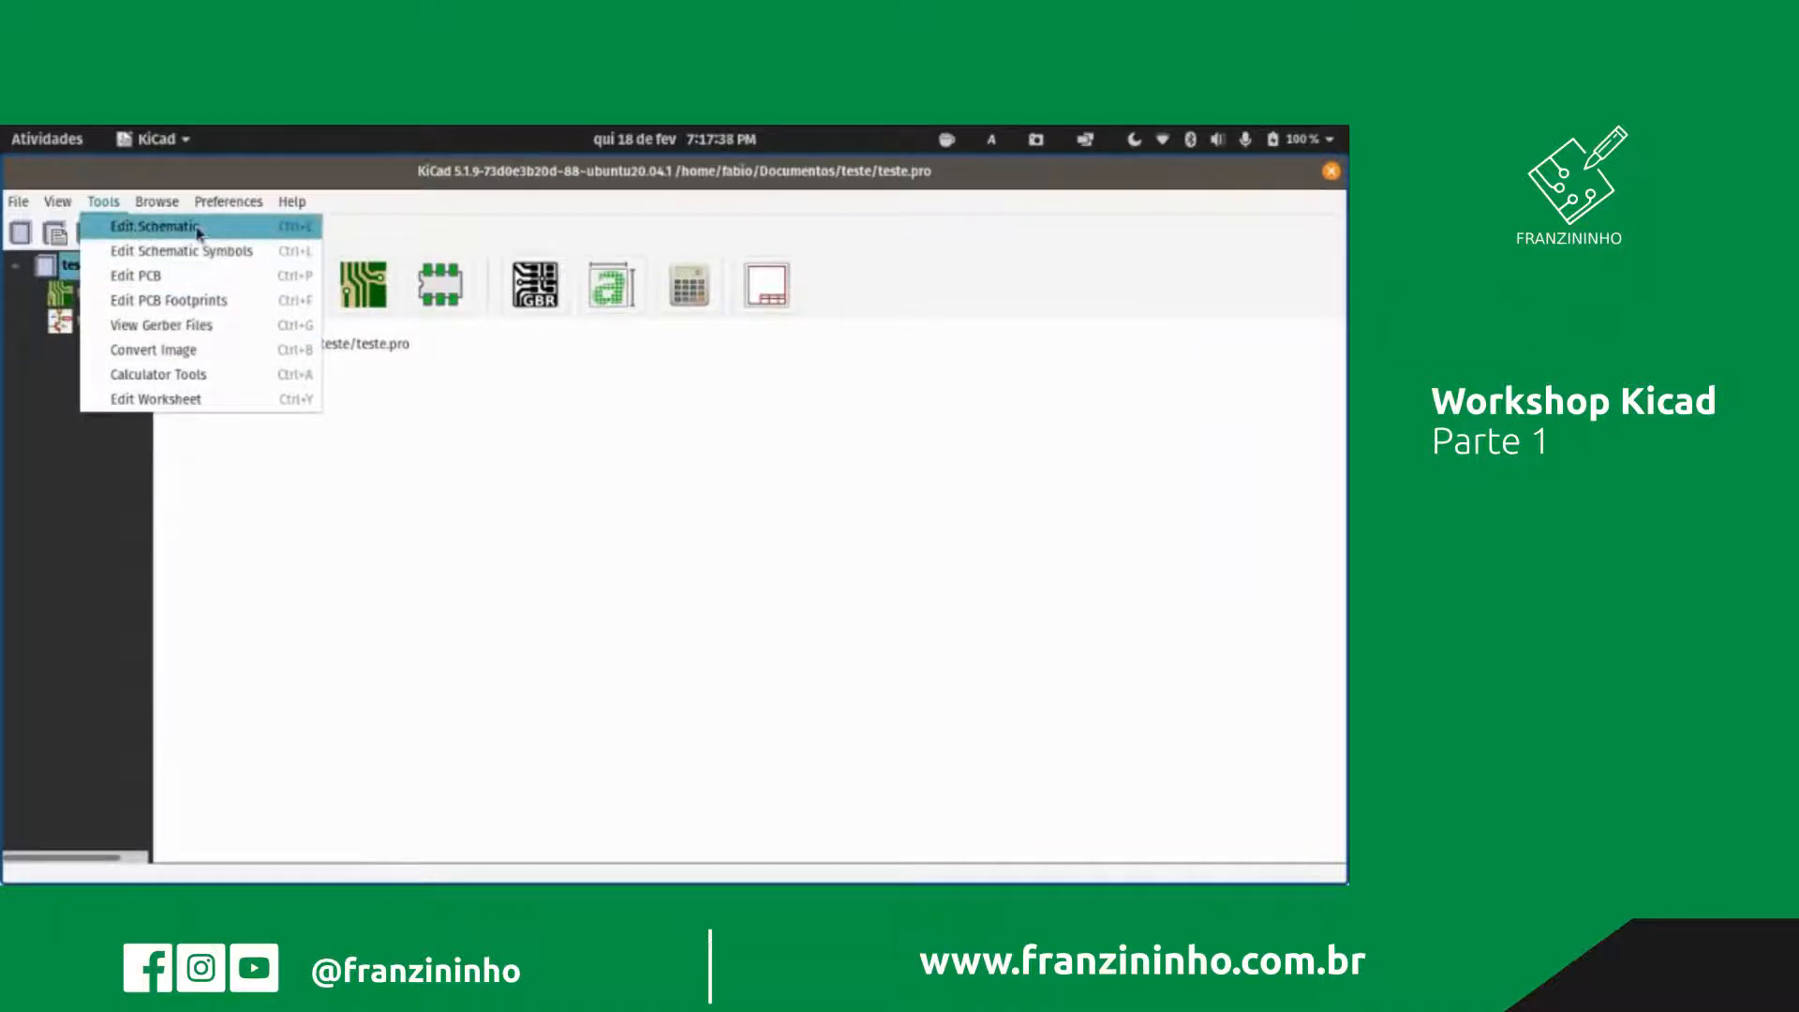
Step: Look through the PCB Calculator's Regulators, Track Width, Electrical Spacing, Color Code and Board Classes sections, and close the calculator
{"action": "left_click", "coordinate": [222, 166]}
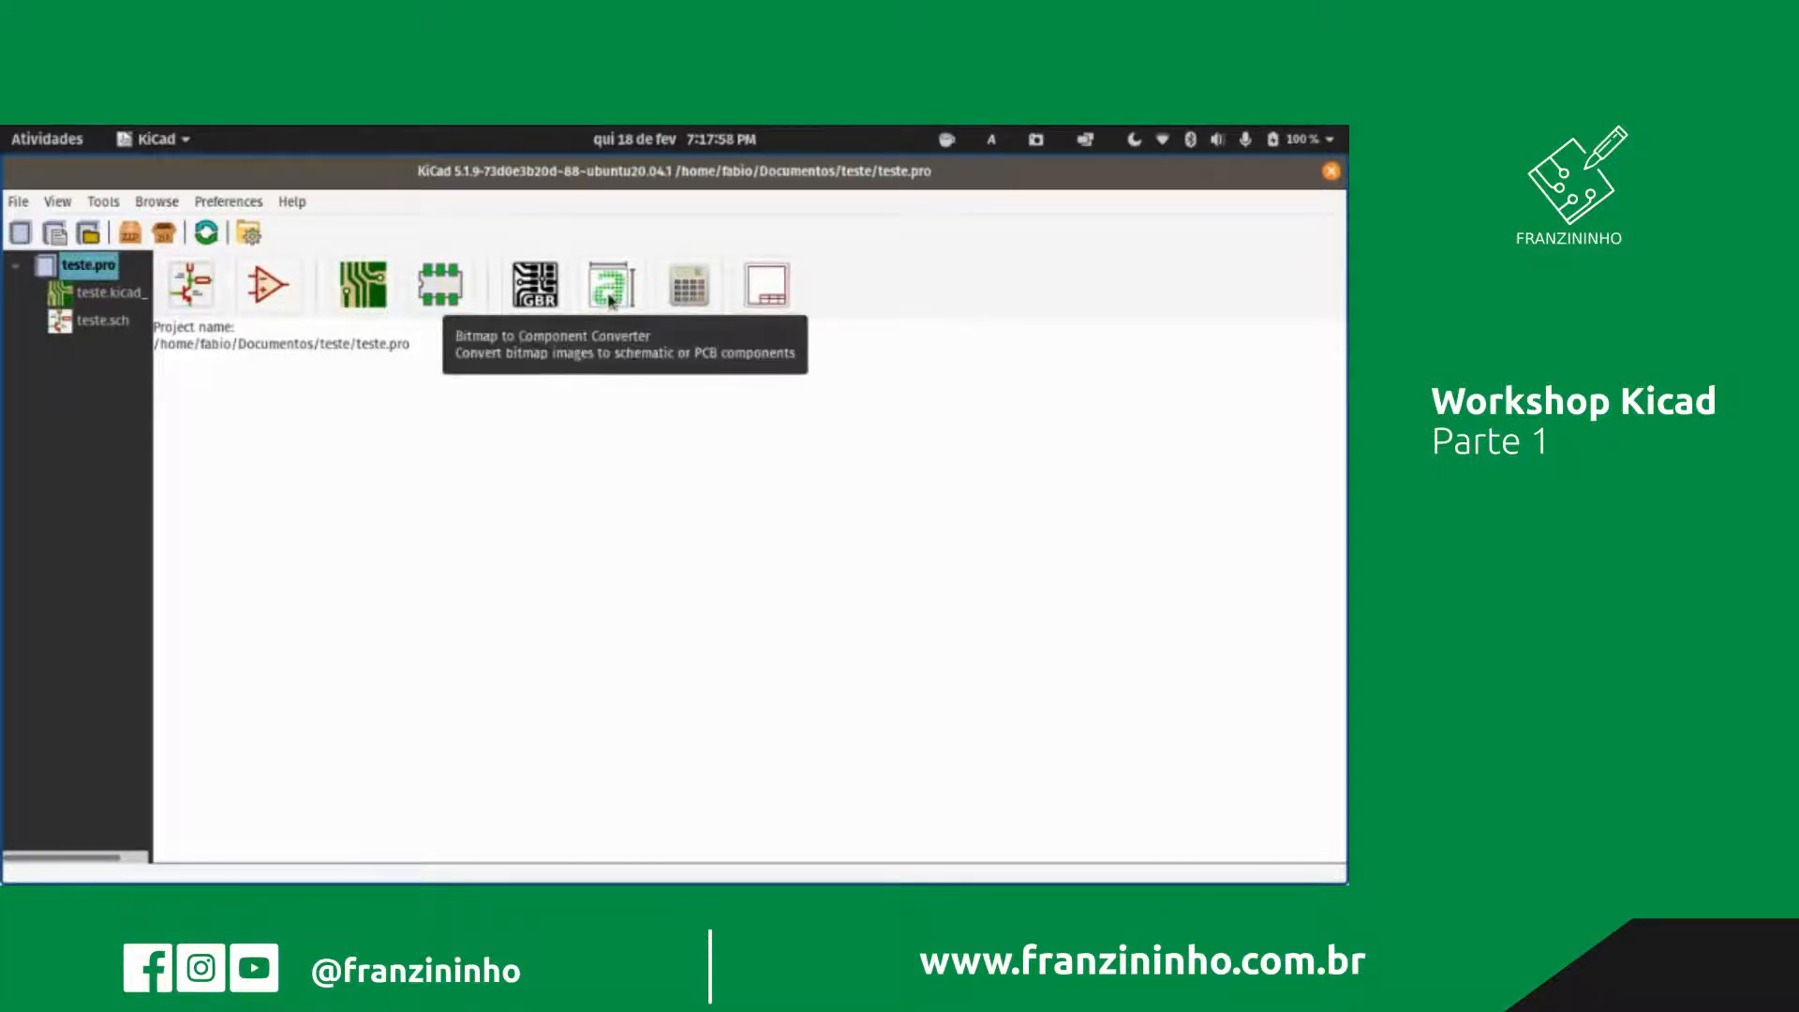
{"action": "left_click", "coordinate": [698, 290]}
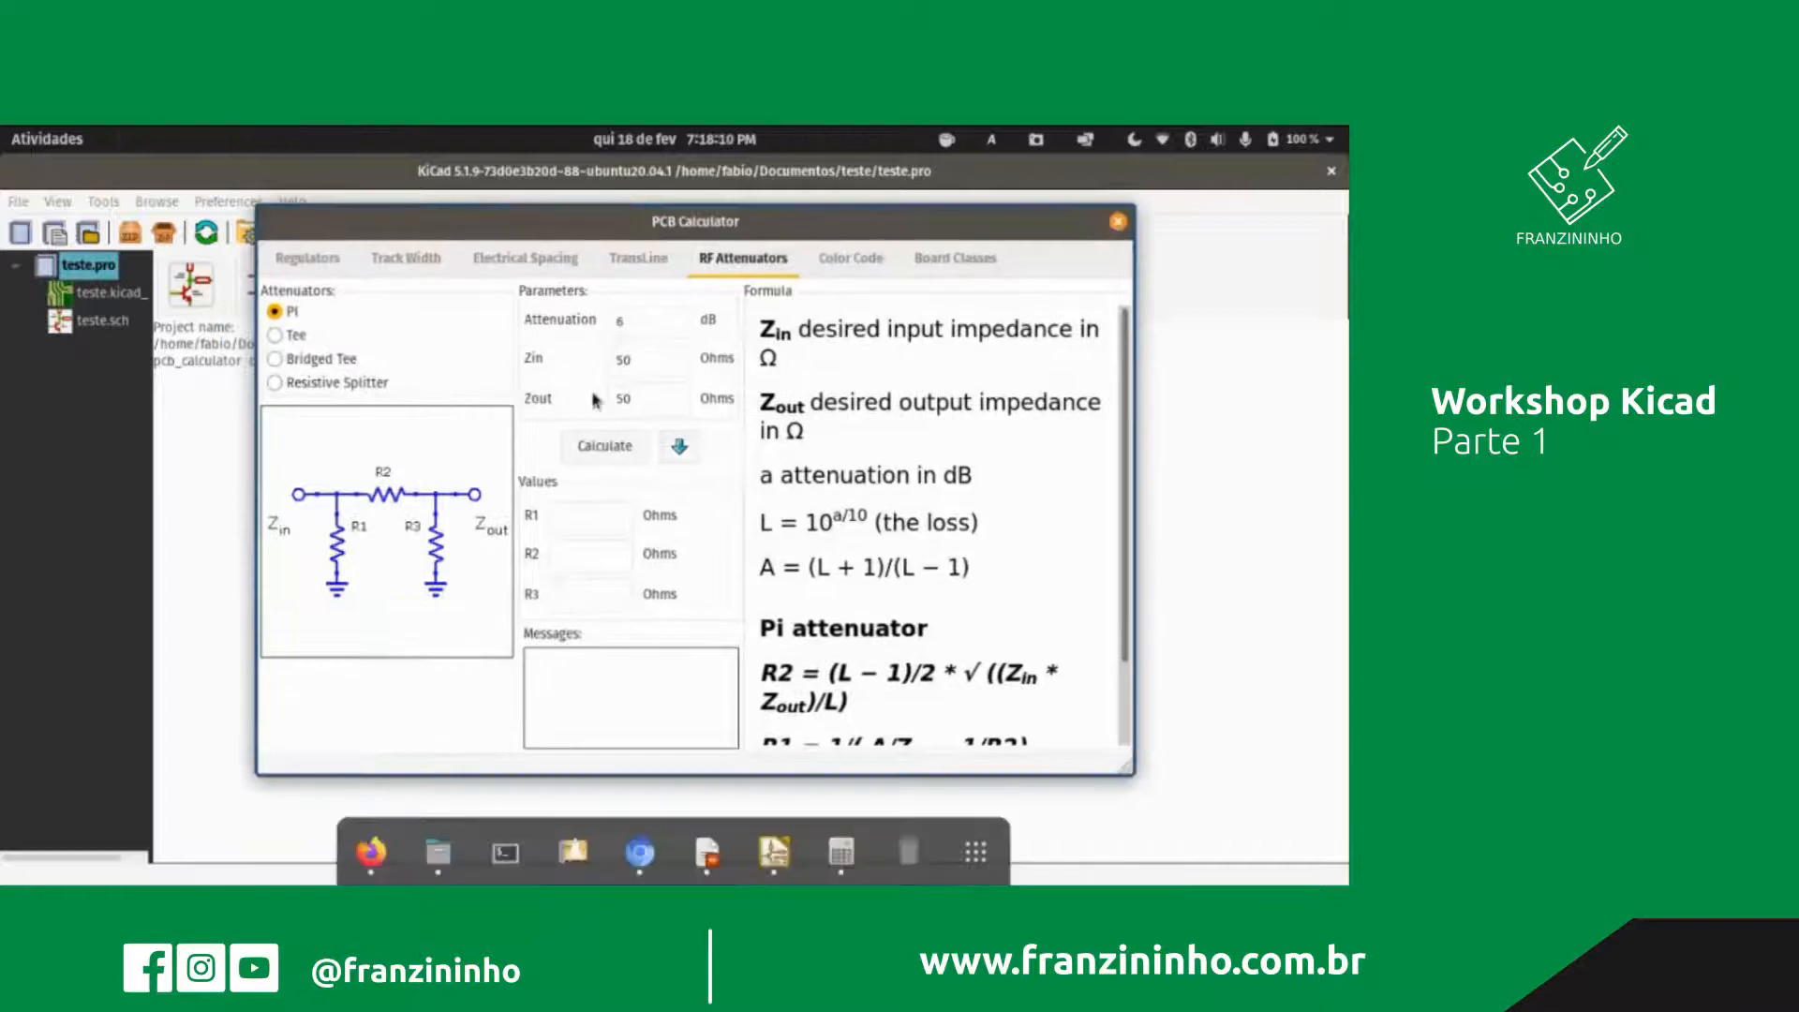
{"action": "left_click", "coordinate": [307, 257]}
{"action": "left_click", "coordinate": [406, 258]}
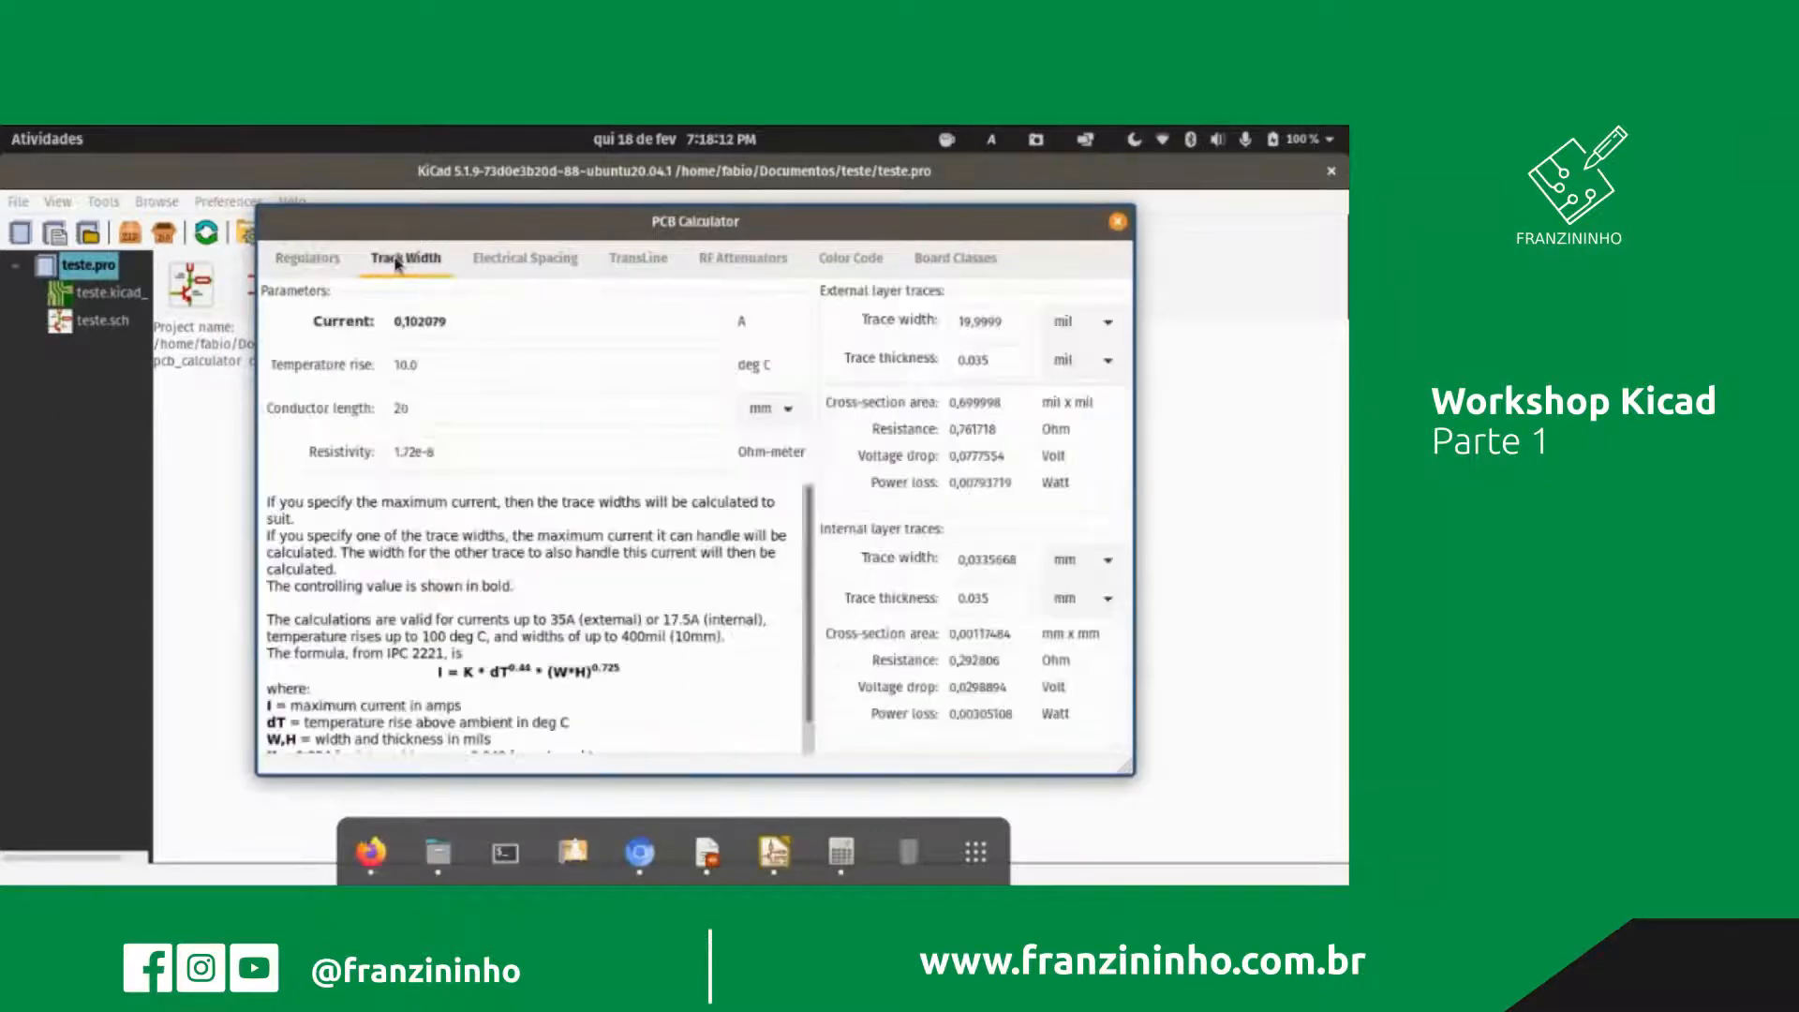
{"action": "left_click", "coordinate": [500, 258]}
{"action": "left_click", "coordinate": [851, 258]}
{"action": "left_click", "coordinate": [955, 257]}
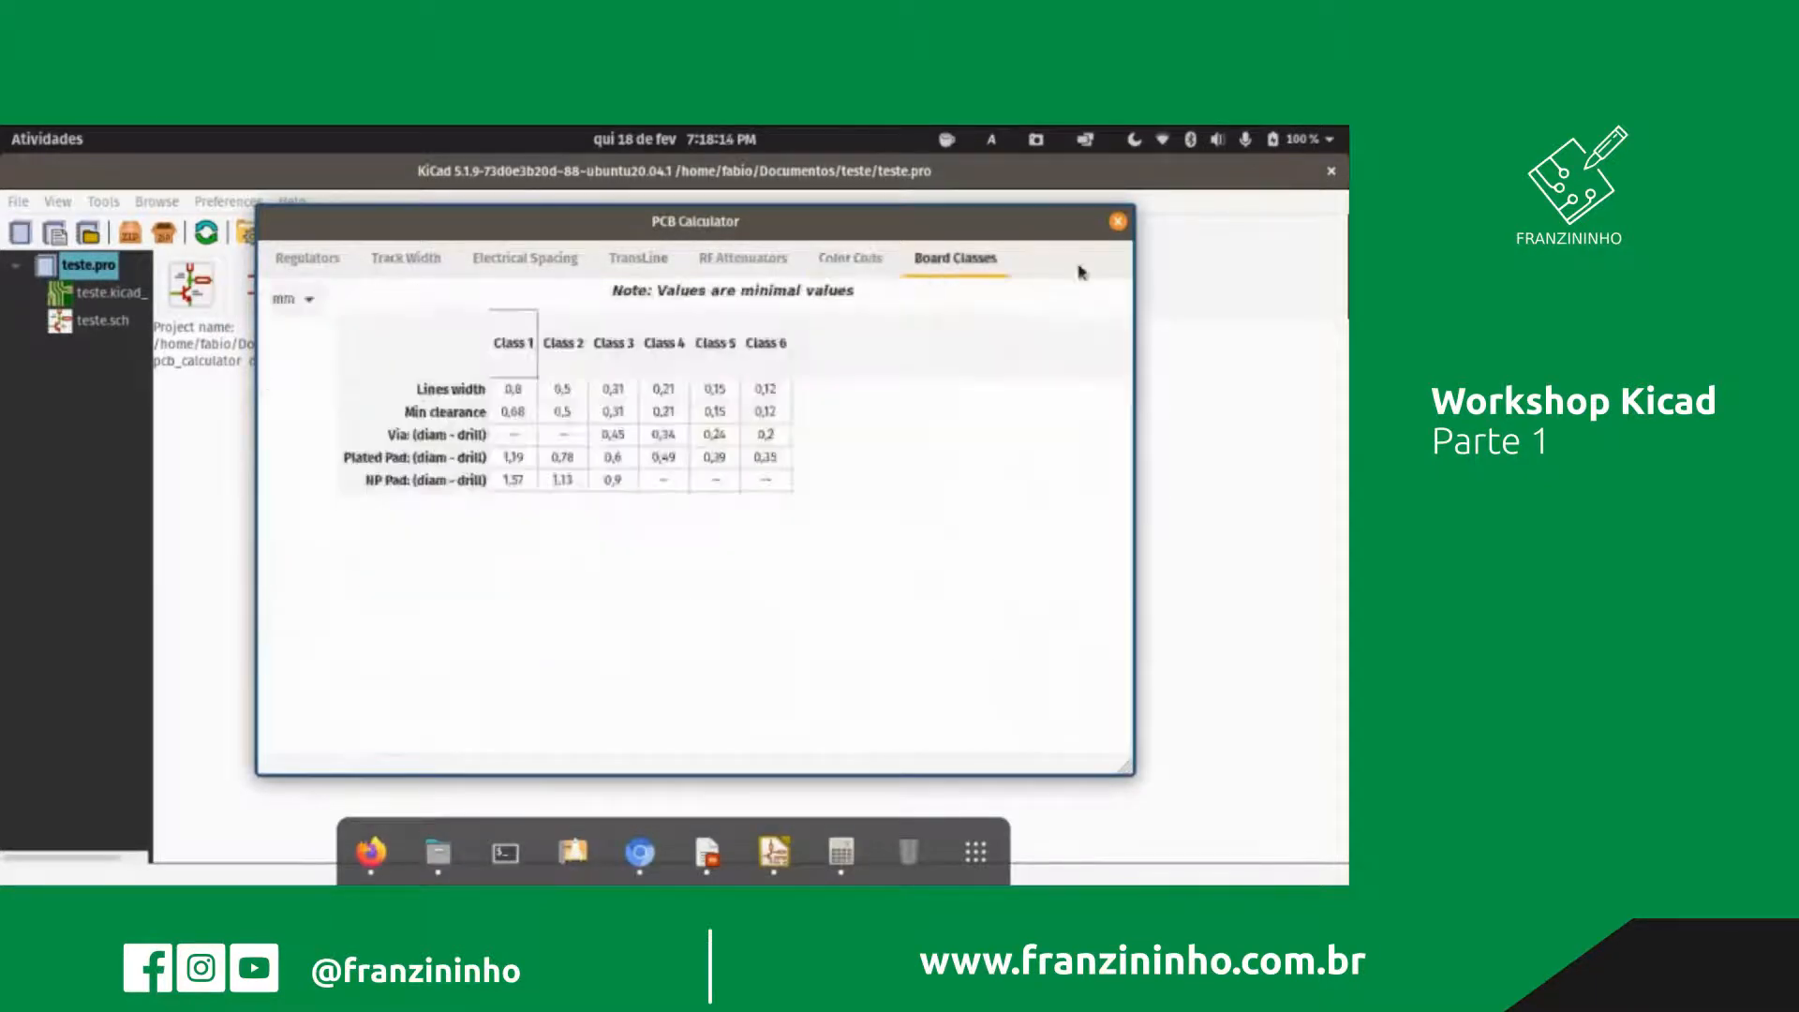
{"action": "left_click", "coordinate": [1115, 223]}
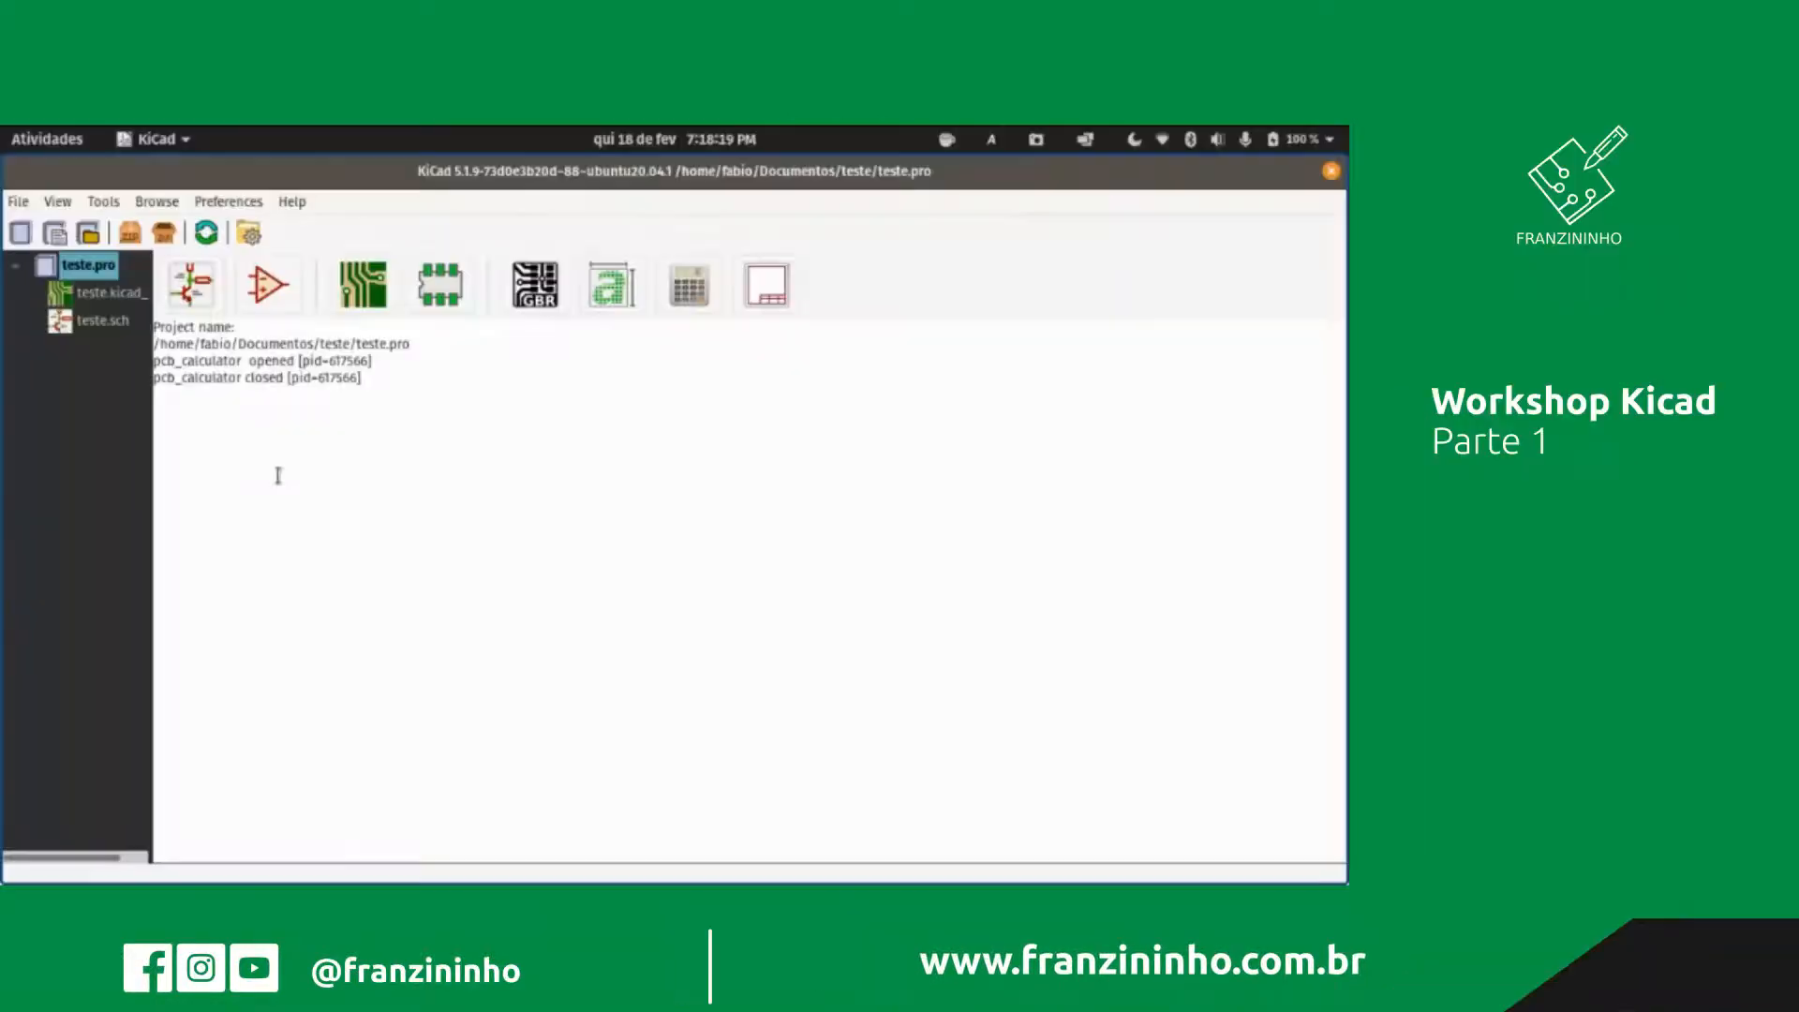
Step: Start a new project and create a folder named Shield-Attiny inside Projetos to hold it
{"action": "left_click", "coordinate": [17, 201]}
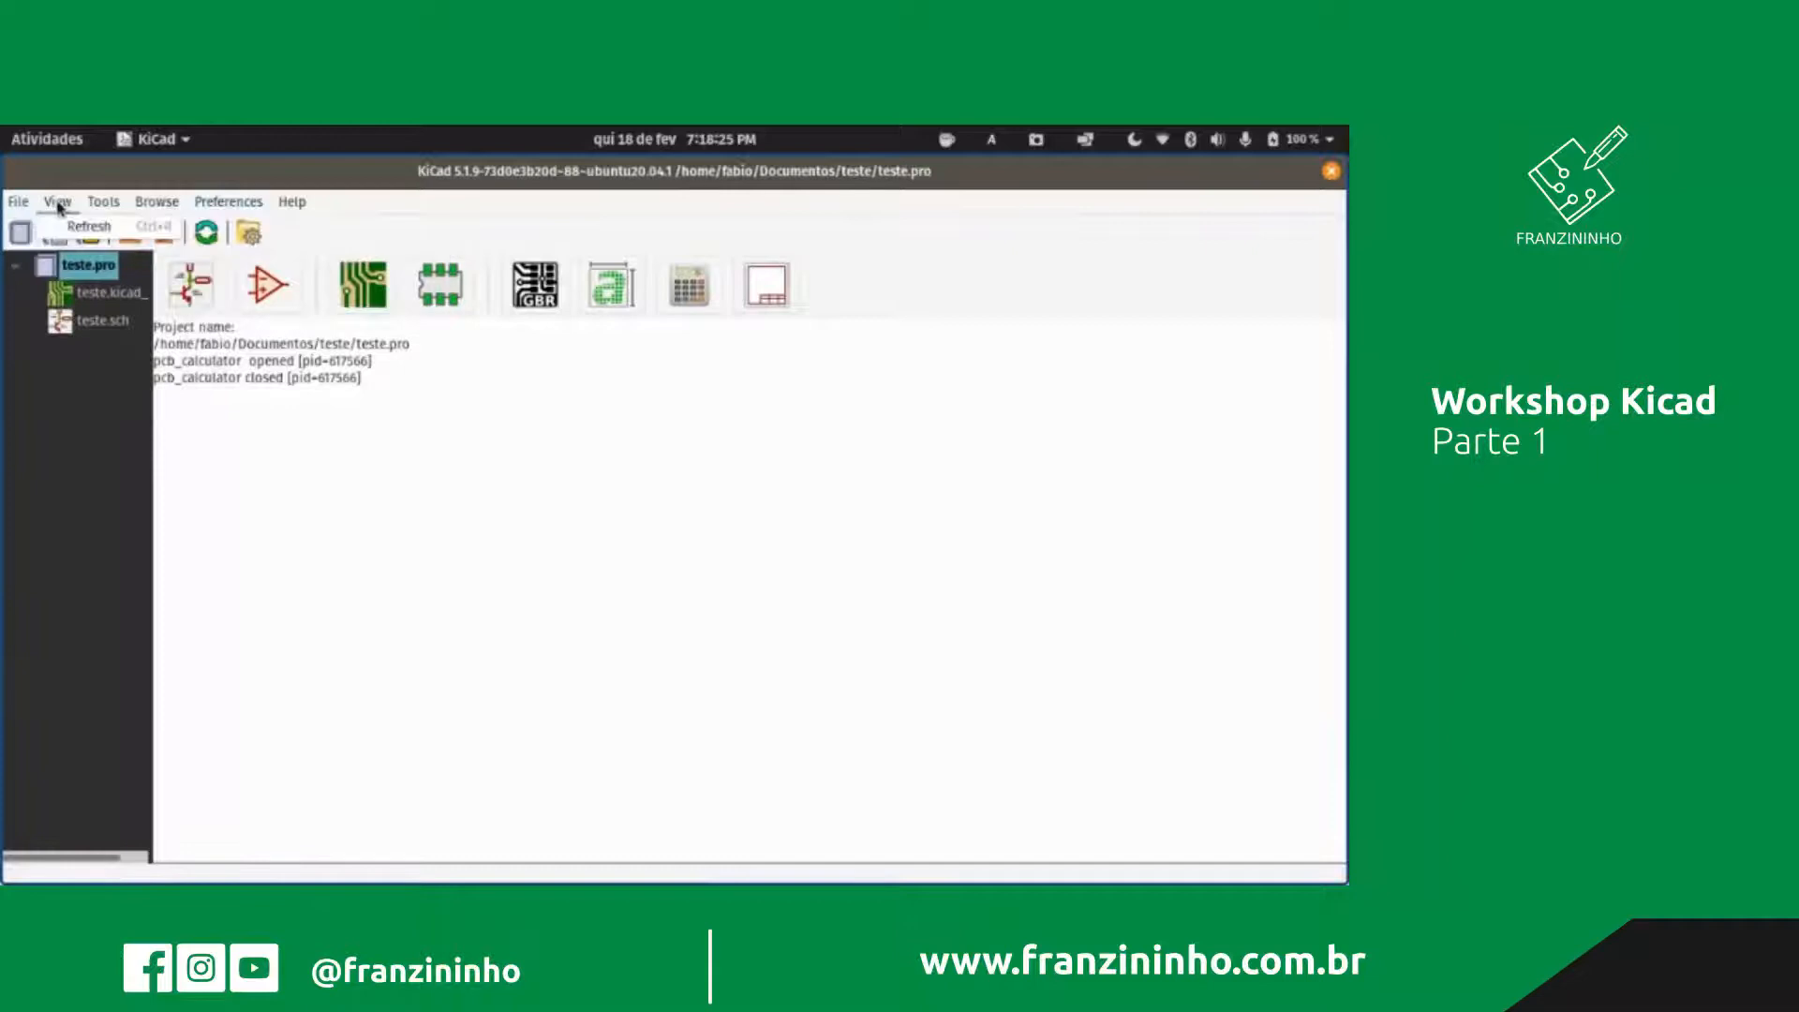
{"action": "mouse_move", "coordinate": [43, 226]}
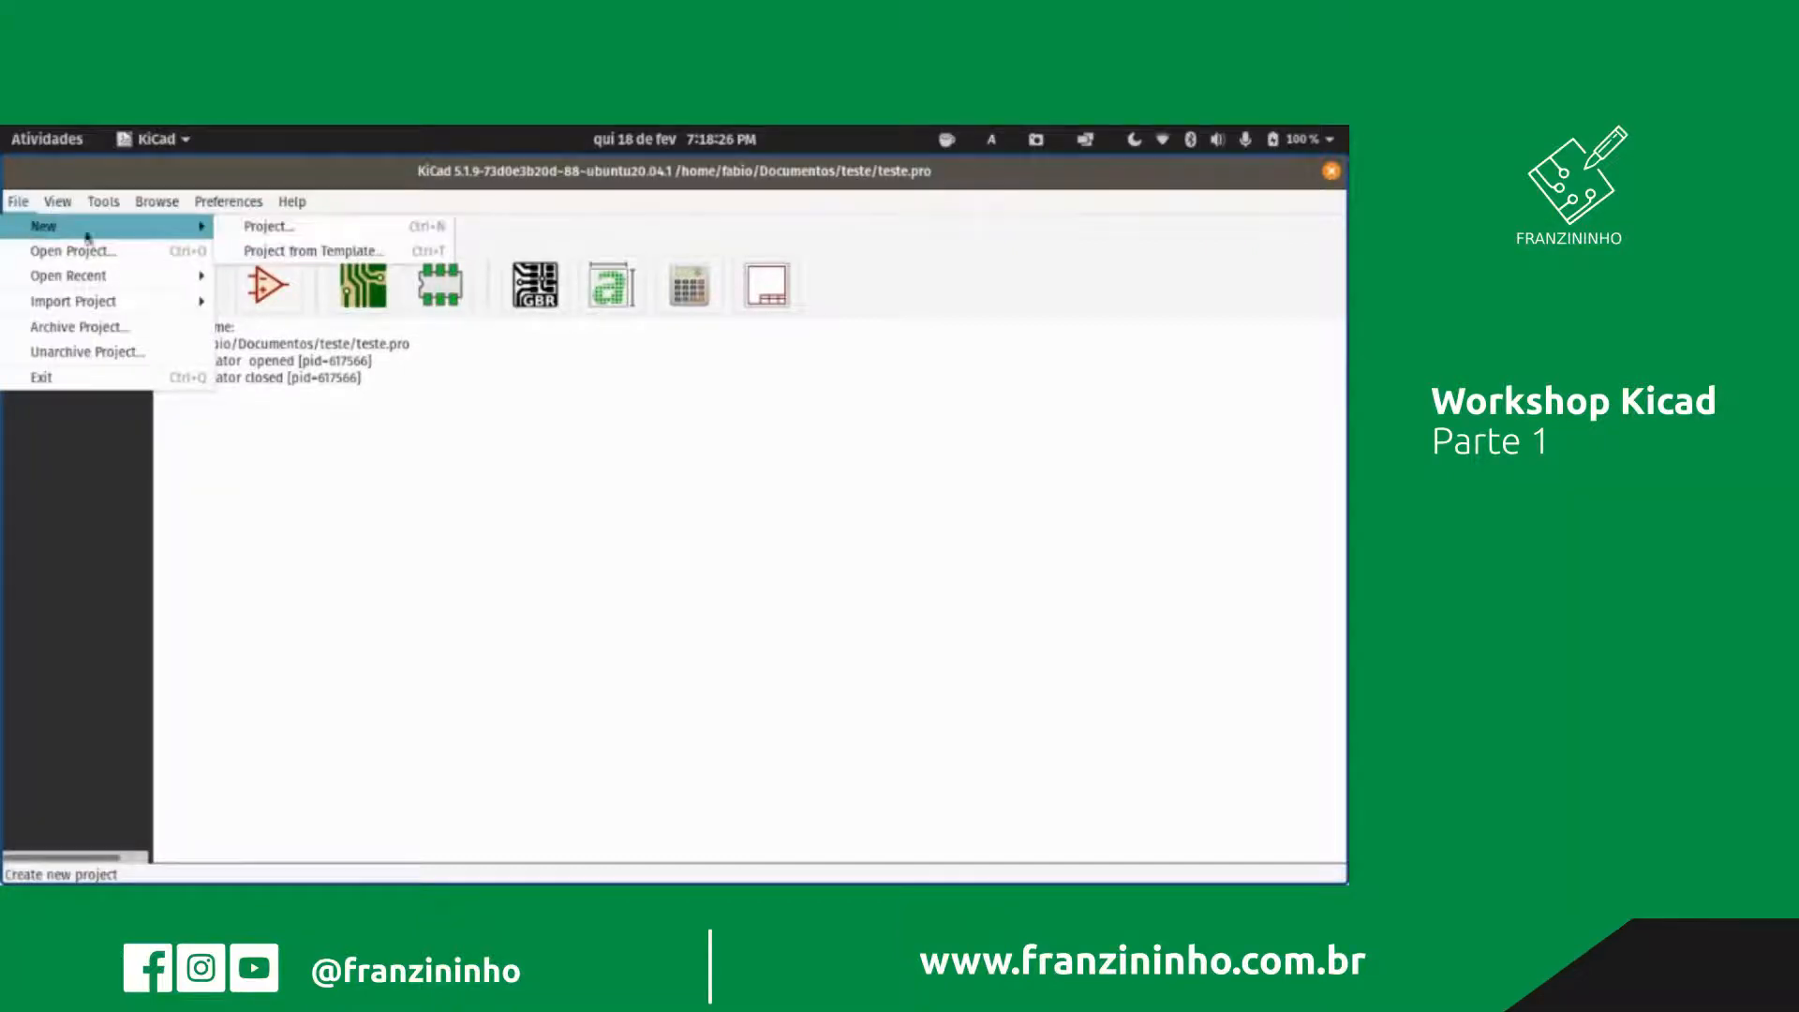
{"action": "left_click", "coordinate": [260, 235]}
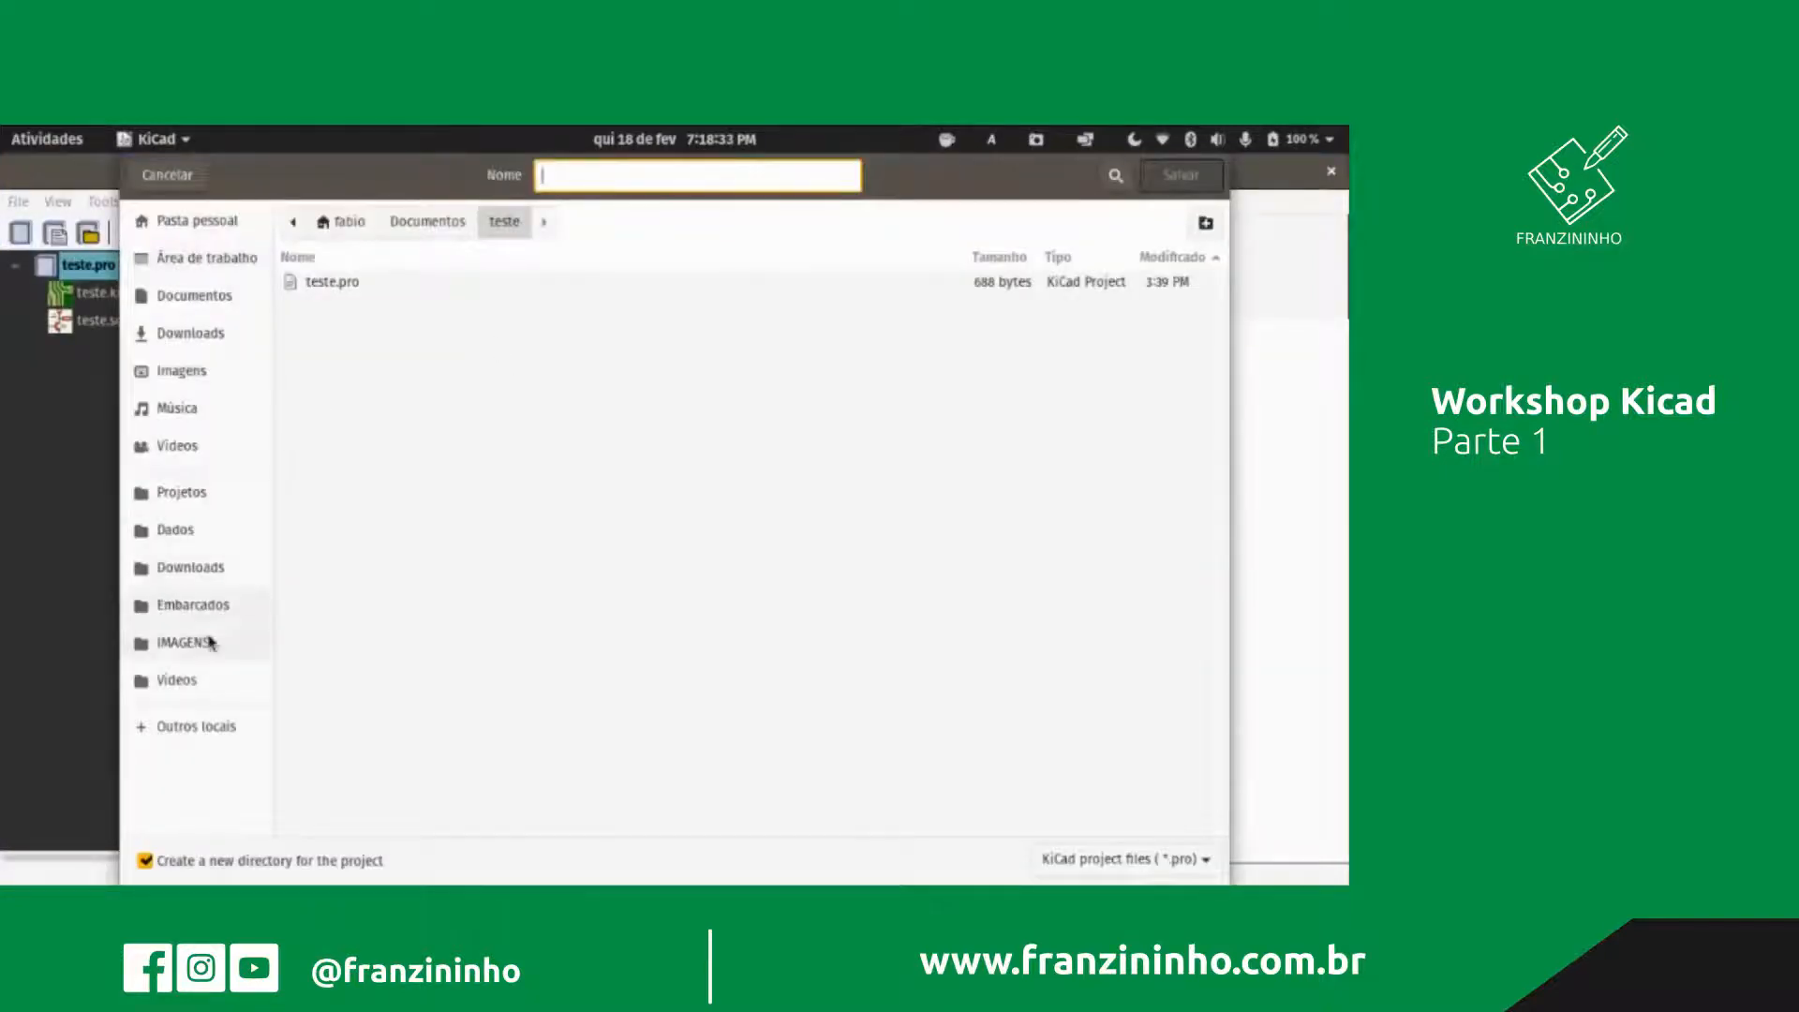
{"action": "left_click", "coordinate": [180, 493]}
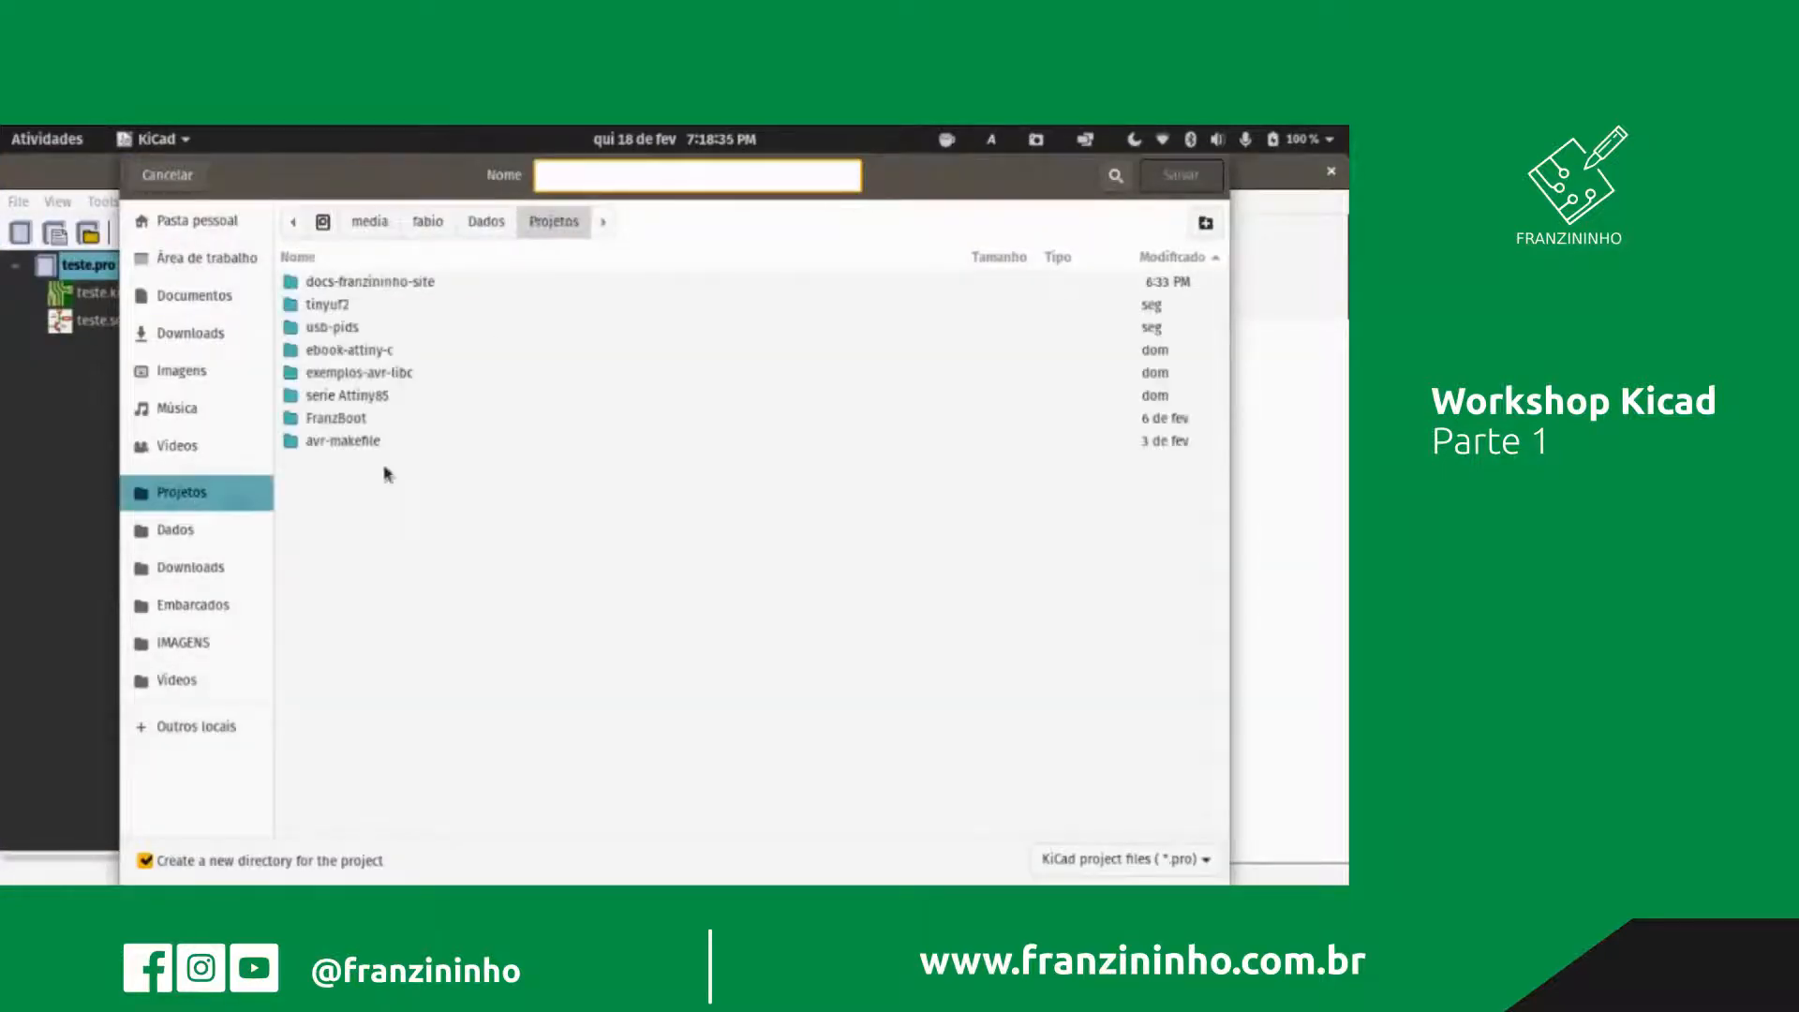
{"action": "left_click", "coordinate": [1206, 225]}
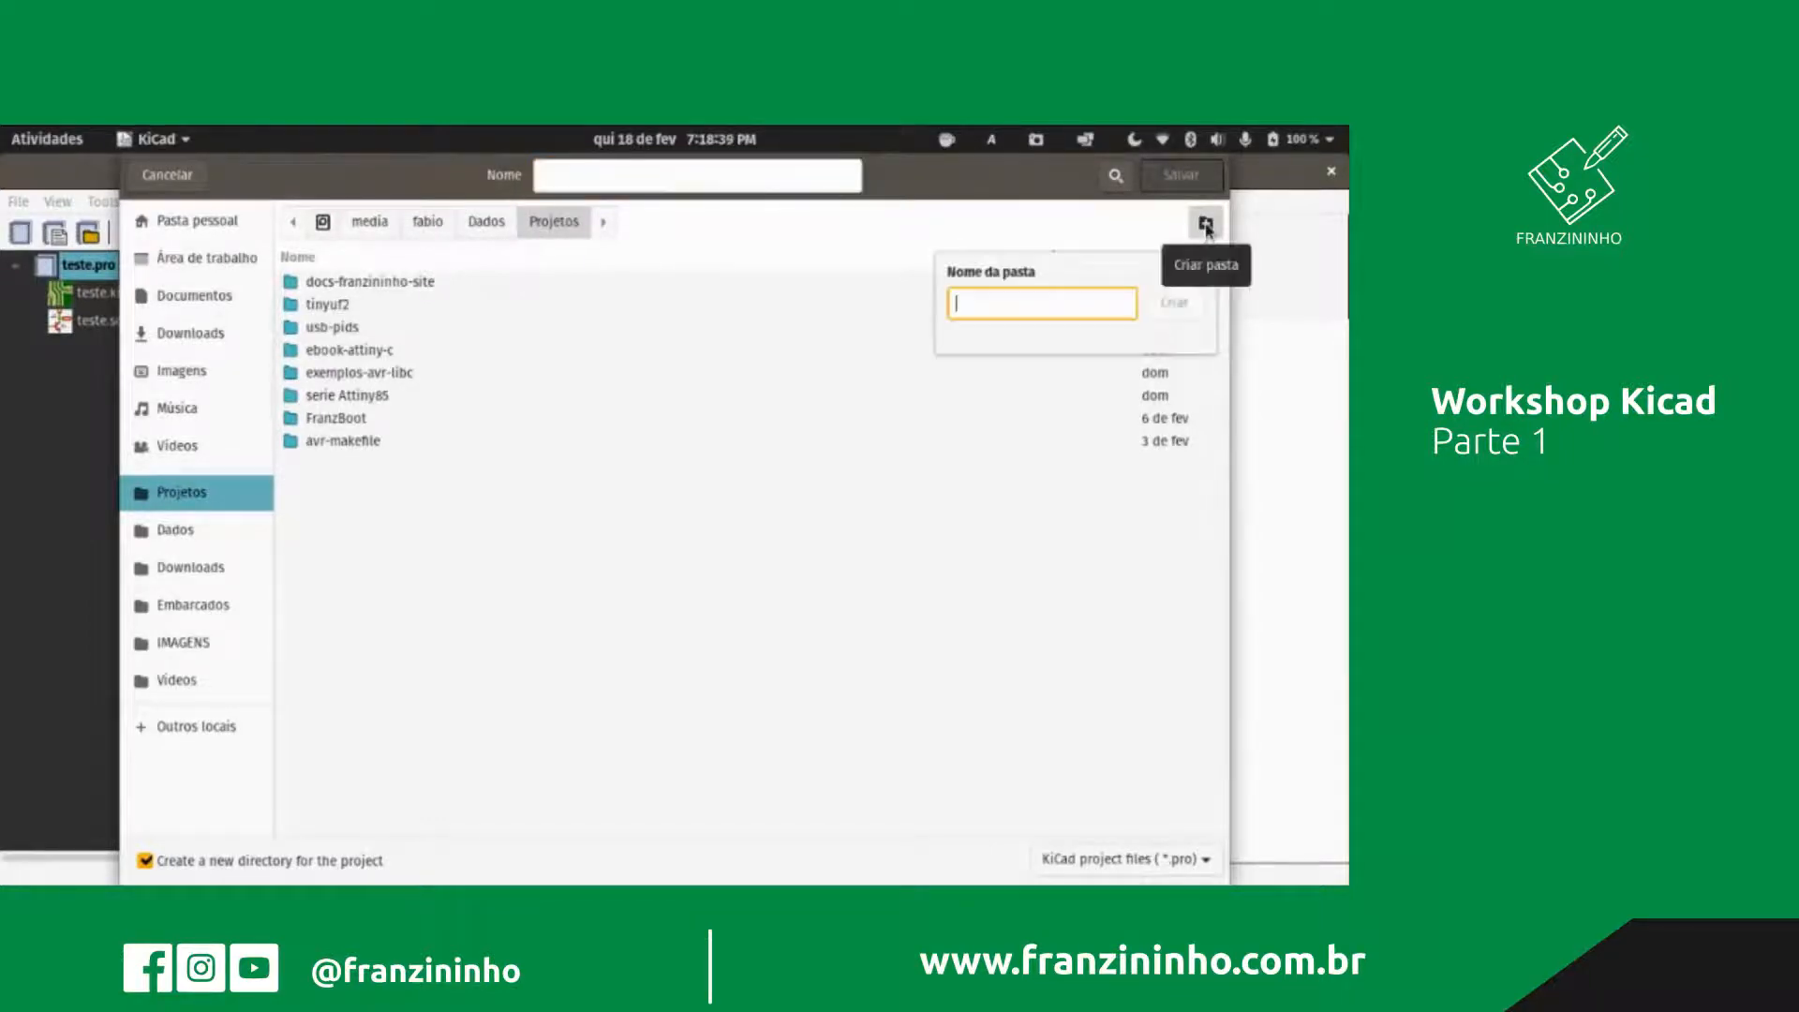
{"action": "type", "text": "sshi"}
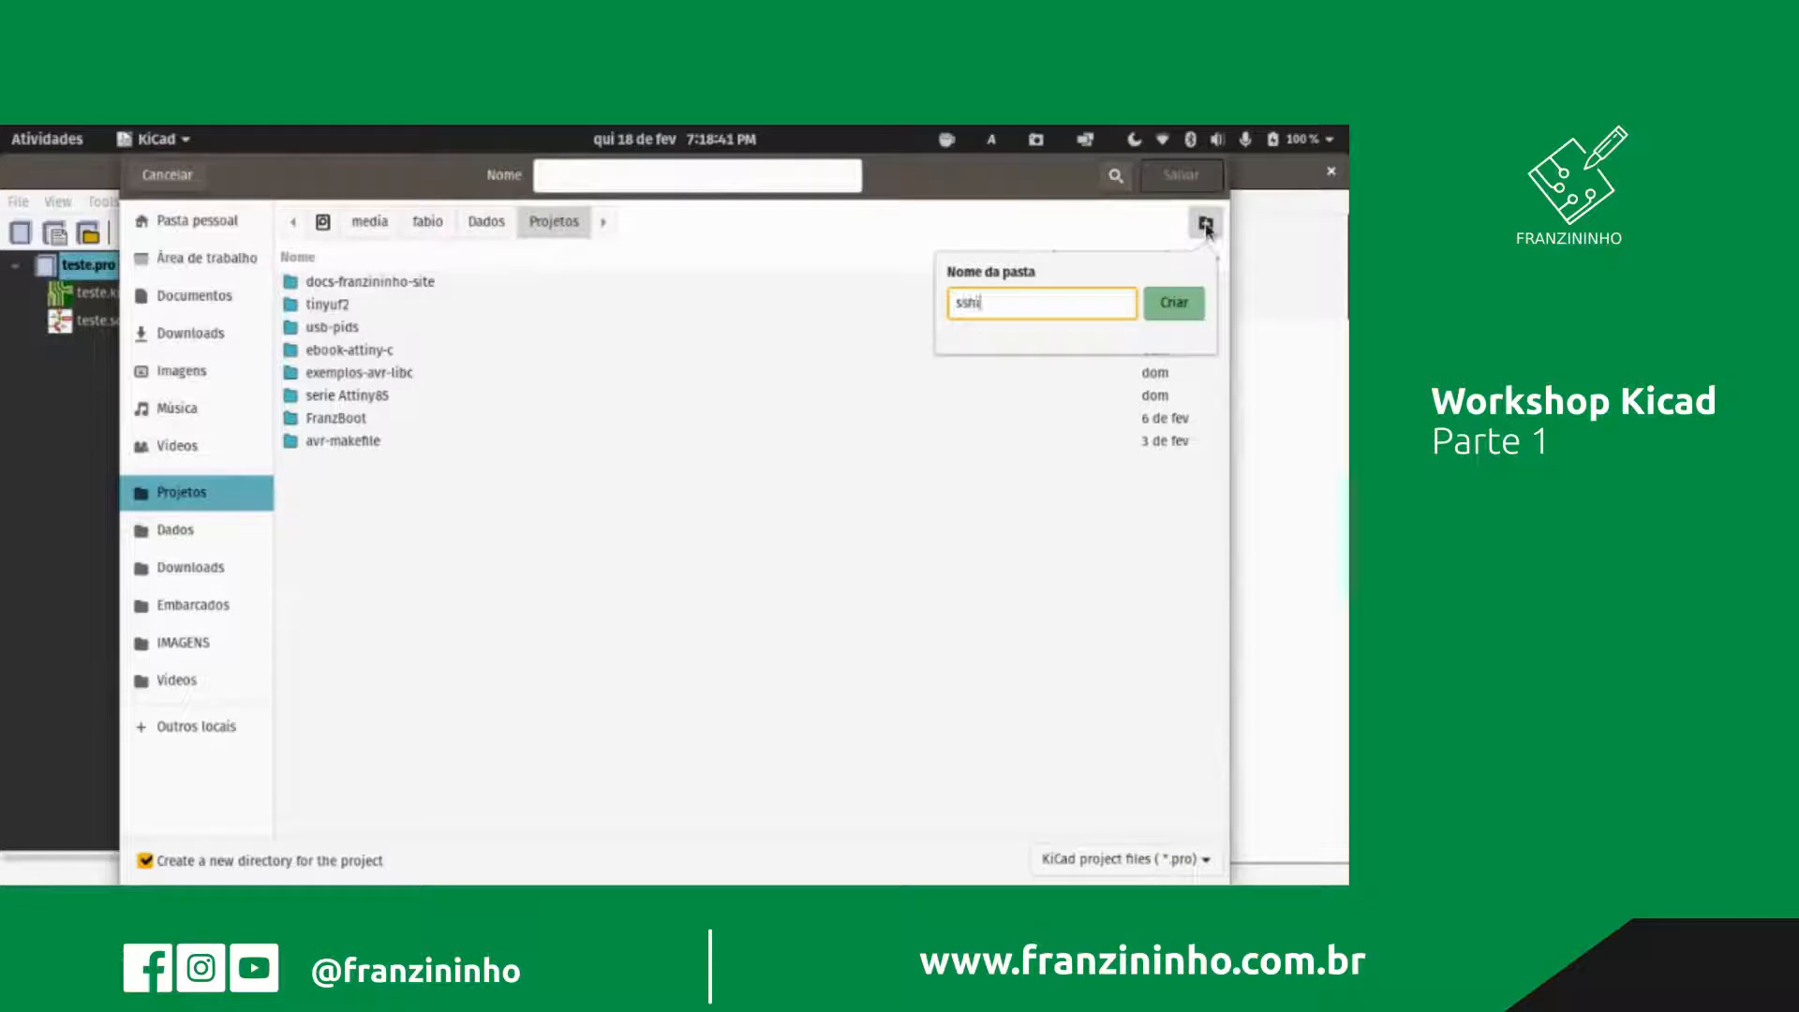
{"action": "key", "text": "BackSpace"}
{"action": "key", "text": "BackSpace"}
{"action": "key", "text": "BackSpace"}
{"action": "type", "text": "Shield-Attiny"}
{"action": "left_click", "coordinate": [1186, 312]}
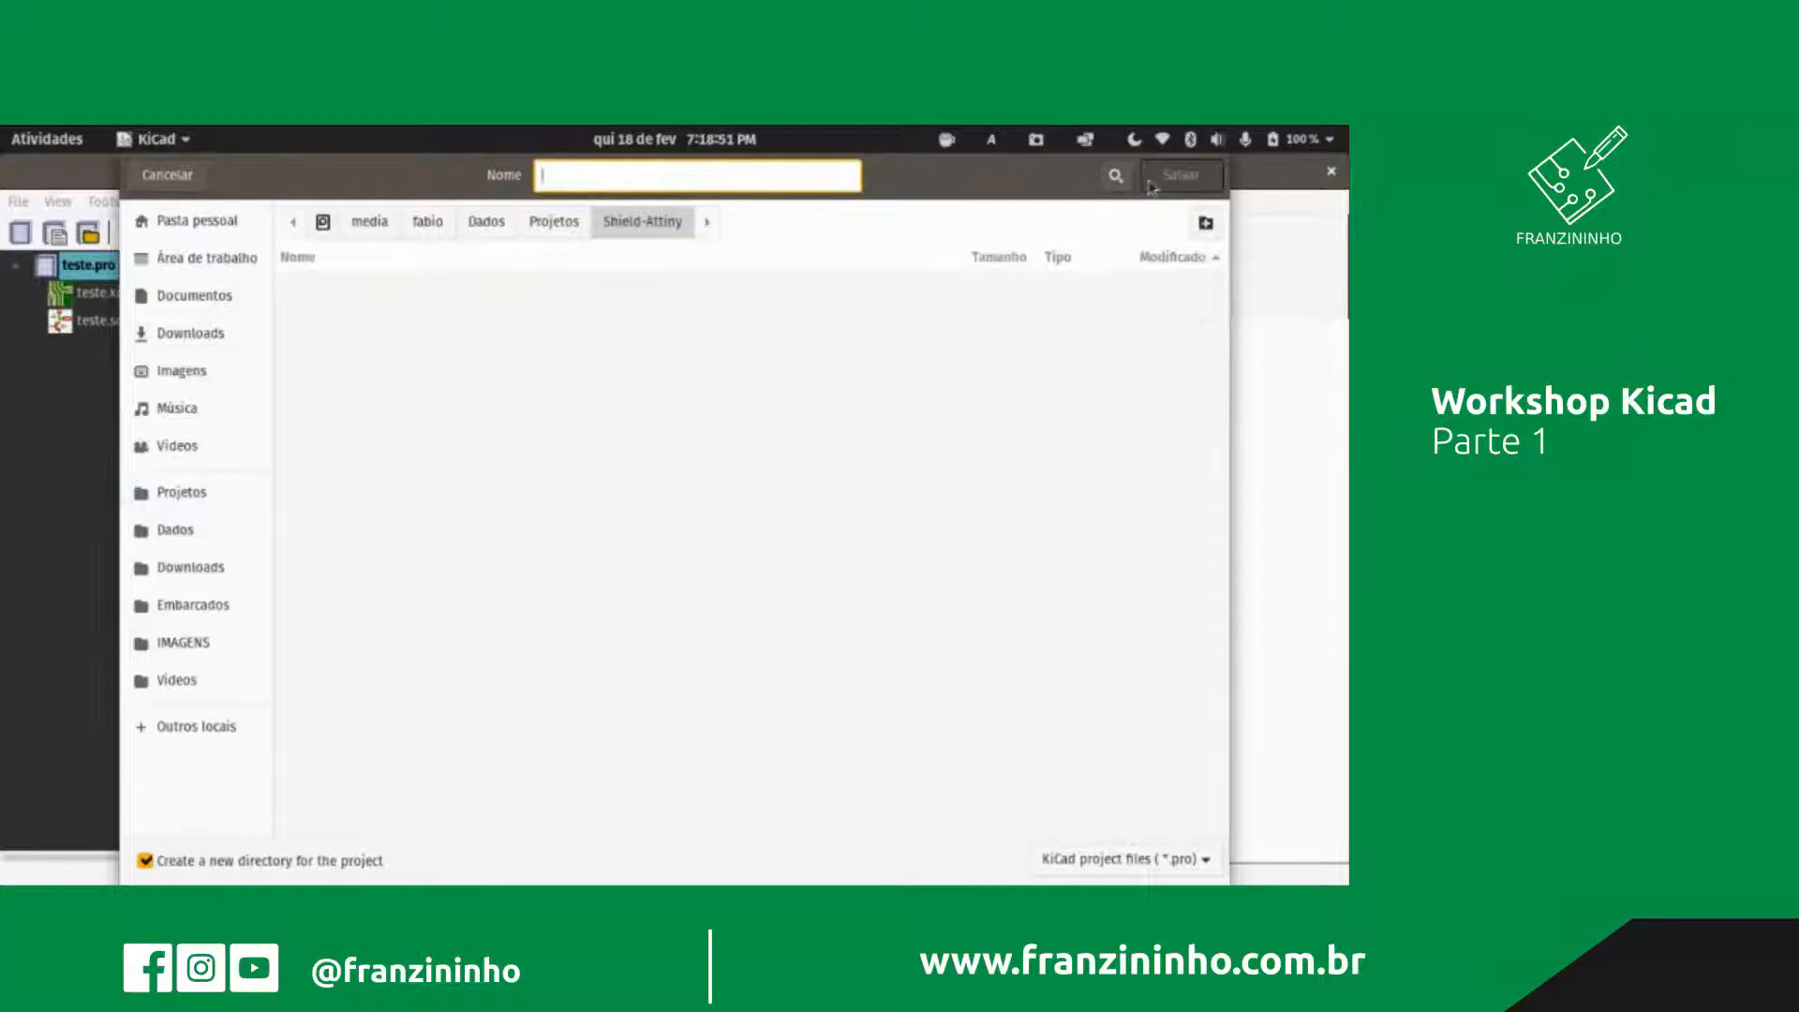
Step: Name the new project shield-attiny and save it in the Shield-Attiny folder
{"action": "type", "text": "shiel"}
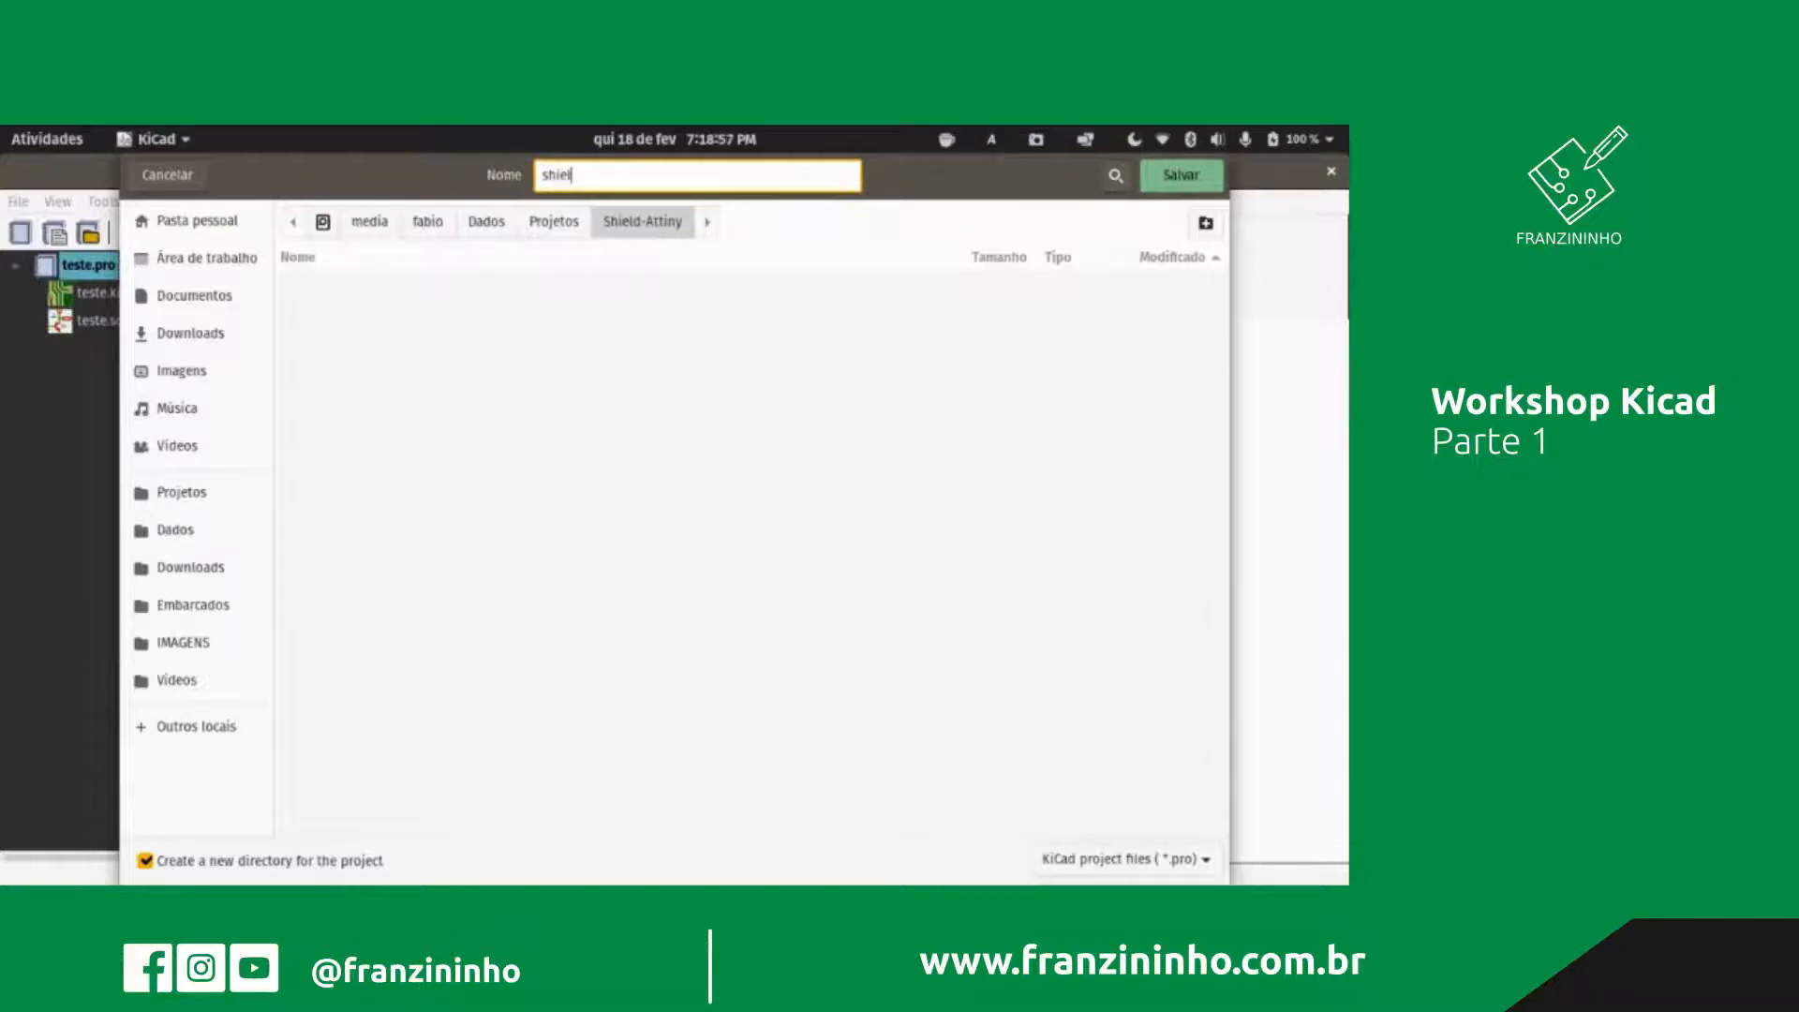
{"action": "type", "text": "d-attiny"}
{"action": "key", "text": "Return"}
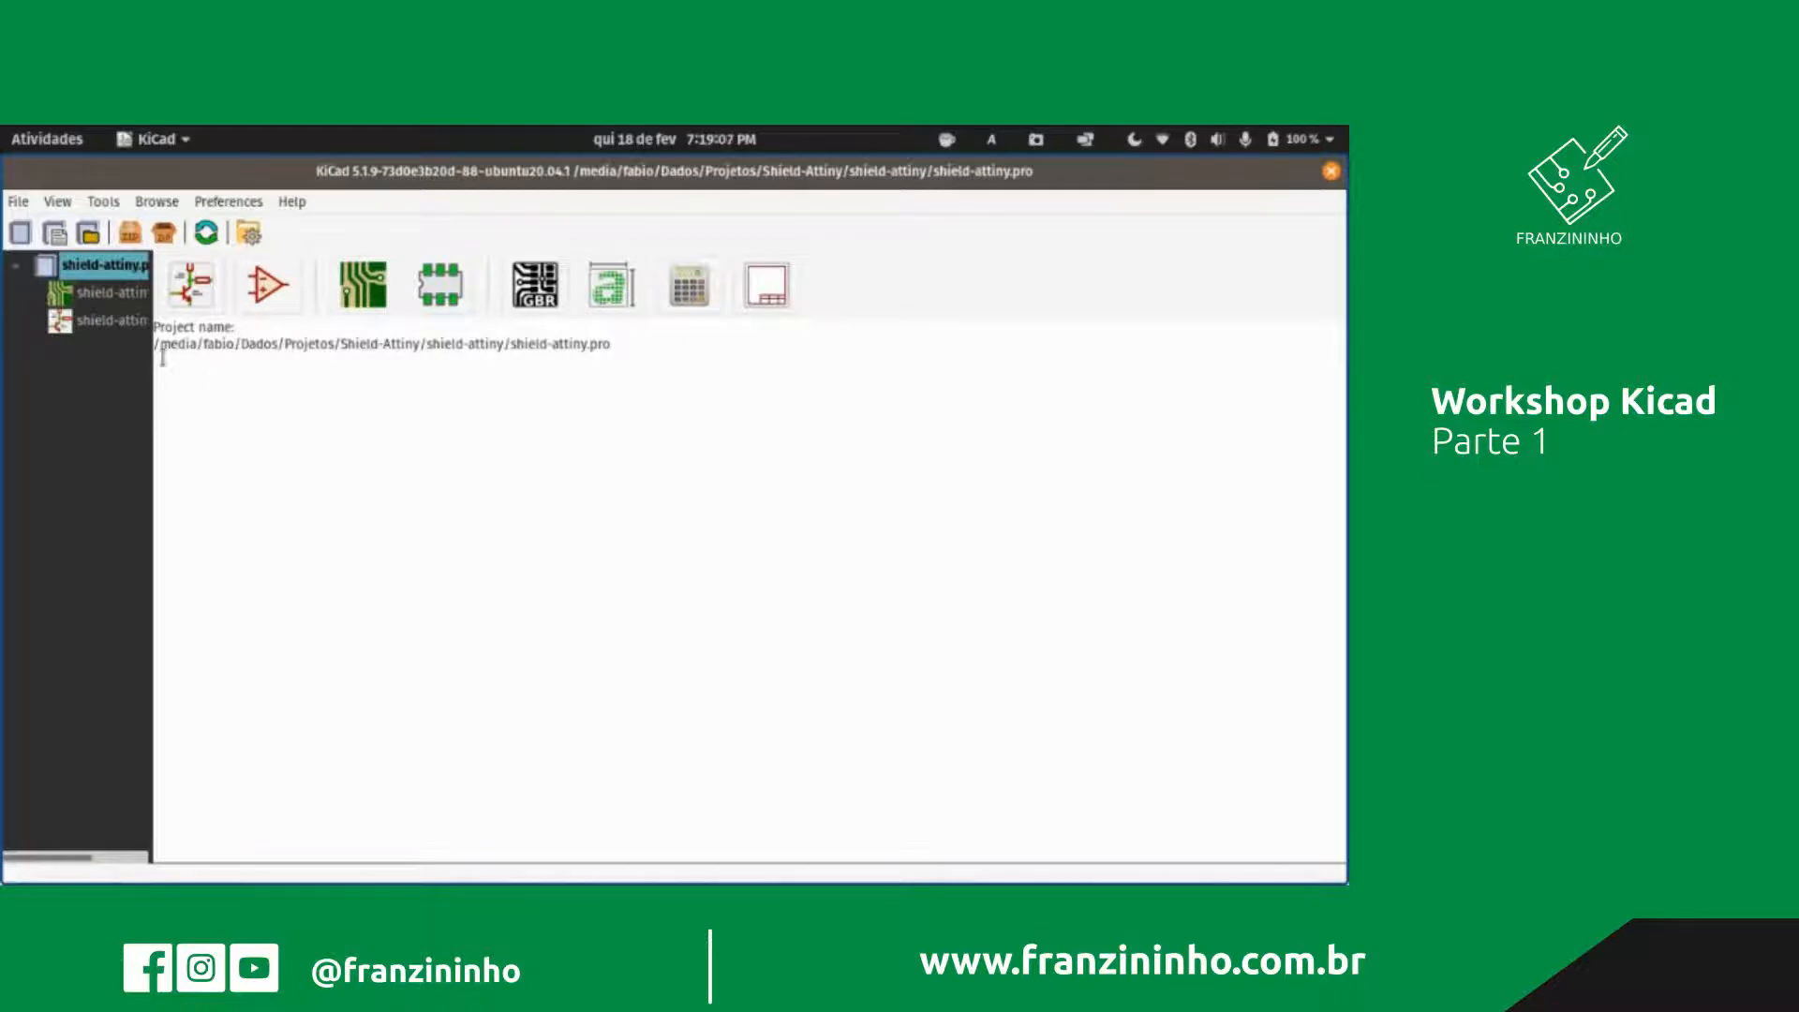
Step: Widen the project file tree so the full file names fit, and open shield-attiny.sch in the schematic editor
{"action": "left_click_drag", "start_coordinate": [151, 402], "coordinate": [352, 417]}
{"action": "left_click", "coordinate": [169, 325]}
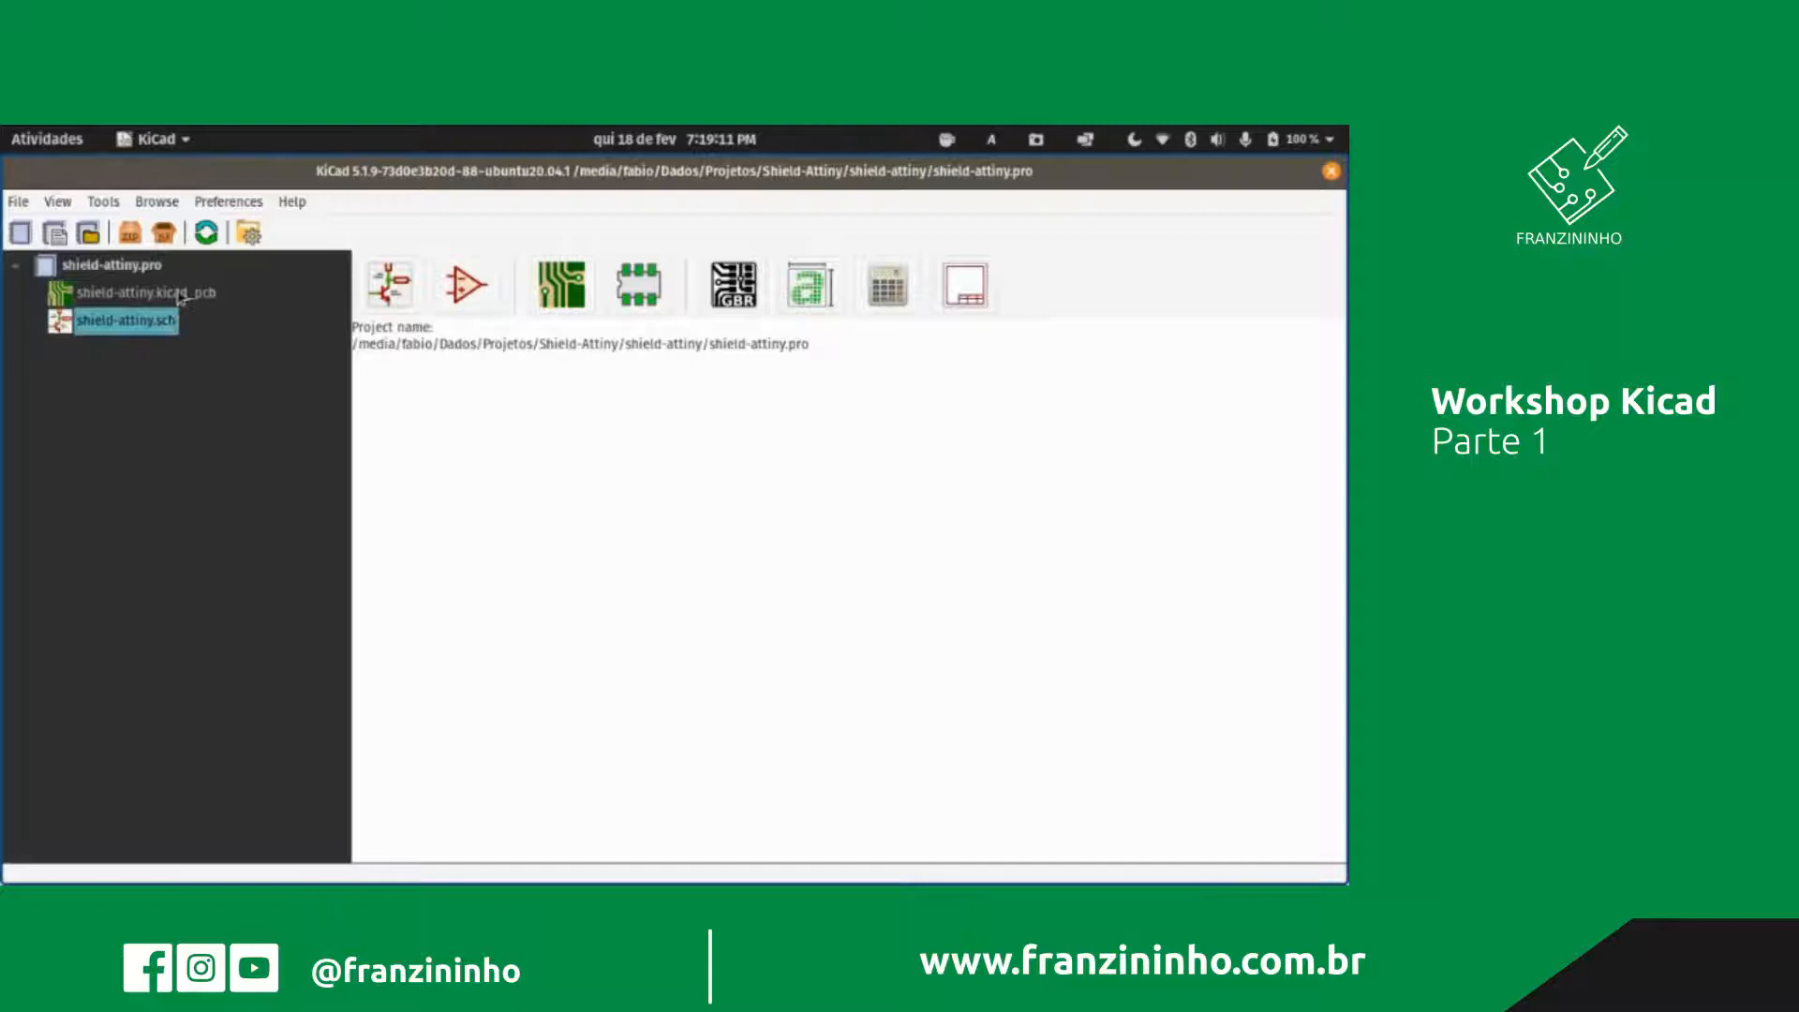
{"action": "left_click", "coordinate": [178, 294]}
{"action": "left_click_drag", "start_coordinate": [347, 376], "coordinate": [285, 370]}
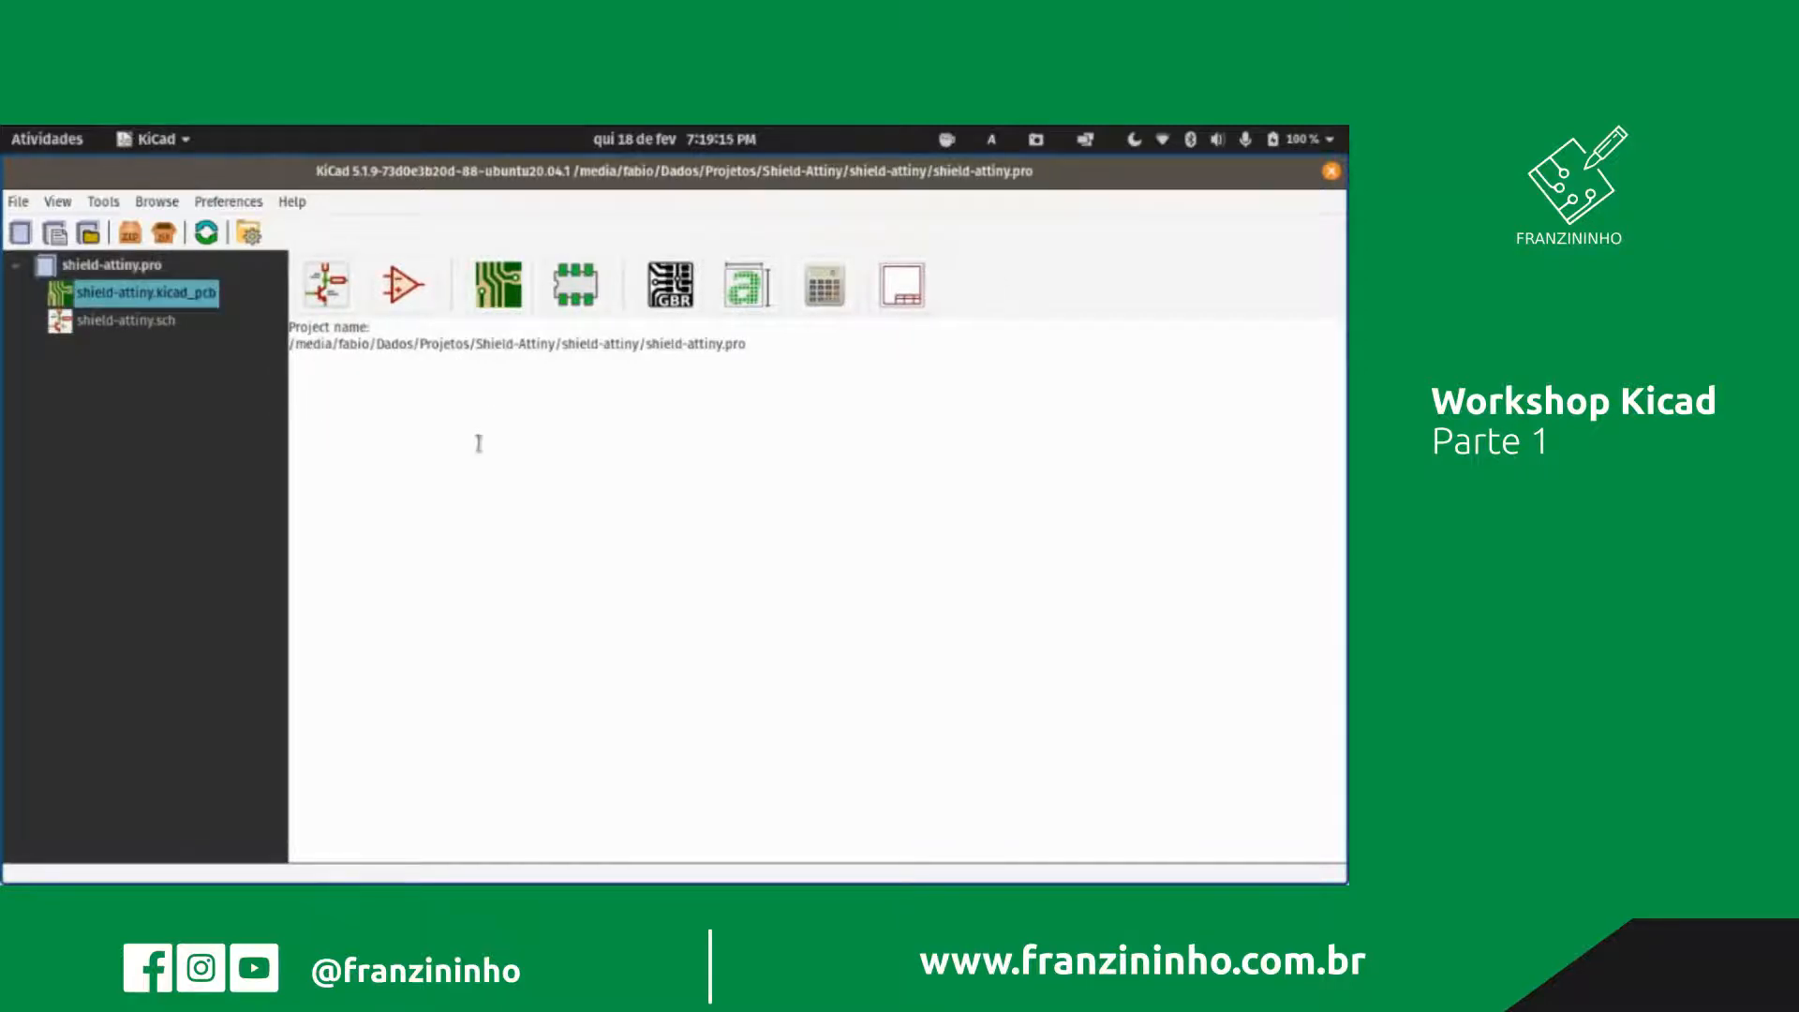
{"action": "left_click", "coordinate": [122, 328]}
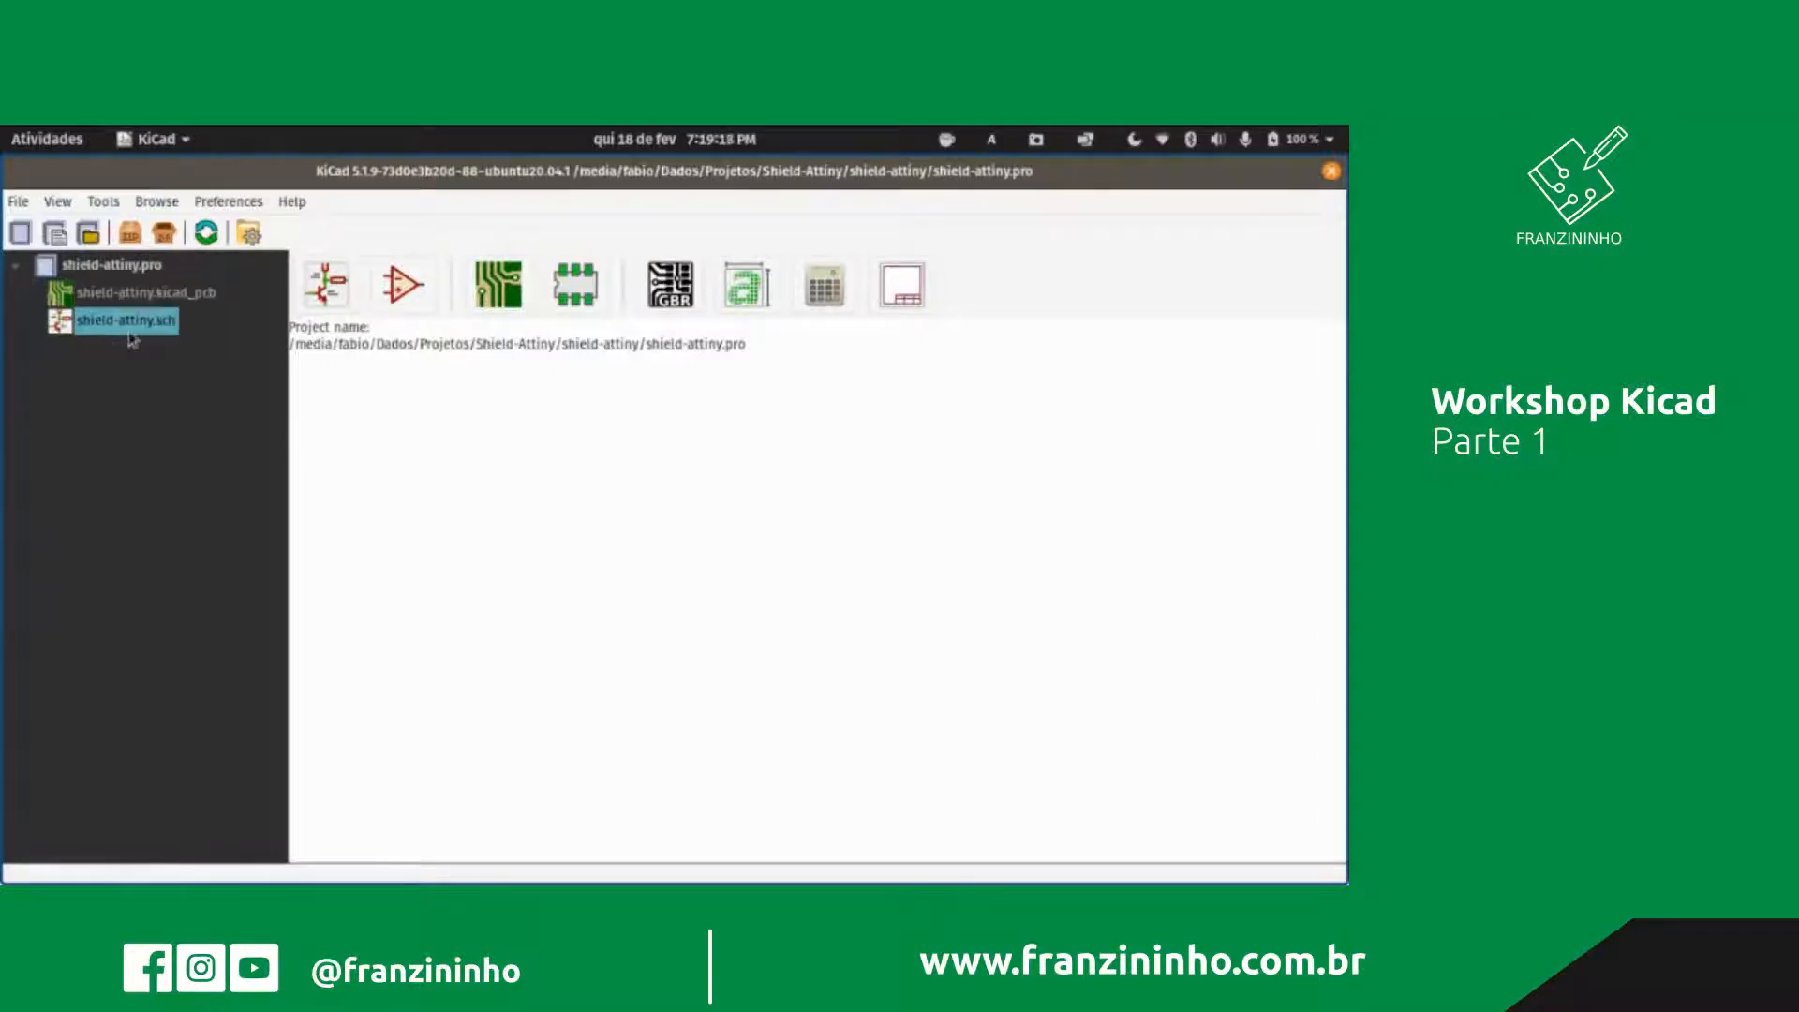
{"action": "left_click", "coordinate": [317, 302]}
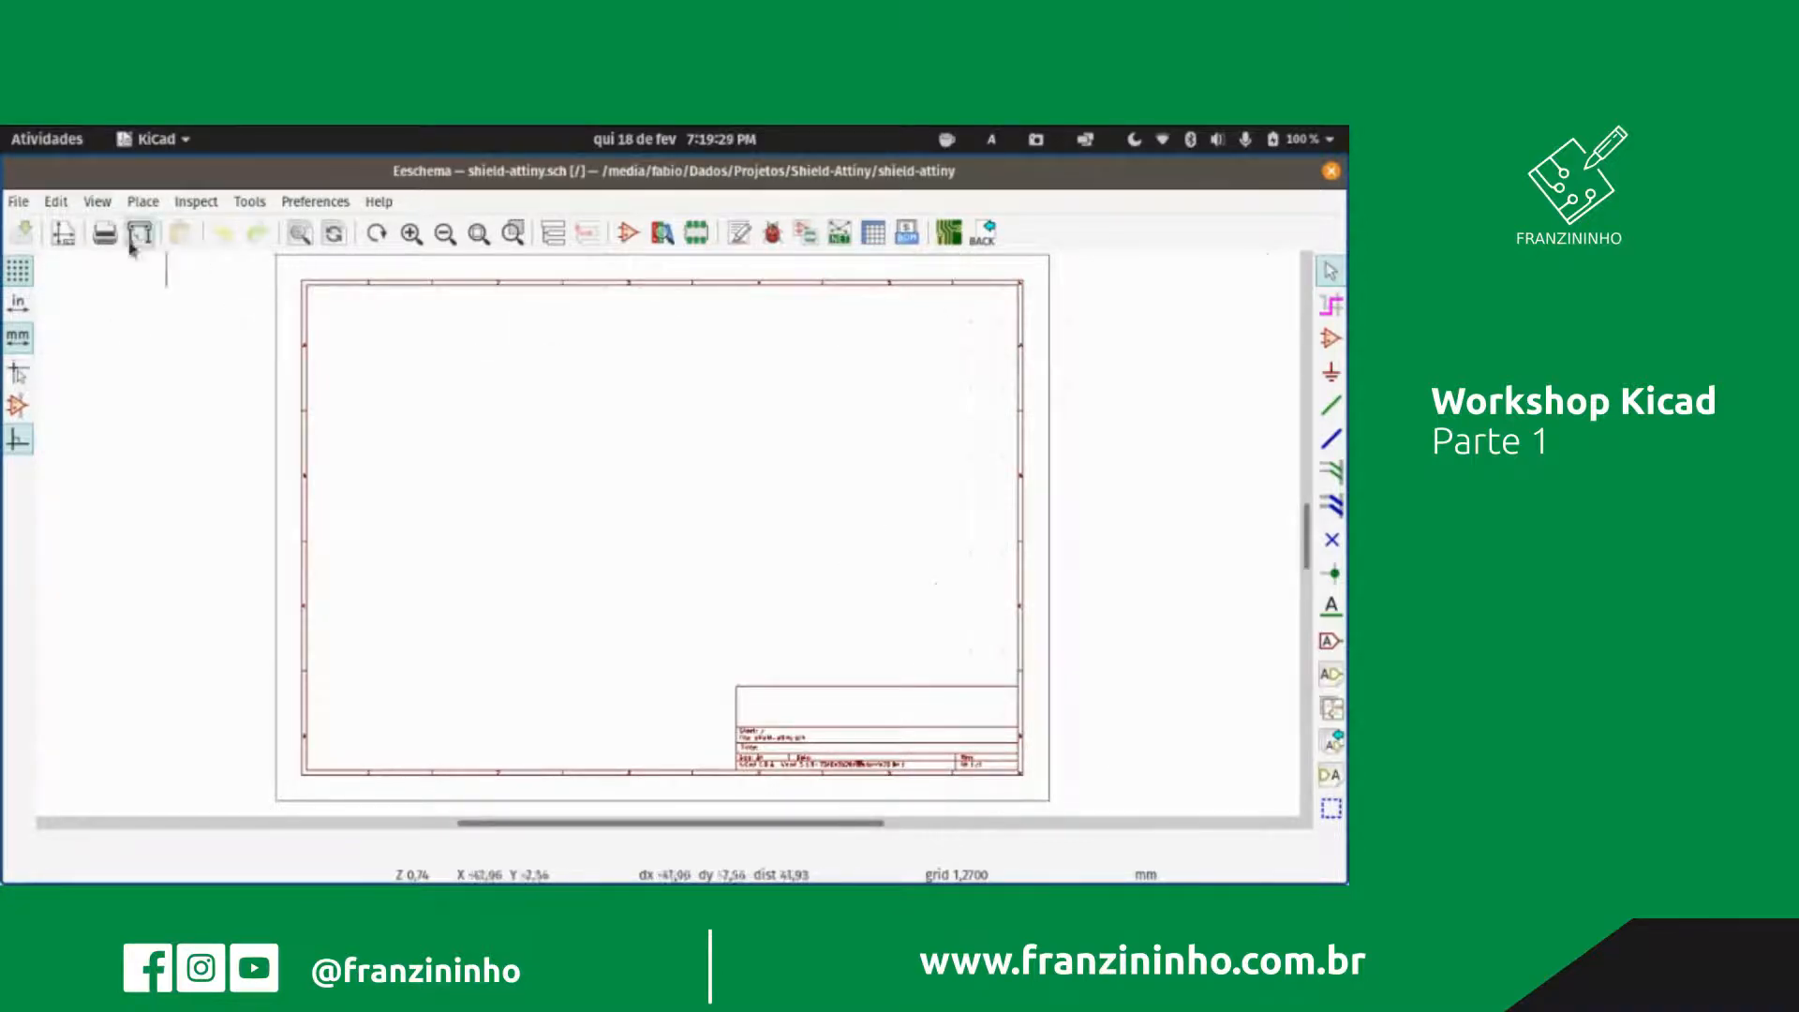
Step: Examine the empty schematic sheet and the fields of its title block
{"action": "scroll", "coordinate": [919, 746], "scroll_direction": "up", "scroll_amount": 2}
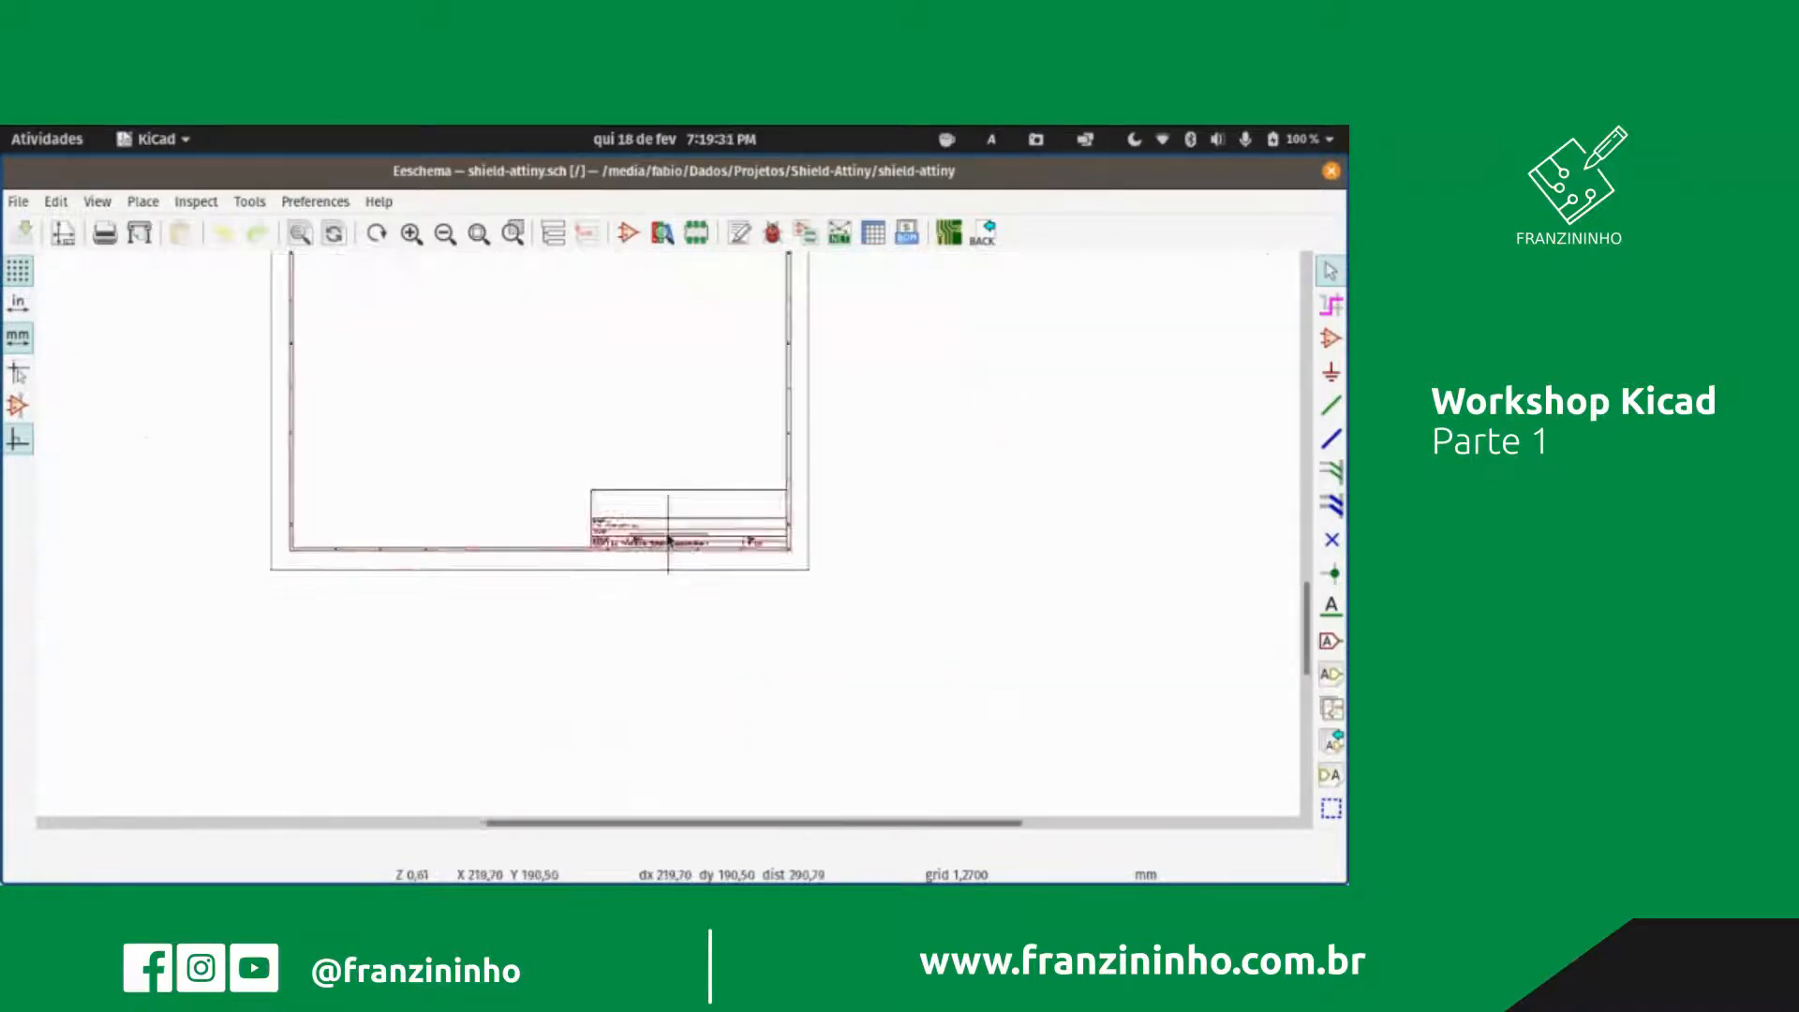
{"action": "scroll", "coordinate": [664, 536], "scroll_direction": "up", "scroll_amount": 3}
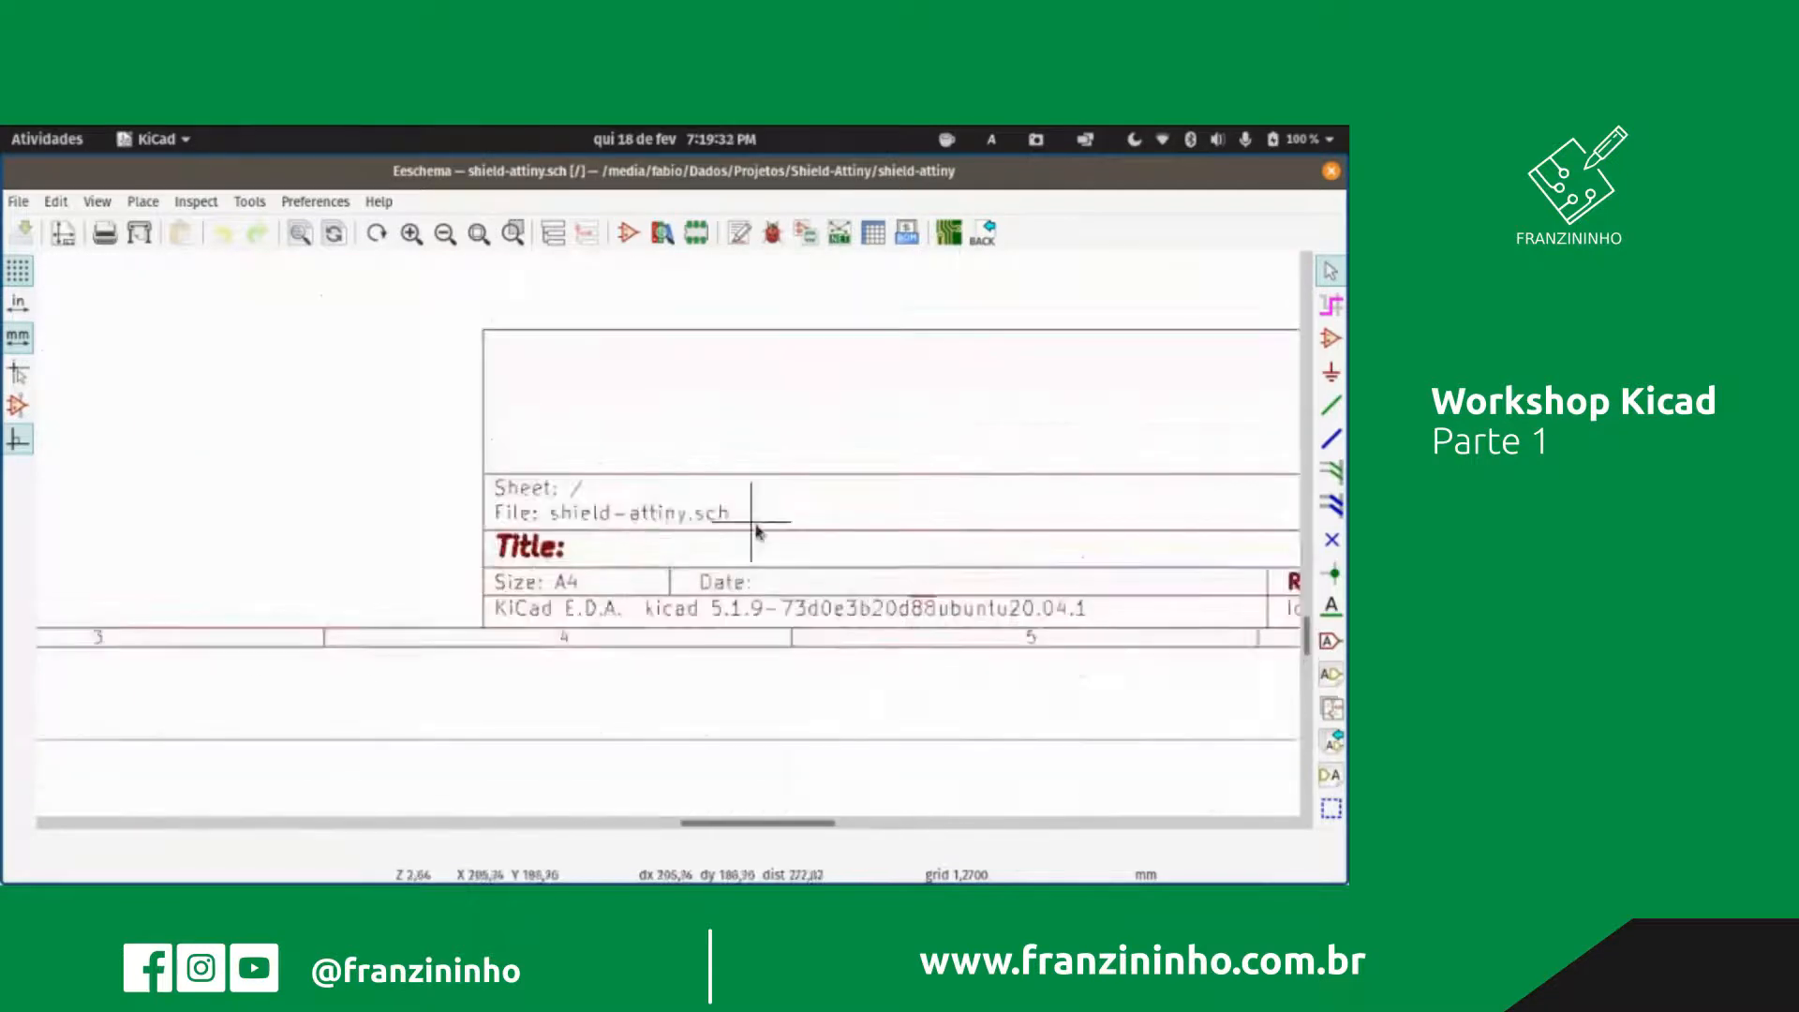
{"action": "scroll", "coordinate": [668, 540], "scroll_direction": "down", "scroll_amount": 1}
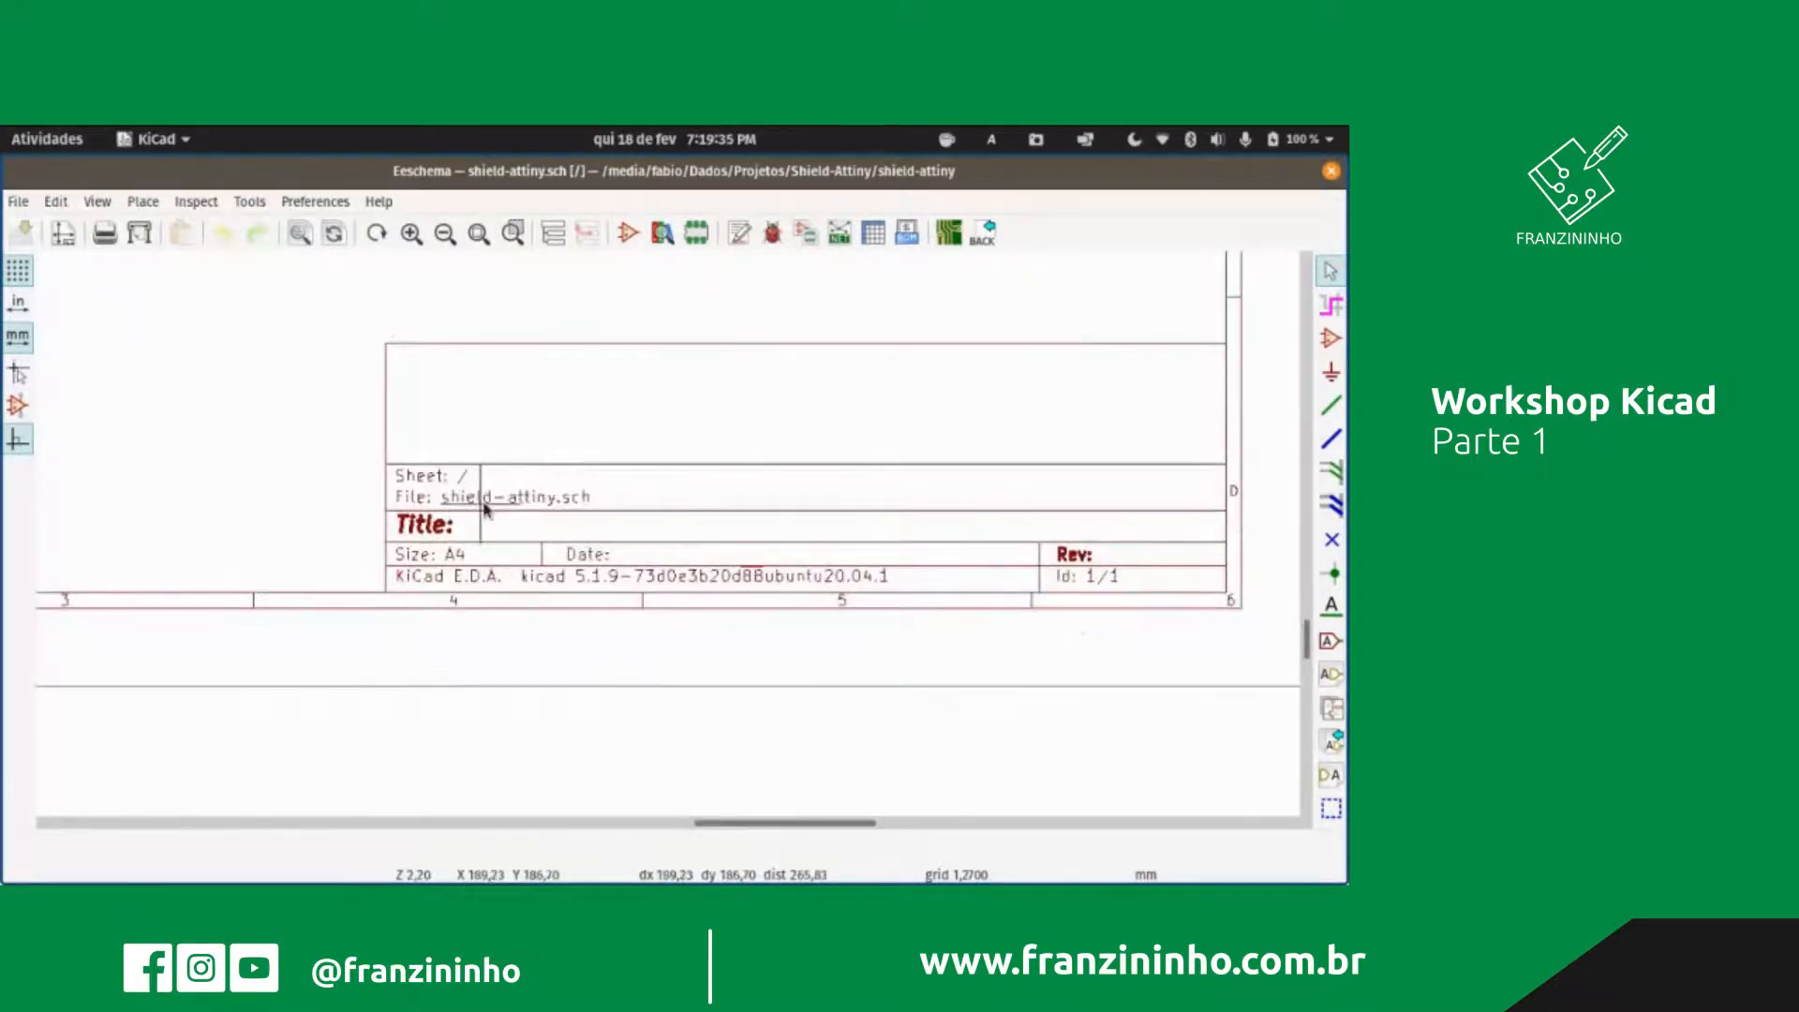
{"action": "scroll", "coordinate": [476, 498], "scroll_direction": "up", "scroll_amount": 2}
{"action": "scroll", "coordinate": [709, 539], "scroll_direction": "down", "scroll_amount": 3}
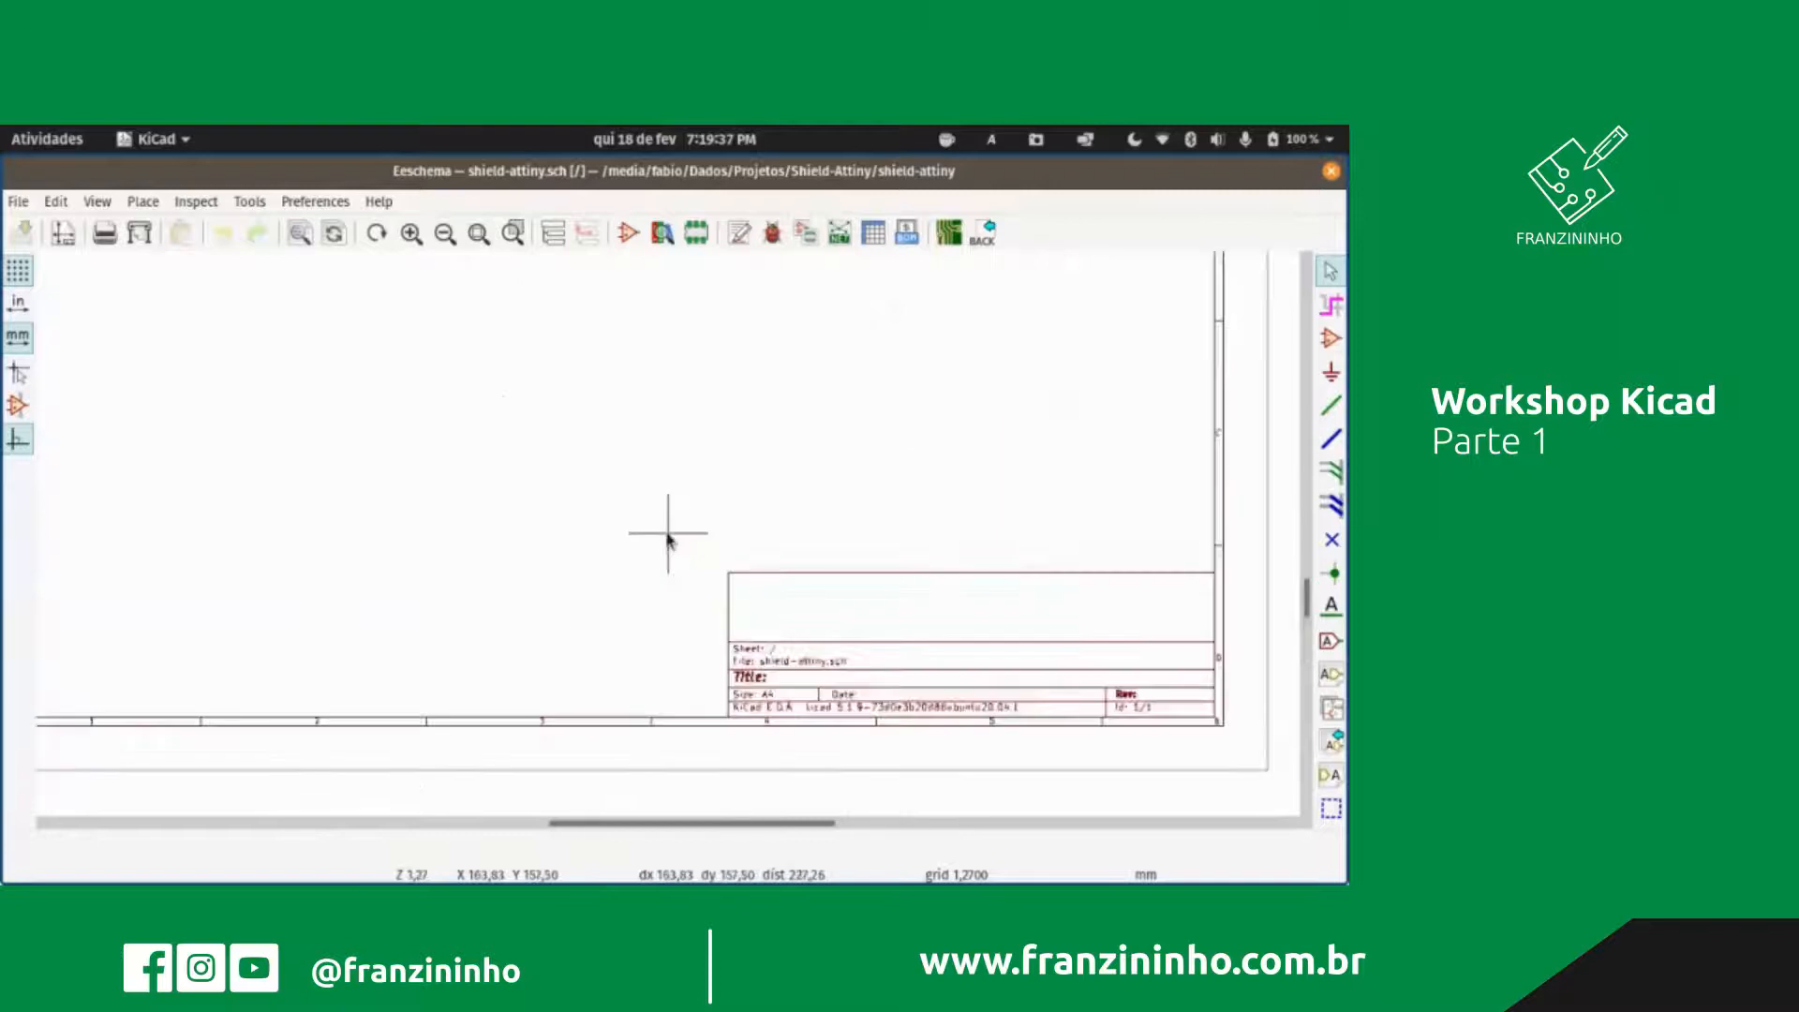
{"action": "scroll", "coordinate": [669, 541], "scroll_direction": "down", "scroll_amount": 3}
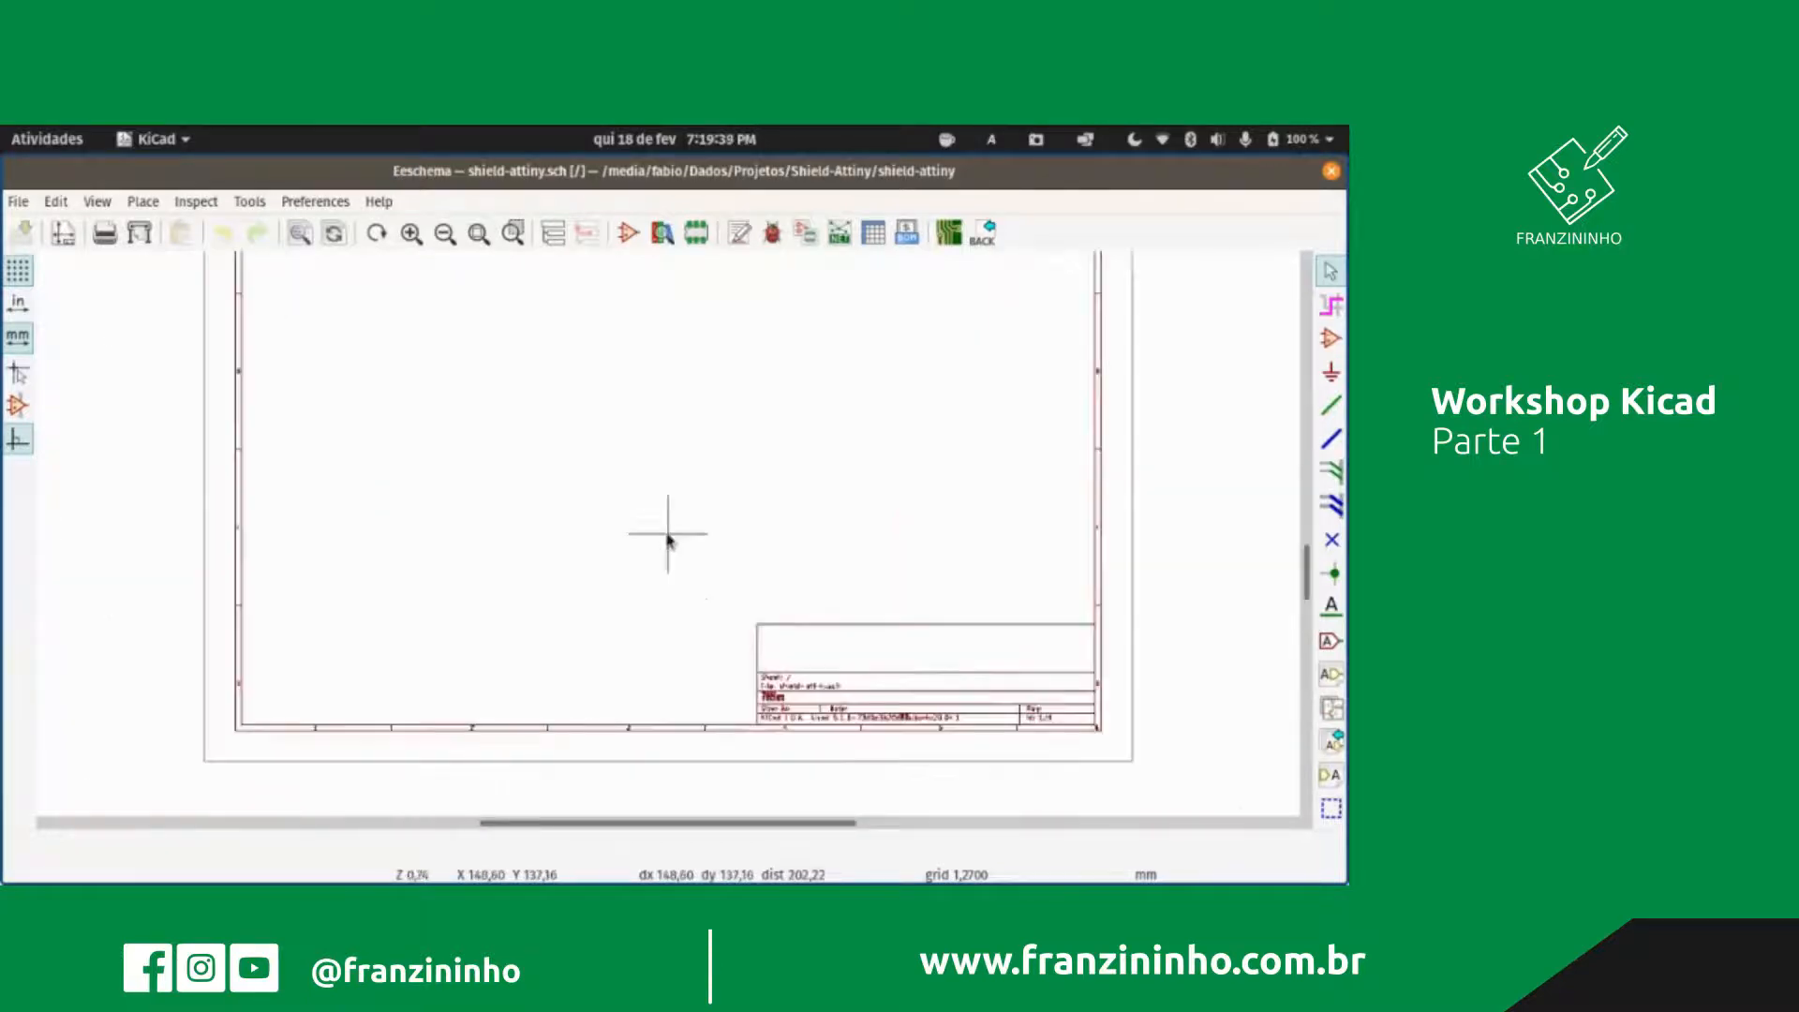
{"action": "scroll", "coordinate": [646, 454], "scroll_direction": "down", "scroll_amount": 2}
{"action": "scroll", "coordinate": [699, 461], "scroll_direction": "up", "scroll_amount": 3}
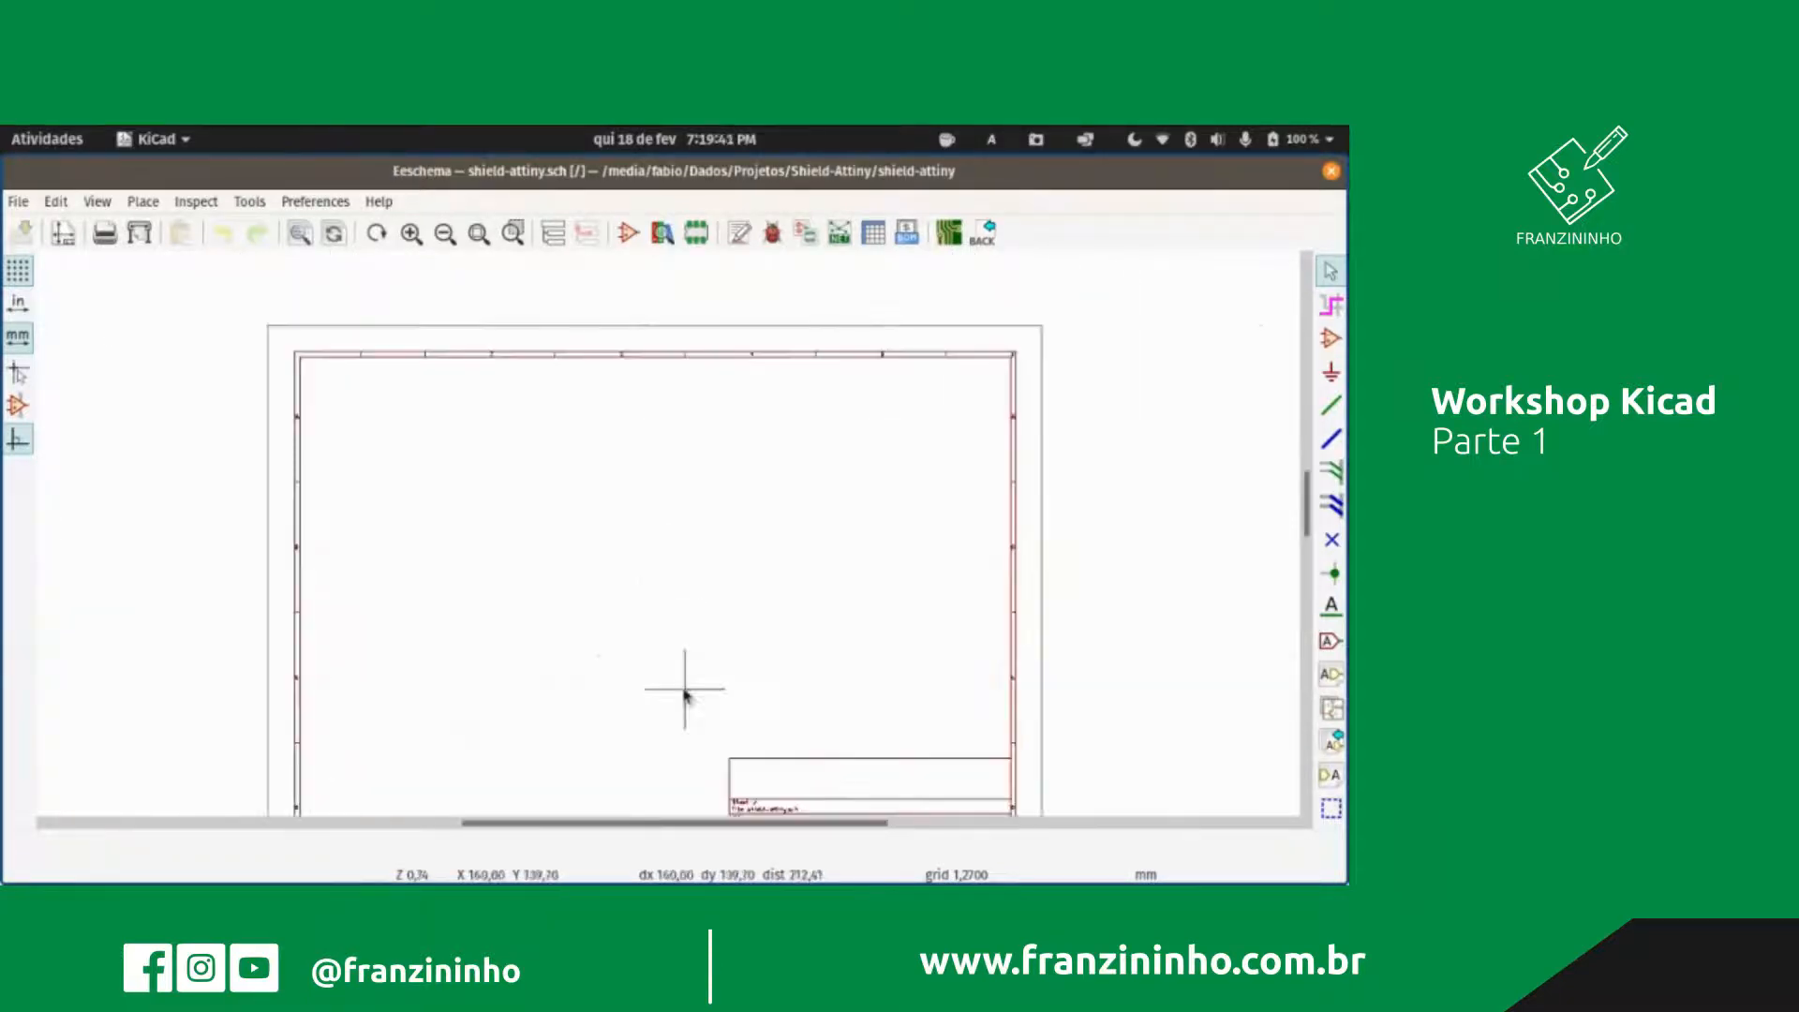
{"action": "scroll", "coordinate": [685, 688], "scroll_direction": "down", "scroll_amount": 1}
{"action": "scroll", "coordinate": [660, 505], "scroll_direction": "down", "scroll_amount": 1}
{"action": "scroll", "coordinate": [666, 525], "scroll_direction": "up", "scroll_amount": 2}
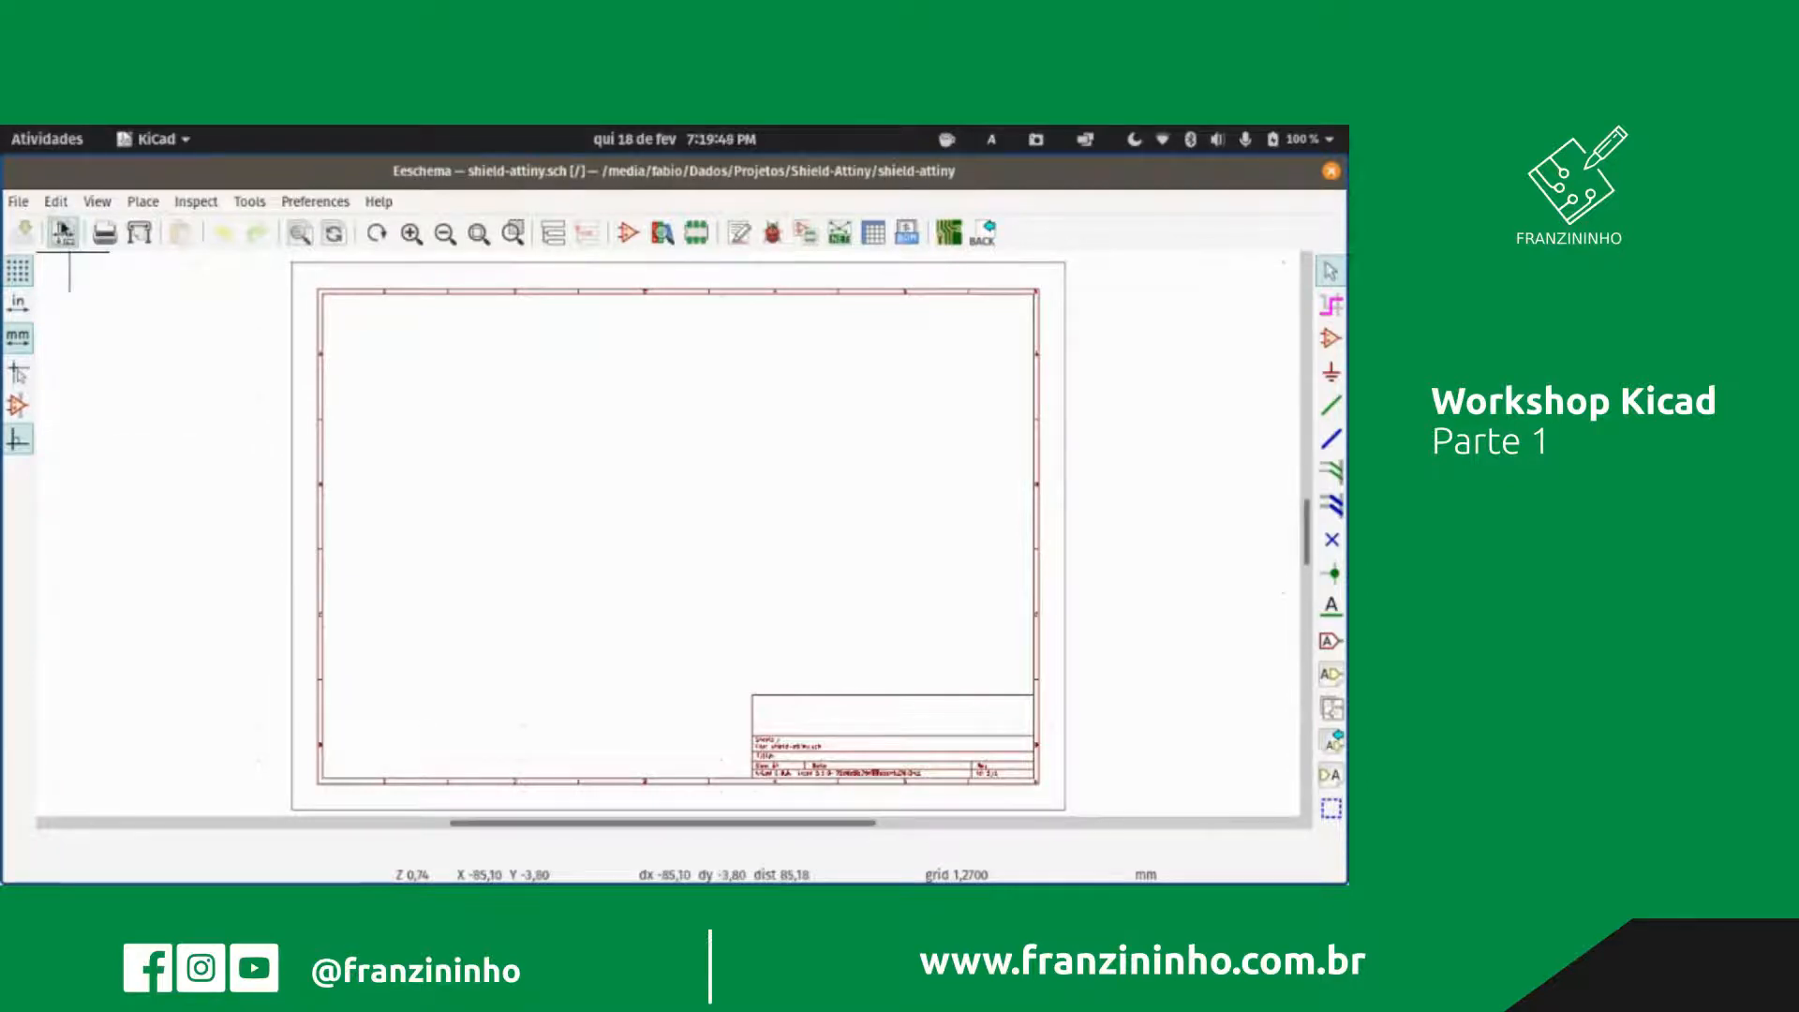
Step: Open the schematic's page settings and choose A4 210x297mm paper in Landscape orientation
{"action": "left_click", "coordinate": [63, 232]}
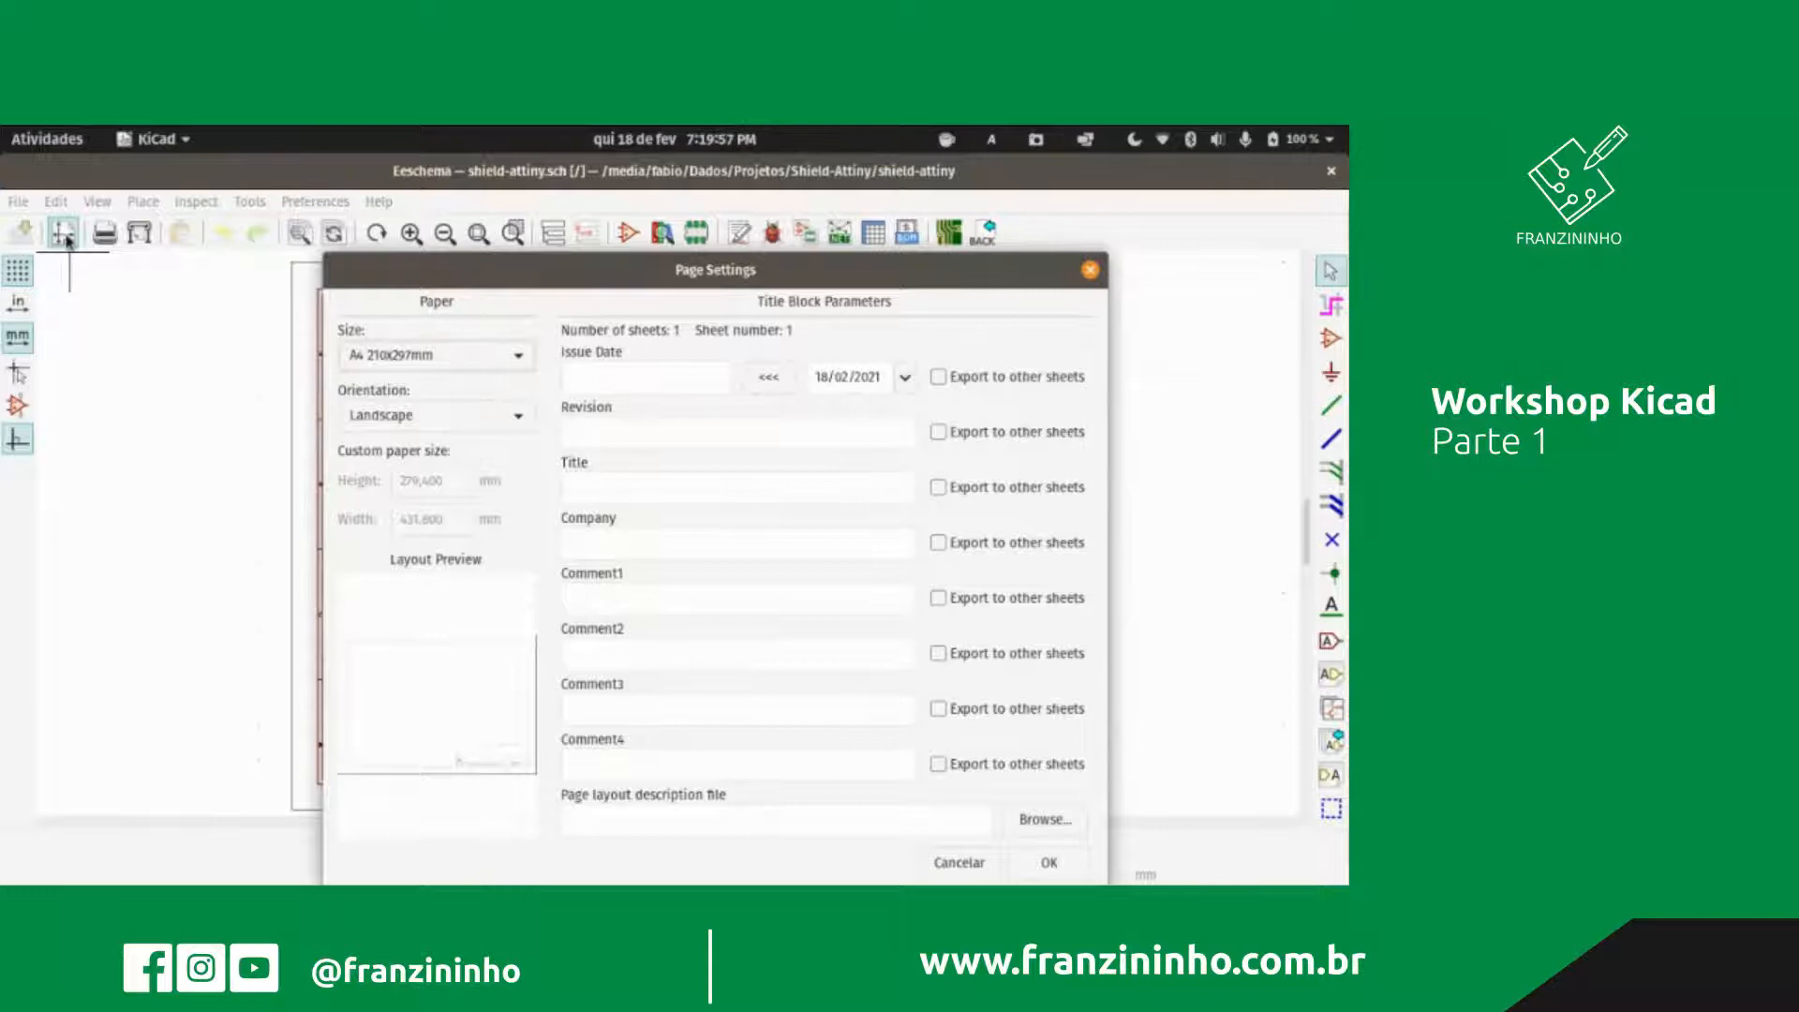
{"action": "left_click", "coordinate": [486, 359]}
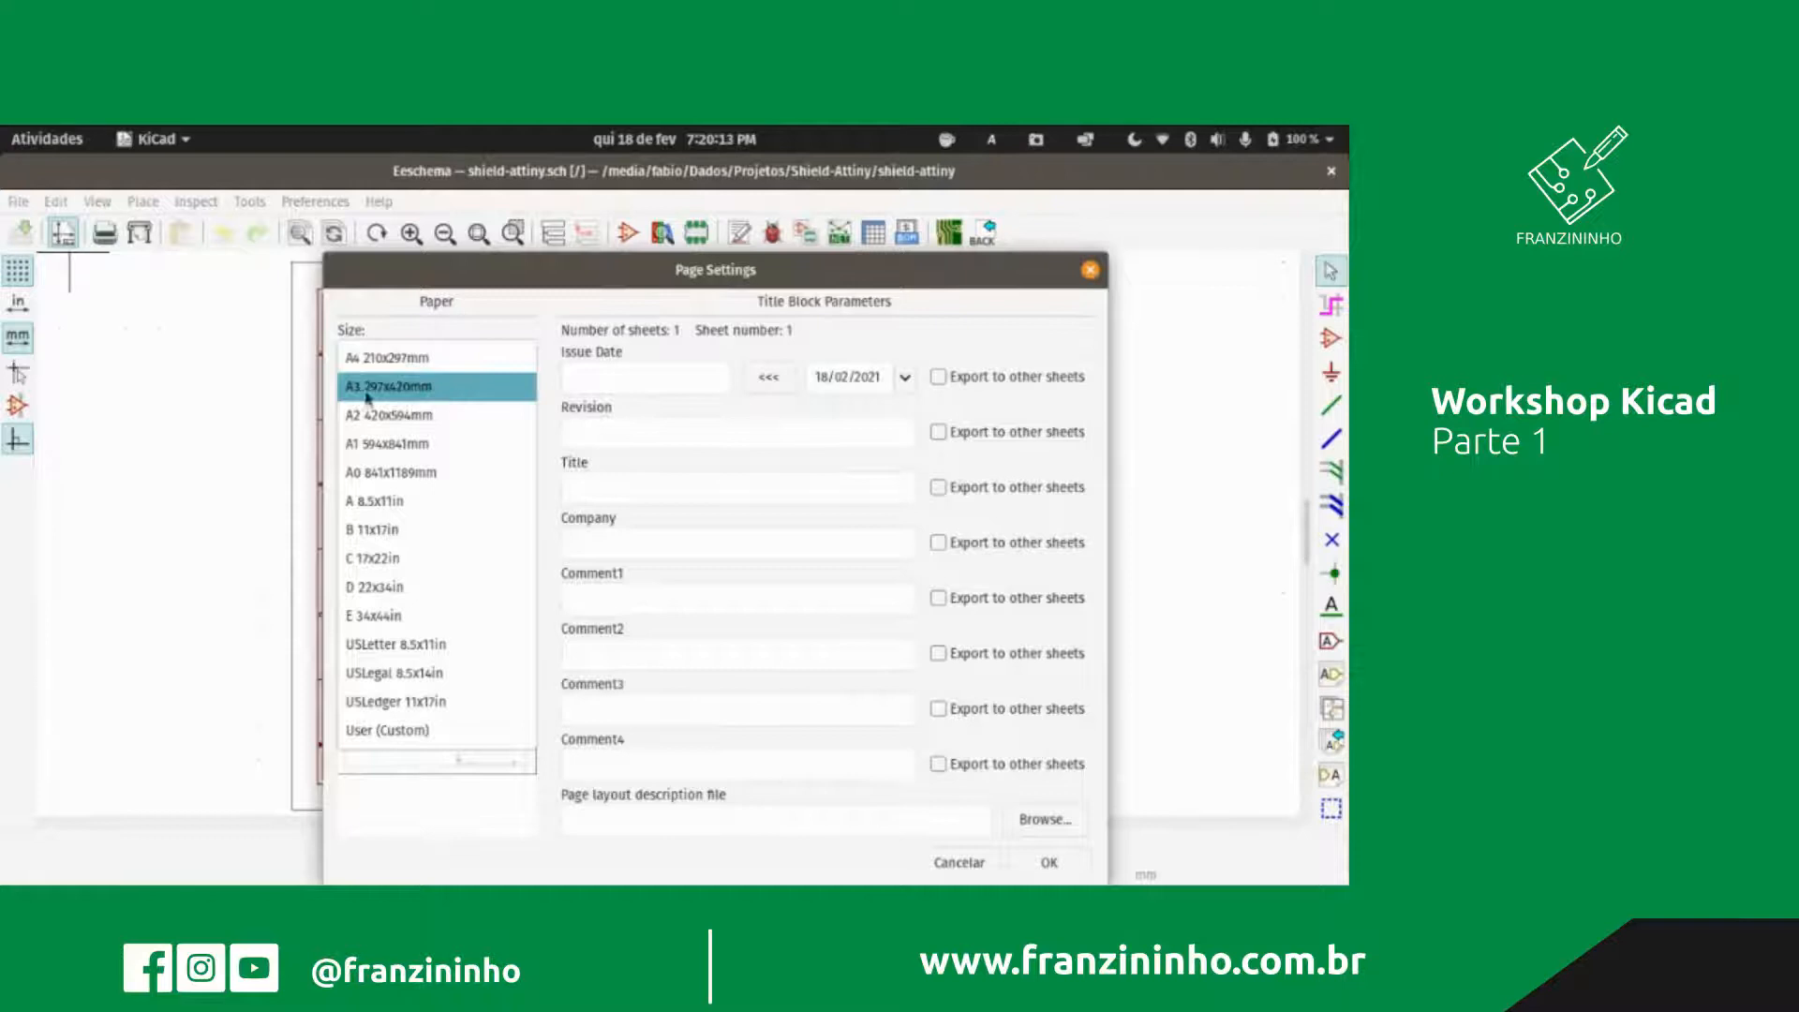
{"action": "left_click", "coordinate": [424, 370]}
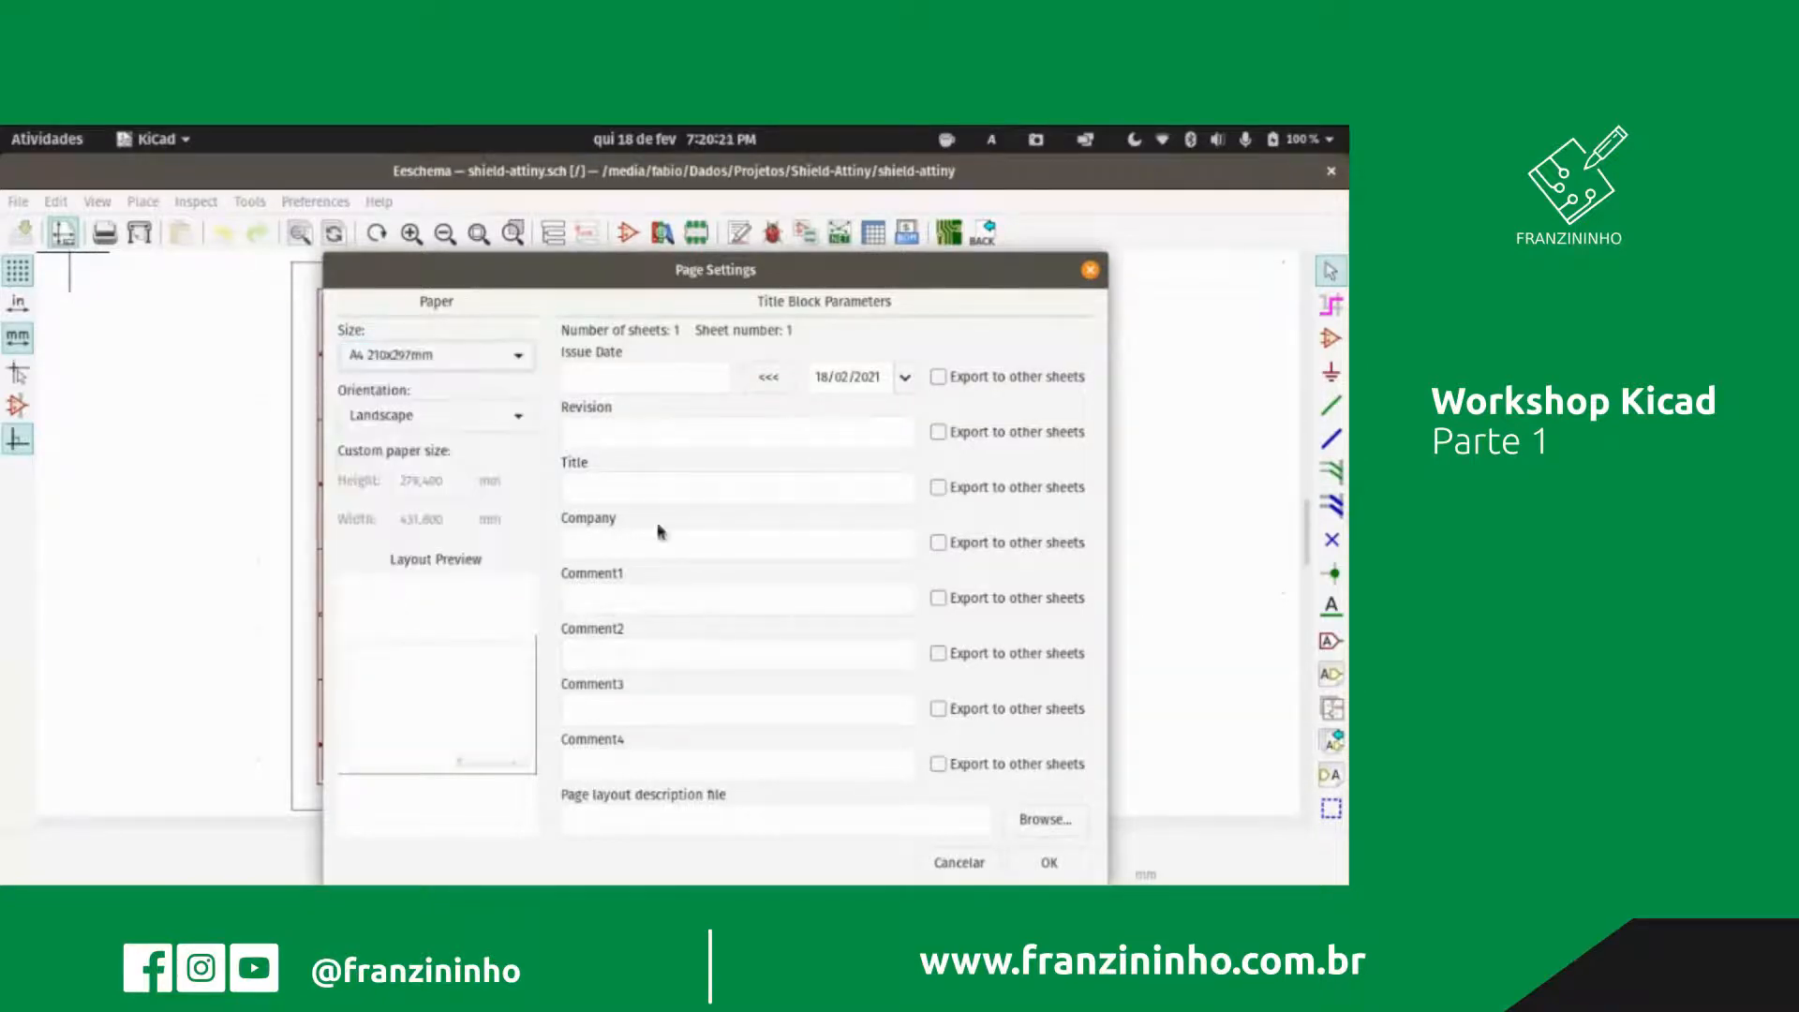
{"action": "left_click", "coordinate": [429, 416]}
{"action": "left_click", "coordinate": [515, 414]}
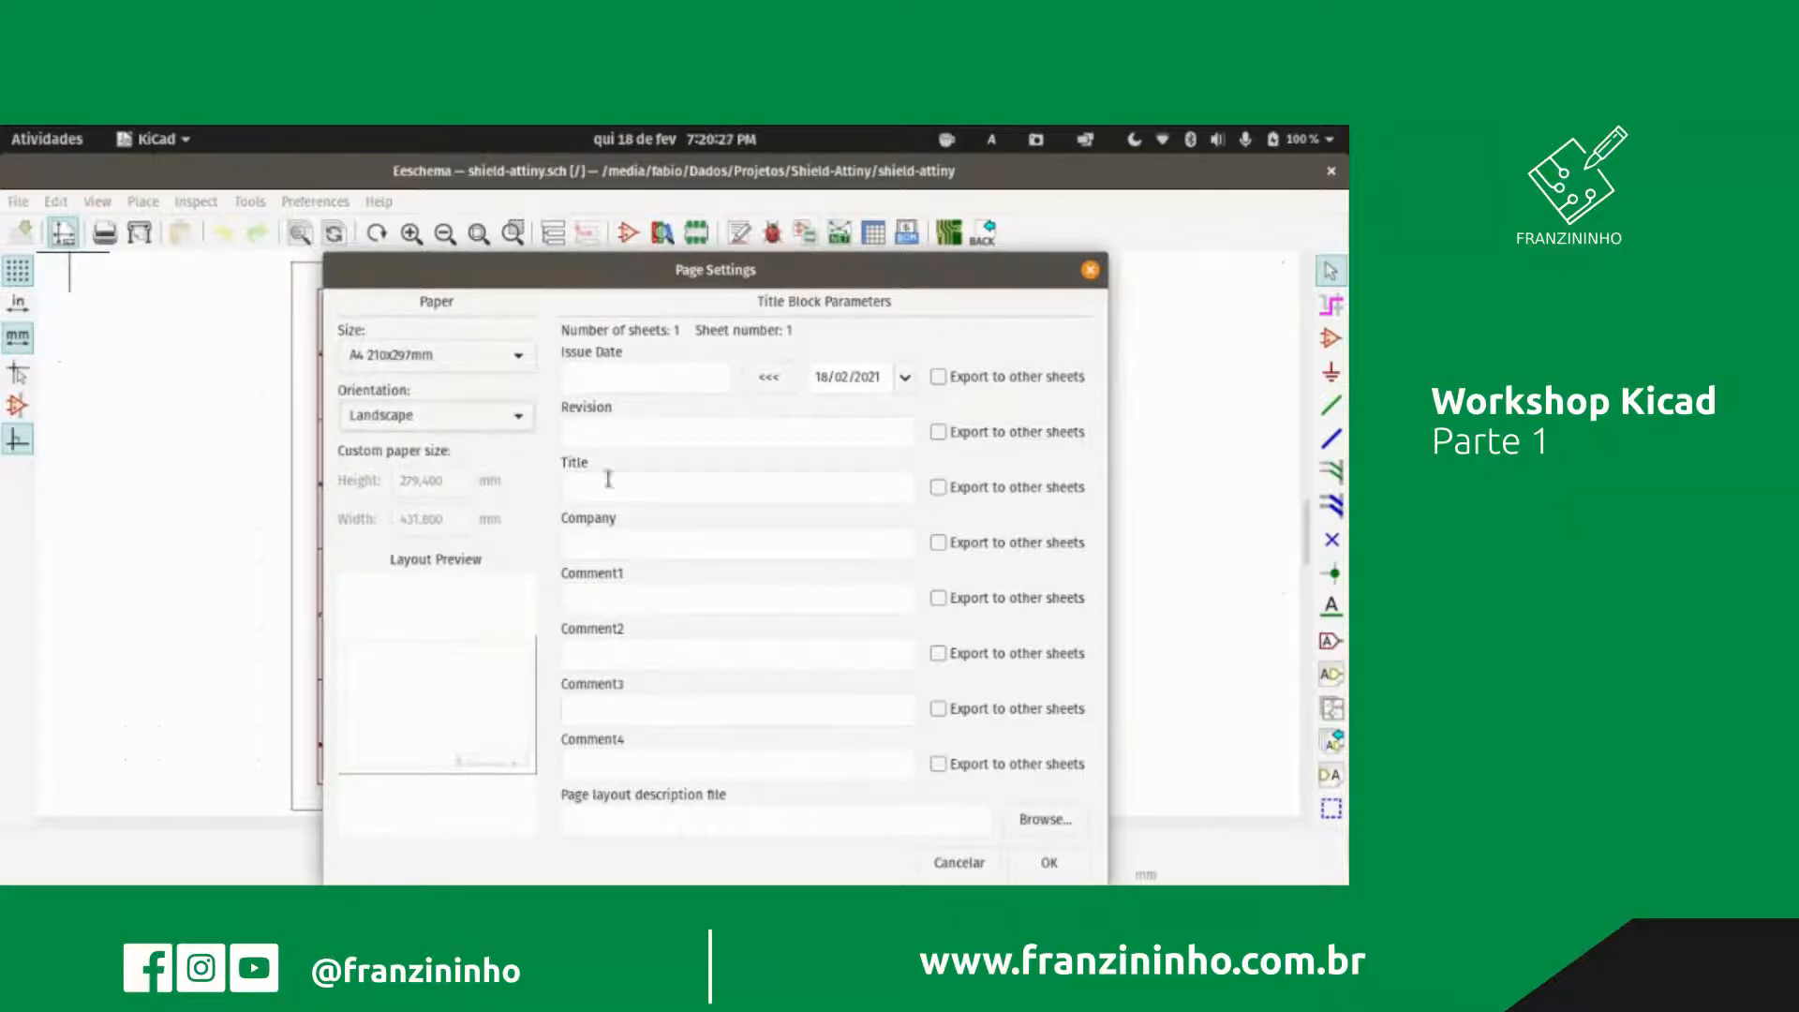
Step: Set the title block's issue date to 2021-02-18 and its revision to 1.0
{"action": "left_click", "coordinate": [767, 378]}
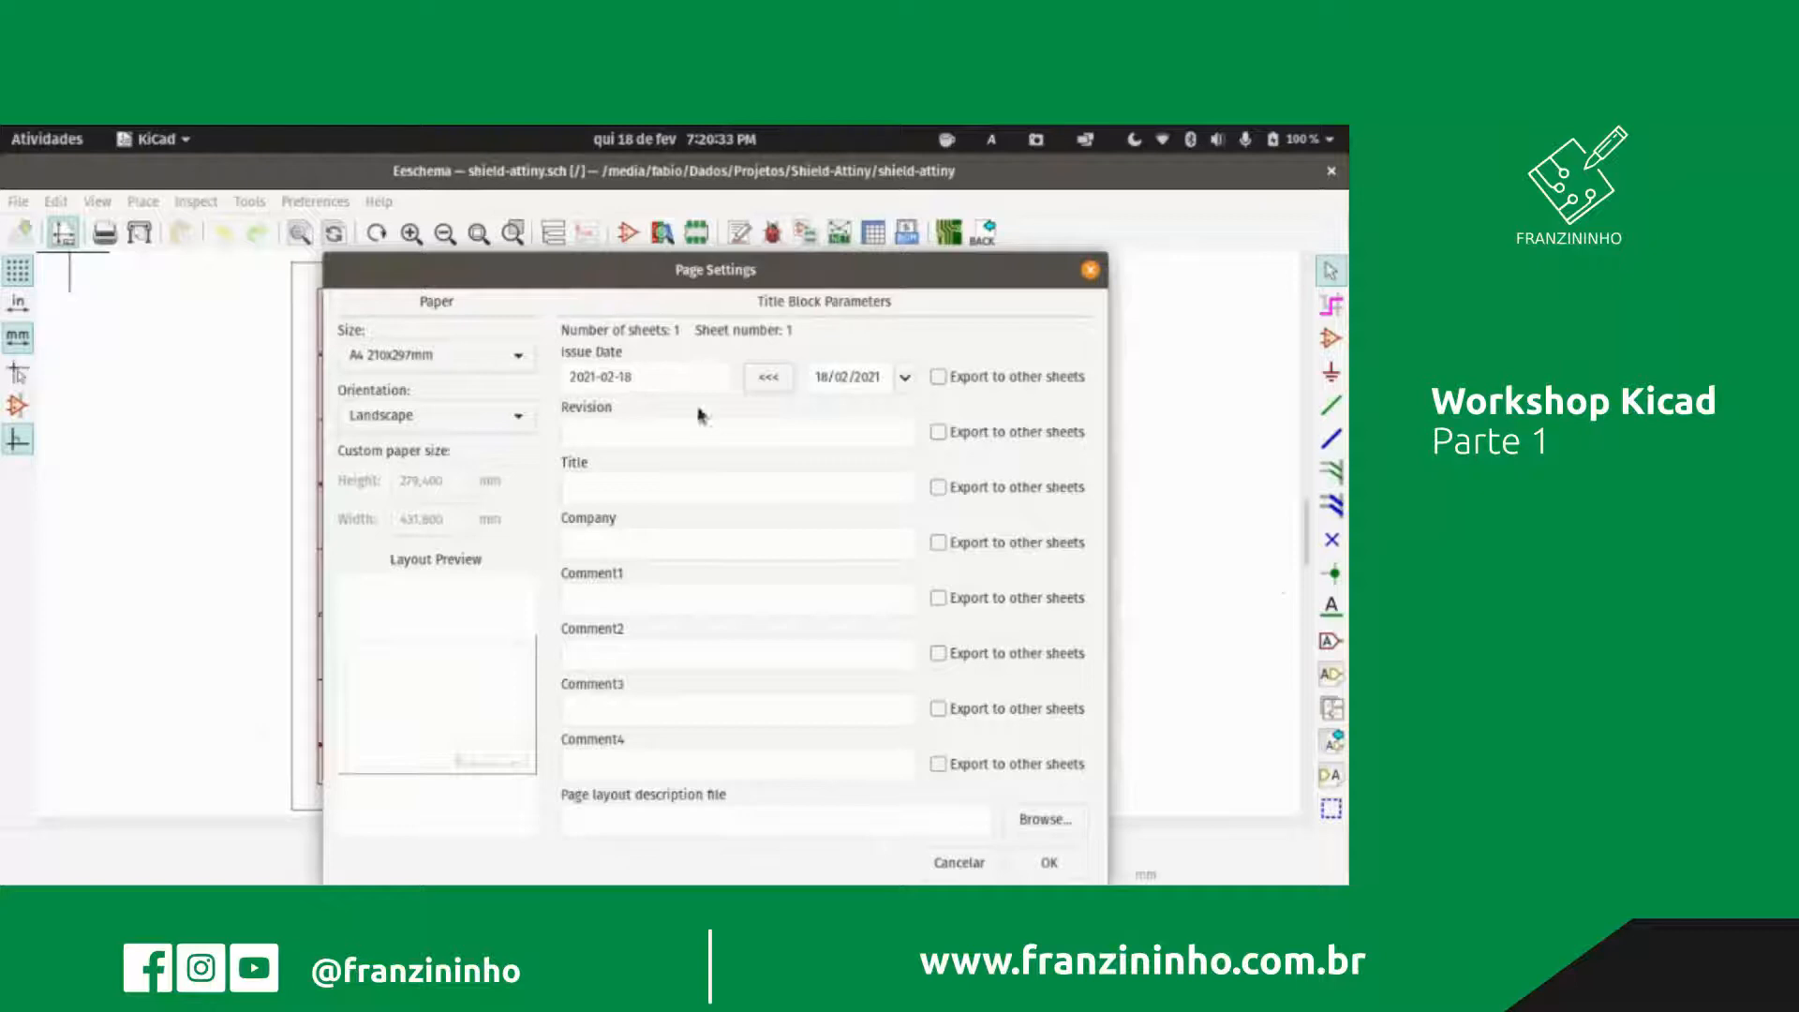
{"action": "left_click", "coordinate": [668, 440]}
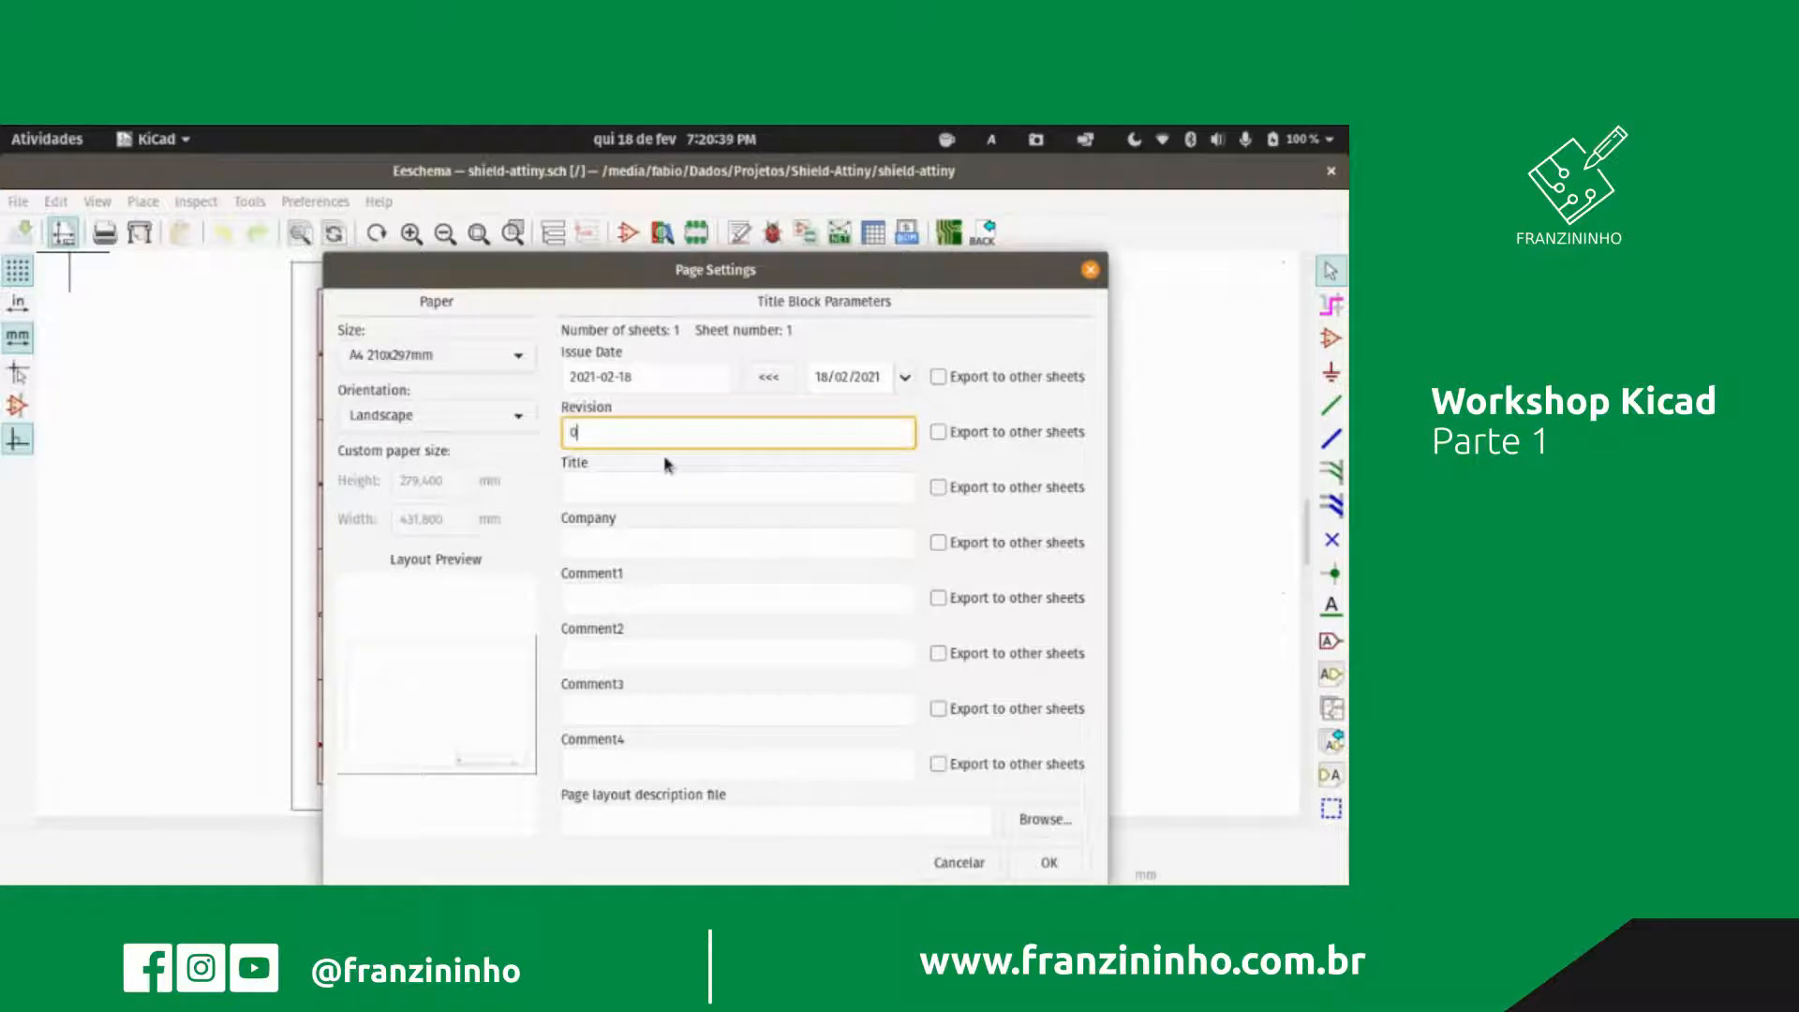
{"action": "type", "text": "0"}
{"action": "key", "text": "BackSpace"}
{"action": "type", "text": "1.0"}
Step: Enter the title Shield Attiny85 and the company Franzininho in the title block, and apply the page settings
{"action": "left_click", "coordinate": [669, 489]}
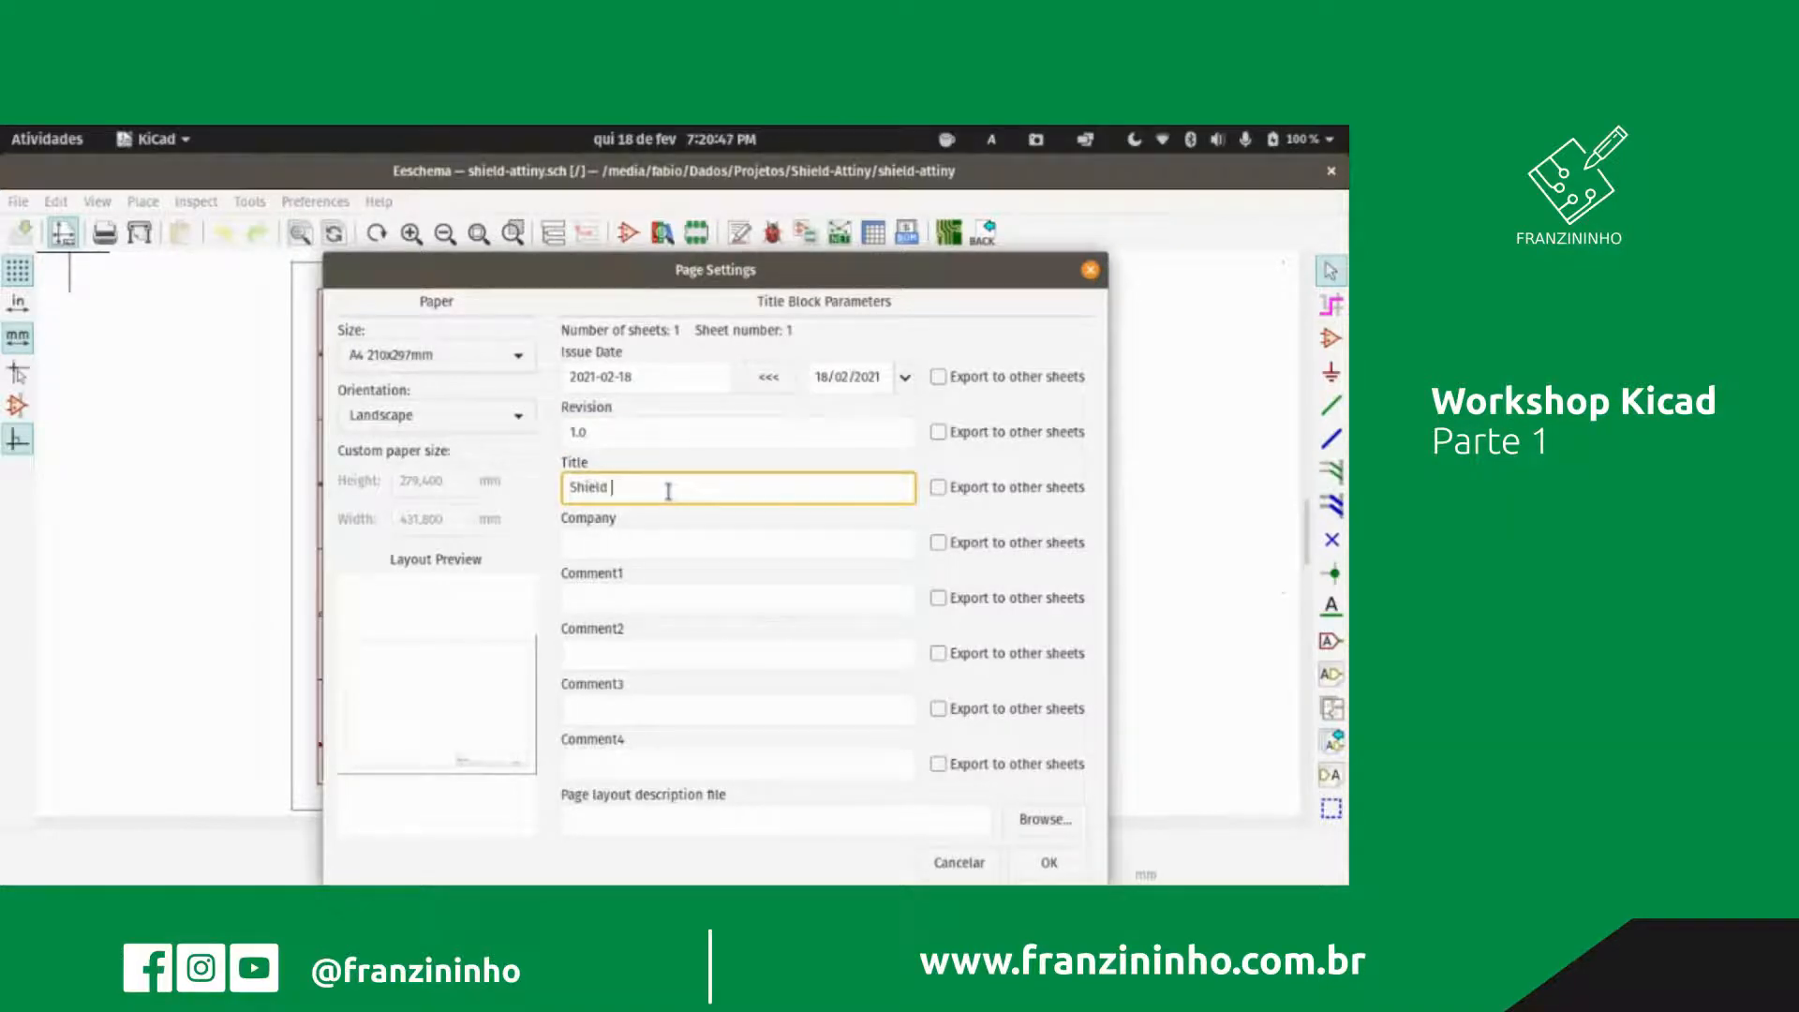
{"action": "type", "text": "85"}
{"action": "left_click", "coordinate": [669, 552]}
{"action": "type", "text": "Franzininho"}
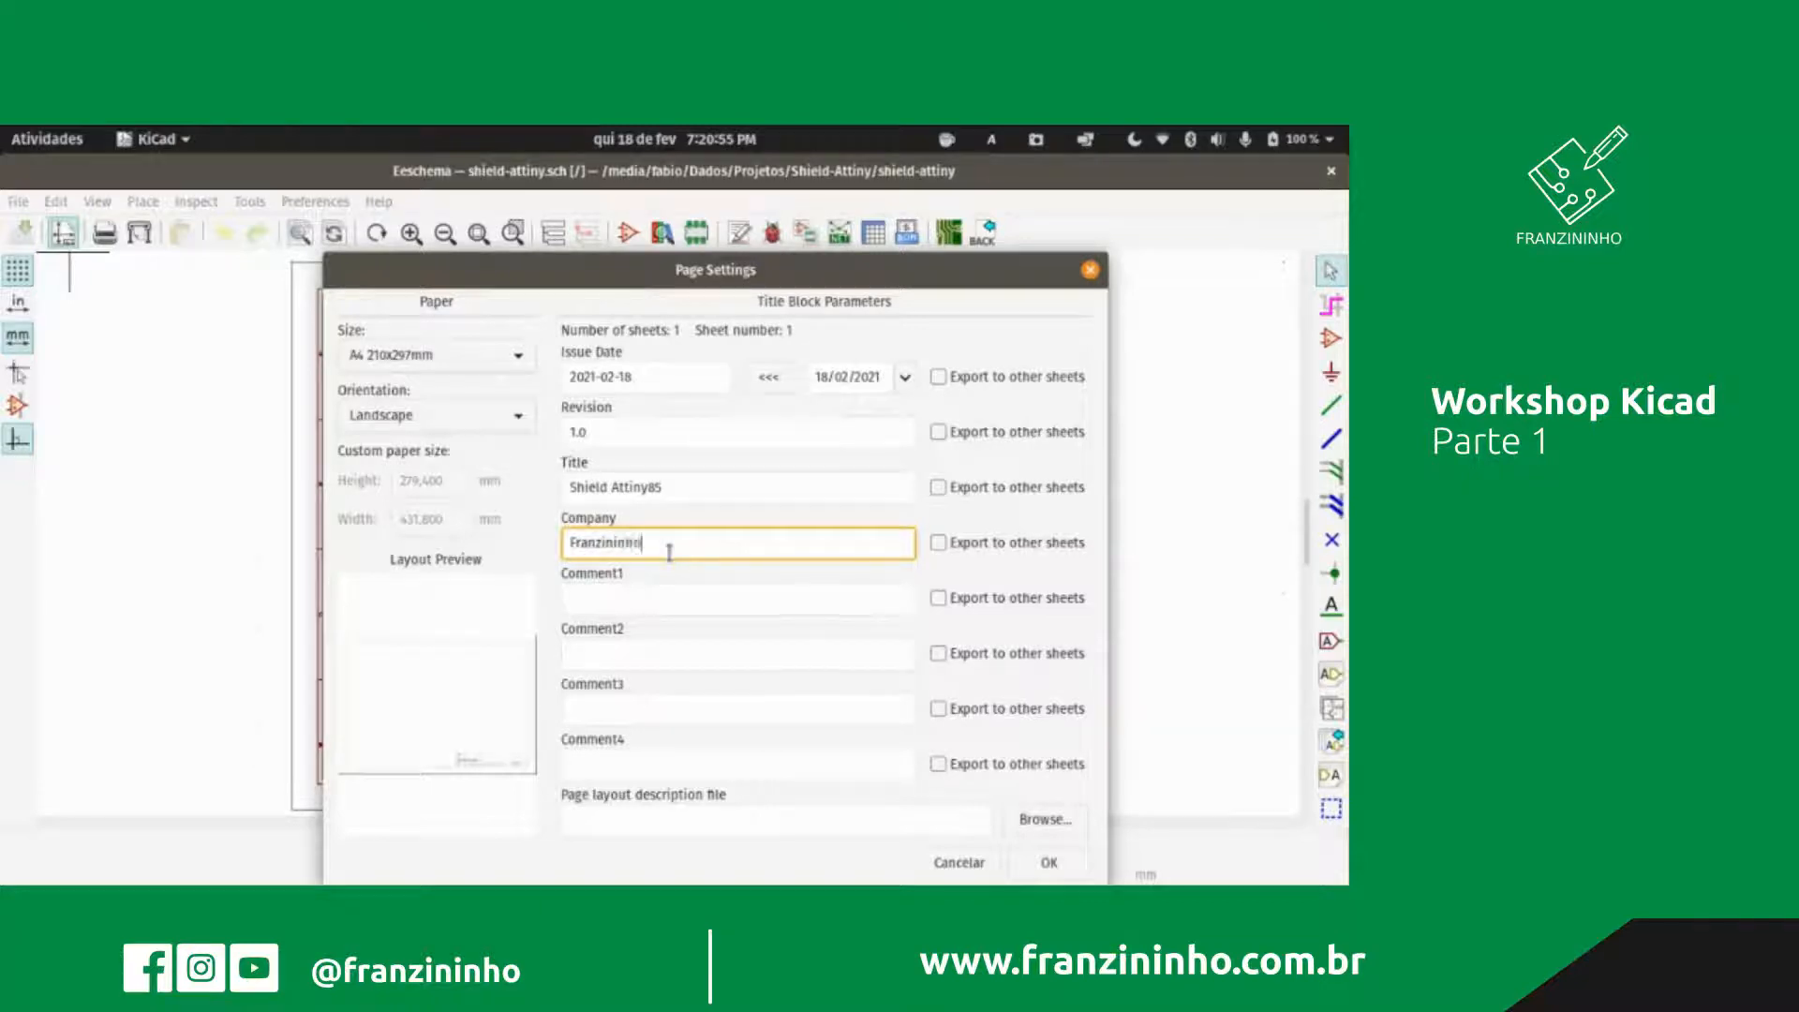
{"action": "left_click", "coordinate": [691, 598]}
{"action": "left_click", "coordinate": [678, 661]}
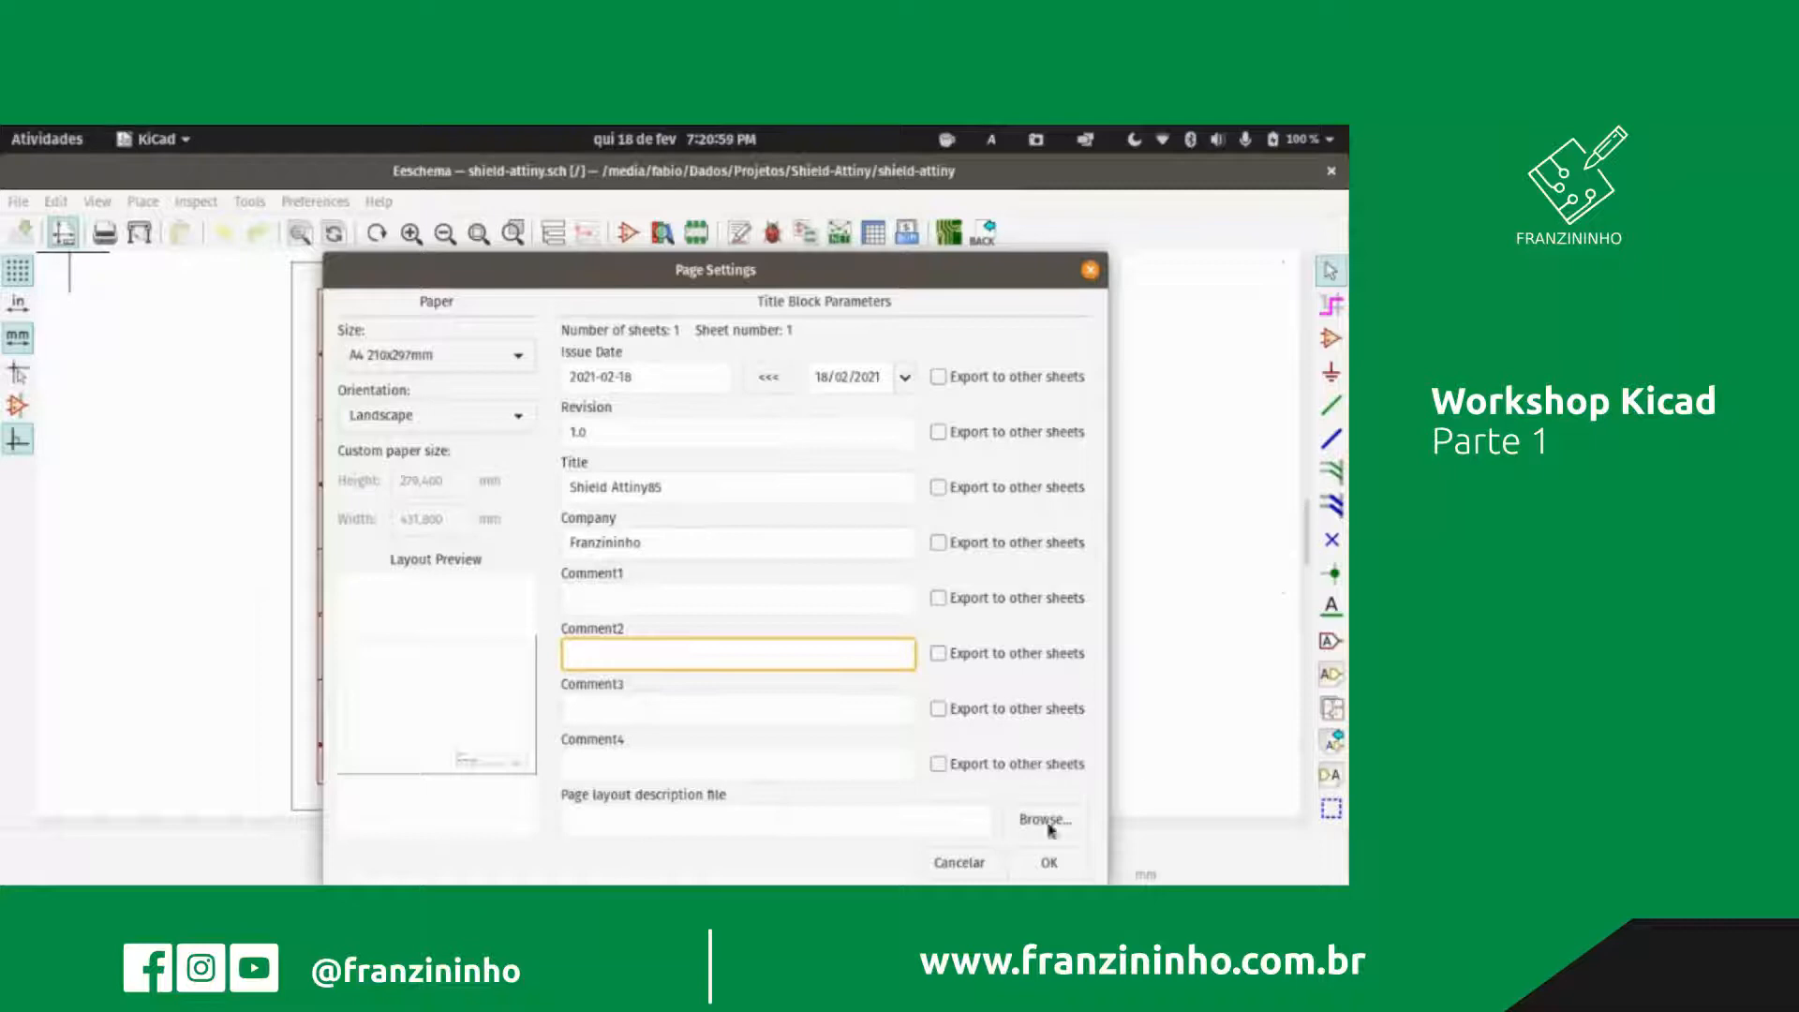
{"action": "left_click", "coordinate": [1047, 862]}
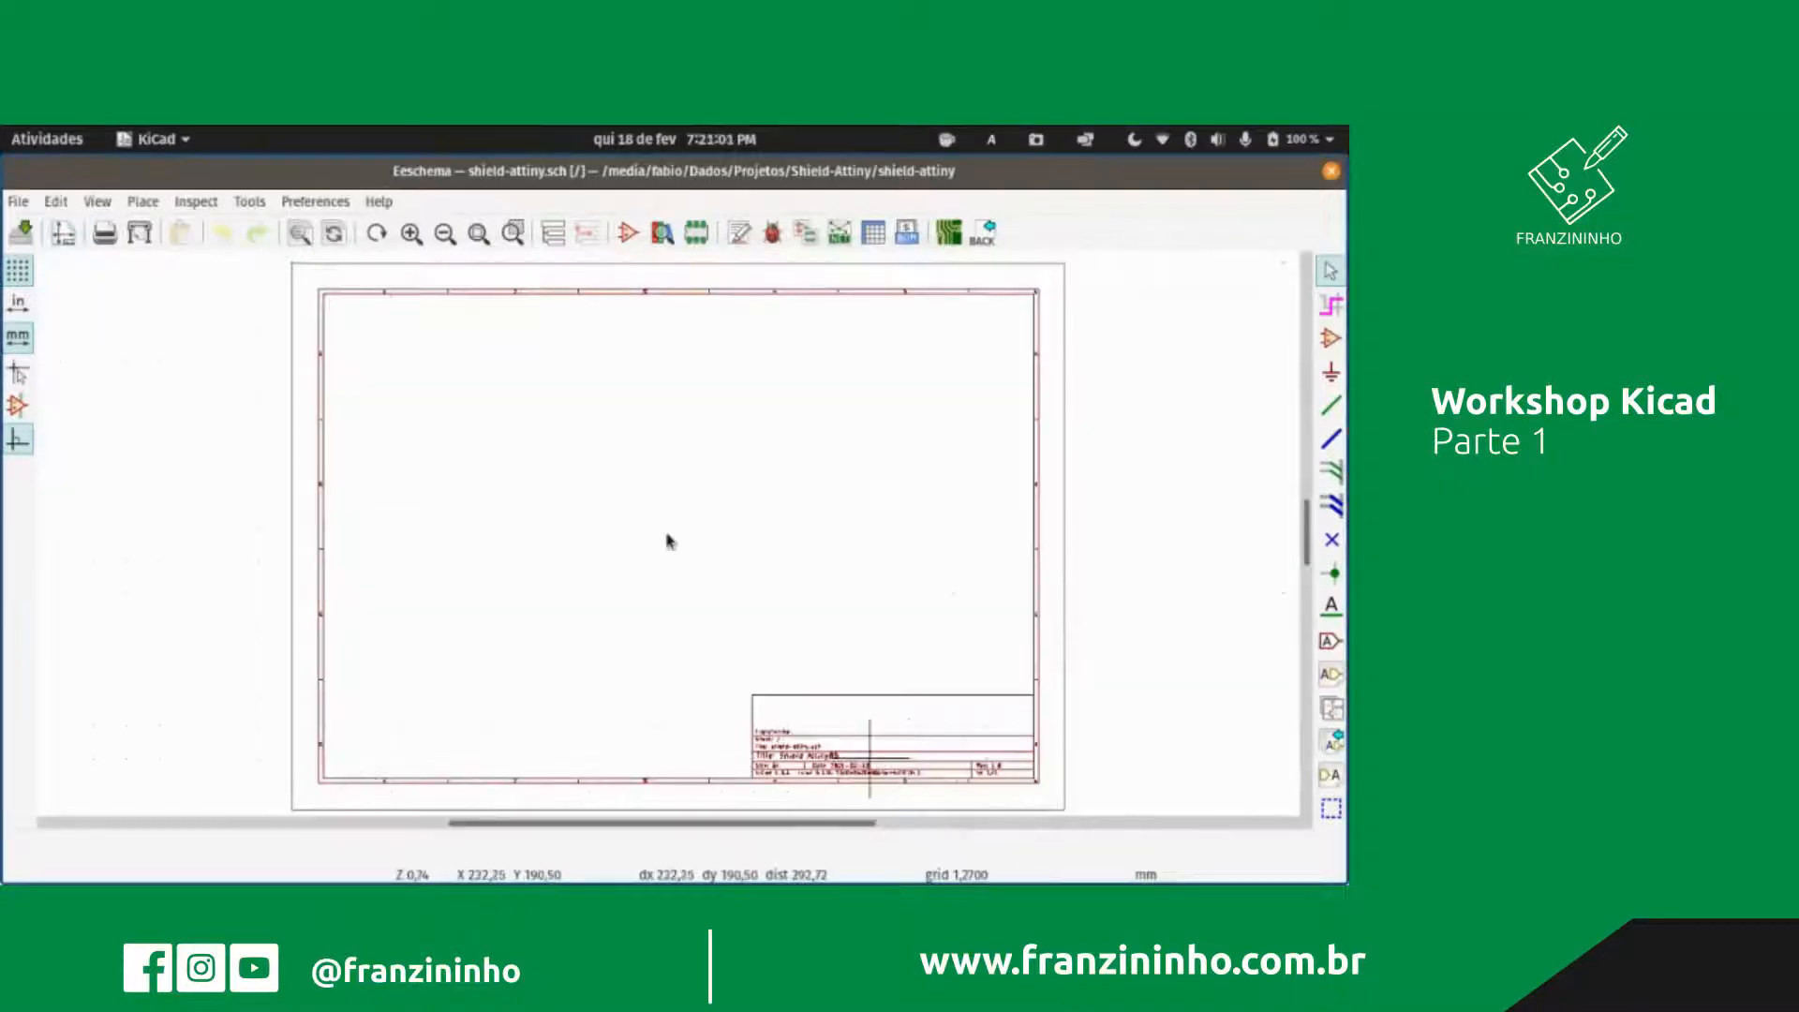
Step: Examine the completed title block and the overall layout of the empty schematic sheet
{"action": "scroll", "coordinate": [668, 541], "scroll_direction": "down", "scroll_amount": 1}
{"action": "scroll", "coordinate": [576, 511], "scroll_direction": "up", "scroll_amount": 3}
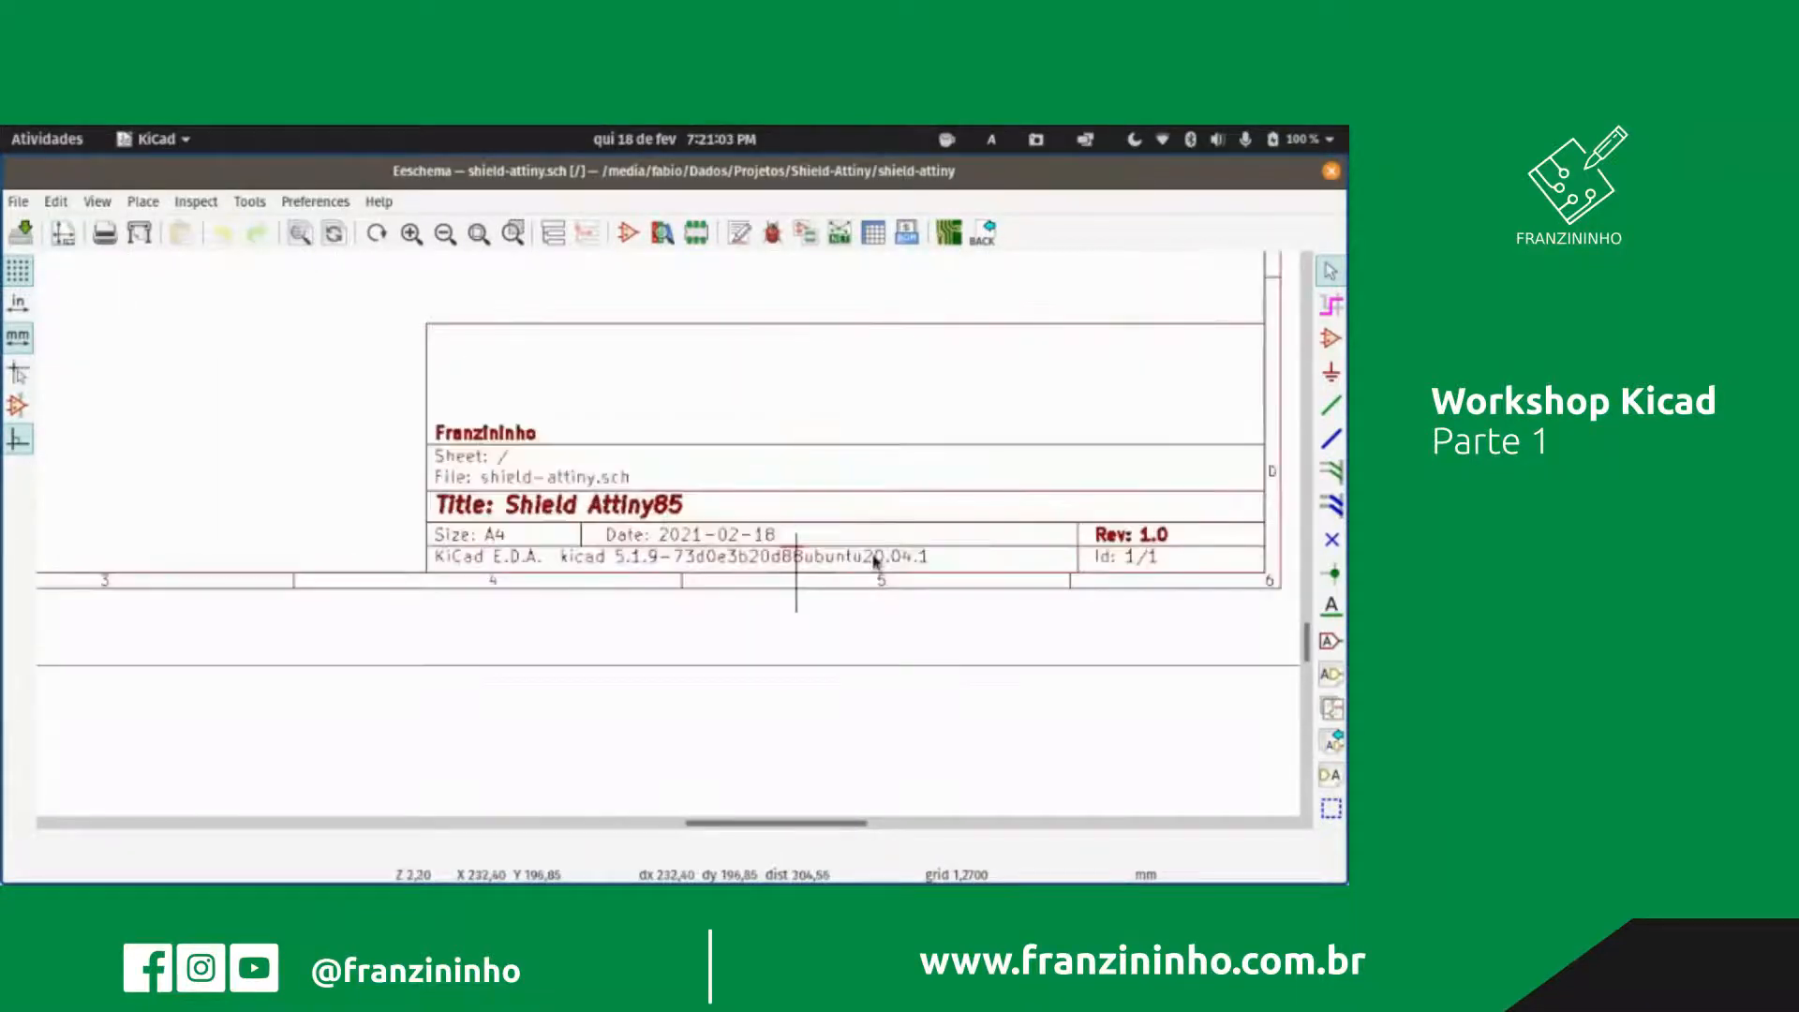
{"action": "scroll", "coordinate": [666, 538], "scroll_direction": "up", "scroll_amount": 1}
{"action": "scroll", "coordinate": [666, 537], "scroll_direction": "down", "scroll_amount": 2}
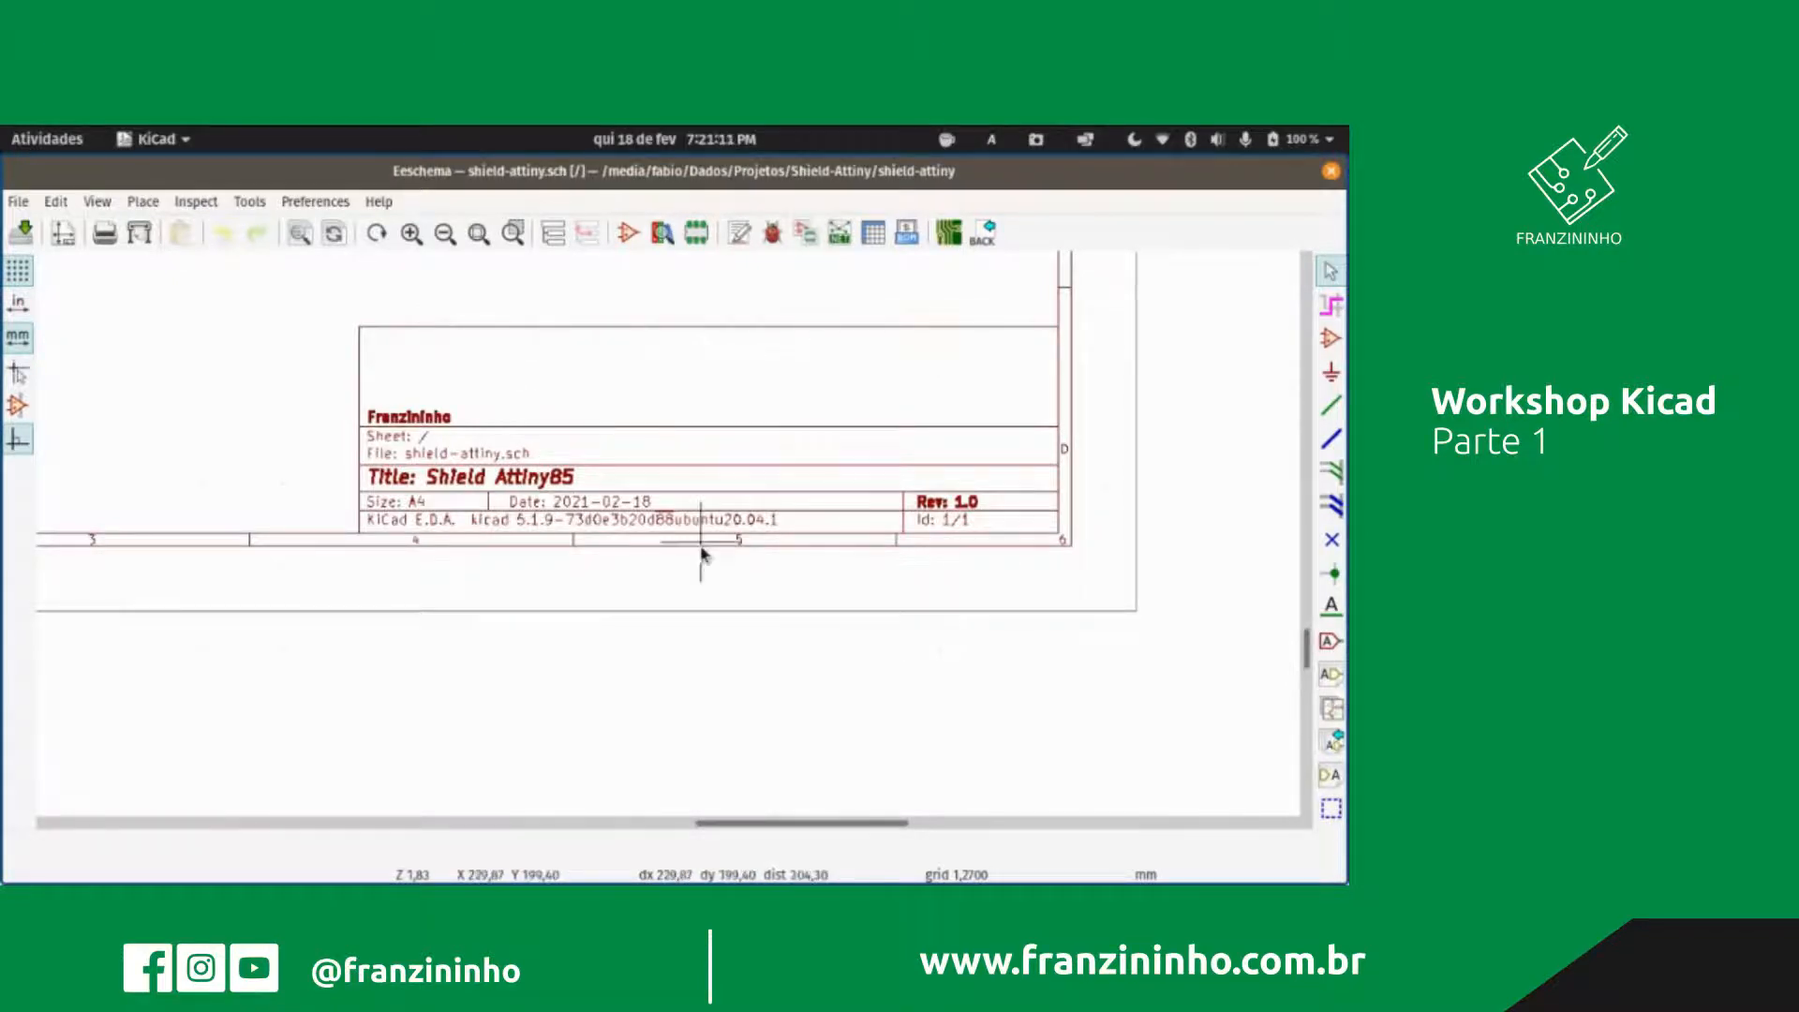
{"action": "scroll", "coordinate": [701, 552], "scroll_direction": "up", "scroll_amount": 1}
{"action": "scroll", "coordinate": [670, 539], "scroll_direction": "down", "scroll_amount": 2}
{"action": "scroll", "coordinate": [668, 538], "scroll_direction": "down", "scroll_amount": 1}
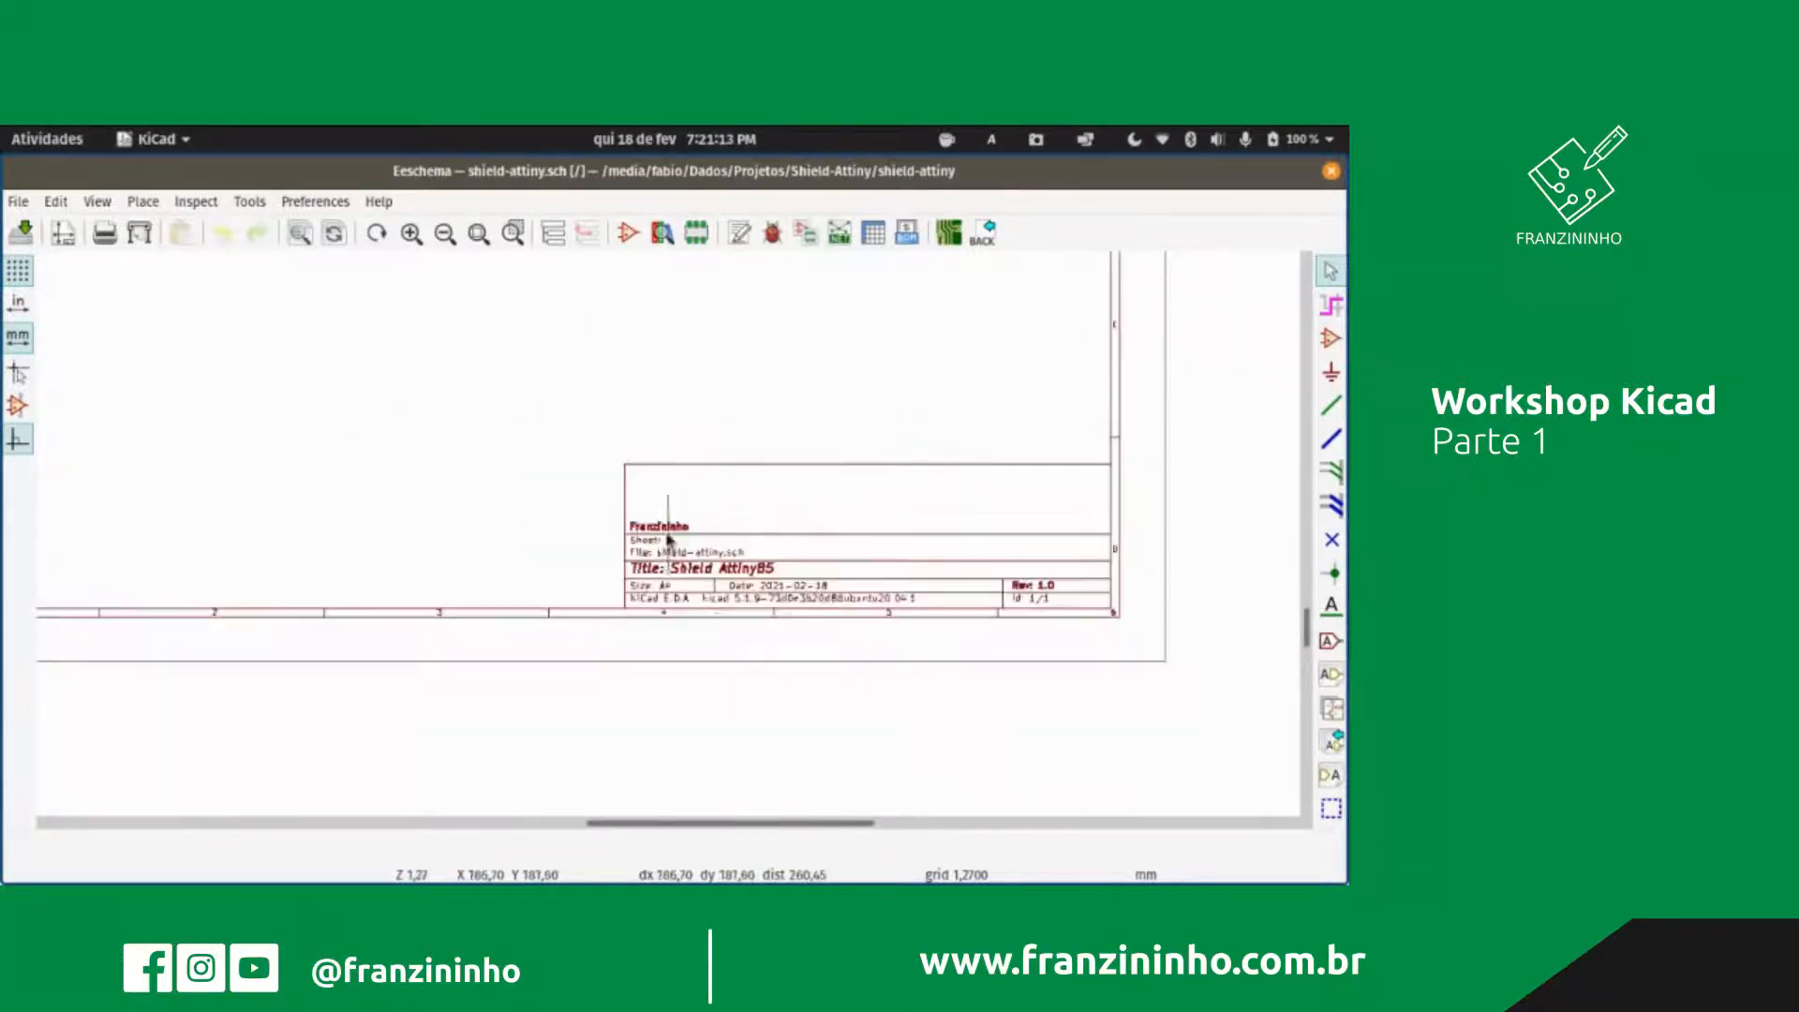
{"action": "scroll", "coordinate": [668, 539], "scroll_direction": "up", "scroll_amount": 3}
{"action": "scroll", "coordinate": [668, 538], "scroll_direction": "down", "scroll_amount": 1}
{"action": "scroll", "coordinate": [668, 539], "scroll_direction": "down", "scroll_amount": 1}
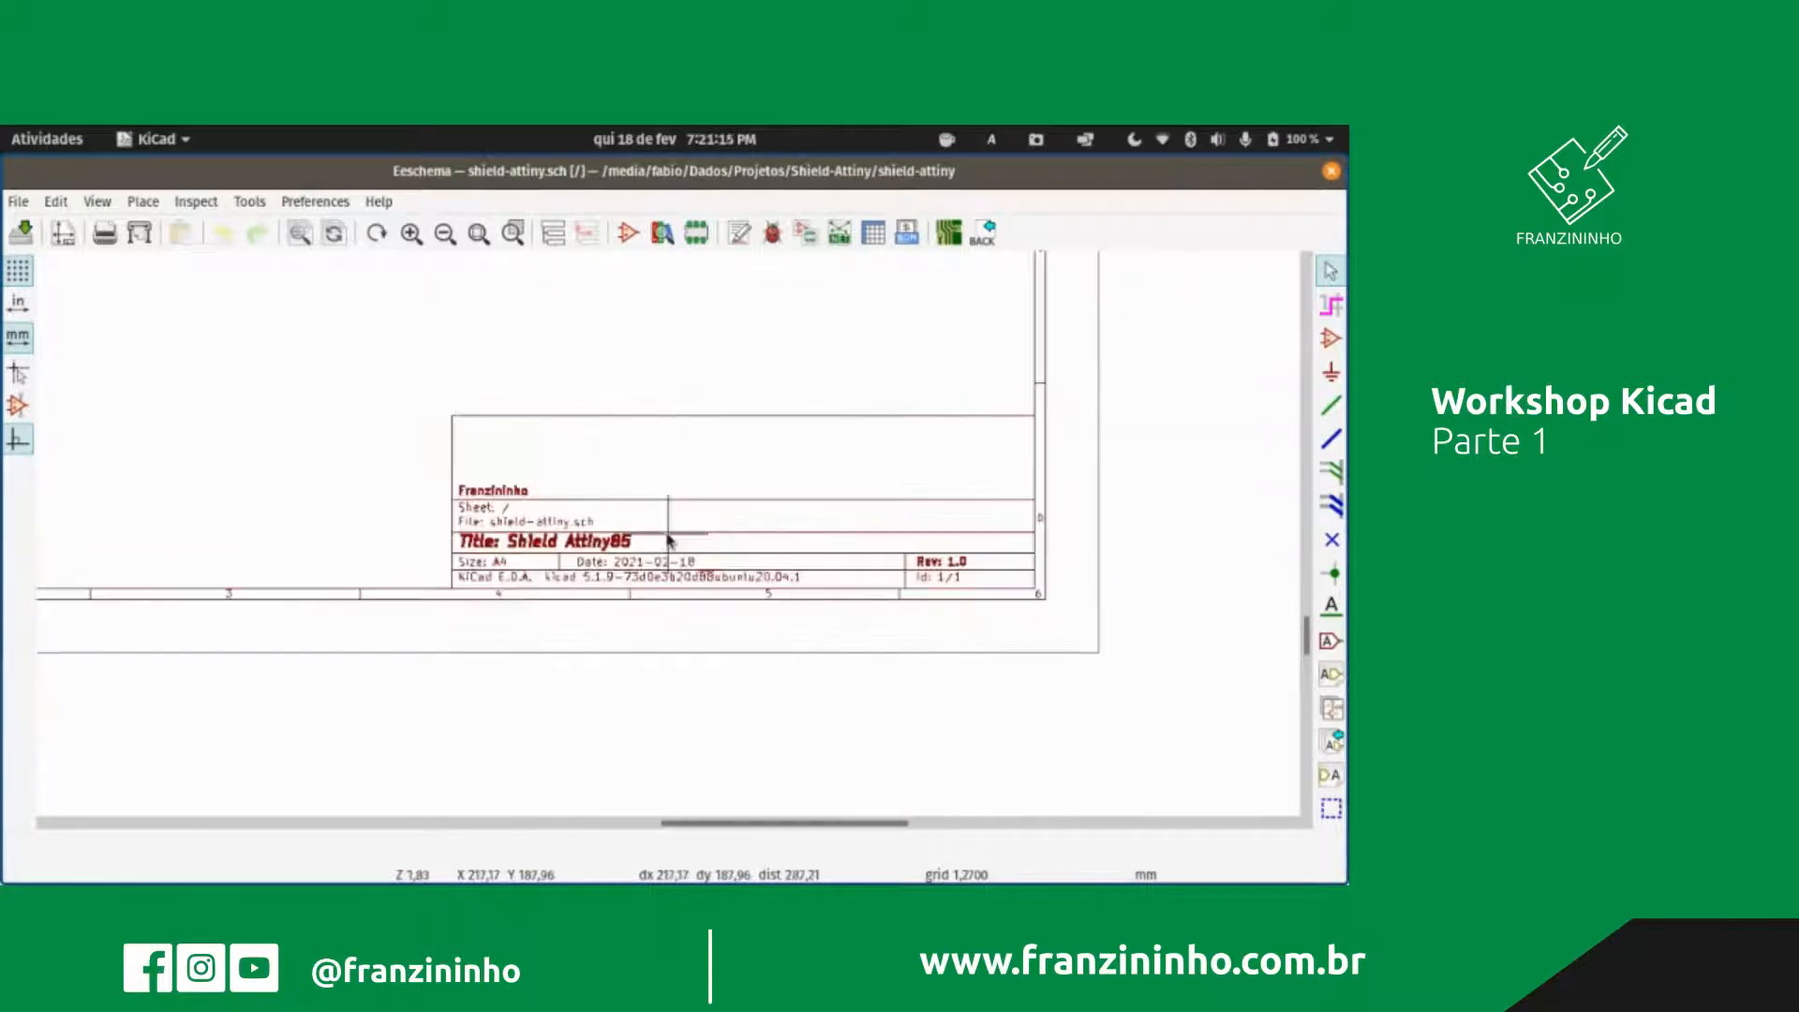
{"action": "scroll", "coordinate": [668, 539], "scroll_direction": "up", "scroll_amount": 1}
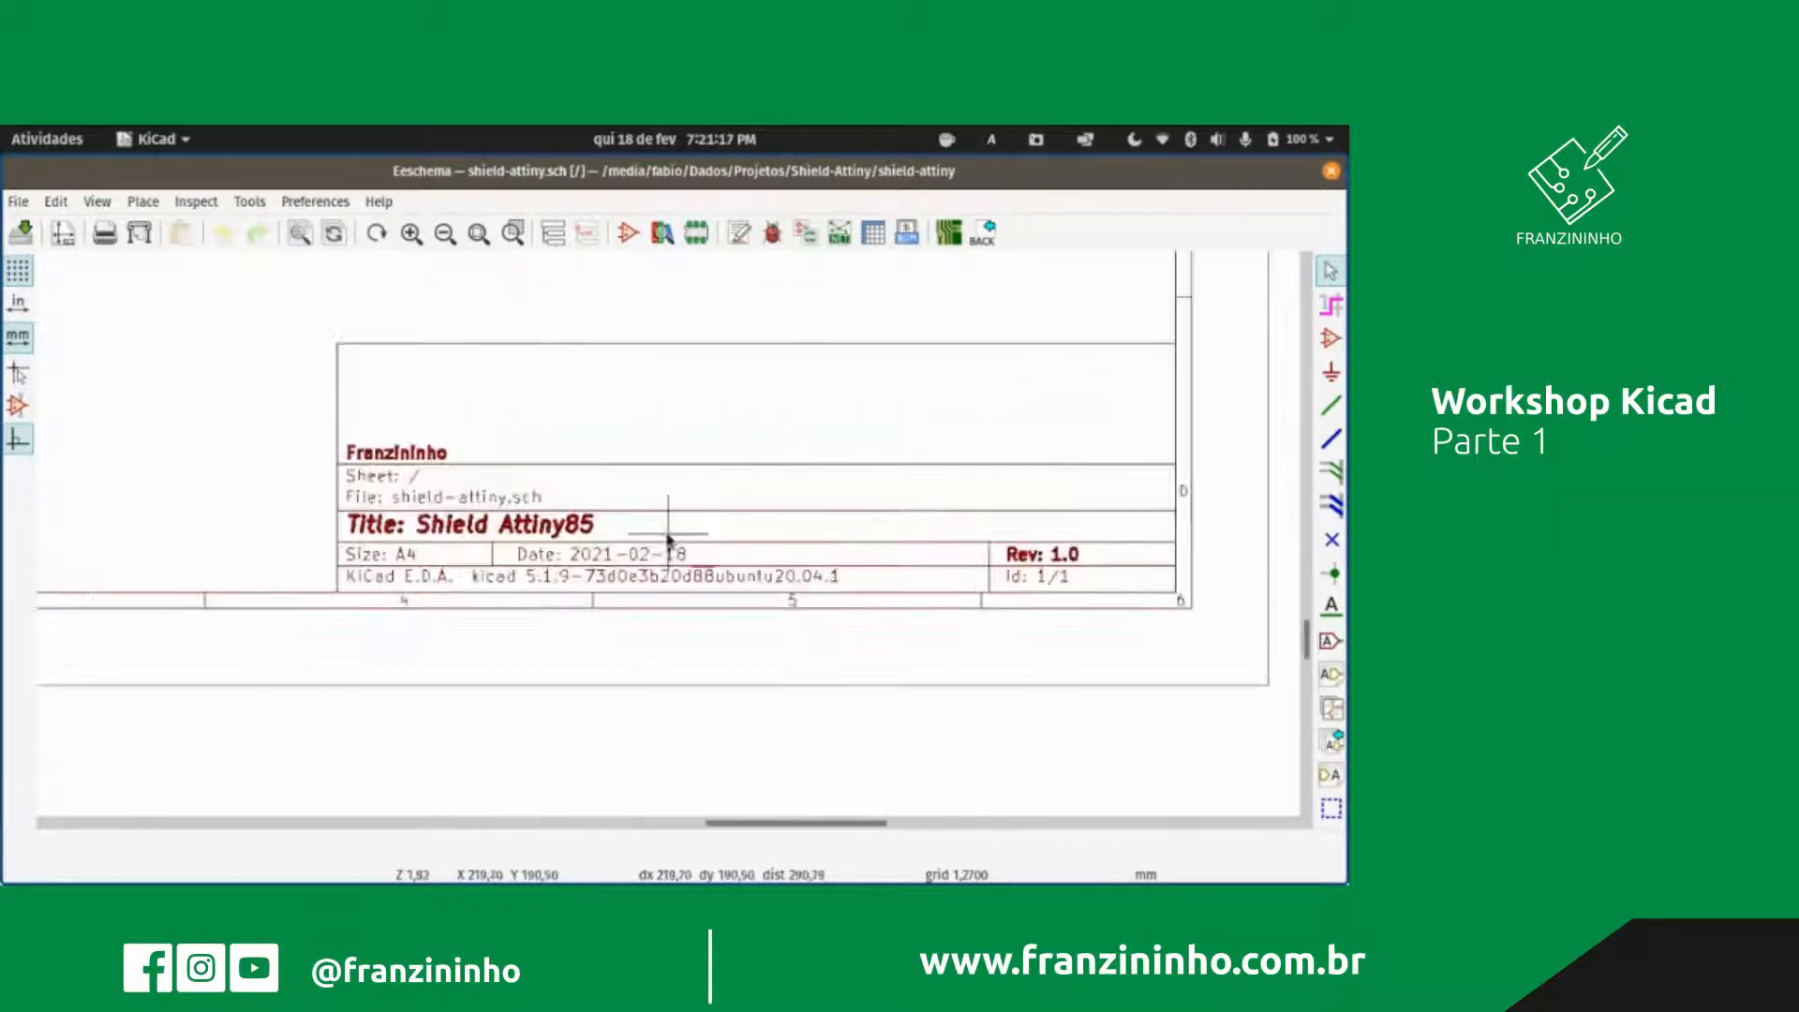
{"action": "scroll", "coordinate": [669, 540], "scroll_direction": "down", "scroll_amount": 4}
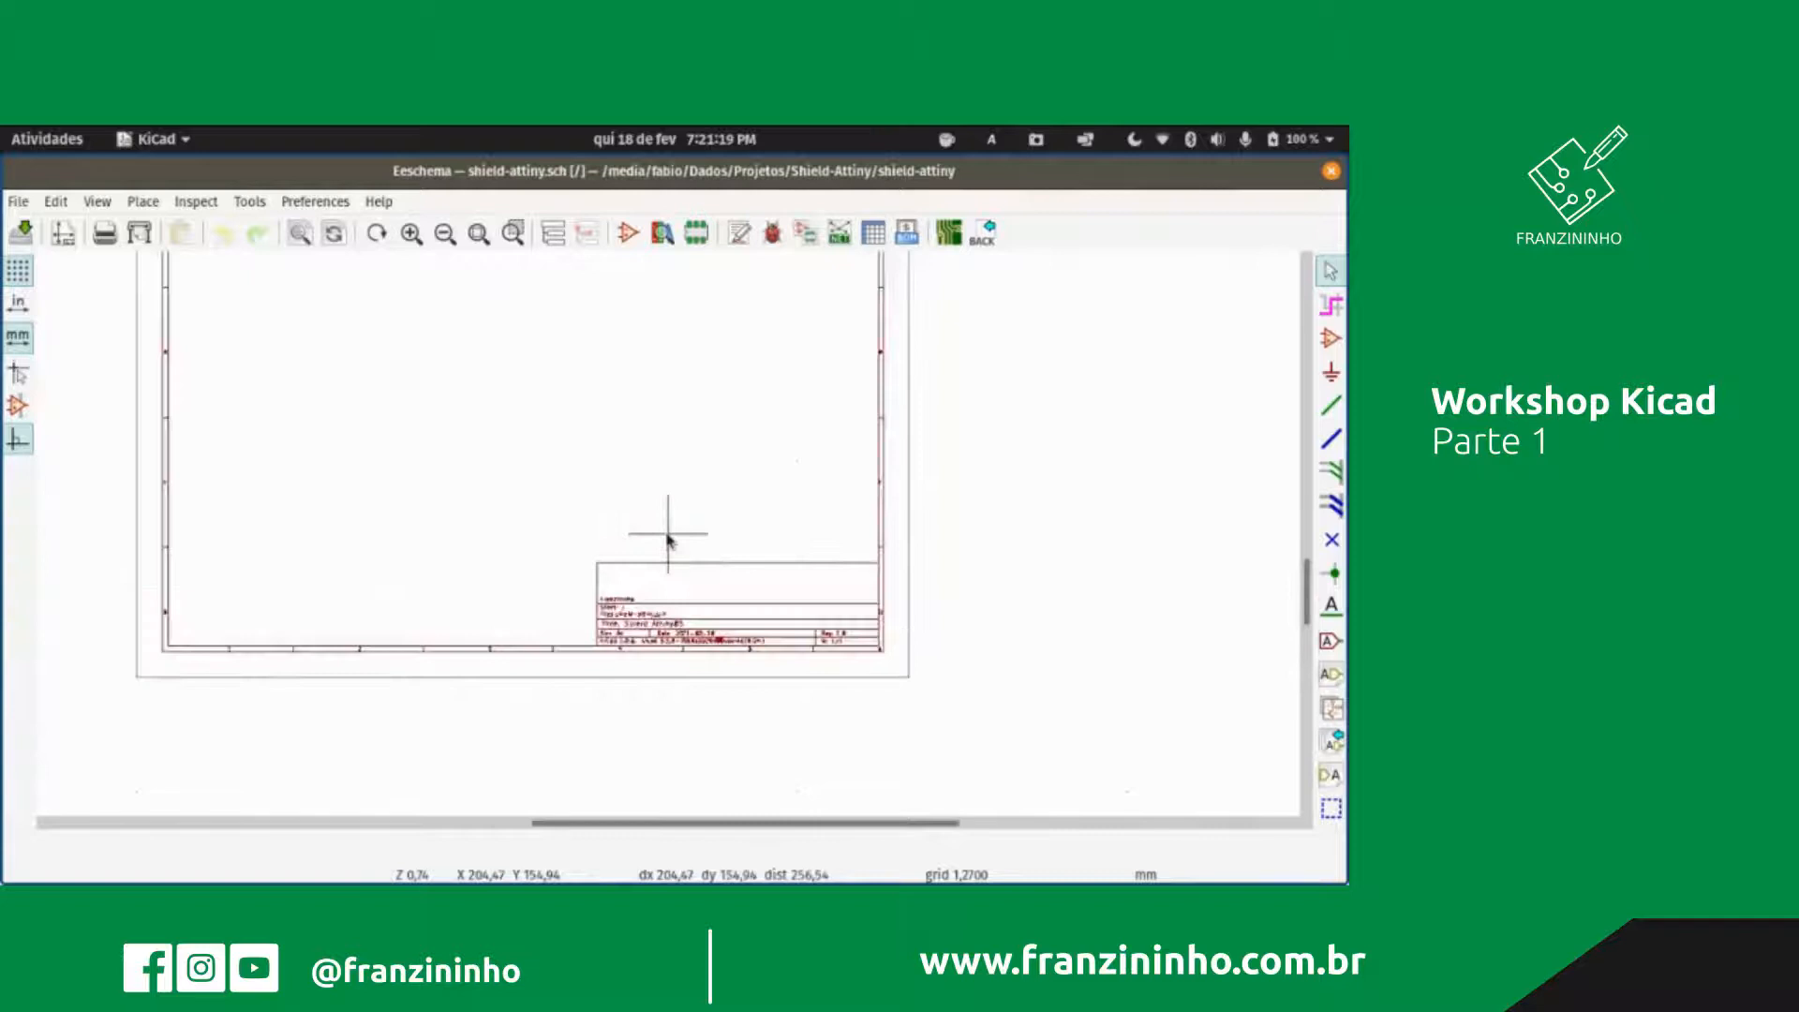
{"action": "scroll", "coordinate": [668, 539], "scroll_direction": "down", "scroll_amount": 3}
{"action": "middle_click_drag", "start_coordinate": [702, 586], "coordinate": [666, 536]}
{"action": "scroll", "coordinate": [666, 536], "scroll_direction": "up", "scroll_amount": 1}
{"action": "scroll", "coordinate": [666, 536], "scroll_direction": "down", "scroll_amount": 1}
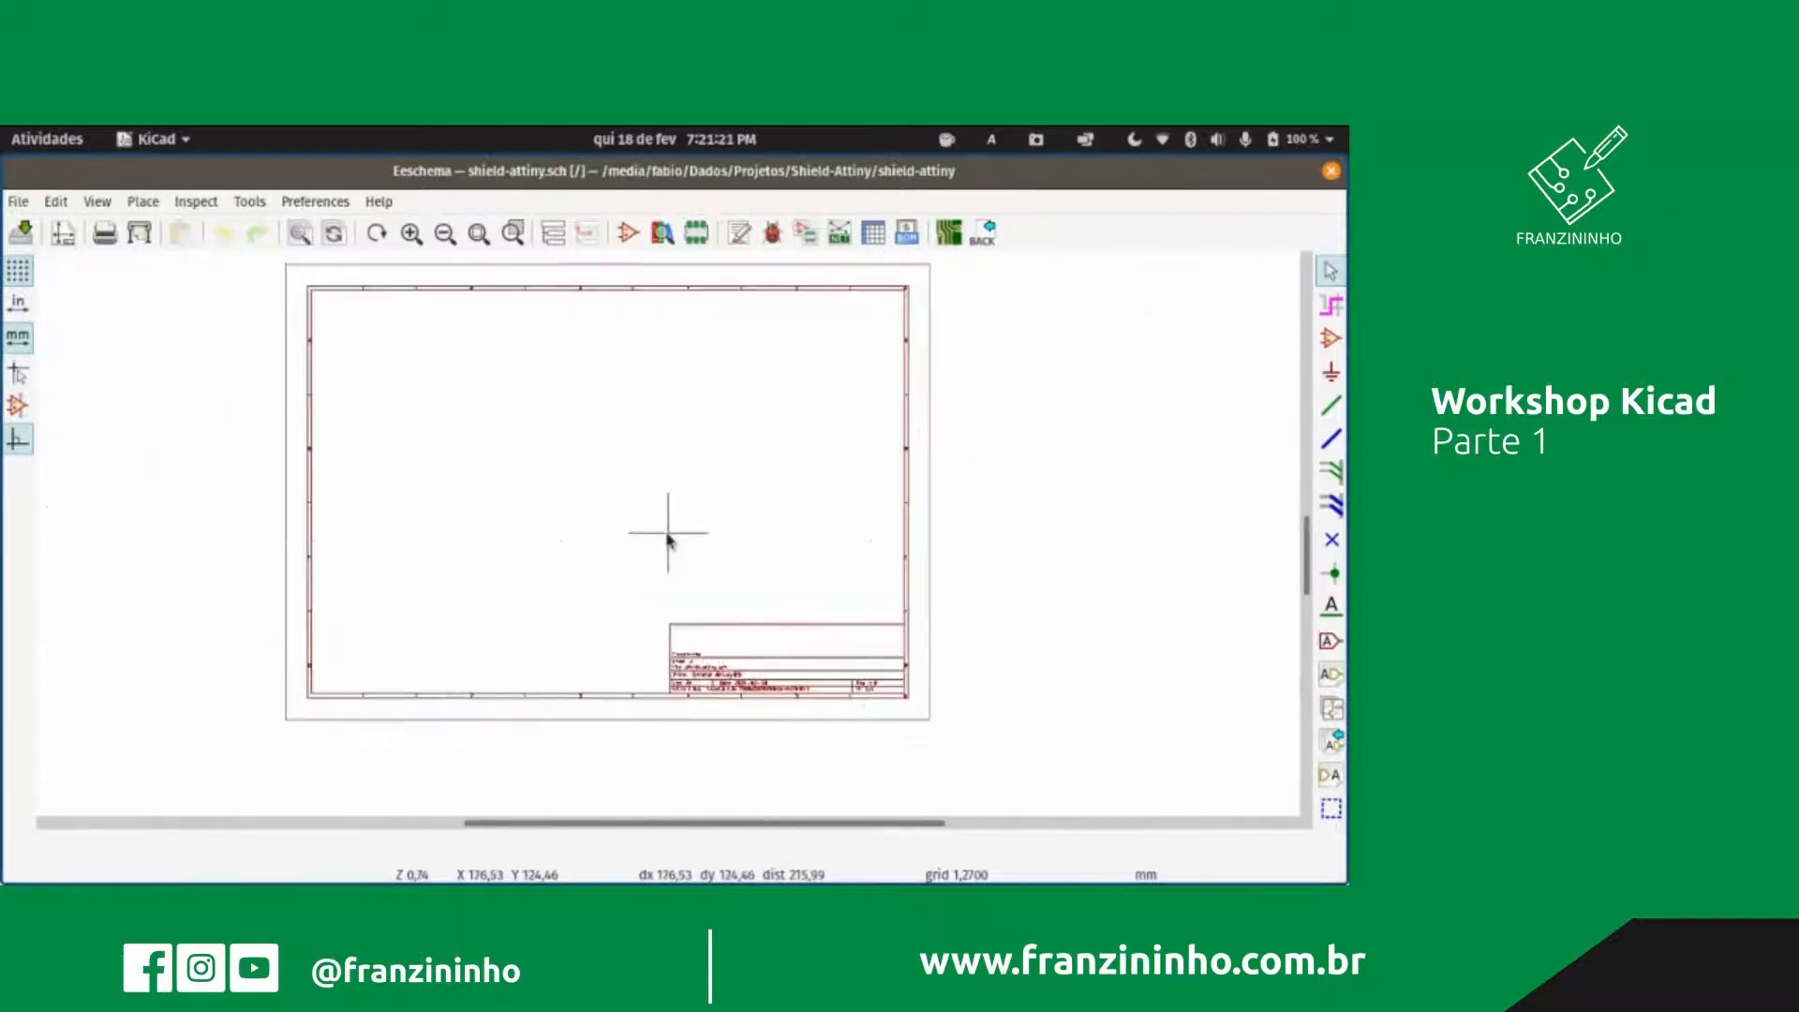
{"action": "scroll", "coordinate": [666, 532], "scroll_direction": "up", "scroll_amount": 4}
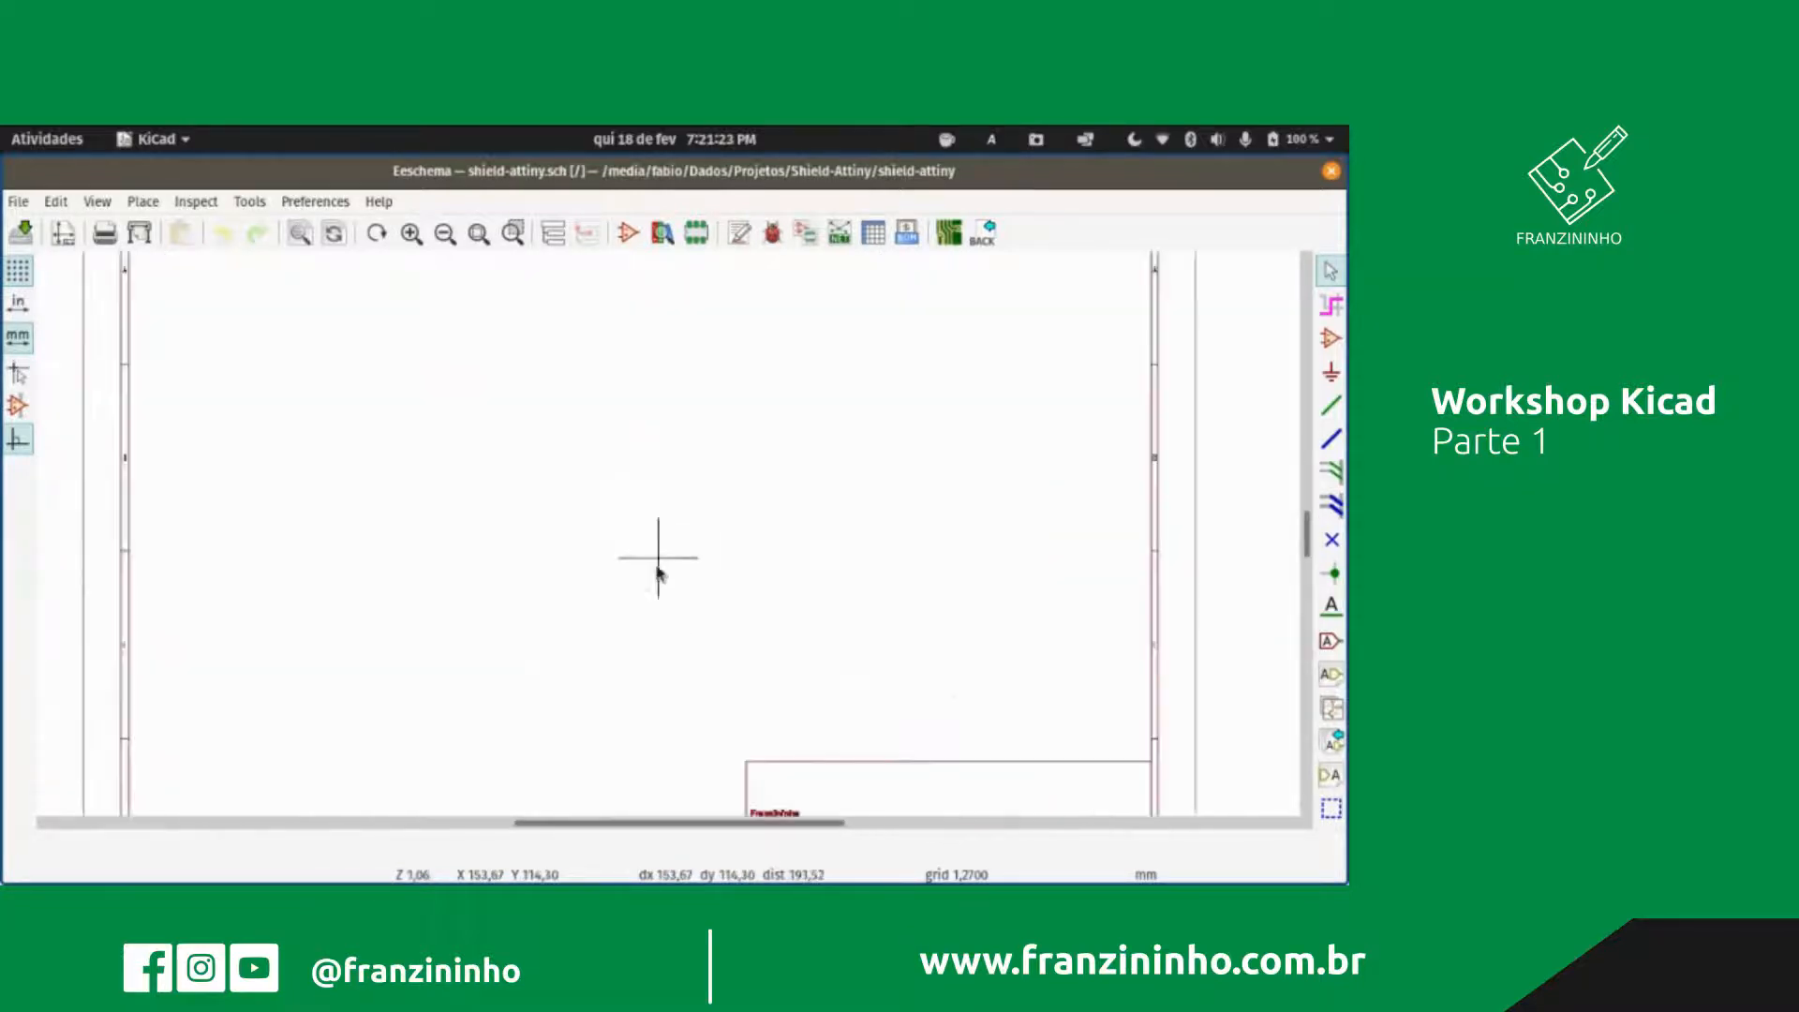
{"action": "scroll", "coordinate": [668, 540], "scroll_direction": "down", "scroll_amount": 3}
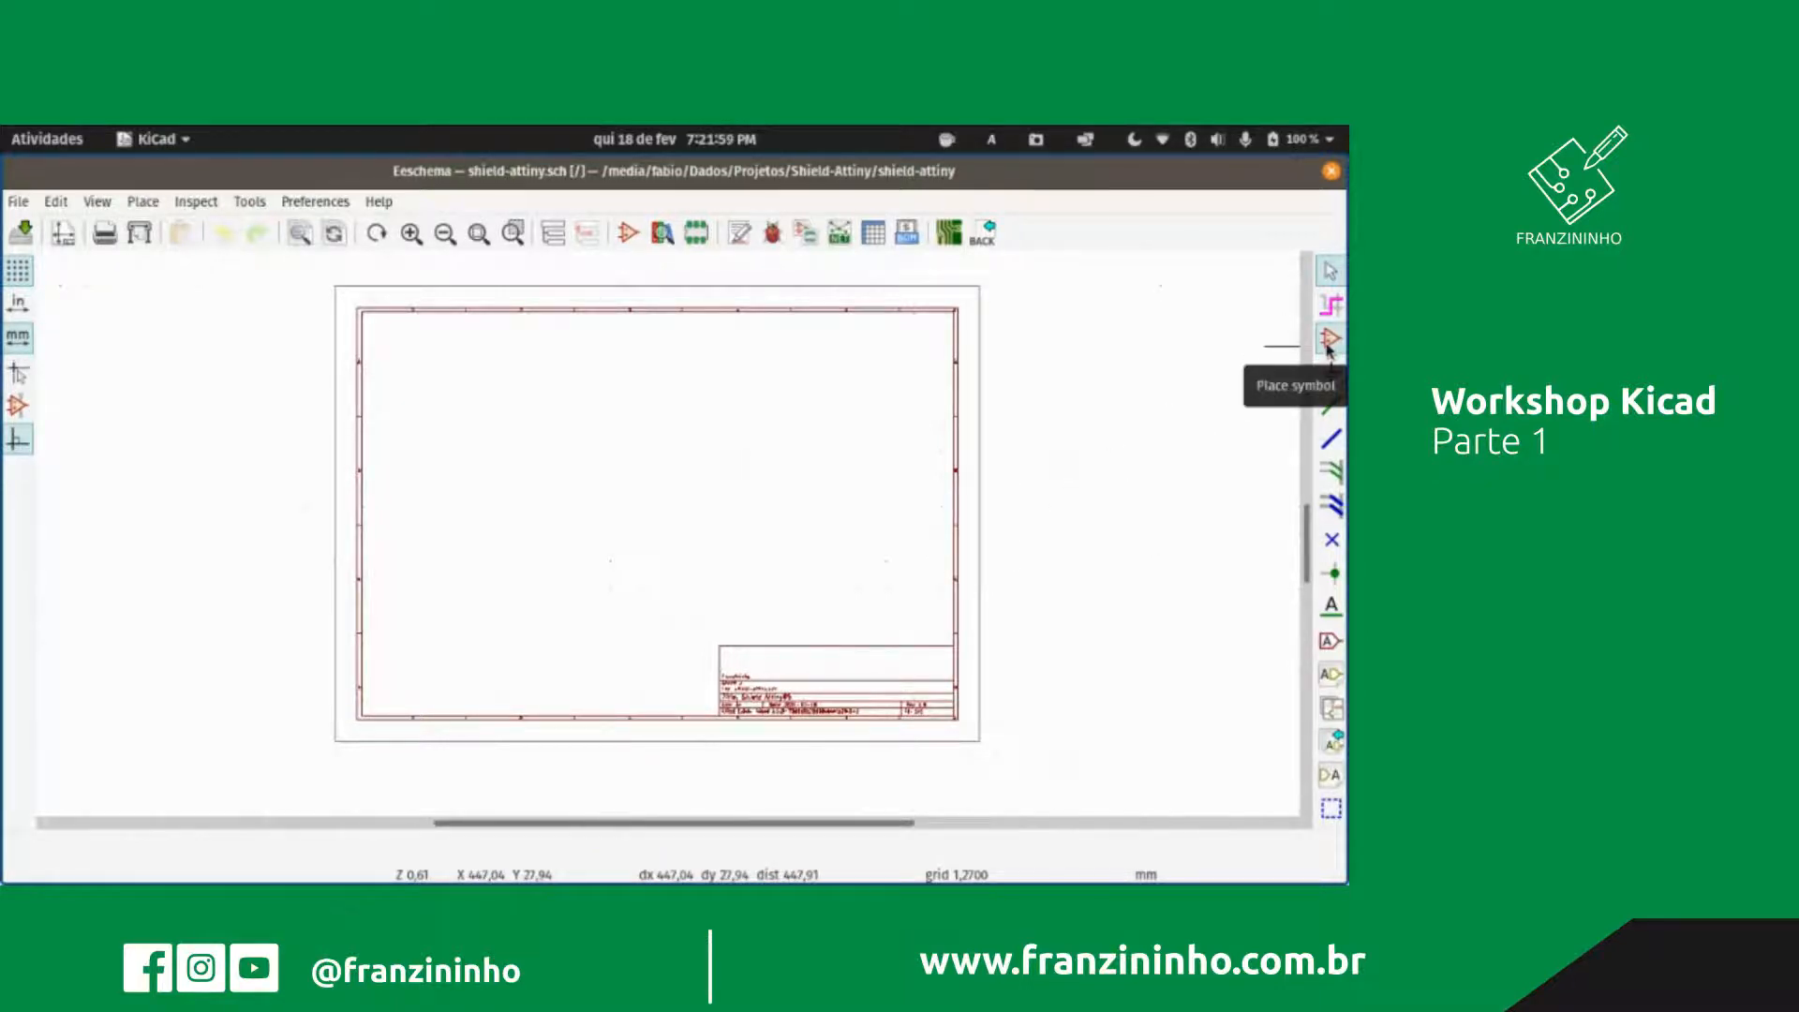
{"action": "left_click", "coordinate": [316, 201]}
{"action": "mouse_move", "coordinate": [389, 206]}
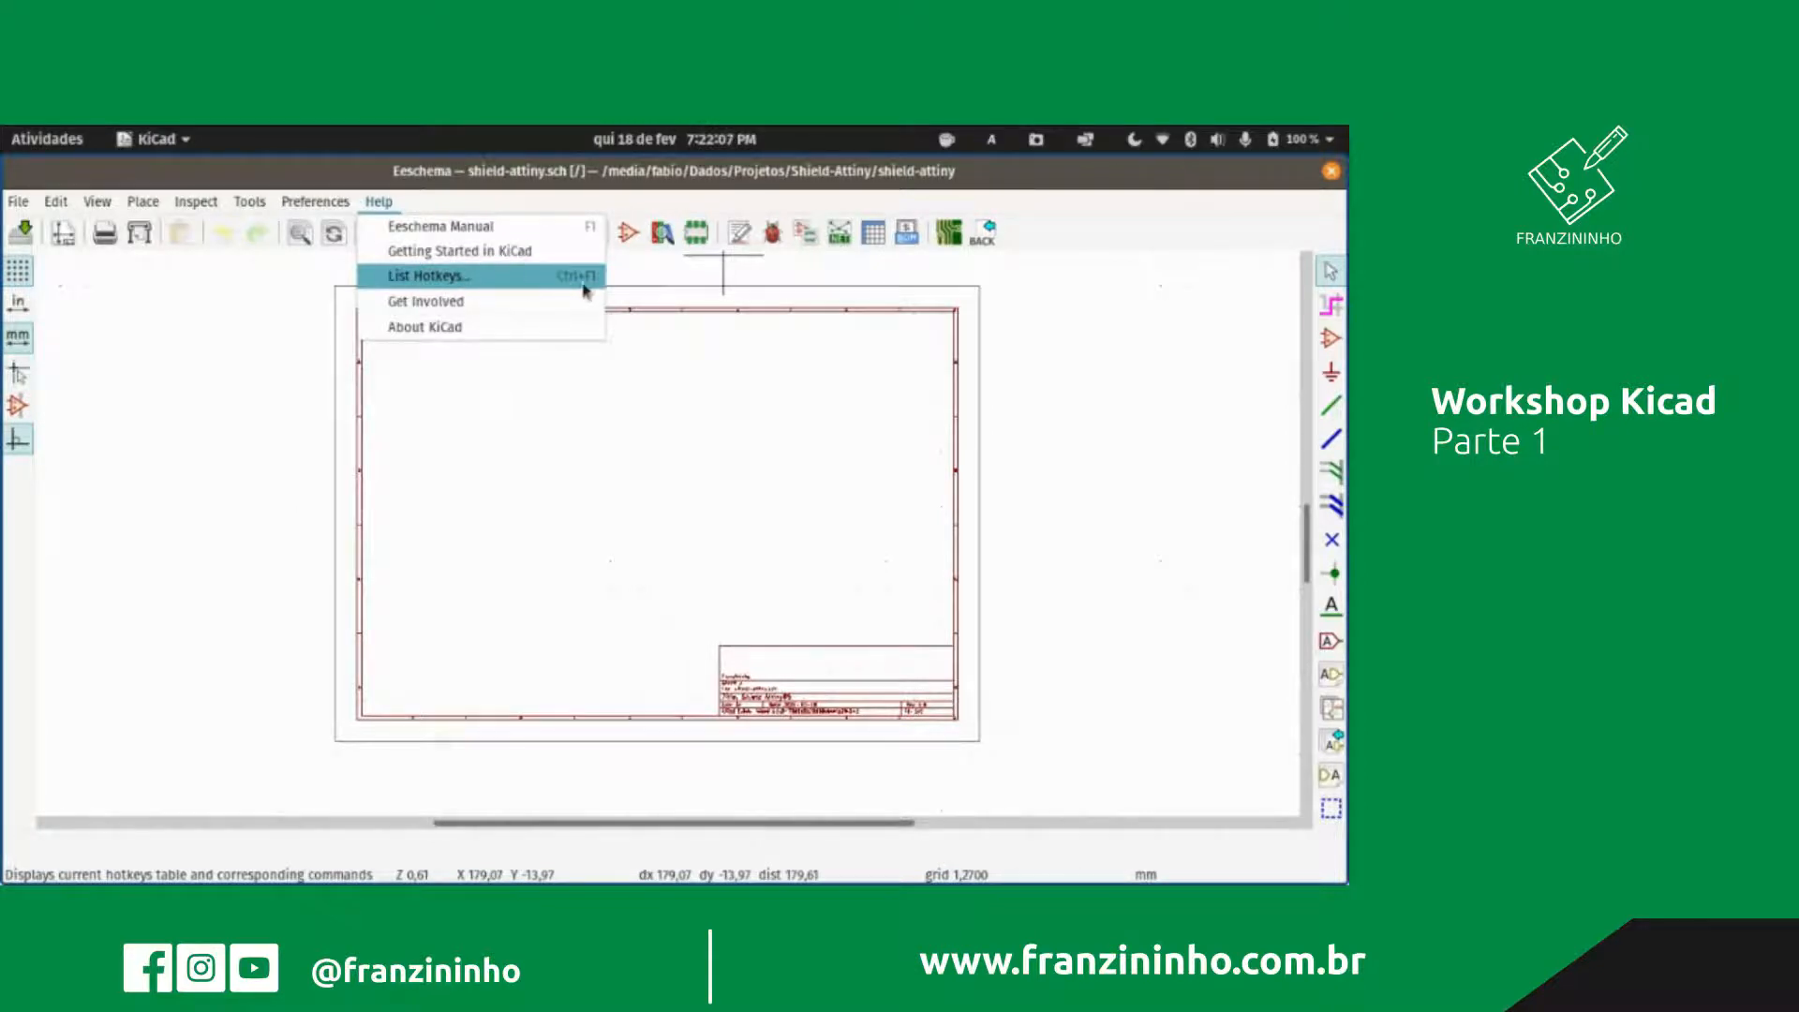
{"action": "left_click", "coordinate": [1060, 201]}
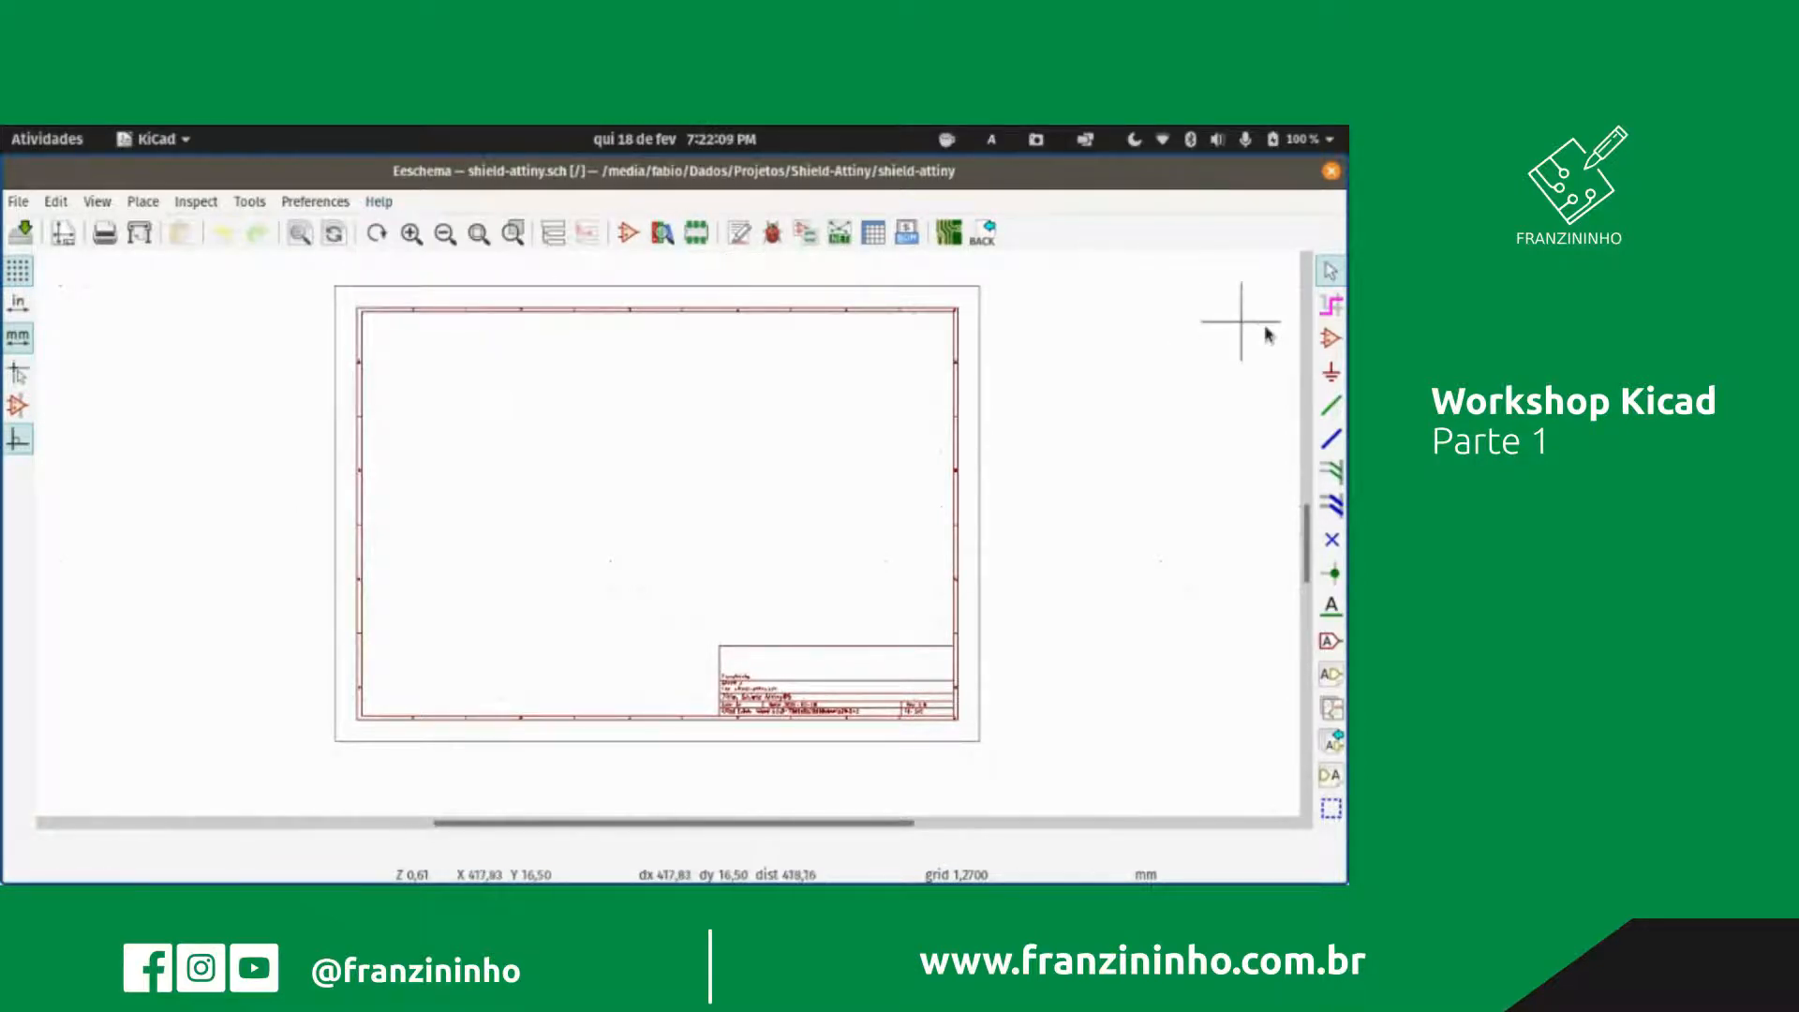
Step: Switch to Firefox and view the workshop presentation's slide about the KiCad libraries
{"action": "left_click", "coordinate": [1330, 340]}
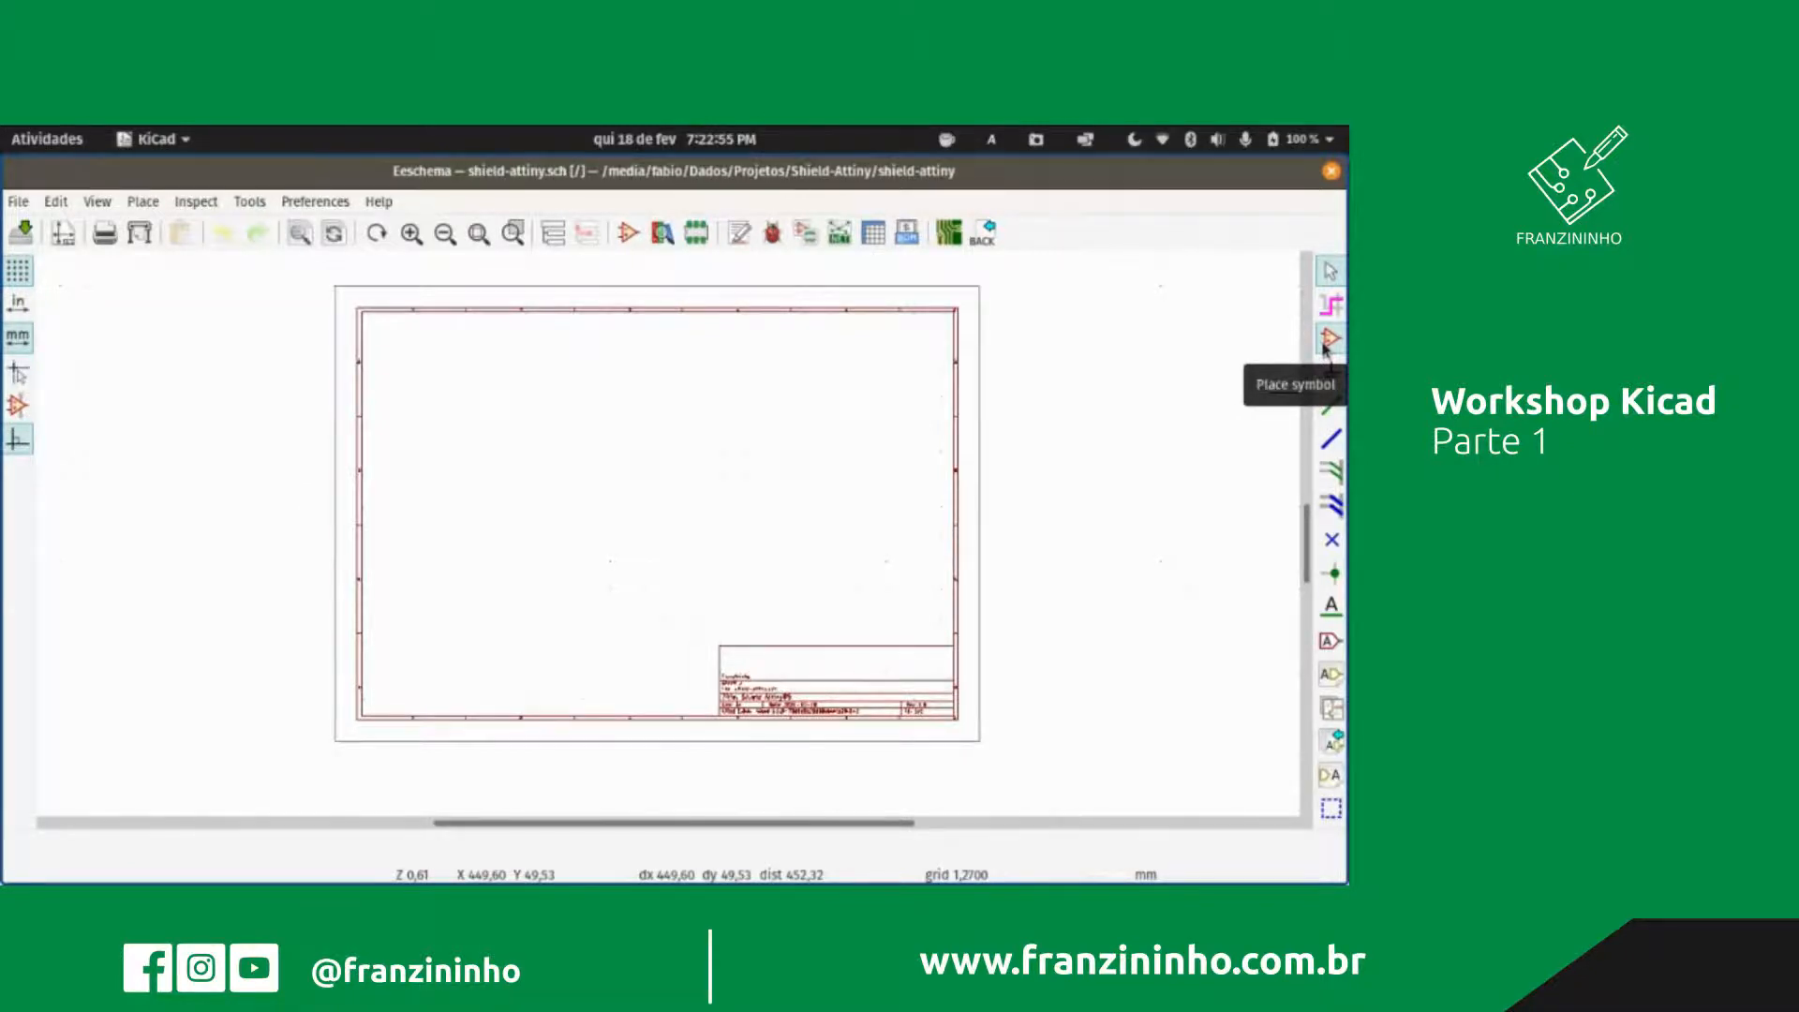
{"action": "key", "text": "super"}
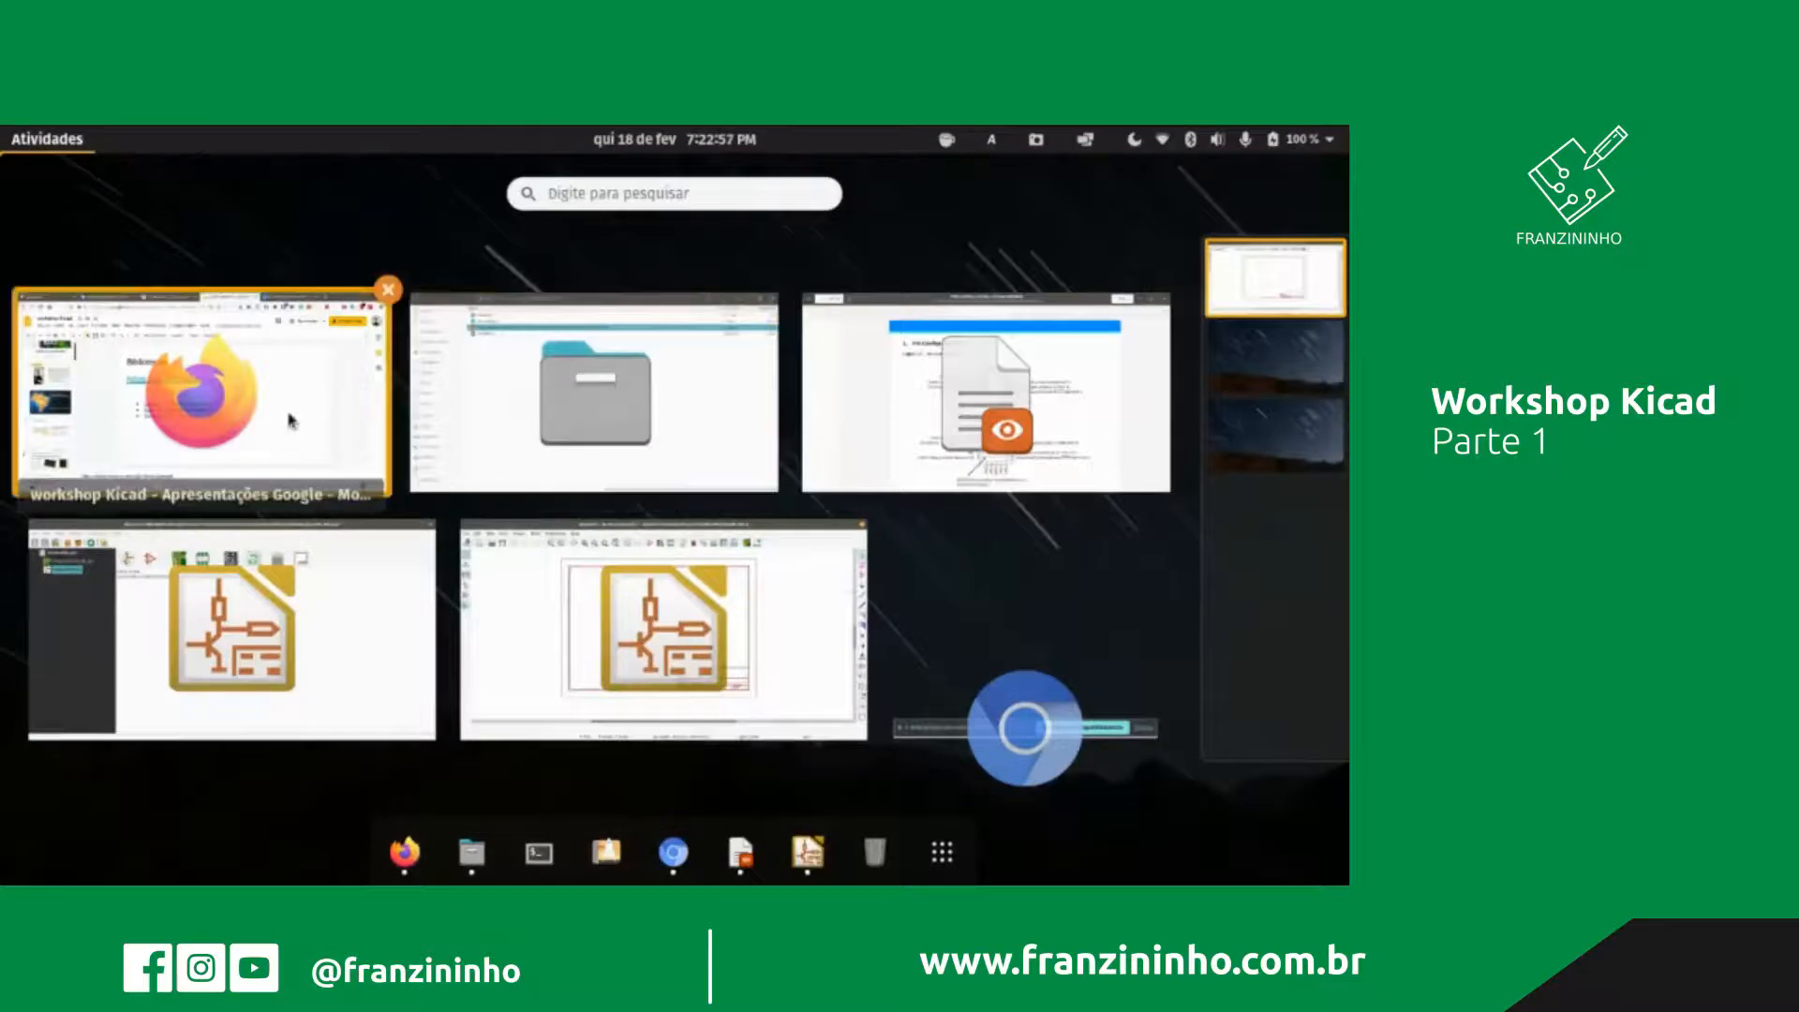
{"action": "left_click", "coordinate": [290, 421]}
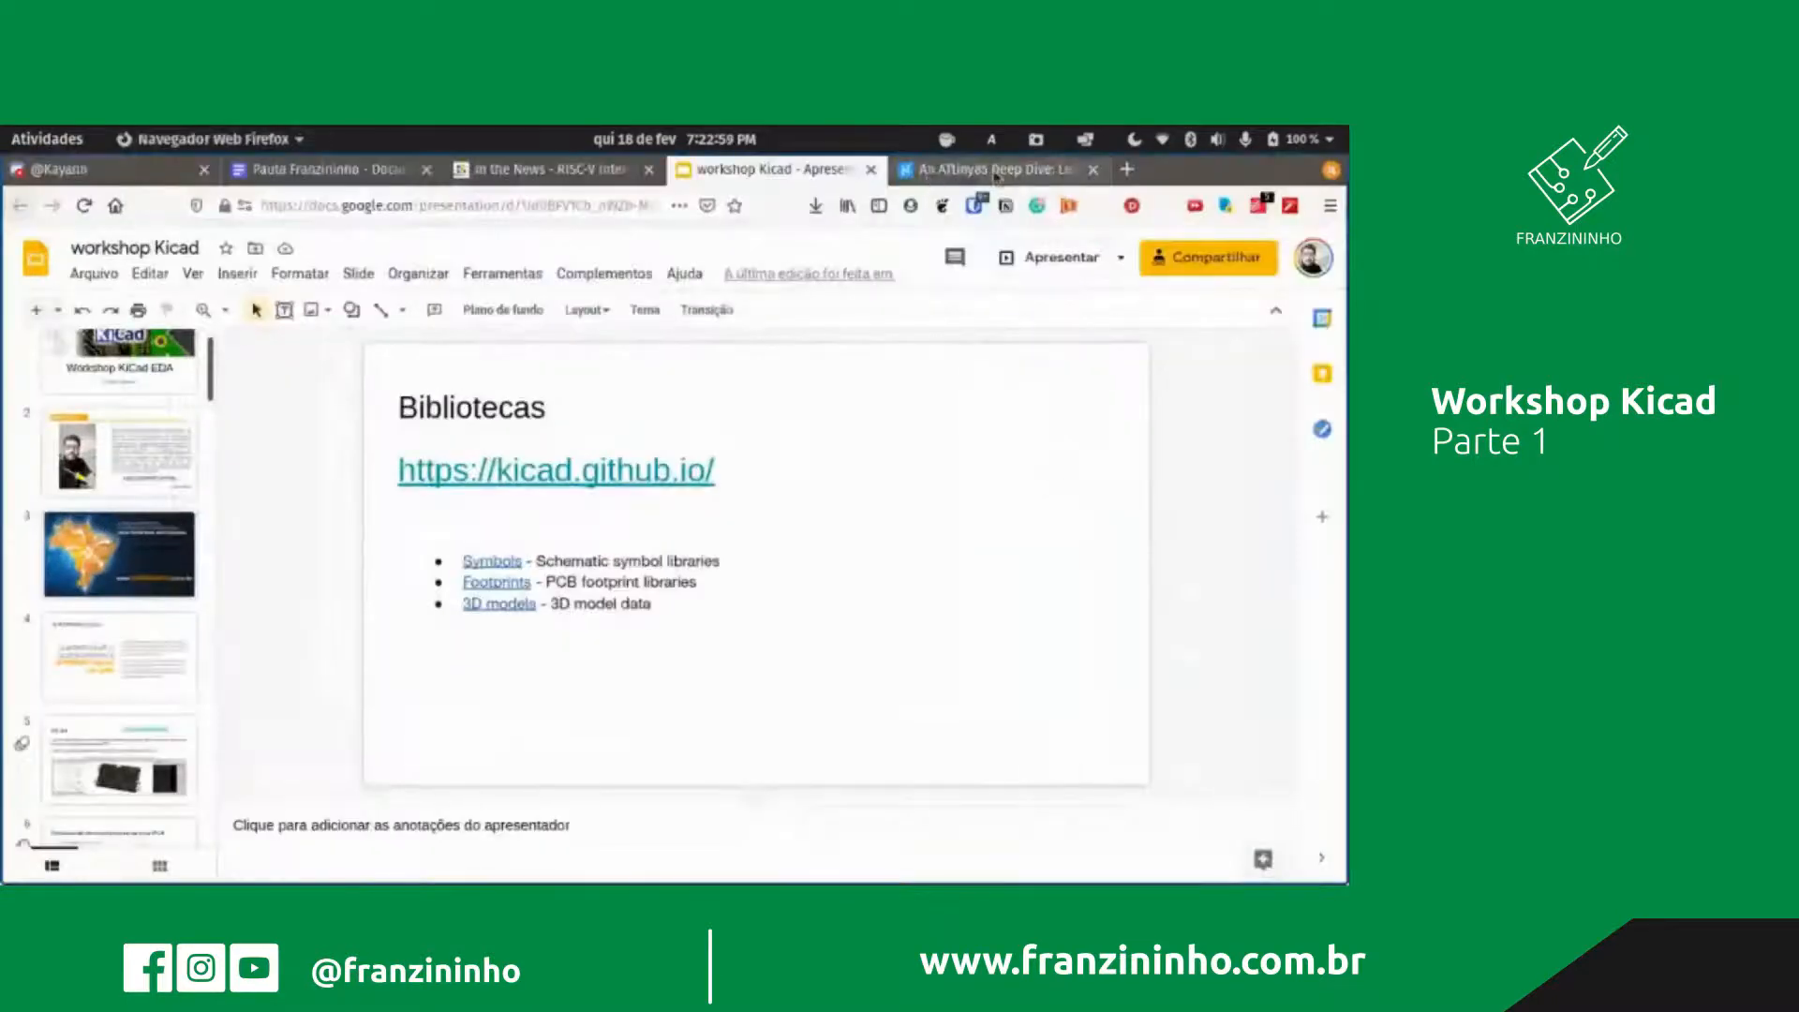
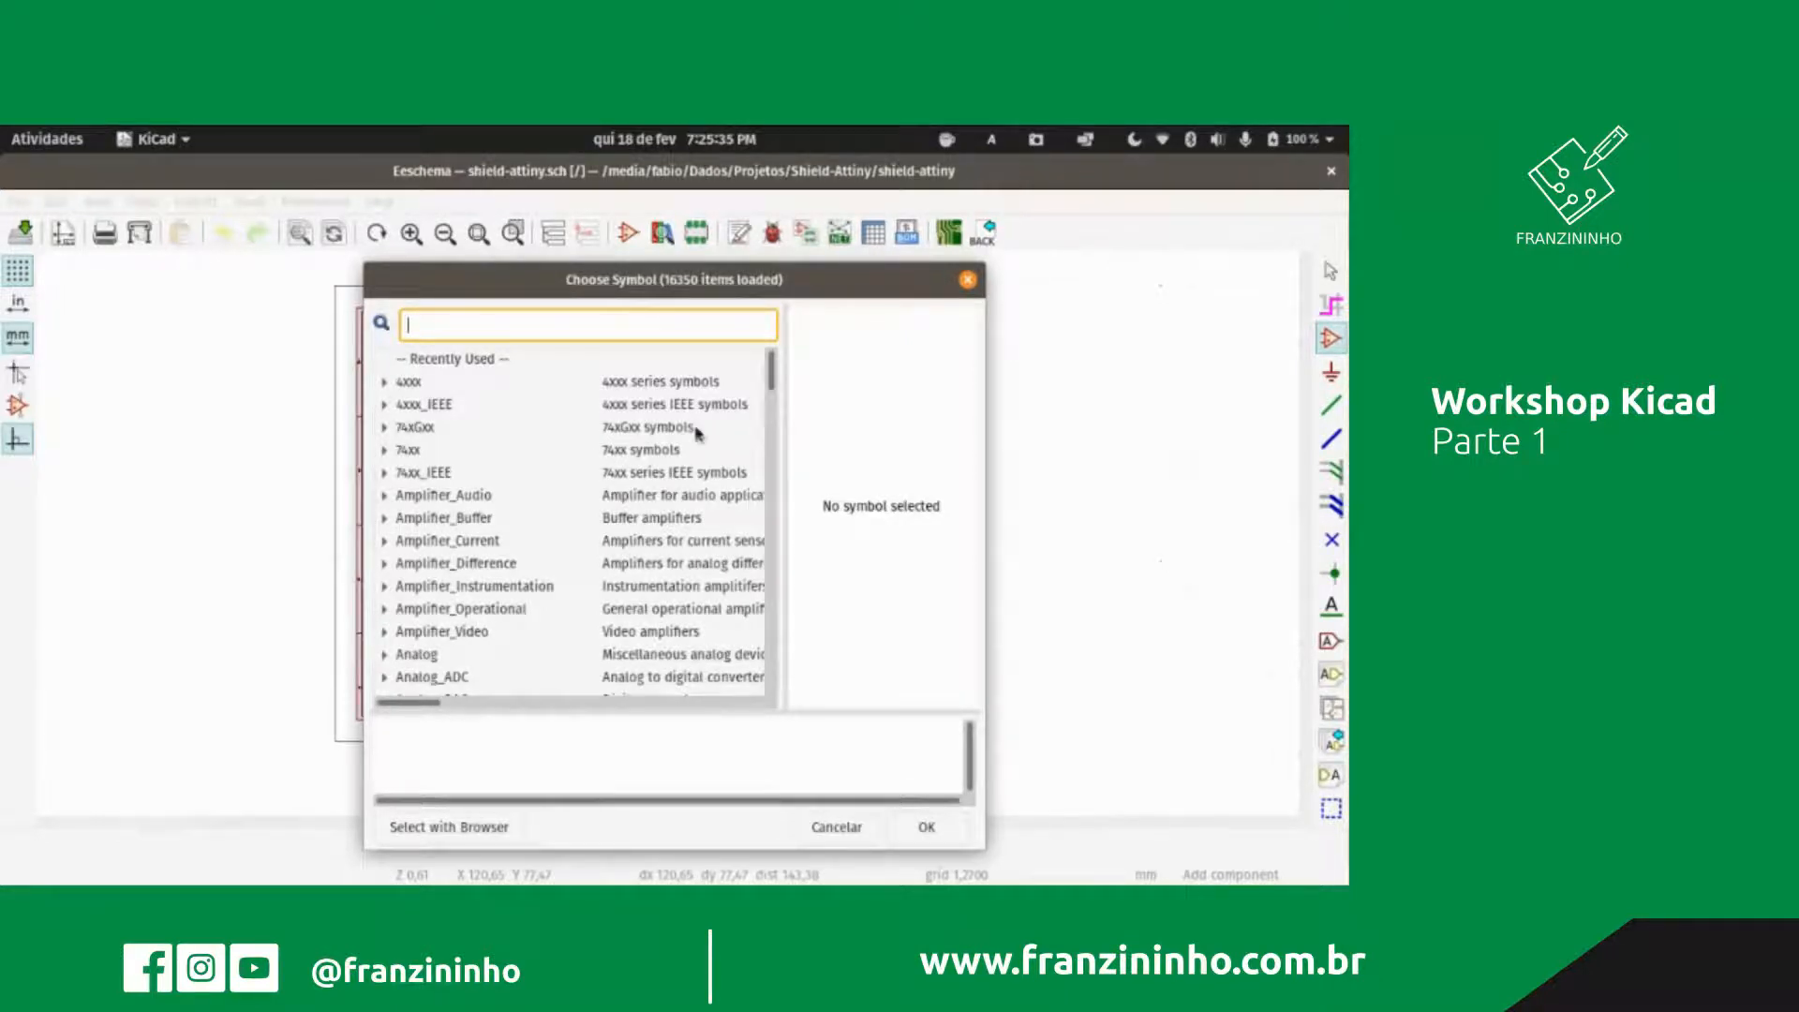
Step: Browse the list of available symbol libraries in the symbol chooser
{"action": "mouse_move", "coordinate": [770, 370]}
{"action": "left_mouse_down"}
{"action": "mouse_move", "coordinate": [784, 687]}
{"action": "mouse_move", "coordinate": [757, 475]}
{"action": "mouse_move", "coordinate": [768, 352]}
{"action": "left_mouse_up"}
{"action": "left_click_drag", "start_coordinate": [774, 387], "coordinate": [785, 431]}
{"action": "scroll", "coordinate": [727, 525], "scroll_direction": "down", "scroll_amount": 5}
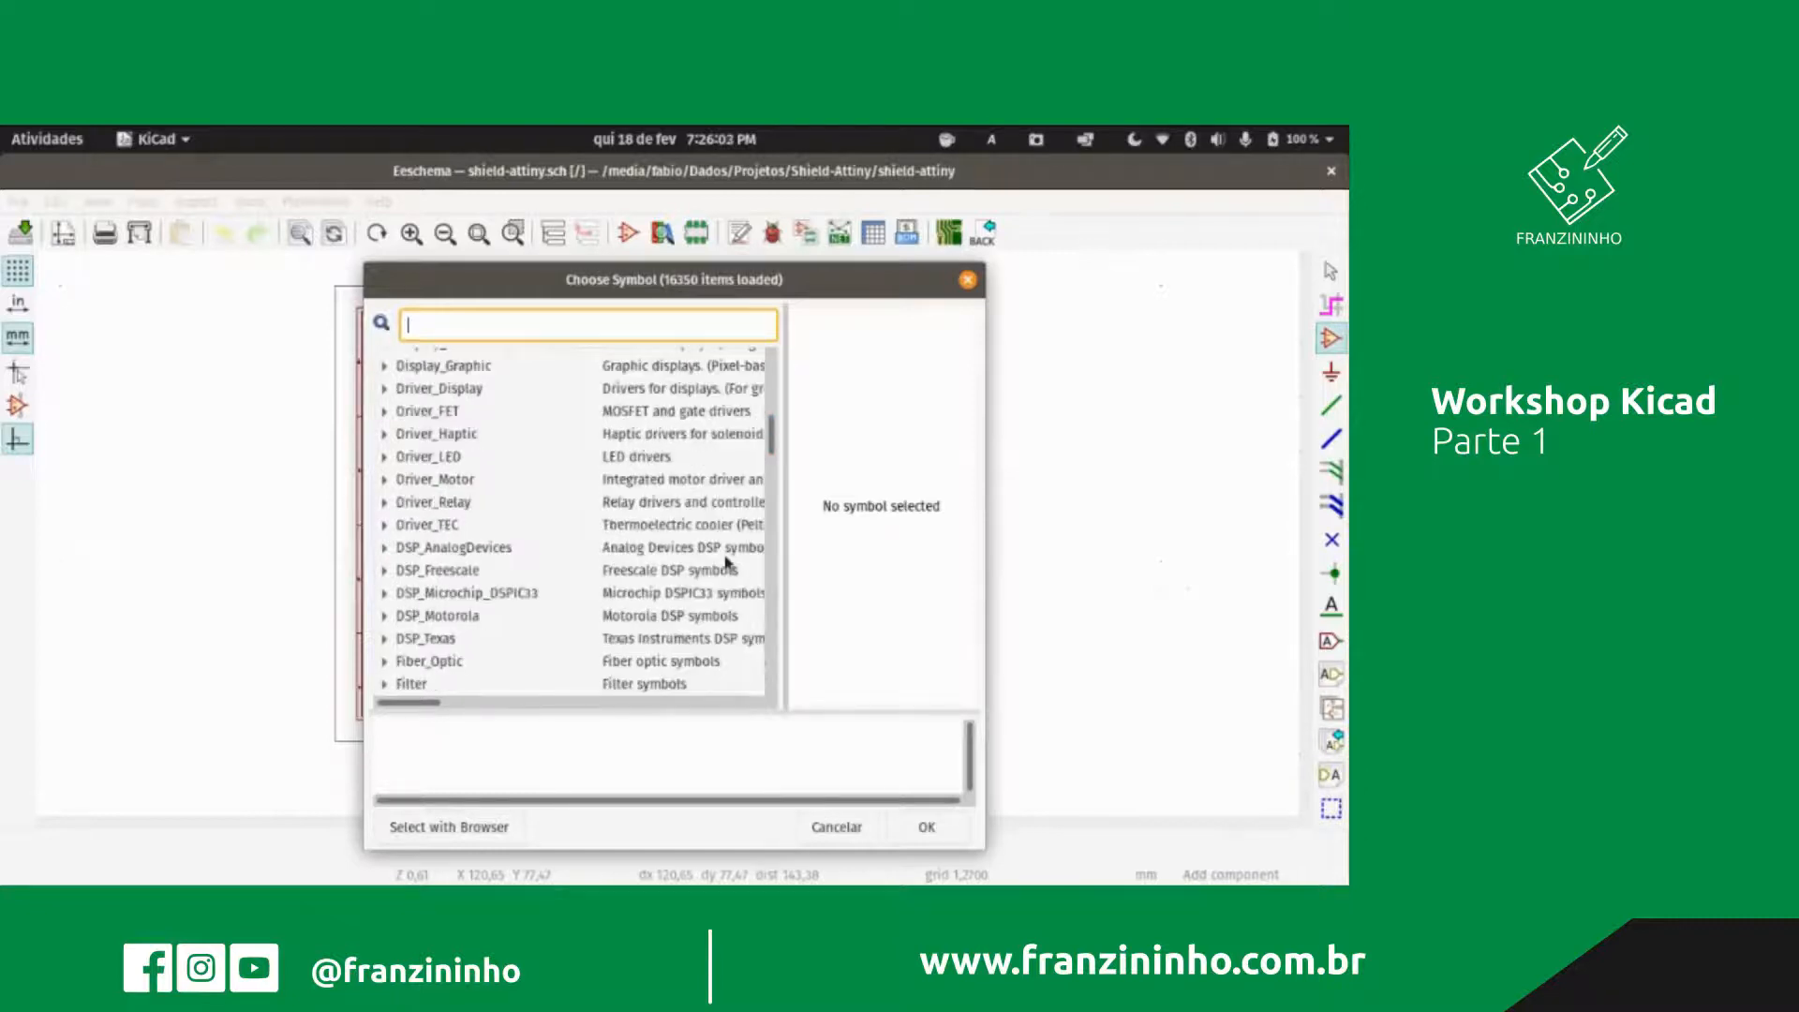
{"action": "scroll", "coordinate": [744, 653], "scroll_direction": "down", "scroll_amount": 2}
{"action": "scroll", "coordinate": [745, 651], "scroll_direction": "up", "scroll_amount": 15}
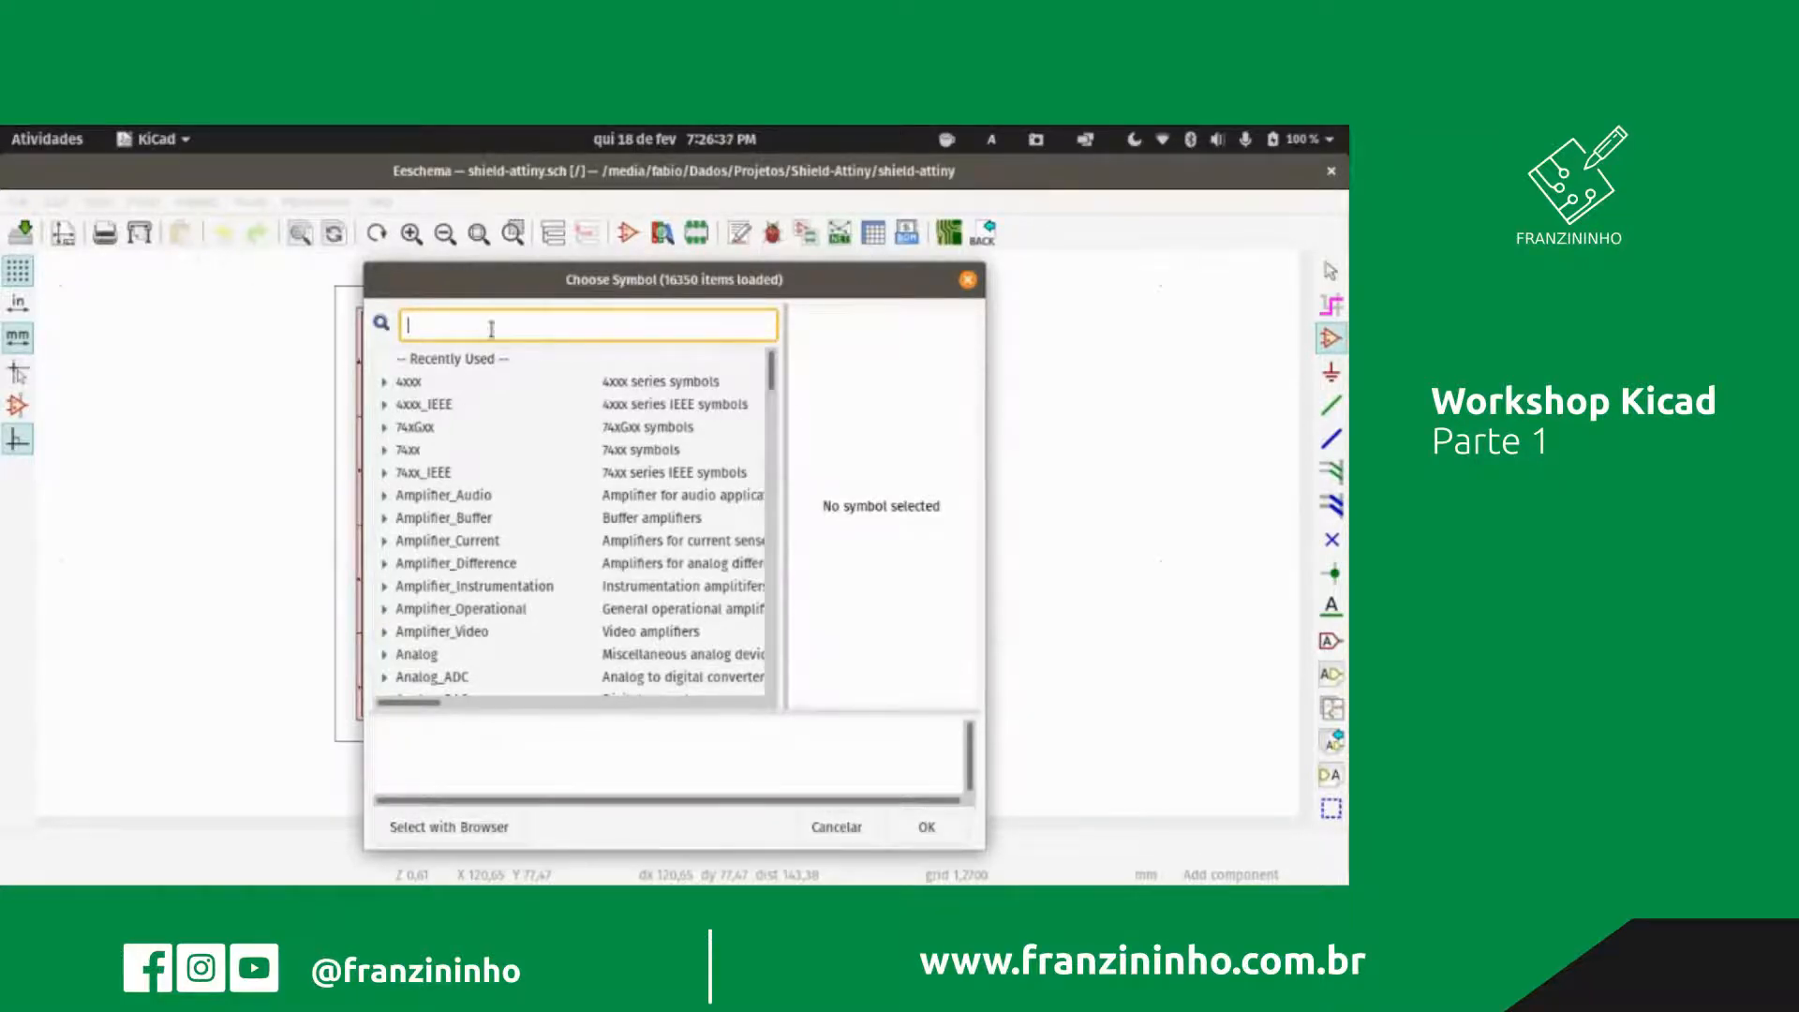
Step: Search the symbol libraries for attiny85
{"action": "type", "text": "a"}
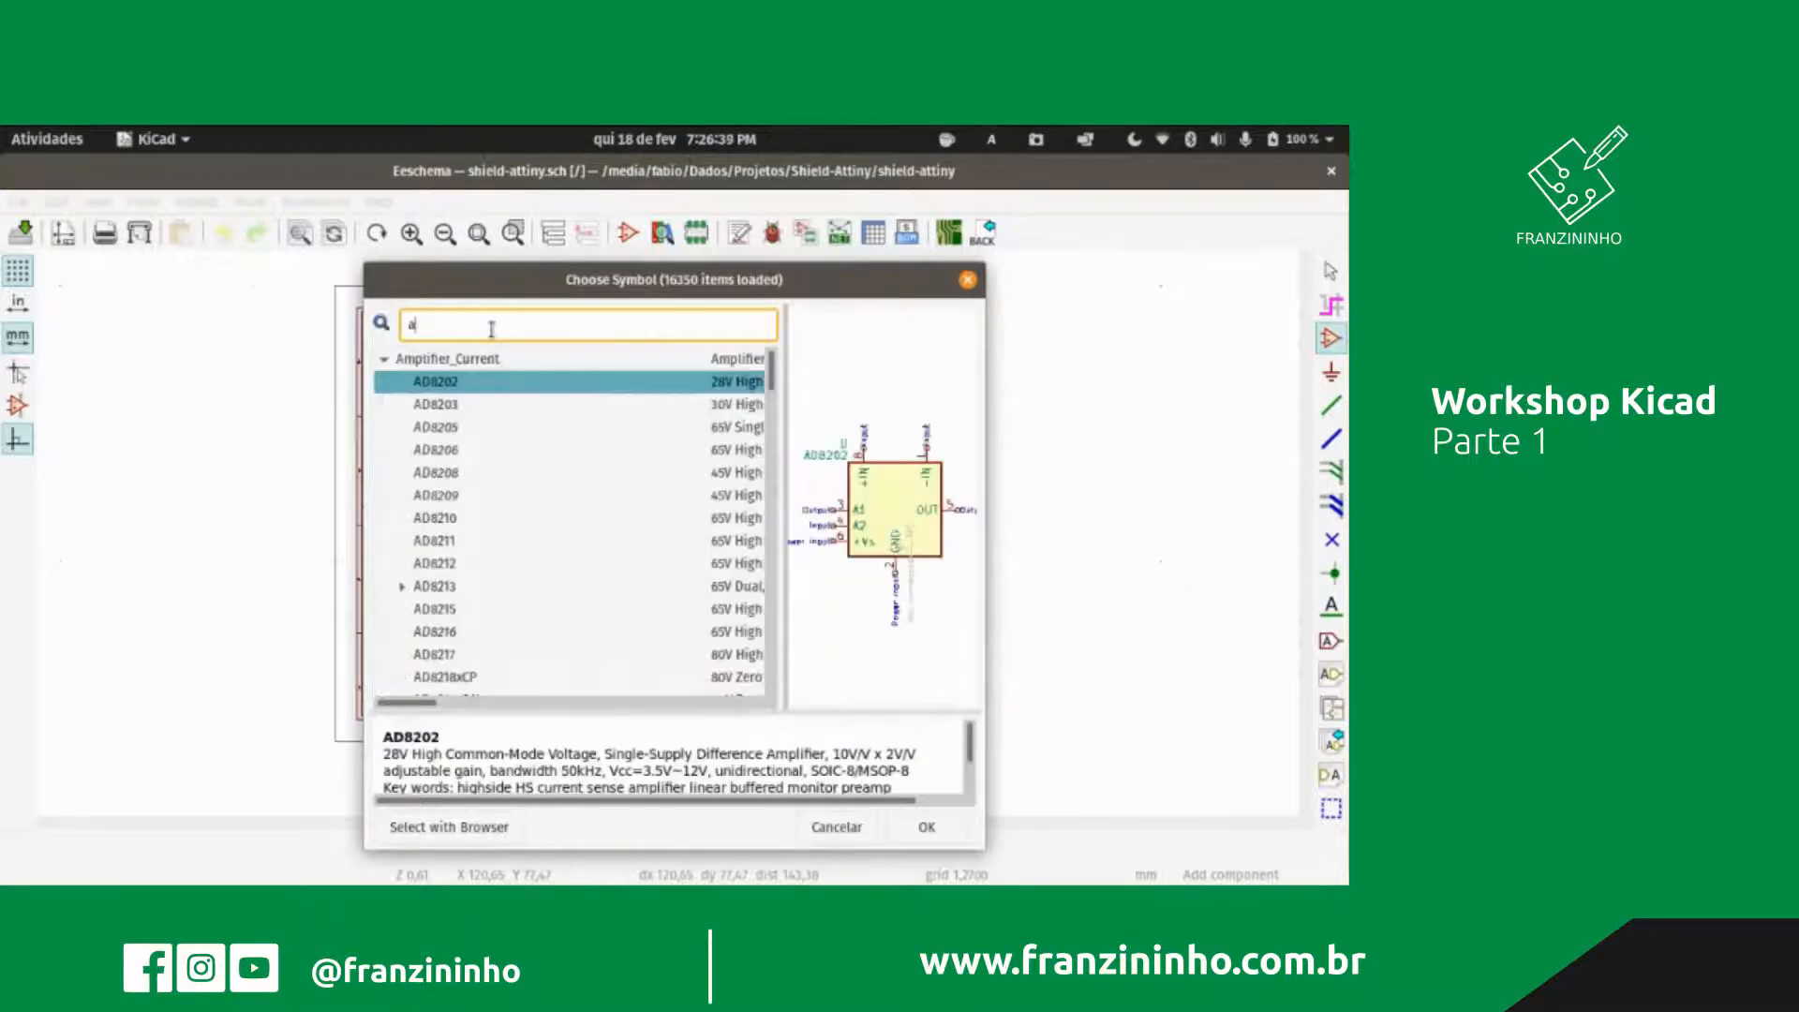
{"action": "type", "text": "atiny"}
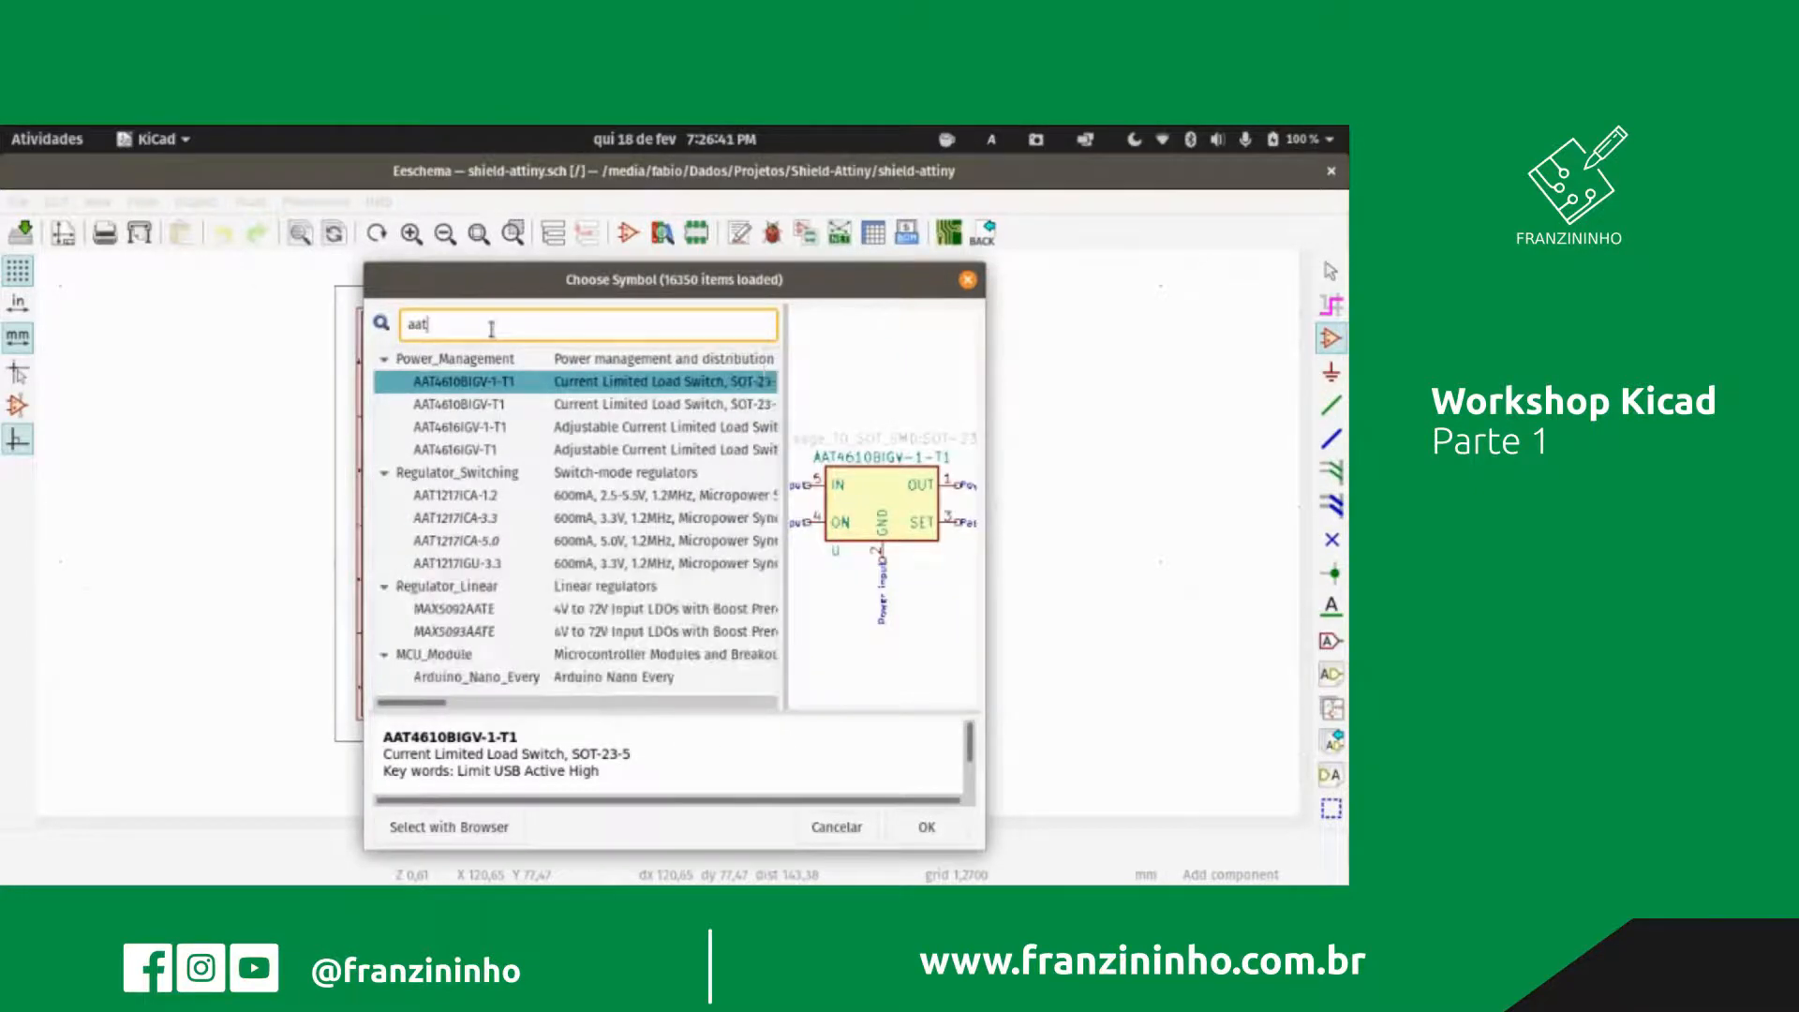
{"action": "key", "text": "BackSpace"}
{"action": "key", "text": "BackSpace"}
{"action": "key", "text": "BackSpace"}
{"action": "key", "text": "BackSpace"}
{"action": "key", "text": "BackSpace"}
{"action": "type", "text": "t"}
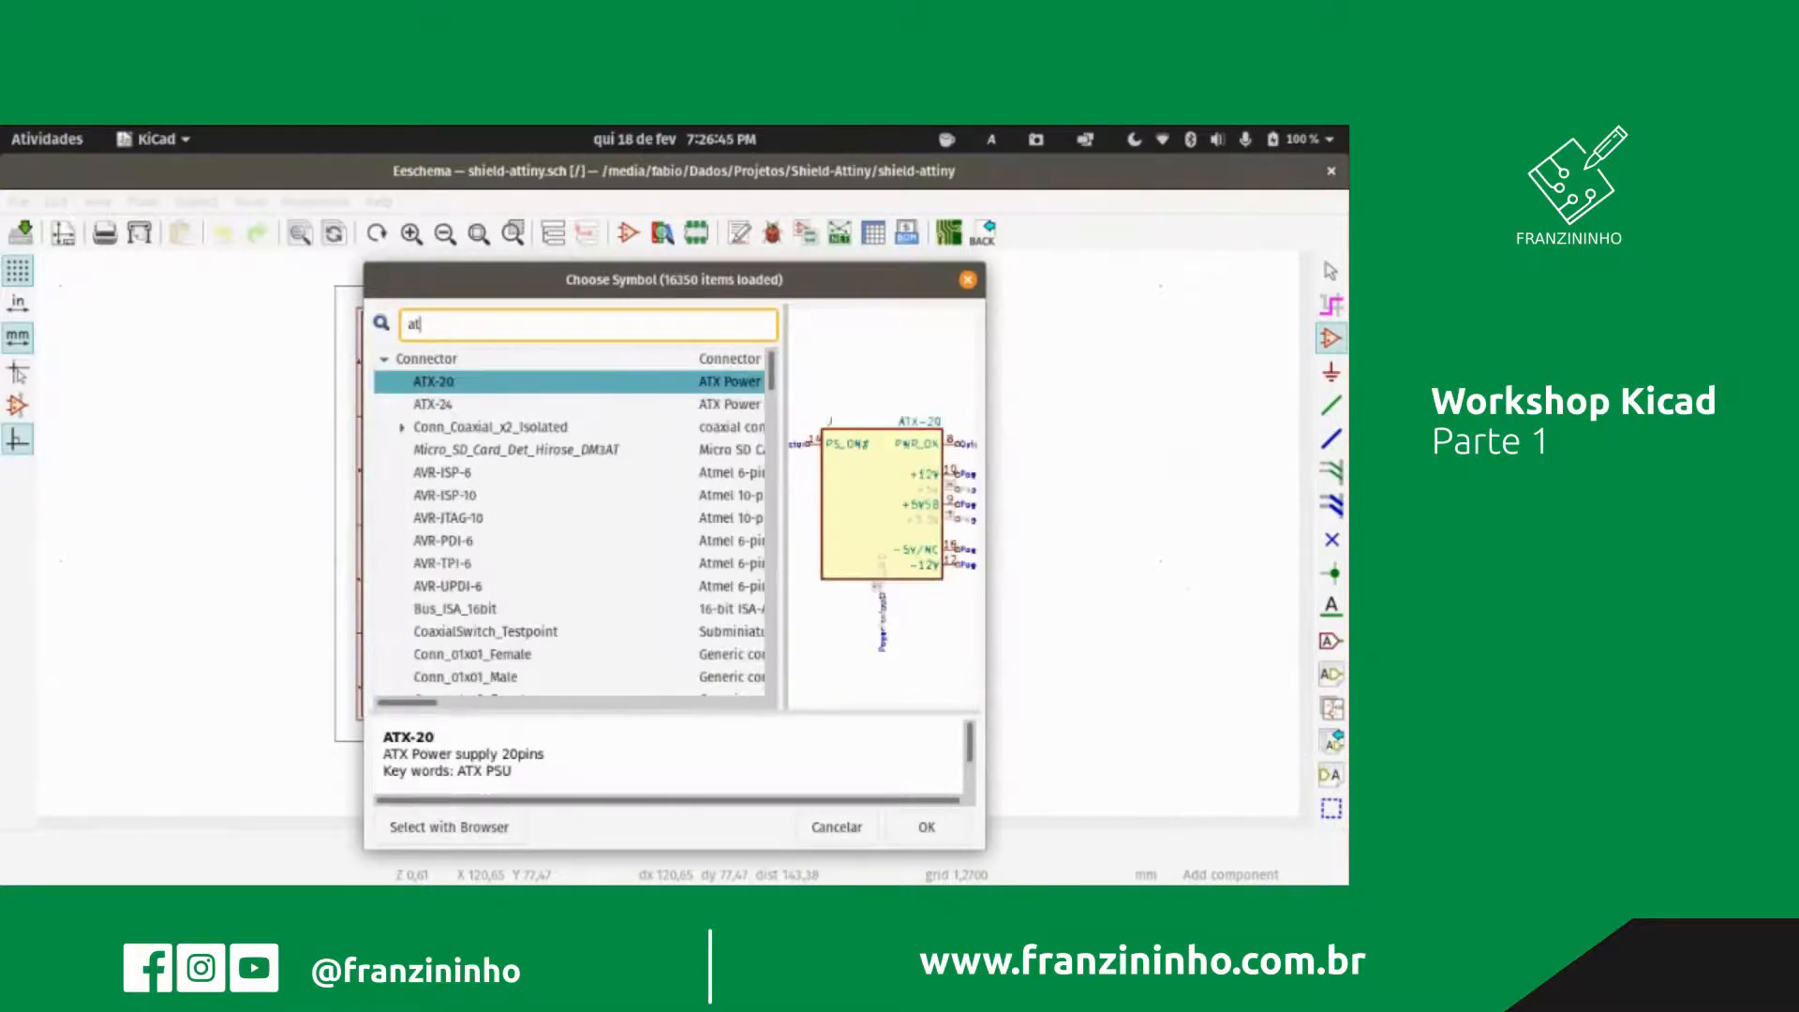
{"action": "type", "text": "ti"}
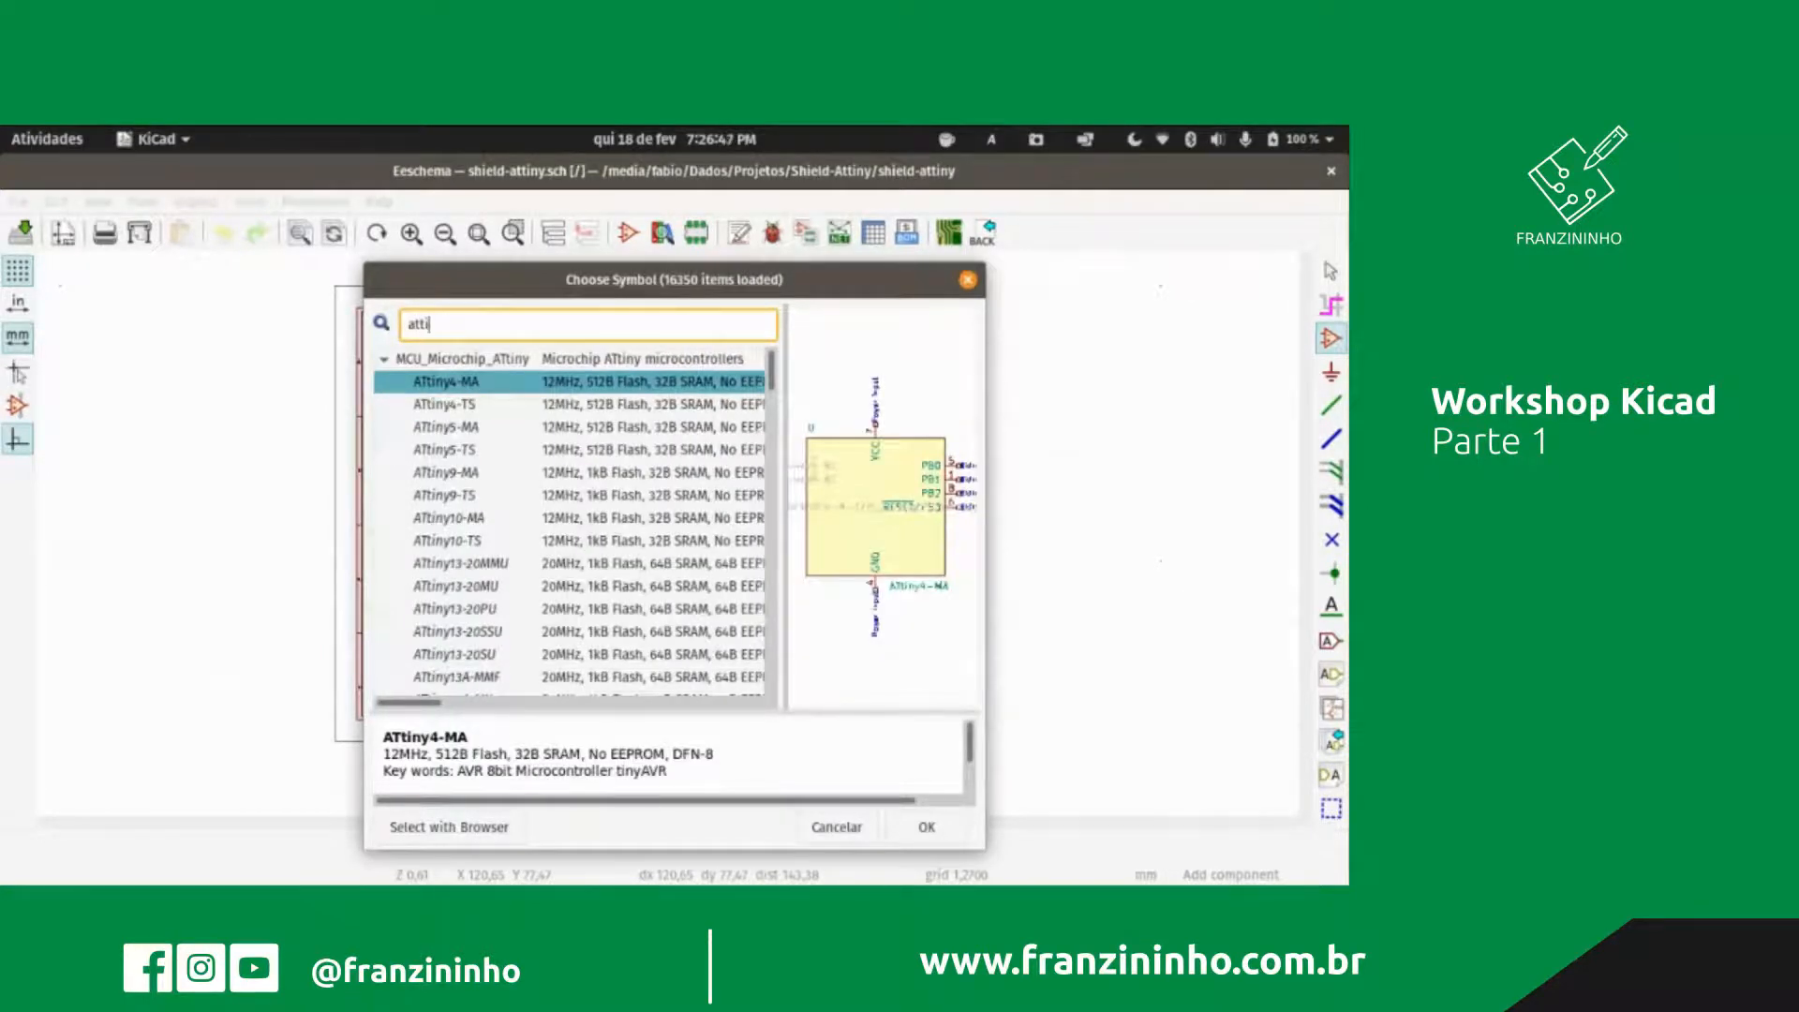
{"action": "type", "text": "ny"}
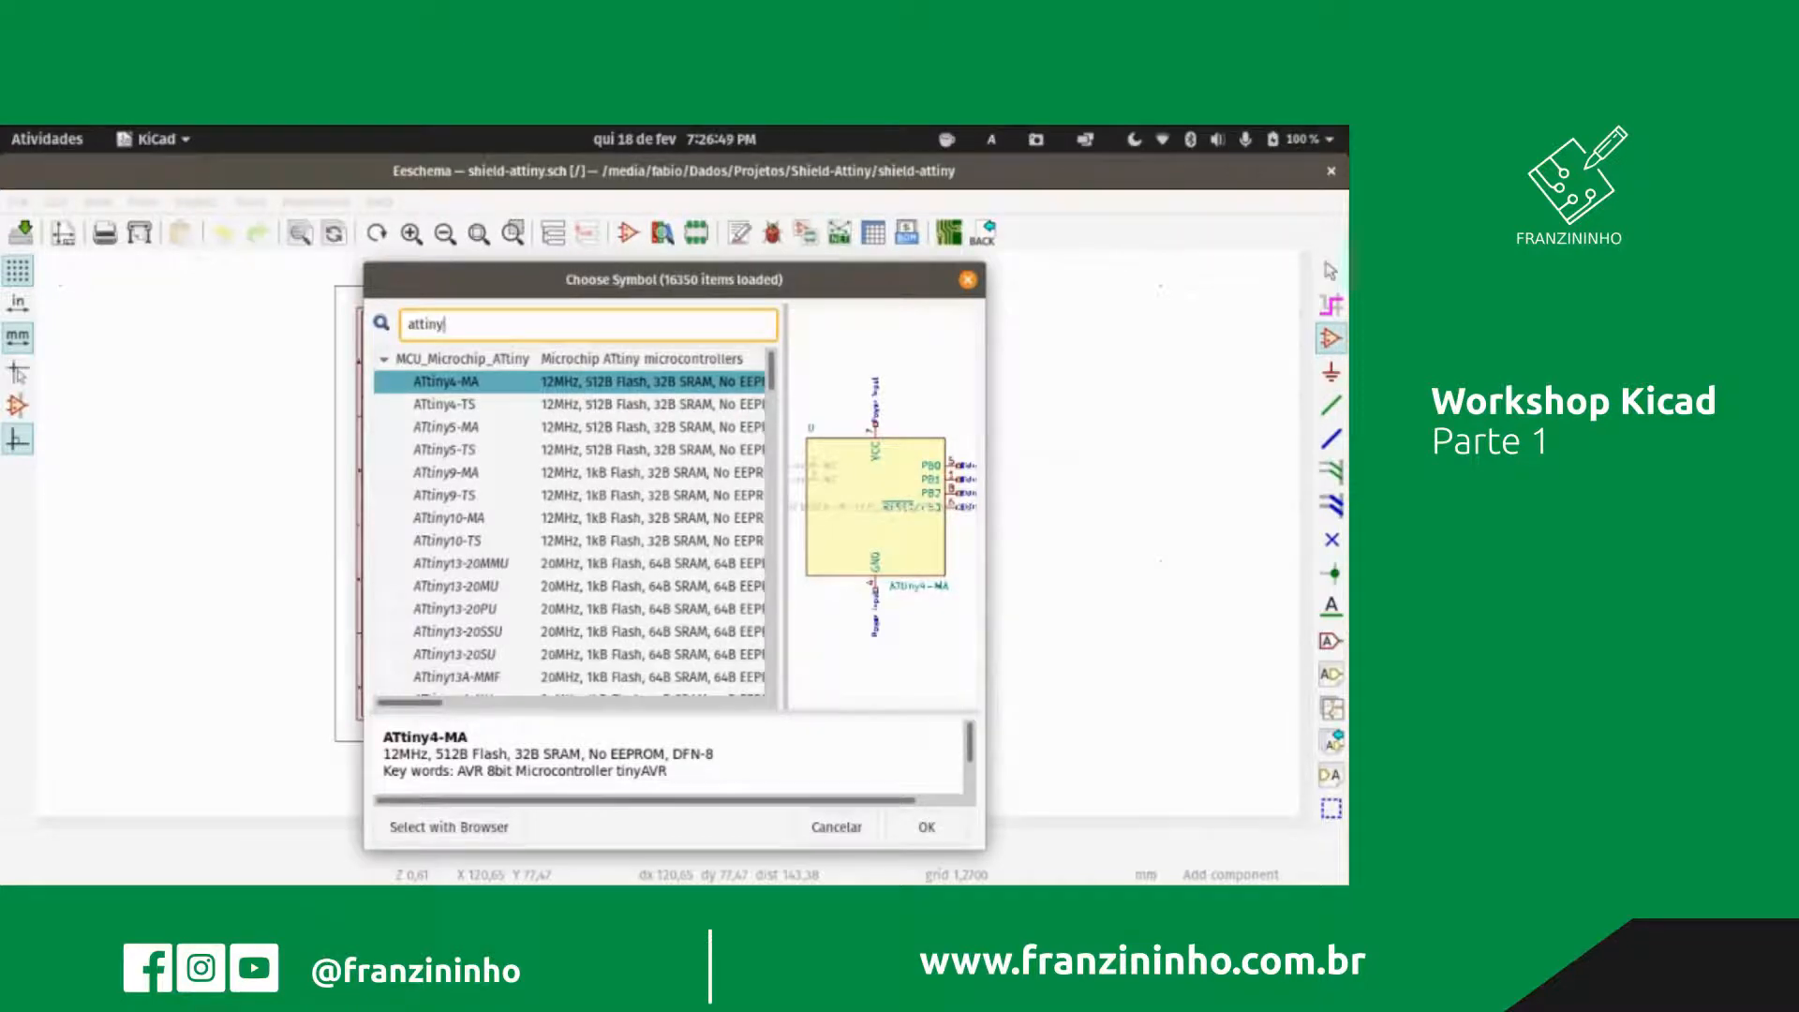
{"action": "type", "text": "85"}
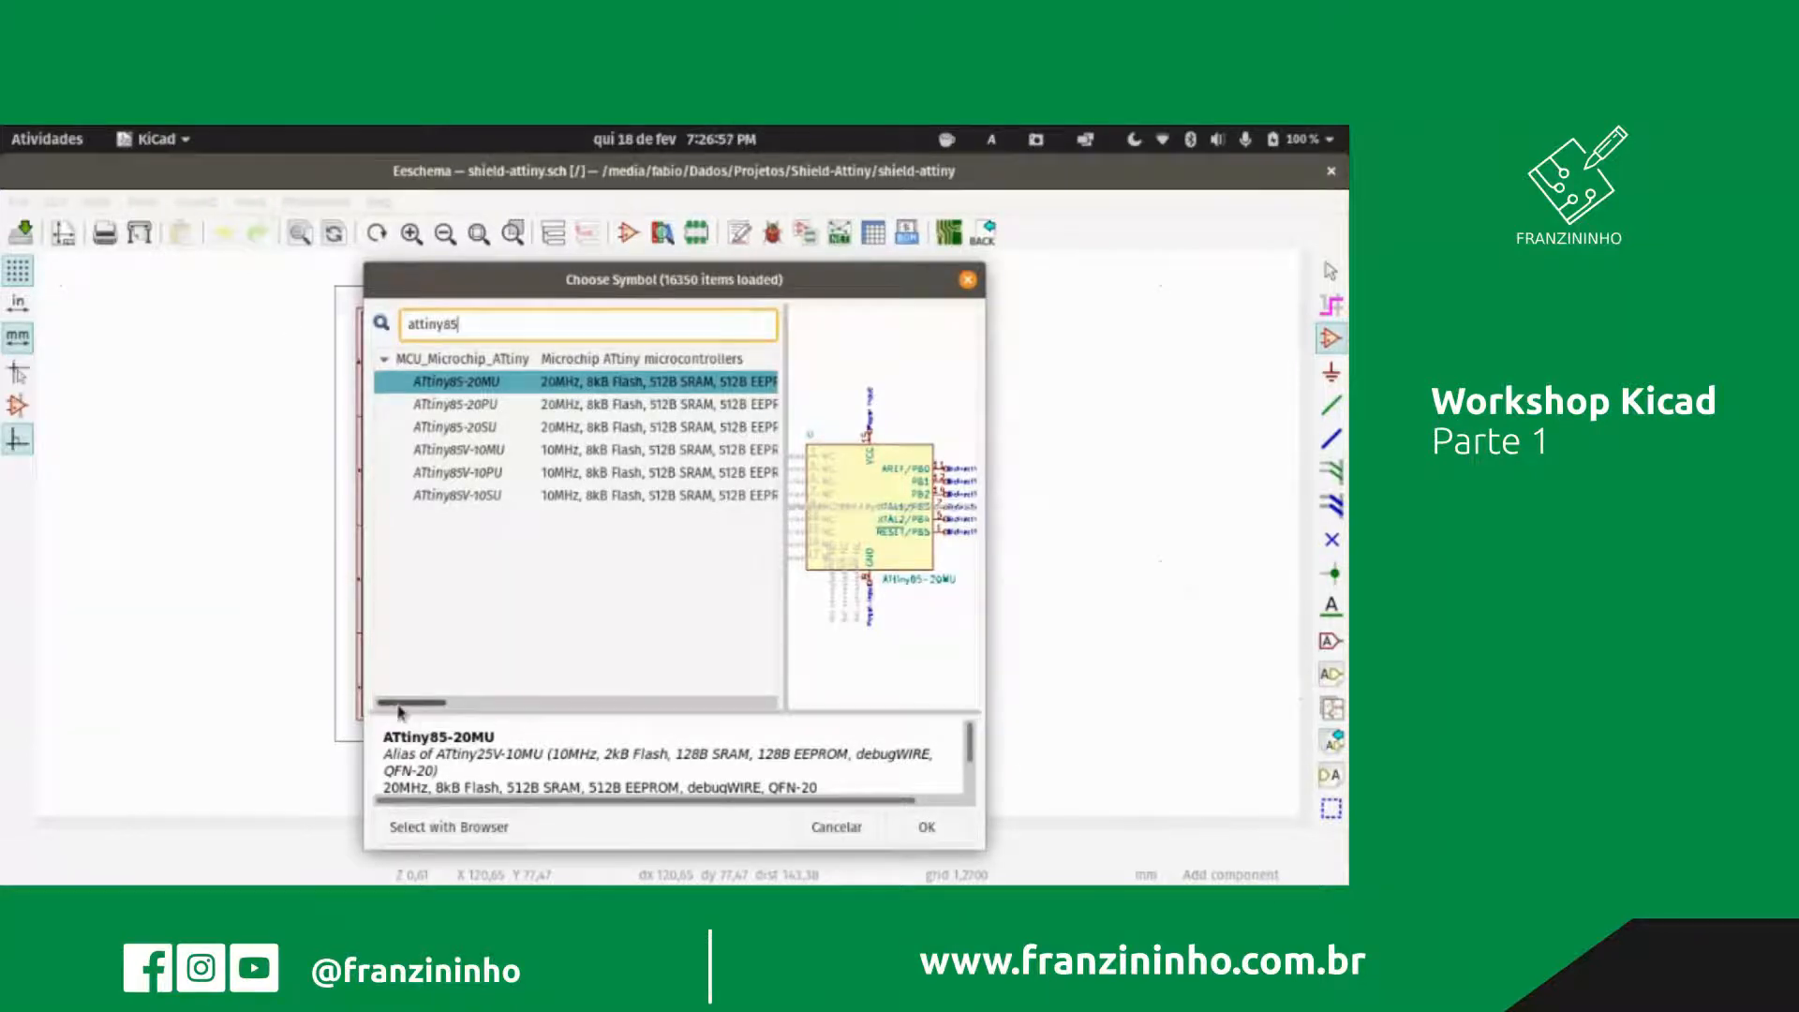
Step: Compare the descriptions and assigned footprints of the ATtiny85-20PU, ATtiny85-20MU and ATtiny85-20SU symbols
{"action": "left_click", "coordinate": [444, 410]}
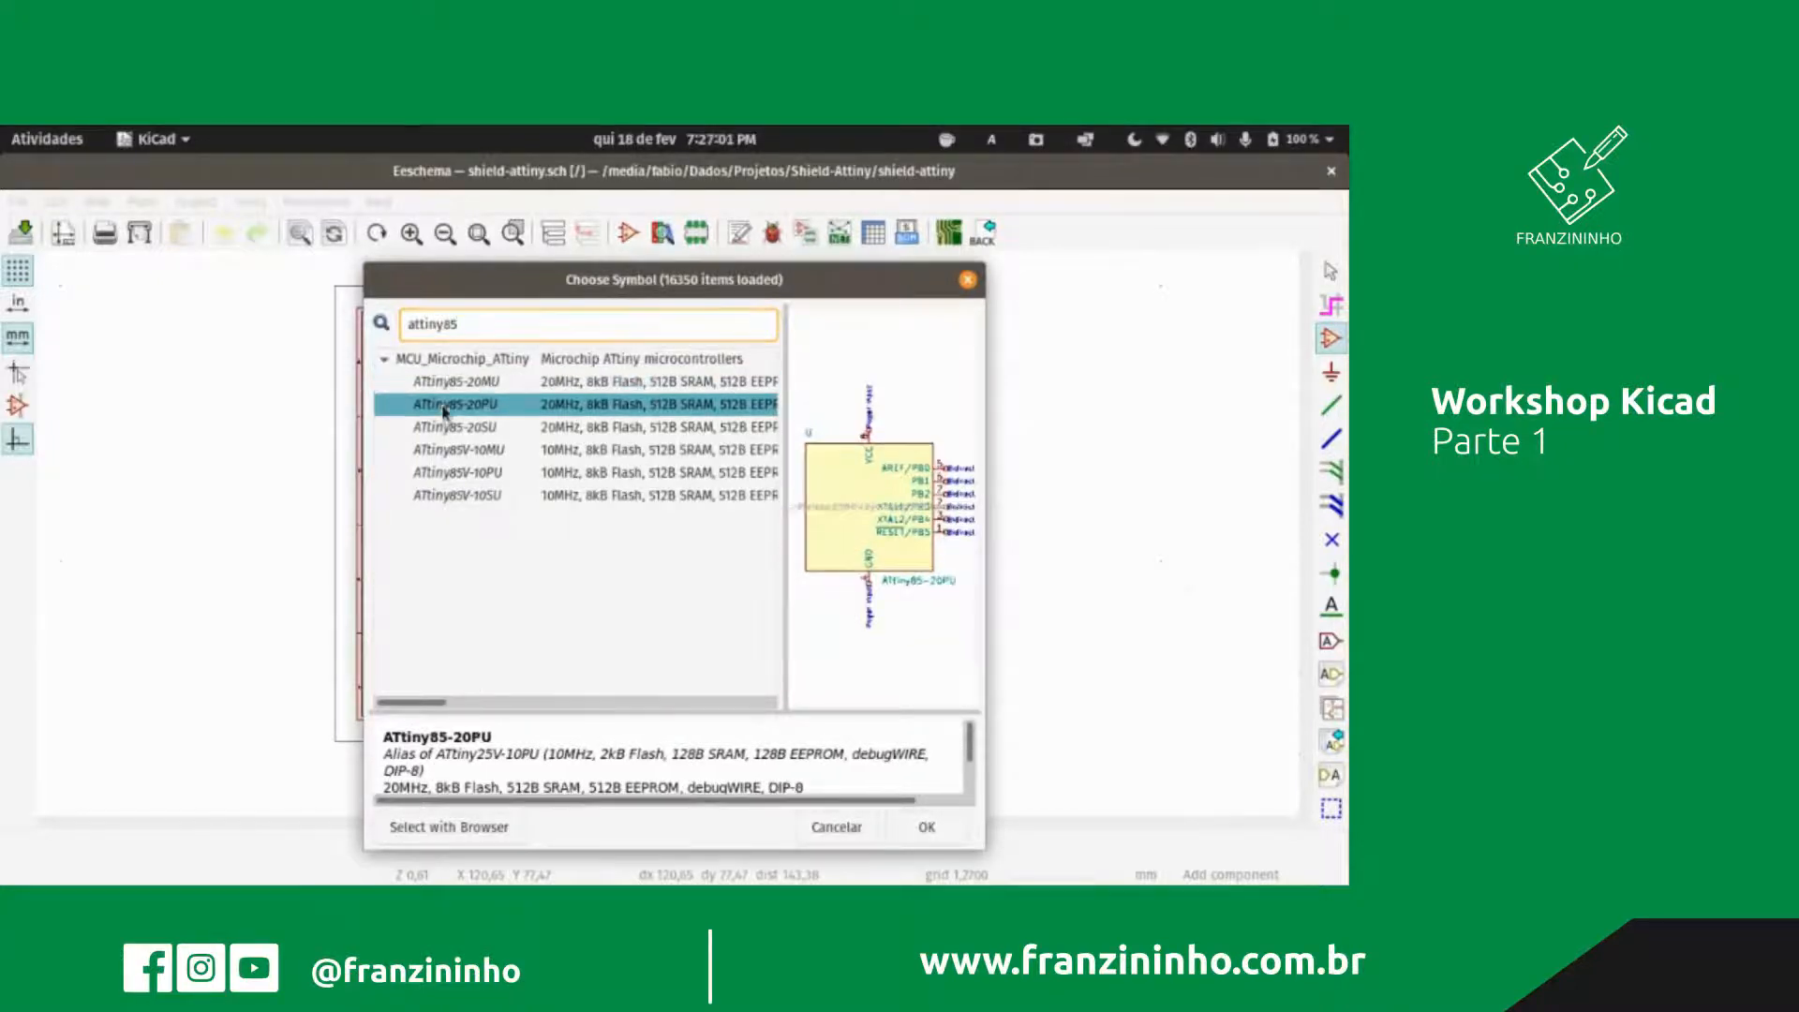
{"action": "mouse_move", "coordinate": [422, 715]}
{"action": "left_mouse_down"}
{"action": "mouse_move", "coordinate": [475, 715]}
{"action": "mouse_move", "coordinate": [400, 718]}
{"action": "mouse_move", "coordinate": [431, 718]}
{"action": "mouse_move", "coordinate": [415, 718]}
{"action": "left_mouse_up"}
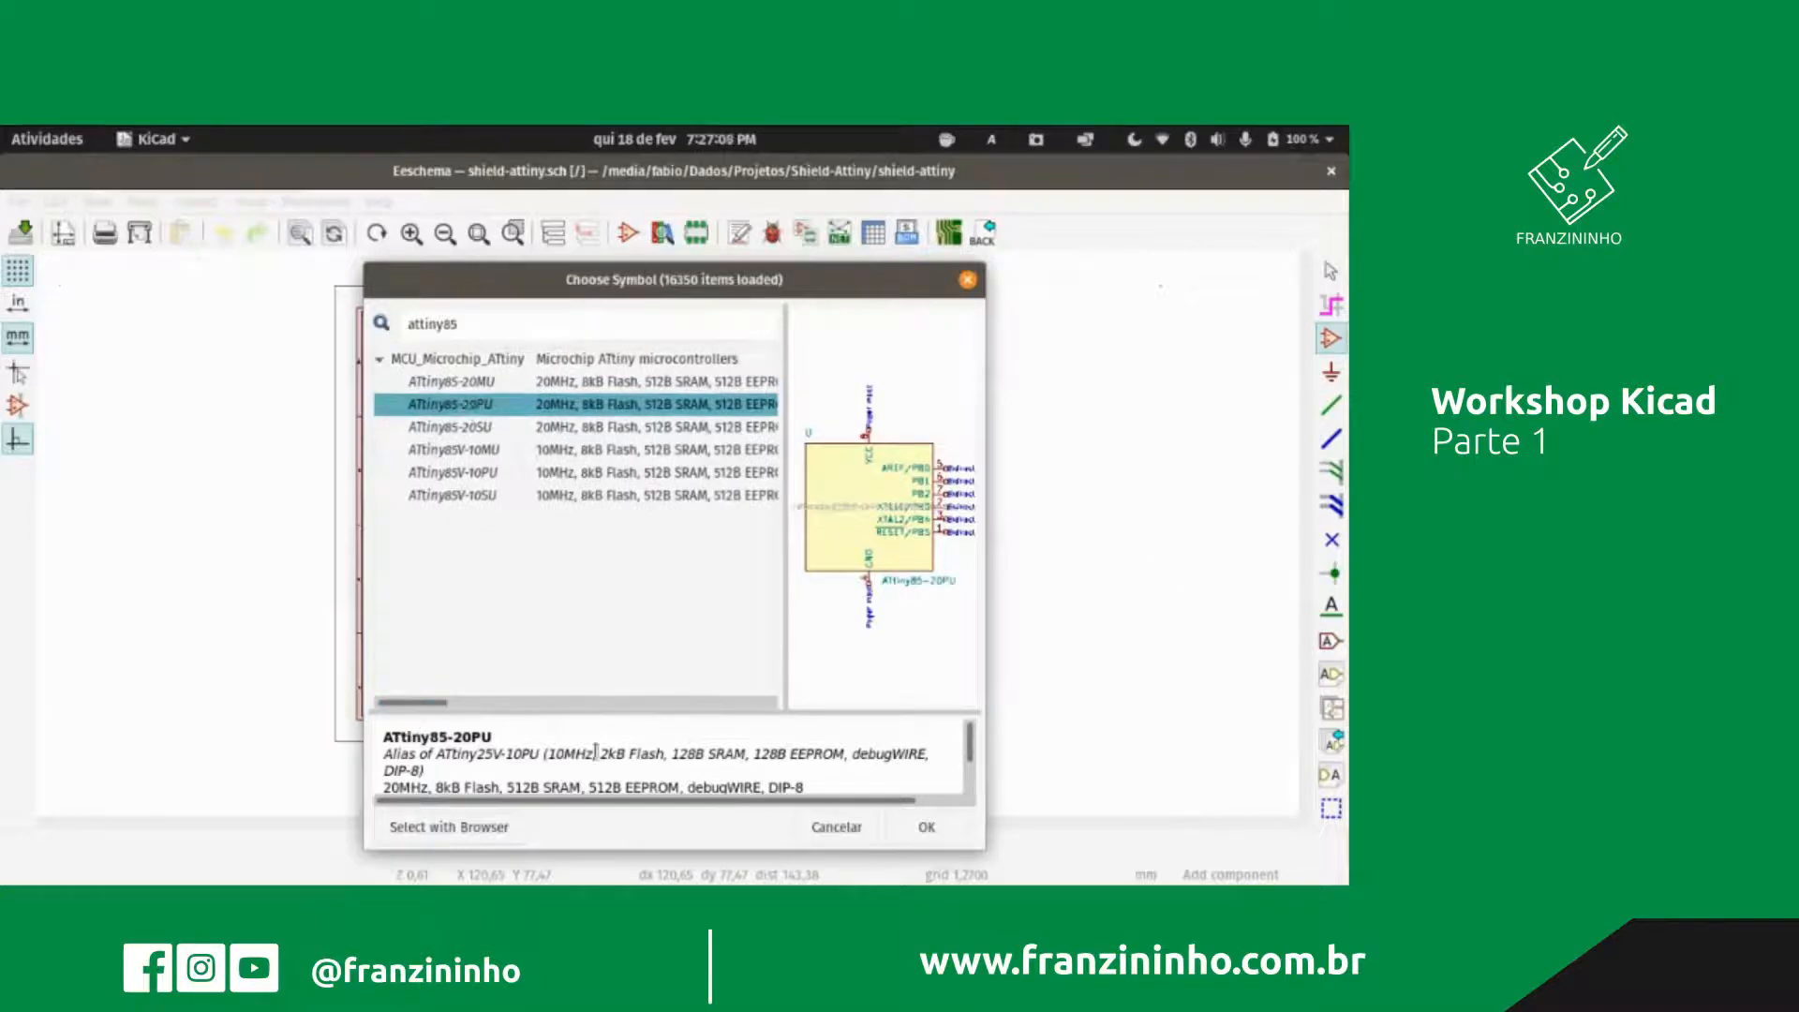
{"action": "left_click_drag", "start_coordinate": [787, 714], "coordinate": [766, 555]}
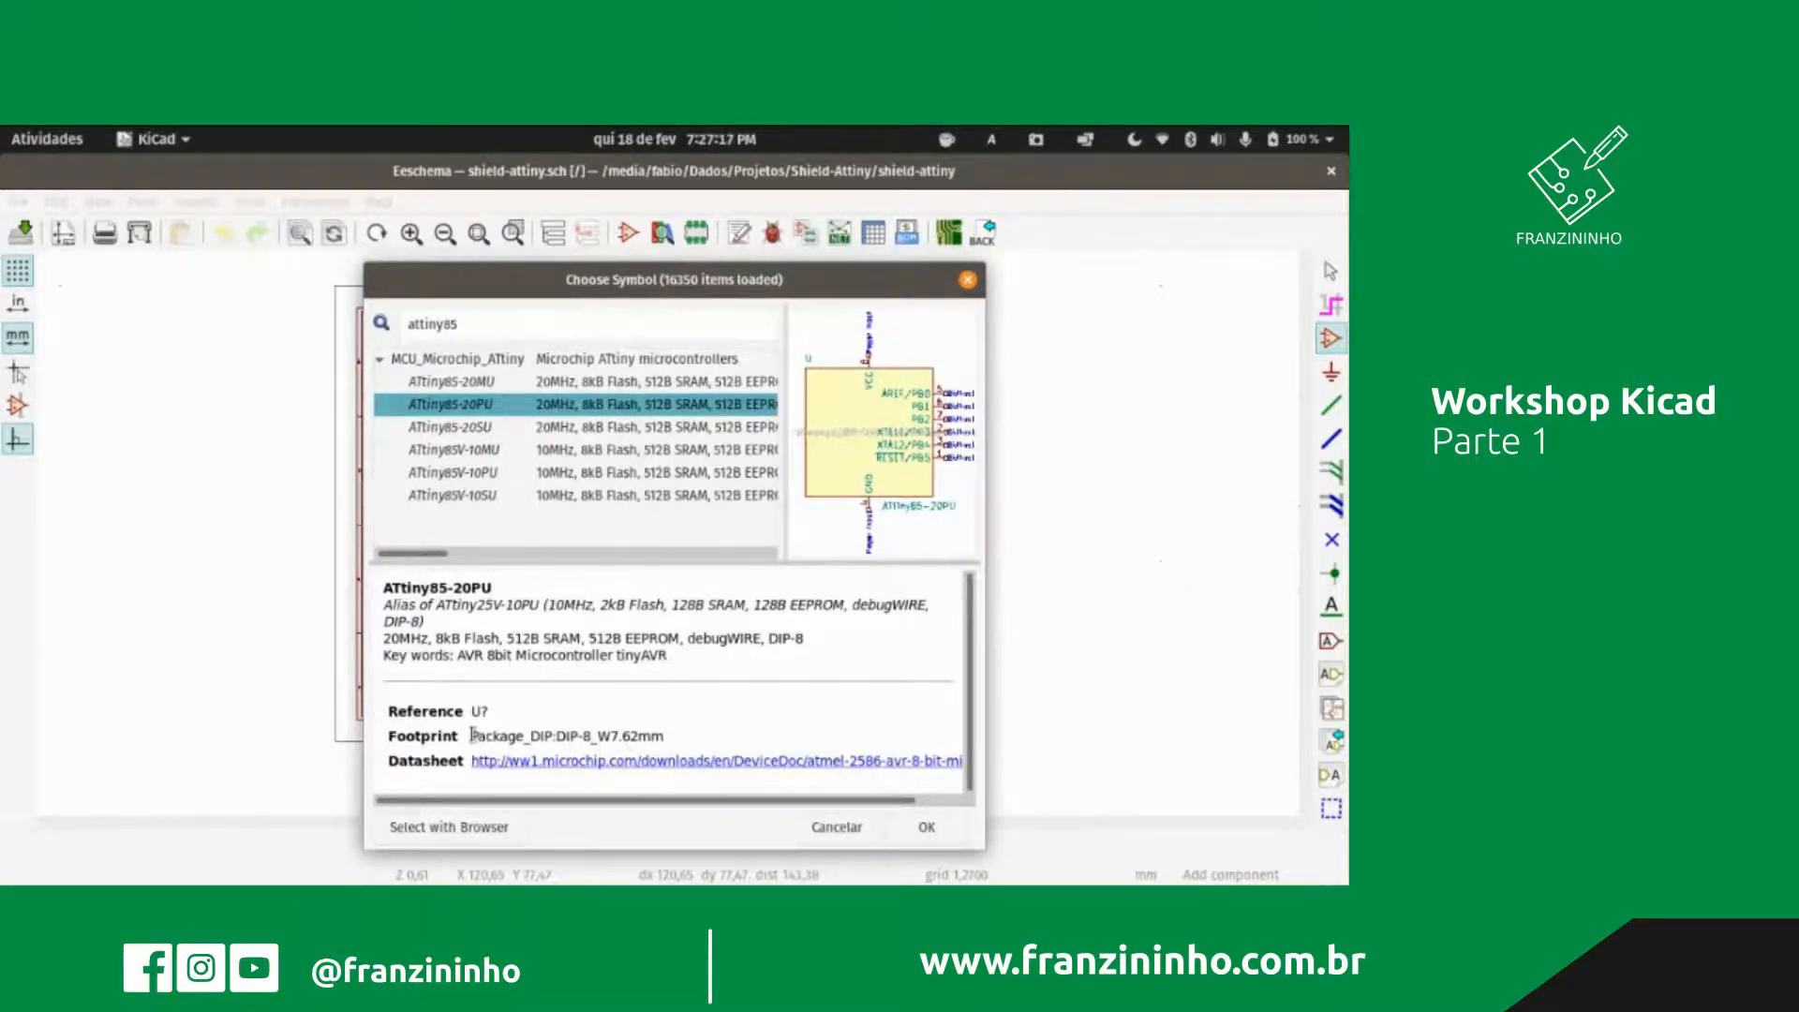
{"action": "left_click_drag", "start_coordinate": [471, 736], "coordinate": [667, 737]}
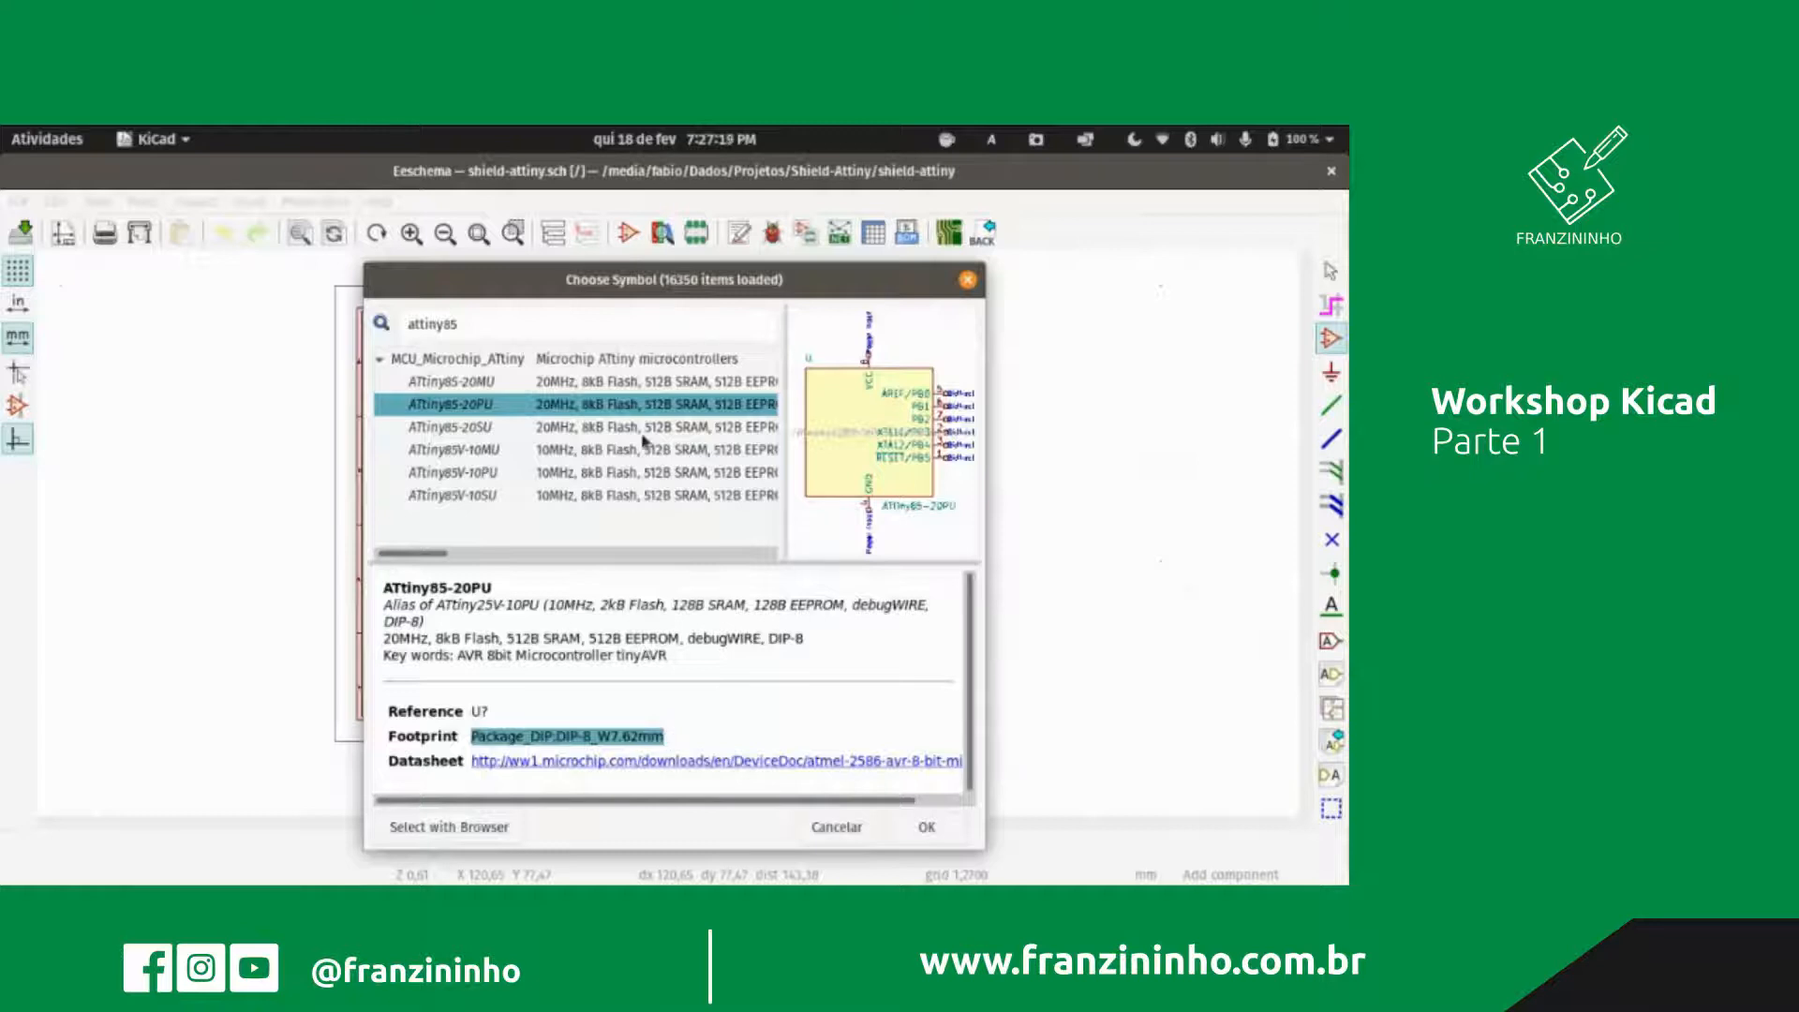
{"action": "left_click", "coordinate": [581, 384]}
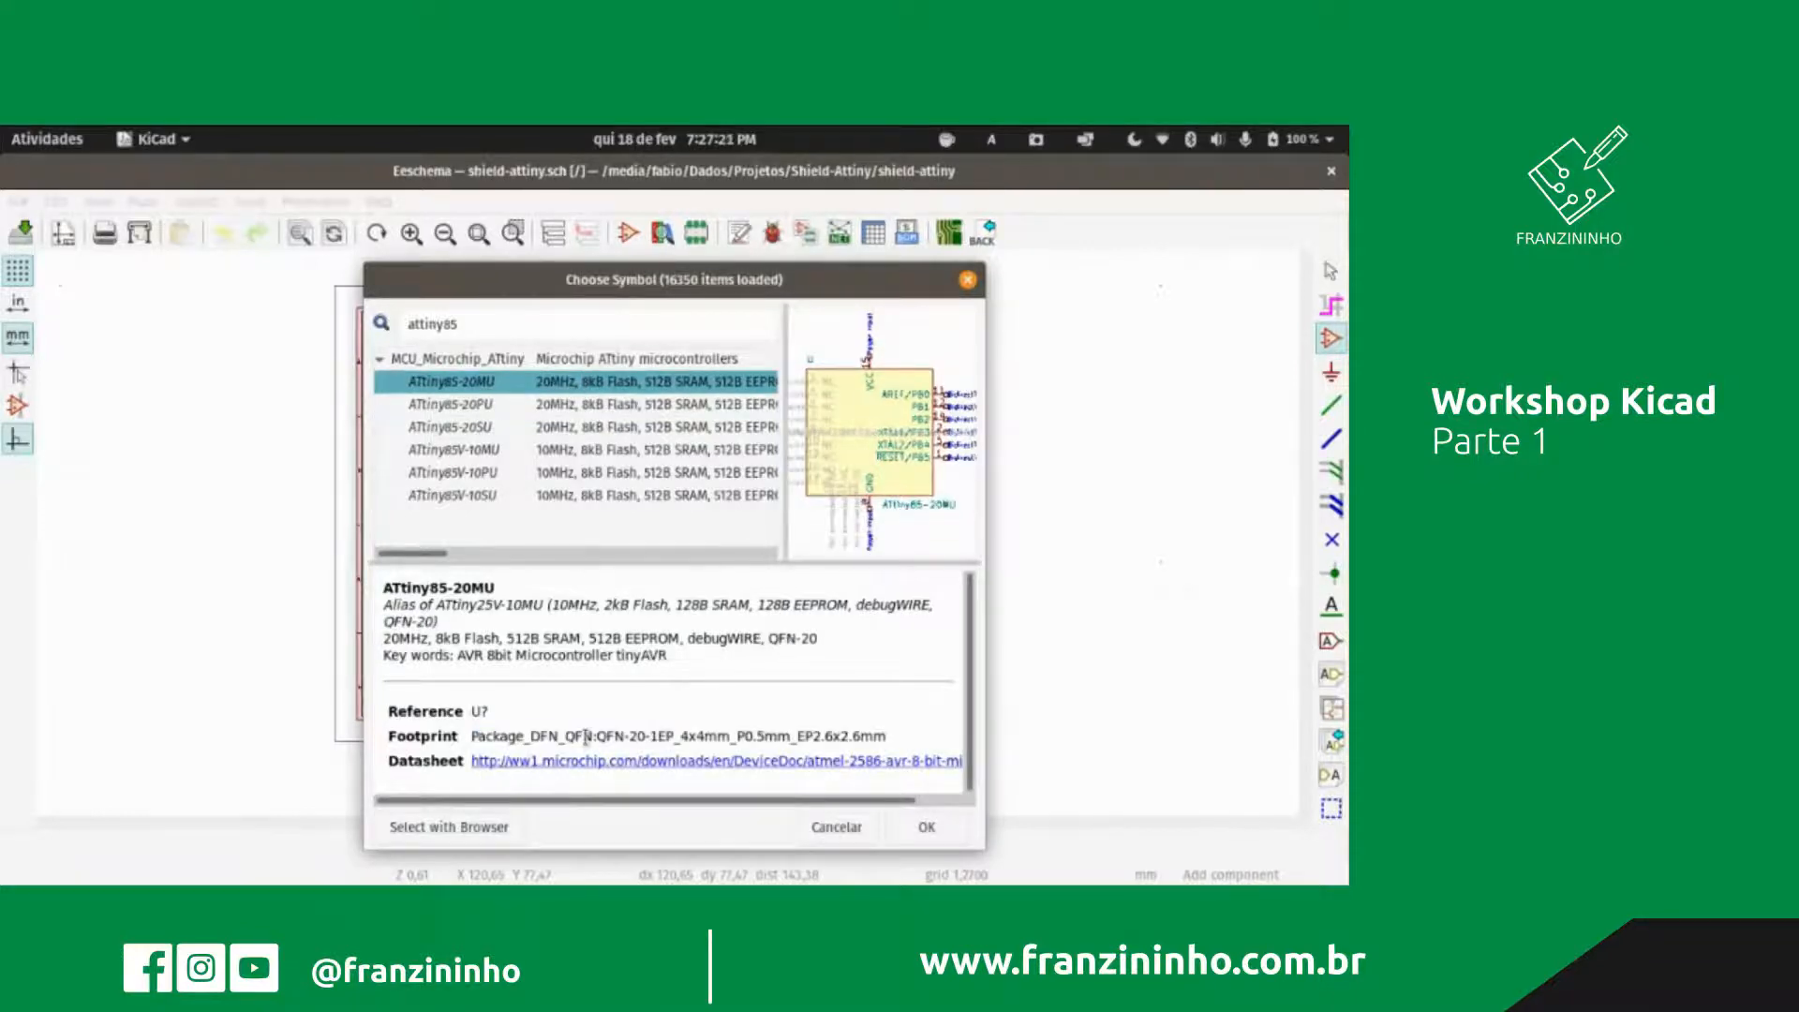
{"action": "left_click", "coordinate": [530, 405]}
{"action": "left_click", "coordinate": [520, 429]}
Step: Choose the ATtiny85-20PU symbol and place it near the middle of the schematic sheet
{"action": "left_click", "coordinate": [509, 406]}
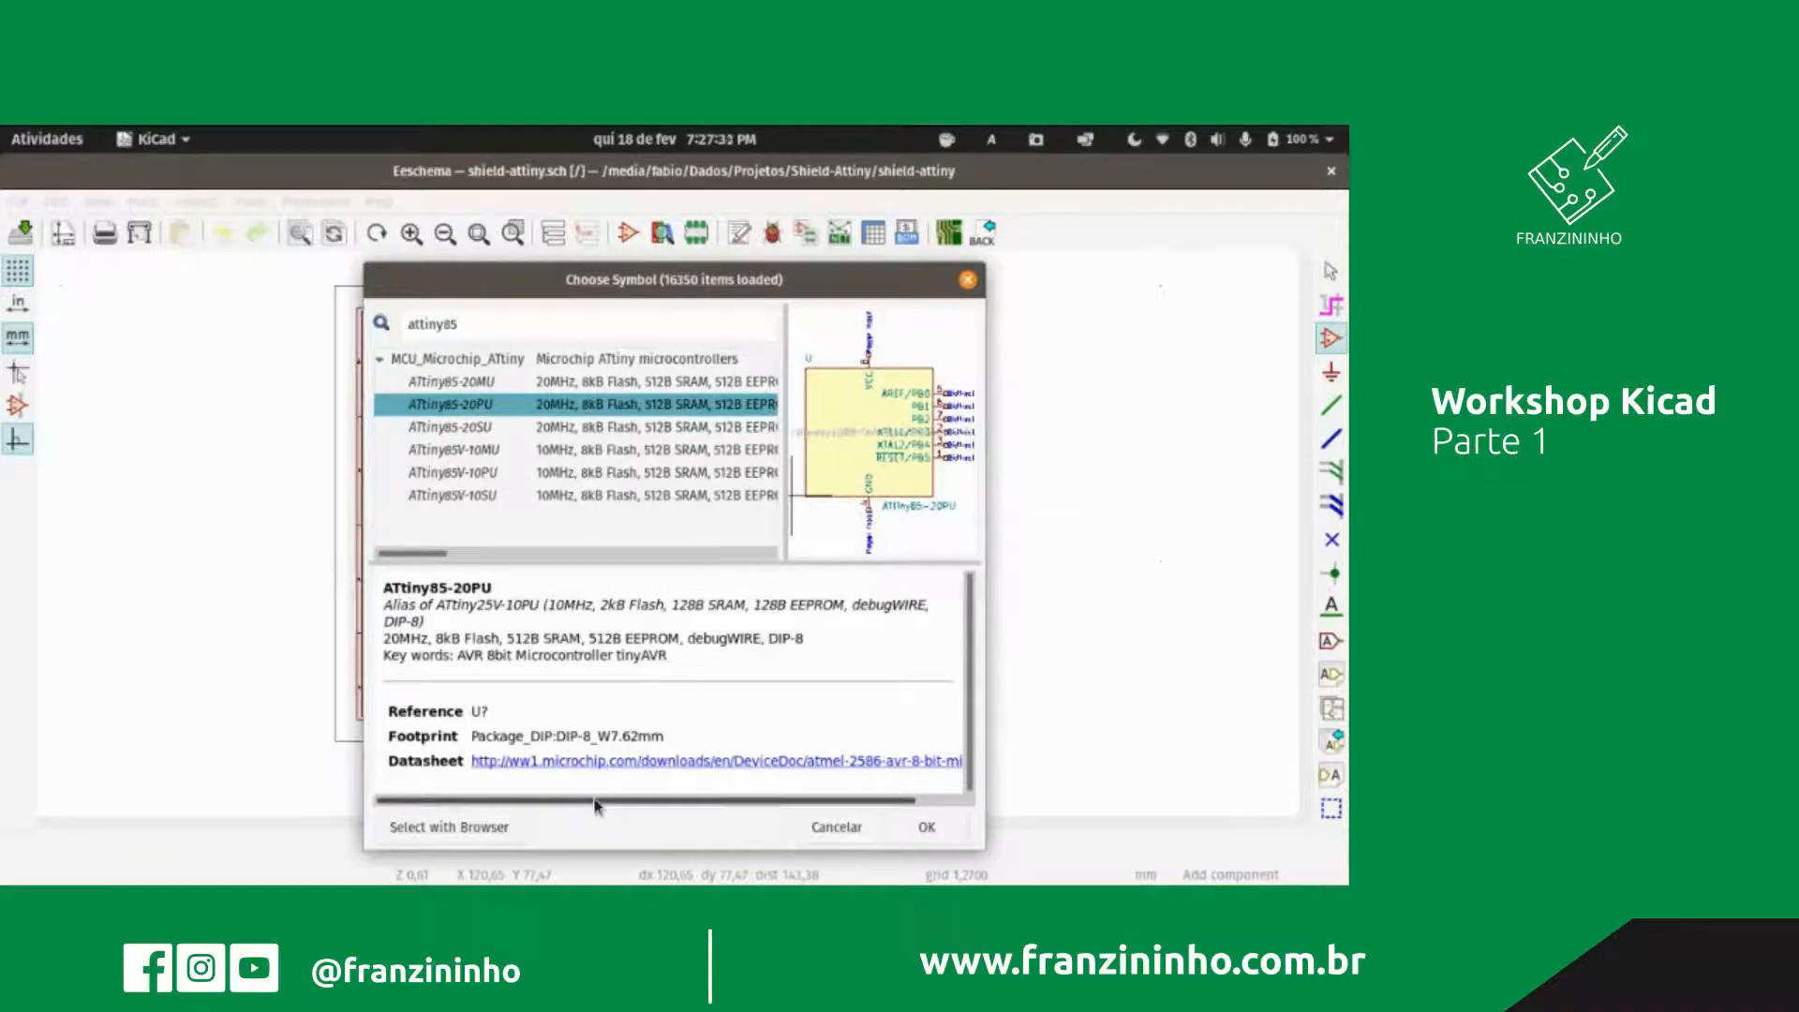
{"action": "left_click", "coordinate": [926, 828]}
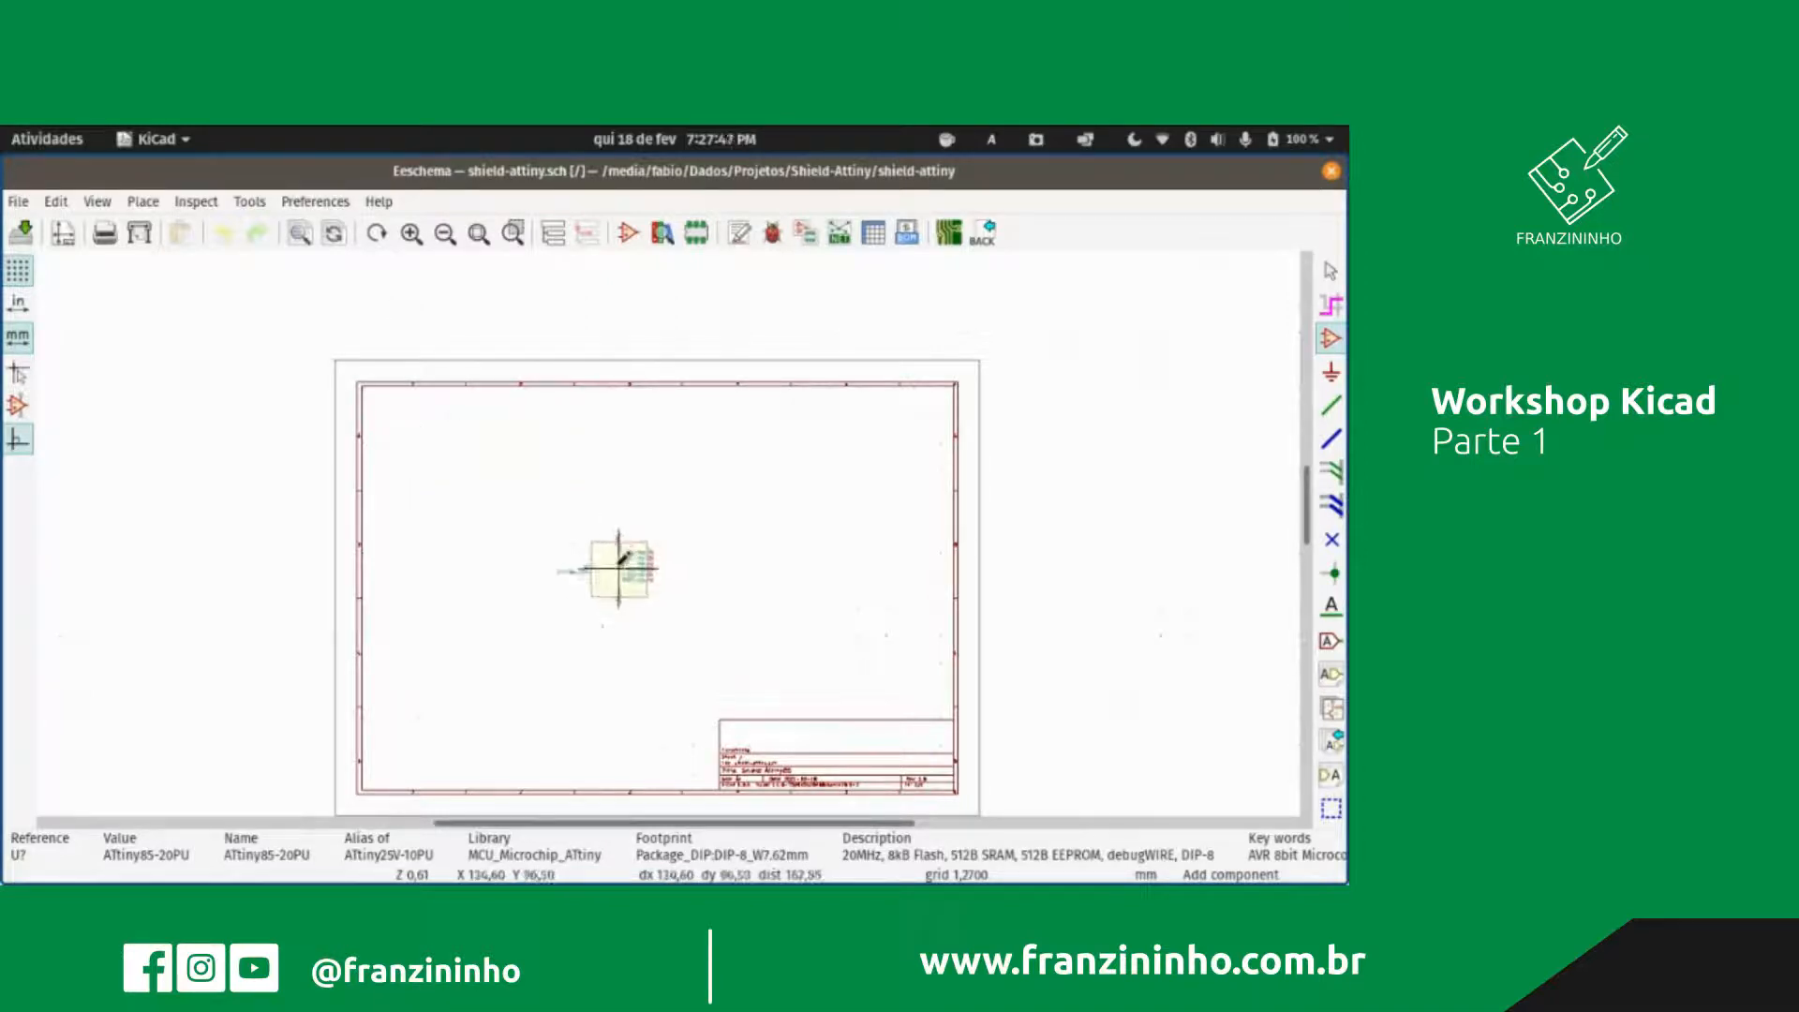
{"action": "left_click", "coordinate": [636, 555]}
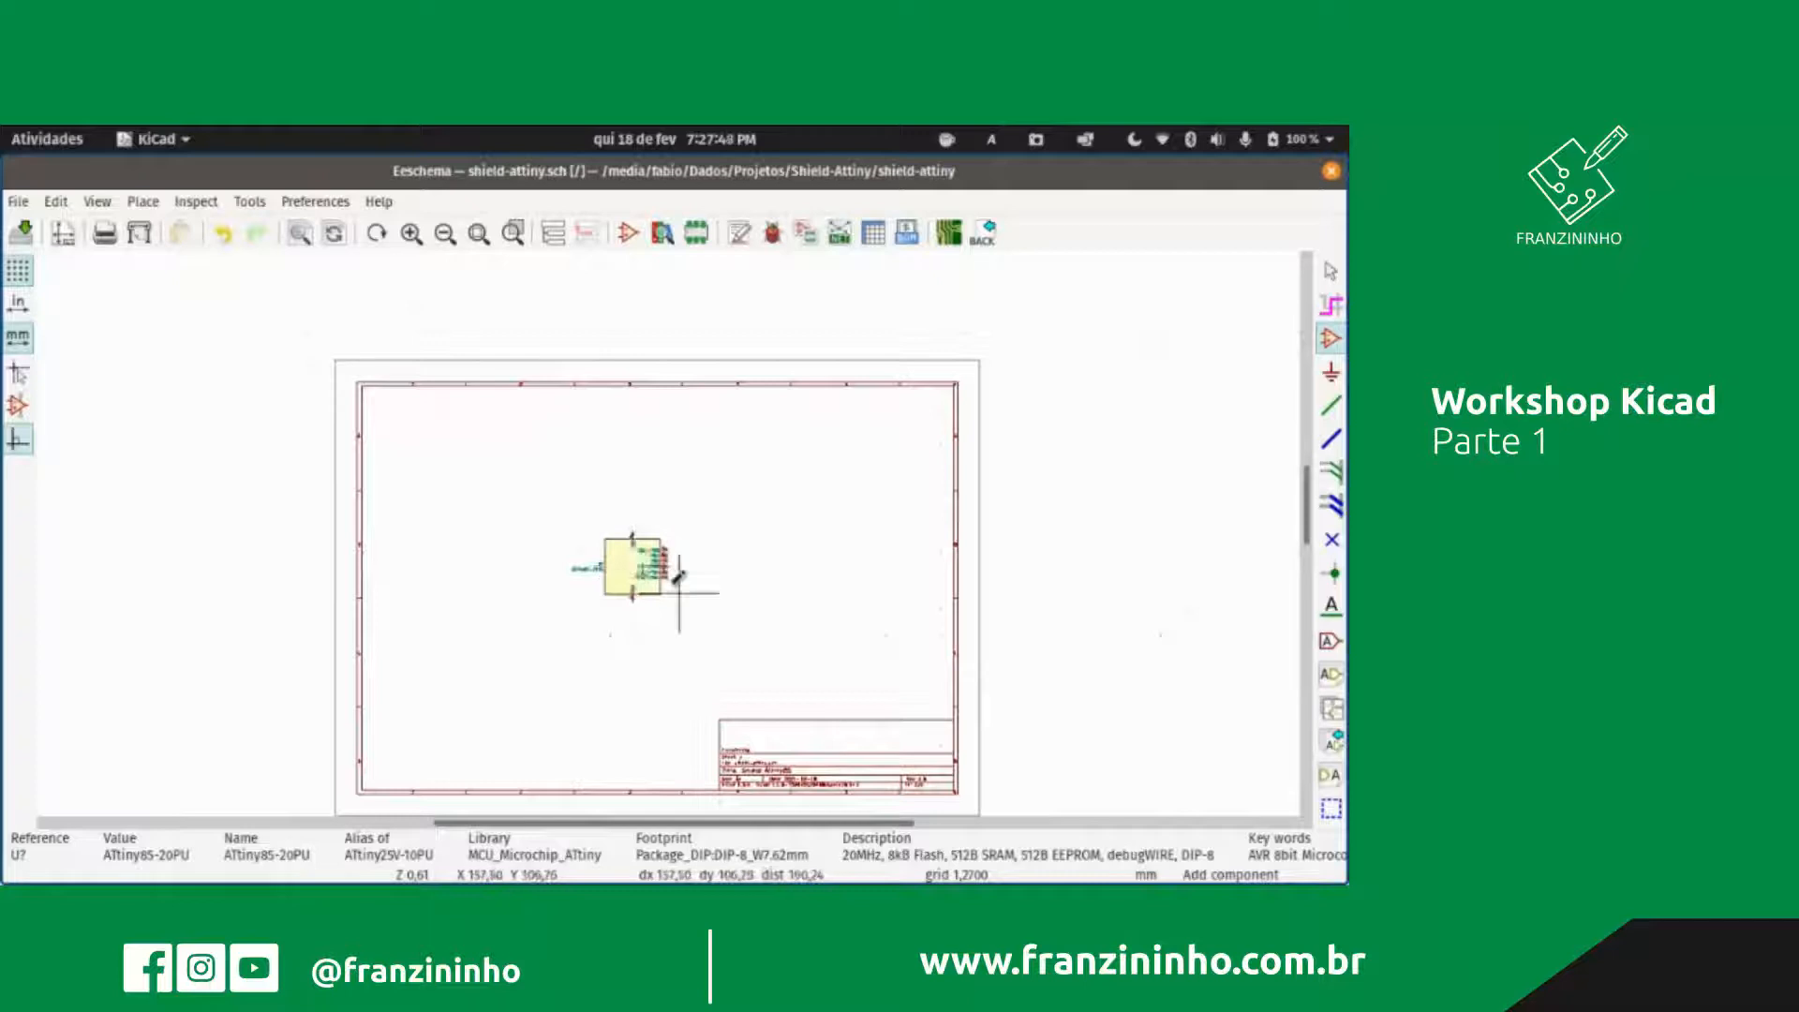
{"action": "scroll", "coordinate": [672, 522], "scroll_direction": "down", "scroll_amount": 1}
{"action": "scroll", "coordinate": [646, 516], "scroll_direction": "up", "scroll_amount": 3}
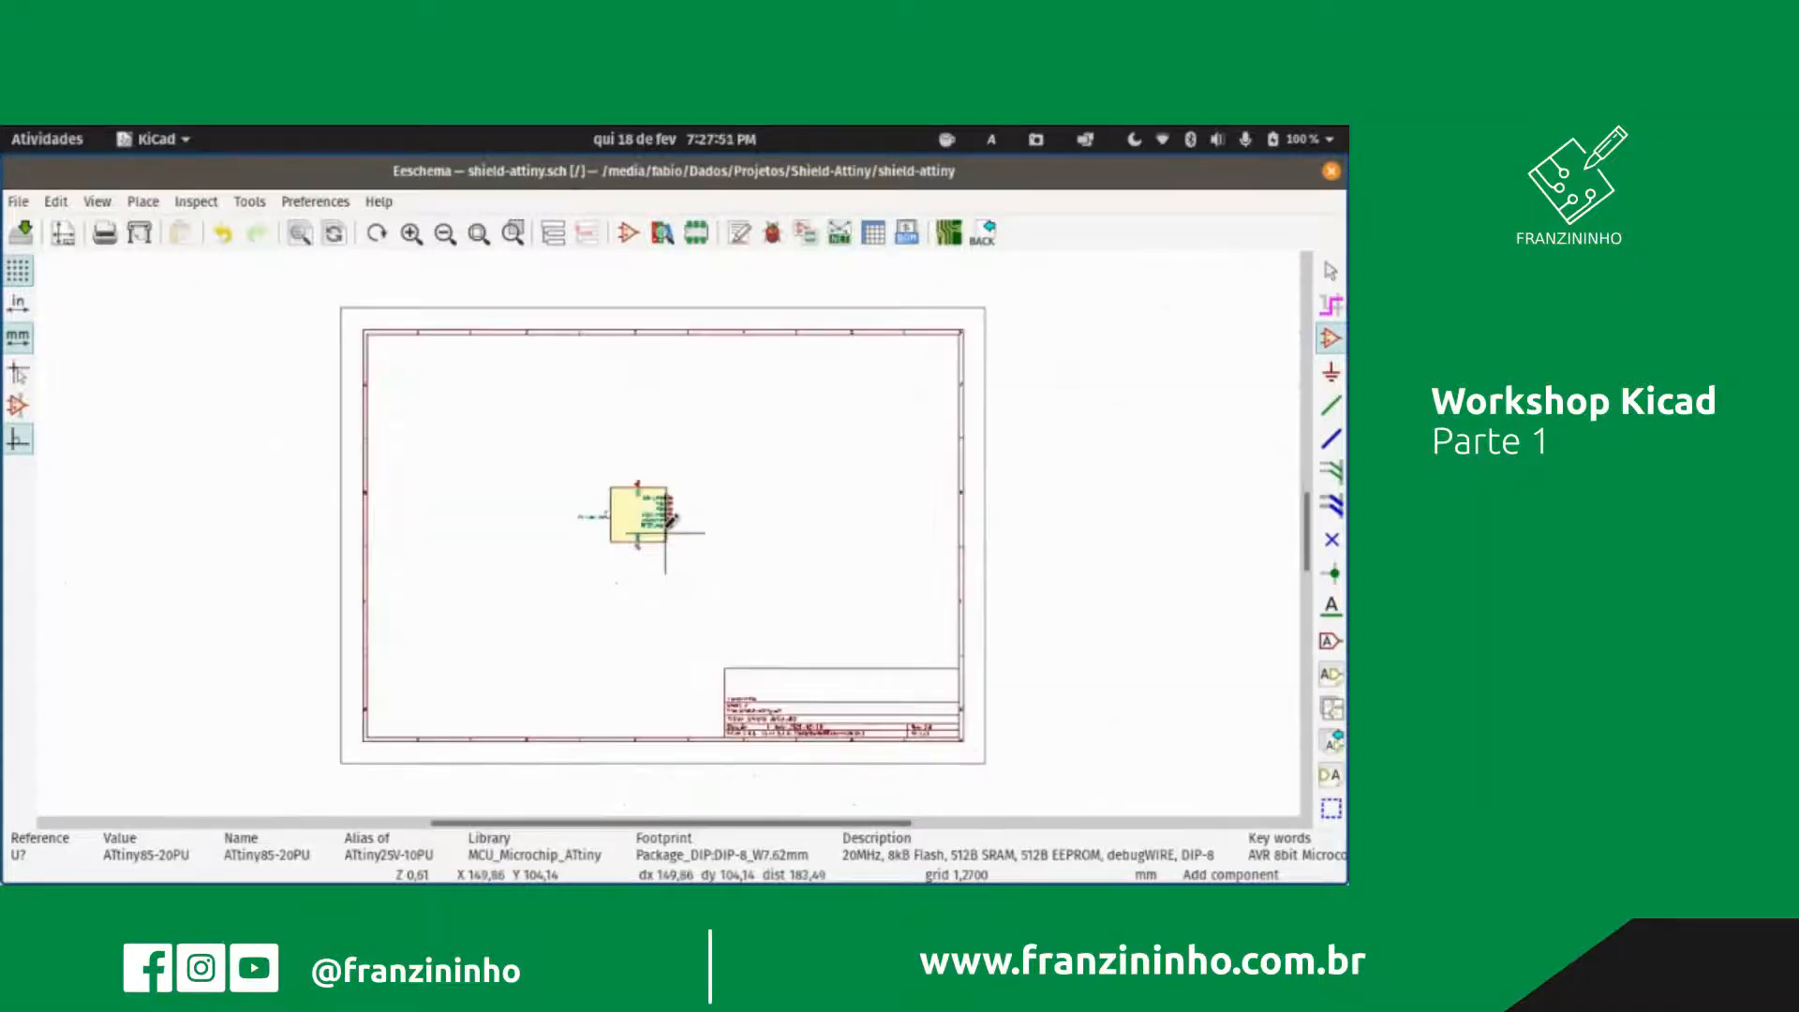
{"action": "key", "text": "Escape"}
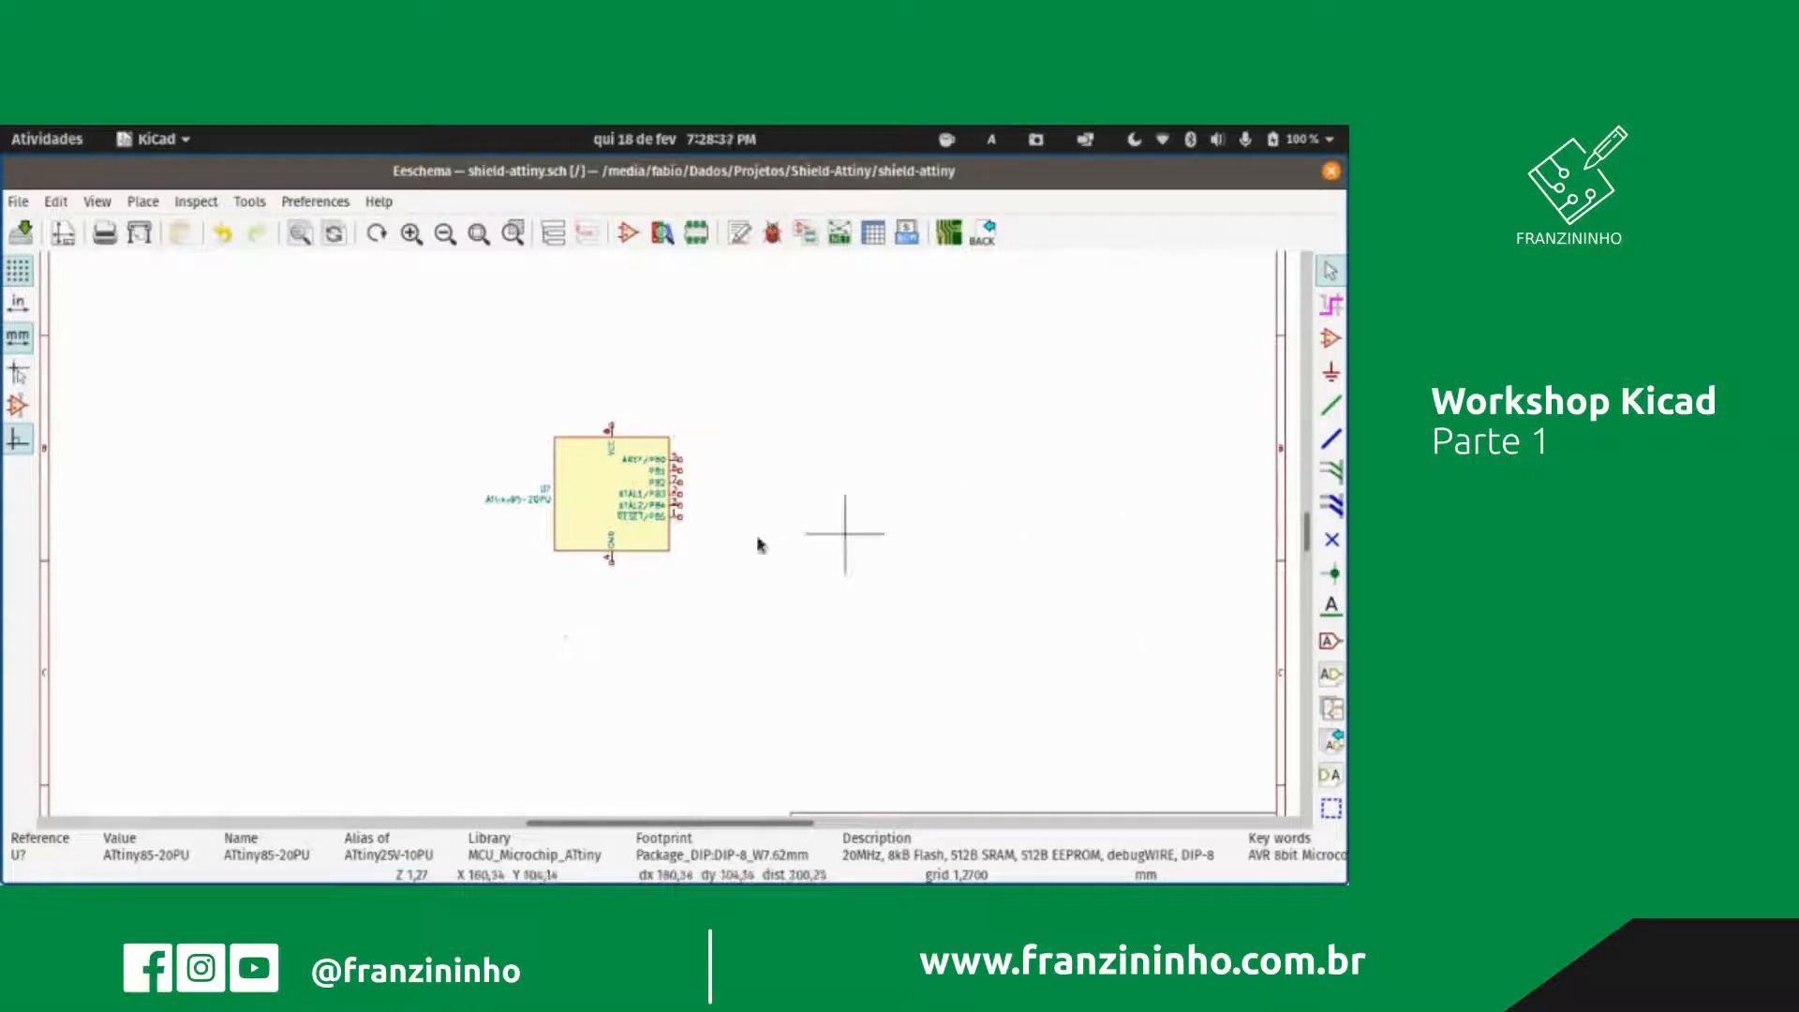
Step: Start adding a power symbol, browse the power library and search it for GND
{"action": "left_click", "coordinate": [1328, 373]}
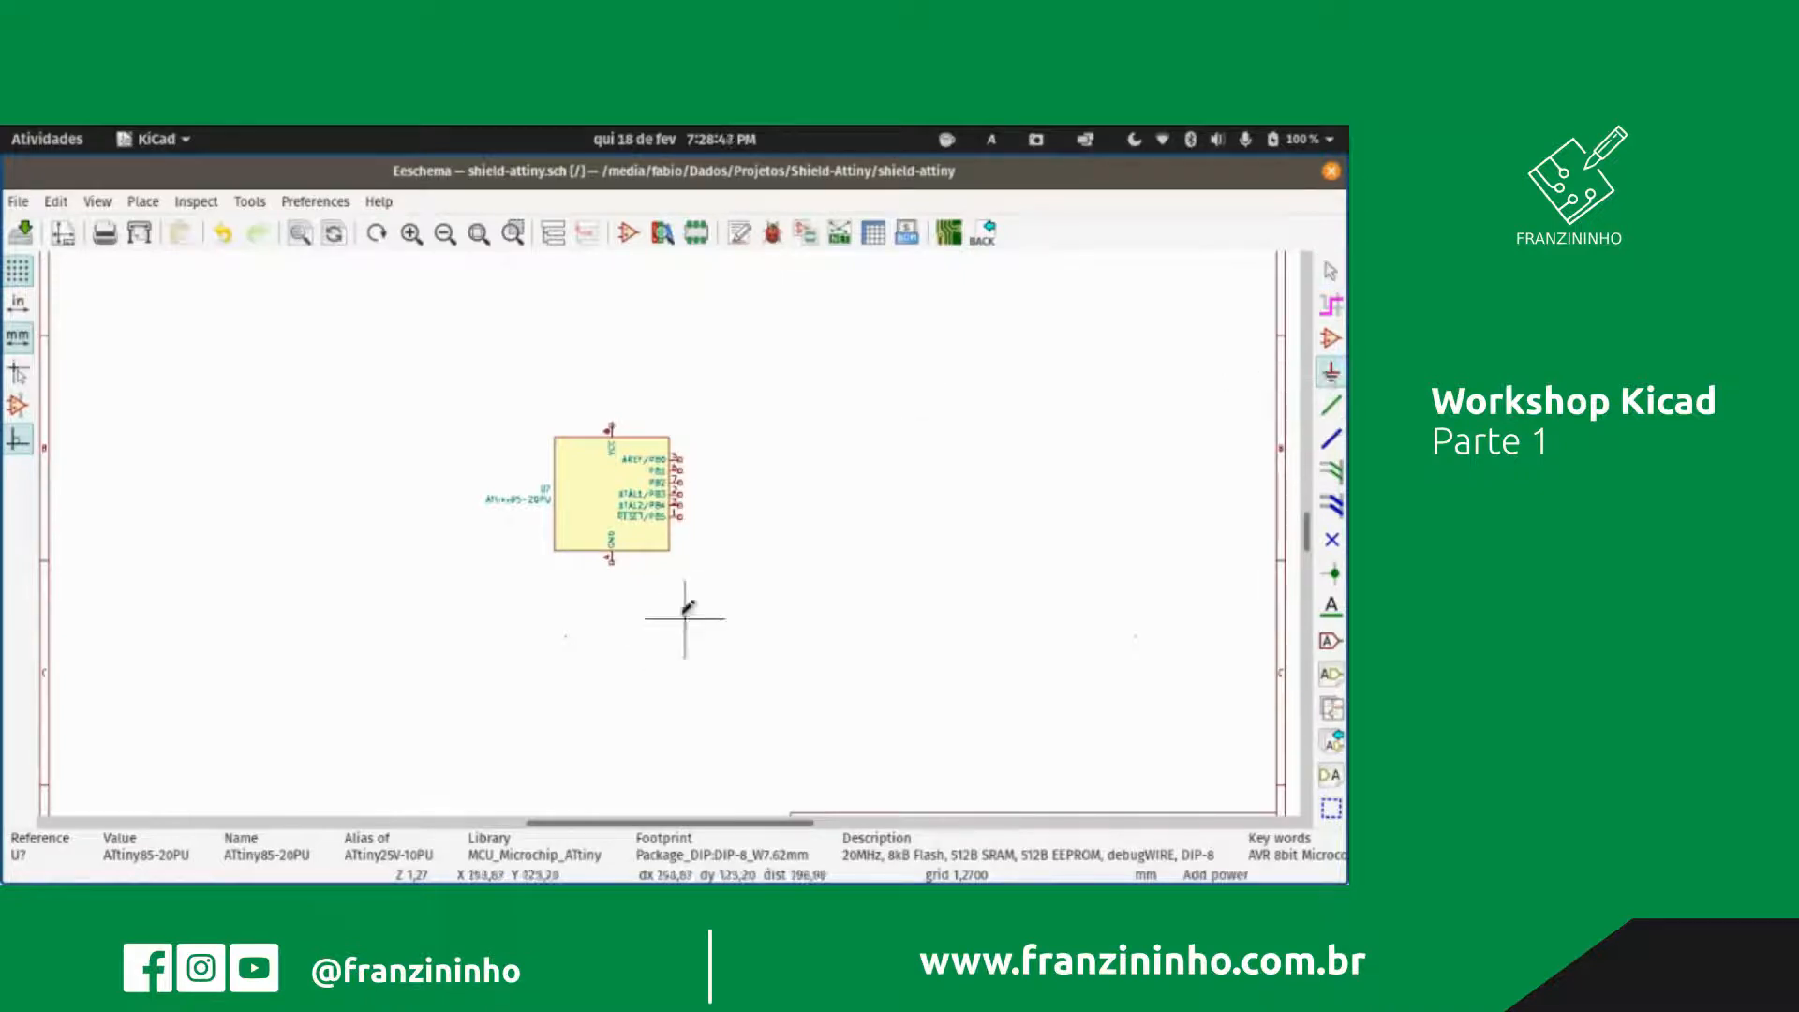
{"action": "left_click", "coordinate": [720, 592]}
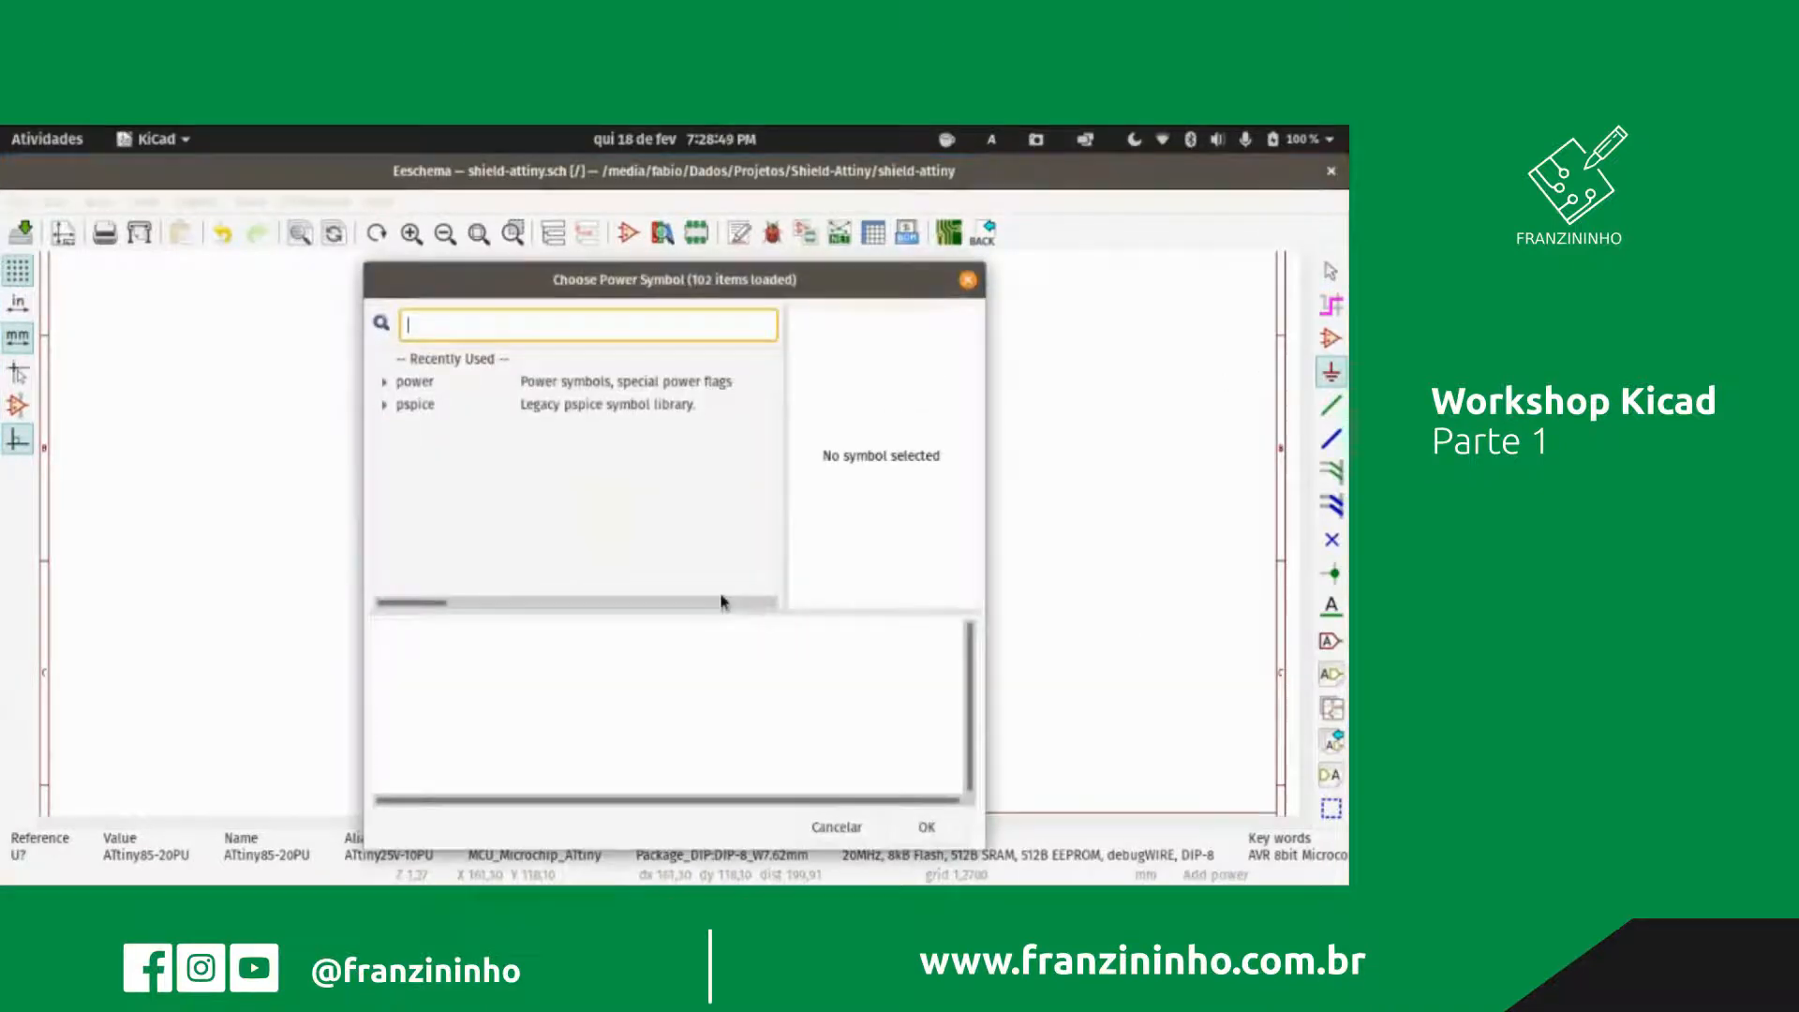
{"action": "left_click", "coordinate": [384, 381]}
{"action": "scroll", "coordinate": [497, 542], "scroll_direction": "down", "scroll_amount": 5}
{"action": "scroll", "coordinate": [498, 542], "scroll_direction": "down", "scroll_amount": 12}
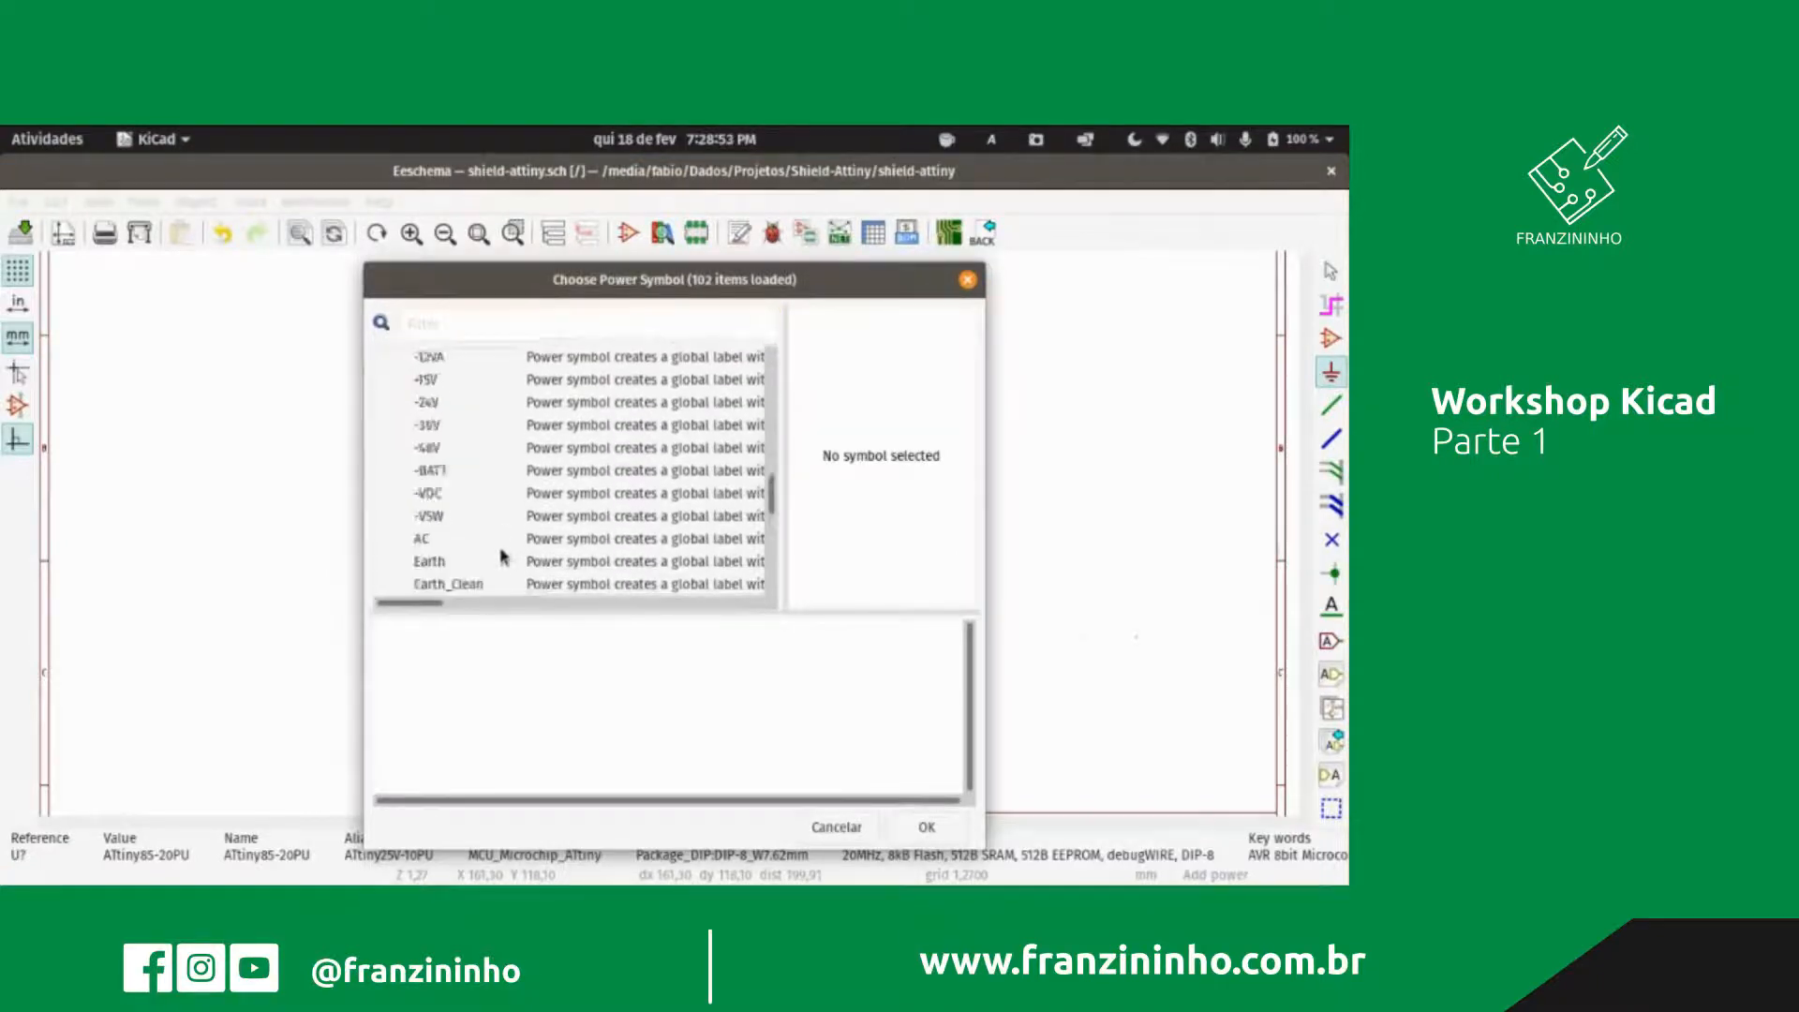
{"action": "scroll", "coordinate": [511, 566], "scroll_direction": "up", "scroll_amount": 15}
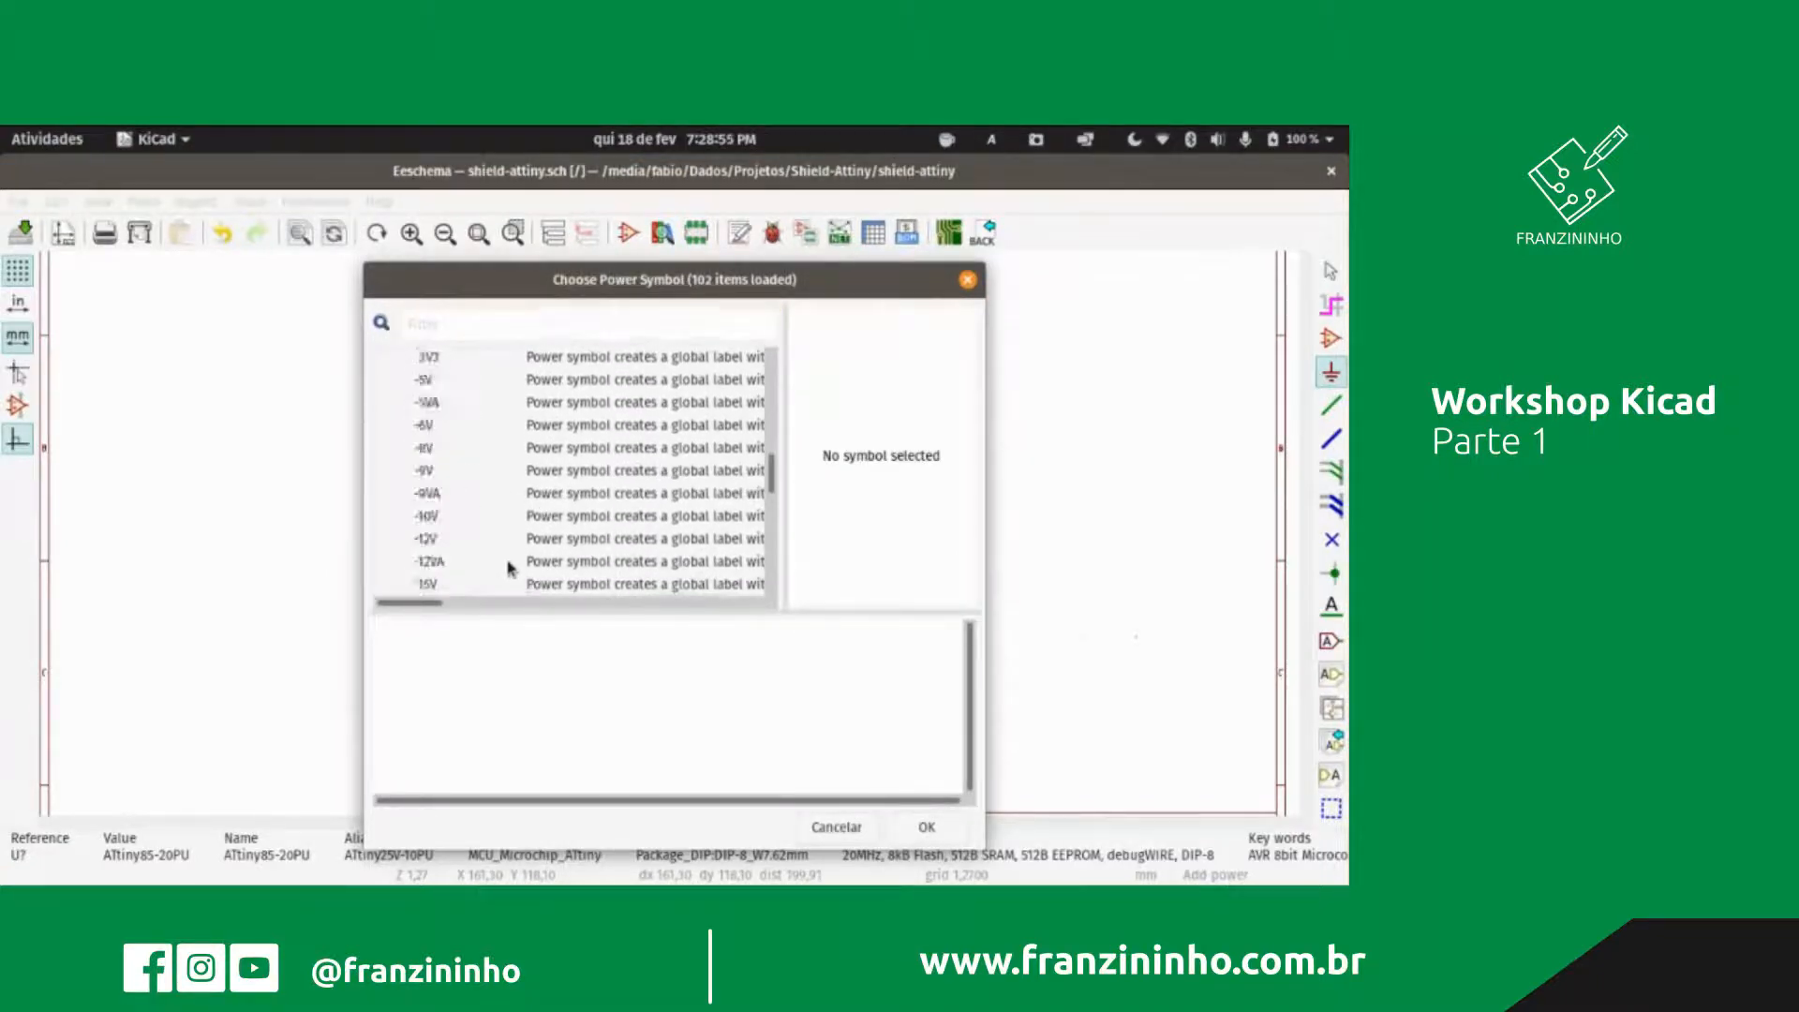
{"action": "left_click", "coordinate": [496, 319]}
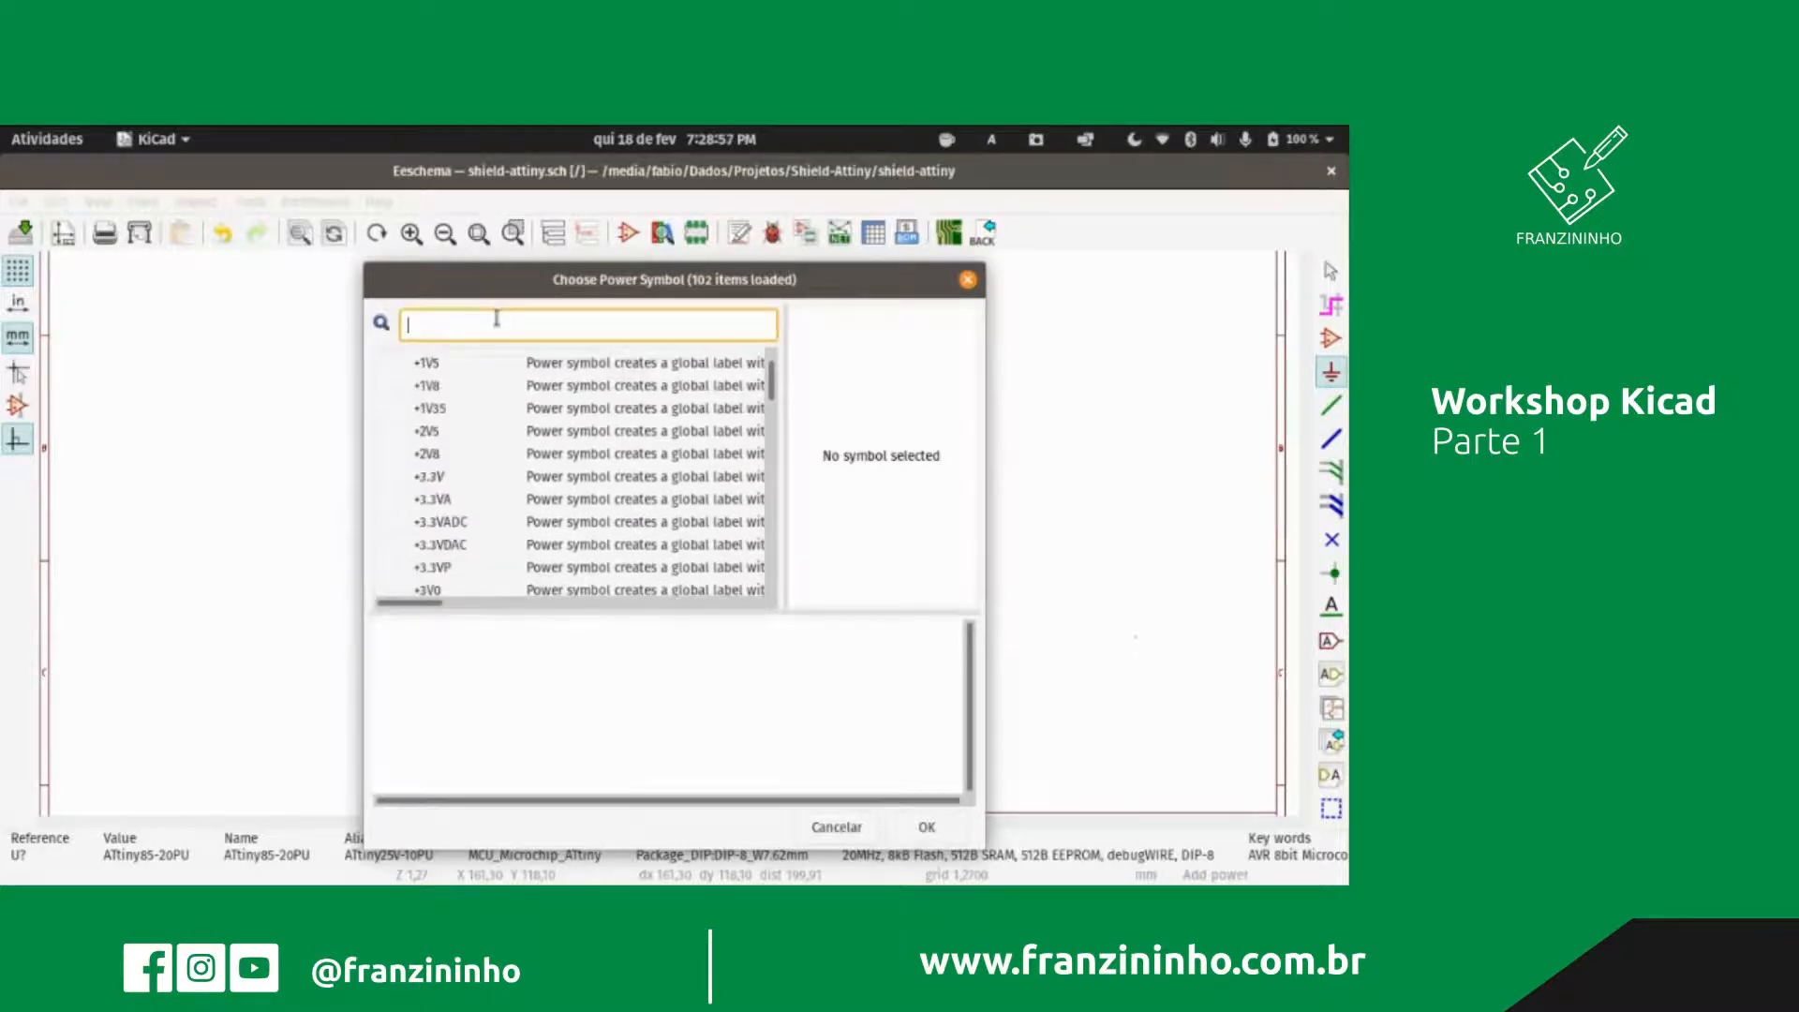
{"action": "type", "text": "GND"}
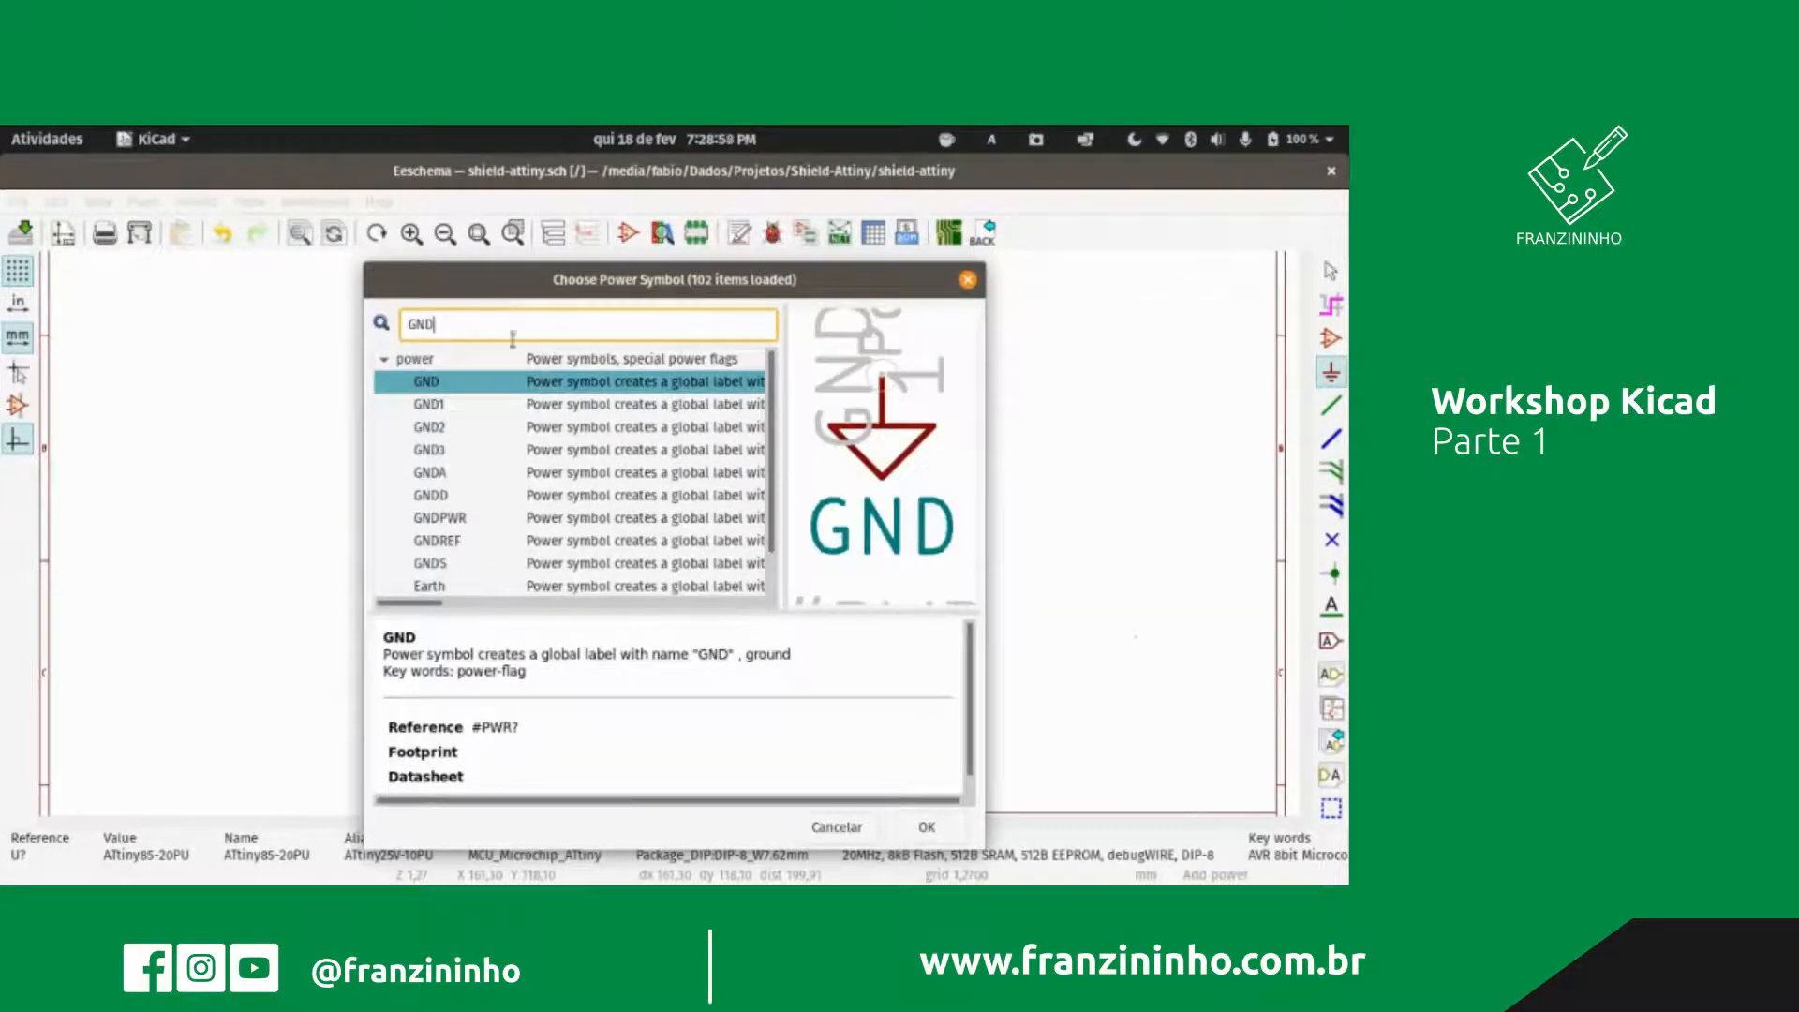
Step: Compare the previews and descriptions of the GND1, GND2, GND3, GNDA, GNDREF and GNDS ground symbols
{"action": "left_click", "coordinate": [454, 405]}
{"action": "left_click", "coordinate": [455, 428]}
{"action": "left_click", "coordinate": [455, 453]}
{"action": "left_click", "coordinate": [455, 472]}
{"action": "left_click", "coordinate": [456, 540]}
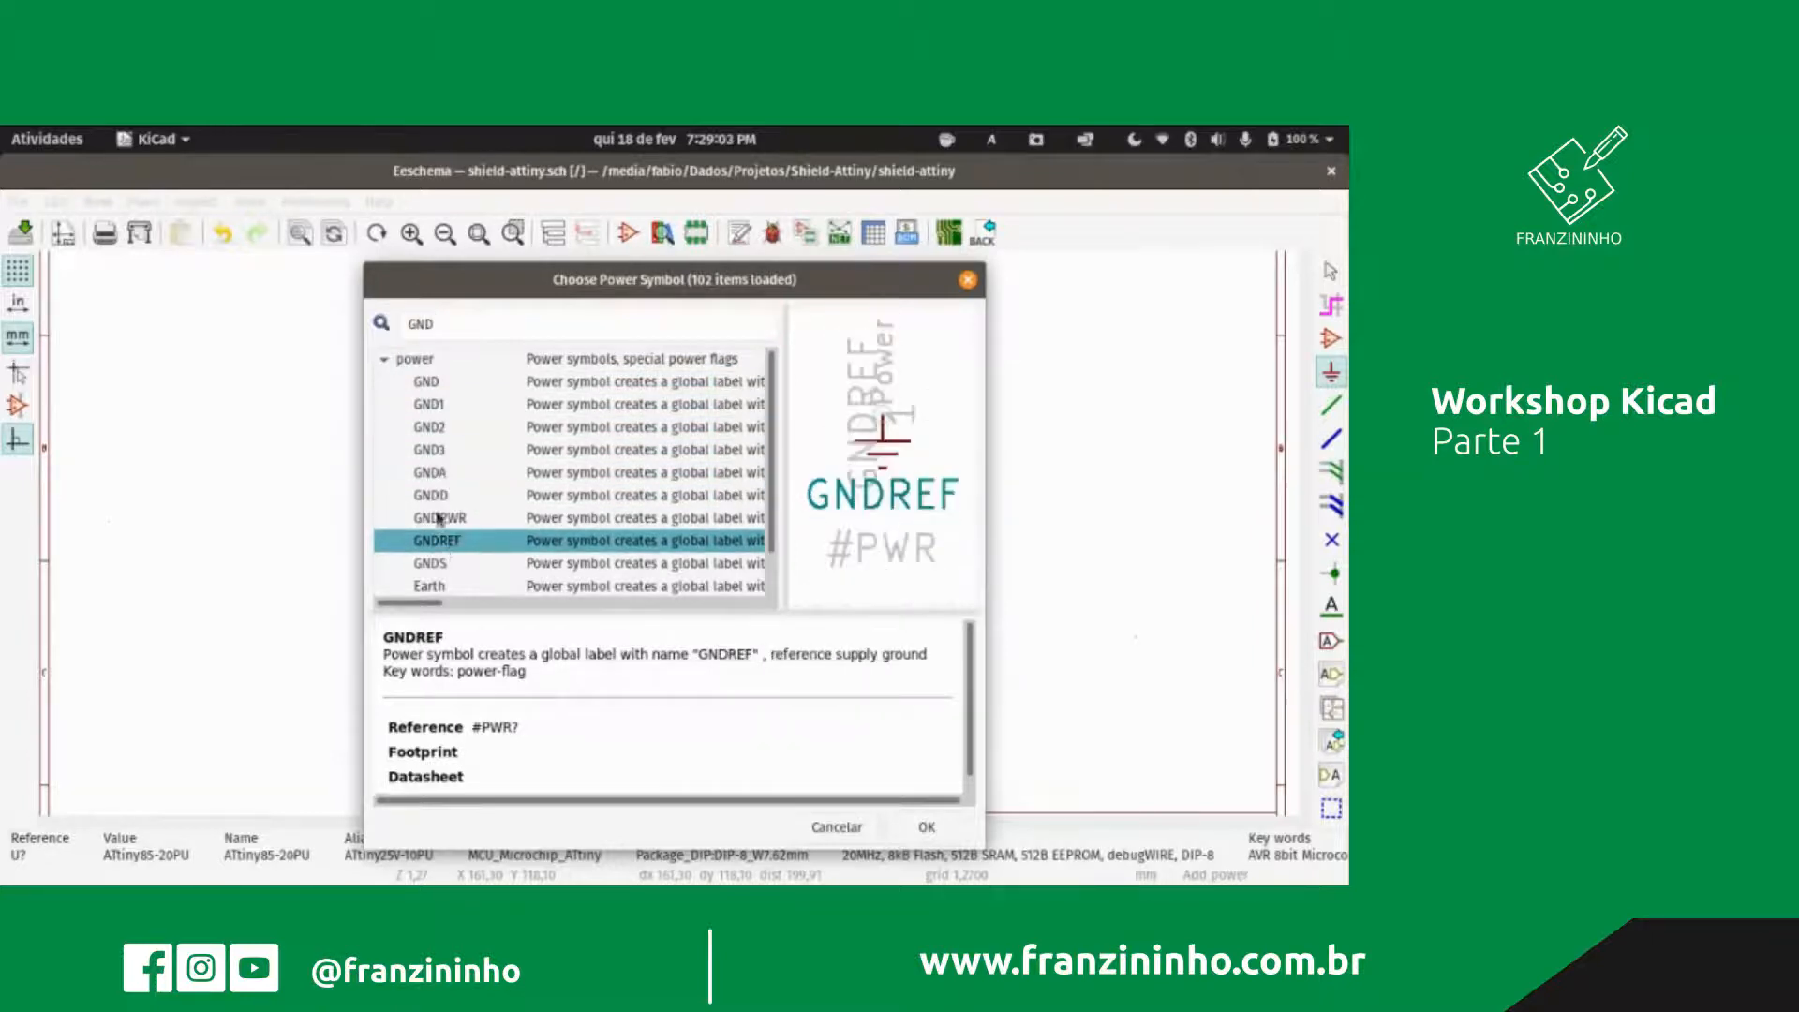
{"action": "left_click", "coordinate": [436, 565]}
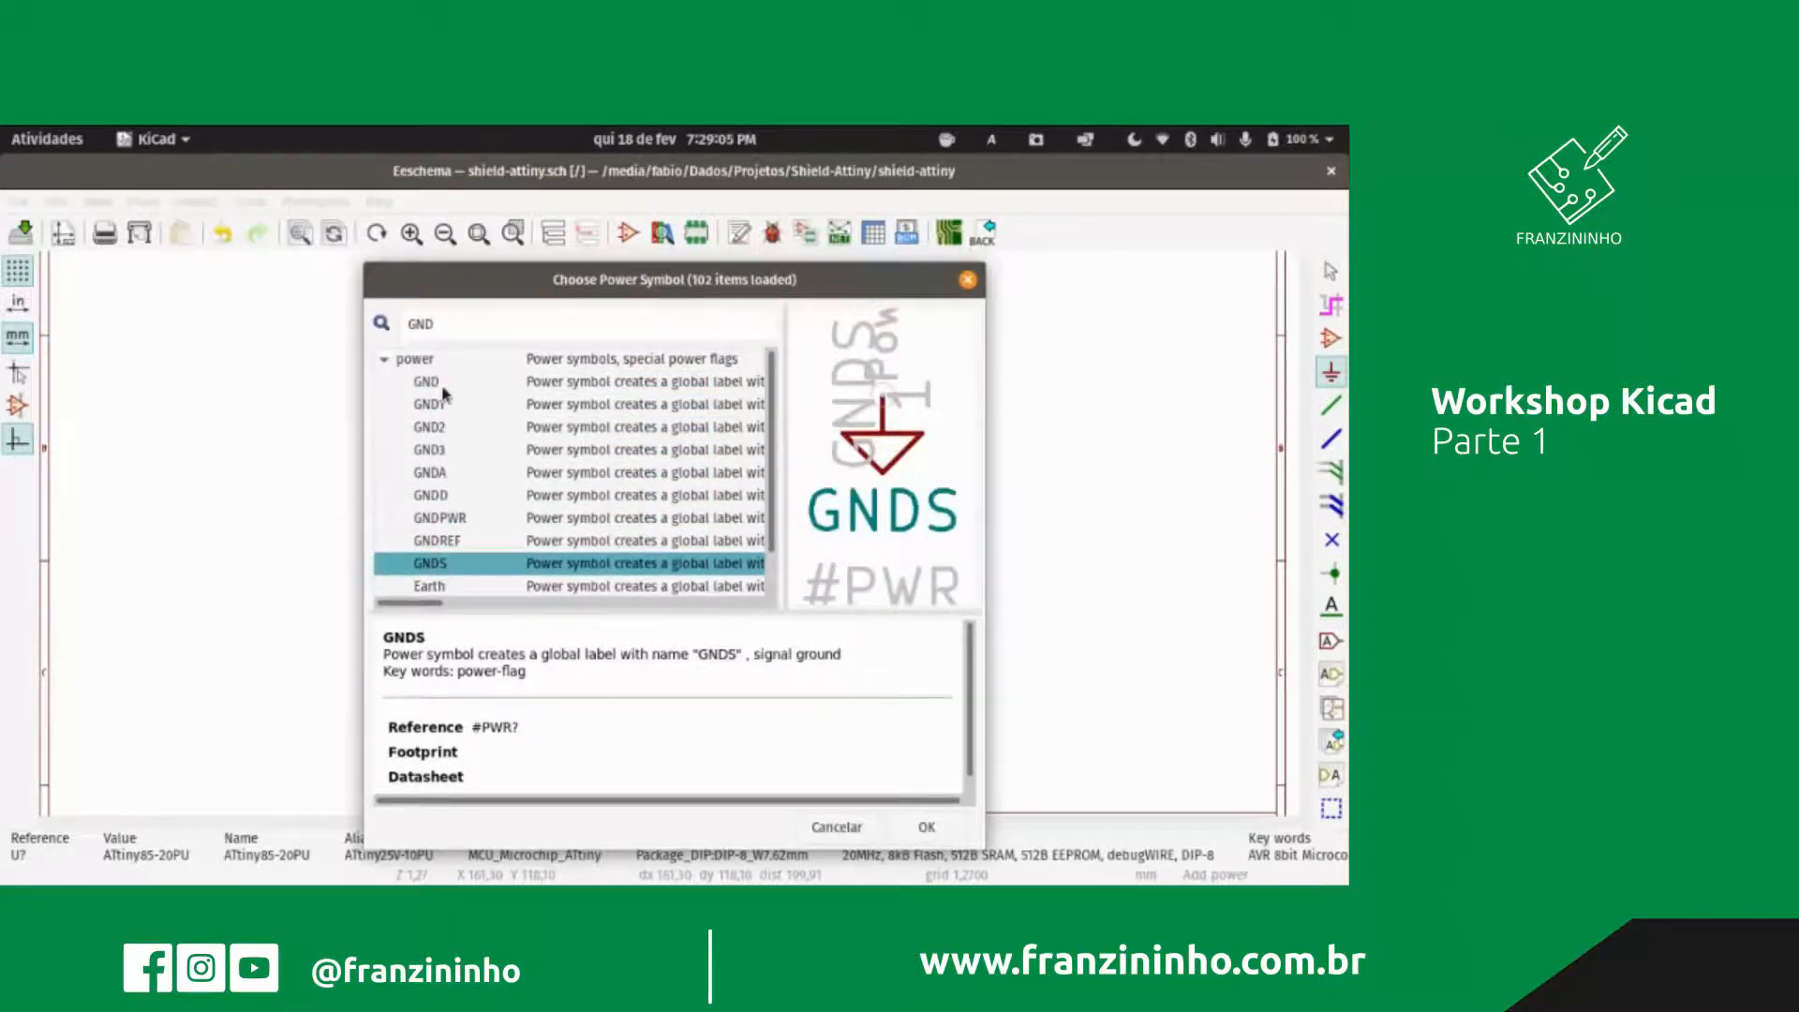
Step: Place the GND power symbol below the ATtiny85-20PU and wire it to GND pin 4
{"action": "left_click", "coordinate": [438, 383]}
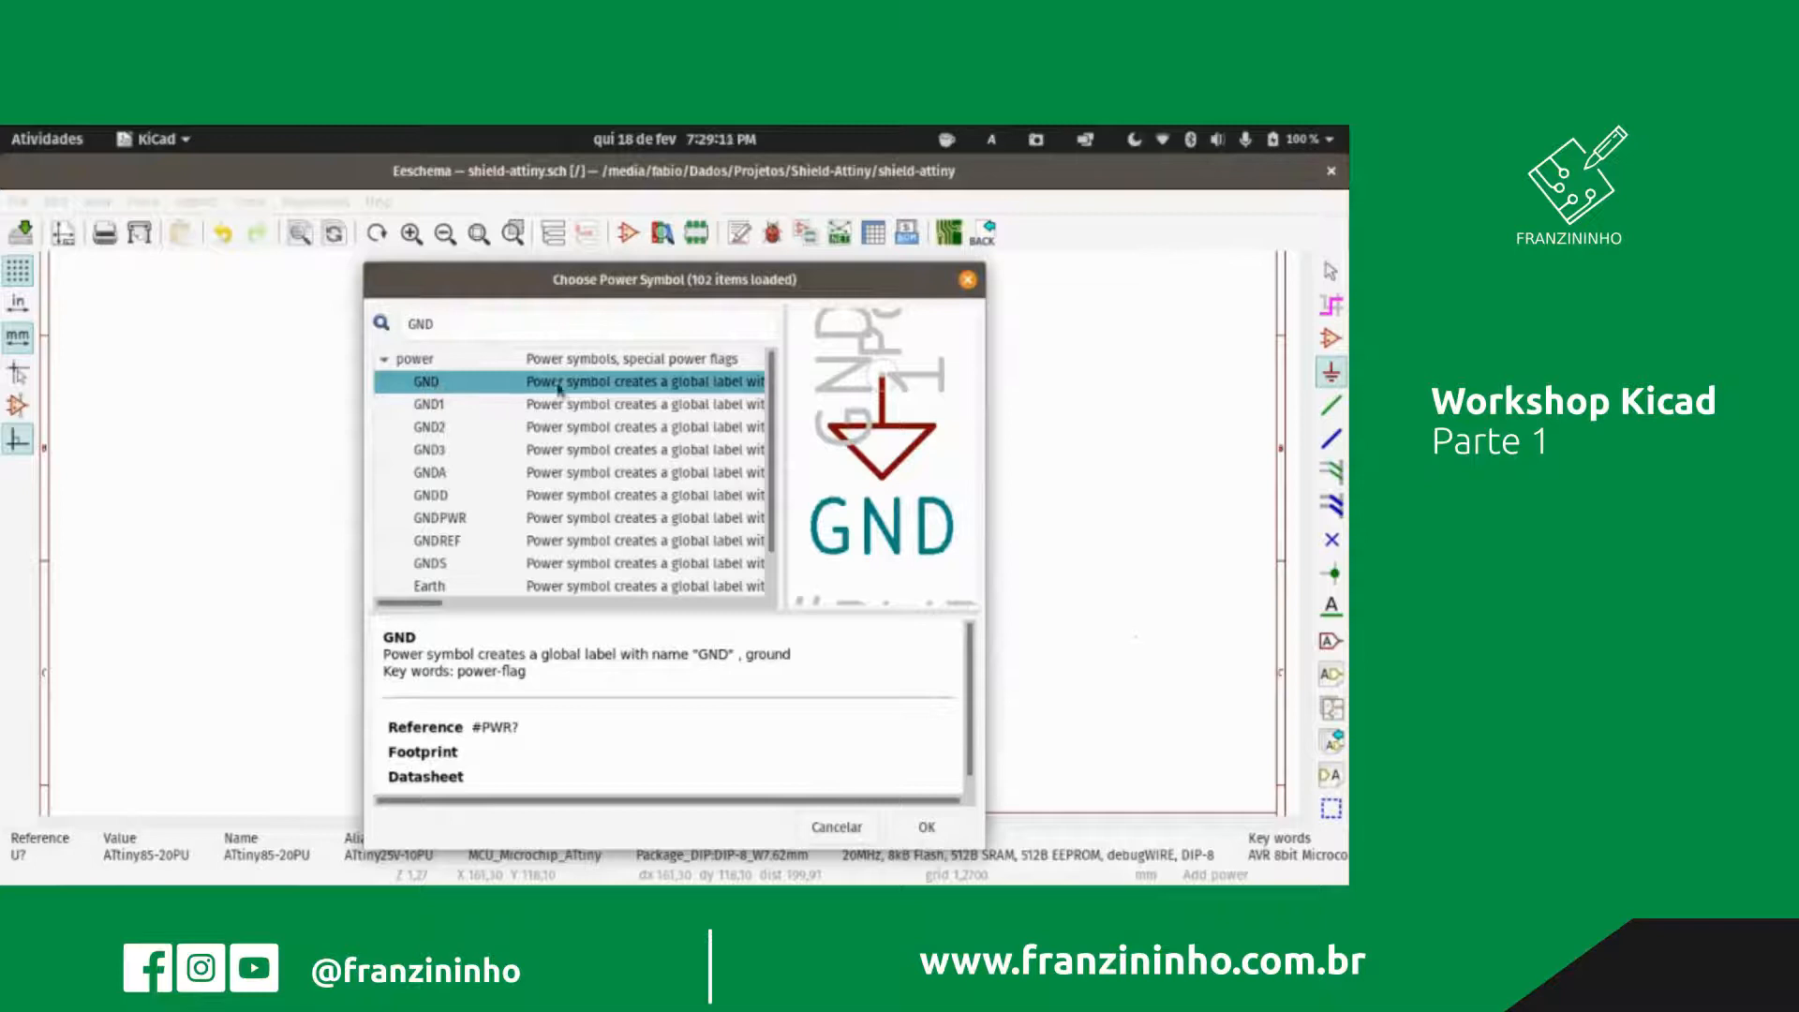
{"action": "double_click", "coordinate": [448, 384]}
{"action": "scroll", "coordinate": [682, 506], "scroll_direction": "up", "scroll_amount": 4}
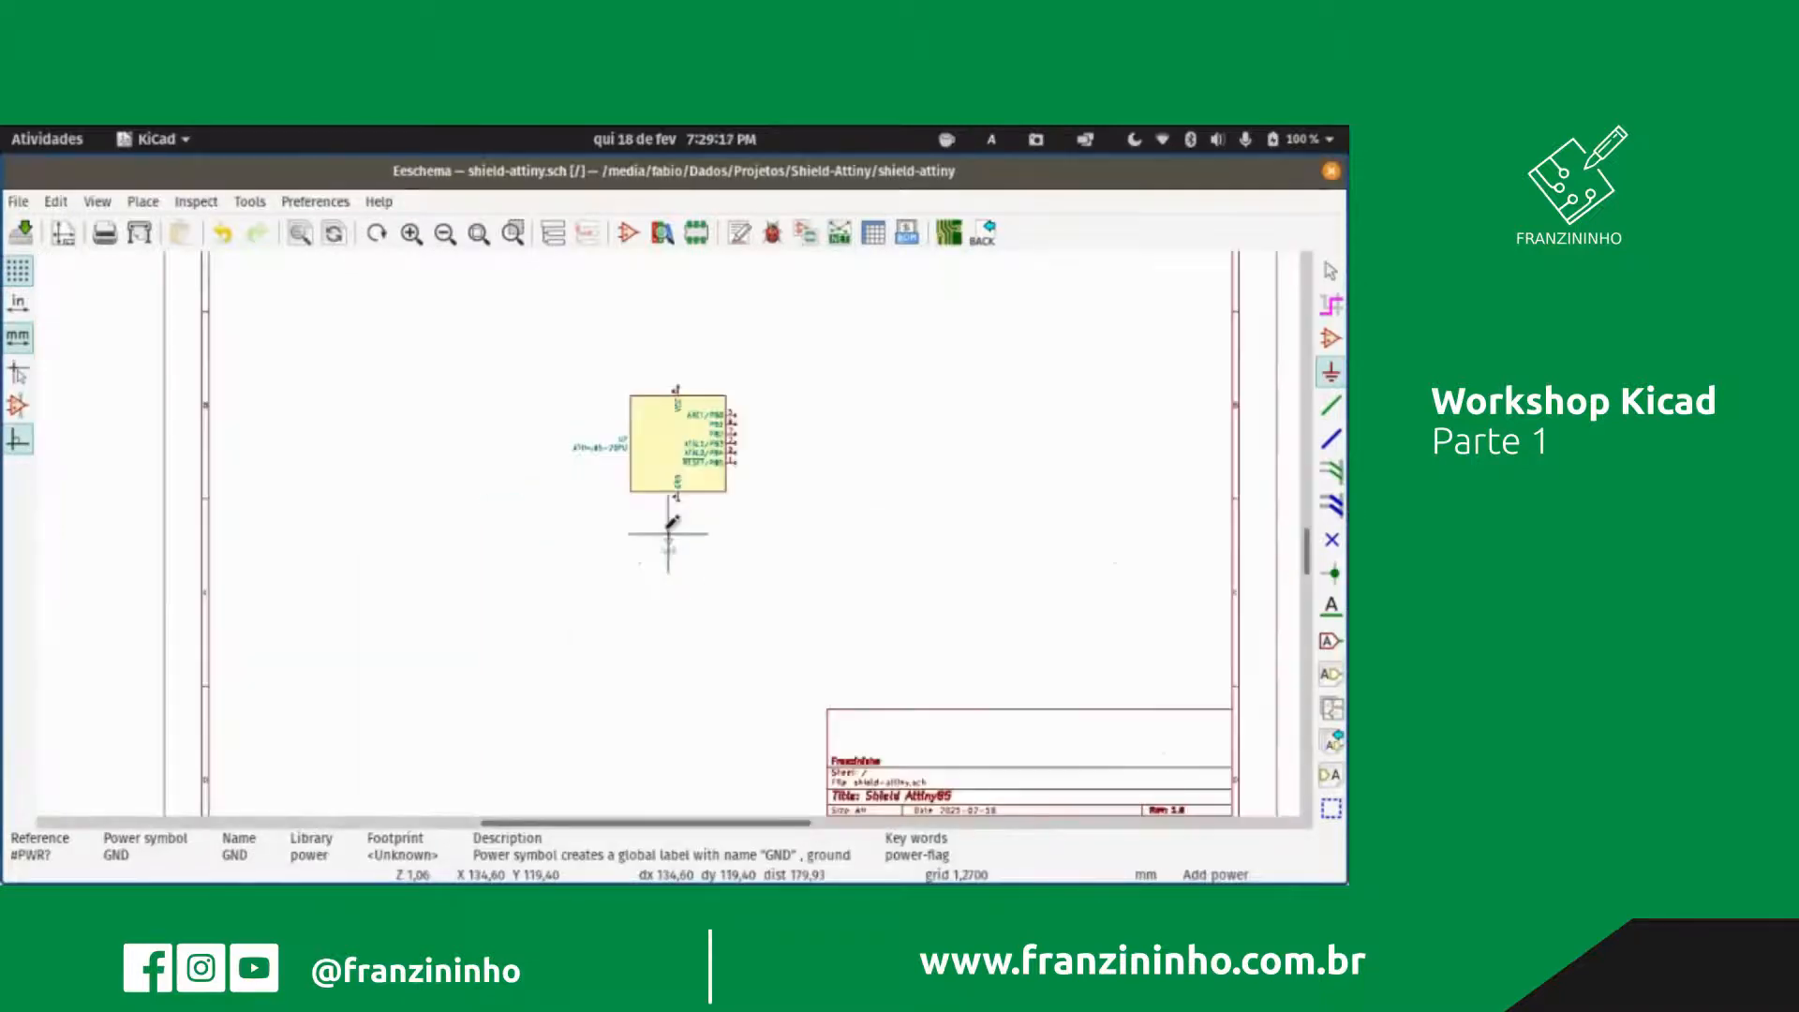
{"action": "scroll", "coordinate": [643, 511], "scroll_direction": "up", "scroll_amount": 2}
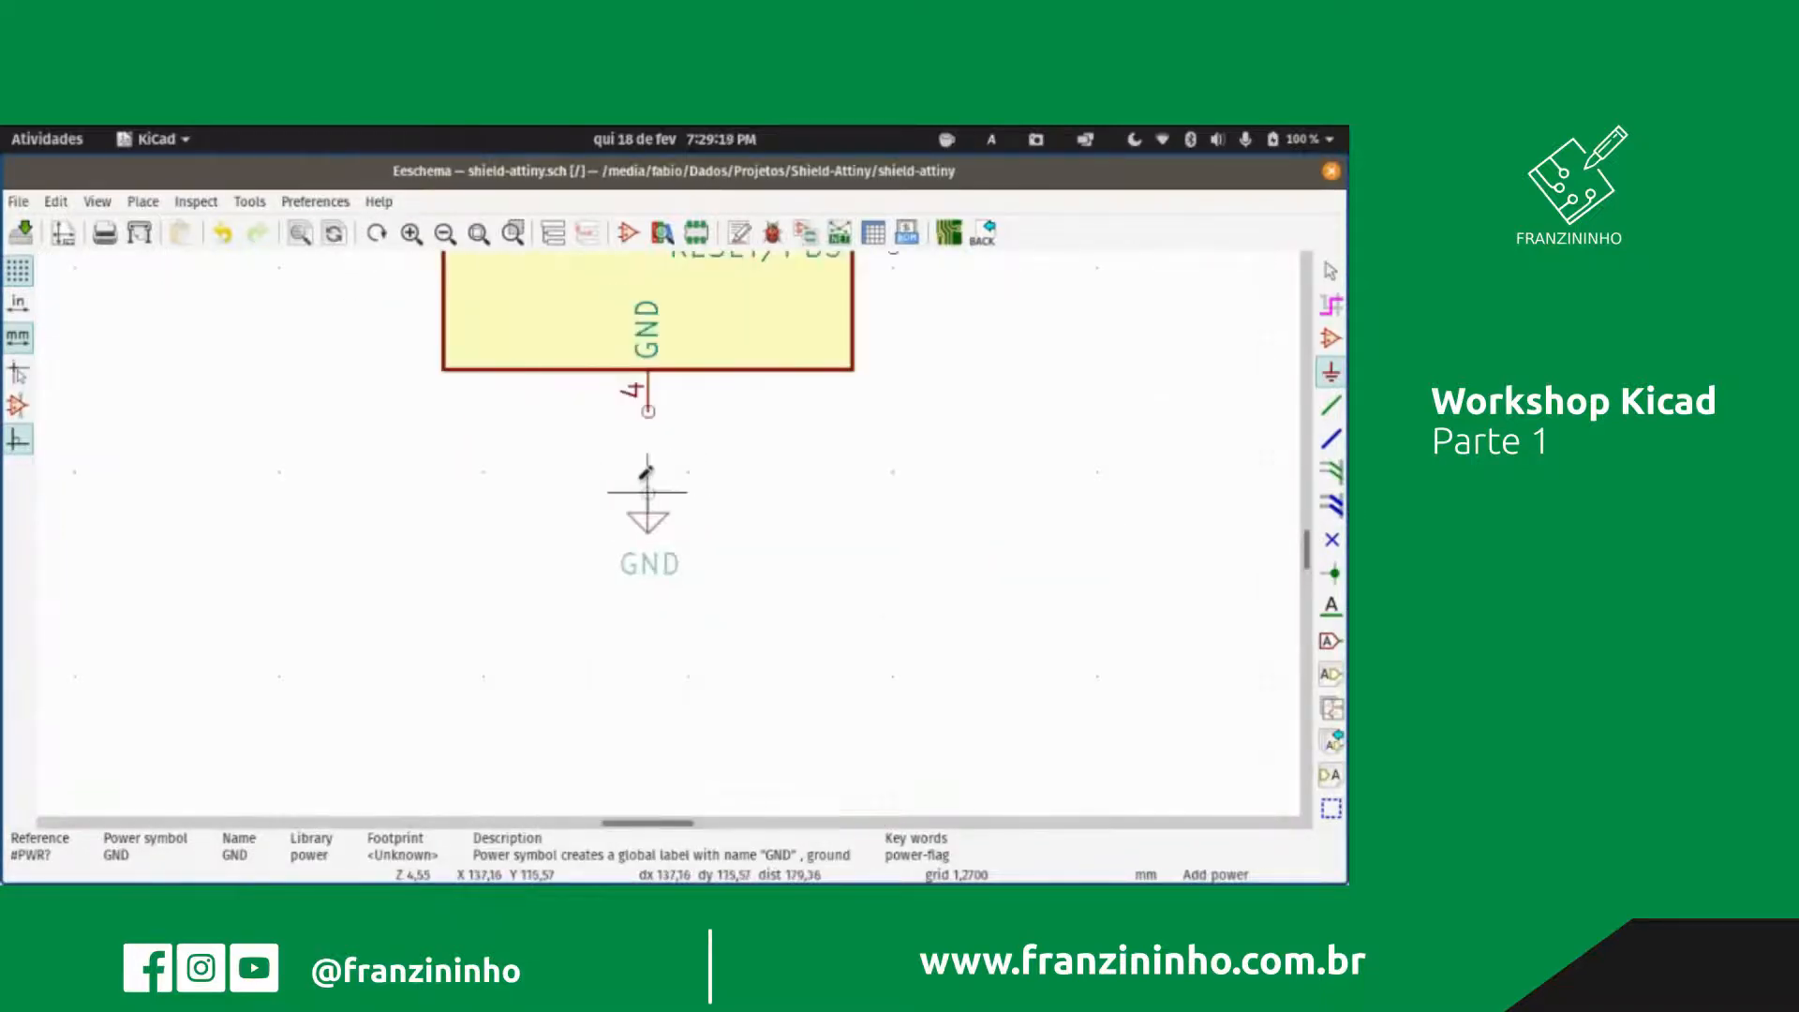
{"action": "left_click", "coordinate": [648, 492]}
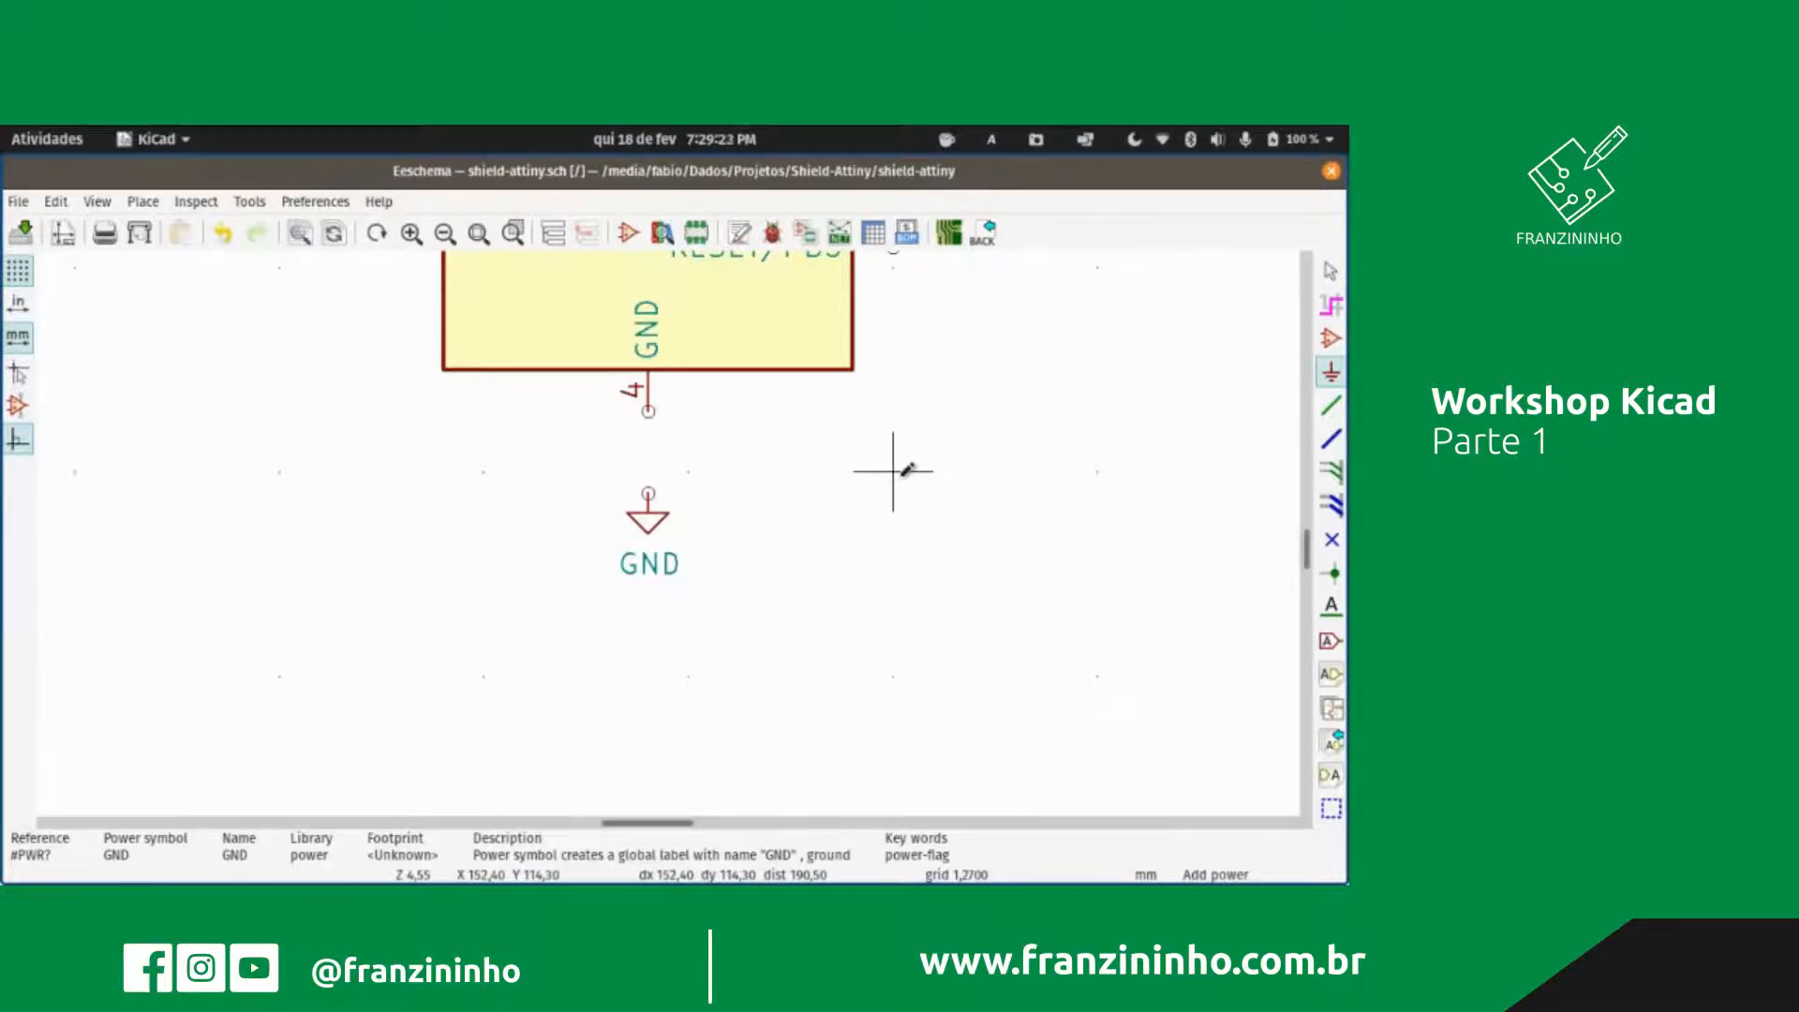
{"action": "key", "text": "Escape"}
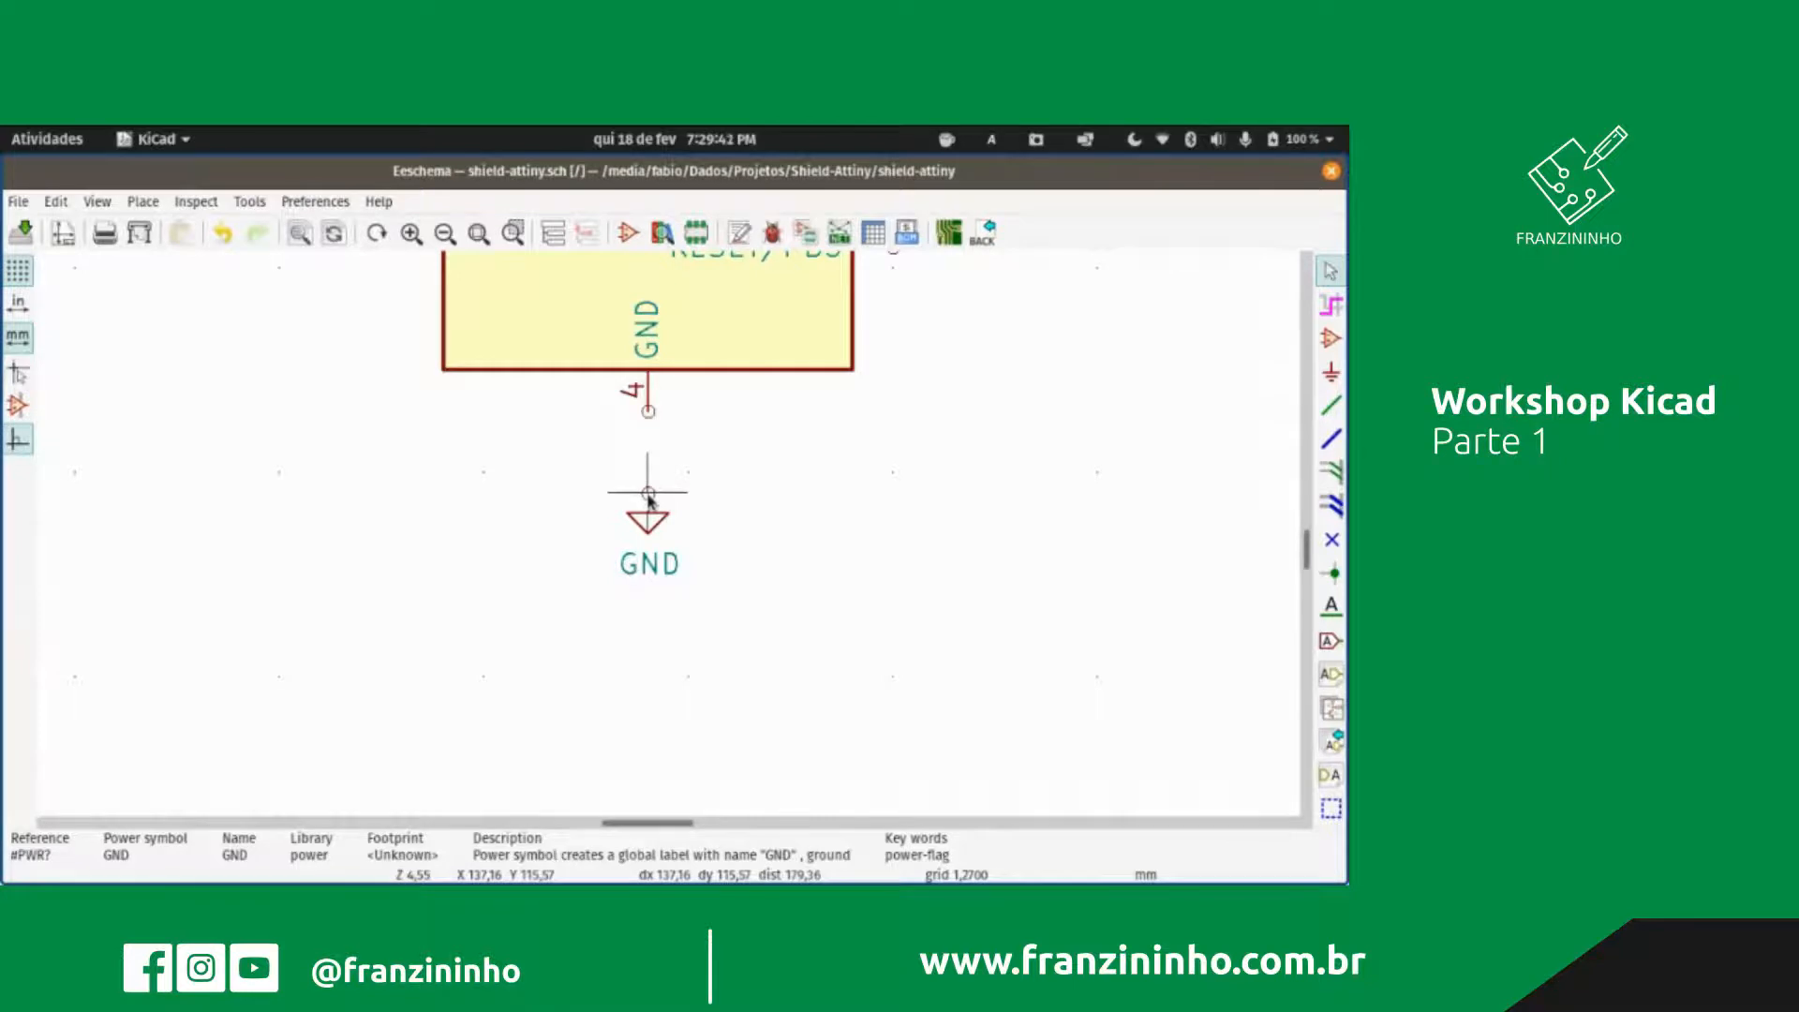
{"action": "key", "text": "w"}
{"action": "left_click", "coordinate": [647, 410]}
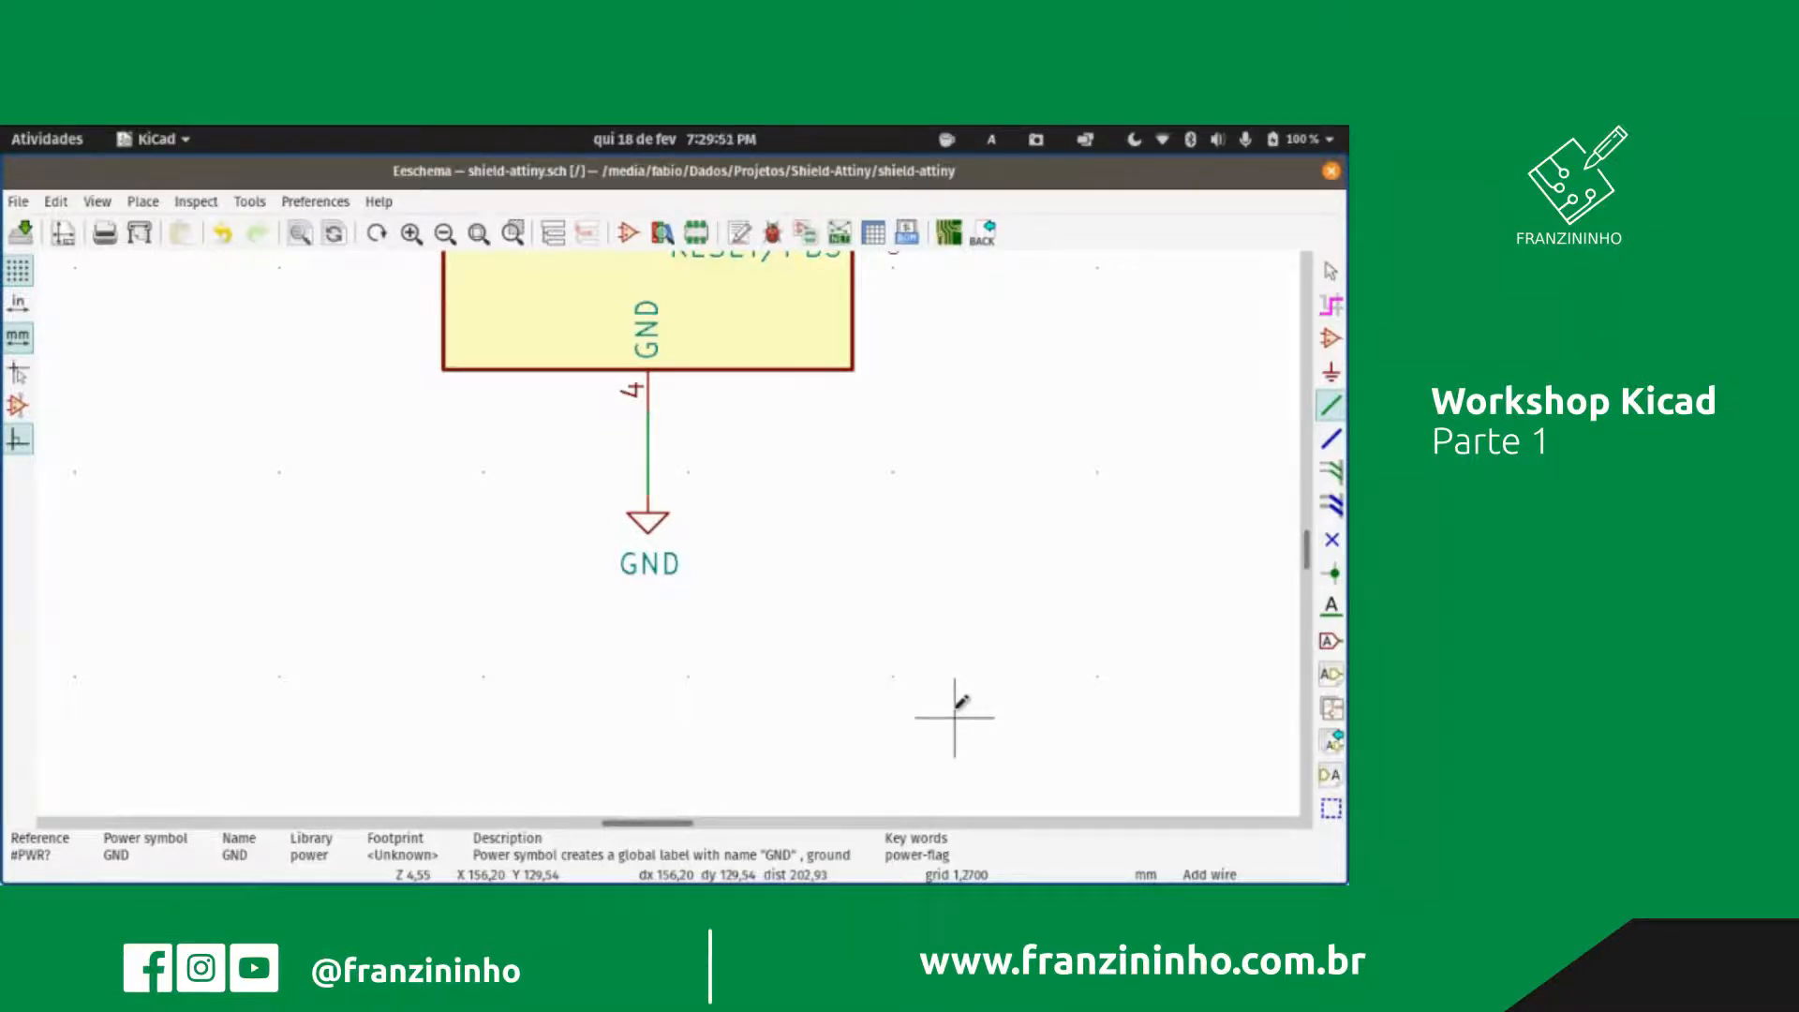
{"action": "scroll", "coordinate": [955, 712], "scroll_direction": "up", "scroll_amount": 3}
{"action": "scroll", "coordinate": [627, 322], "scroll_direction": "up", "scroll_amount": 3}
{"action": "scroll", "coordinate": [668, 534], "scroll_direction": "down", "scroll_amount": 6}
{"action": "scroll", "coordinate": [668, 415], "scroll_direction": "up", "scroll_amount": 3}
{"action": "scroll", "coordinate": [668, 534], "scroll_direction": "down", "scroll_amount": 5}
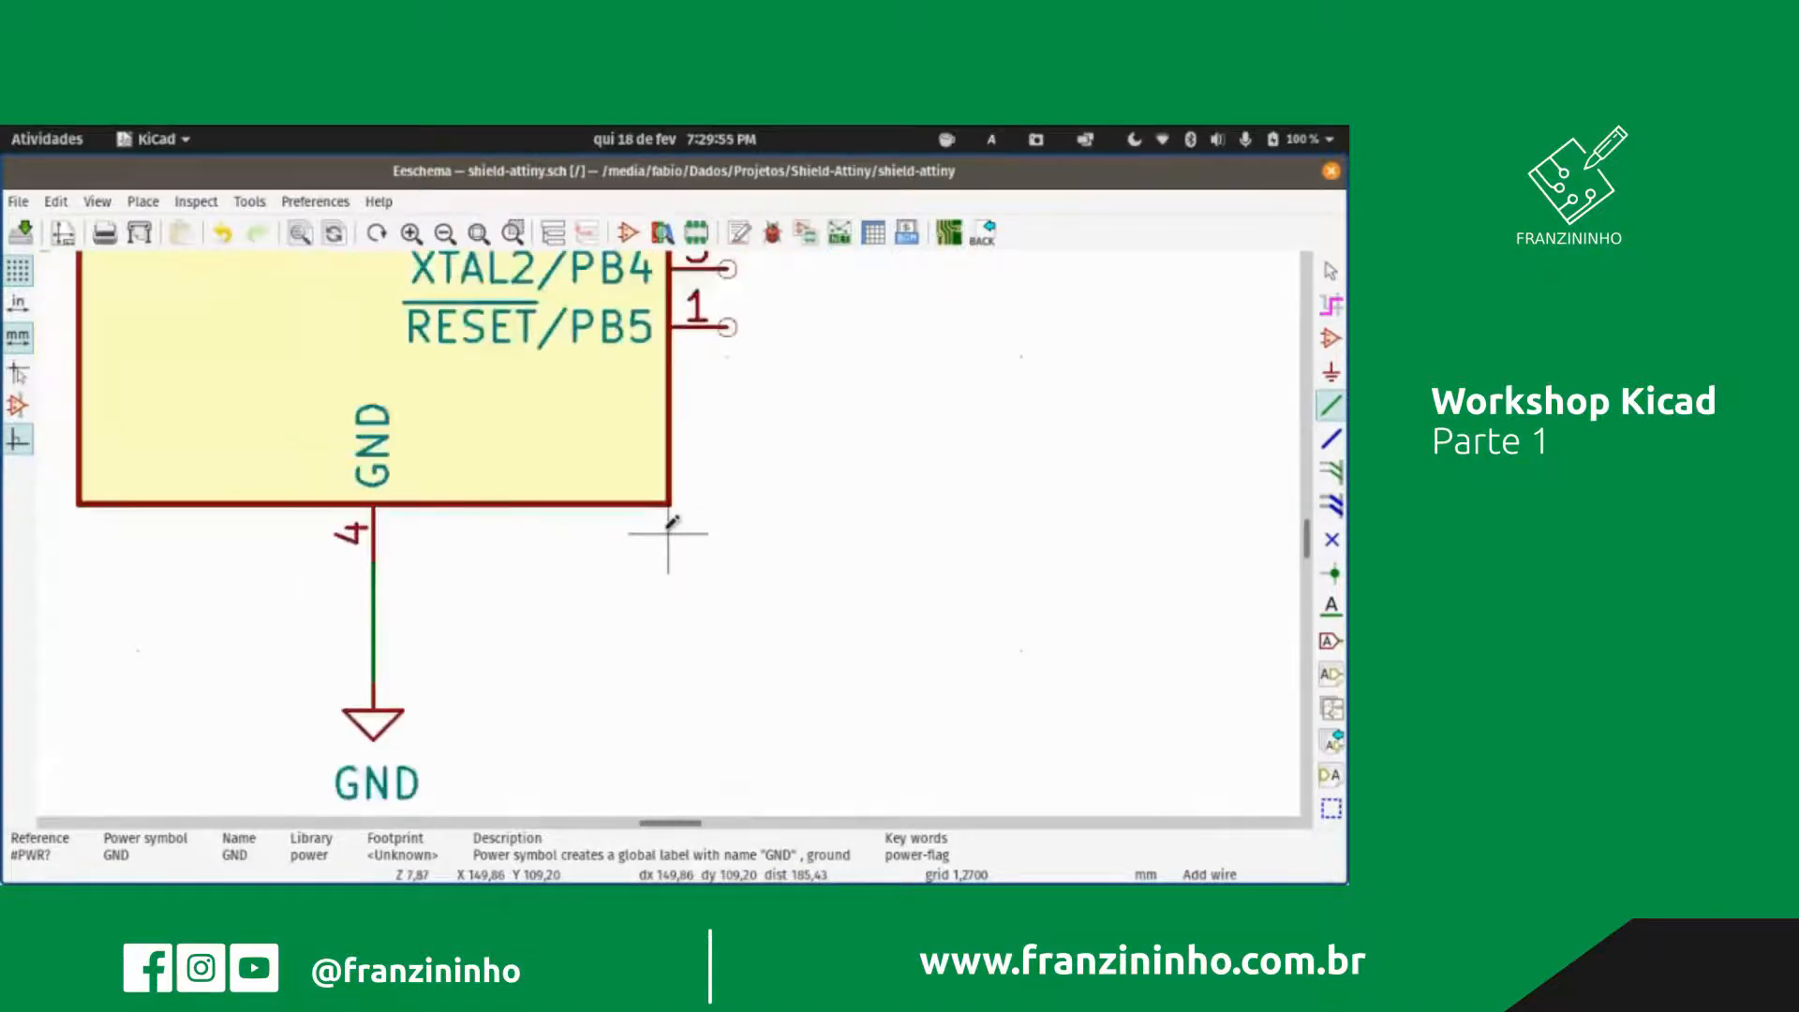
{"action": "scroll", "coordinate": [685, 533], "scroll_direction": "down", "scroll_amount": 3}
{"action": "scroll", "coordinate": [685, 533], "scroll_direction": "up", "scroll_amount": 3}
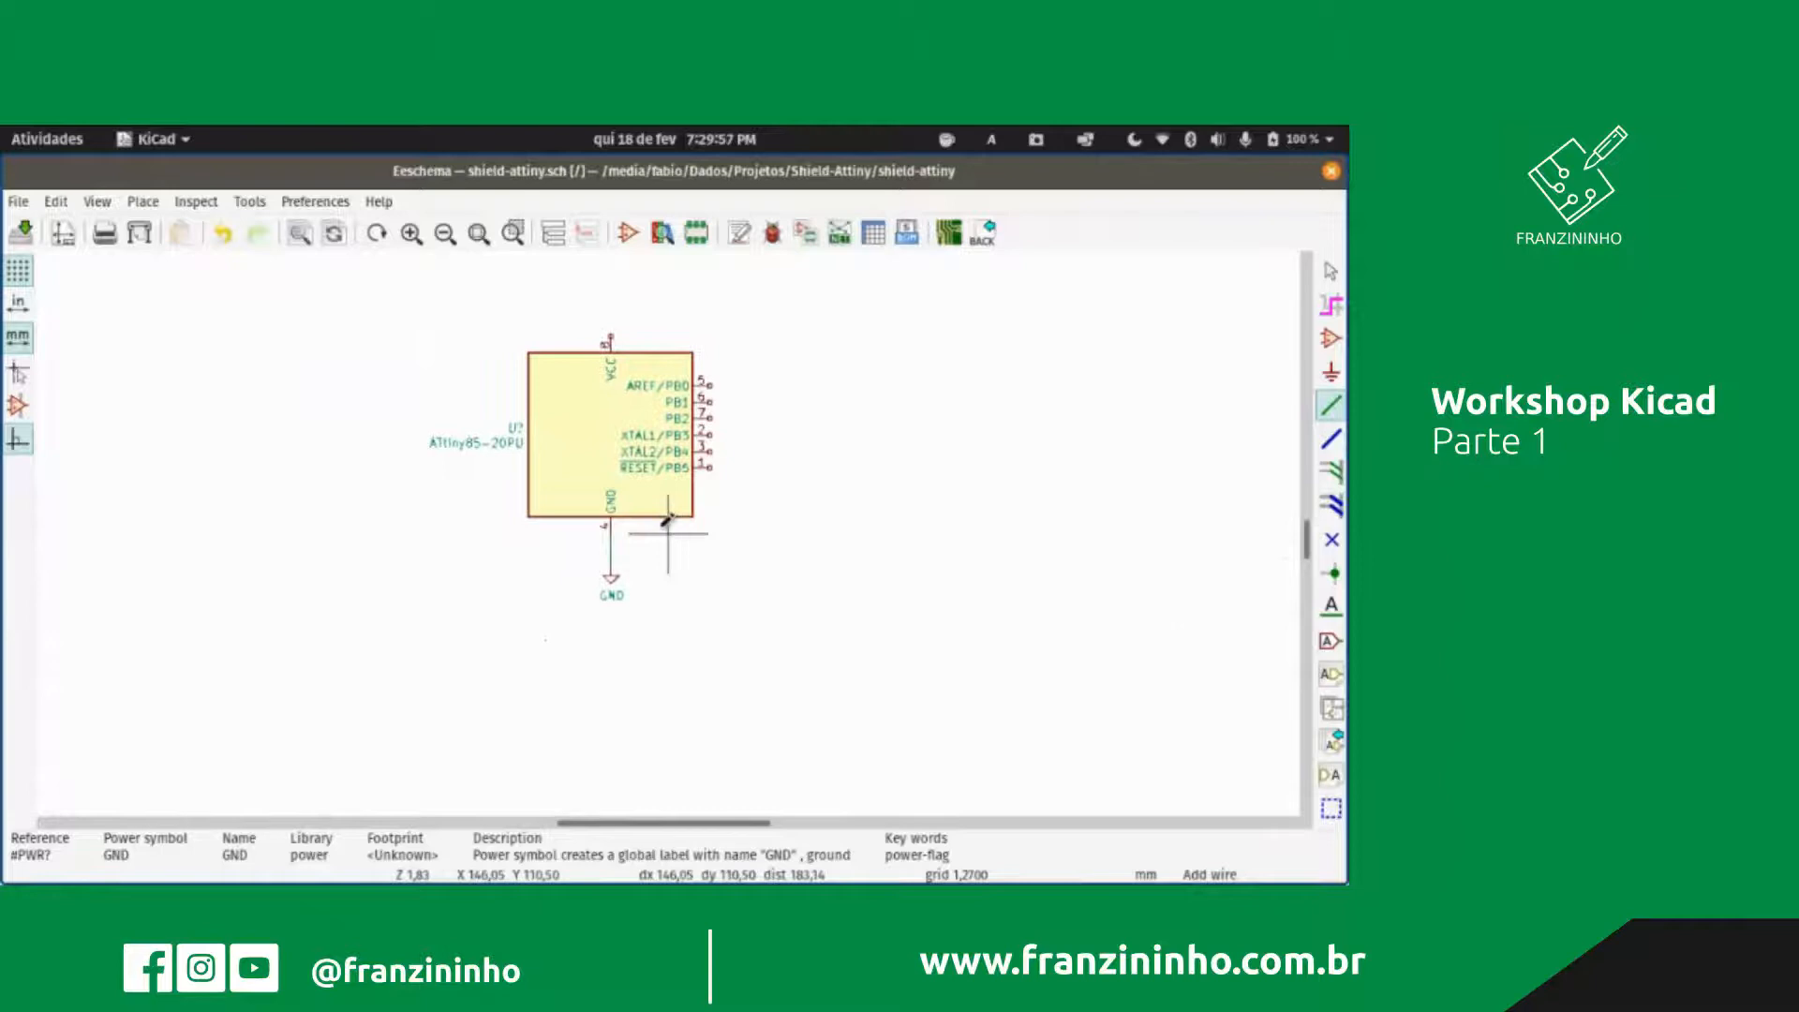
{"action": "scroll", "coordinate": [499, 387], "scroll_direction": "up", "scroll_amount": 1}
{"action": "scroll", "coordinate": [914, 681], "scroll_direction": "down", "scroll_amount": 1}
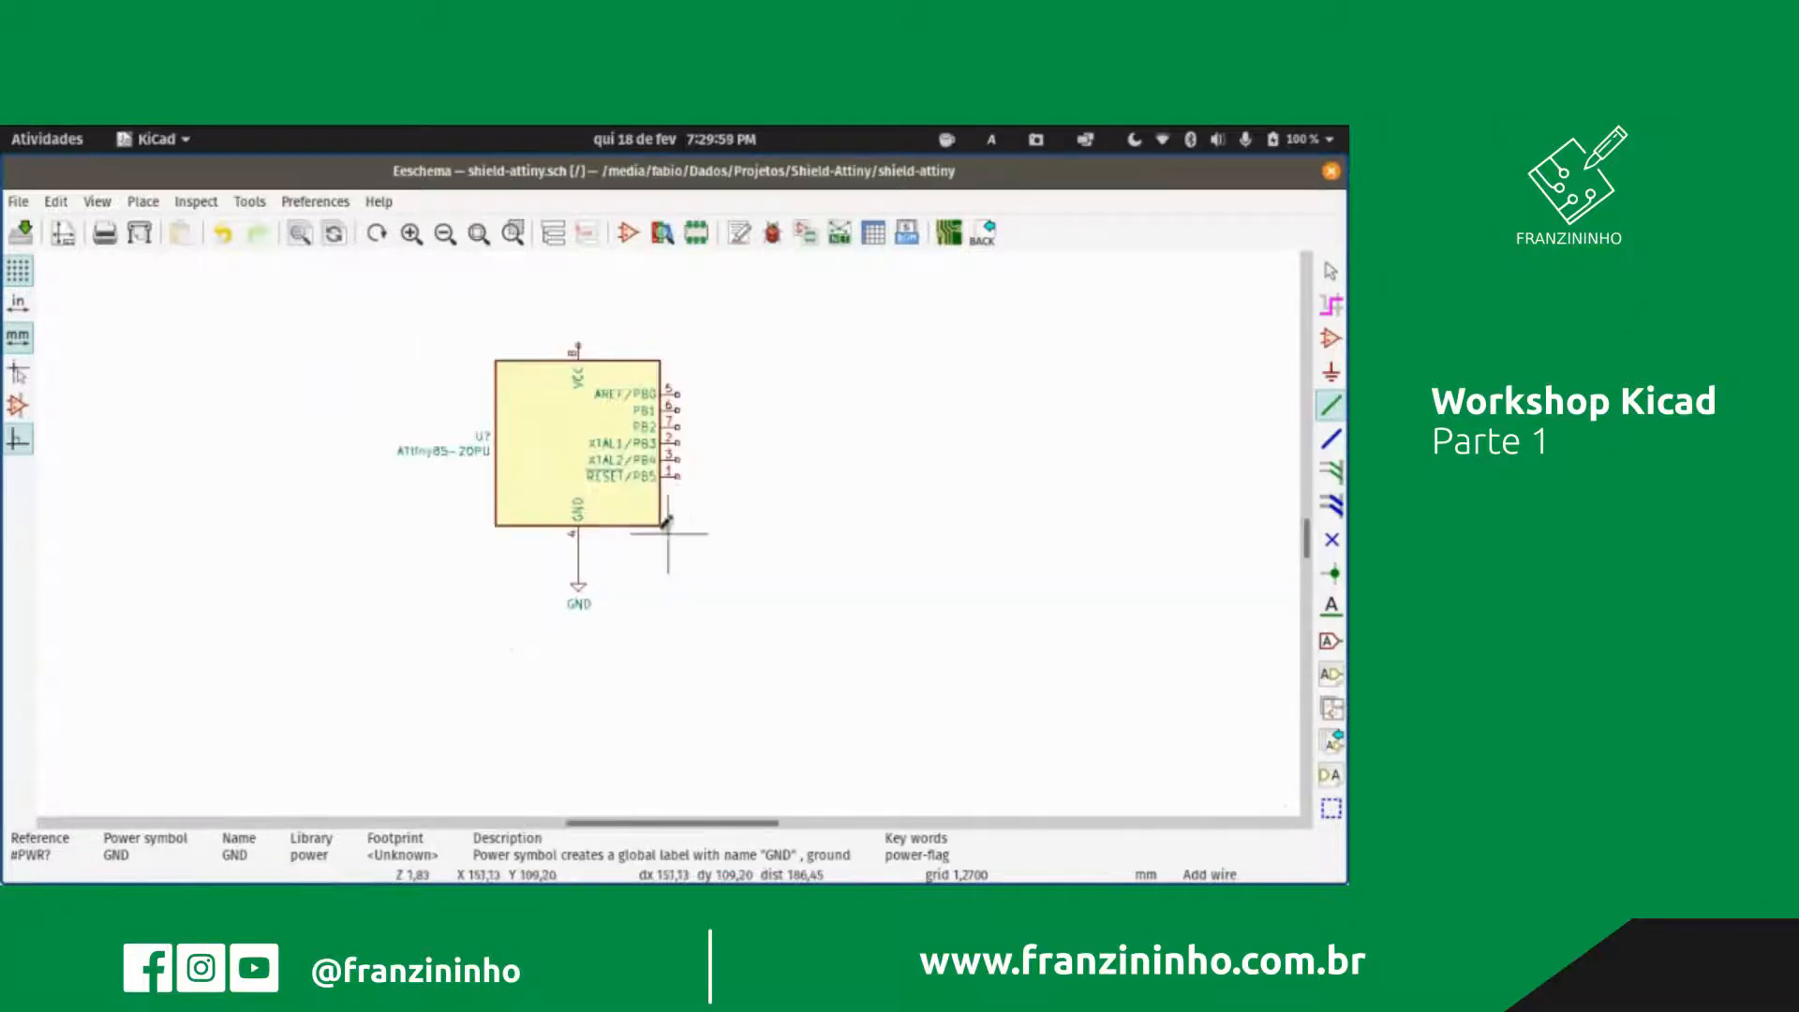
{"action": "scroll", "coordinate": [627, 440], "scroll_direction": "up", "scroll_amount": 1}
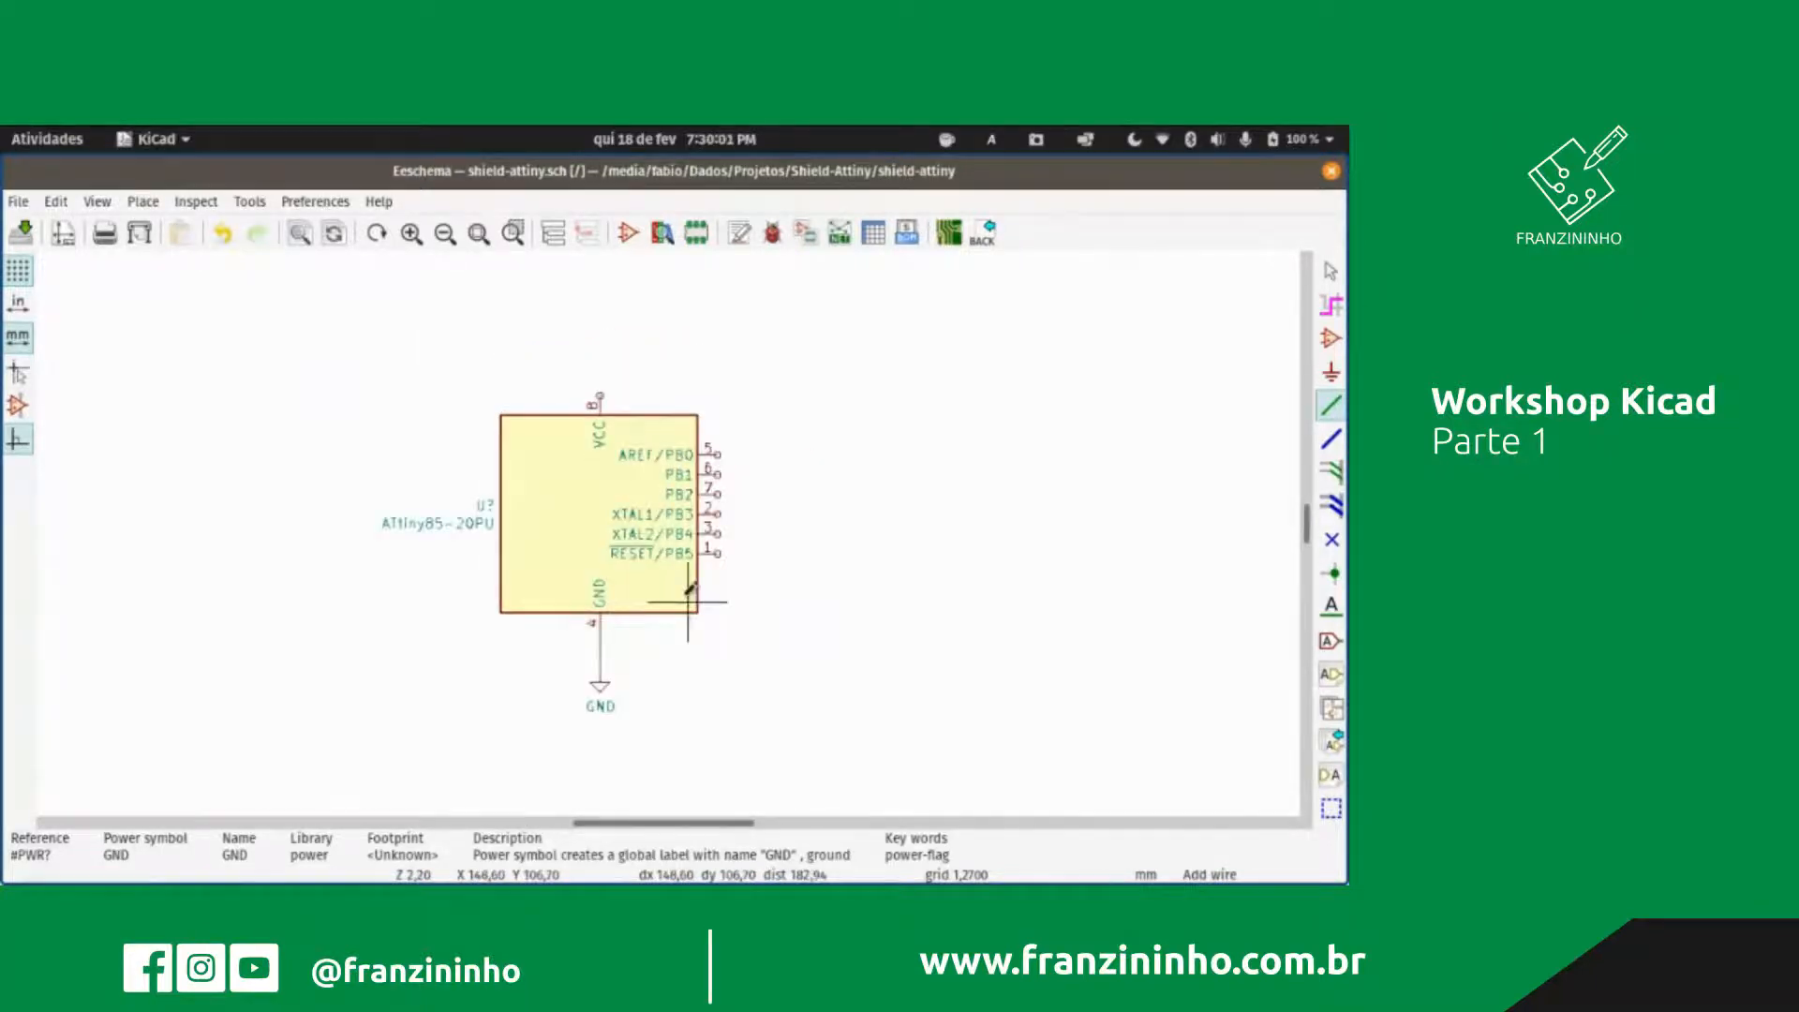
Step: Start adding a component and search the symbol libraries for Arduino
{"action": "left_click", "coordinate": [1331, 338]}
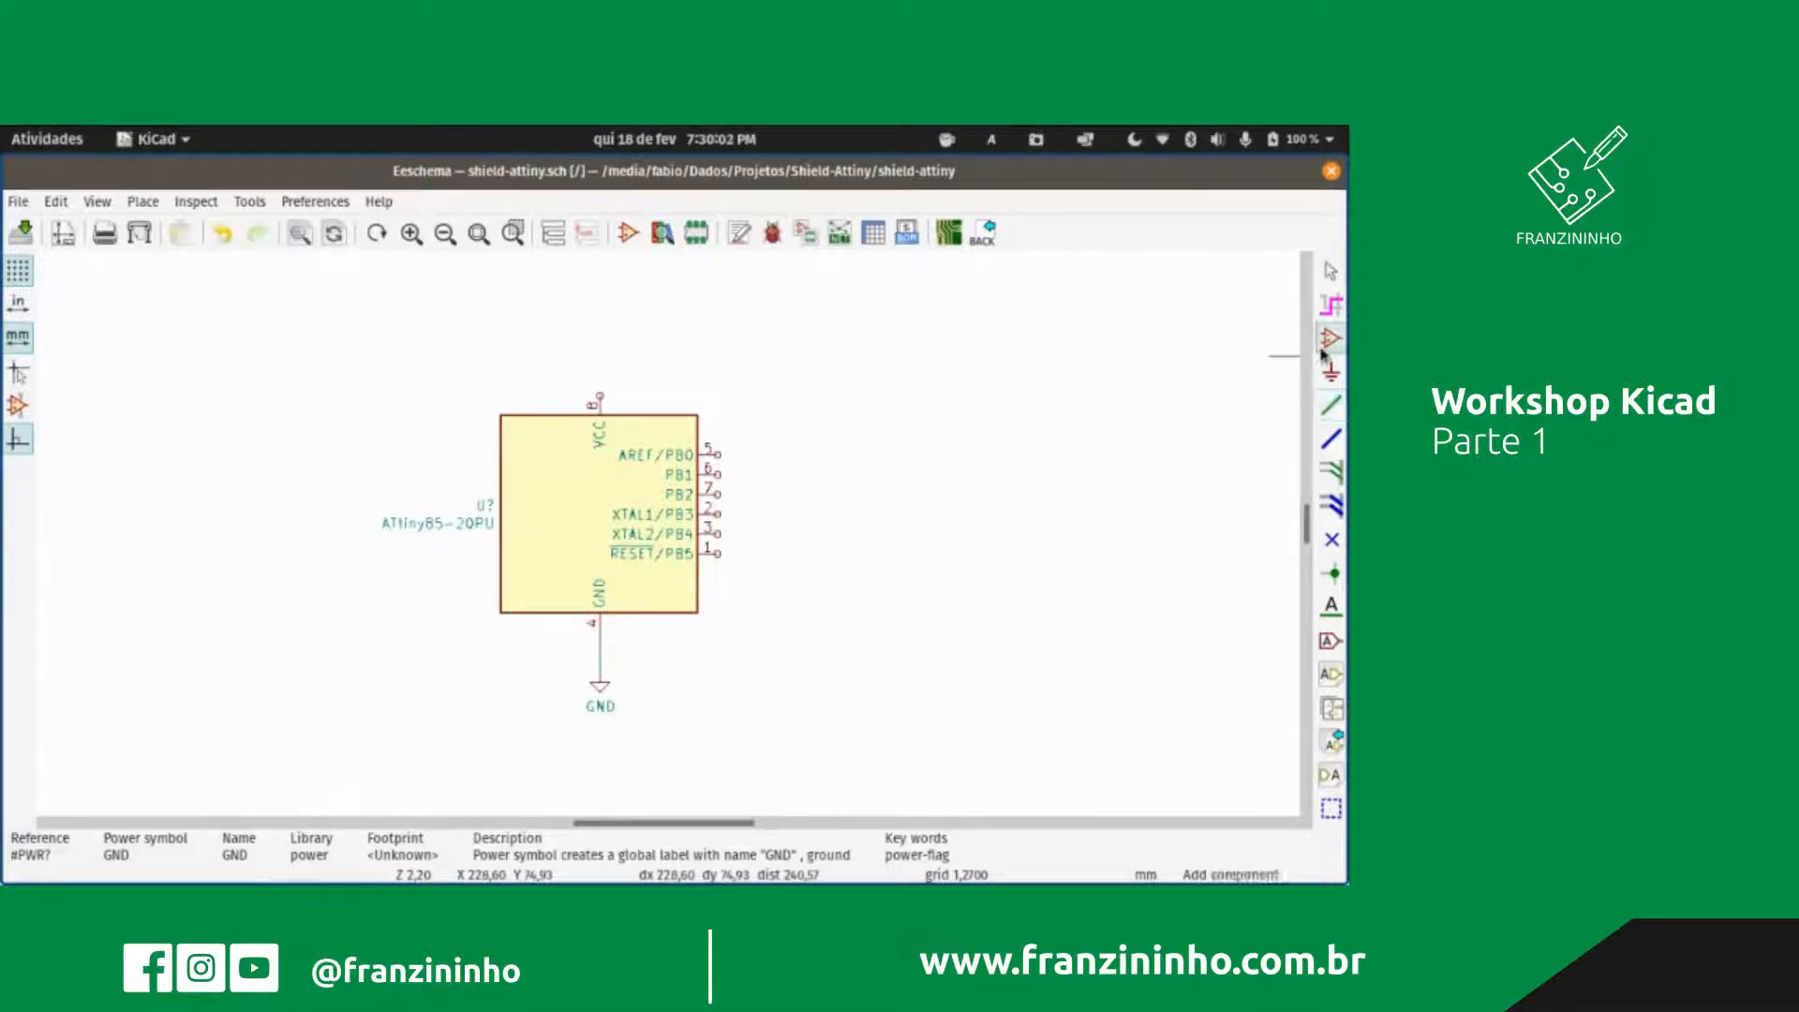
{"action": "left_click", "coordinate": [829, 424]}
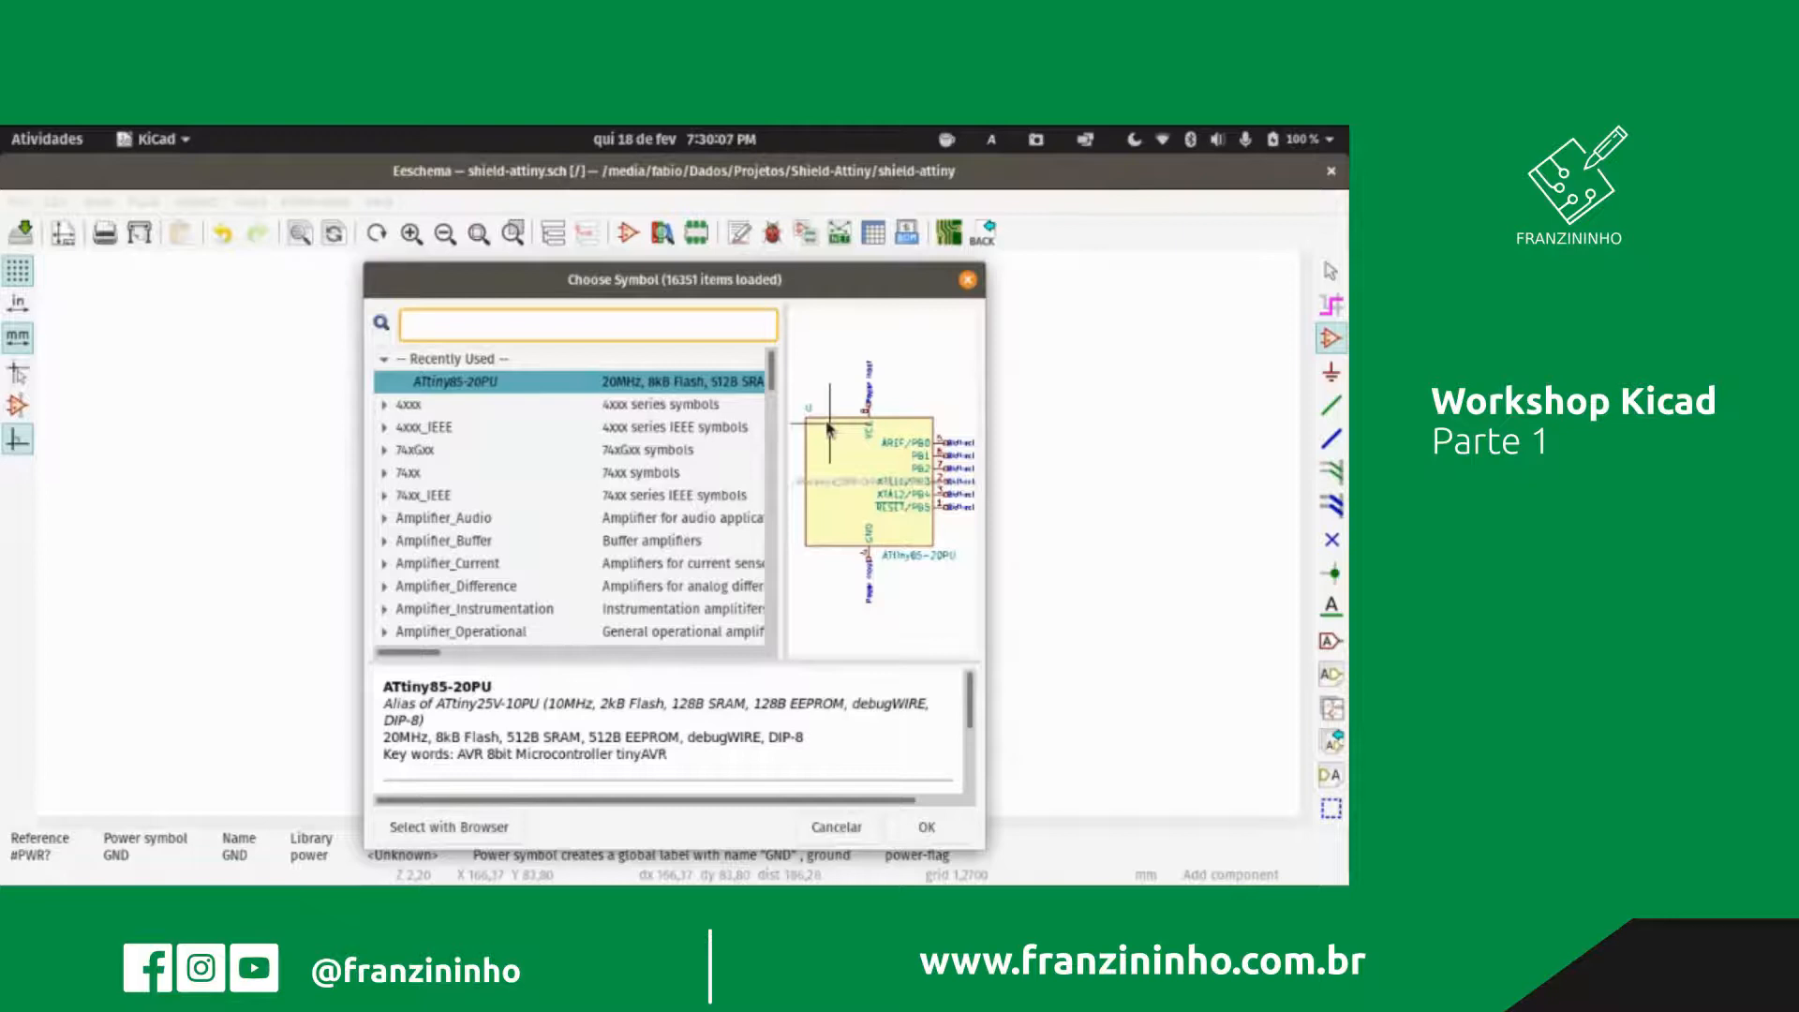
{"action": "type", "text": "Arduino"}
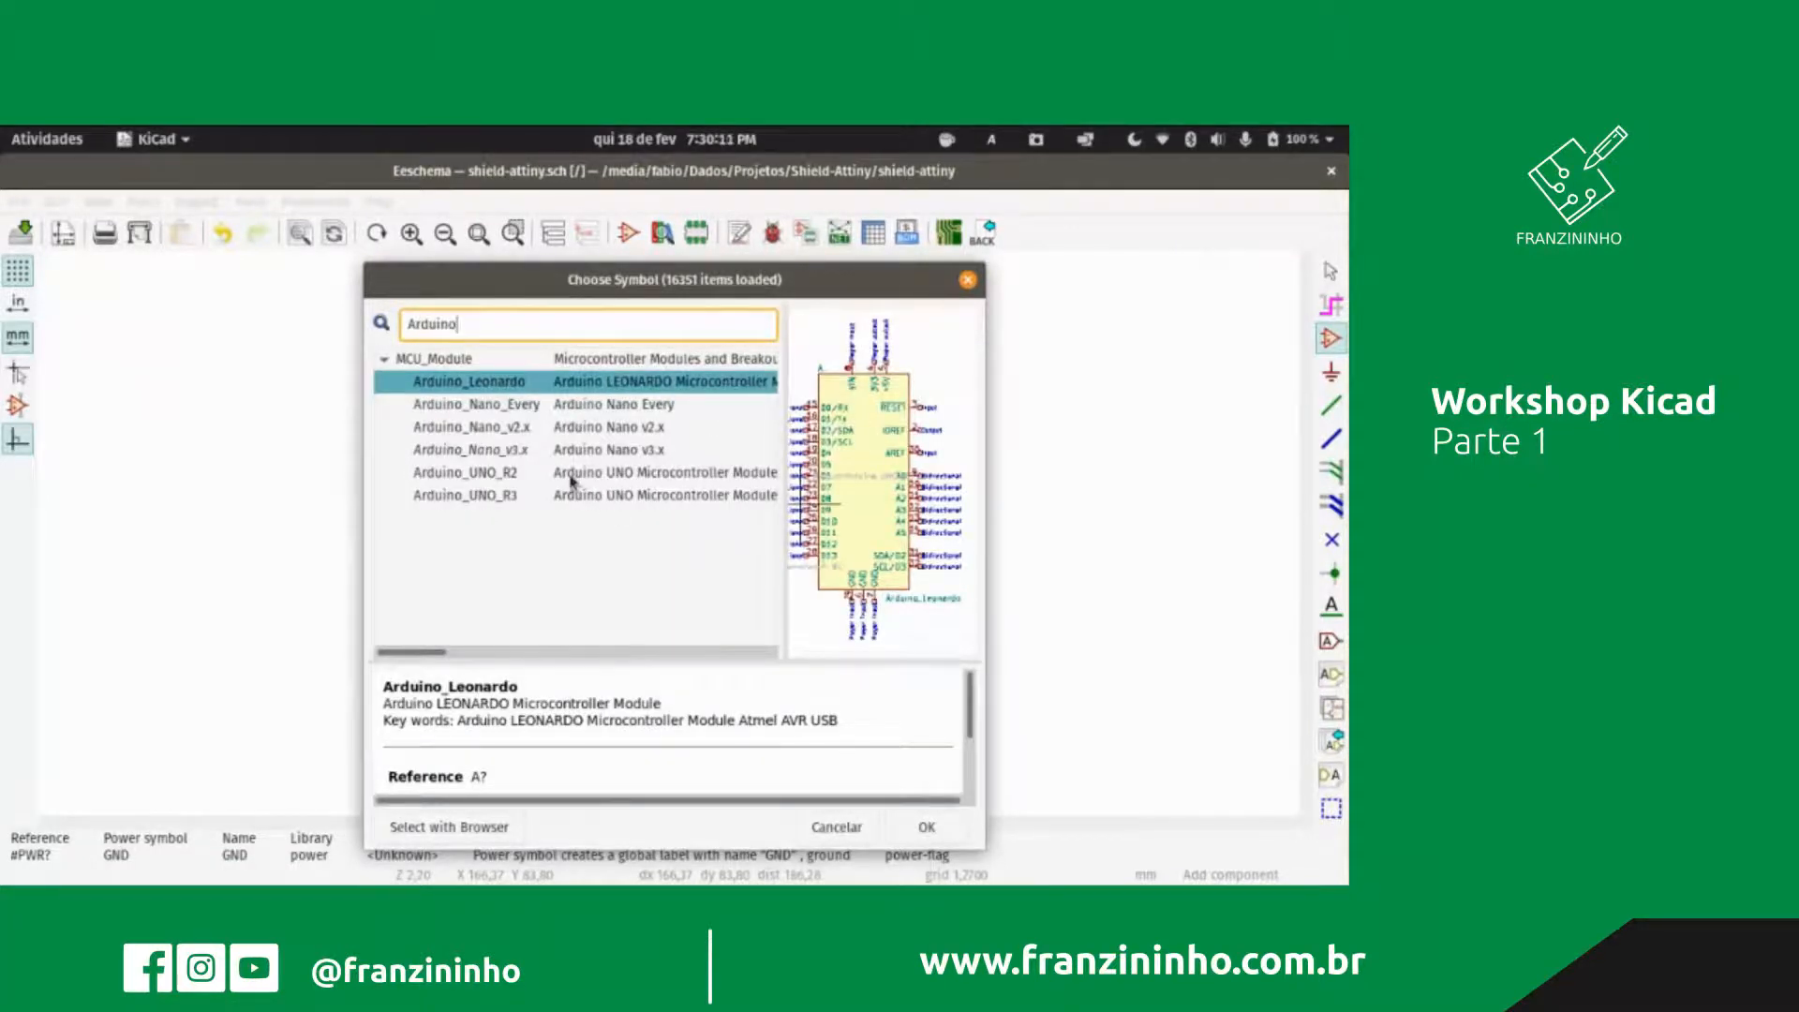
Step: Compare the pinouts, footprints and datasheets of the Arduino UNO, Nano and Leonardo module symbols
{"action": "left_click", "coordinate": [540, 493]}
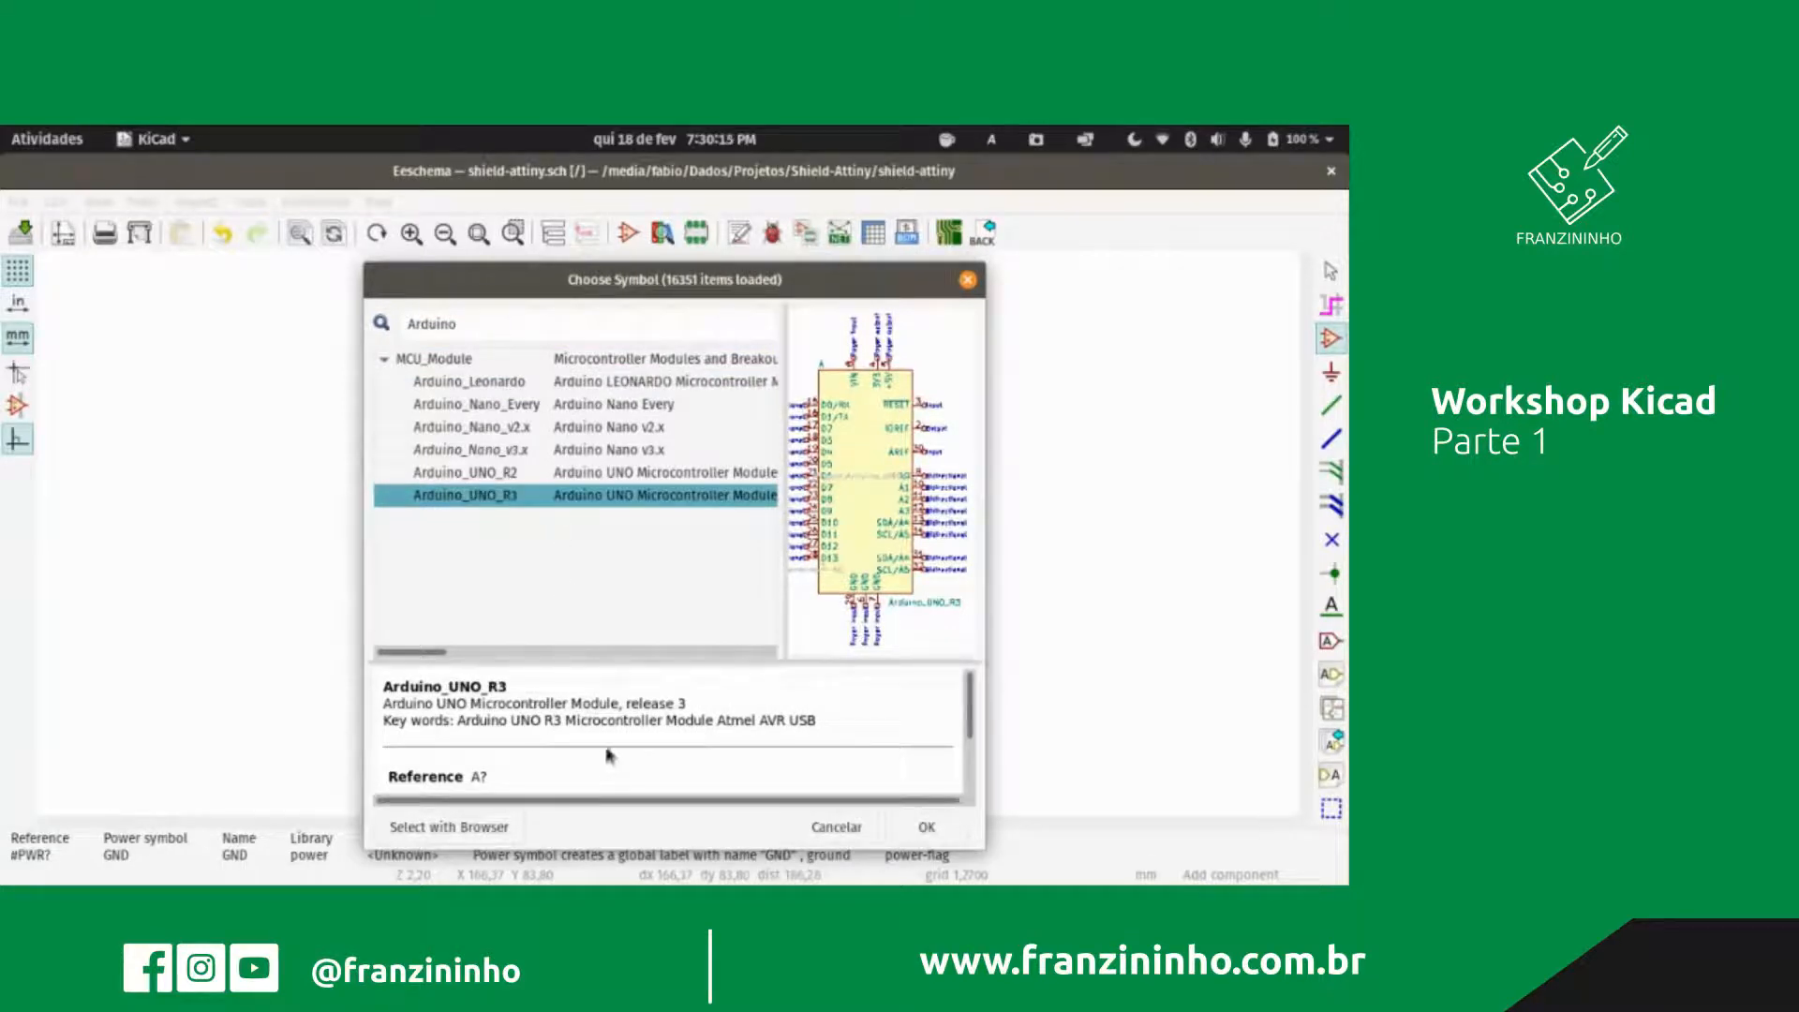
{"action": "scroll", "coordinate": [576, 747], "scroll_direction": "down", "scroll_amount": 2}
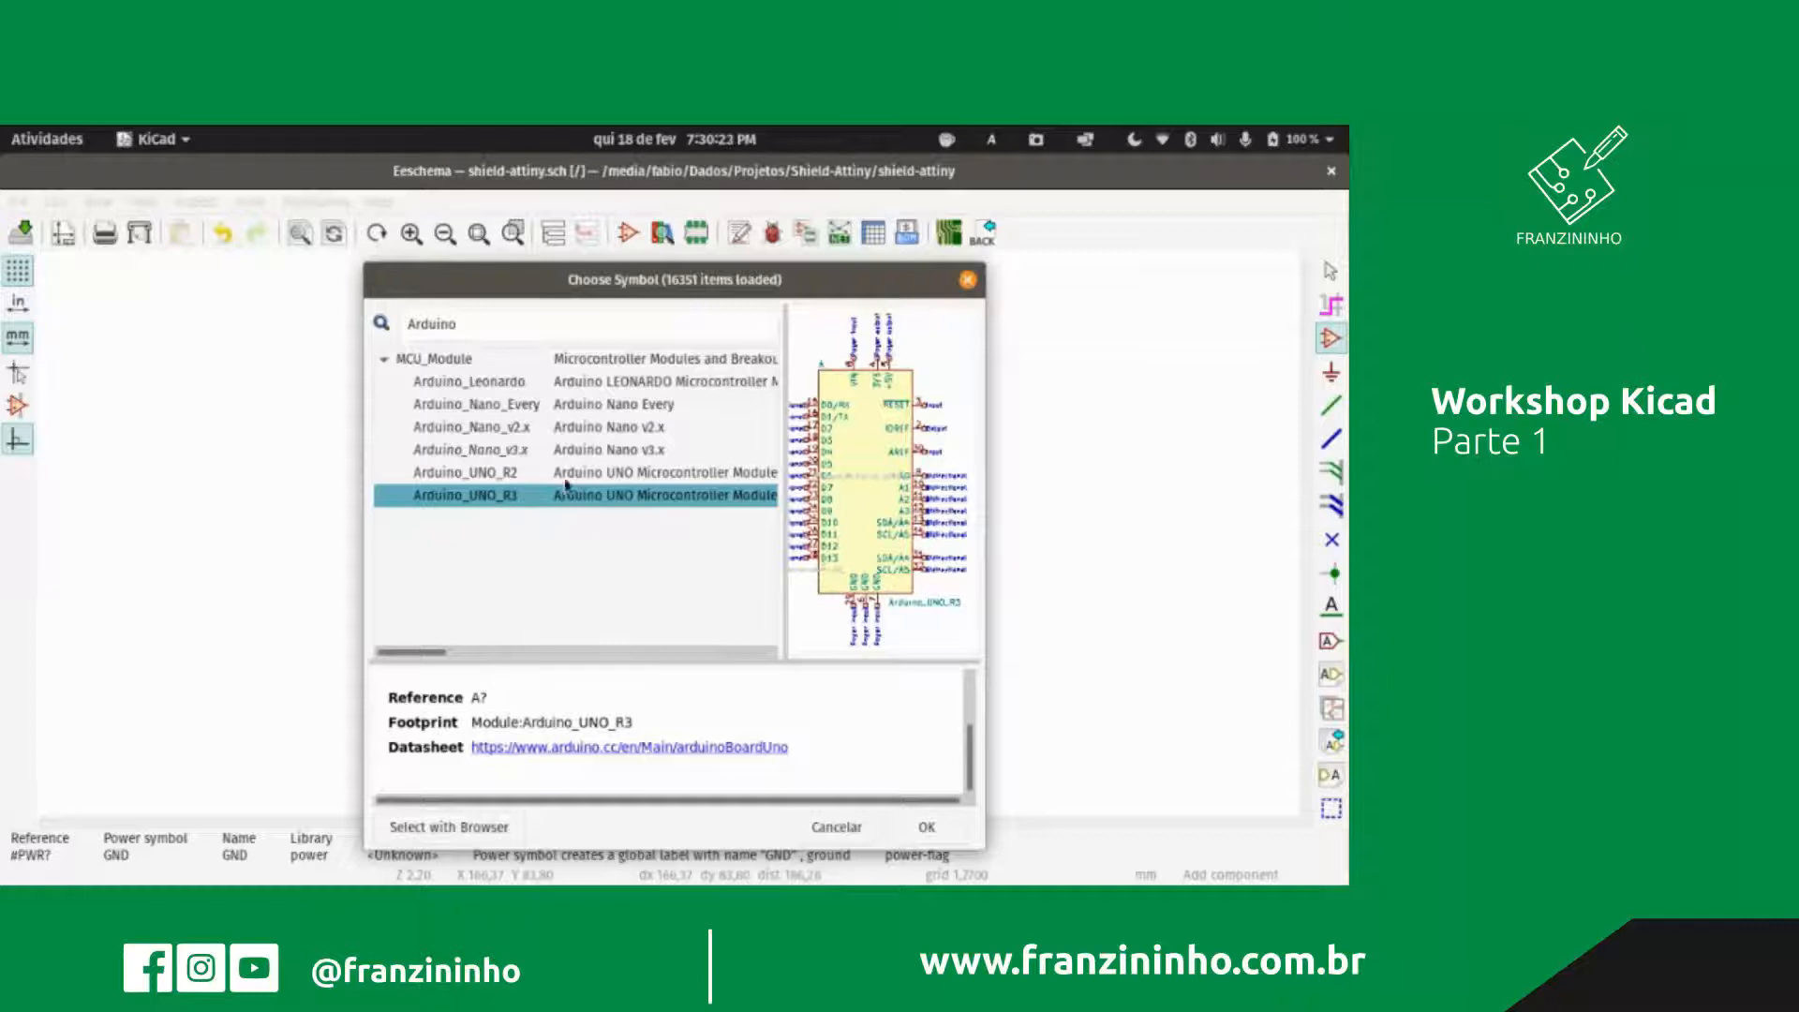
{"action": "left_click", "coordinate": [566, 475]}
{"action": "left_click", "coordinate": [565, 449]}
{"action": "left_click", "coordinate": [574, 435]}
{"action": "left_click", "coordinate": [574, 404]}
{"action": "left_click", "coordinate": [576, 381]}
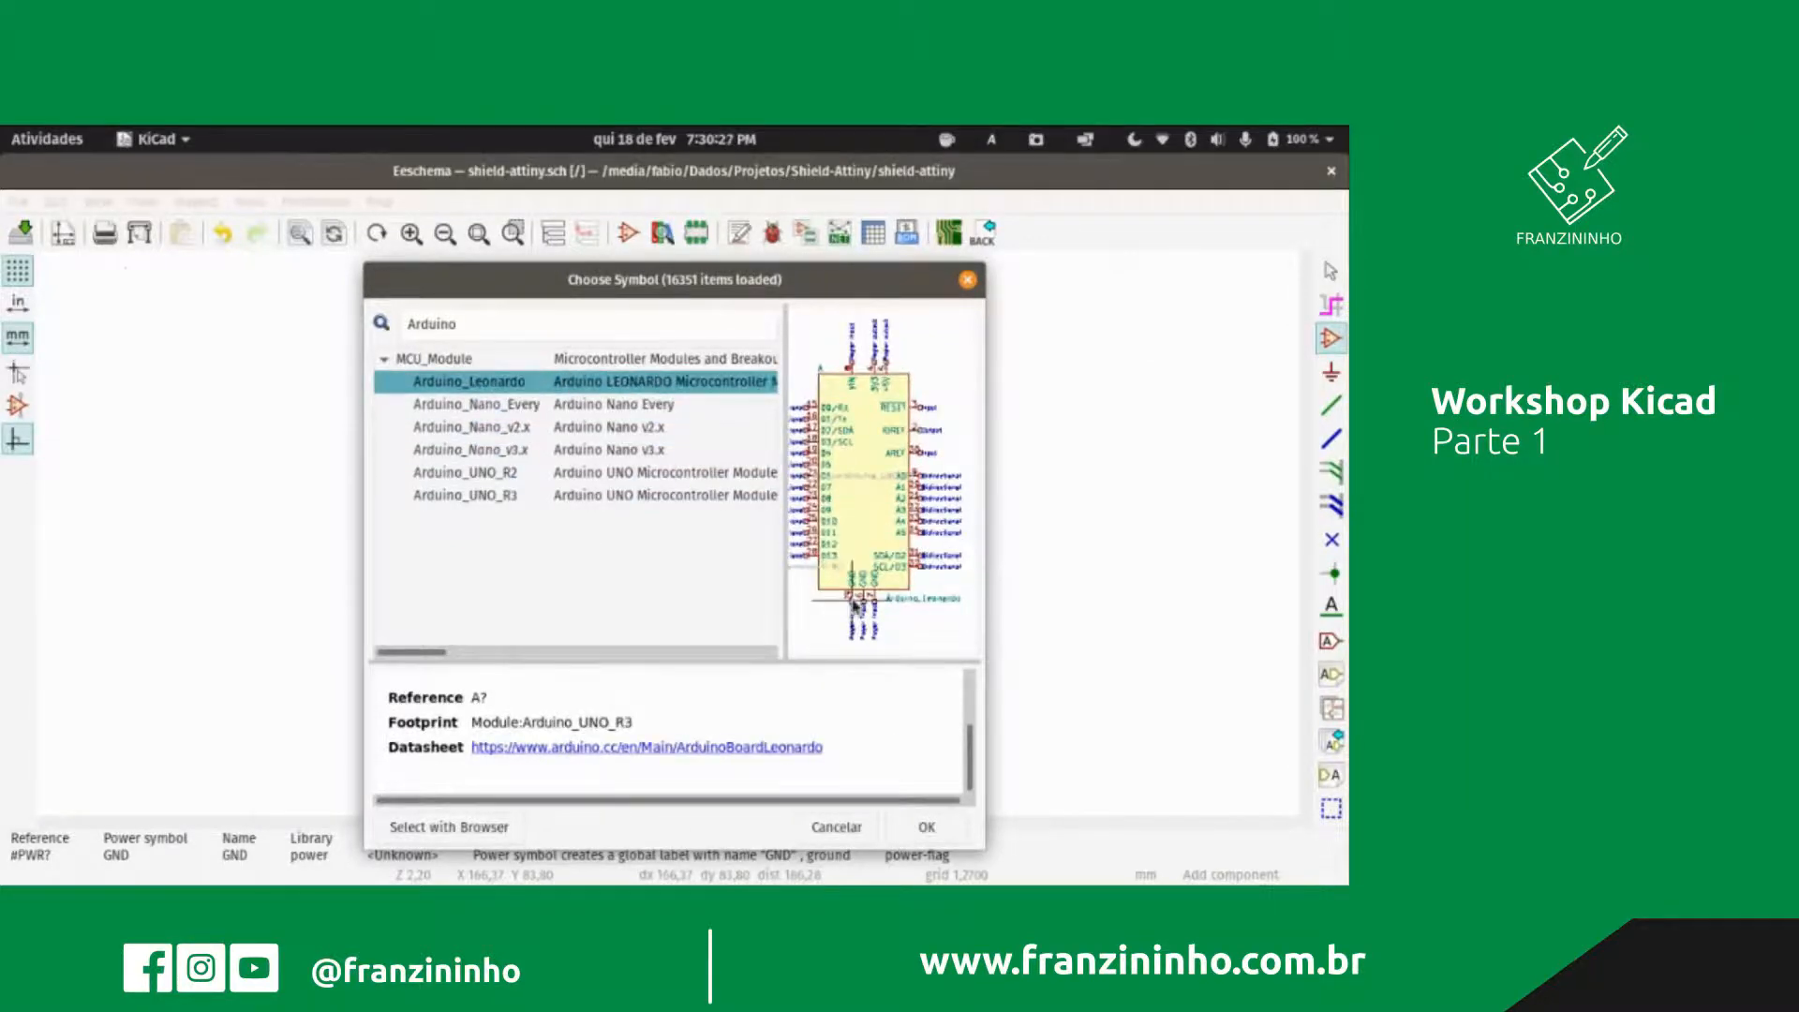
Step: Choose the Arduino_UNO_R3 symbol and place it near the sheet's upper-right corner, above and to the right of the ATtiny85
{"action": "left_click", "coordinate": [485, 496]}
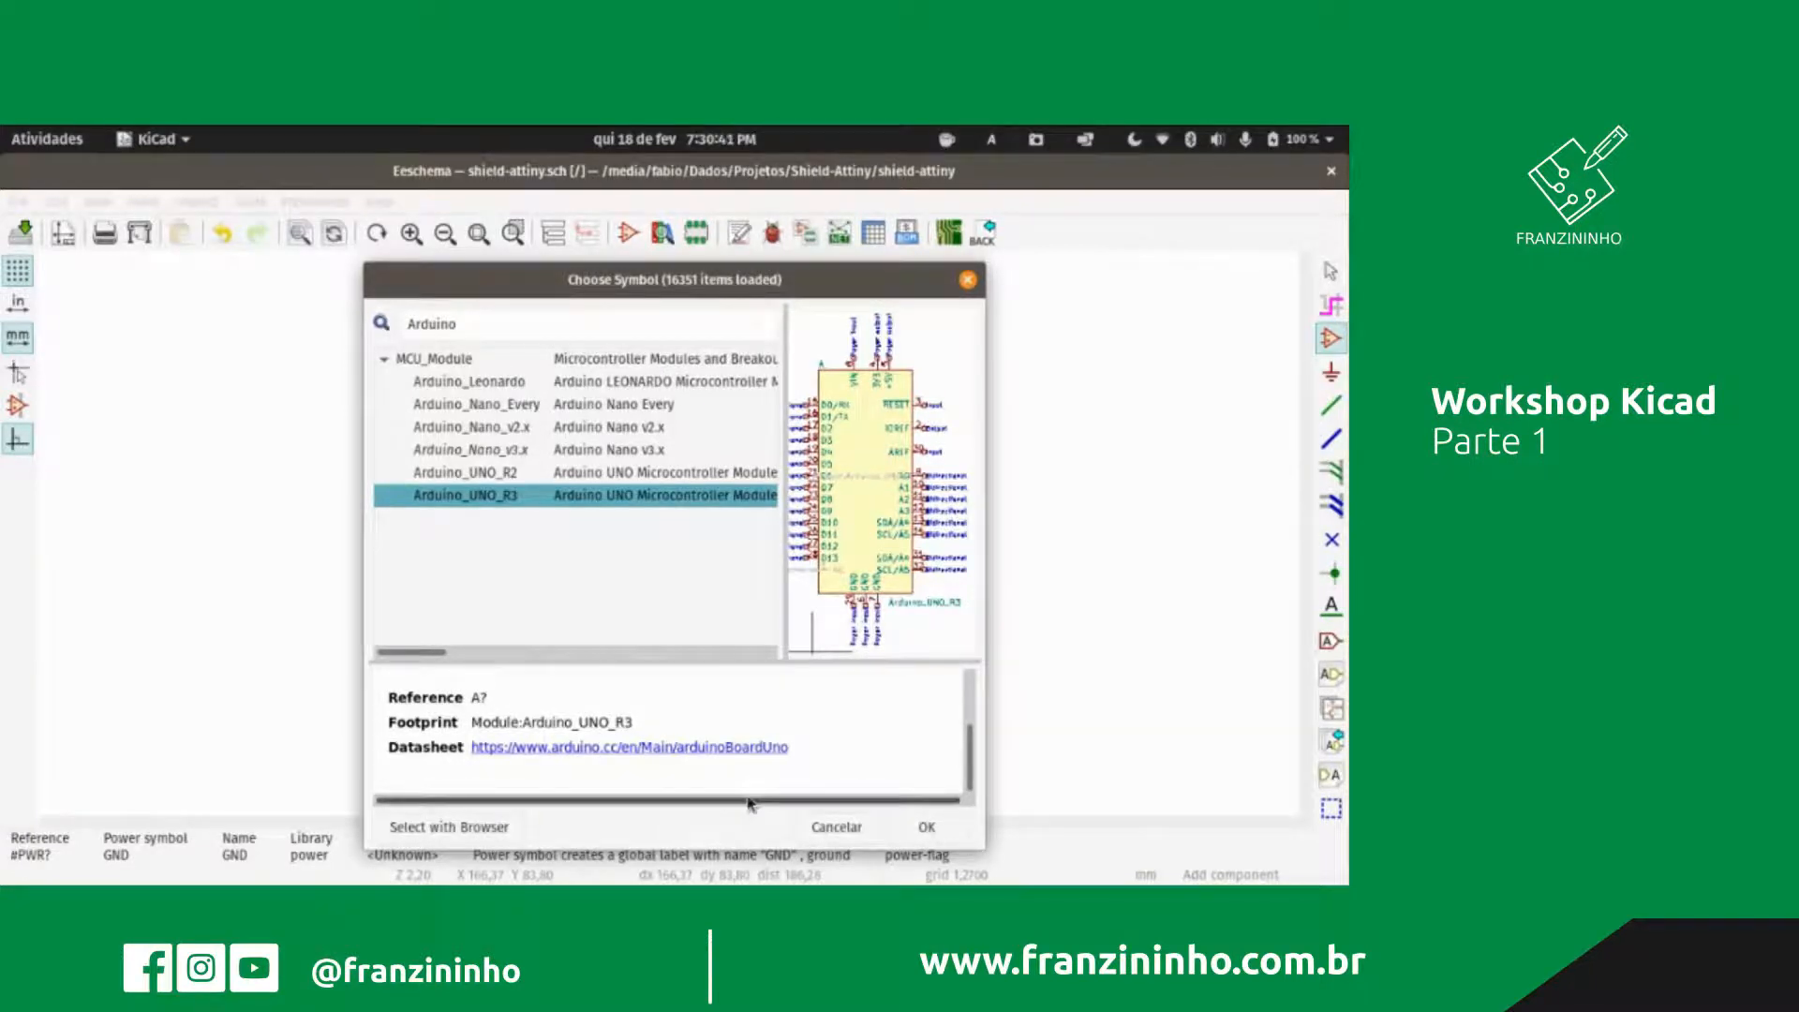
{"action": "left_click", "coordinate": [925, 829]}
{"action": "scroll", "coordinate": [1044, 430], "scroll_direction": "up", "scroll_amount": 4}
{"action": "scroll", "coordinate": [671, 526], "scroll_direction": "down", "scroll_amount": 5}
{"action": "scroll", "coordinate": [668, 528], "scroll_direction": "down", "scroll_amount": 1}
{"action": "scroll", "coordinate": [912, 421], "scroll_direction": "down", "scroll_amount": 2}
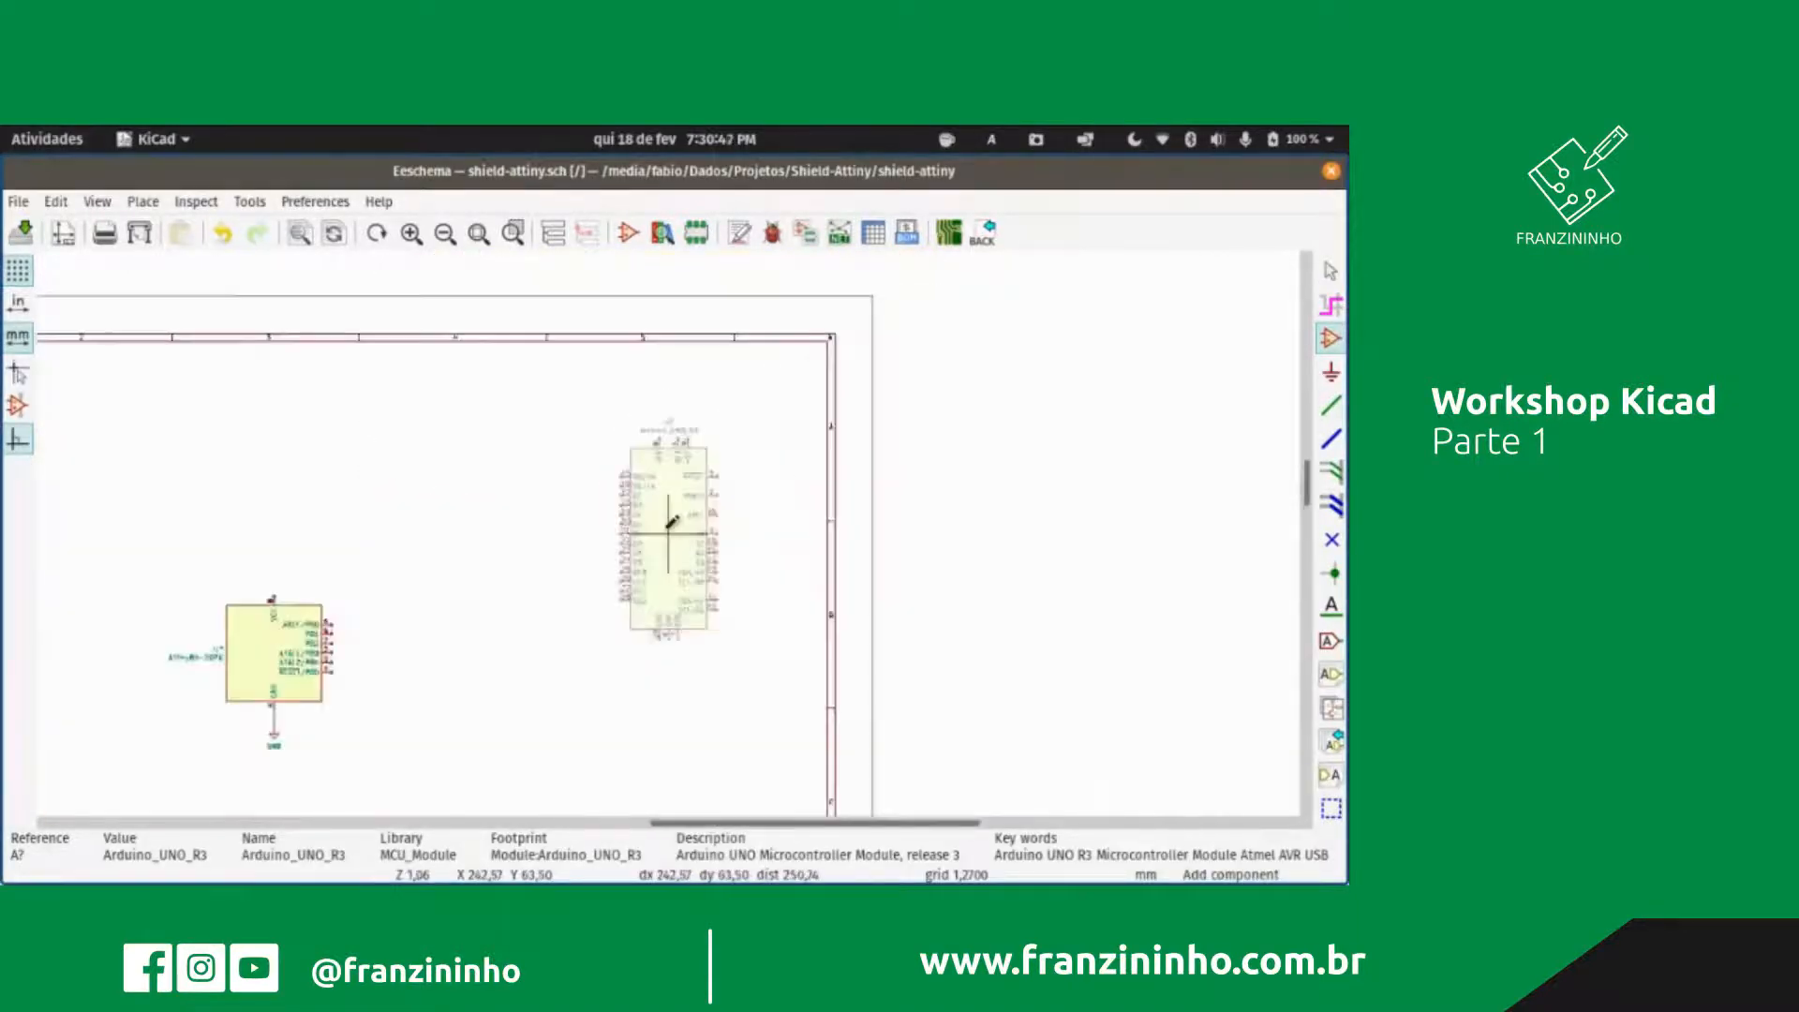
{"action": "scroll", "coordinate": [669, 527], "scroll_direction": "up", "scroll_amount": 2}
{"action": "left_click", "coordinate": [687, 474]}
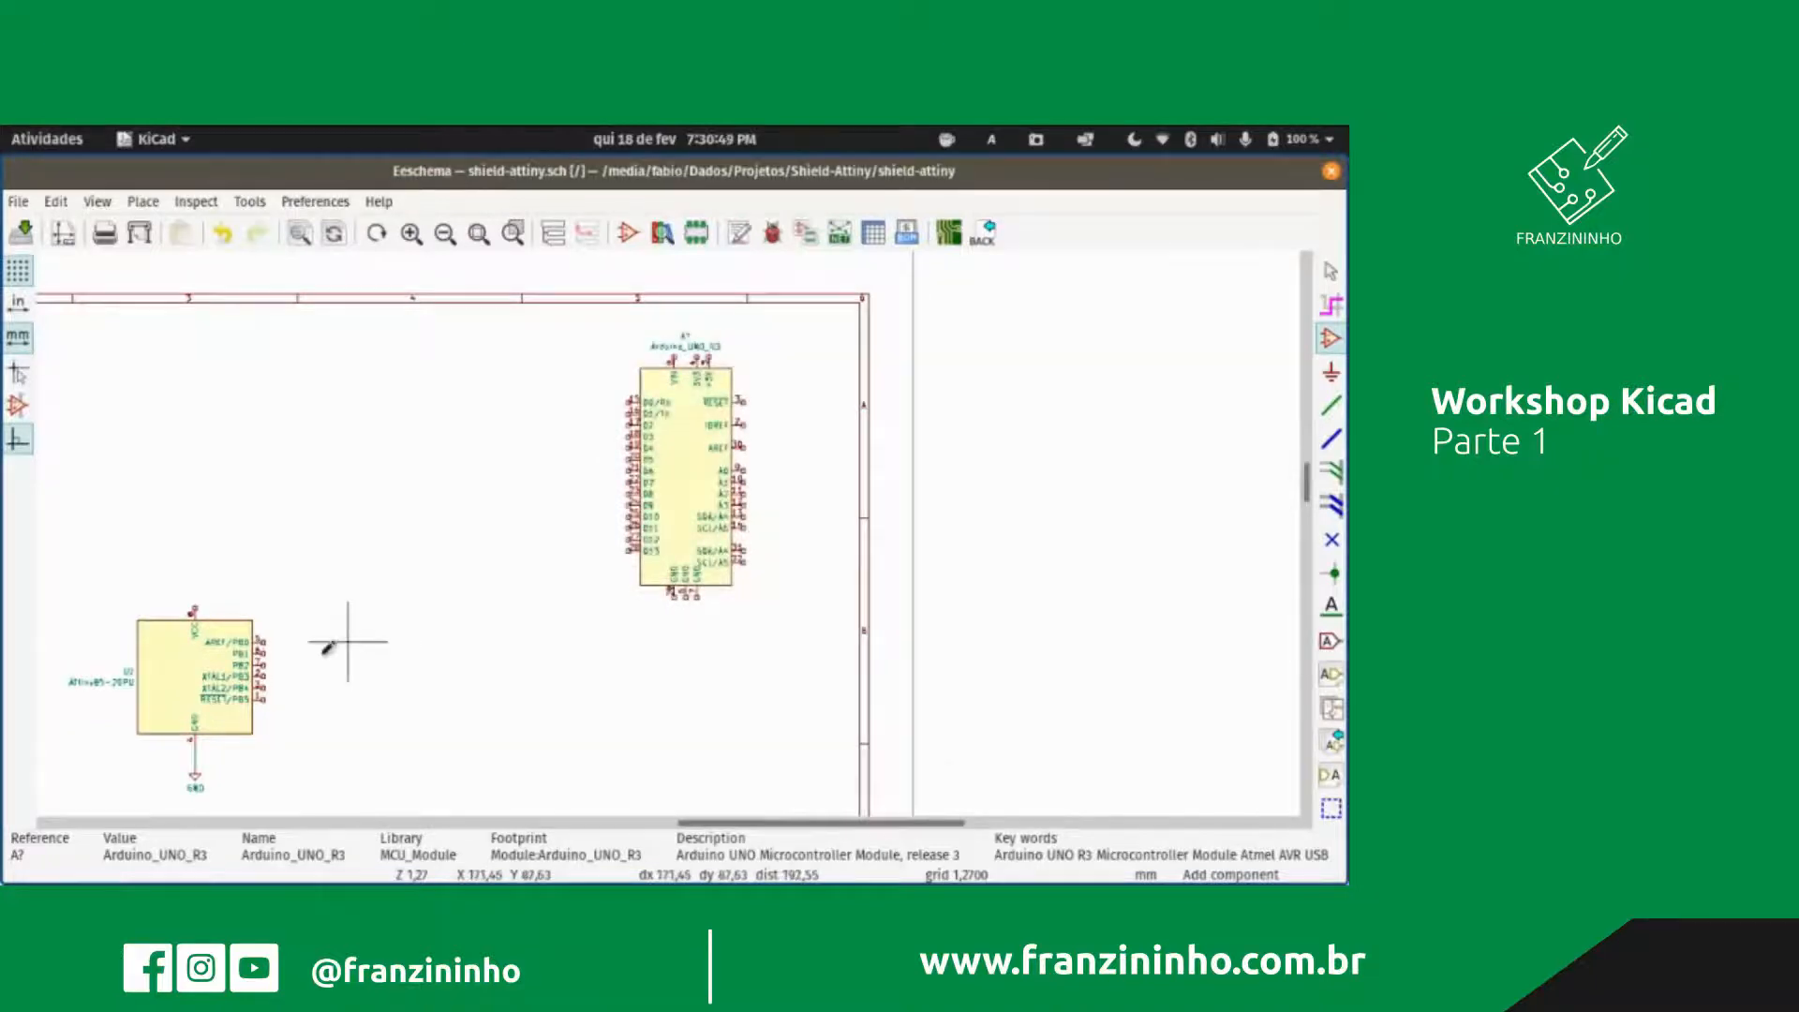
{"action": "scroll", "coordinate": [248, 746], "scroll_direction": "up", "scroll_amount": 2}
{"action": "scroll", "coordinate": [641, 508], "scroll_direction": "down", "scroll_amount": 1}
{"action": "scroll", "coordinate": [705, 435], "scroll_direction": "down", "scroll_amount": 1}
{"action": "scroll", "coordinate": [881, 607], "scroll_direction": "up", "scroll_amount": 1}
{"action": "scroll", "coordinate": [743, 421], "scroll_direction": "down", "scroll_amount": 1}
{"action": "scroll", "coordinate": [666, 518], "scroll_direction": "down", "scroll_amount": 1}
{"action": "scroll", "coordinate": [671, 521], "scroll_direction": "down", "scroll_amount": 1}
{"action": "scroll", "coordinate": [671, 522], "scroll_direction": "up", "scroll_amount": 3}
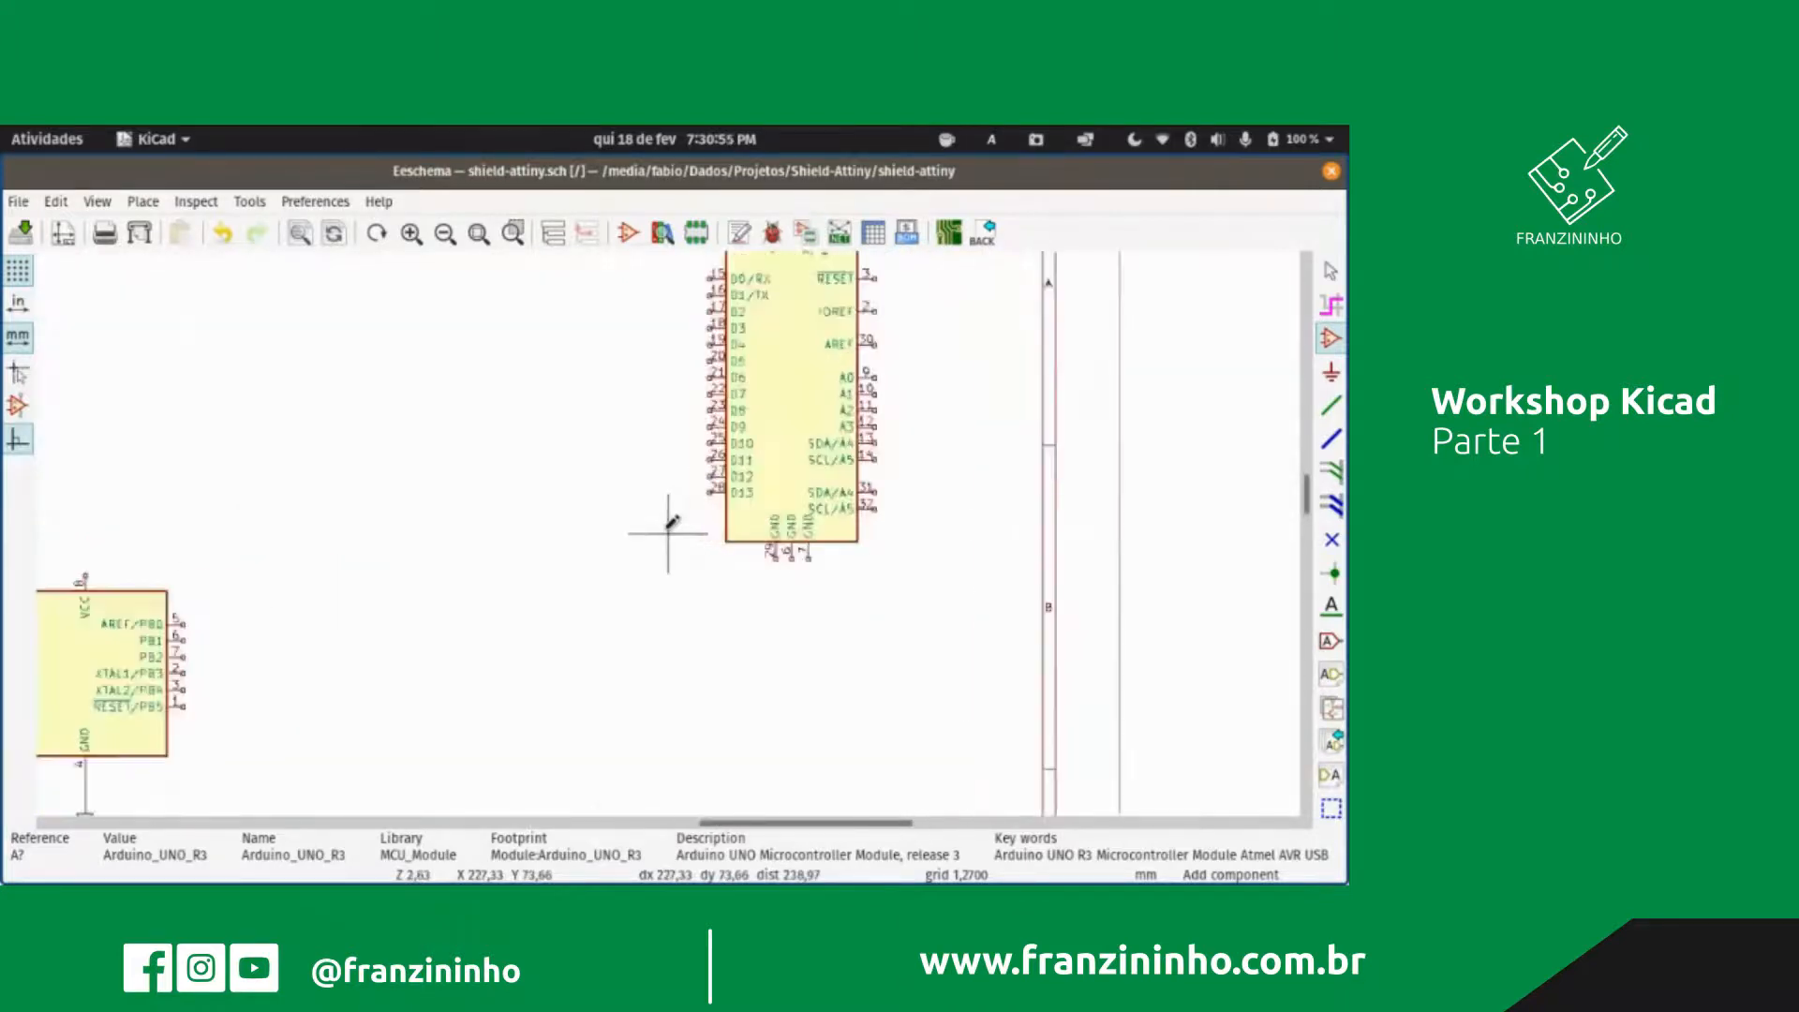
{"action": "scroll", "coordinate": [671, 522], "scroll_direction": "down", "scroll_amount": 2}
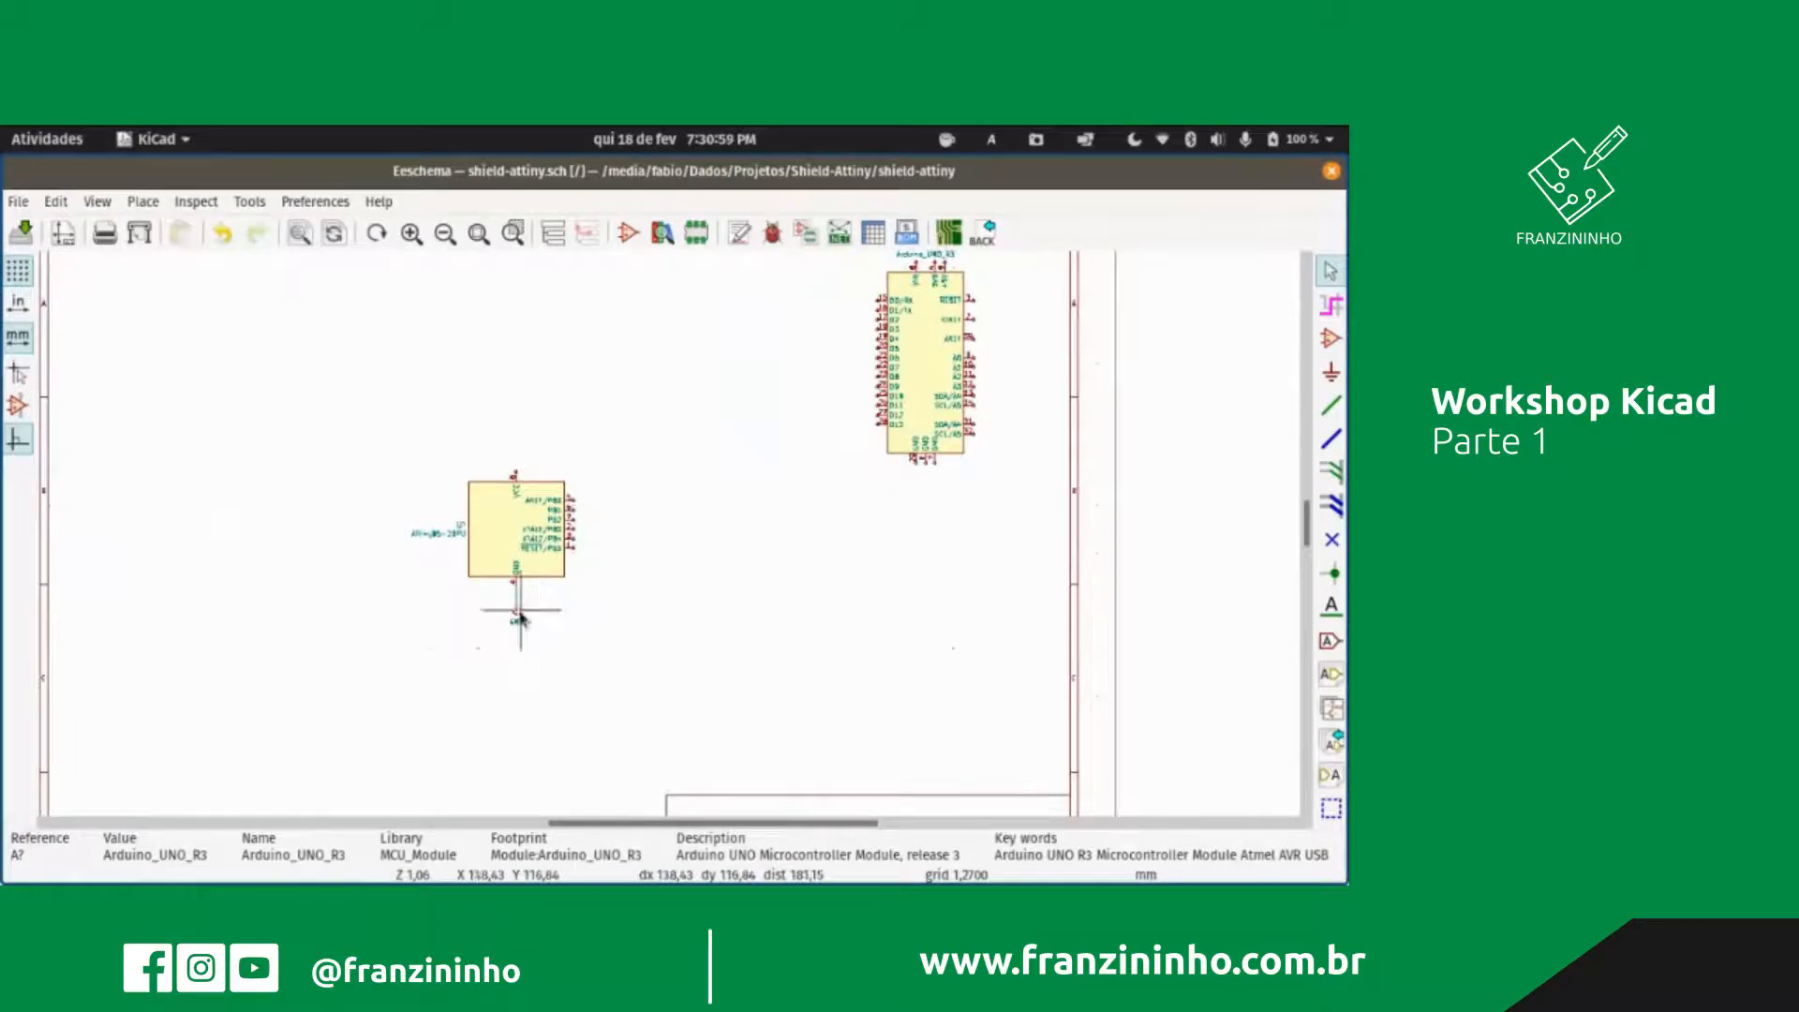
{"action": "scroll", "coordinate": [520, 620], "scroll_direction": "up", "scroll_amount": 1}
{"action": "scroll", "coordinate": [669, 539], "scroll_direction": "up", "scroll_amount": 2}
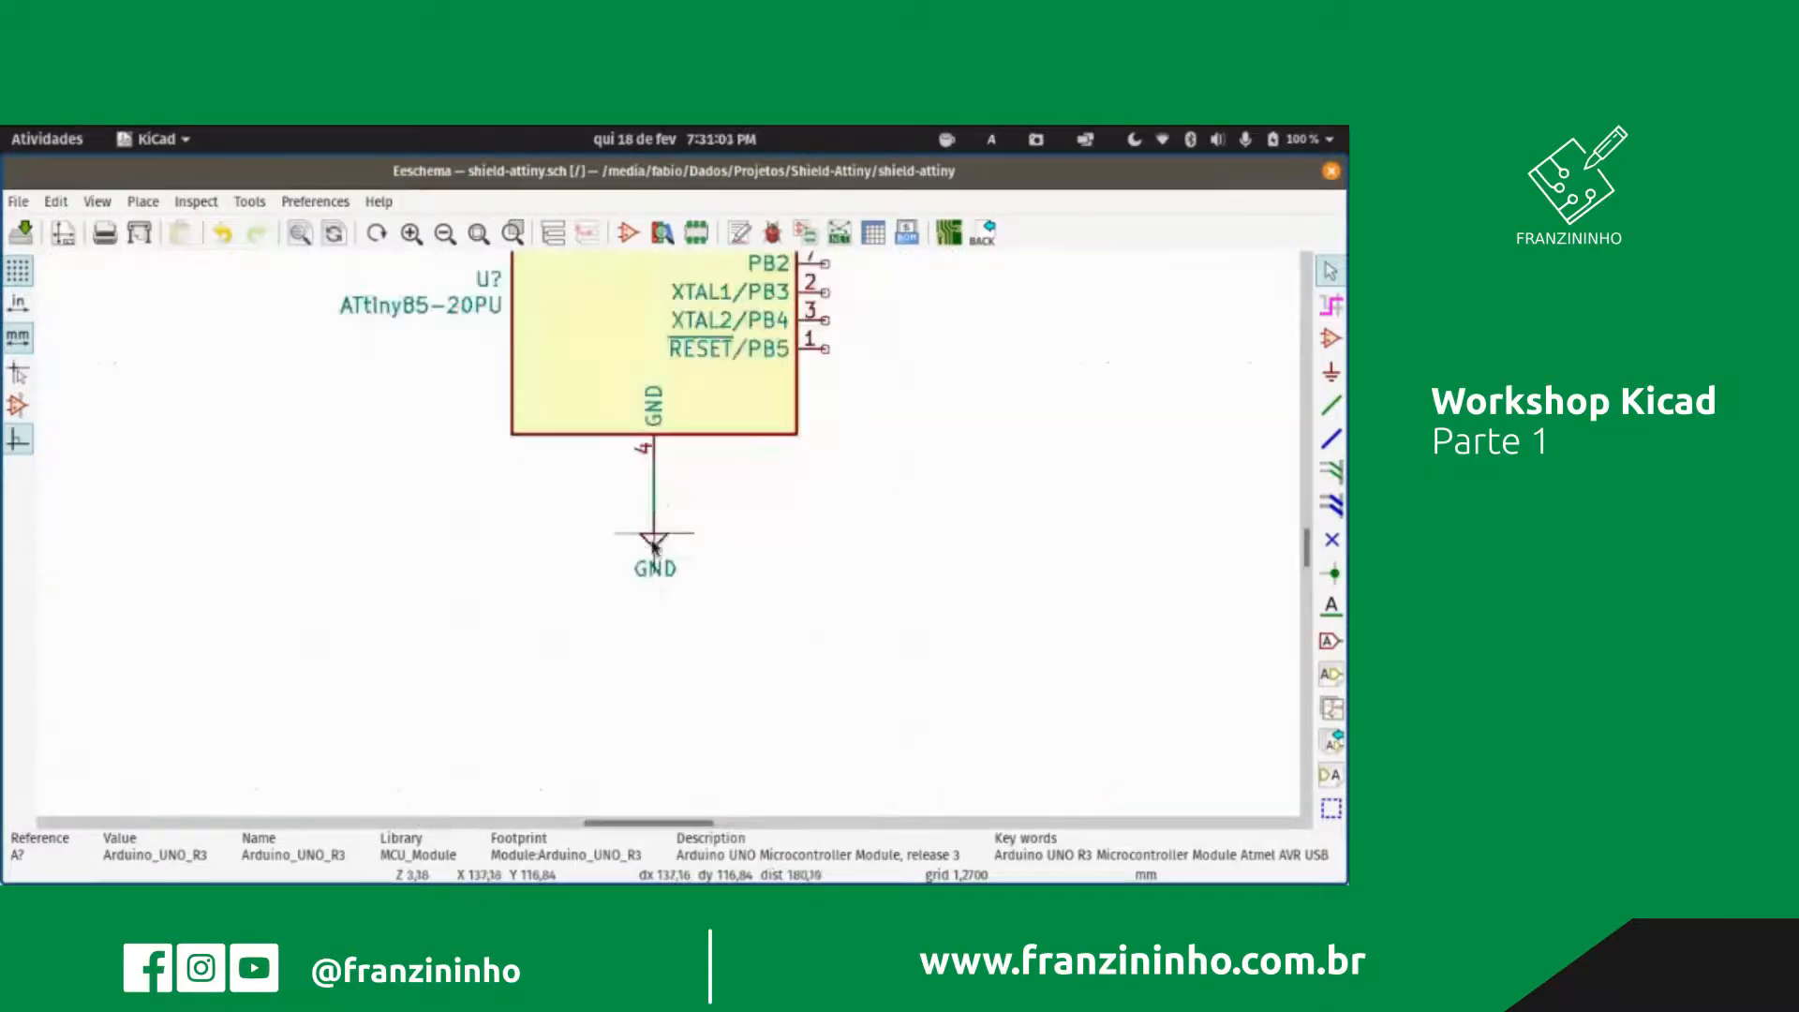
{"action": "scroll", "coordinate": [669, 540], "scroll_direction": "down", "scroll_amount": 1}
{"action": "scroll", "coordinate": [669, 540], "scroll_direction": "up", "scroll_amount": 3}
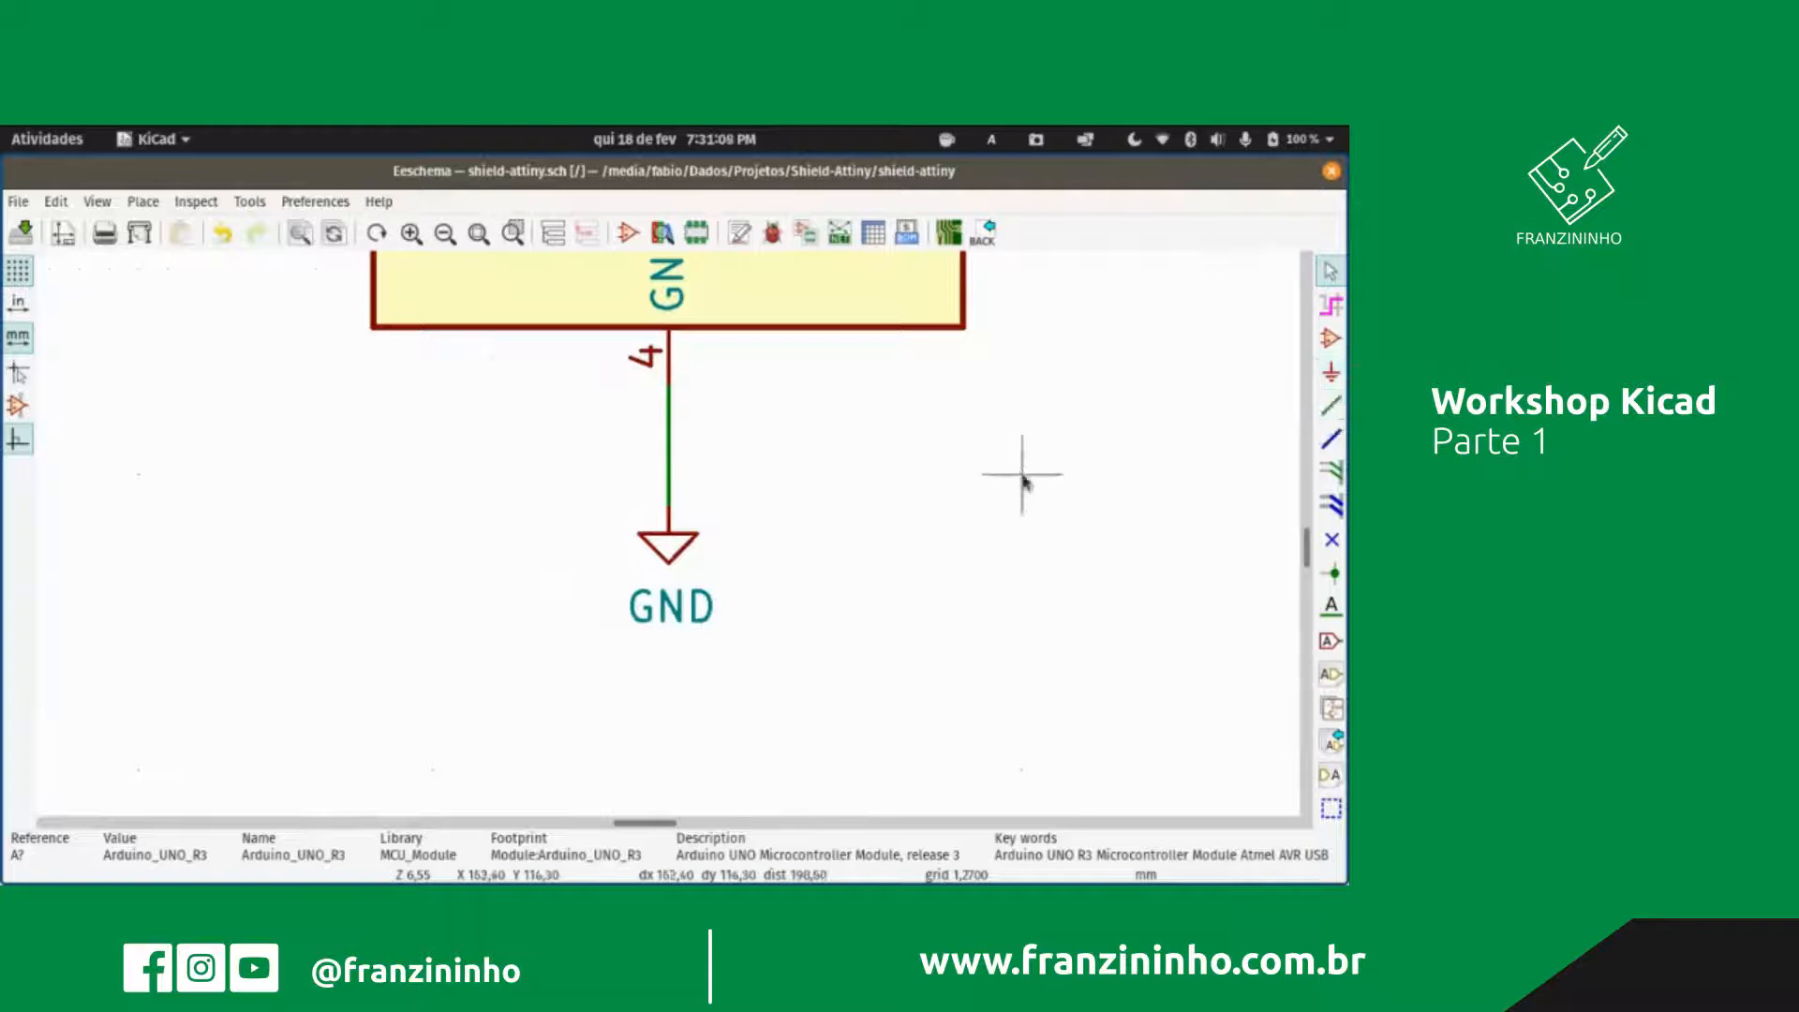
{"action": "scroll", "coordinate": [1024, 474], "scroll_direction": "down", "scroll_amount": 4}
{"action": "middle_click_drag", "start_coordinate": [961, 456], "coordinate": [643, 565]}
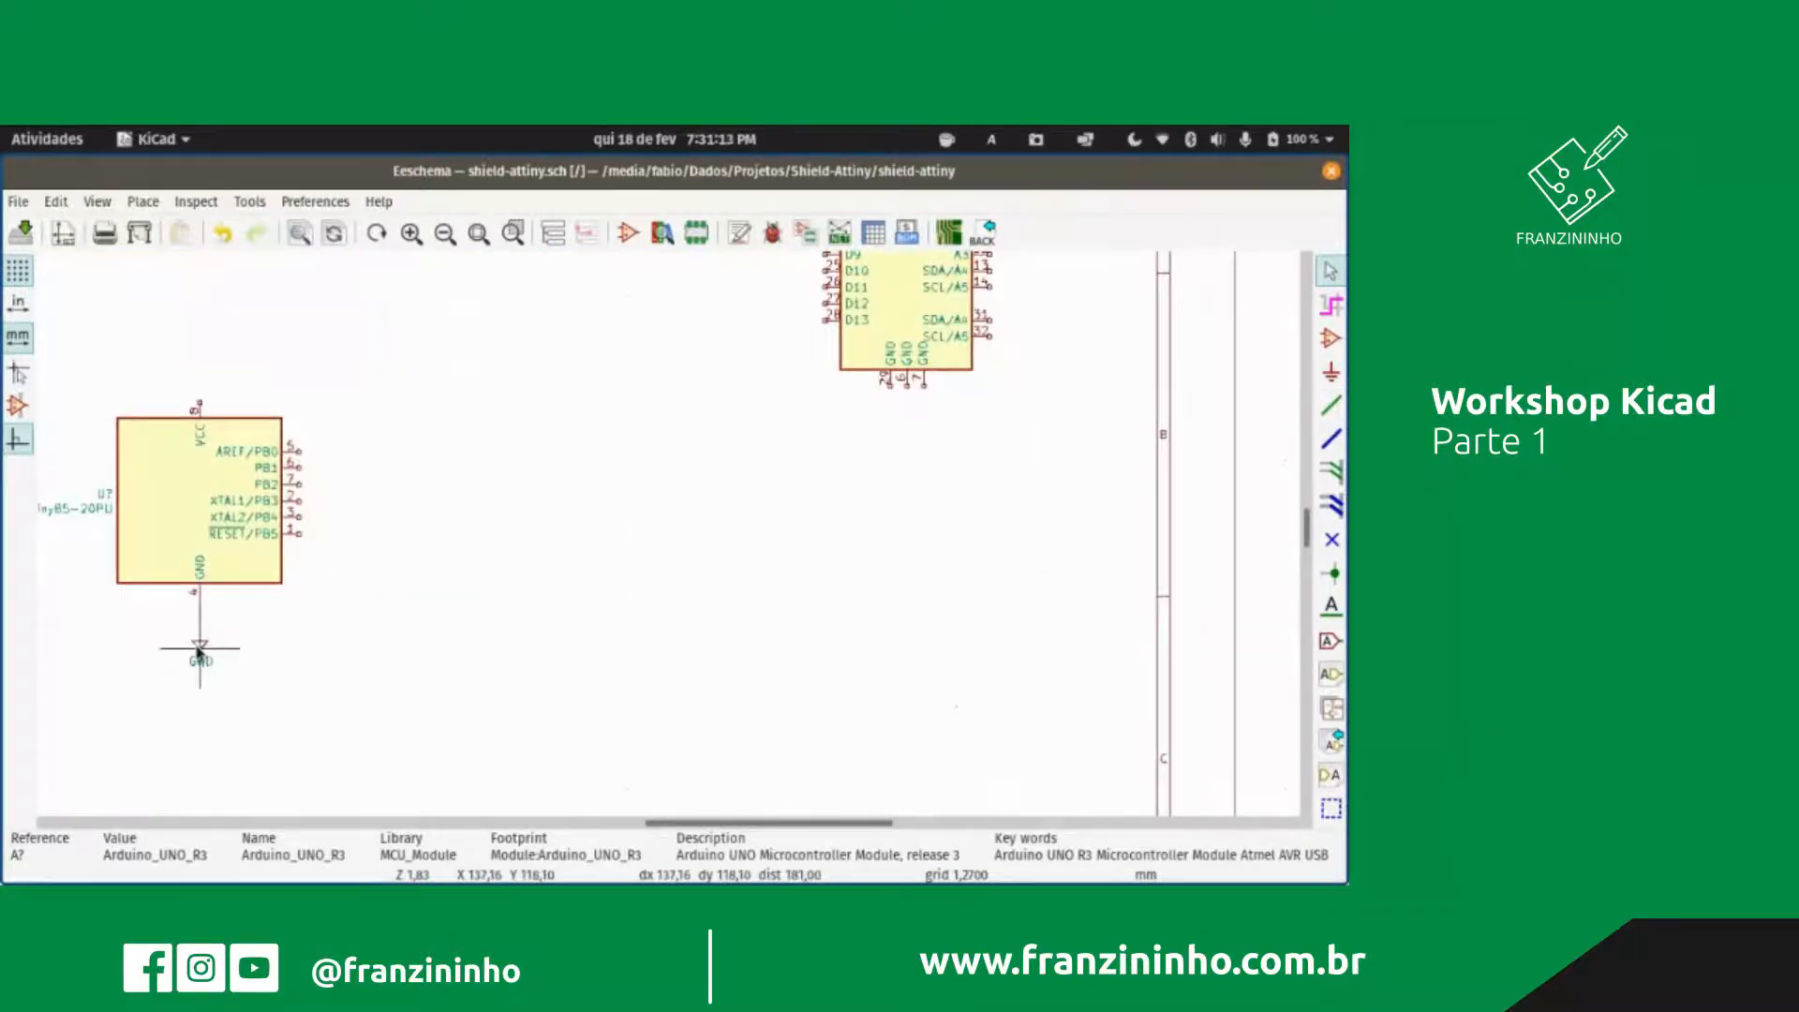
Step: Copy the ATtiny85's GND power symbol and place the copy below pin 6 of the Arduino UNO R3
{"action": "scroll", "coordinate": [199, 647], "scroll_direction": "up", "scroll_amount": 2}
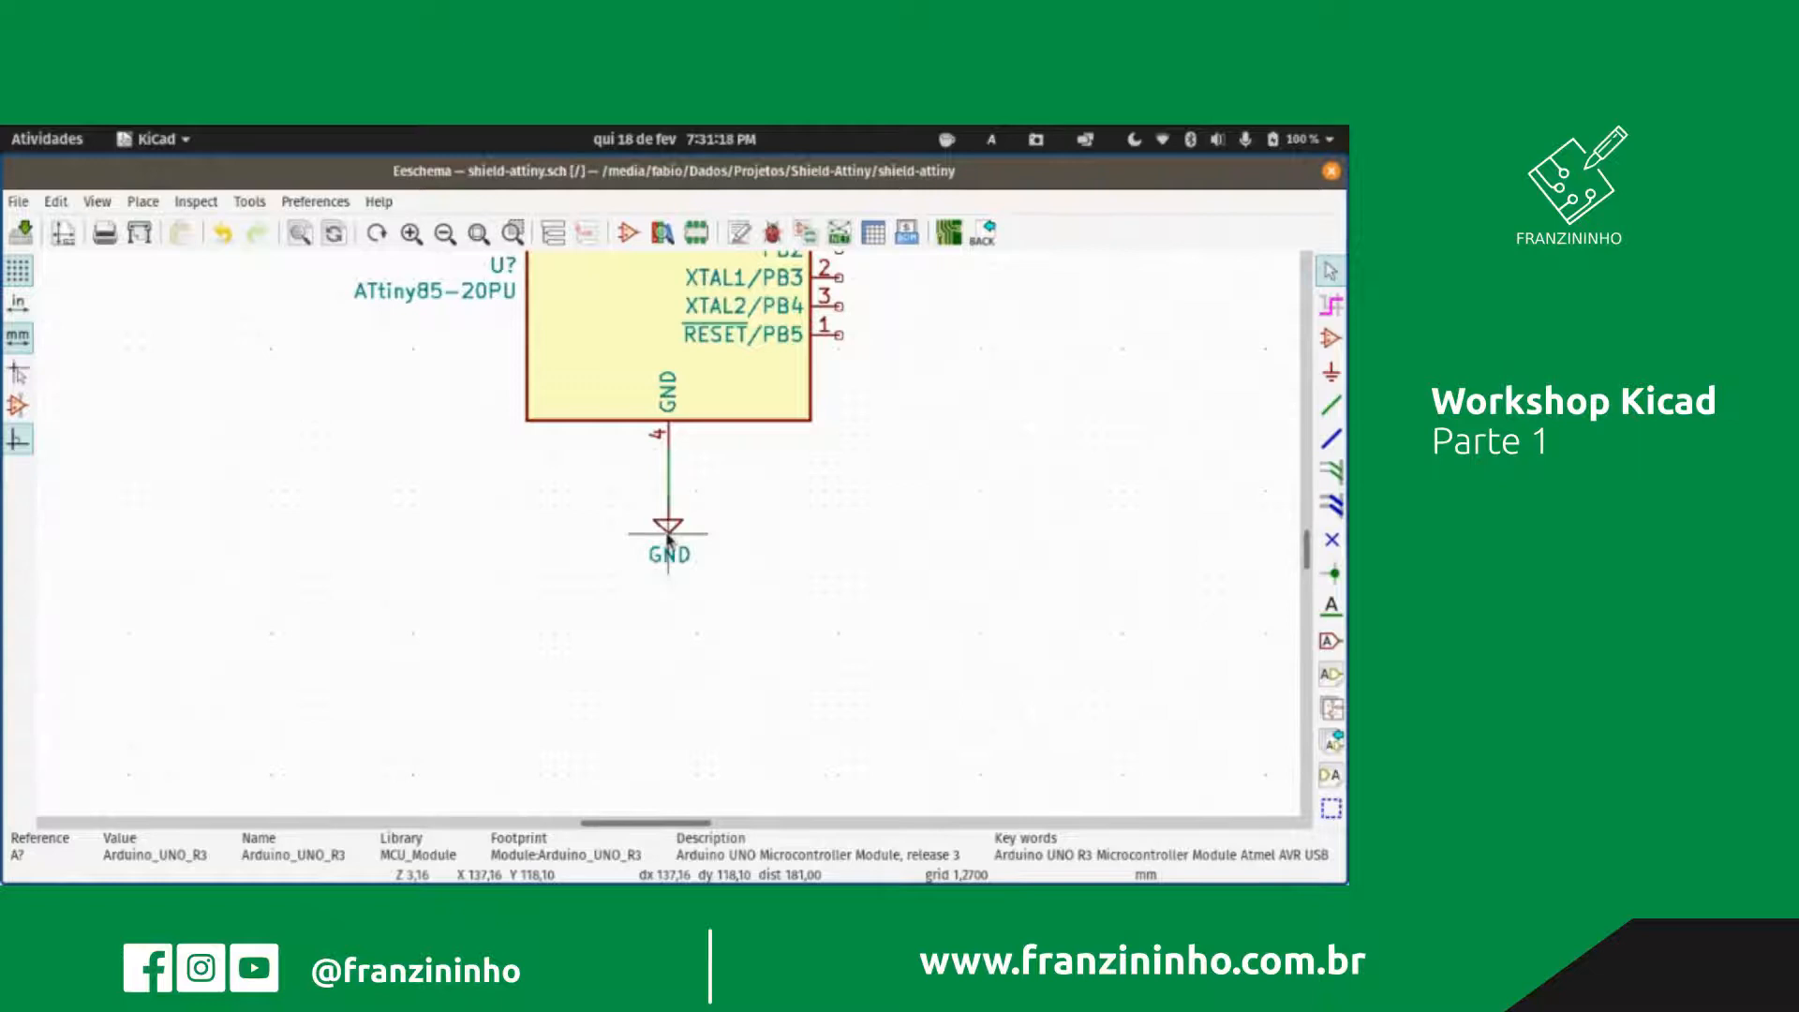
{"action": "key", "text": "c"}
{"action": "scroll", "coordinate": [993, 506], "scroll_direction": "up", "scroll_amount": 2}
{"action": "scroll", "coordinate": [768, 498], "scroll_direction": "down", "scroll_amount": 4}
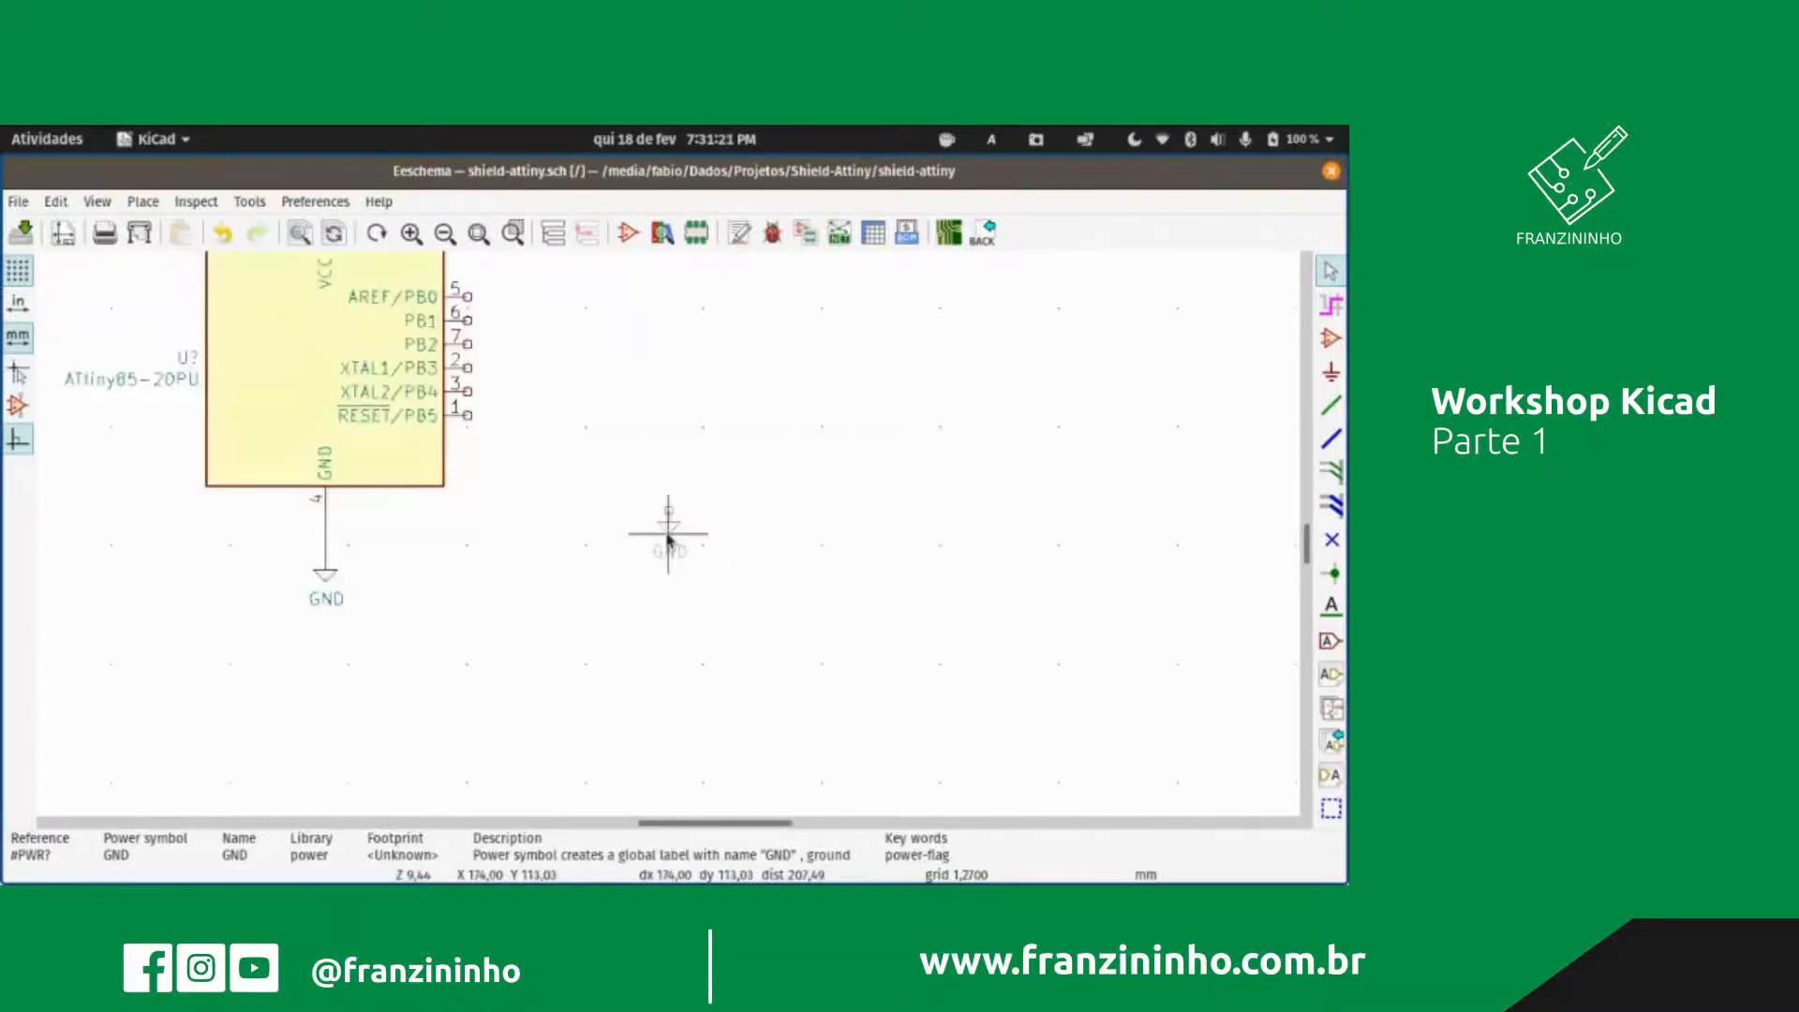
{"action": "scroll", "coordinate": [845, 506], "scroll_direction": "up", "scroll_amount": 2}
{"action": "scroll", "coordinate": [656, 516], "scroll_direction": "down", "scroll_amount": 3}
{"action": "scroll", "coordinate": [668, 534], "scroll_direction": "up", "scroll_amount": 3}
{"action": "scroll", "coordinate": [668, 537], "scroll_direction": "up", "scroll_amount": 3}
{"action": "left_click", "coordinate": [671, 536]}
{"action": "scroll", "coordinate": [682, 506], "scroll_direction": "up", "scroll_amount": 4}
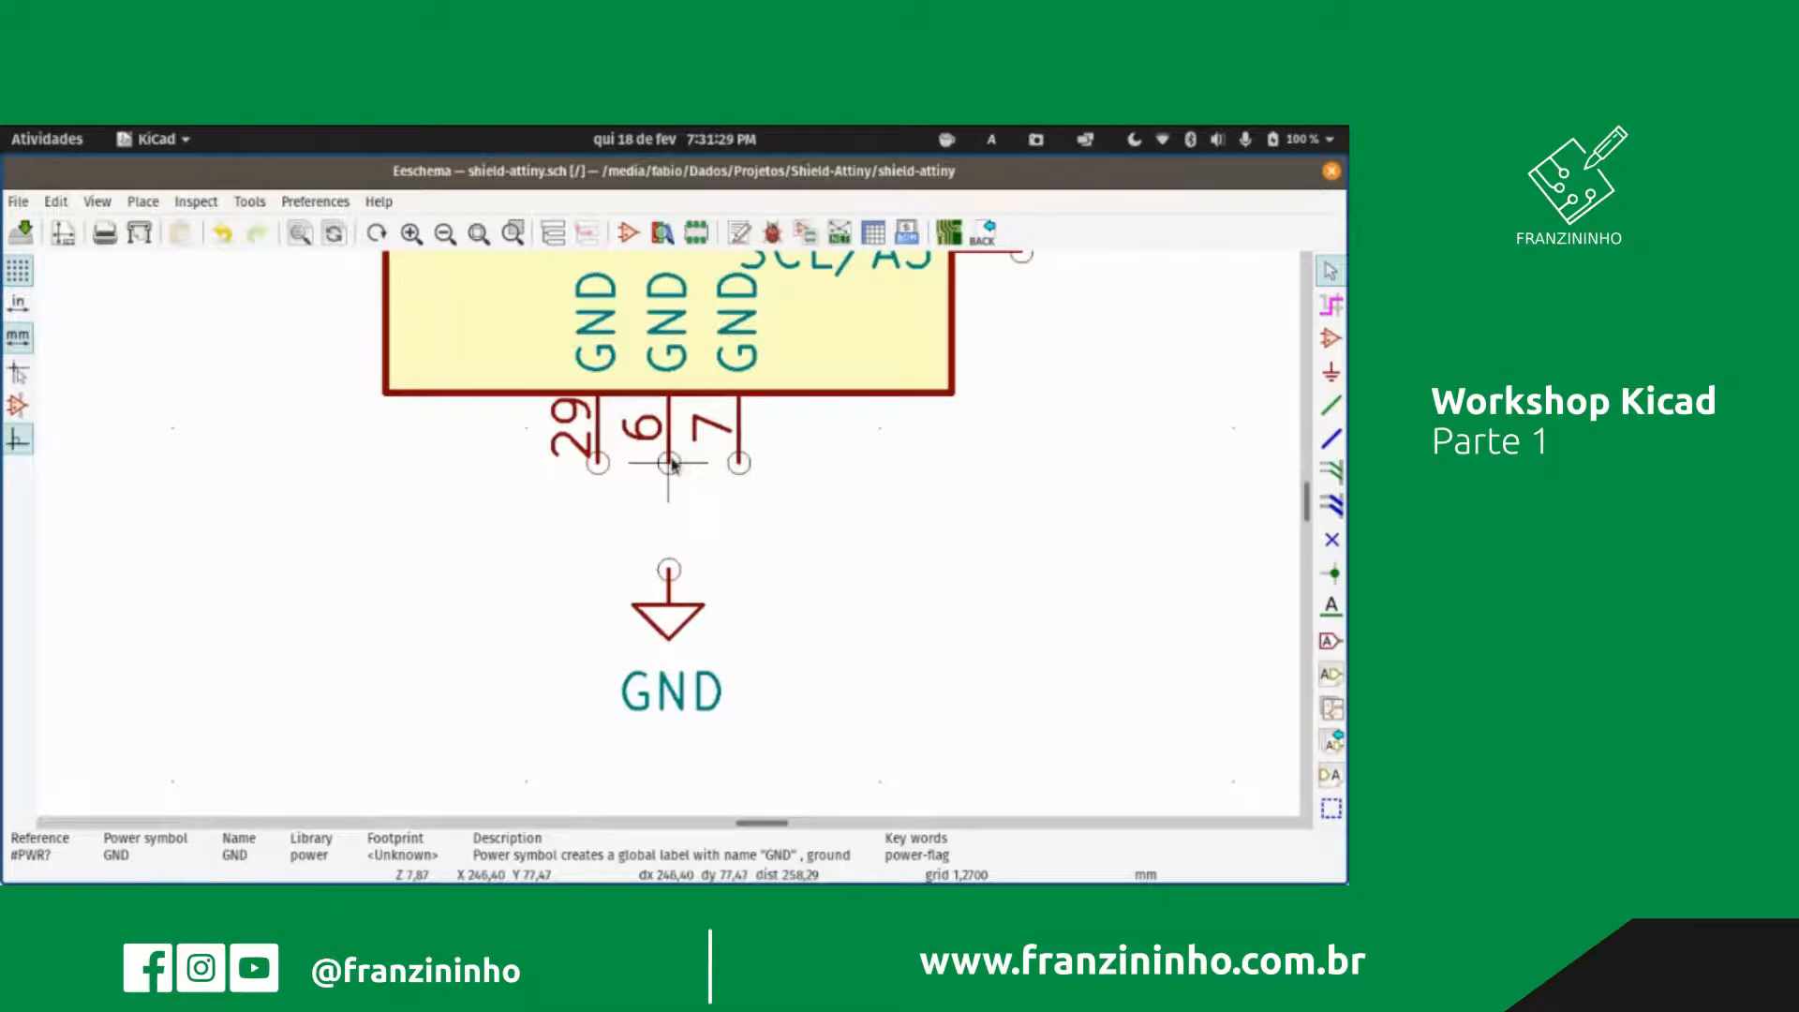
Step: Wire pin 6 of the Arduino UNO R3 to the GND symbol below it and join GND pins 29 and 7 to that wire
{"action": "key", "text": "w"}
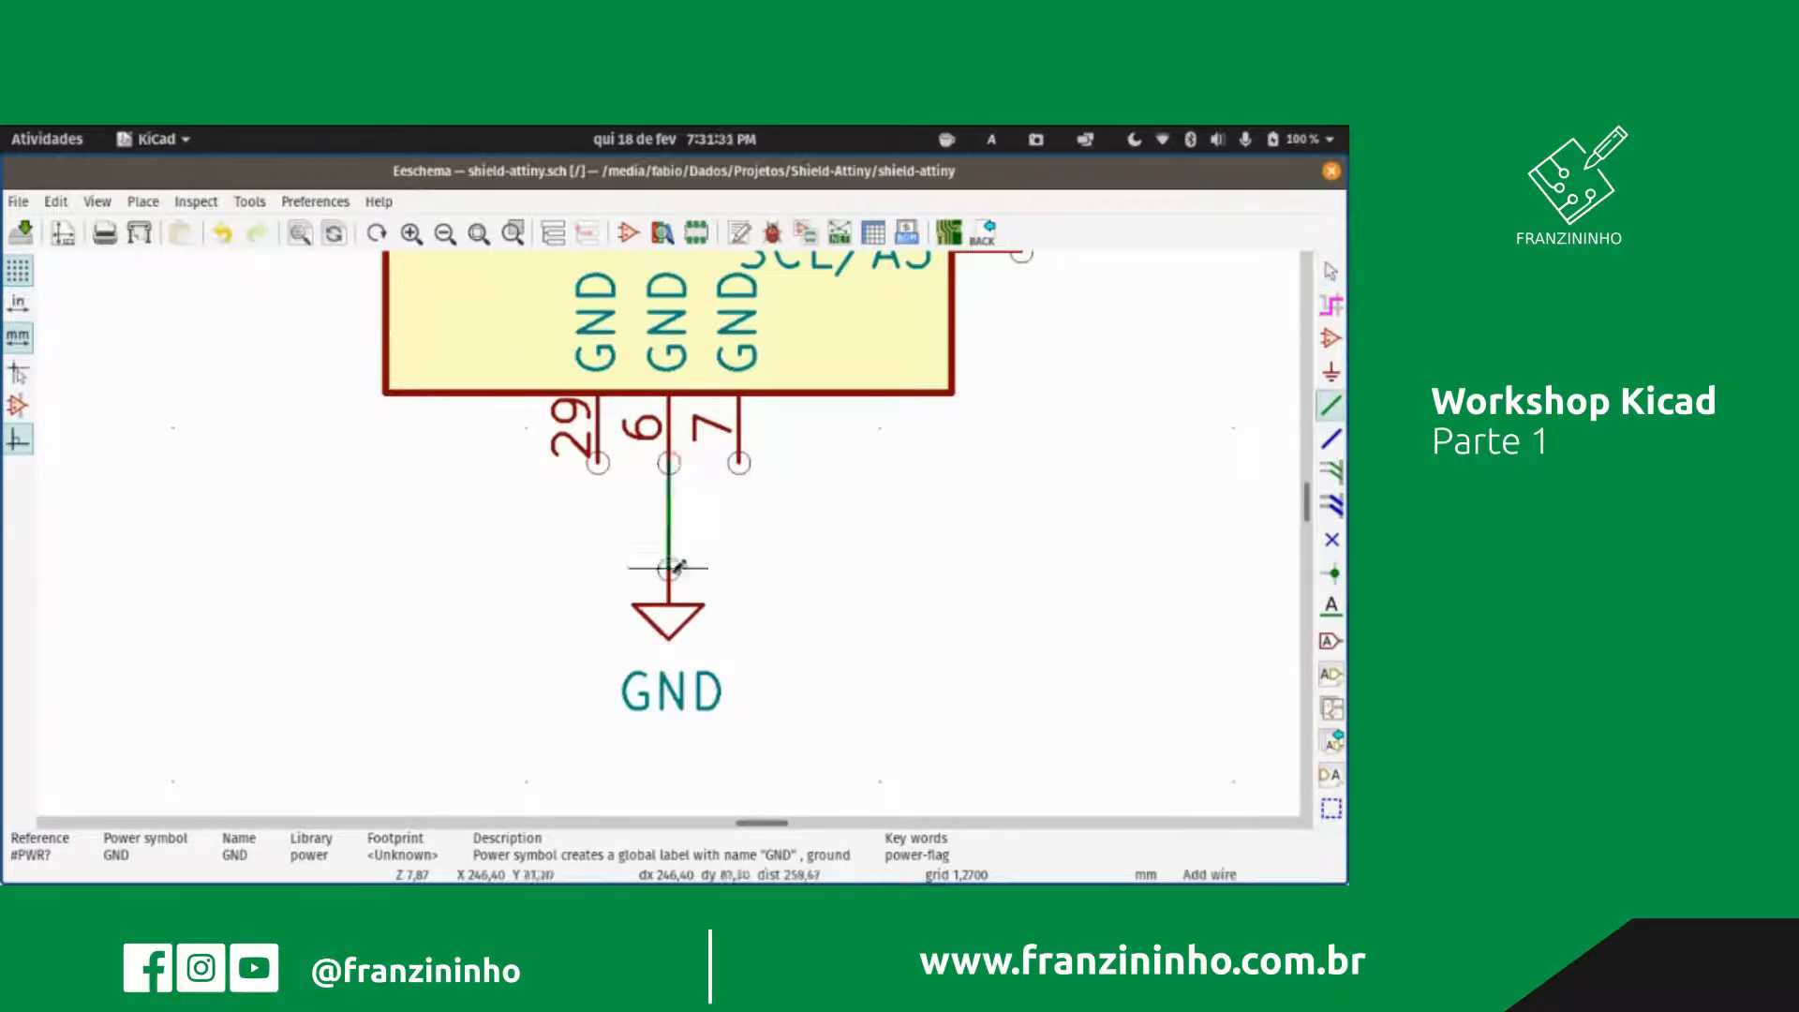
{"action": "left_click", "coordinate": [669, 569]}
{"action": "left_click", "coordinate": [597, 462]}
{"action": "left_click", "coordinate": [668, 533]}
{"action": "left_click", "coordinate": [739, 462]}
{"action": "scroll", "coordinate": [740, 604], "scroll_direction": "down", "scroll_amount": 3}
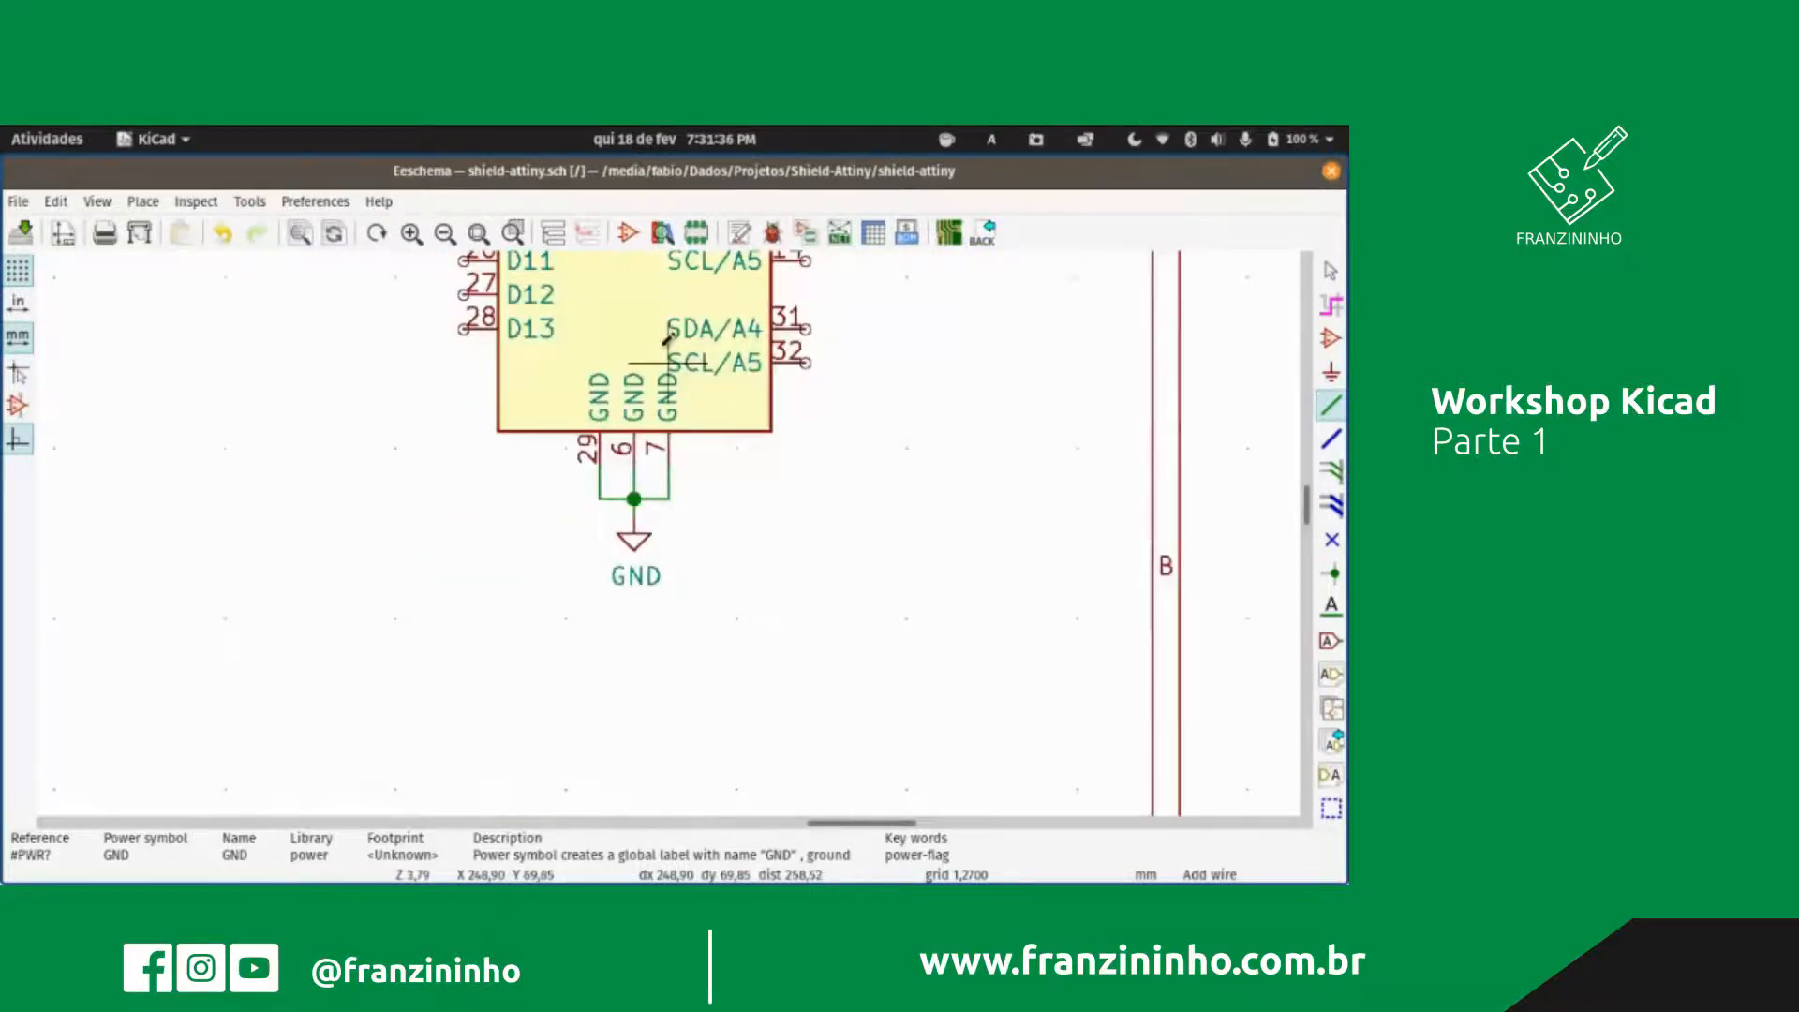
{"action": "scroll", "coordinate": [691, 502], "scroll_direction": "up", "scroll_amount": 1}
{"action": "scroll", "coordinate": [670, 522], "scroll_direction": "down", "scroll_amount": 1}
{"action": "scroll", "coordinate": [674, 521], "scroll_direction": "down", "scroll_amount": 2}
{"action": "scroll", "coordinate": [304, 696], "scroll_direction": "up", "scroll_amount": 1}
{"action": "scroll", "coordinate": [763, 490], "scroll_direction": "up", "scroll_amount": 1}
{"action": "scroll", "coordinate": [671, 522], "scroll_direction": "down", "scroll_amount": 2}
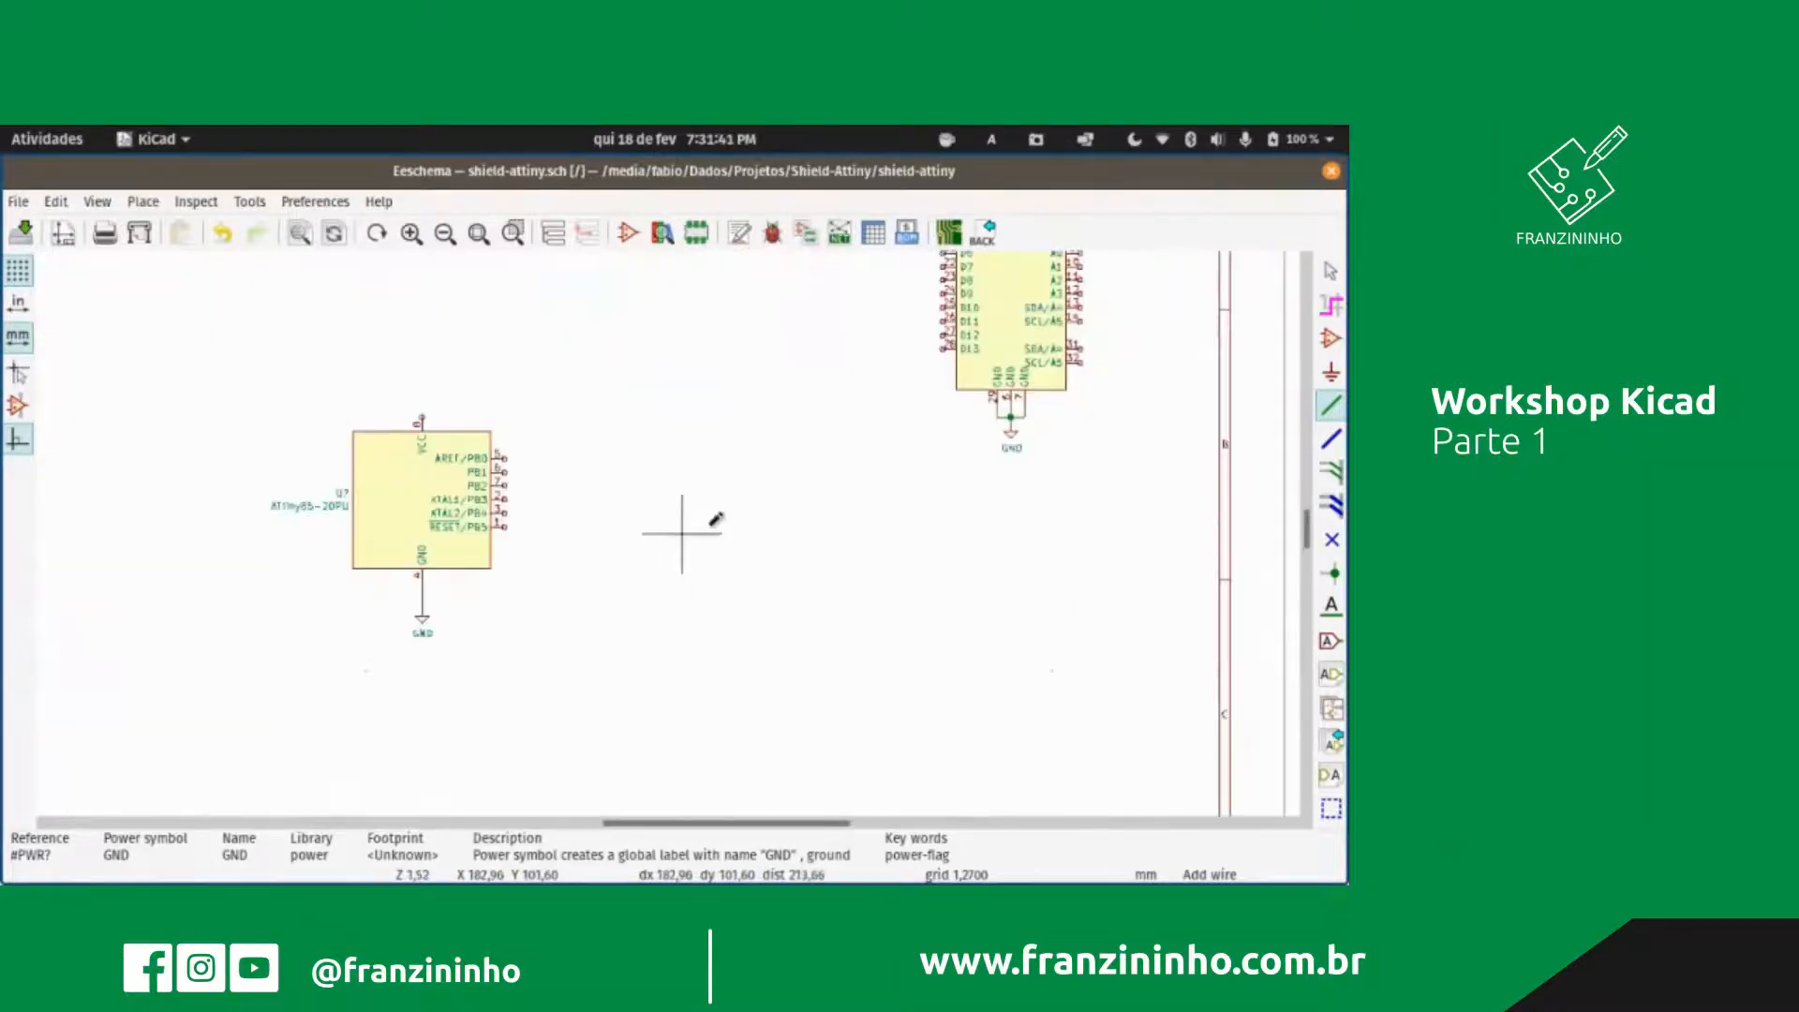
{"action": "scroll", "coordinate": [743, 527], "scroll_direction": "up", "scroll_amount": 1}
{"action": "scroll", "coordinate": [672, 530], "scroll_direction": "up", "scroll_amount": 1}
{"action": "scroll", "coordinate": [668, 516], "scroll_direction": "down", "scroll_amount": 1}
{"action": "scroll", "coordinate": [668, 516], "scroll_direction": "down", "scroll_amount": 1}
{"action": "scroll", "coordinate": [670, 521], "scroll_direction": "down", "scroll_amount": 1}
{"action": "scroll", "coordinate": [674, 525], "scroll_direction": "down", "scroll_amount": 1}
{"action": "scroll", "coordinate": [656, 520], "scroll_direction": "up", "scroll_amount": 1}
{"action": "scroll", "coordinate": [656, 520], "scroll_direction": "up", "scroll_amount": 1}
{"action": "scroll", "coordinate": [600, 510], "scroll_direction": "up", "scroll_amount": 1}
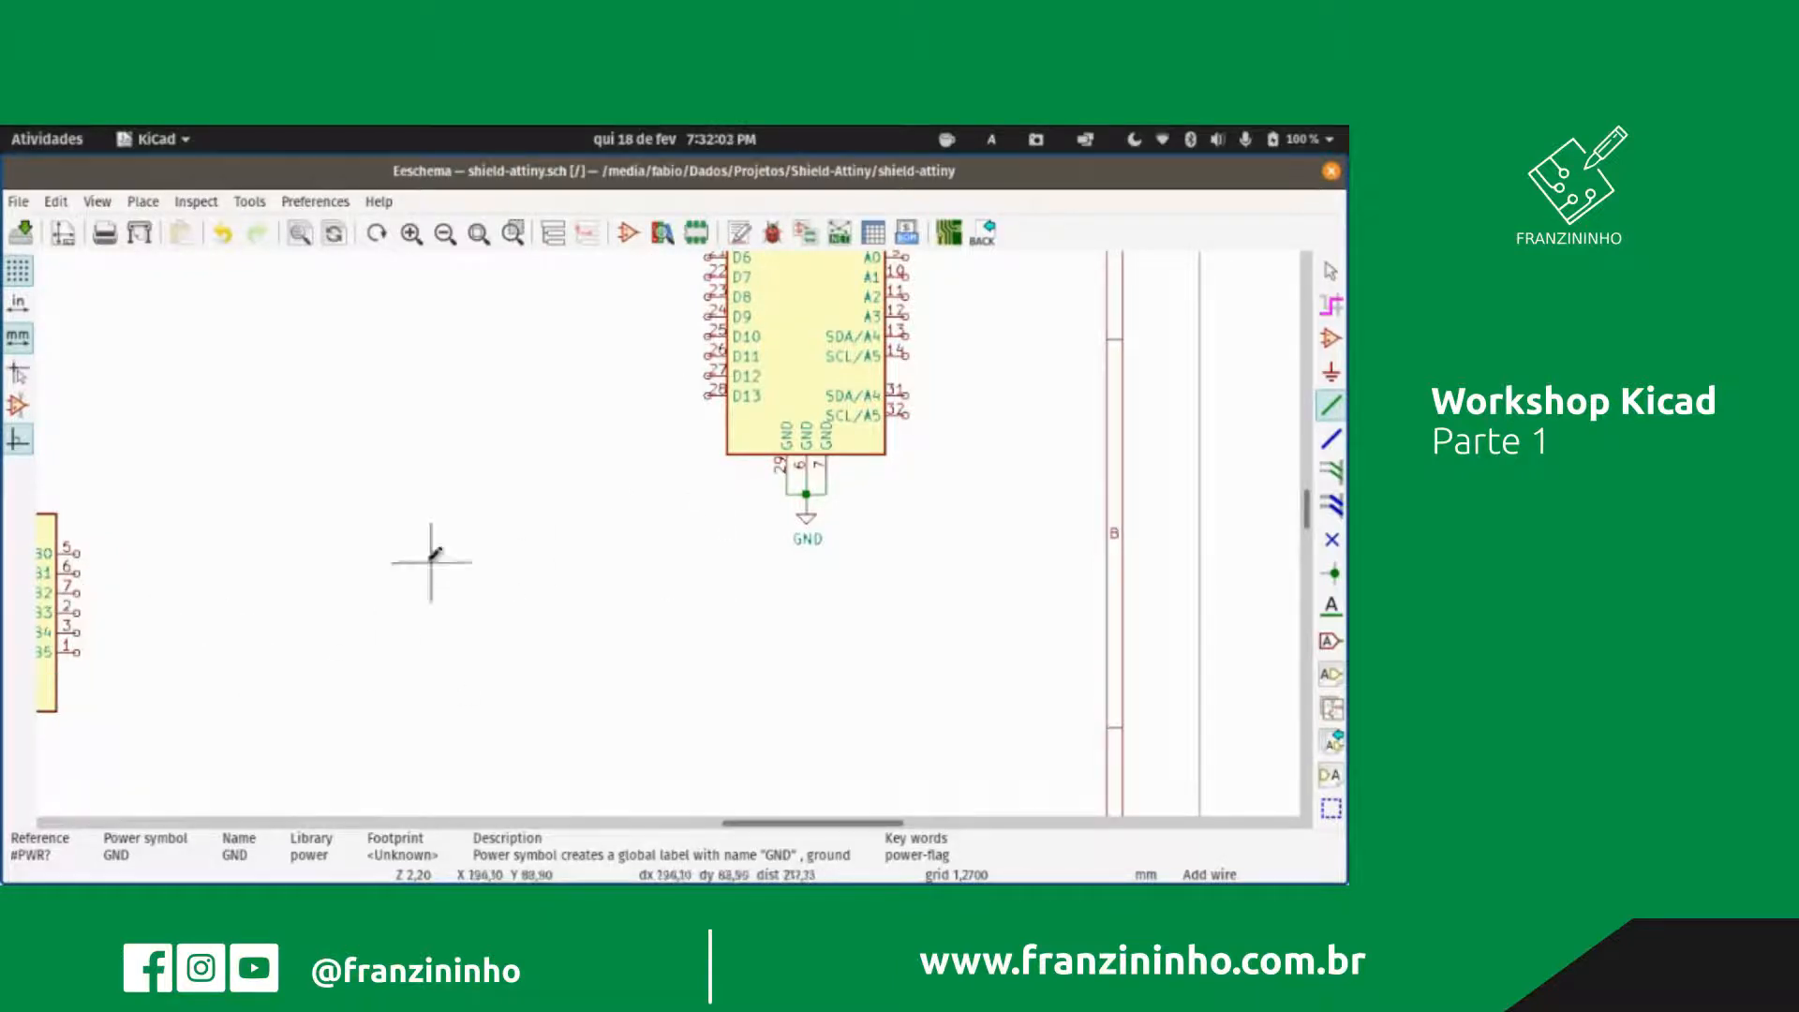
{"action": "scroll", "coordinate": [671, 518], "scroll_direction": "down", "scroll_amount": 3}
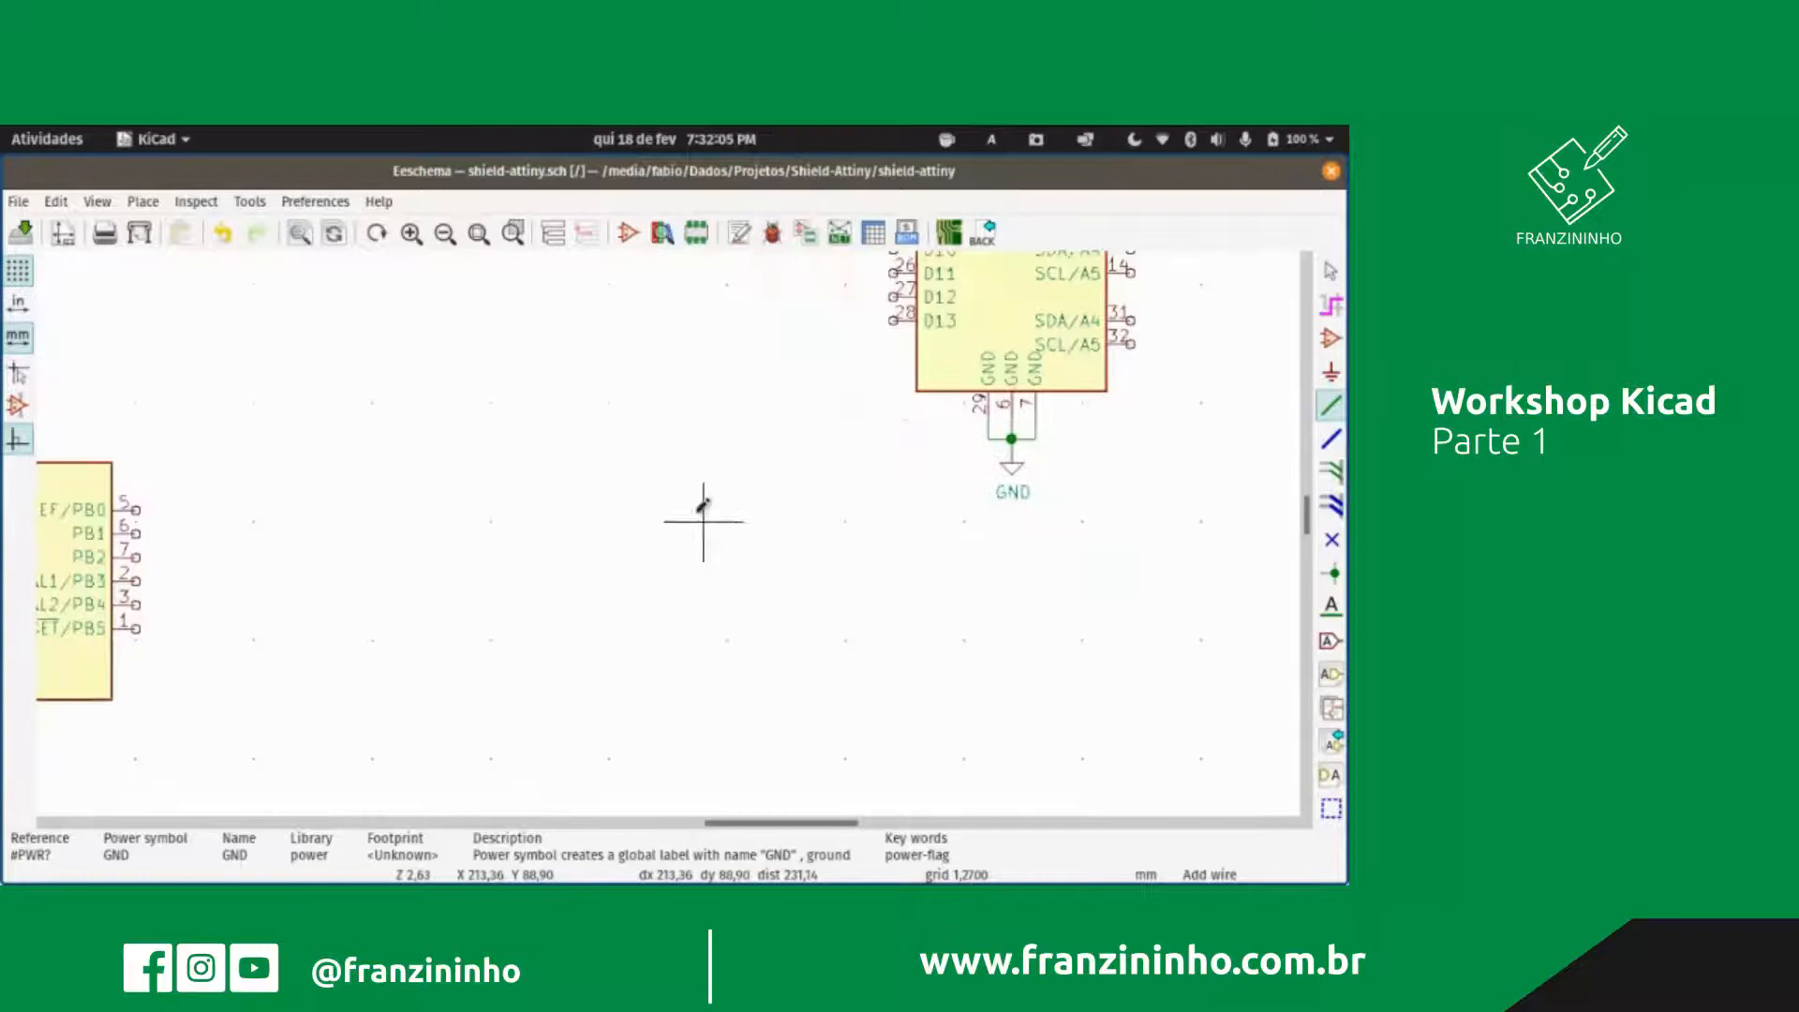
{"action": "scroll", "coordinate": [777, 487], "scroll_direction": "up", "scroll_amount": 2}
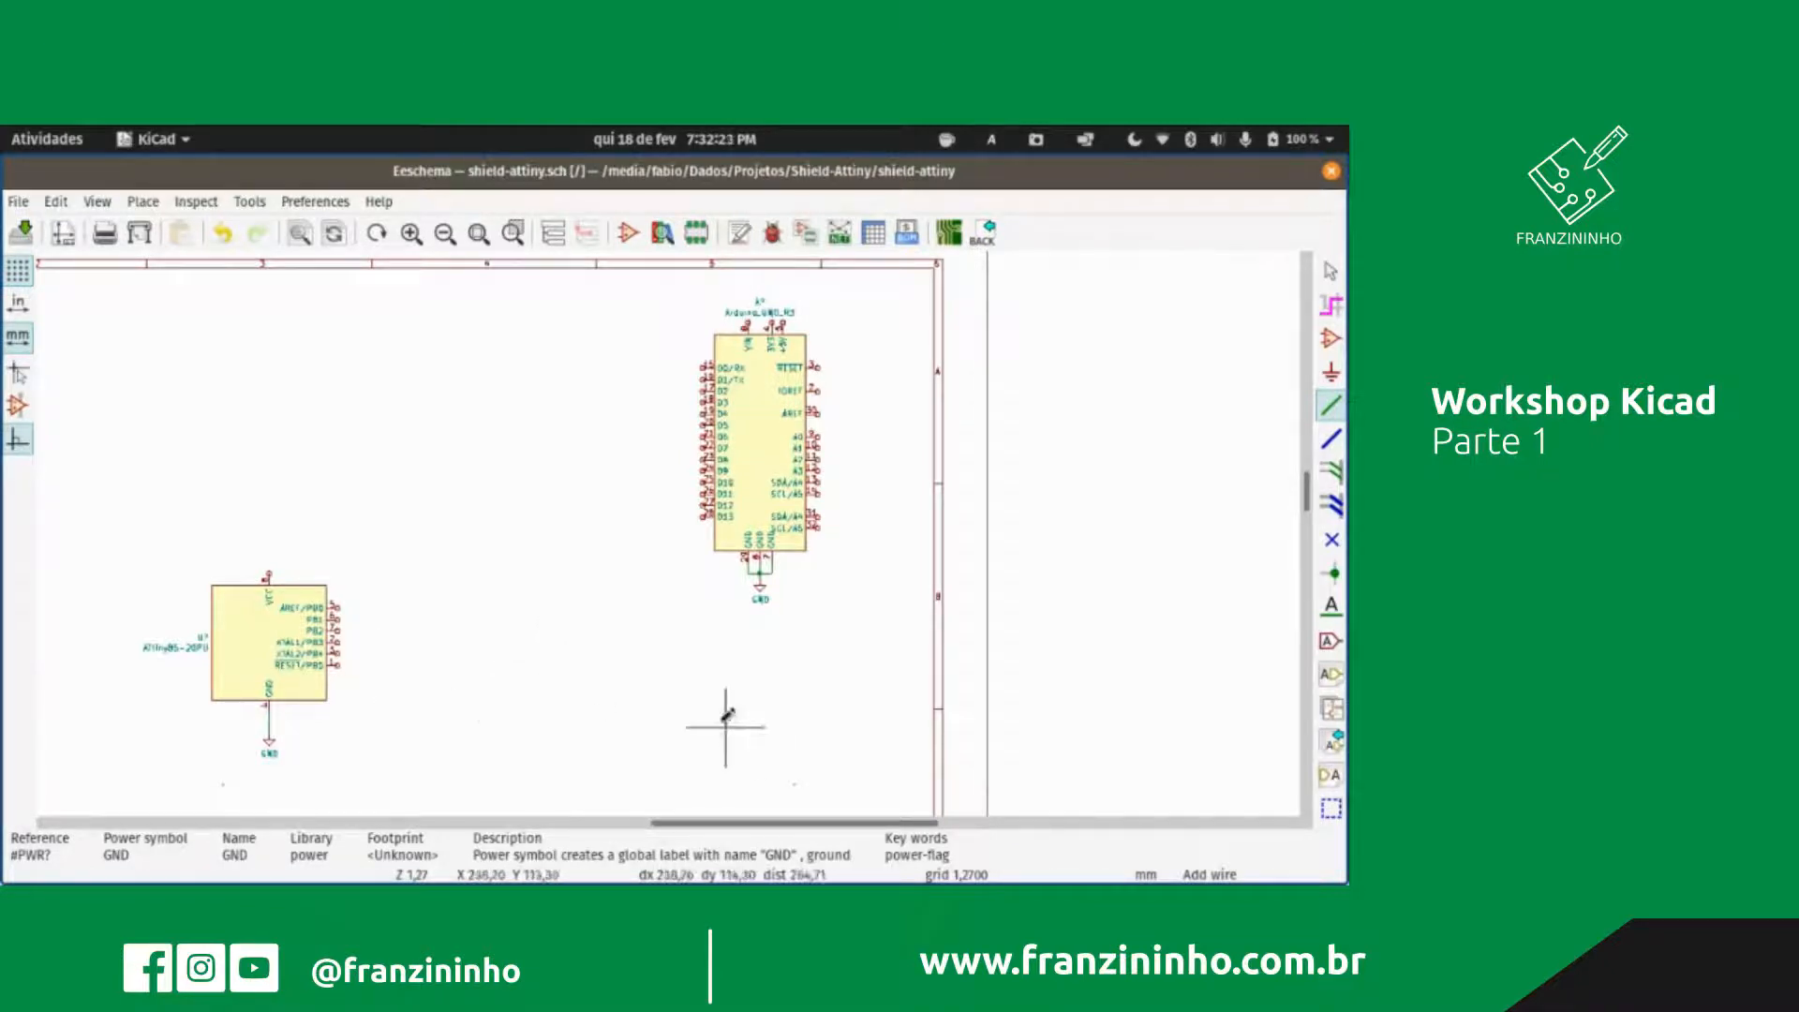
Step: Place a left-oriented global label D13 a short distance to the left of the Arduino UNO R3's pin 28
{"action": "left_click", "coordinate": [1328, 642]}
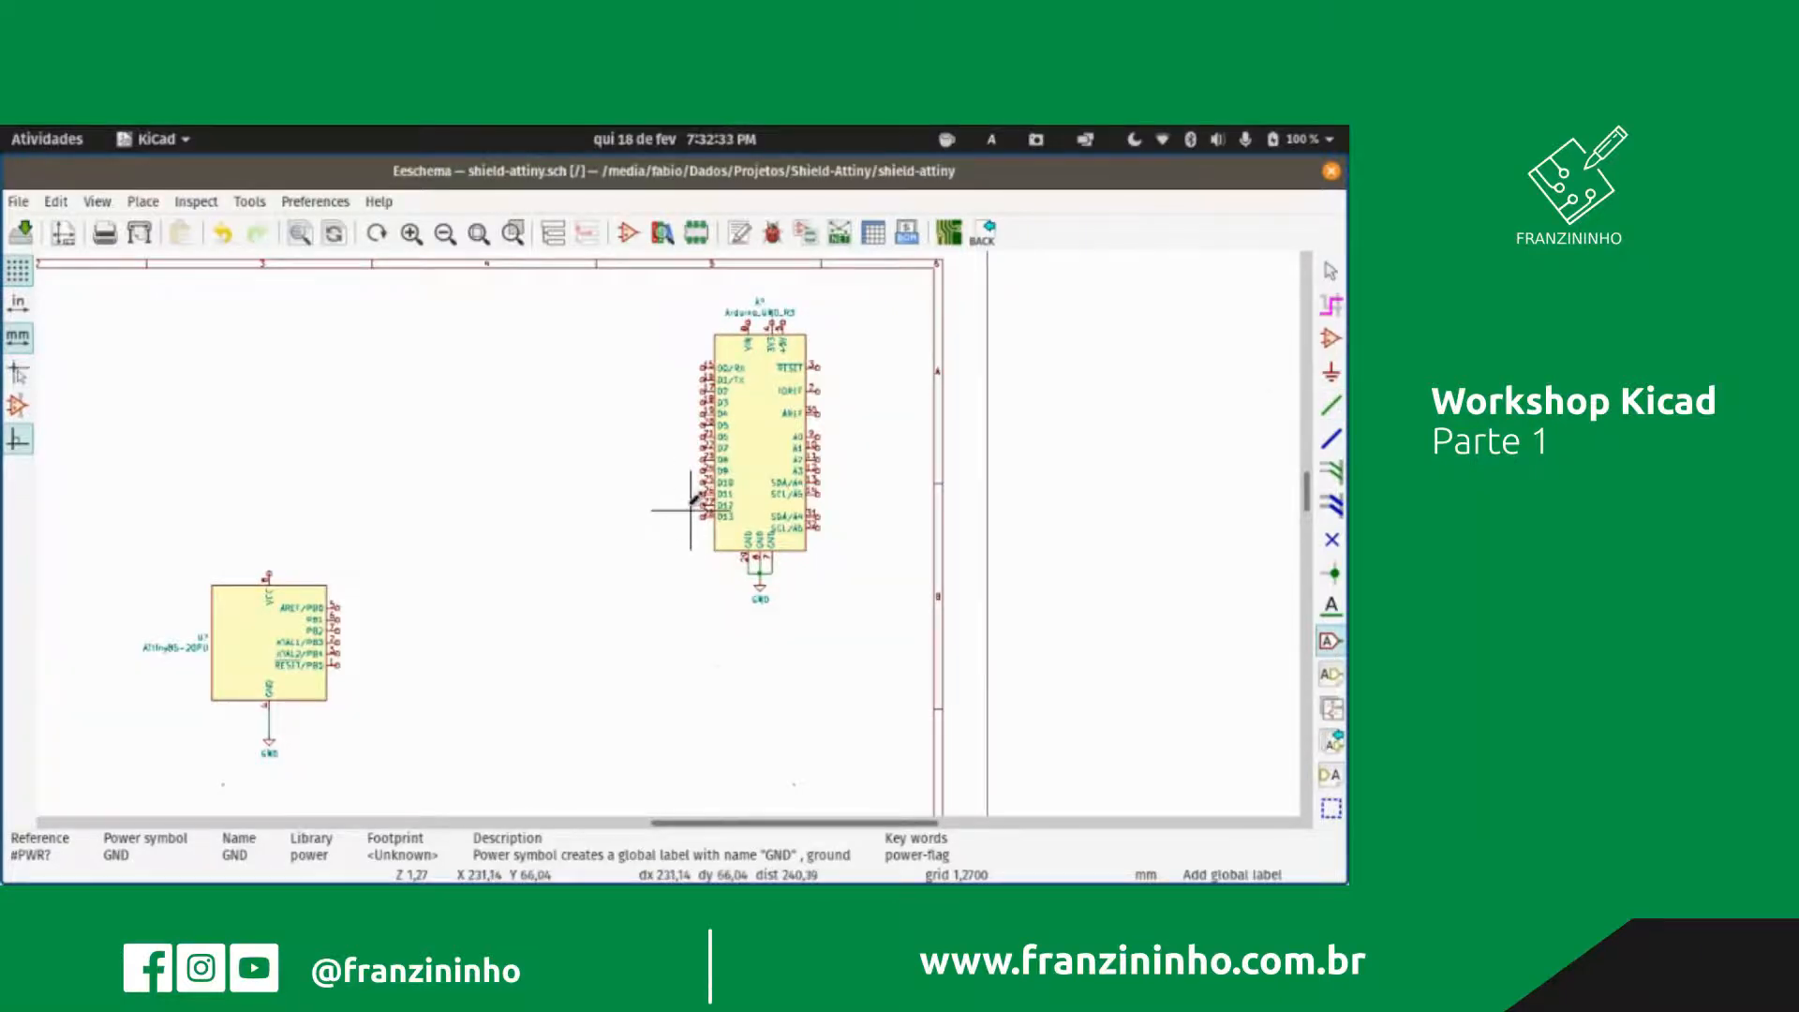
{"action": "scroll", "coordinate": [680, 488], "scroll_direction": "down", "scroll_amount": 2}
{"action": "scroll", "coordinate": [665, 515], "scroll_direction": "up", "scroll_amount": 5}
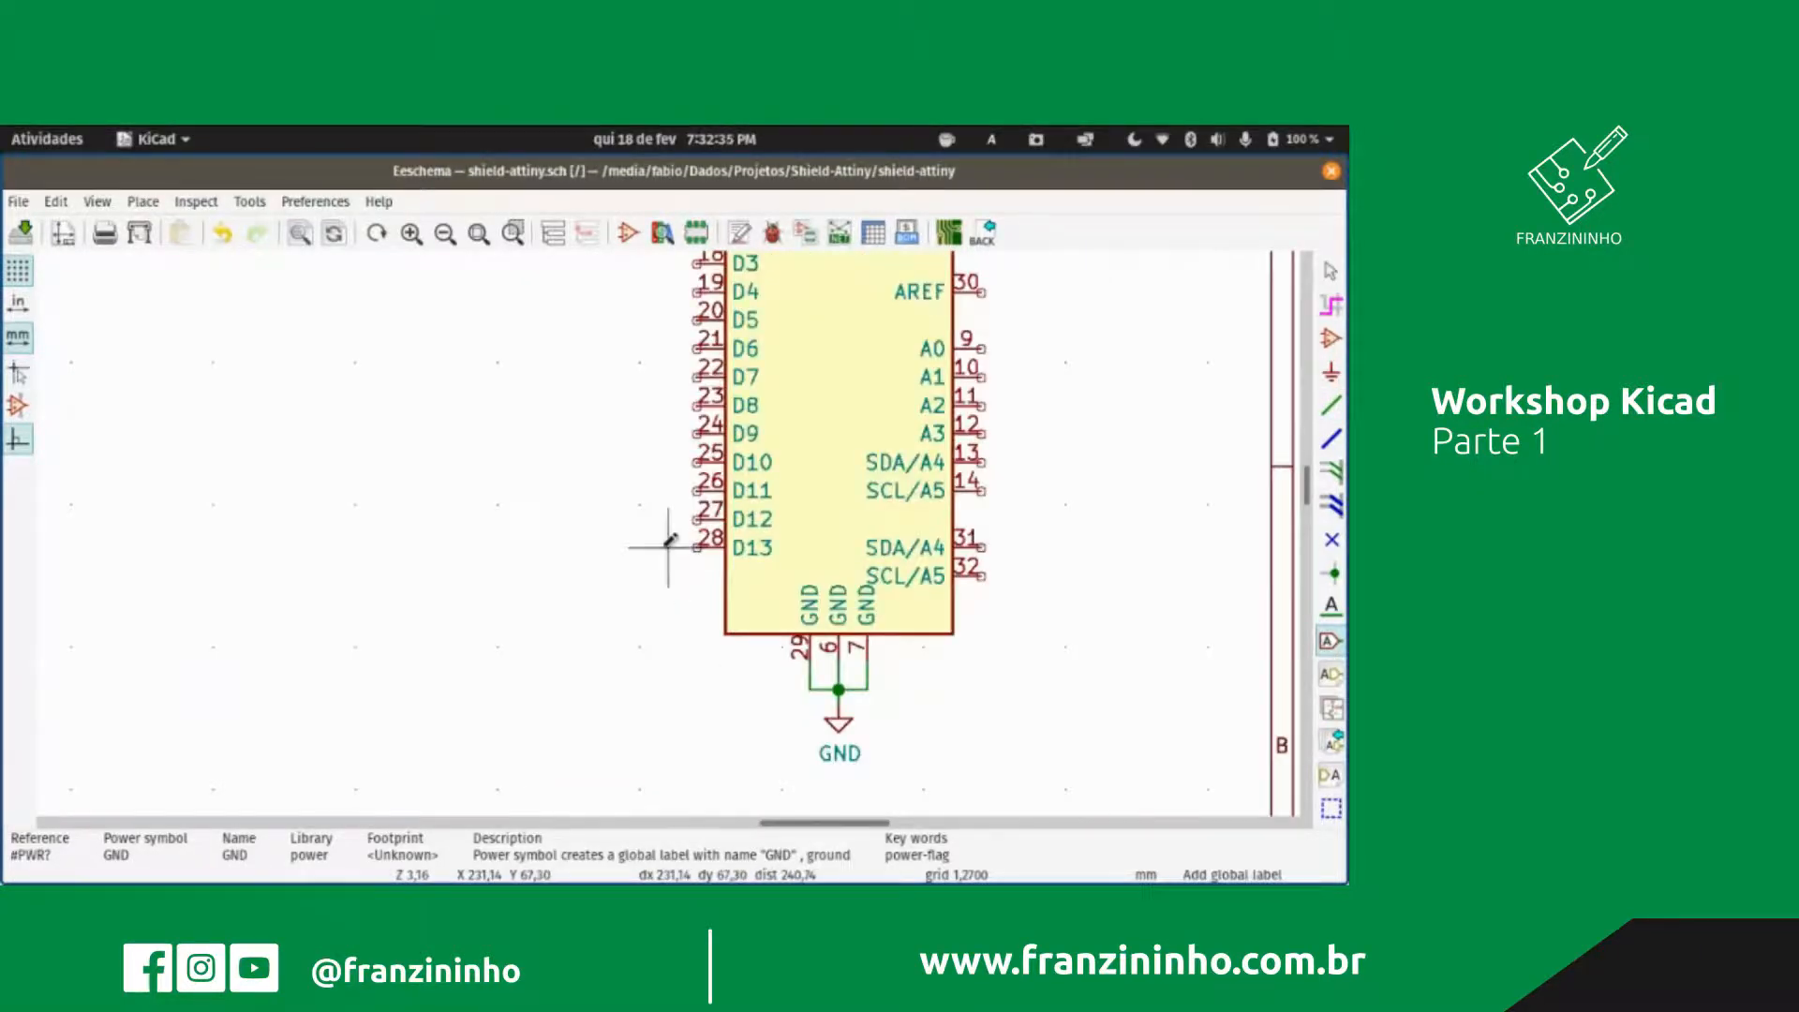
{"action": "left_click", "coordinate": [668, 547]}
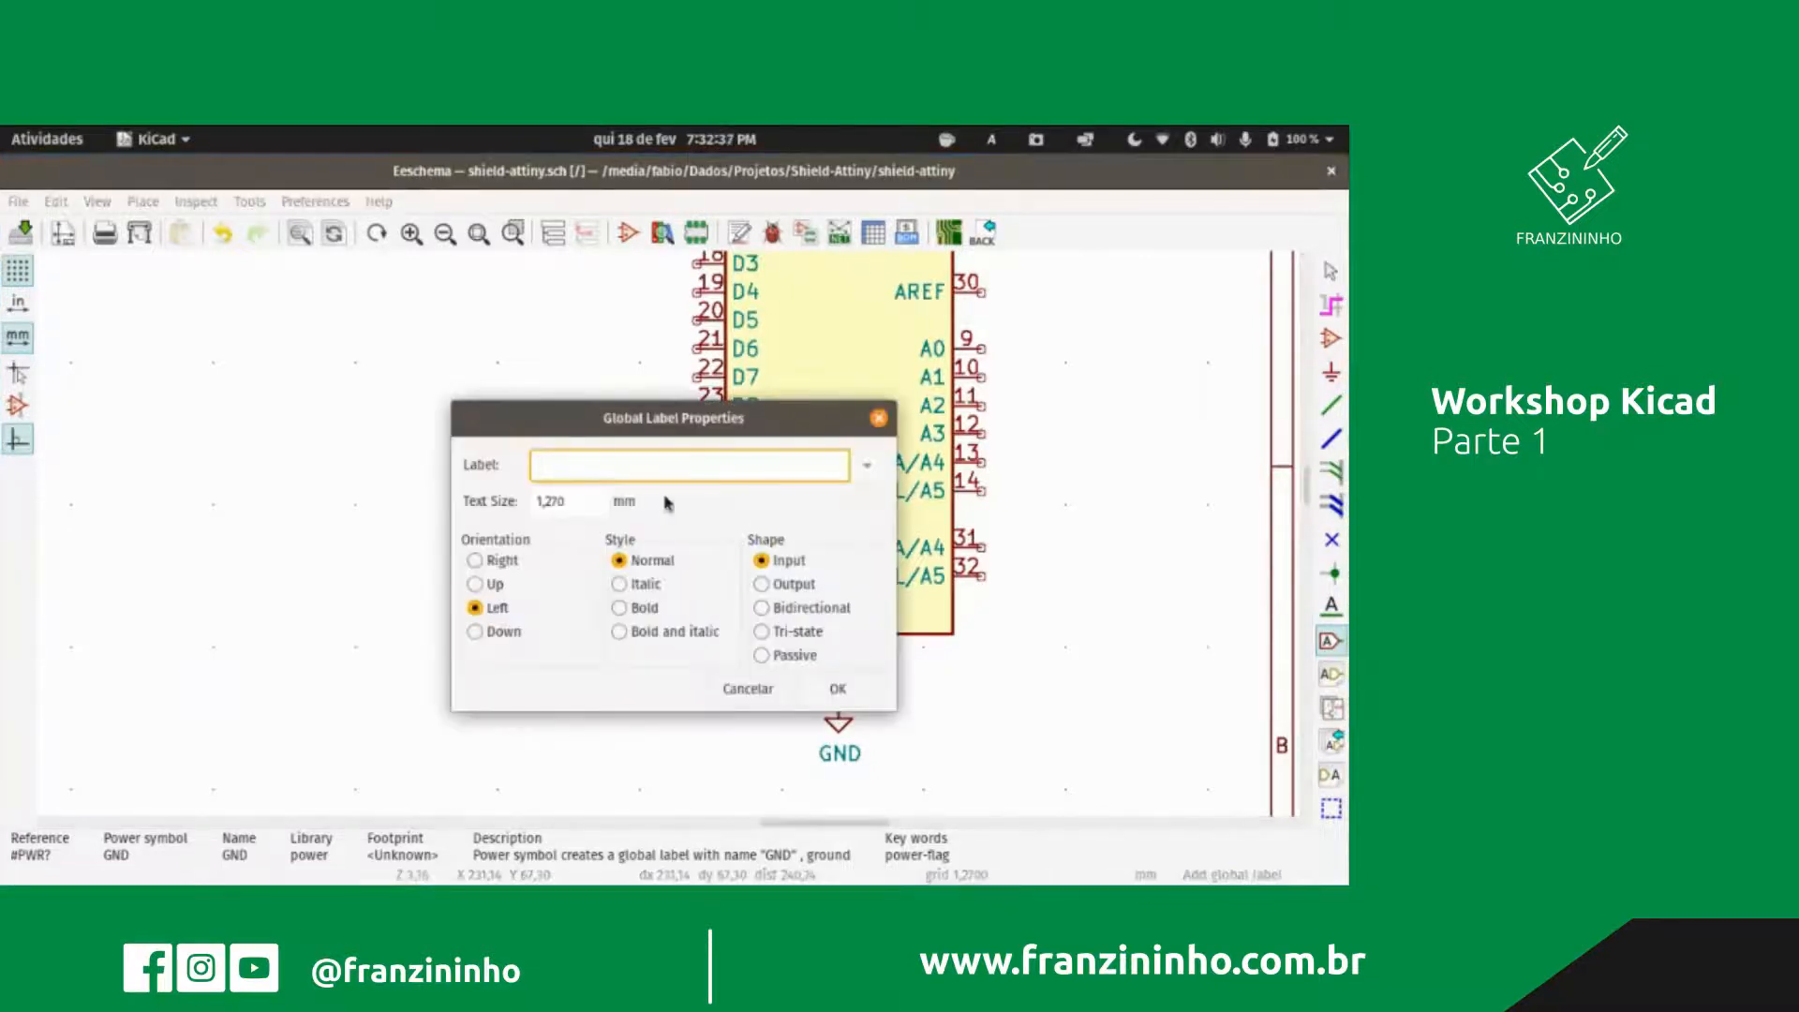
{"action": "type", "text": "D13"}
{"action": "key", "text": "Return"}
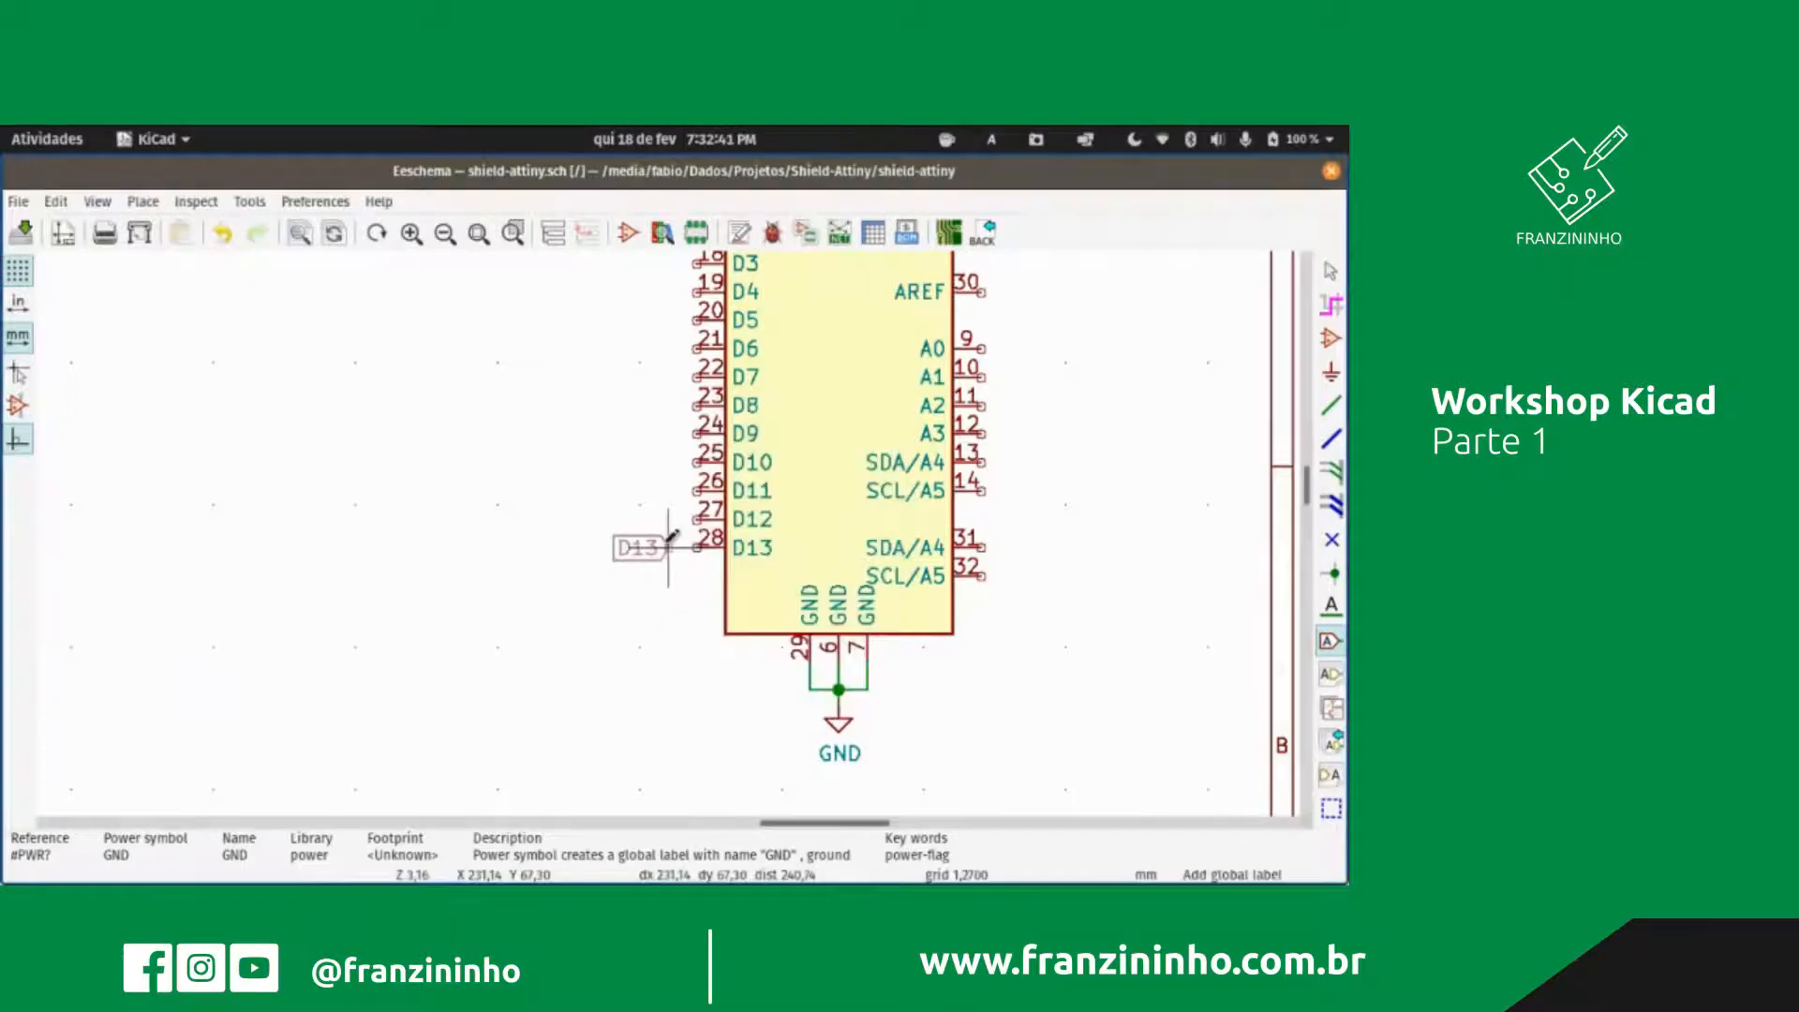
{"action": "left_click", "coordinate": [663, 543]}
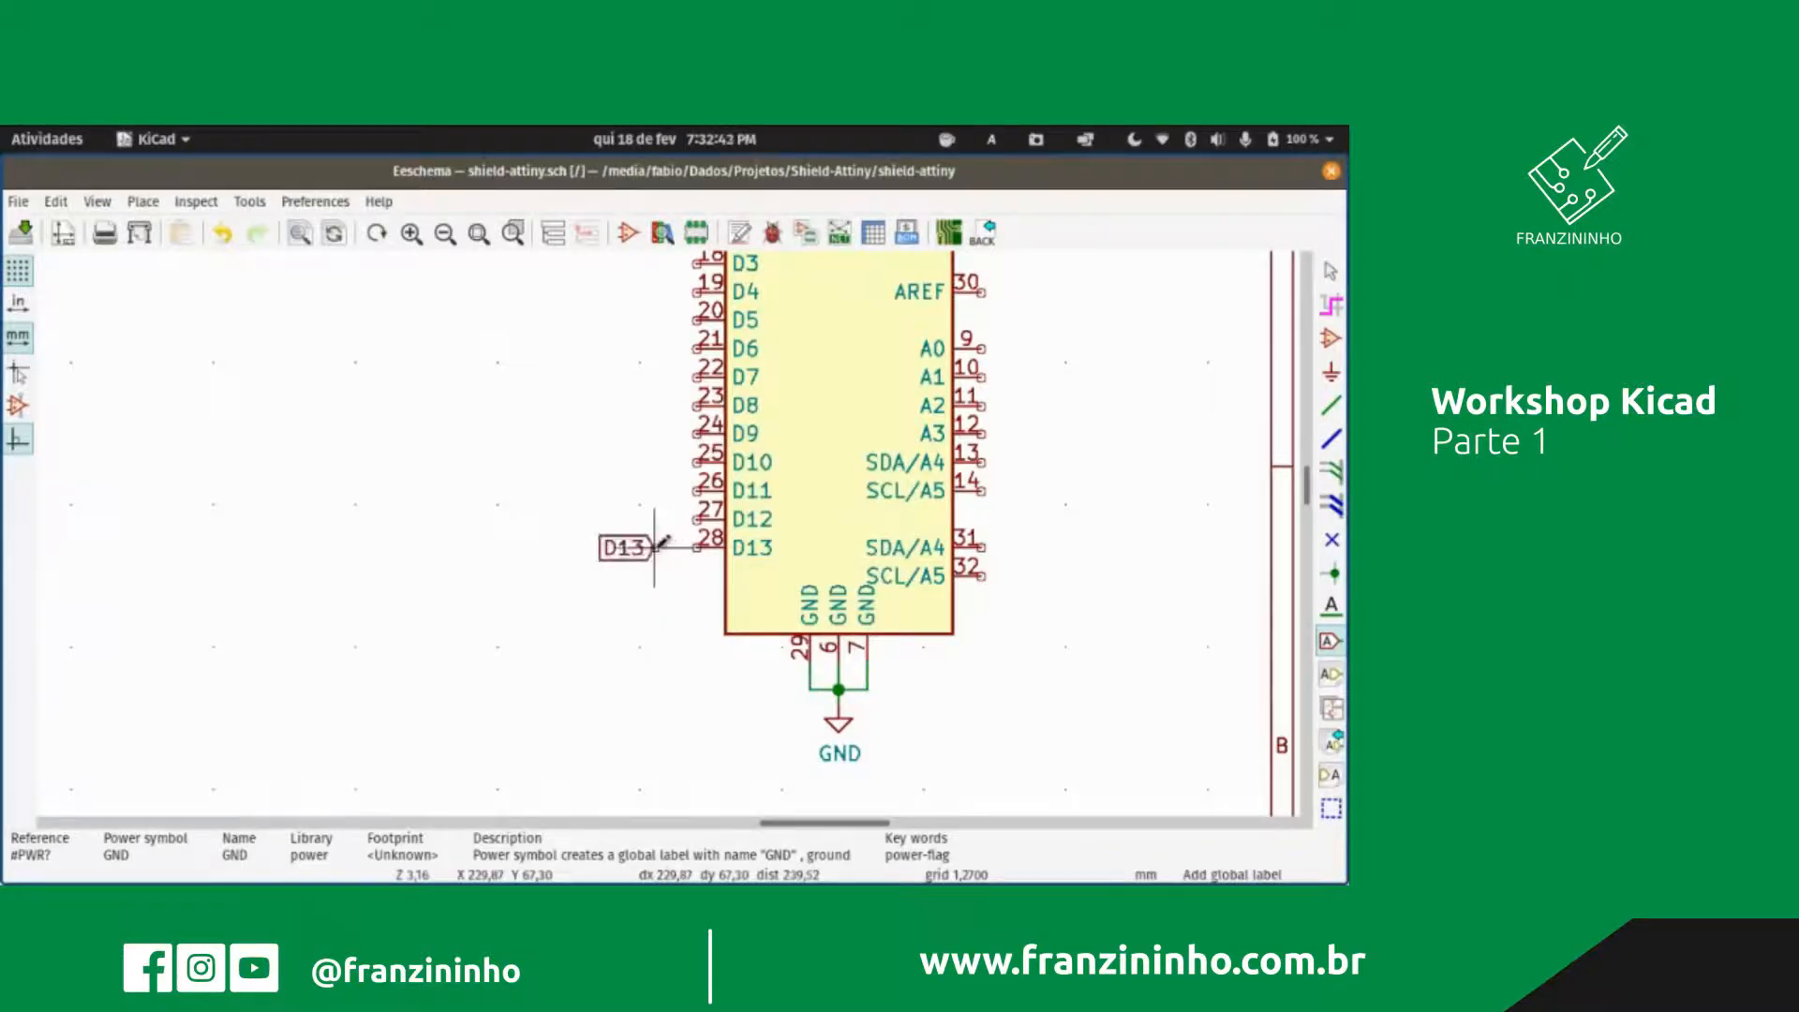
{"action": "left_click", "coordinate": [662, 543]}
{"action": "left_click", "coordinate": [879, 419]}
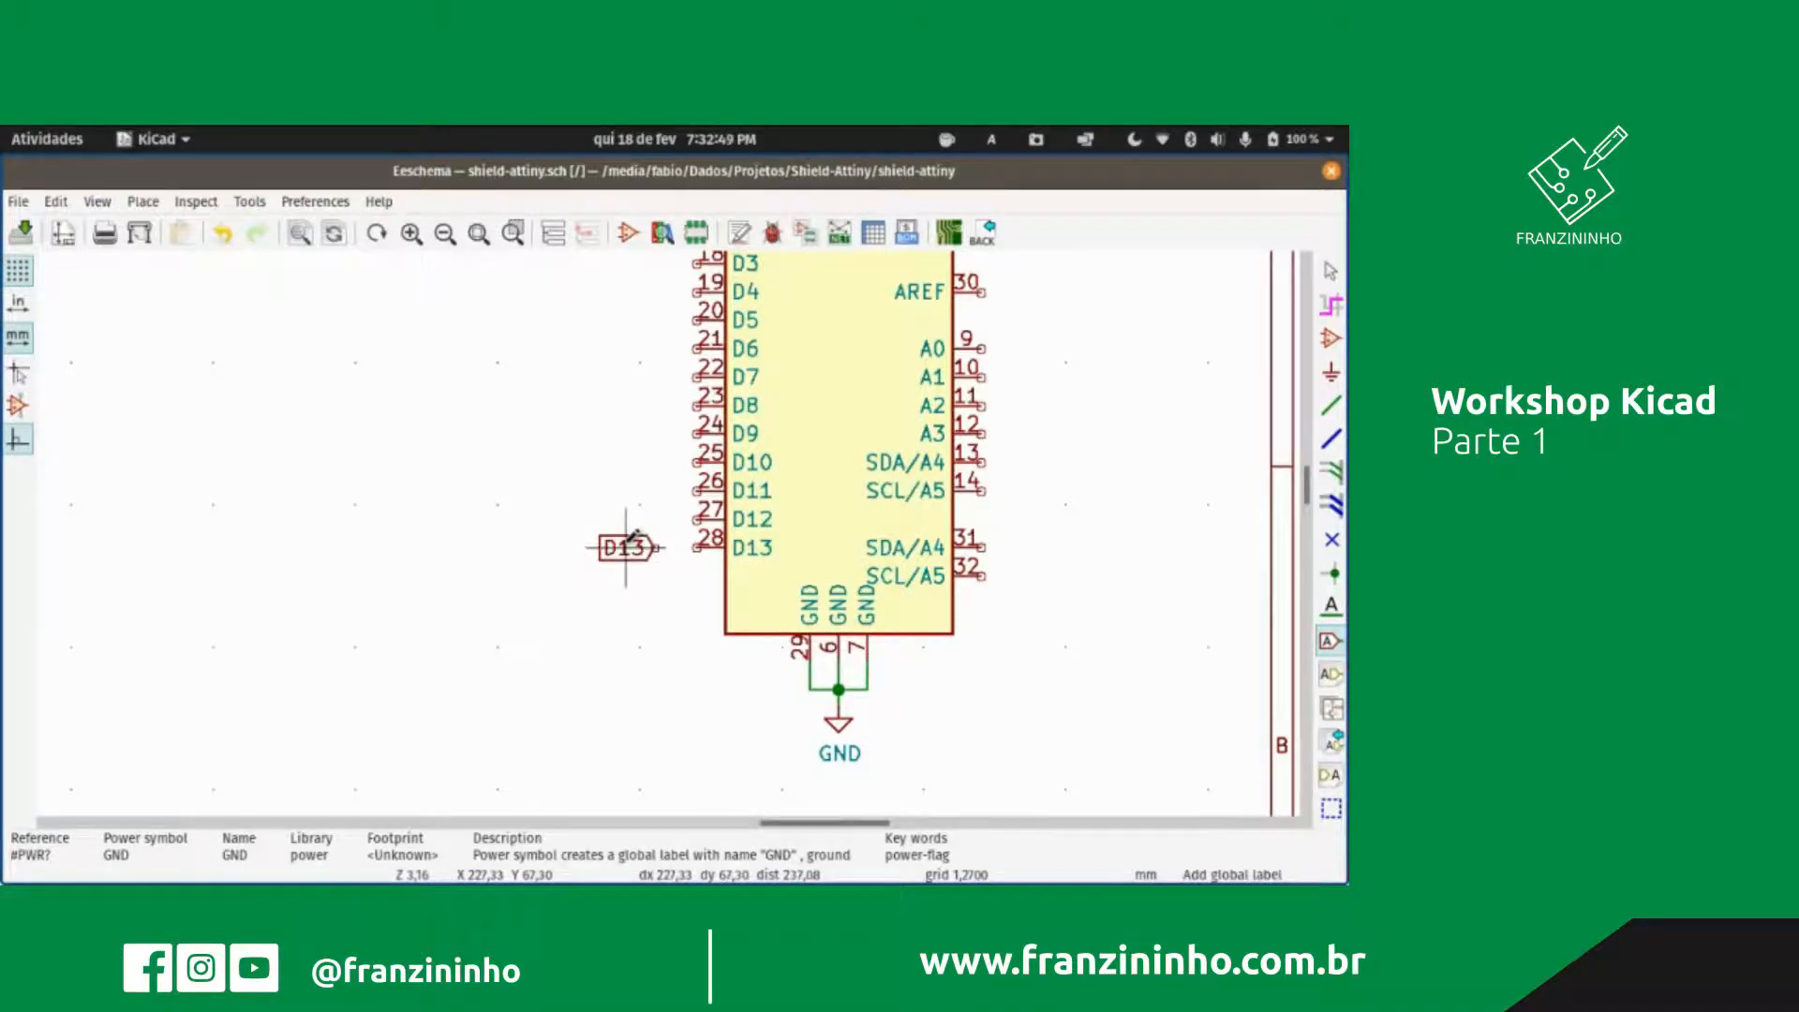
Step: Switch to Firefox and check the ArduinoISP wiring diagram in the ATtiny85 article
{"action": "scroll", "coordinate": [627, 542], "scroll_direction": "up", "scroll_amount": 1}
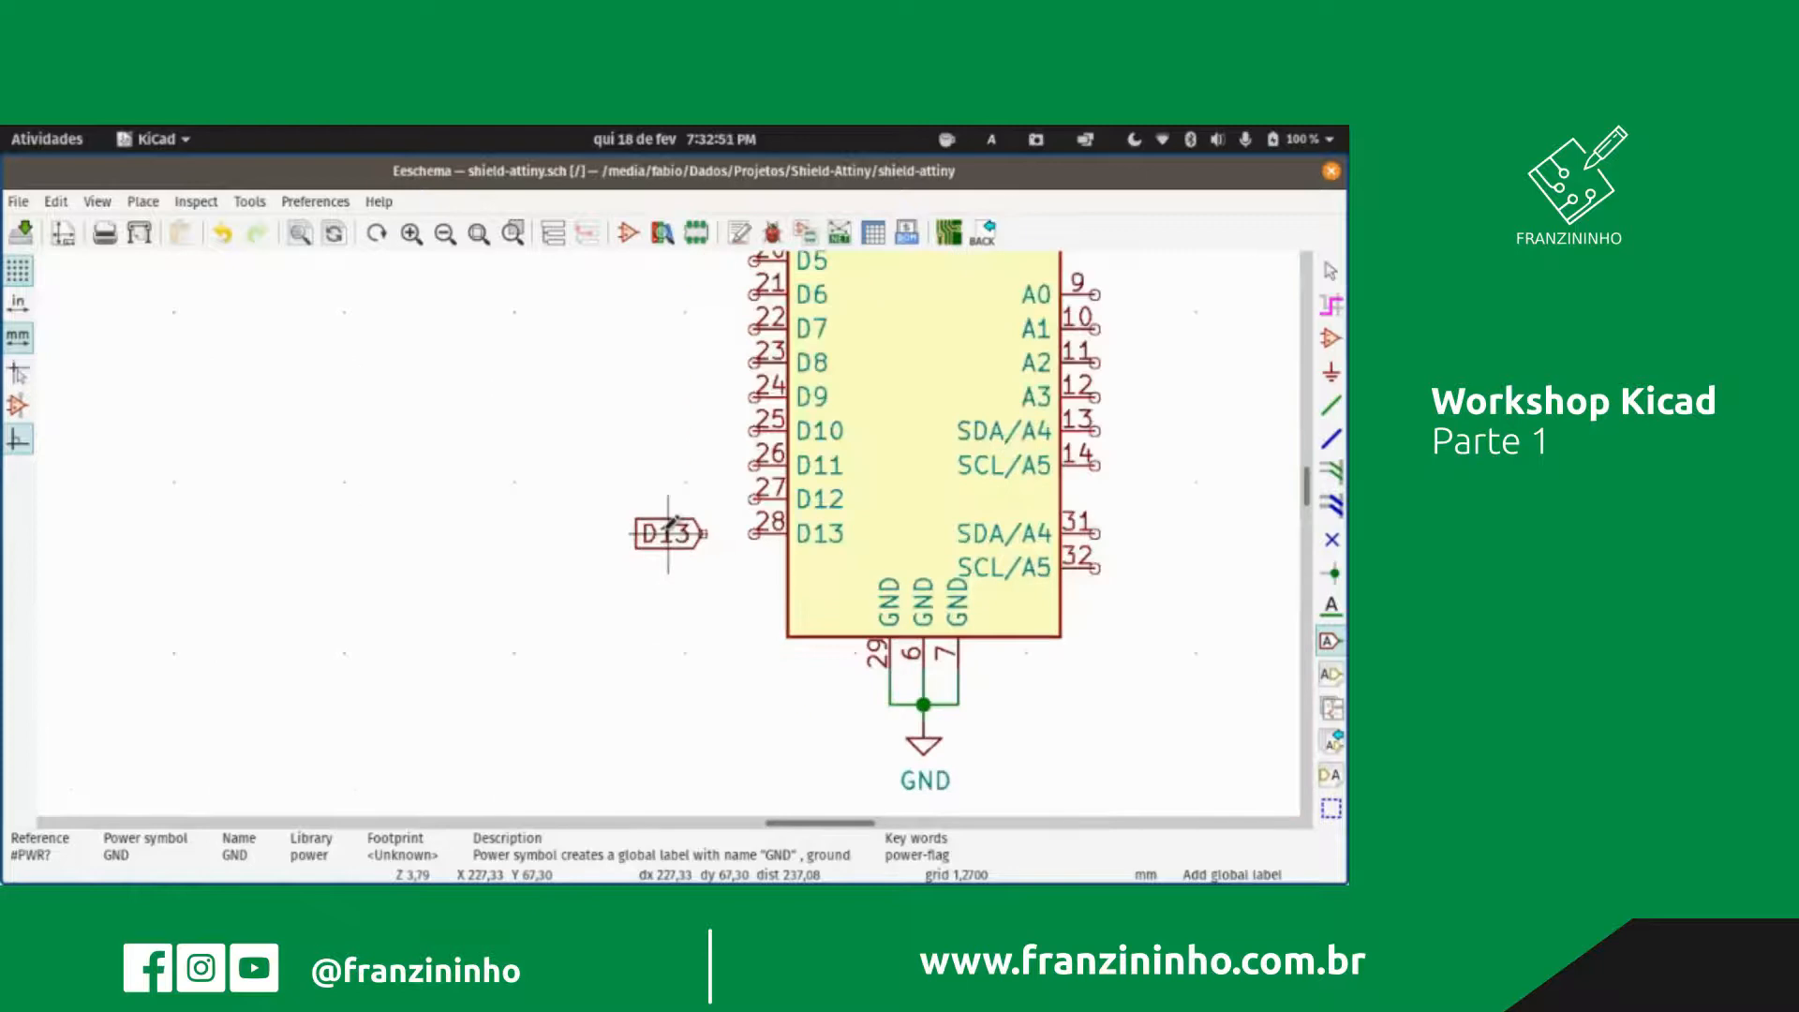
{"action": "scroll", "coordinate": [755, 532], "scroll_direction": "down", "scroll_amount": 1}
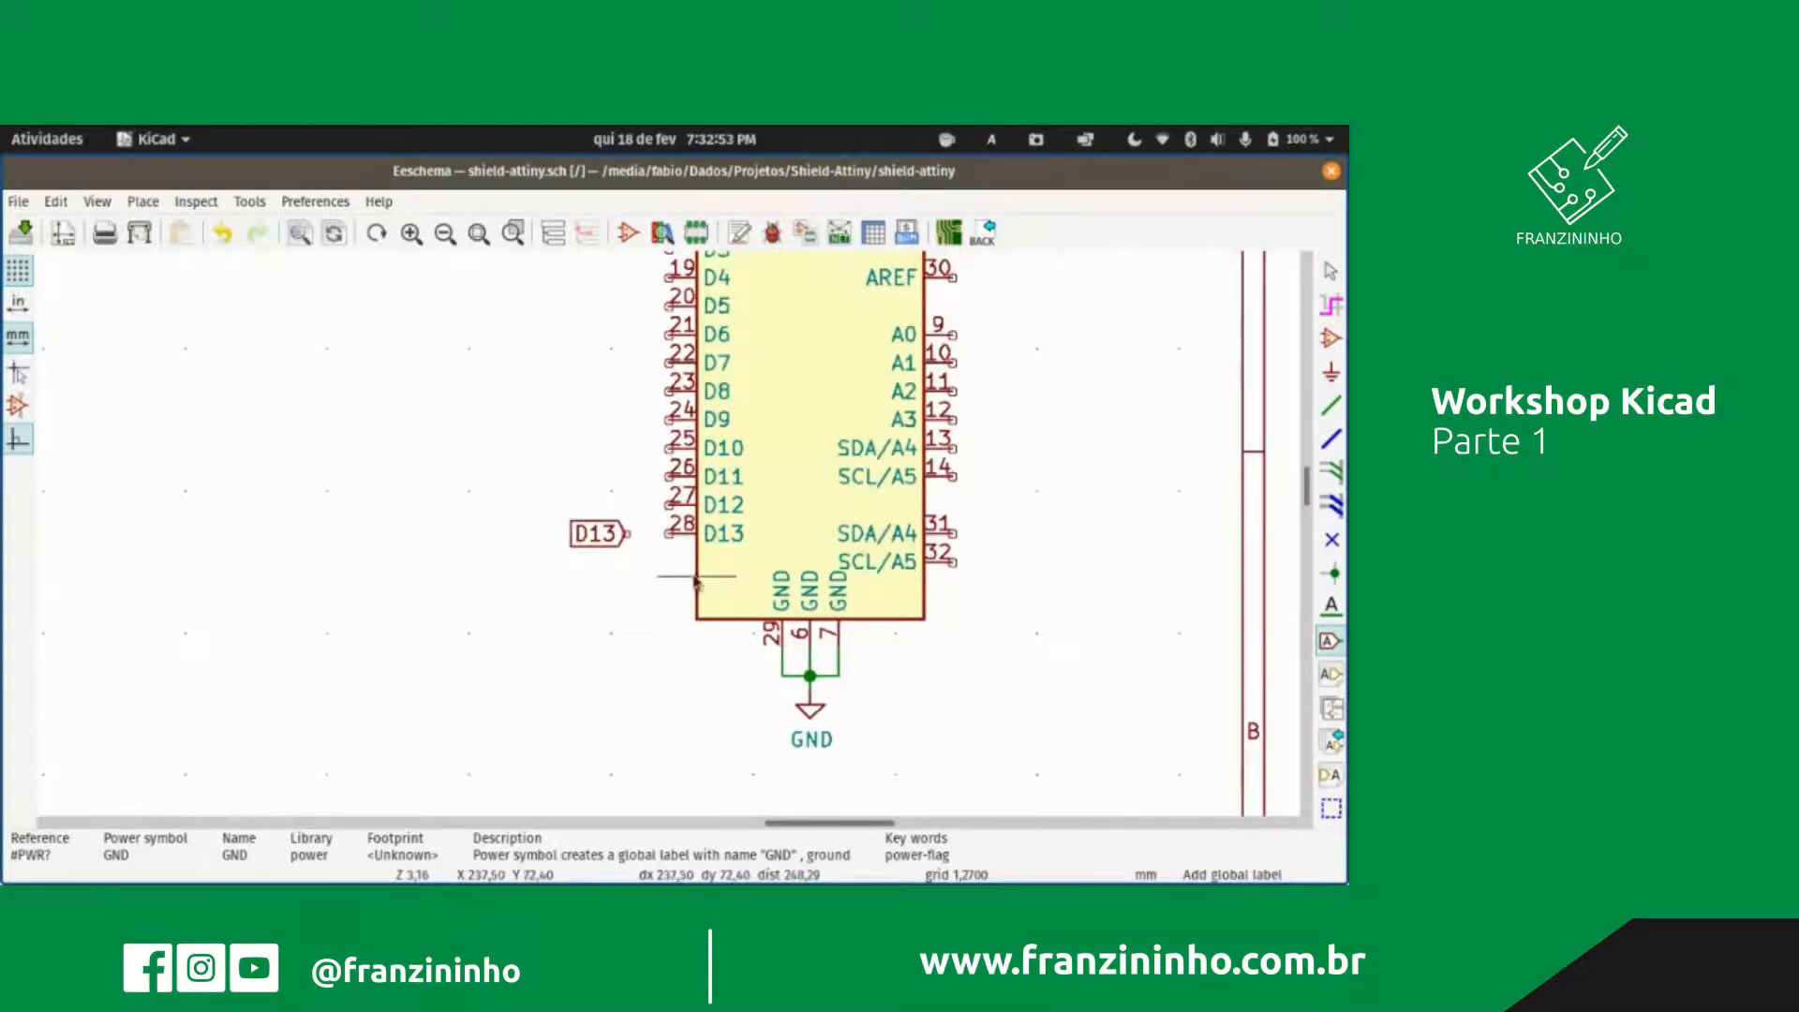
{"action": "key", "text": "super"}
{"action": "left_click", "coordinate": [325, 486]}
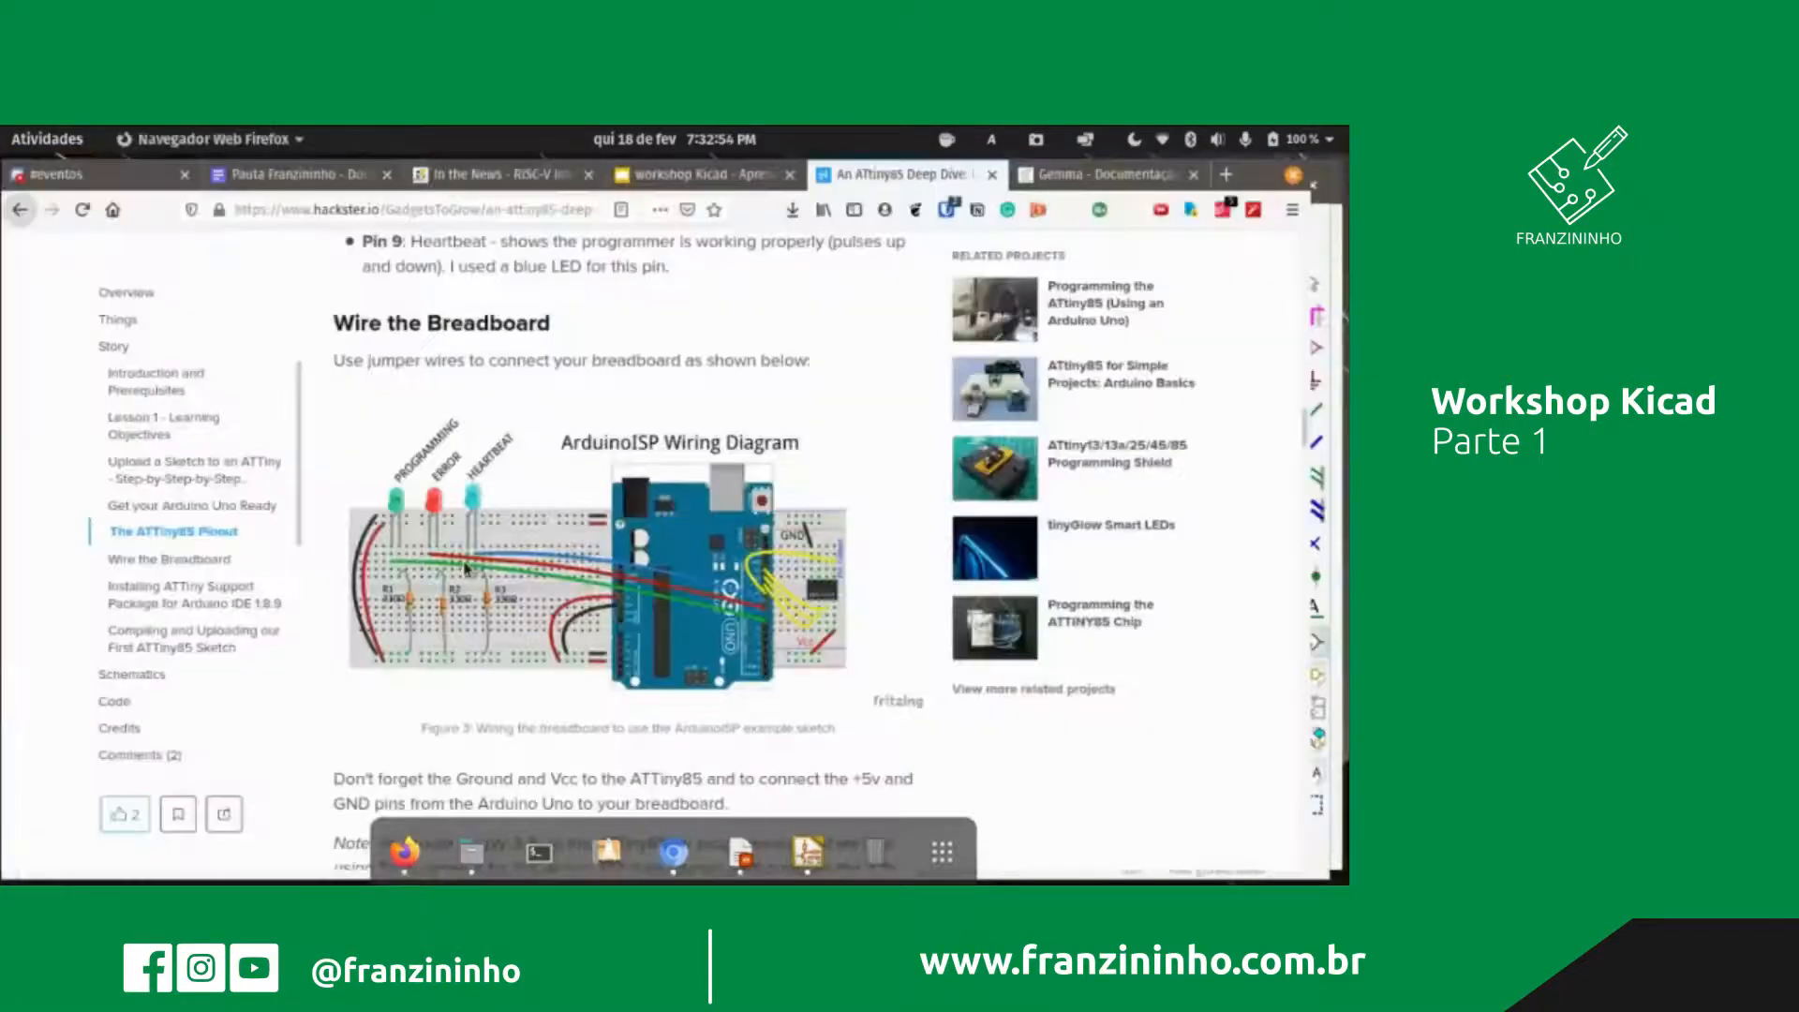
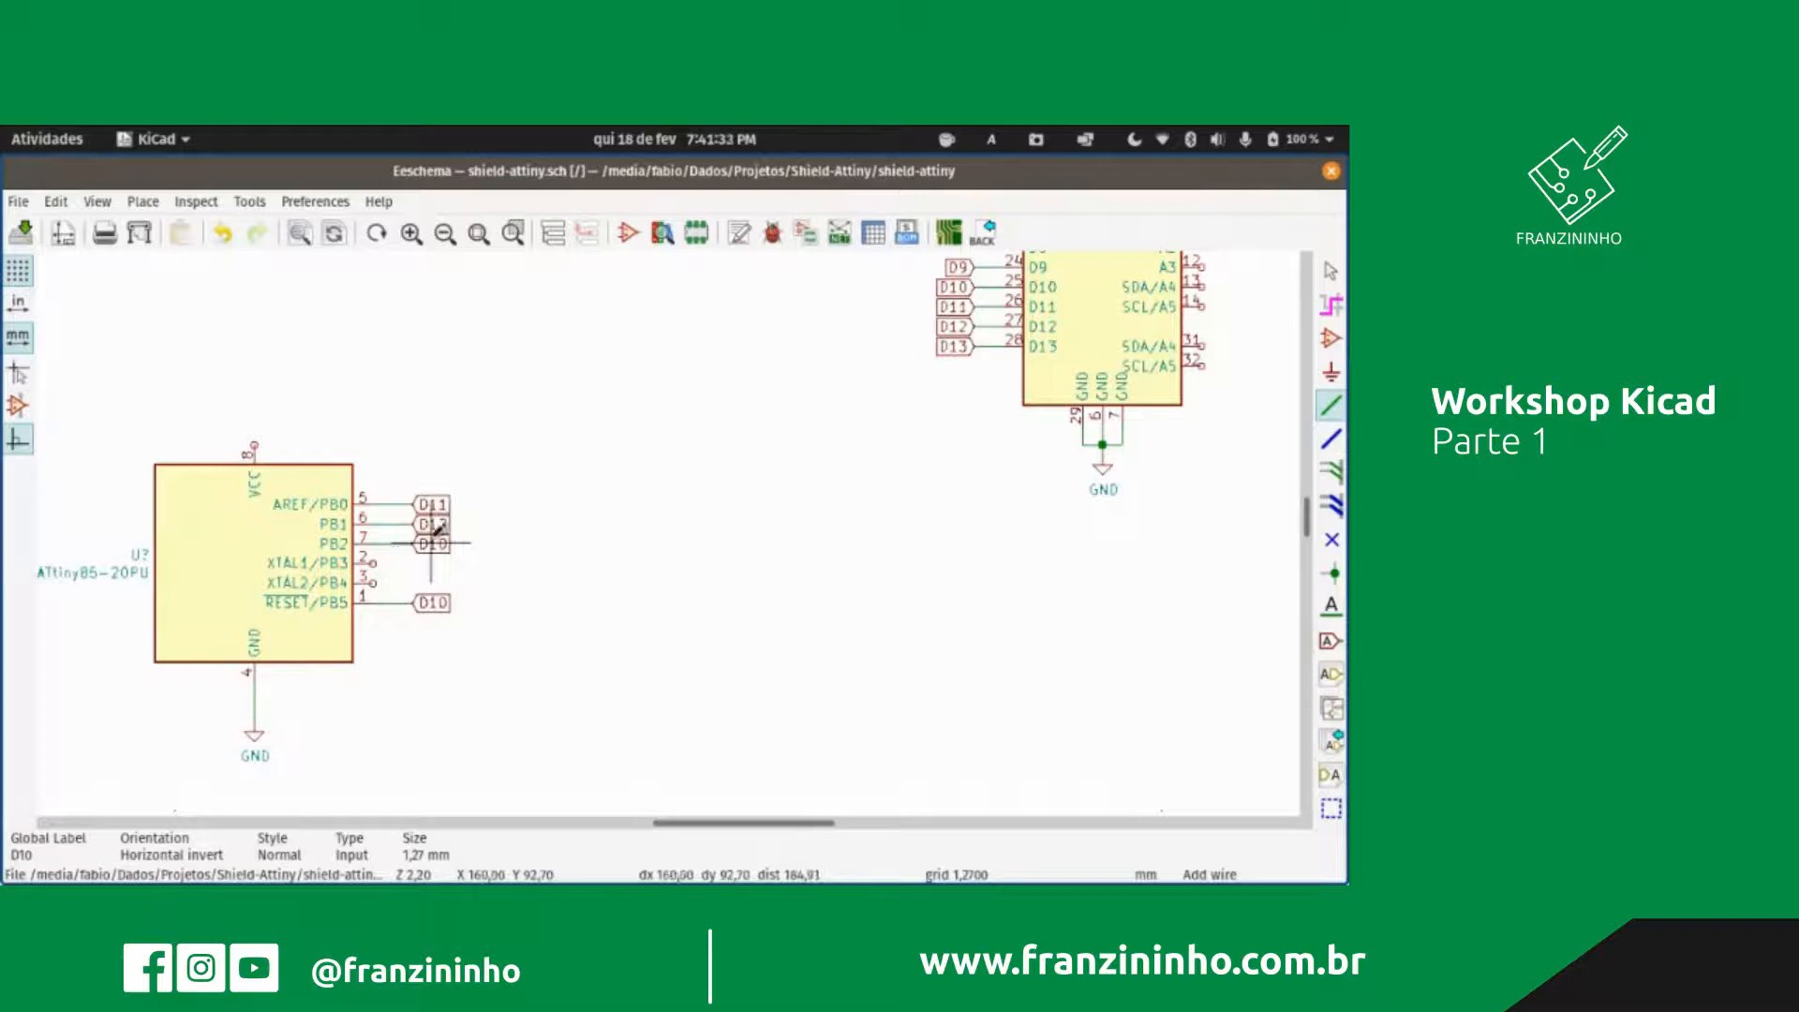
Step: Rename the global label on the ATtiny85's PB2 wire as D13
{"action": "key", "text": "e"}
{"action": "key", "text": "End"}
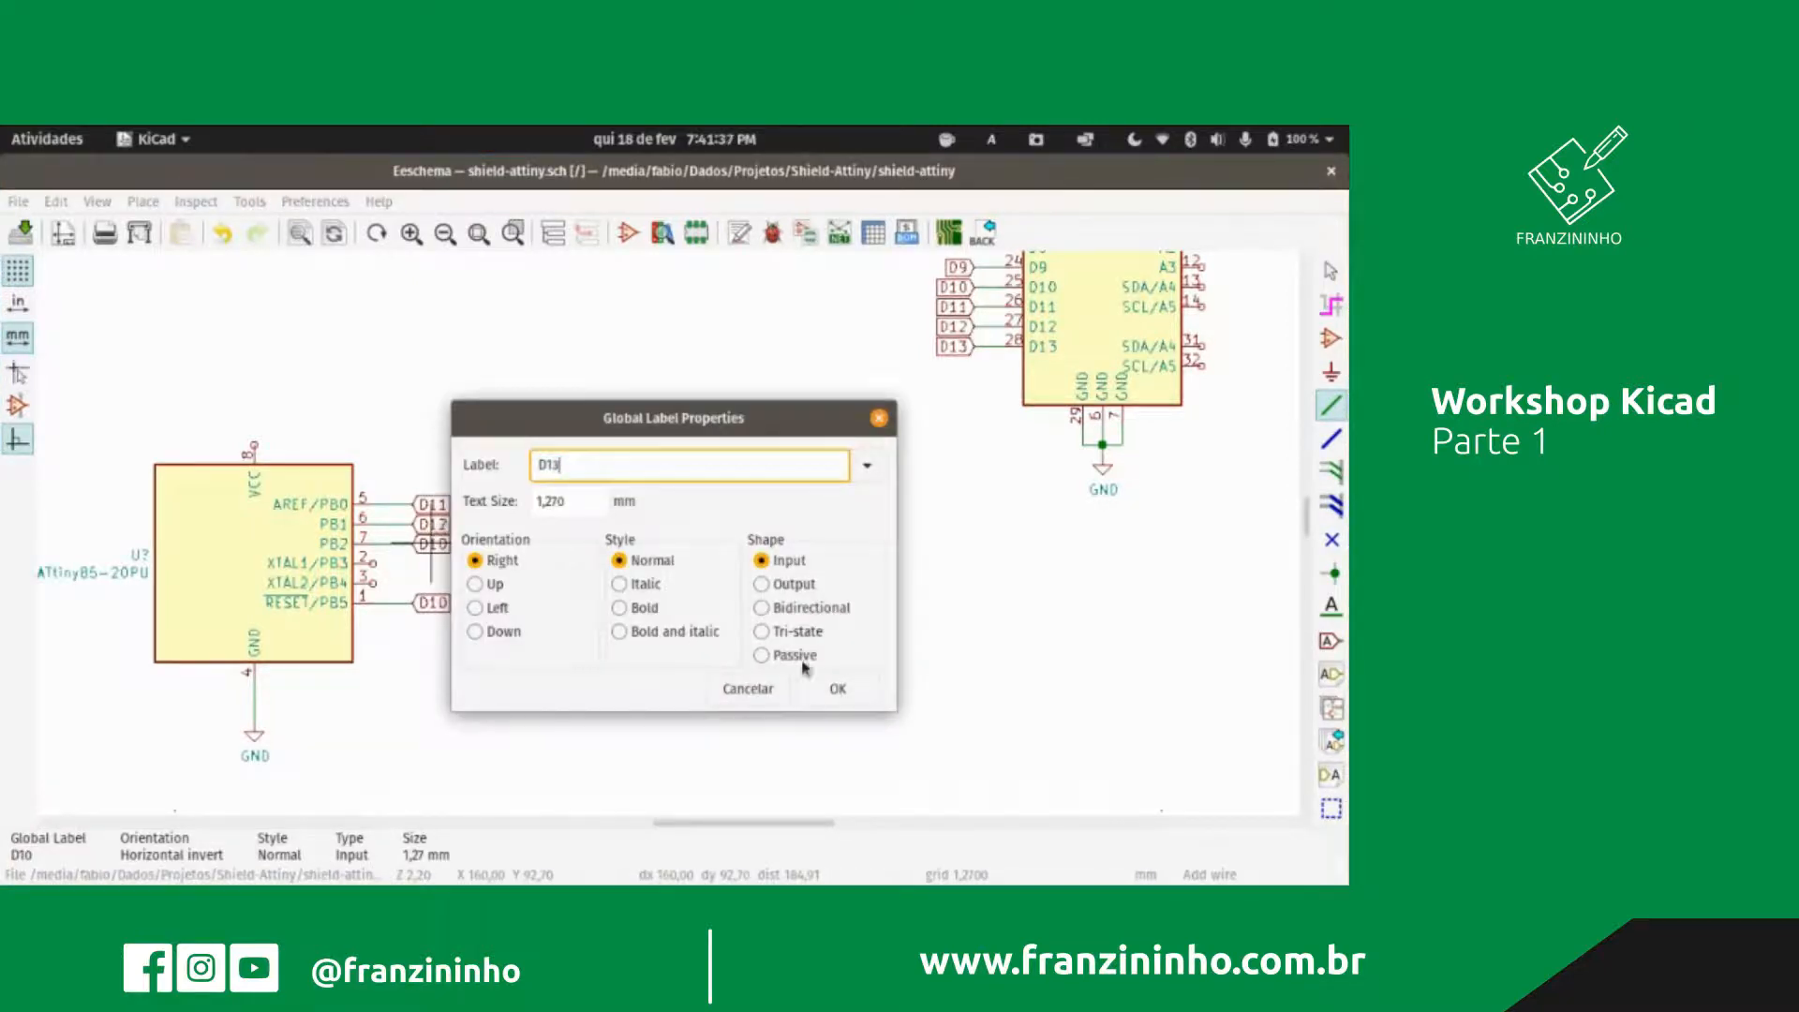
{"action": "left_click", "coordinate": [837, 689]}
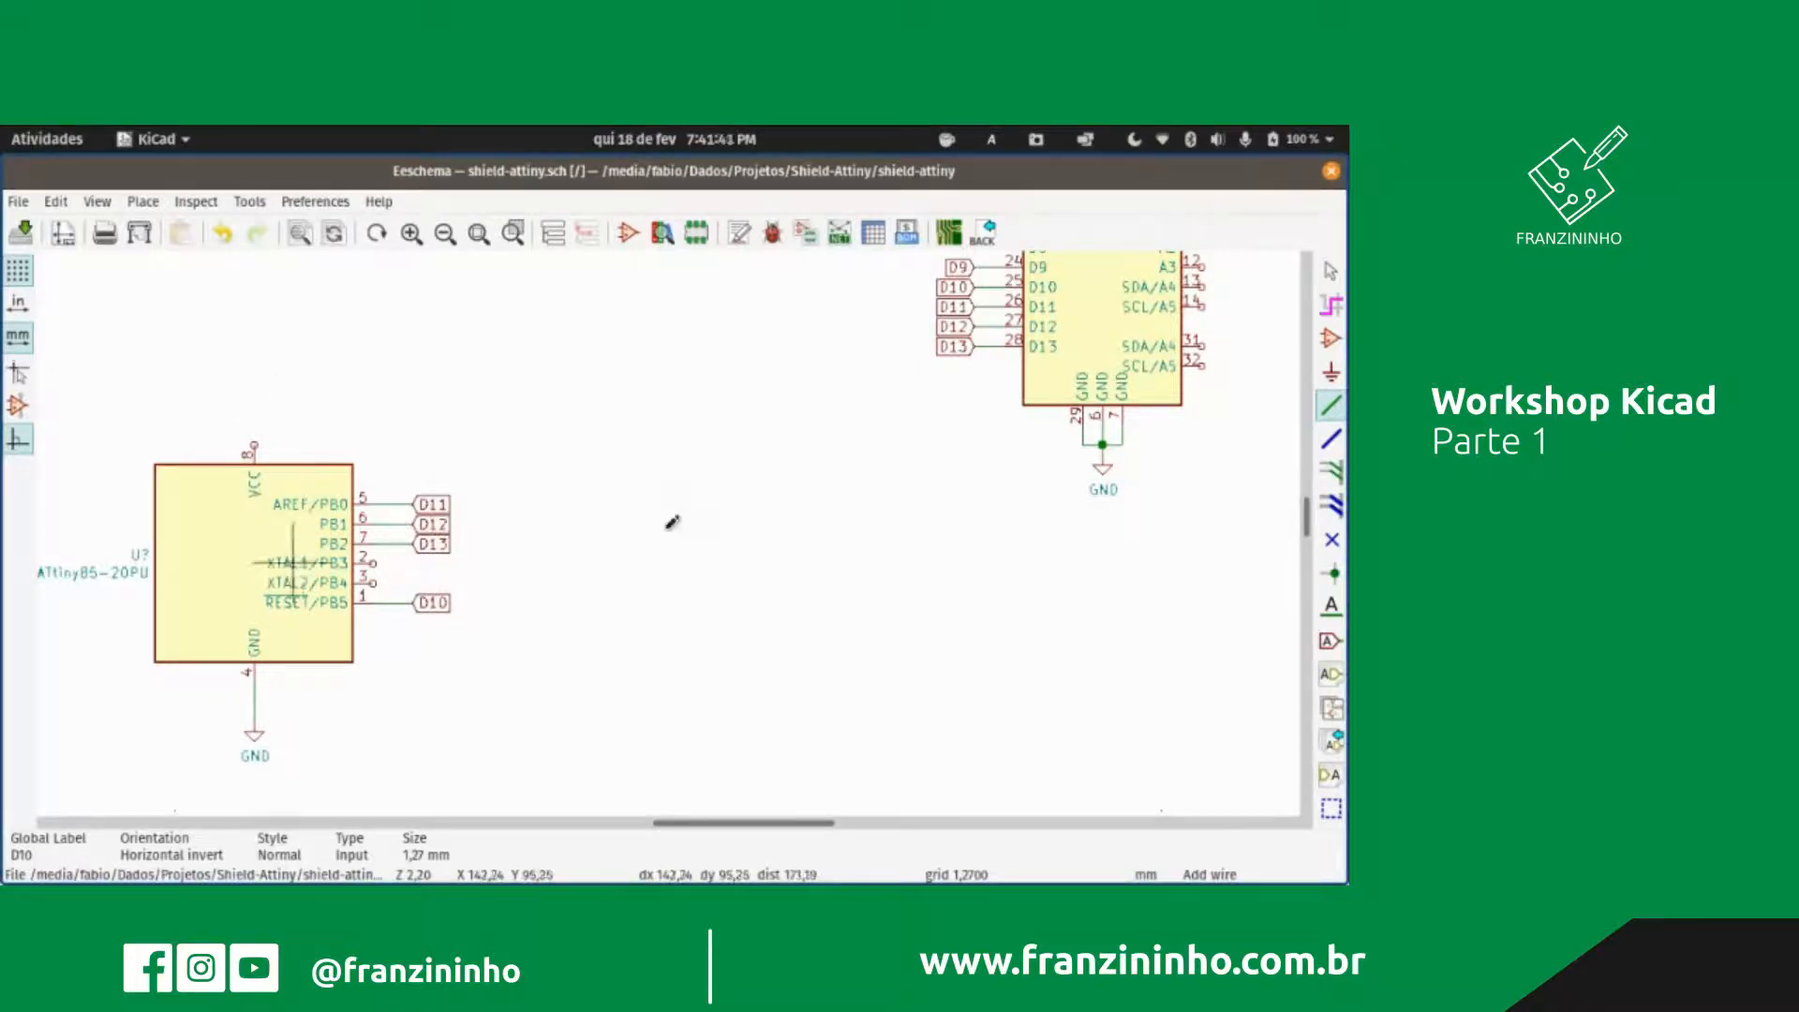
Step: Start adding a component in the empty area above and to the right of the ATtiny85 and search the symbol libraries for resistor
{"action": "scroll", "coordinate": [671, 519], "scroll_direction": "up", "scroll_amount": 1}
{"action": "scroll", "coordinate": [671, 518], "scroll_direction": "down", "scroll_amount": 1}
{"action": "scroll", "coordinate": [813, 477], "scroll_direction": "up", "scroll_amount": 1}
{"action": "scroll", "coordinate": [813, 477], "scroll_direction": "down", "scroll_amount": 1}
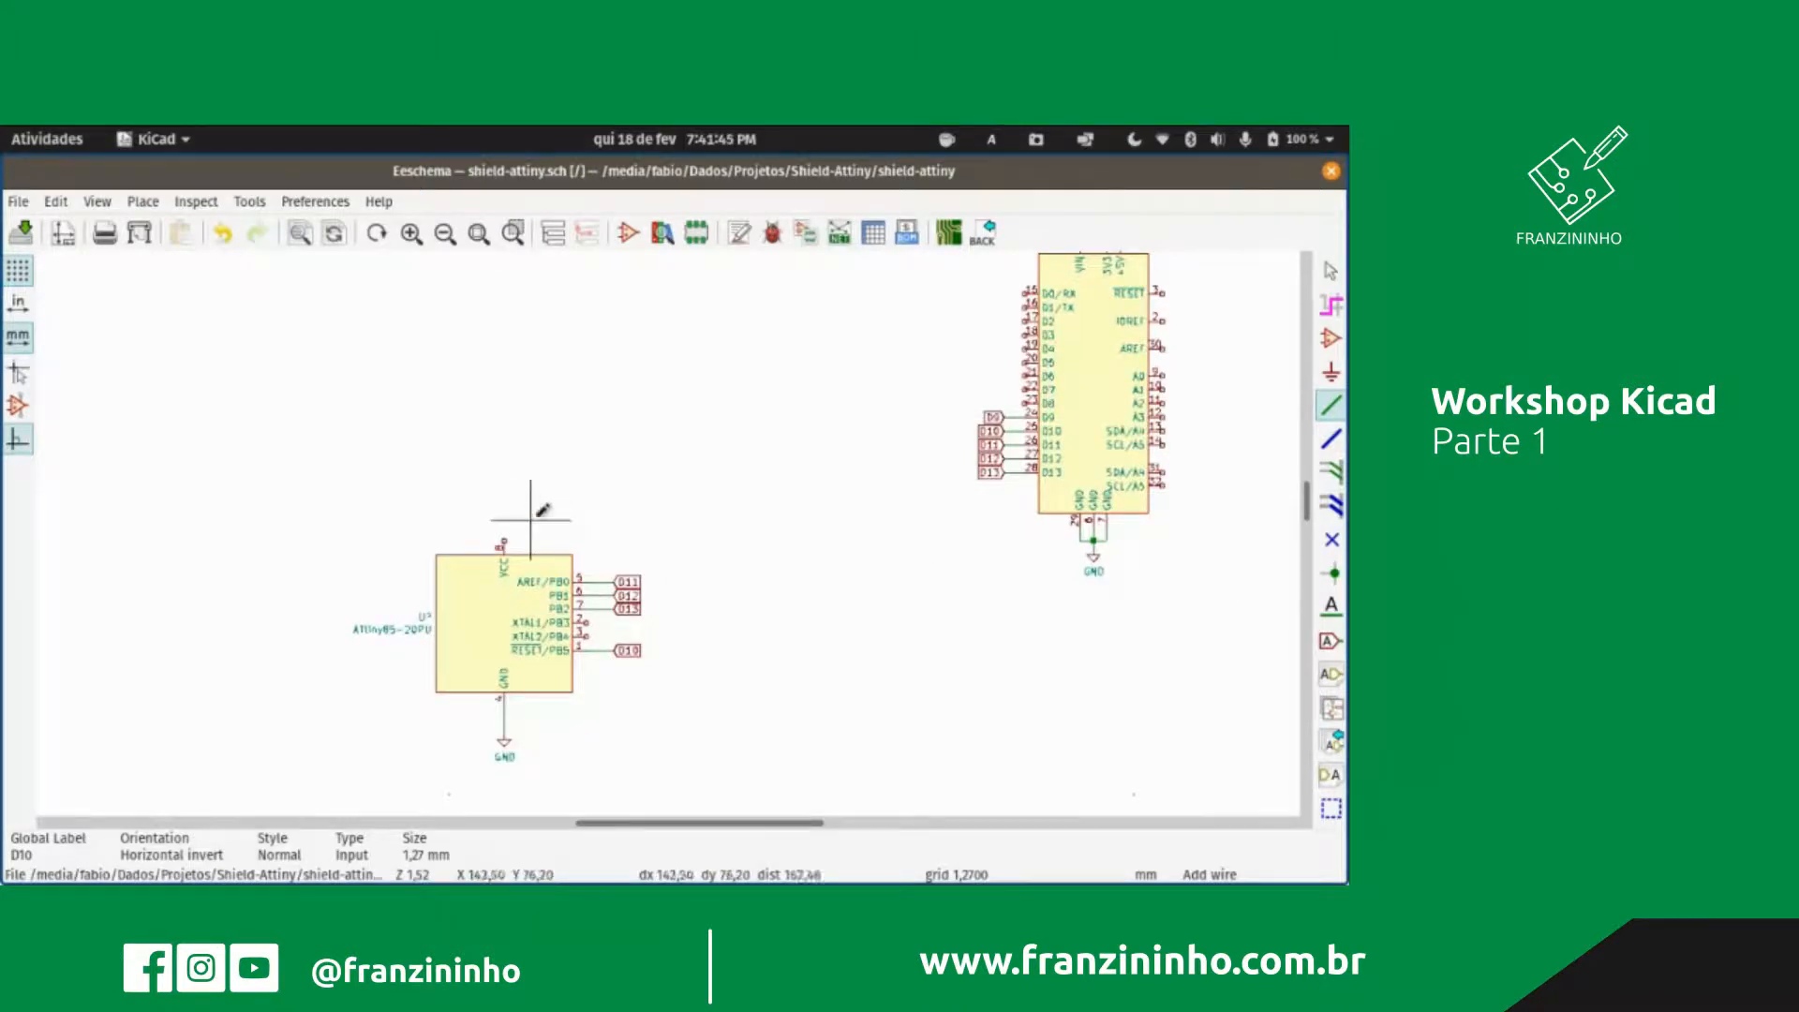
{"action": "scroll", "coordinate": [594, 513], "scroll_direction": "up", "scroll_amount": 1}
{"action": "scroll", "coordinate": [717, 544], "scroll_direction": "down", "scroll_amount": 1}
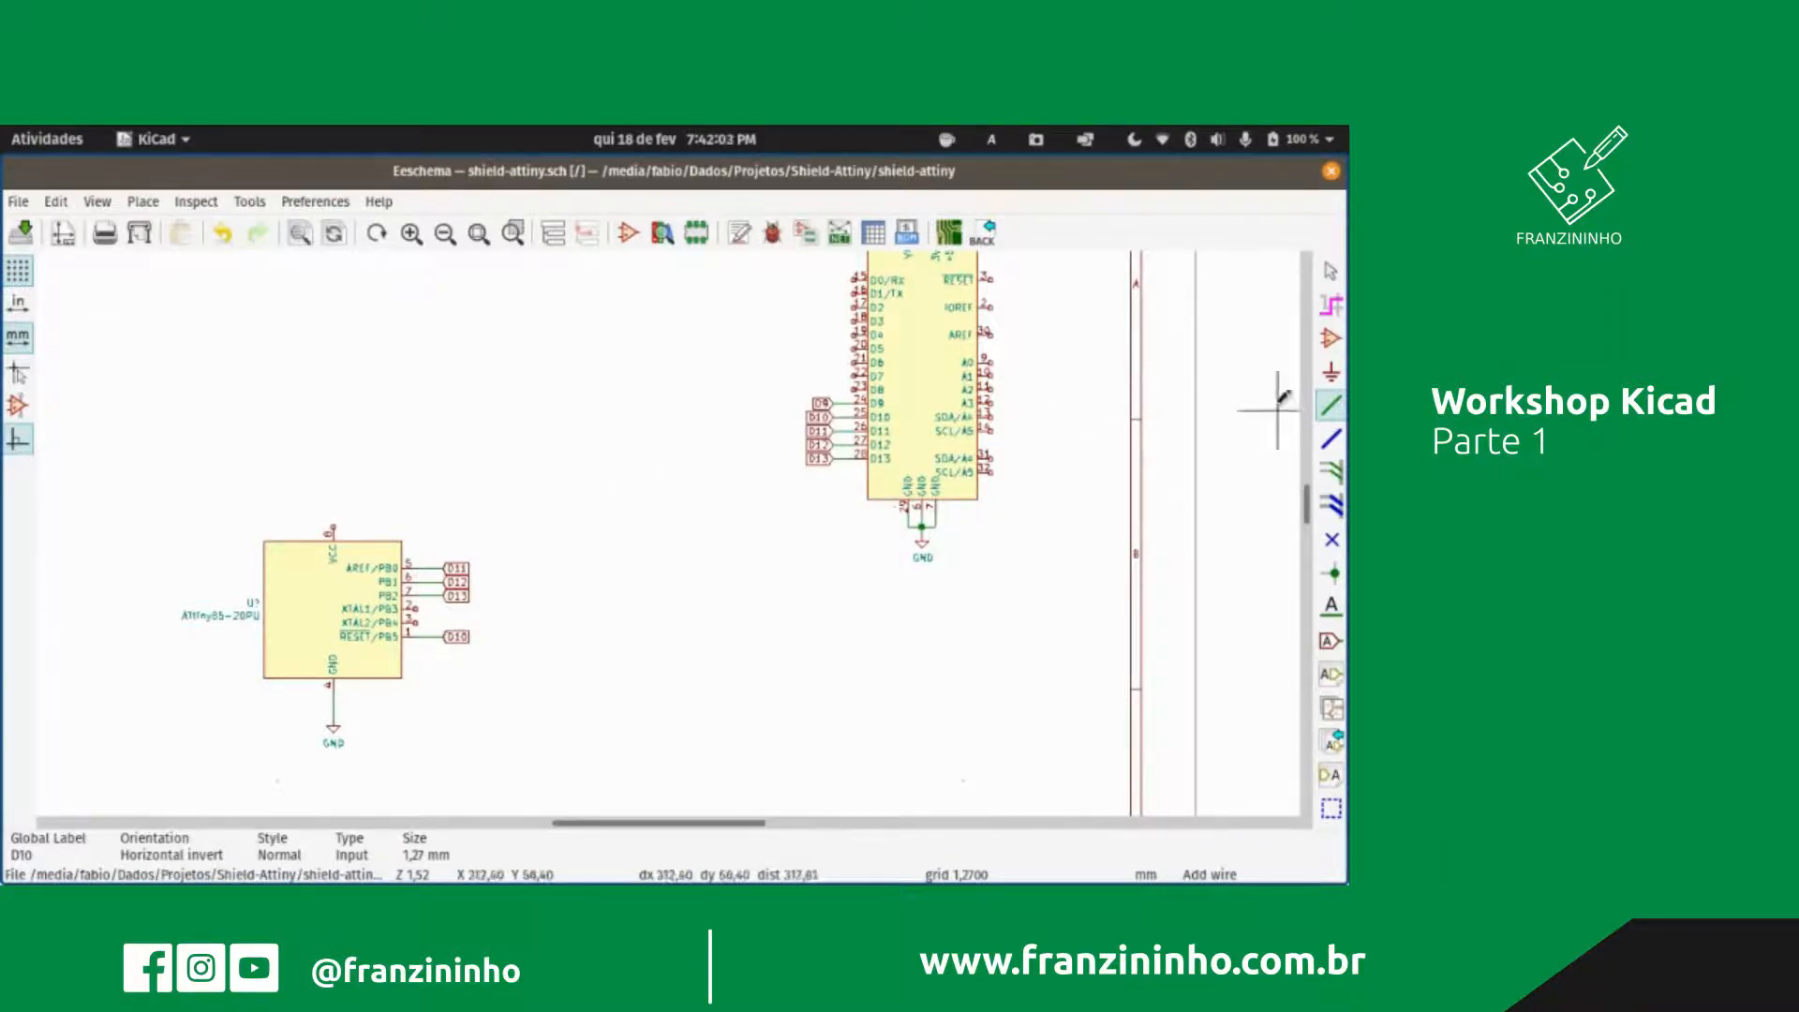
{"action": "left_click", "coordinate": [1334, 344]}
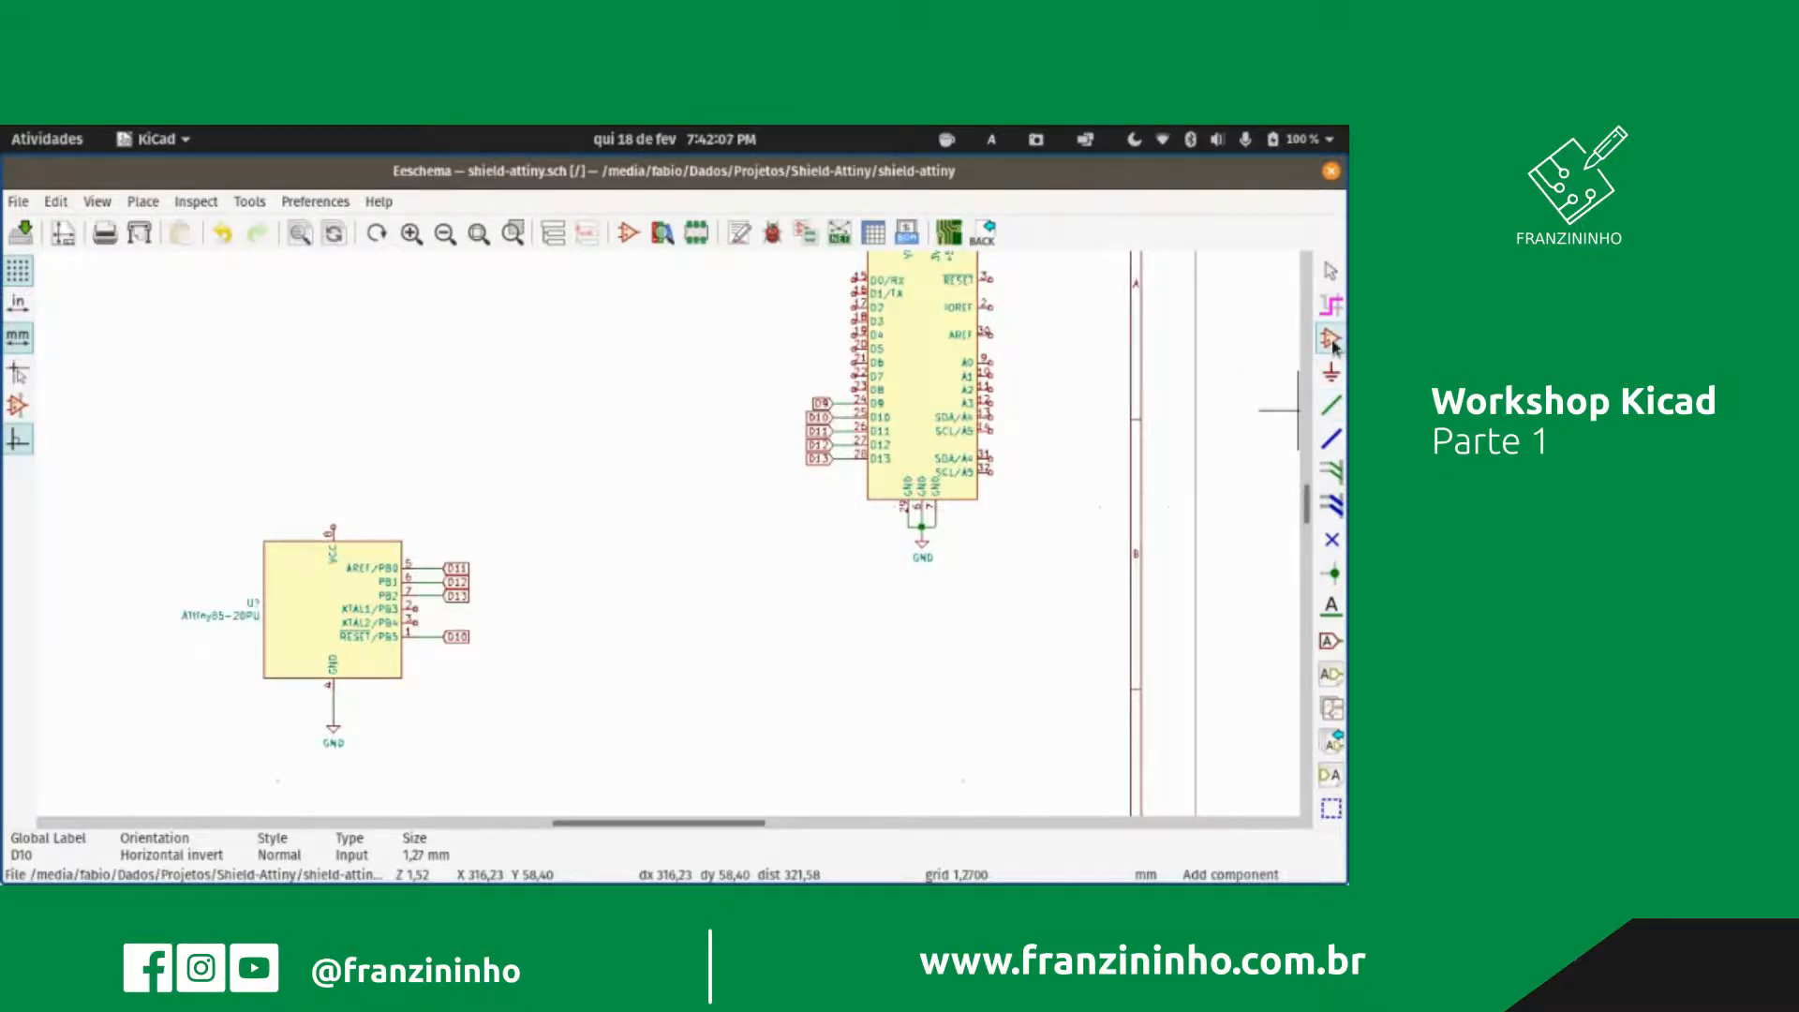
{"action": "key", "text": "alt+Tab"}
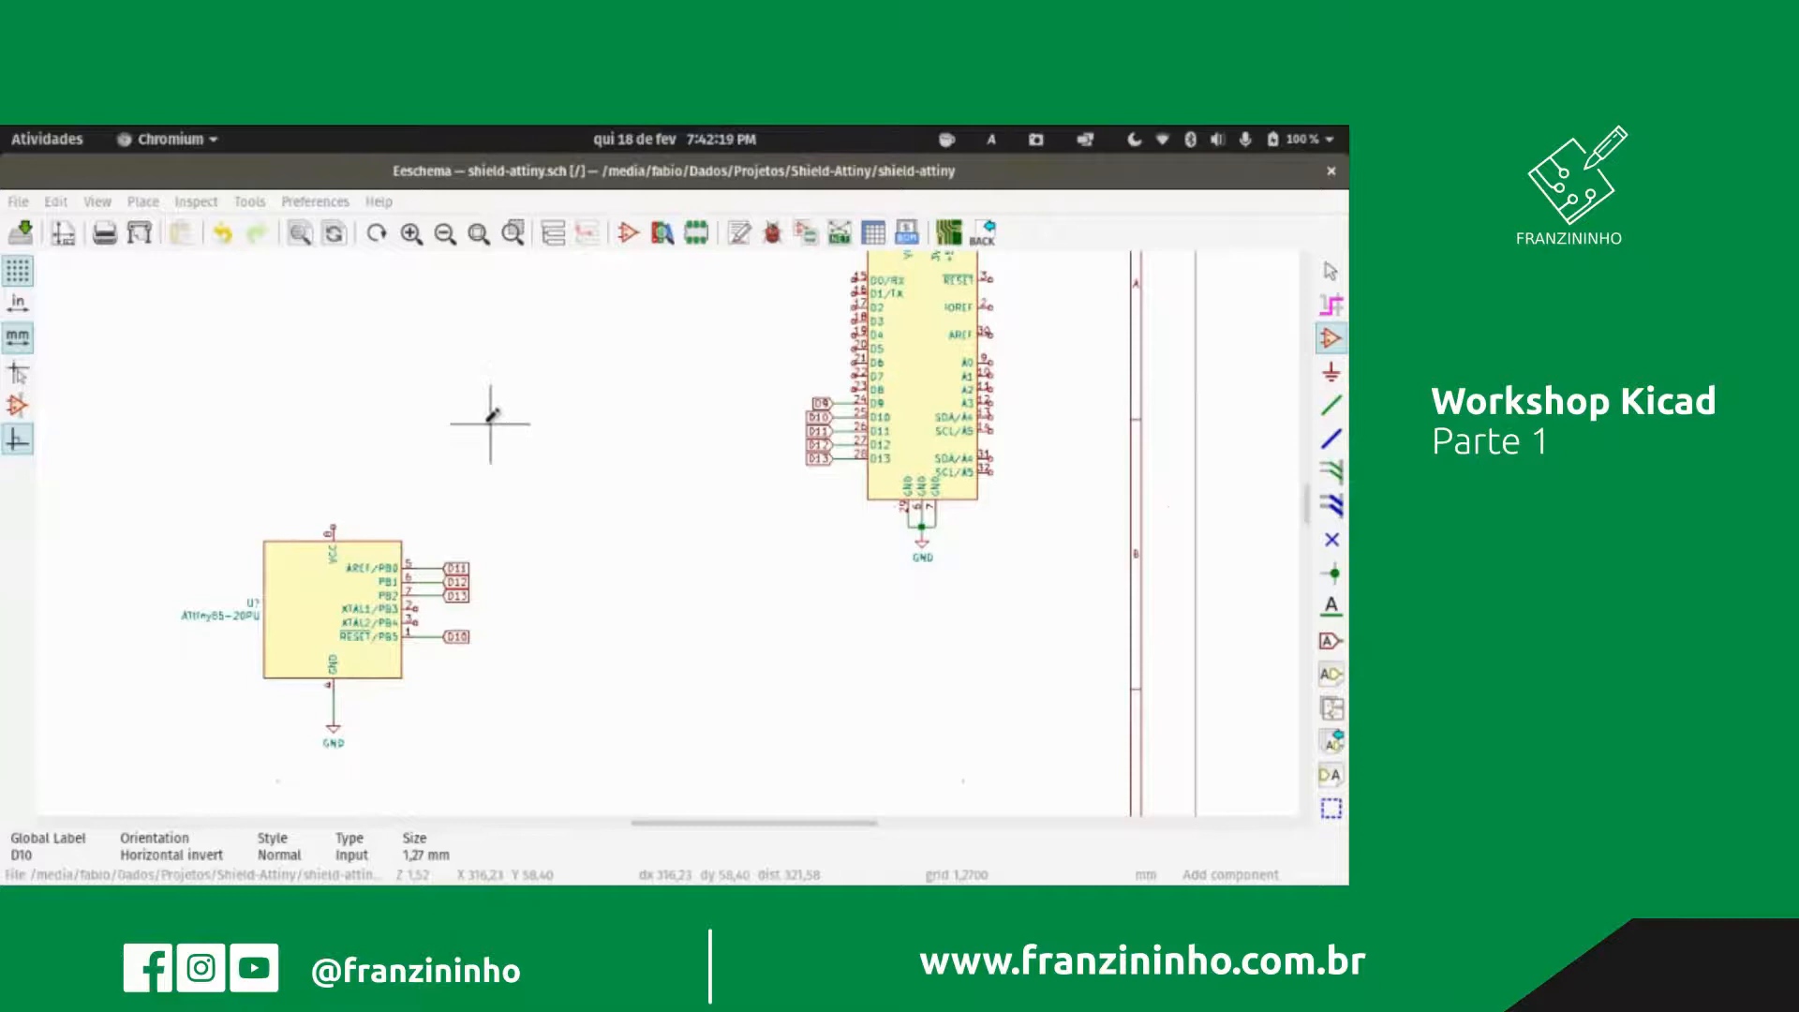
{"action": "left_click", "coordinate": [490, 421]}
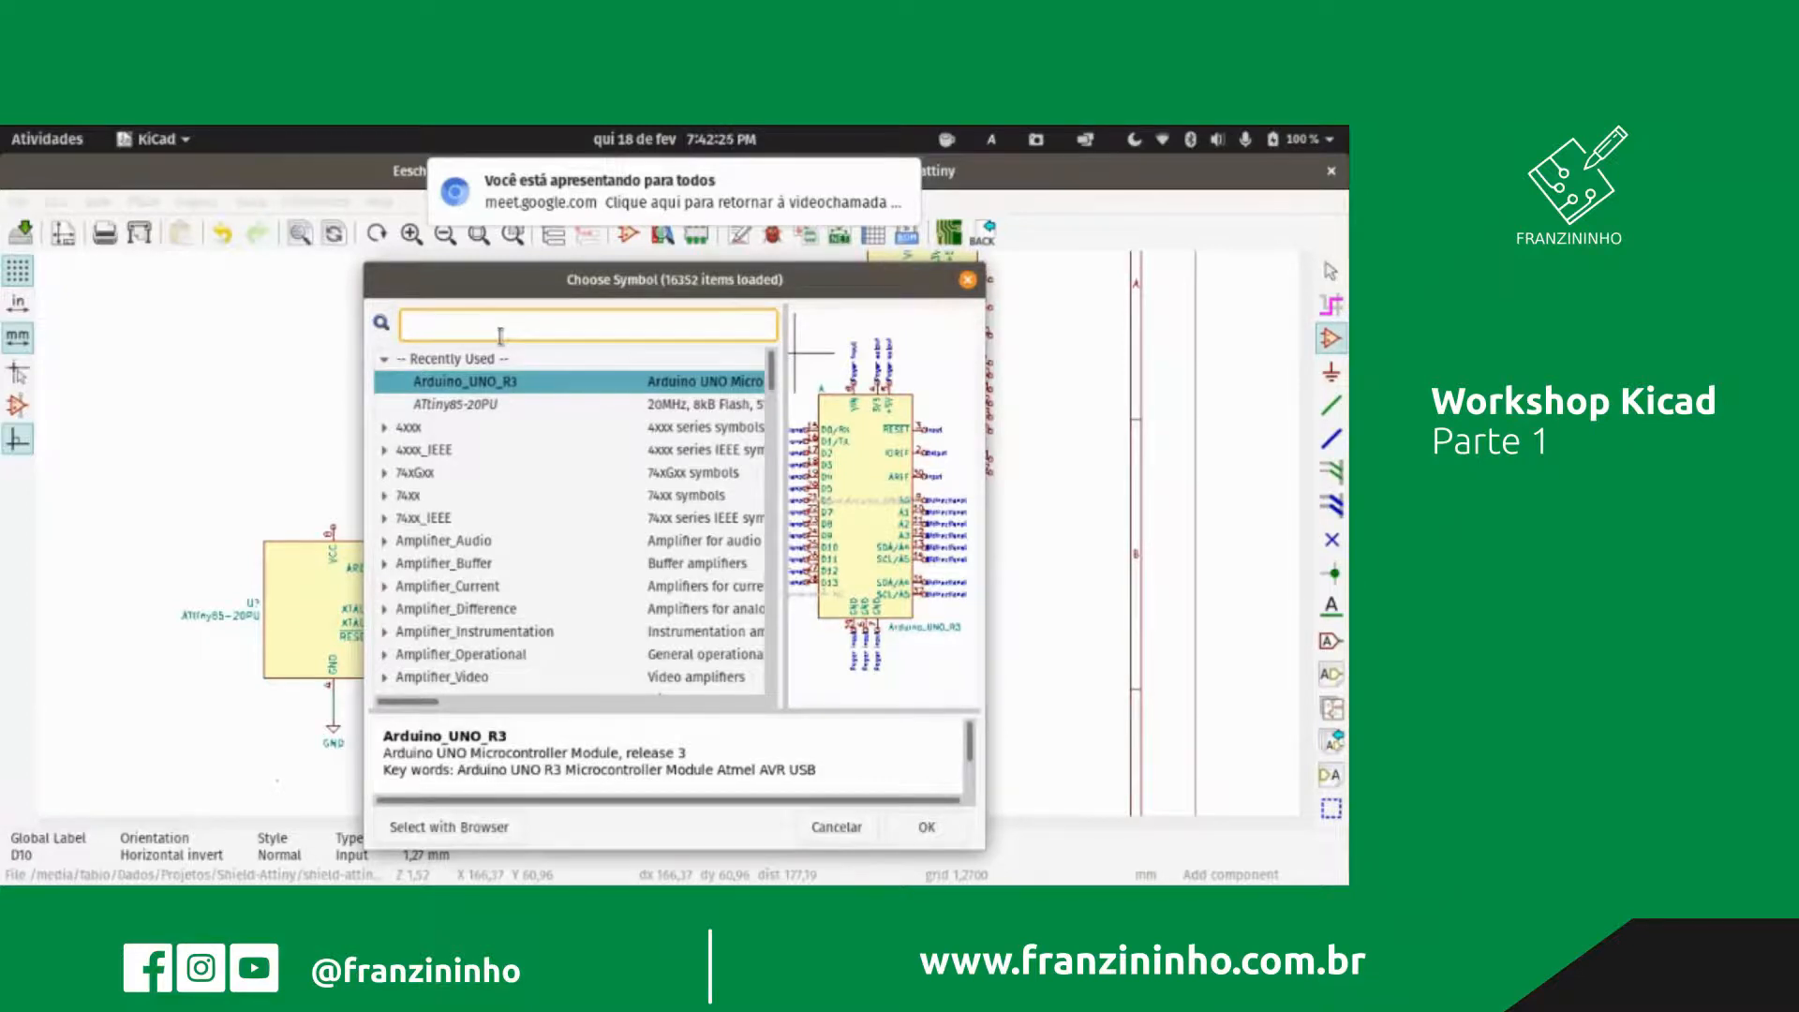
{"action": "type", "text": "resistor"}
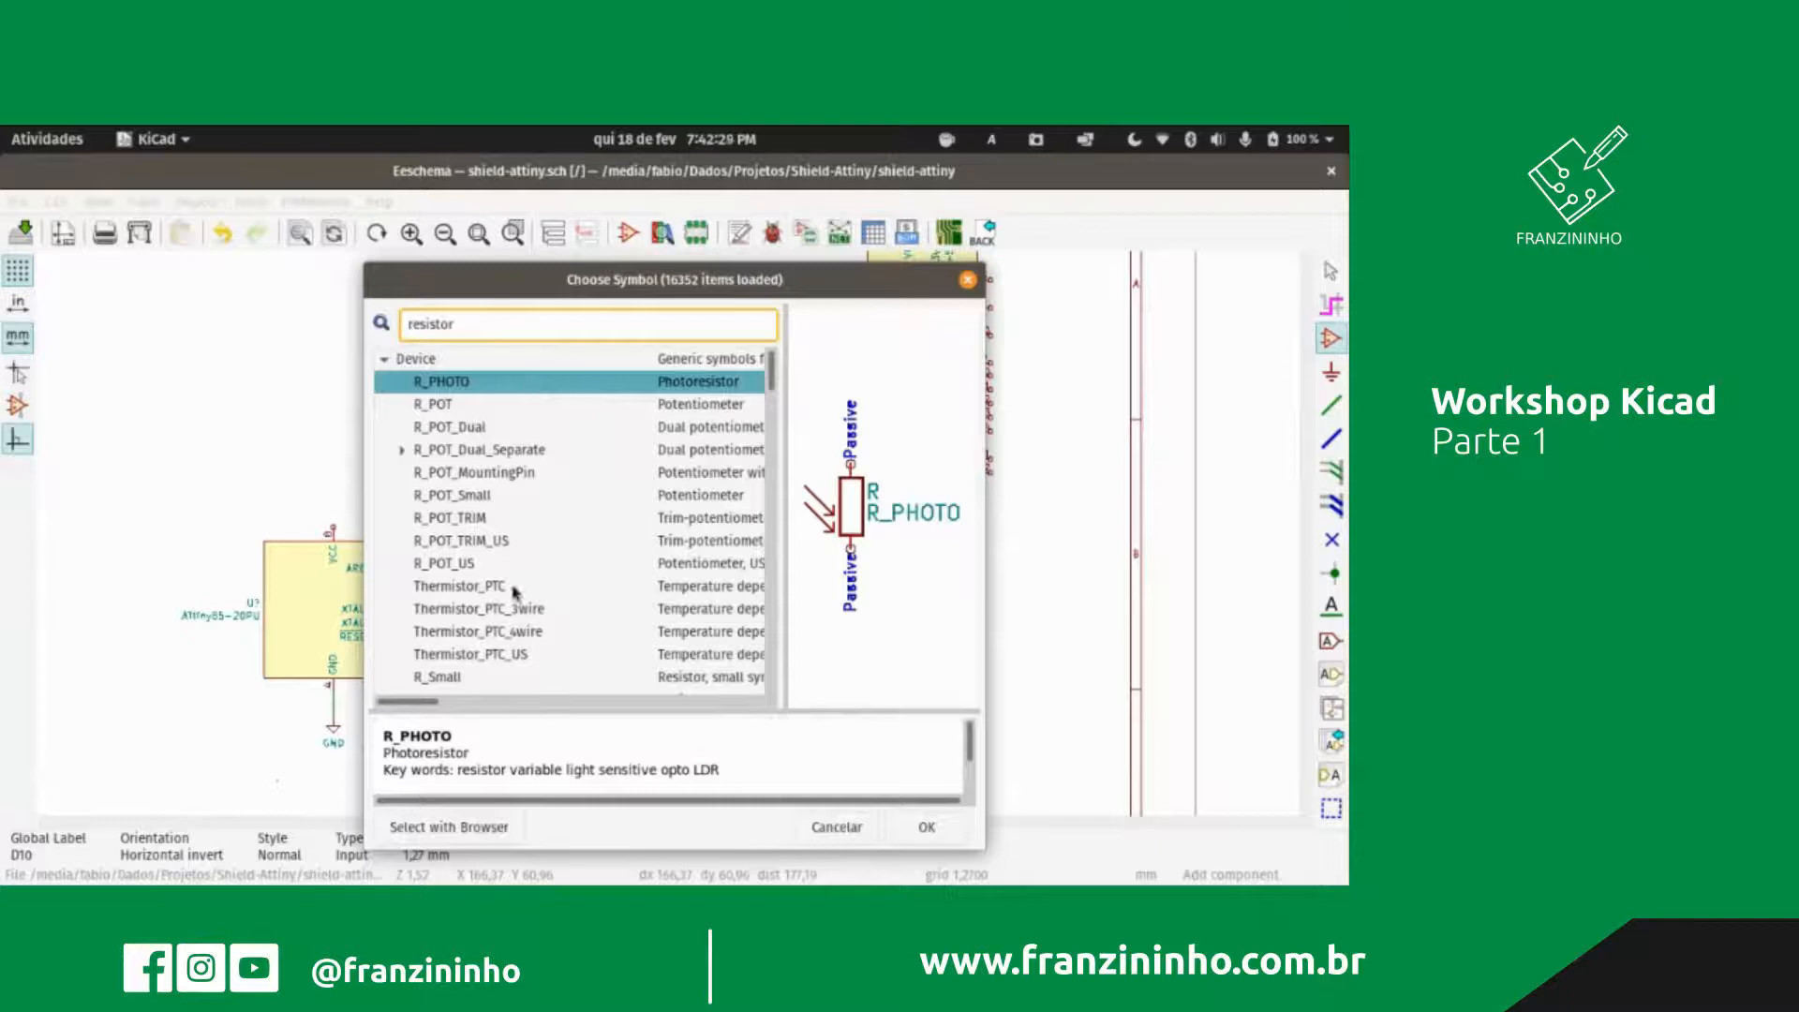
Step: Compare the previews of the R, R_US and variable resistor symbols in the Device library, ending with R_US selected
{"action": "scroll", "coordinate": [516, 553], "scroll_direction": "down", "scroll_amount": 2}
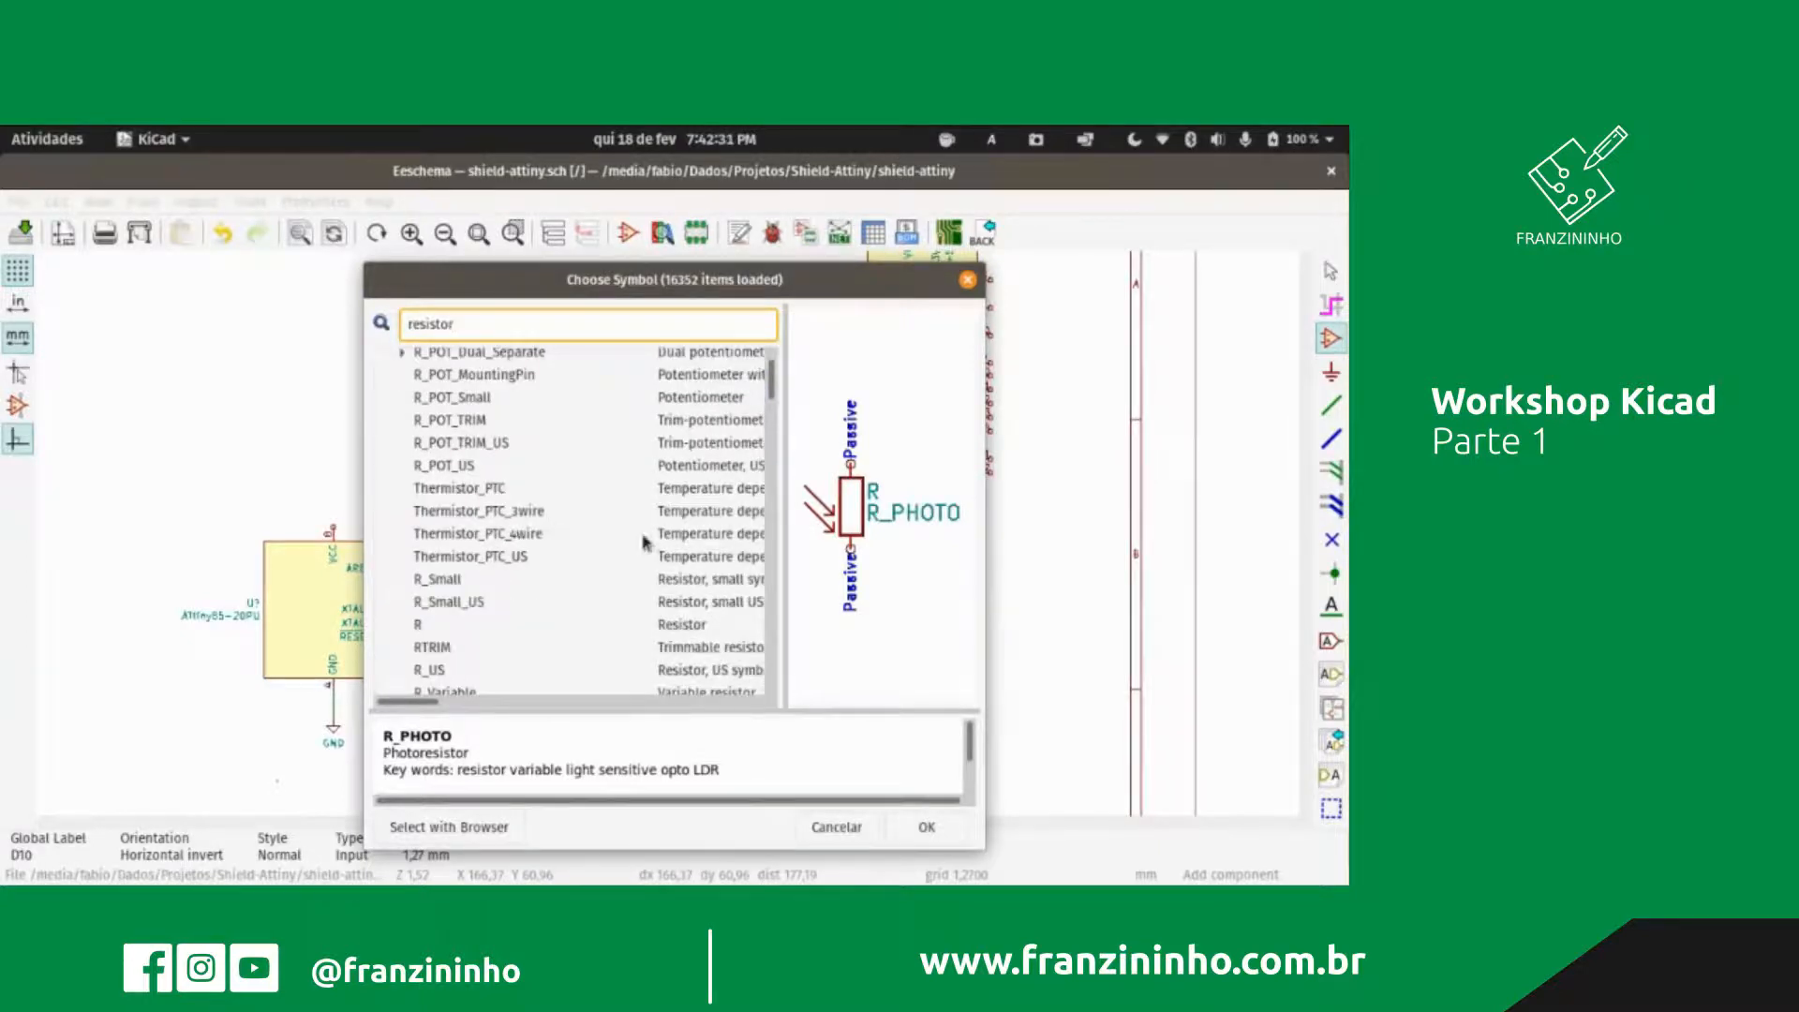
{"action": "scroll", "coordinate": [531, 642], "scroll_direction": "down", "scroll_amount": 1}
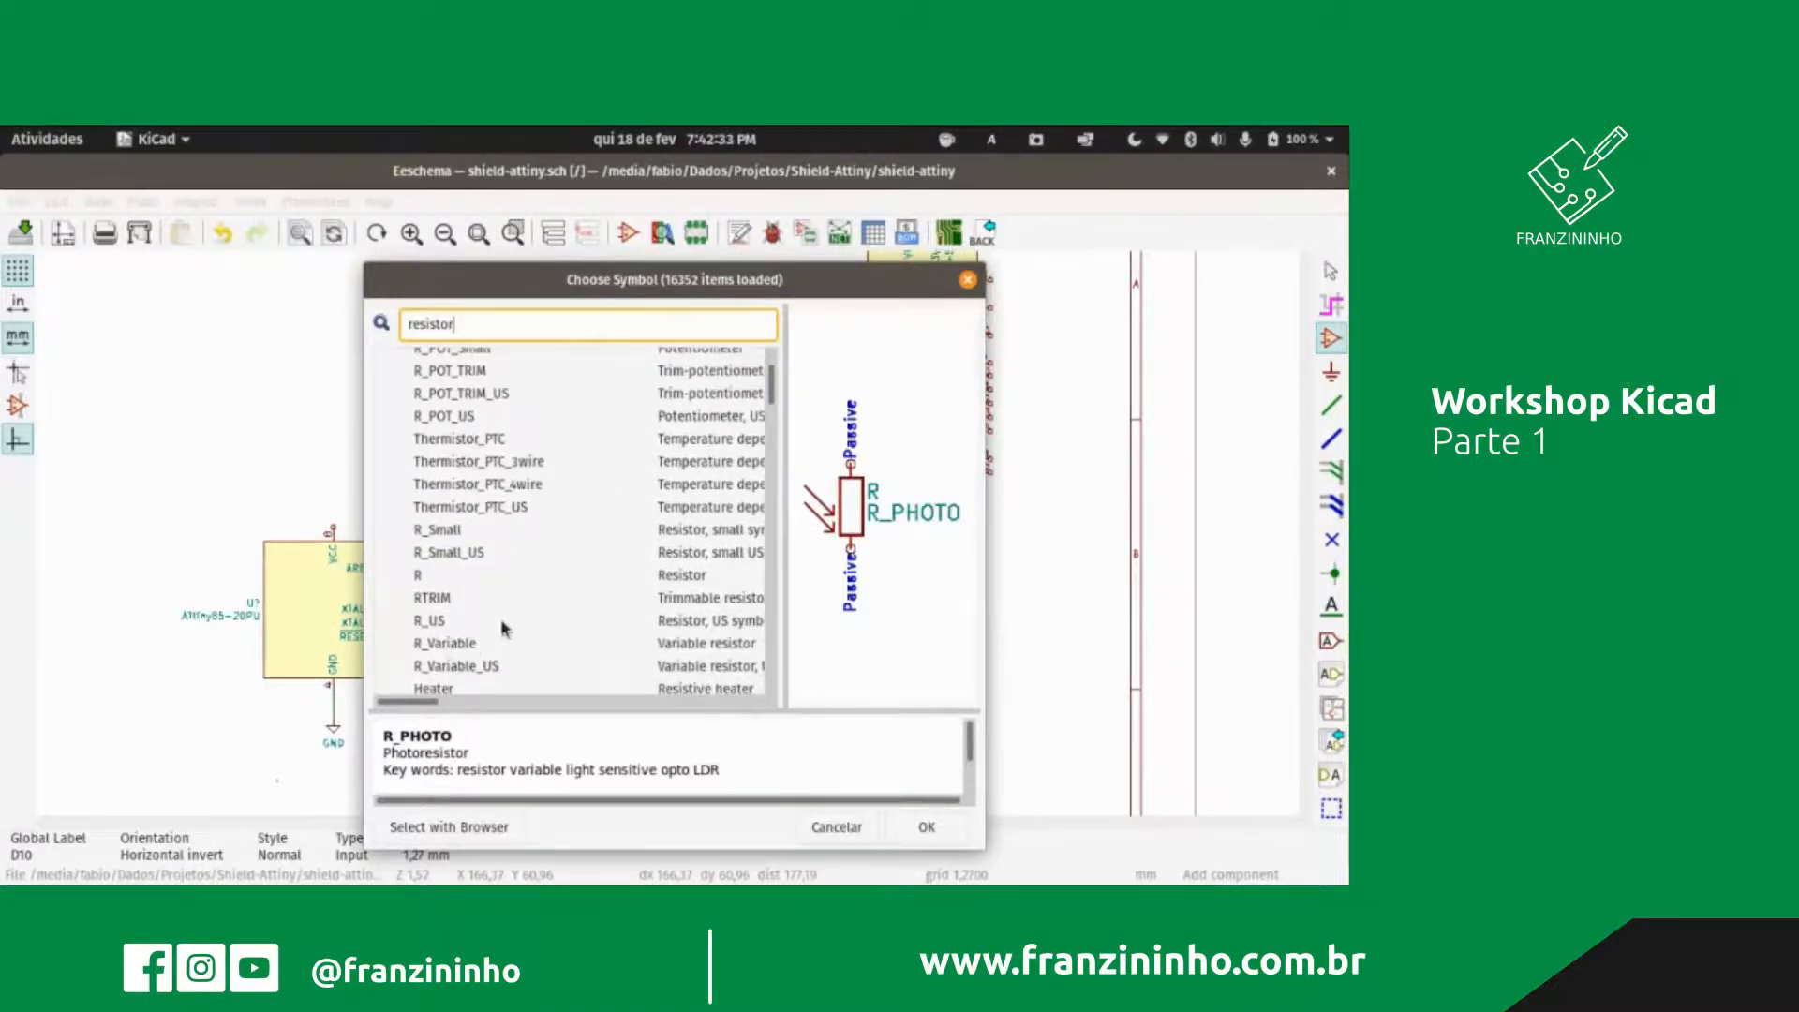
{"action": "scroll", "coordinate": [505, 629], "scroll_direction": "down", "scroll_amount": 1}
{"action": "left_click", "coordinate": [461, 575]}
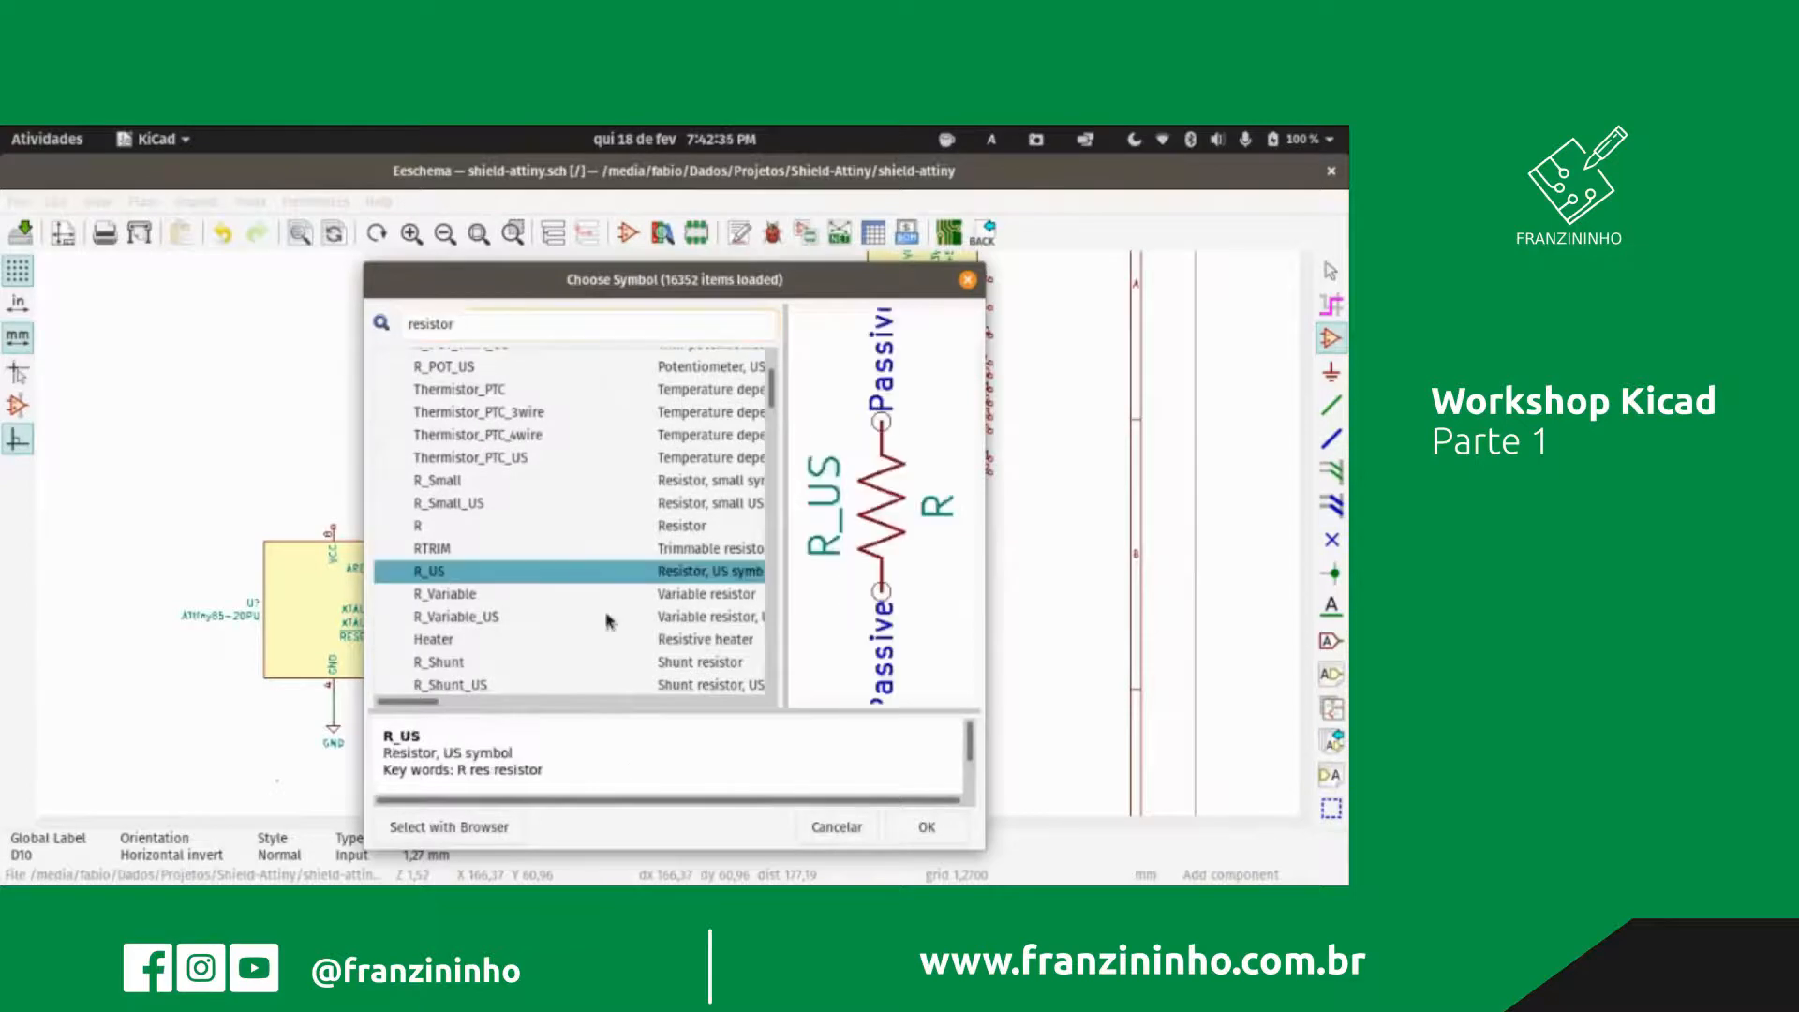
{"action": "left_click", "coordinate": [468, 595]}
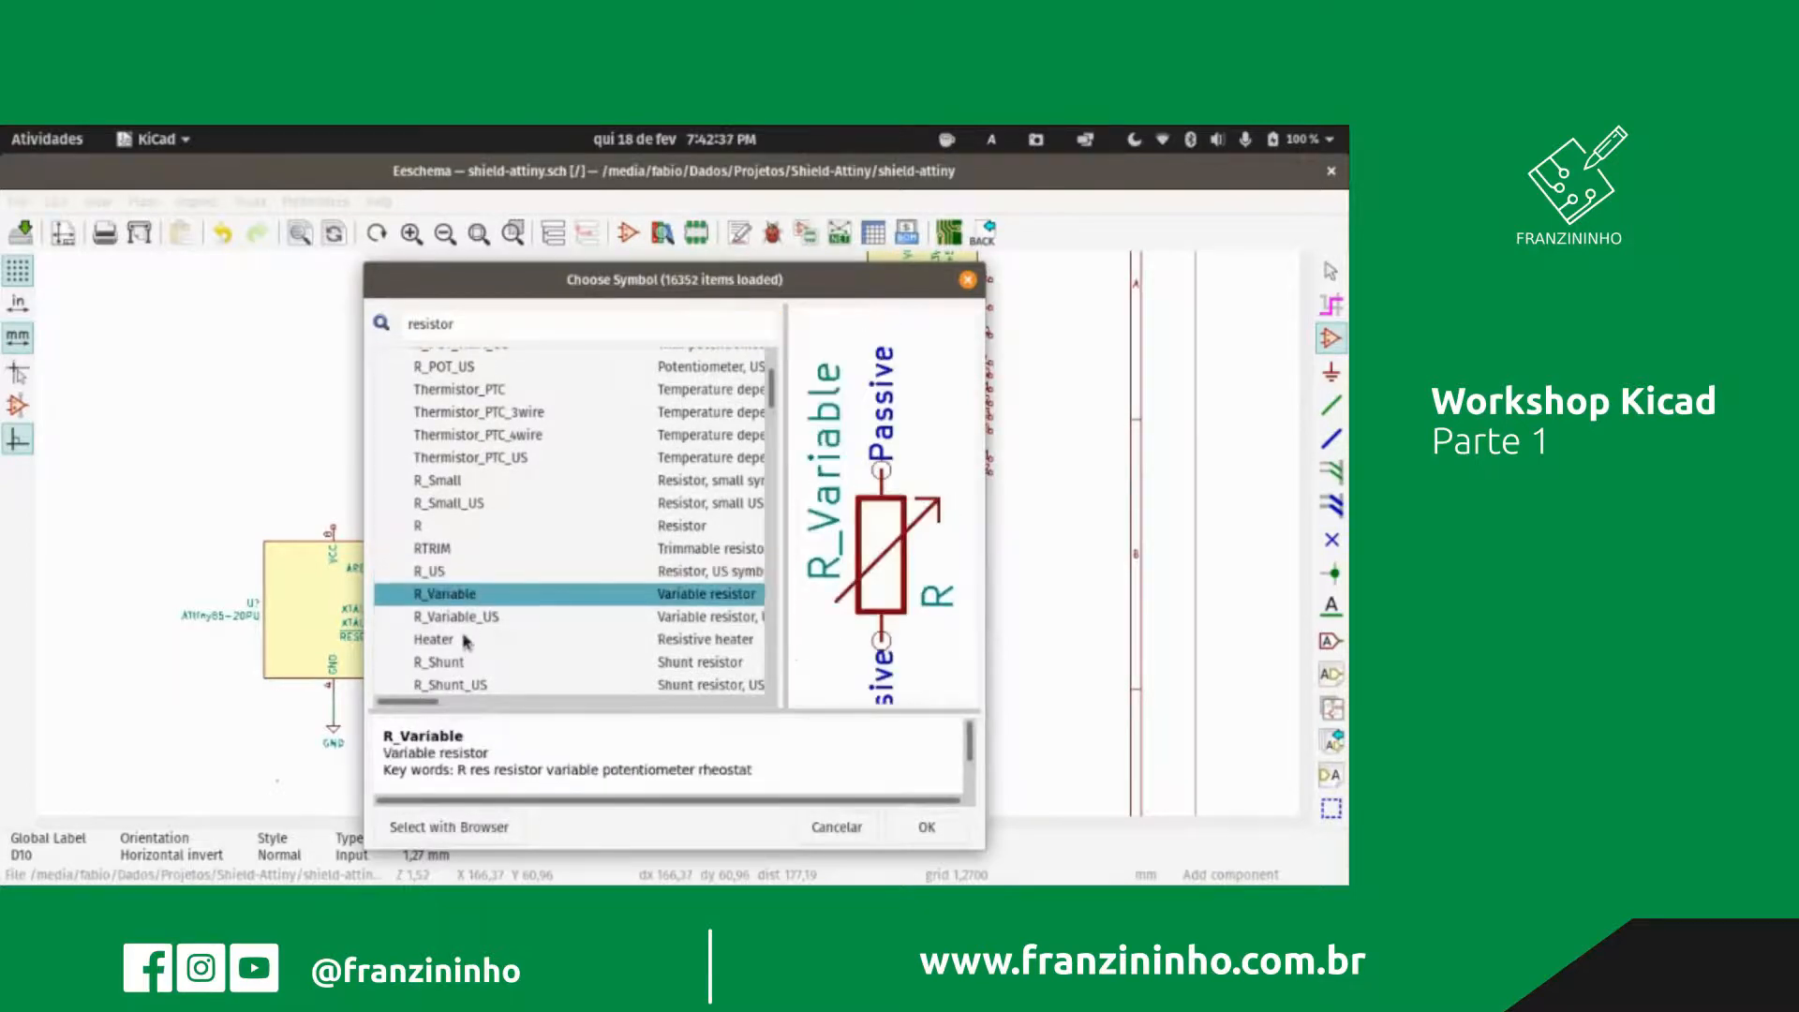
{"action": "left_click", "coordinate": [488, 622]}
{"action": "left_click", "coordinate": [451, 573]}
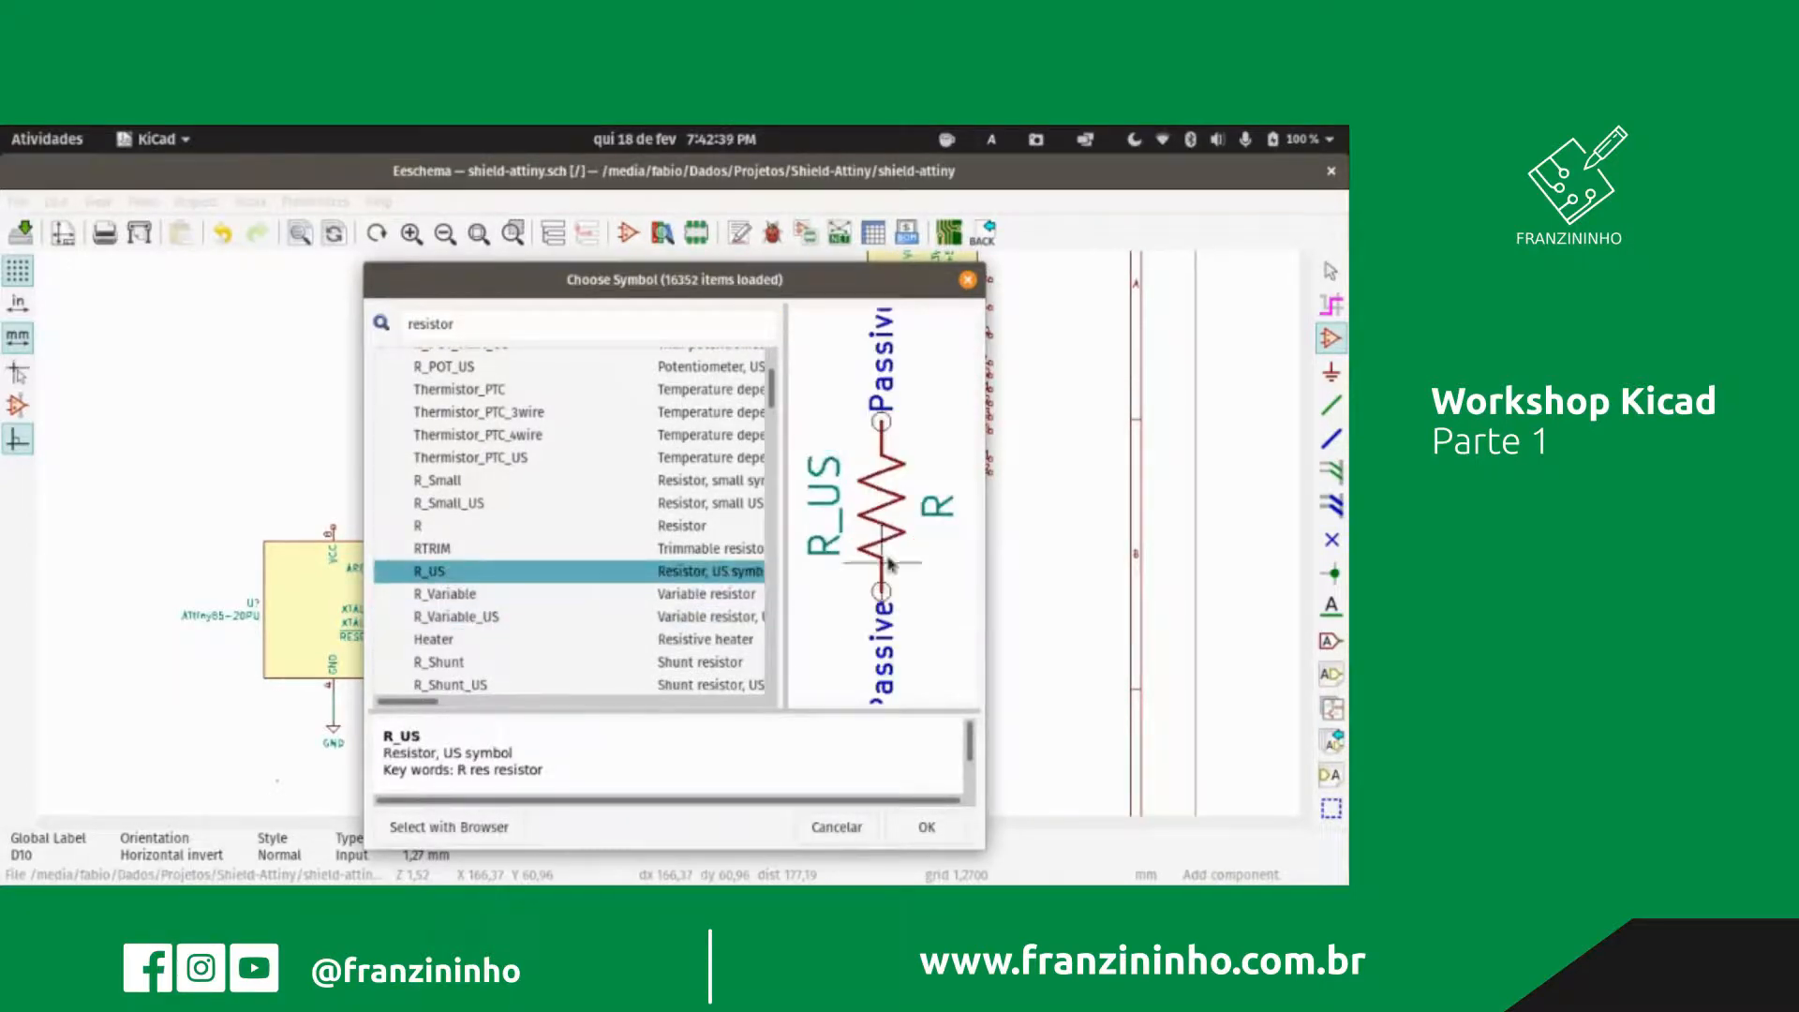
{"action": "left_click", "coordinate": [421, 529]}
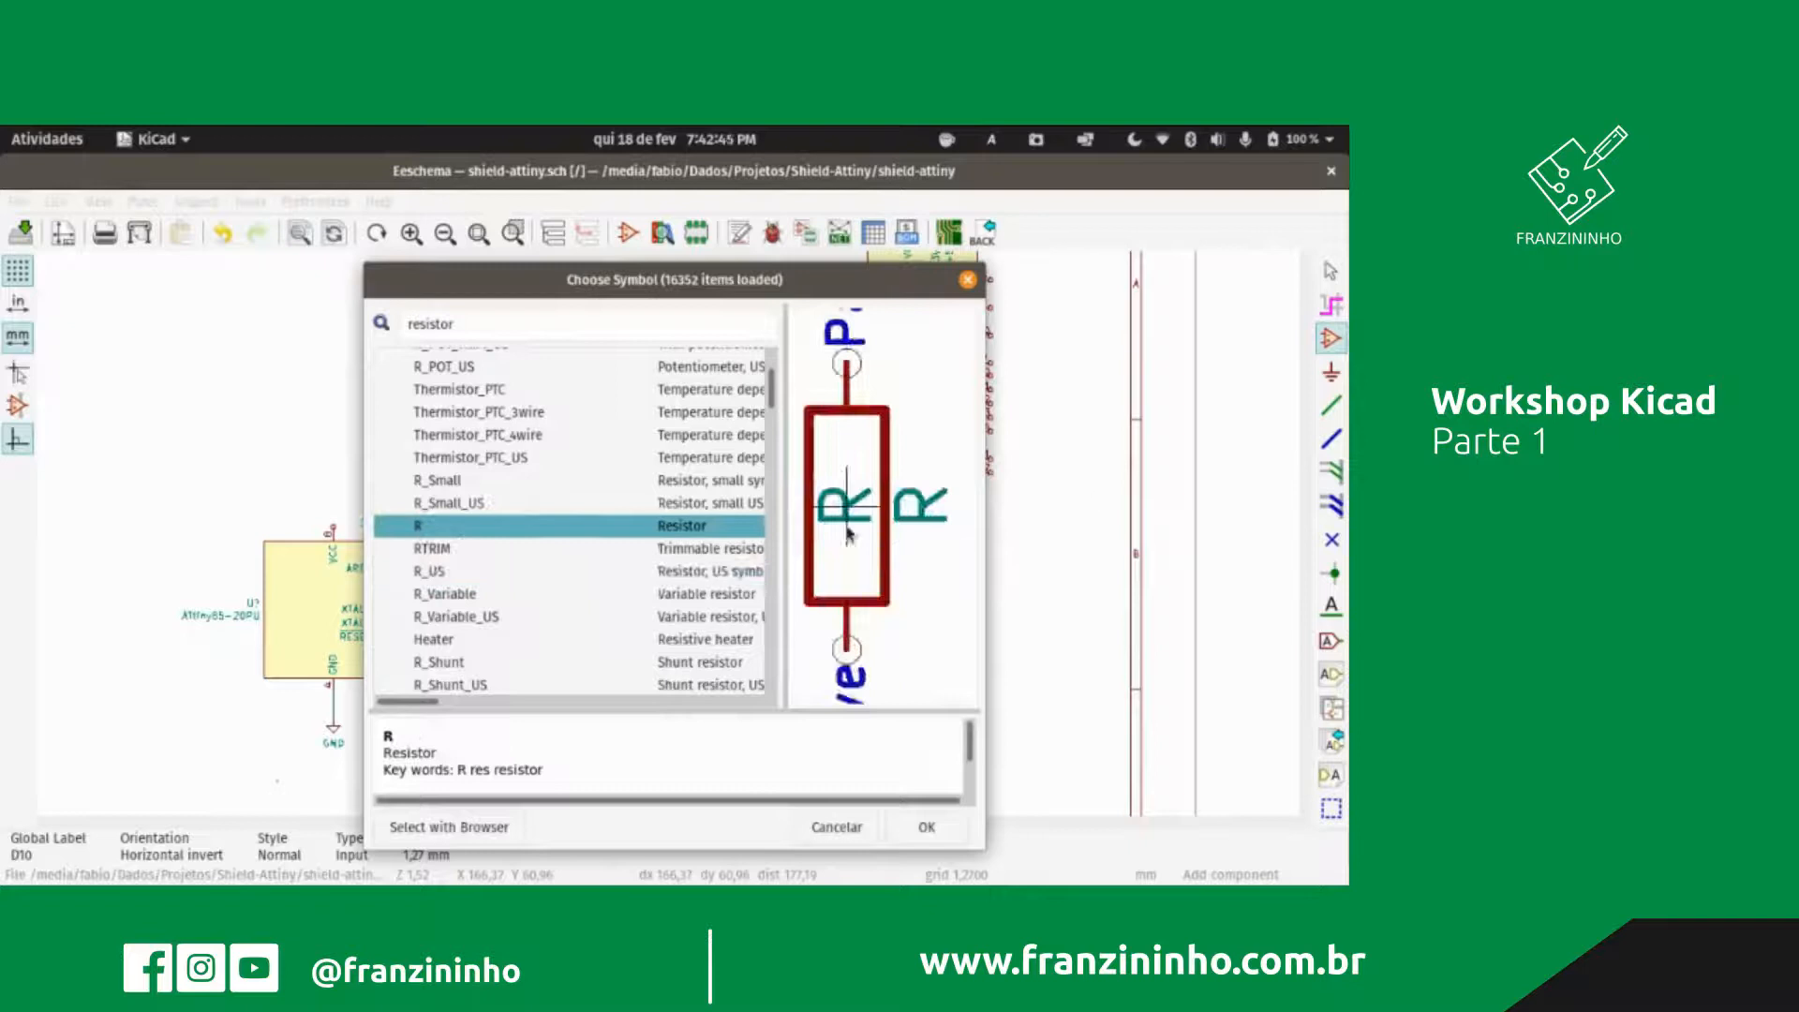
{"action": "left_click", "coordinate": [438, 572]}
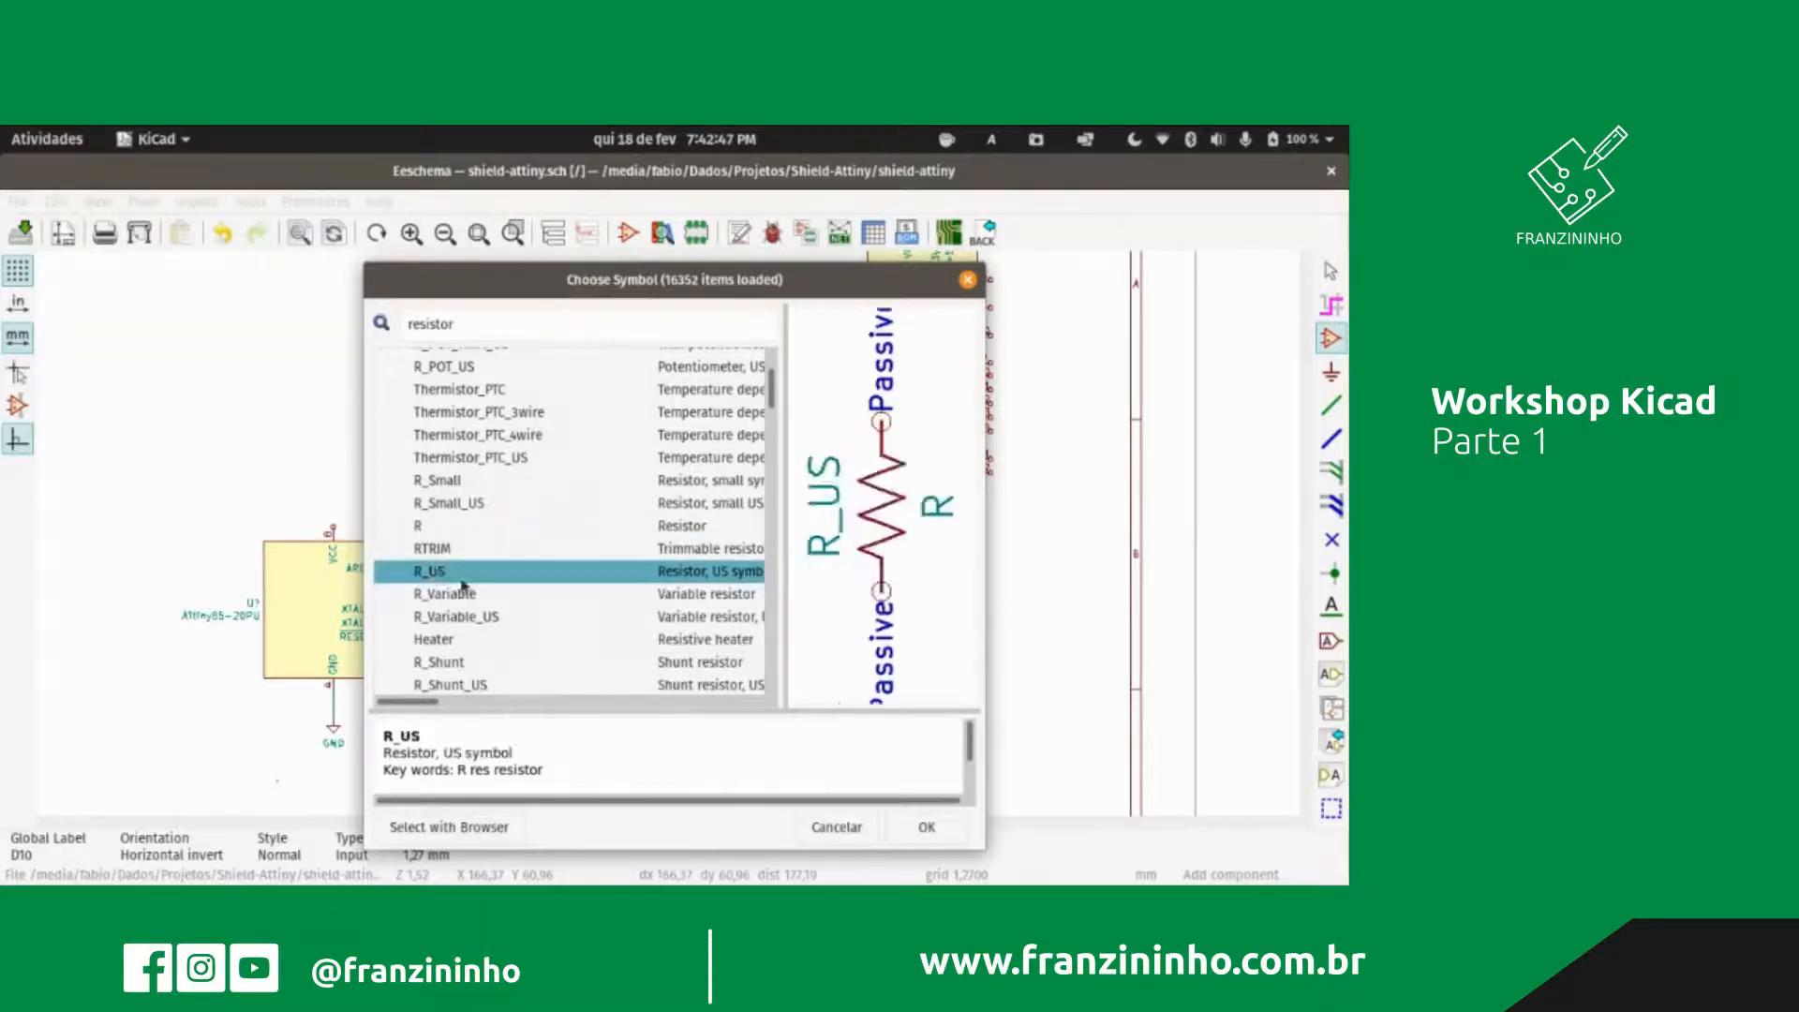
{"action": "left_click", "coordinate": [437, 527]}
{"action": "left_click", "coordinate": [444, 573]}
{"action": "left_click", "coordinate": [434, 528]}
{"action": "left_click", "coordinate": [438, 573]}
Step: Examine the R_US symbol's details, including its reference, footprint and datasheet fields, enlarging the description area
{"action": "scroll", "coordinate": [496, 755], "scroll_direction": "down", "scroll_amount": 2}
{"action": "scroll", "coordinate": [464, 754], "scroll_direction": "up", "scroll_amount": 1}
{"action": "scroll", "coordinate": [462, 757], "scroll_direction": "down", "scroll_amount": 1}
{"action": "scroll", "coordinate": [462, 757], "scroll_direction": "up", "scroll_amount": 1}
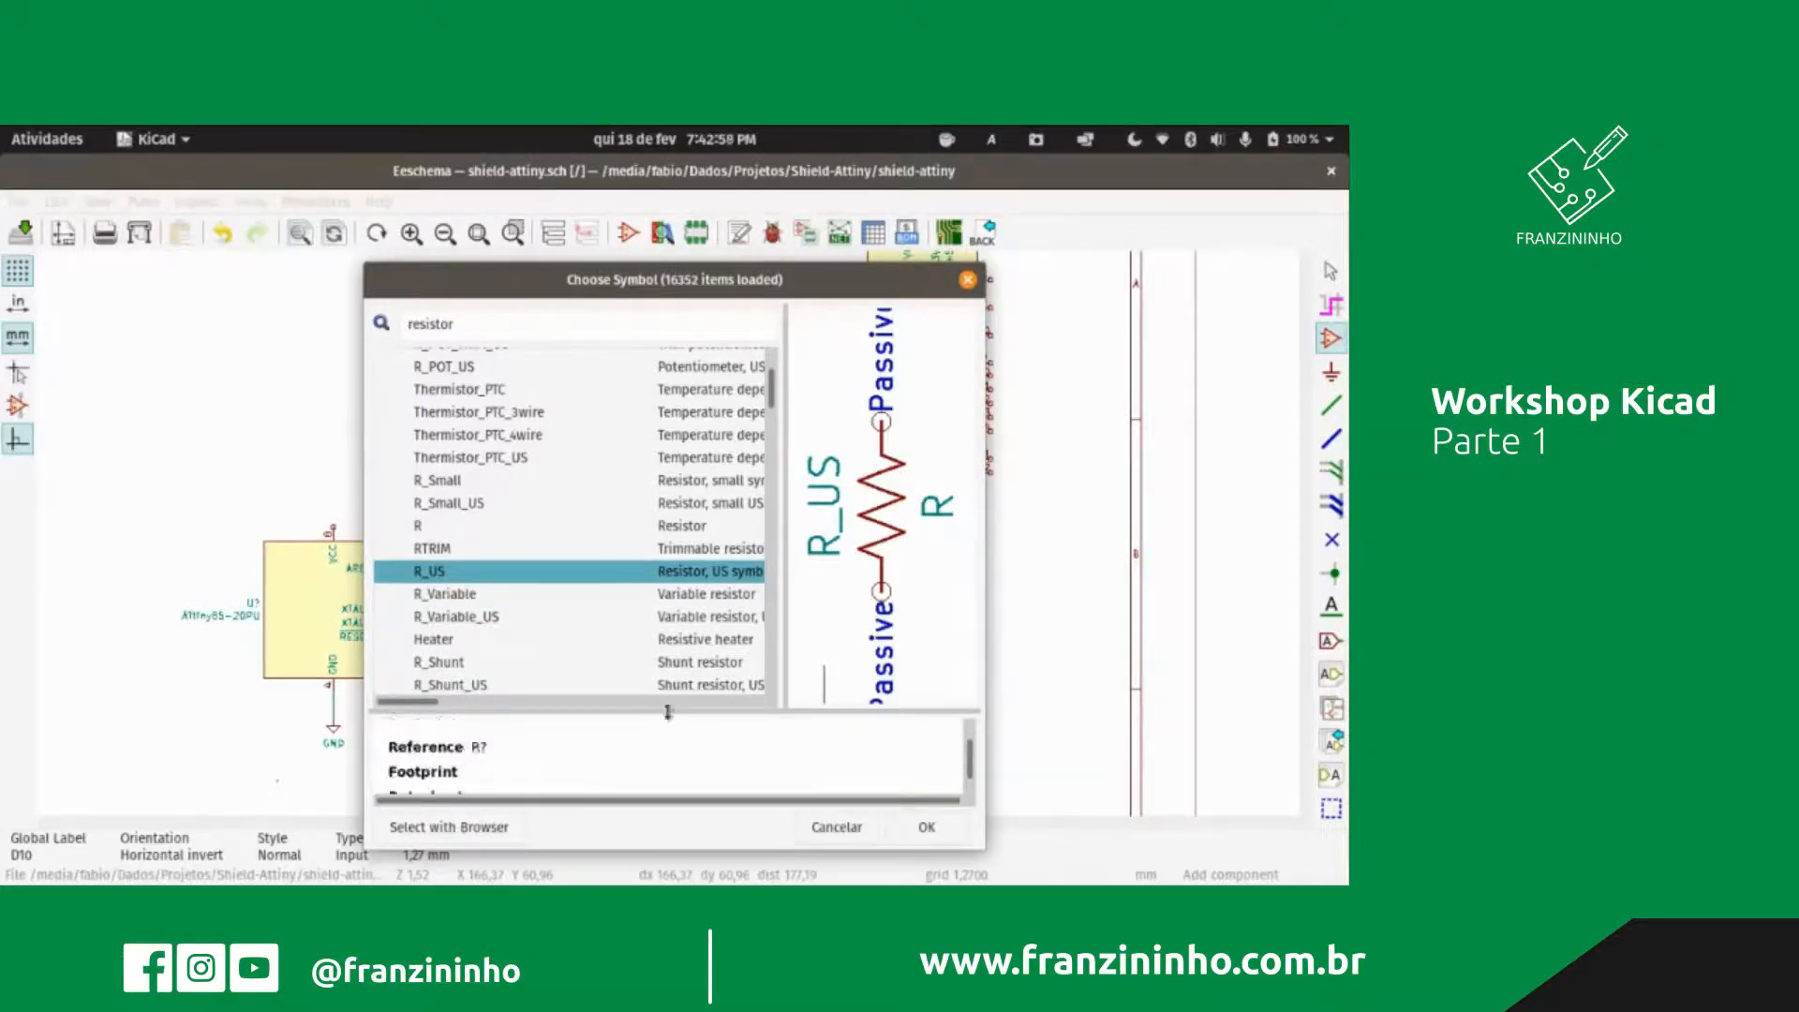
{"action": "left_click_drag", "start_coordinate": [673, 711], "coordinate": [647, 501]}
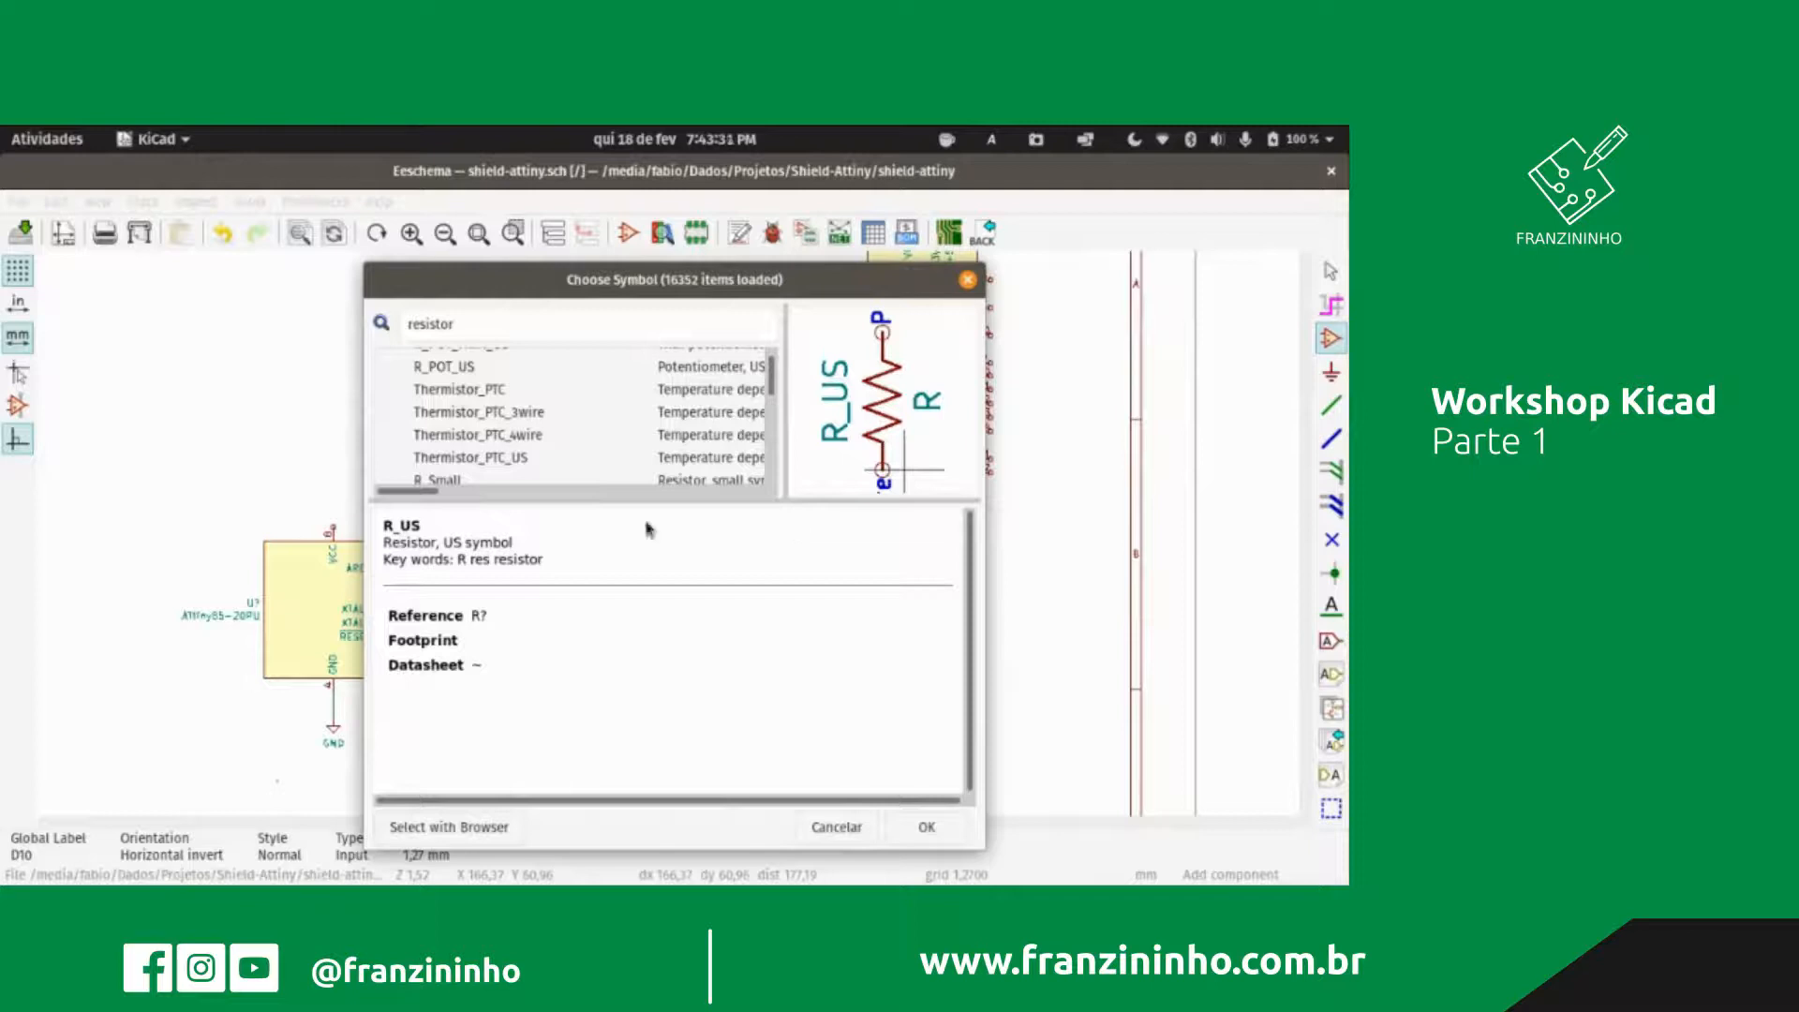
{"action": "left_click_drag", "start_coordinate": [679, 500], "coordinate": [690, 634]}
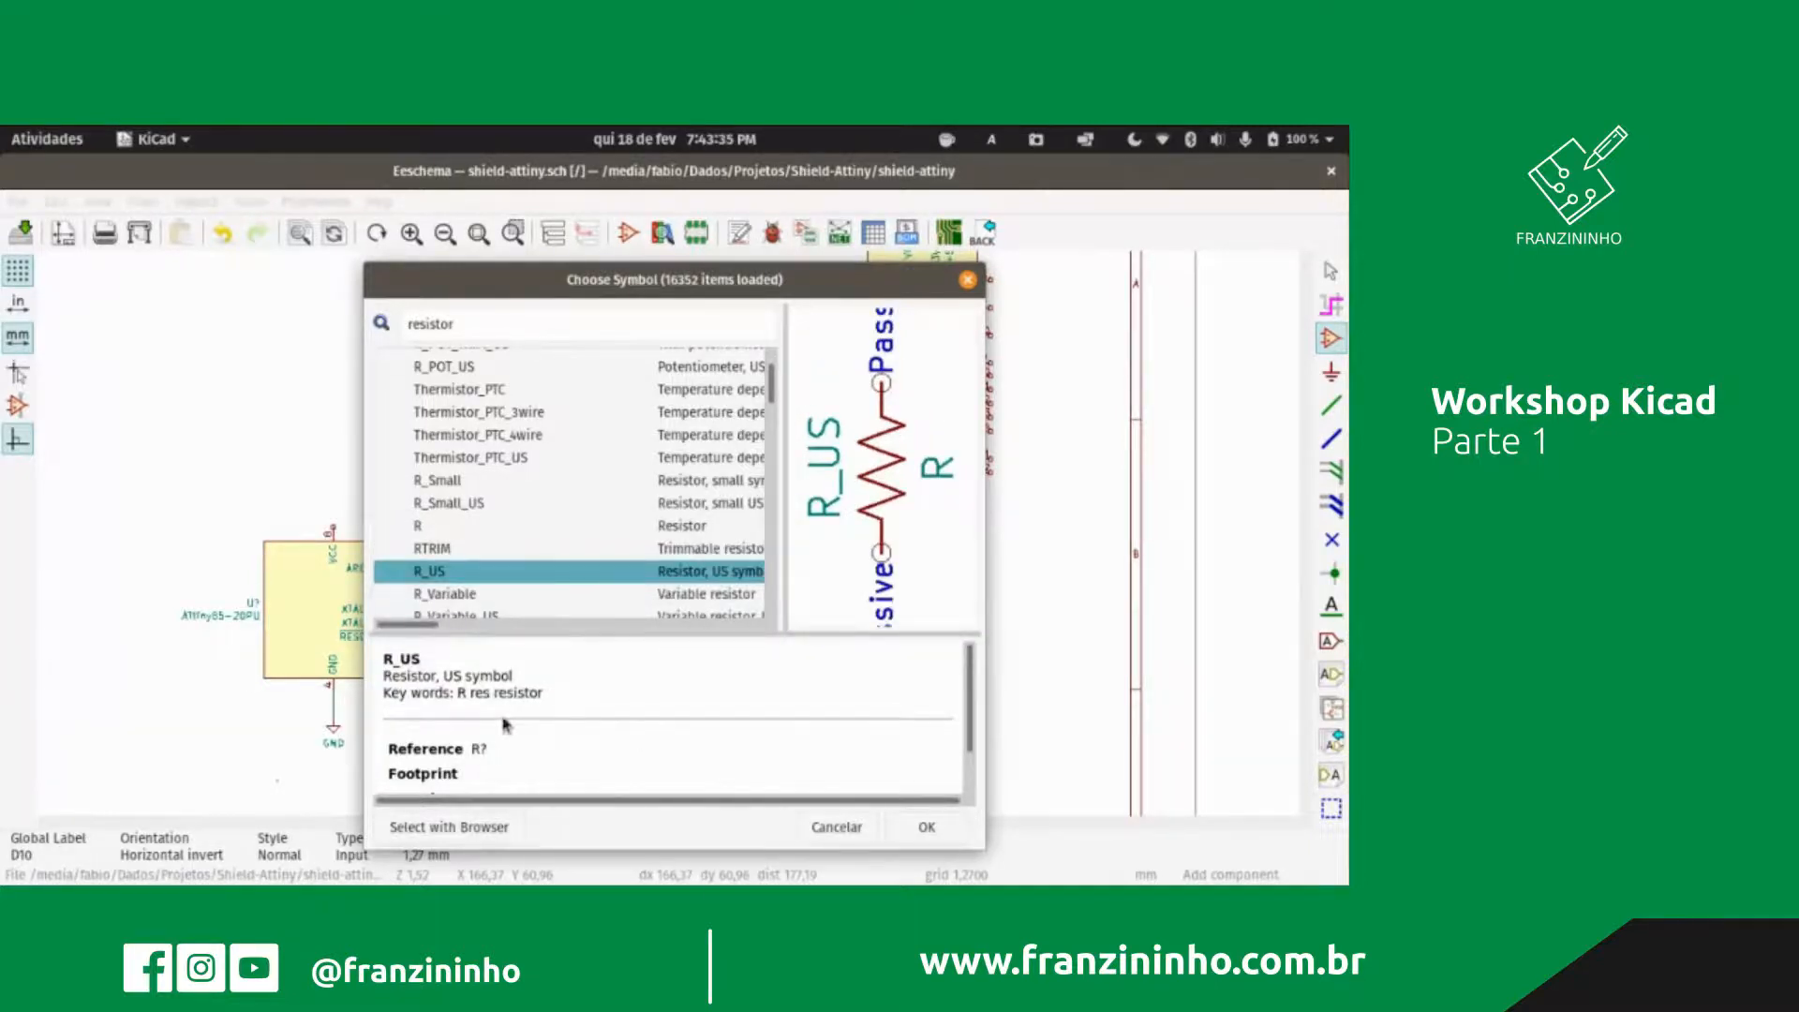
{"action": "scroll", "coordinate": [506, 724], "scroll_direction": "down", "scroll_amount": 1}
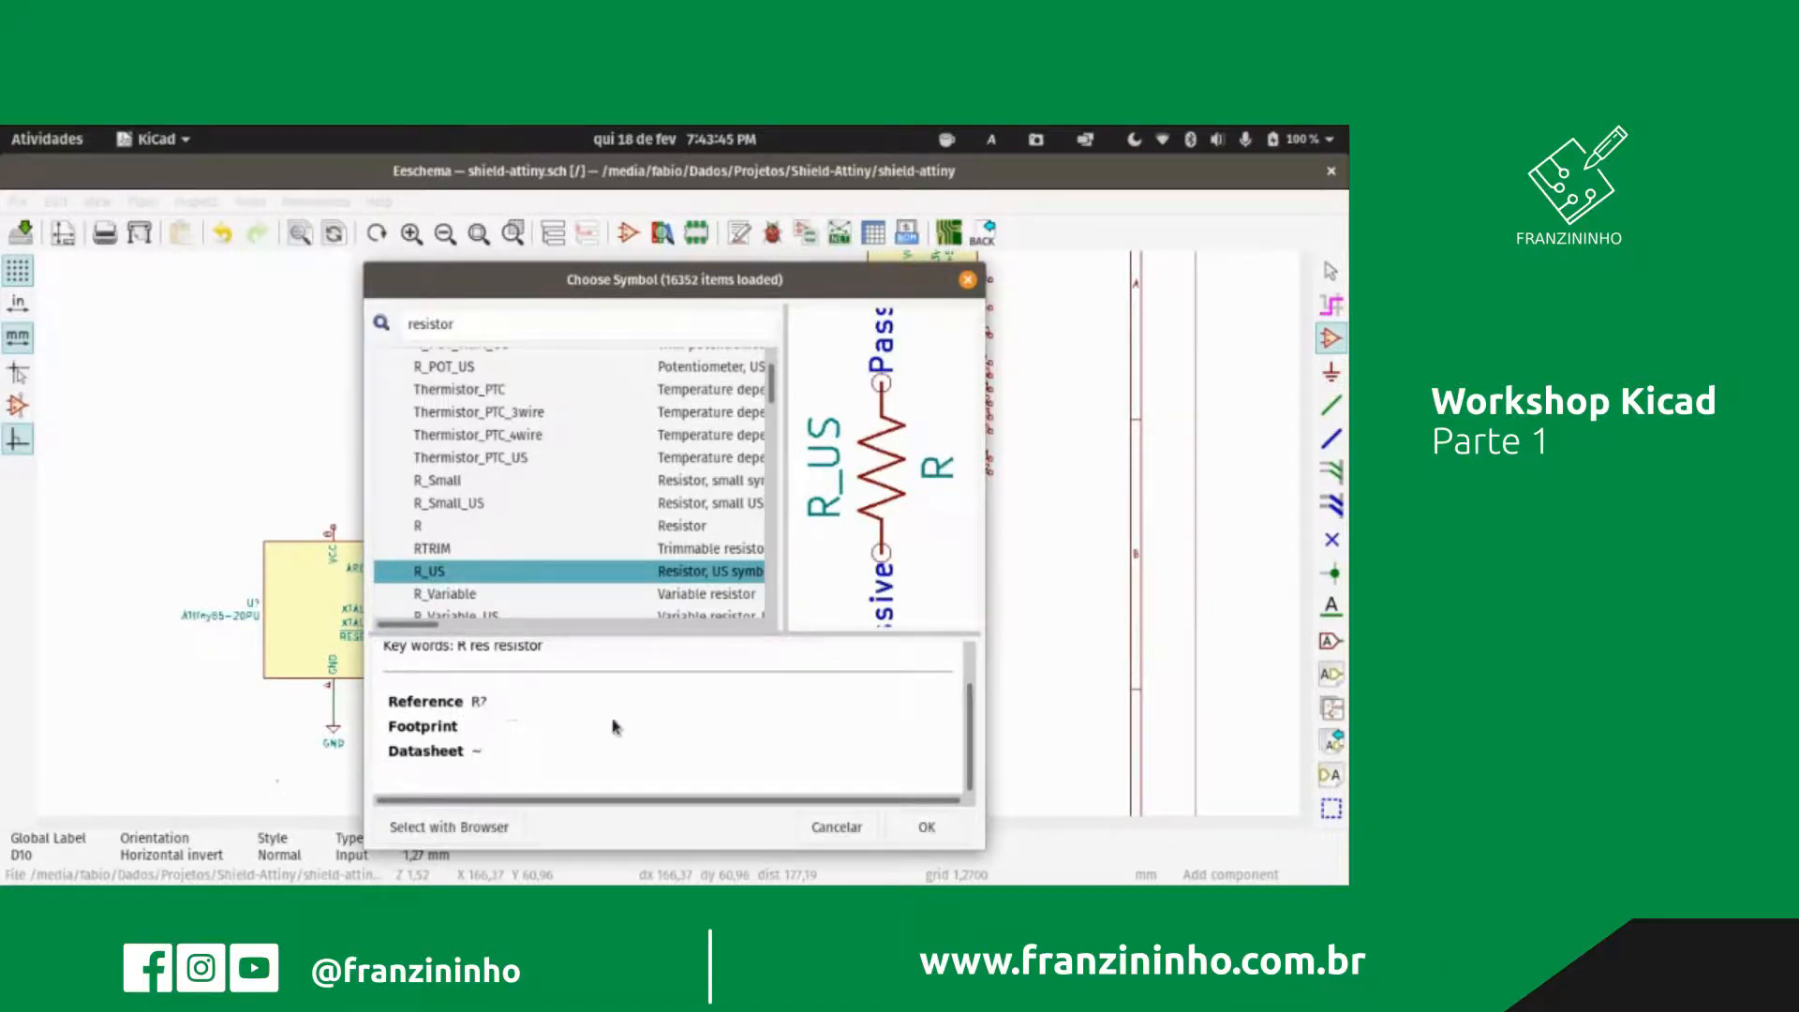
Step: Place the R_US resistor vertically above the ATtiny85's VCC pin and wire its lower end to that pin
{"action": "left_click", "coordinate": [926, 820]}
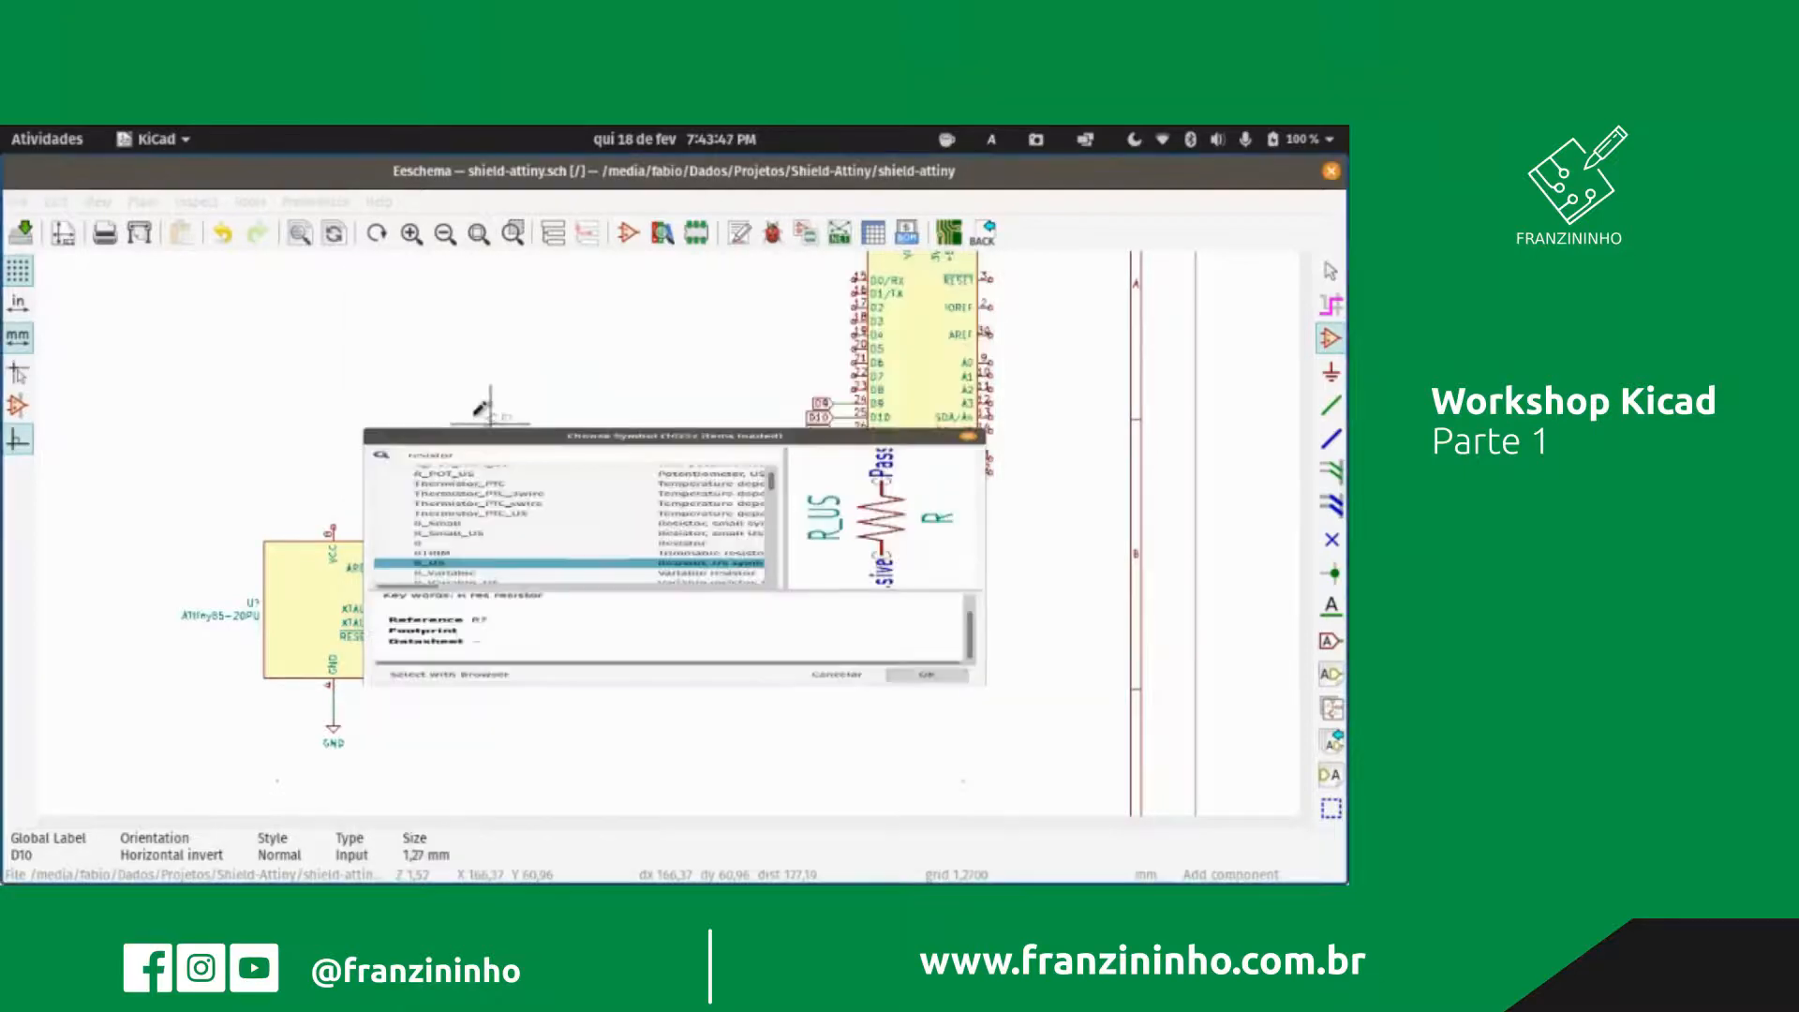
{"action": "scroll", "coordinate": [482, 403], "scroll_direction": "up", "scroll_amount": 6}
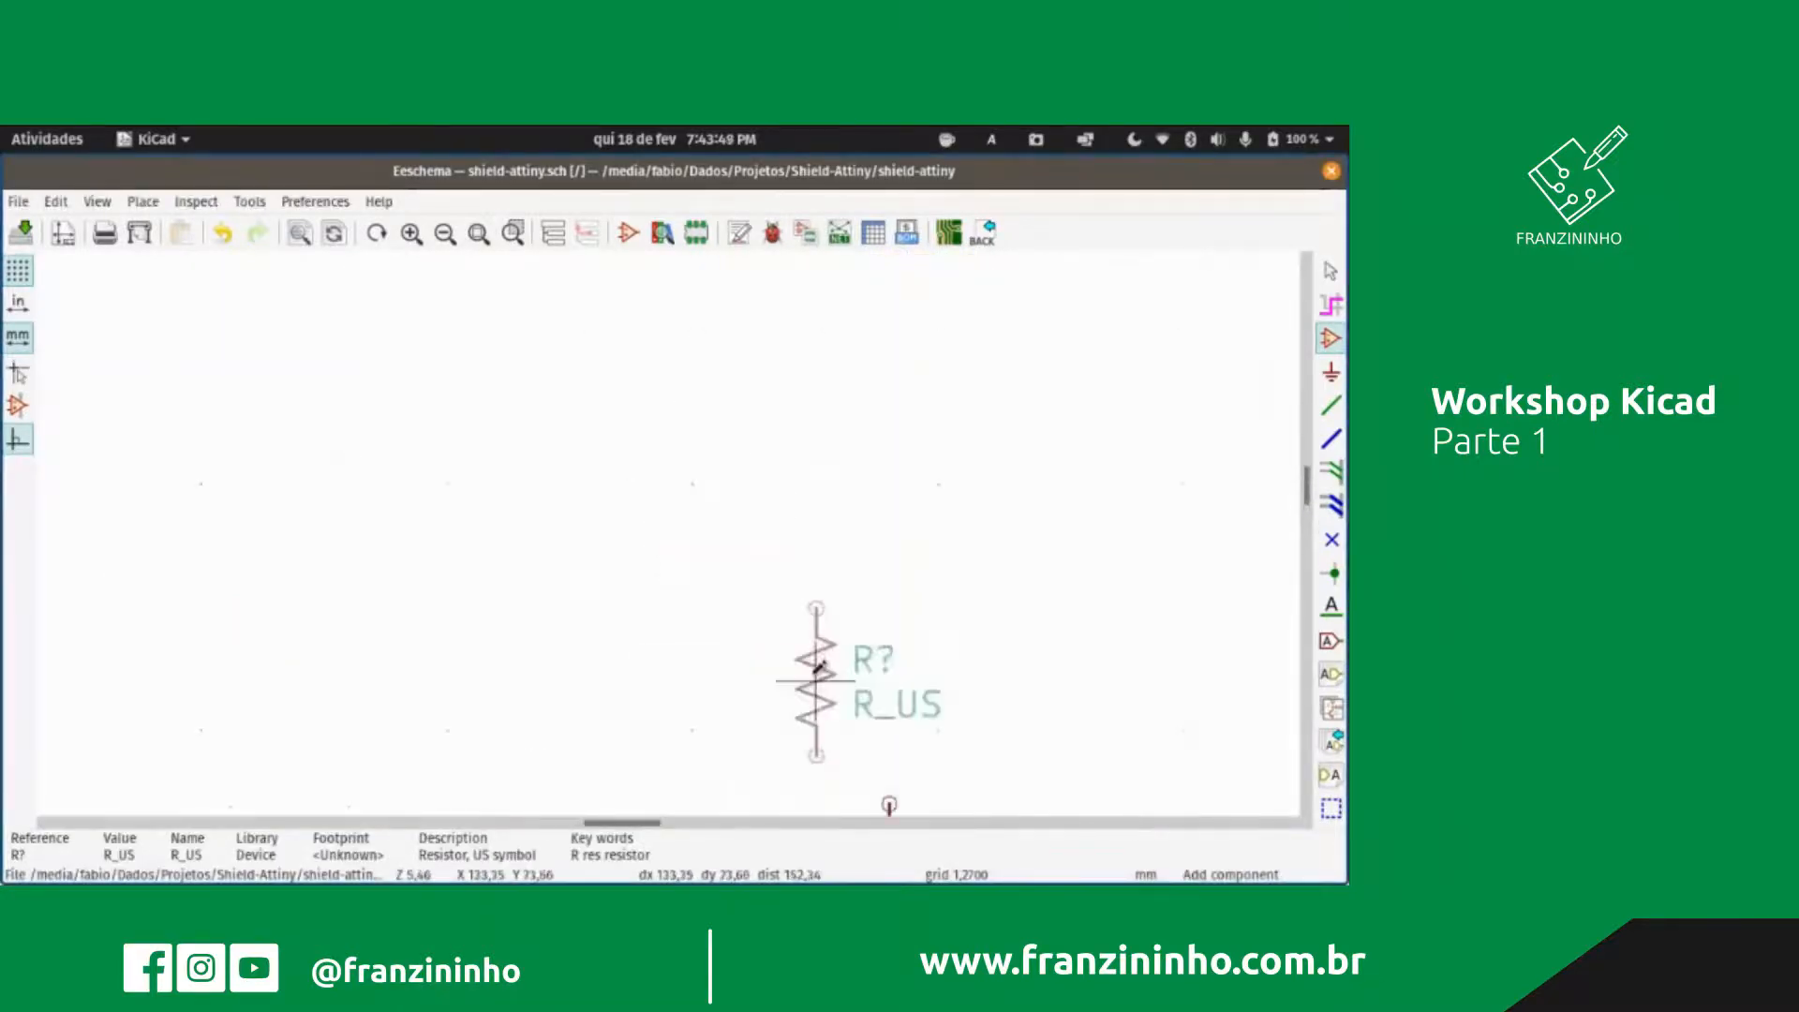
{"action": "left_click", "coordinate": [890, 682]}
{"action": "scroll", "coordinate": [965, 633], "scroll_direction": "up", "scroll_amount": 2}
{"action": "scroll", "coordinate": [667, 521], "scroll_direction": "down", "scroll_amount": 4}
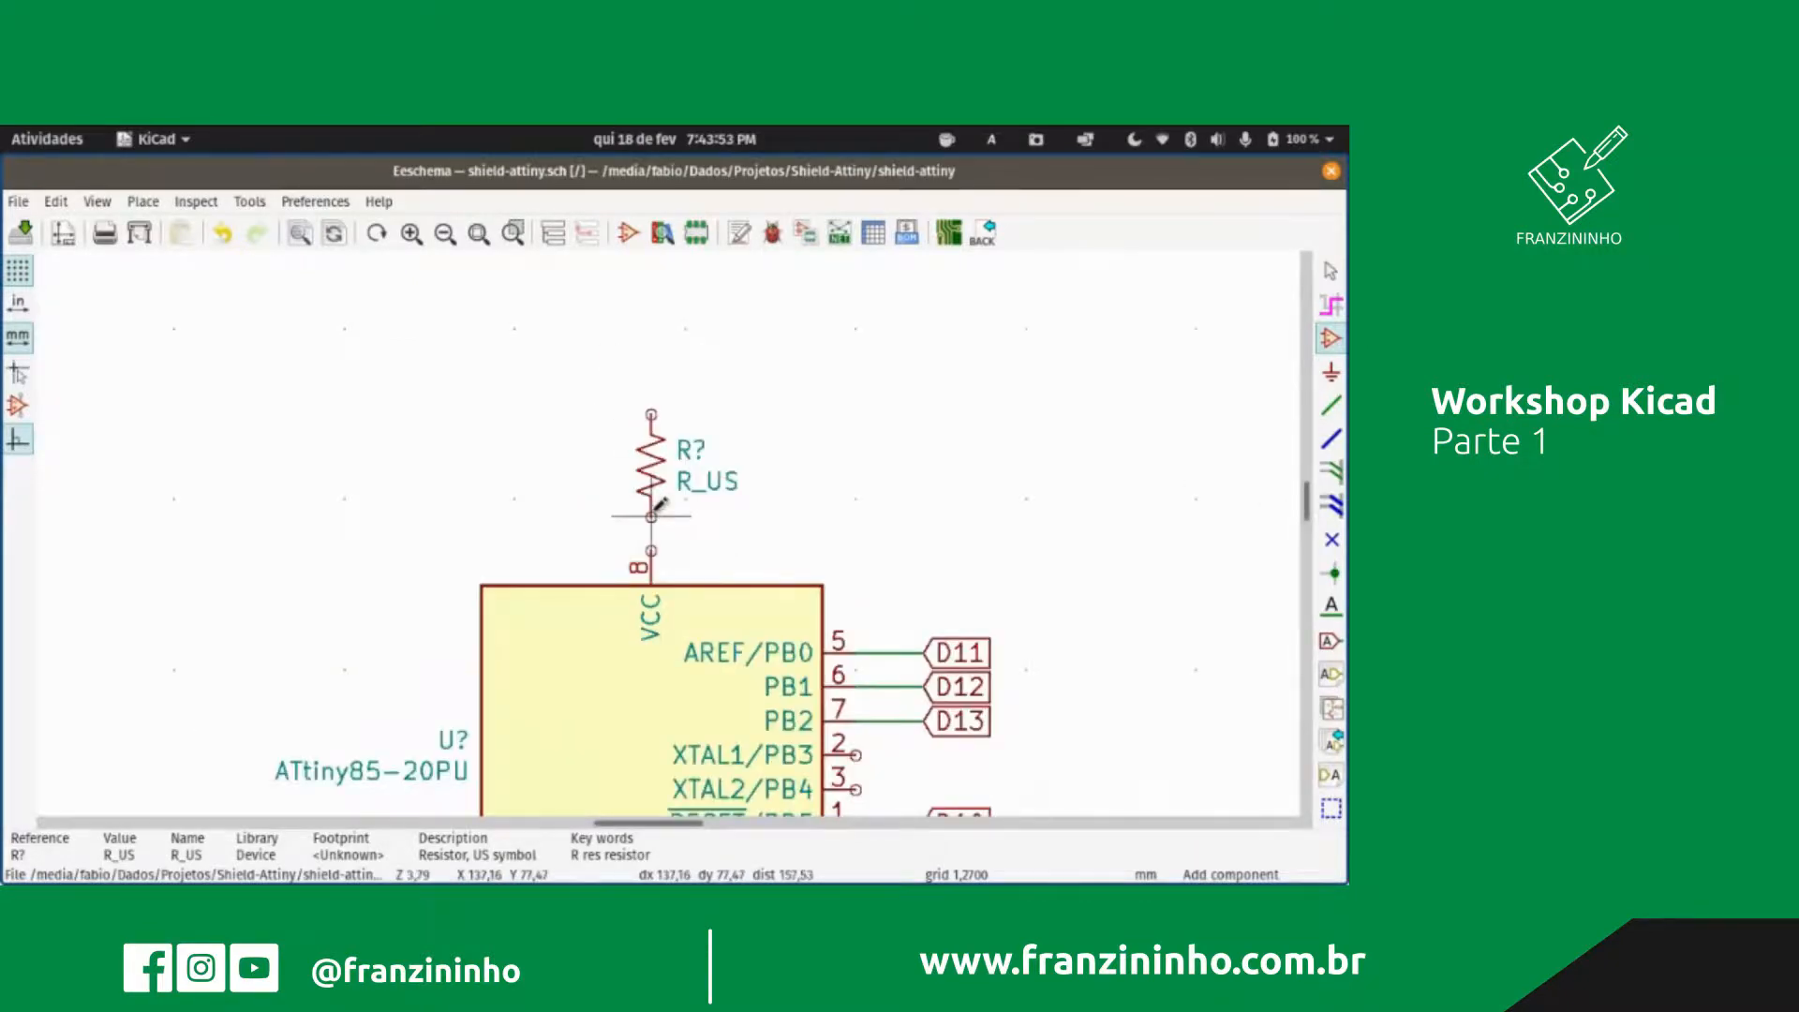
{"action": "key", "text": "w"}
{"action": "left_click", "coordinate": [655, 545]}
Step: Duplicate the Arduino's D9 global label, rotated upright above the ATtiny85's resistor, and wire it to the resistor's upper end
{"action": "scroll", "coordinate": [796, 356], "scroll_direction": "up", "scroll_amount": 4}
{"action": "scroll", "coordinate": [749, 544], "scroll_direction": "down", "scroll_amount": 8}
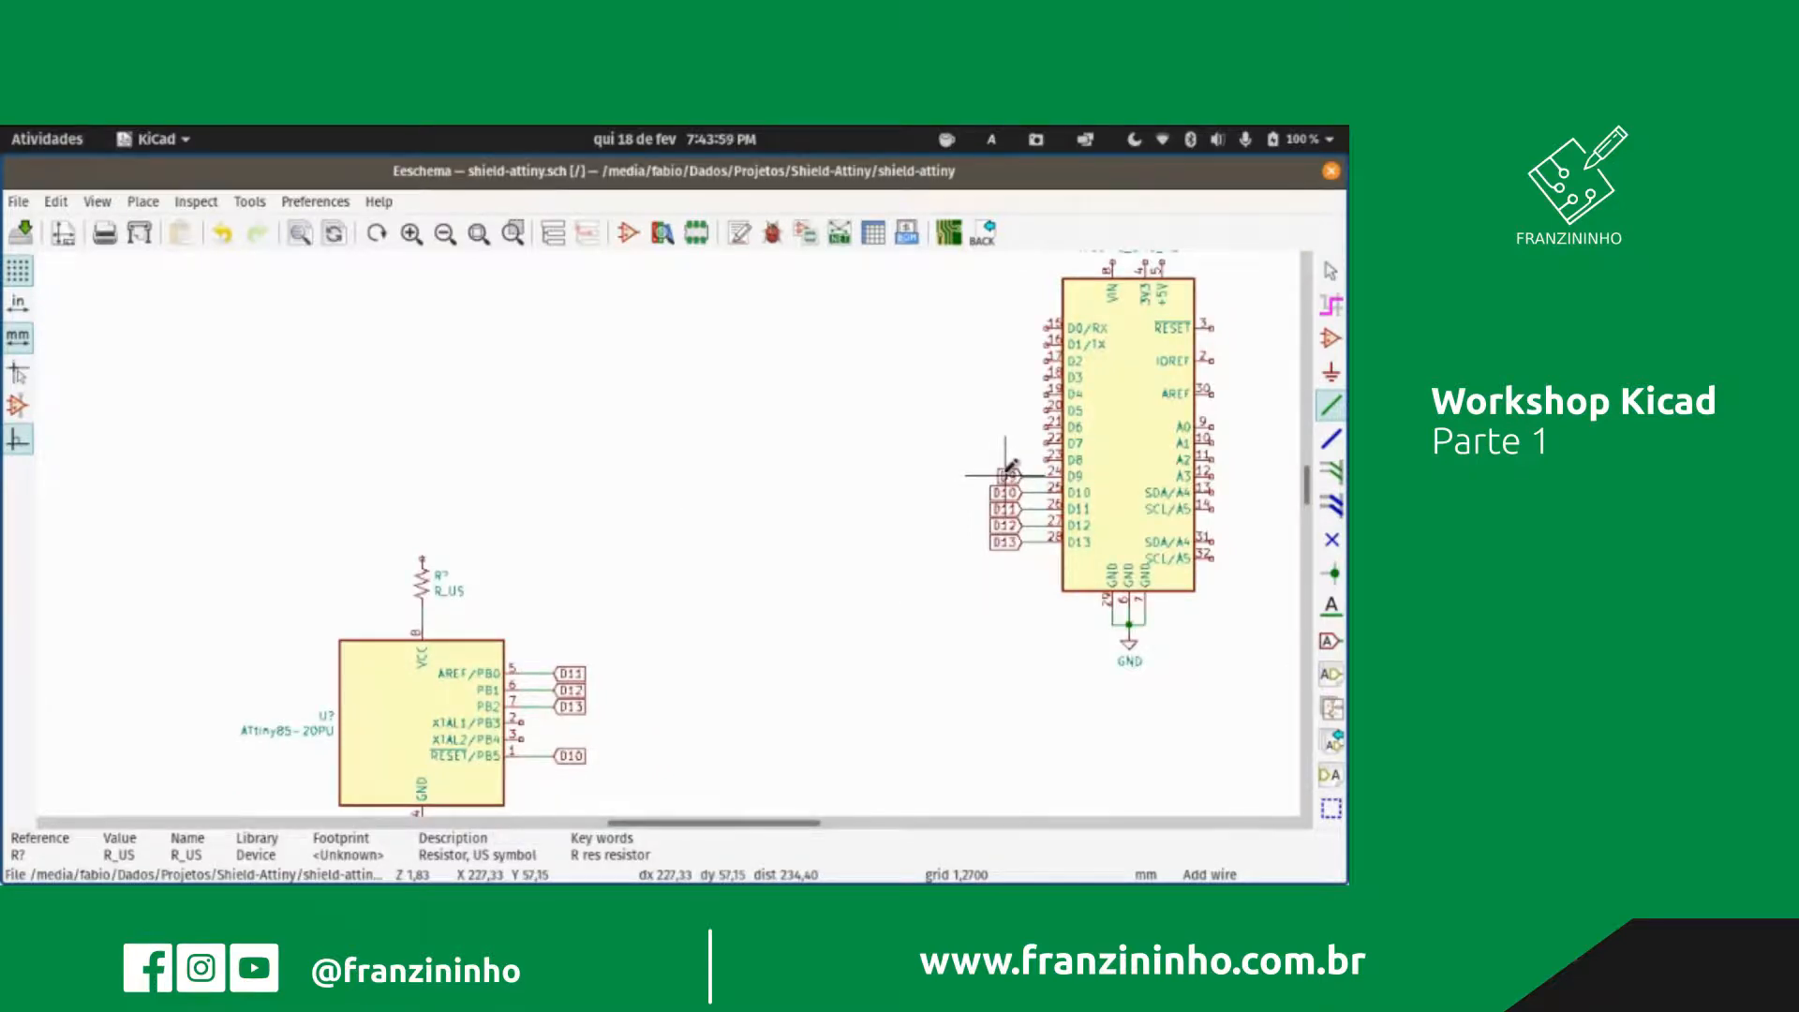
{"action": "key", "text": "c"}
{"action": "left_click", "coordinate": [1015, 473]}
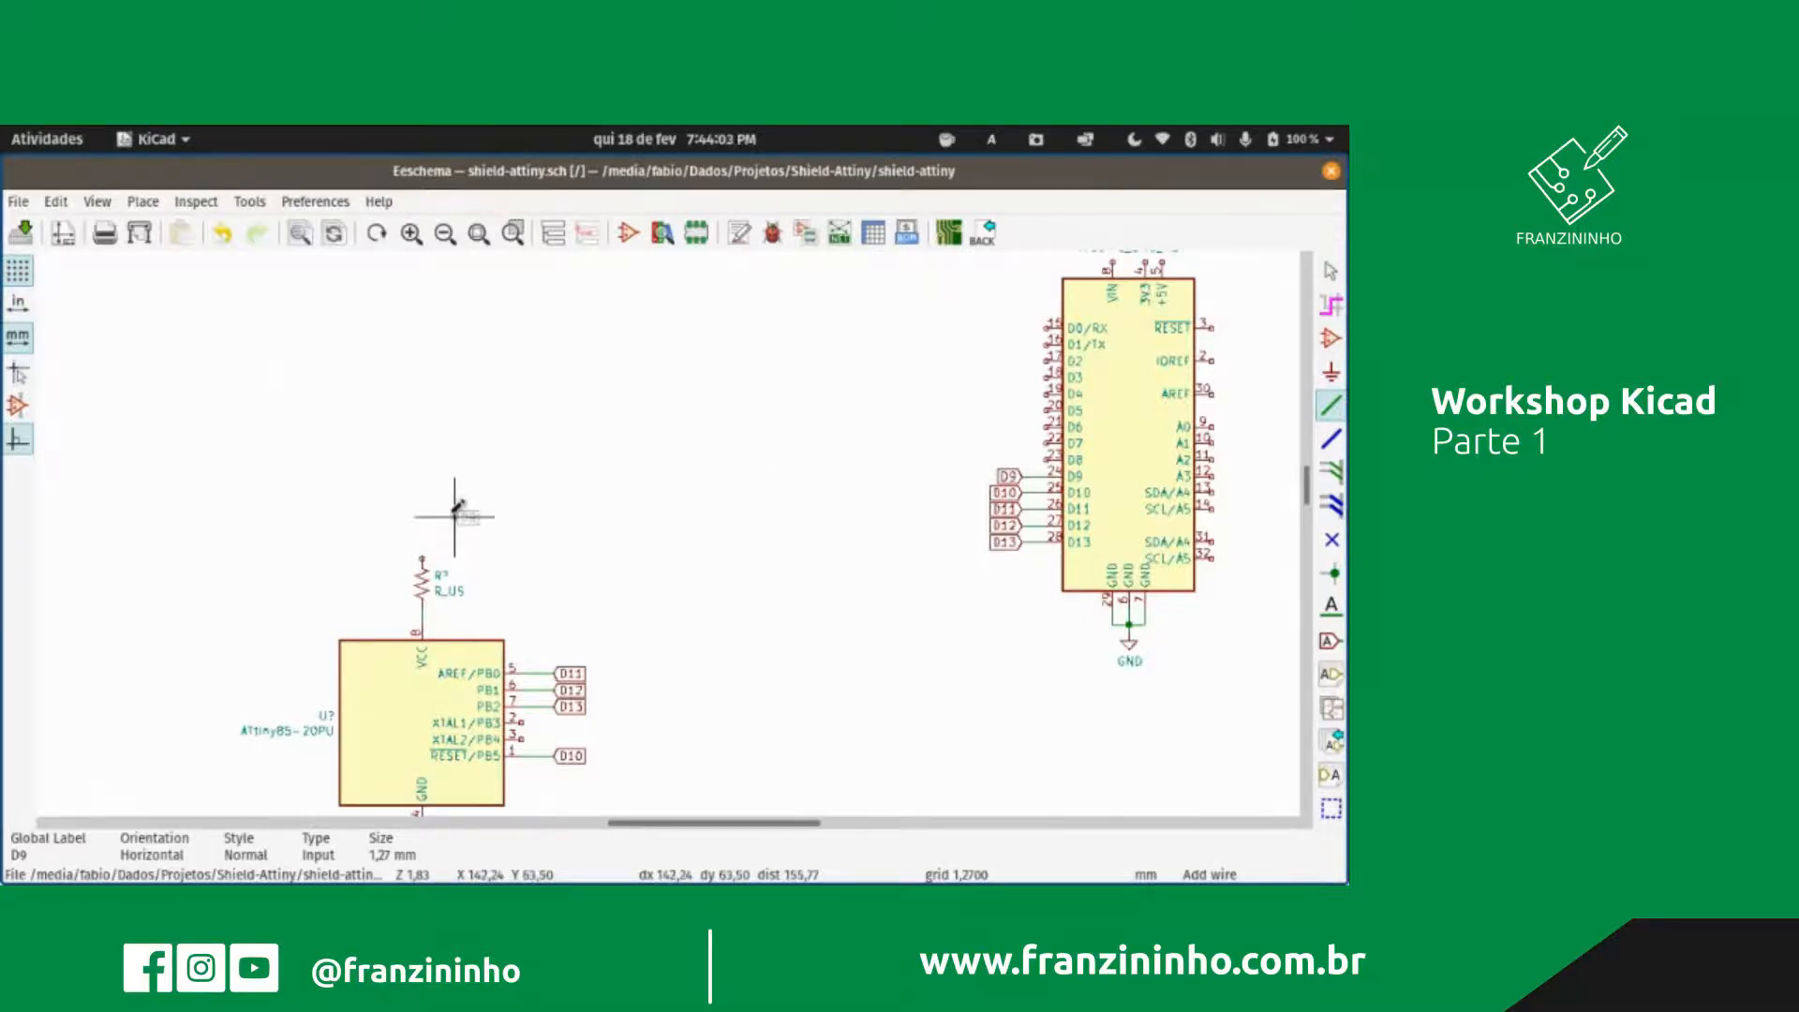
{"action": "scroll", "coordinate": [456, 511], "scroll_direction": "down", "scroll_amount": 3}
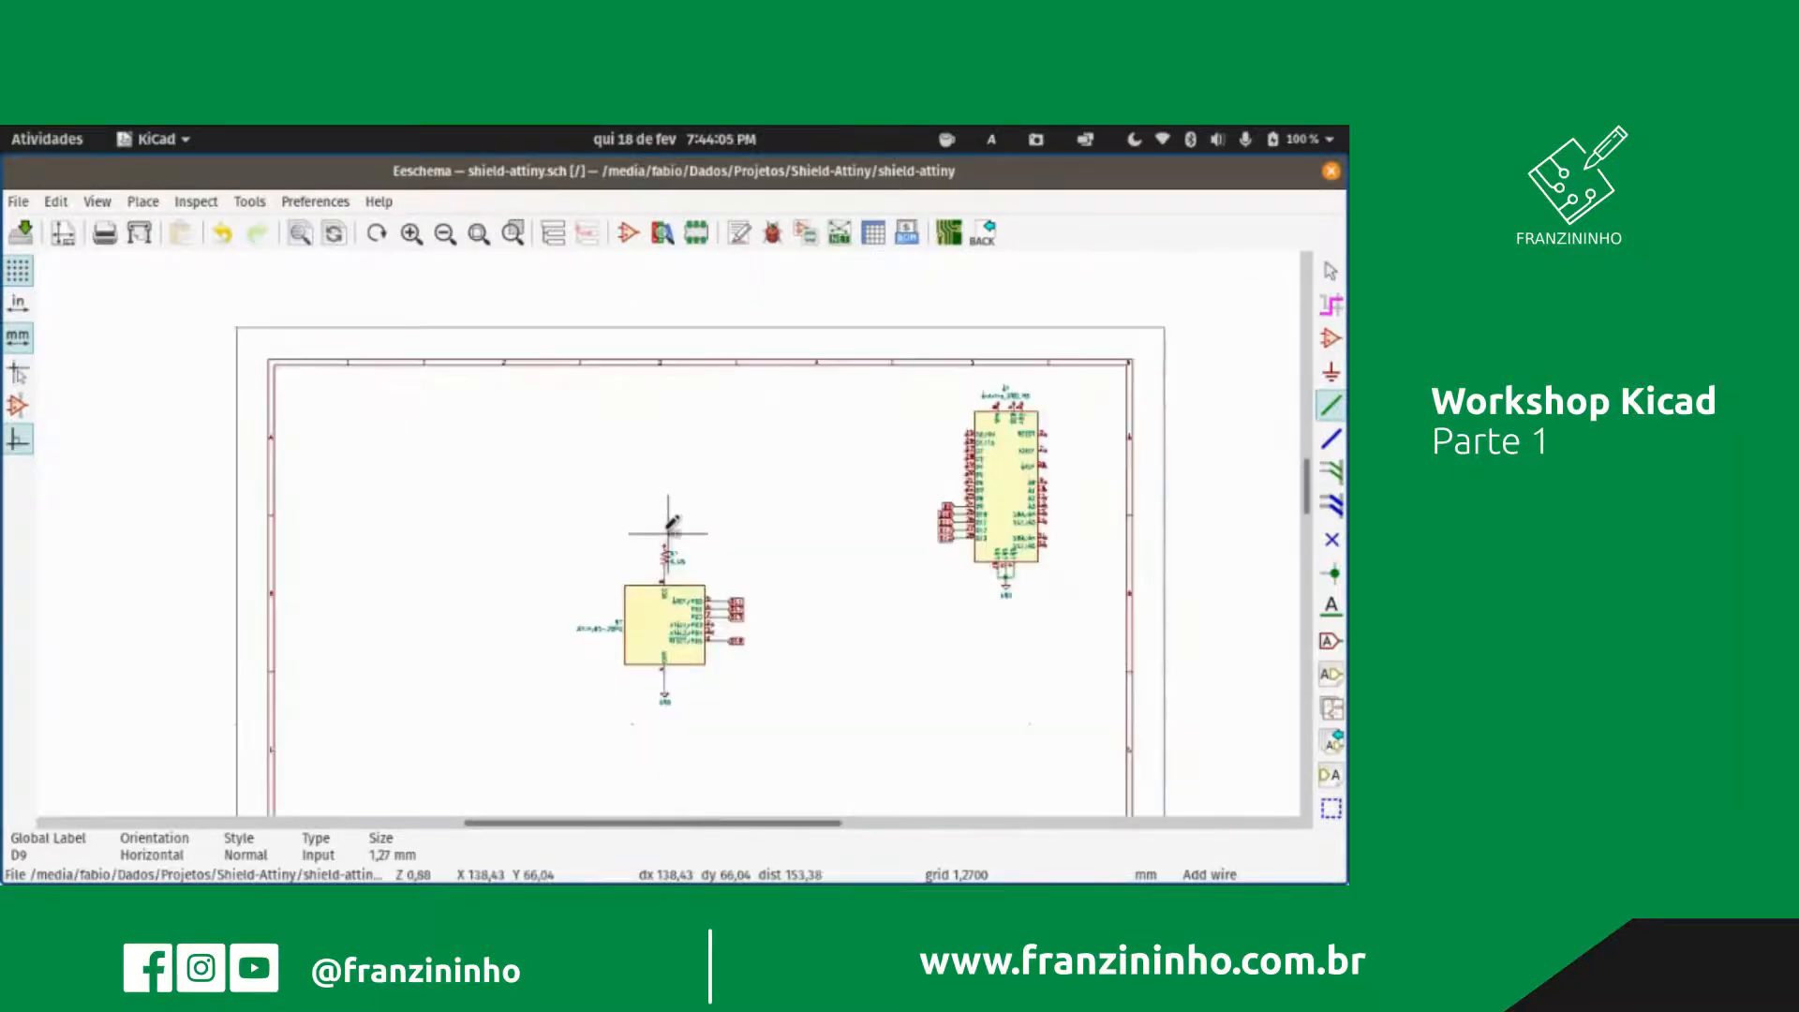
{"action": "scroll", "coordinate": [671, 521], "scroll_direction": "up", "scroll_amount": 5}
{"action": "key", "text": "r"}
{"action": "key", "text": "r"}
{"action": "key", "text": "r"}
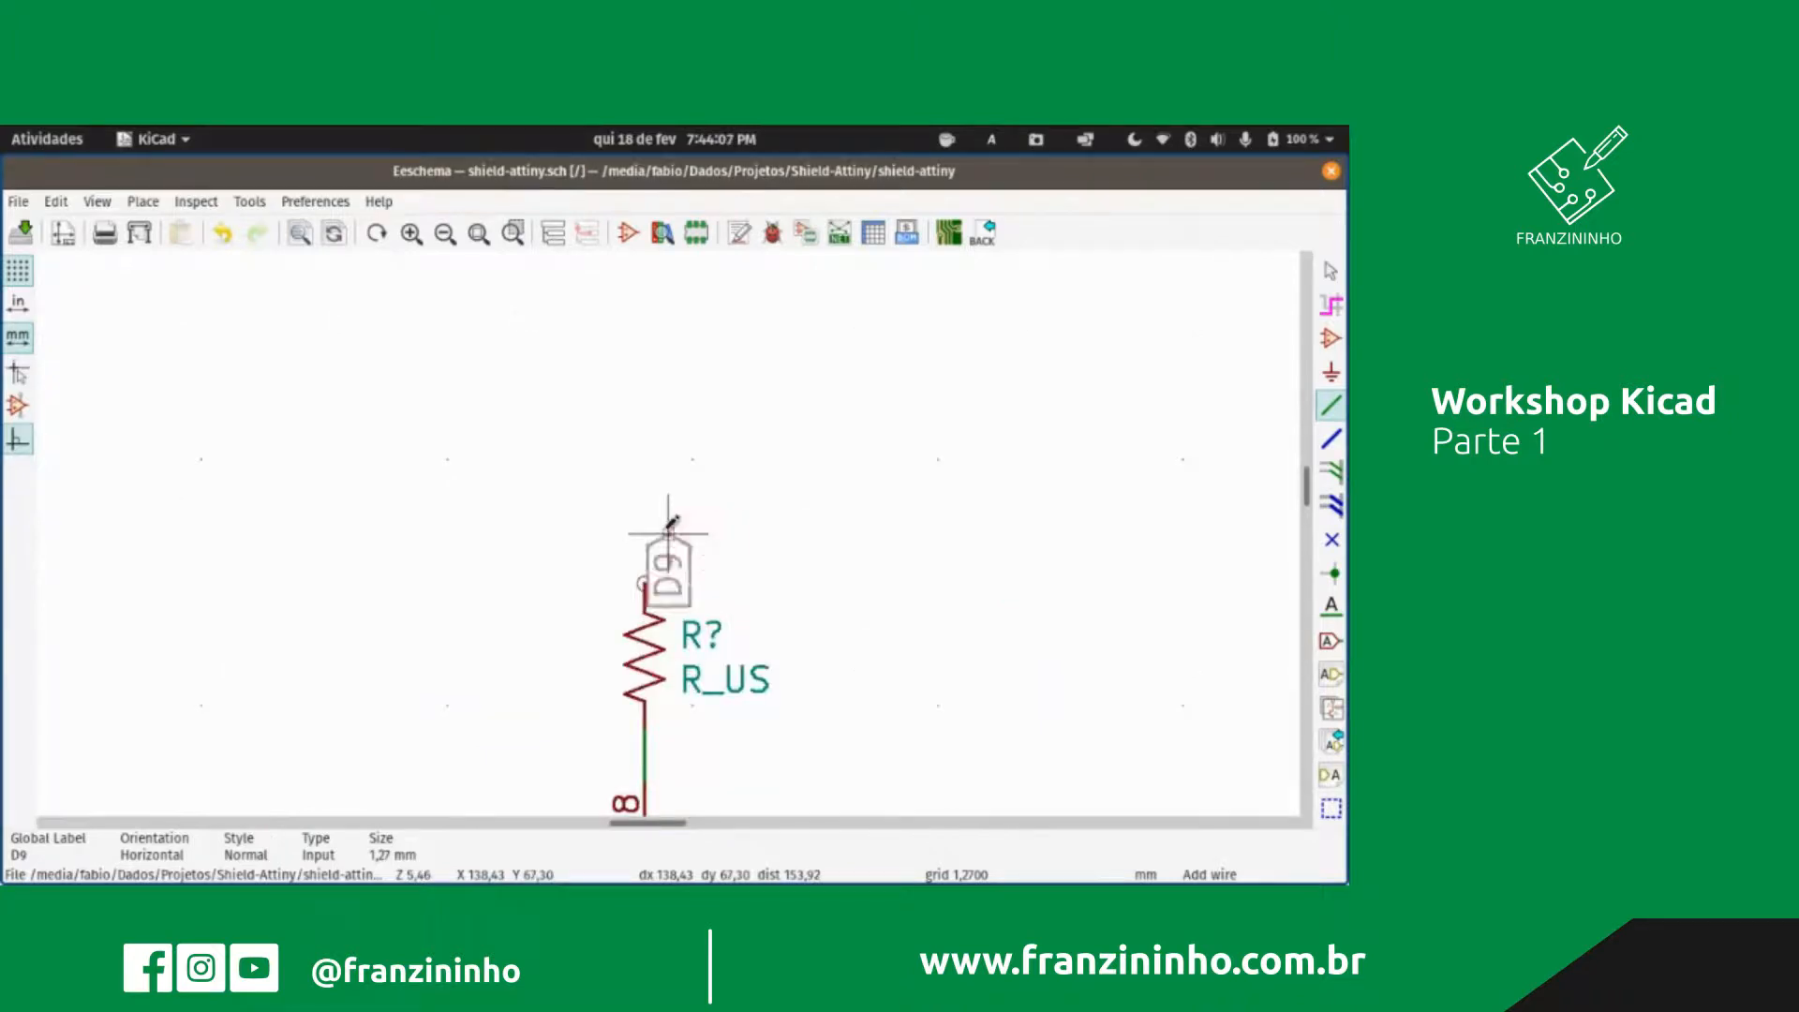
{"action": "left_click", "coordinate": [644, 509]}
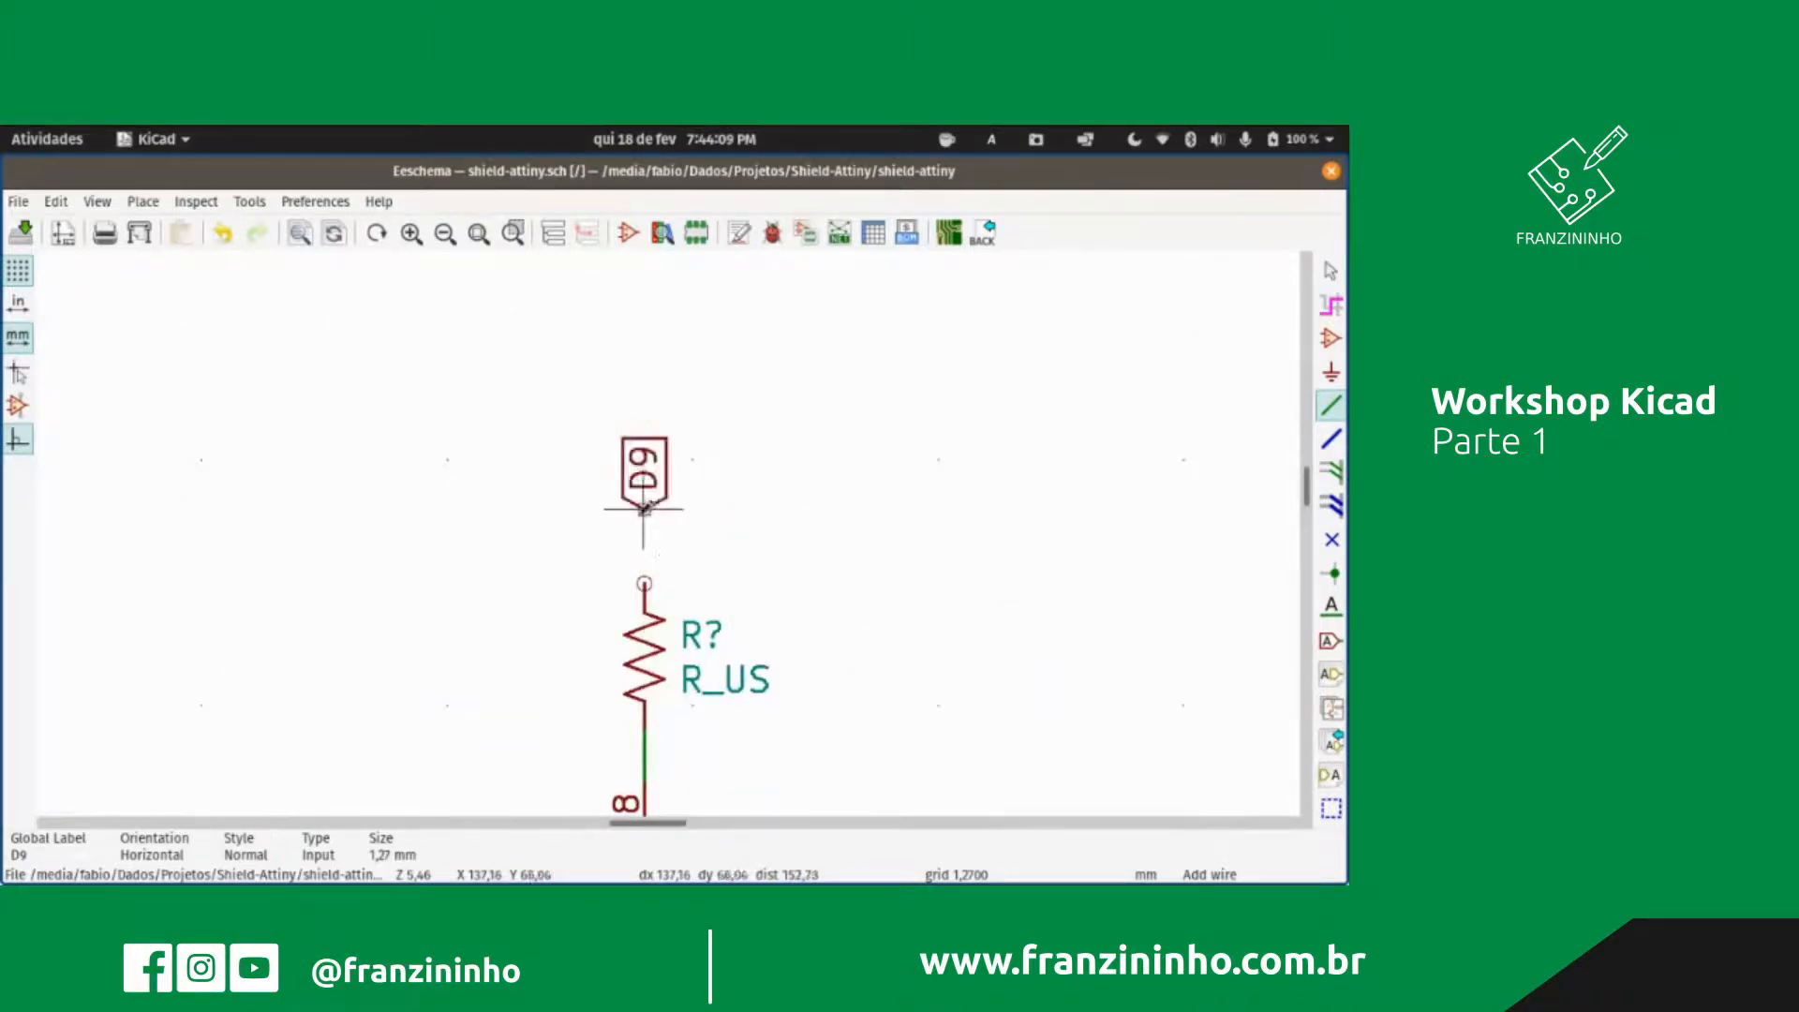
{"action": "left_click", "coordinate": [644, 510]}
{"action": "left_click", "coordinate": [644, 583]}
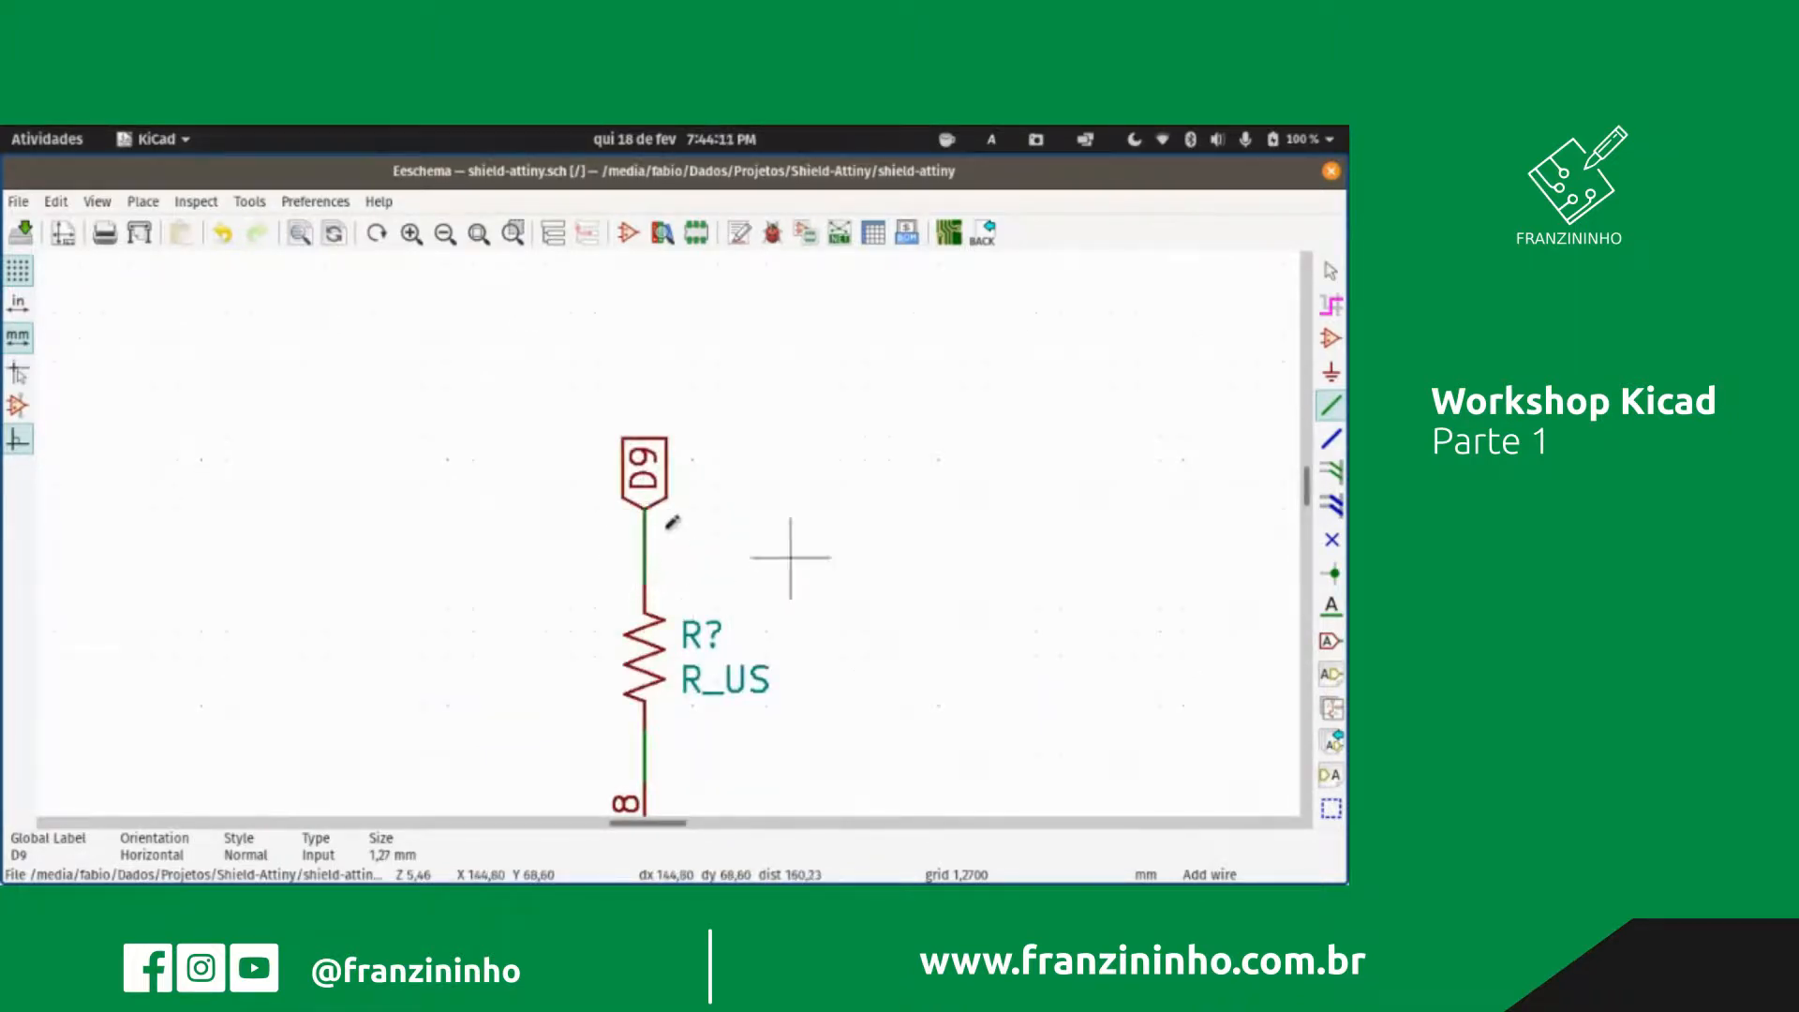
{"action": "scroll", "coordinate": [803, 562], "scroll_direction": "up", "scroll_amount": 1}
{"action": "scroll", "coordinate": [668, 534], "scroll_direction": "down", "scroll_amount": 8}
{"action": "scroll", "coordinate": [667, 514], "scroll_direction": "down", "scroll_amount": 1}
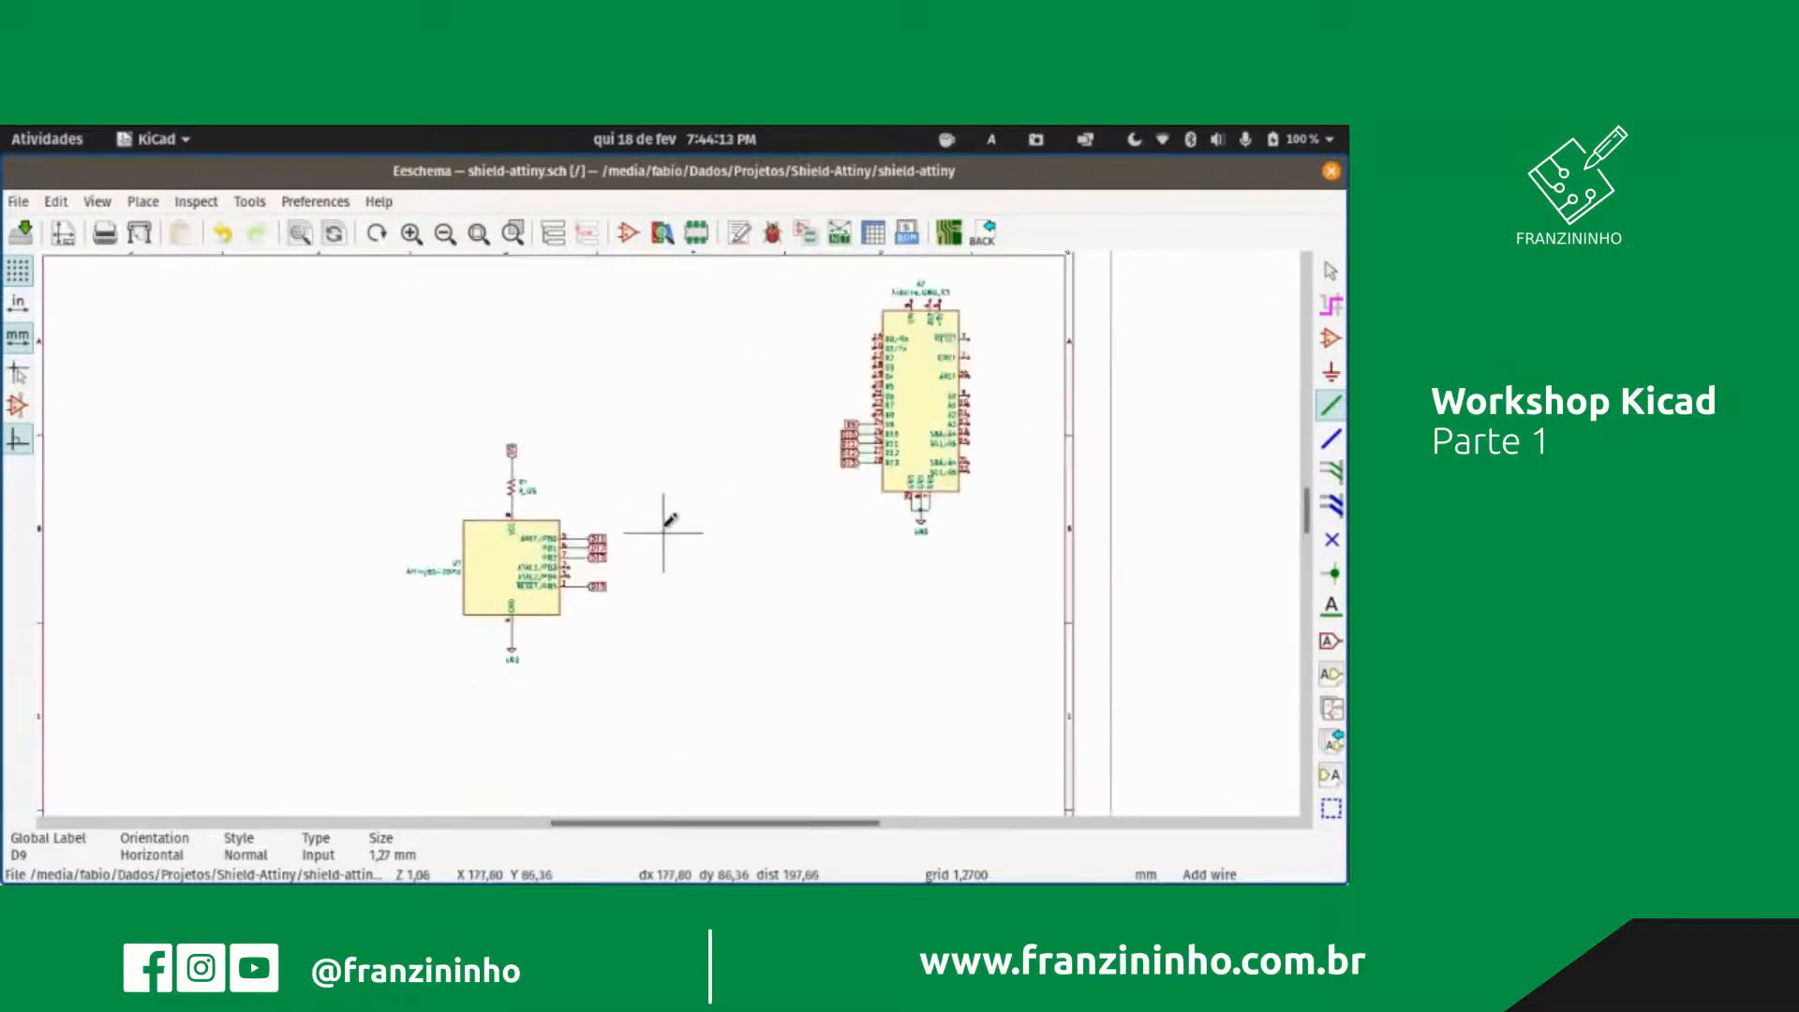
{"action": "scroll", "coordinate": [676, 487], "scroll_direction": "up", "scroll_amount": 2}
{"action": "scroll", "coordinate": [674, 522], "scroll_direction": "down", "scroll_amount": 1}
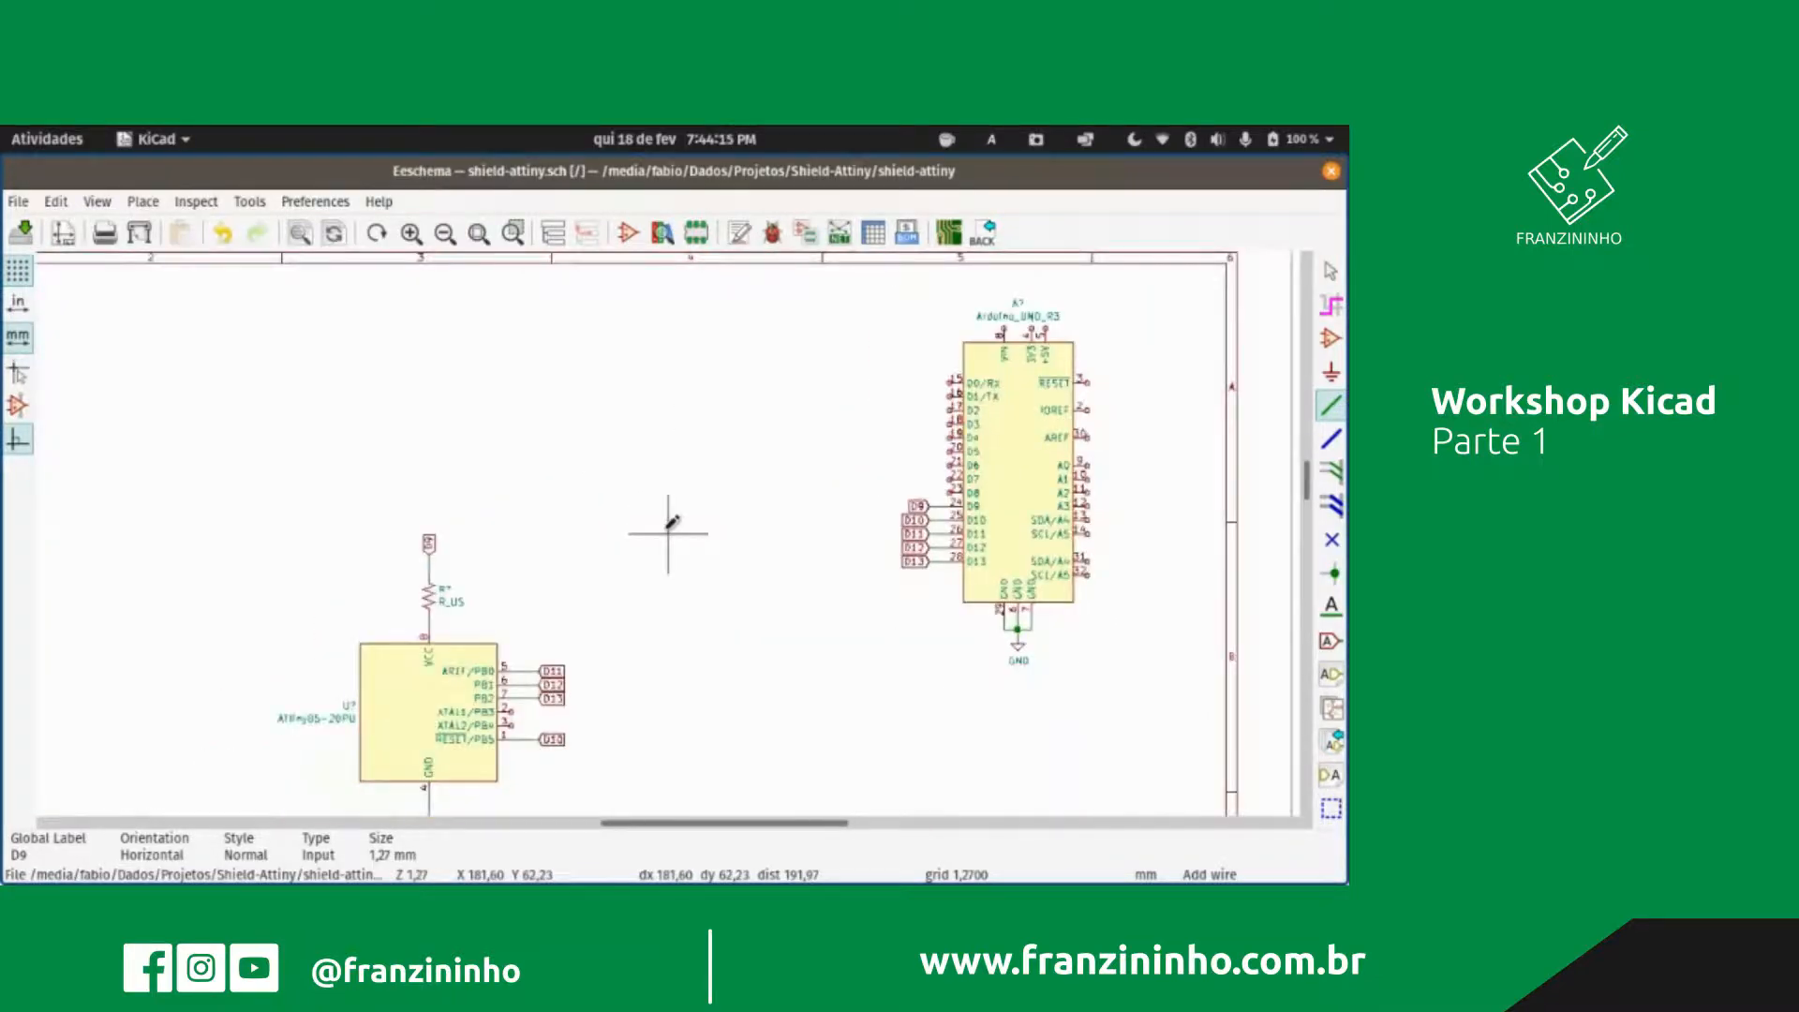
{"action": "scroll", "coordinate": [640, 684], "scroll_direction": "down", "scroll_amount": 1}
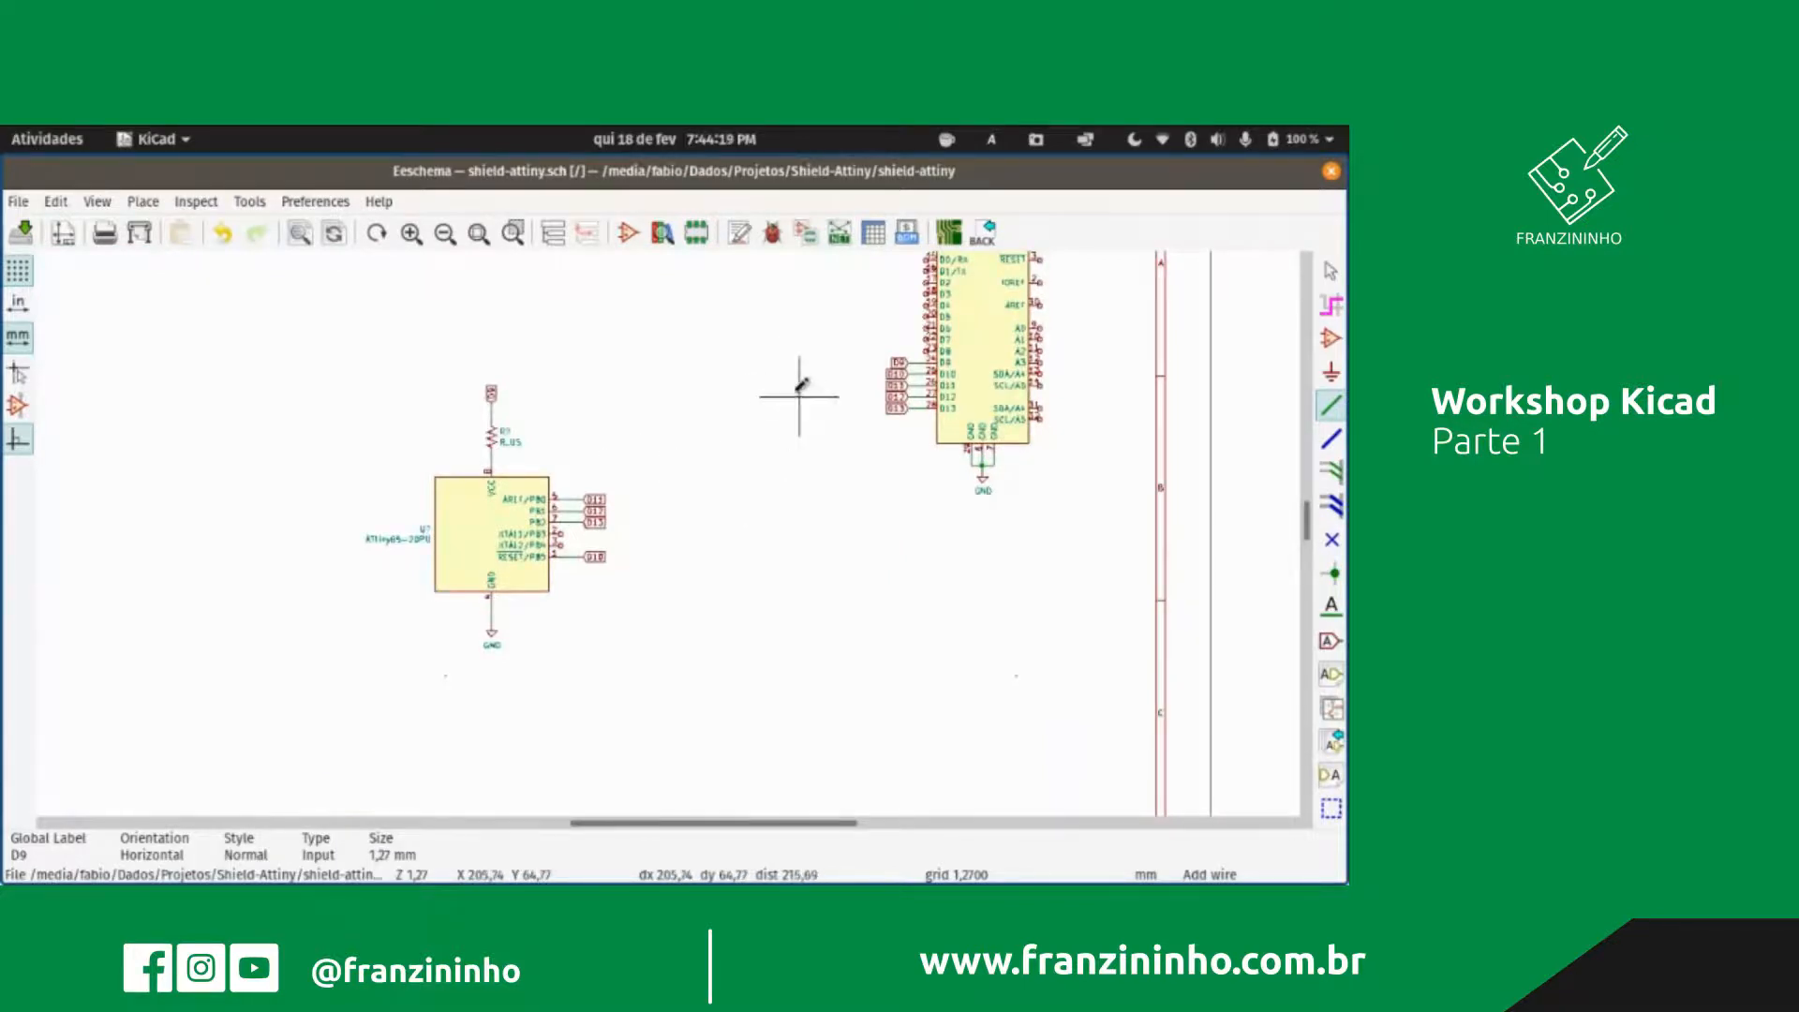
{"action": "scroll", "coordinate": [802, 393], "scroll_direction": "up", "scroll_amount": 1}
{"action": "scroll", "coordinate": [668, 533], "scroll_direction": "up", "scroll_amount": 1}
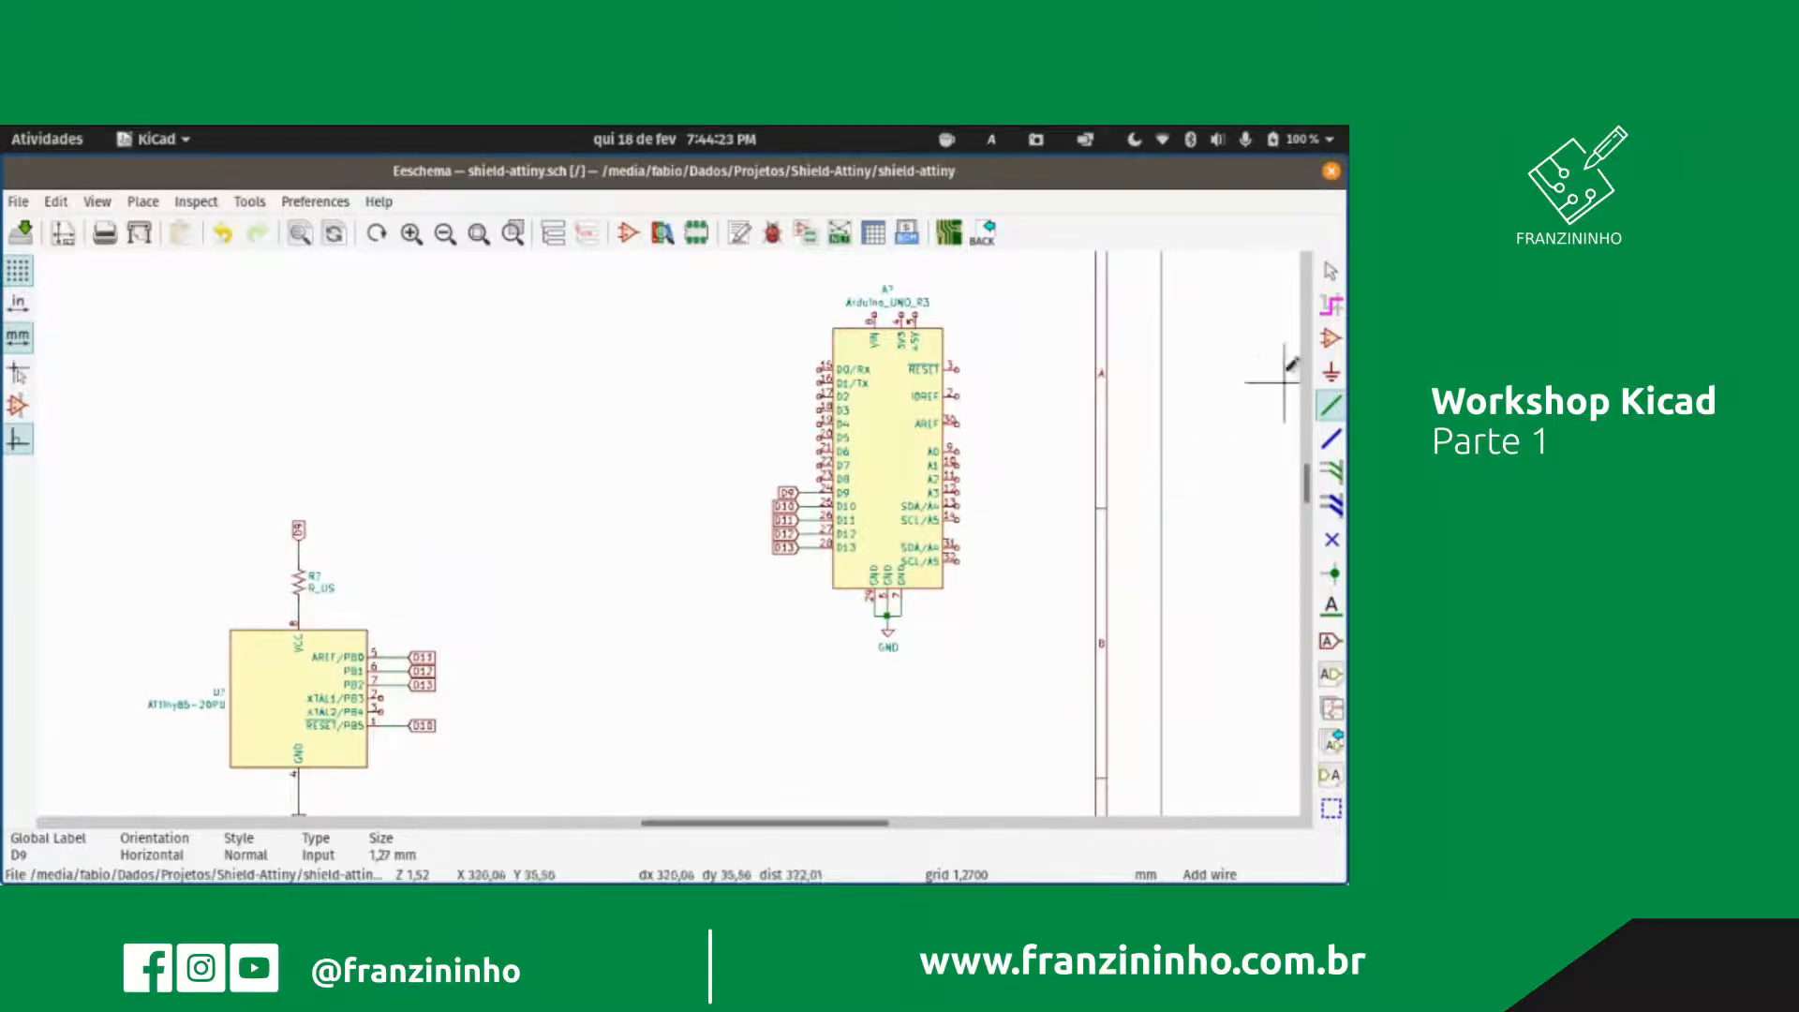
Step: Start adding a component in the empty area above the ATtiny85, search the libraries for LED and preview the LED_ALT symbol
{"action": "left_click", "coordinate": [1330, 339]}
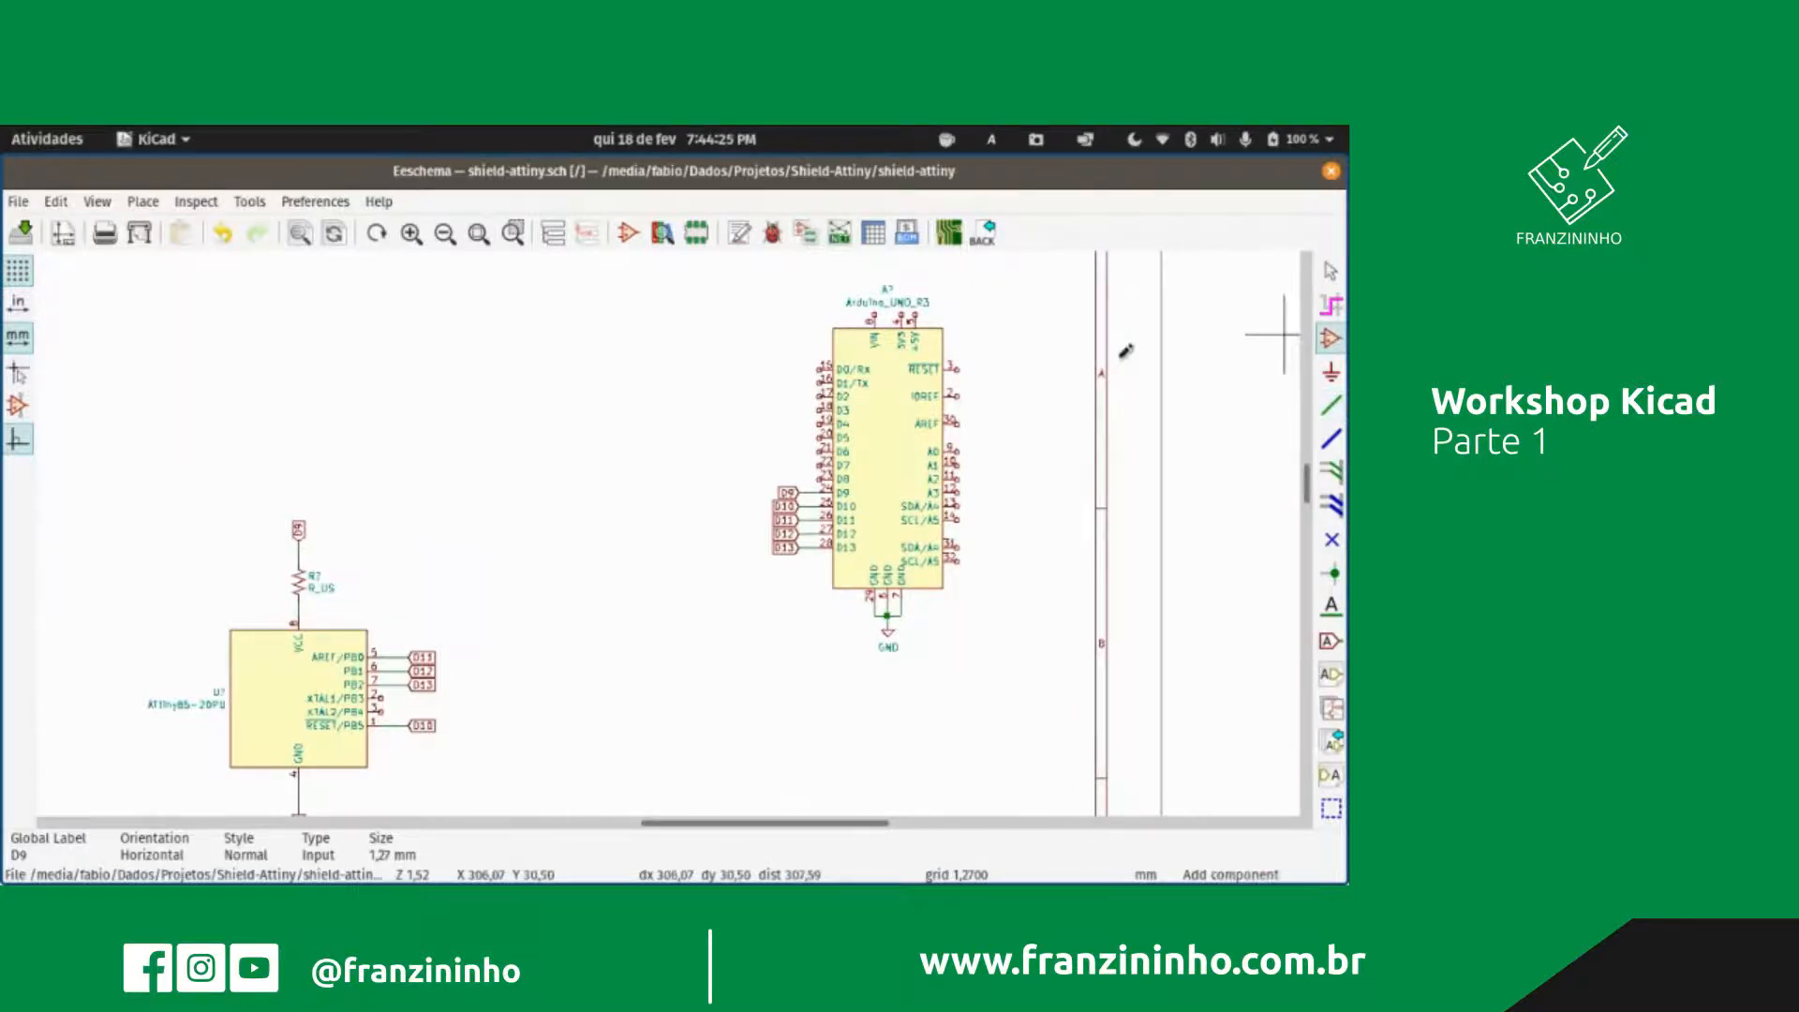
{"action": "left_click", "coordinate": [476, 457]}
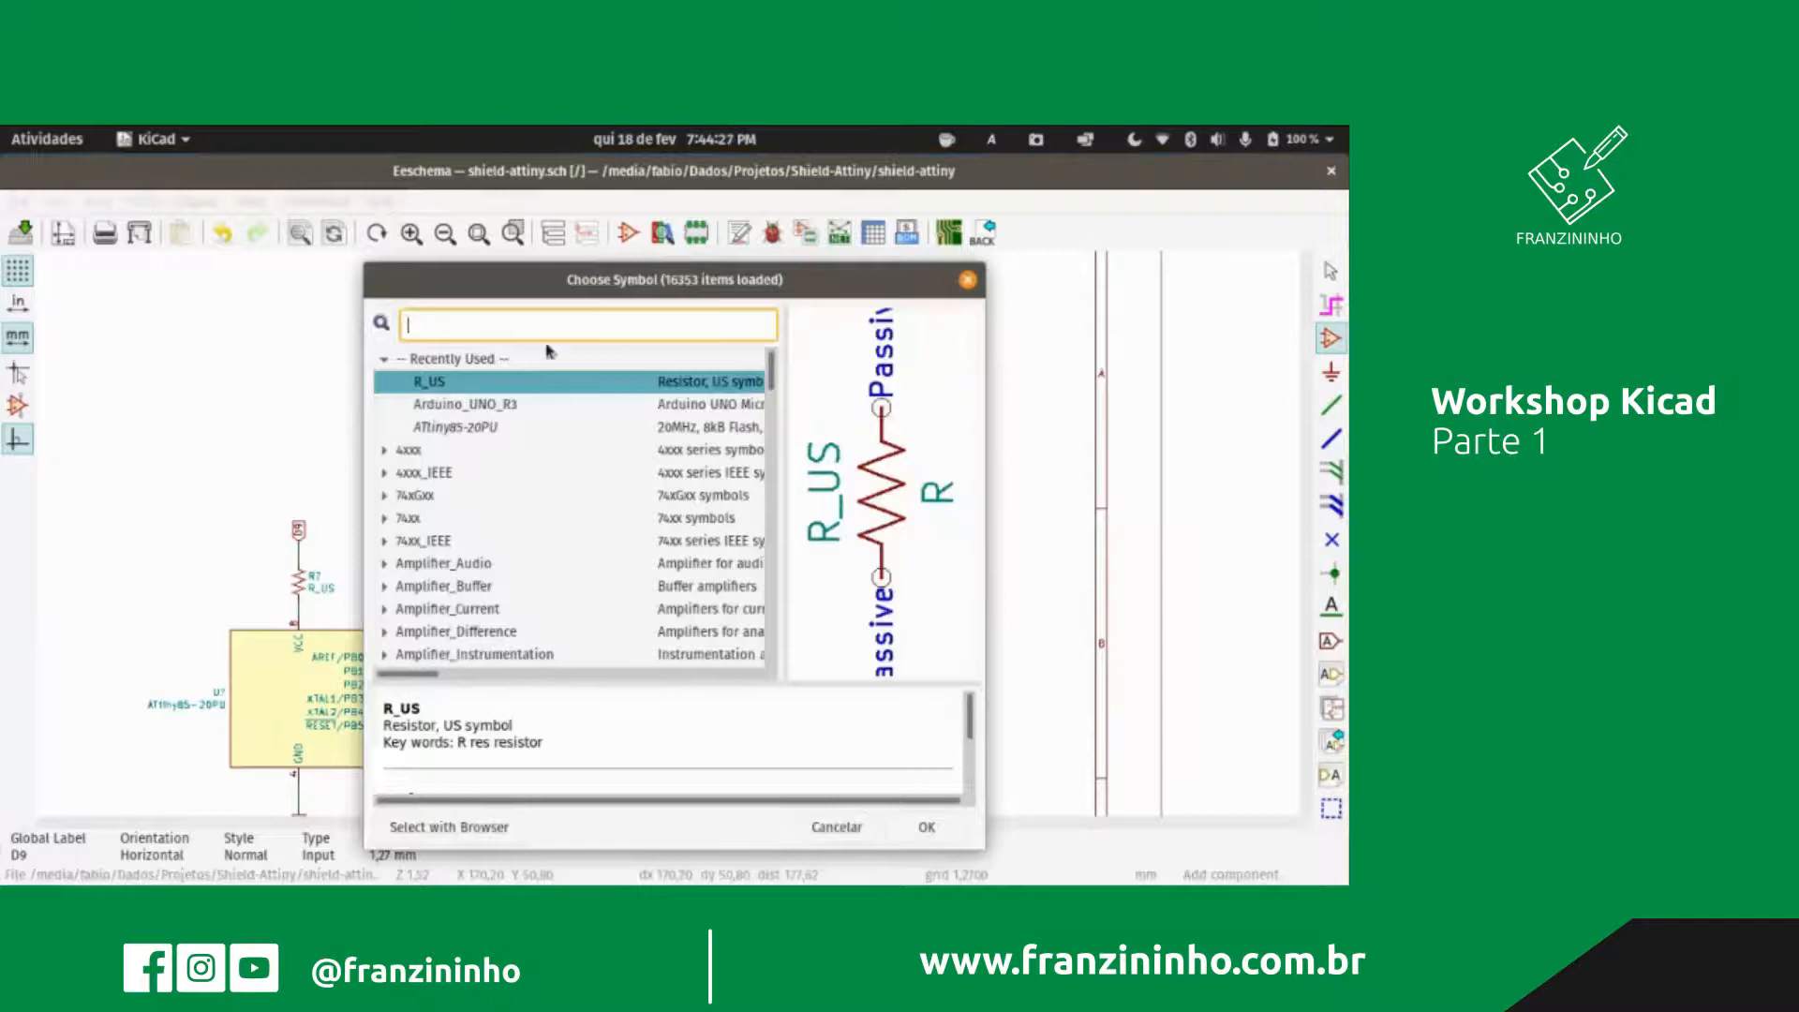
{"action": "type", "text": "LED"}
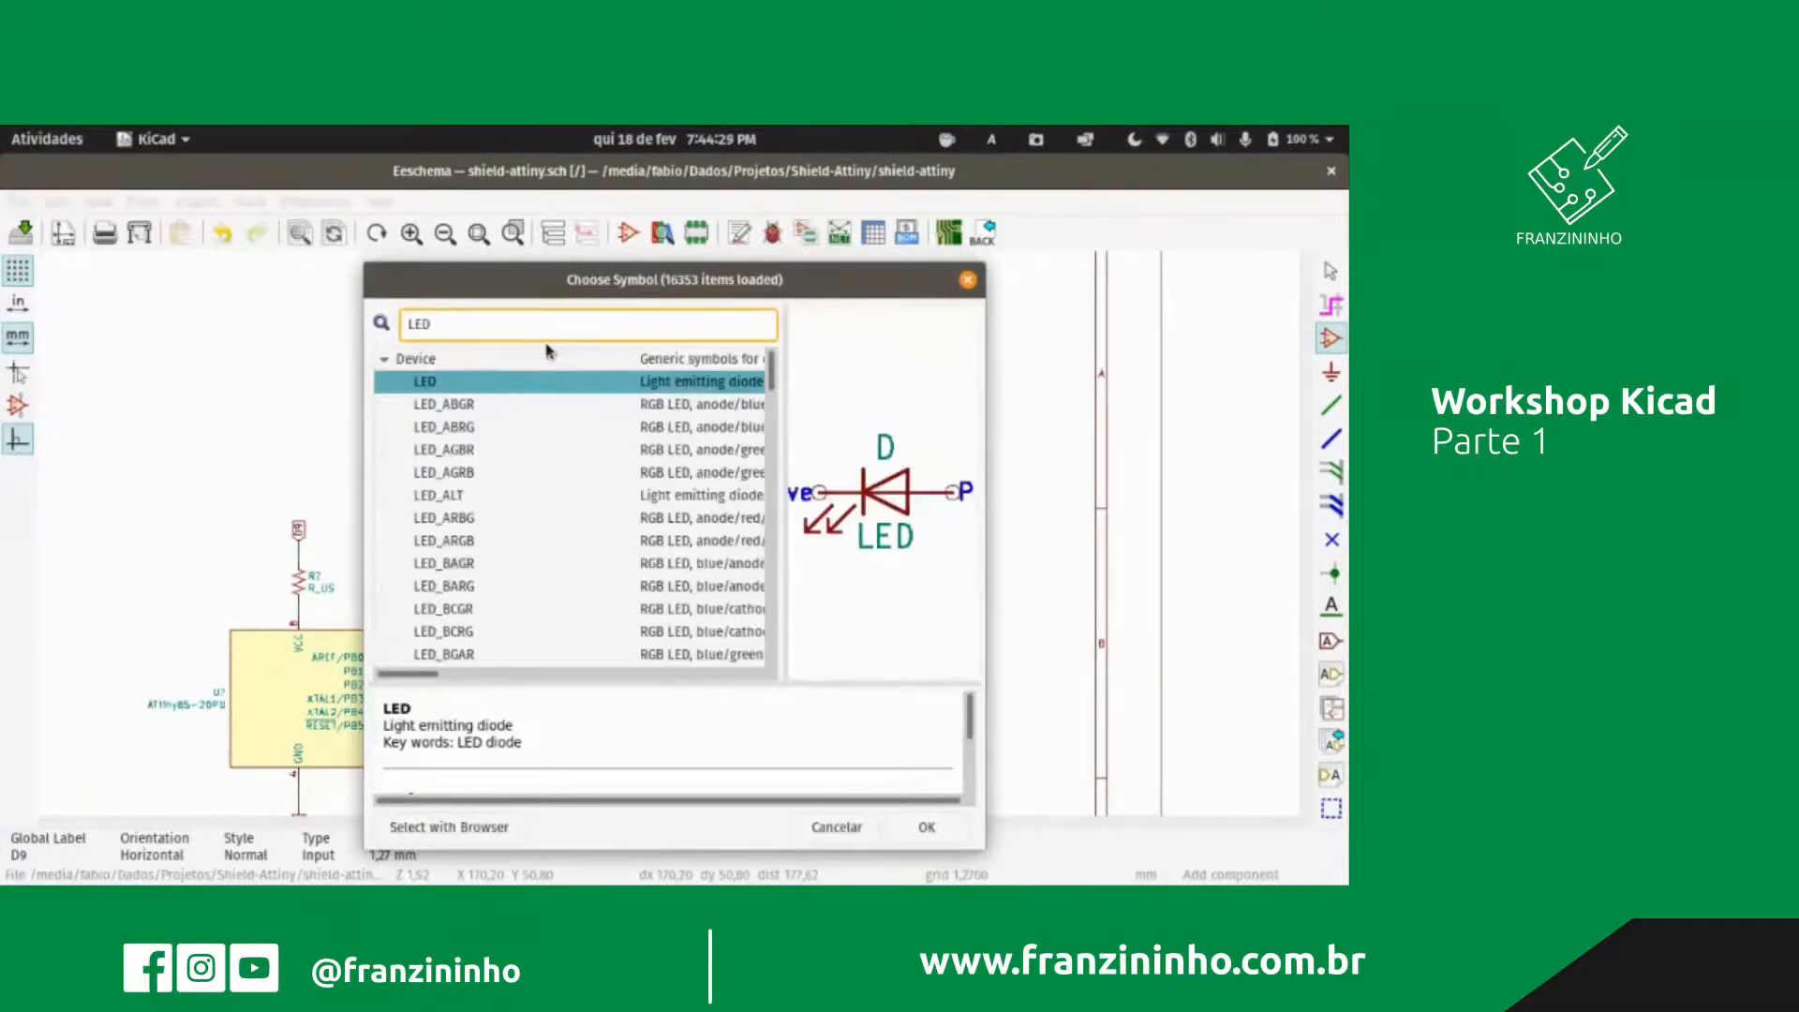
{"action": "left_click", "coordinate": [461, 496]}
{"action": "scroll", "coordinate": [473, 527], "scroll_direction": "down", "scroll_amount": 2}
{"action": "scroll", "coordinate": [473, 529], "scroll_direction": "down", "scroll_amount": 5}
{"action": "scroll", "coordinate": [503, 537], "scroll_direction": "up", "scroll_amount": 7}
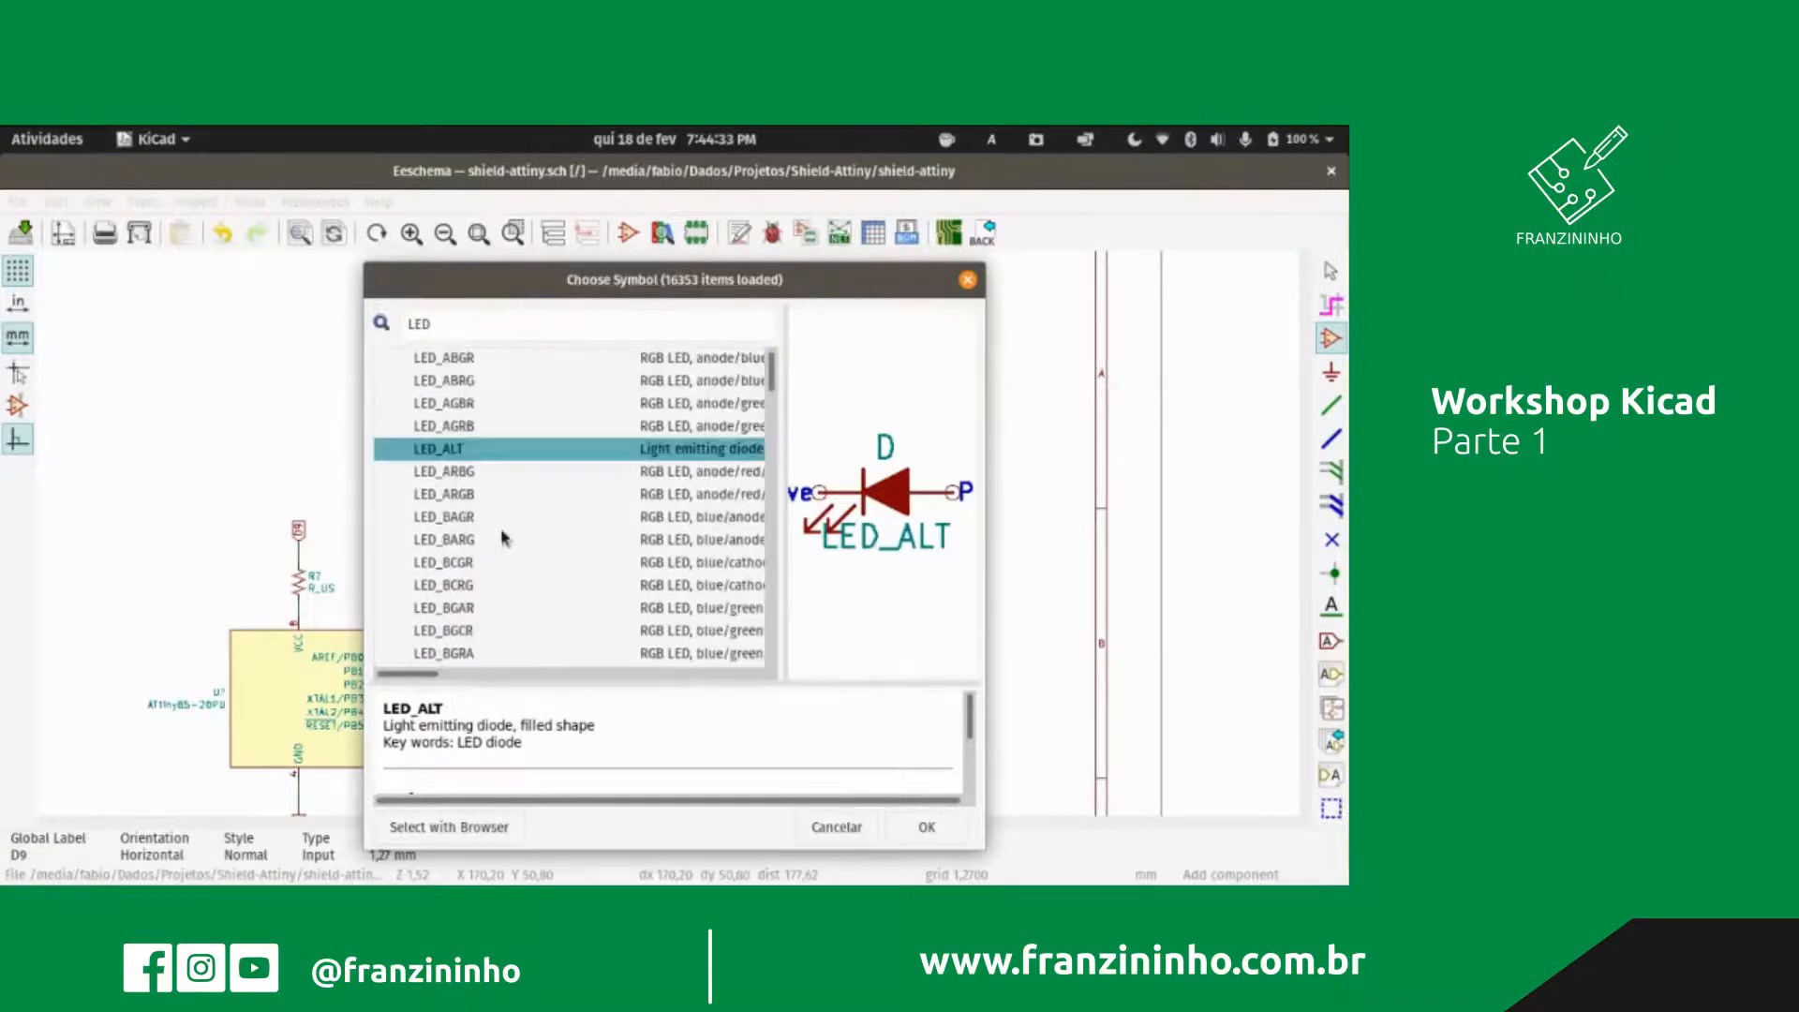
Step: Refine the symbol search to LED RGB
{"action": "left_click", "coordinate": [478, 320]}
{"action": "type", "text": "-R"}
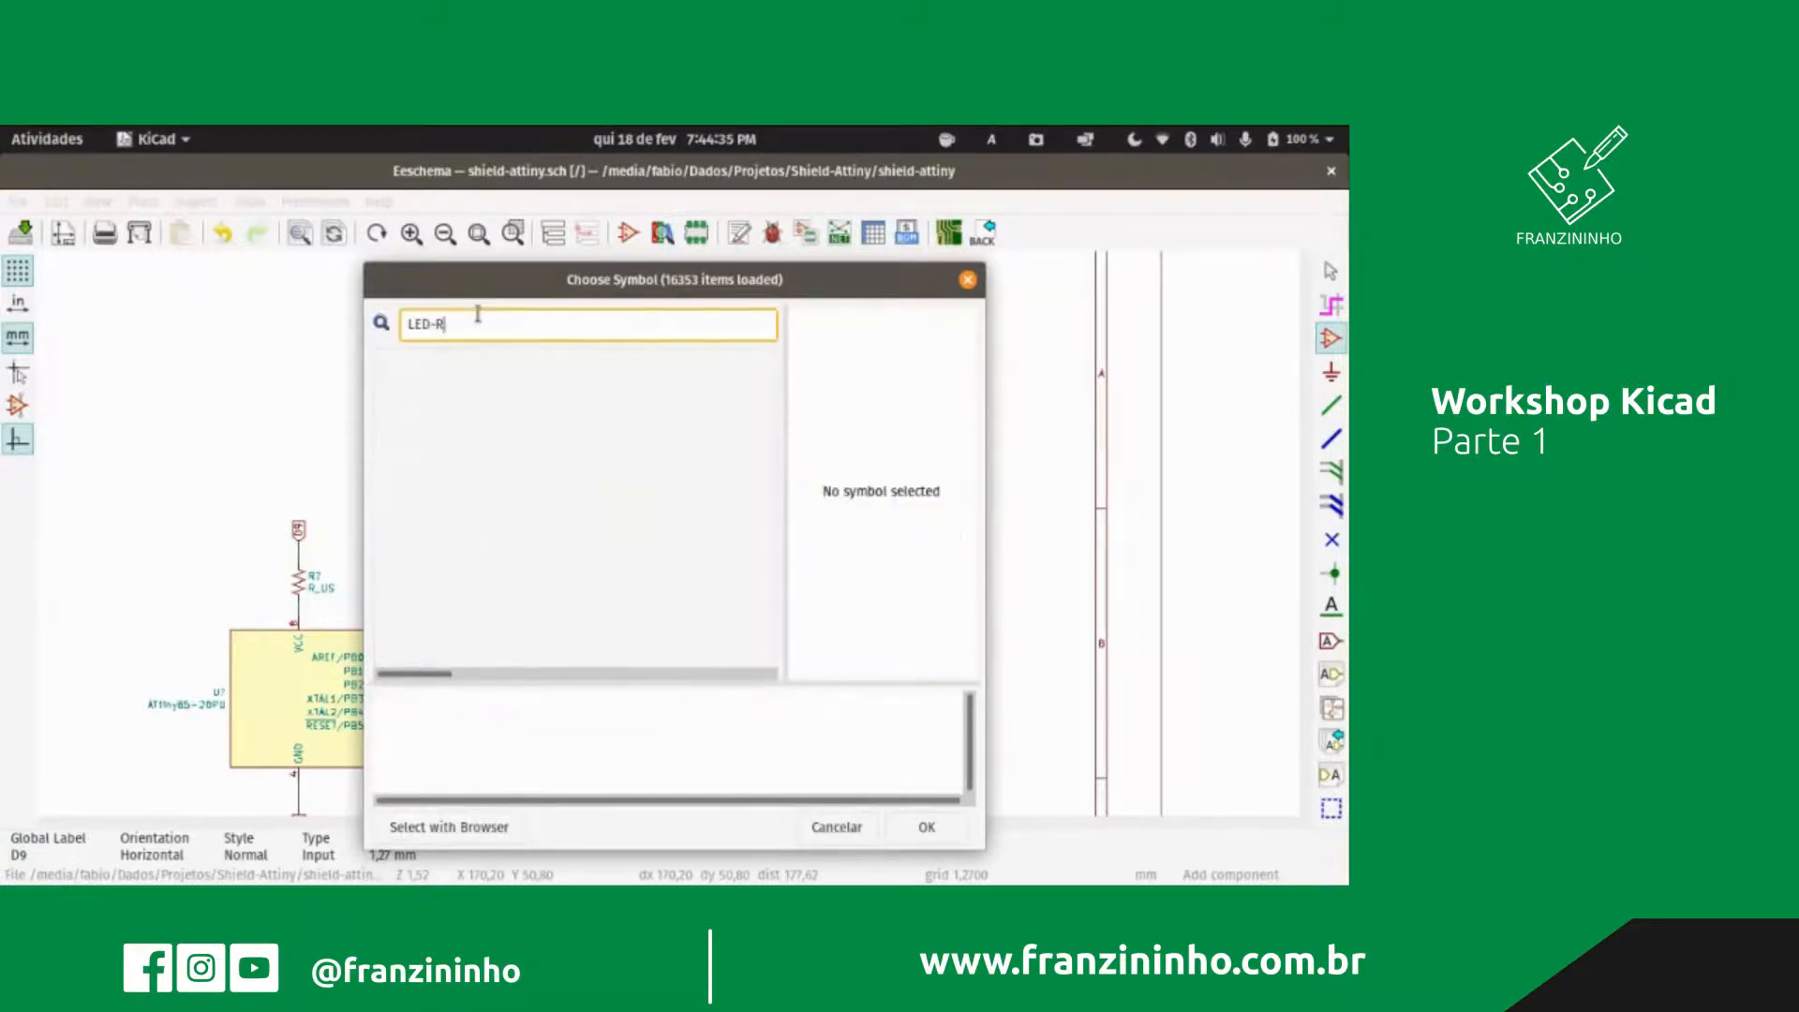
{"action": "key", "text": "BackSpace"}
{"action": "key", "text": "BackSpace"}
{"action": "key", "text": "BackSpace"}
{"action": "key", "text": "BackSpace"}
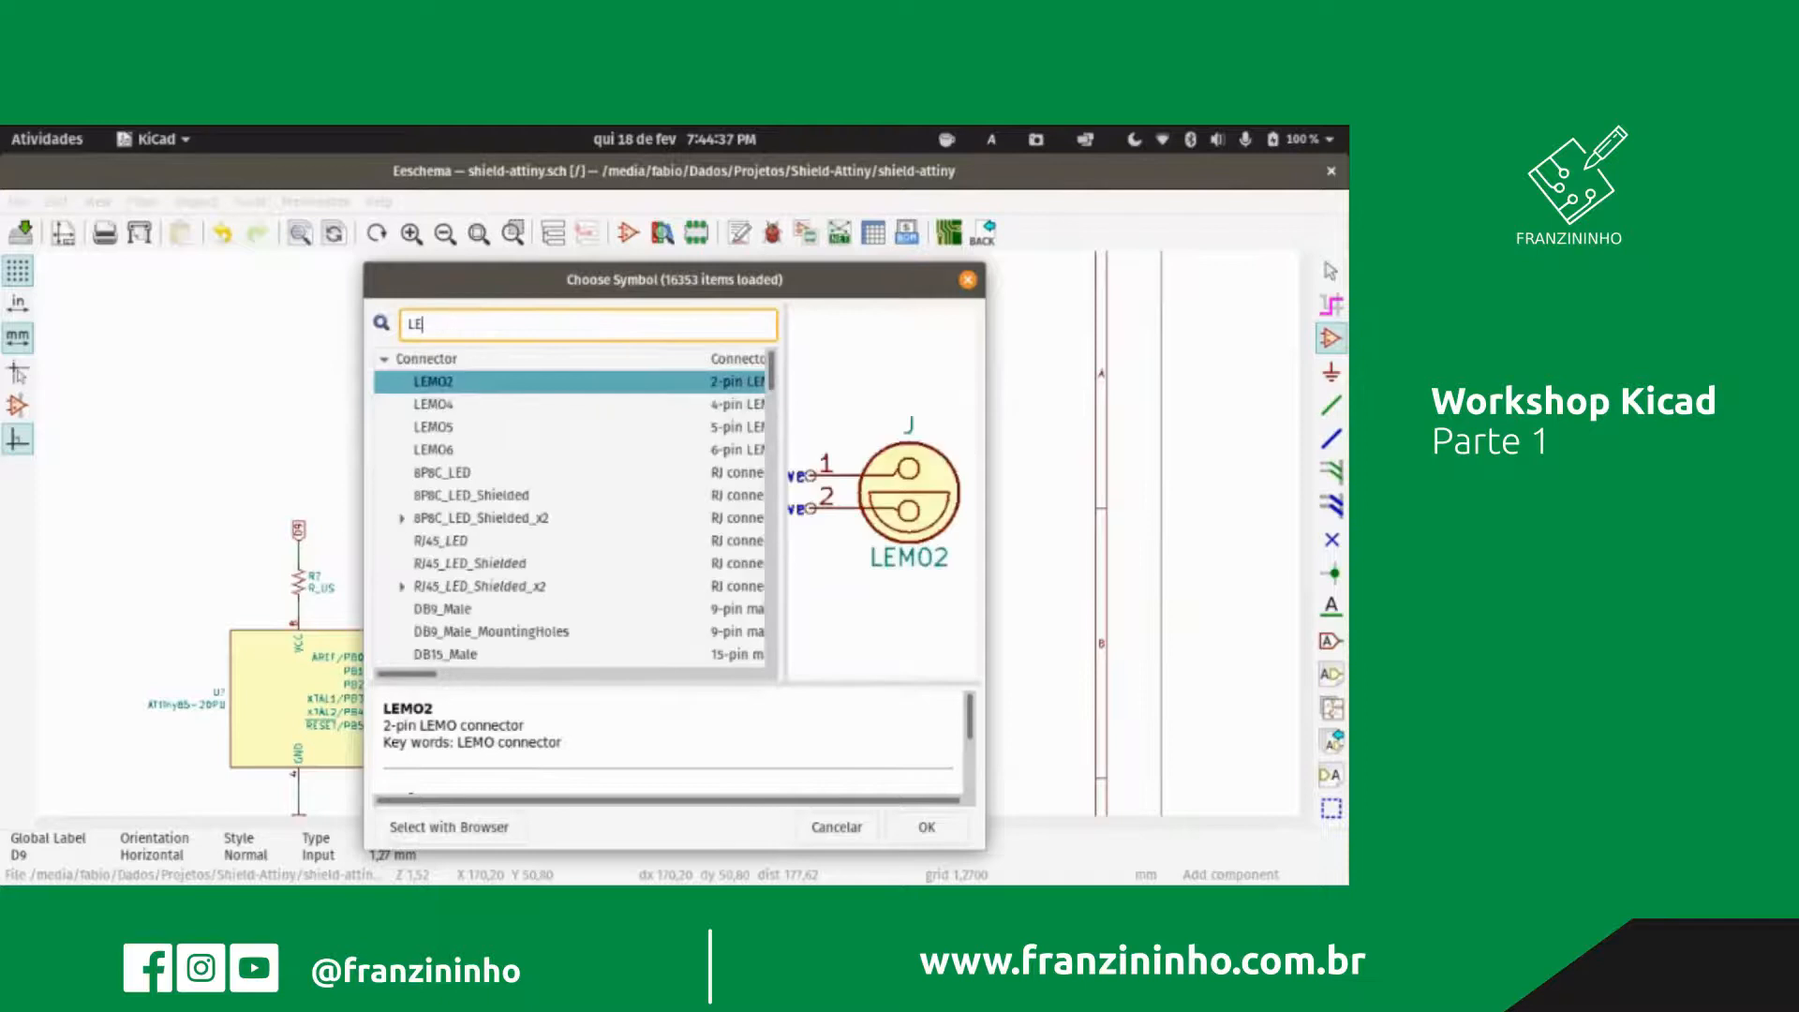
{"action": "type", "text": "D RGB"}
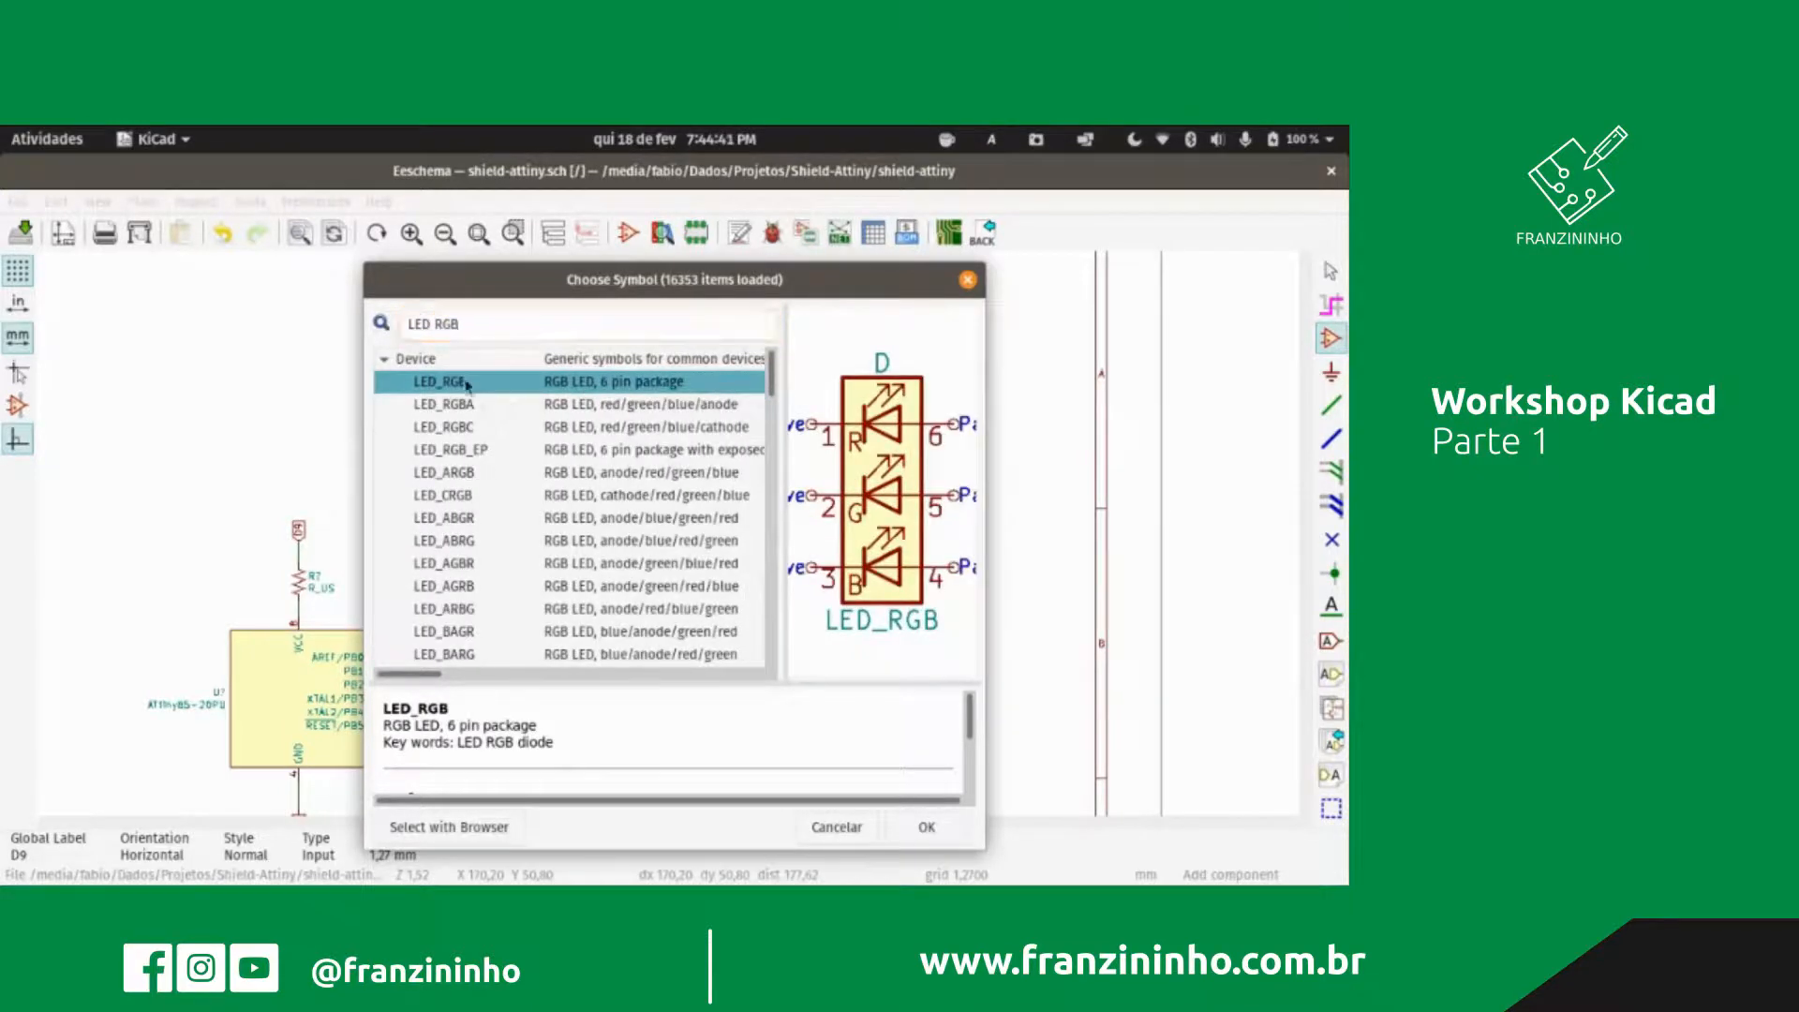
Step: Widen the symbol chooser and its preview, compare the LED_RGB, LED_RGBA and LED_RGBC symbols, and select LED_RGBC
{"action": "scroll", "coordinate": [547, 749], "scroll_direction": "down", "scroll_amount": 3}
{"action": "scroll", "coordinate": [547, 750], "scroll_direction": "up", "scroll_amount": 1}
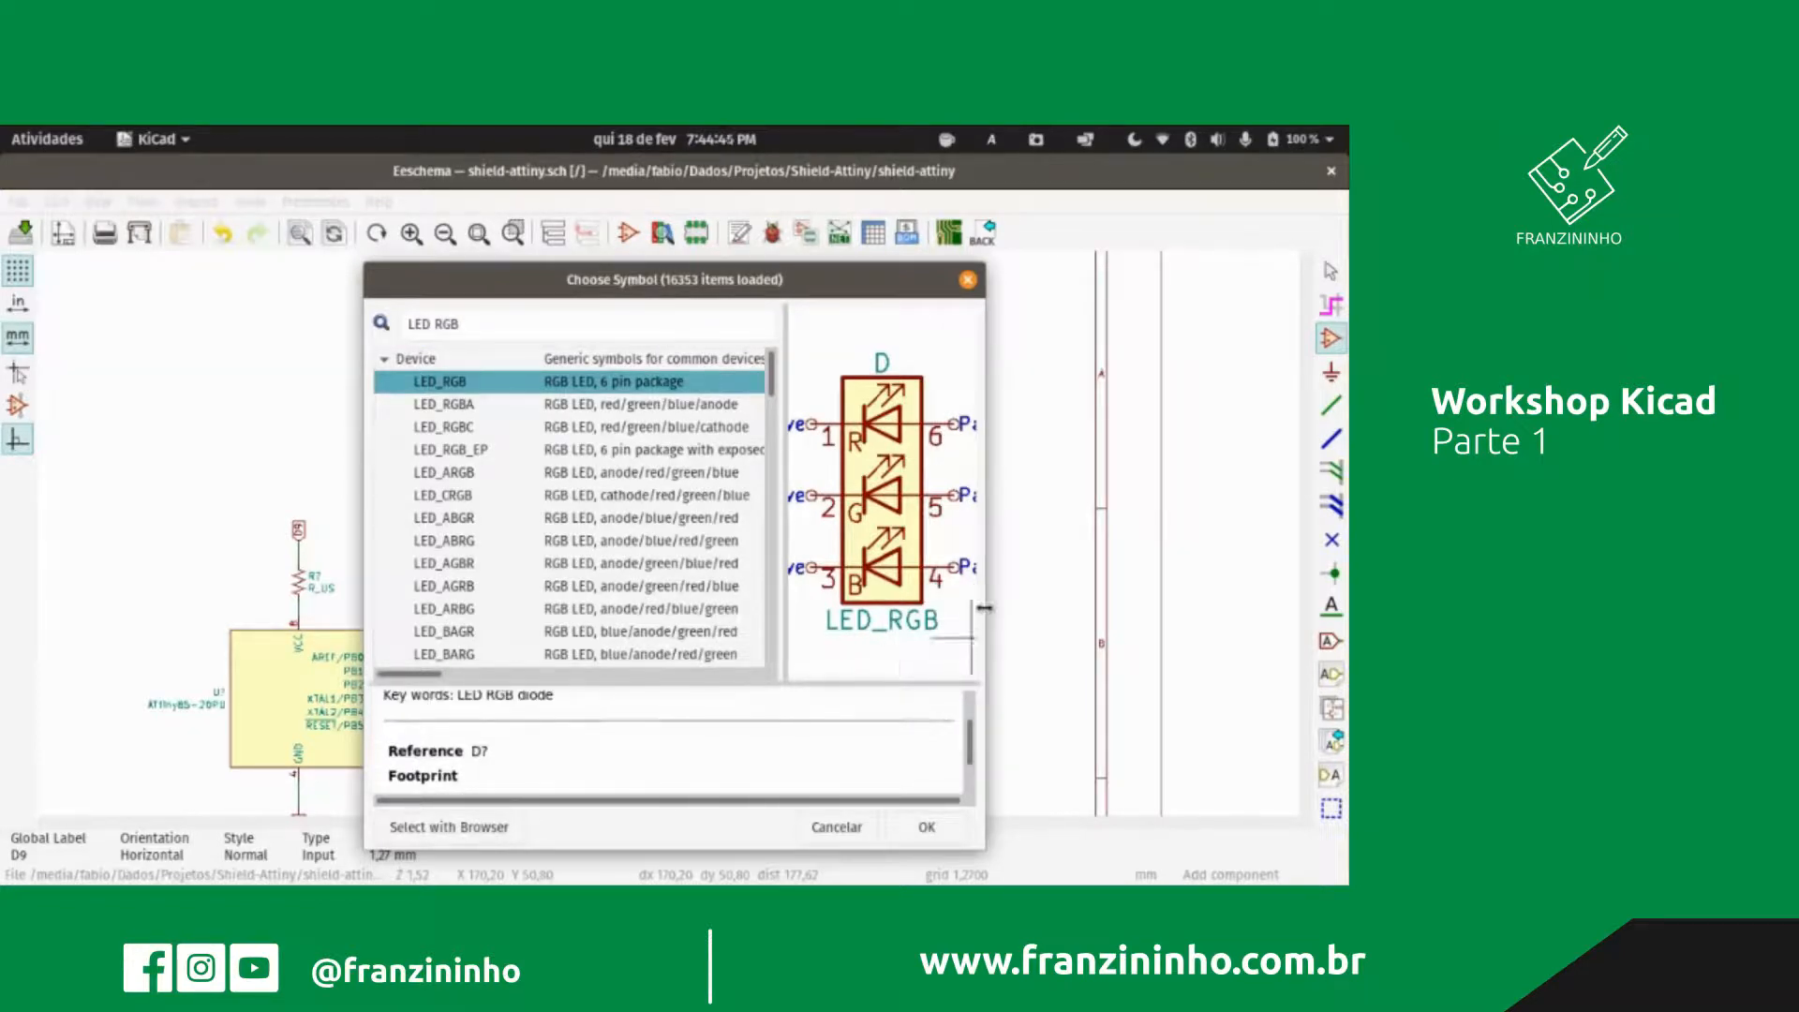
{"action": "left_click_drag", "start_coordinate": [984, 596], "coordinate": [1179, 596]}
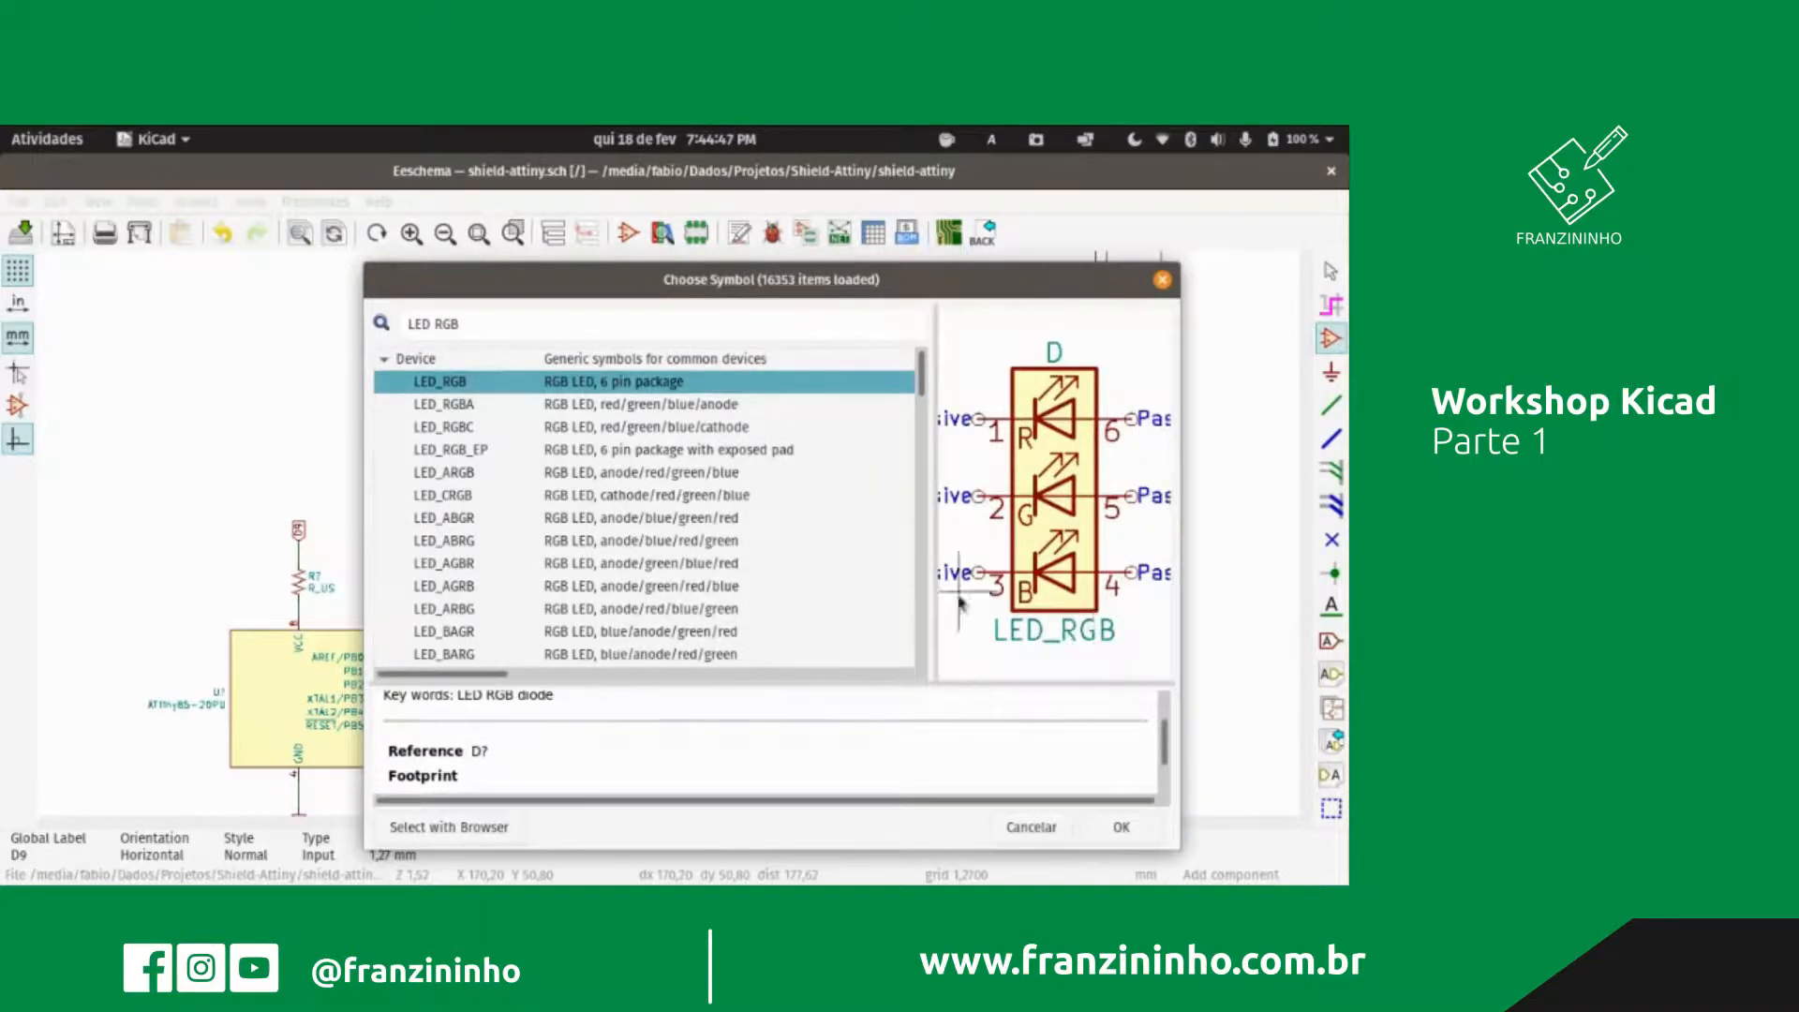
{"action": "left_click_drag", "start_coordinate": [935, 587], "coordinate": [818, 587]}
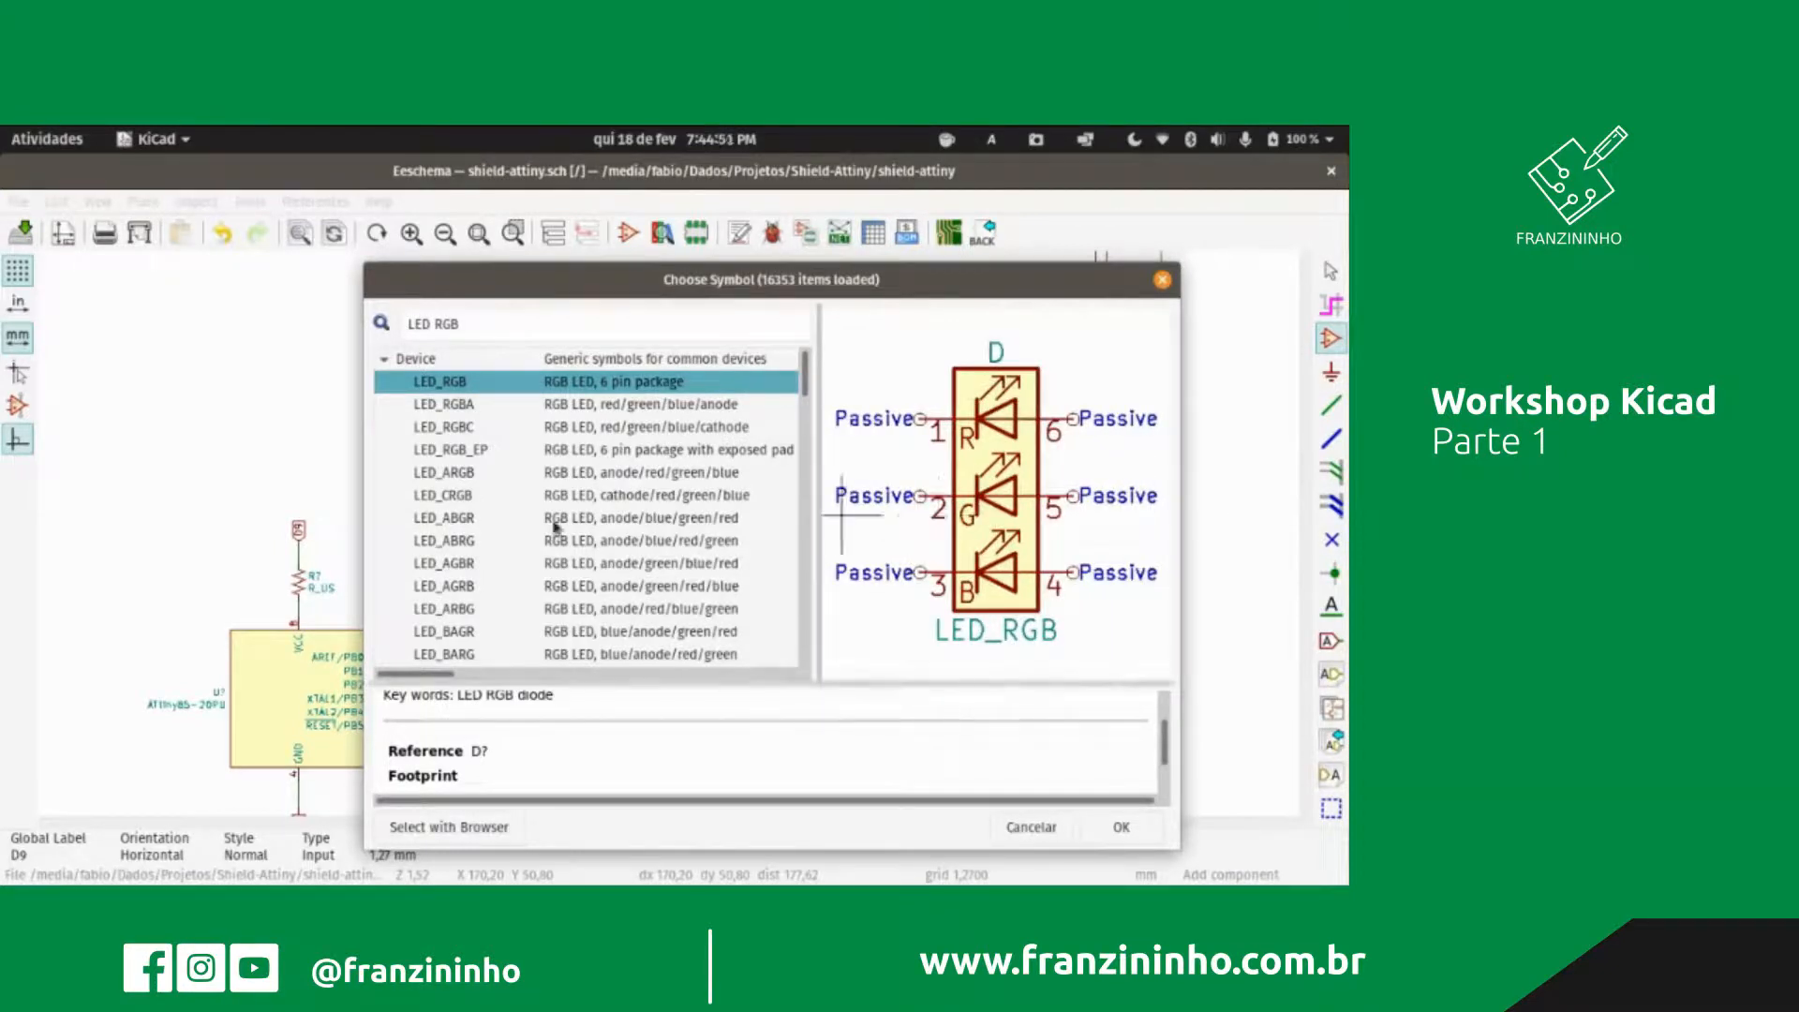
{"action": "left_click", "coordinate": [491, 410]}
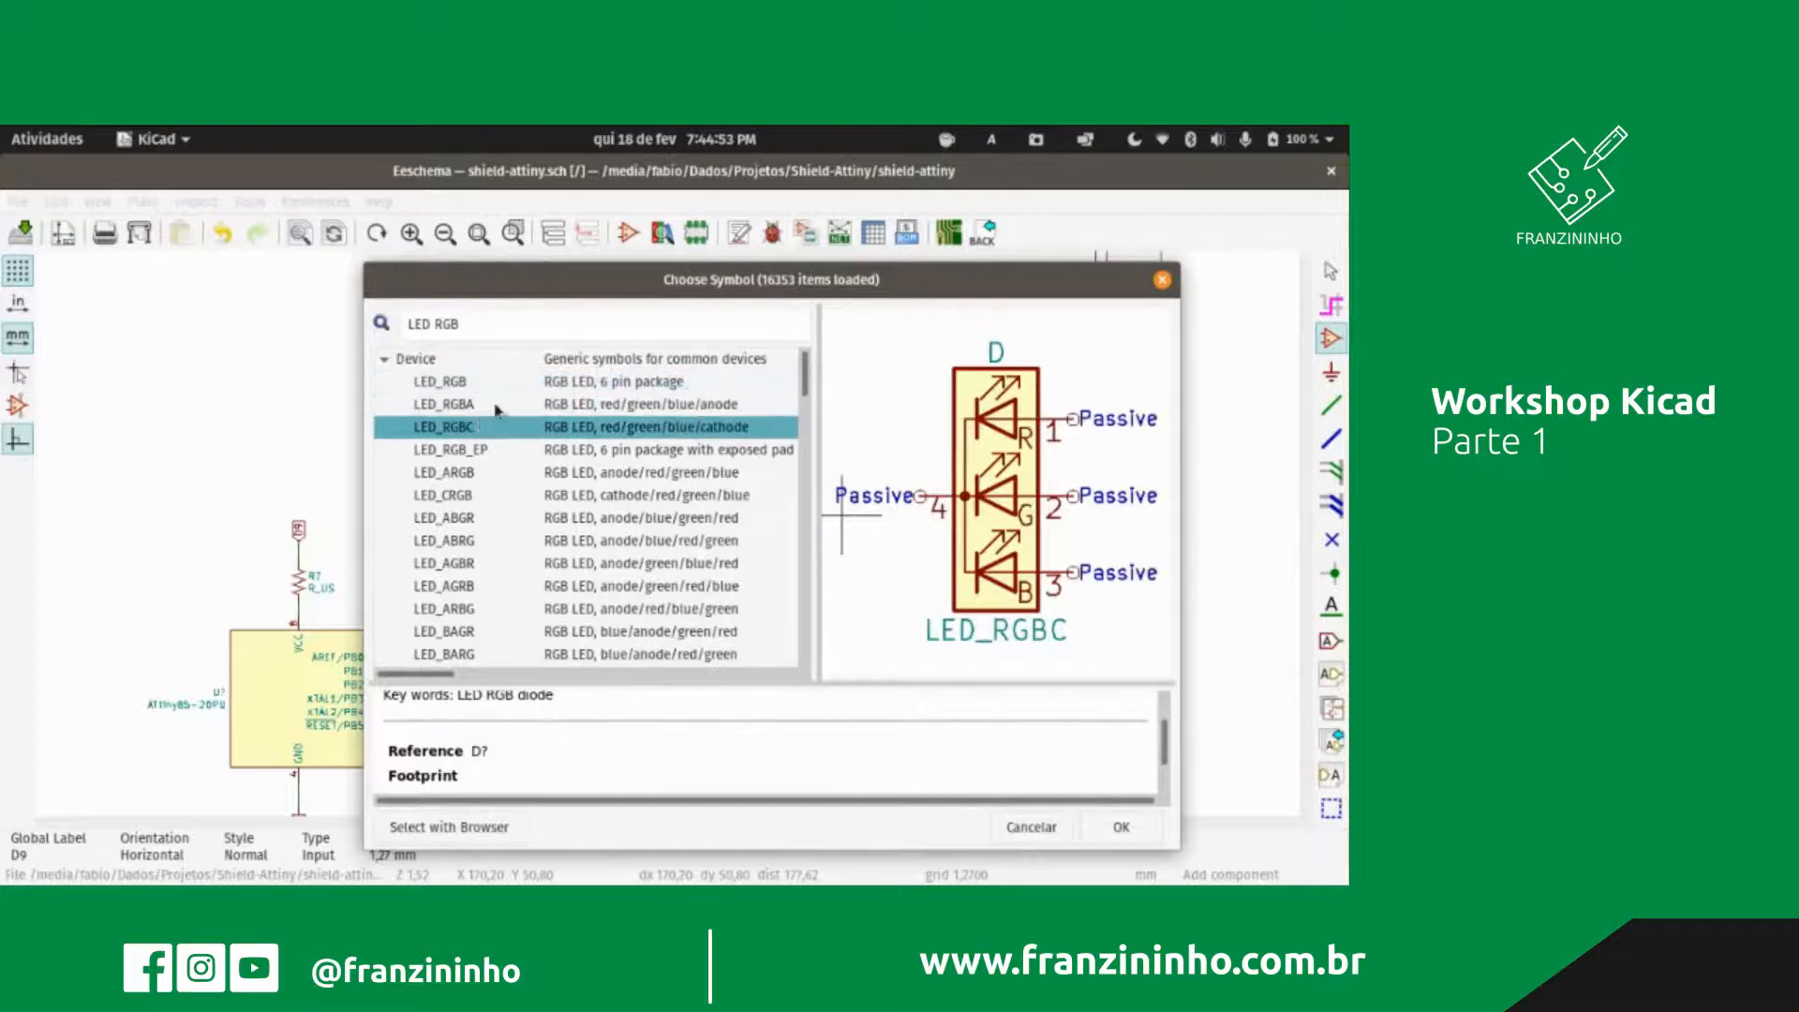
{"action": "left_click", "coordinate": [496, 413]}
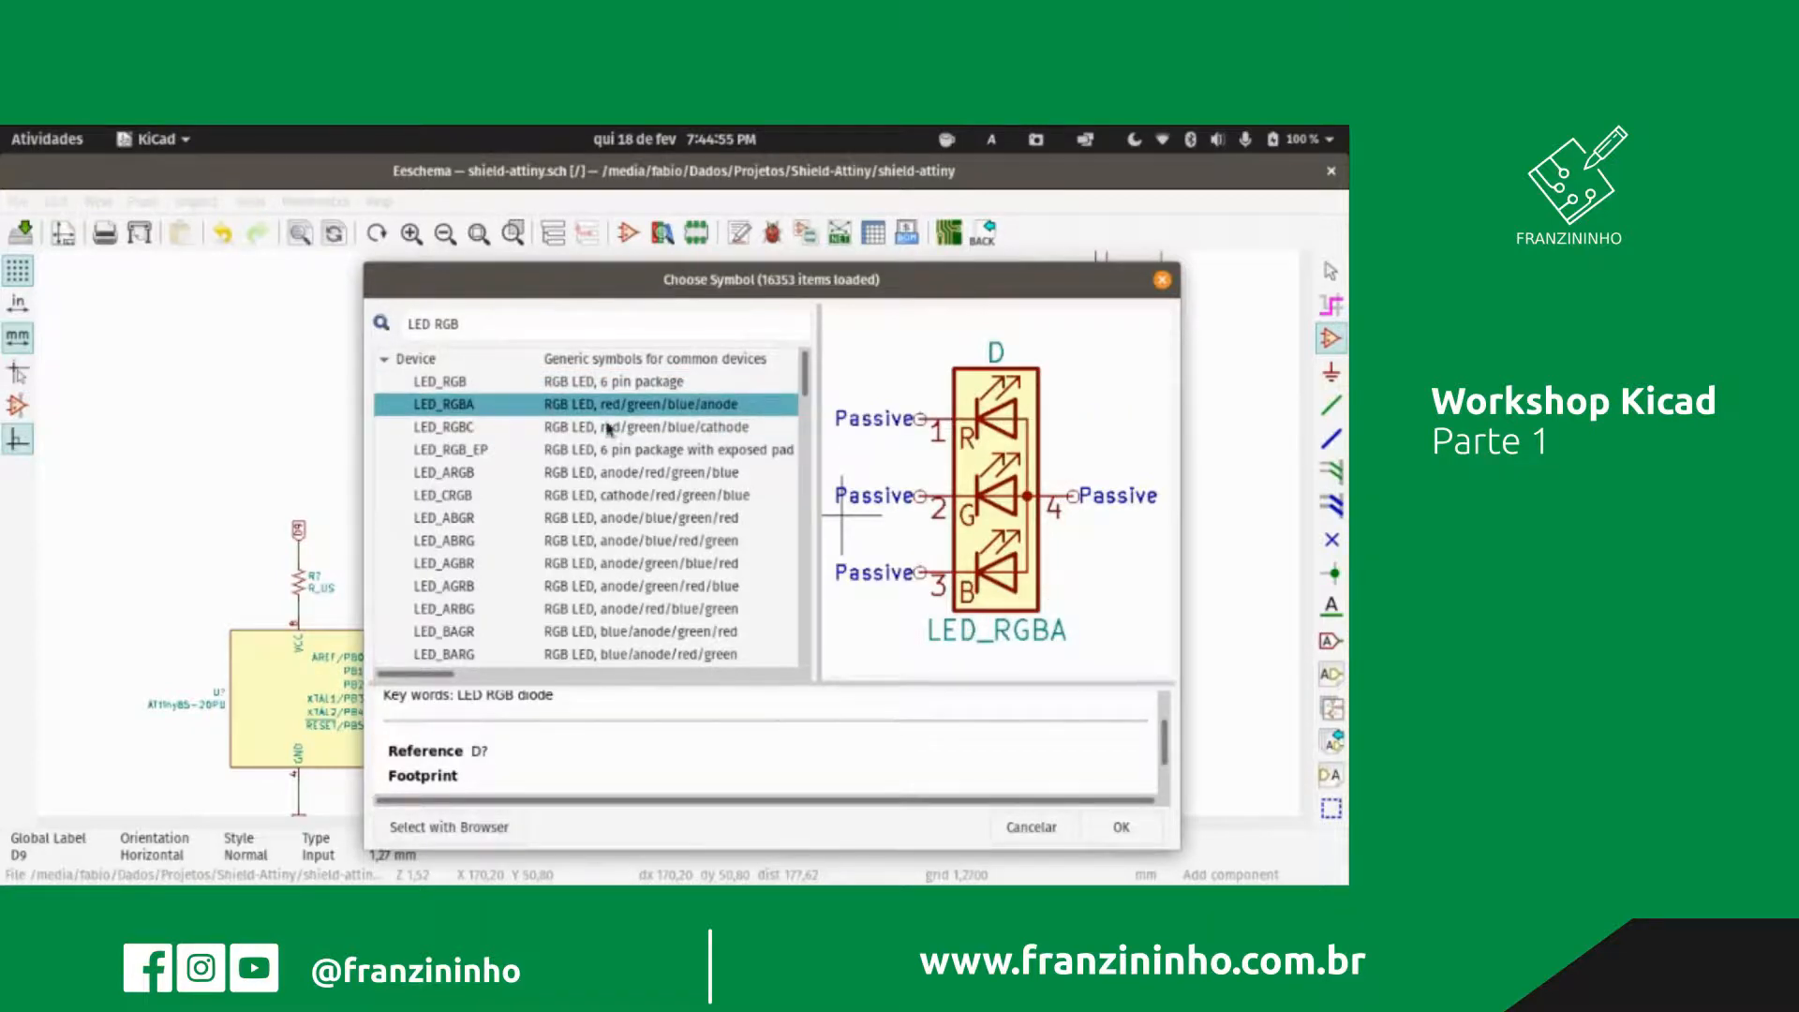
{"action": "left_click", "coordinate": [481, 429]}
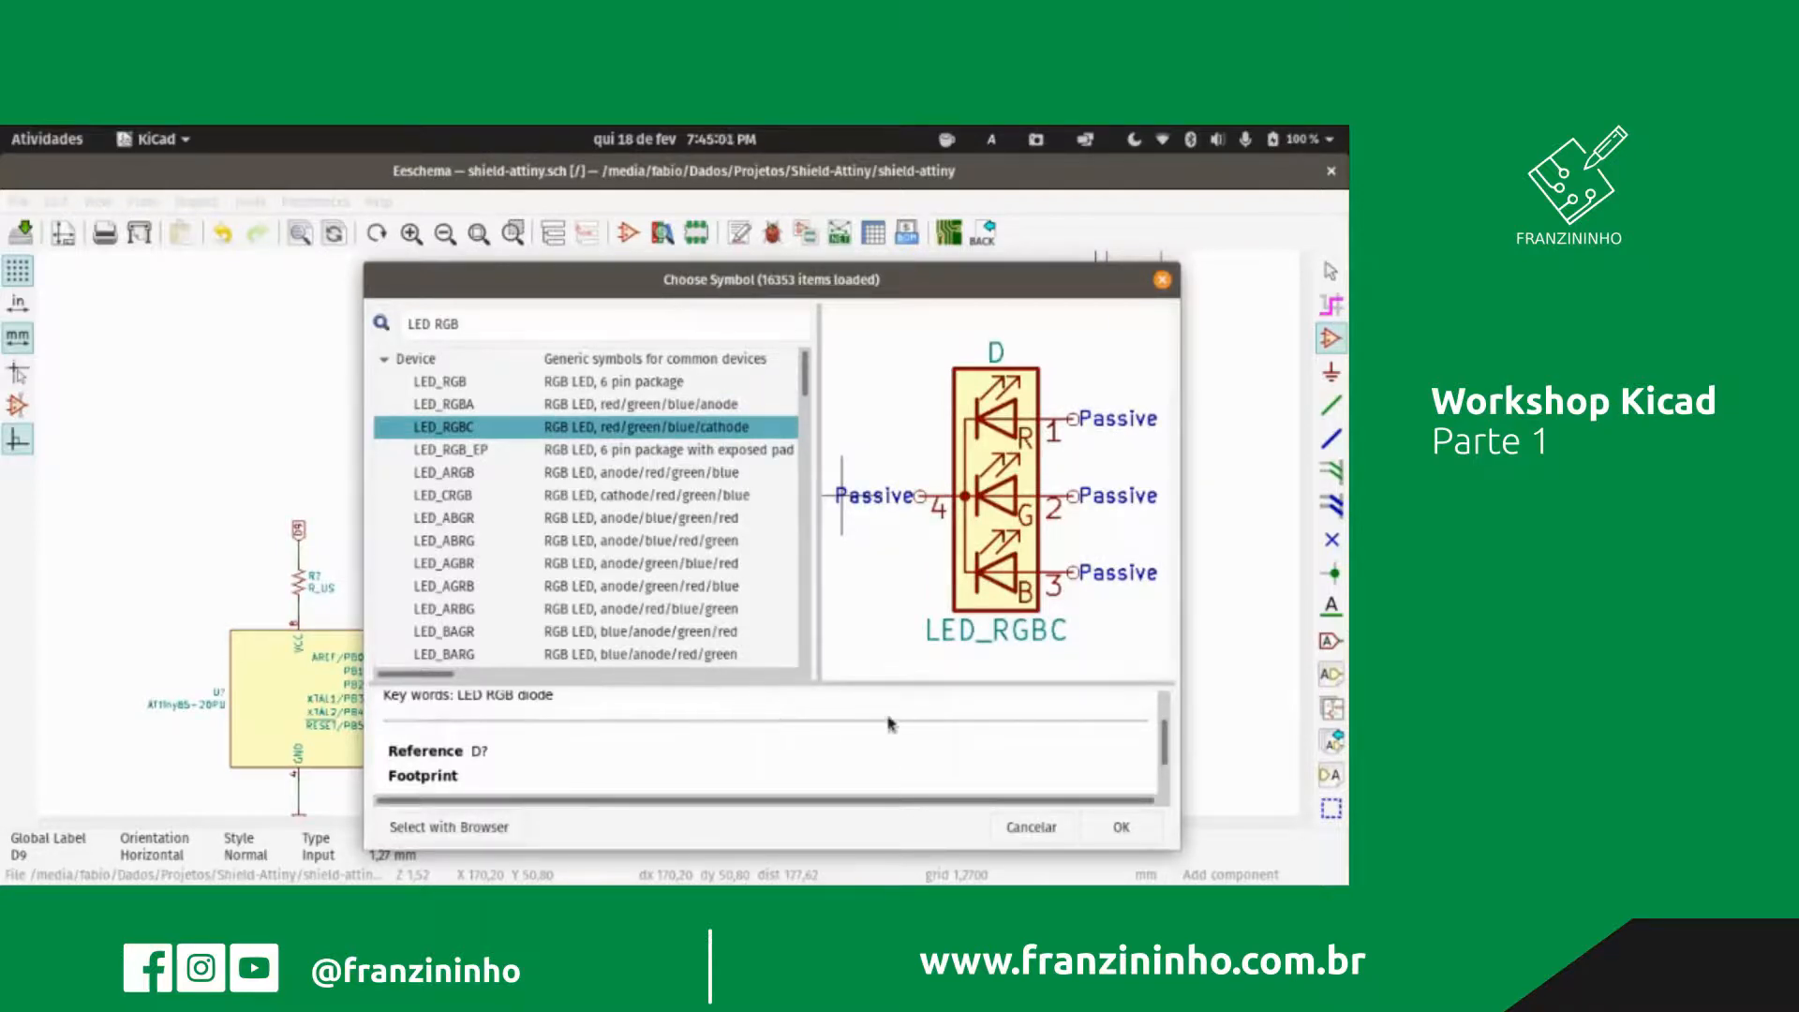
Step: Place the LED_RGBC symbol in the empty area between the ATtiny85 and the Arduino, above the ATtiny85
{"action": "left_click", "coordinate": [1120, 828]}
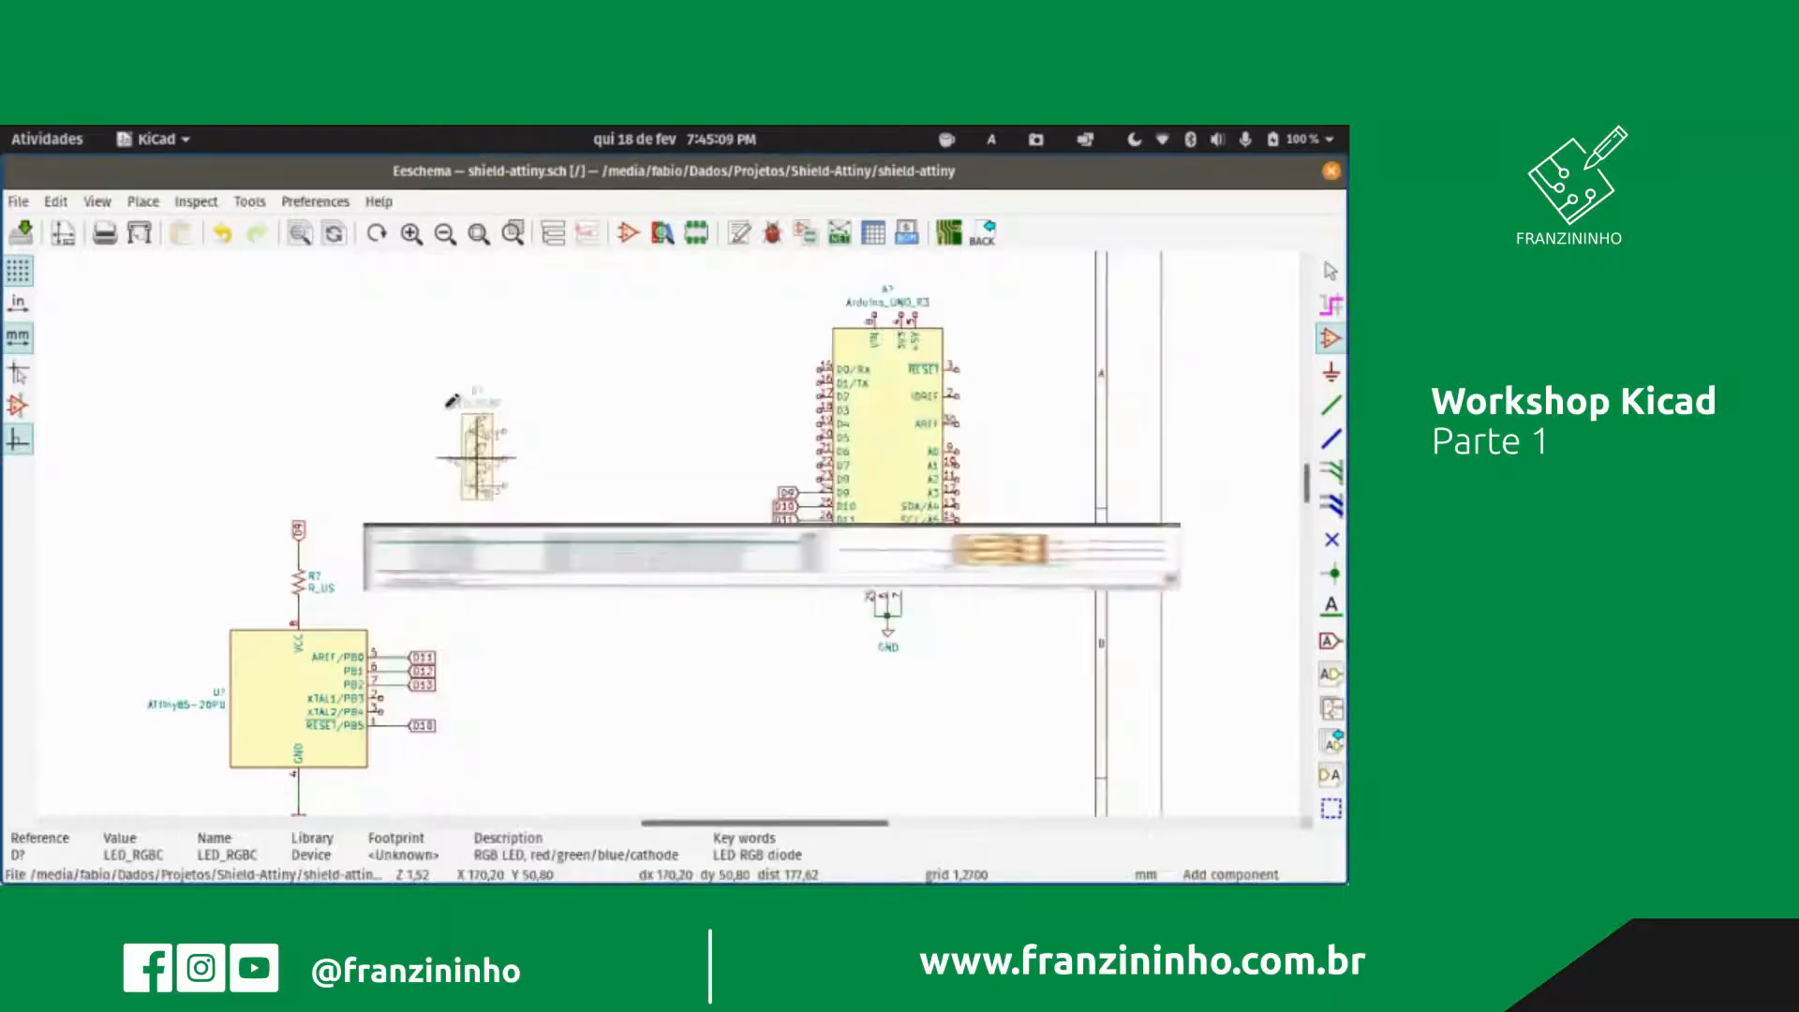
{"action": "scroll", "coordinate": [659, 456], "scroll_direction": "down", "scroll_amount": 2}
{"action": "scroll", "coordinate": [665, 487], "scroll_direction": "down", "scroll_amount": 1}
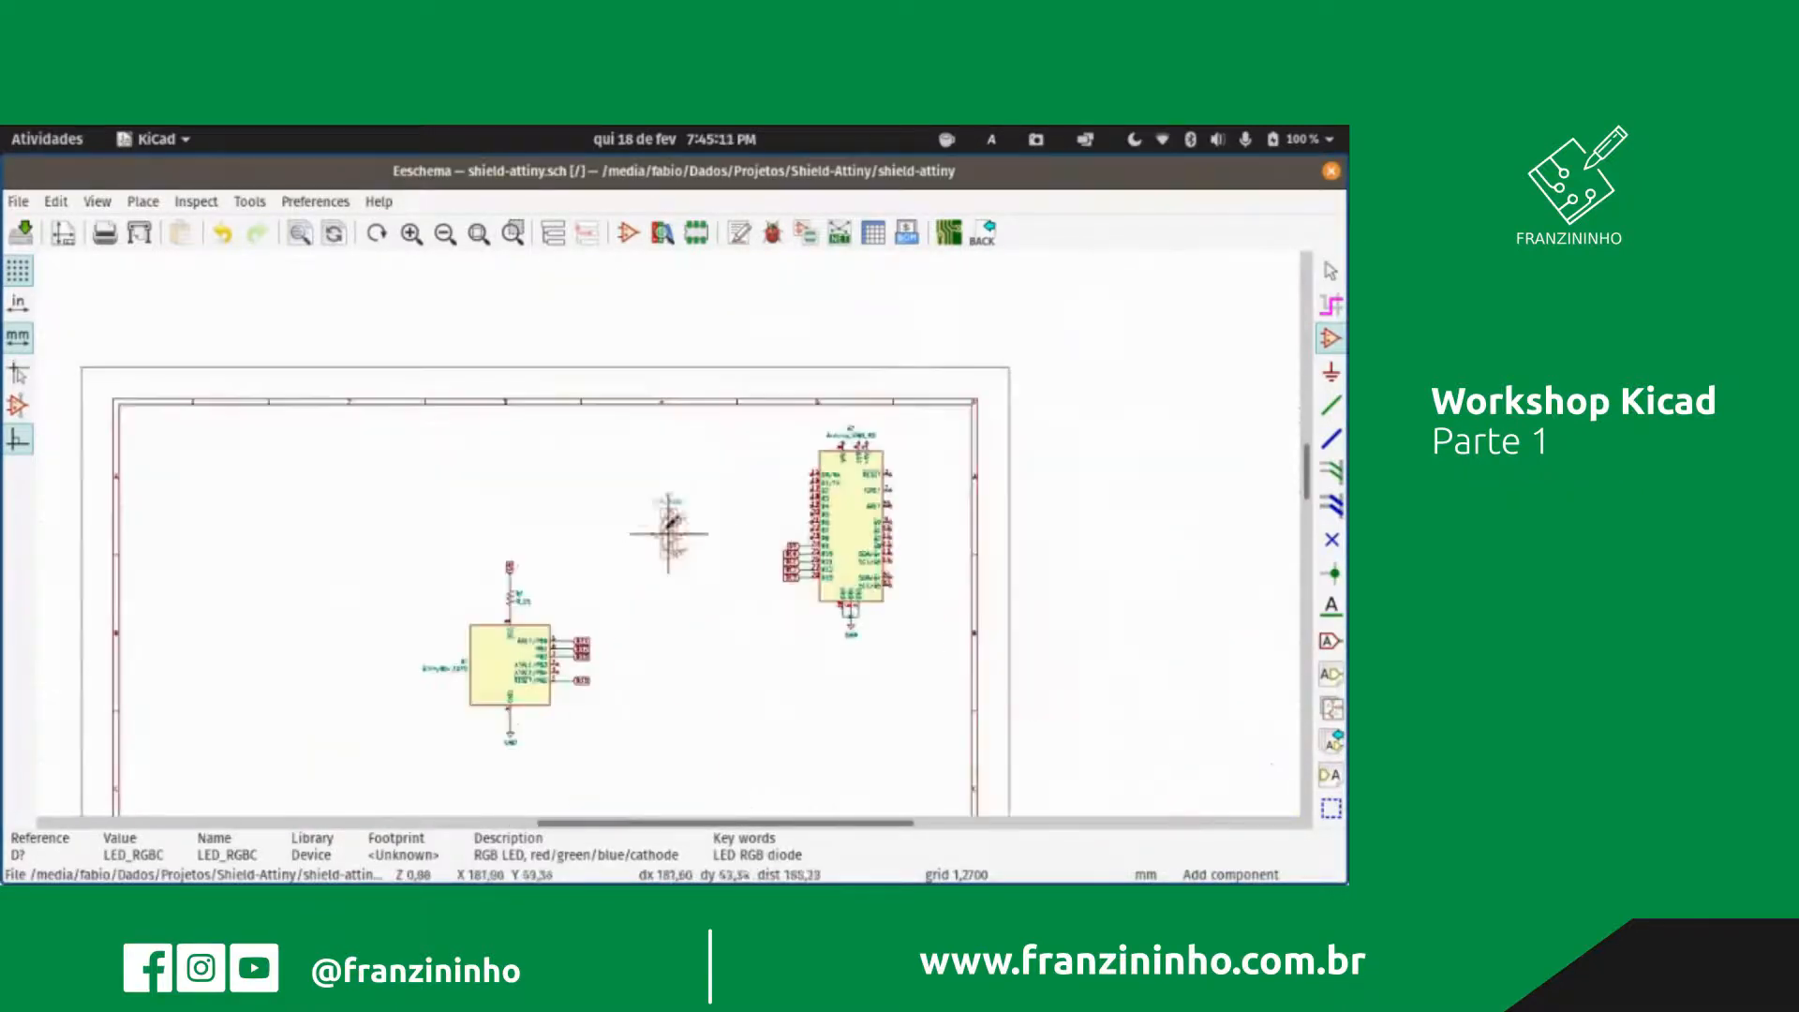
{"action": "scroll", "coordinate": [659, 520], "scroll_direction": "down", "scroll_amount": 2}
{"action": "scroll", "coordinate": [659, 514], "scroll_direction": "up", "scroll_amount": 2}
{"action": "scroll", "coordinate": [658, 514], "scroll_direction": "up", "scroll_amount": 3}
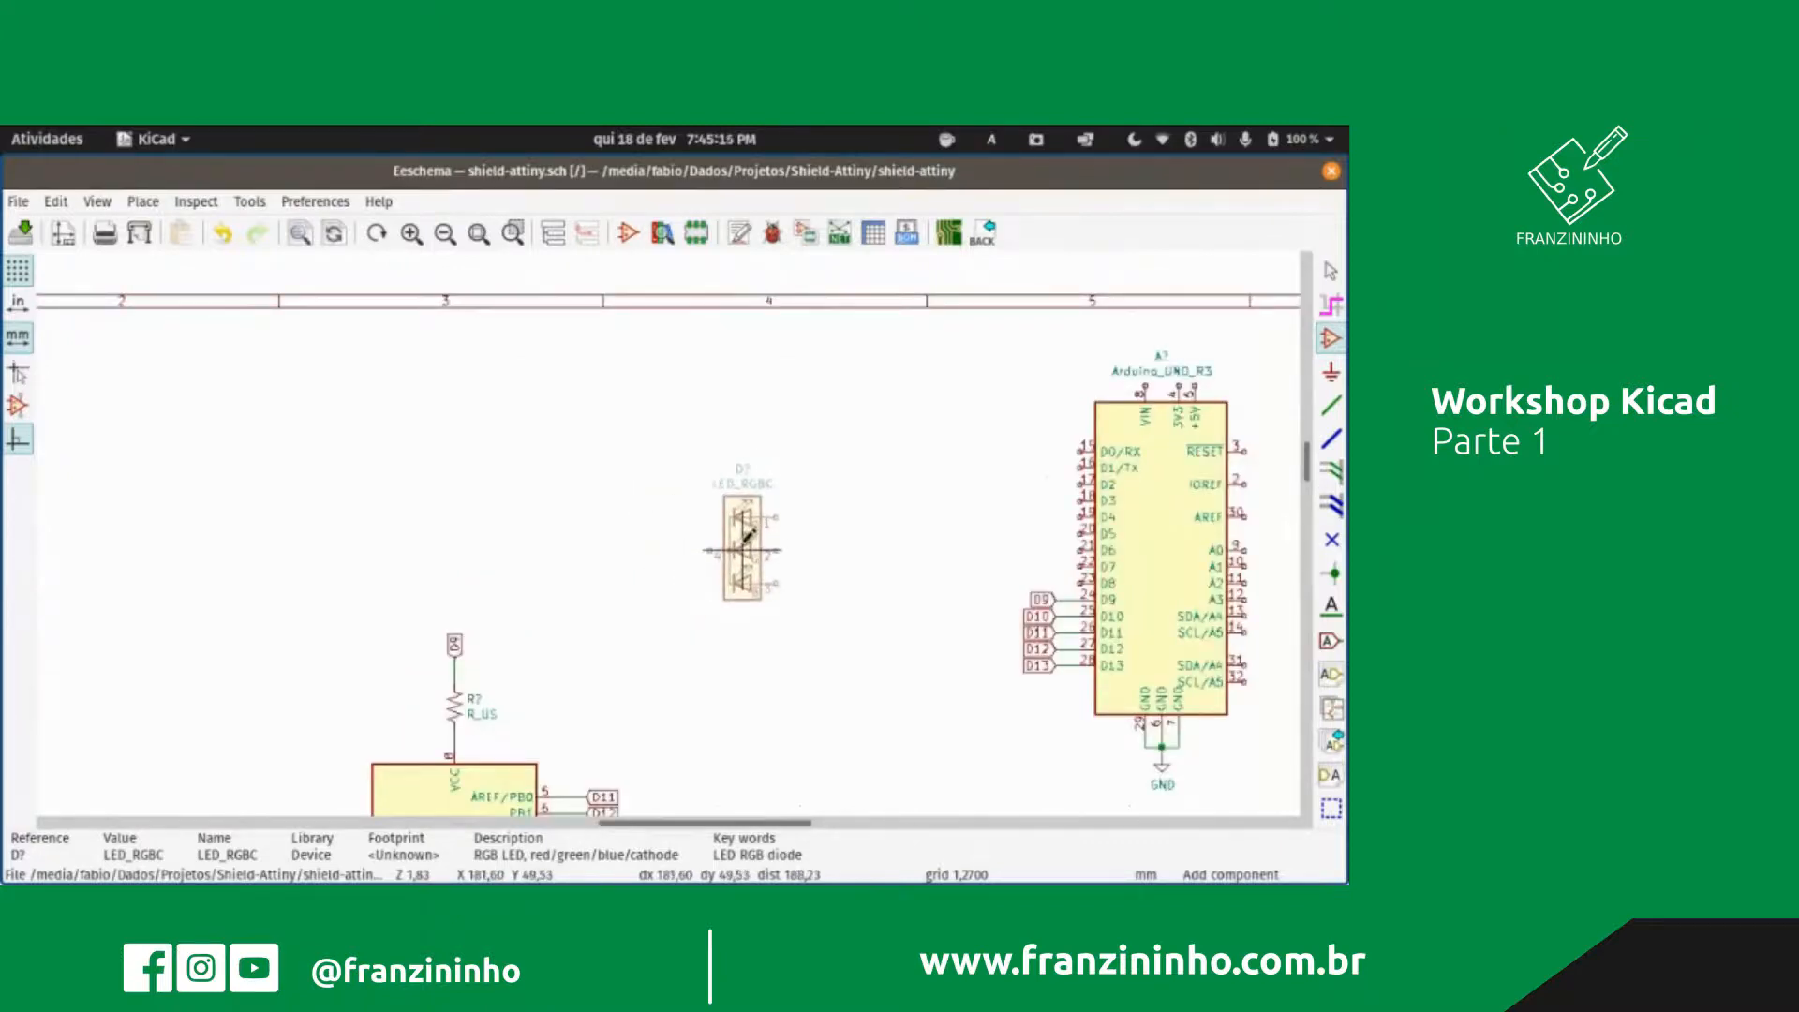
{"action": "scroll", "coordinate": [668, 517], "scroll_direction": "up", "scroll_amount": 2}
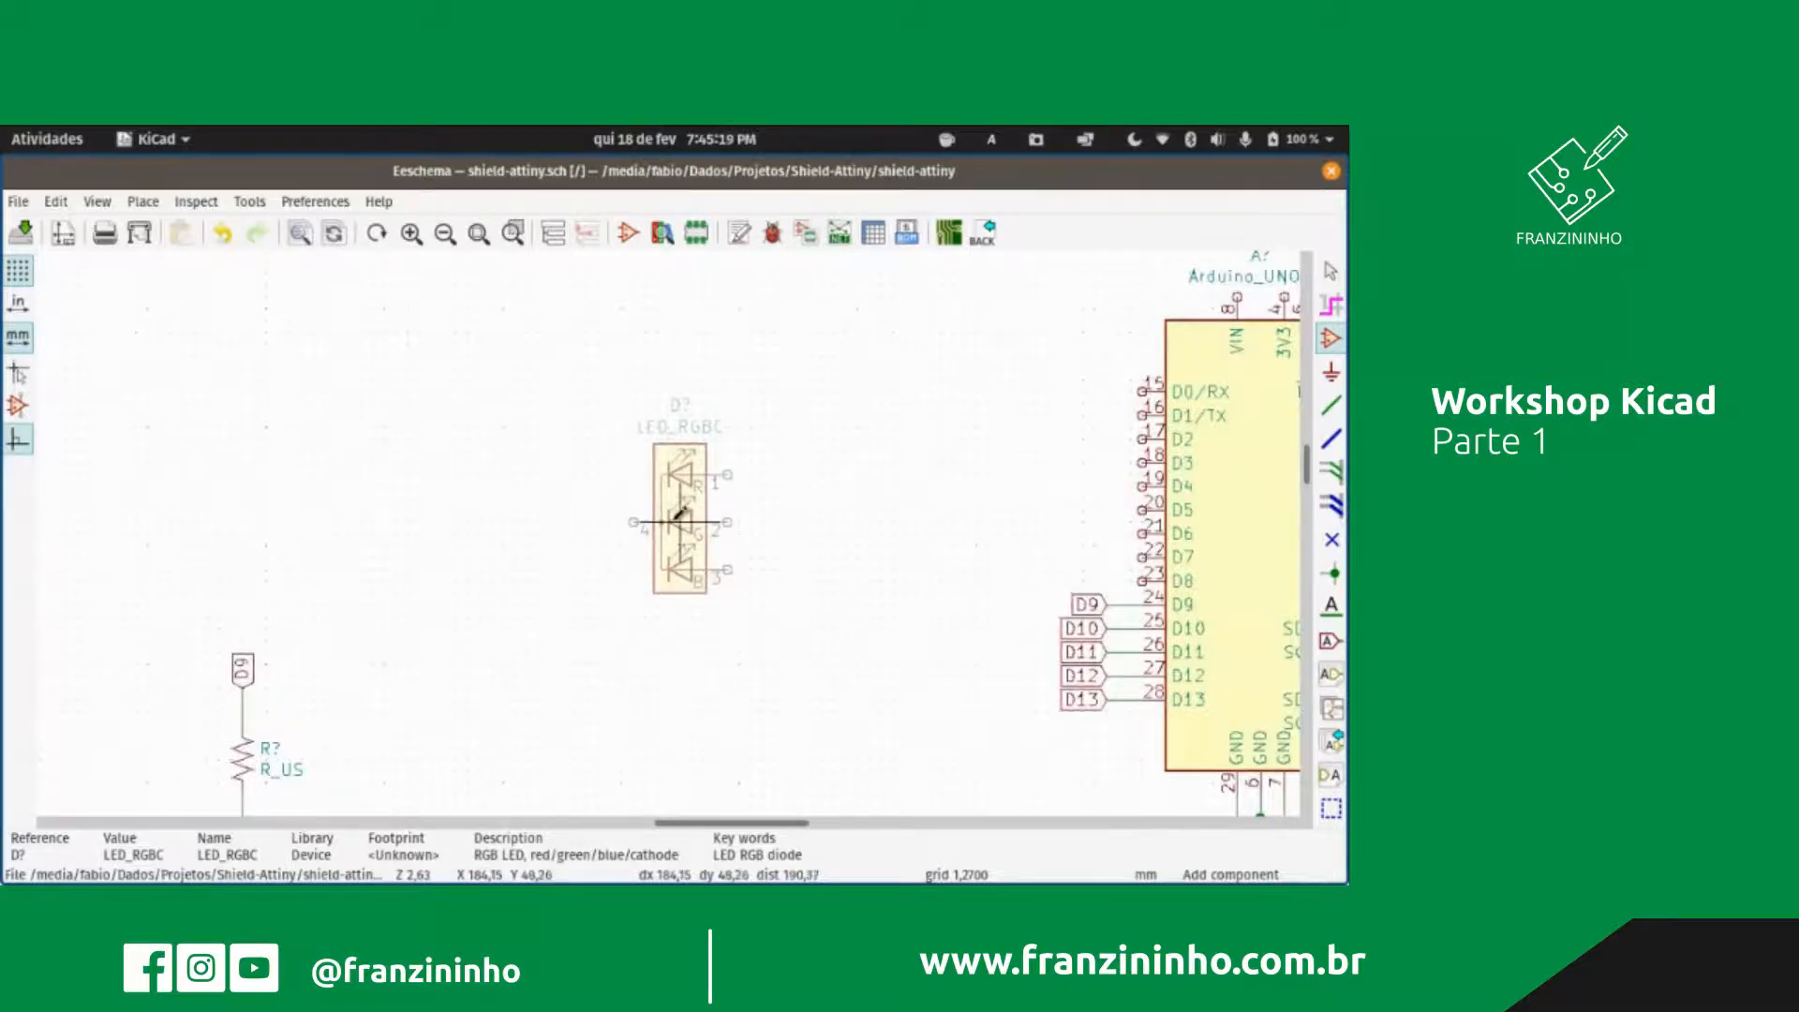
{"action": "left_click", "coordinate": [675, 509]}
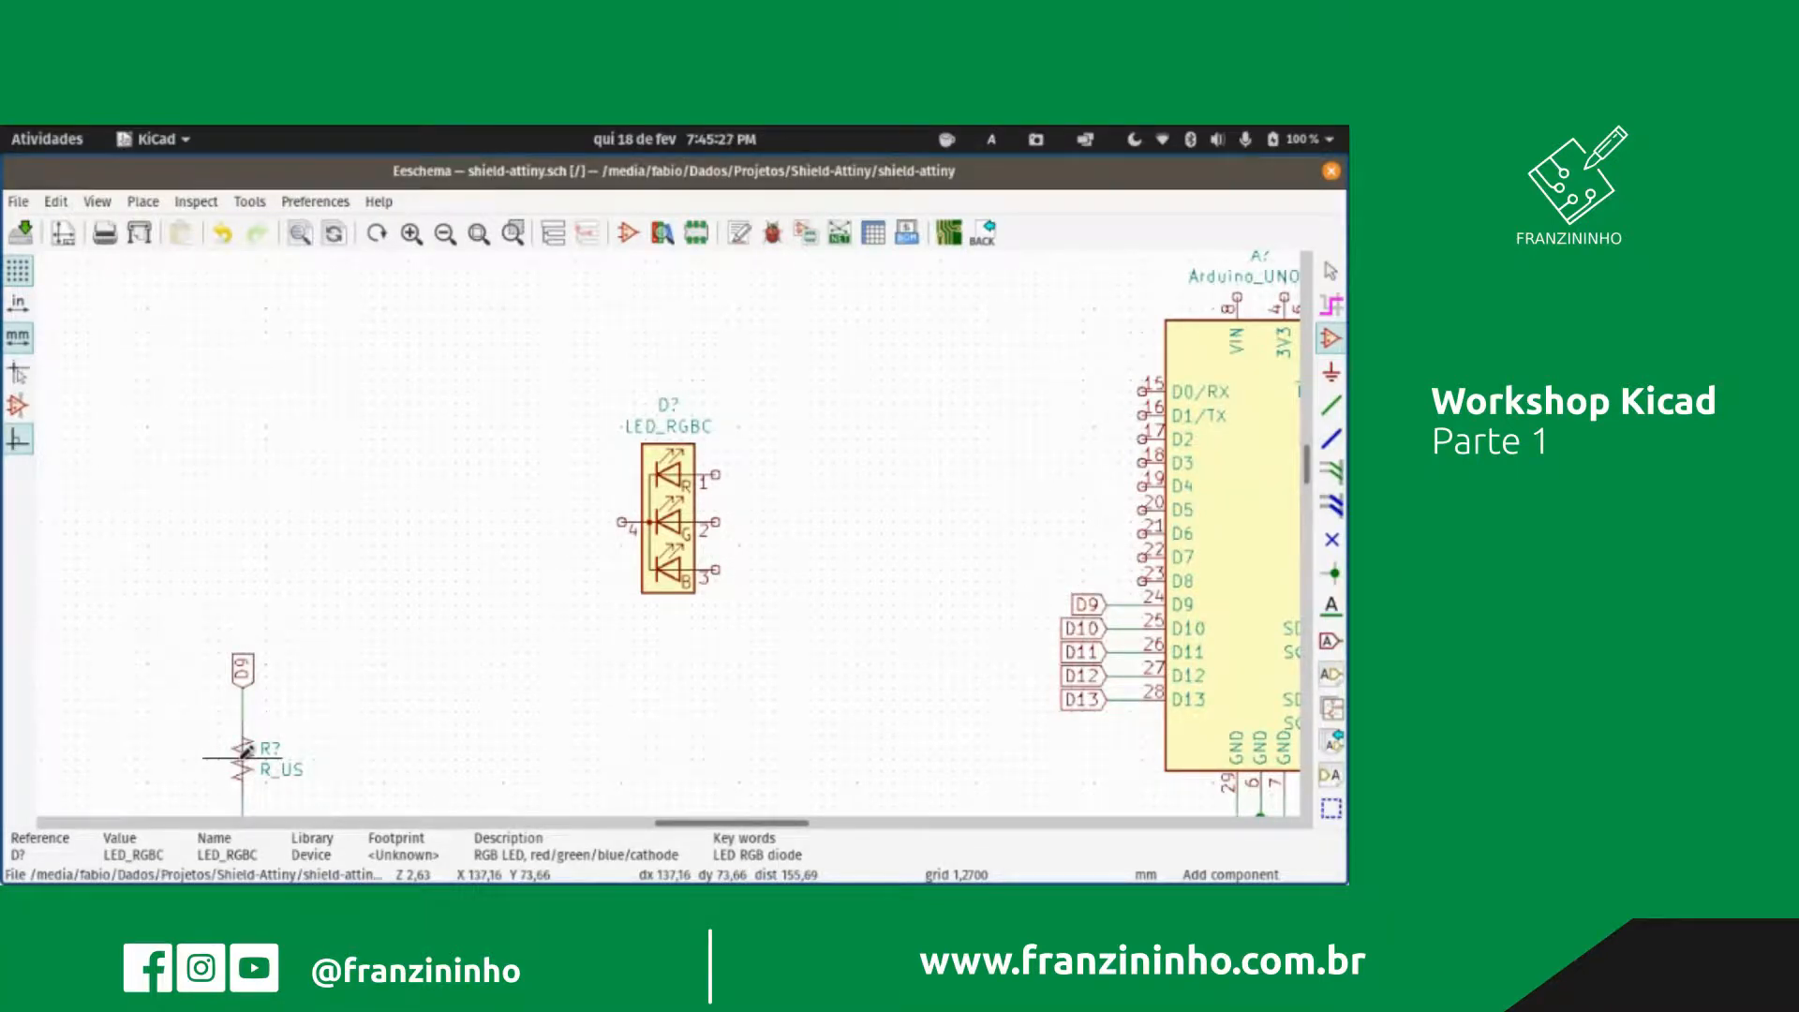
Step: Duplicate the R_US resistor as three horizontal copies, one level with each of pins 3, 2 and 1 of the RGB LED
{"action": "key", "text": "c"}
{"action": "key", "text": "r"}
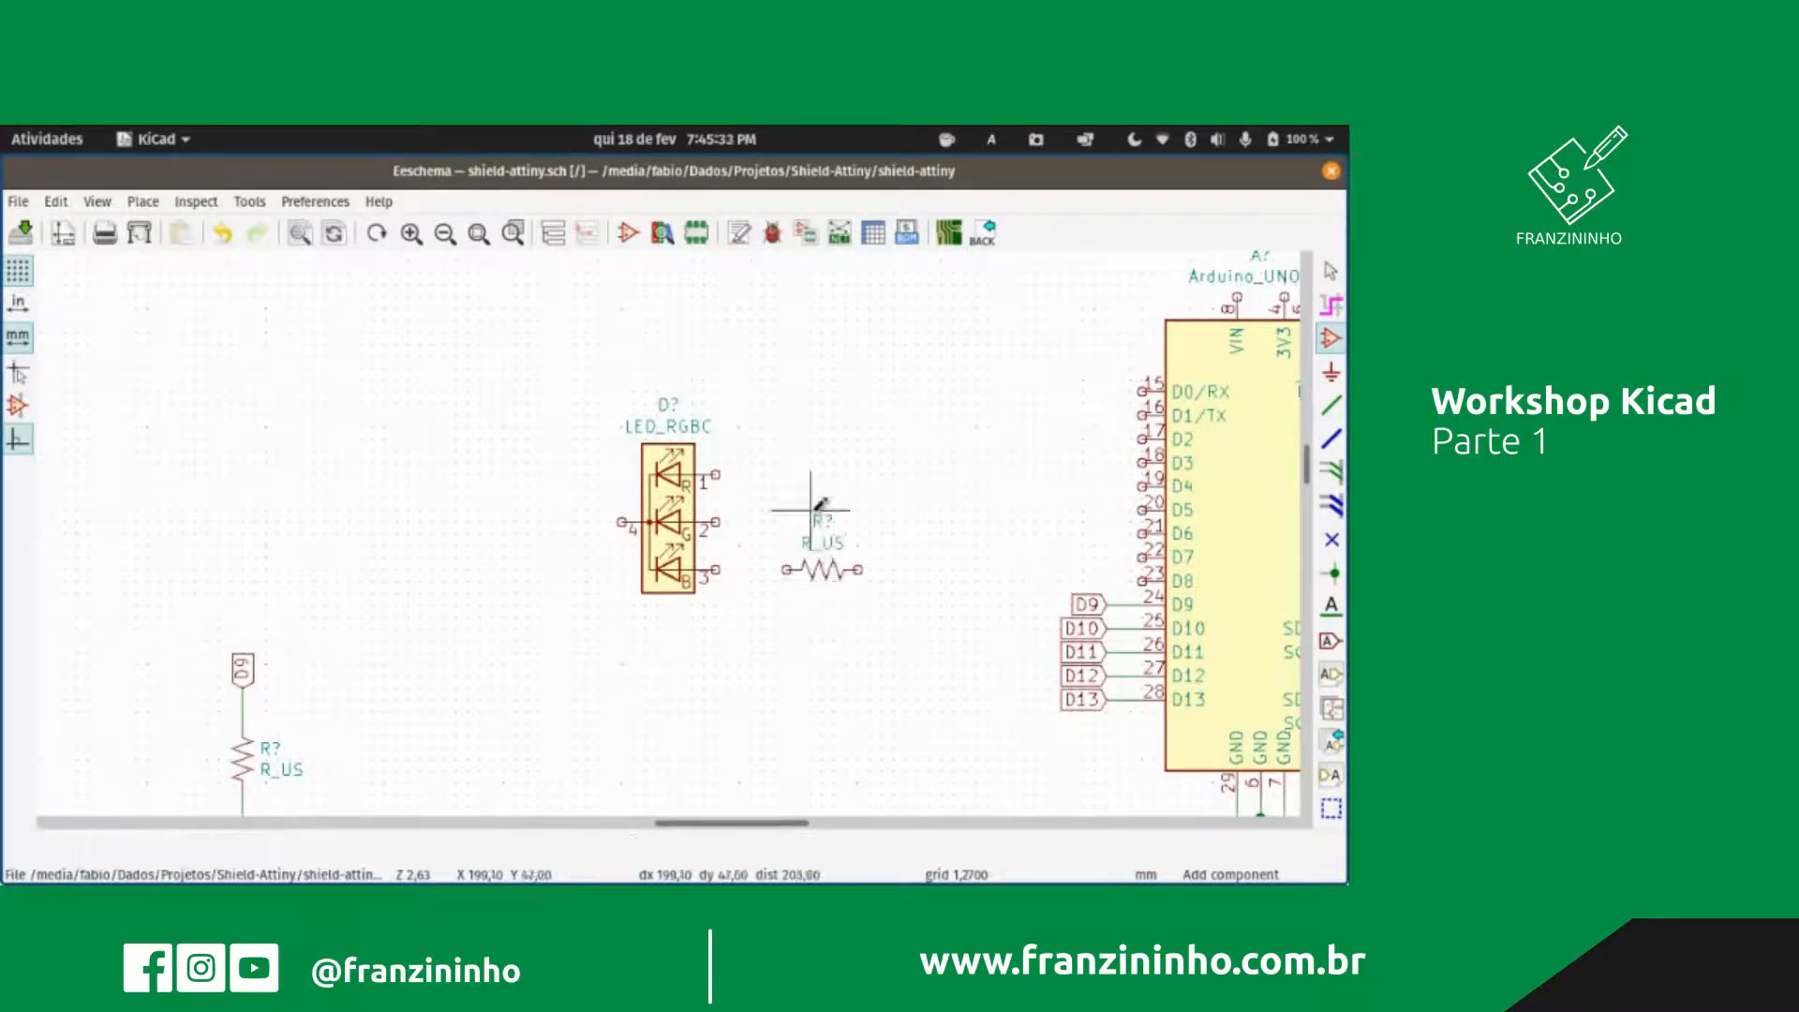
{"action": "left_click", "coordinate": [824, 559]}
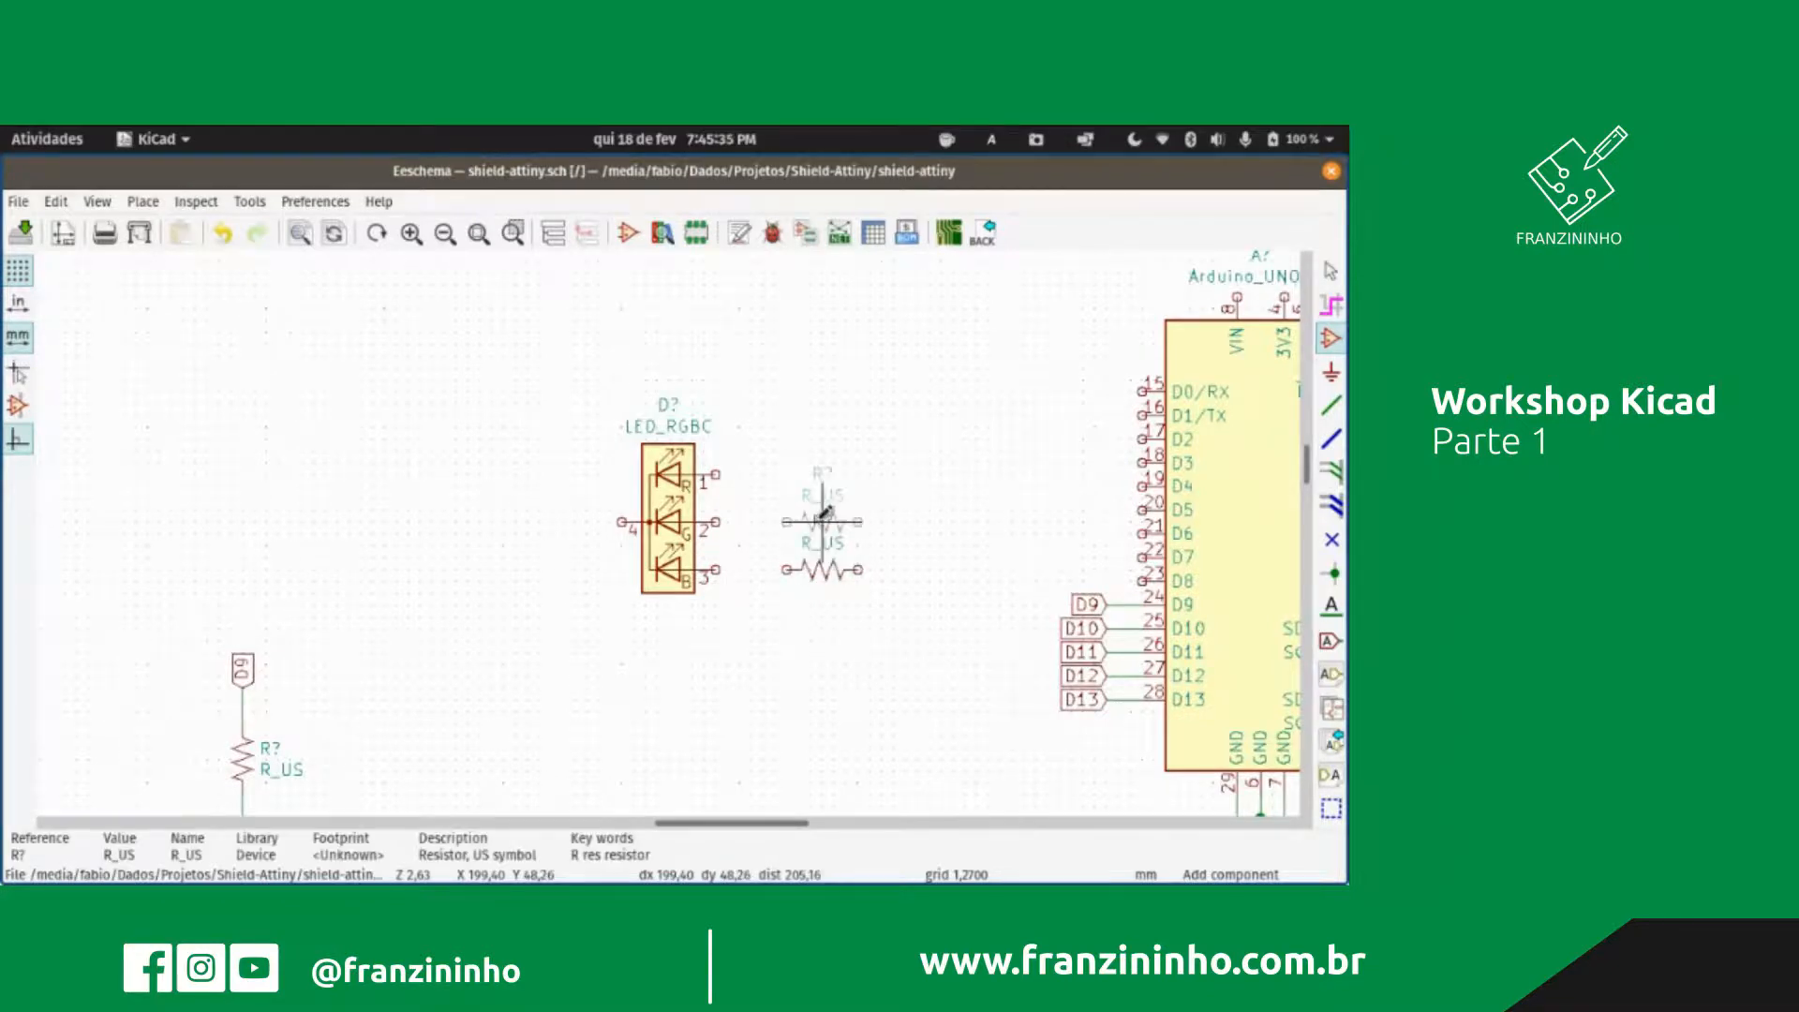
{"action": "left_click", "coordinate": [823, 513]}
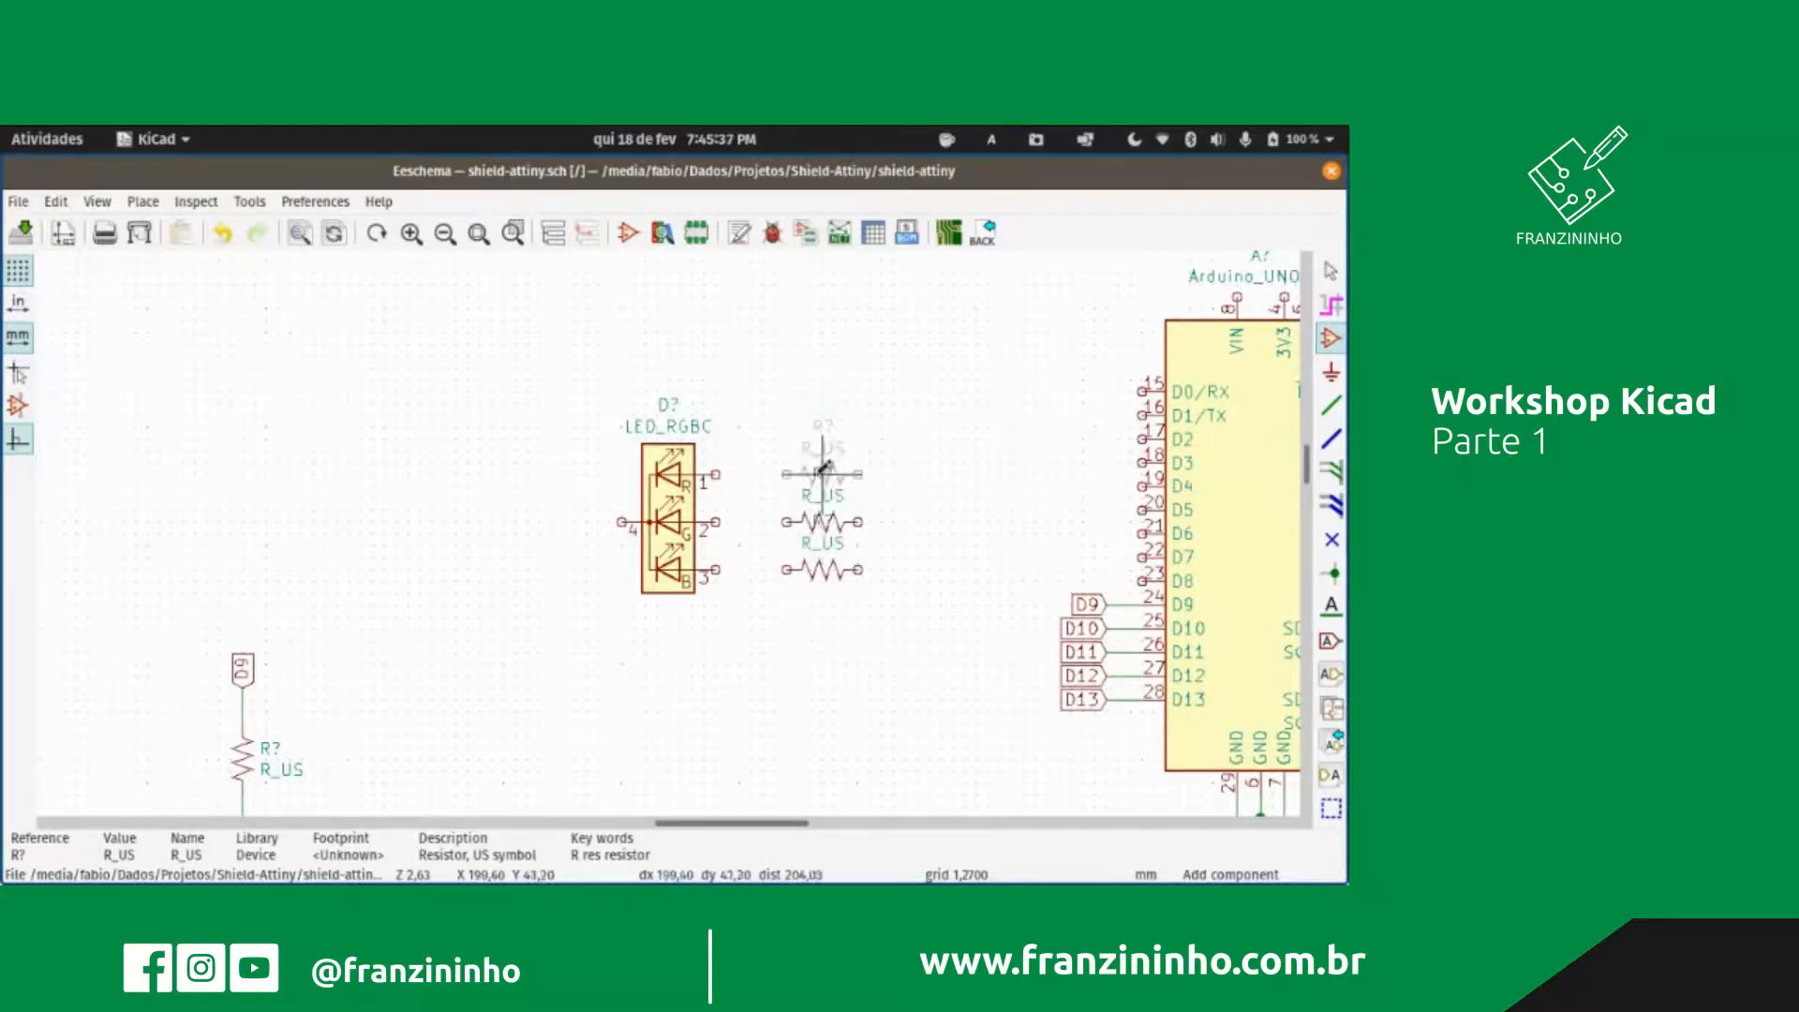
{"action": "left_click", "coordinate": [824, 467]}
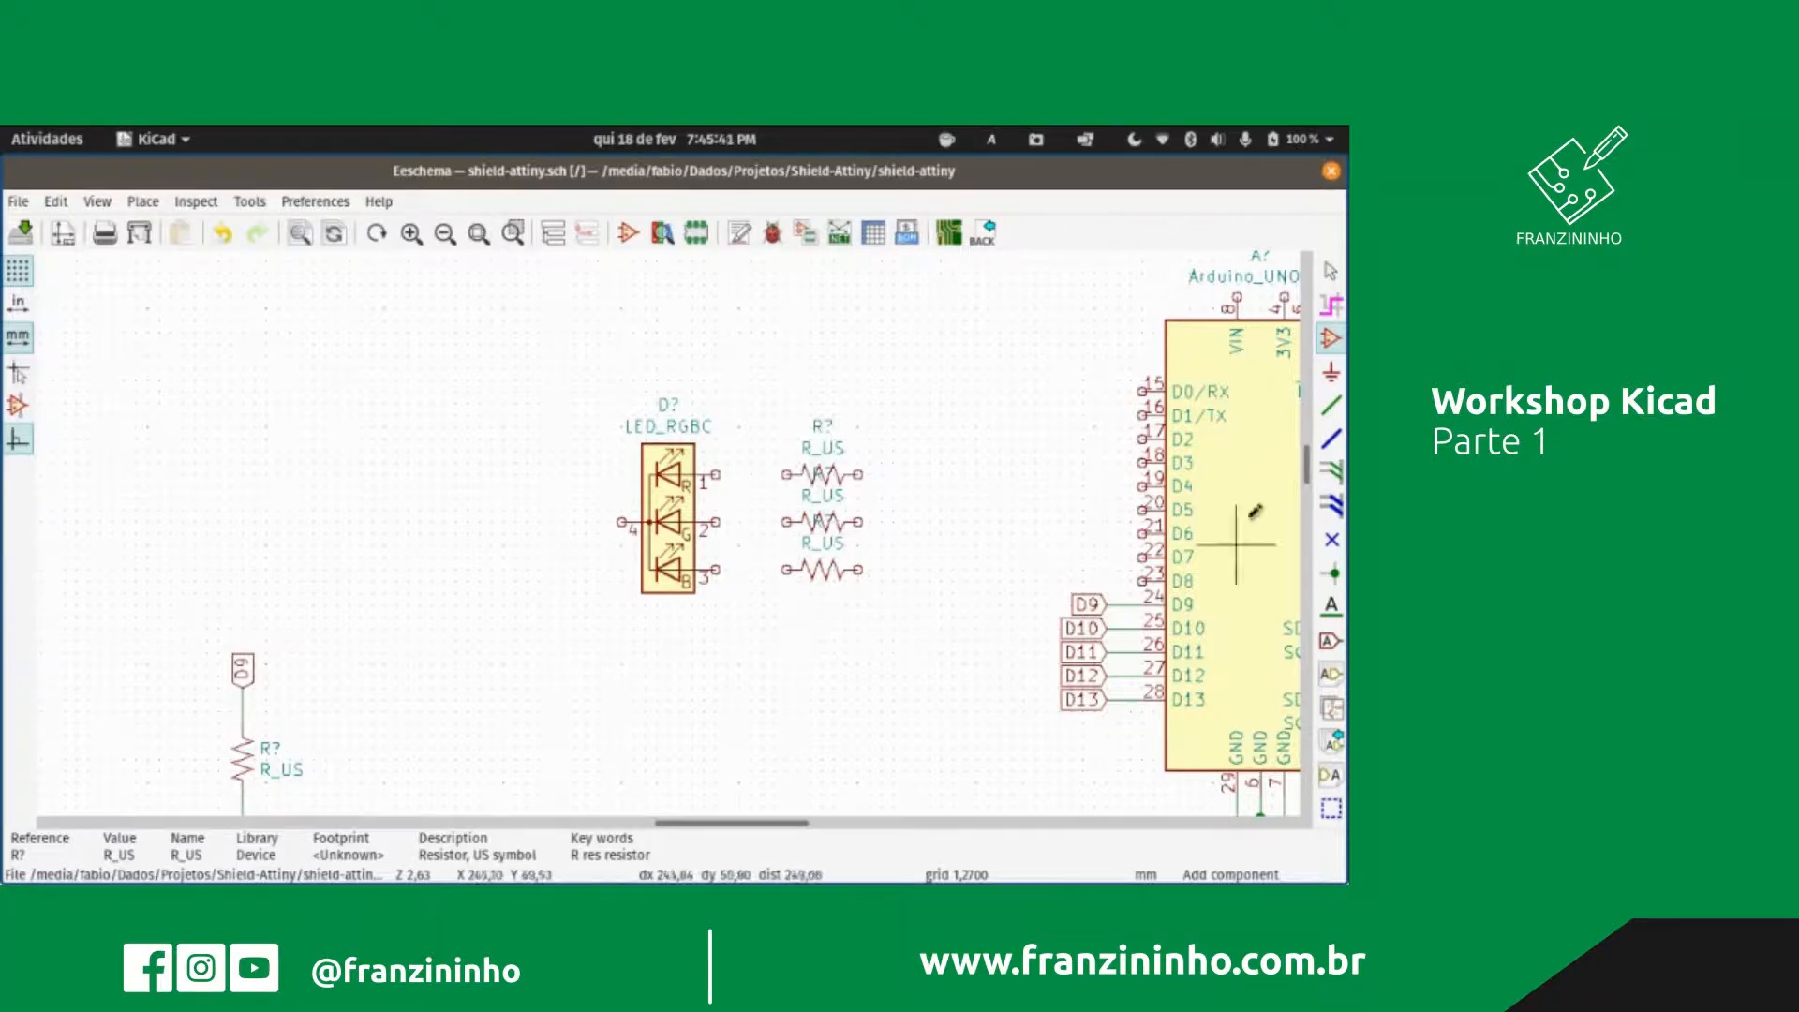
Step: Wire pins 3, 2 and 1 of the RGB LED to the near ends of their three R_US resistors
{"action": "left_click", "coordinate": [1329, 408]}
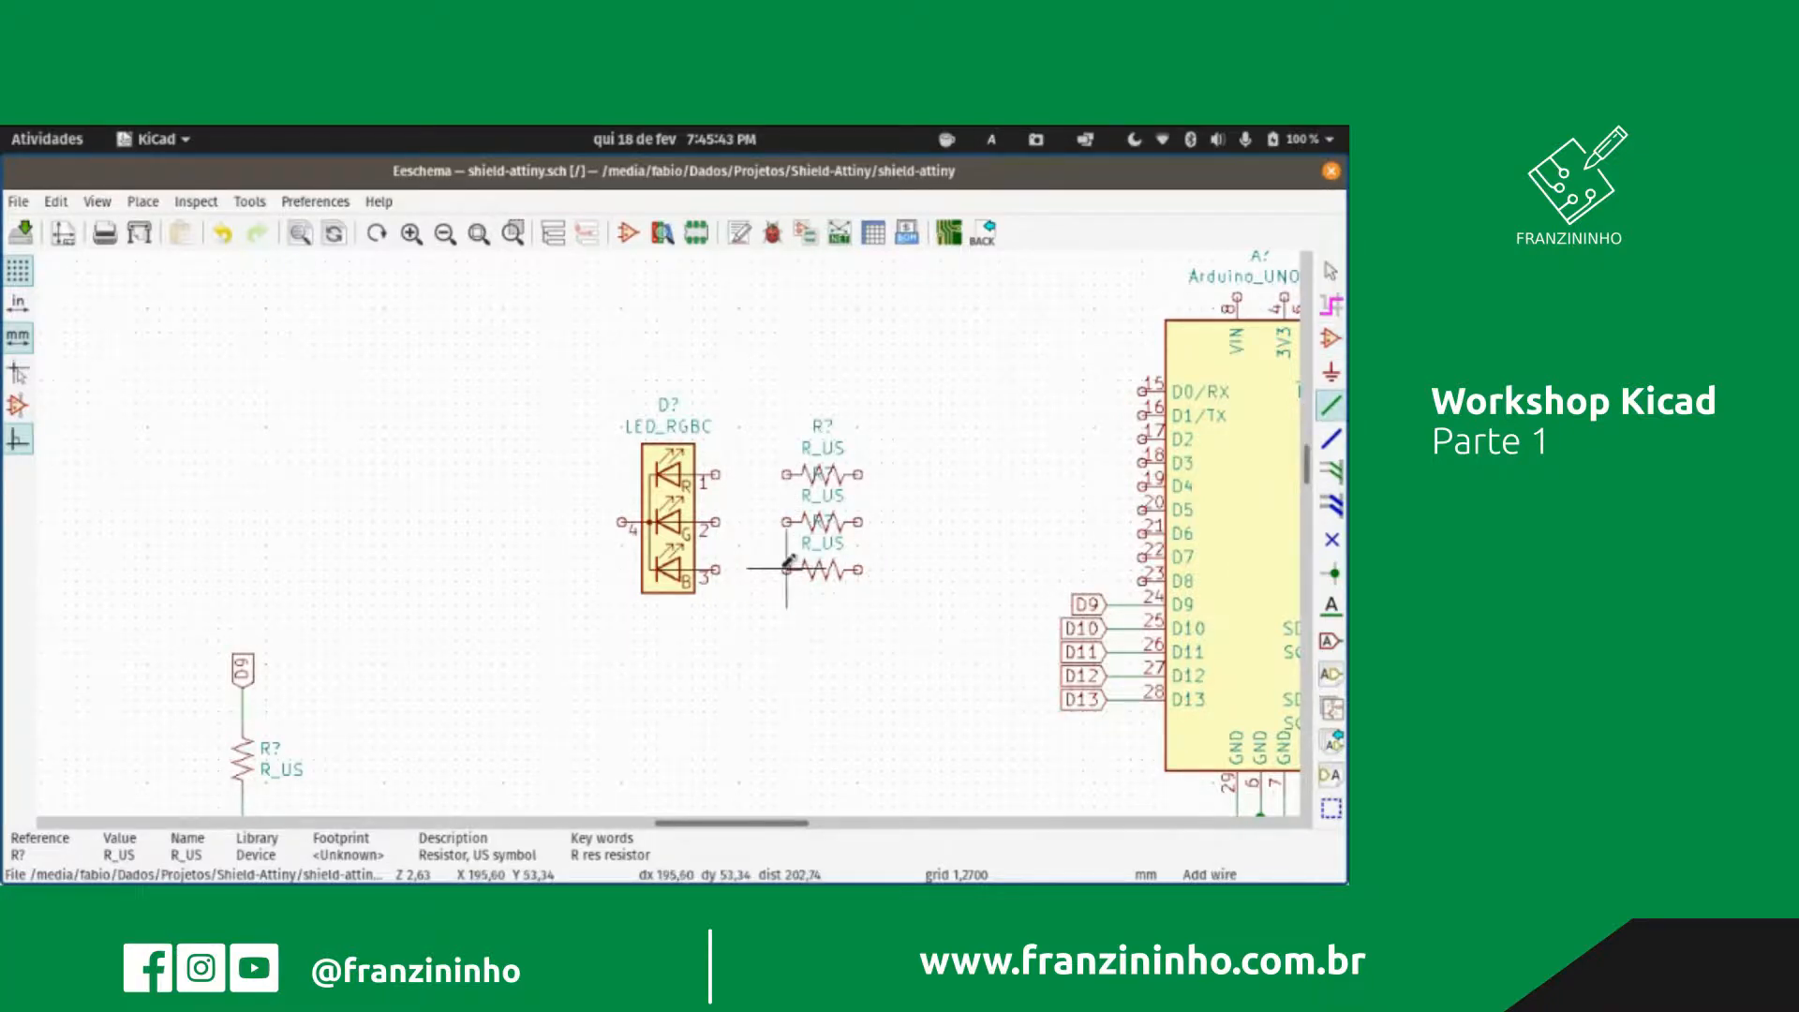
{"action": "left_click", "coordinate": [716, 569]}
{"action": "left_click", "coordinate": [788, 521]}
{"action": "left_click", "coordinate": [716, 522]}
{"action": "left_click", "coordinate": [715, 475]}
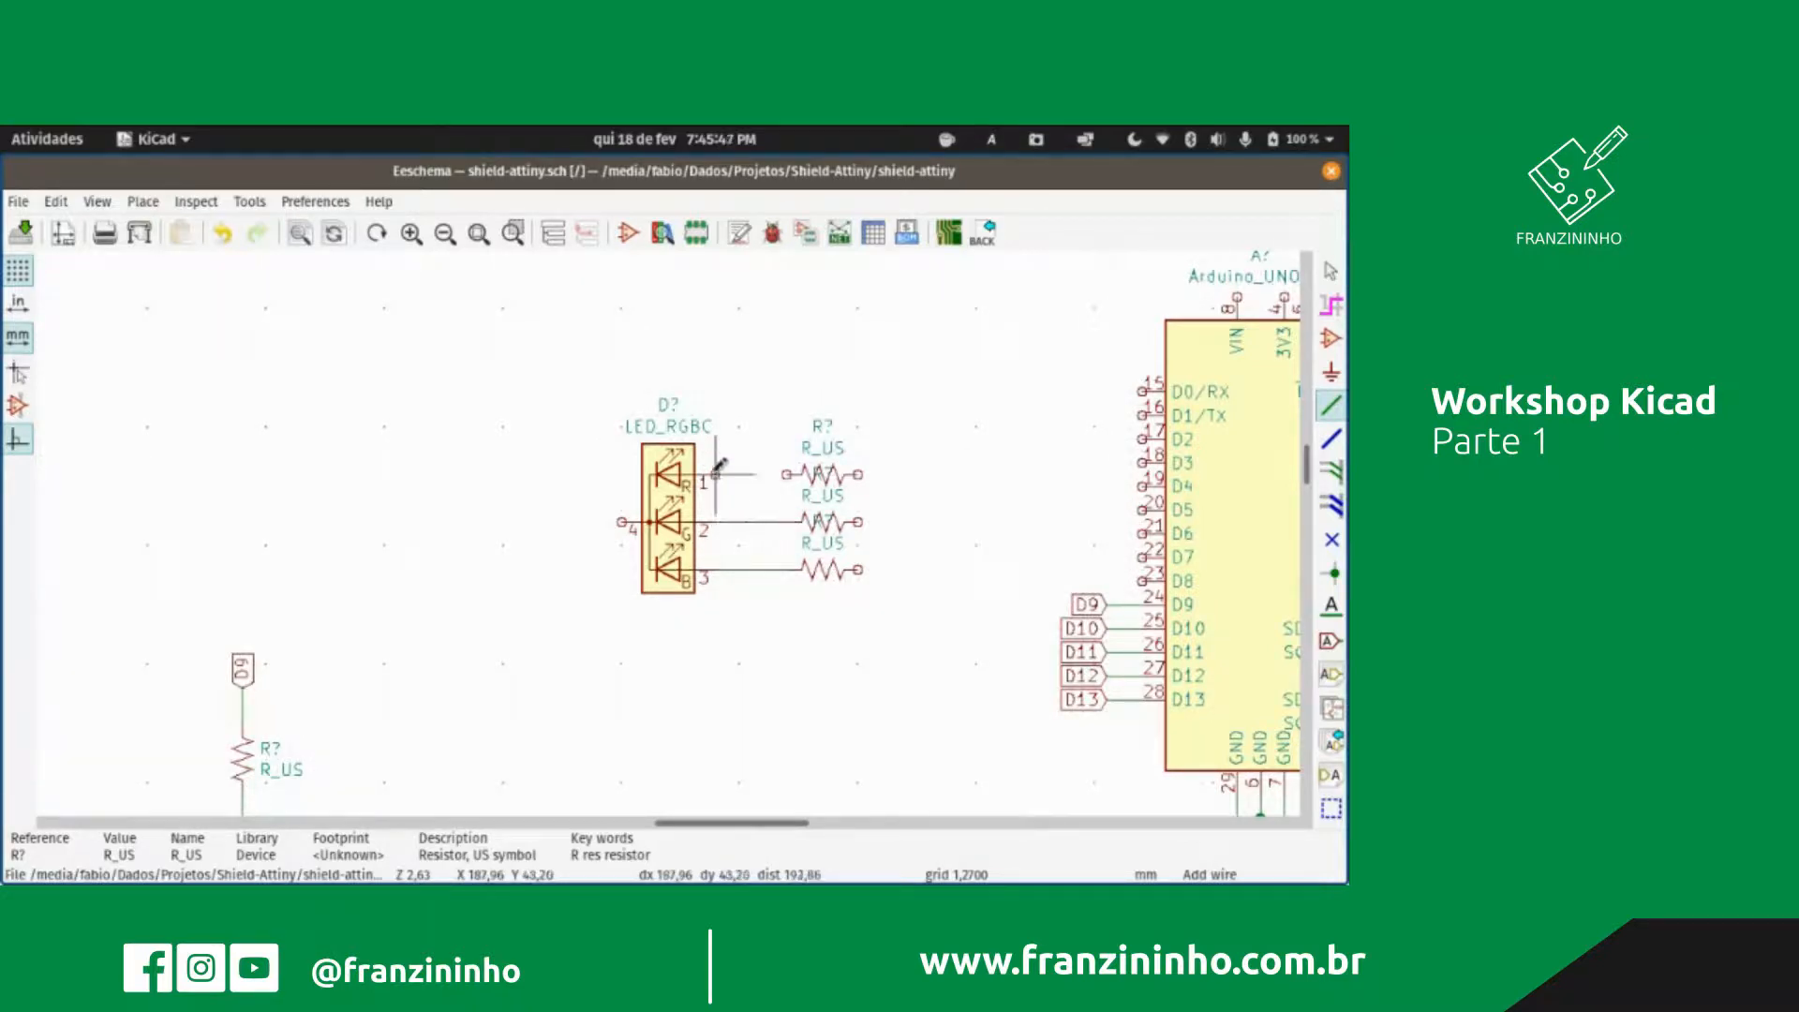
{"action": "left_click", "coordinate": [799, 475]}
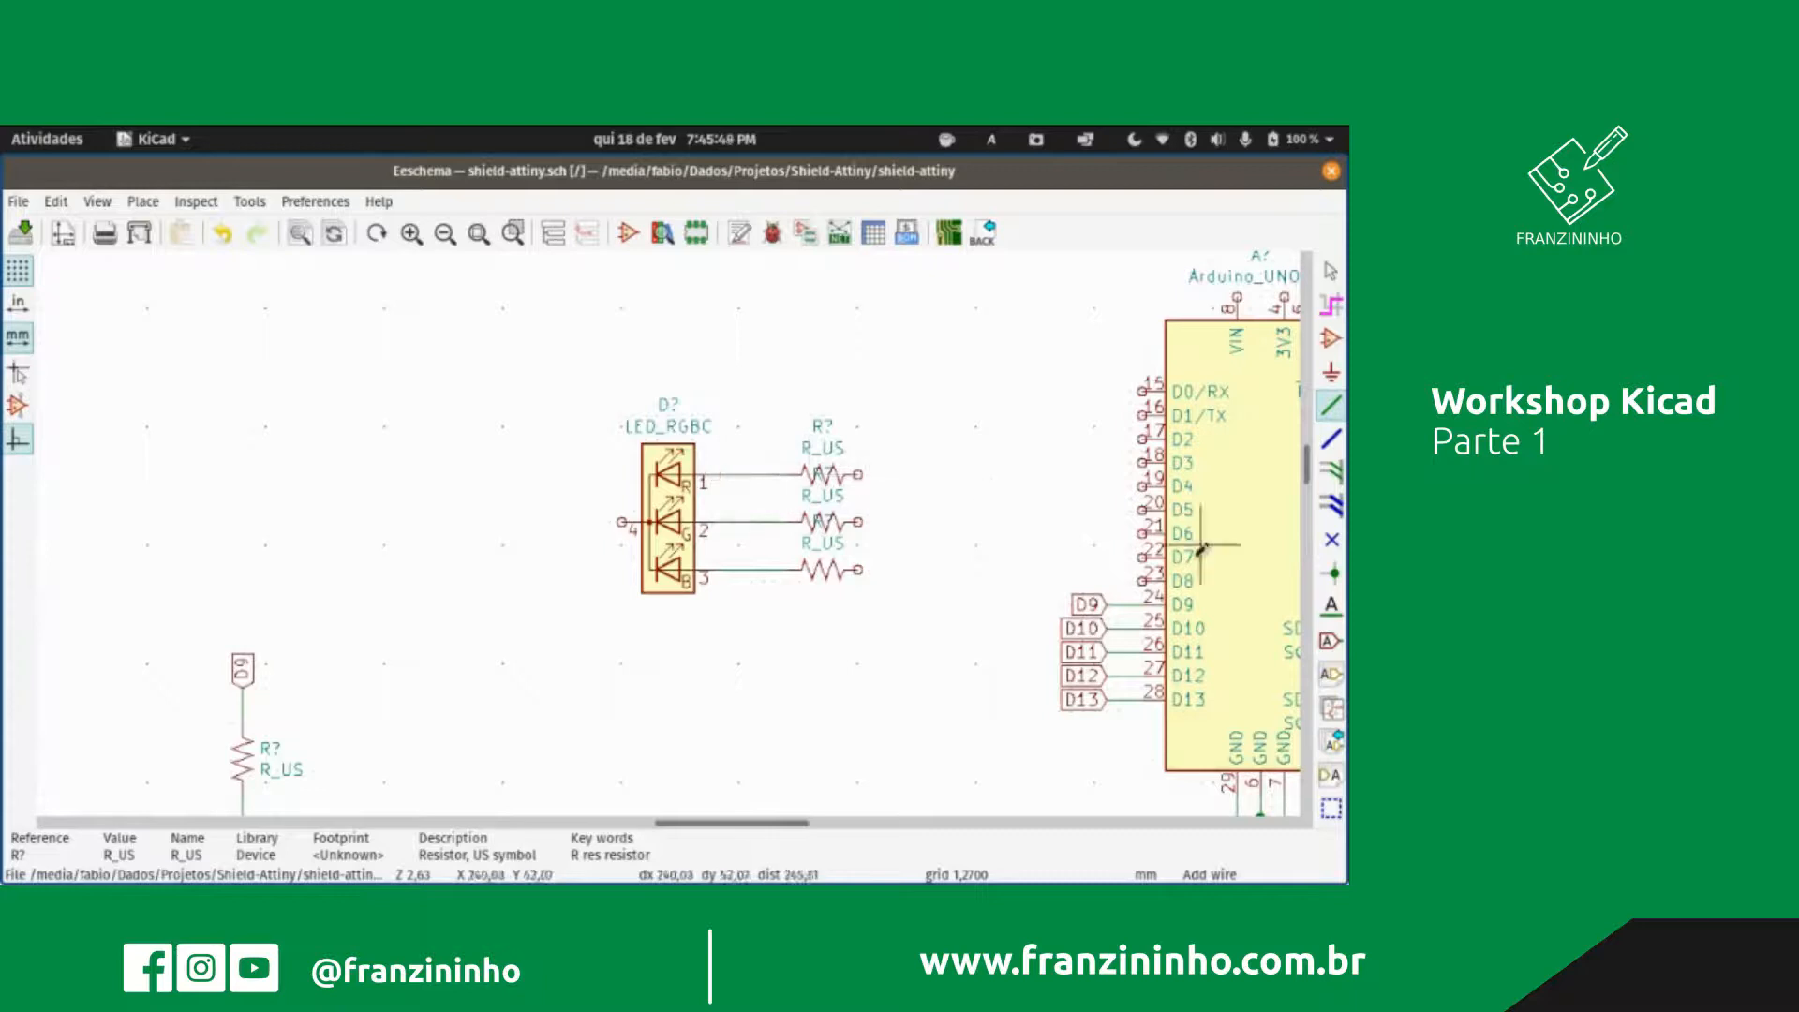
Step: Wire Arduino pins D8, D7 and D6 to the free ends of the lower, middle and upper RGB LED resistors
{"action": "left_click", "coordinate": [1137, 580]}
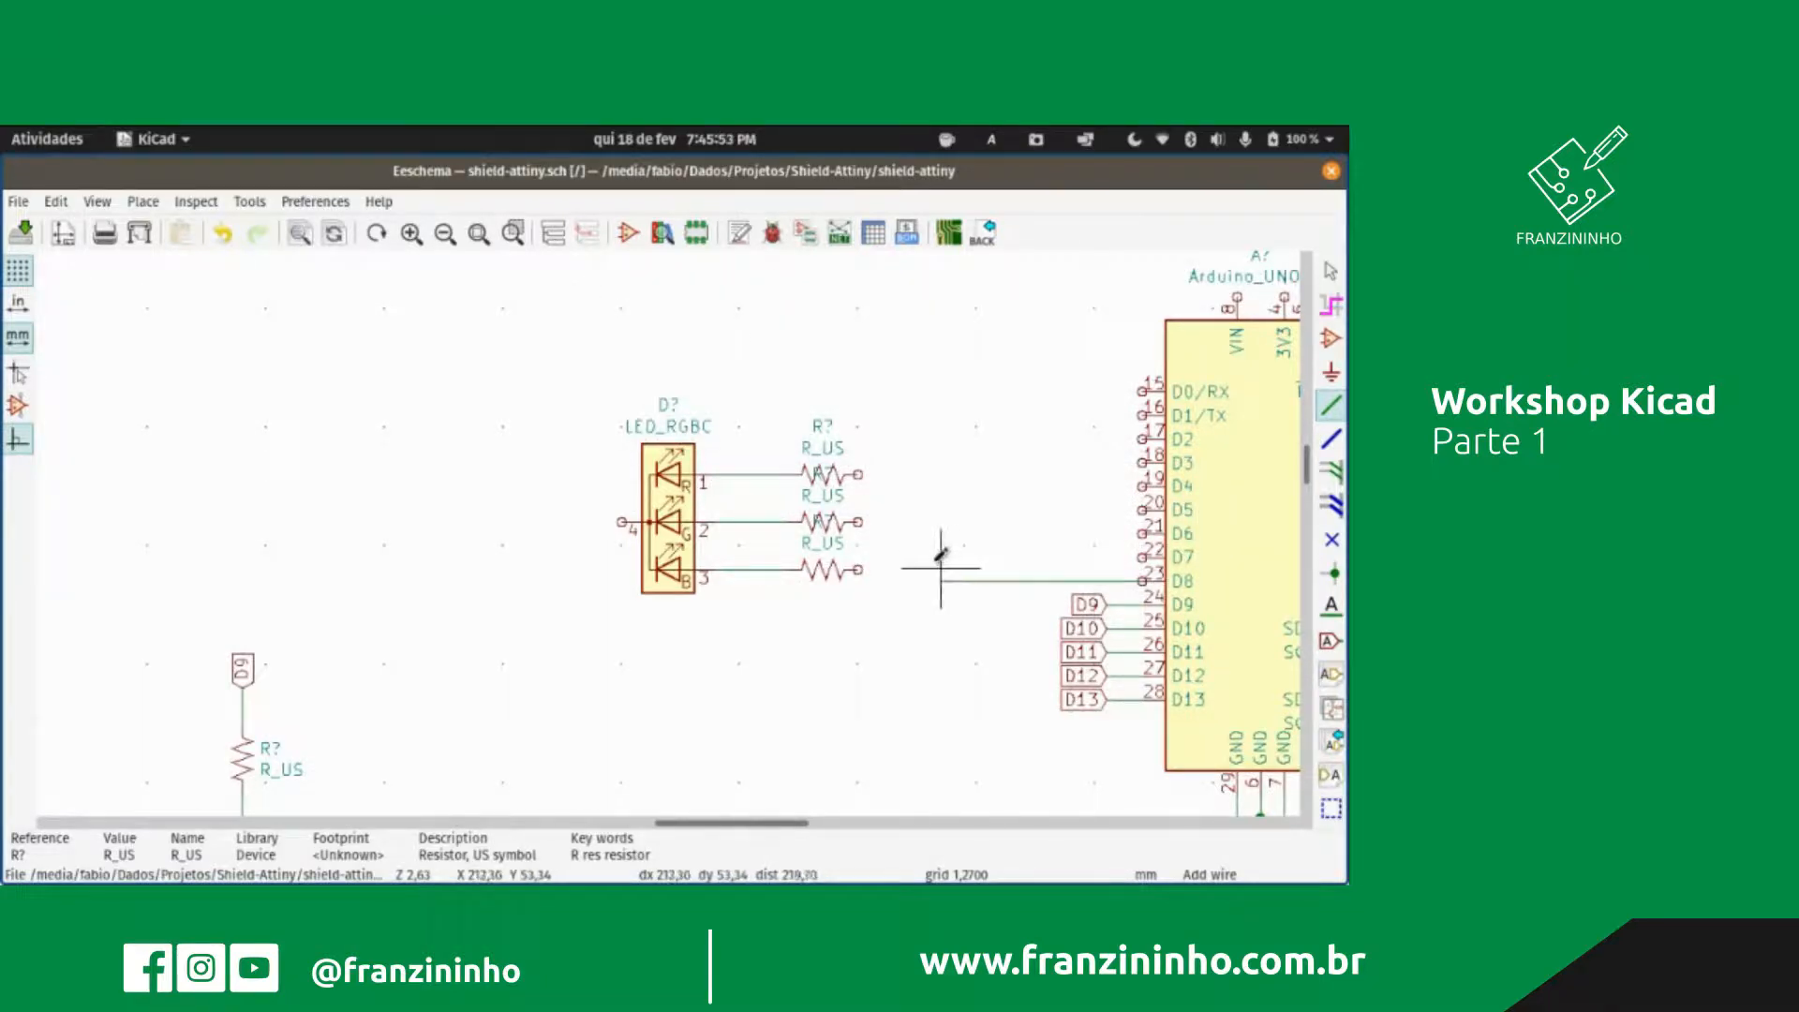
{"action": "left_click", "coordinate": [859, 568]}
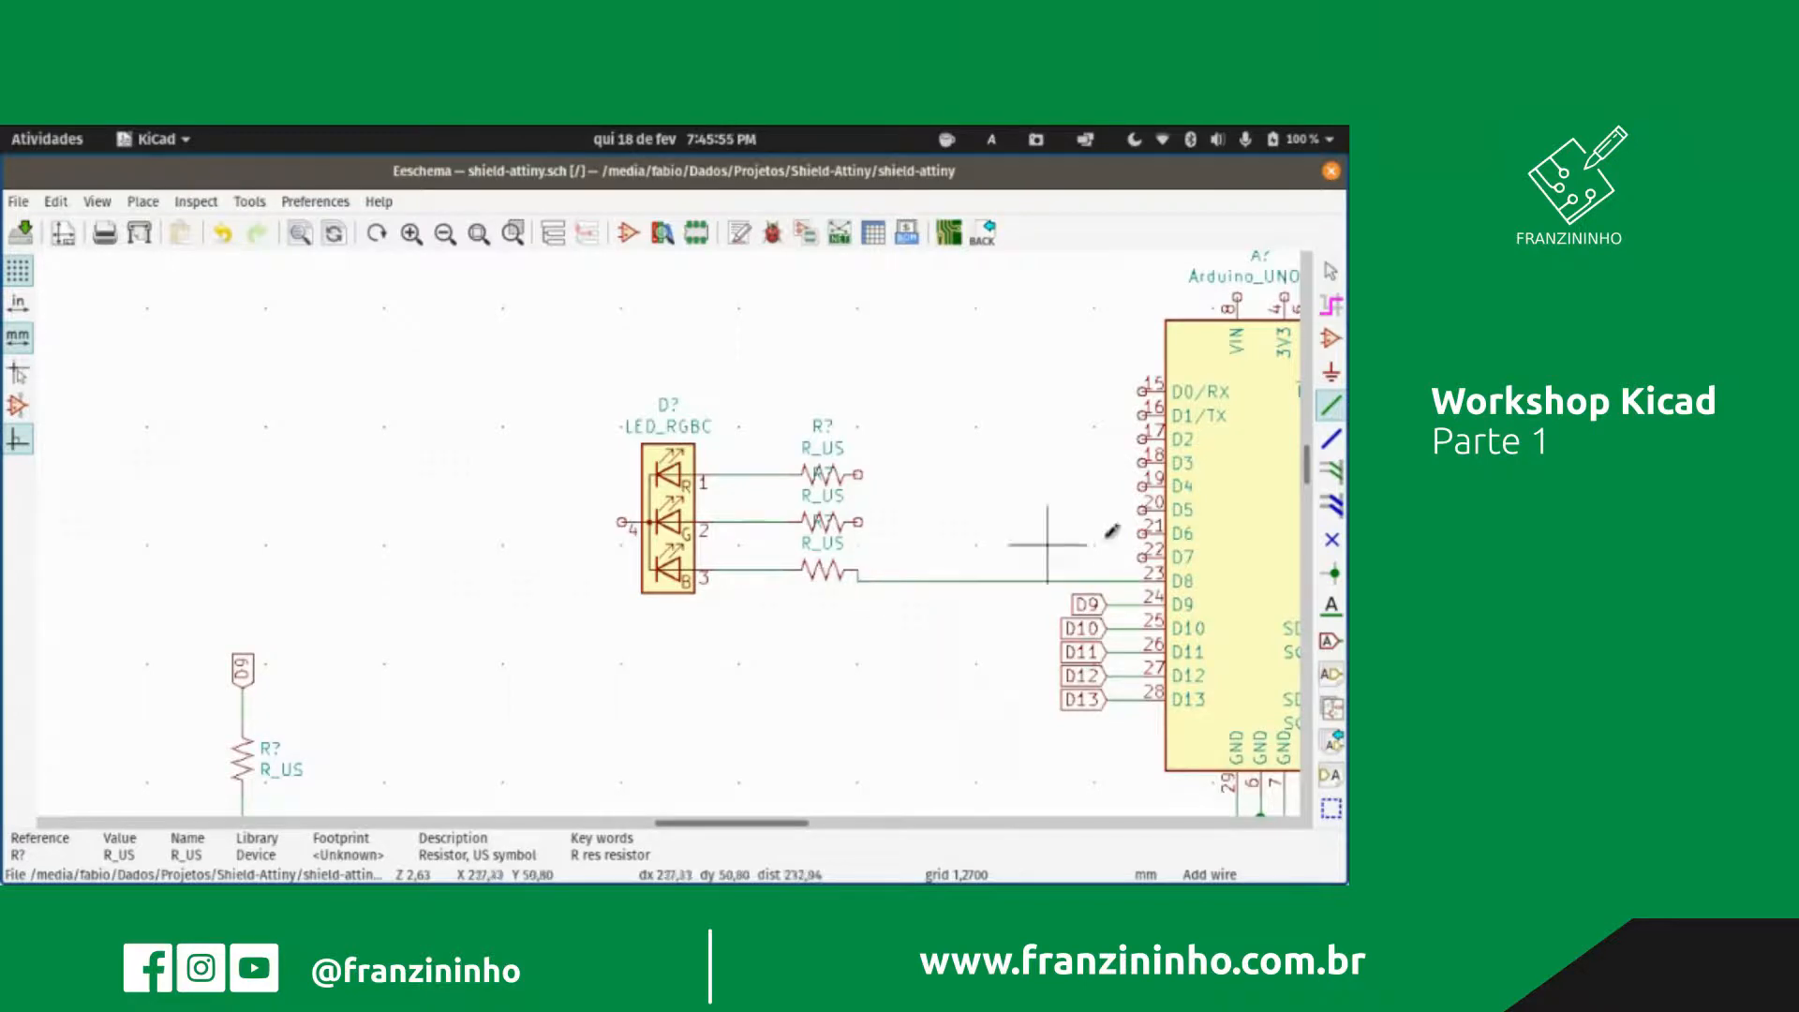
{"action": "left_click", "coordinate": [1137, 556]}
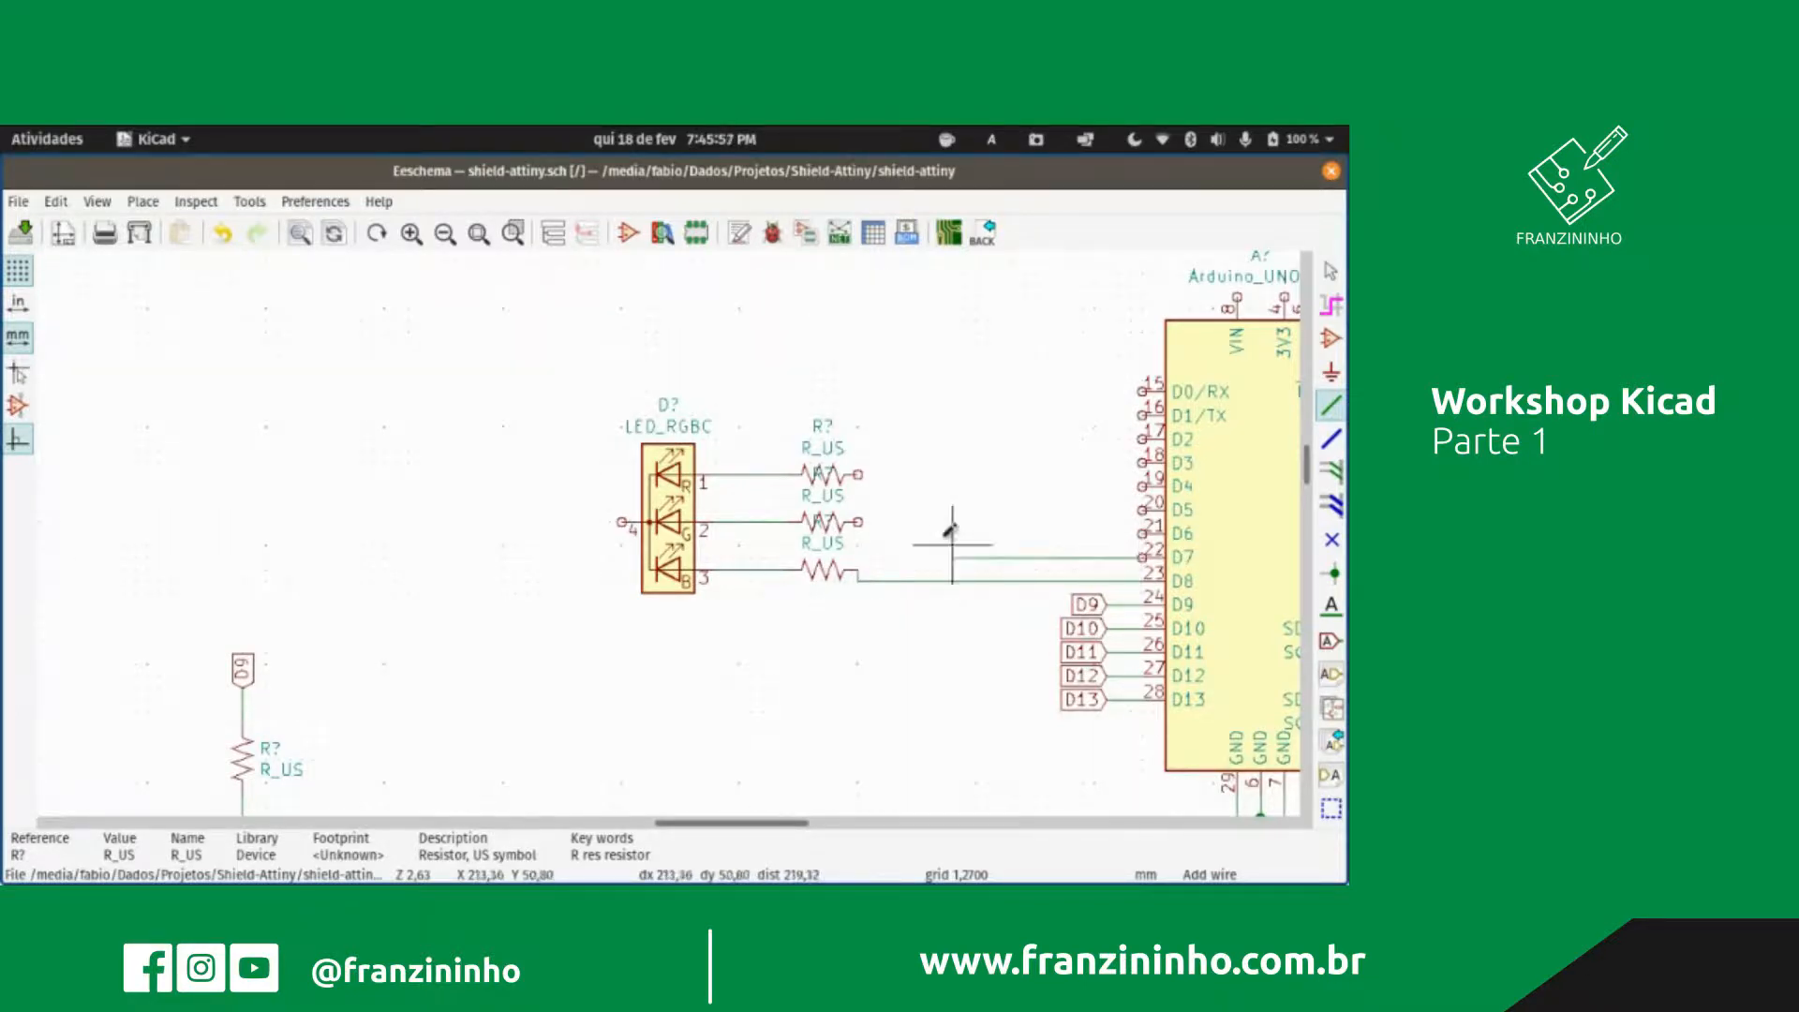
{"action": "left_click", "coordinate": [893, 521]}
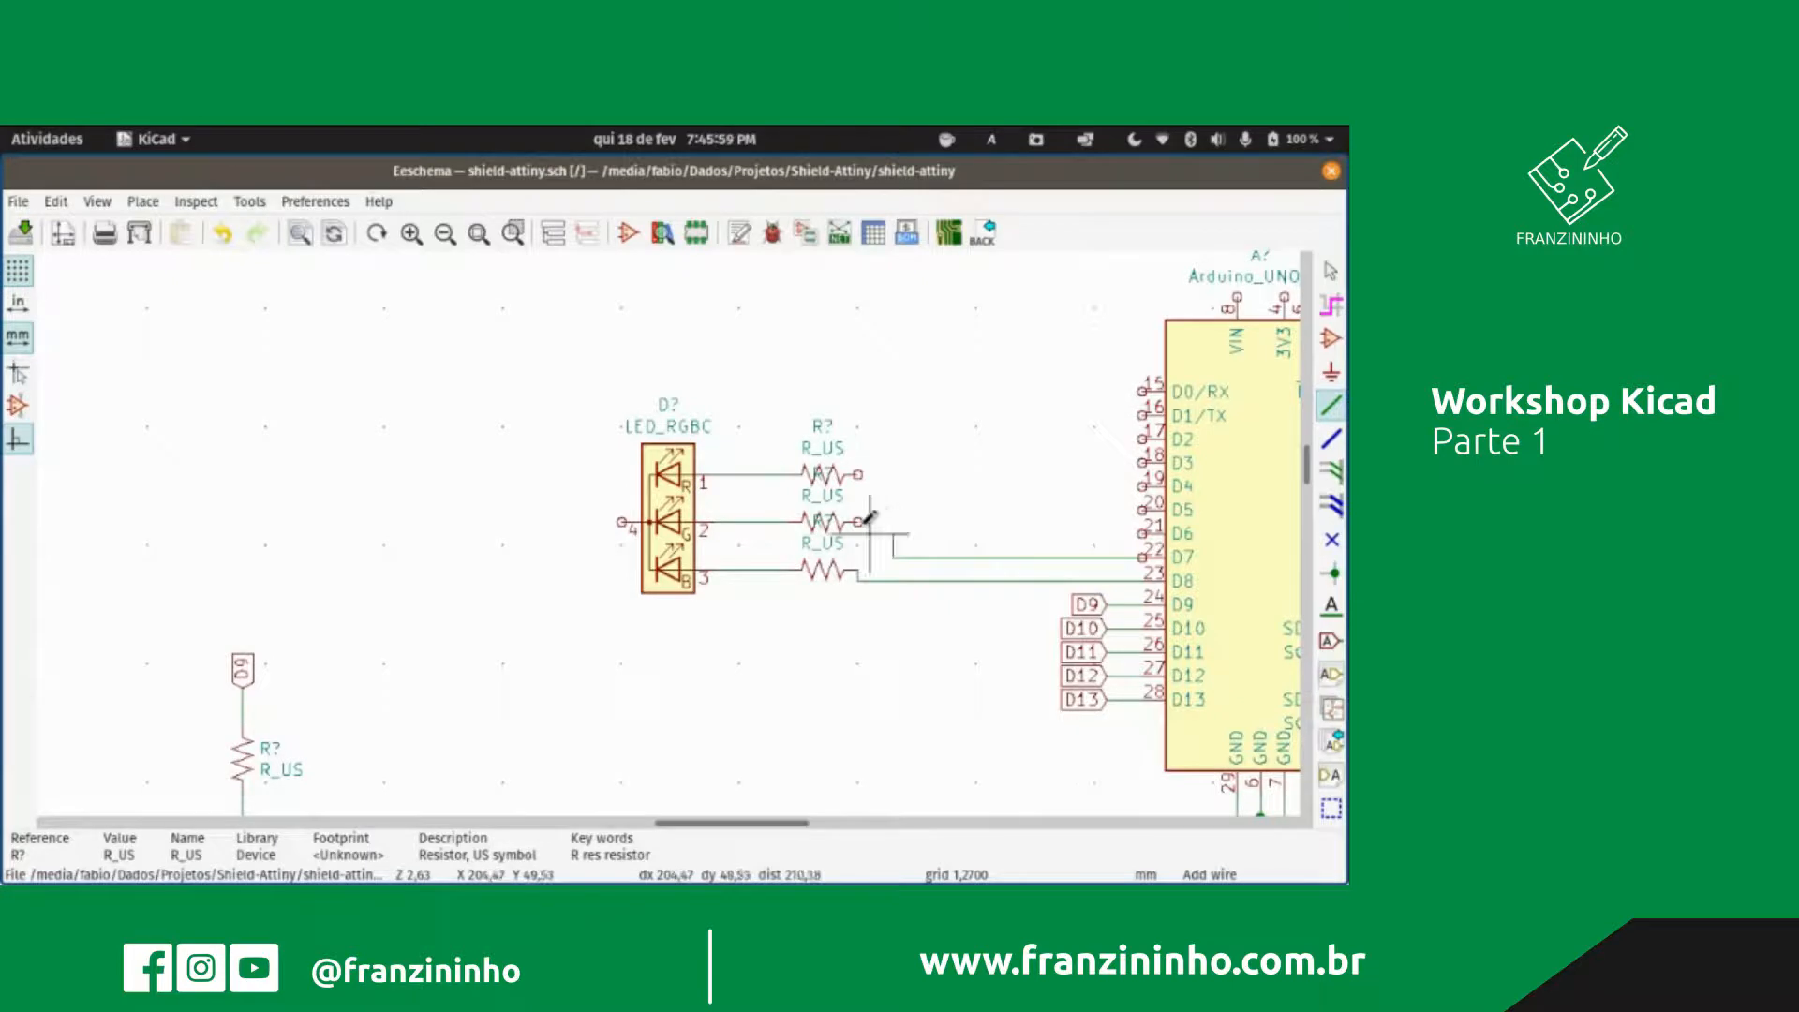
{"action": "left_click", "coordinate": [858, 522]}
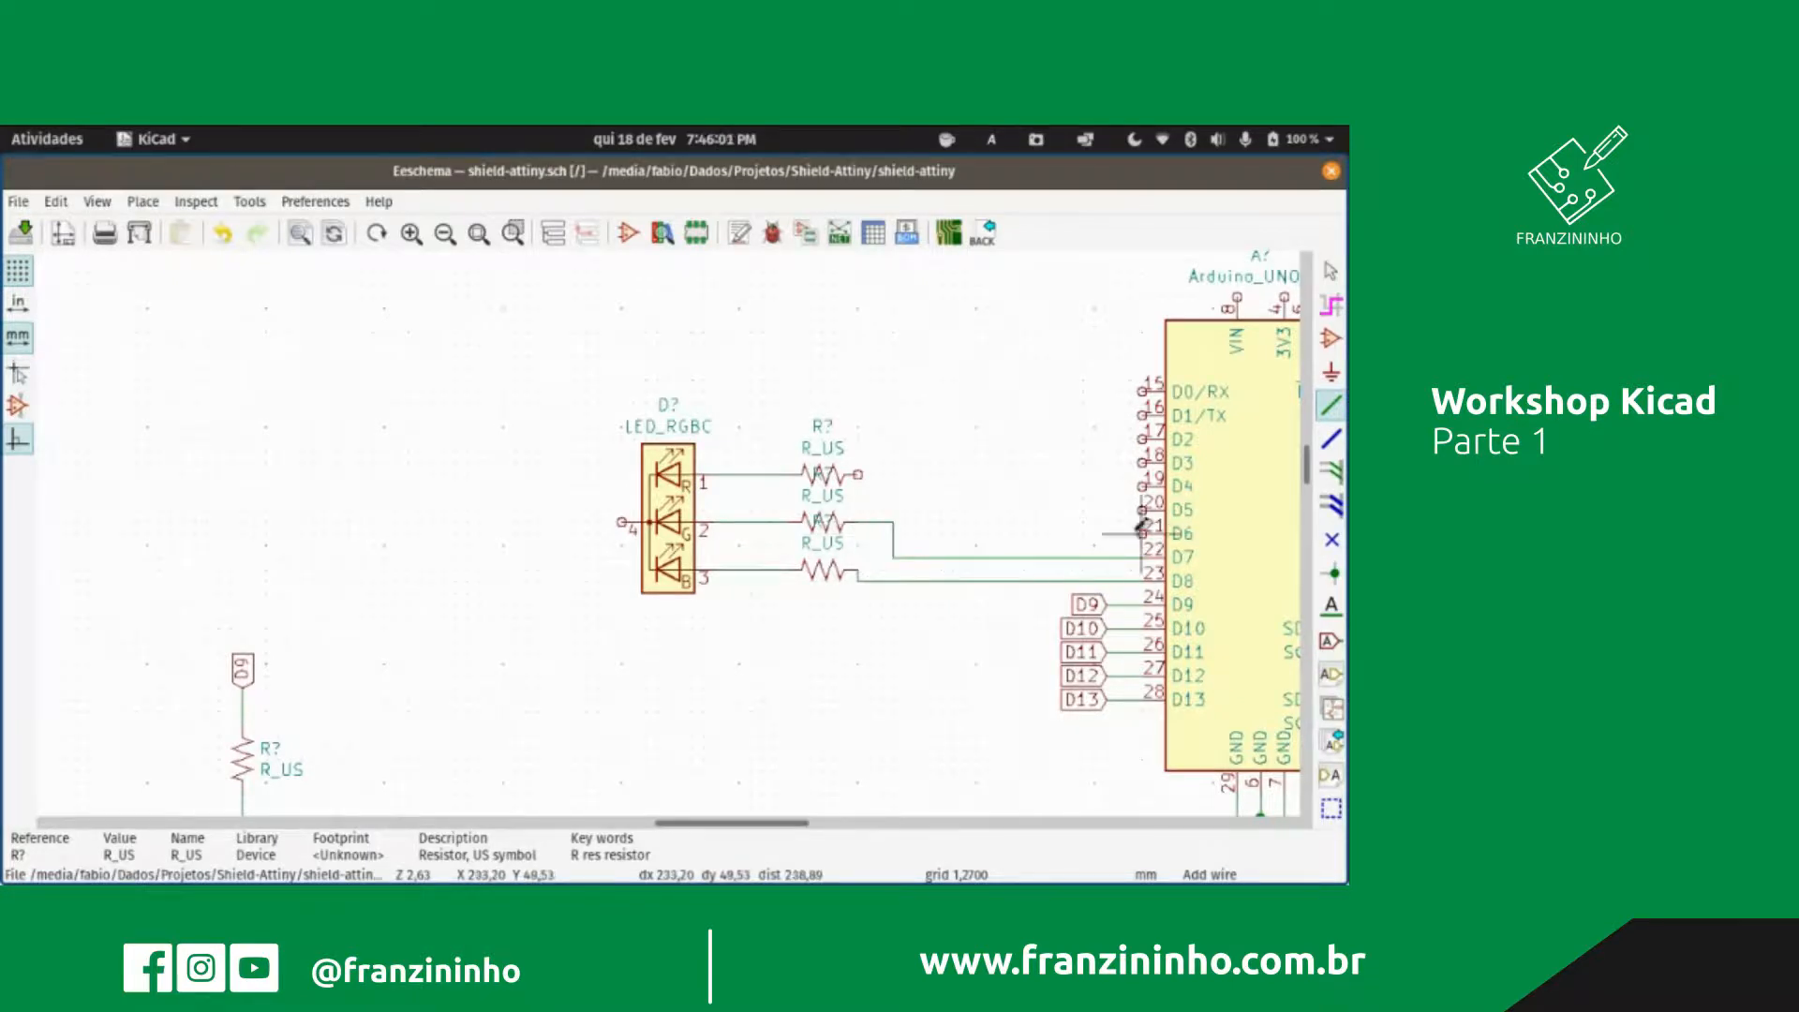
{"action": "left_click", "coordinate": [1144, 532]}
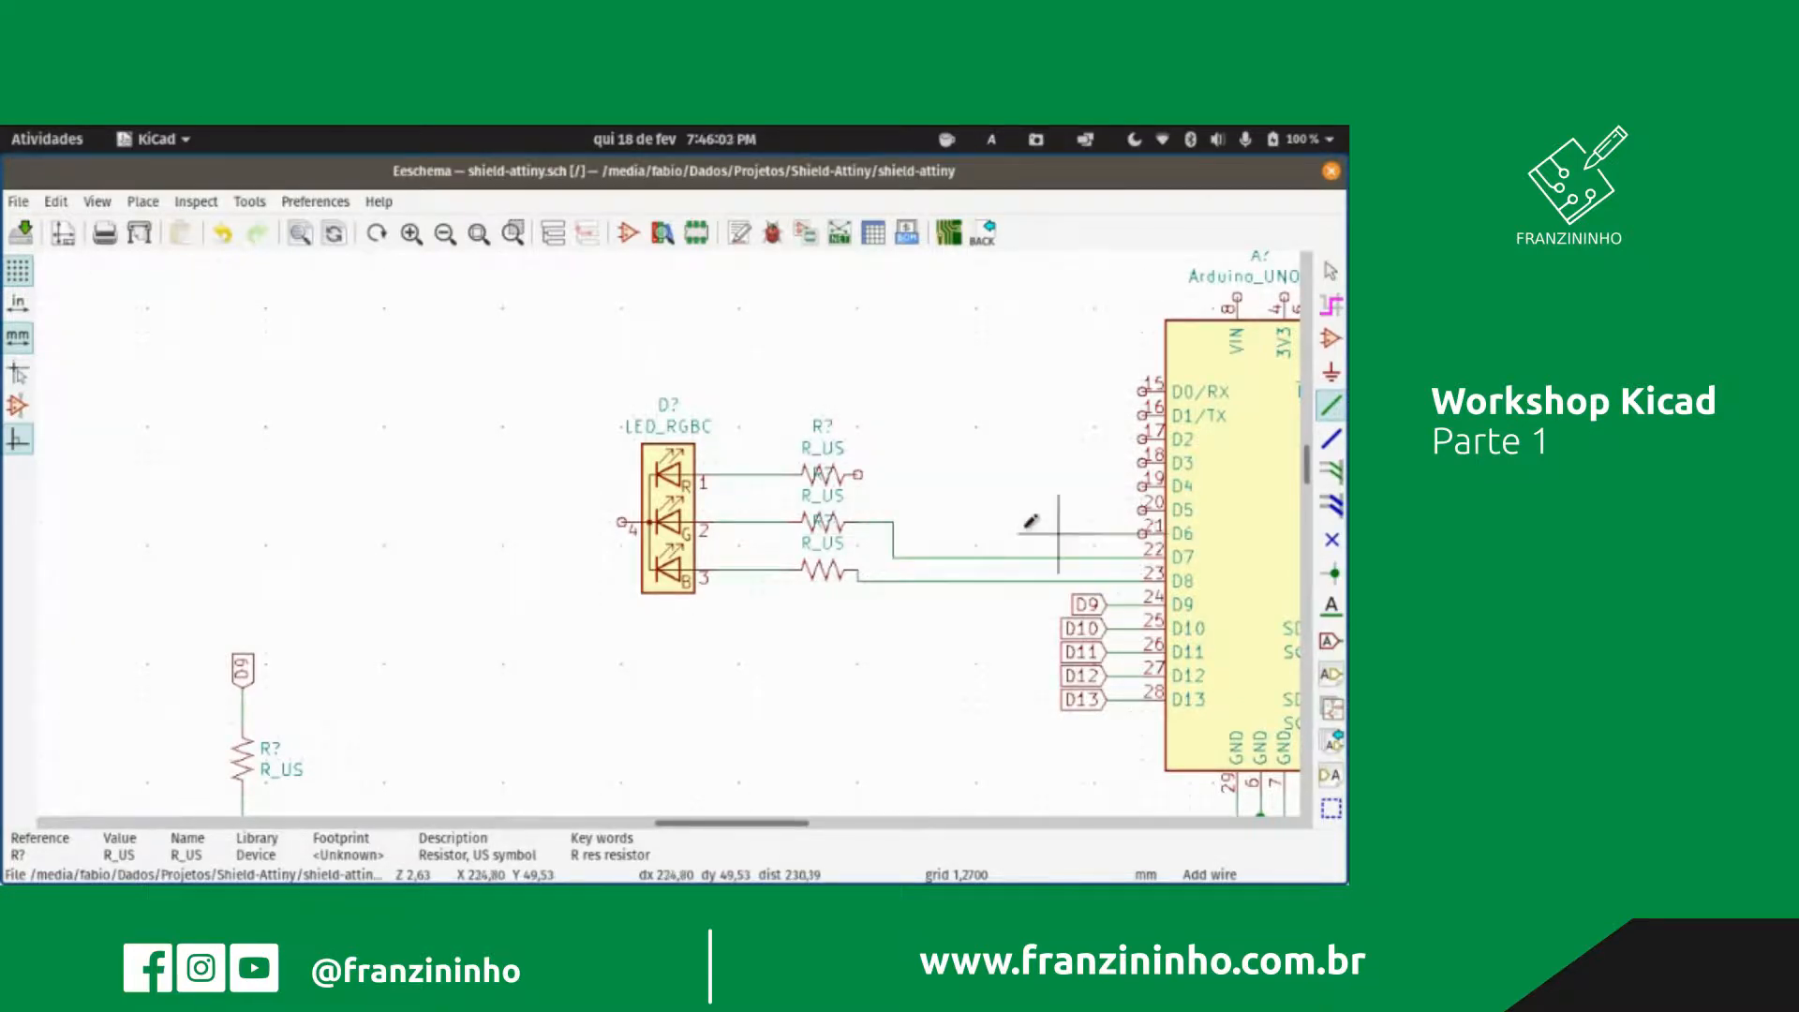
{"action": "left_click", "coordinate": [930, 475]}
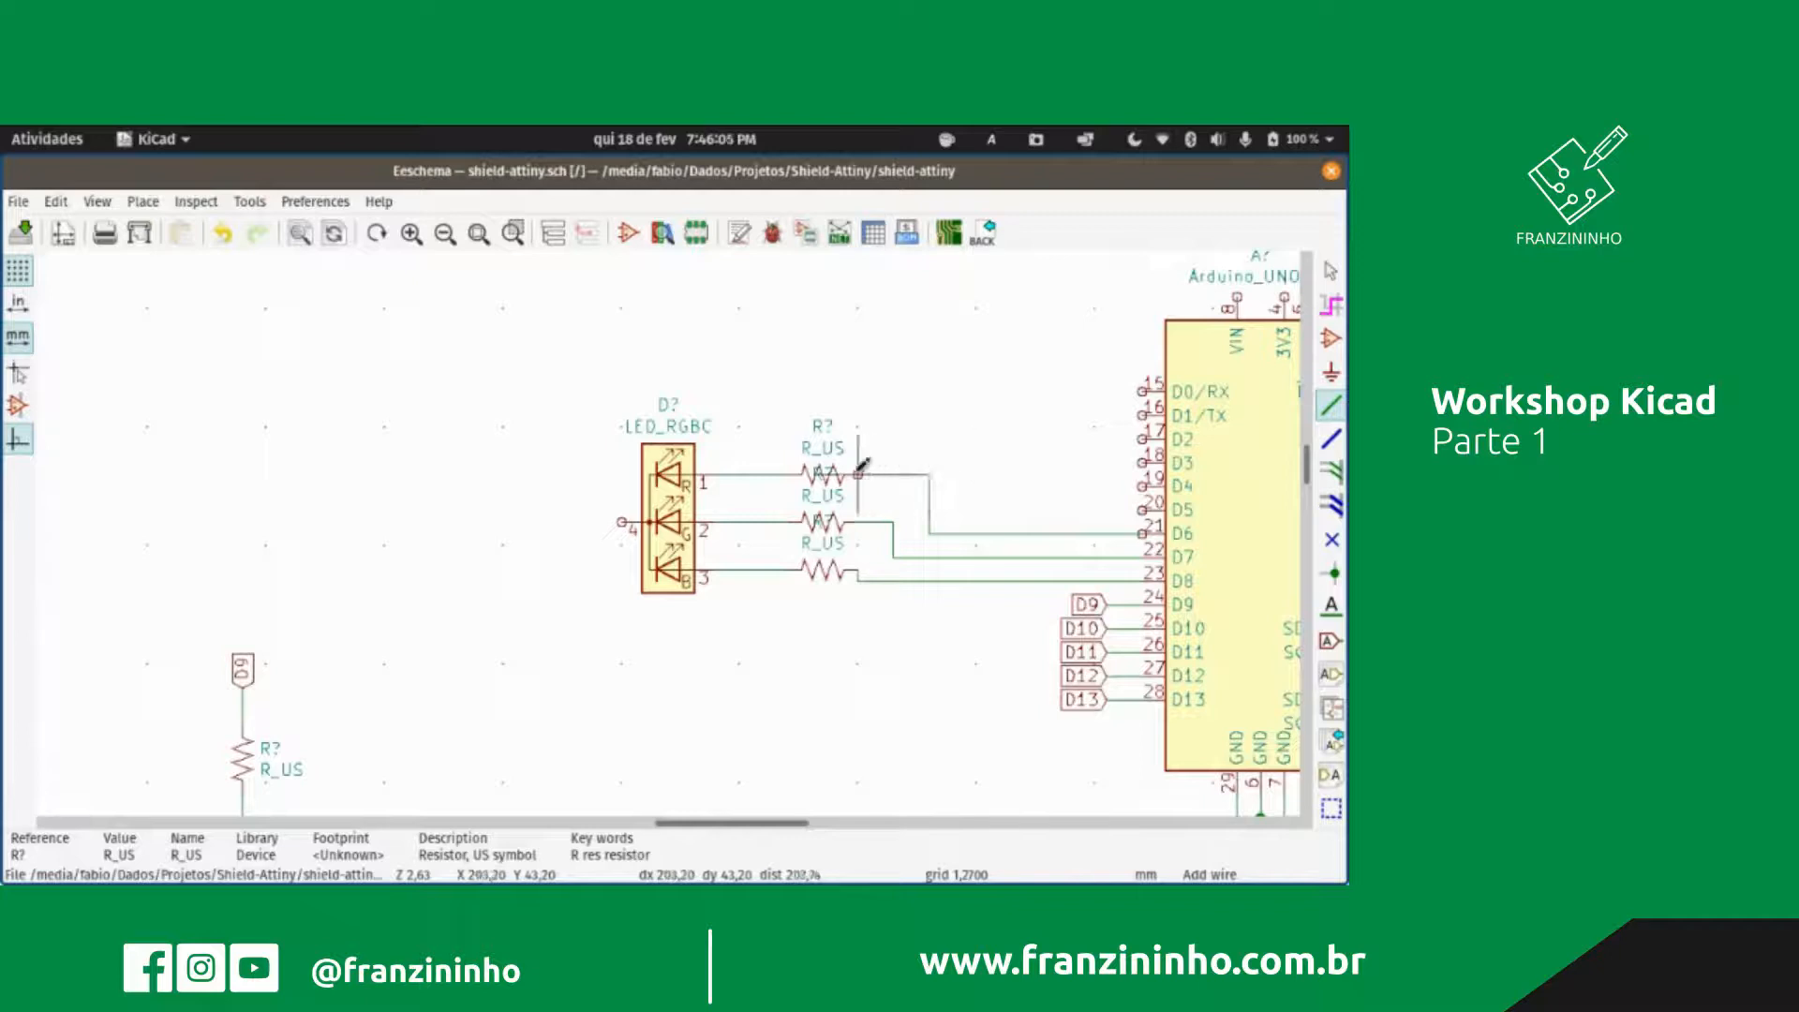
{"action": "left_click", "coordinate": [858, 475]}
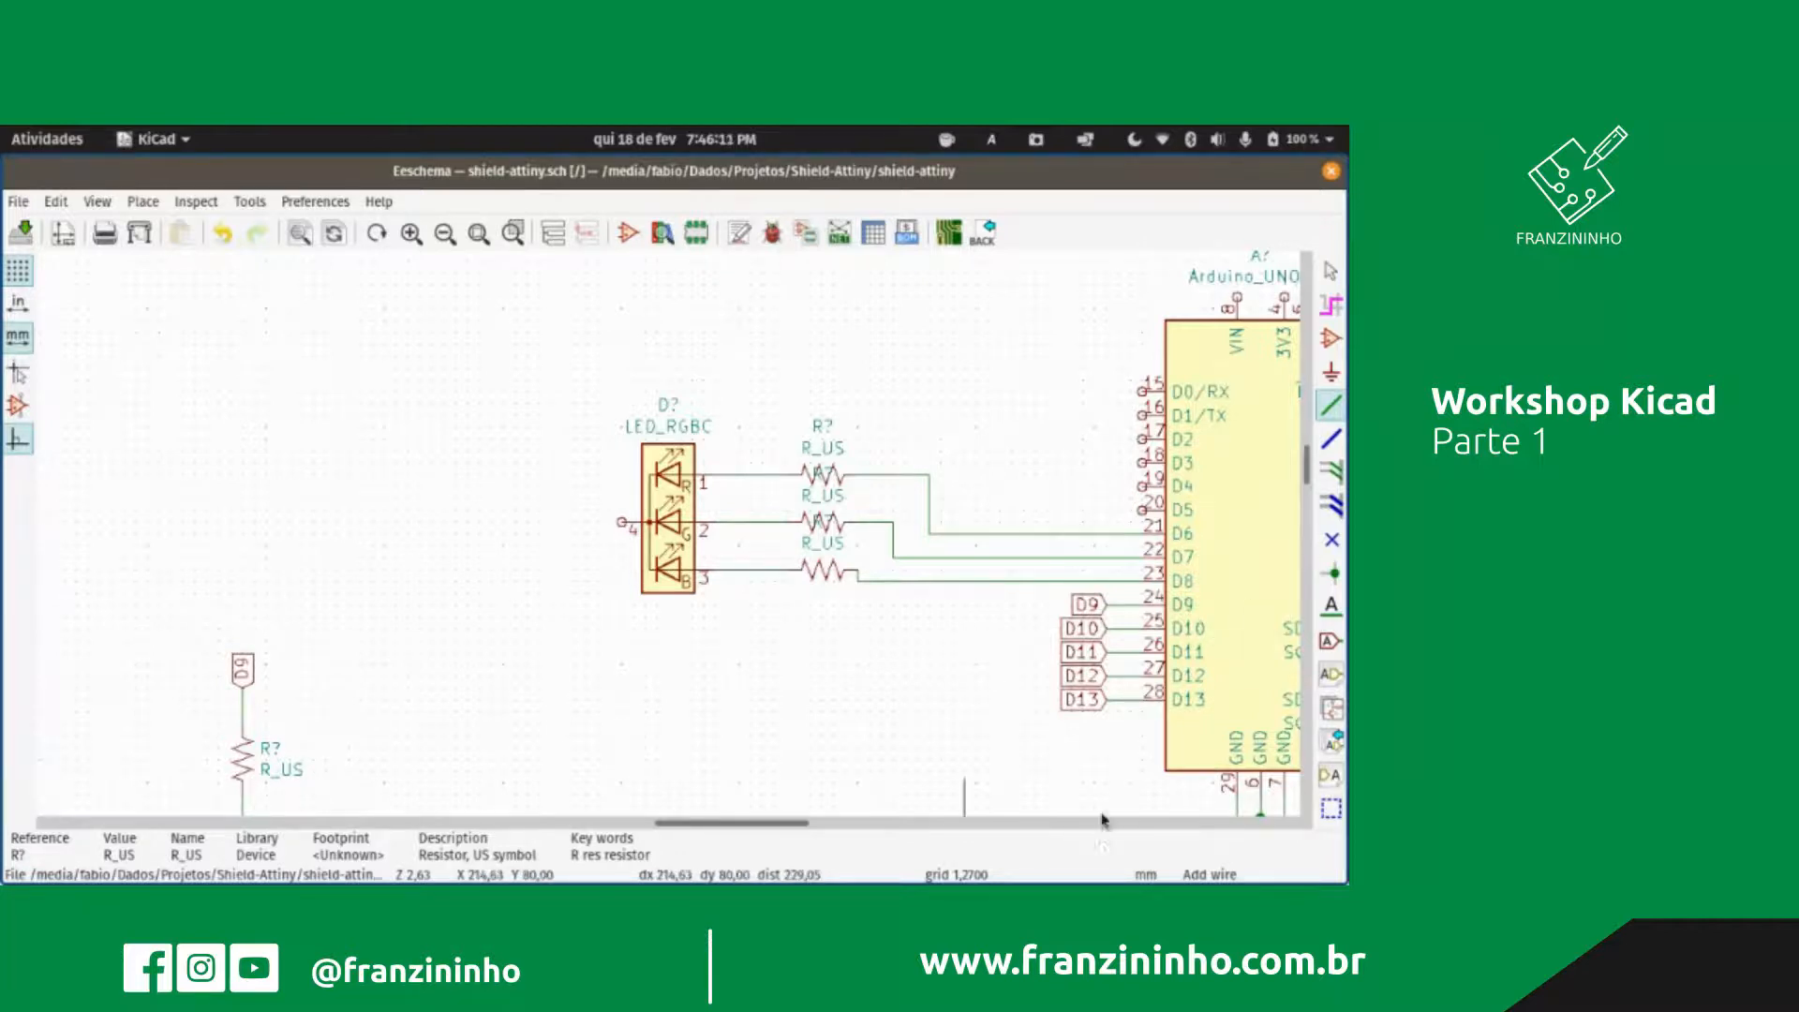
Step: Copy the Arduino's GND symbol beside the RGB LED and wire it to the LED's common pin 4
{"action": "scroll", "coordinate": [1105, 746], "scroll_direction": "up", "scroll_amount": 1}
{"action": "scroll", "coordinate": [668, 532], "scroll_direction": "up", "scroll_amount": 2}
{"action": "key", "text": "Escape"}
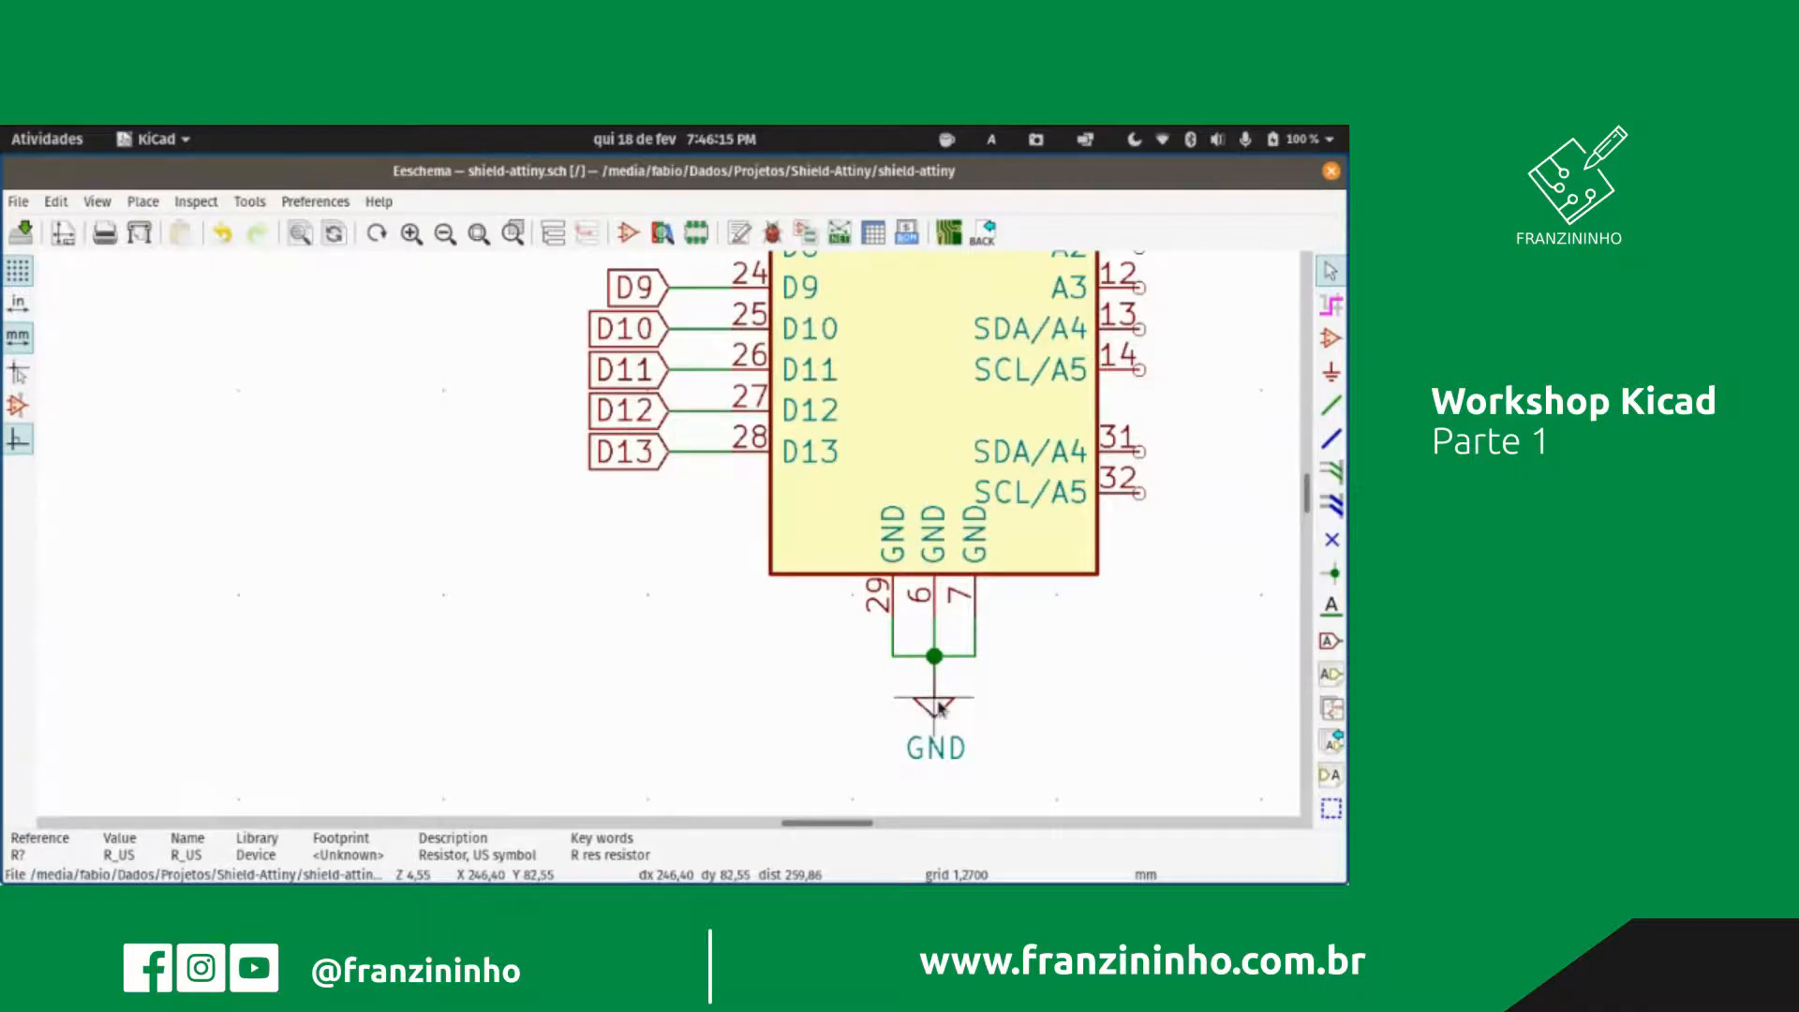
{"action": "key", "text": "c"}
{"action": "scroll", "coordinate": [729, 543], "scroll_direction": "up", "scroll_amount": 5}
{"action": "scroll", "coordinate": [415, 361], "scroll_direction": "up", "scroll_amount": 4}
{"action": "scroll", "coordinate": [669, 536], "scroll_direction": "down", "scroll_amount": 8}
{"action": "scroll", "coordinate": [619, 497], "scroll_direction": "down", "scroll_amount": 4}
{"action": "scroll", "coordinate": [369, 474], "scroll_direction": "up", "scroll_amount": 3}
{"action": "left_click", "coordinate": [629, 559]}
{"action": "key", "text": "w"}
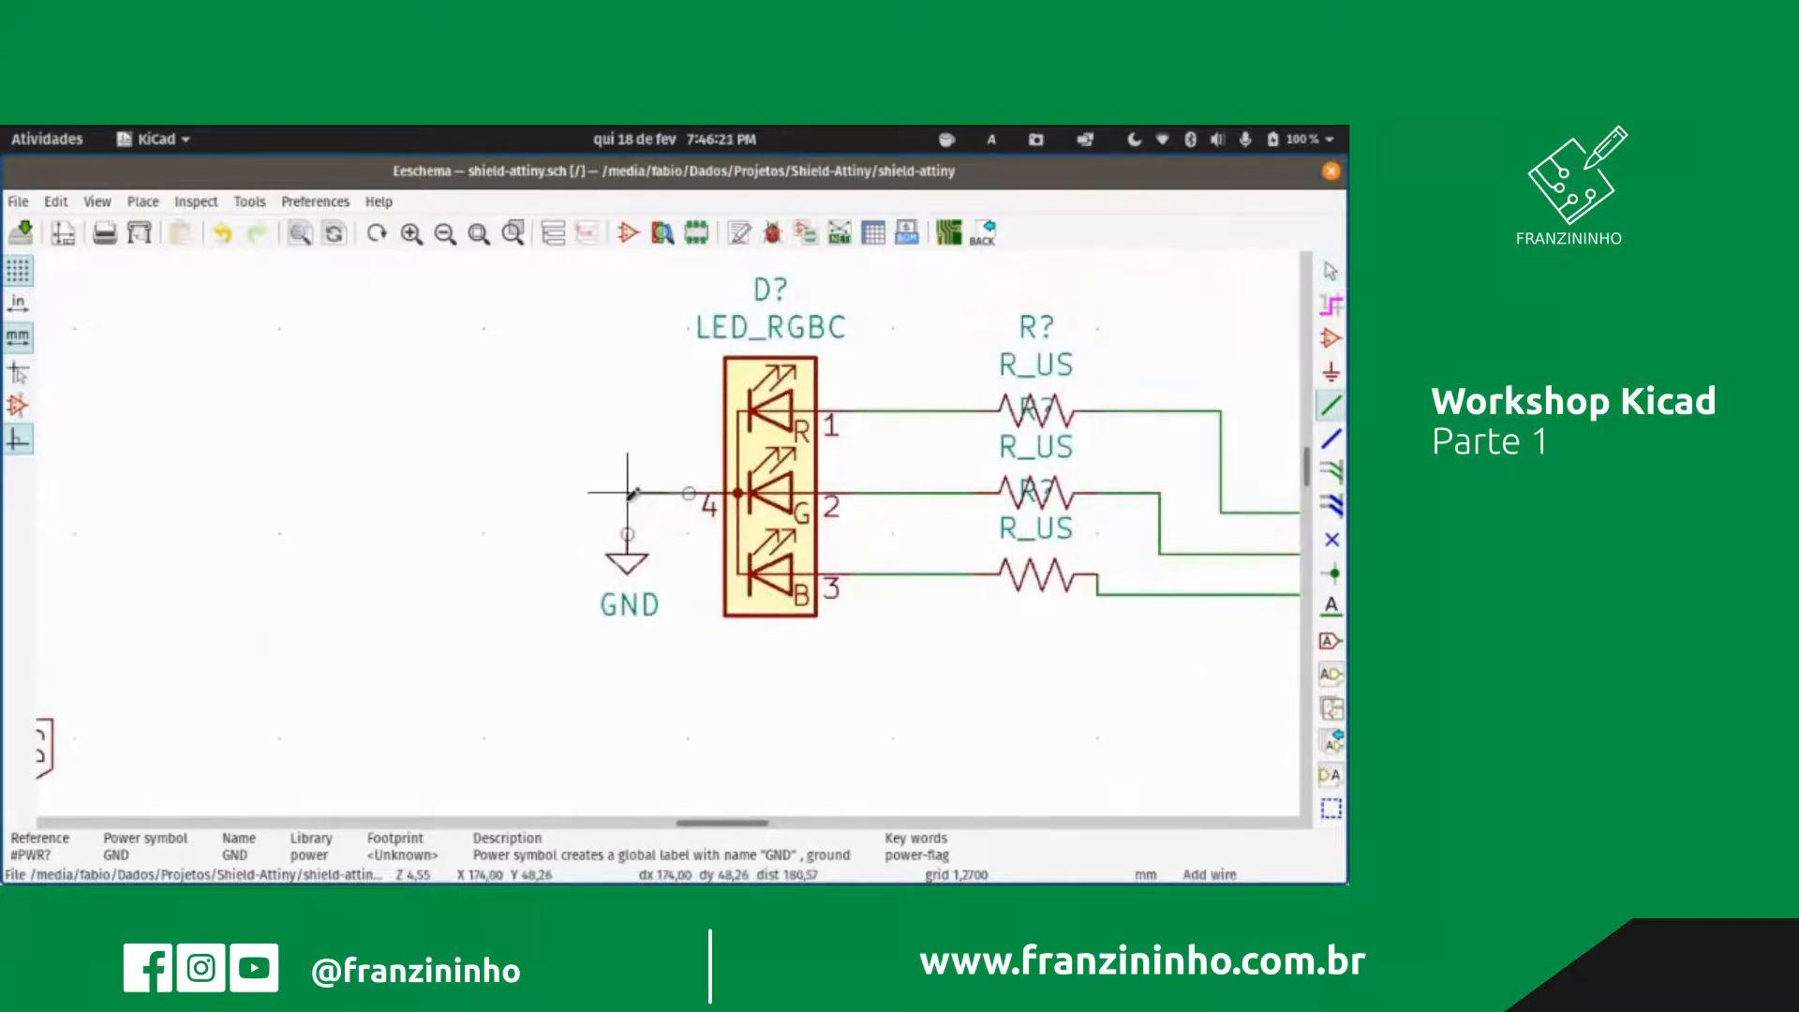
{"action": "left_click", "coordinate": [627, 535]}
Step: Search the symbol library for tactile and examine the SW_MEC_5G switch's preview and description
{"action": "scroll", "coordinate": [789, 657], "scroll_direction": "up", "scroll_amount": 2}
{"action": "scroll", "coordinate": [703, 533], "scroll_direction": "down", "scroll_amount": 5}
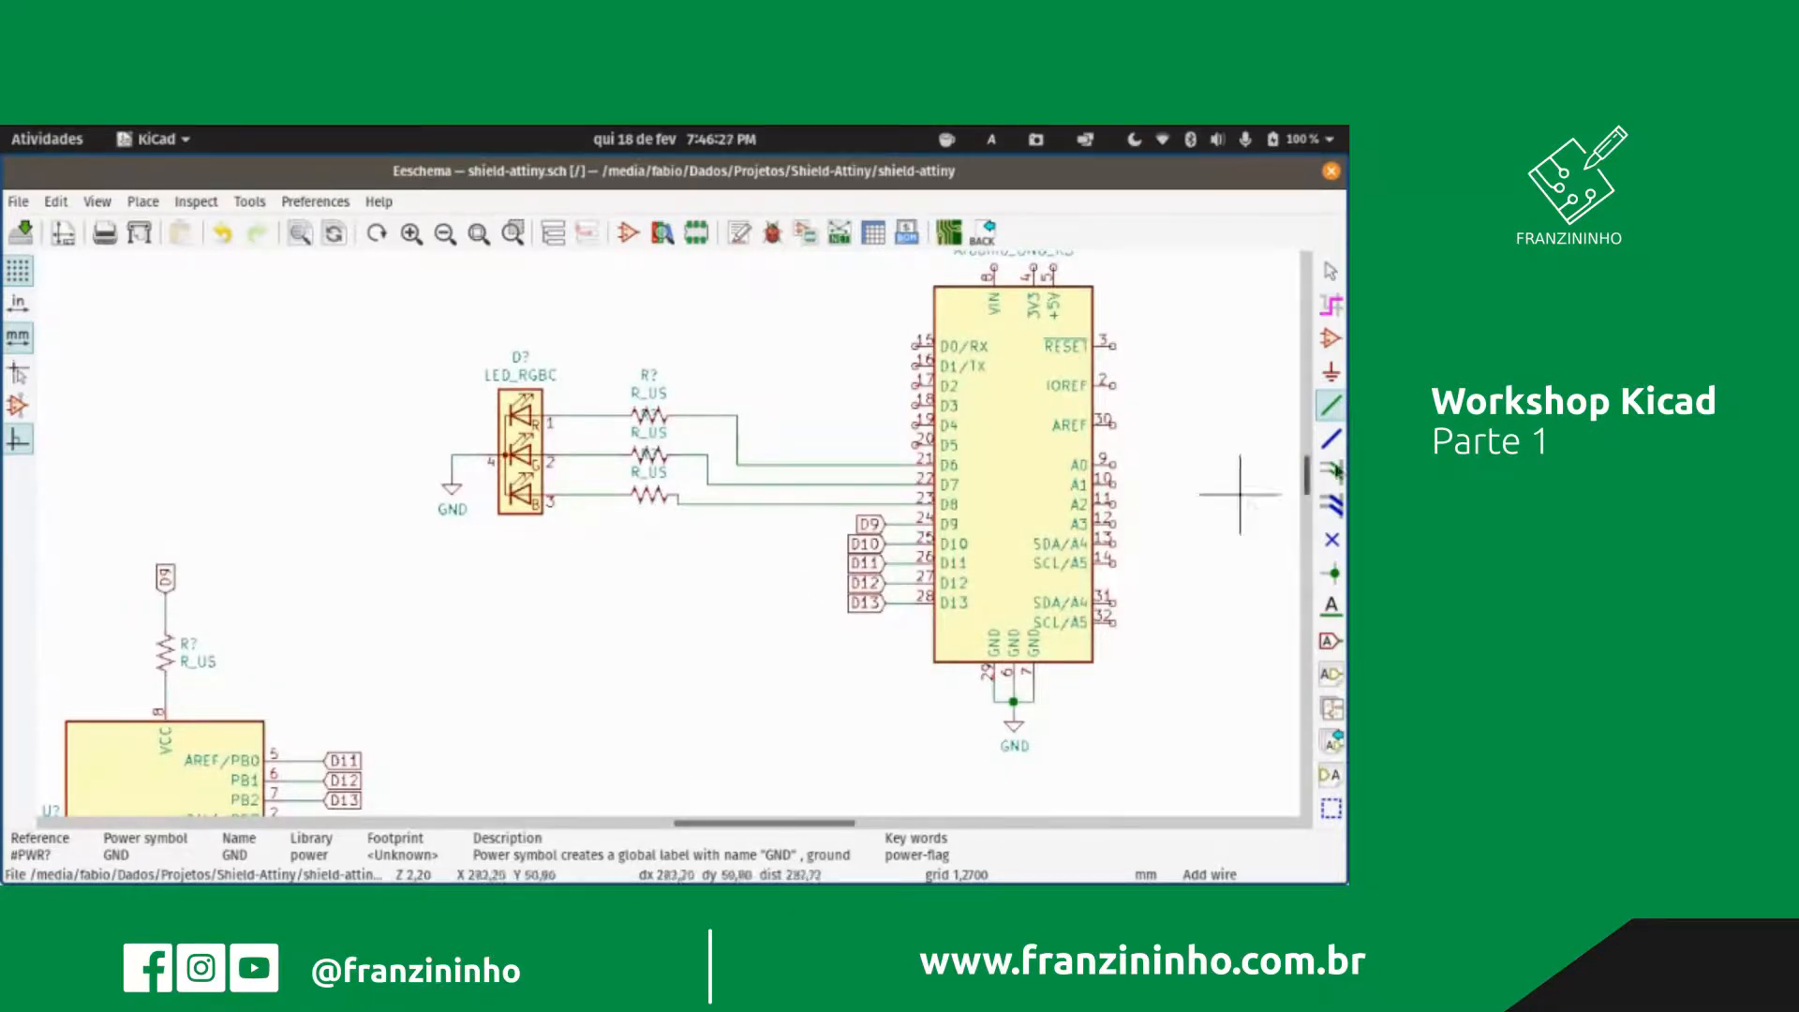
{"action": "left_click", "coordinate": [1329, 339]}
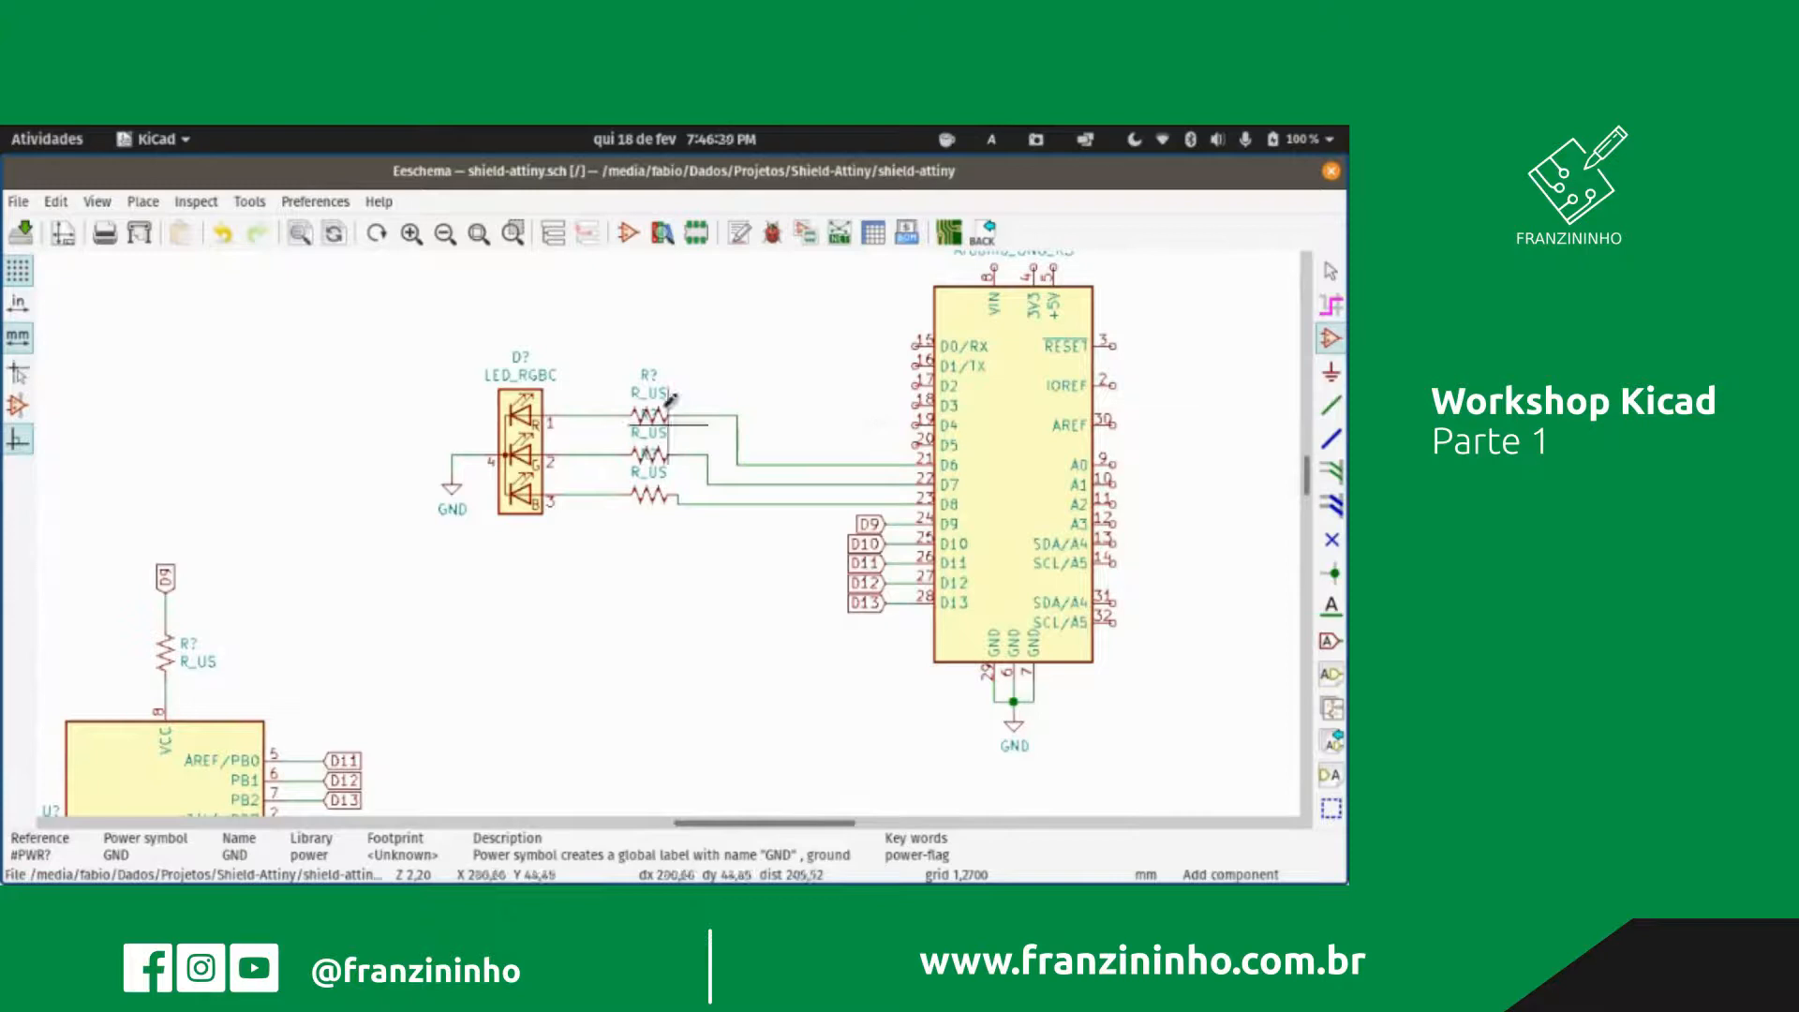
{"action": "left_click", "coordinate": [312, 475]}
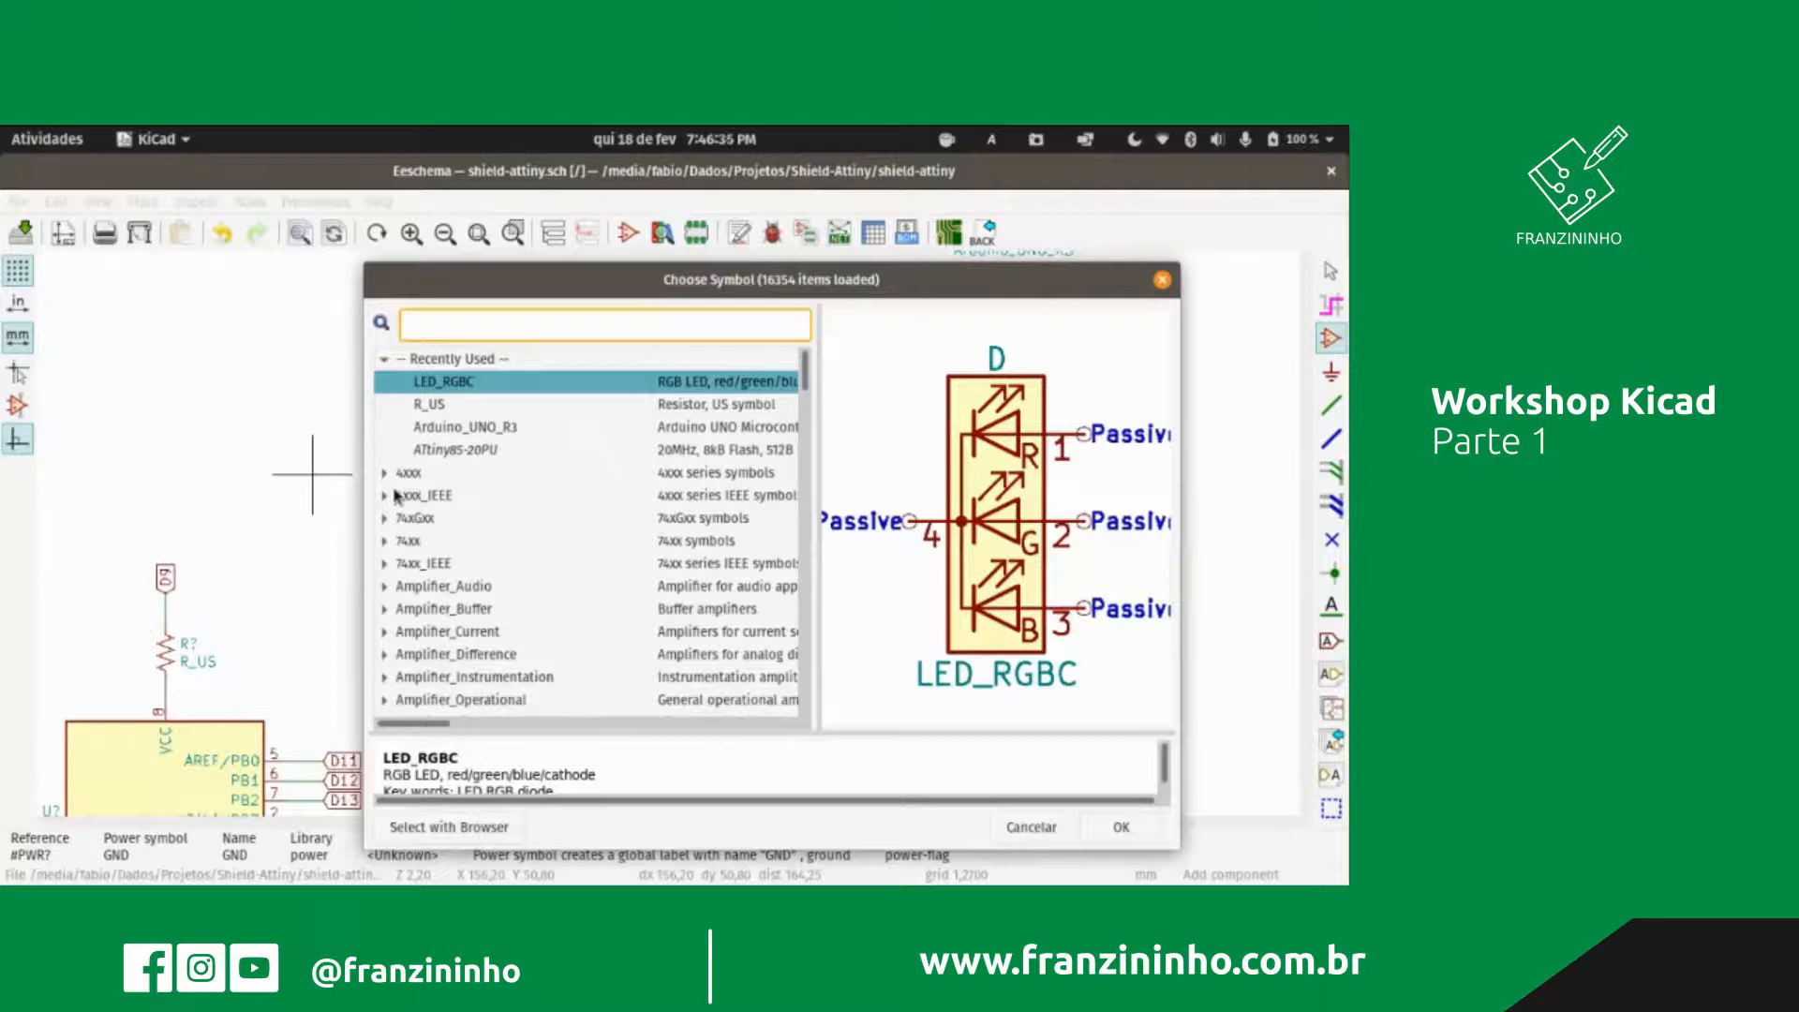
{"action": "type", "text": "tactile"}
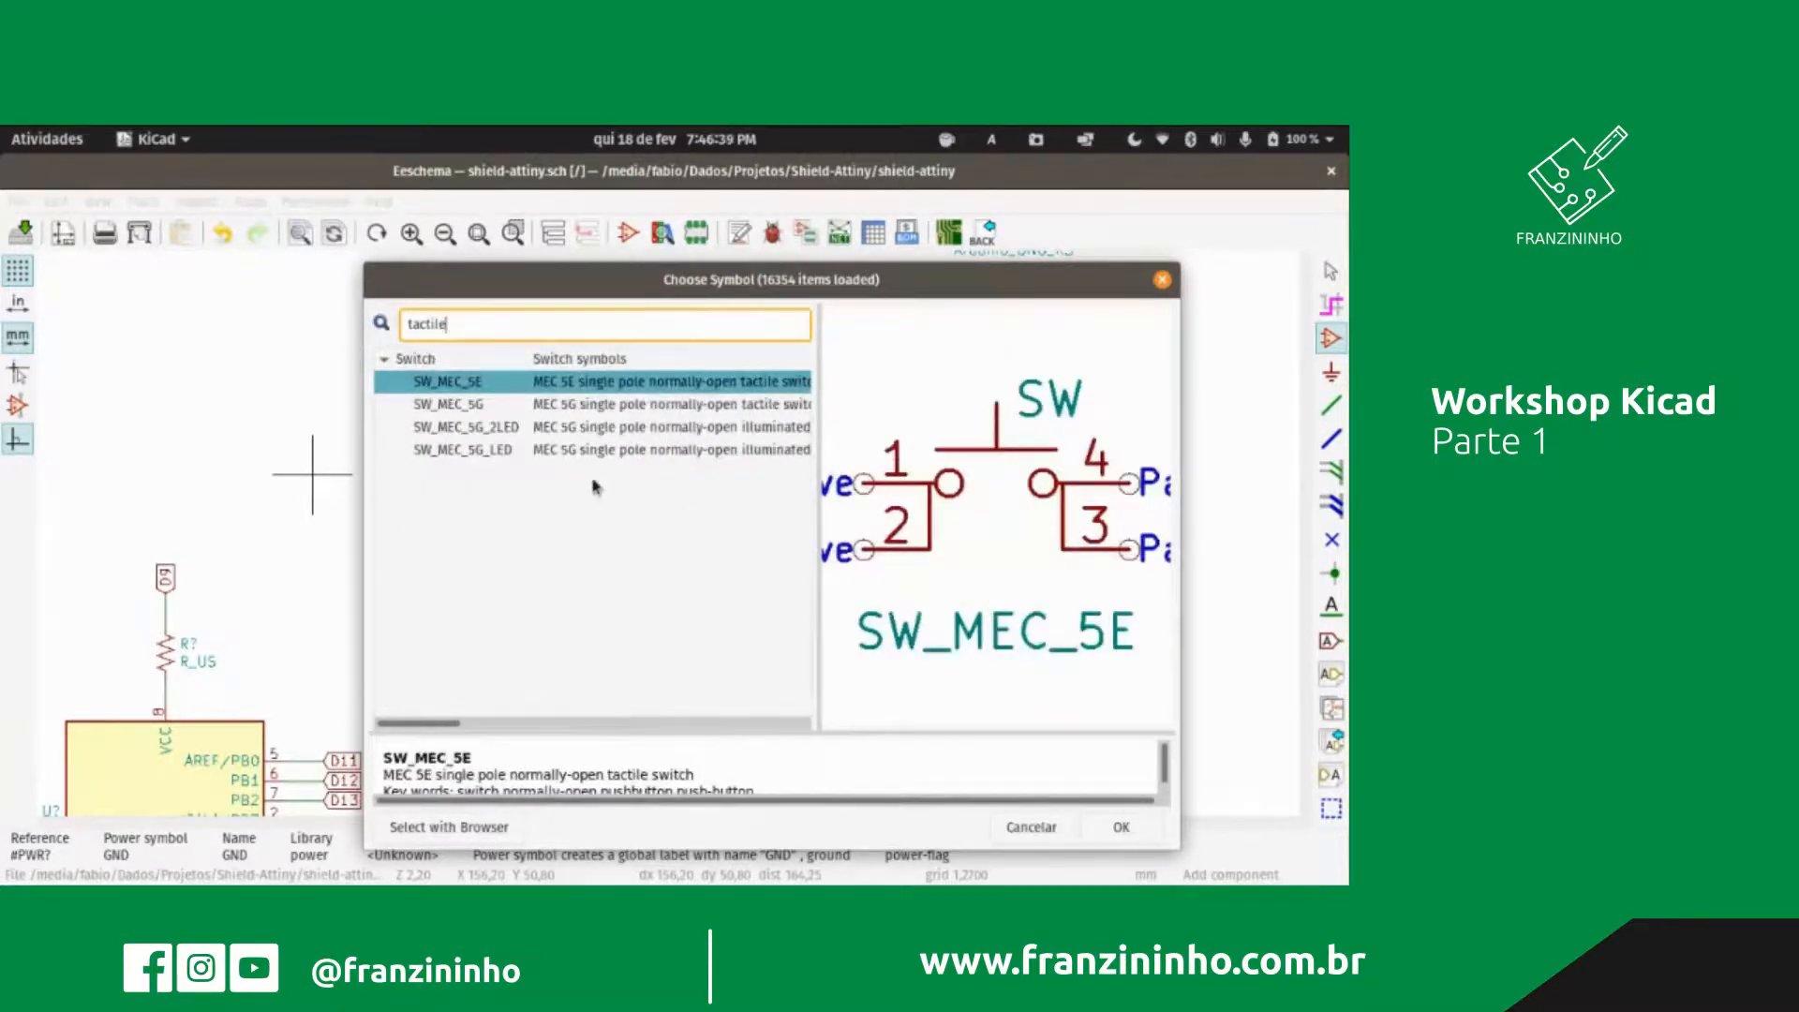
{"action": "left_click", "coordinate": [543, 406]}
{"action": "left_click_drag", "start_coordinate": [686, 730], "coordinate": [668, 561]}
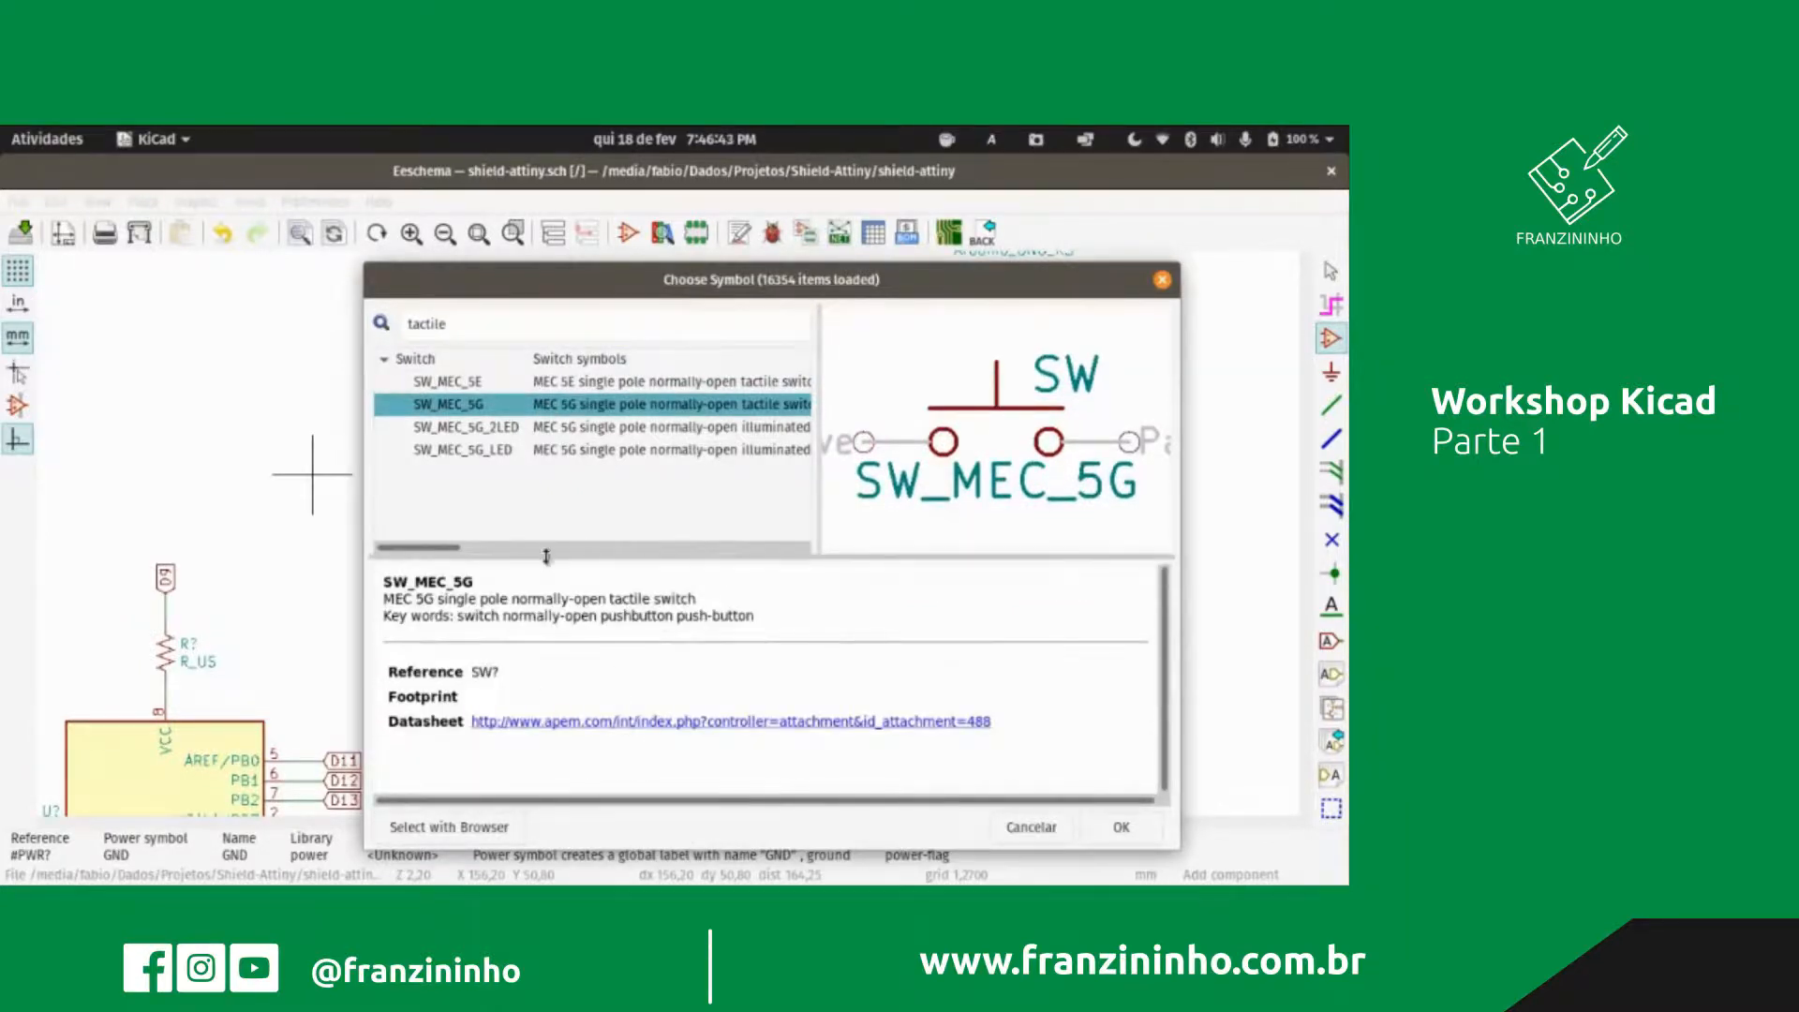
Step: Search the symbols for push, look through the push-button variants including SW_Push_SPDT, and select SW_Push
{"action": "double_click", "coordinate": [482, 320]}
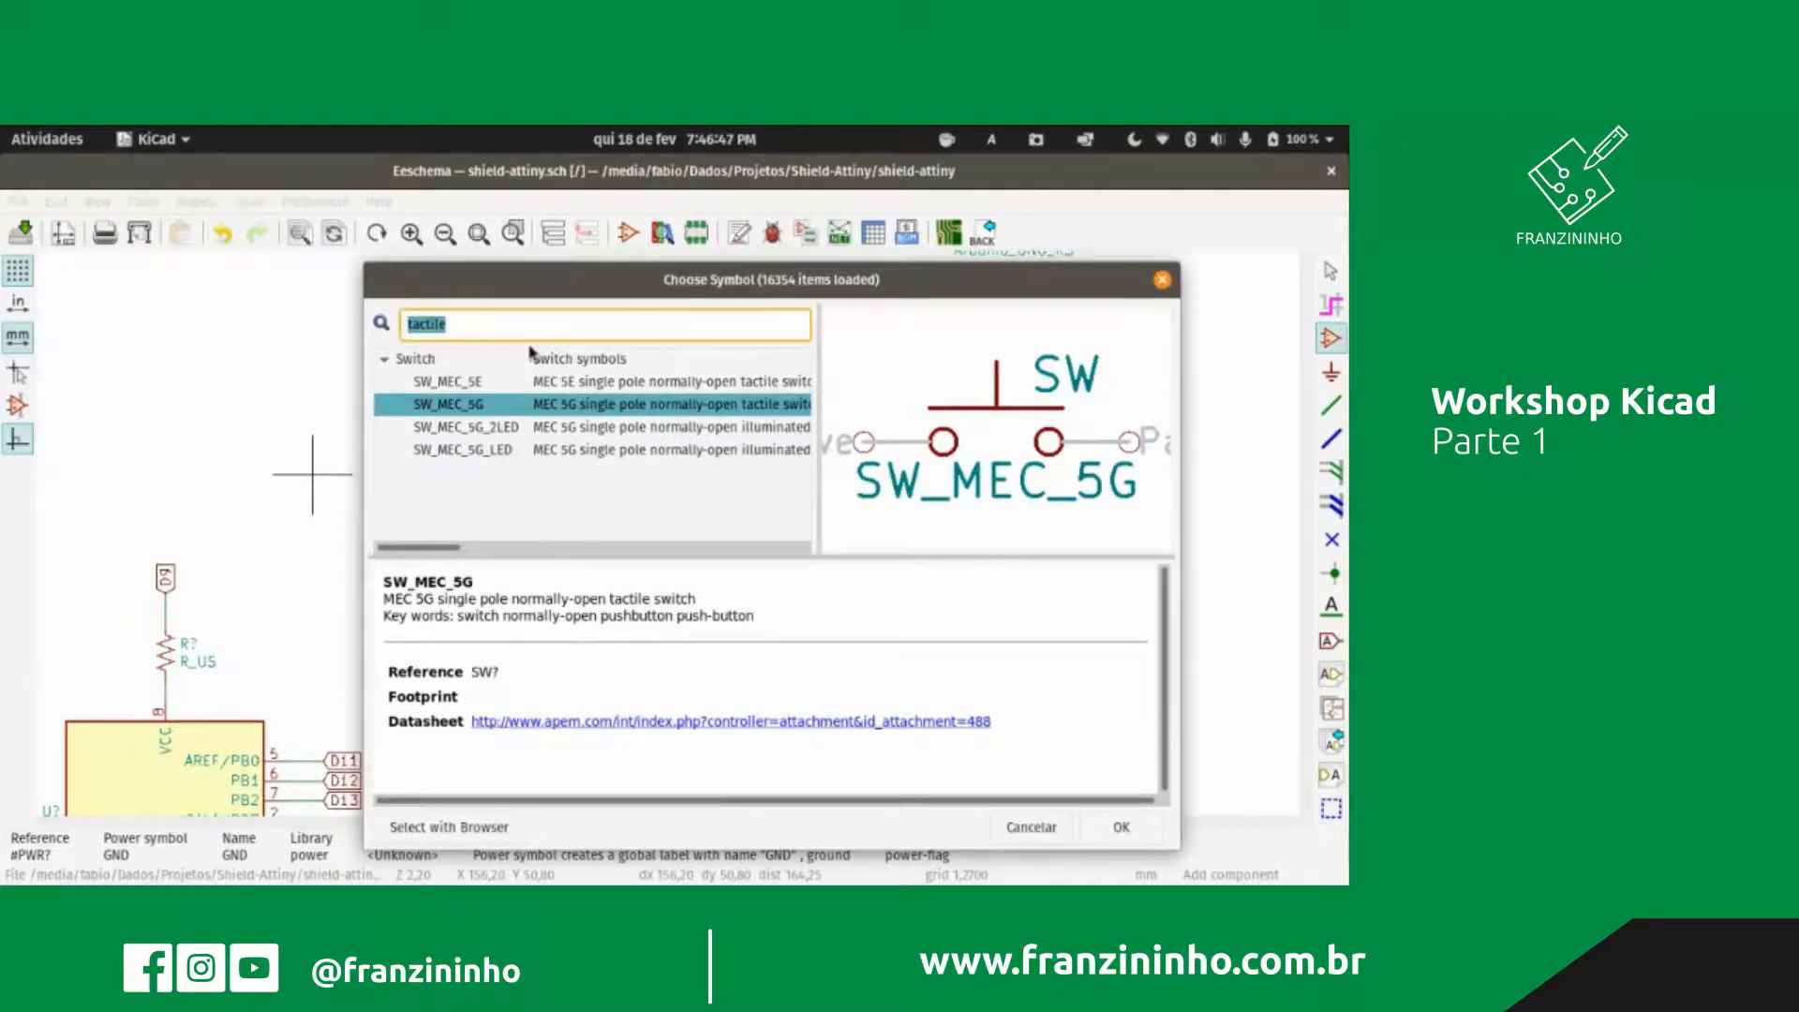
{"action": "type", "text": "push"}
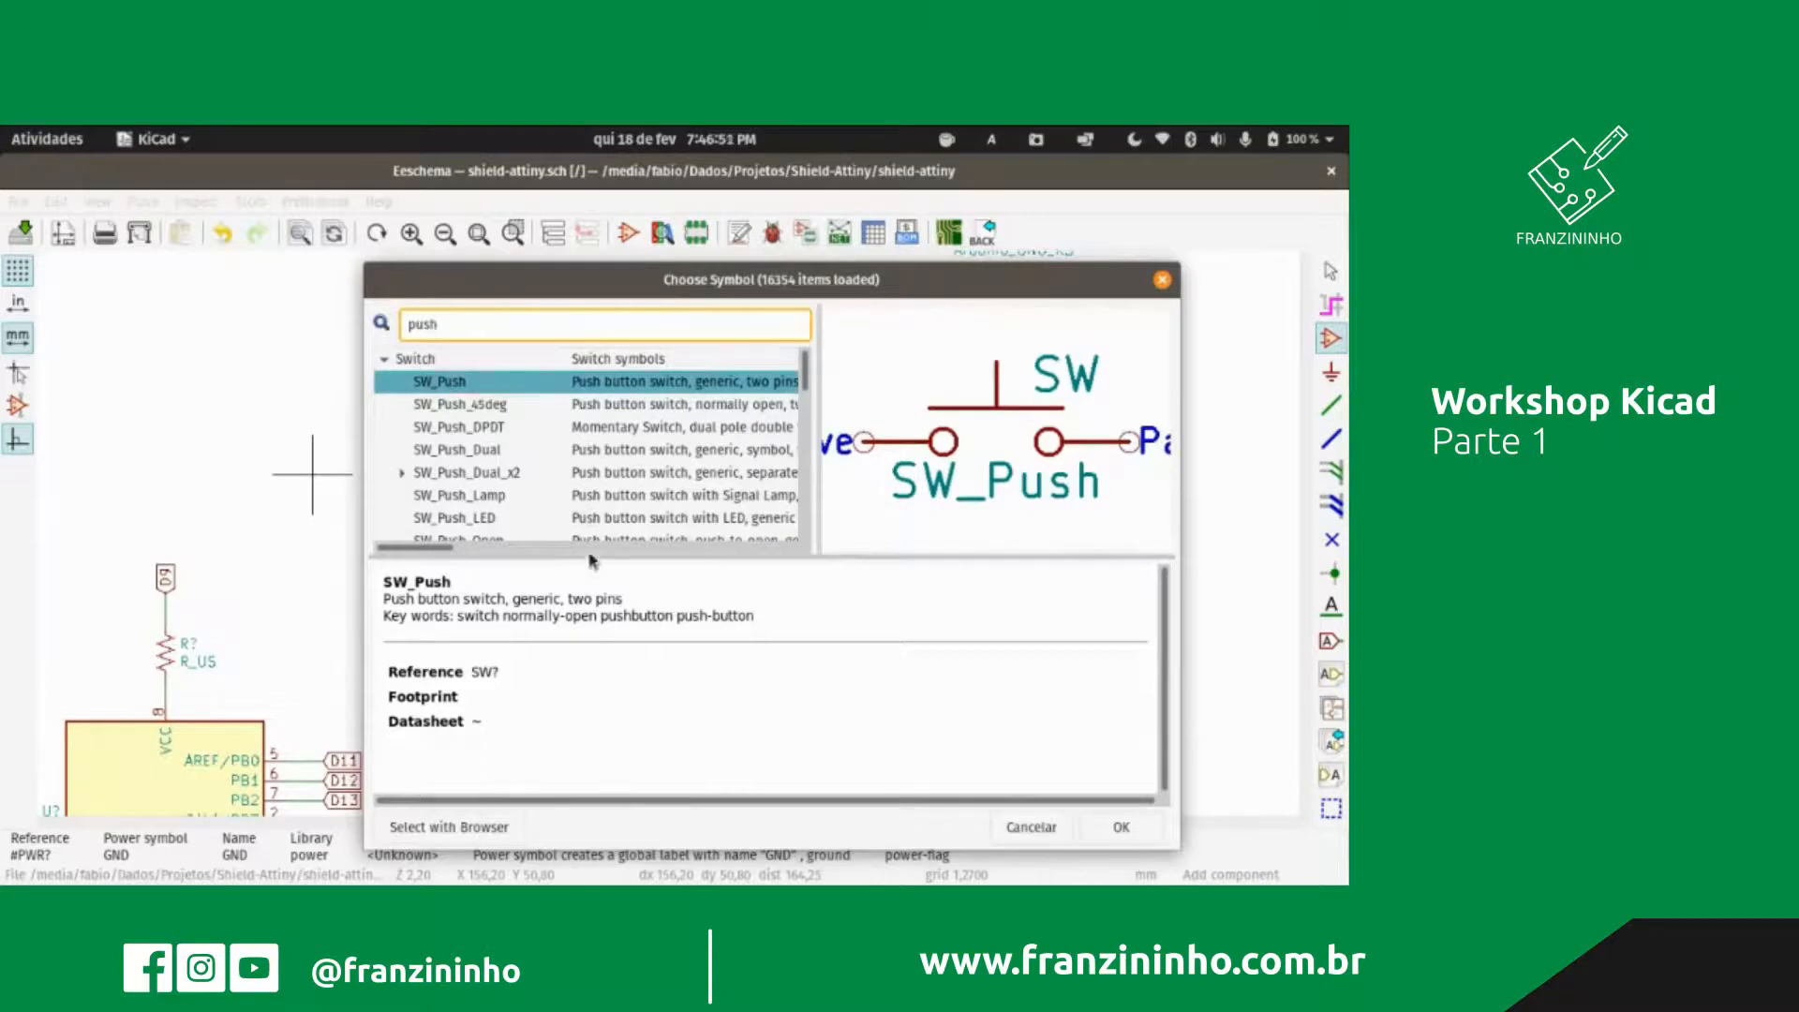
{"action": "left_click_drag", "start_coordinate": [577, 554], "coordinate": [567, 653]}
{"action": "scroll", "coordinate": [515, 562], "scroll_direction": "down", "scroll_amount": 2}
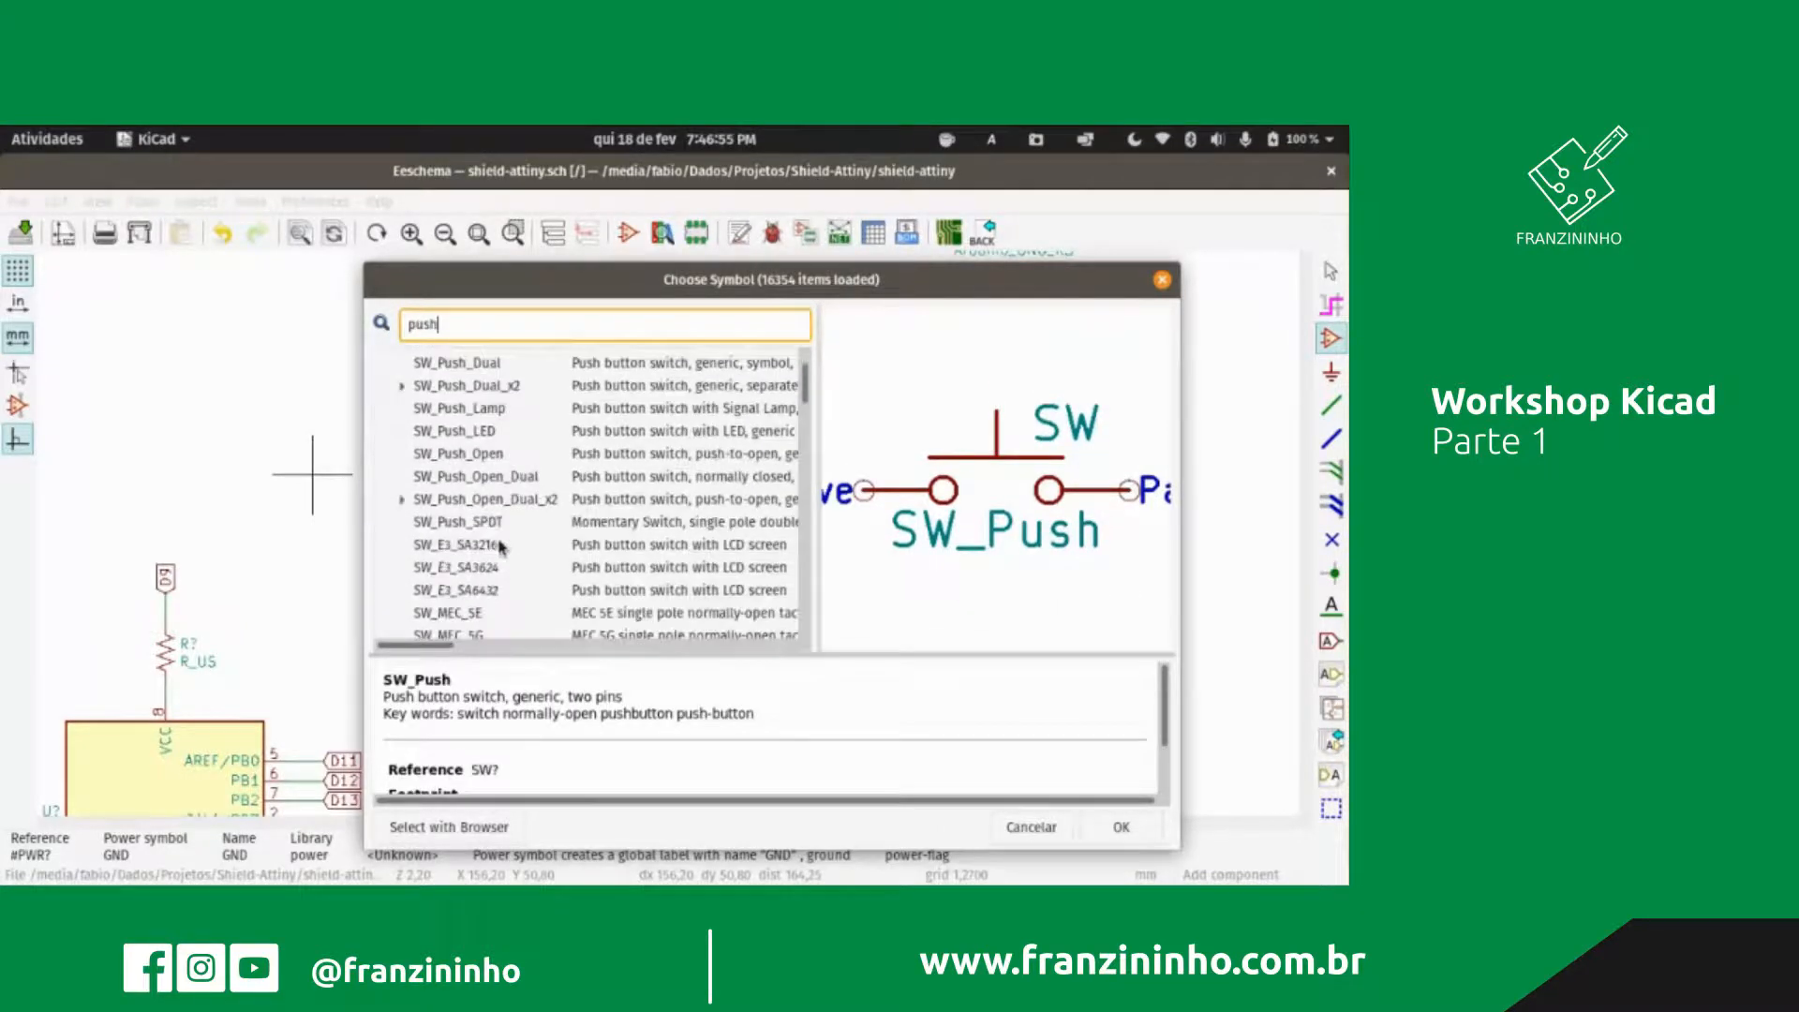
{"action": "left_click", "coordinate": [429, 522]}
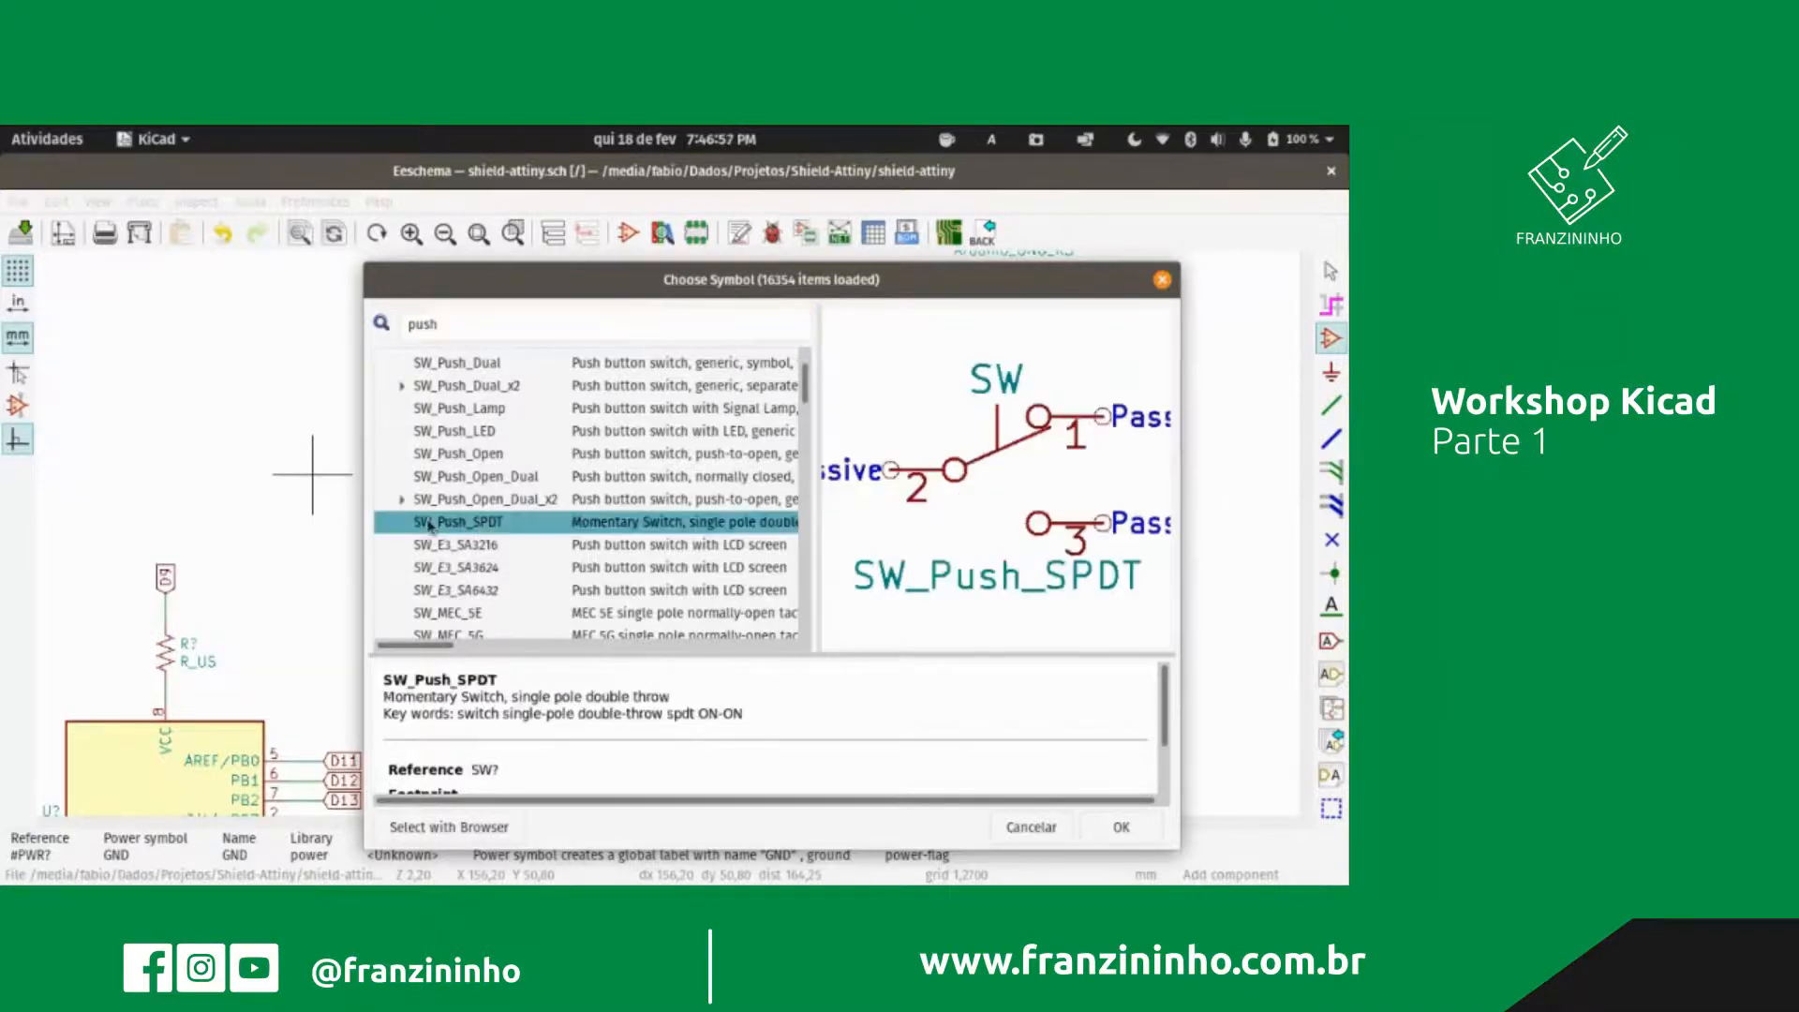
{"action": "scroll", "coordinate": [511, 567], "scroll_direction": "down", "scroll_amount": 4}
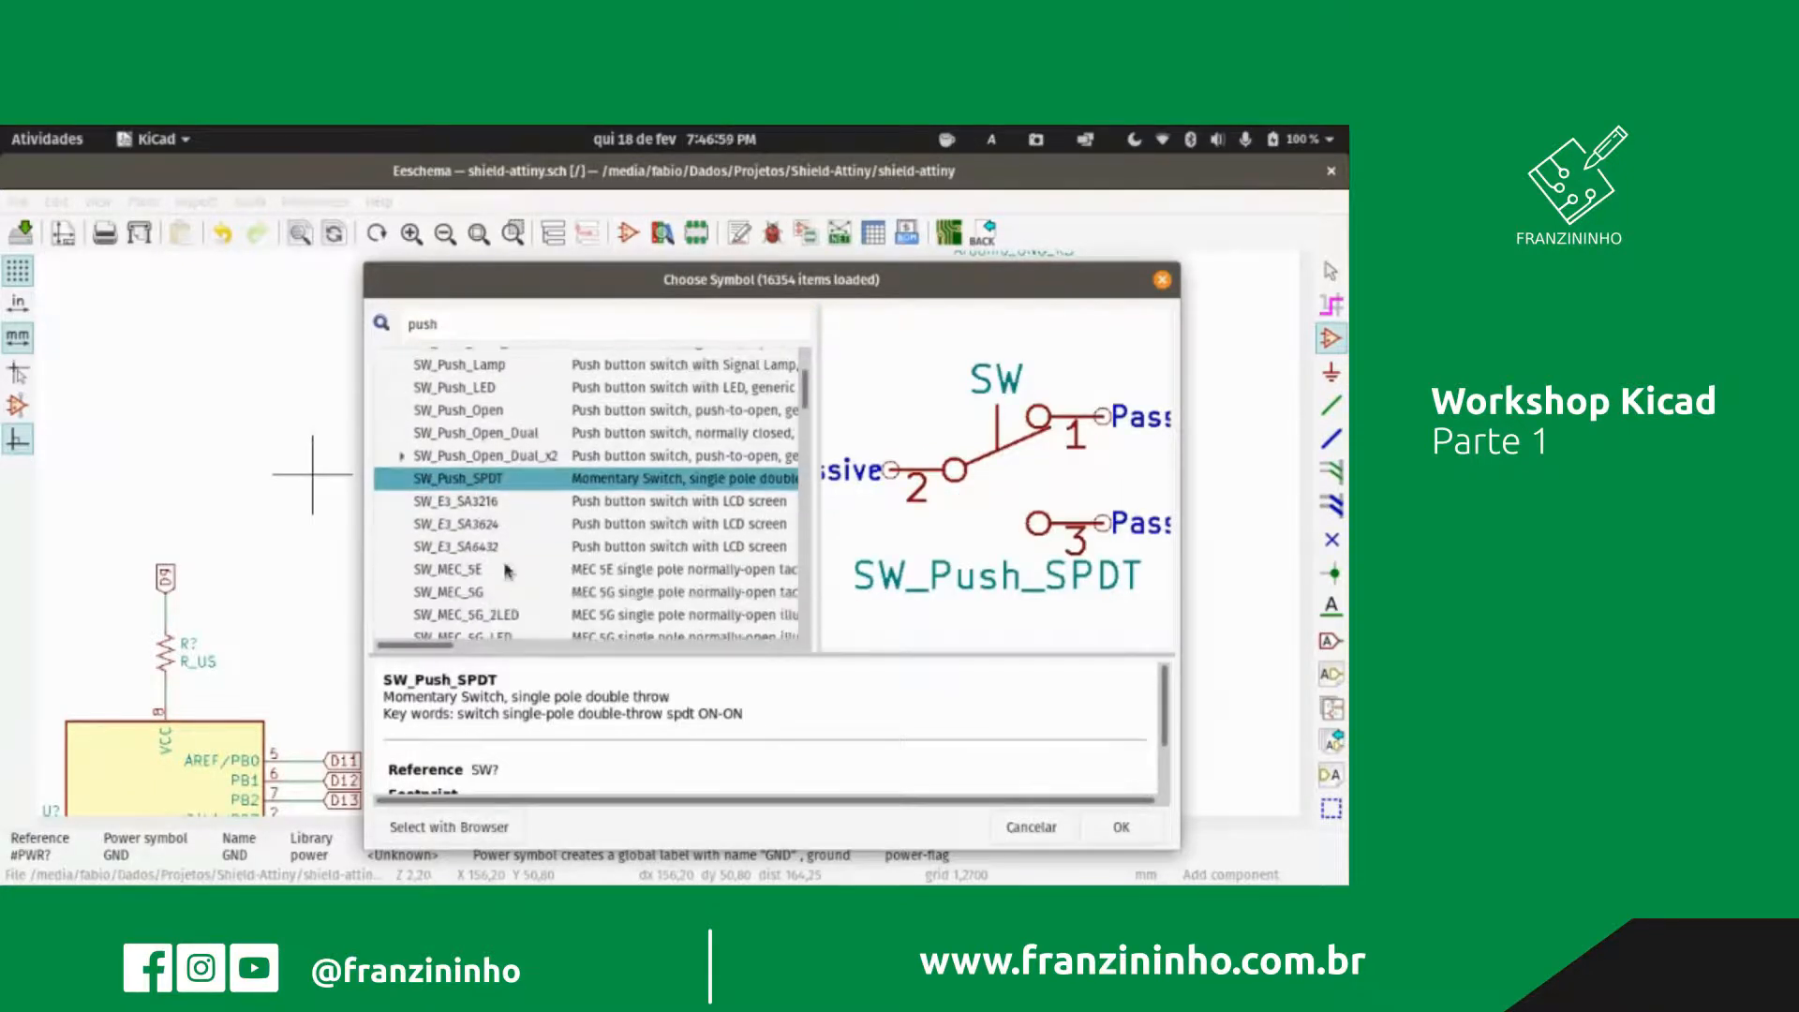
{"action": "scroll", "coordinate": [513, 575], "scroll_direction": "down", "scroll_amount": 4}
{"action": "scroll", "coordinate": [506, 511], "scroll_direction": "up", "scroll_amount": 8}
{"action": "left_click", "coordinate": [462, 384]}
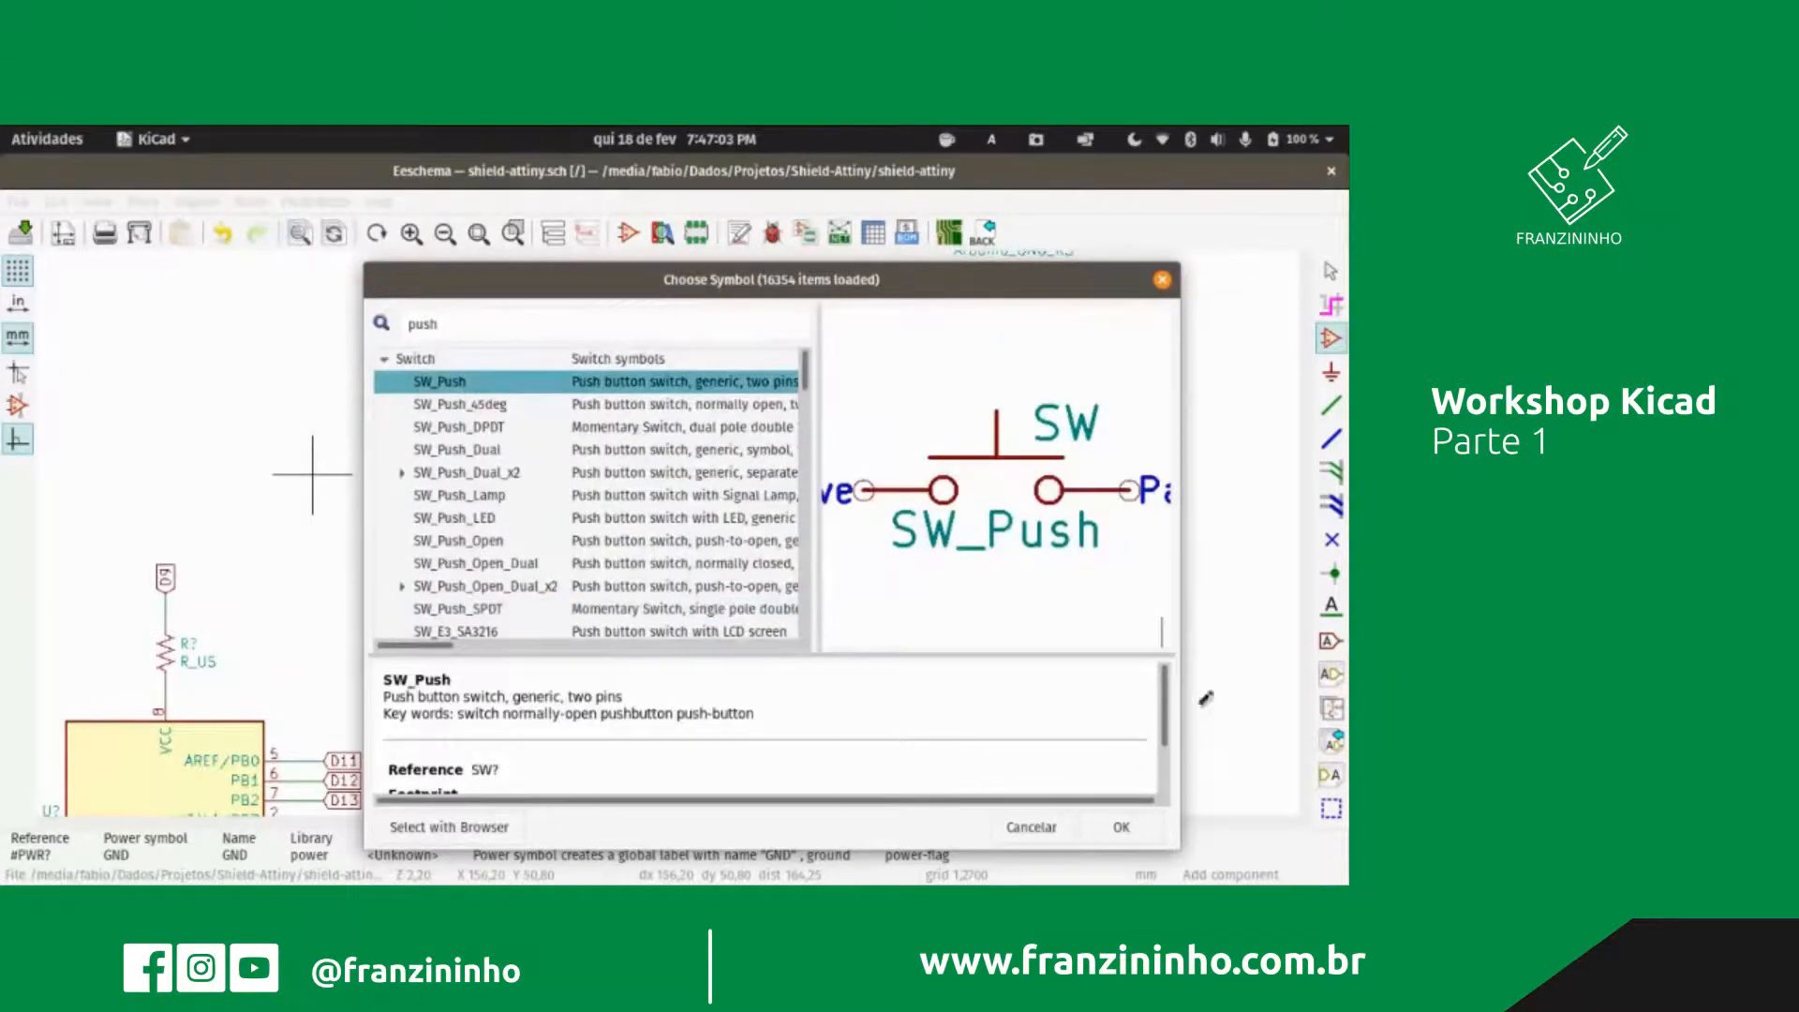
Step: Place the SW_Push symbol above the RGB LED's resistors, beside the Arduino
{"action": "left_click", "coordinate": [1098, 831]}
{"action": "scroll", "coordinate": [583, 522], "scroll_direction": "up", "scroll_amount": 3}
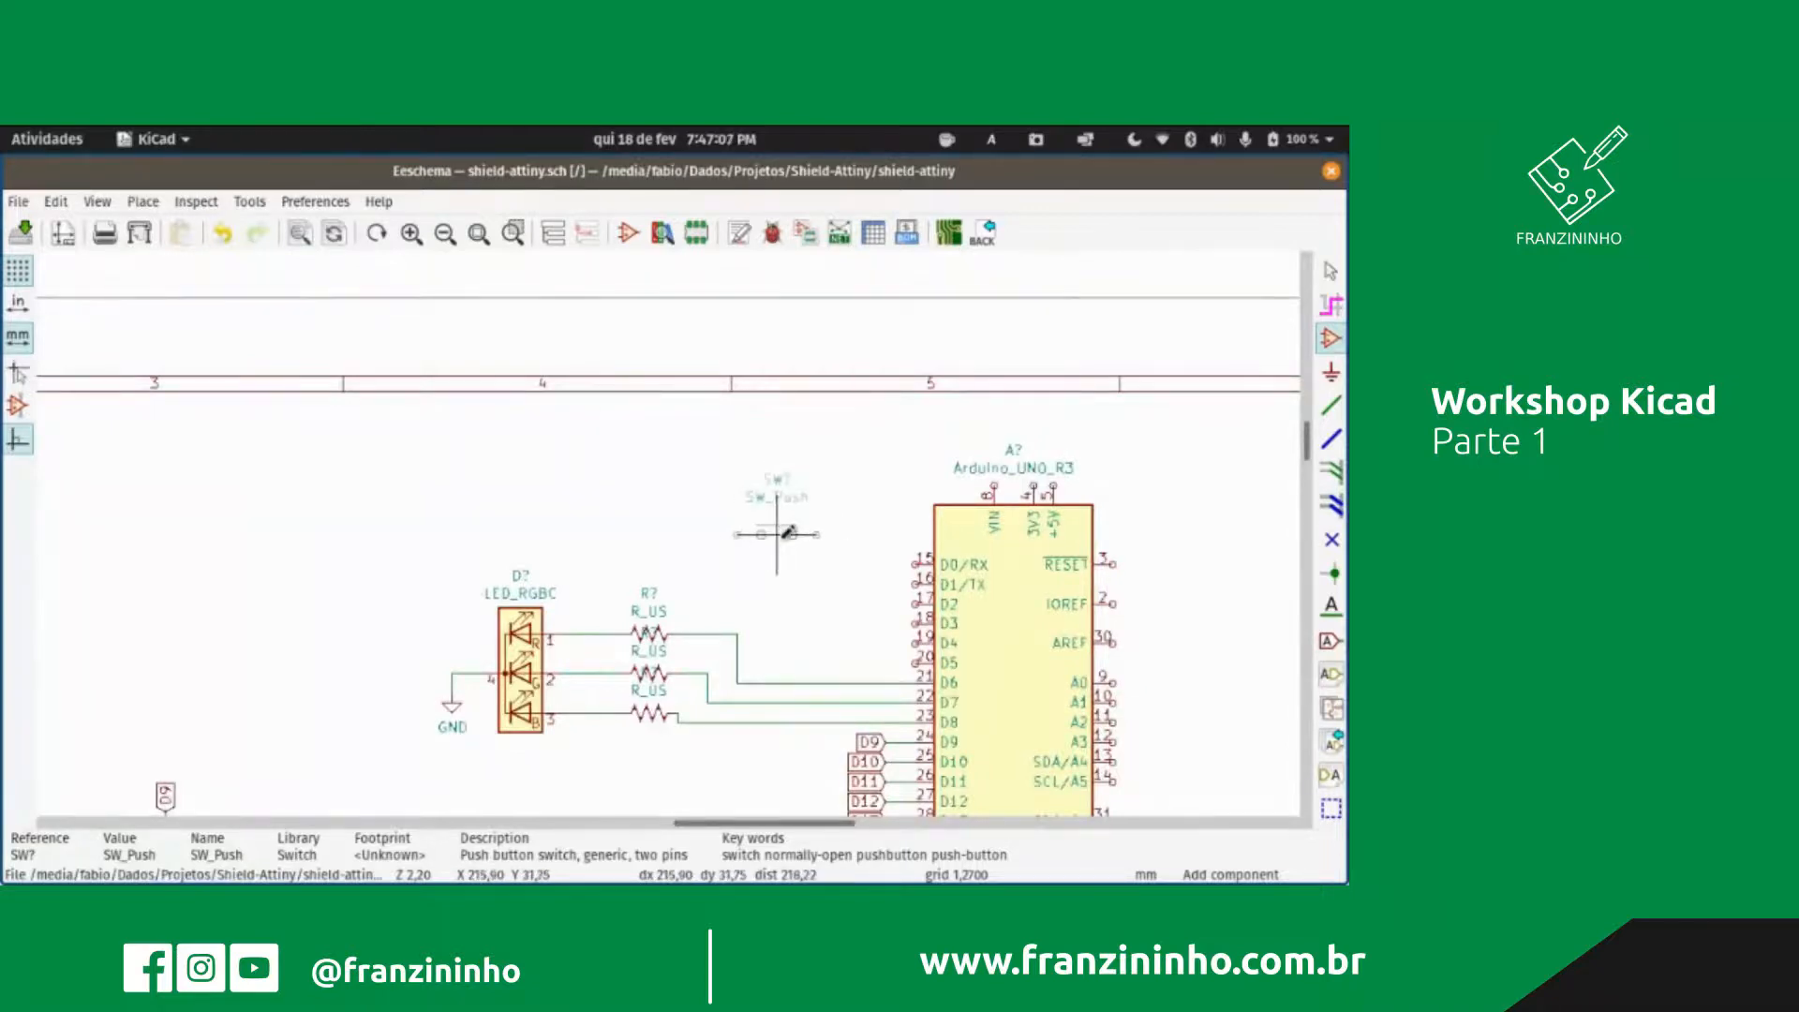
{"action": "left_click", "coordinate": [777, 534]}
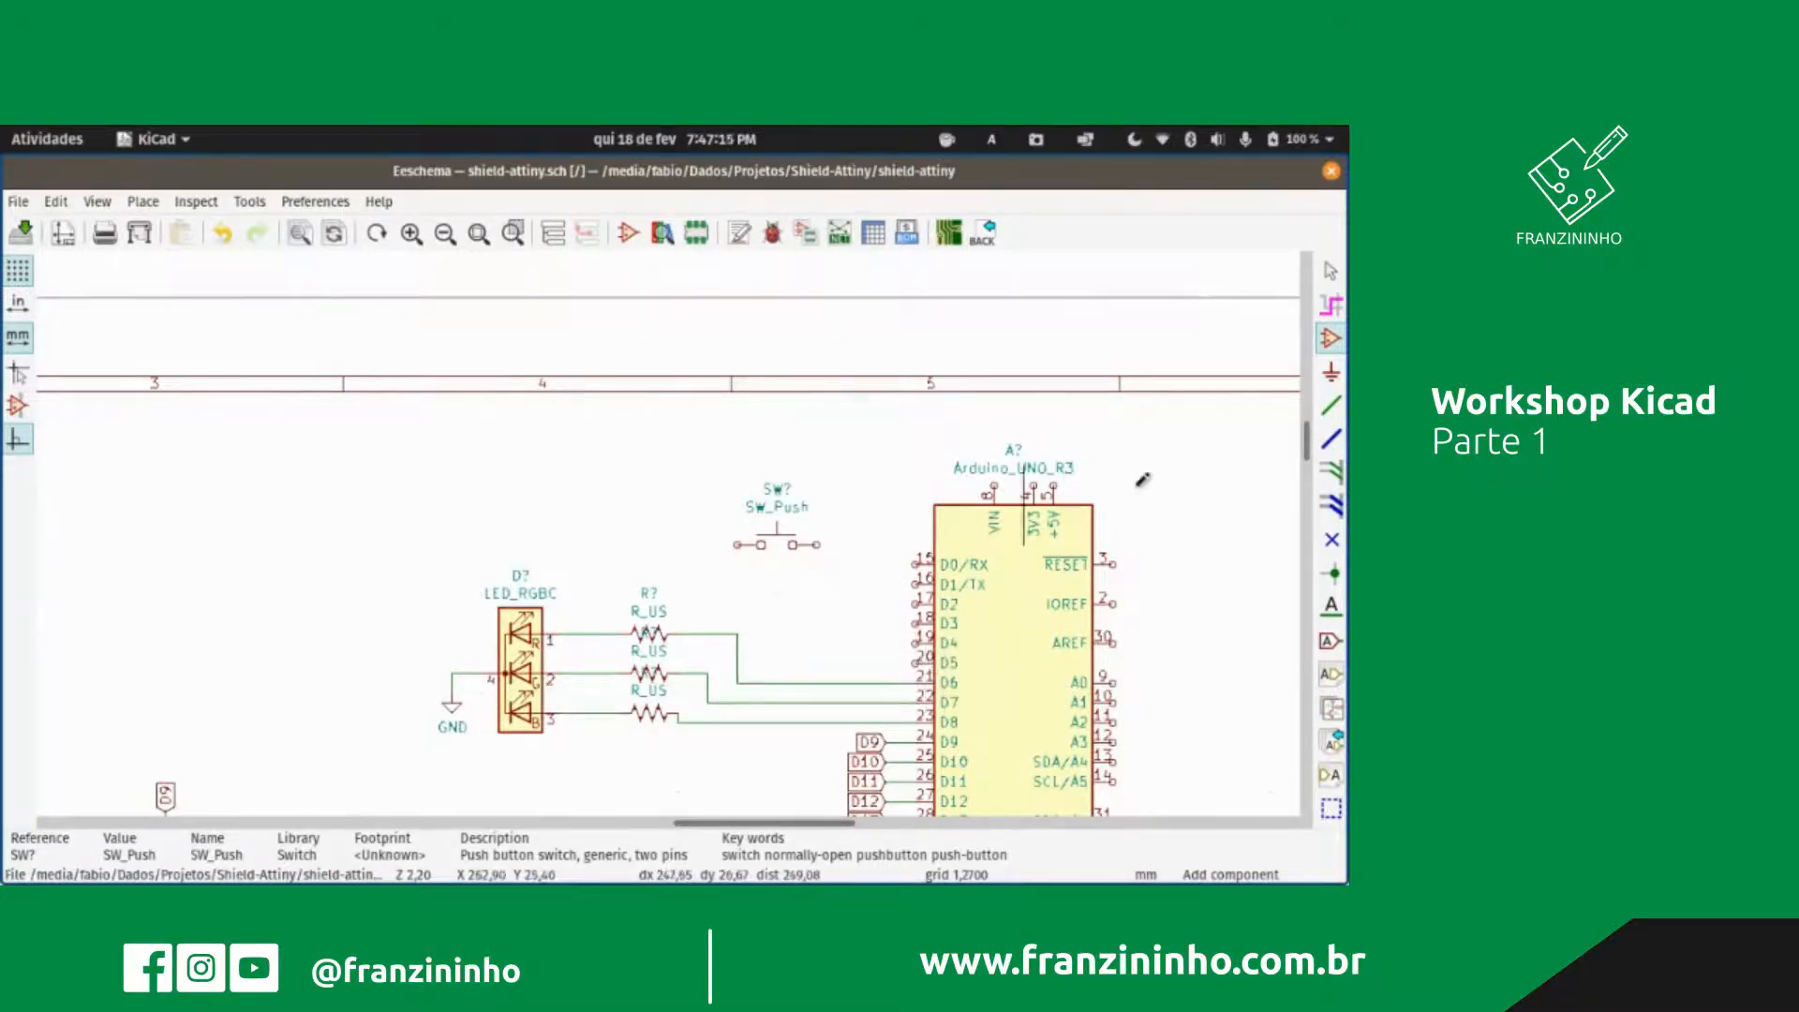
Step: Wire Arduino pin D5 to the nearer terminal of the SW_Push switch
{"action": "left_click", "coordinate": [1331, 405]}
{"action": "left_click", "coordinate": [916, 663]}
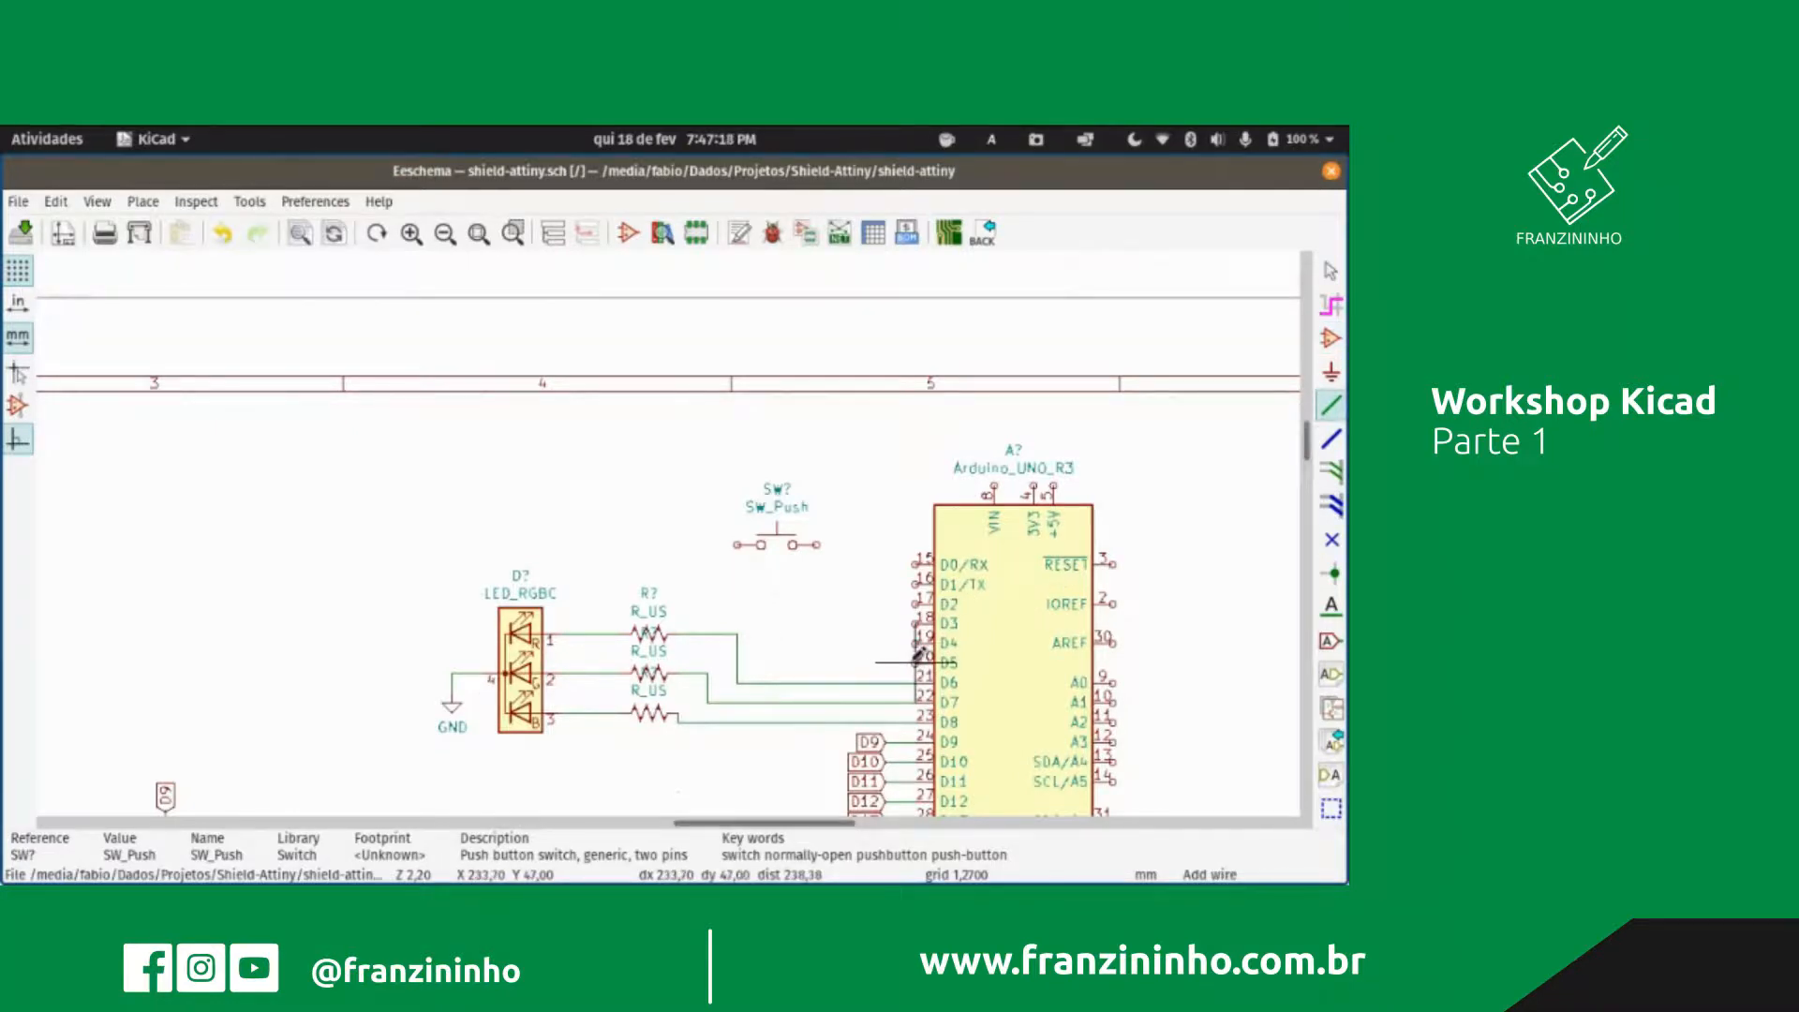
{"action": "left_click", "coordinate": [794, 544]}
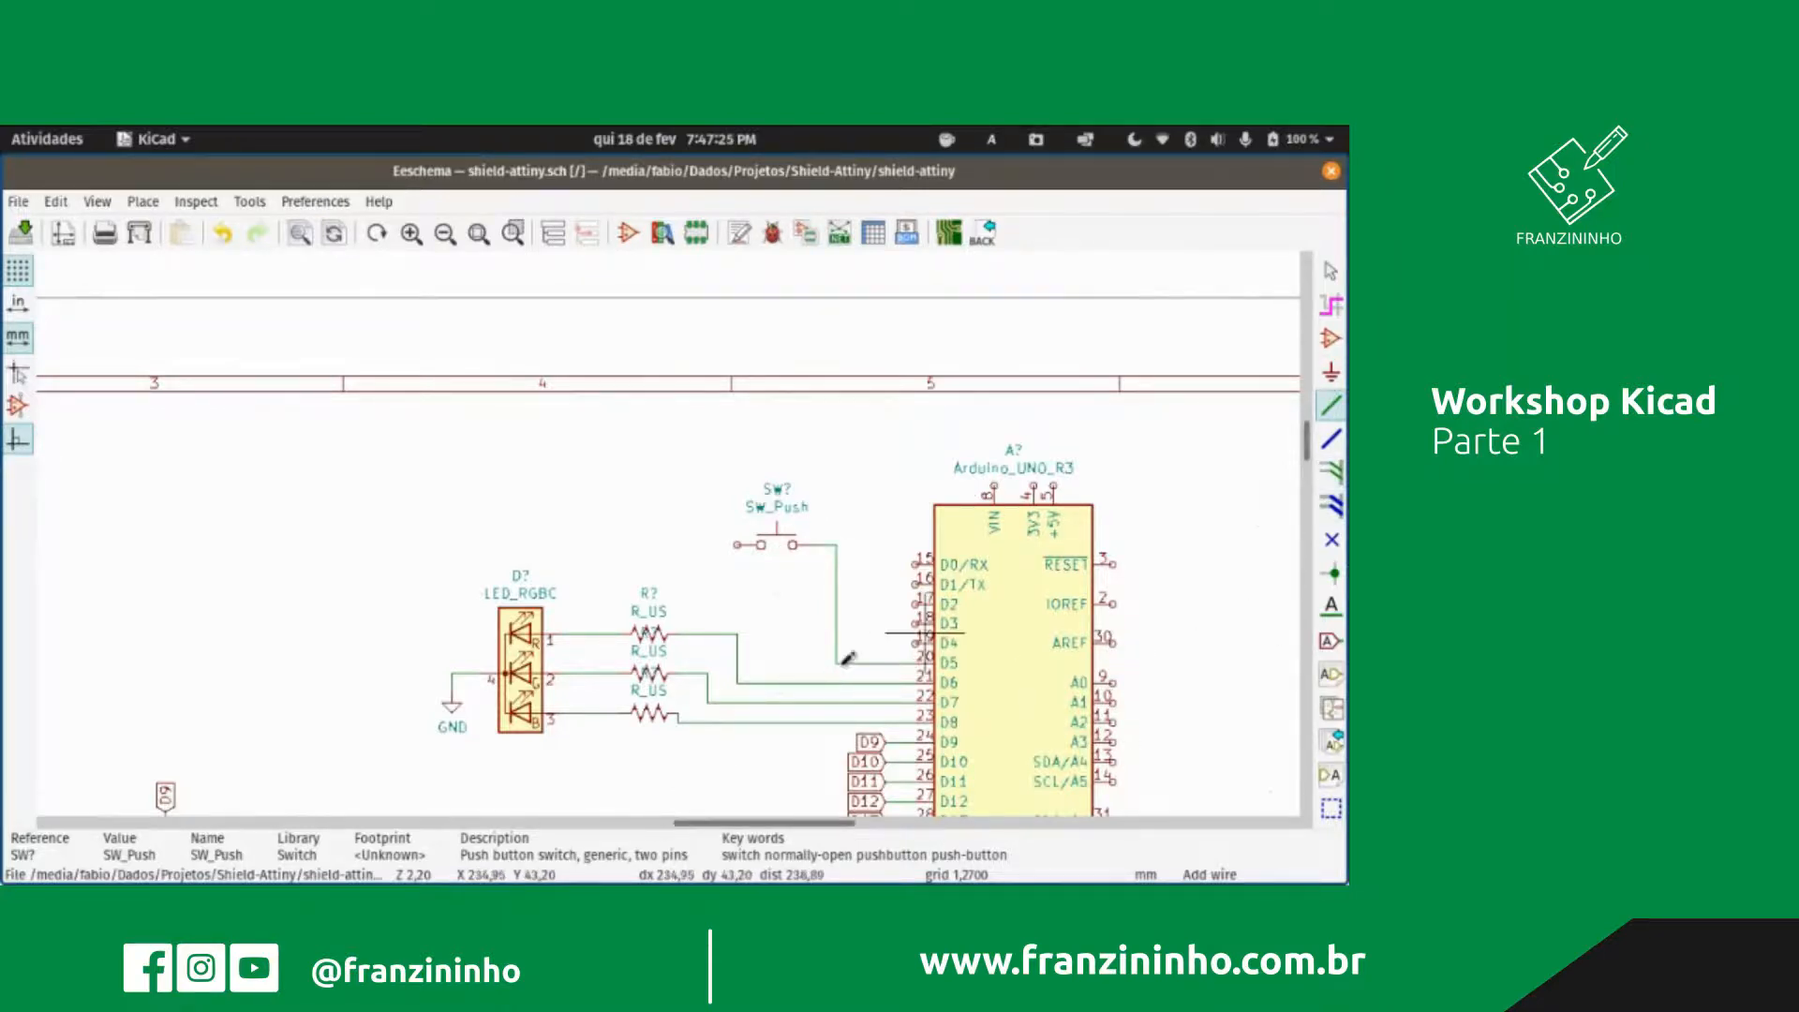
{"action": "key", "text": "Escape"}
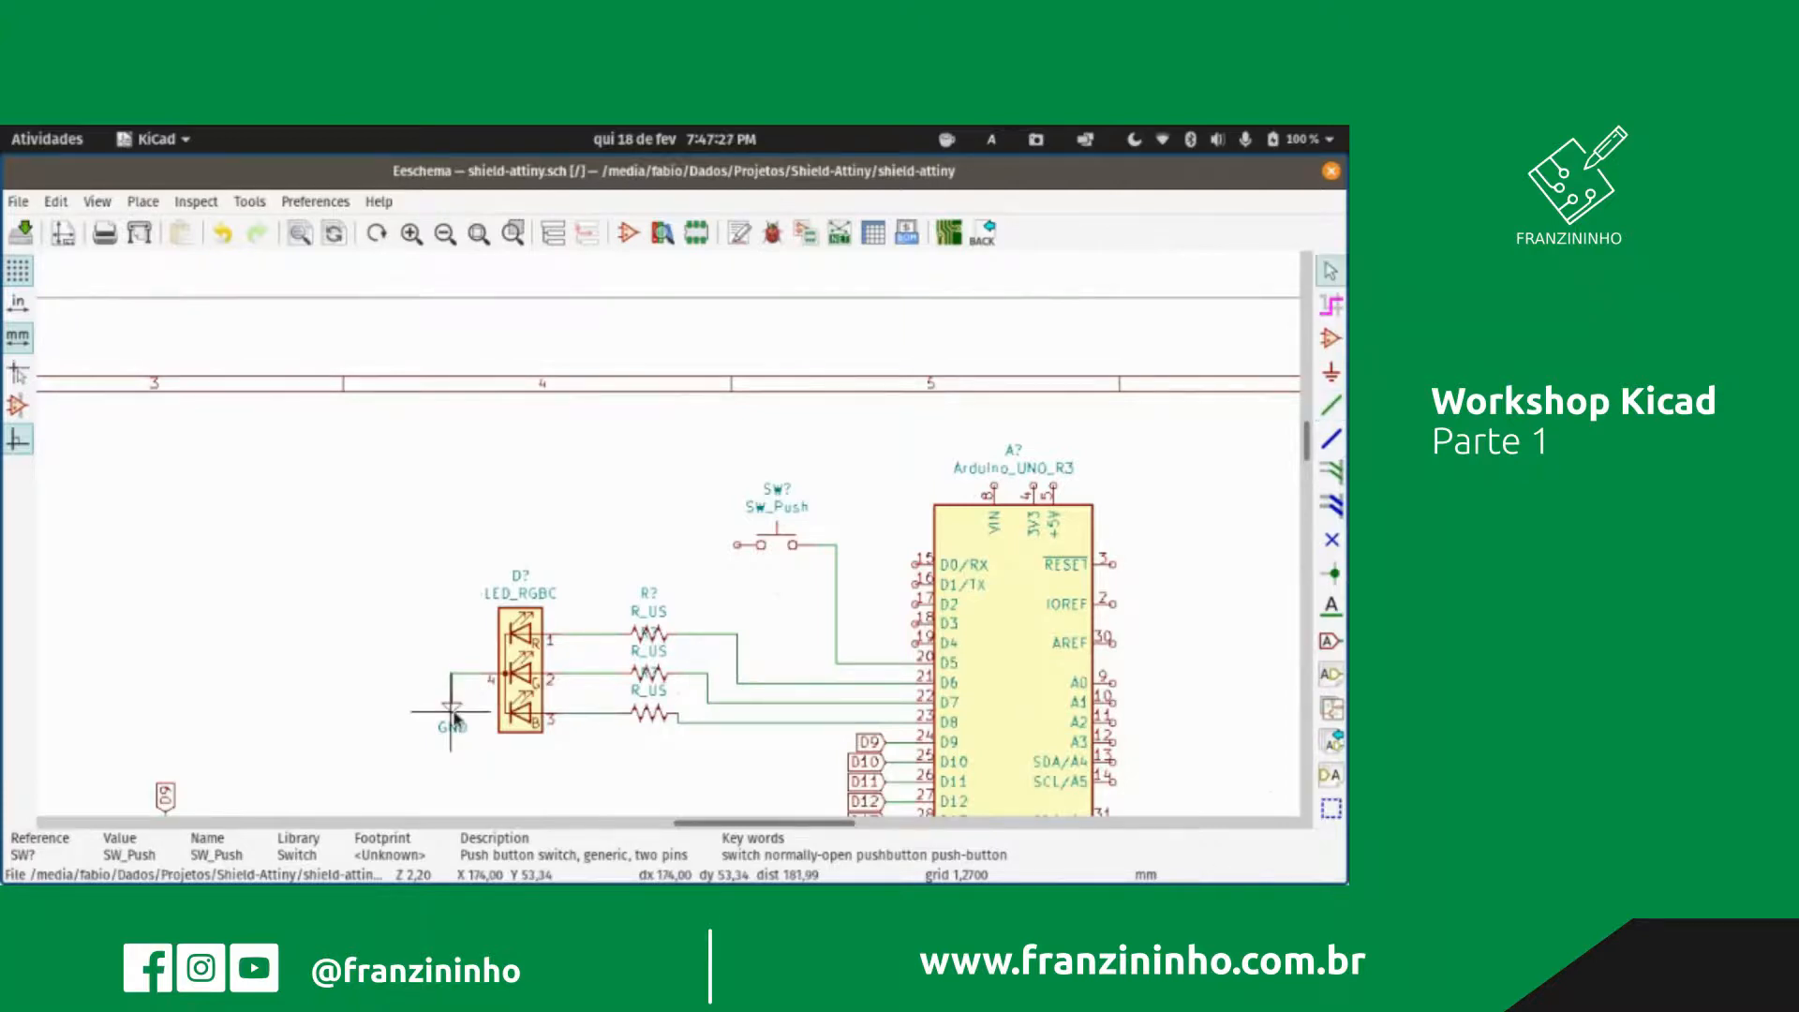
Step: Copy the RGB LED's GND symbol beside the push switch and wire it to the switch's free terminal
{"action": "key", "text": "c"}
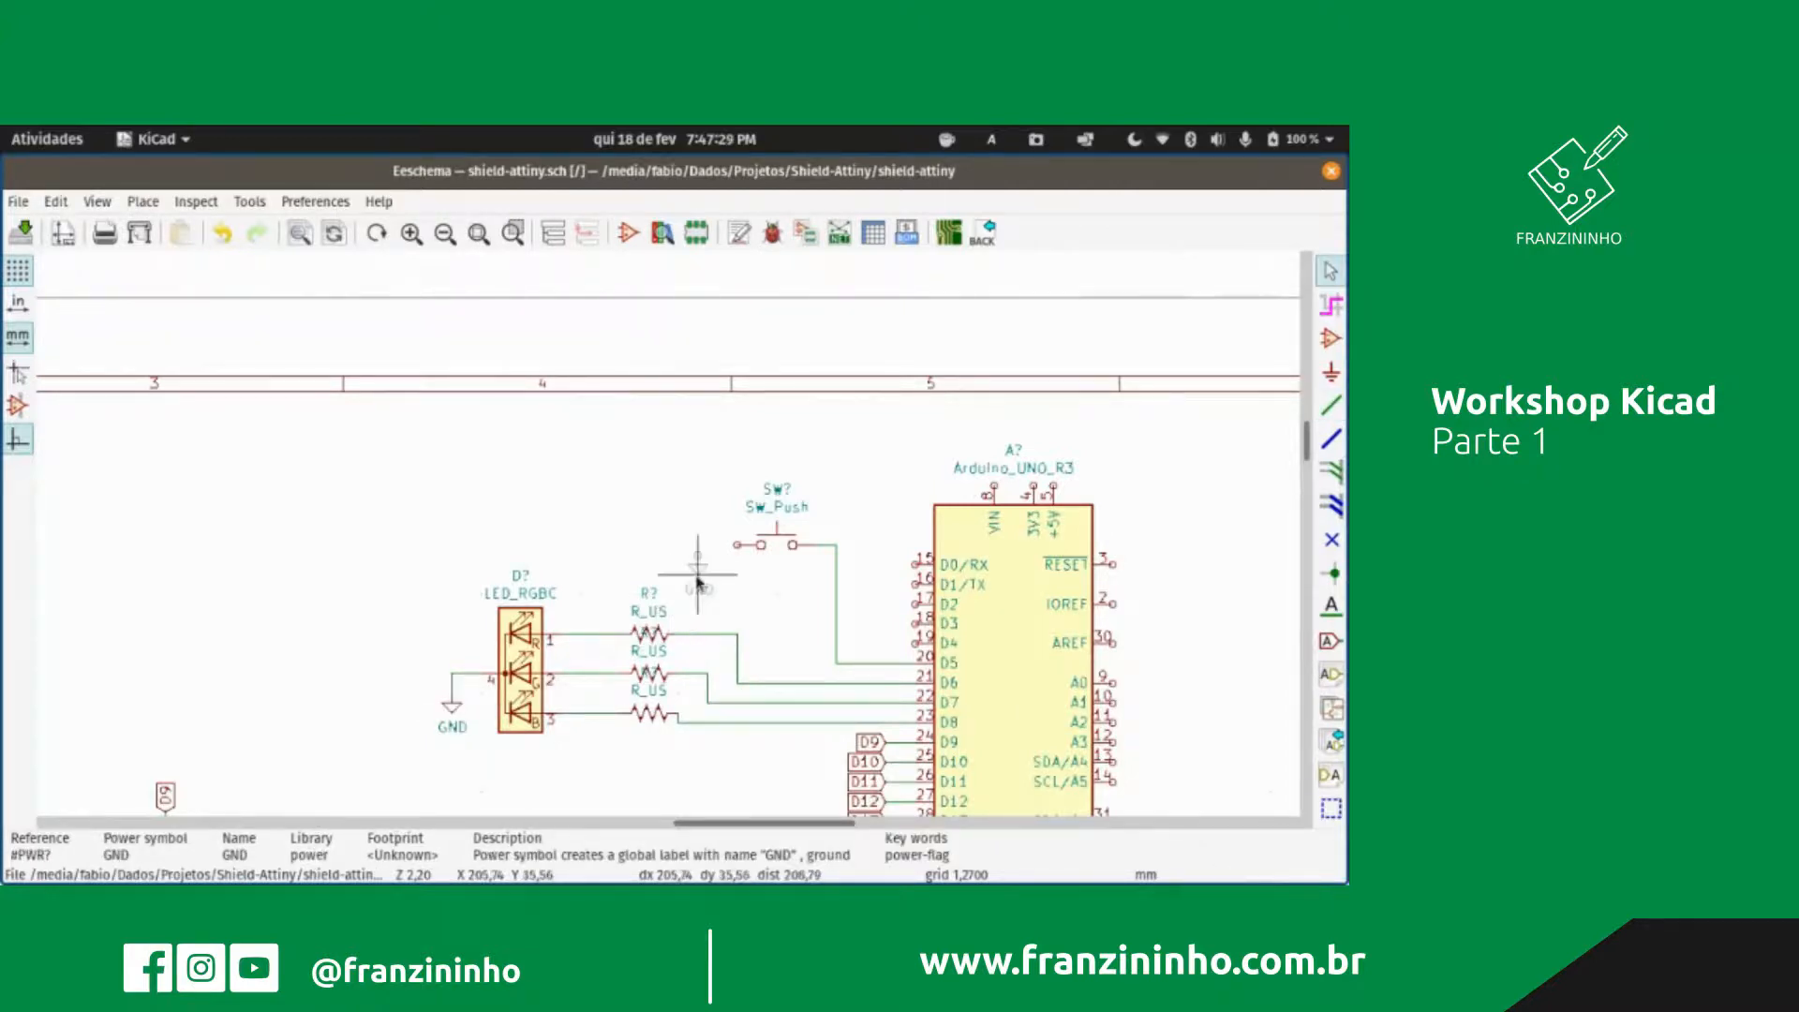
{"action": "left_click", "coordinate": [729, 562]}
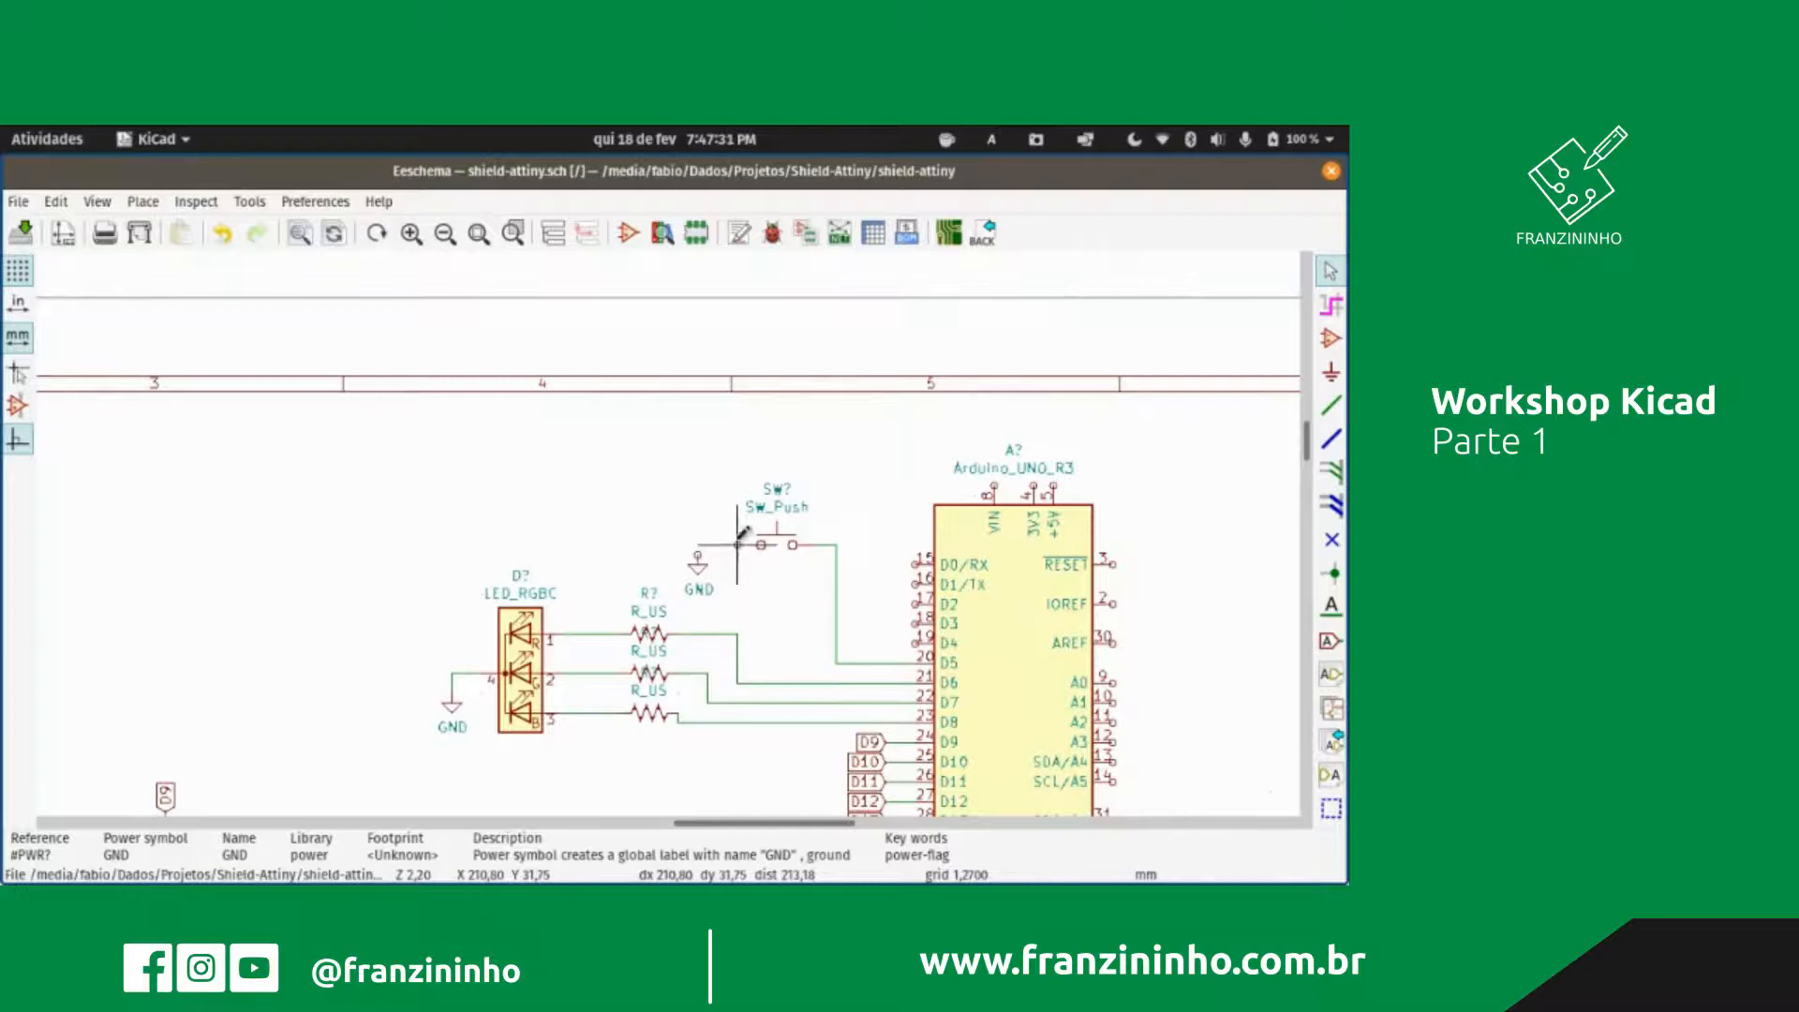
{"action": "key", "text": "w"}
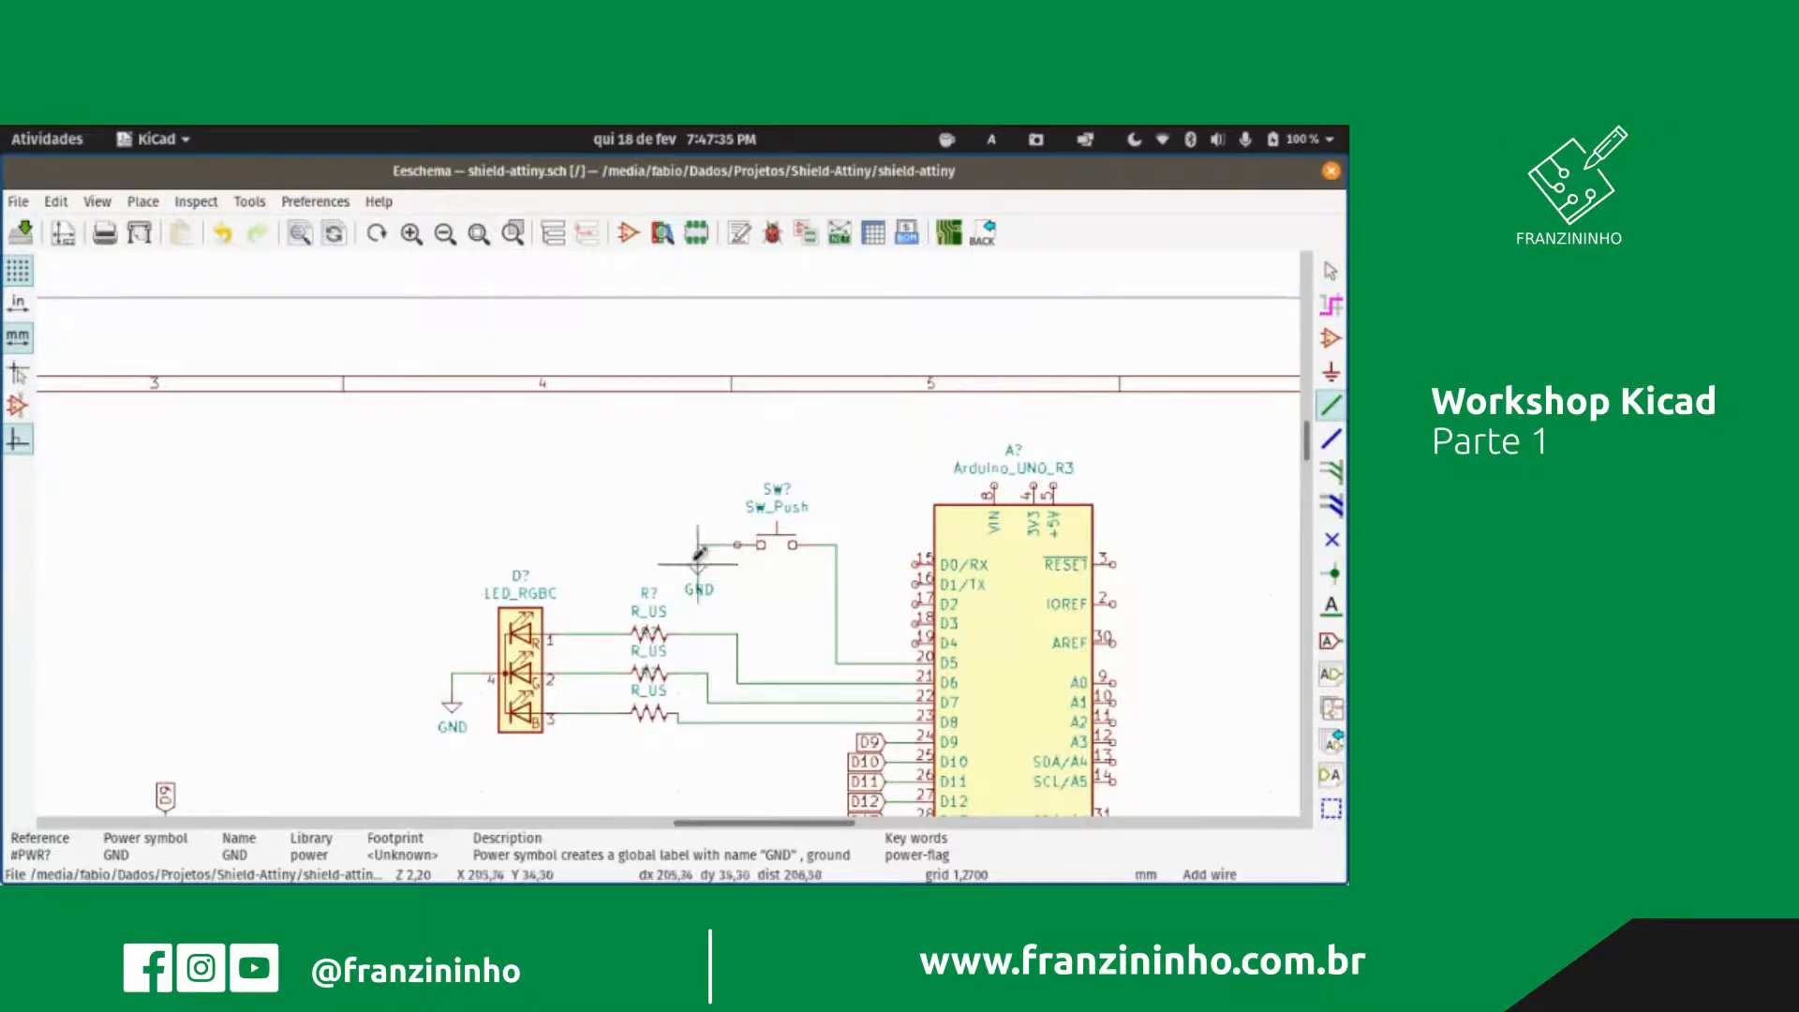
Step: Review the wiring of the push button, RGB LED, Arduino and ATtiny85 across the schematic
{"action": "scroll", "coordinate": [699, 553], "scroll_direction": "down", "scroll_amount": 2}
{"action": "scroll", "coordinate": [670, 525], "scroll_direction": "up", "scroll_amount": 8}
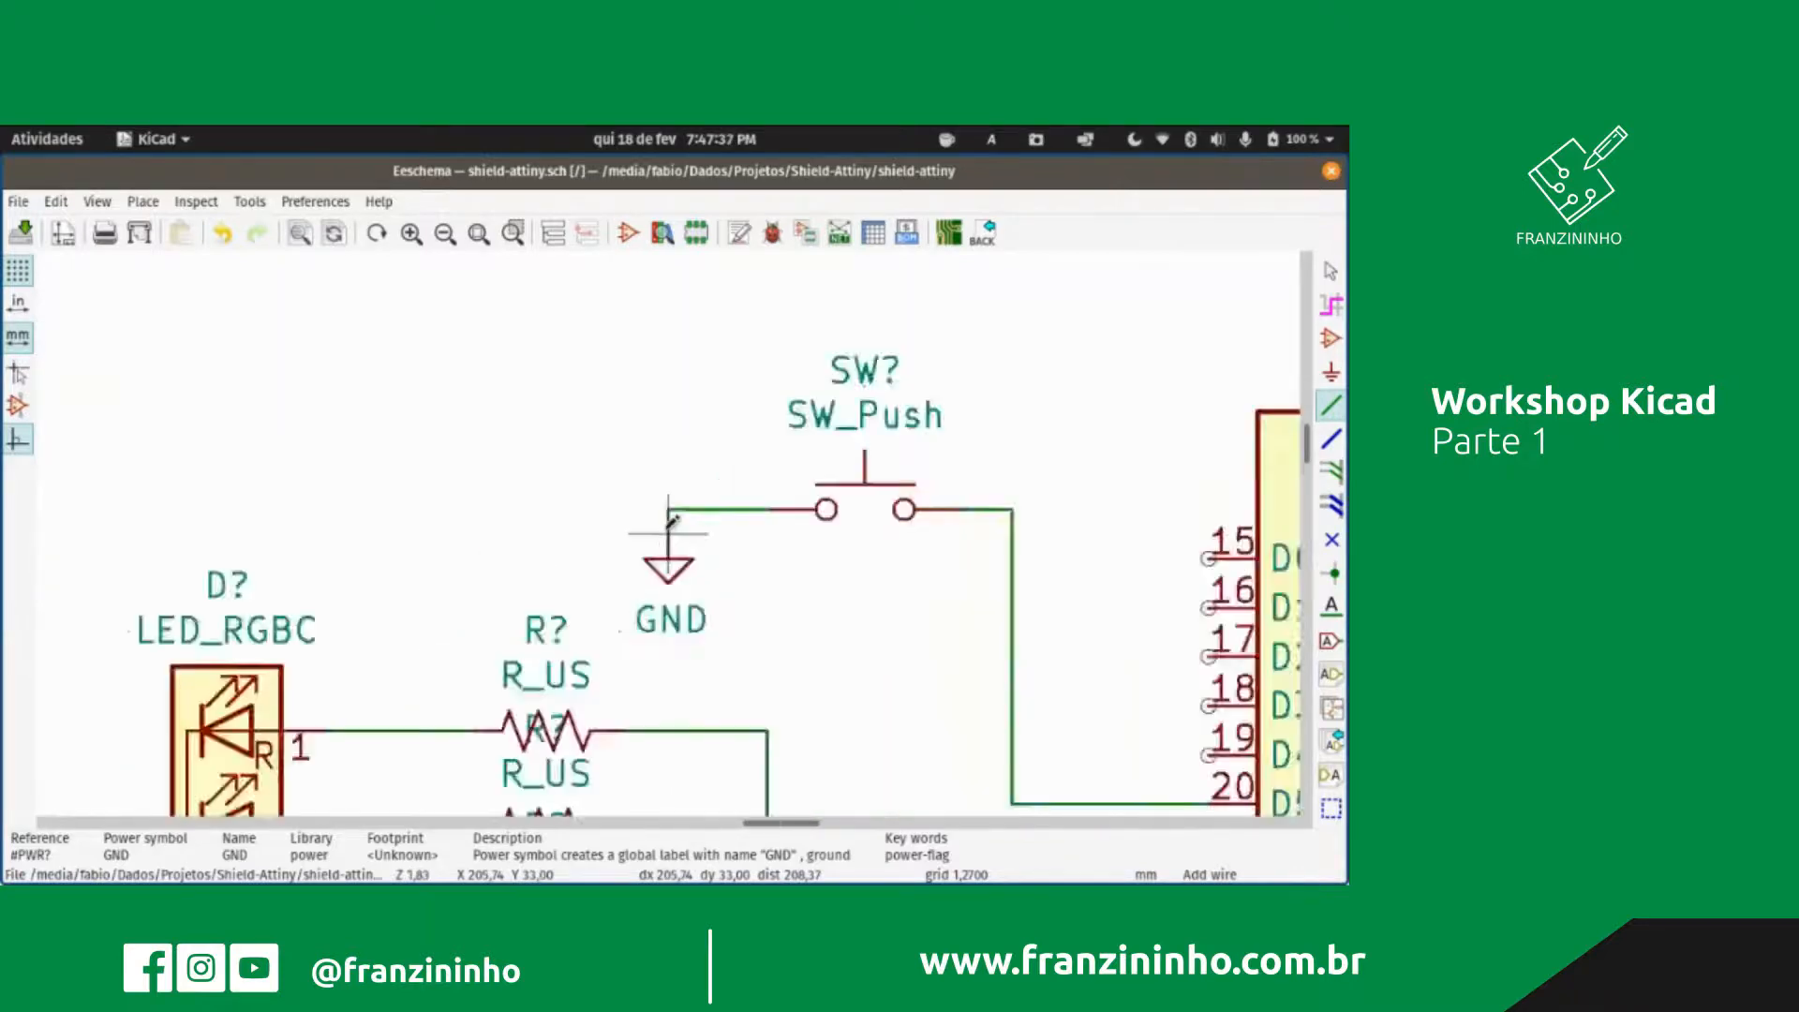
{"action": "scroll", "coordinate": [727, 590], "scroll_direction": "down", "scroll_amount": 5}
{"action": "scroll", "coordinate": [669, 521], "scroll_direction": "down", "scroll_amount": 6}
{"action": "scroll", "coordinate": [703, 516], "scroll_direction": "up", "scroll_amount": 3}
{"action": "scroll", "coordinate": [703, 515], "scroll_direction": "down", "scroll_amount": 4}
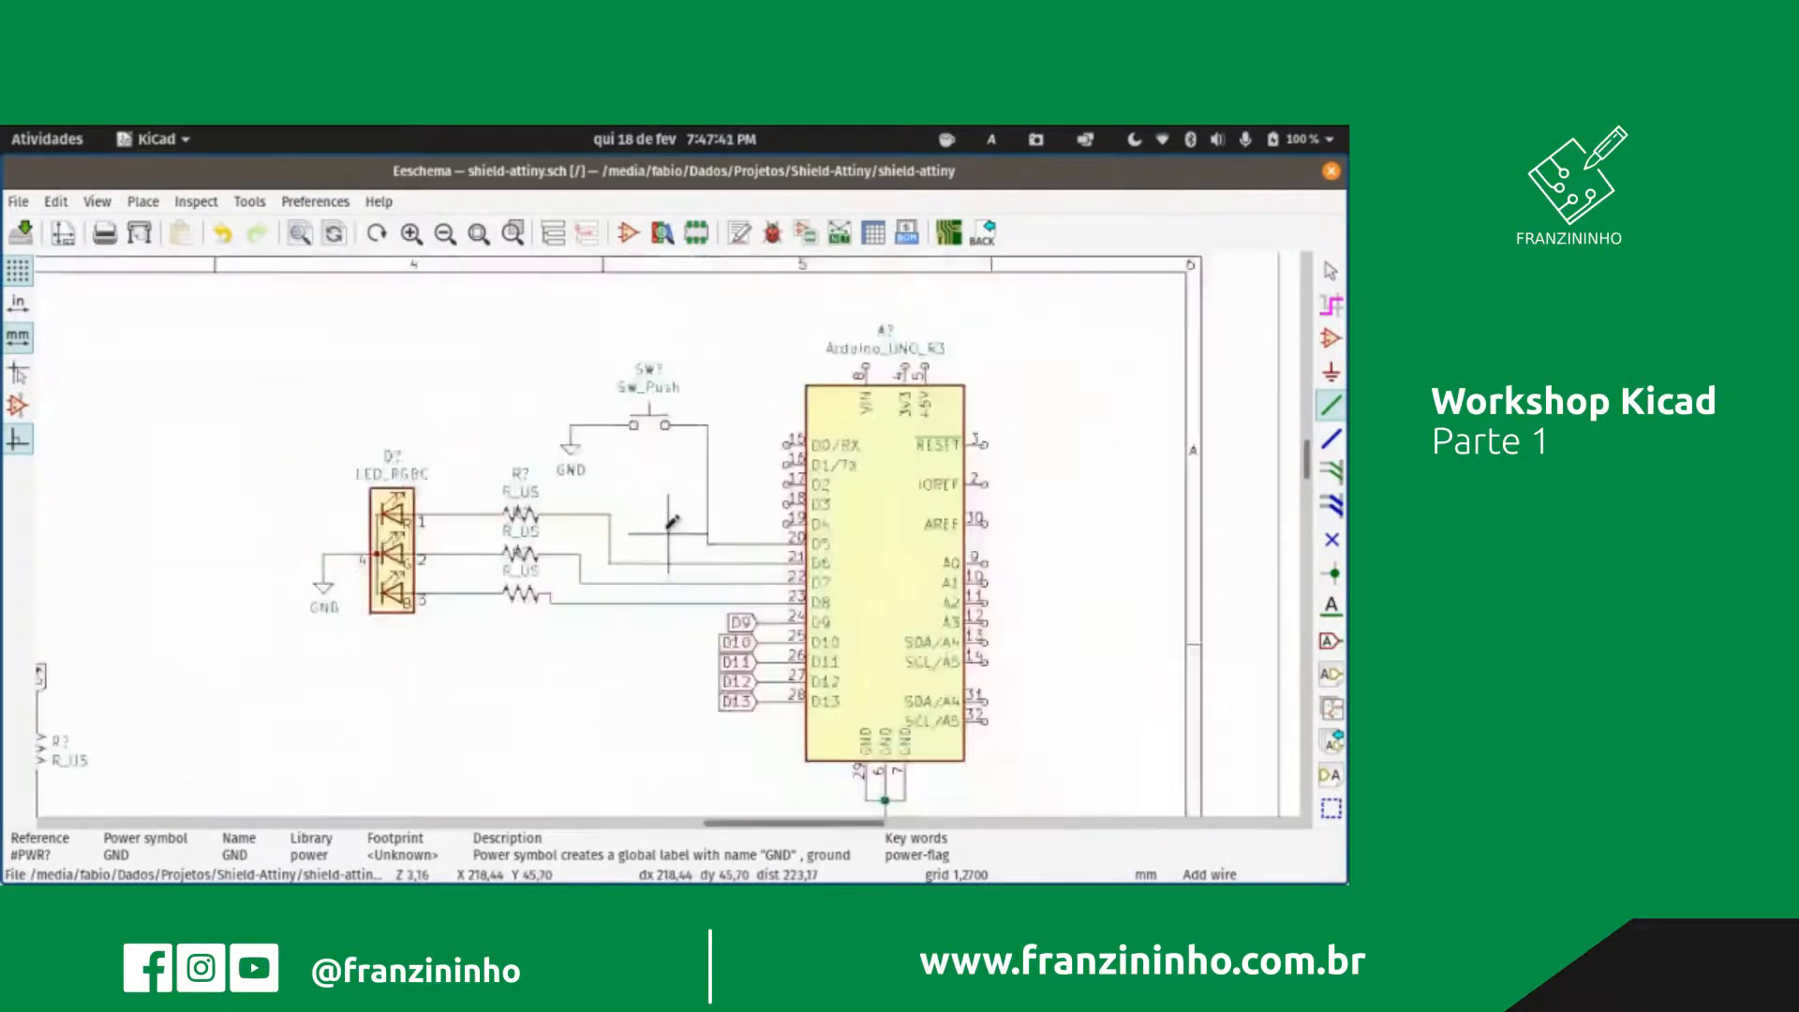
{"action": "scroll", "coordinate": [656, 562], "scroll_direction": "up", "scroll_amount": 2}
{"action": "scroll", "coordinate": [652, 576], "scroll_direction": "down", "scroll_amount": 3}
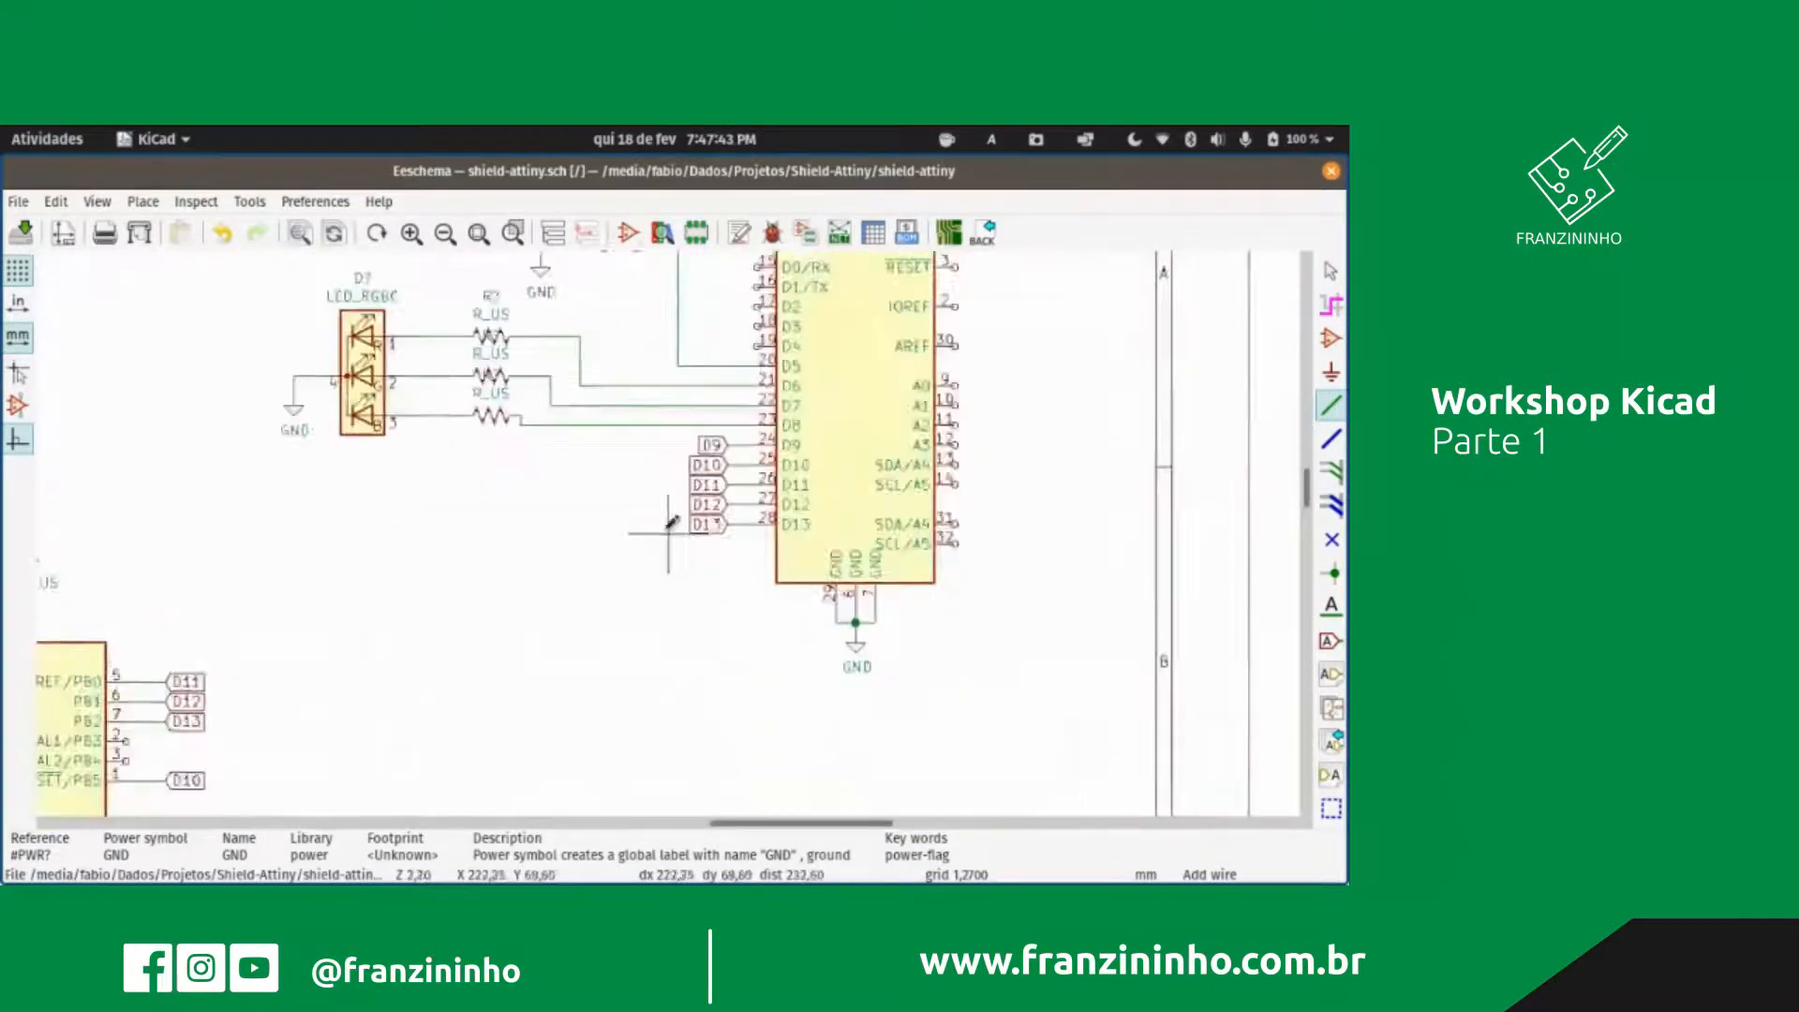
{"action": "scroll", "coordinate": [581, 552], "scroll_direction": "down", "scroll_amount": 1}
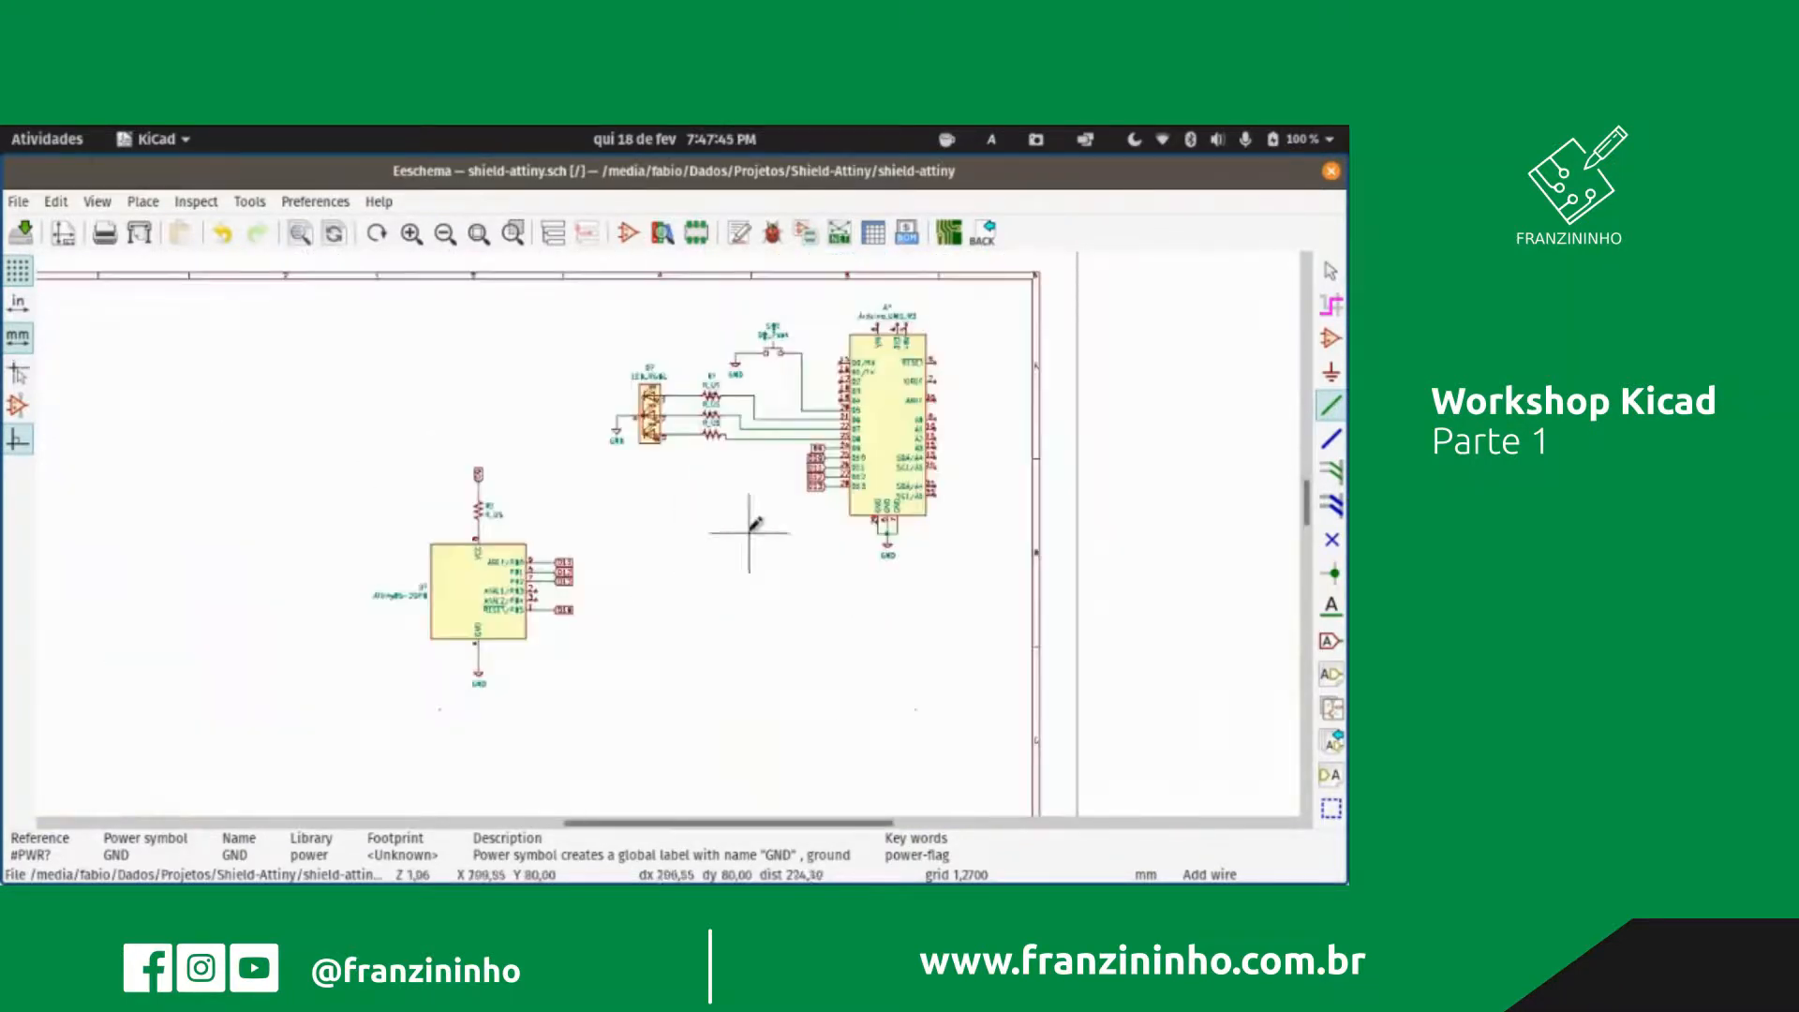
{"action": "scroll", "coordinate": [668, 527], "scroll_direction": "down", "scroll_amount": 1}
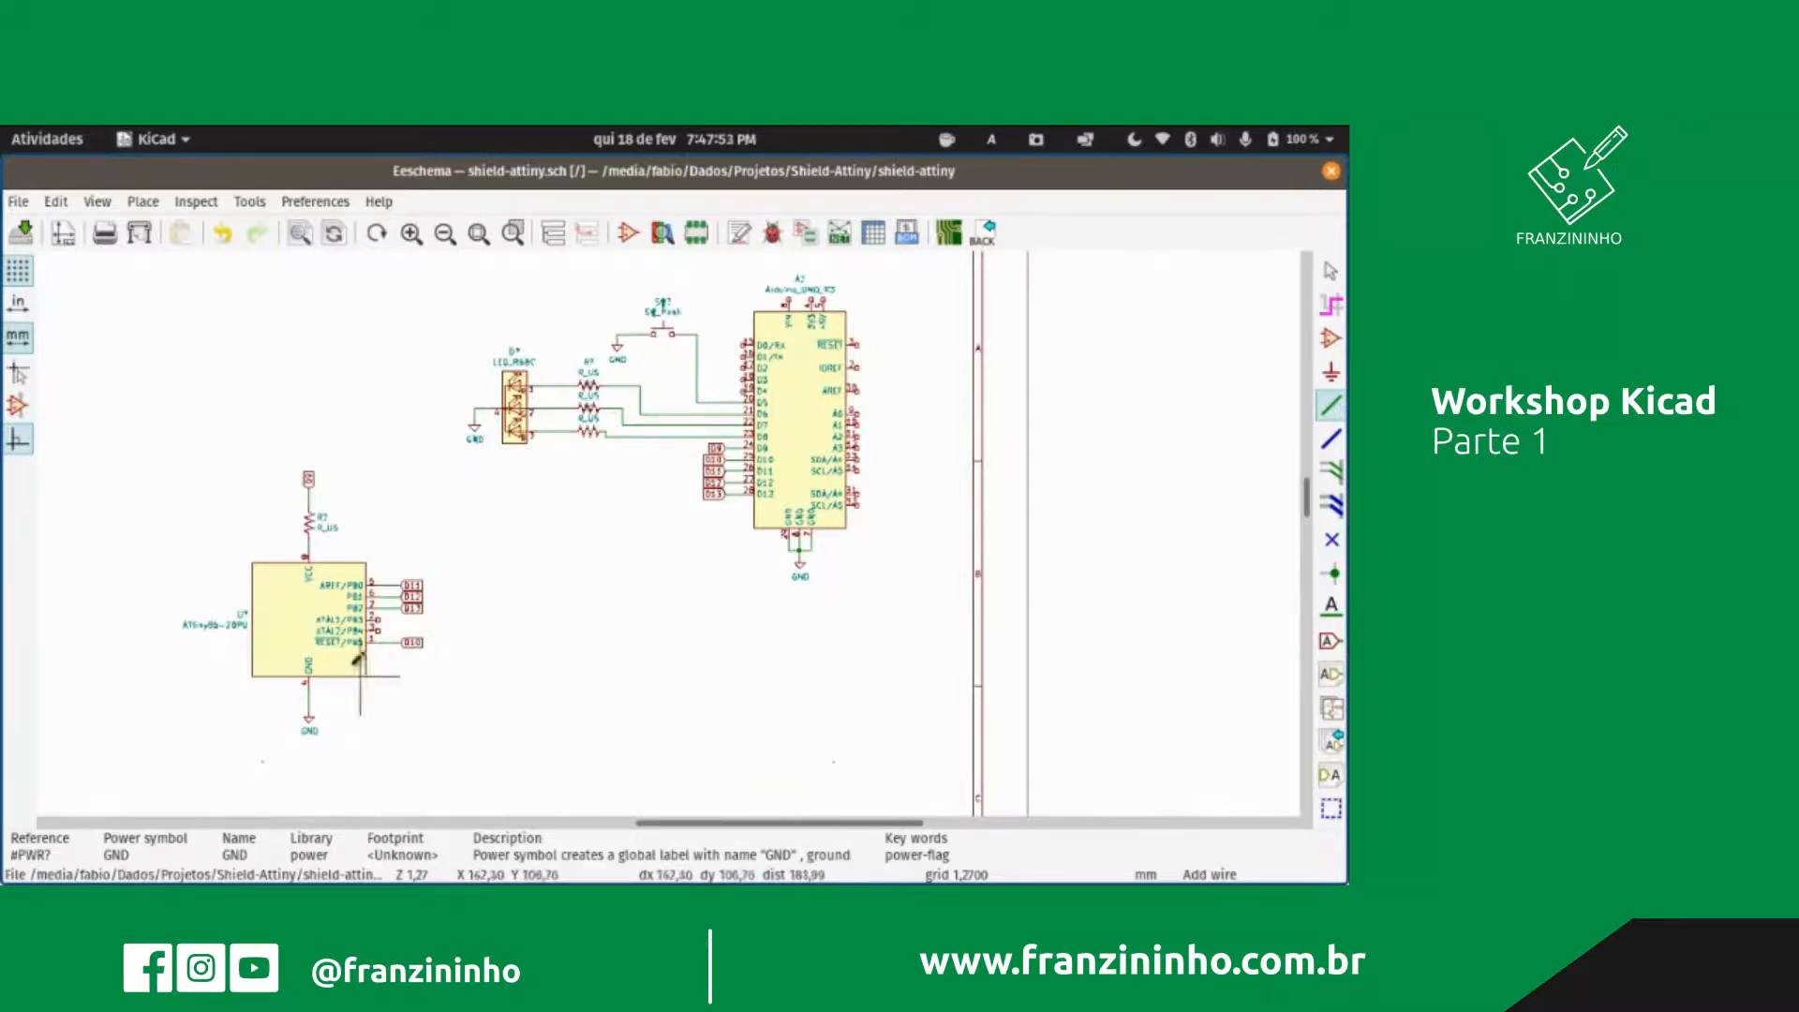
Step: Start adding a component near the ATtiny85 and search the symbol library for "capacitor"
{"action": "scroll", "coordinate": [410, 656], "scroll_direction": "down", "scroll_amount": 1}
{"action": "scroll", "coordinate": [642, 538], "scroll_direction": "up", "scroll_amount": 4}
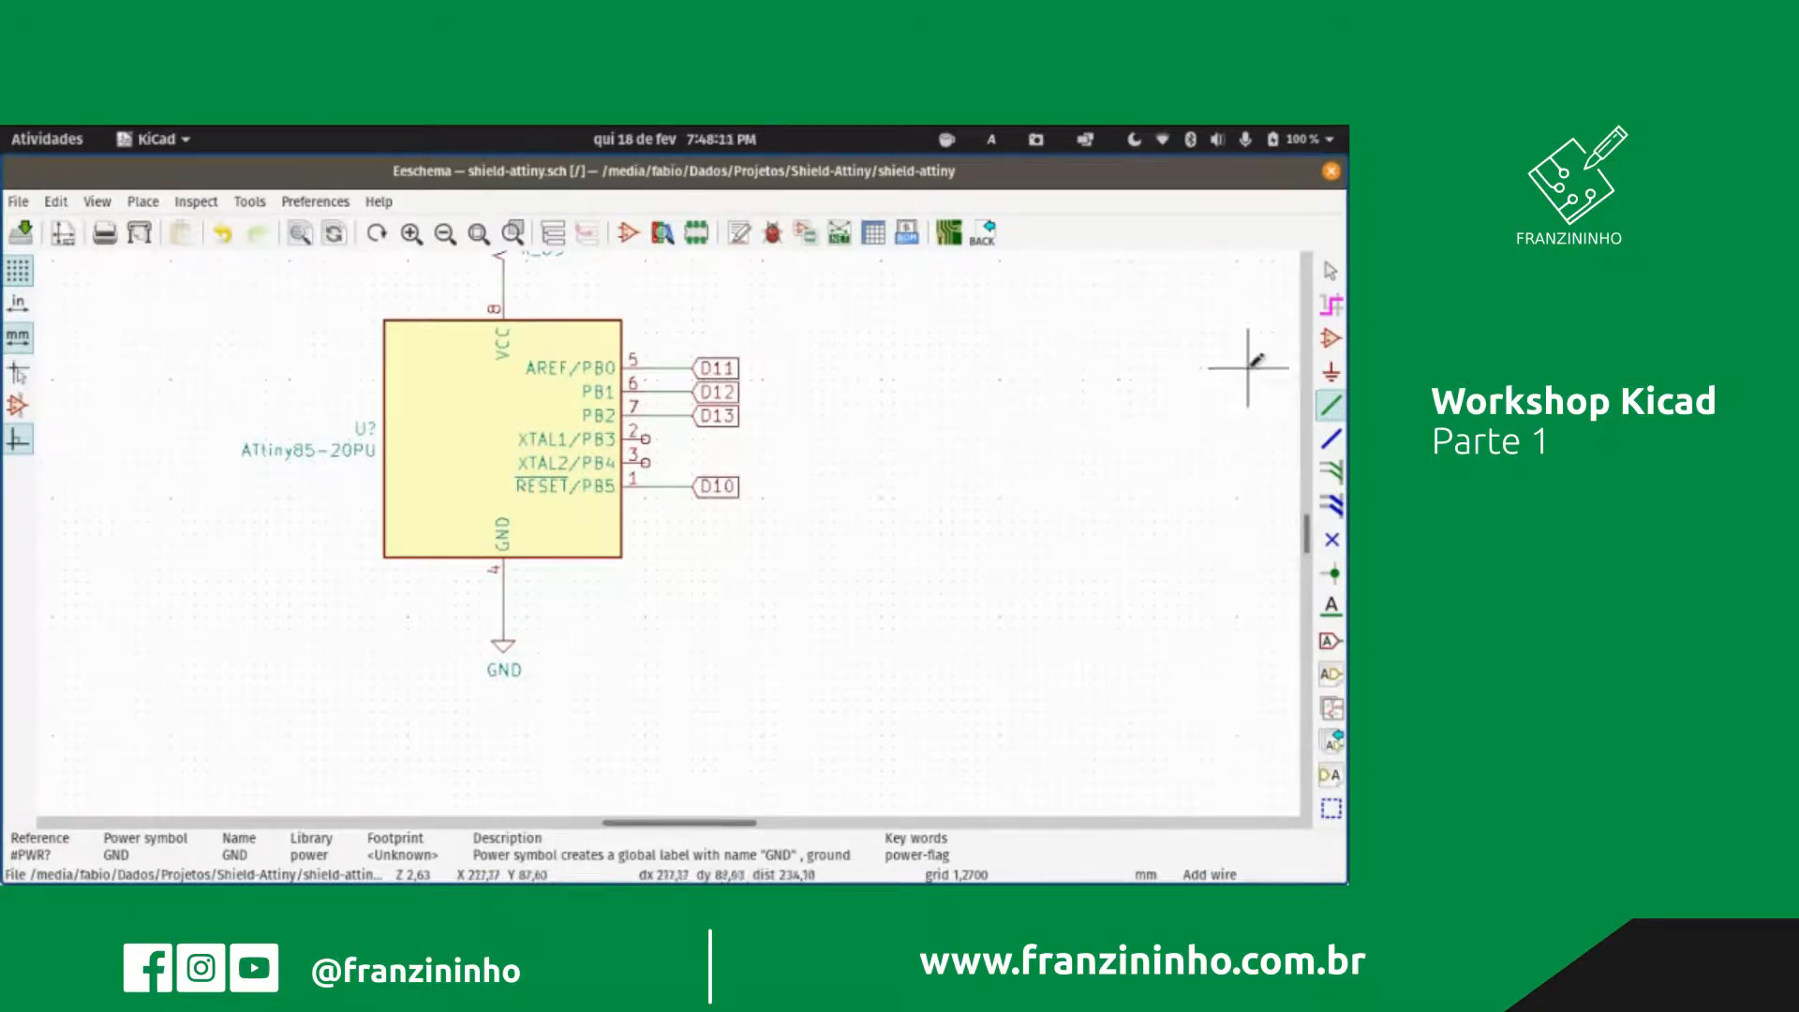
{"action": "left_click", "coordinate": [1331, 347]}
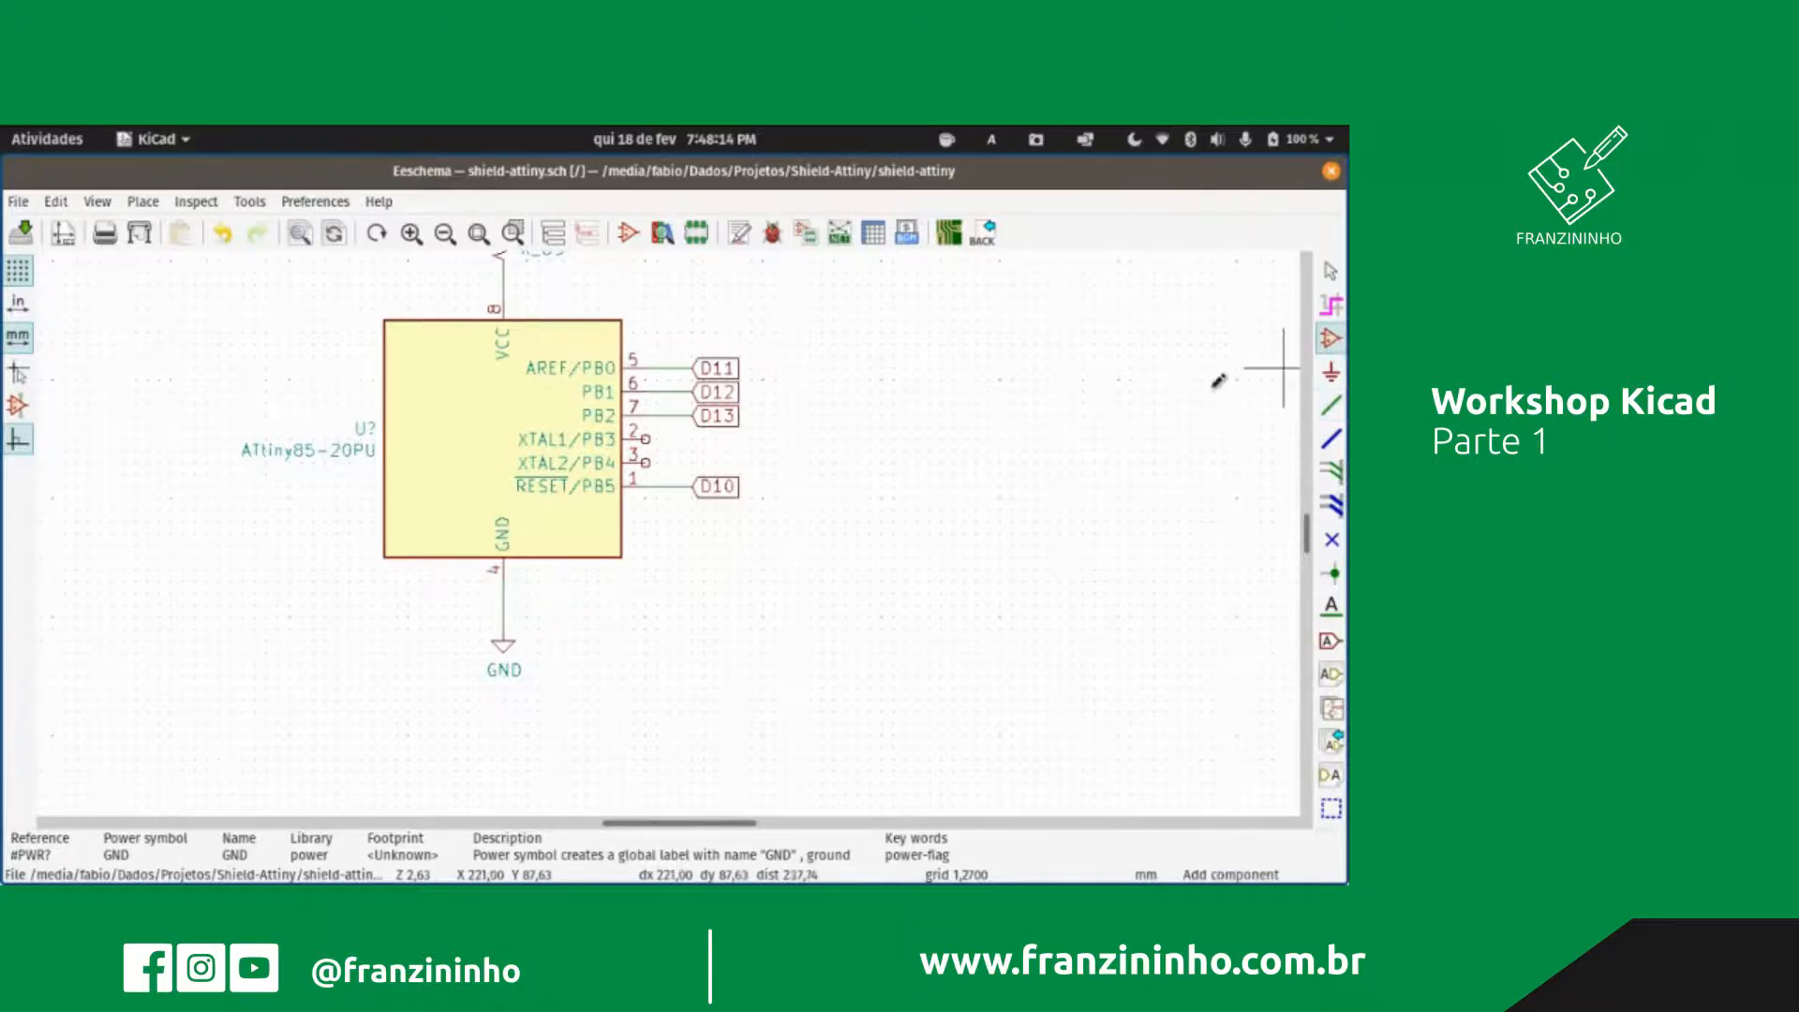
{"action": "left_click", "coordinate": [928, 481]}
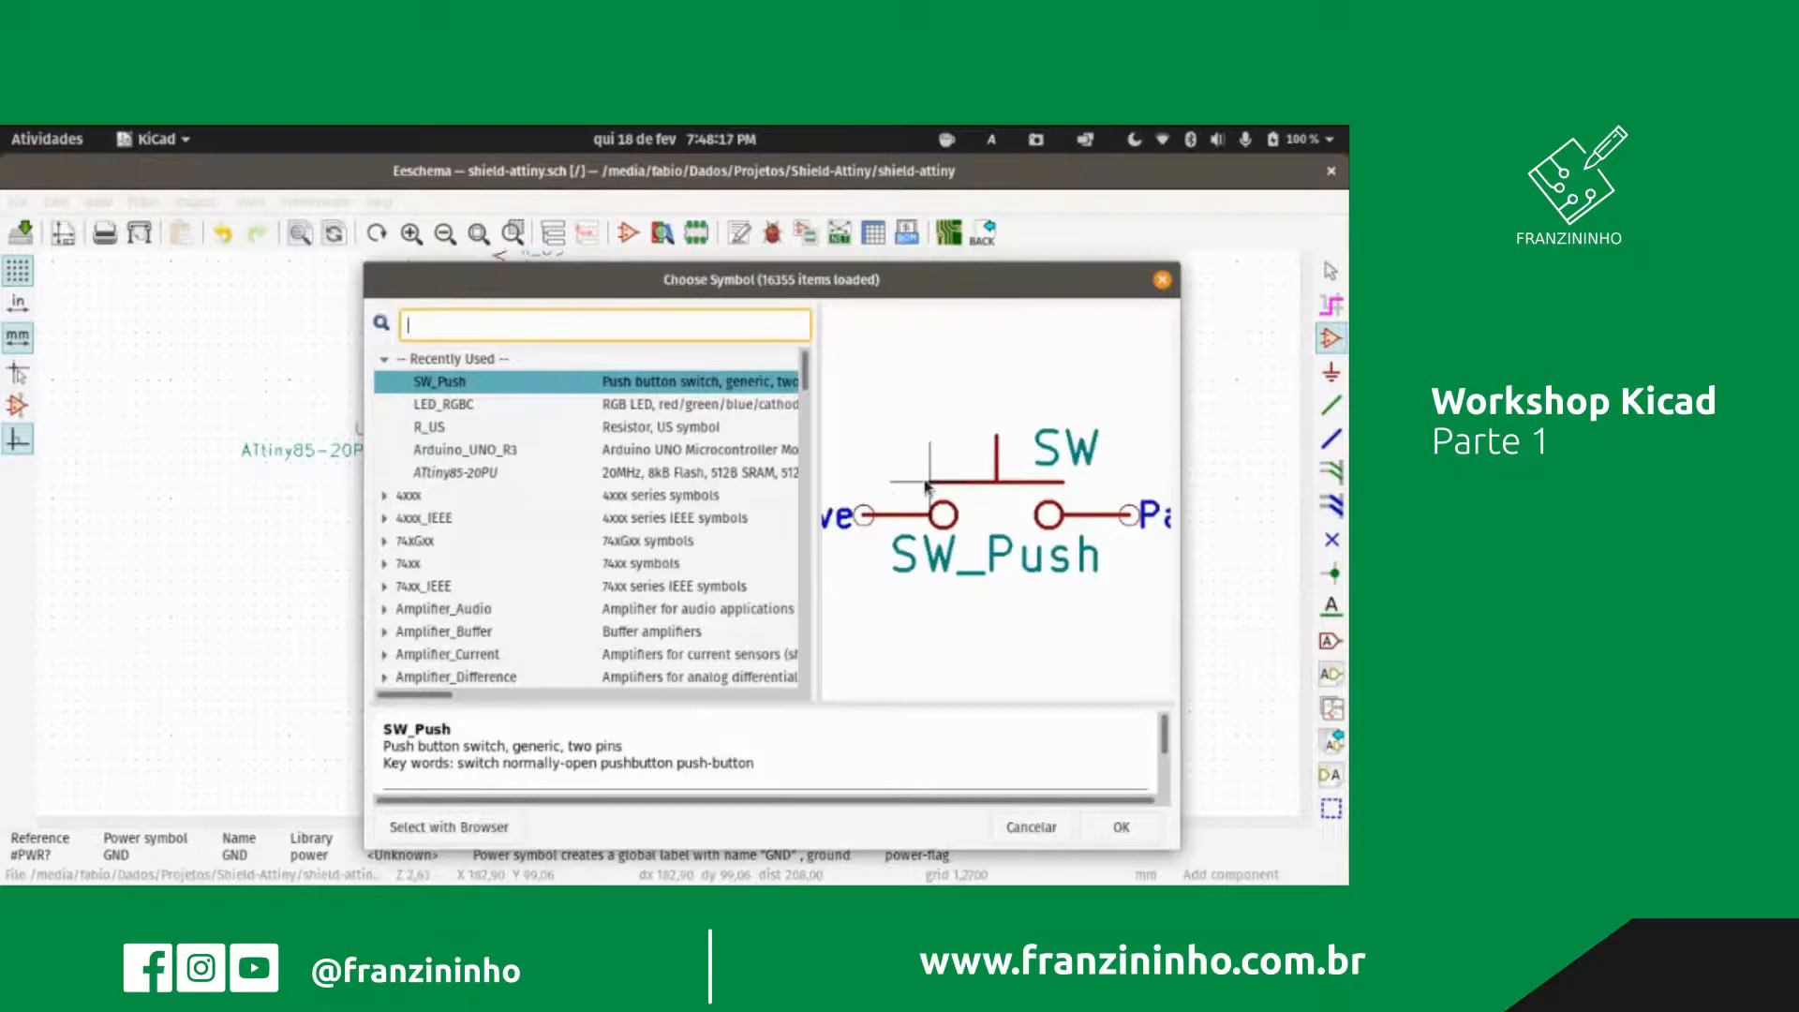
{"action": "type", "text": "capacitor"}
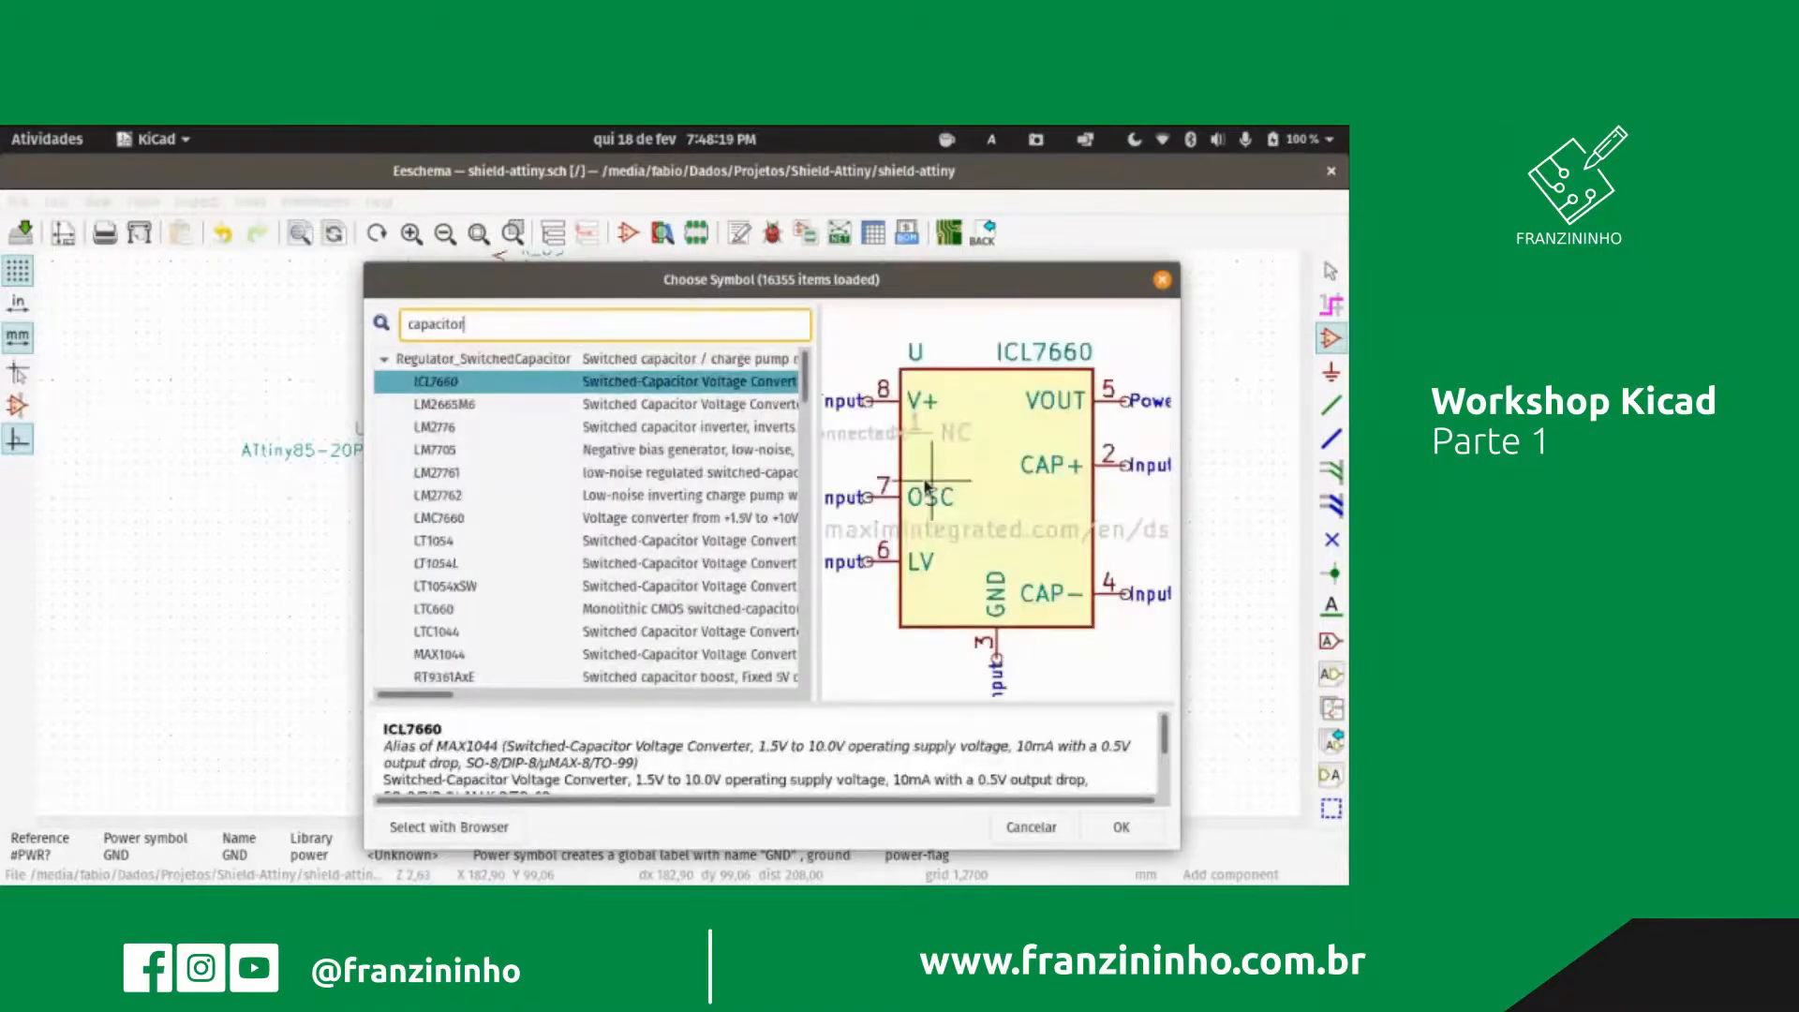
{"action": "scroll", "coordinate": [500, 485], "scroll_direction": "down", "scroll_amount": 3}
{"action": "scroll", "coordinate": [500, 485], "scroll_direction": "down", "scroll_amount": 4}
Step: Compare the polarized capacitor variants and place the CP symbol below the ATtiny85's D10 label
{"action": "left_click", "coordinate": [442, 420]}
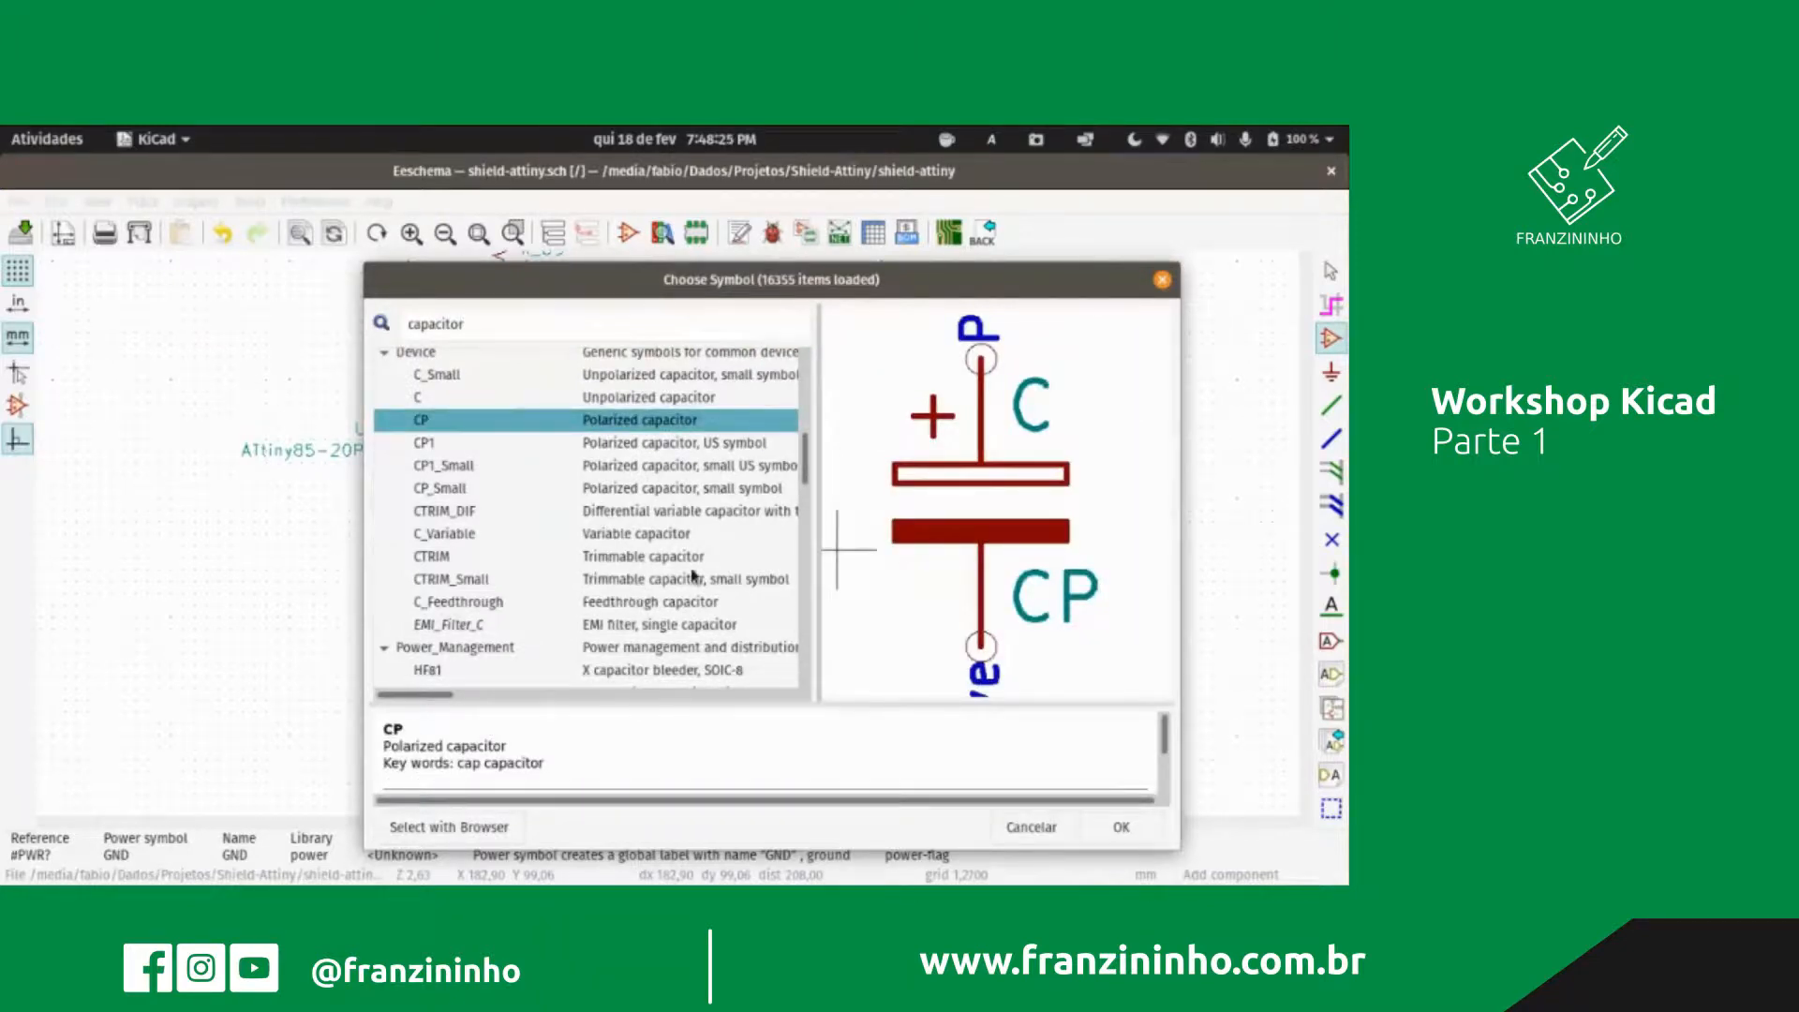
{"action": "left_click", "coordinate": [437, 444]}
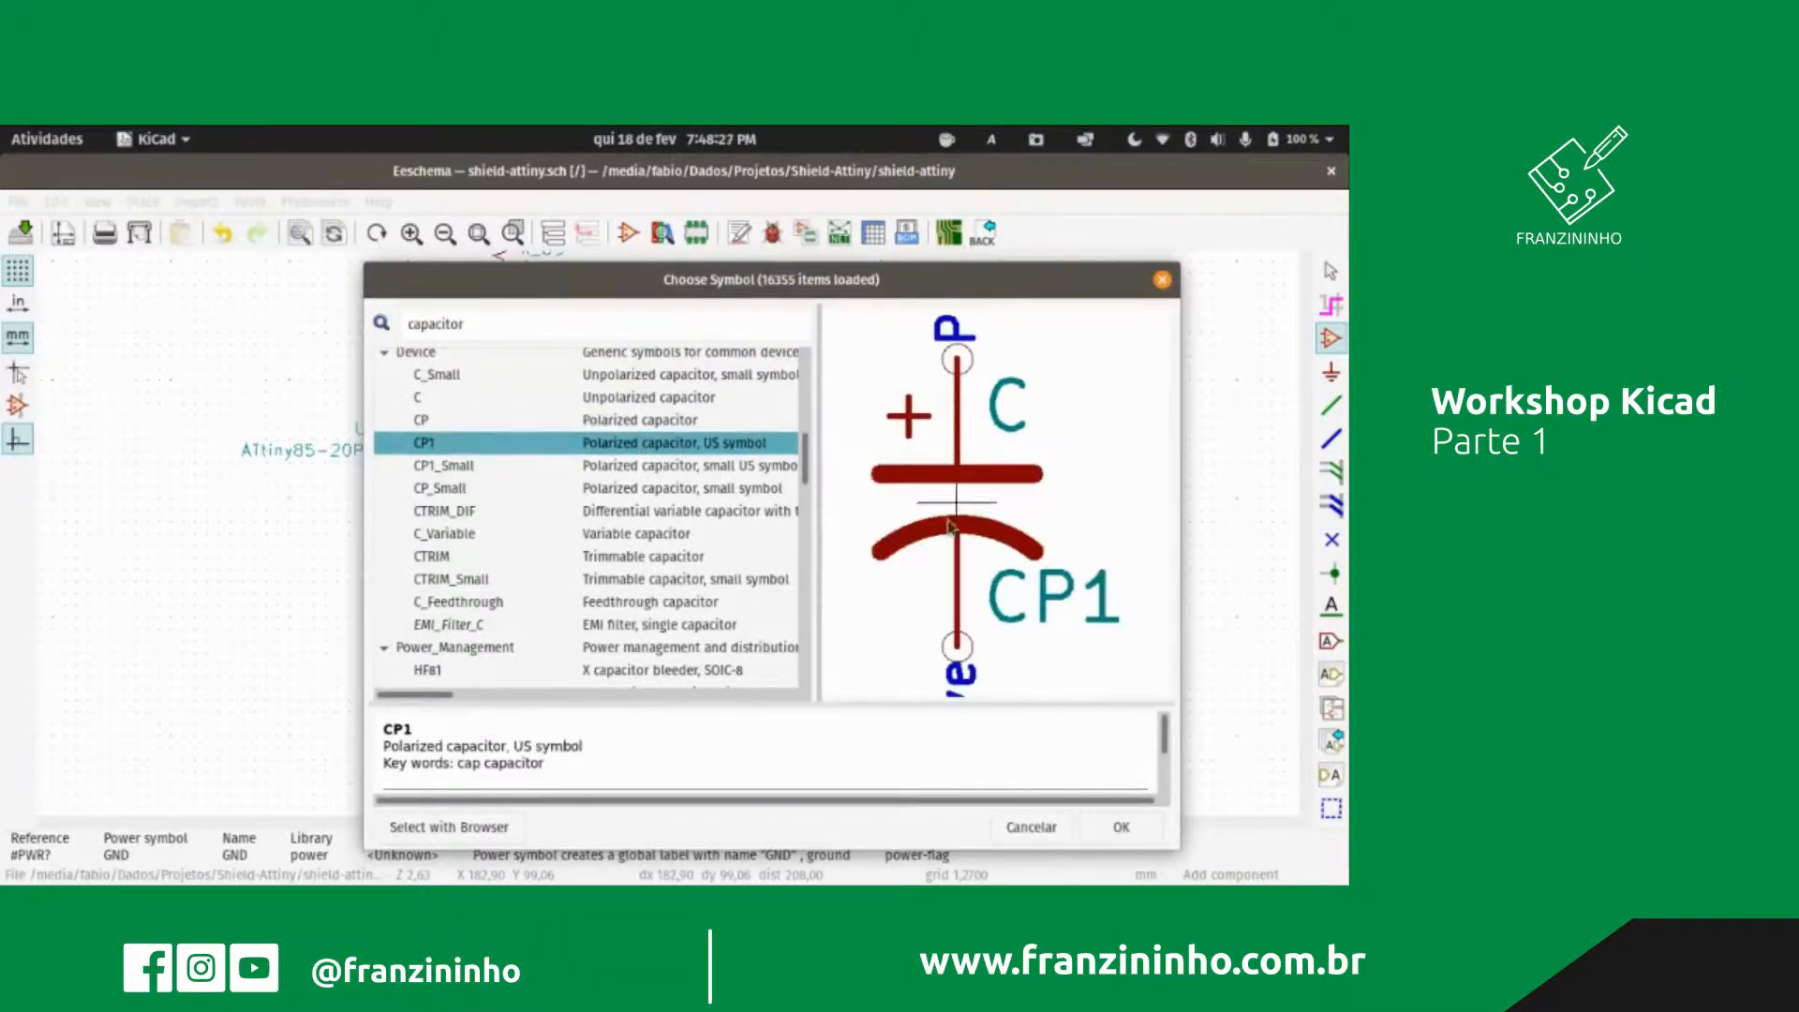
{"action": "left_click", "coordinate": [443, 421]}
{"action": "left_click", "coordinate": [457, 448]}
{"action": "left_click", "coordinate": [453, 469]}
{"action": "left_click", "coordinate": [432, 448]}
{"action": "left_click", "coordinate": [474, 430]}
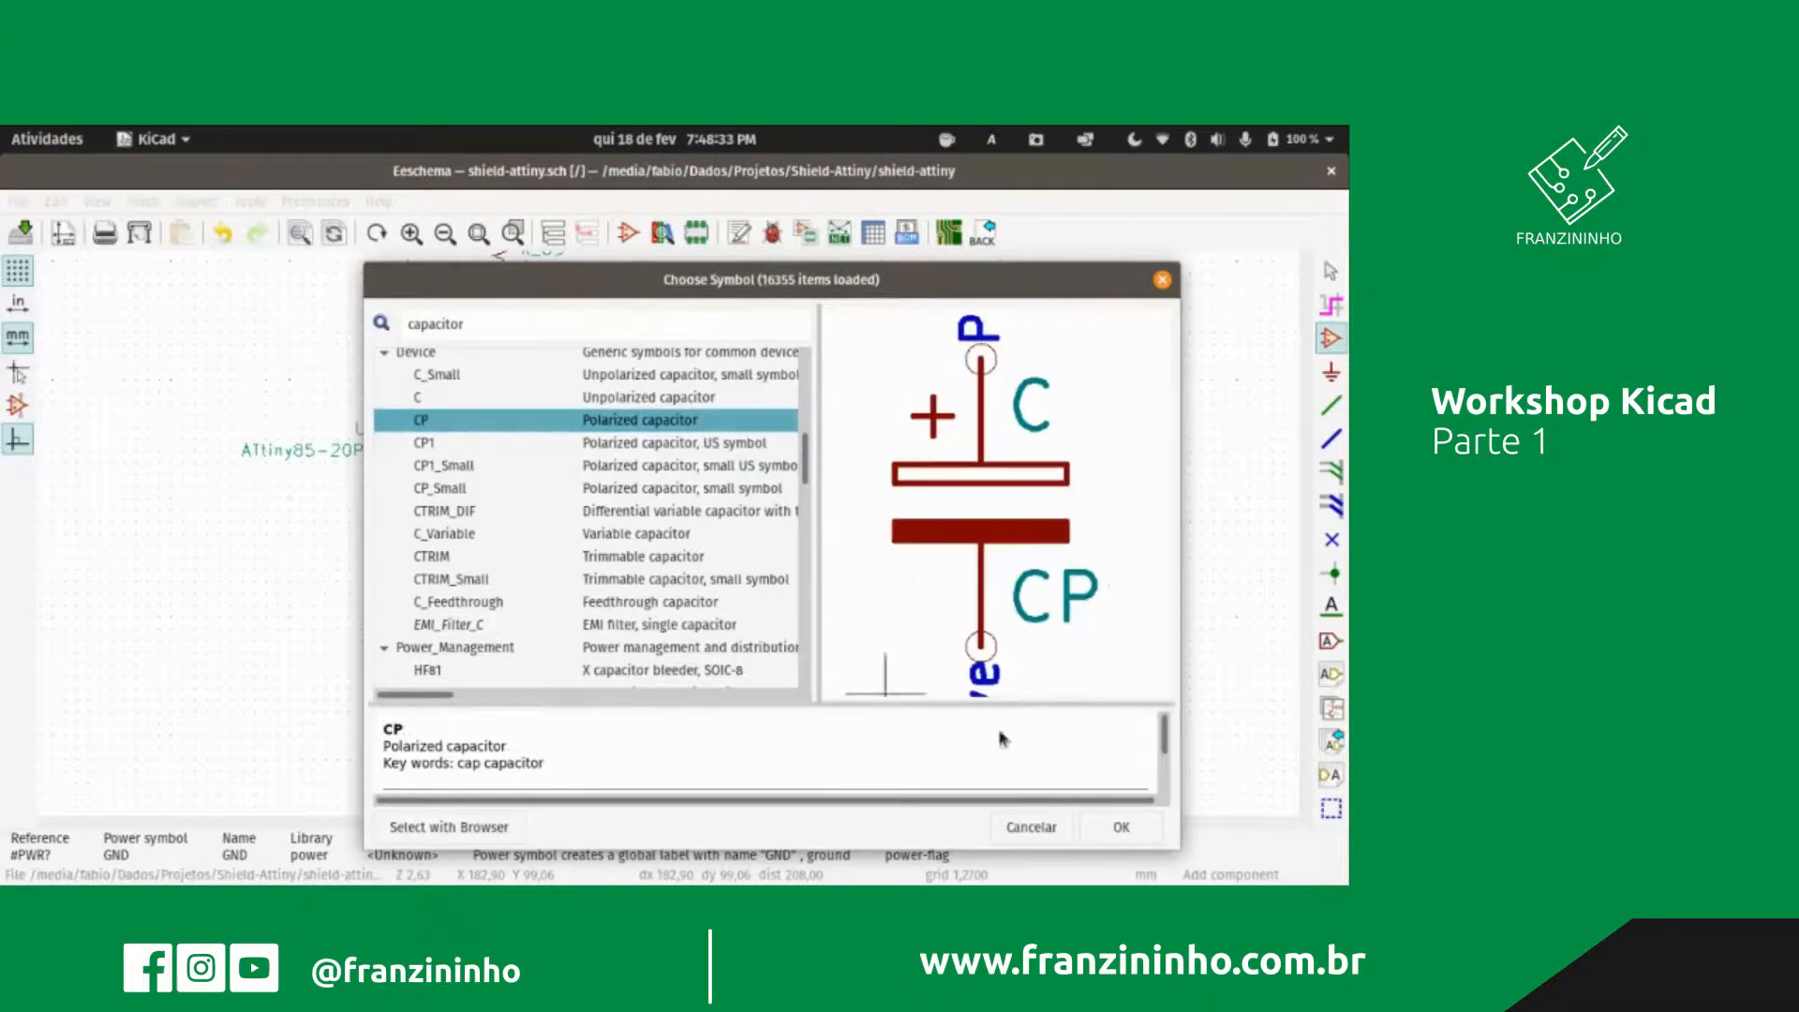
{"action": "left_click", "coordinate": [1121, 827]}
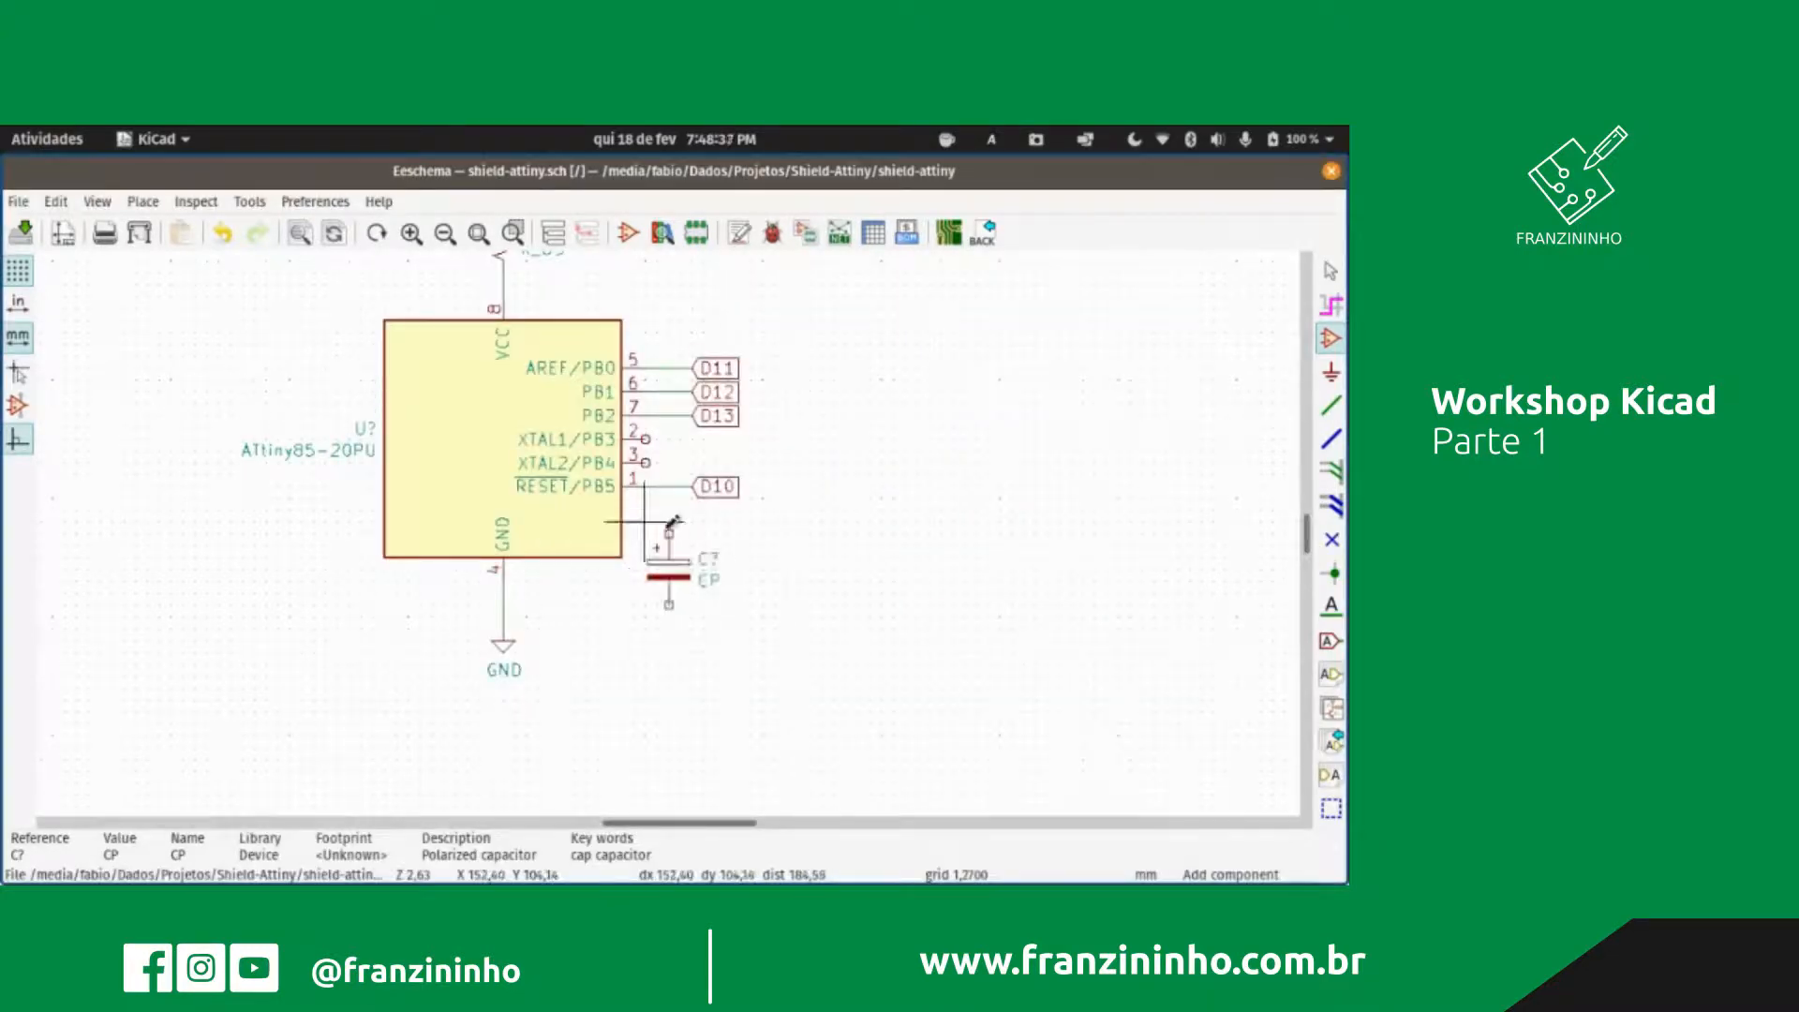
Step: Wire the capacitor's positive pin up to the net between RESET/PB5 and the D10 label
{"action": "scroll", "coordinate": [684, 560], "scroll_direction": "down", "scroll_amount": 1}
{"action": "scroll", "coordinate": [672, 521], "scroll_direction": "up", "scroll_amount": 3}
{"action": "scroll", "coordinate": [671, 521], "scroll_direction": "up", "scroll_amount": 3}
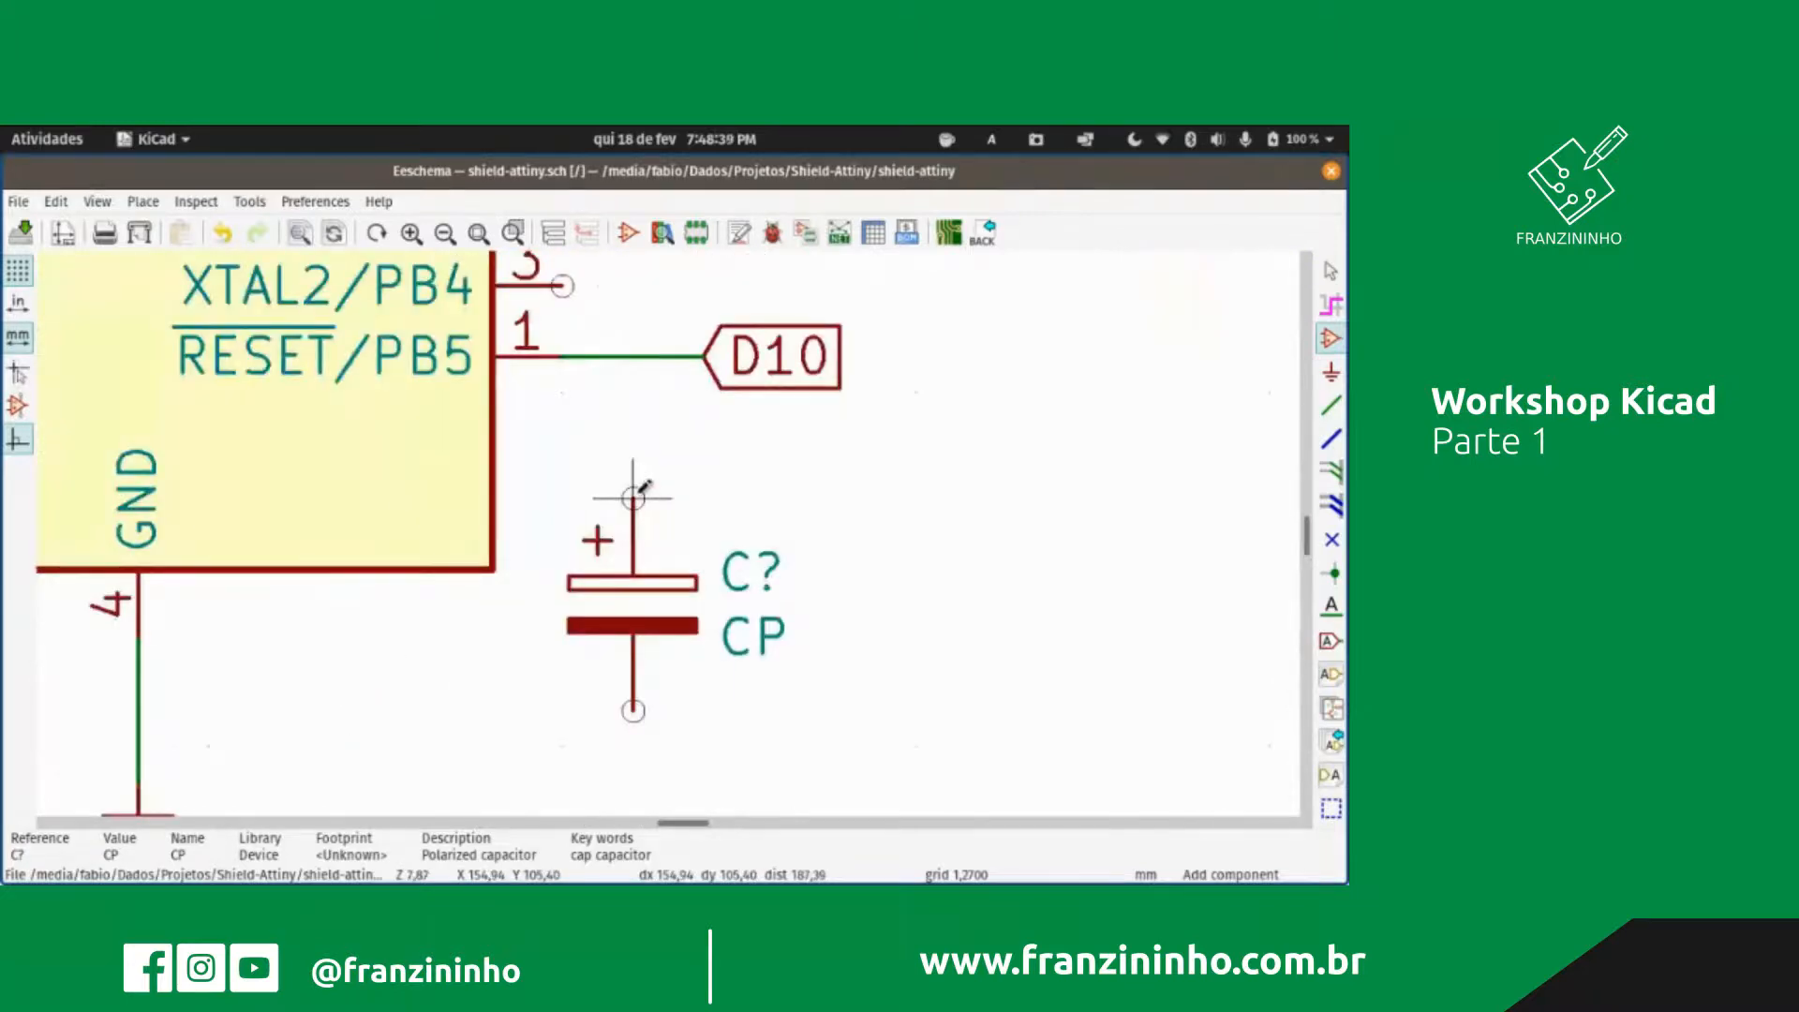
{"action": "key", "text": "w"}
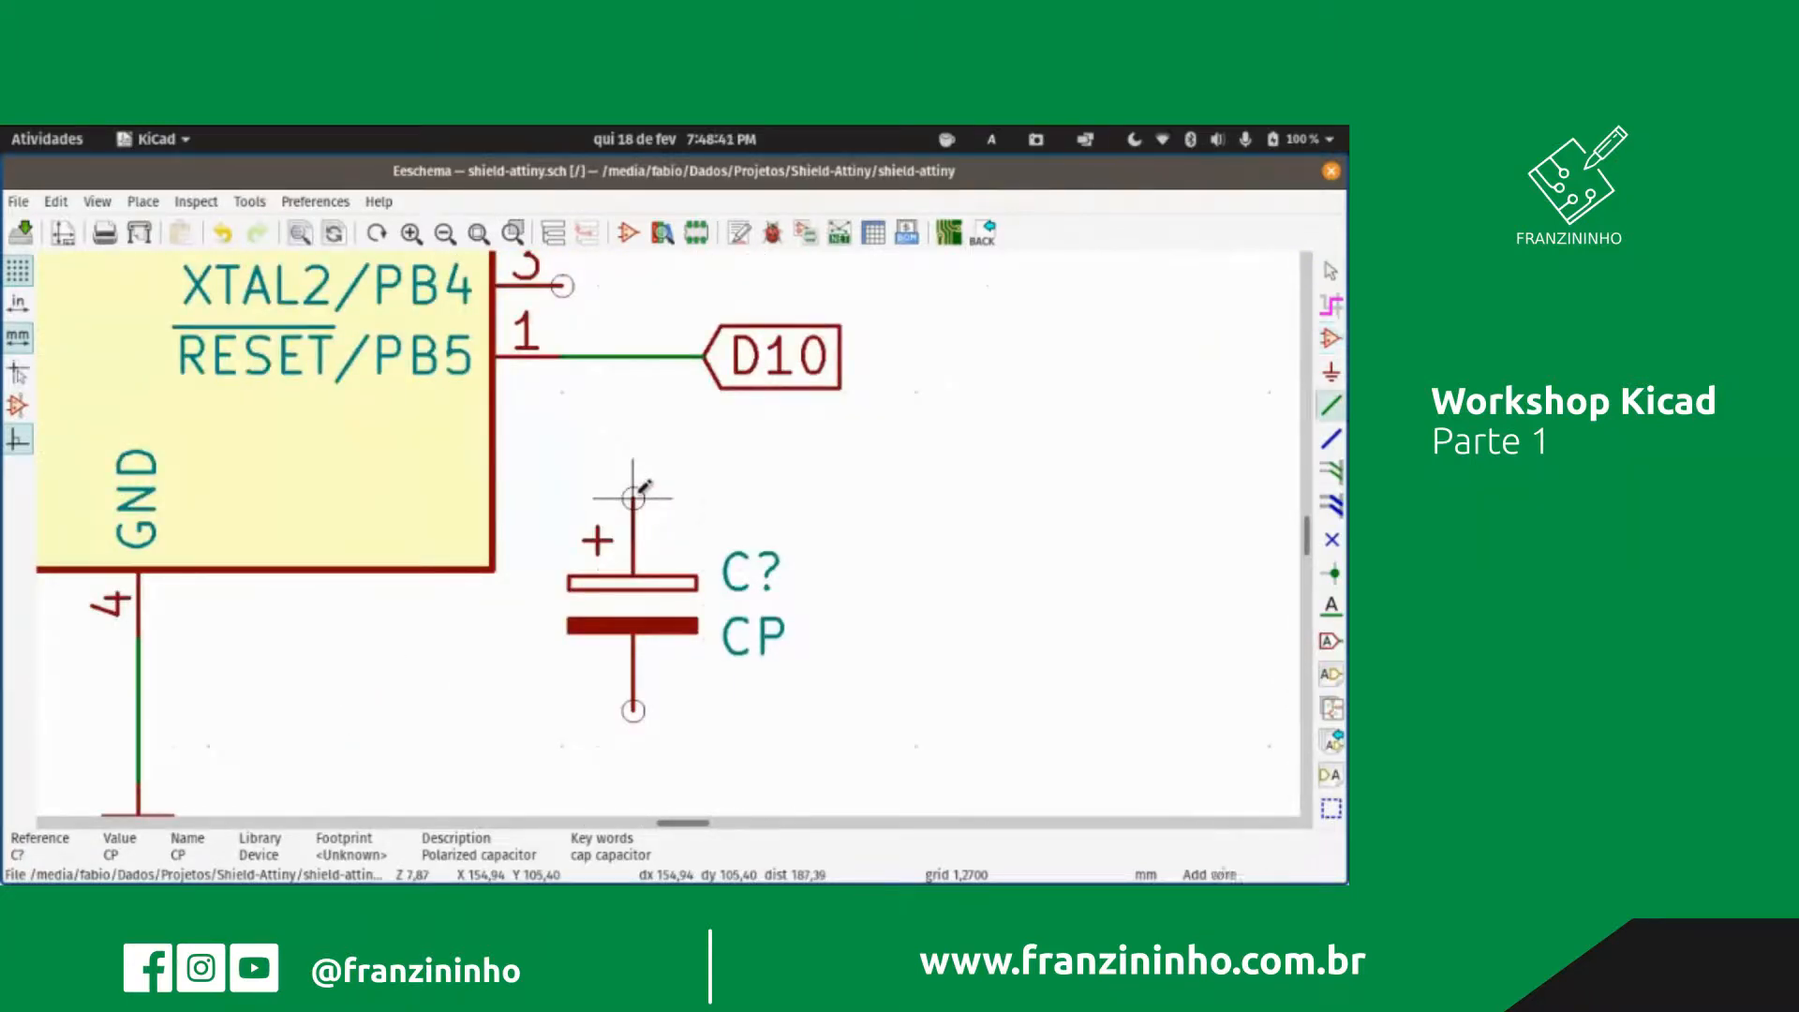
{"action": "left_click", "coordinate": [633, 356]}
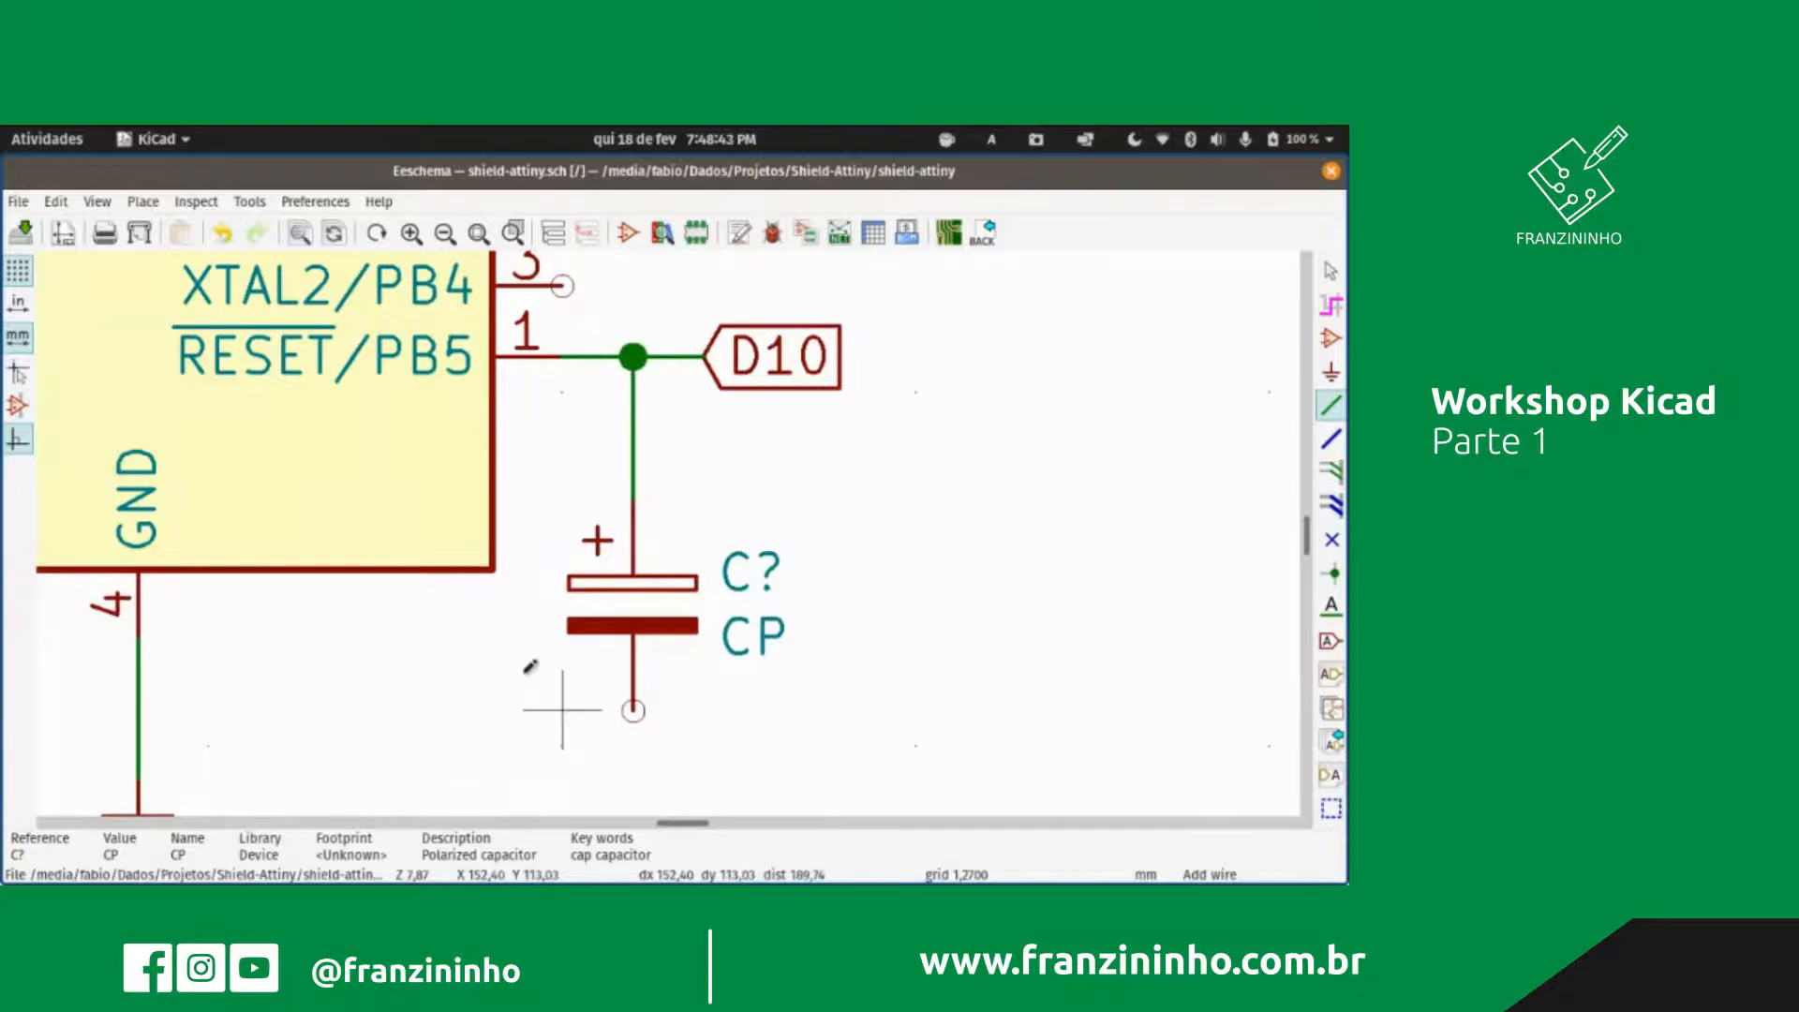
Step: Copy the ATtiny85's GND symbol below the capacitor and wire it to the capacitor's negative pin
{"action": "scroll", "coordinate": [421, 674], "scroll_direction": "up", "scroll_amount": 3}
{"action": "scroll", "coordinate": [547, 652], "scroll_direction": "down", "scroll_amount": 4}
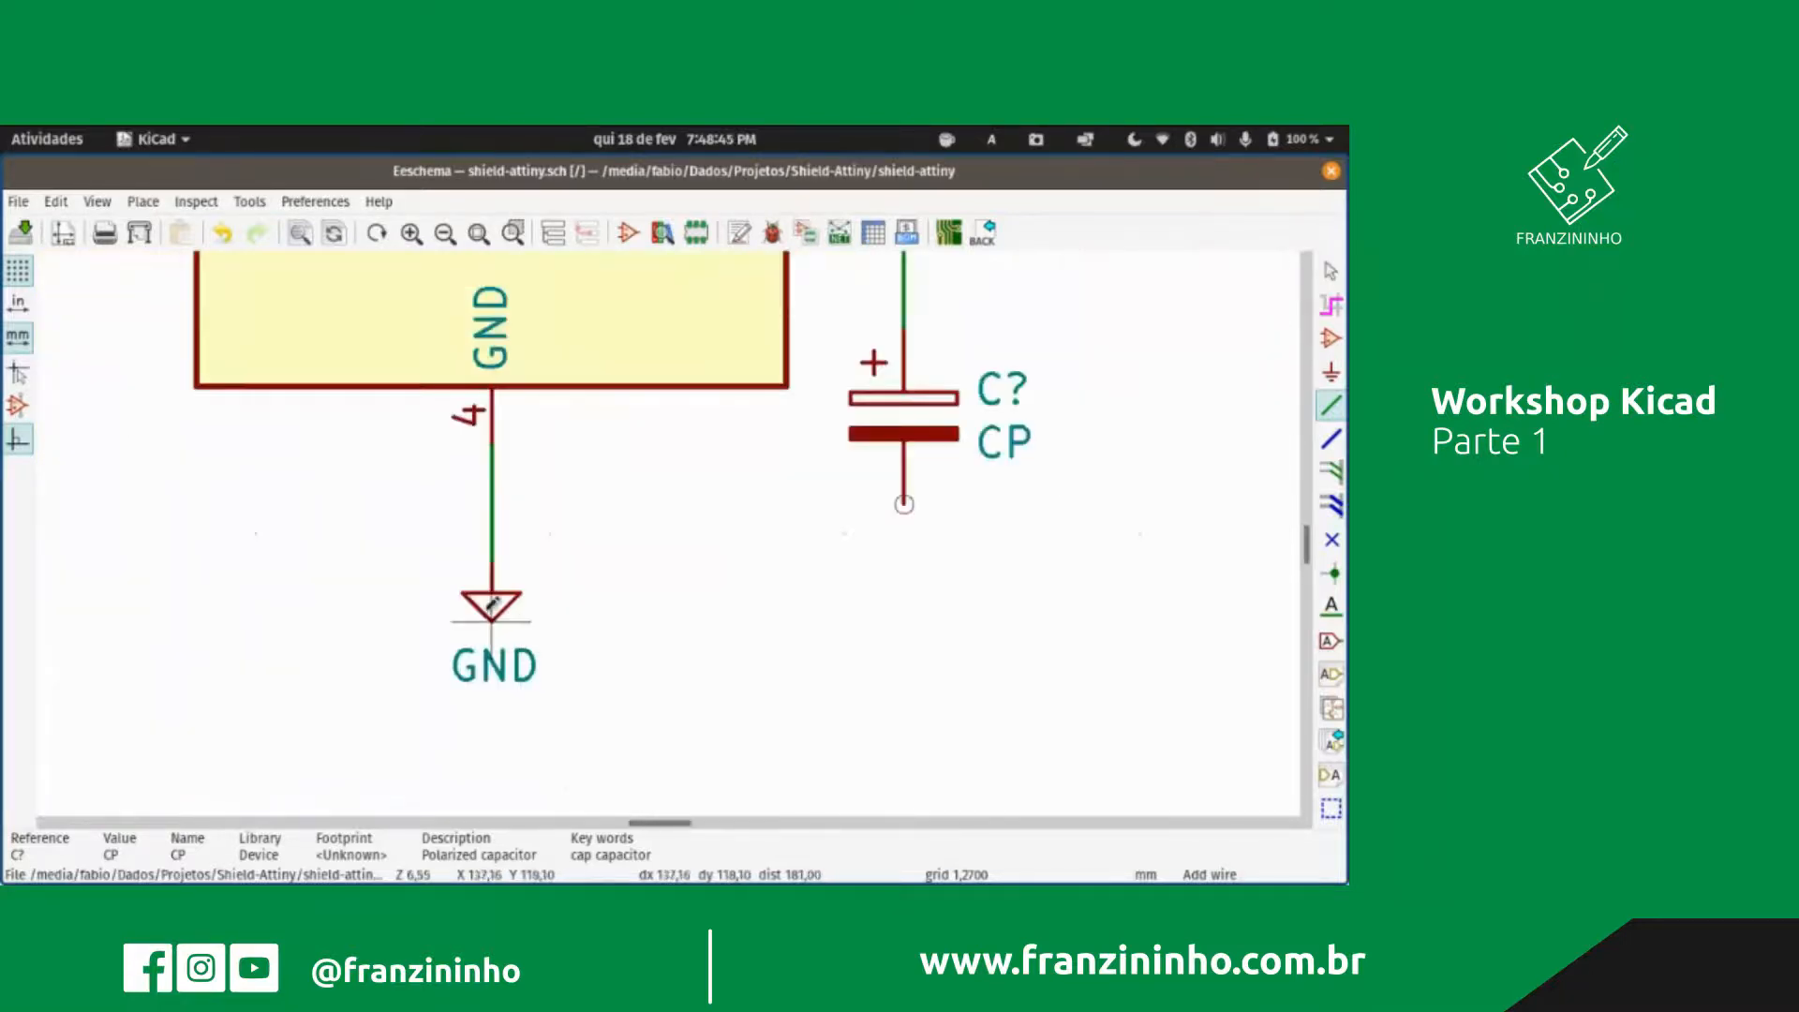
{"action": "key", "text": "Escape"}
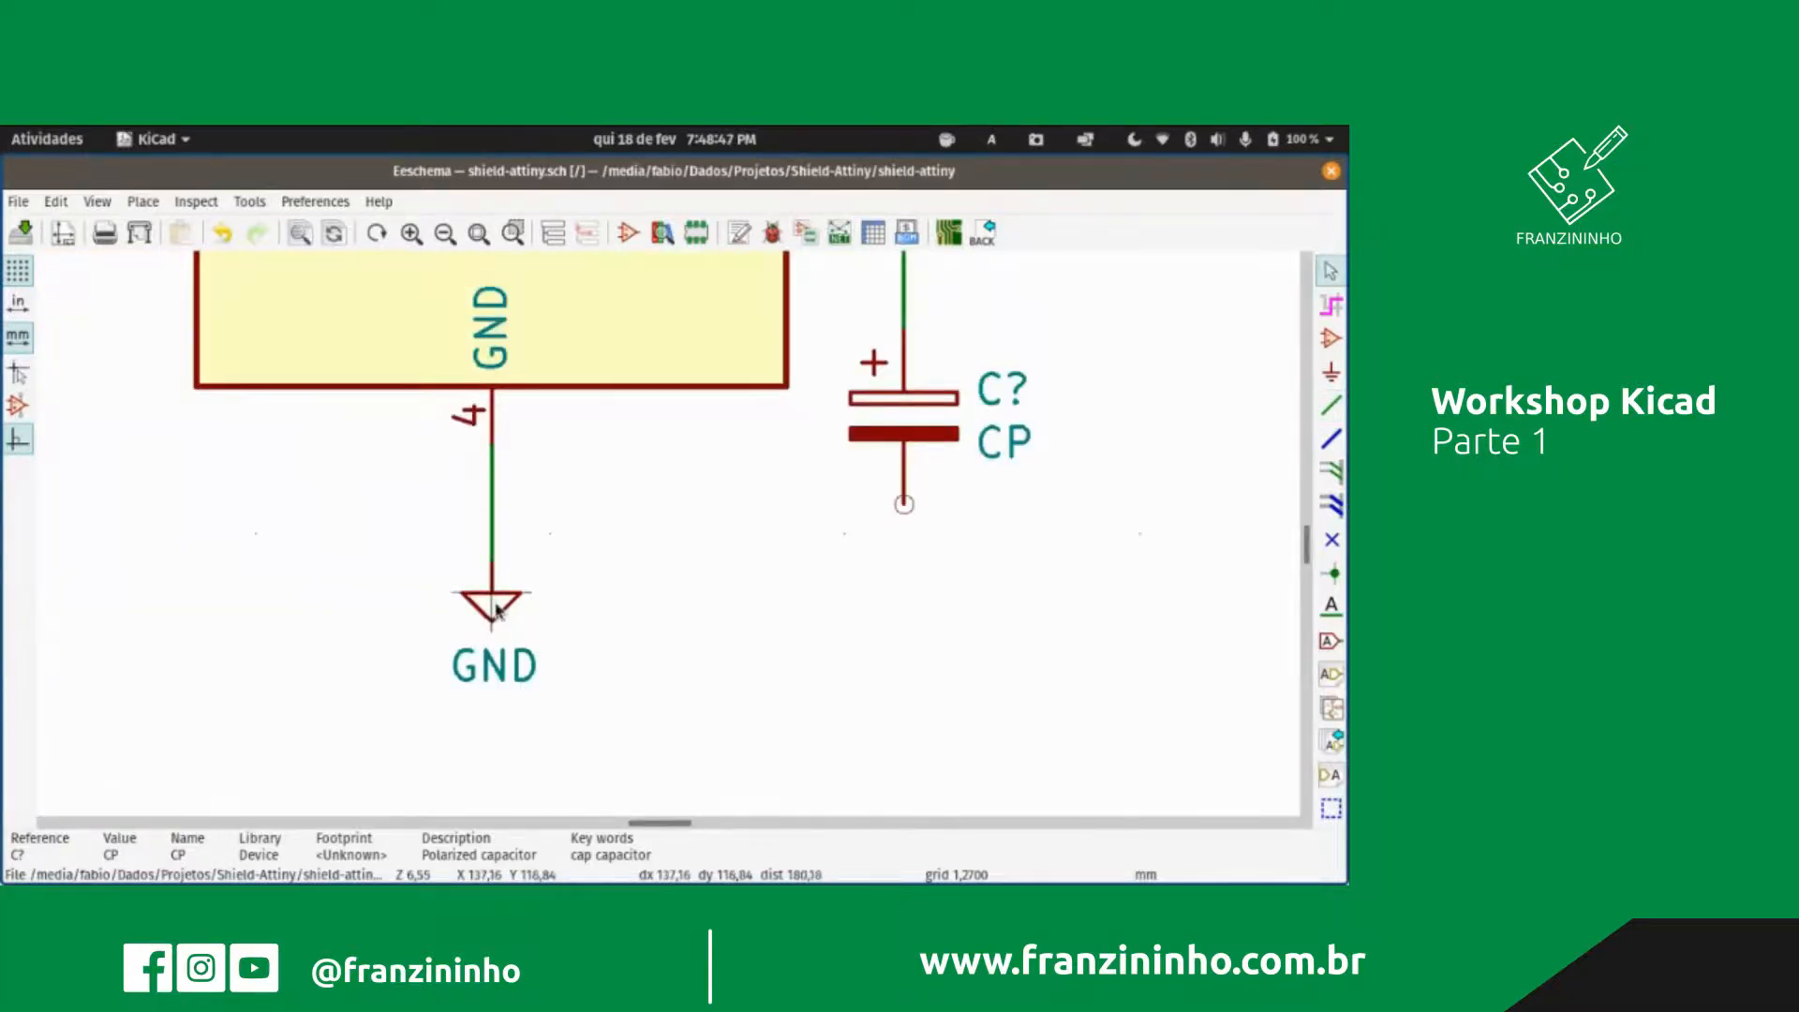
{"action": "key", "text": "c"}
{"action": "left_click", "coordinate": [905, 573]}
{"action": "key", "text": "w"}
{"action": "left_click", "coordinate": [903, 563]}
{"action": "scroll", "coordinate": [933, 561], "scroll_direction": "up", "scroll_amount": 3}
{"action": "scroll", "coordinate": [668, 531], "scroll_direction": "down", "scroll_amount": 4}
{"action": "scroll", "coordinate": [668, 531], "scroll_direction": "down", "scroll_amount": 4}
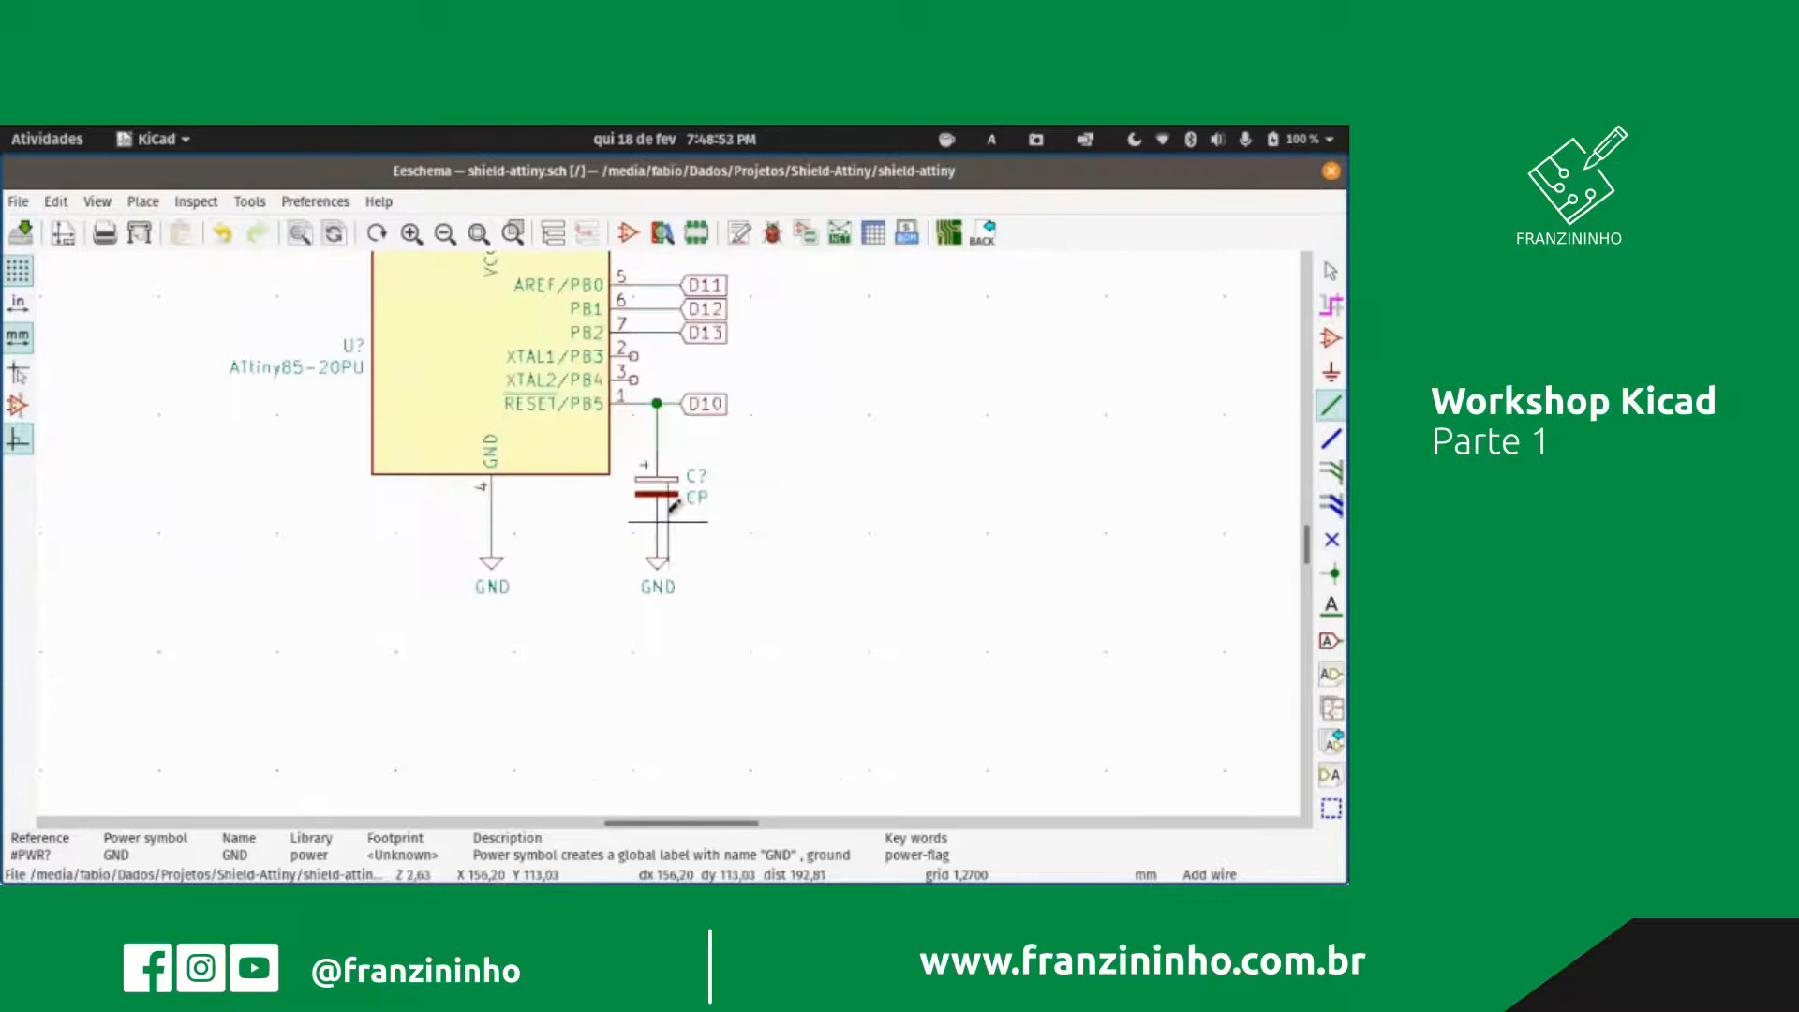
{"action": "scroll", "coordinate": [668, 531], "scroll_direction": "up", "scroll_amount": 5}
{"action": "scroll", "coordinate": [671, 521], "scroll_direction": "down", "scroll_amount": 5}
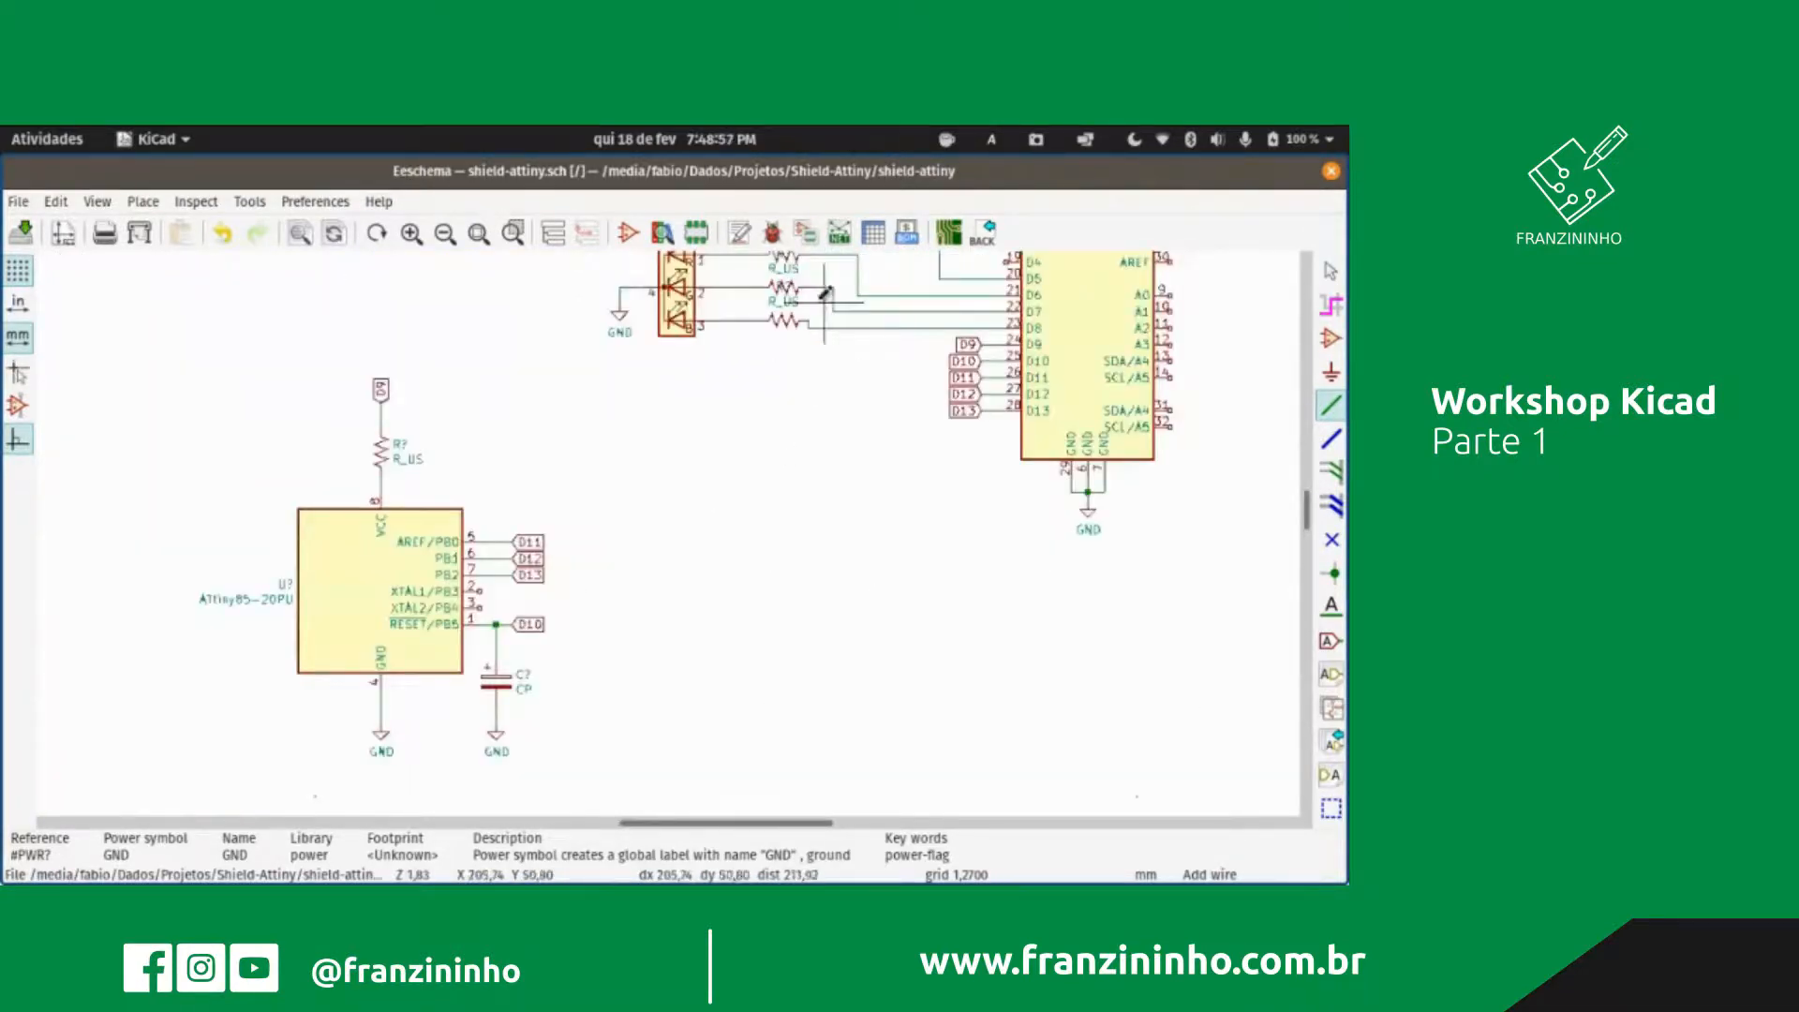
Step: Set the value of the resistor on the RGB LED's red line (pin 1) to 1k
{"action": "scroll", "coordinate": [813, 301], "scroll_direction": "up", "scroll_amount": 1}
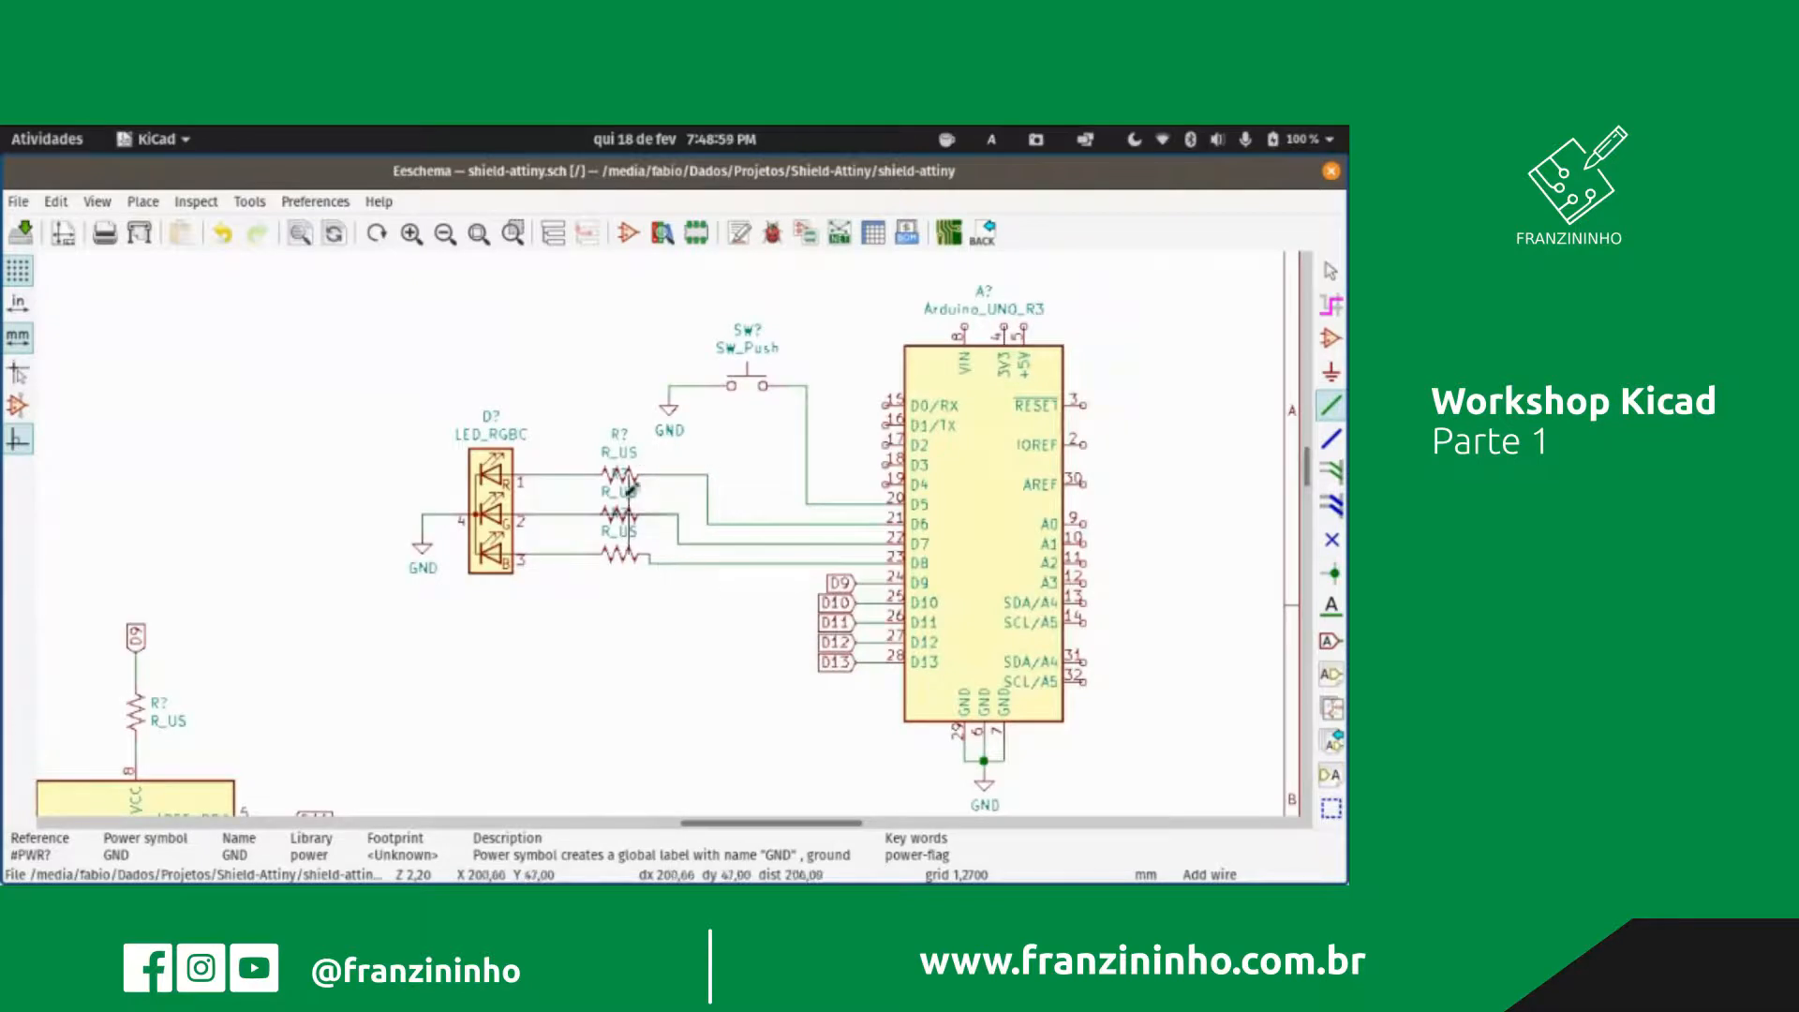
{"action": "scroll", "coordinate": [659, 515], "scroll_direction": "up", "scroll_amount": 4}
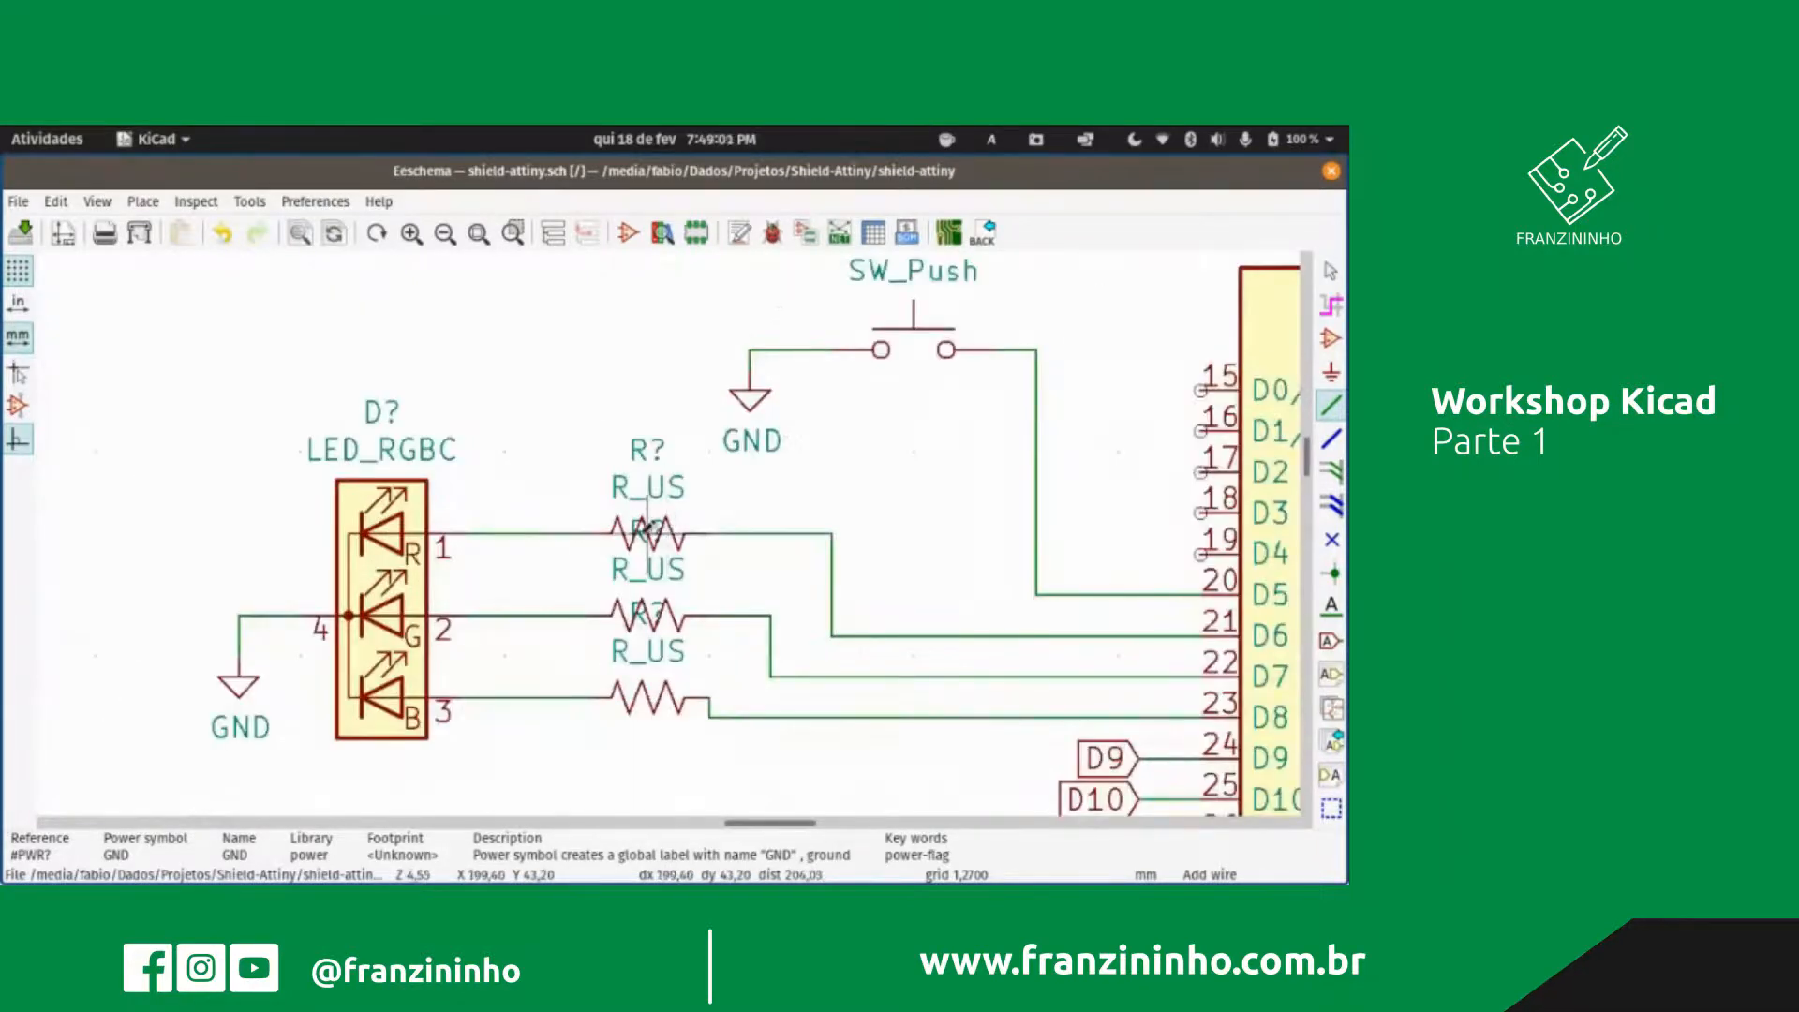
{"action": "scroll", "coordinate": [667, 525], "scroll_direction": "up", "scroll_amount": 2}
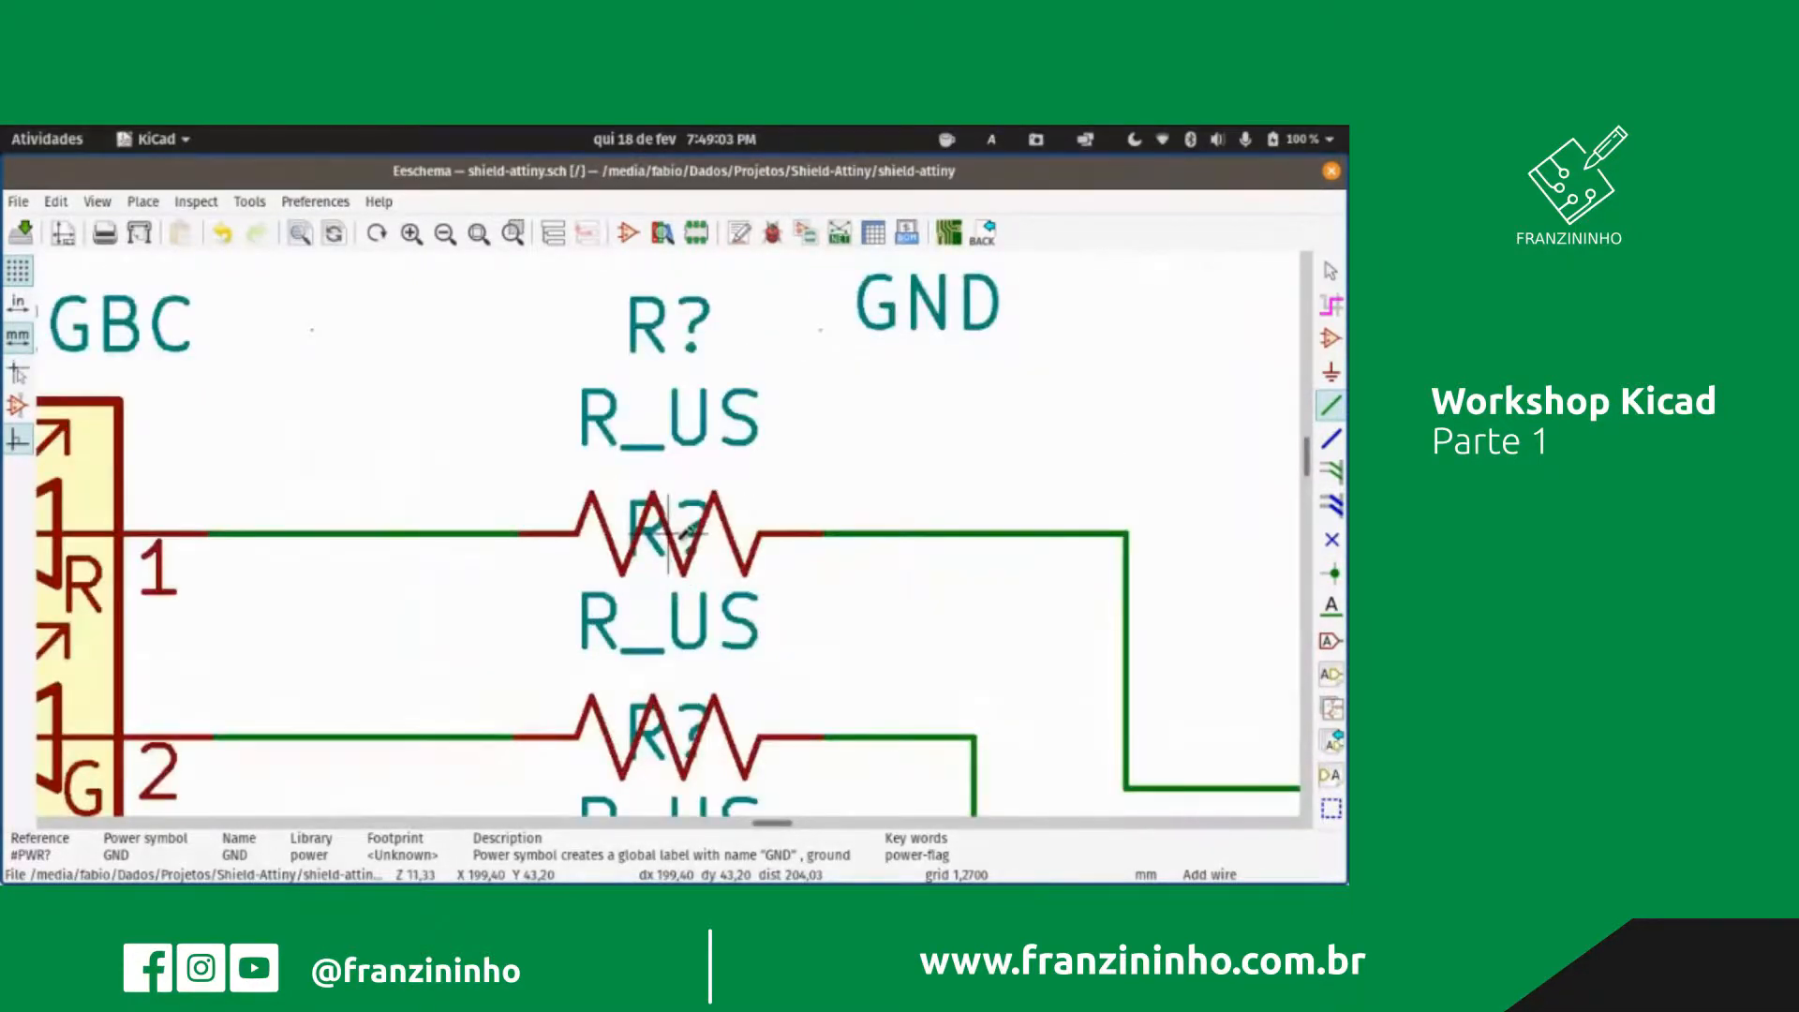
{"action": "key", "text": "Escape"}
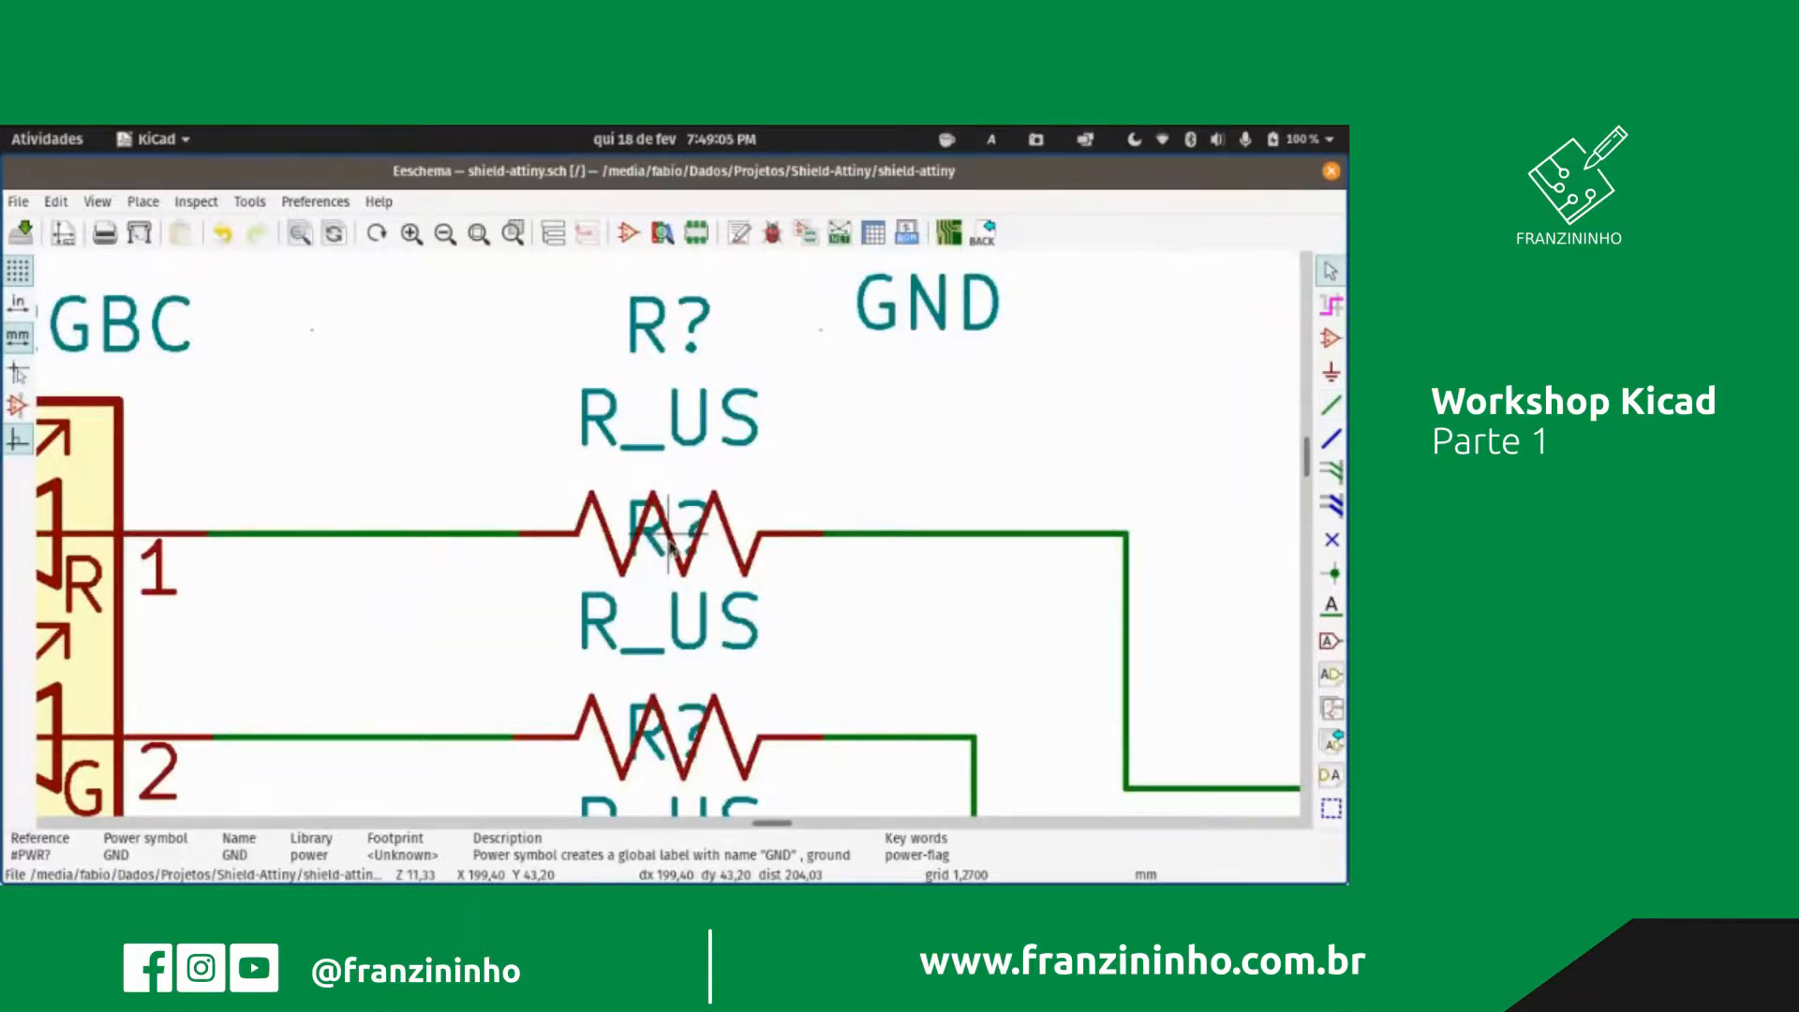
{"action": "left_click", "coordinate": [669, 547]}
{"action": "key", "text": "Escape"}
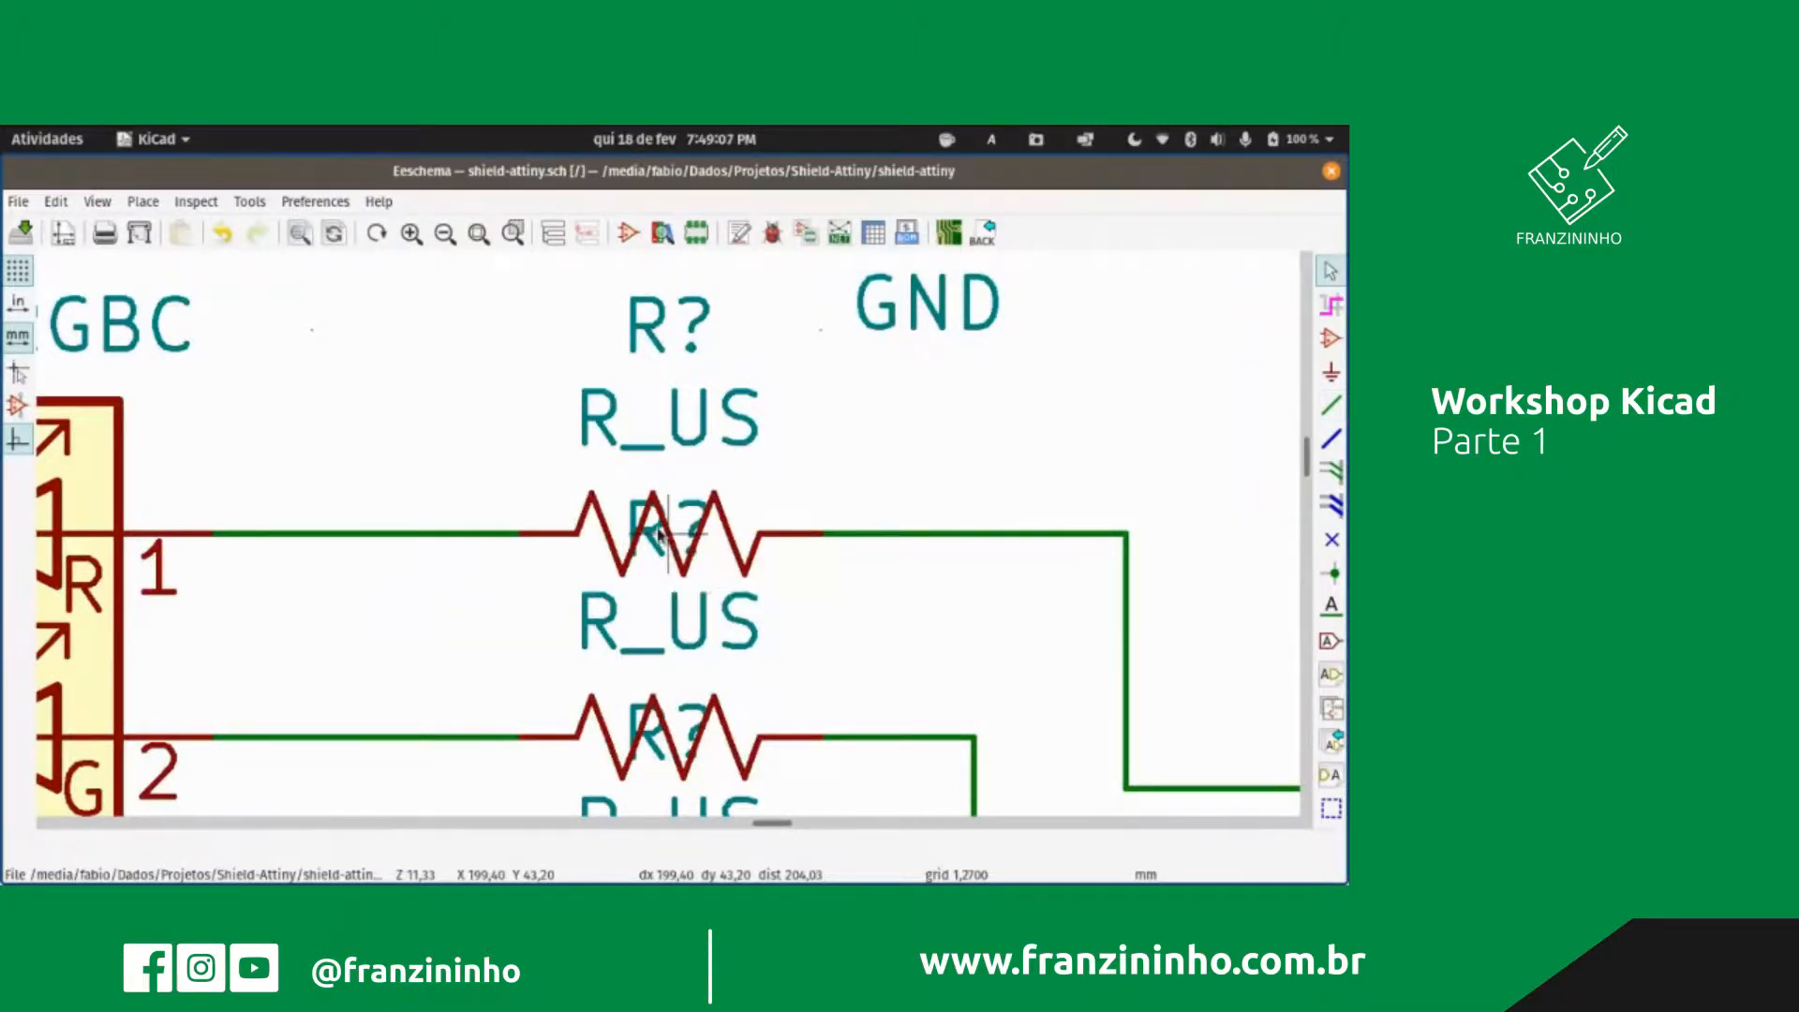
{"action": "left_click", "coordinate": [660, 535]}
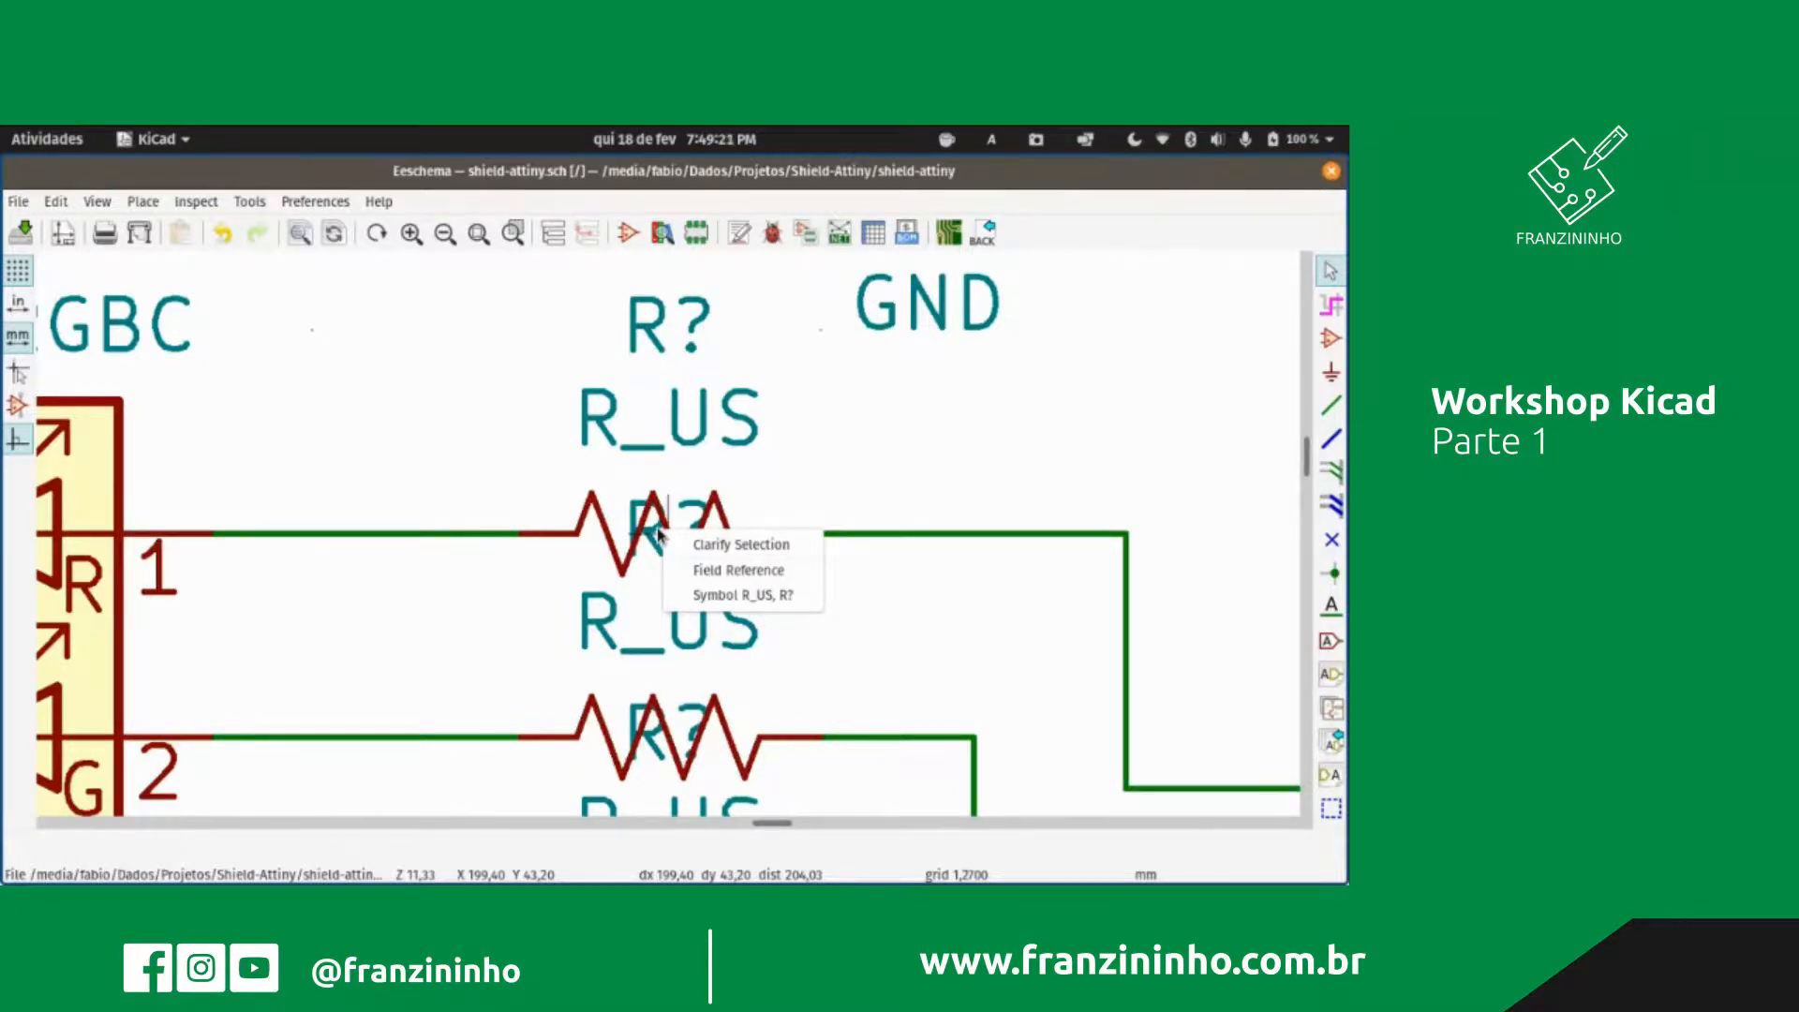
{"action": "left_click", "coordinate": [715, 605]}
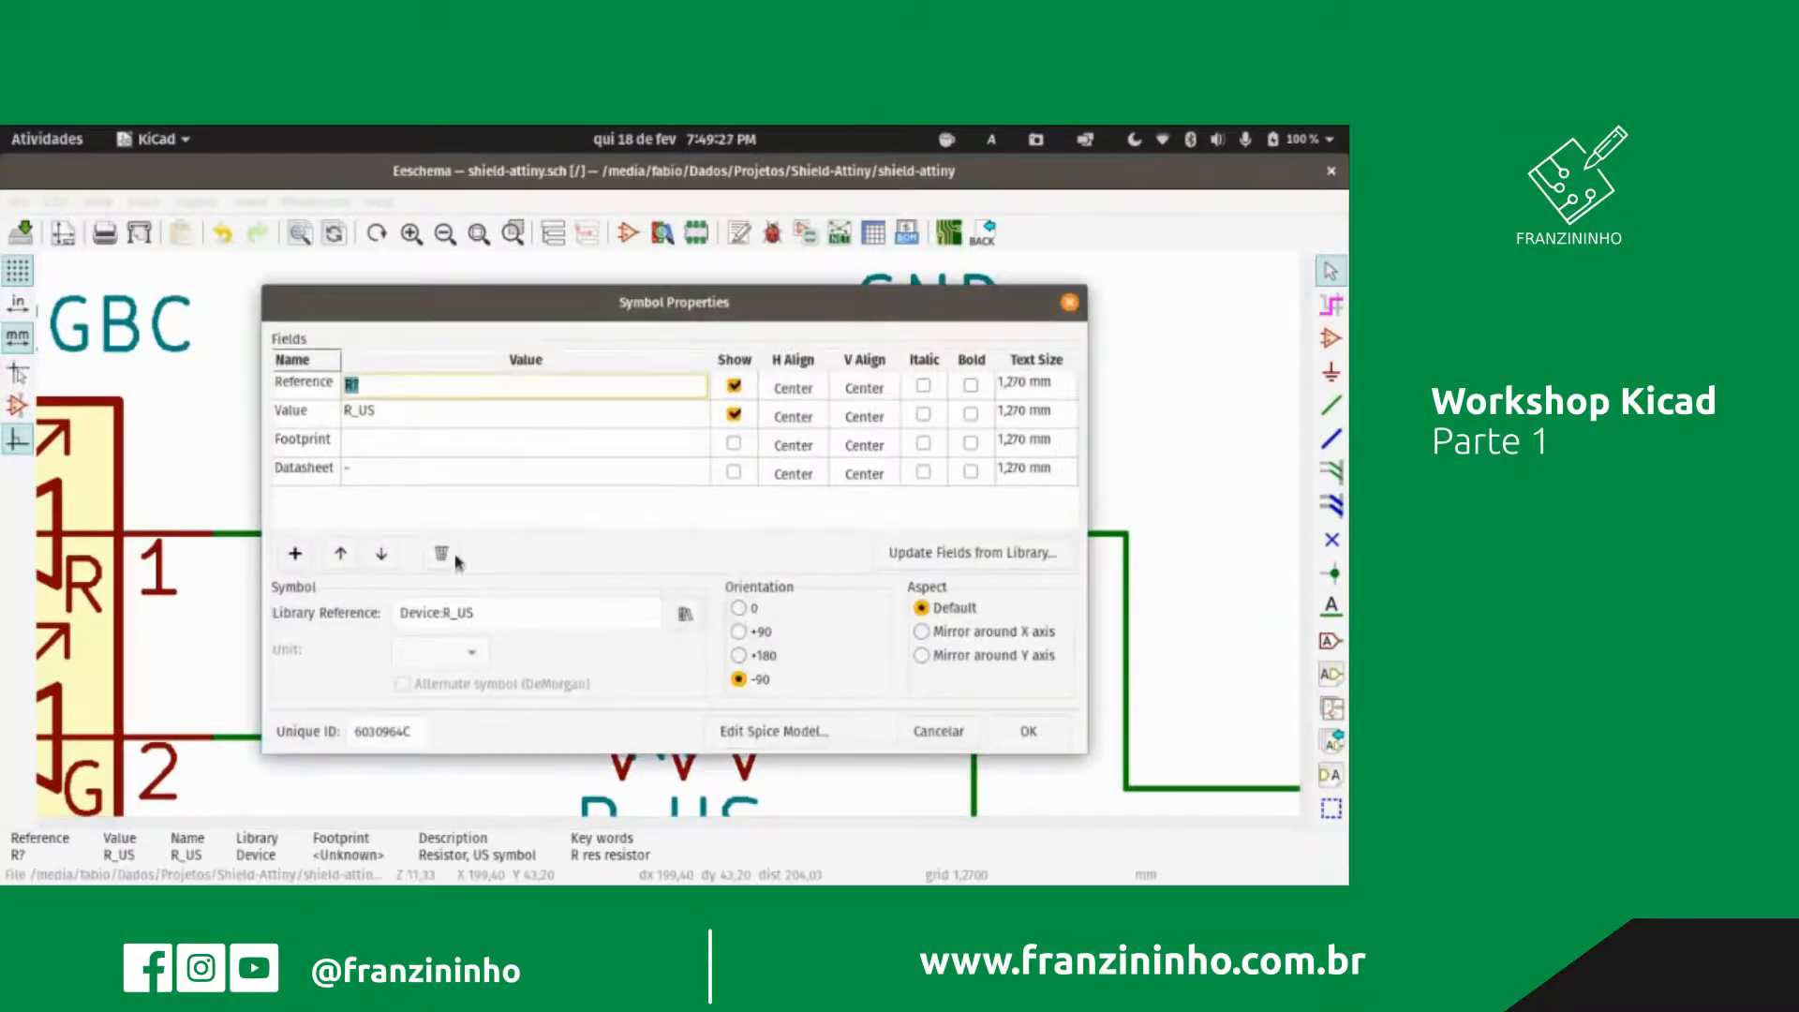
{"action": "left_click", "coordinate": [428, 416]}
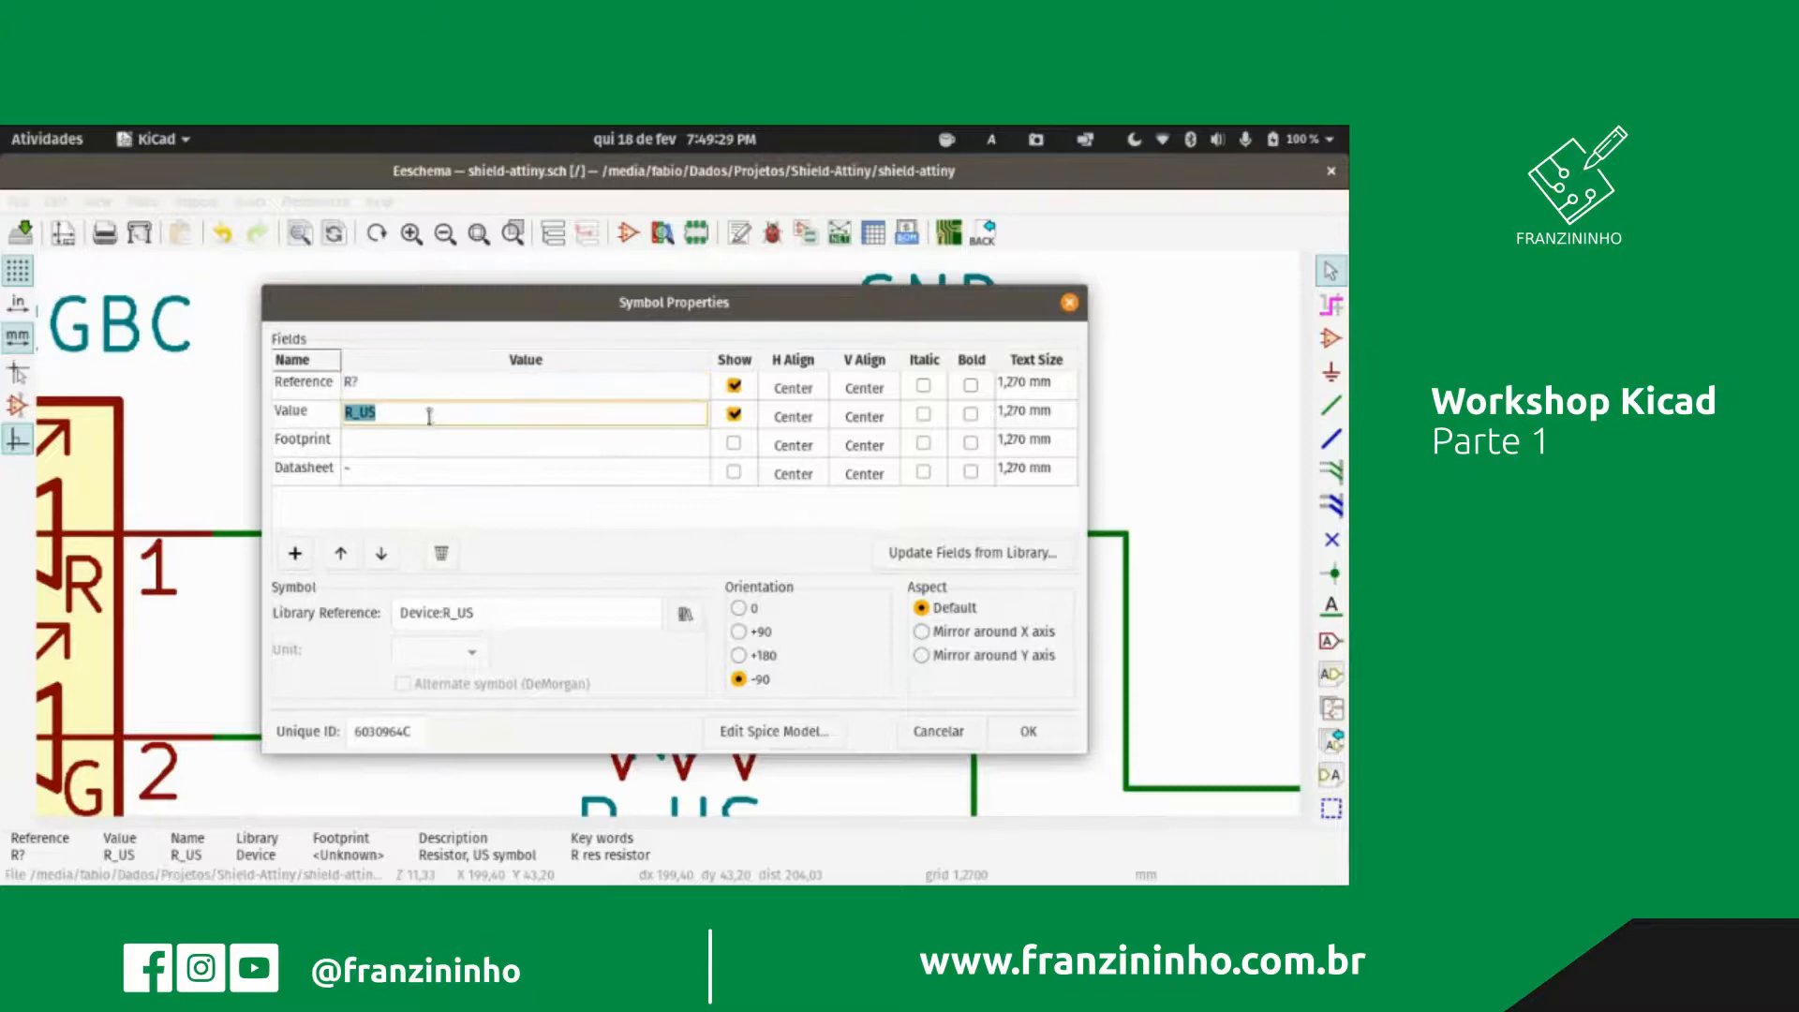
{"action": "type", "text": "1"}
{"action": "key", "text": "BackSpace"}
{"action": "left_click_drag", "start_coordinate": [441, 413], "coordinate": [327, 410]}
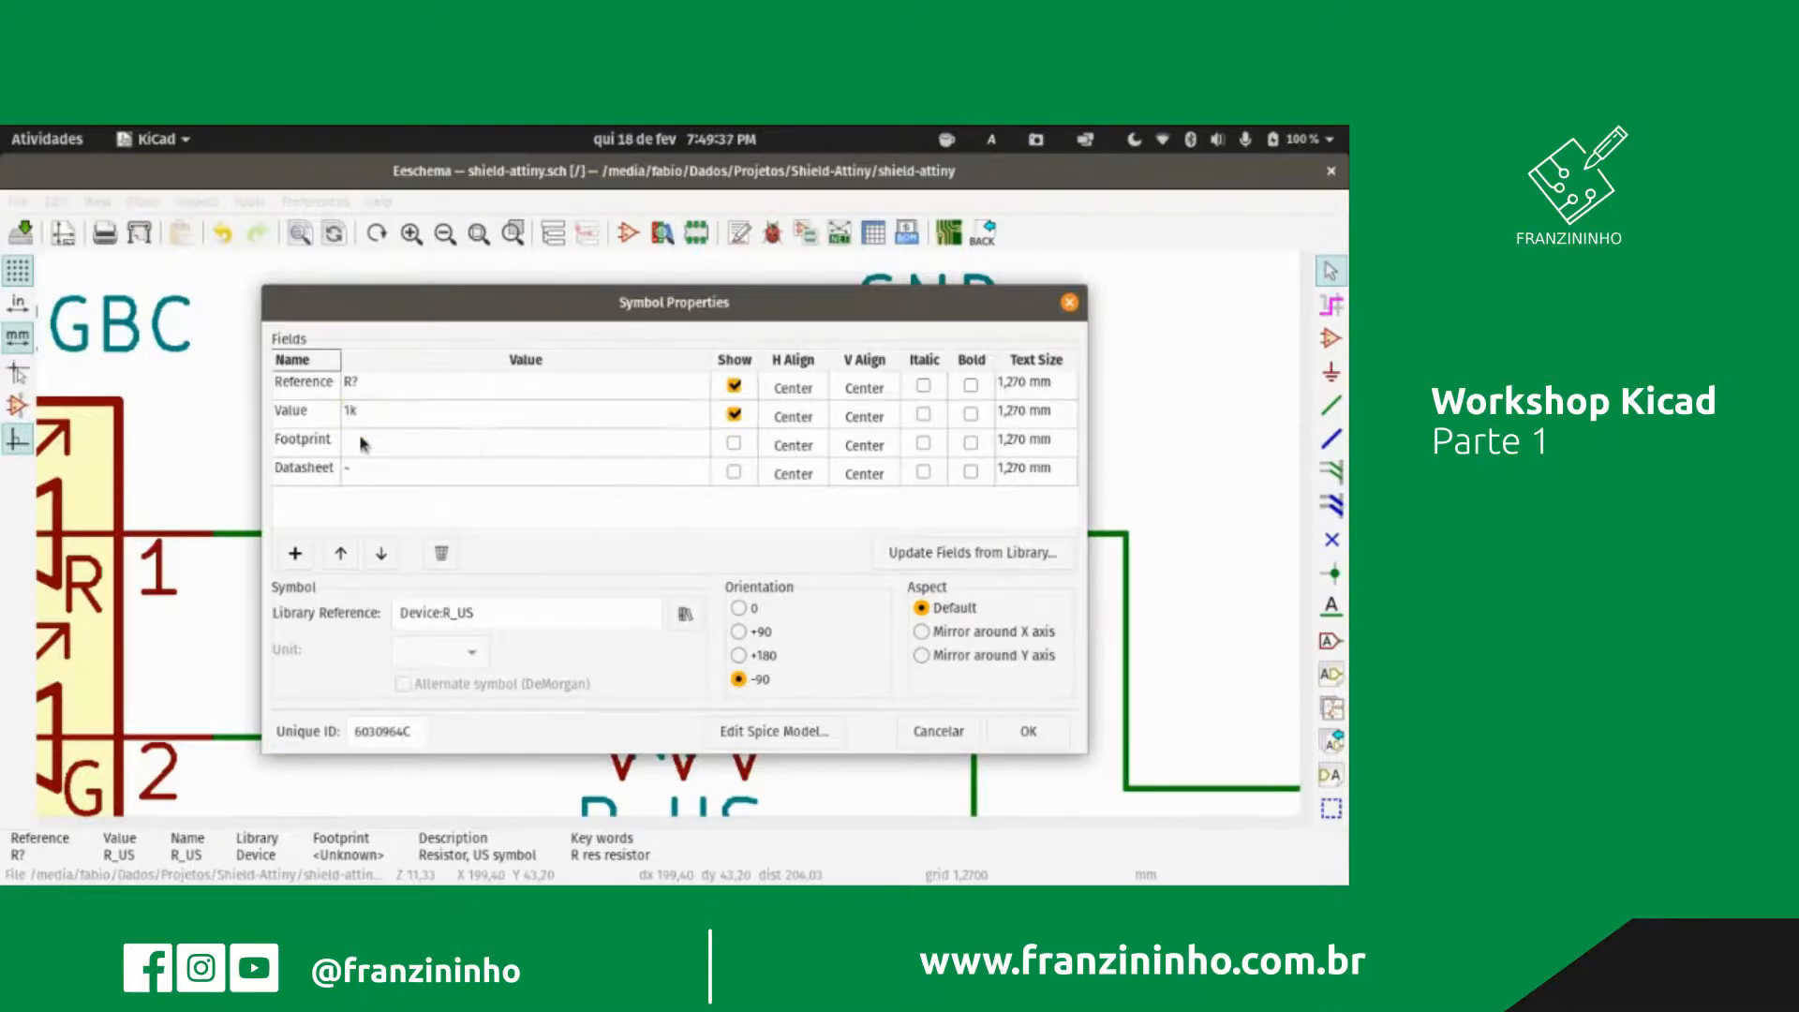
{"action": "left_click", "coordinate": [408, 424]}
{"action": "left_click", "coordinate": [408, 424]}
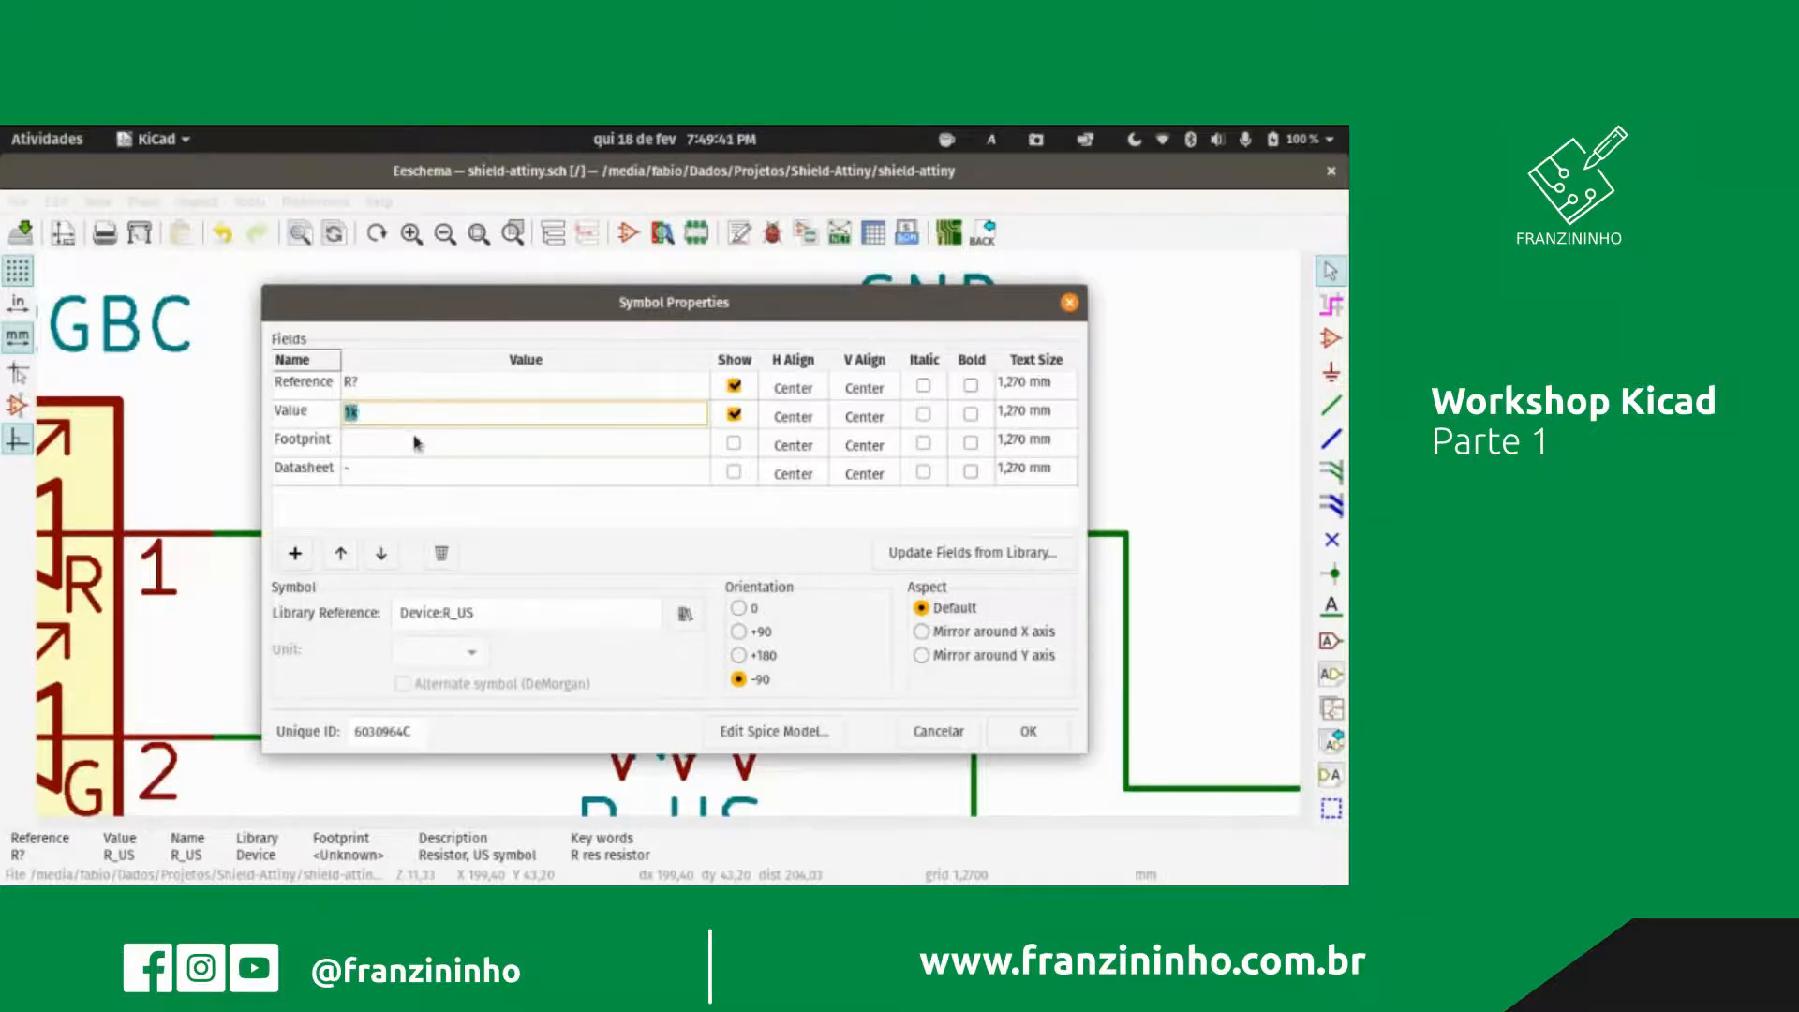
{"action": "left_click", "coordinate": [1027, 731]}
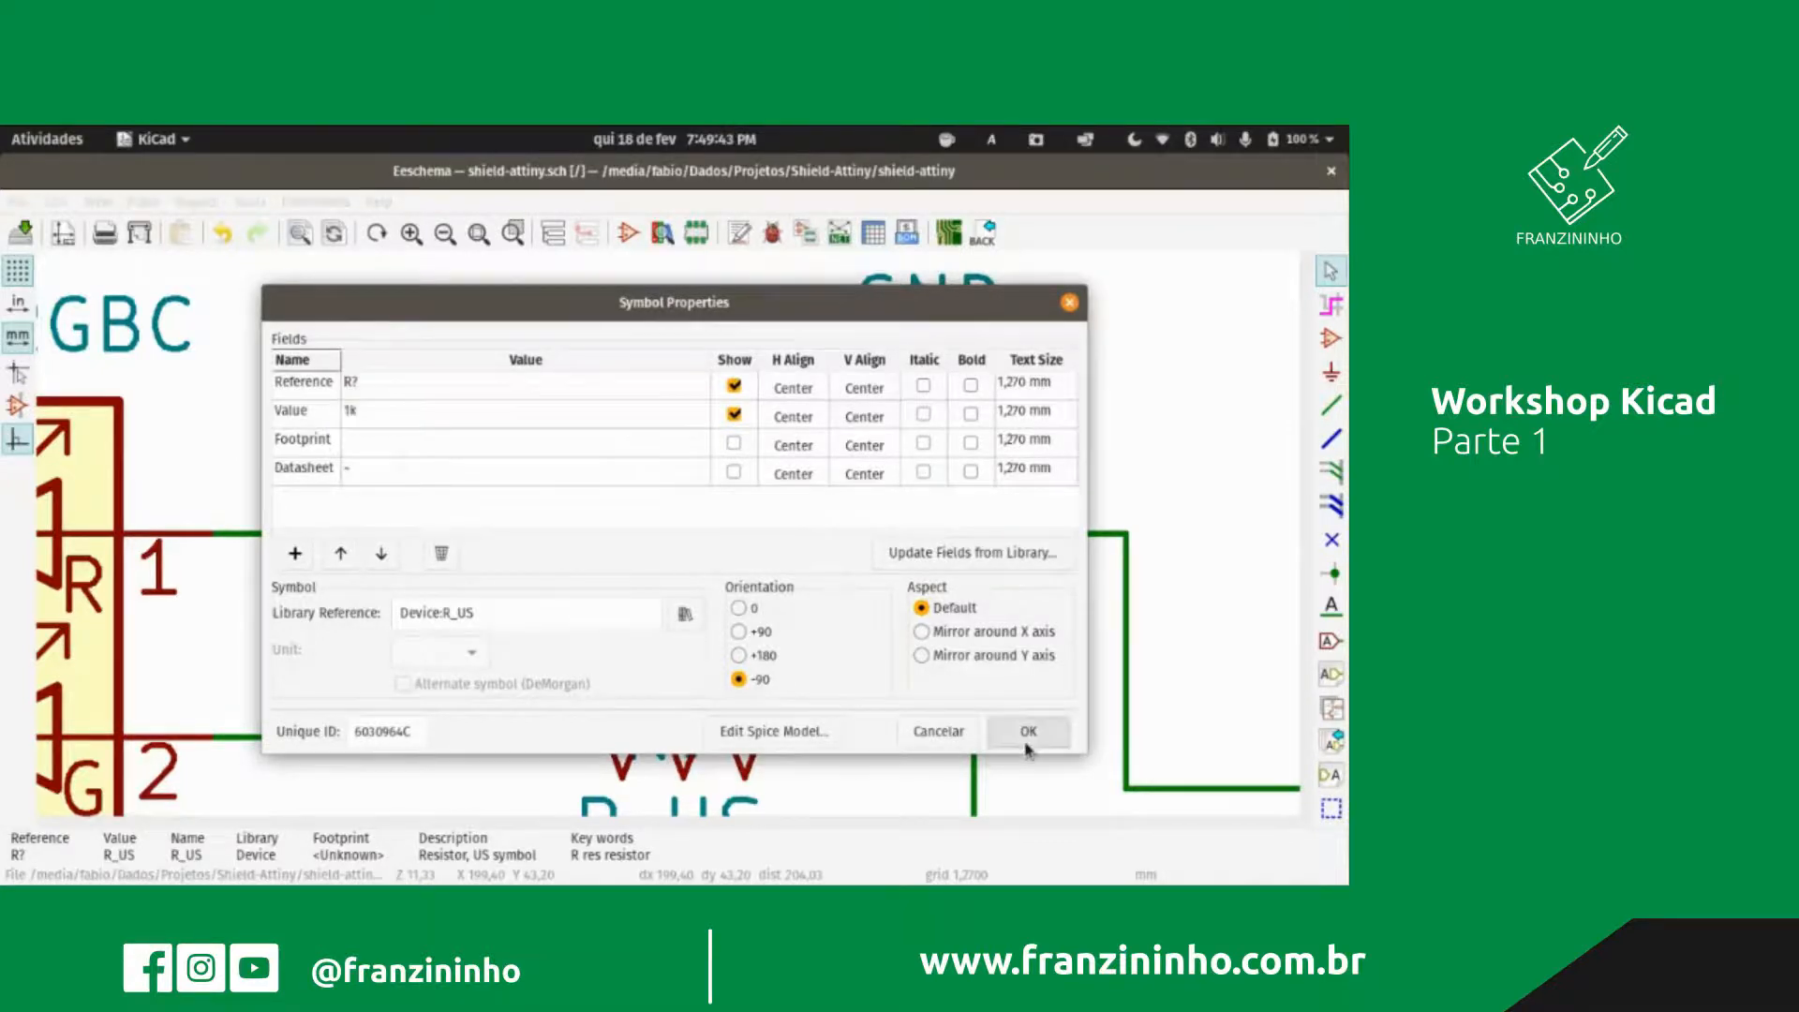
Step: Set the value of the resistor on the RGB LED's green line (pin 2) to 1k
{"action": "scroll", "coordinate": [586, 494], "scroll_direction": "up", "scroll_amount": 2}
{"action": "scroll", "coordinate": [668, 539], "scroll_direction": "down", "scroll_amount": 3}
{"action": "scroll", "coordinate": [668, 540], "scroll_direction": "down", "scroll_amount": 2}
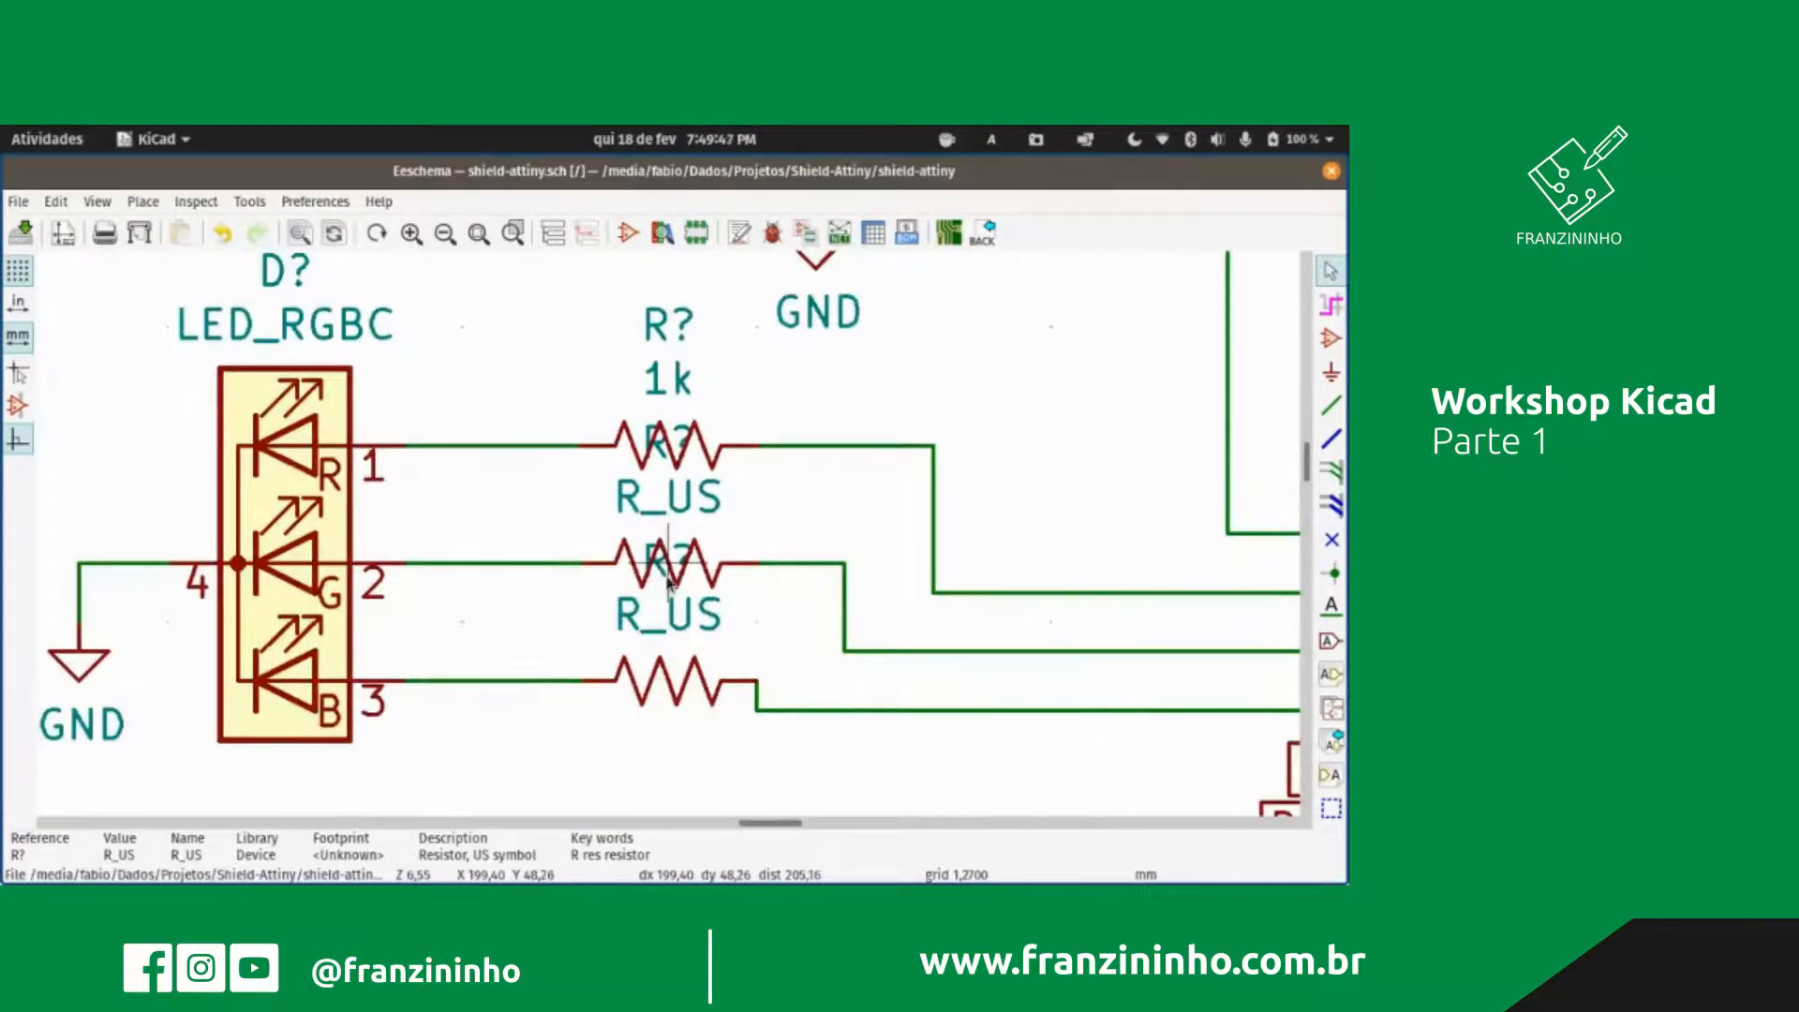
{"action": "double_click", "coordinate": [668, 582]}
{"action": "left_click", "coordinate": [750, 640]}
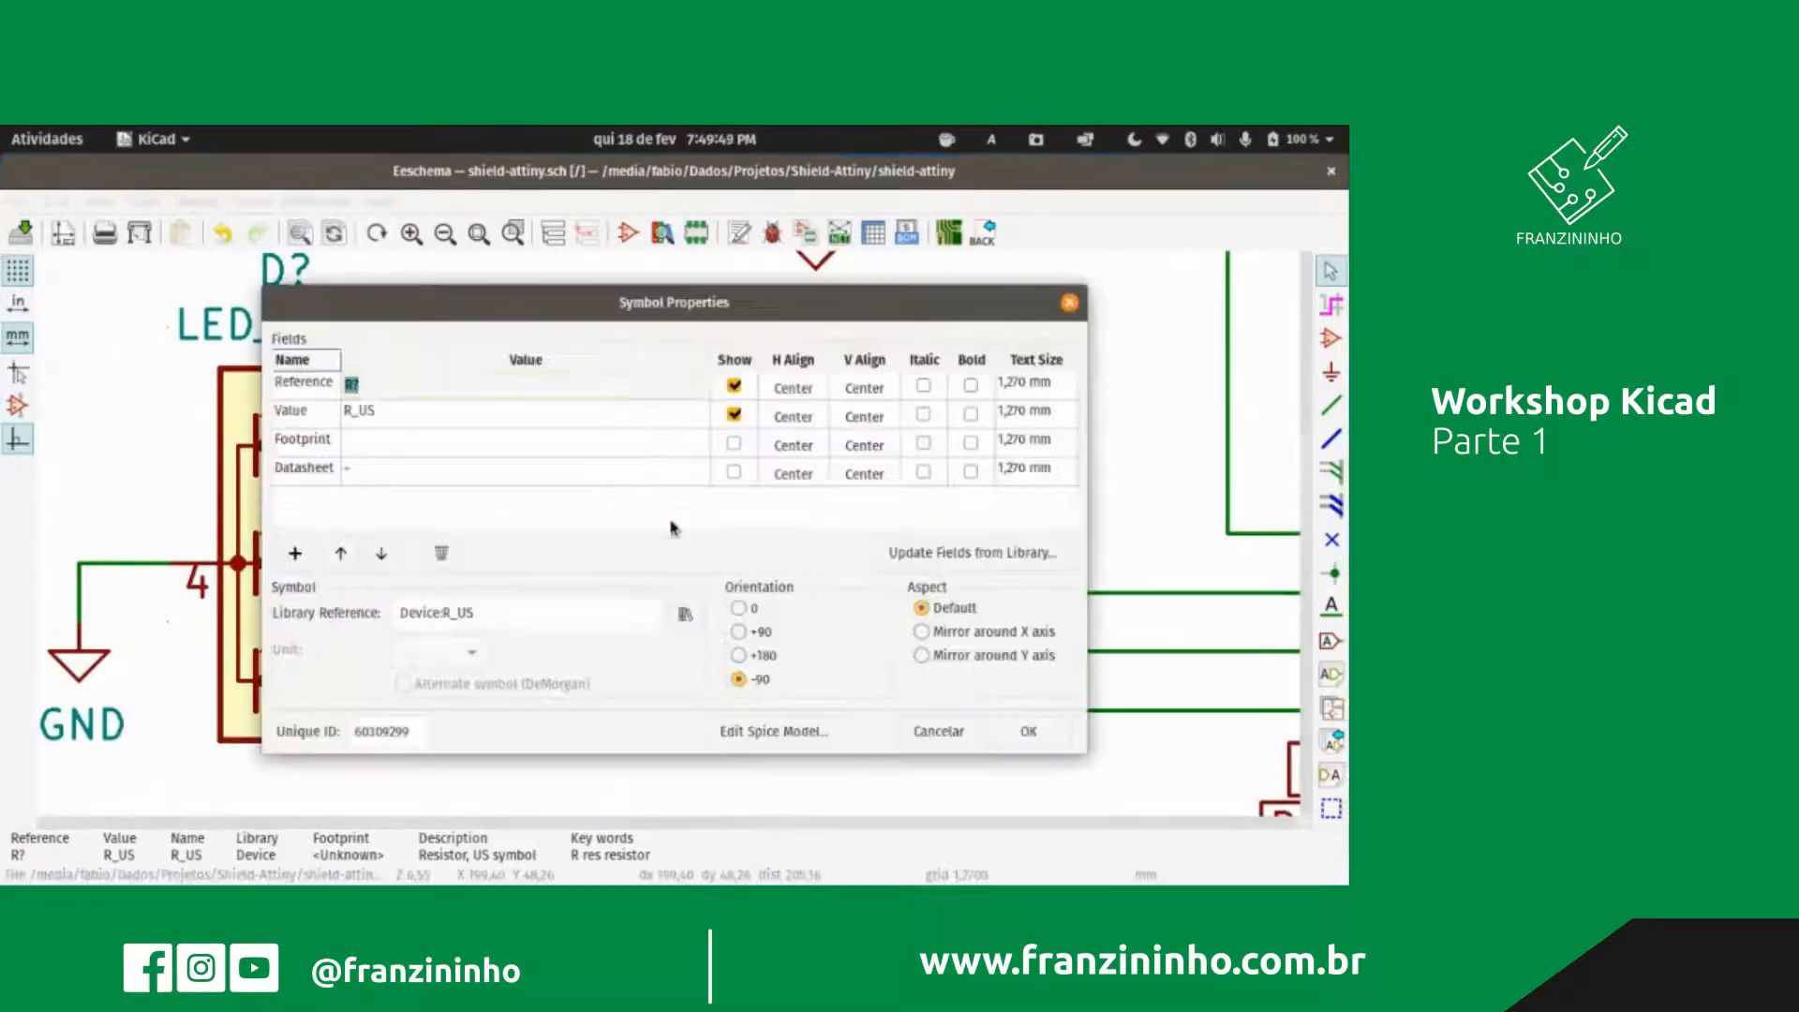
{"action": "left_click", "coordinate": [432, 421]}
{"action": "left_click", "coordinate": [453, 416]}
{"action": "type", "text": "1k"}
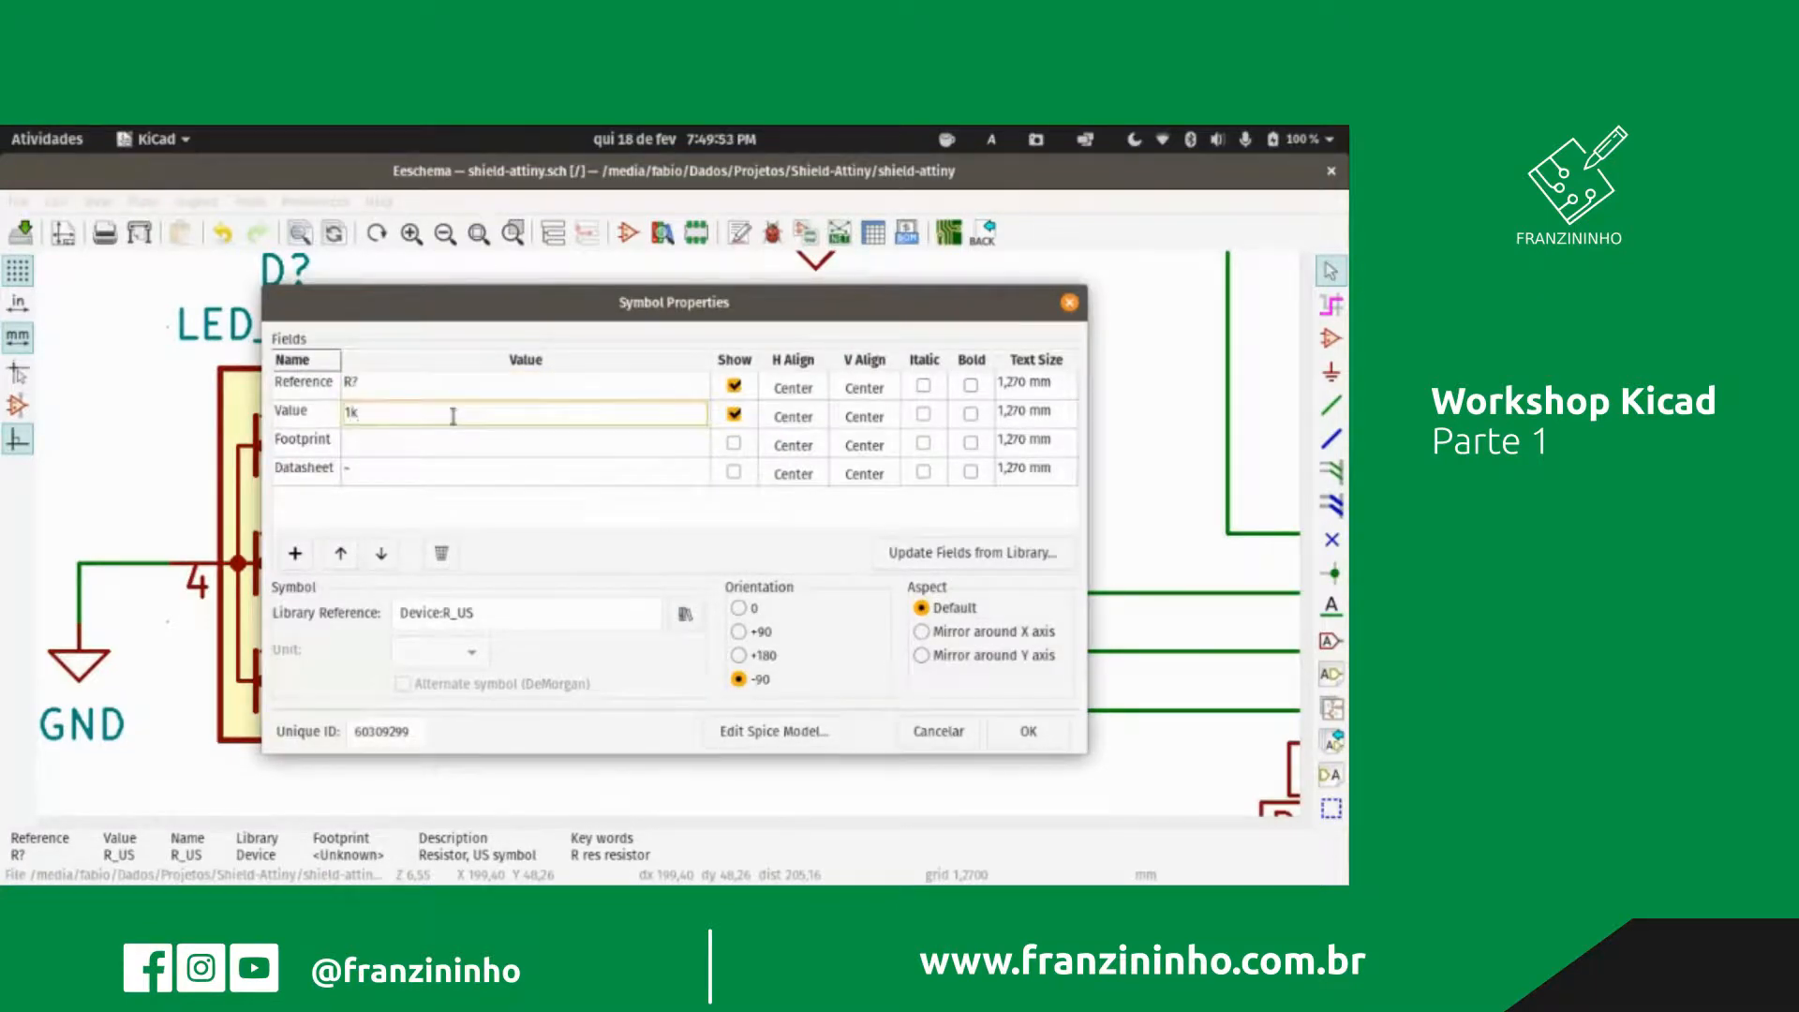
{"action": "key", "text": "BackSpace"}
{"action": "left_click", "coordinate": [1031, 736]}
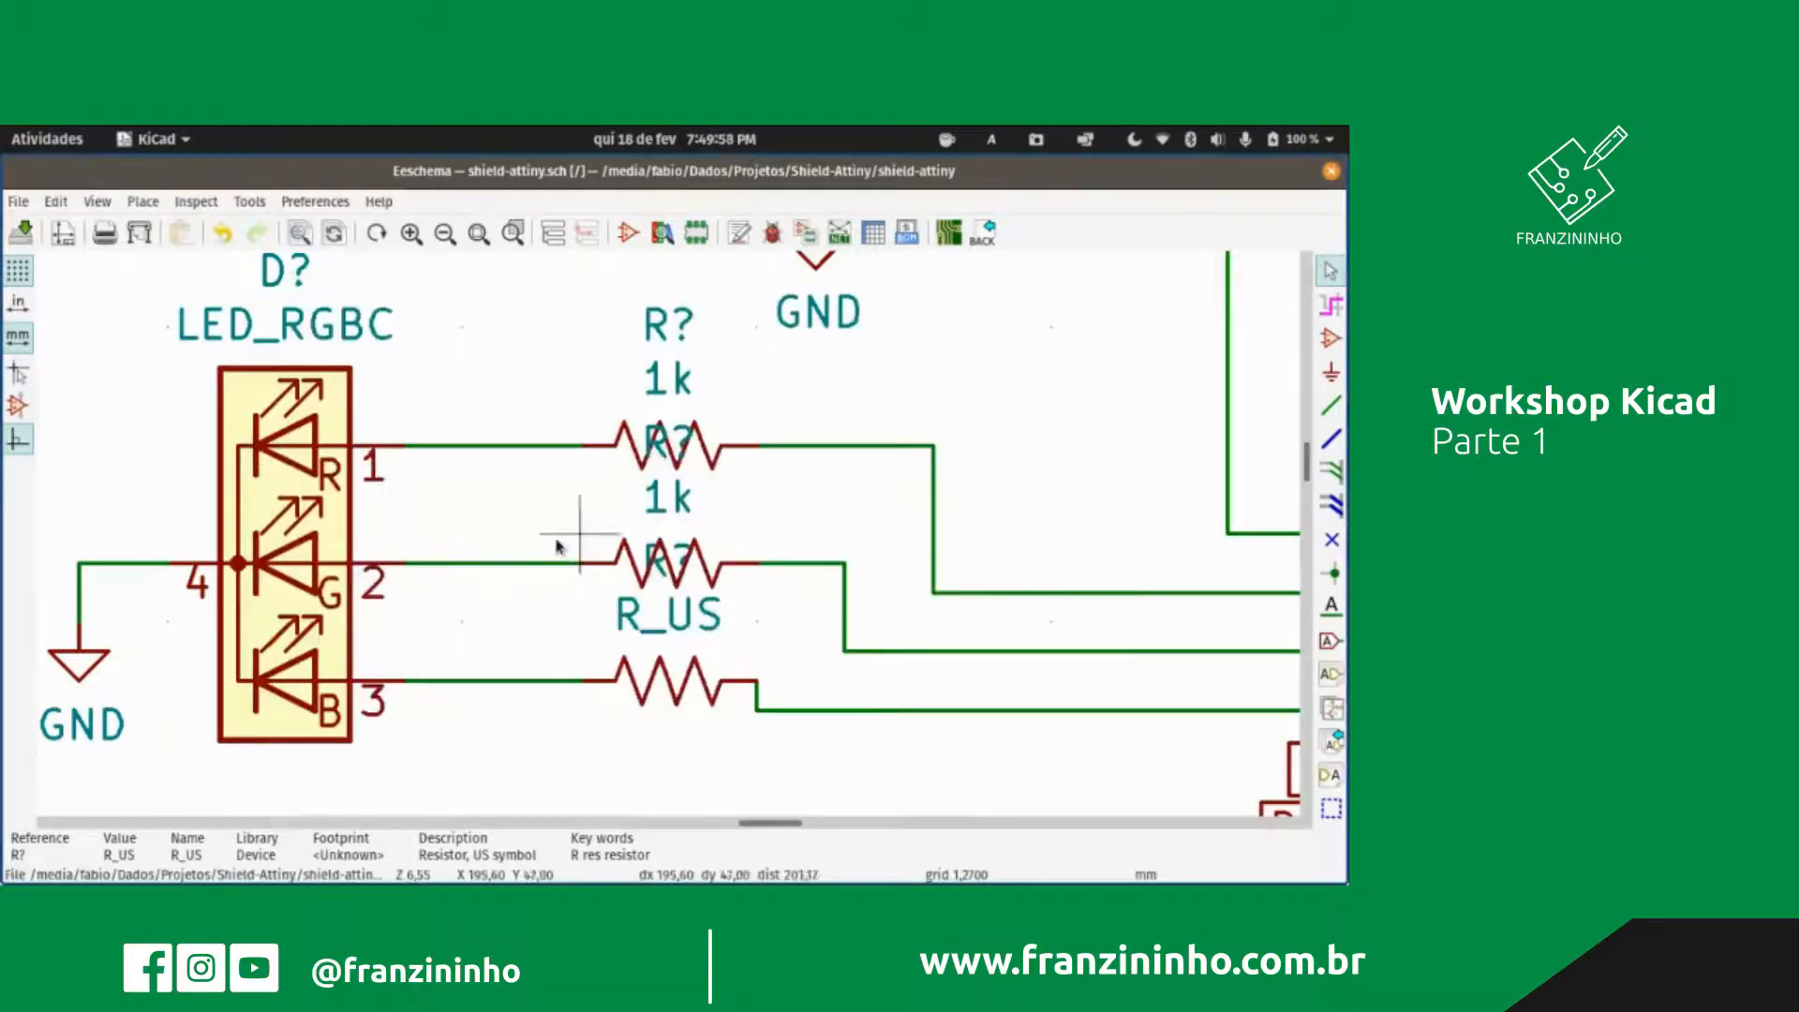
Step: Set the value of the resistor on the RGB LED's blue line (pin 3) to 1k
{"action": "double_click", "coordinate": [671, 695]}
{"action": "left_click", "coordinate": [441, 412]}
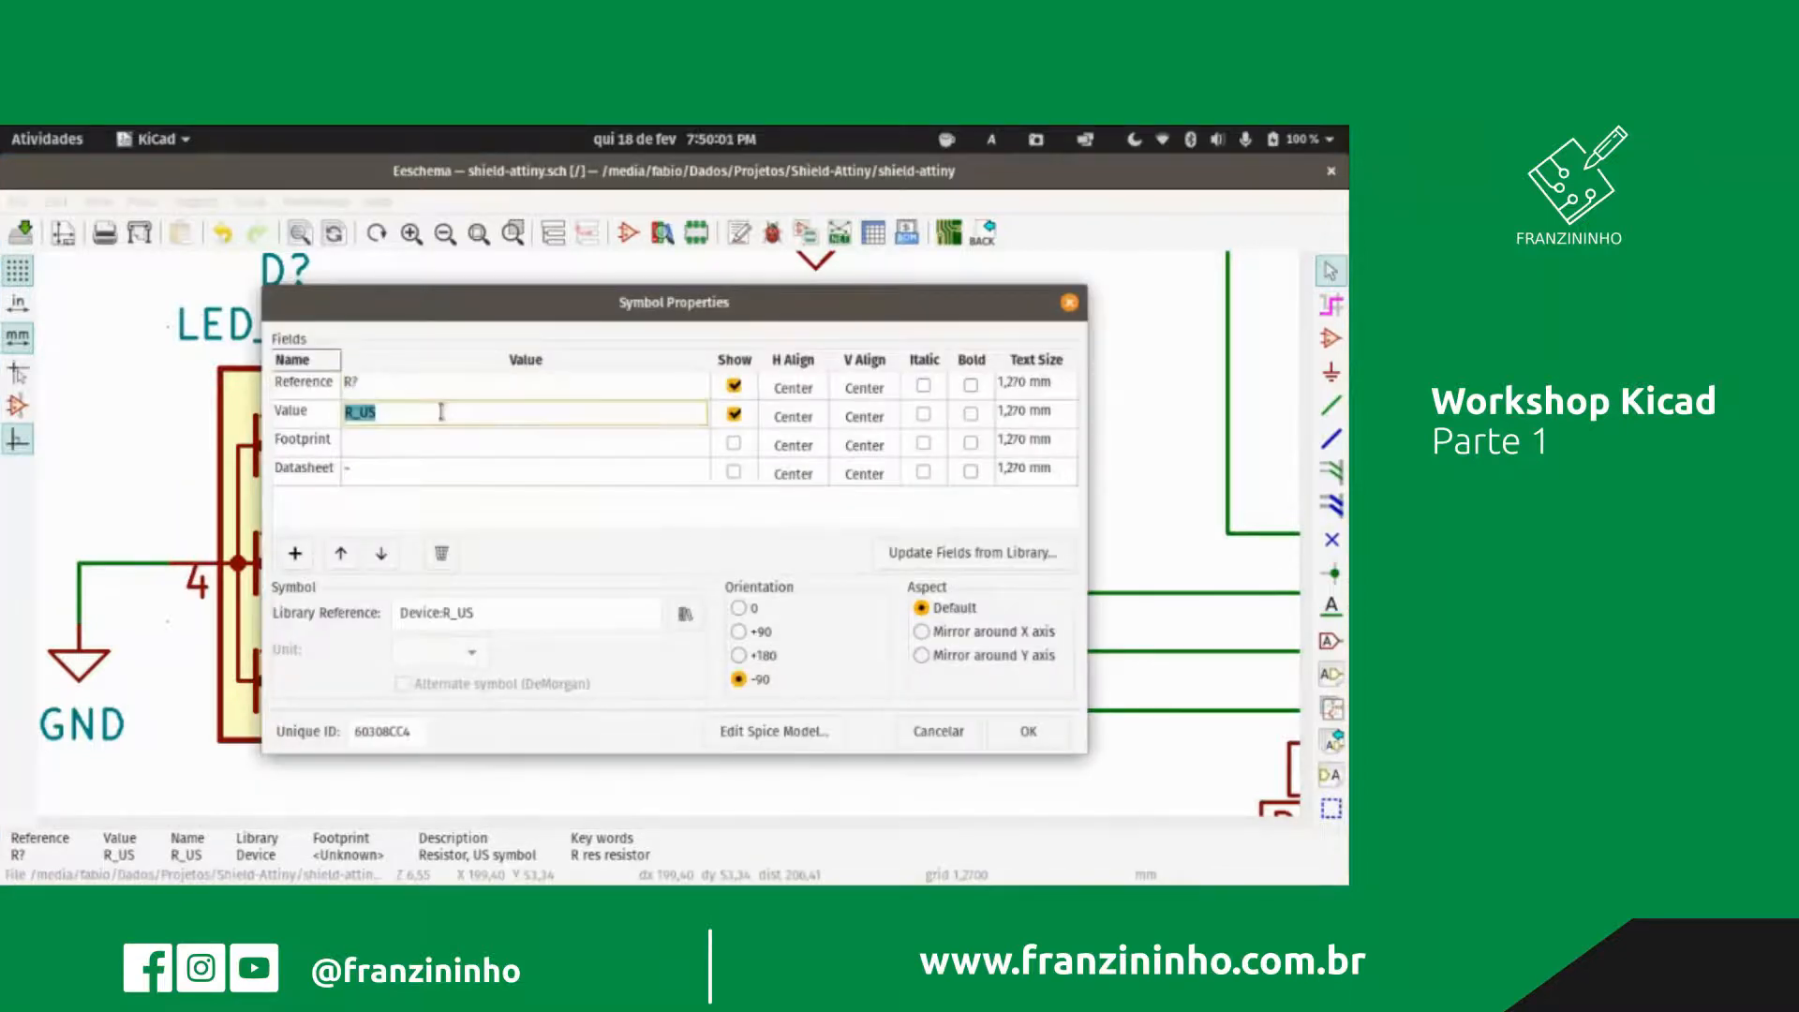
{"action": "type", "text": "1k"}
{"action": "left_click", "coordinate": [1028, 730]}
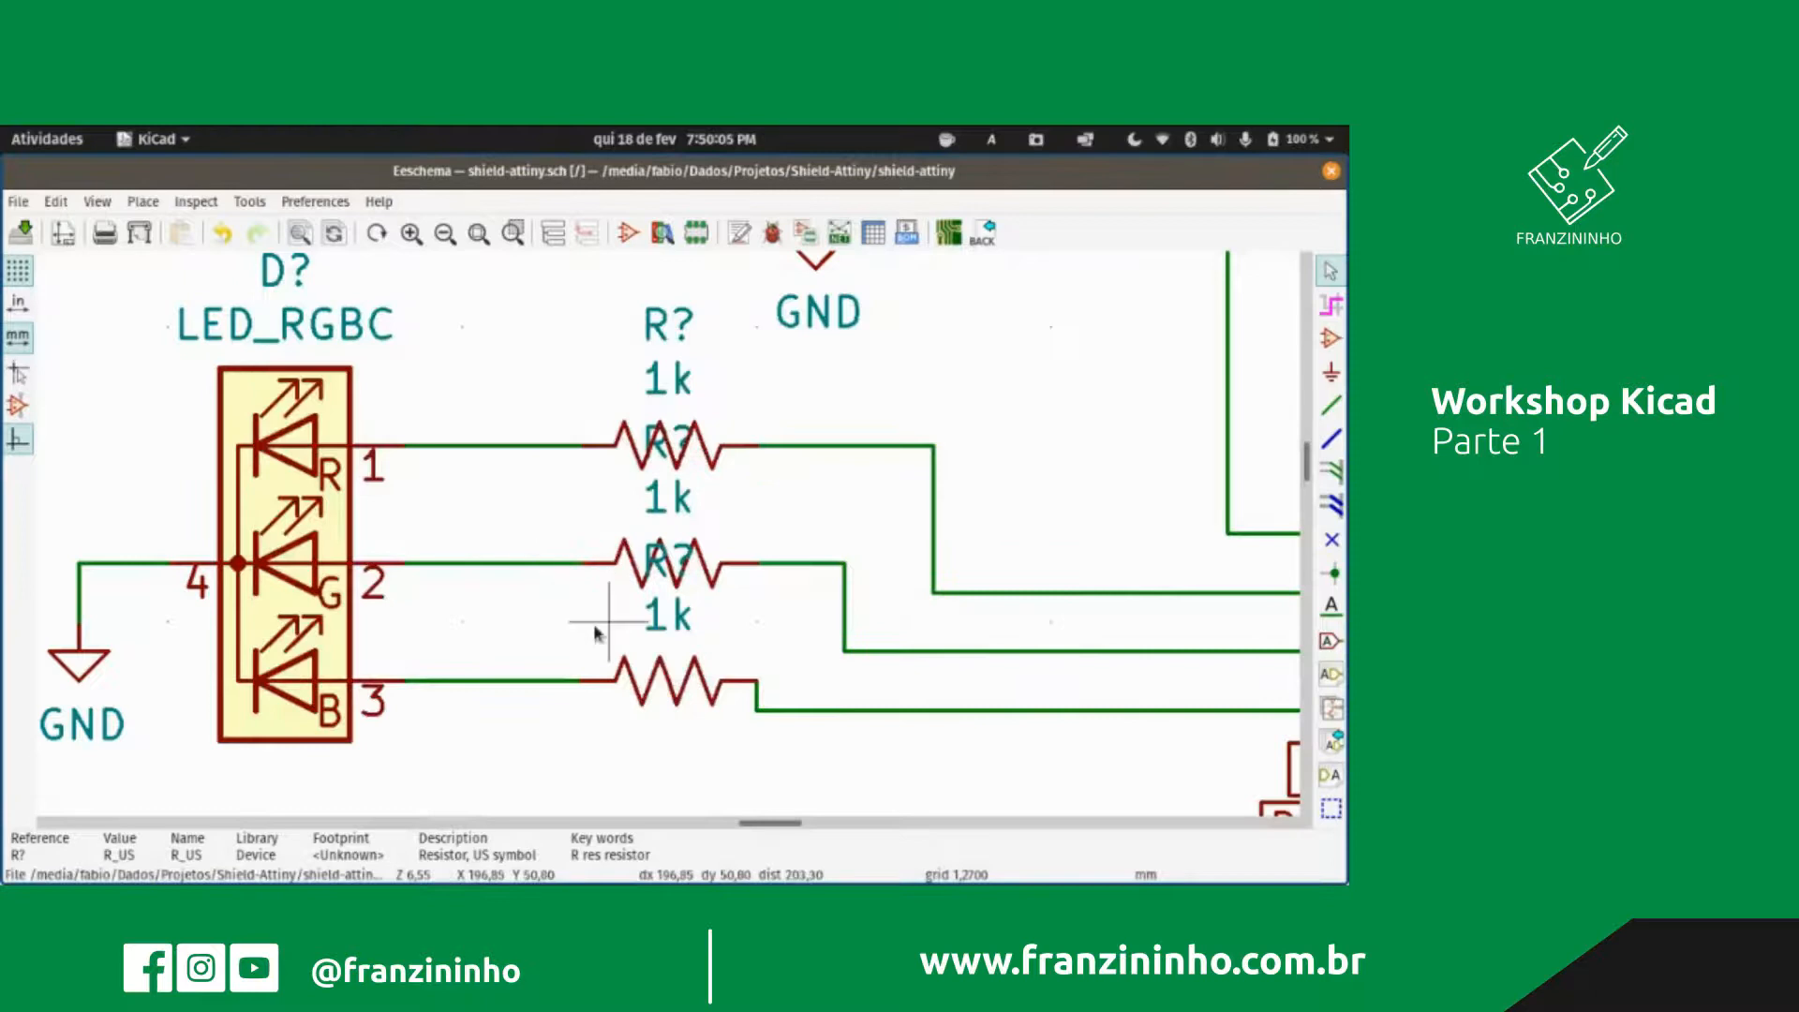
Step: Set the value of the resistor between the D9 label and the ATtiny85's VCC pin to 1k
{"action": "scroll", "coordinate": [618, 570], "scroll_direction": "up", "scroll_amount": 1}
{"action": "scroll", "coordinate": [656, 561], "scroll_direction": "down", "scroll_amount": 3}
{"action": "scroll", "coordinate": [667, 541], "scroll_direction": "down", "scroll_amount": 1}
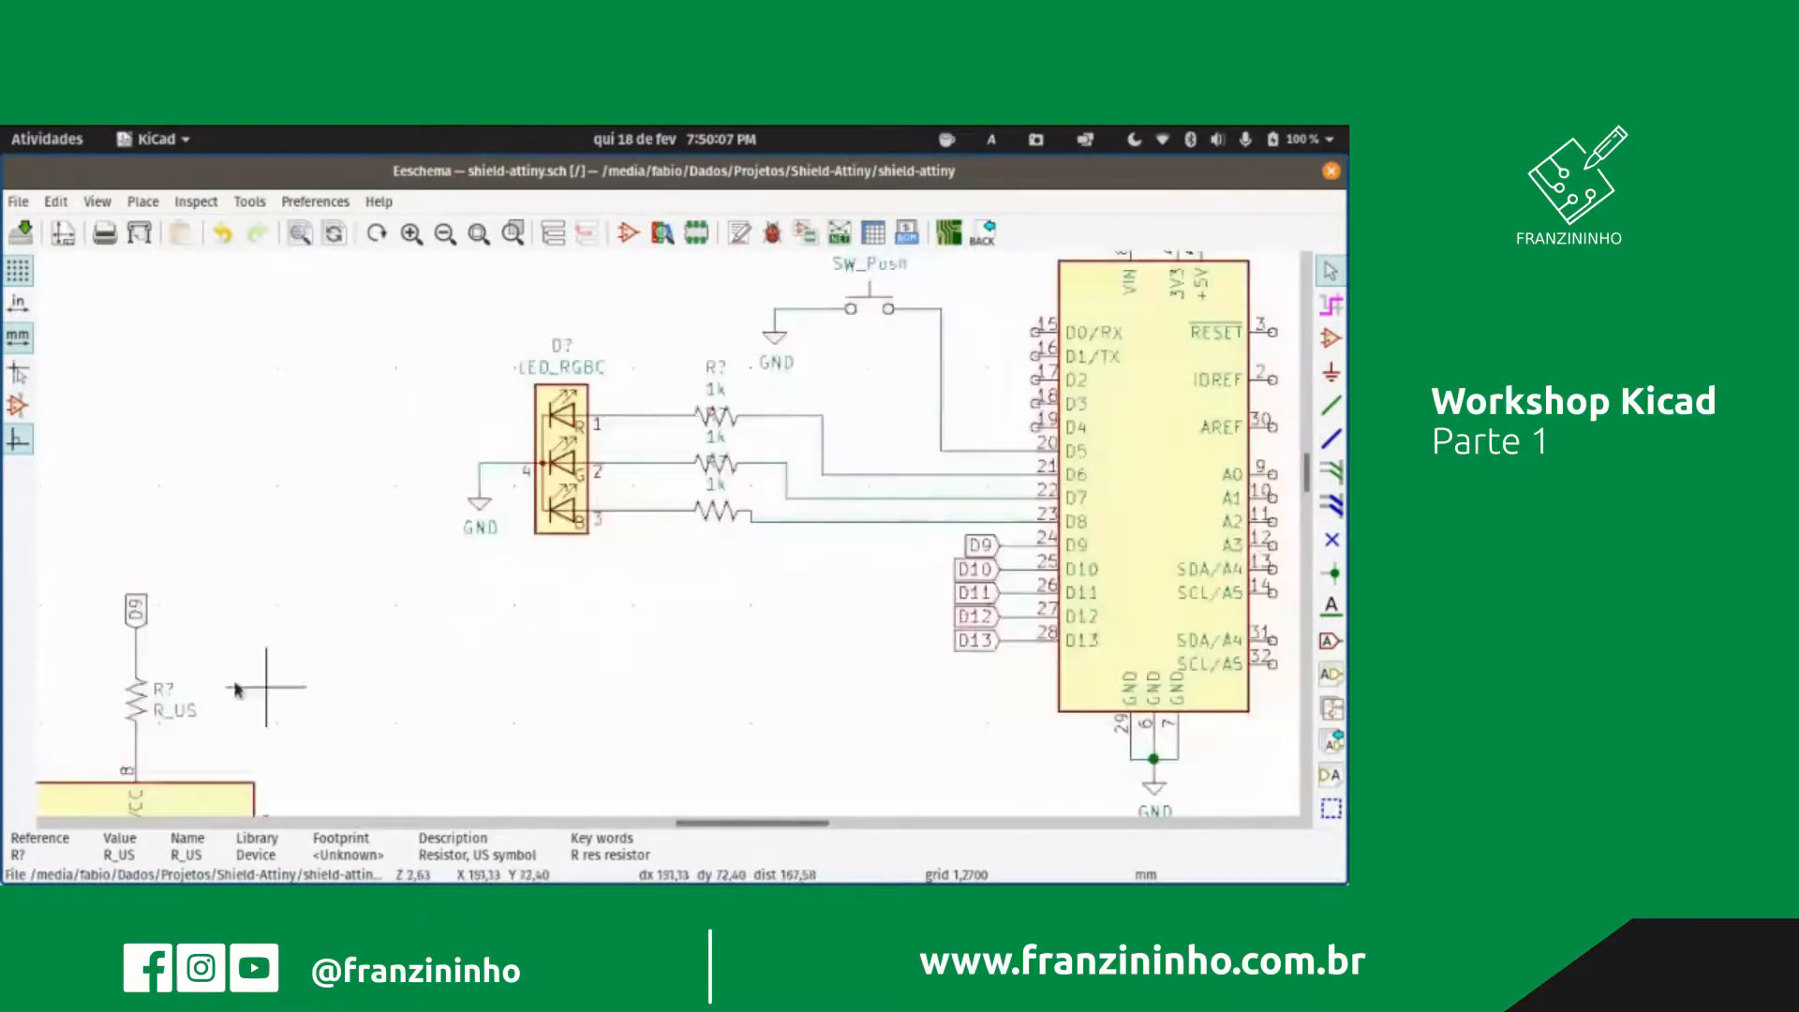
{"action": "scroll", "coordinate": [129, 719], "scroll_direction": "up", "scroll_amount": 1}
{"action": "scroll", "coordinate": [668, 539], "scroll_direction": "up", "scroll_amount": 1}
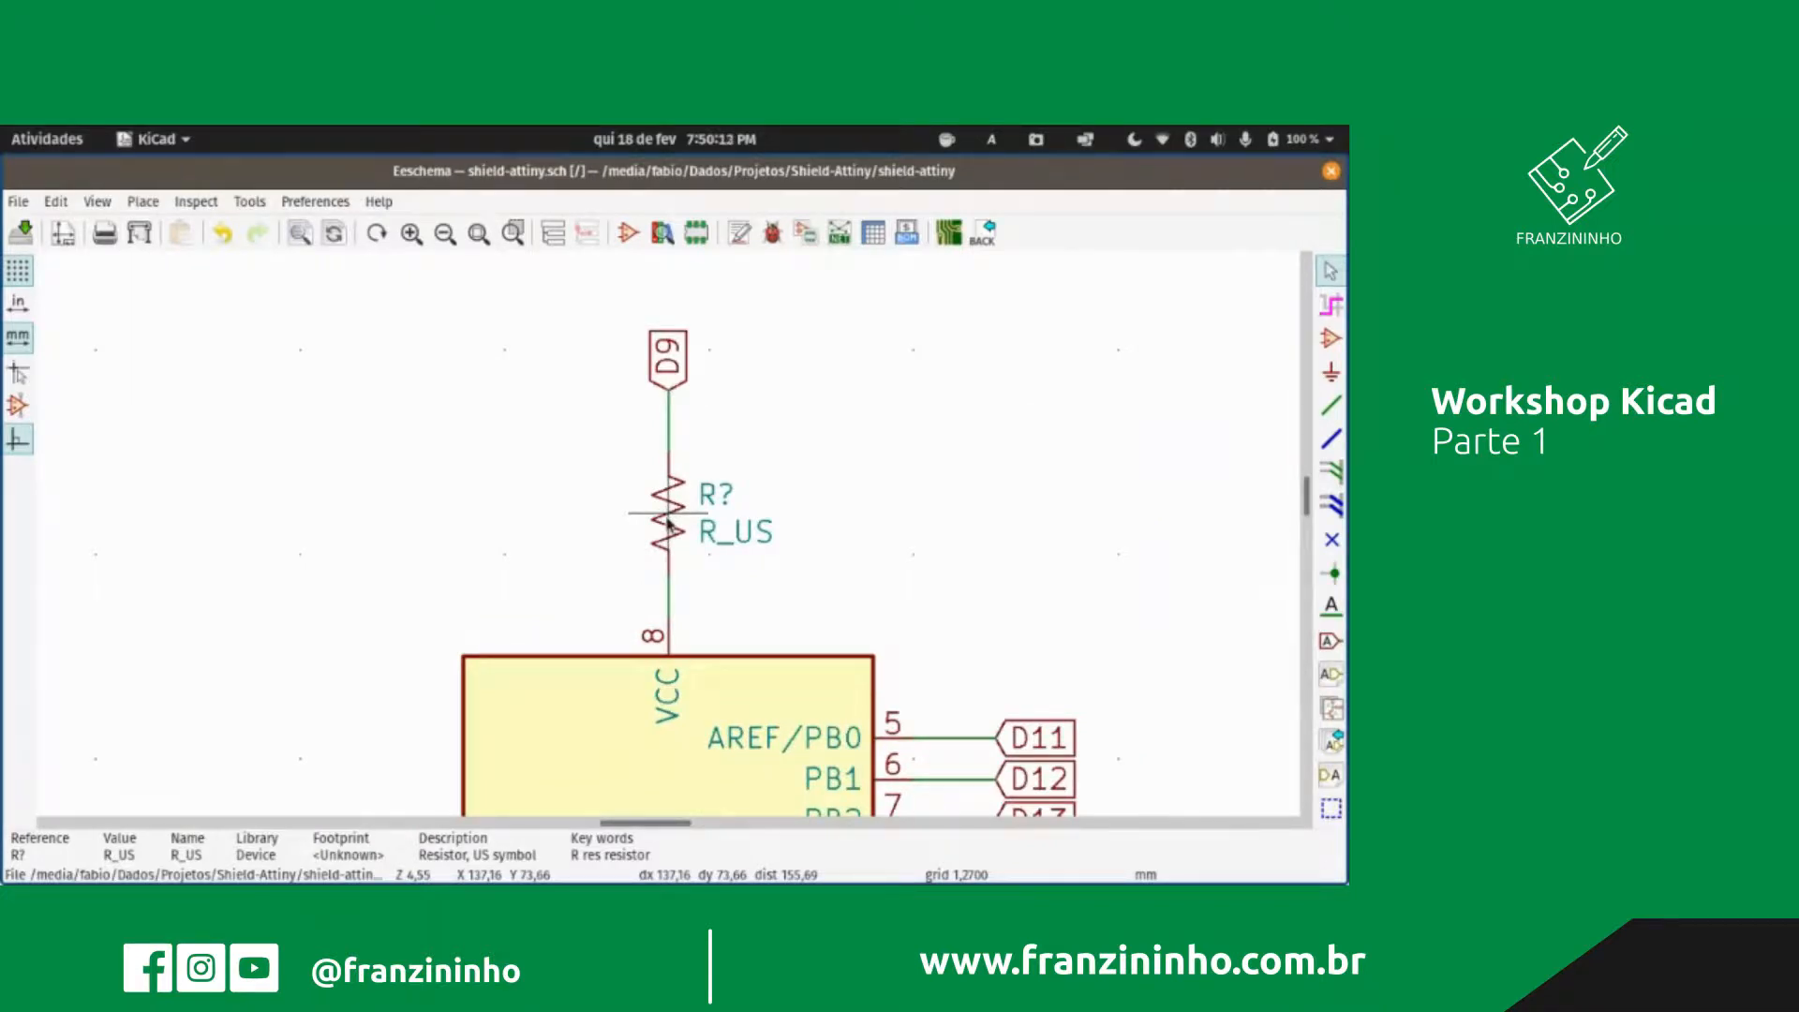
{"action": "double_click", "coordinate": [668, 525]}
{"action": "left_click", "coordinate": [406, 415]}
{"action": "type", "text": "1k"}
{"action": "left_click", "coordinate": [1029, 731]}
Step: Examine the schematic for component values and unnumbered references, including the capacitor on the RESET/PB5 net and the VCC resistor
{"action": "scroll", "coordinate": [671, 542], "scroll_direction": "up", "scroll_amount": 1}
{"action": "scroll", "coordinate": [669, 540], "scroll_direction": "down", "scroll_amount": 4}
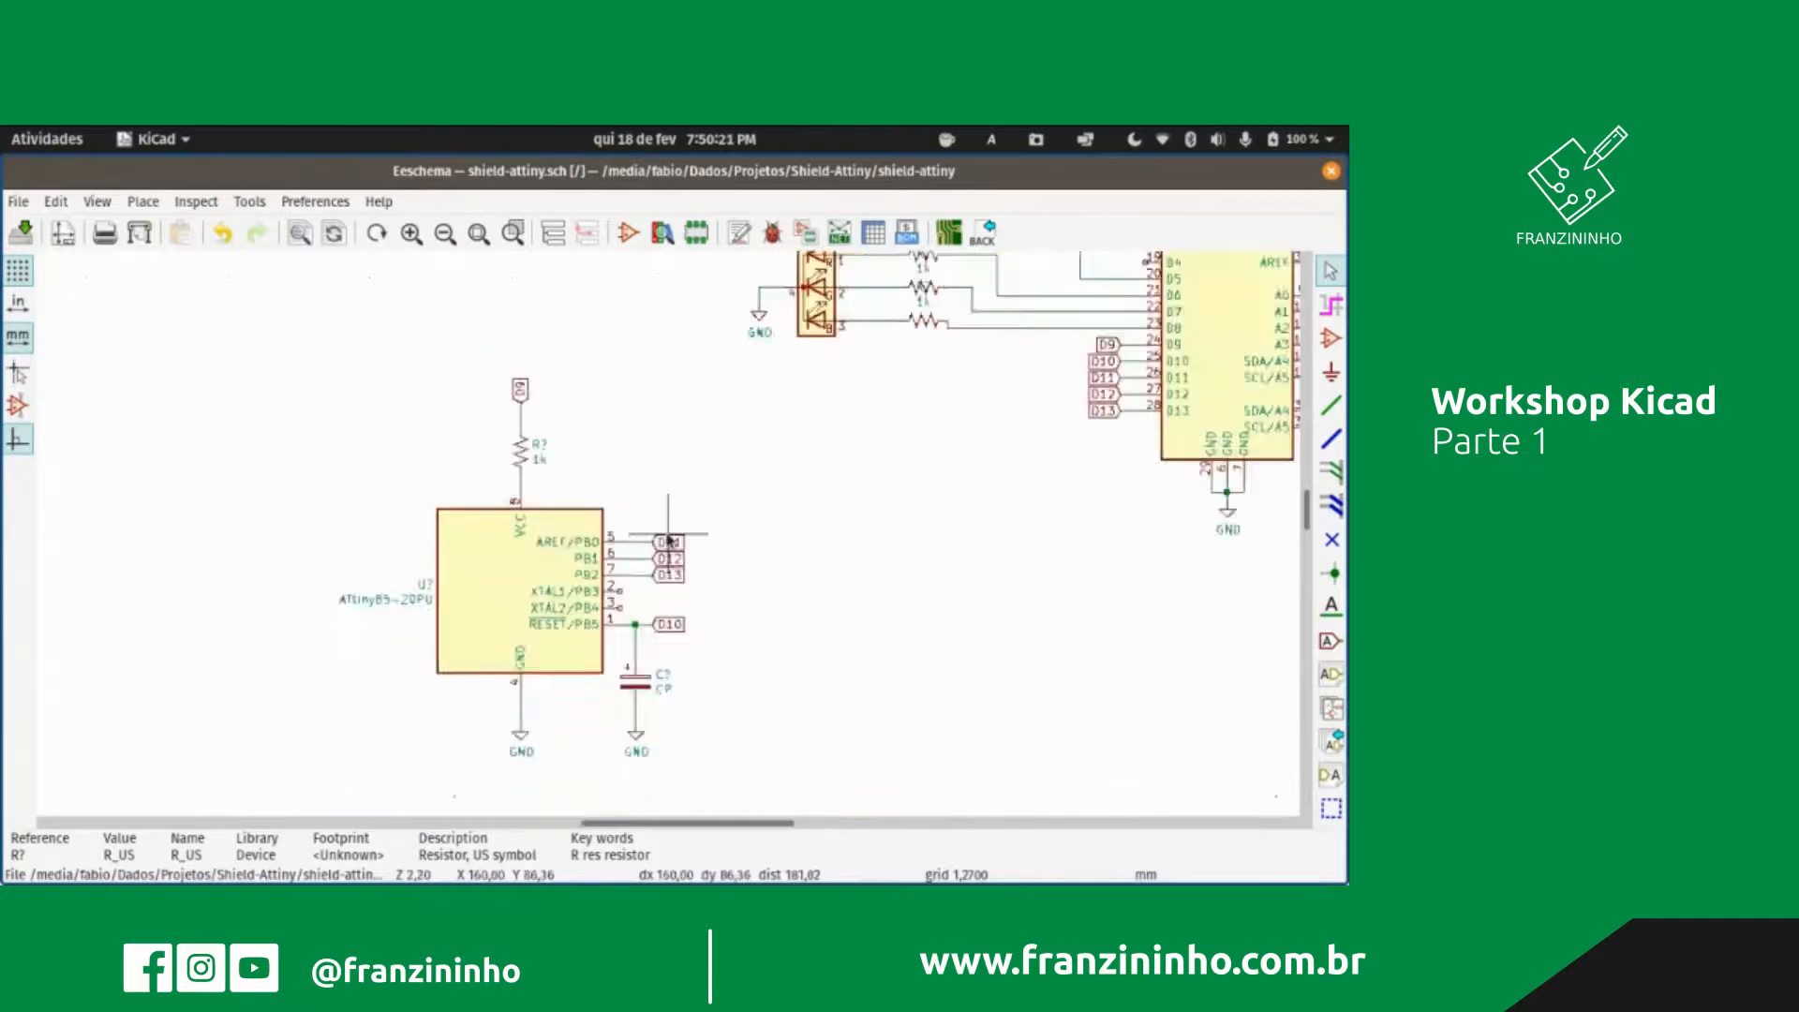
{"action": "scroll", "coordinate": [673, 515], "scroll_direction": "up", "scroll_amount": 3}
{"action": "scroll", "coordinate": [653, 474], "scroll_direction": "down", "scroll_amount": 6}
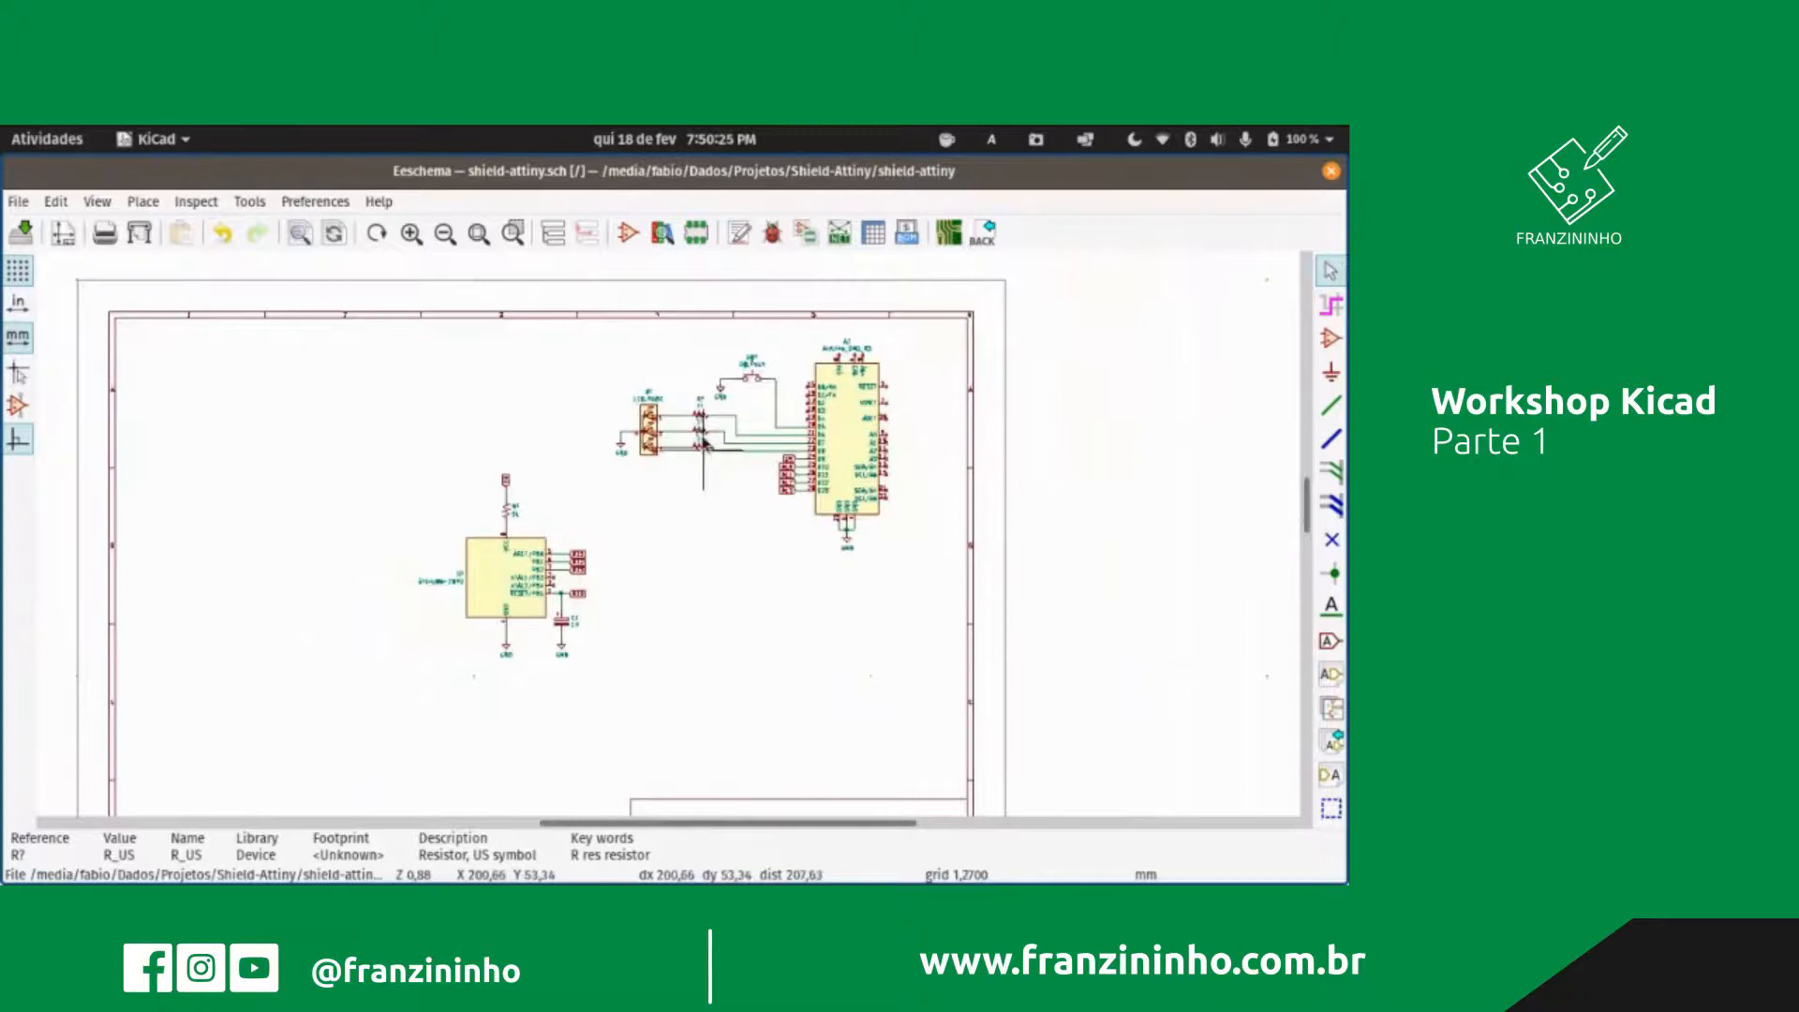
{"action": "scroll", "coordinate": [703, 496], "scroll_direction": "up", "scroll_amount": 1}
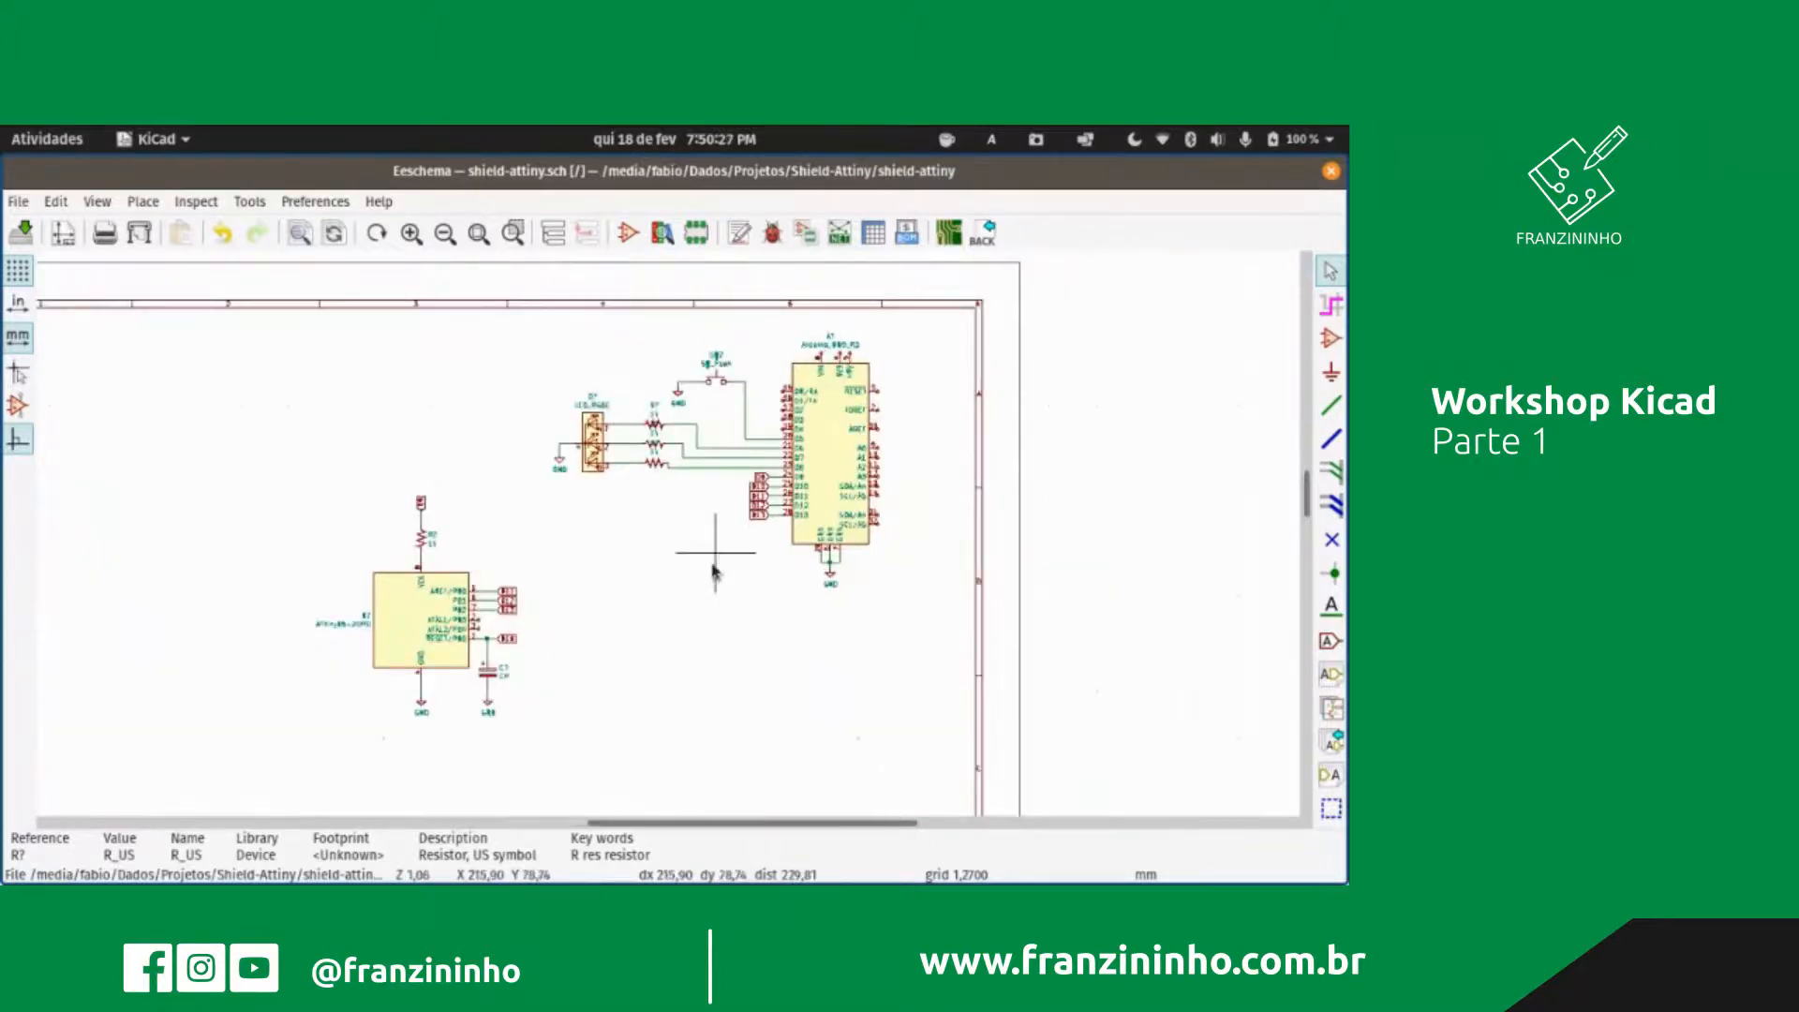
{"action": "scroll", "coordinate": [698, 620], "scroll_direction": "up", "scroll_amount": 1}
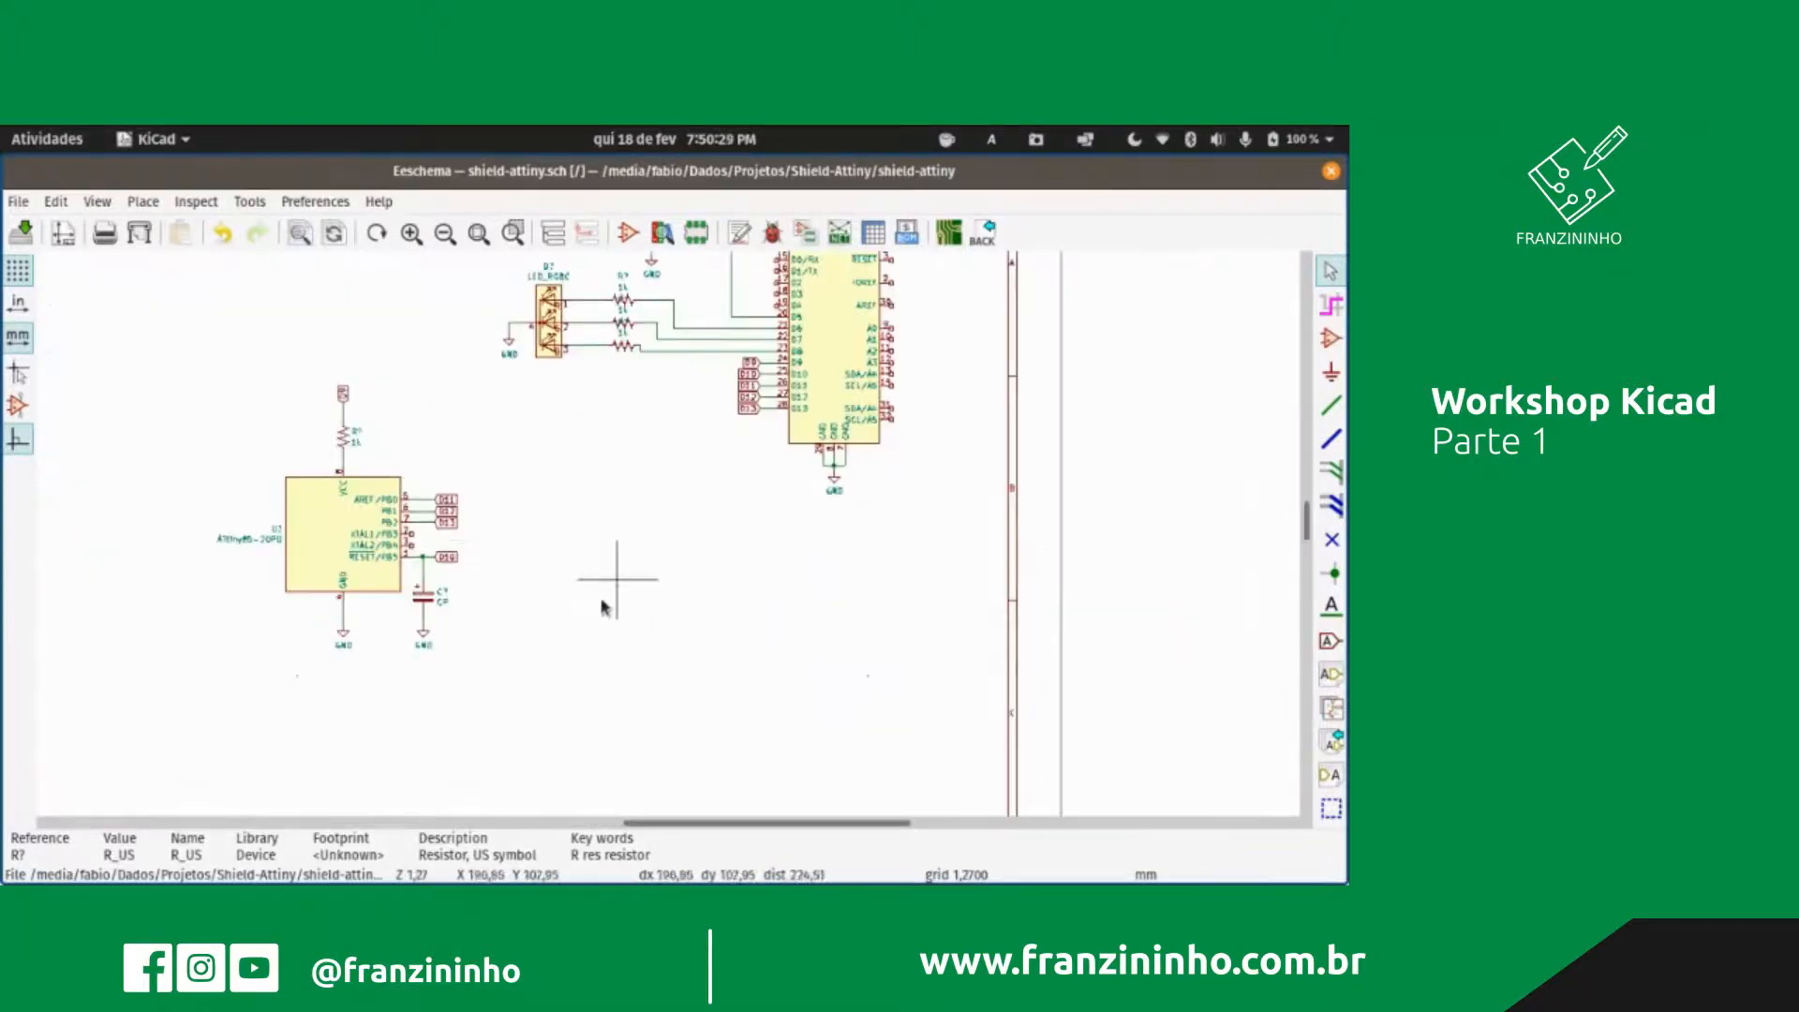
{"action": "scroll", "coordinate": [444, 596], "scroll_direction": "down", "scroll_amount": 1}
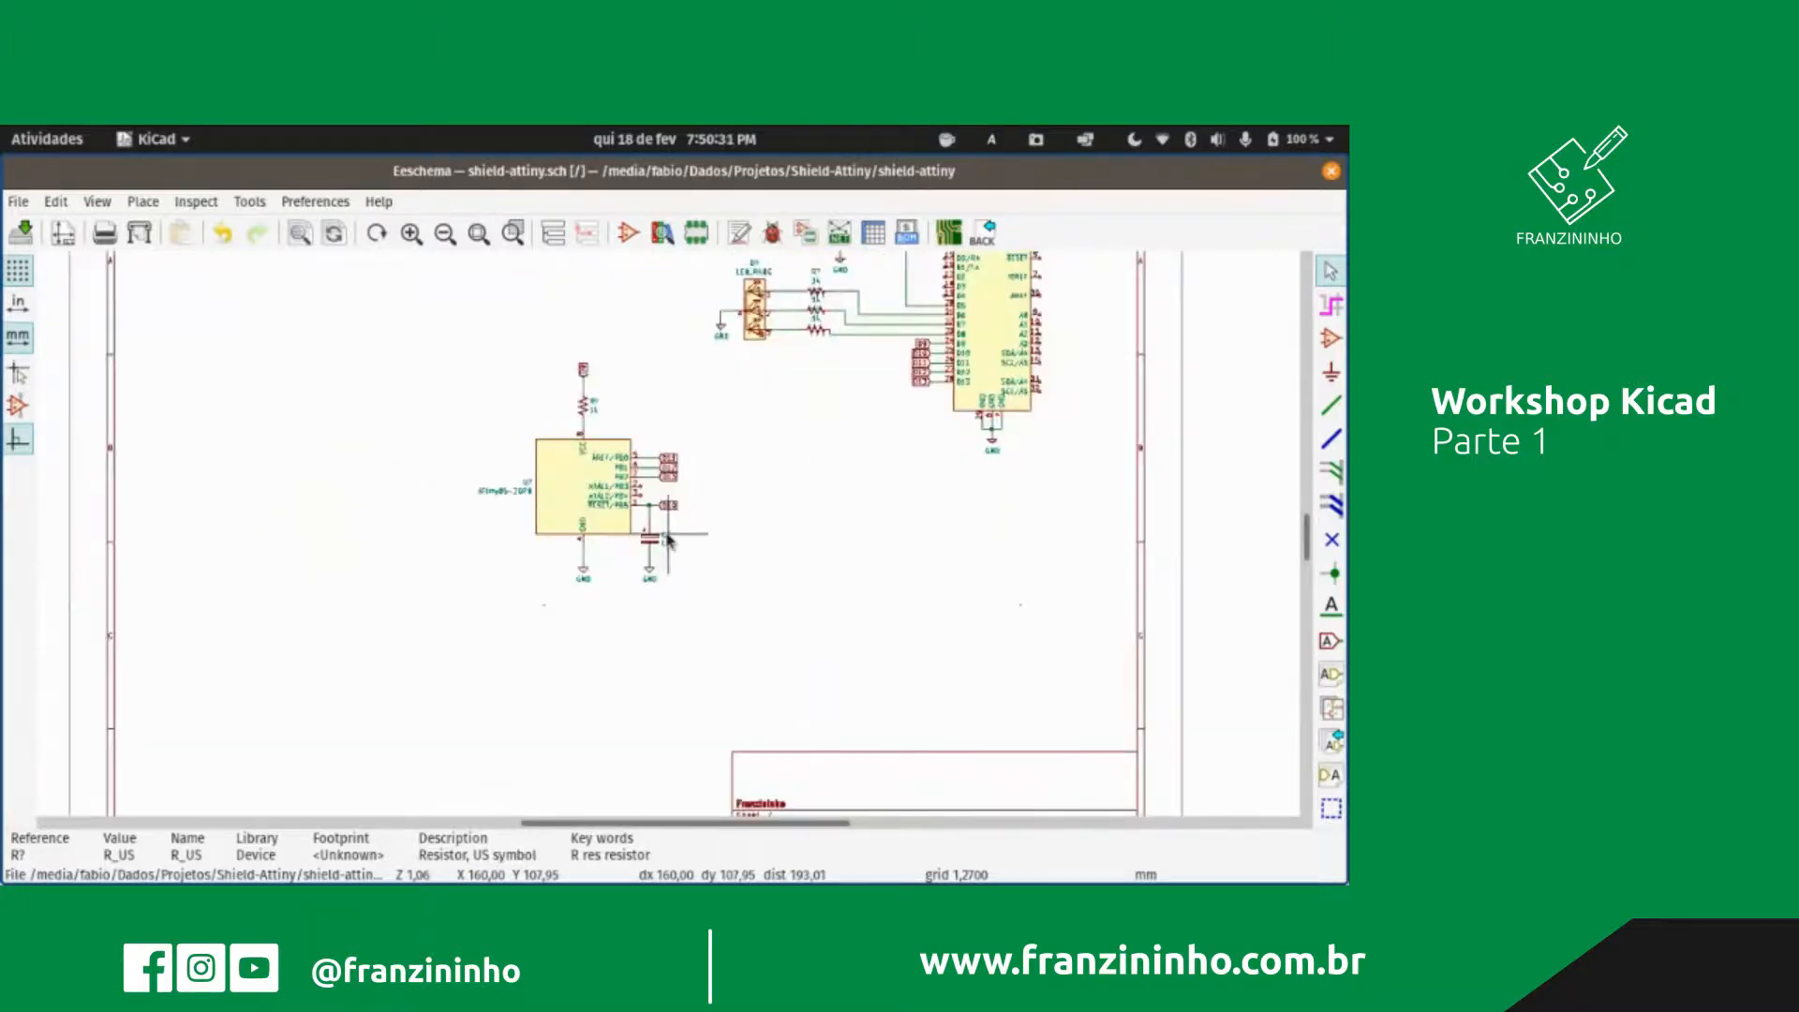
{"action": "scroll", "coordinate": [668, 540], "scroll_direction": "up", "scroll_amount": 5}
{"action": "scroll", "coordinate": [668, 541], "scroll_direction": "up", "scroll_amount": 2}
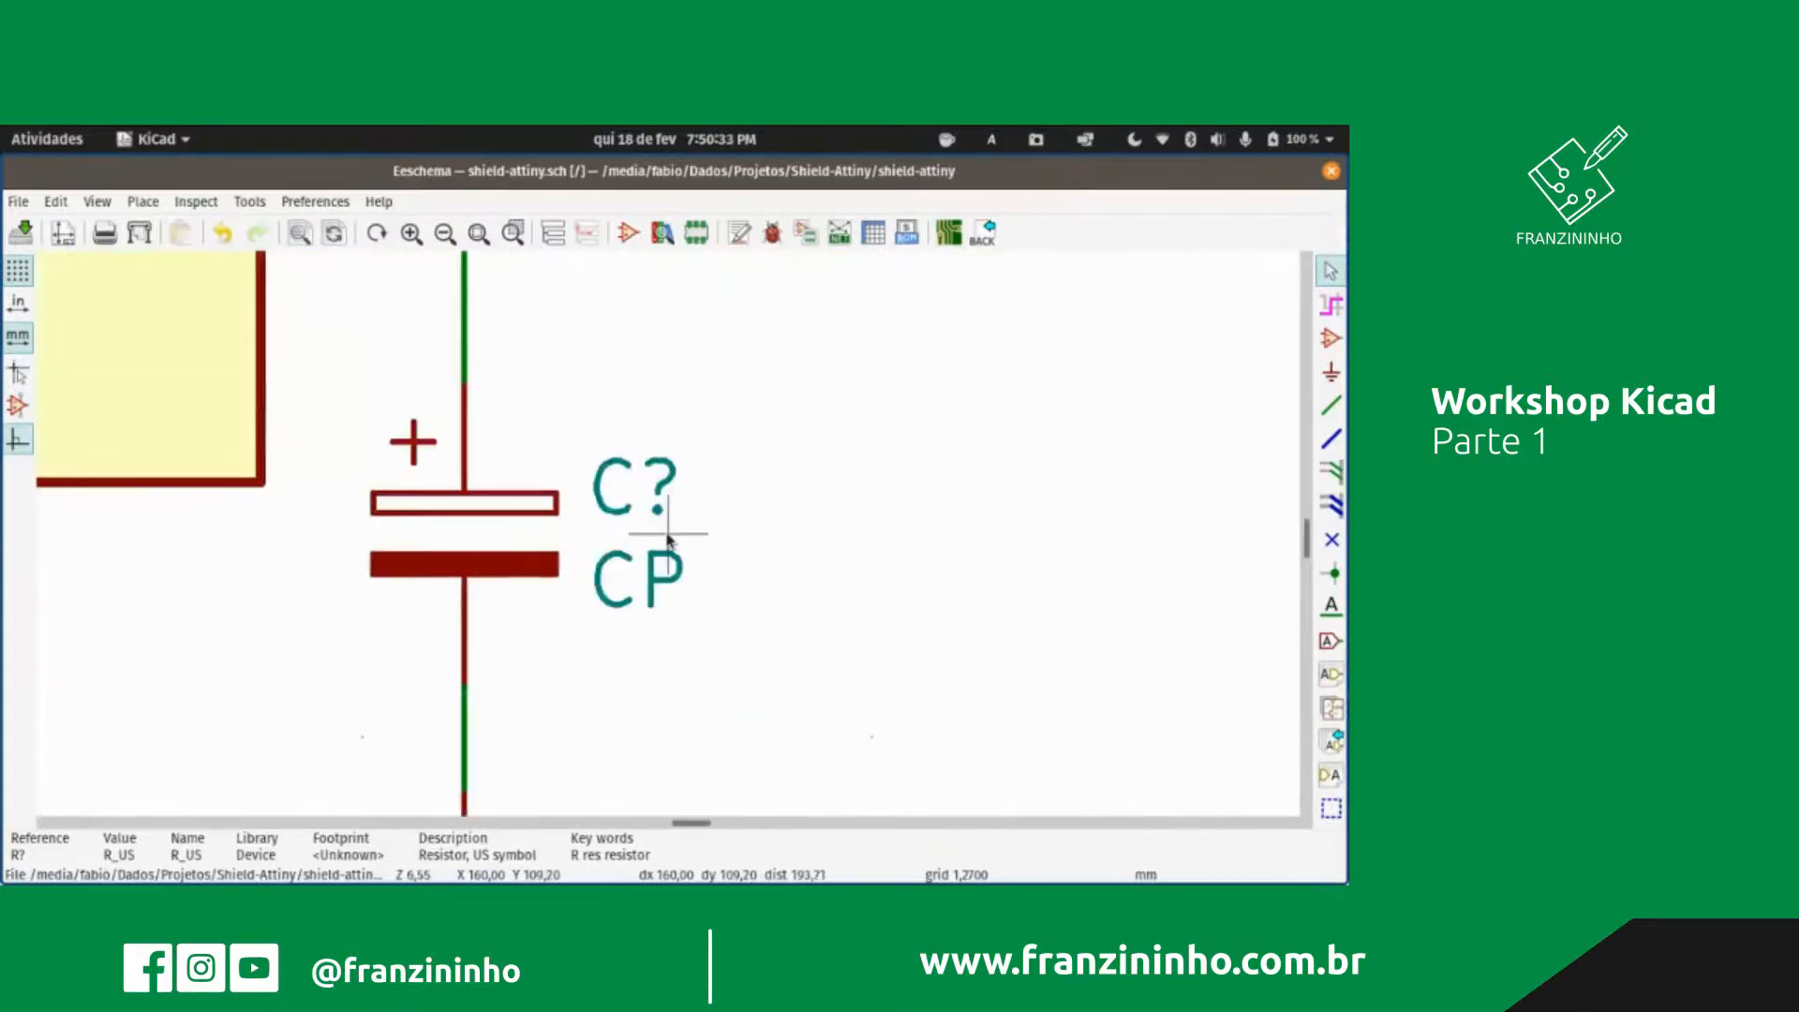
{"action": "scroll", "coordinate": [668, 542], "scroll_direction": "down", "scroll_amount": 2}
{"action": "scroll", "coordinate": [668, 541], "scroll_direction": "down", "scroll_amount": 1}
{"action": "scroll", "coordinate": [668, 541], "scroll_direction": "up", "scroll_amount": 1}
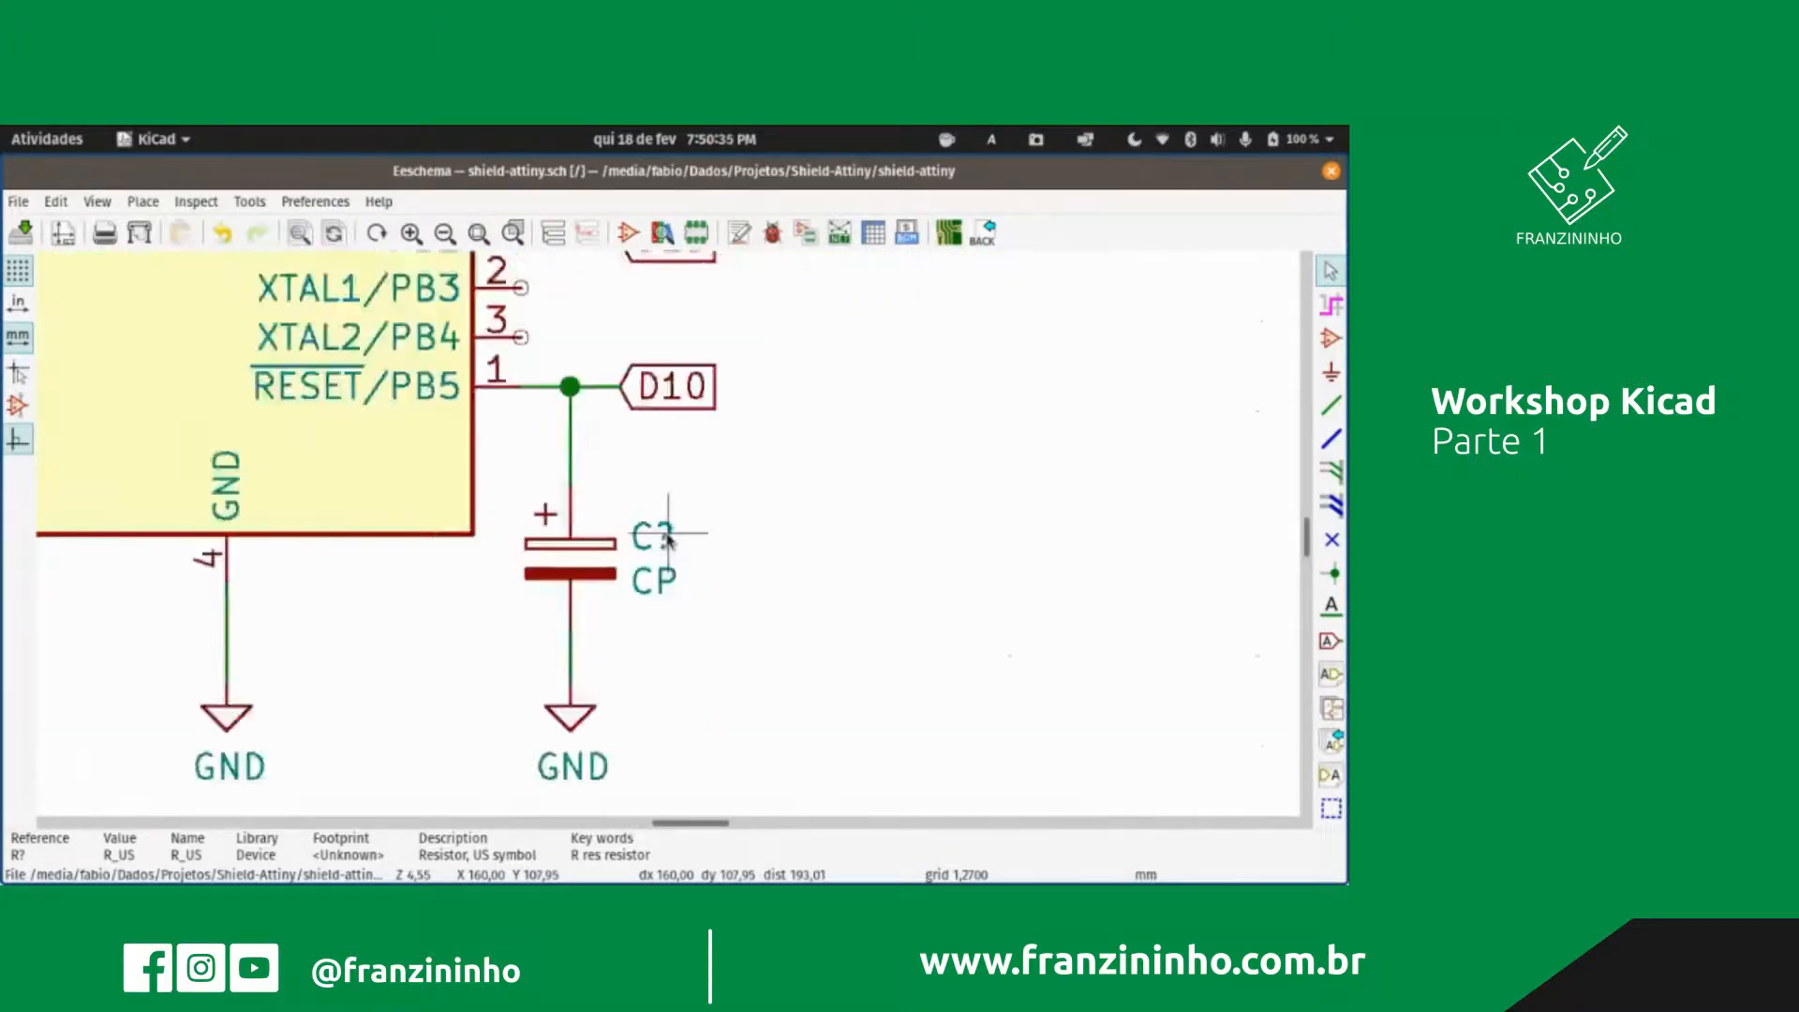
{"action": "scroll", "coordinate": [668, 541], "scroll_direction": "down", "scroll_amount": 4}
{"action": "scroll", "coordinate": [553, 383], "scroll_direction": "up", "scroll_amount": 5}
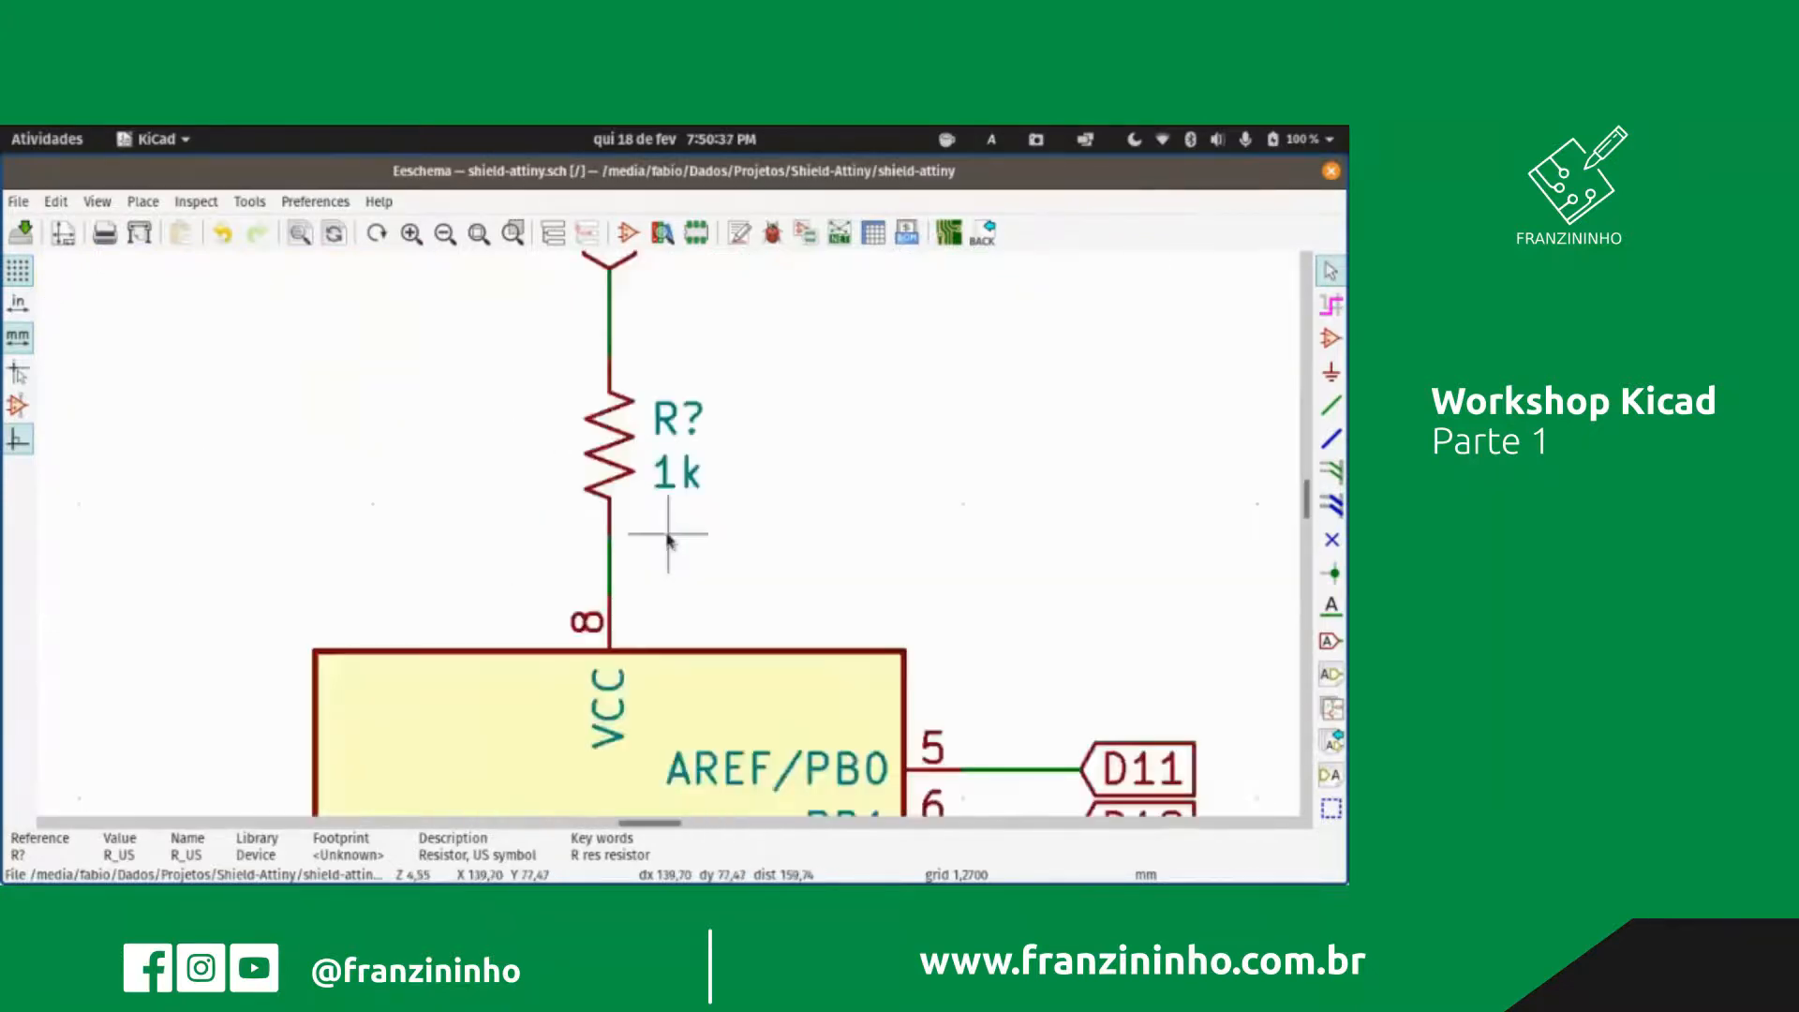
{"action": "scroll", "coordinate": [646, 423], "scroll_direction": "down", "scroll_amount": 5}
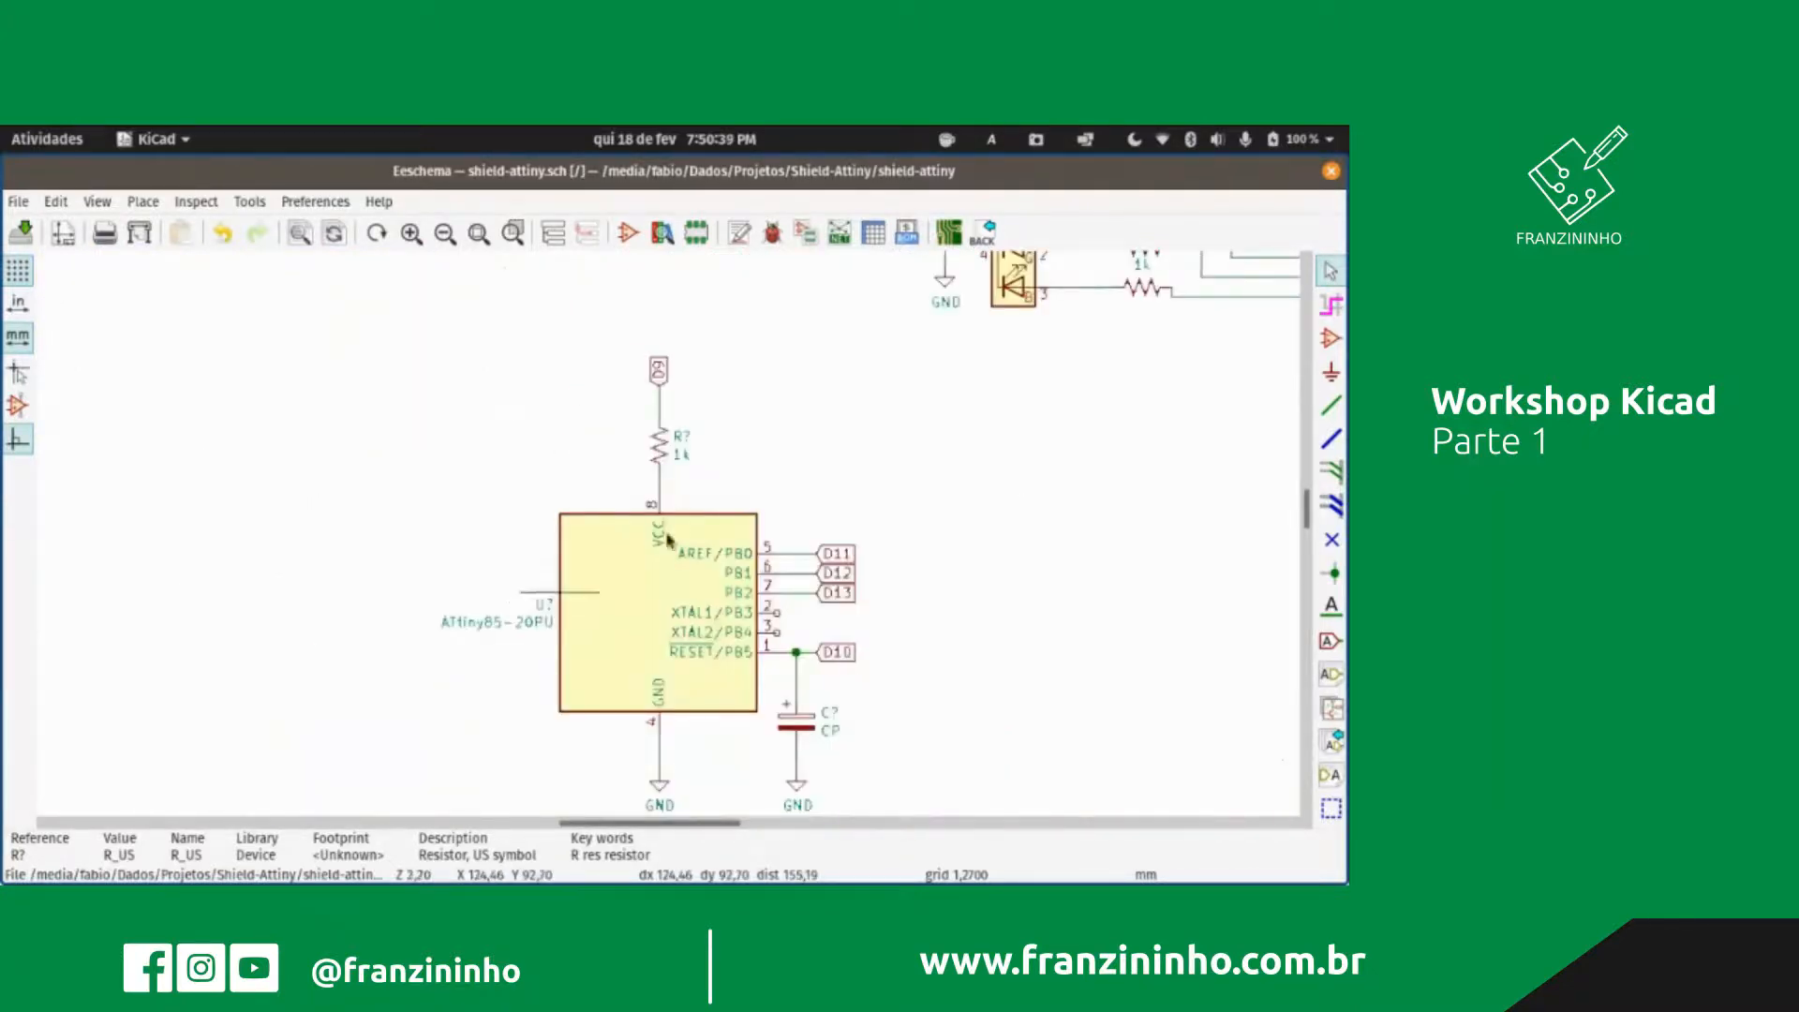
{"action": "scroll", "coordinate": [632, 562], "scroll_direction": "up", "scroll_amount": 3}
{"action": "scroll", "coordinate": [632, 562], "scroll_direction": "up", "scroll_amount": 3}
{"action": "scroll", "coordinate": [671, 530], "scroll_direction": "down", "scroll_amount": 8}
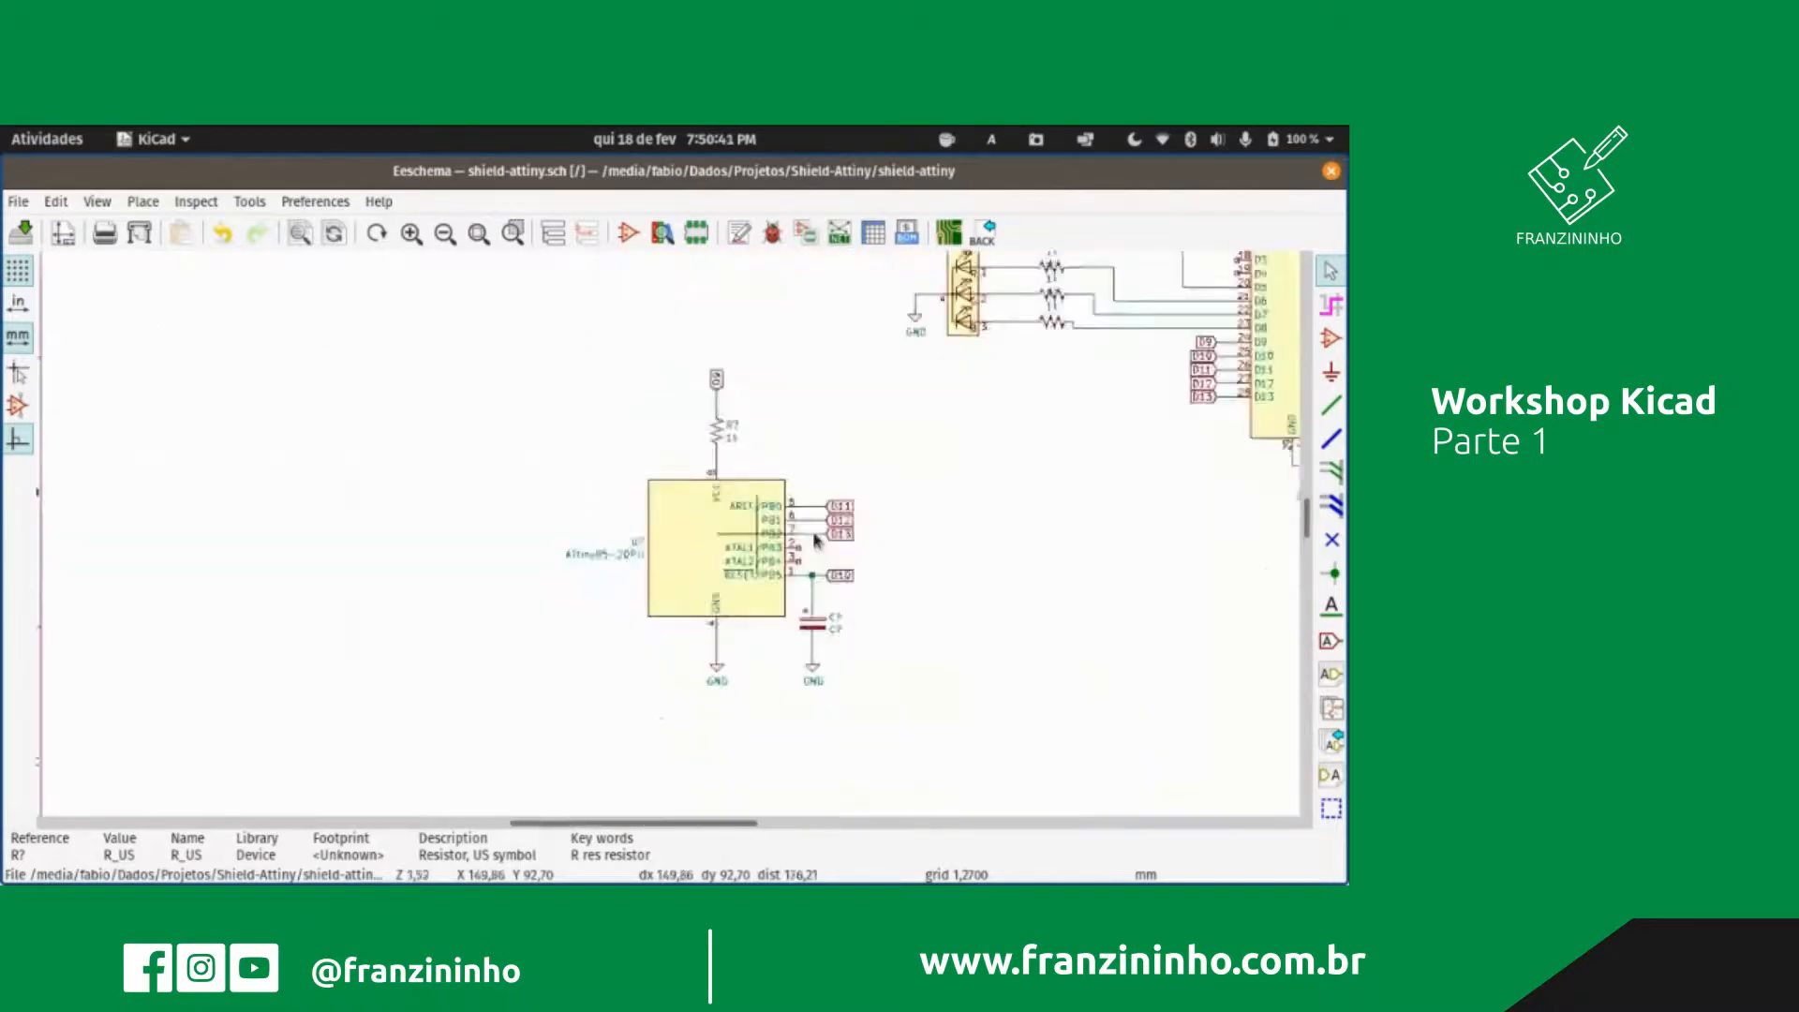
Step: Inspect the ATtiny85's symbol properties, including its reference designator, and close them without changes
{"action": "scroll", "coordinate": [659, 530], "scroll_direction": "up", "scroll_amount": 4}
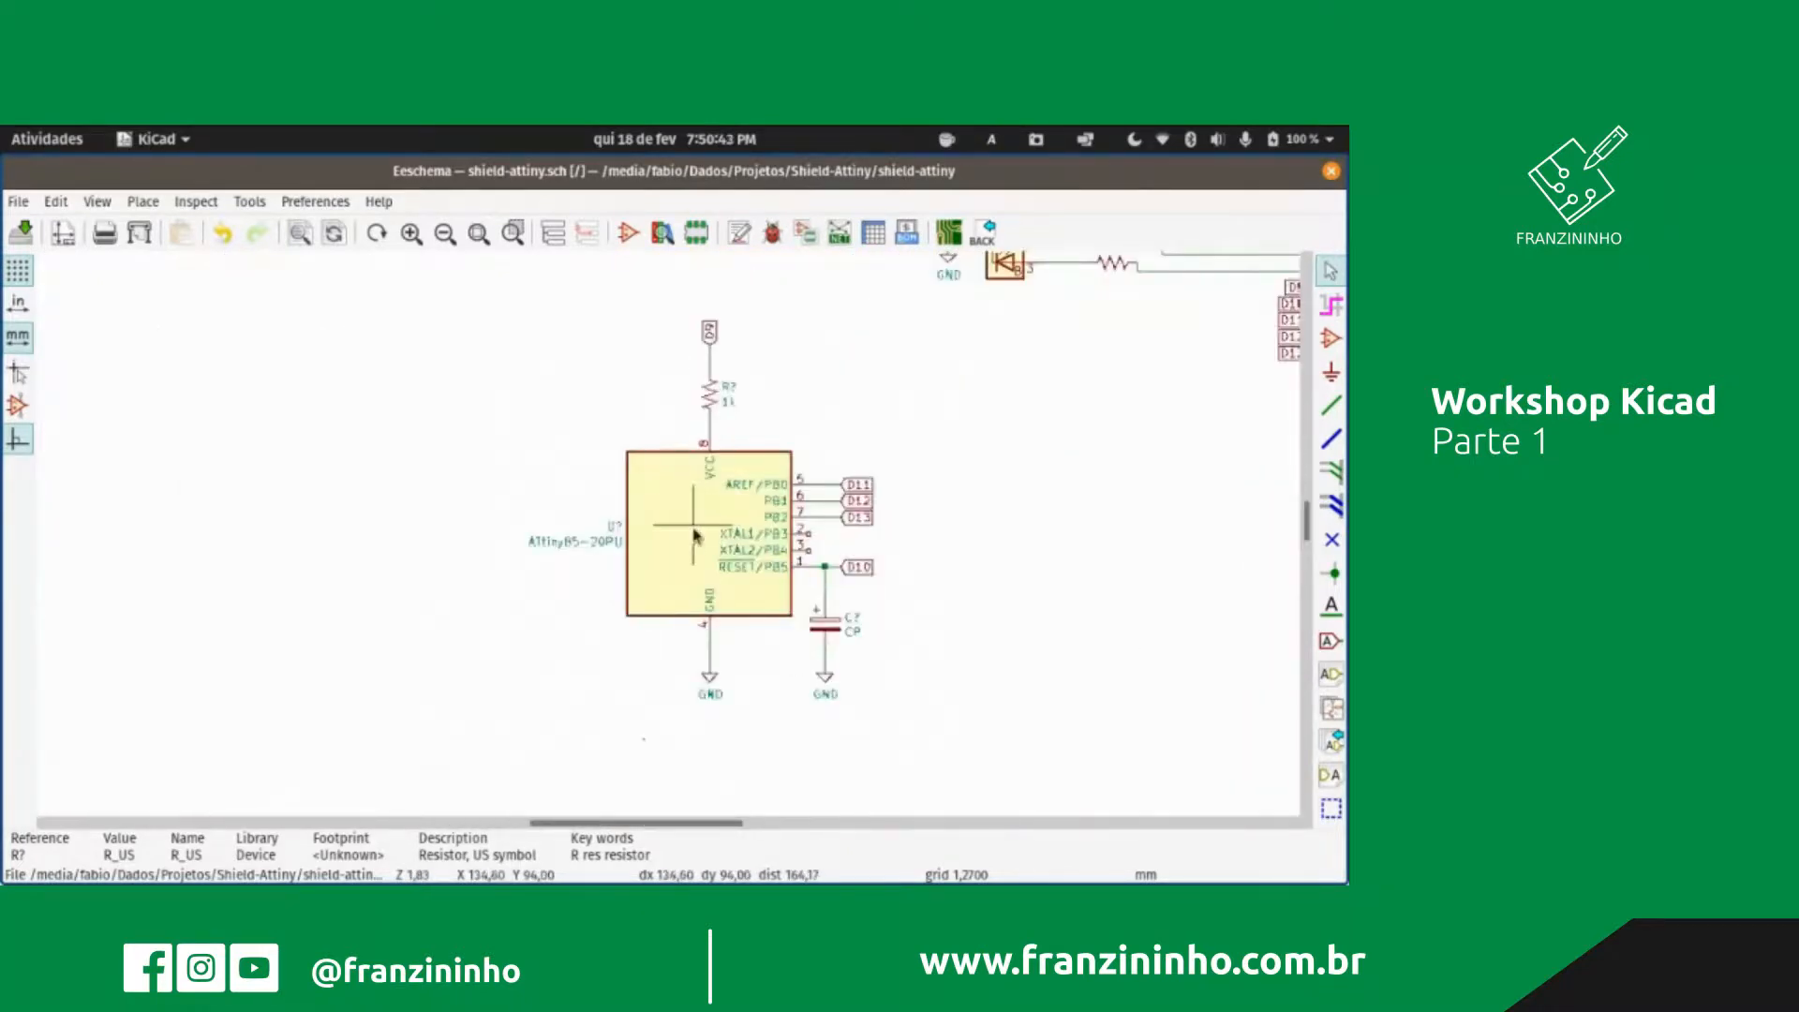
{"action": "double_click", "coordinate": [694, 536]}
{"action": "left_click", "coordinate": [453, 379]}
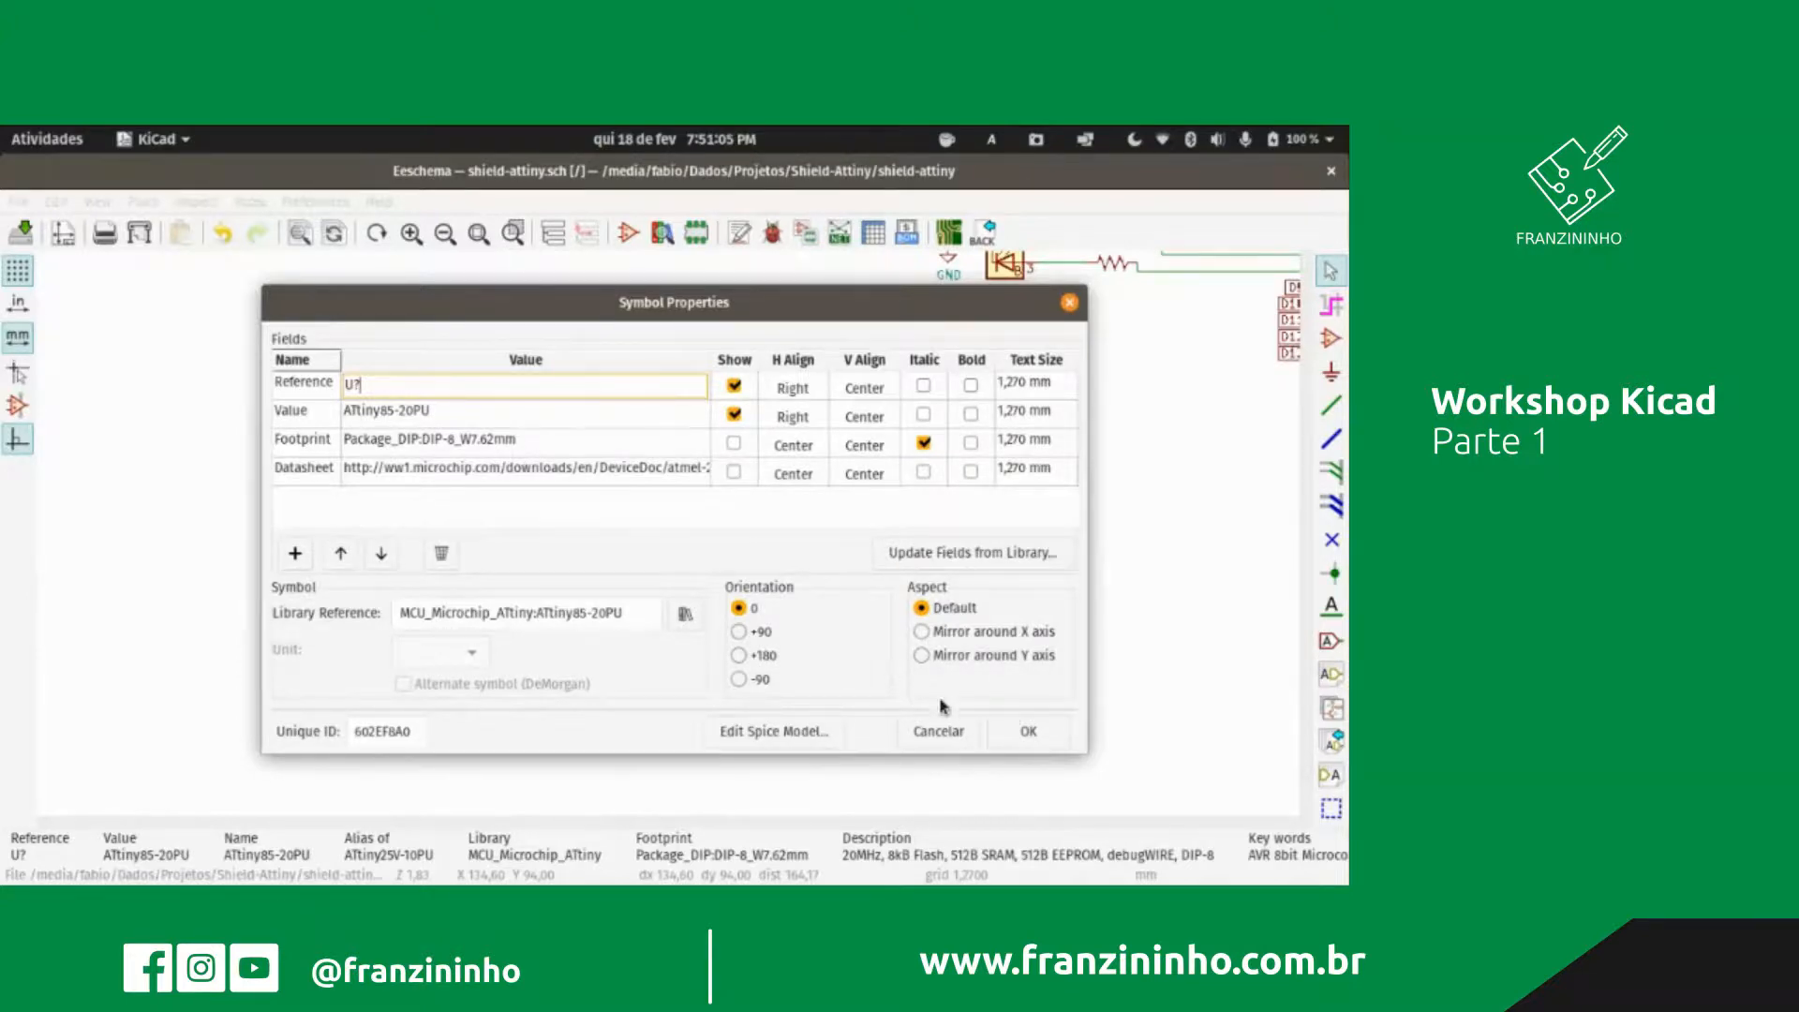
{"action": "left_click", "coordinate": [1024, 732]}
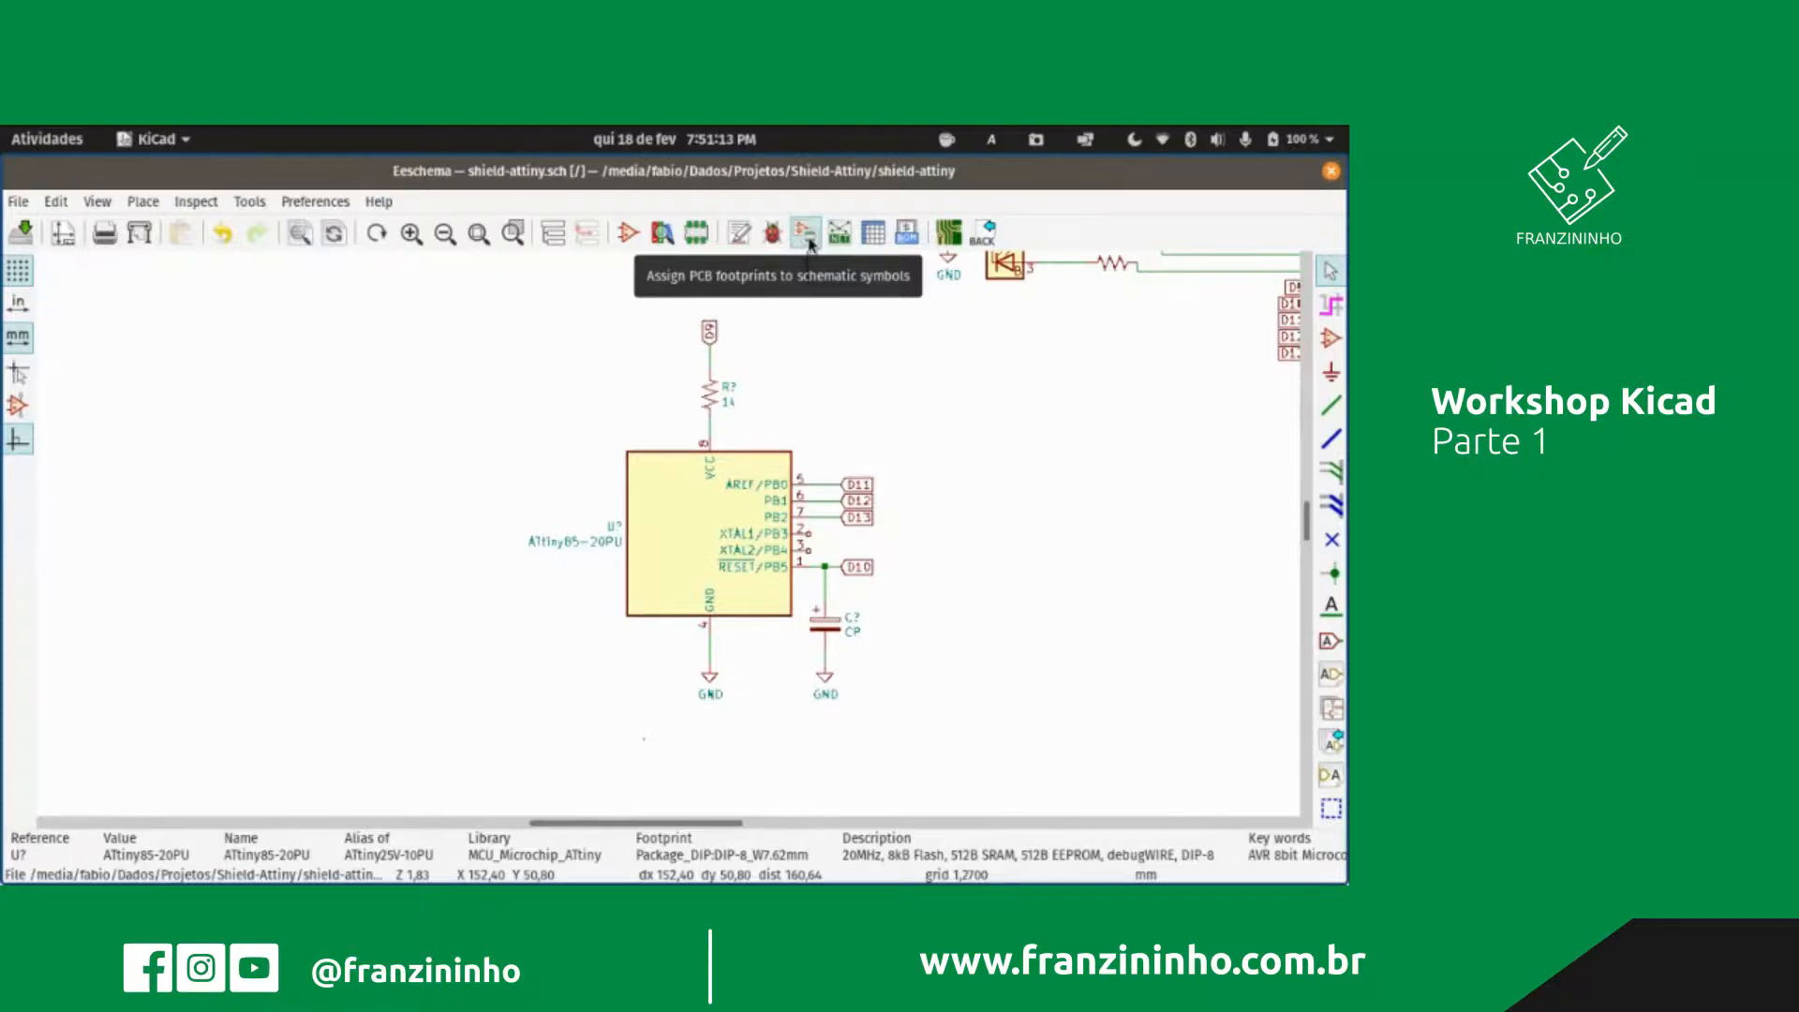
Step: Annotate the entire schematic, keeping existing annotations and sorting components by X position
{"action": "left_click", "coordinate": [740, 234]}
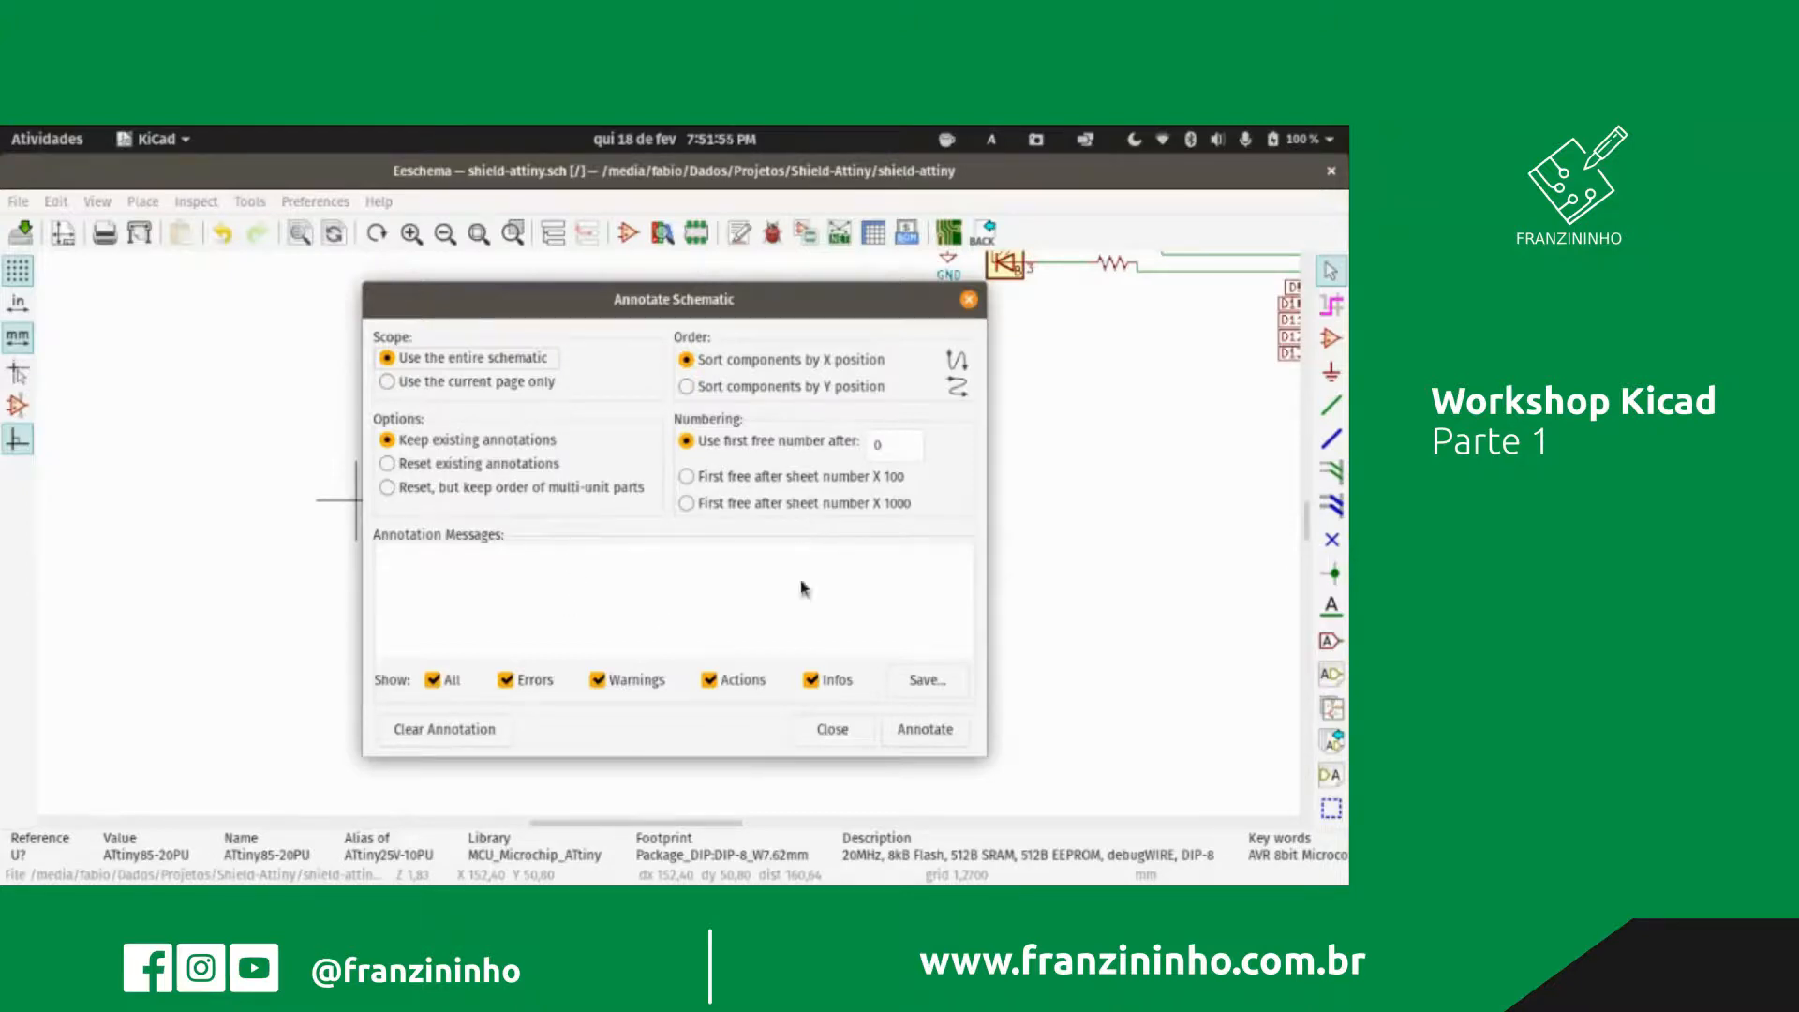
{"action": "left_click", "coordinate": [932, 735]}
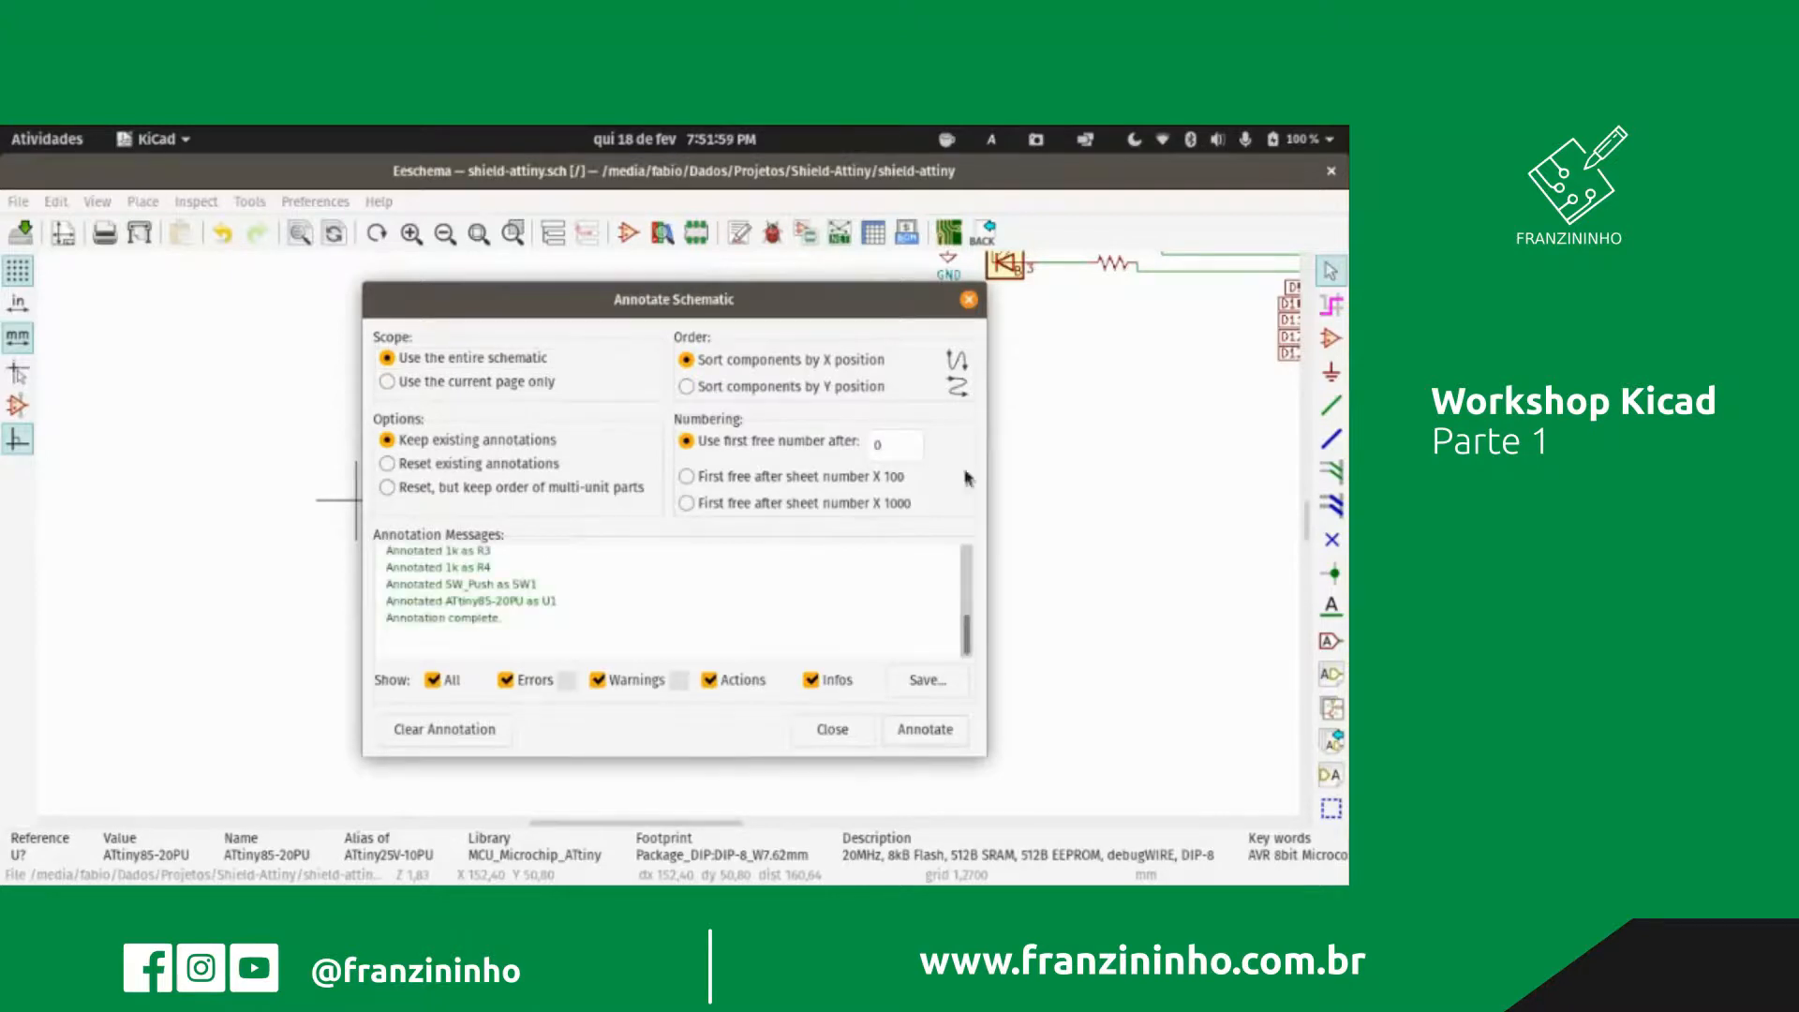
{"action": "left_click", "coordinate": [968, 300]}
Step: Check the reference designators assigned to the ATtiny85, capacitor, resistors, RGB LED, switch and Arduino symbols
{"action": "scroll", "coordinate": [667, 540], "scroll_direction": "down", "scroll_amount": 3}
{"action": "scroll", "coordinate": [667, 541], "scroll_direction": "up", "scroll_amount": 5}
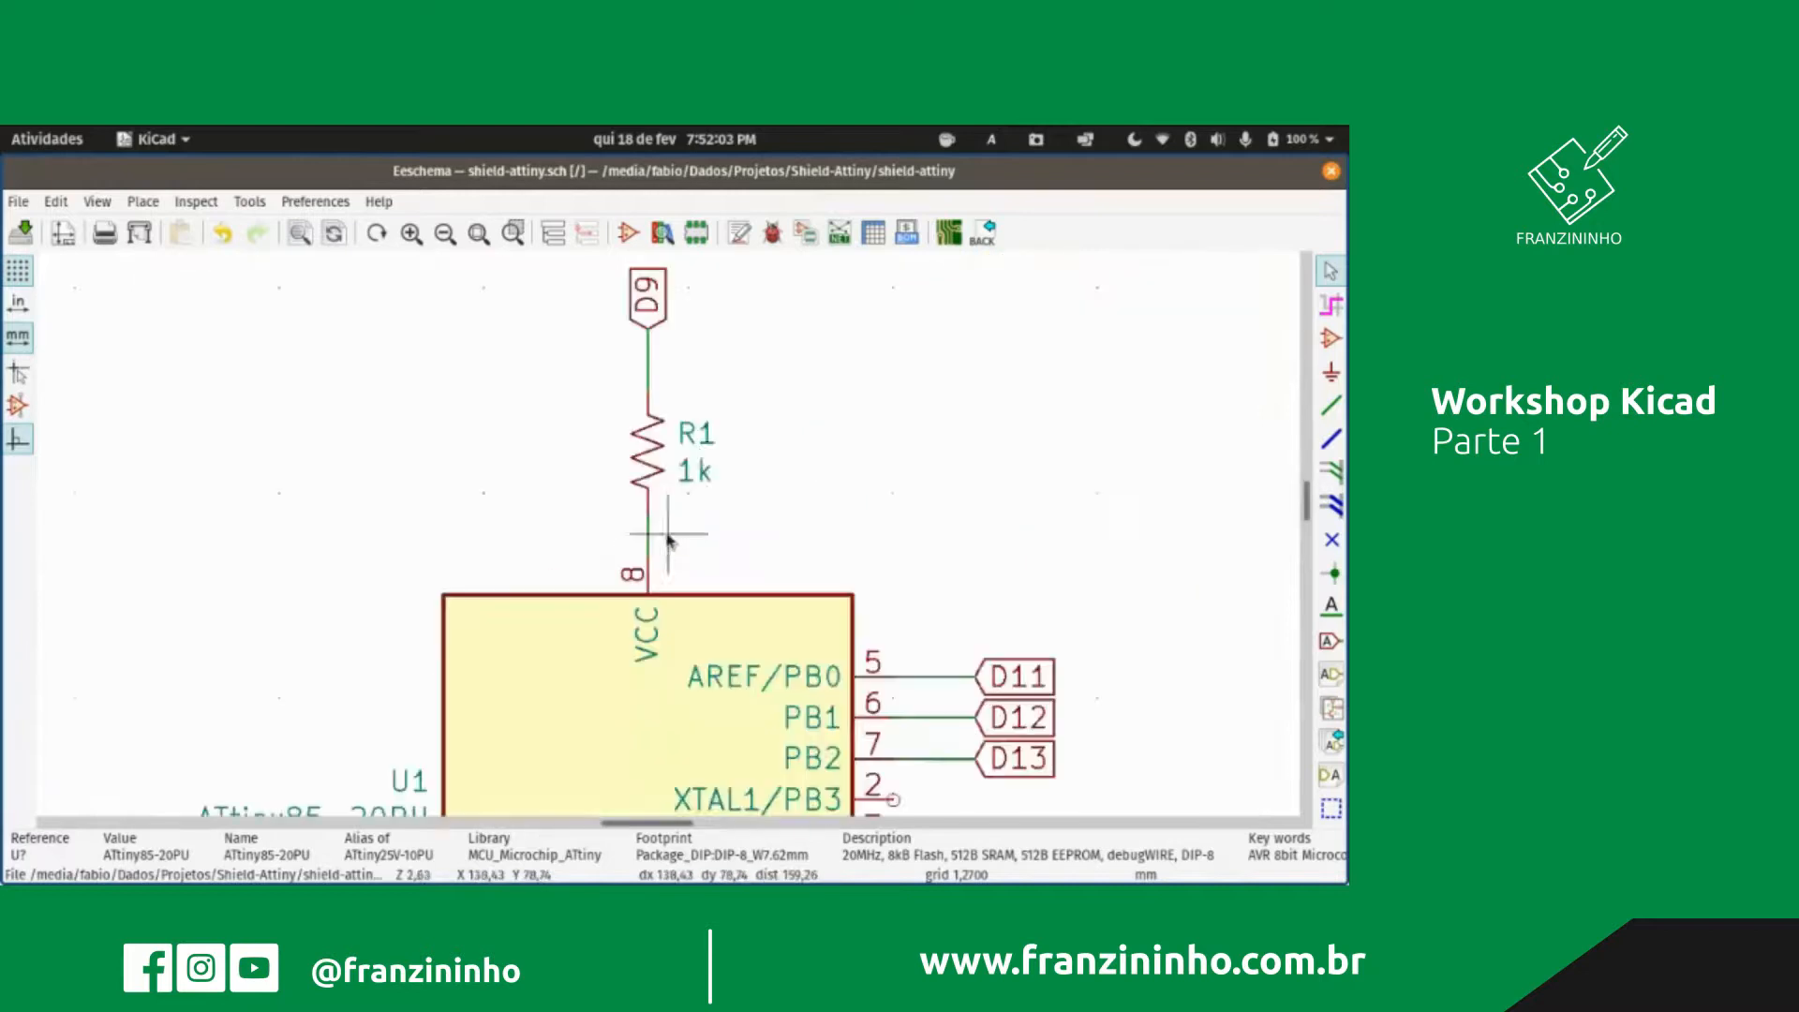
{"action": "scroll", "coordinate": [667, 540], "scroll_direction": "down", "scroll_amount": 3}
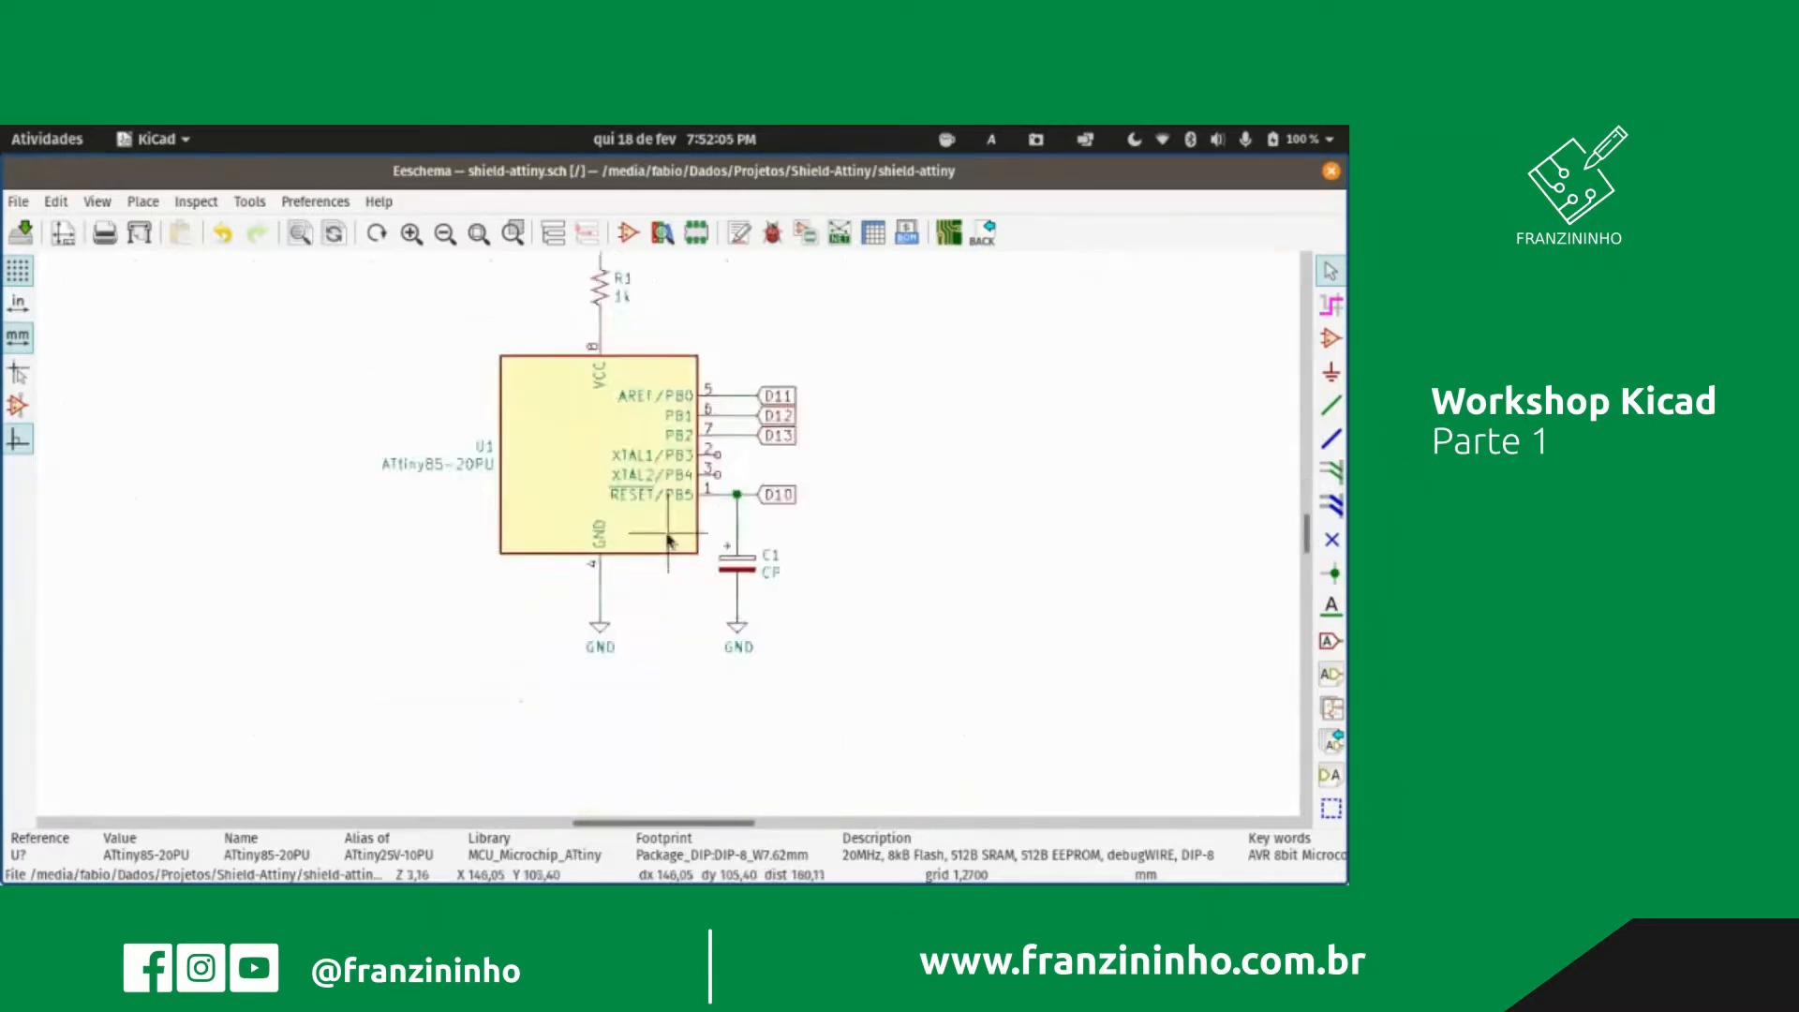
{"action": "scroll", "coordinate": [667, 541], "scroll_direction": "up", "scroll_amount": 2}
{"action": "scroll", "coordinate": [668, 541], "scroll_direction": "down", "scroll_amount": 2}
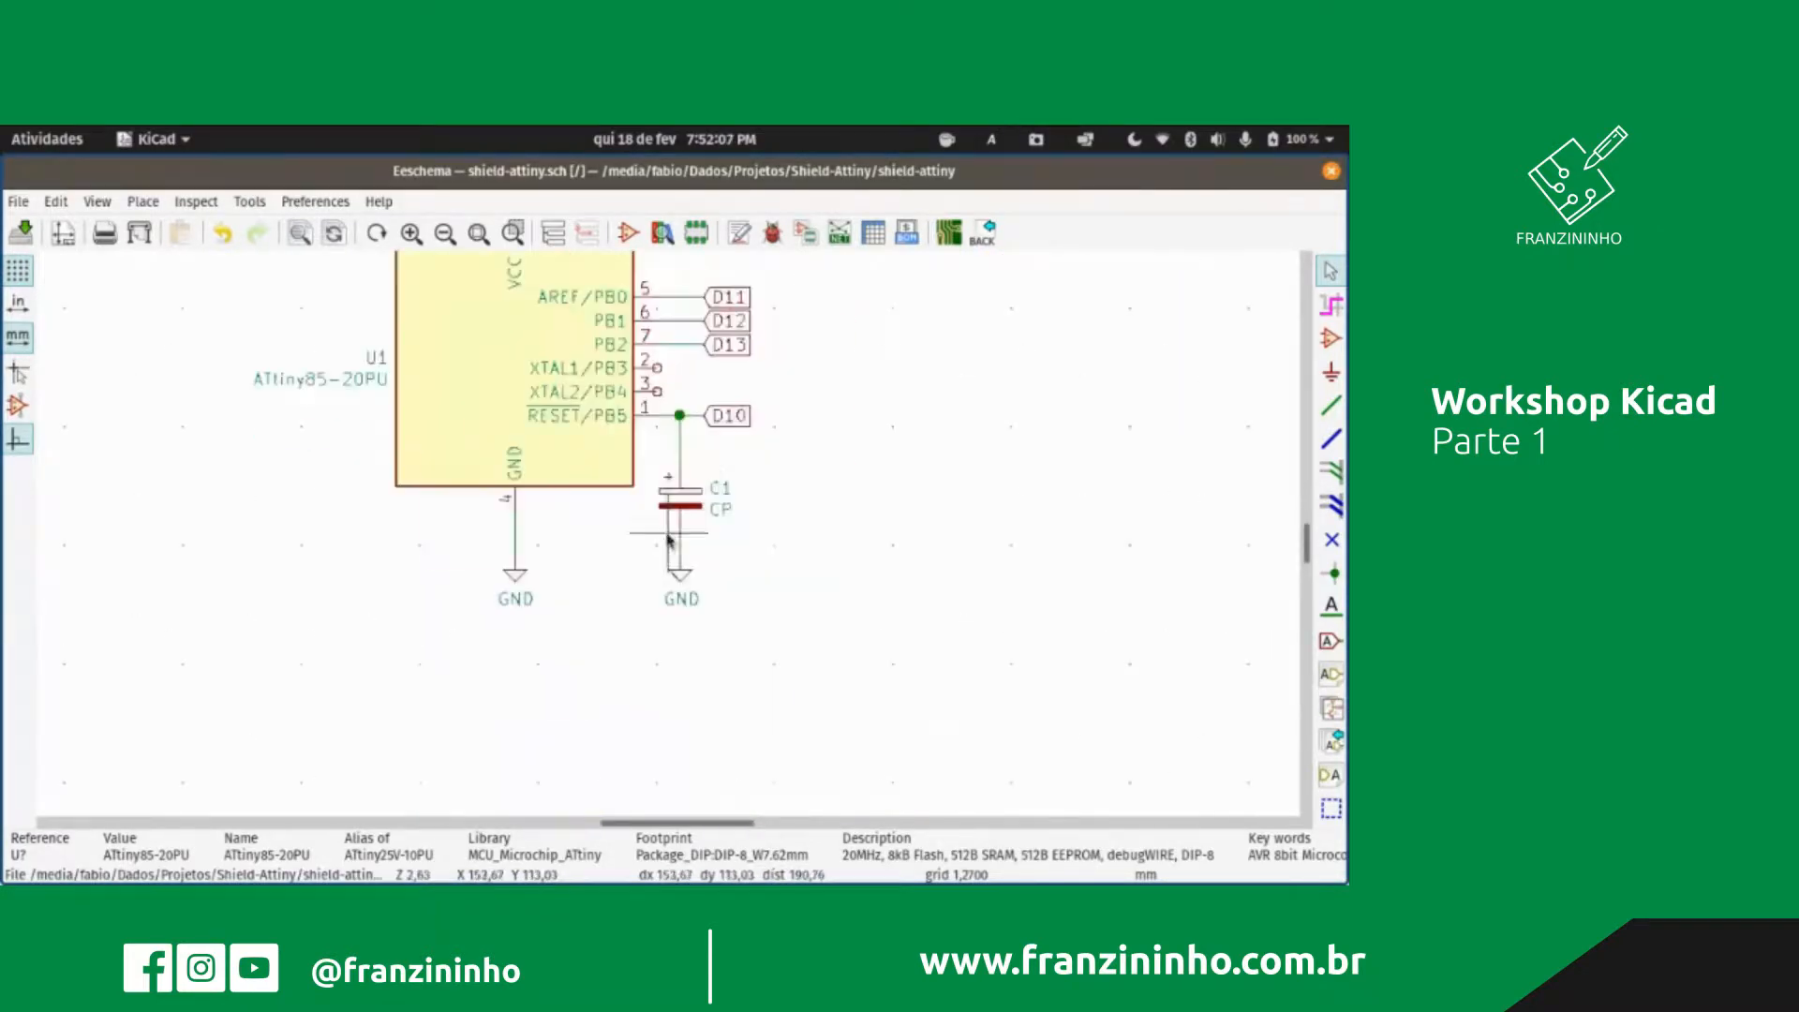
{"action": "scroll", "coordinate": [668, 541], "scroll_direction": "up", "scroll_amount": 3}
{"action": "scroll", "coordinate": [667, 541], "scroll_direction": "down", "scroll_amount": 2}
{"action": "scroll", "coordinate": [669, 541], "scroll_direction": "down", "scroll_amount": 2}
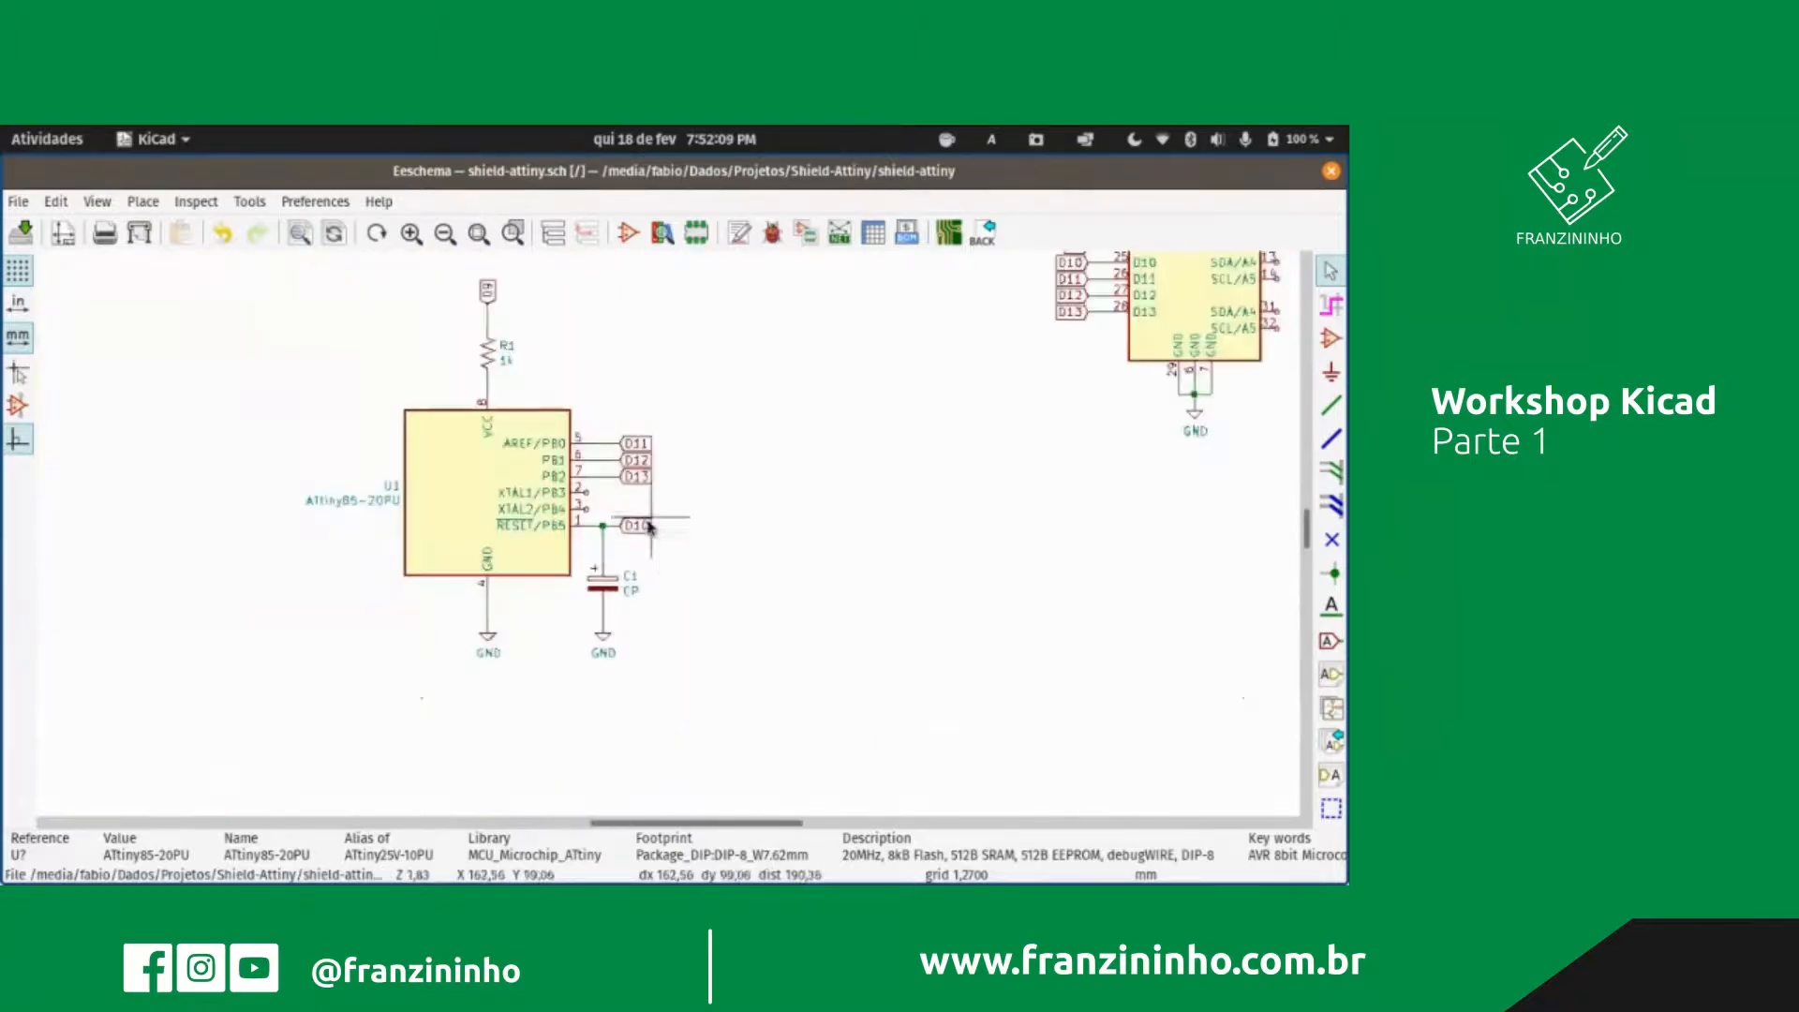
{"action": "scroll", "coordinate": [749, 501], "scroll_direction": "up", "scroll_amount": 2}
{"action": "scroll", "coordinate": [750, 501], "scroll_direction": "down", "scroll_amount": 2}
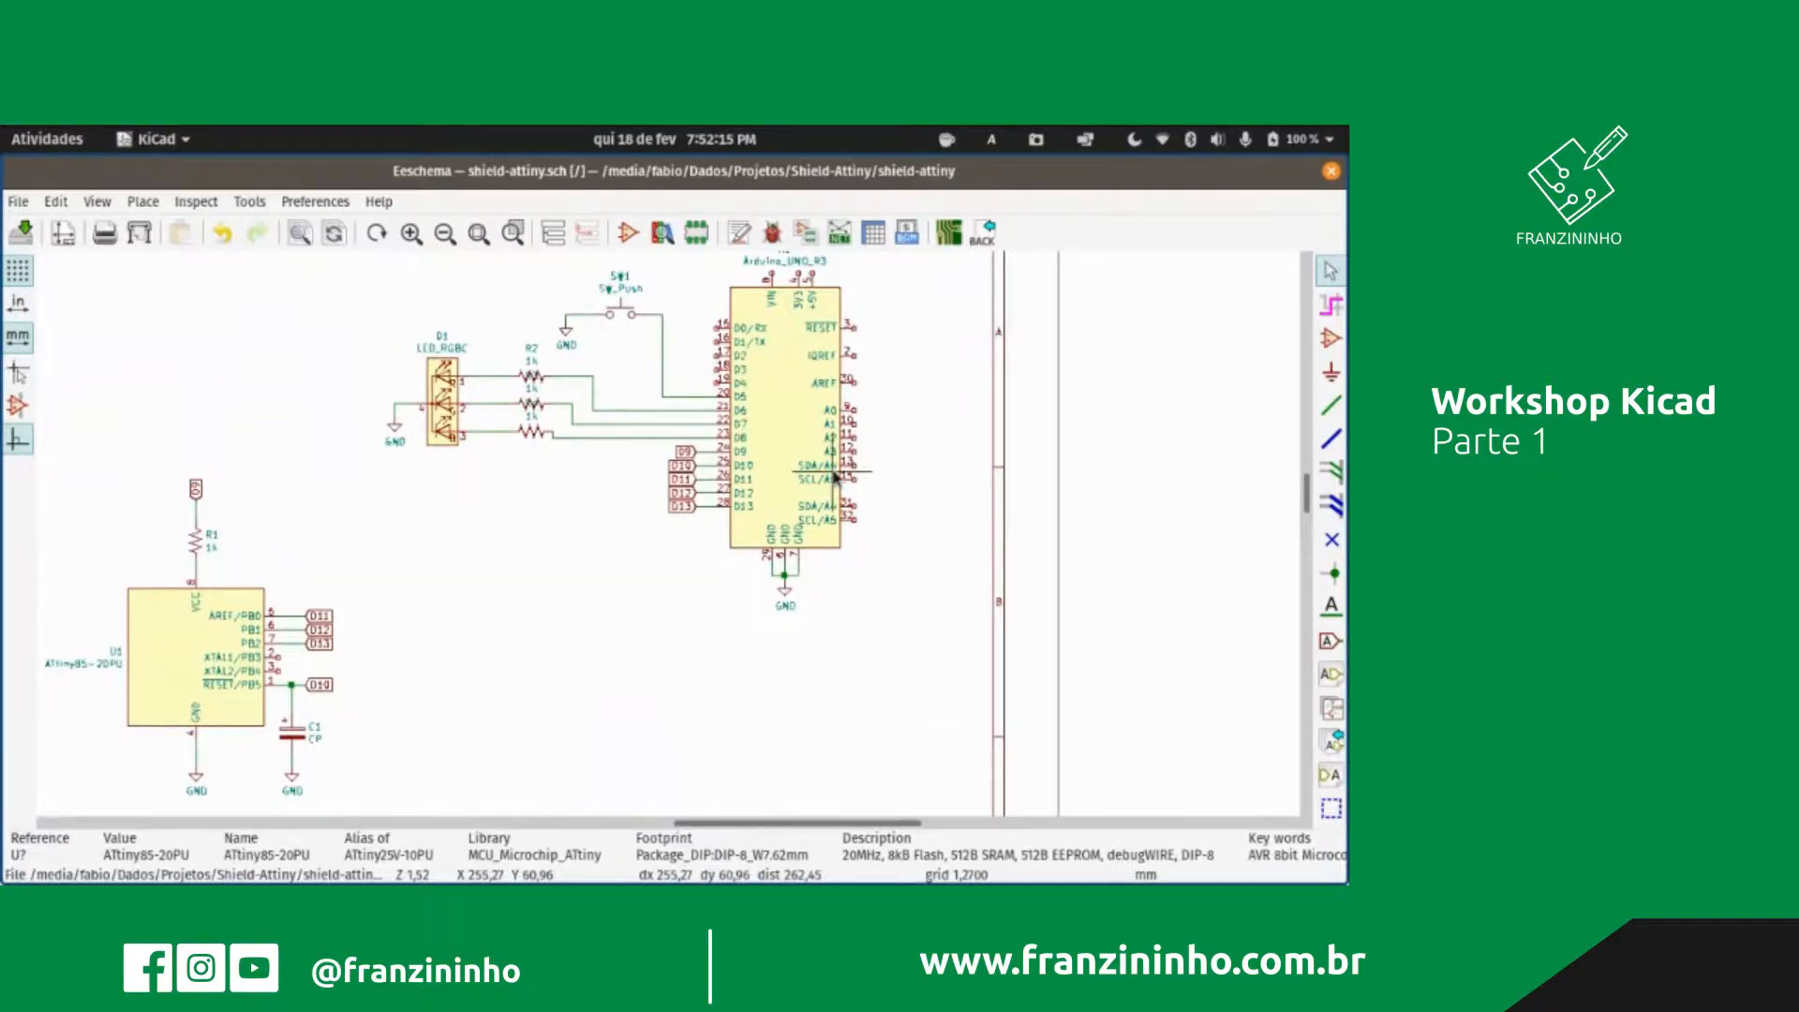
{"action": "scroll", "coordinate": [295, 675], "scroll_direction": "up", "scroll_amount": 1}
{"action": "scroll", "coordinate": [295, 676], "scroll_direction": "down", "scroll_amount": 1}
Step: Place no-connect flags on the ATtiny85's unused XTAL1/PB3 (pin 2) and XTAL2/PB4 (pin 3) pins
{"action": "scroll", "coordinate": [650, 552], "scroll_direction": "up", "scroll_amount": 3}
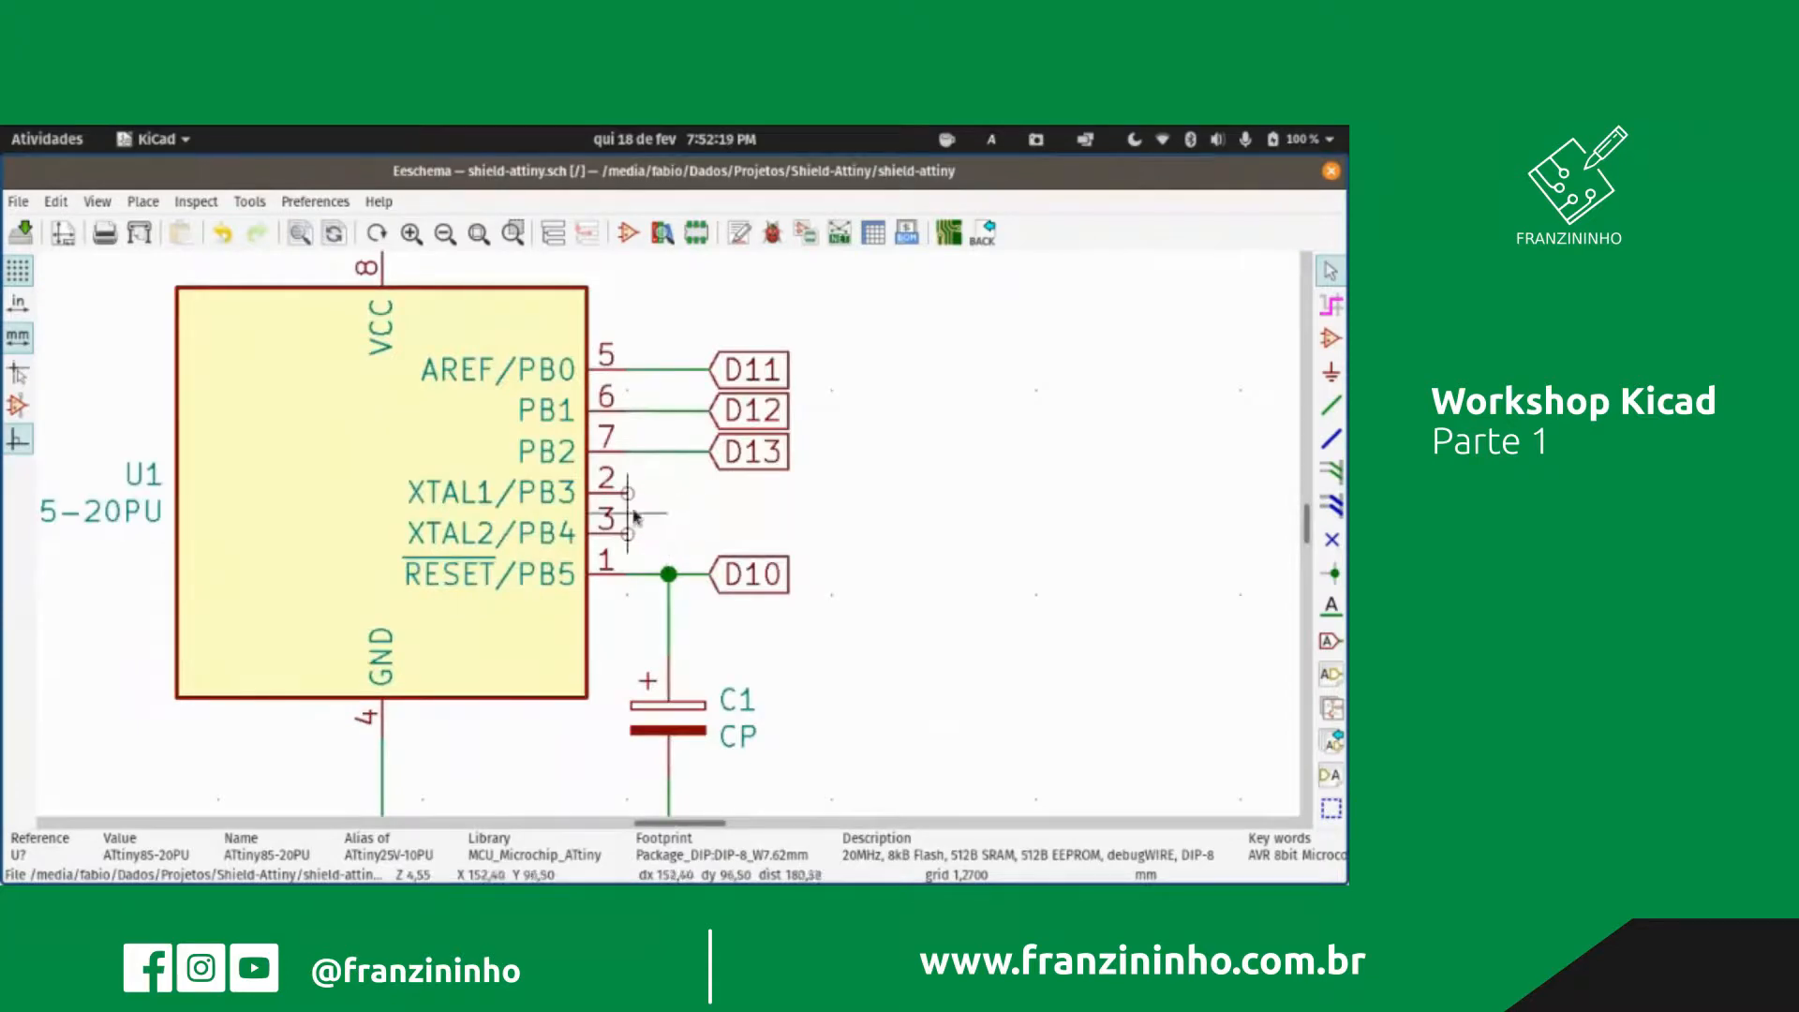
{"action": "scroll", "coordinate": [712, 646], "scroll_direction": "down", "scroll_amount": 2}
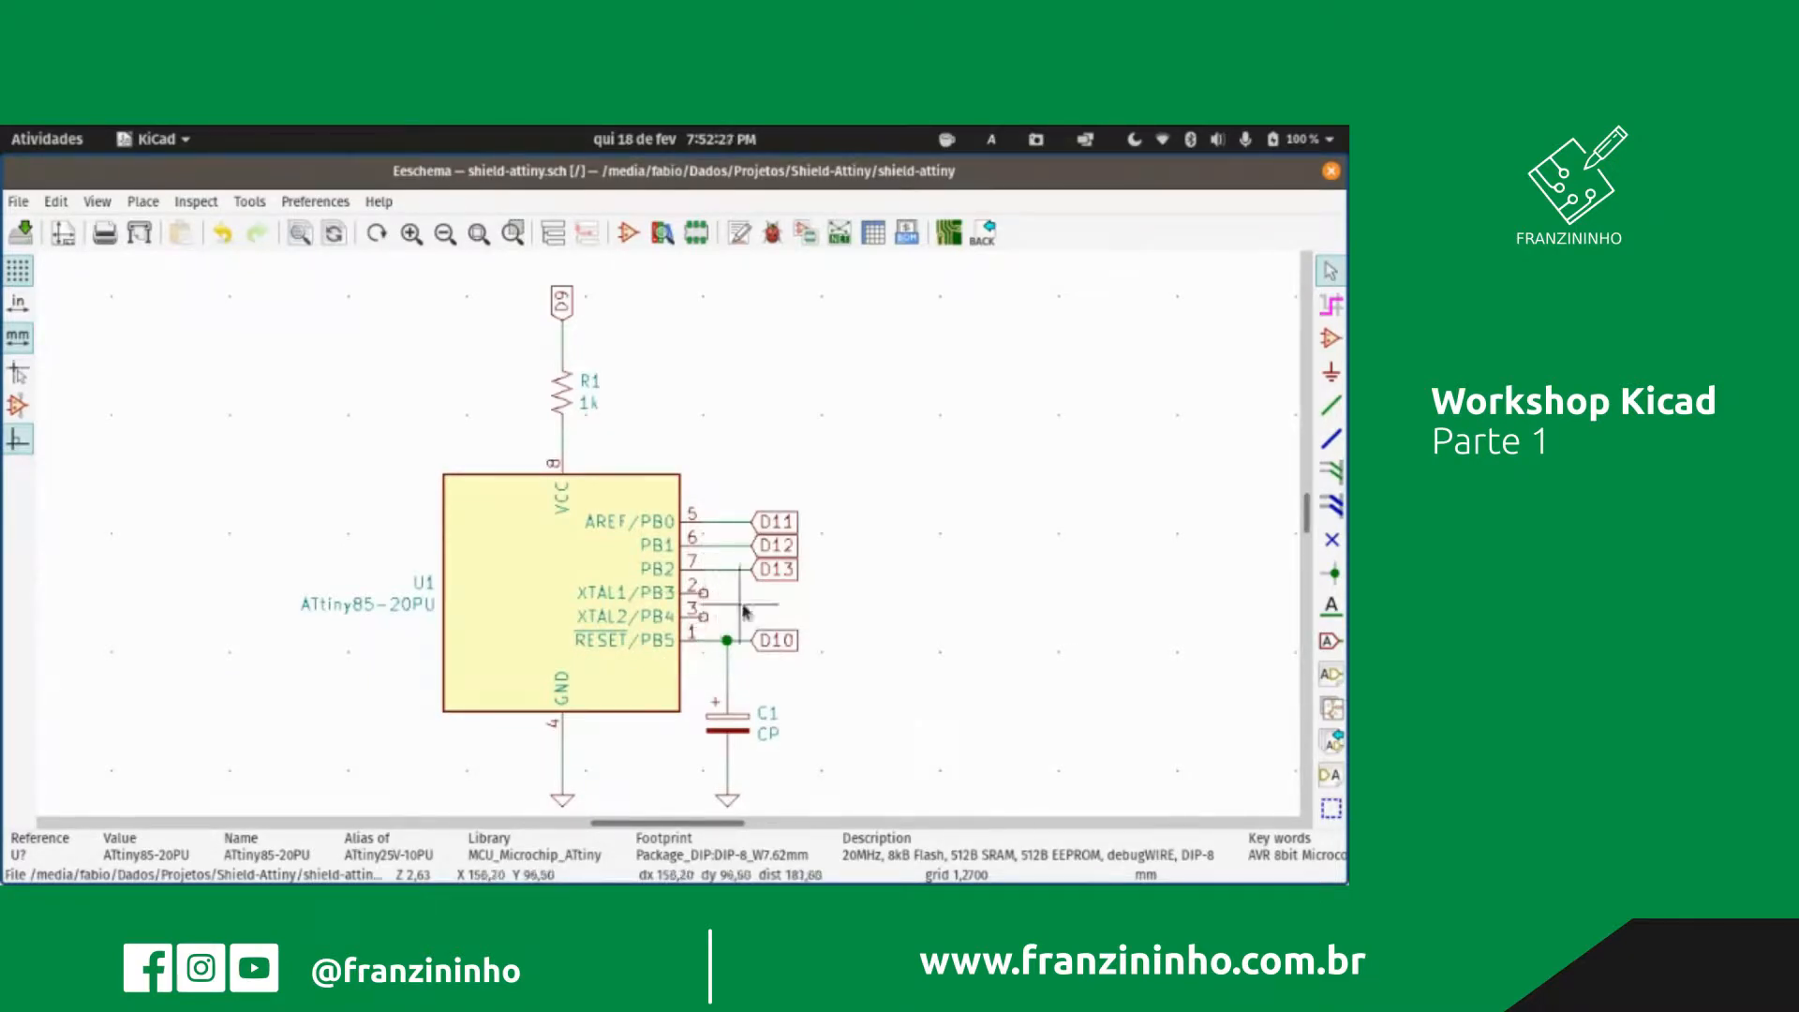
{"action": "left_click", "coordinate": [1331, 544]}
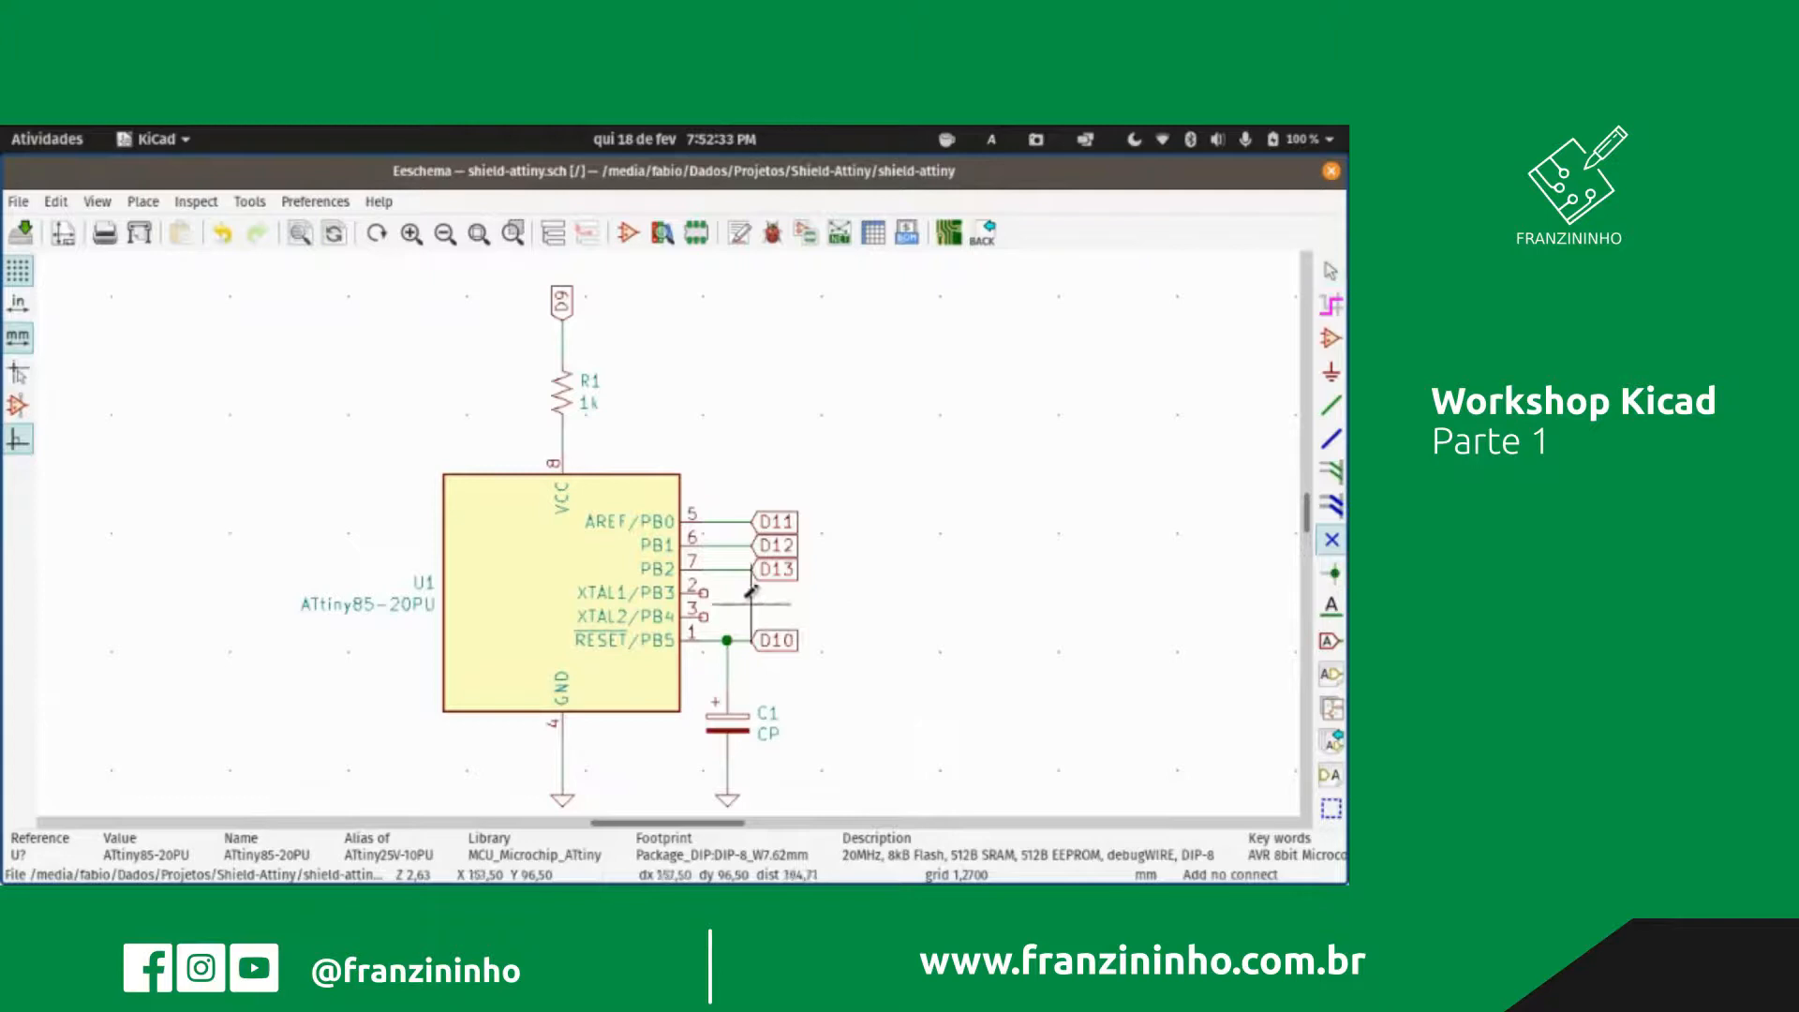
{"action": "left_click", "coordinate": [704, 593]}
{"action": "left_click", "coordinate": [704, 616]}
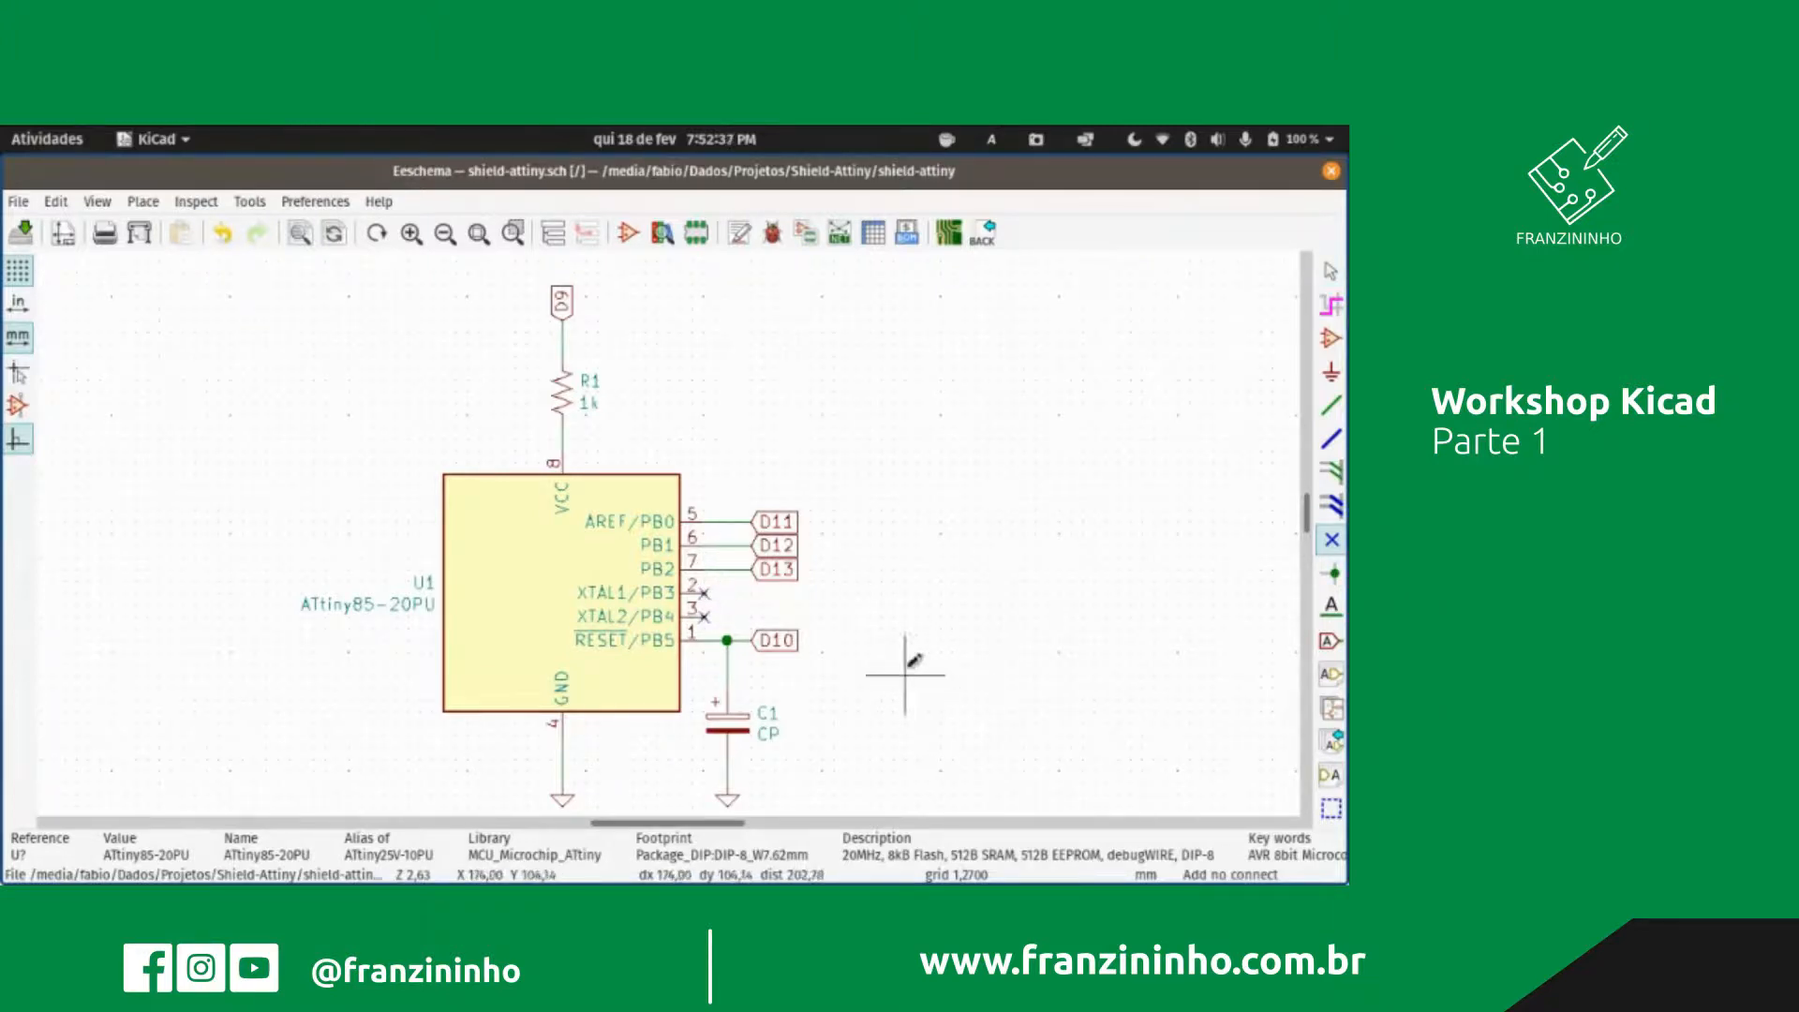
Step: Review the whole schematic sheet, from the ATtiny85 circuit to the Arduino connections and the title block
{"action": "scroll", "coordinate": [918, 665], "scroll_direction": "down", "scroll_amount": 2}
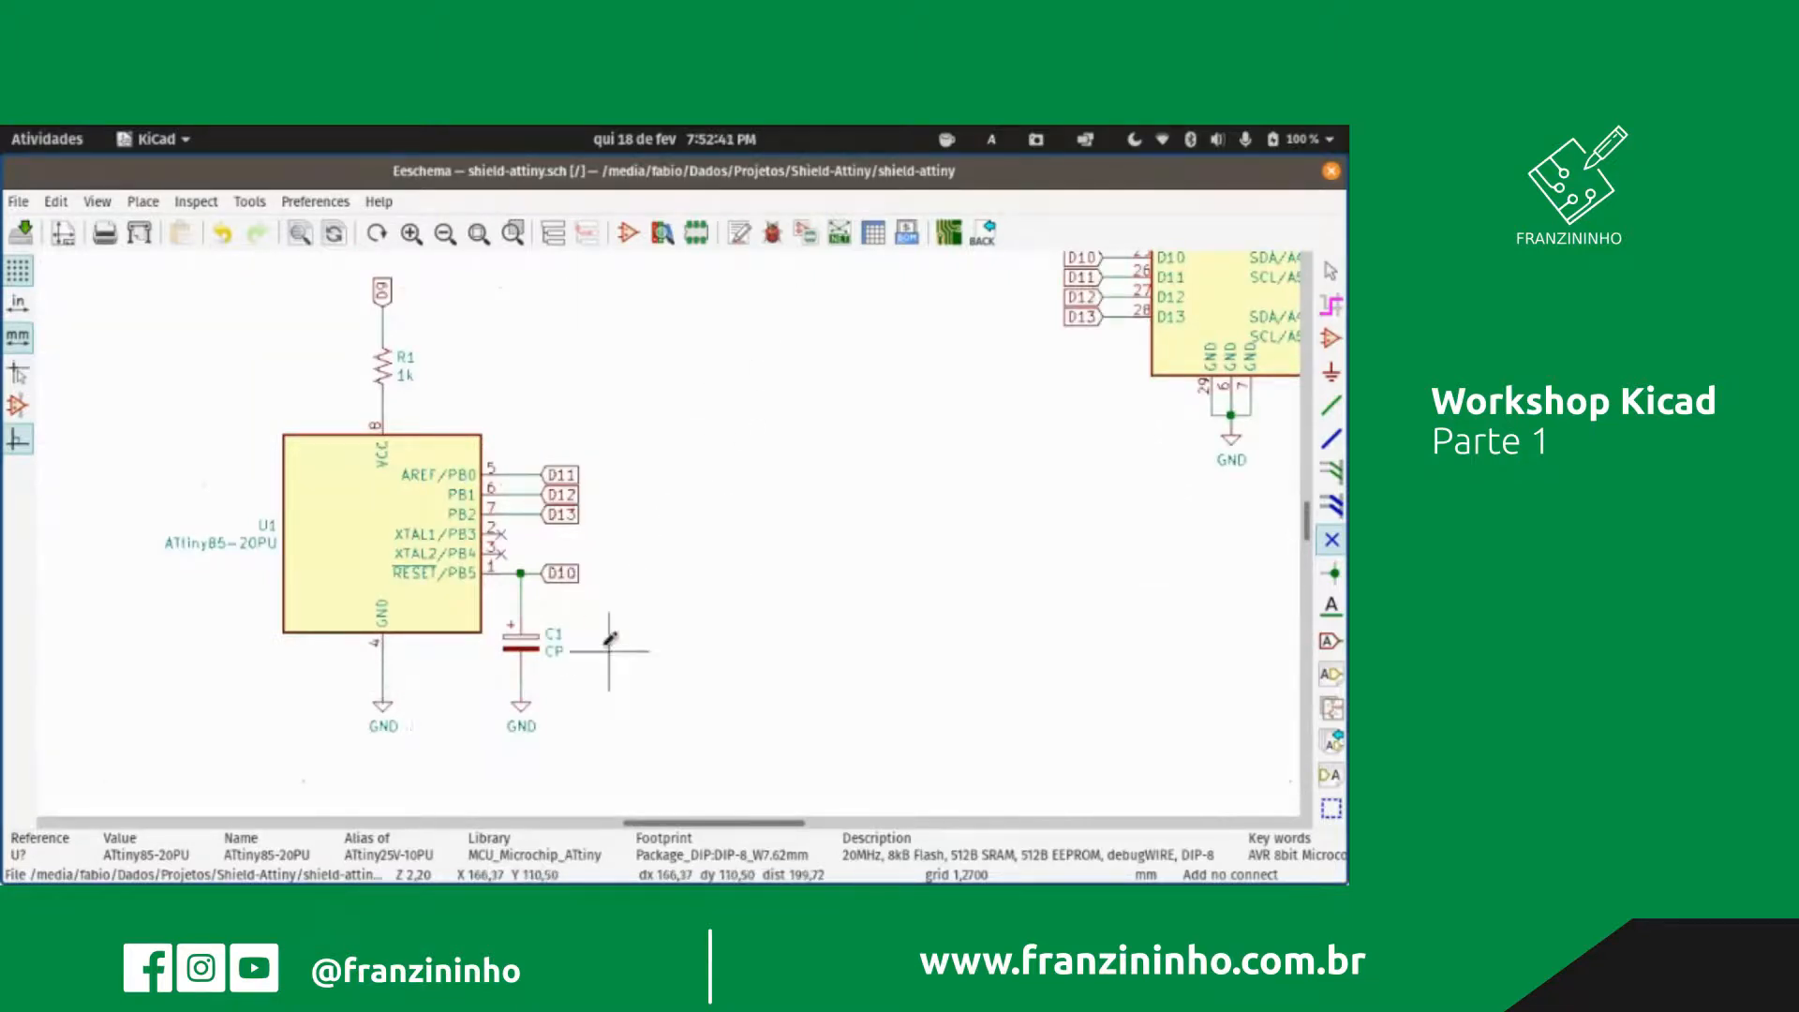
{"action": "scroll", "coordinate": [610, 634], "scroll_direction": "down", "scroll_amount": 1}
{"action": "scroll", "coordinate": [652, 502], "scroll_direction": "down", "scroll_amount": 1}
{"action": "scroll", "coordinate": [675, 503], "scroll_direction": "down", "scroll_amount": 1}
{"action": "scroll", "coordinate": [585, 567], "scroll_direction": "up", "scroll_amount": 7}
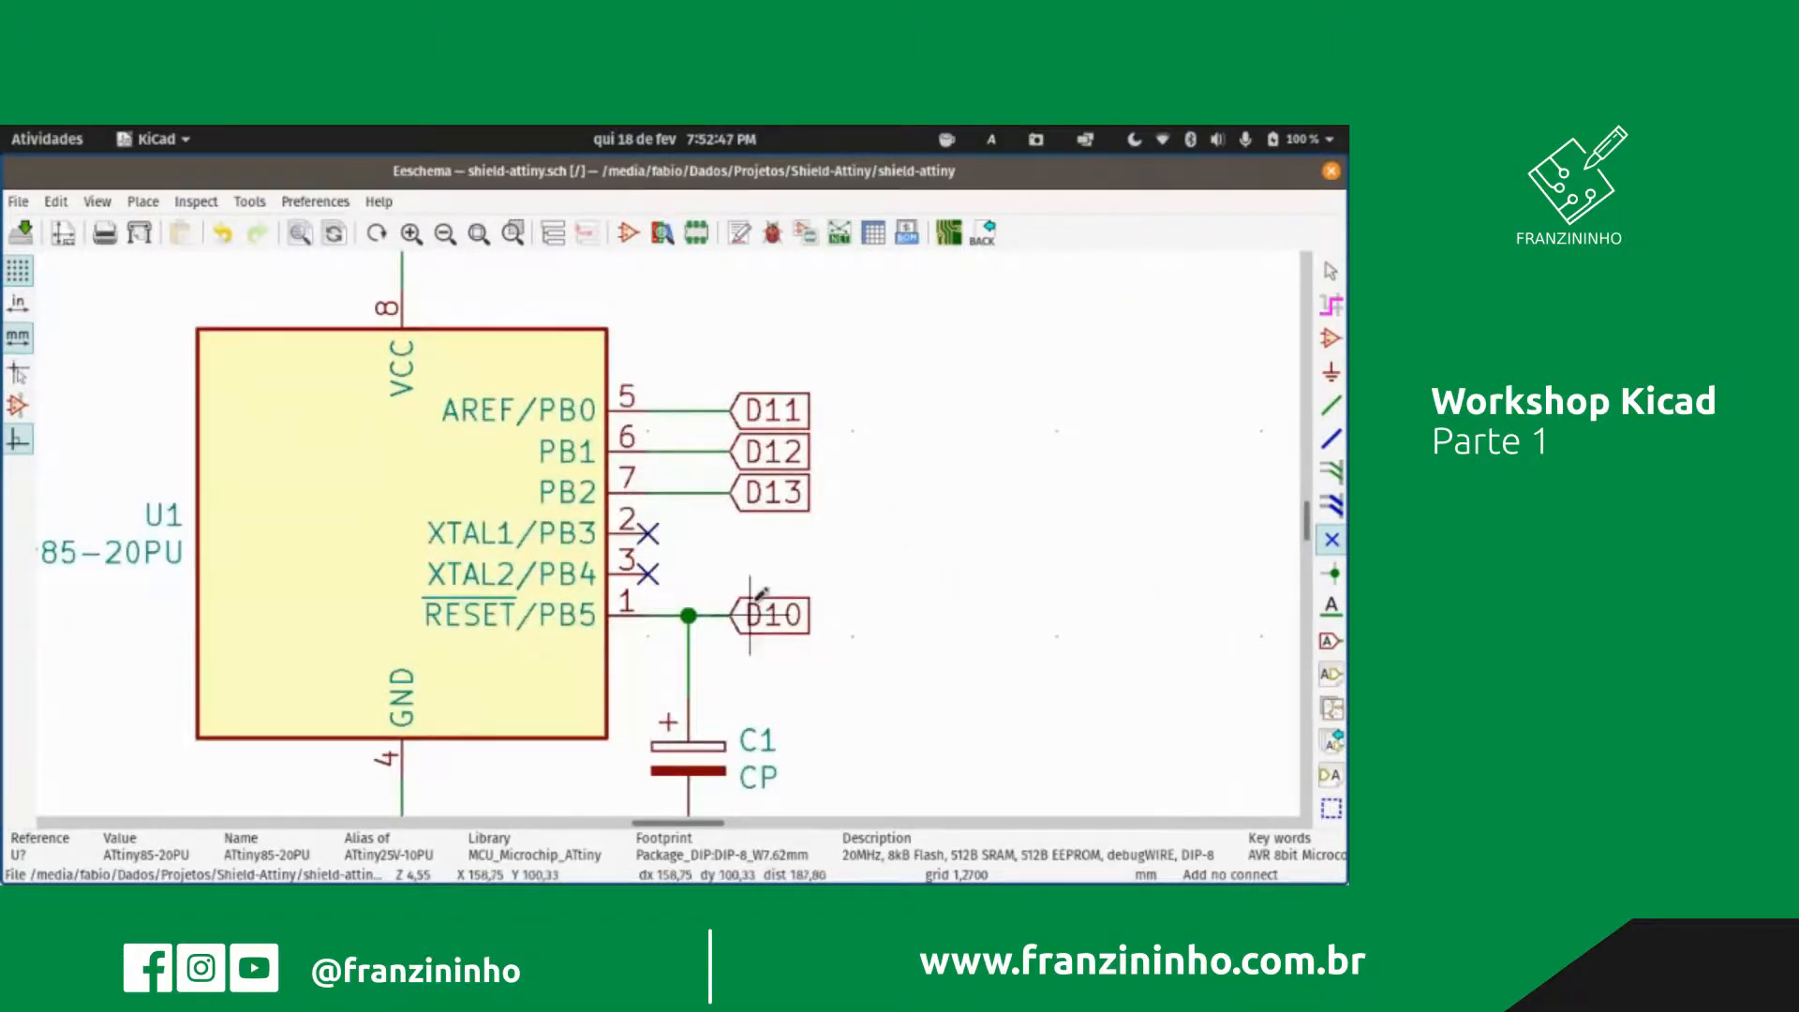
{"action": "scroll", "coordinate": [727, 611], "scroll_direction": "down", "scroll_amount": 3}
{"action": "scroll", "coordinate": [668, 532], "scroll_direction": "down", "scroll_amount": 4}
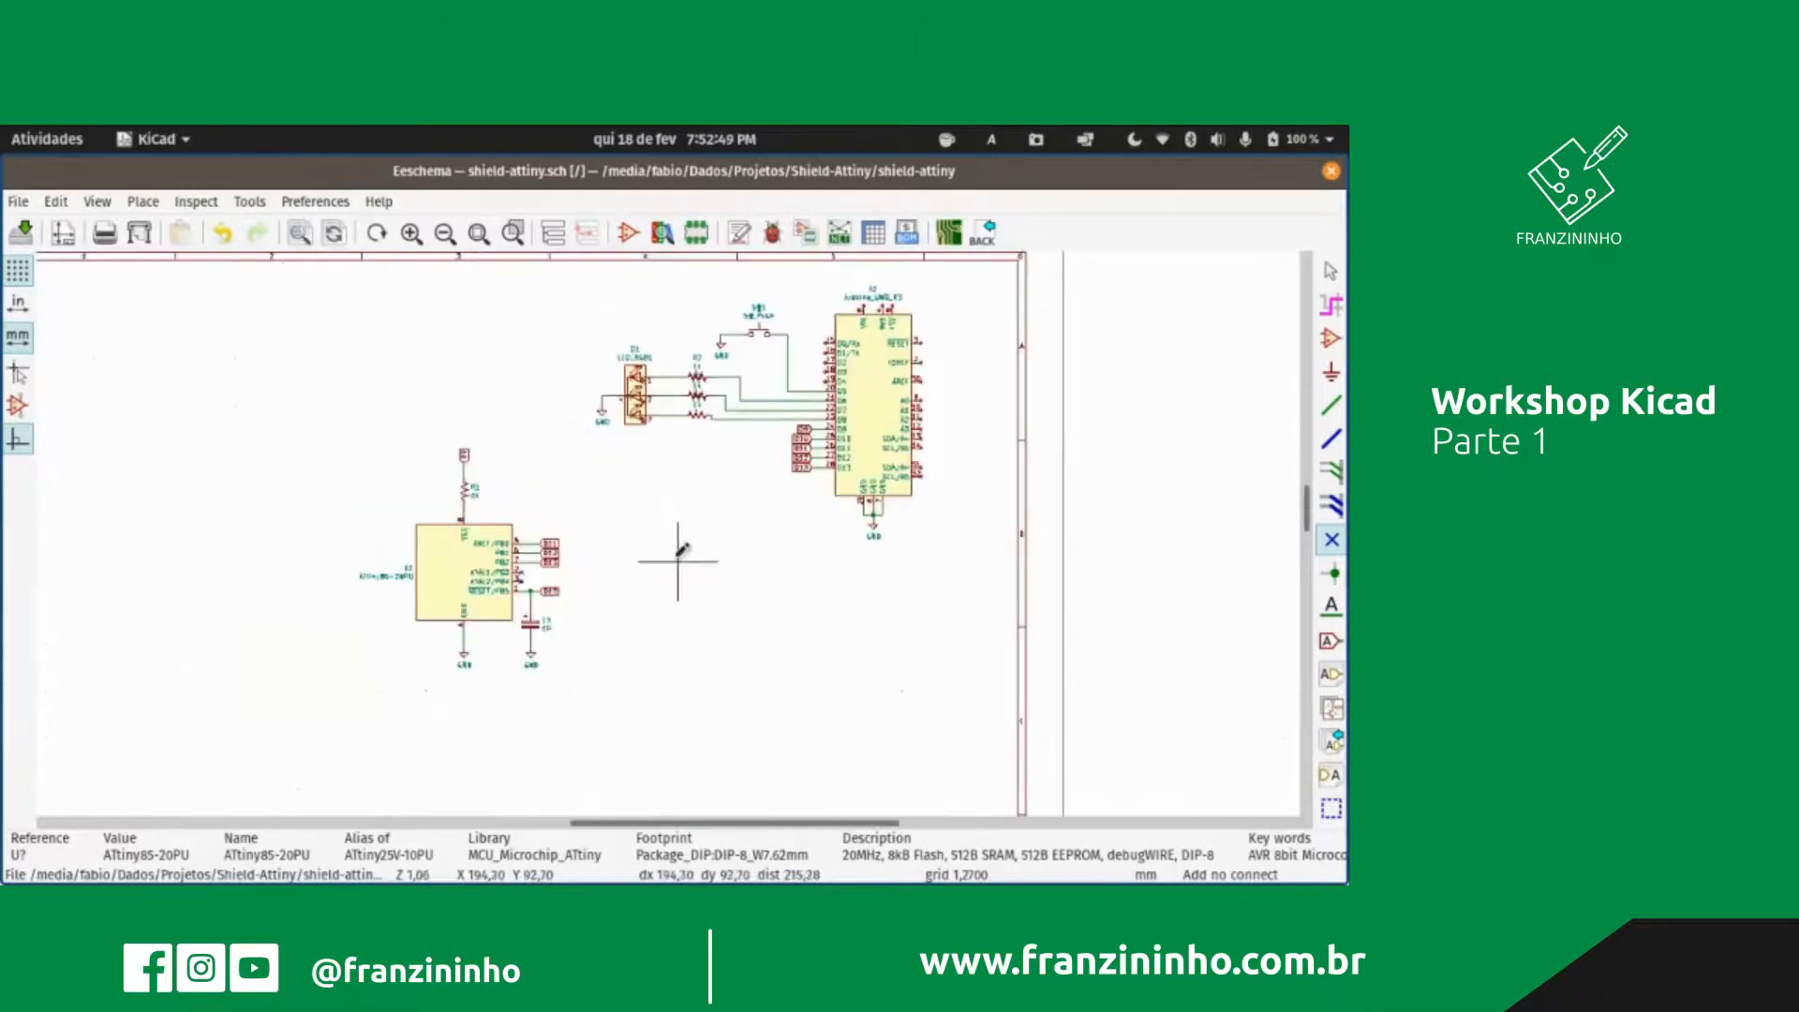
{"action": "scroll", "coordinate": [668, 533], "scroll_direction": "down", "scroll_amount": 2}
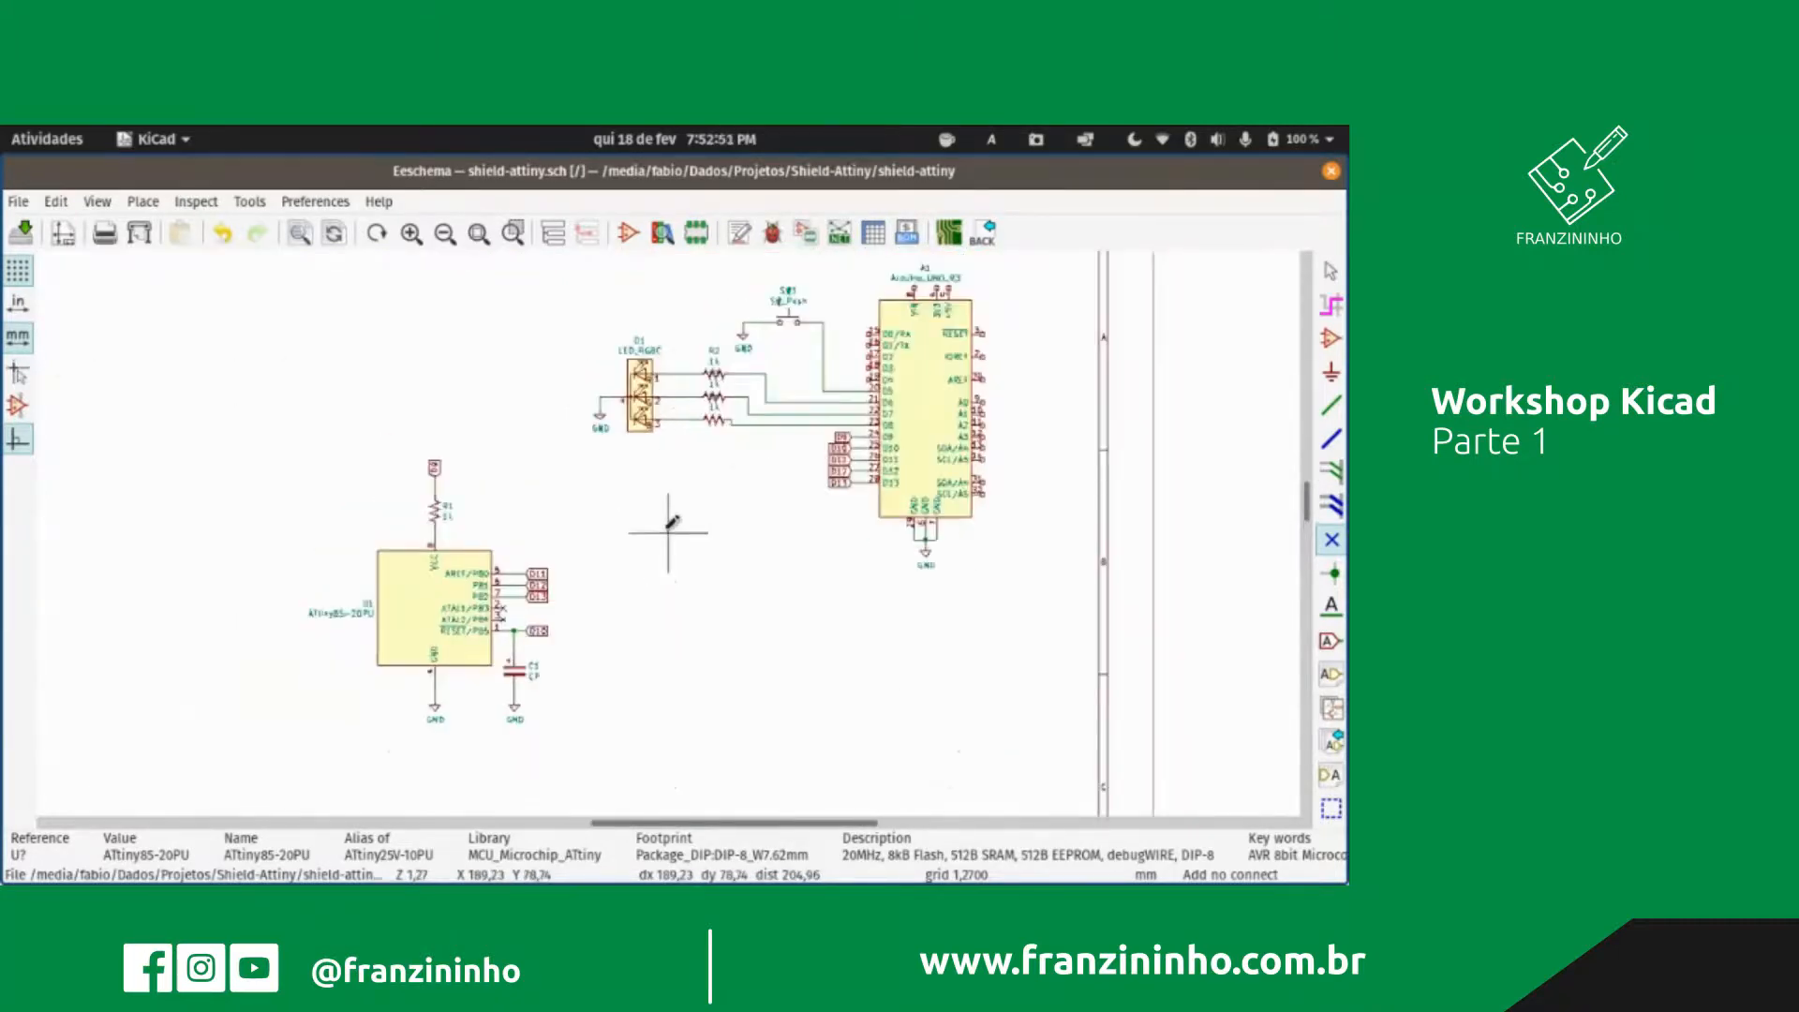
{"action": "scroll", "coordinate": [430, 710], "scroll_direction": "up", "scroll_amount": 1}
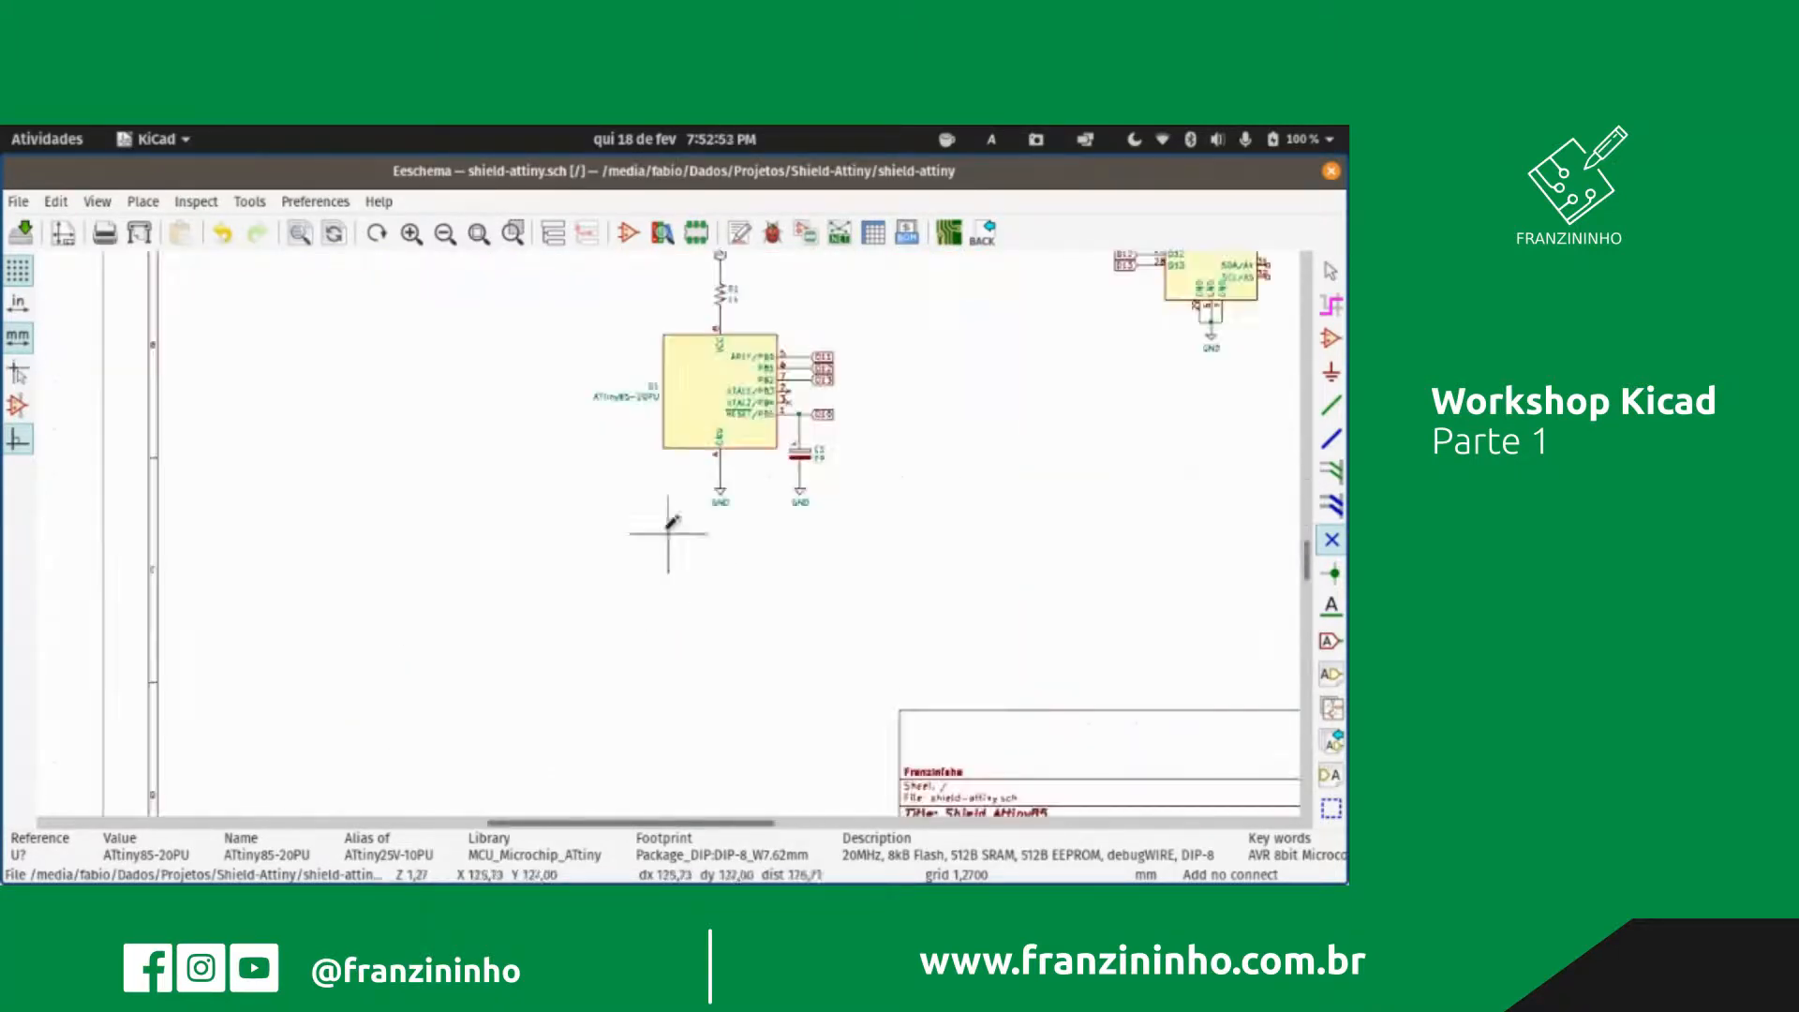
{"action": "scroll", "coordinate": [731, 505], "scroll_direction": "down", "scroll_amount": 1}
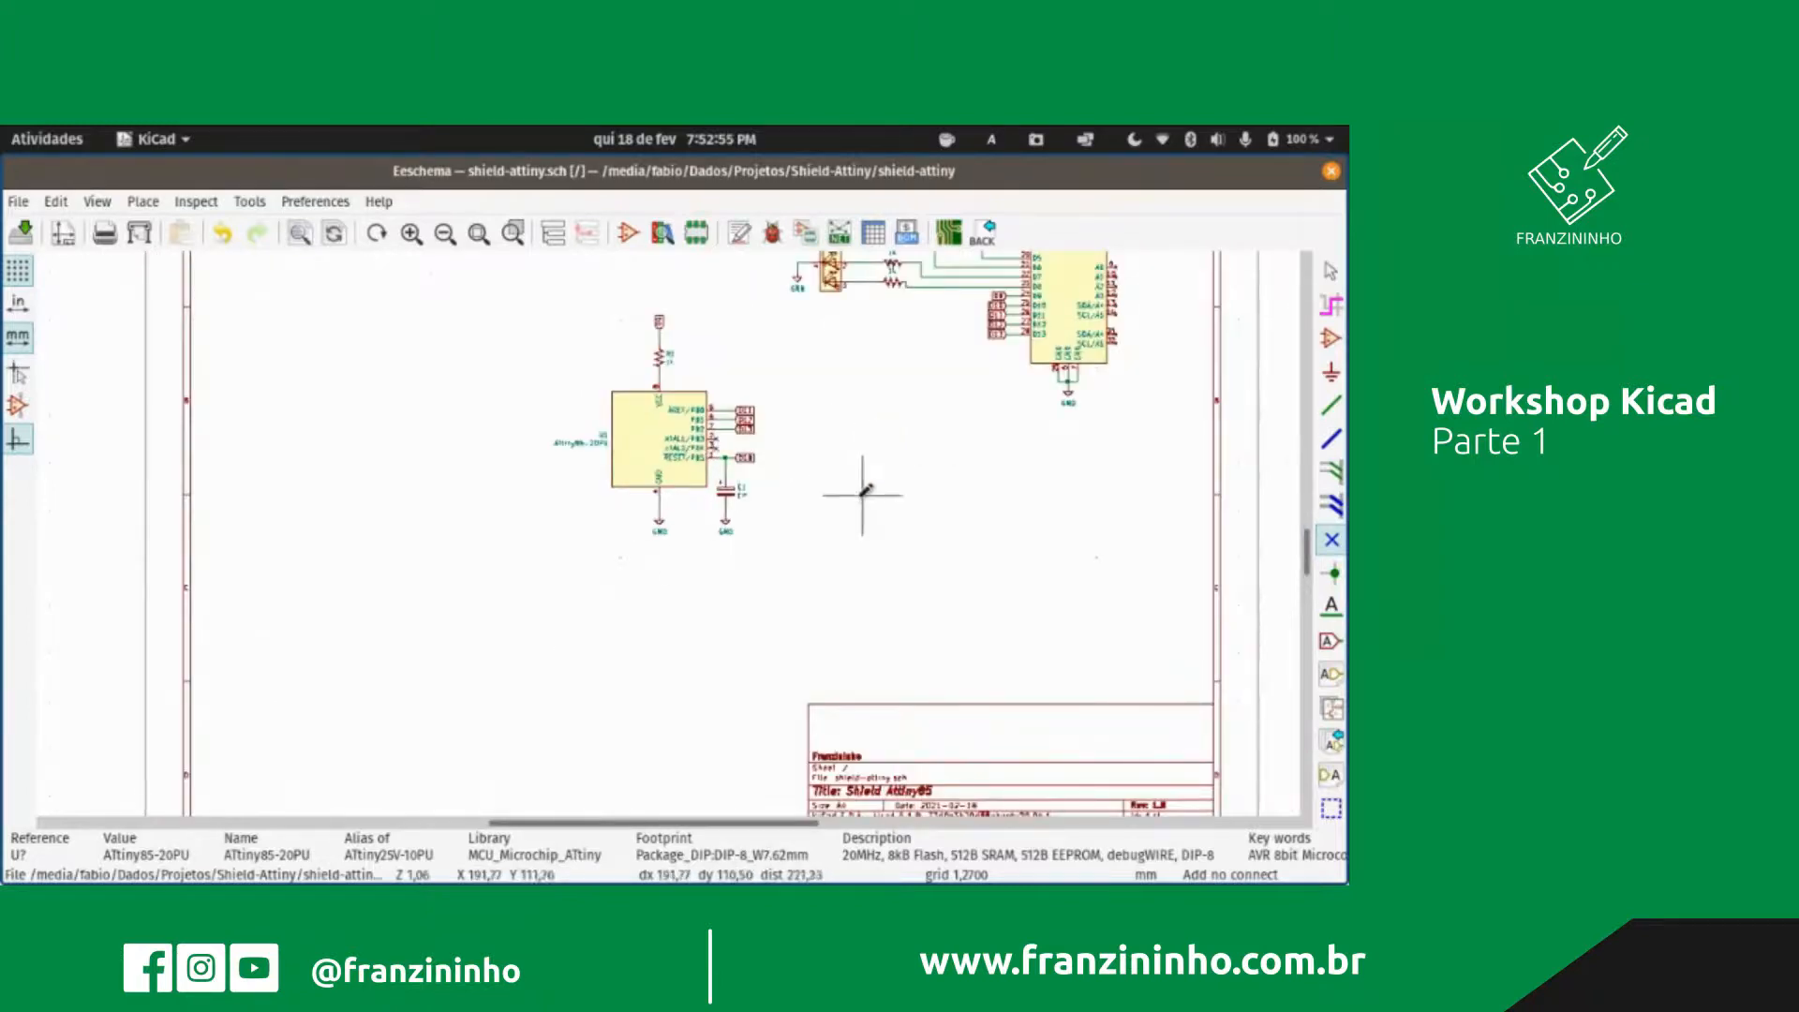
{"action": "scroll", "coordinate": [675, 514], "scroll_direction": "up", "scroll_amount": 1}
{"action": "scroll", "coordinate": [668, 530], "scroll_direction": "down", "scroll_amount": 3}
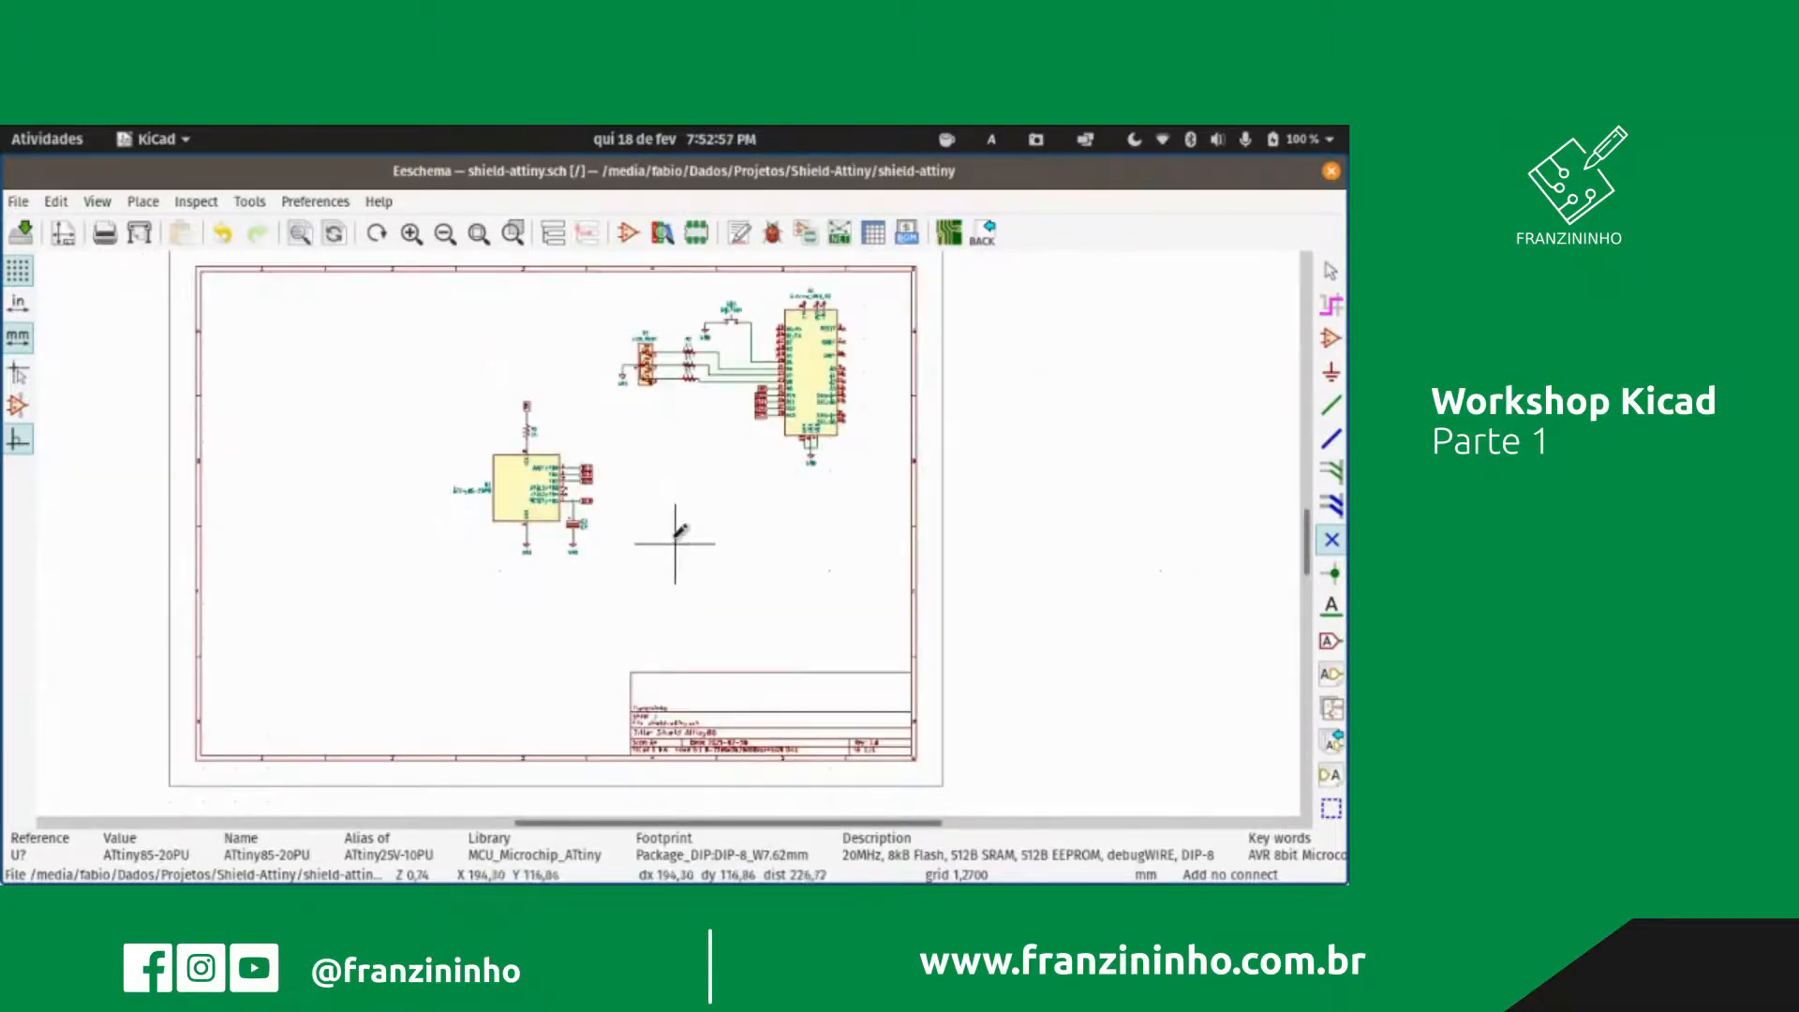
Step: Move the entire circuit, both the ATtiny85 and Arduino sections, as one block toward the centre of the sheet
{"action": "key", "text": "Escape"}
{"action": "left_click_drag", "start_coordinate": [416, 281], "coordinate": [886, 658]}
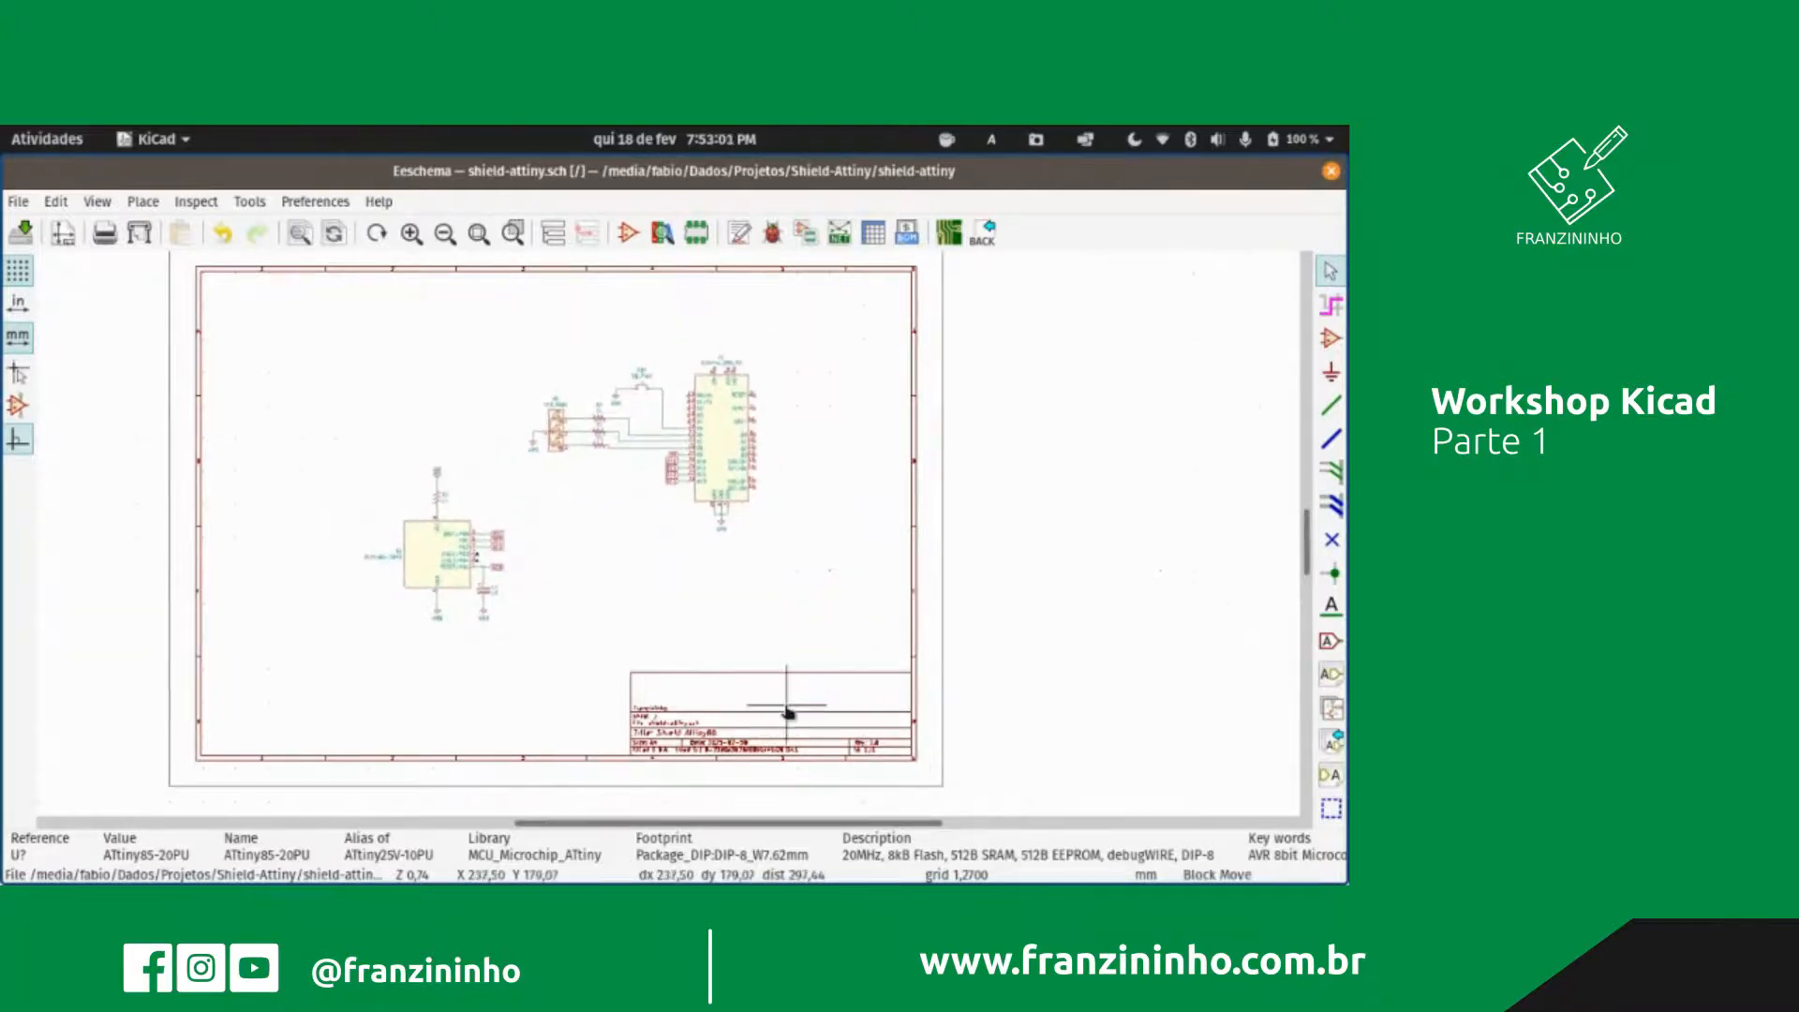
{"action": "left_click", "coordinate": [787, 712]}
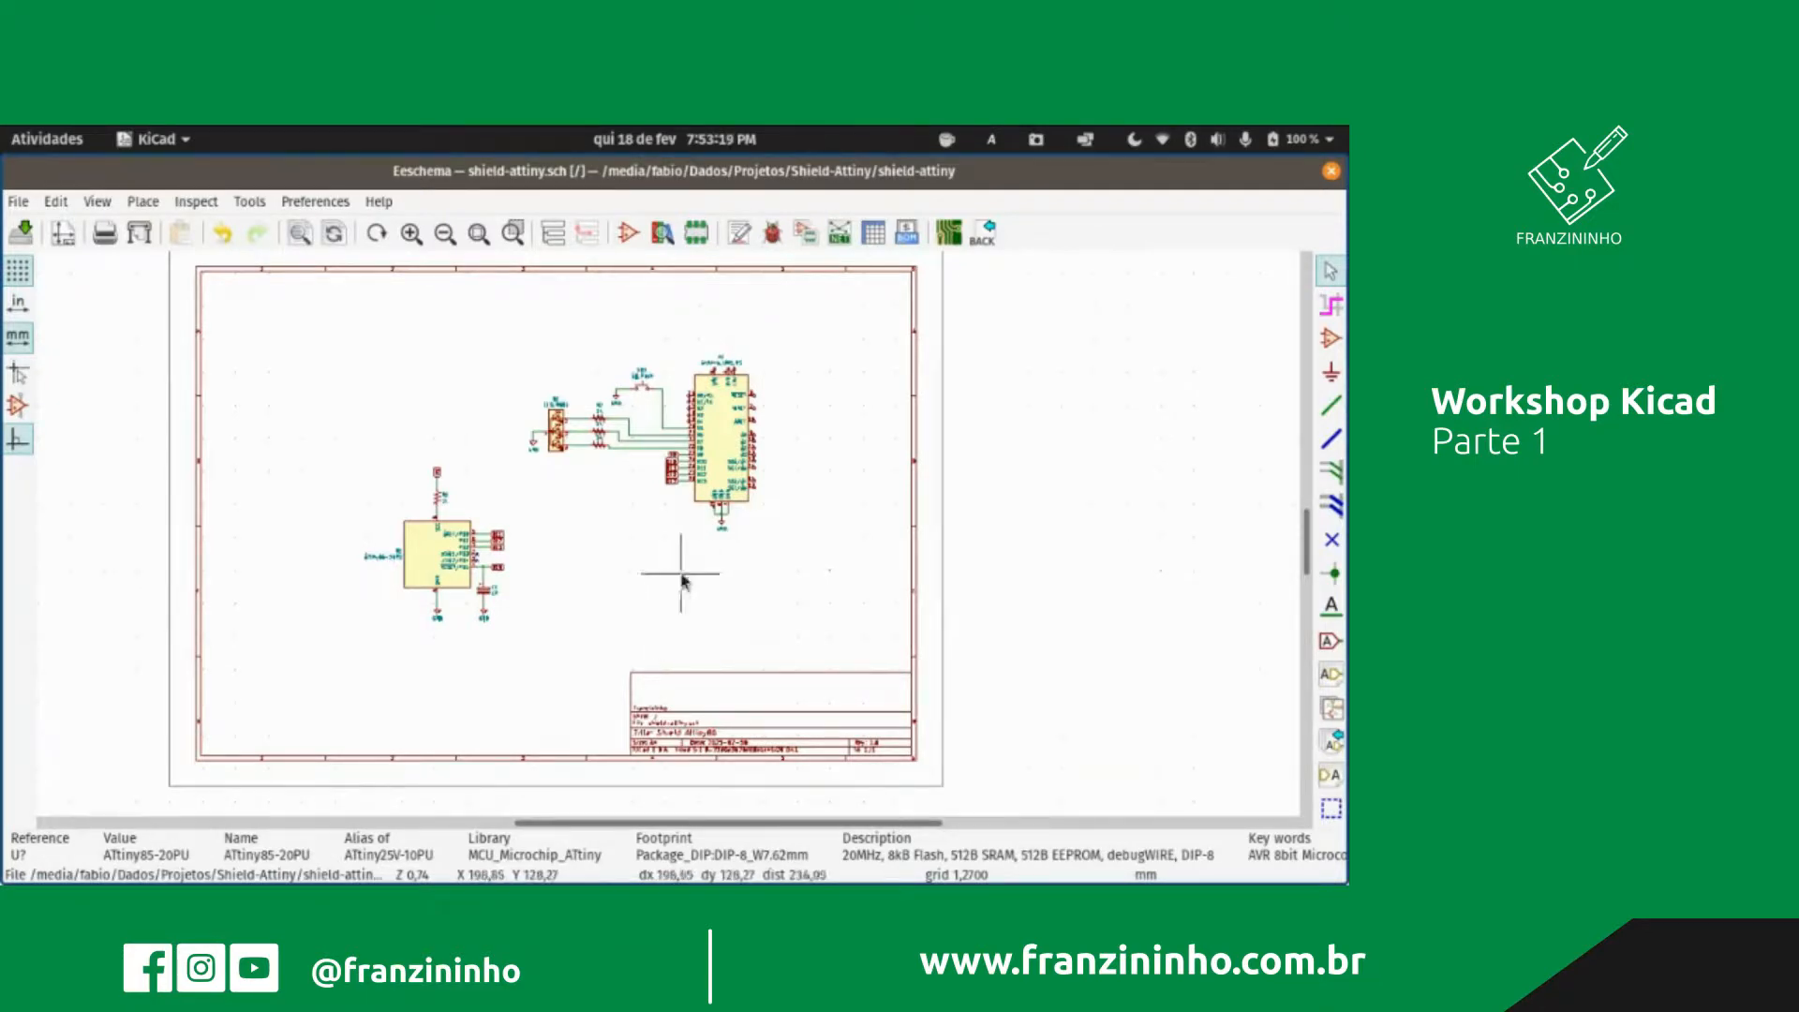
Step: Open the Electrical Rules Checker and review its label and pin-to-pin connection options
{"action": "left_click", "coordinate": [773, 236]}
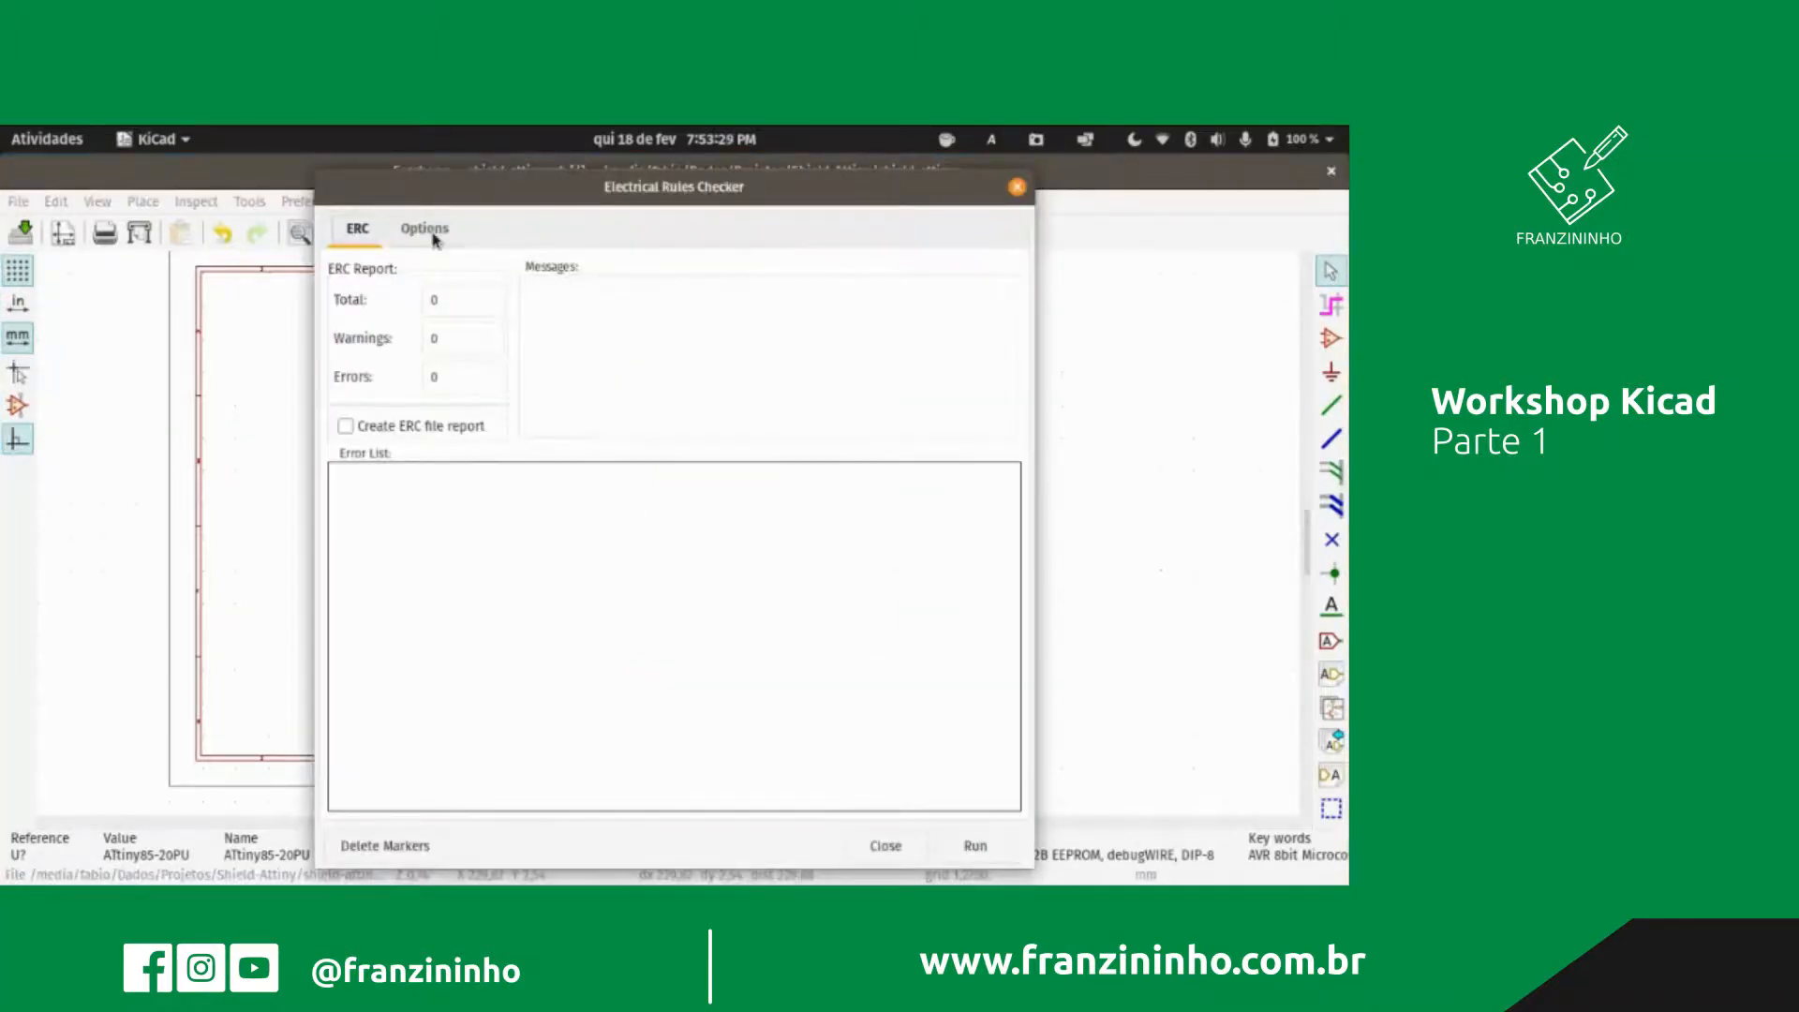
{"action": "left_click", "coordinate": [430, 233]}
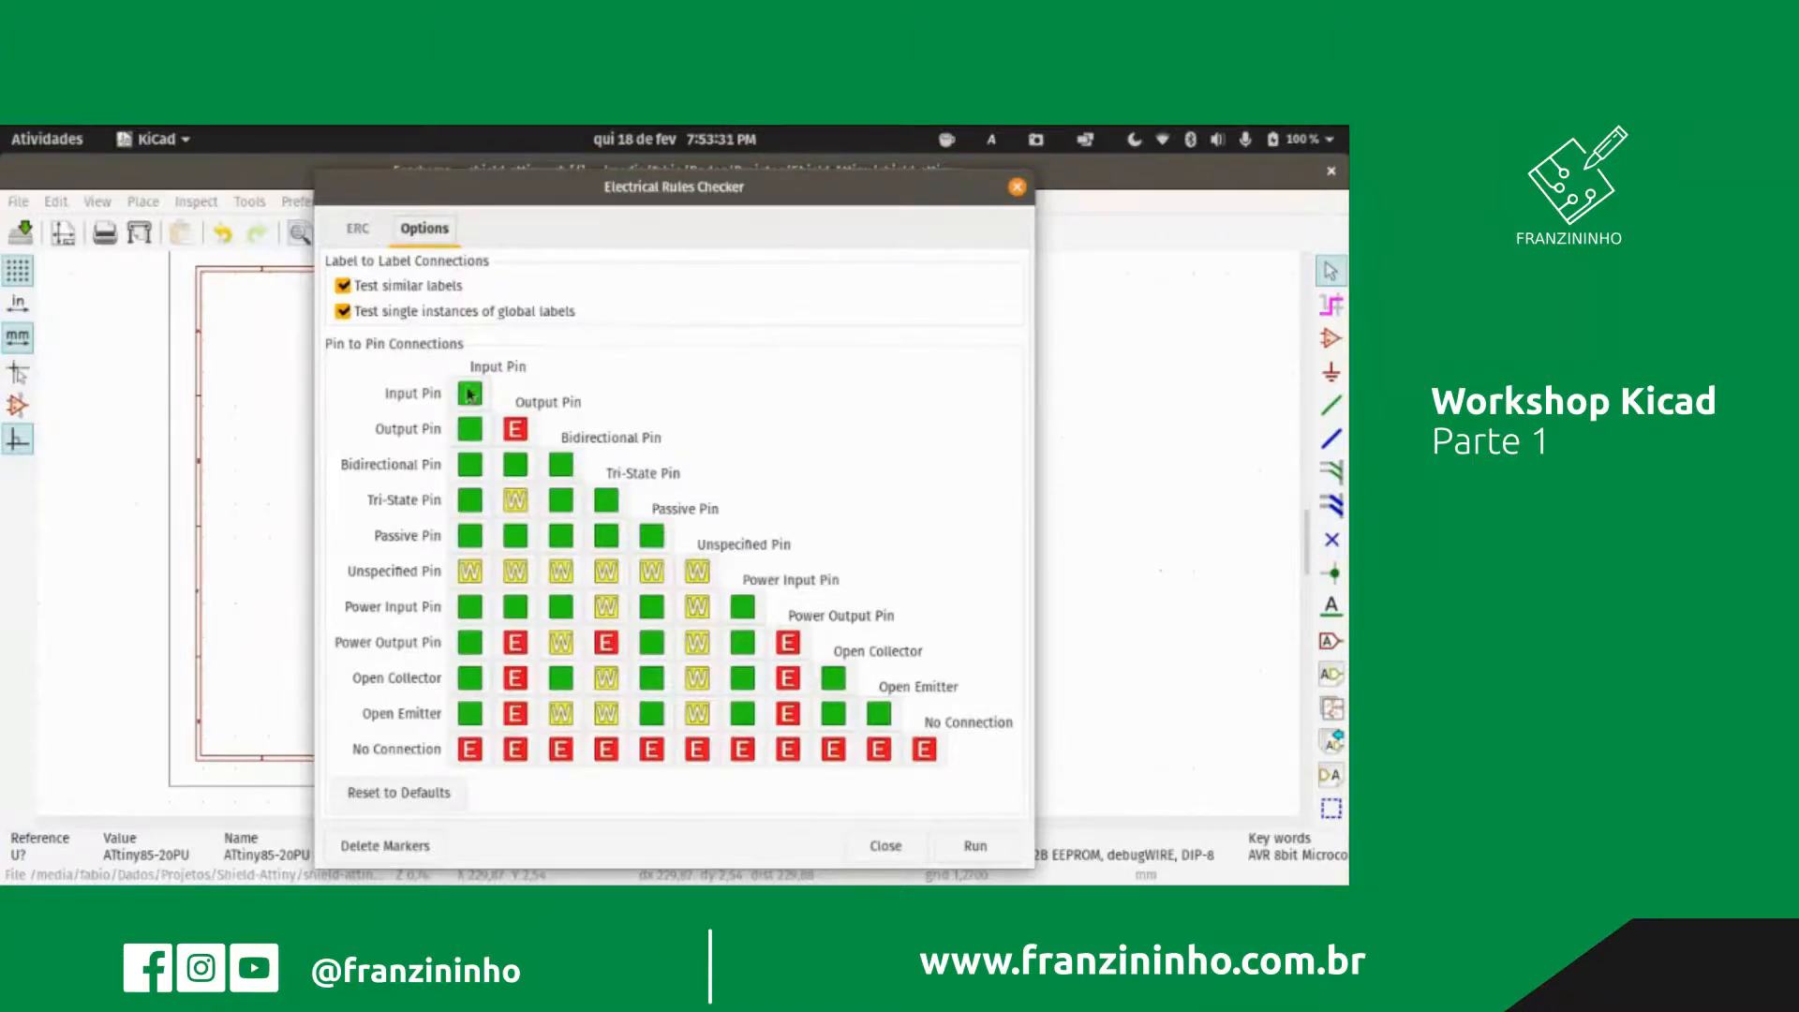
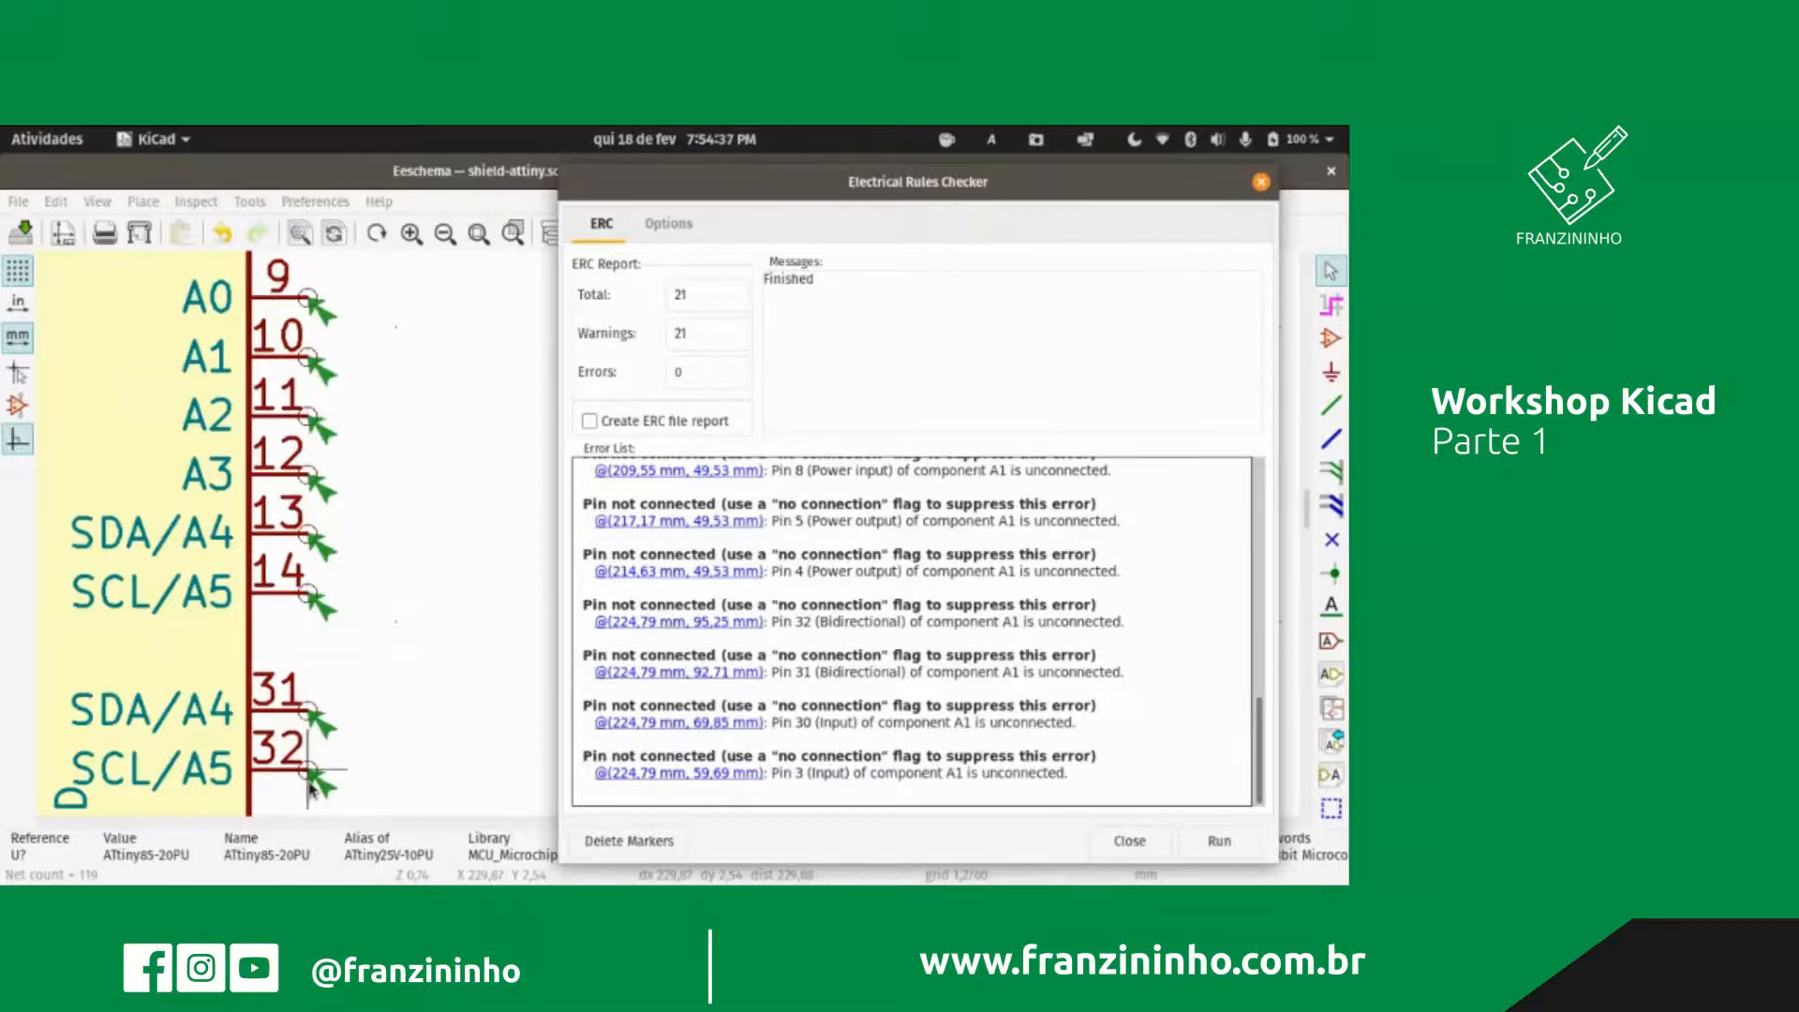
Step: Examine the rule check's warning list and the markers on the Arduino symbol's unconnected pins
{"action": "scroll", "coordinate": [311, 790], "scroll_direction": "up", "scroll_amount": 1}
{"action": "scroll", "coordinate": [668, 540], "scroll_direction": "up", "scroll_amount": 1}
{"action": "scroll", "coordinate": [667, 541], "scroll_direction": "down", "scroll_amount": 1}
{"action": "scroll", "coordinate": [684, 574], "scroll_direction": "up", "scroll_amount": 2}
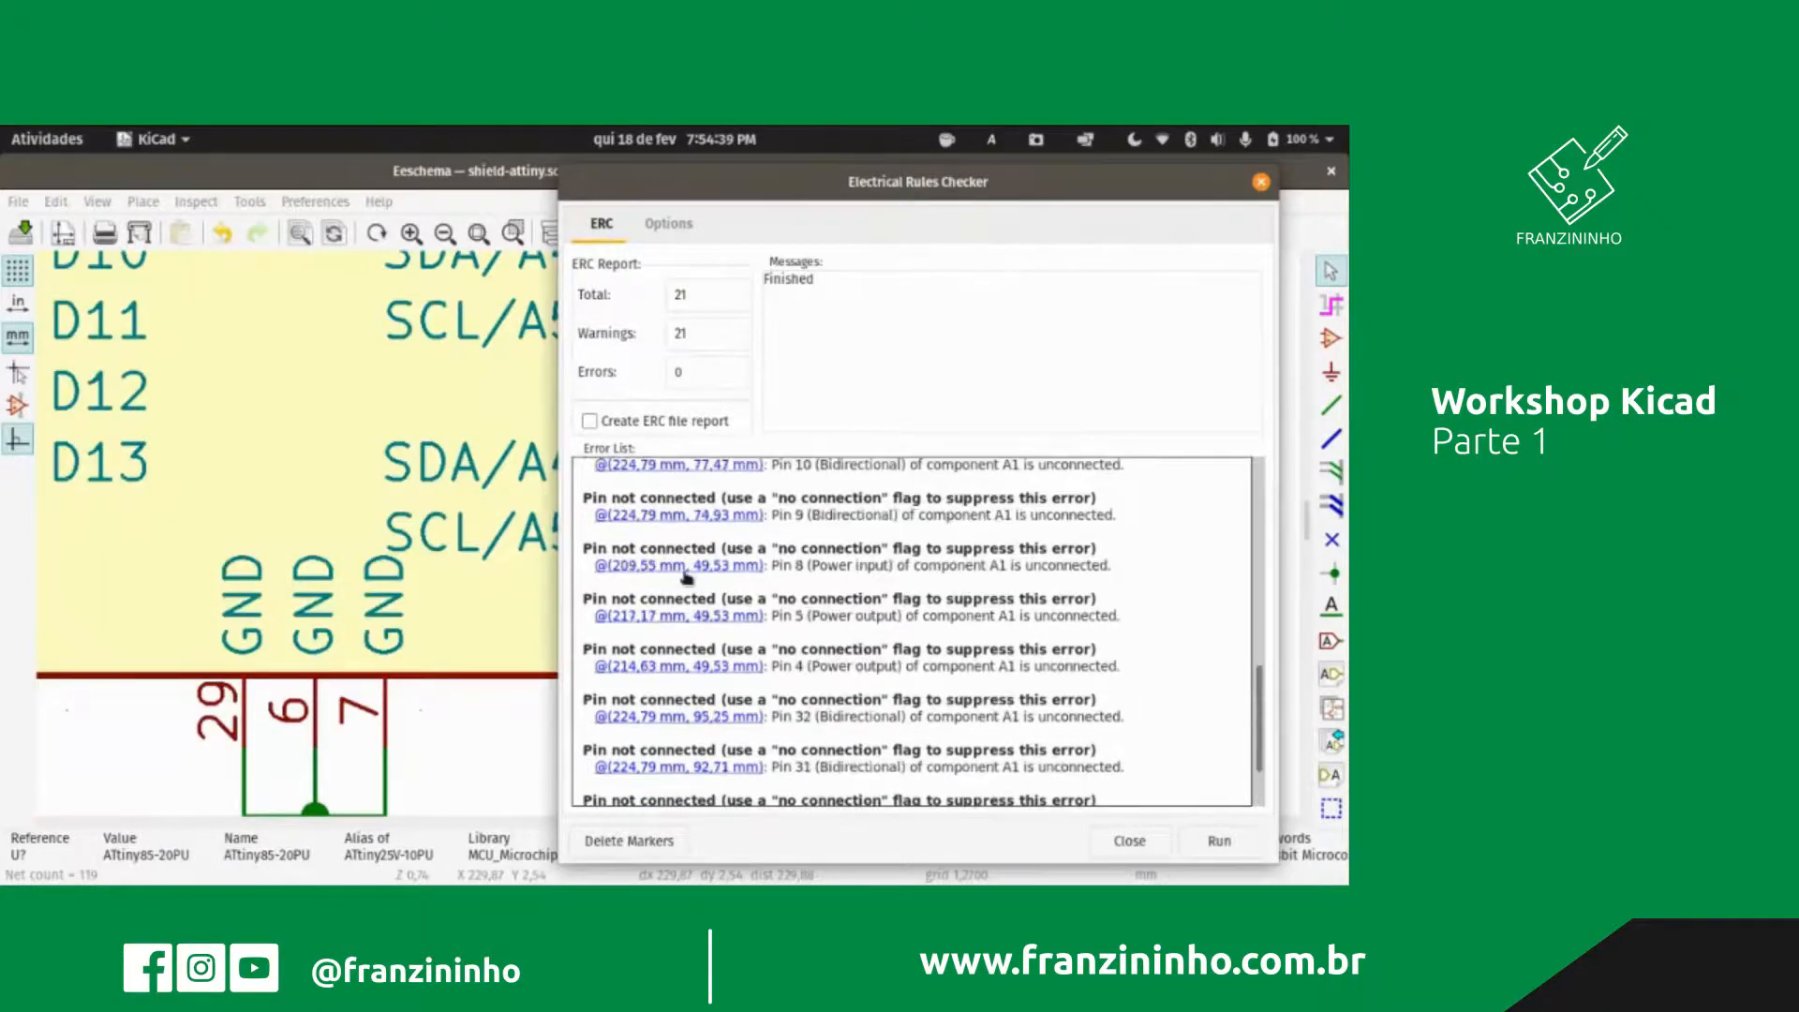
{"action": "scroll", "coordinate": [667, 540], "scroll_direction": "up", "scroll_amount": 2}
{"action": "scroll", "coordinate": [667, 541], "scroll_direction": "down", "scroll_amount": 1}
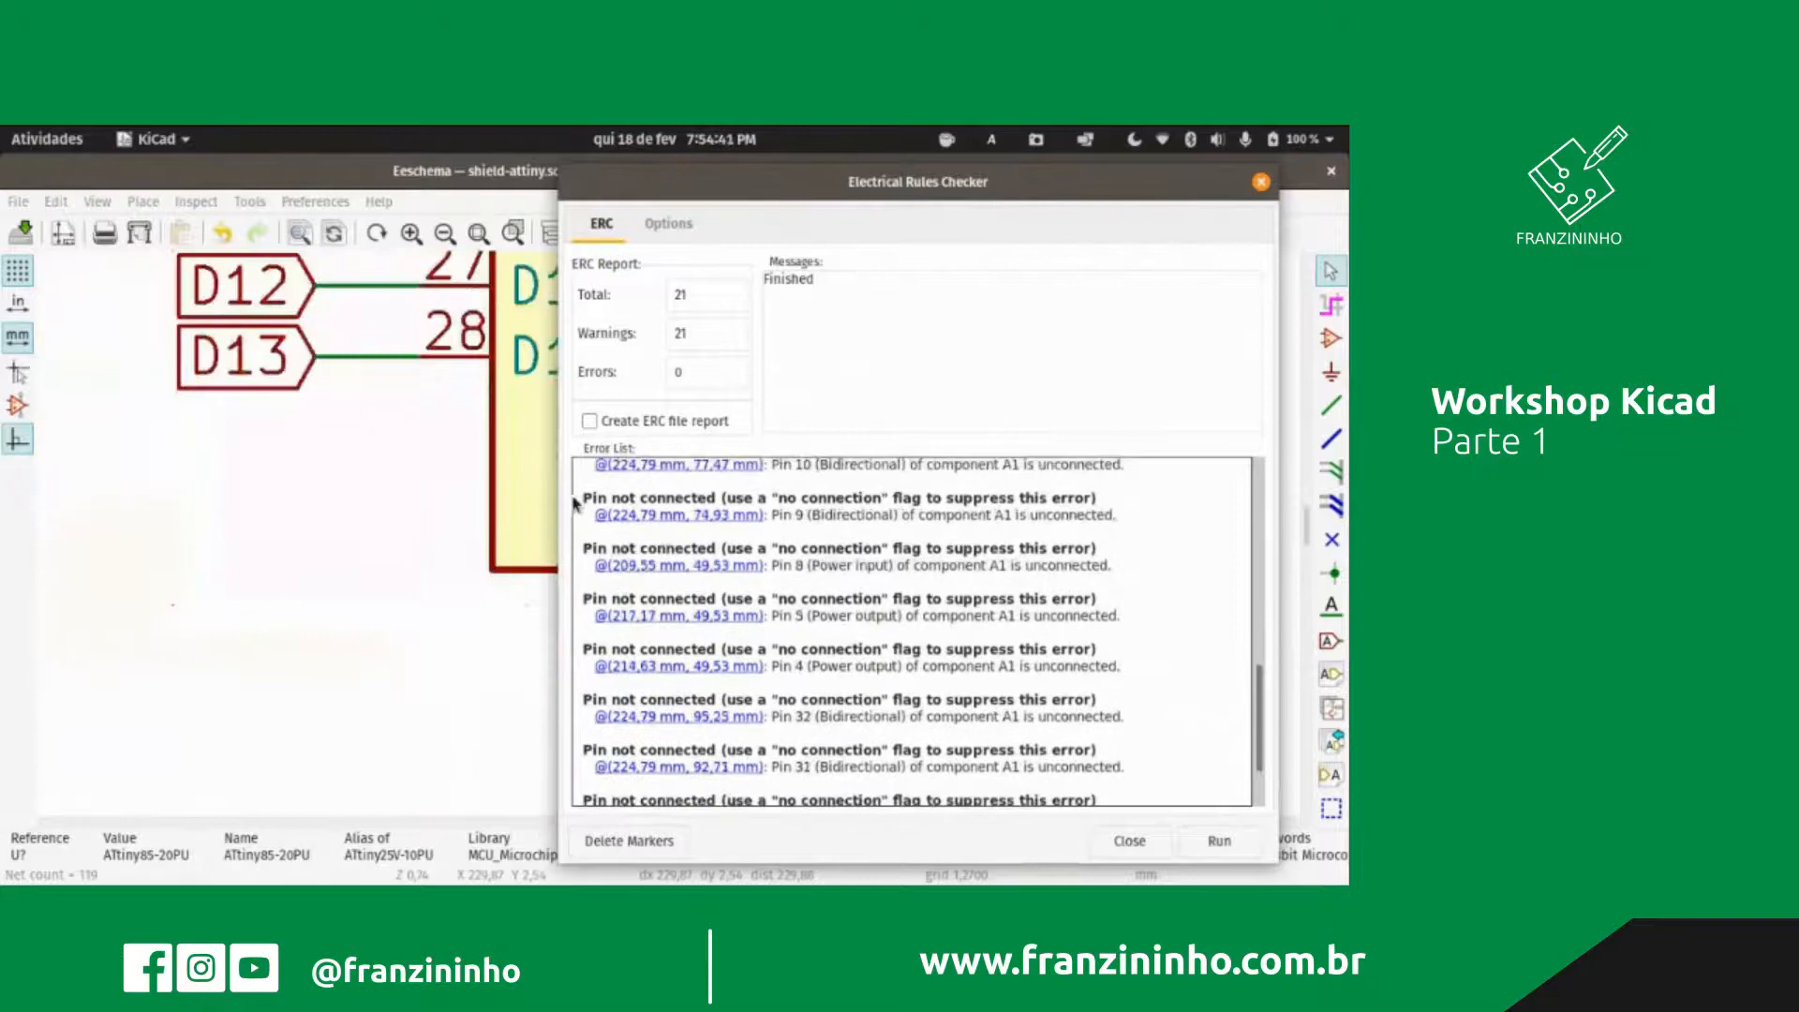
{"action": "scroll", "coordinate": [667, 541], "scroll_direction": "up", "scroll_amount": 1}
{"action": "scroll", "coordinate": [667, 541], "scroll_direction": "down", "scroll_amount": 5}
{"action": "scroll", "coordinate": [693, 565], "scroll_direction": "up", "scroll_amount": 3}
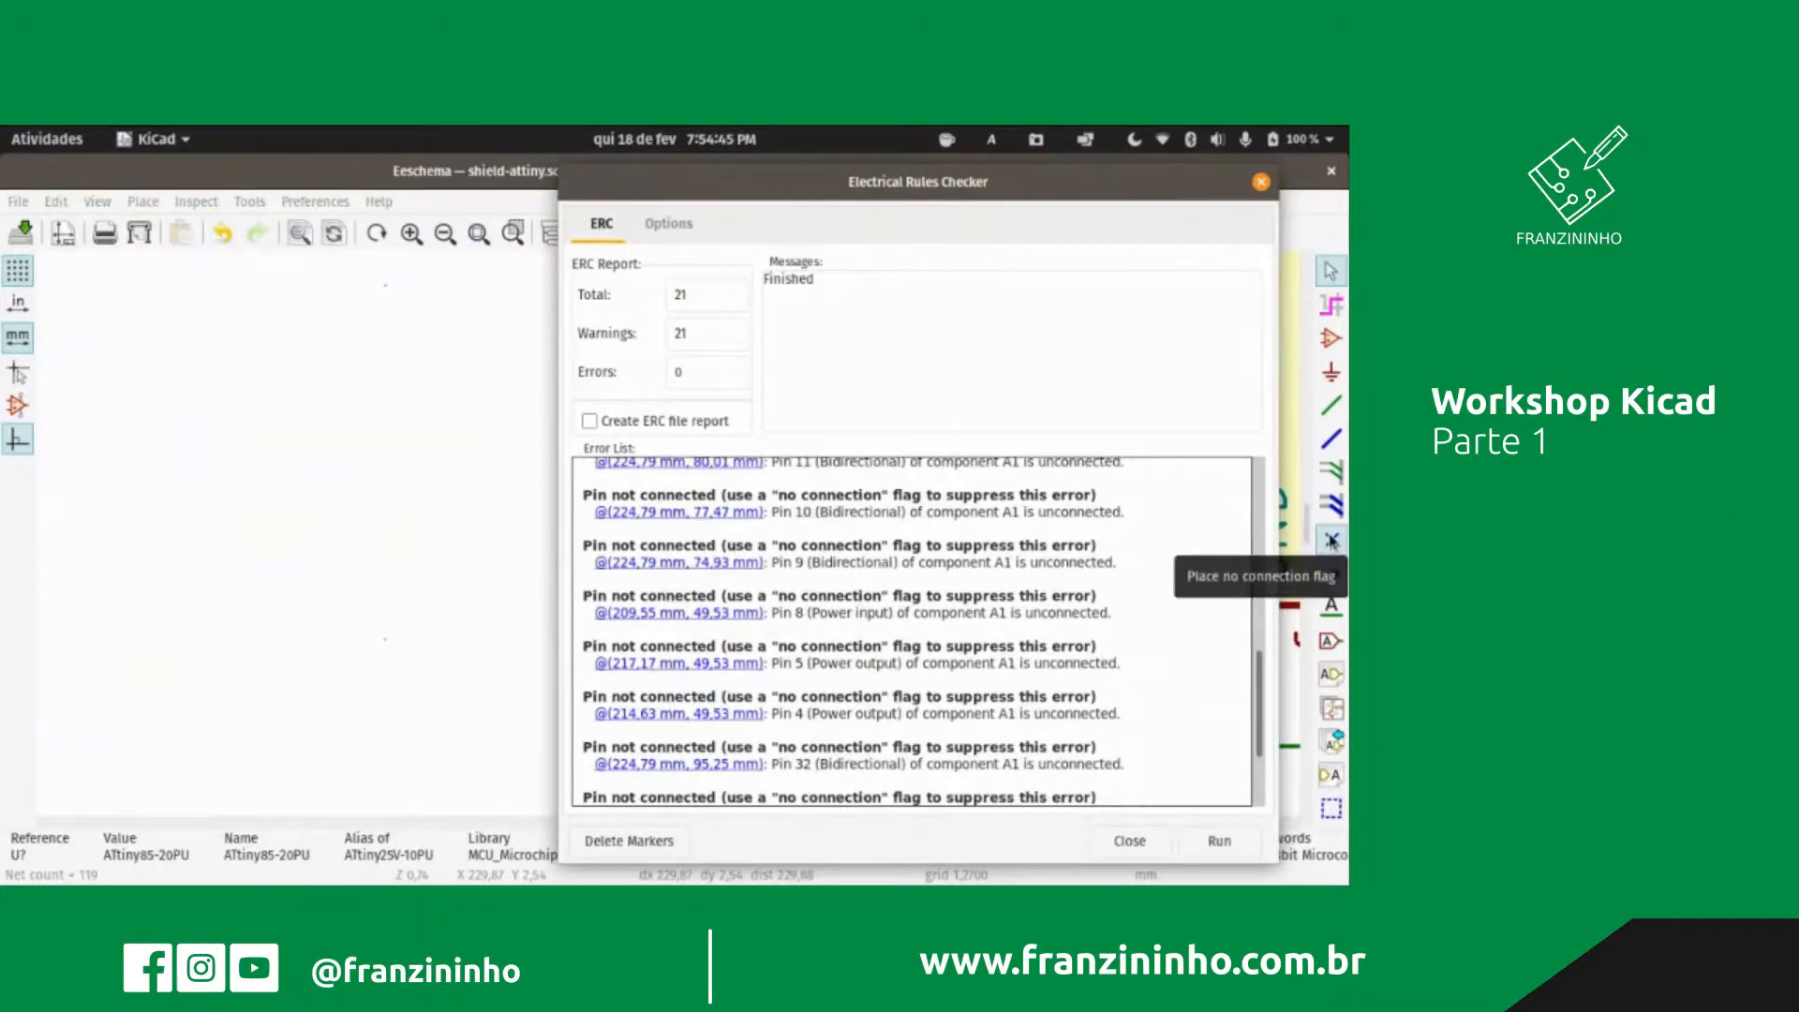
{"action": "scroll", "coordinate": [510, 537], "scroll_direction": "up", "scroll_amount": 1}
{"action": "scroll", "coordinate": [669, 542], "scroll_direction": "down", "scroll_amount": 1}
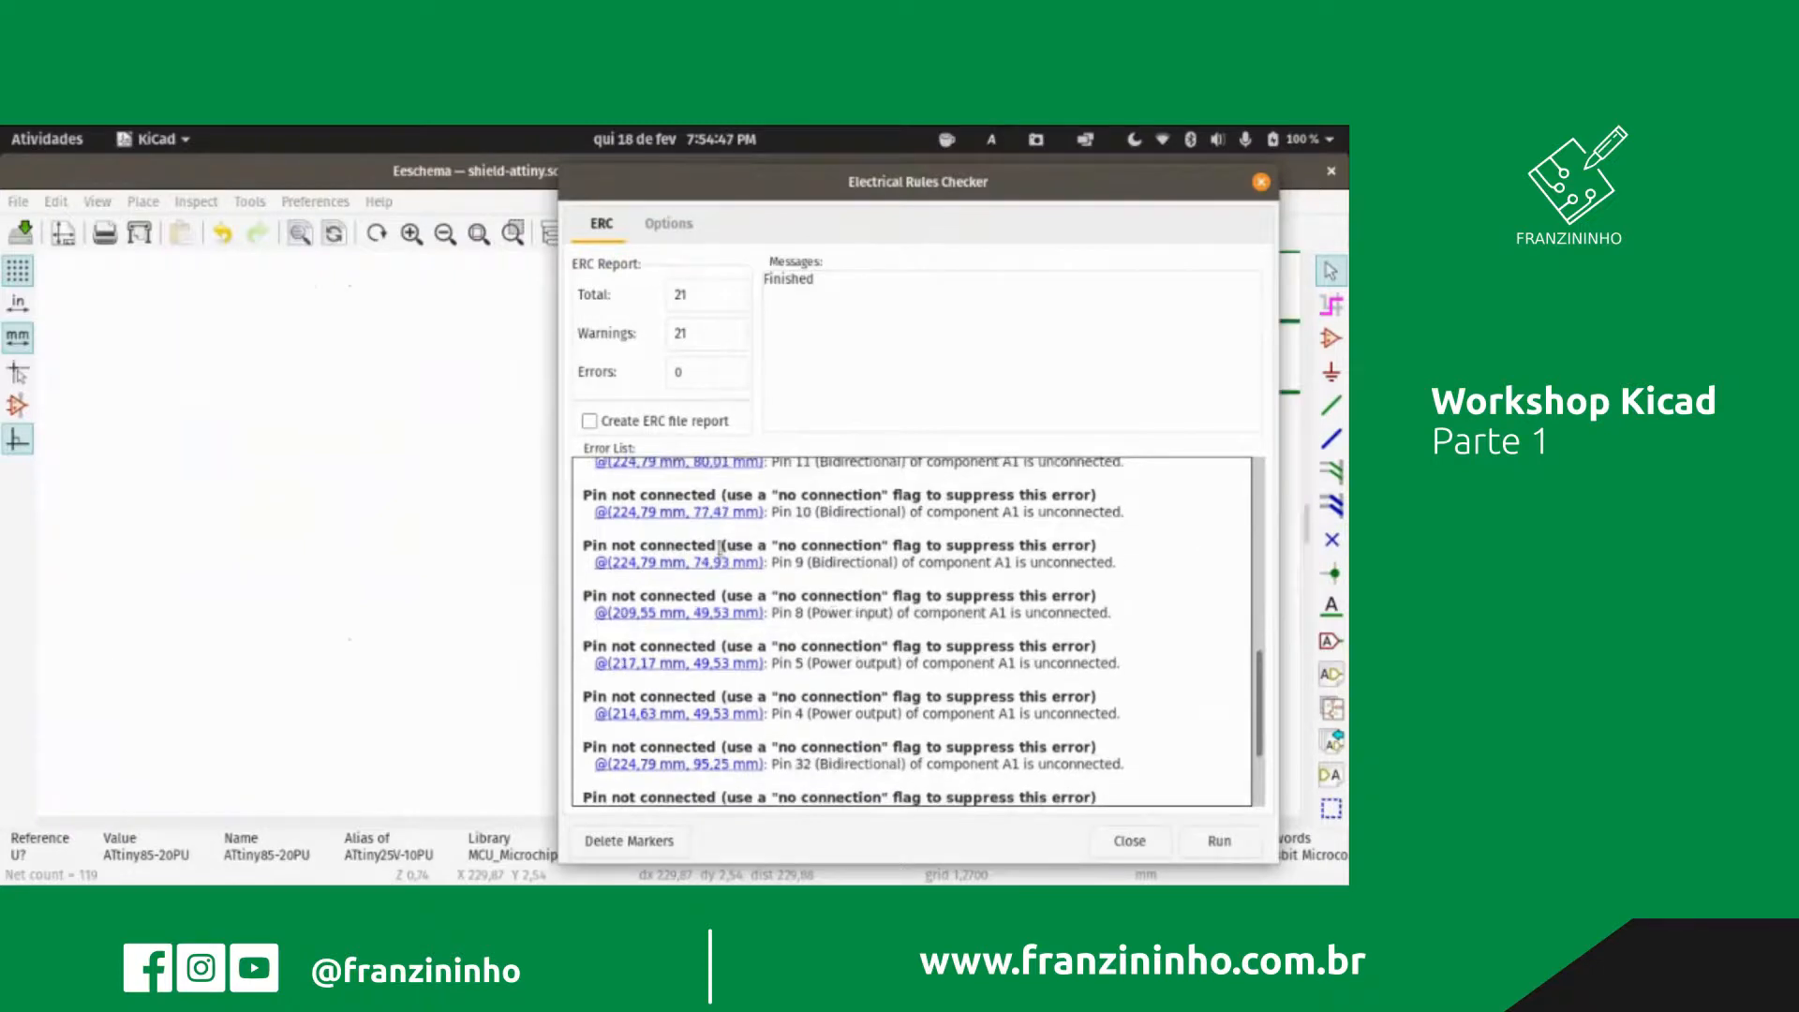
{"action": "scroll", "coordinate": [851, 658], "scroll_direction": "down", "scroll_amount": 3}
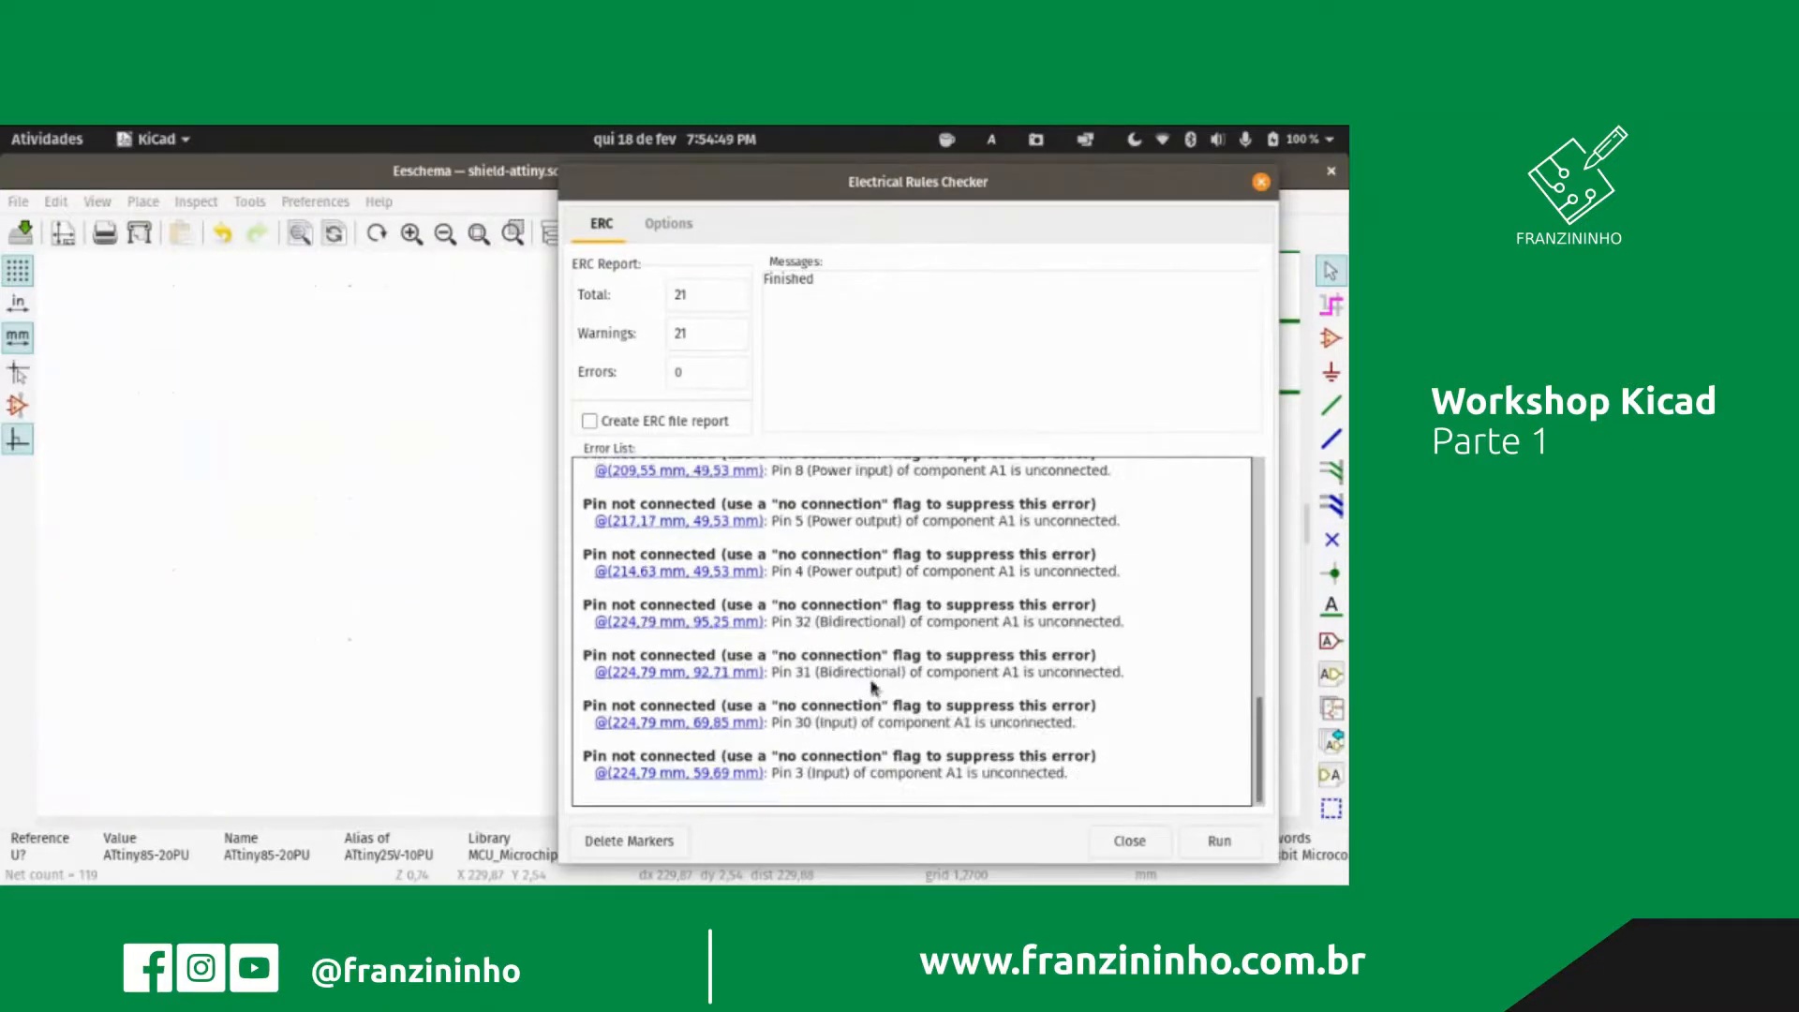
{"action": "scroll", "coordinate": [871, 687], "scroll_direction": "up", "scroll_amount": 10}
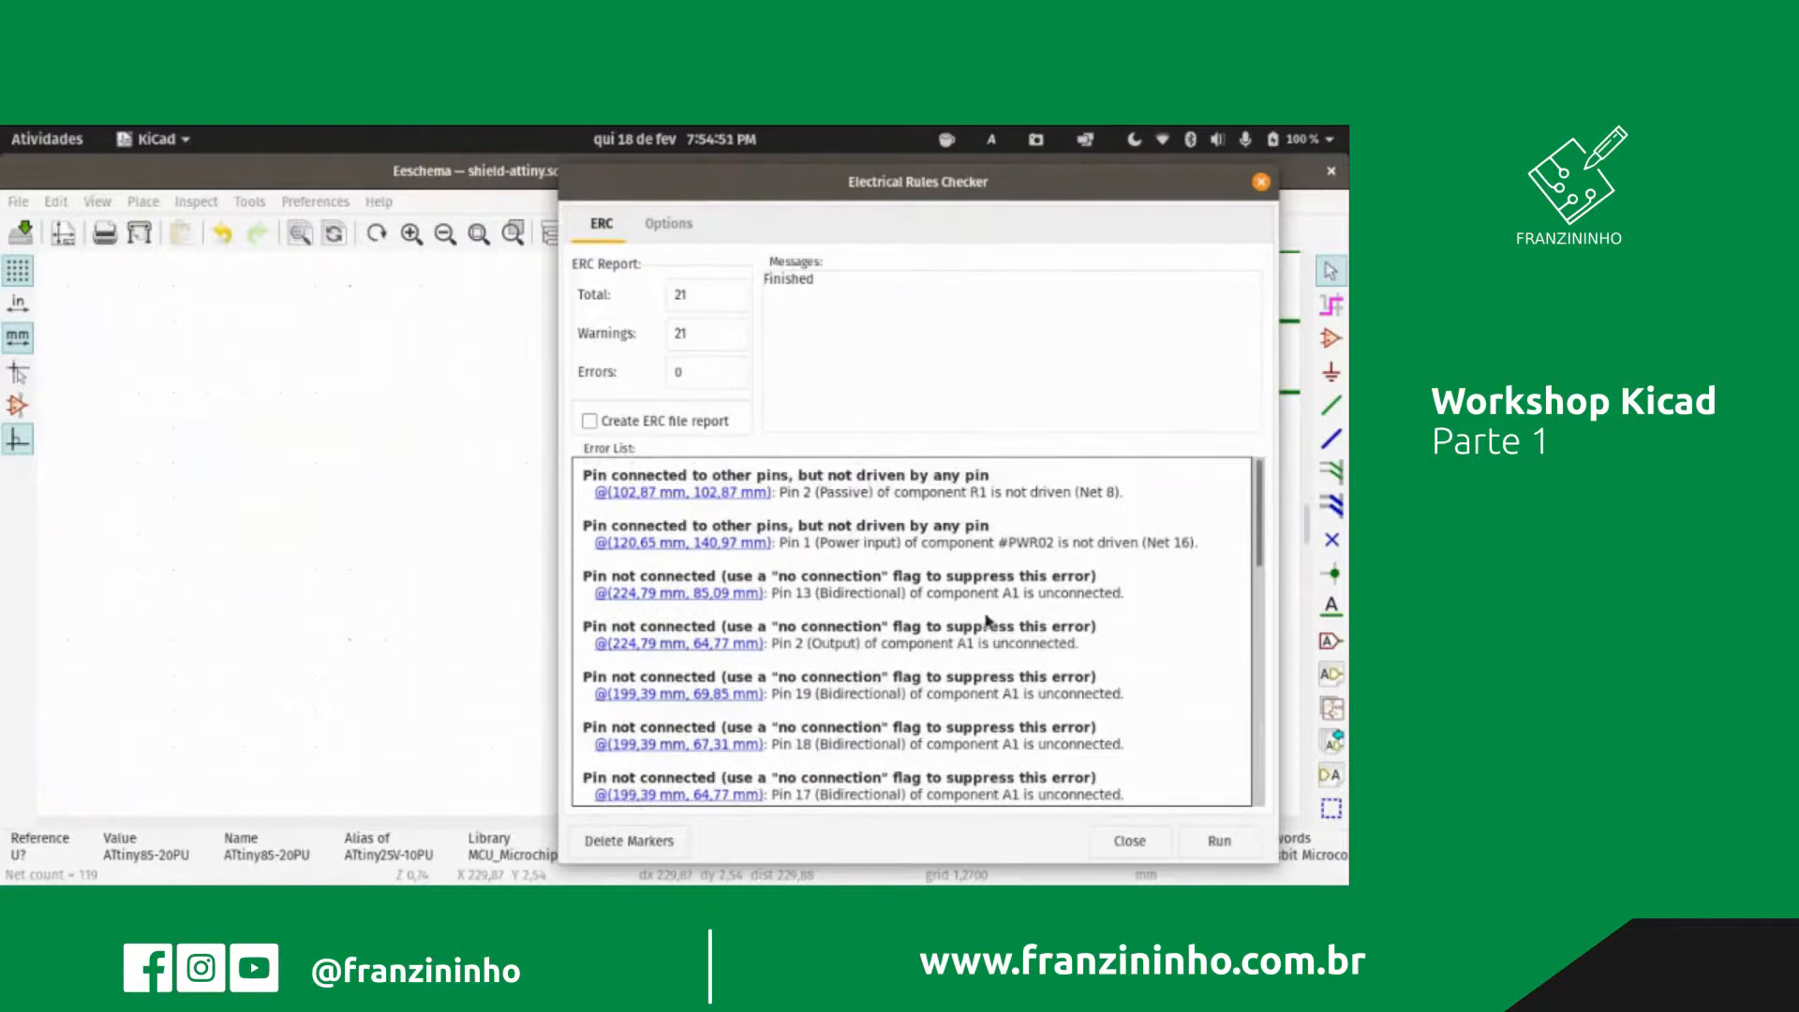
{"action": "left_click", "coordinate": [1261, 184]}
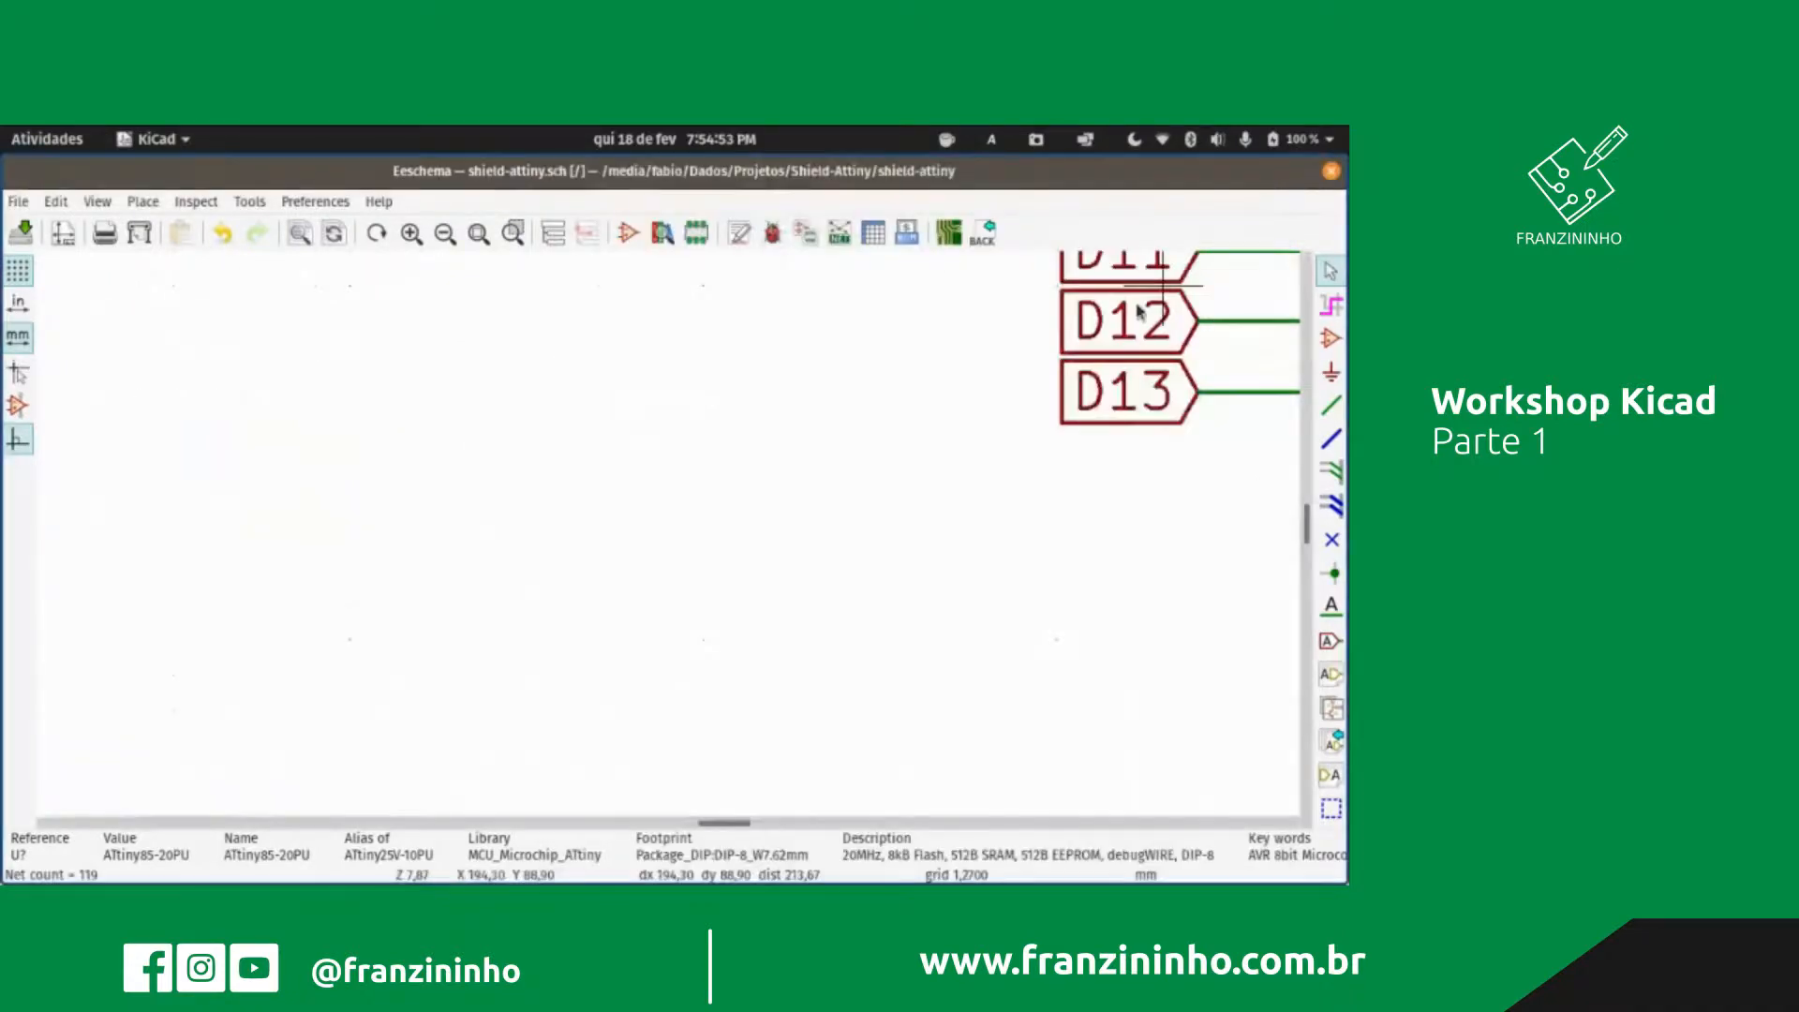
Step: Delete the wire between the RGB LED's blue pin 3 and resistor R4
{"action": "scroll", "coordinate": [777, 482], "scroll_direction": "up", "scroll_amount": 2}
{"action": "scroll", "coordinate": [661, 539], "scroll_direction": "down", "scroll_amount": 4}
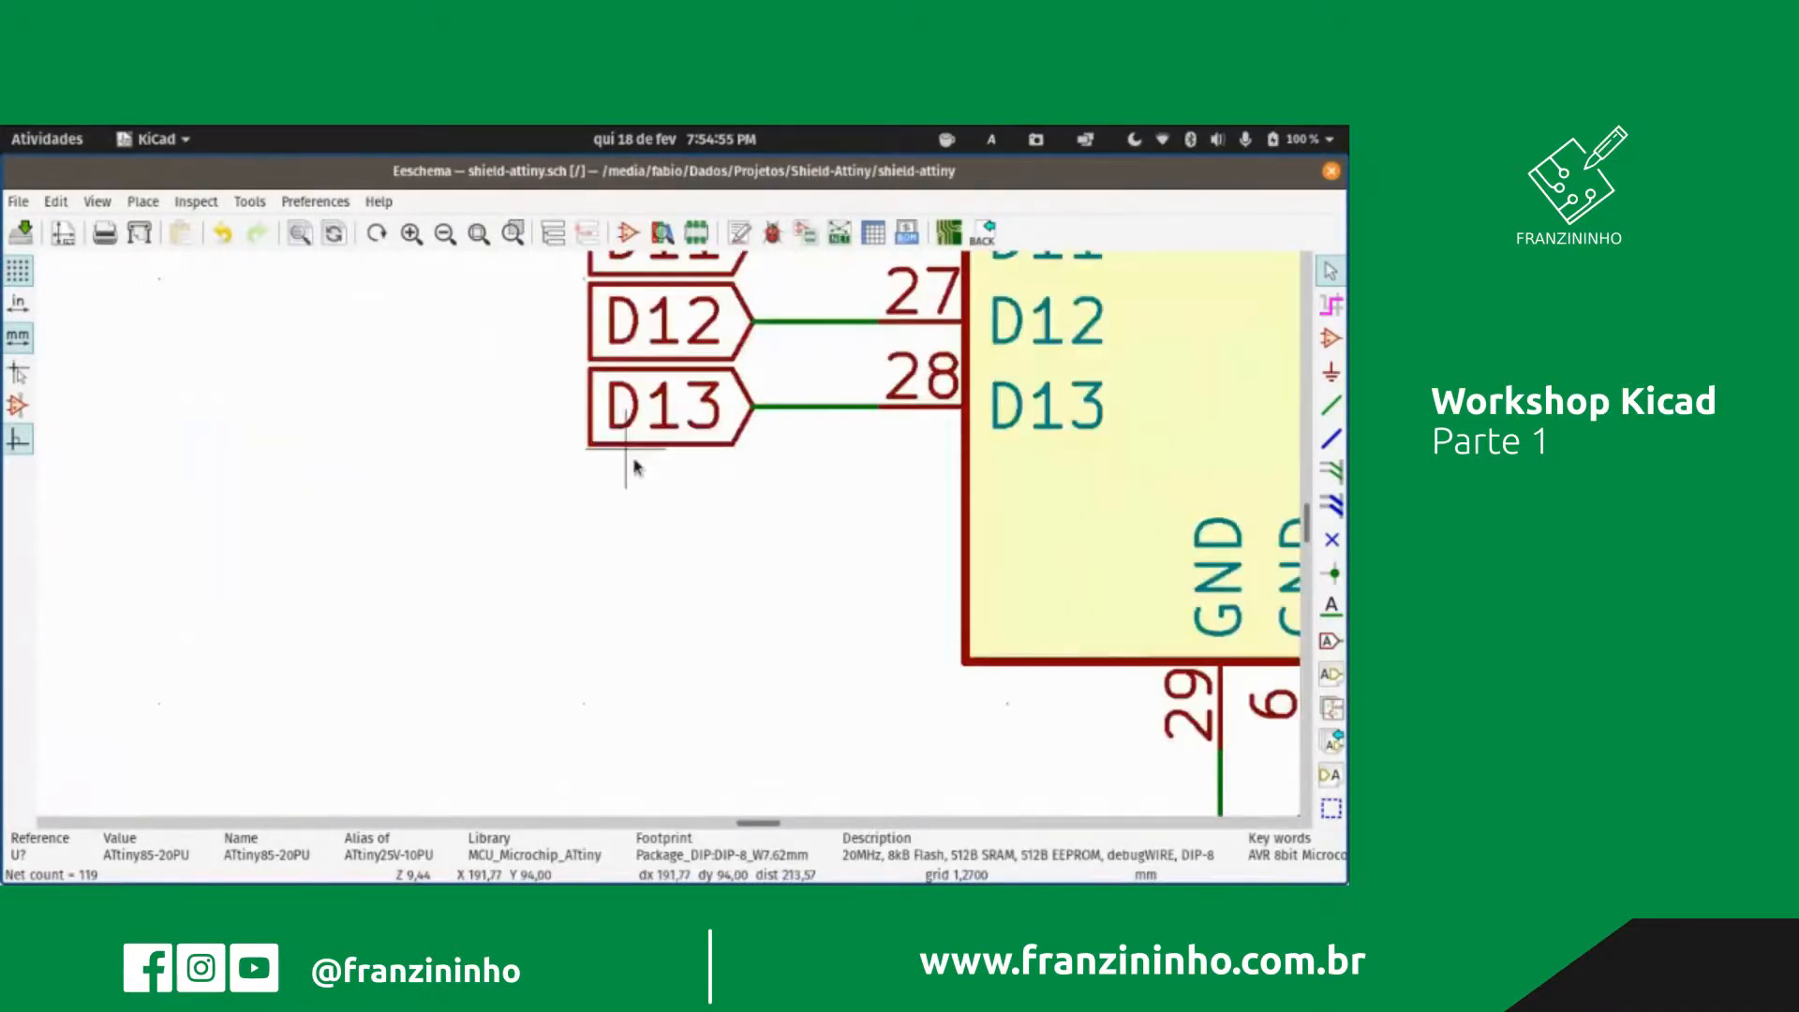
{"action": "scroll", "coordinate": [646, 539], "scroll_direction": "up", "scroll_amount": 2}
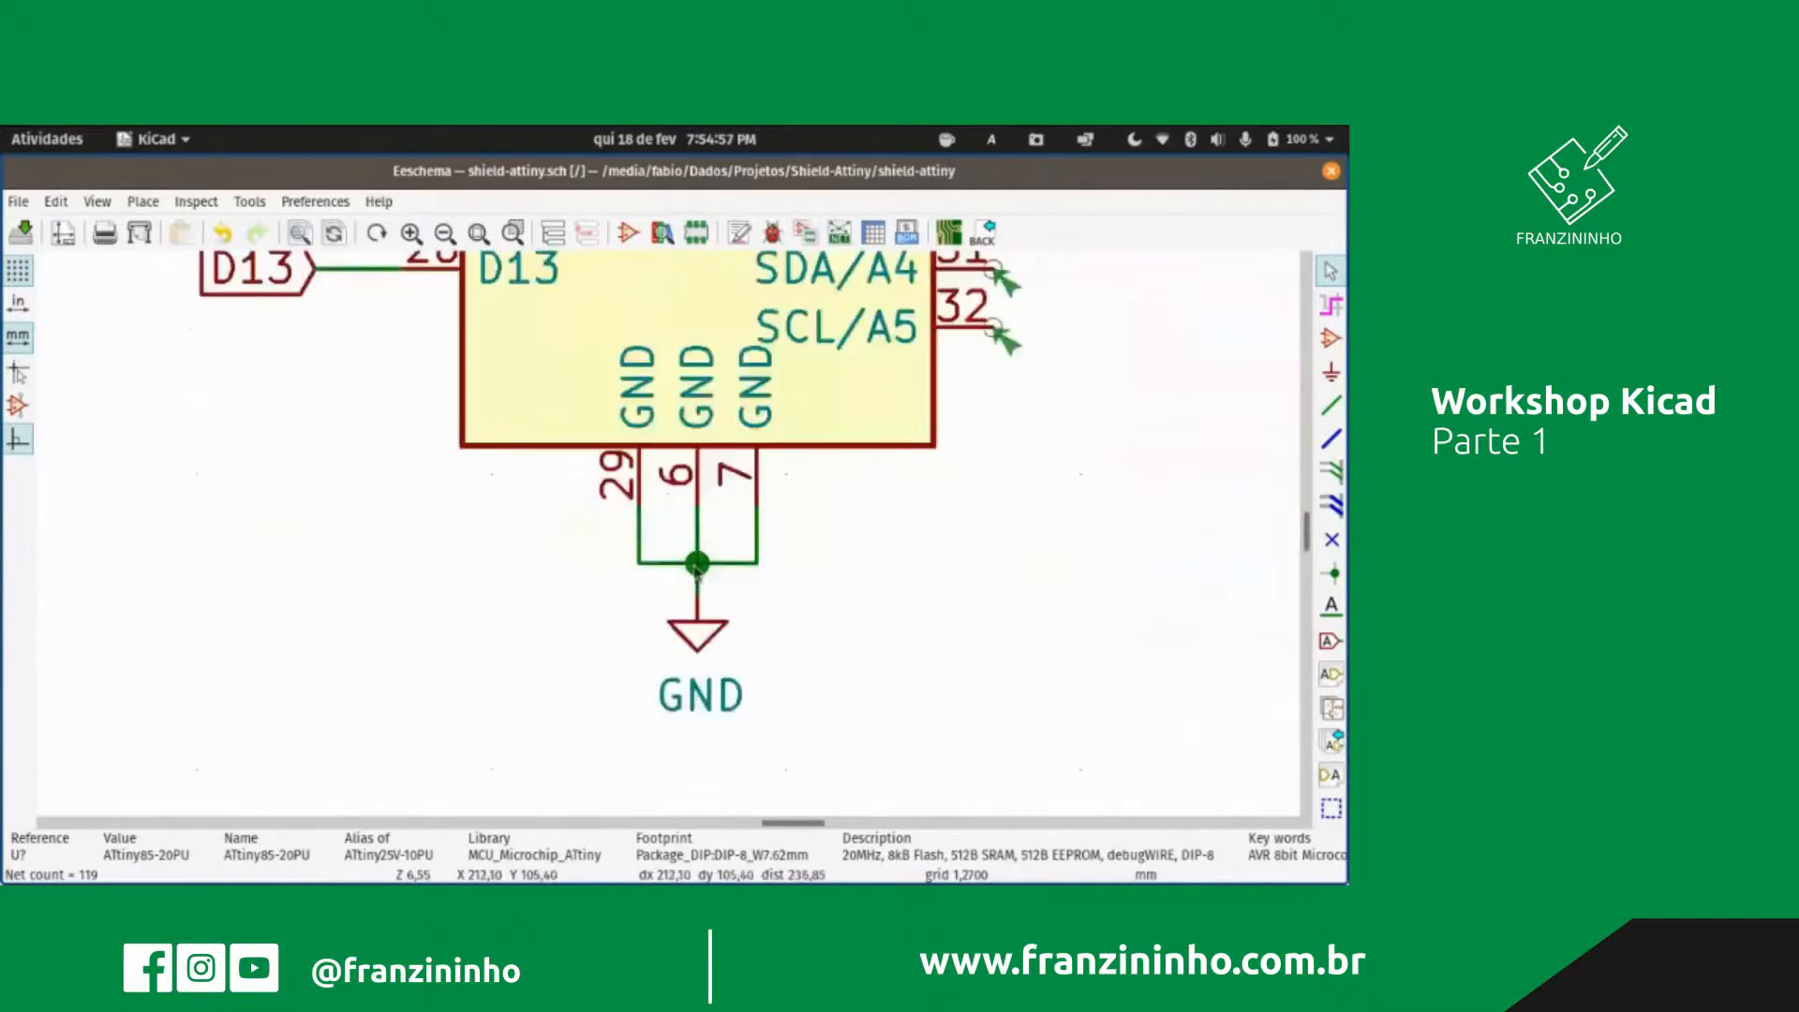
{"action": "scroll", "coordinate": [656, 534], "scroll_direction": "down", "scroll_amount": 3}
{"action": "scroll", "coordinate": [494, 442], "scroll_direction": "down", "scroll_amount": 2}
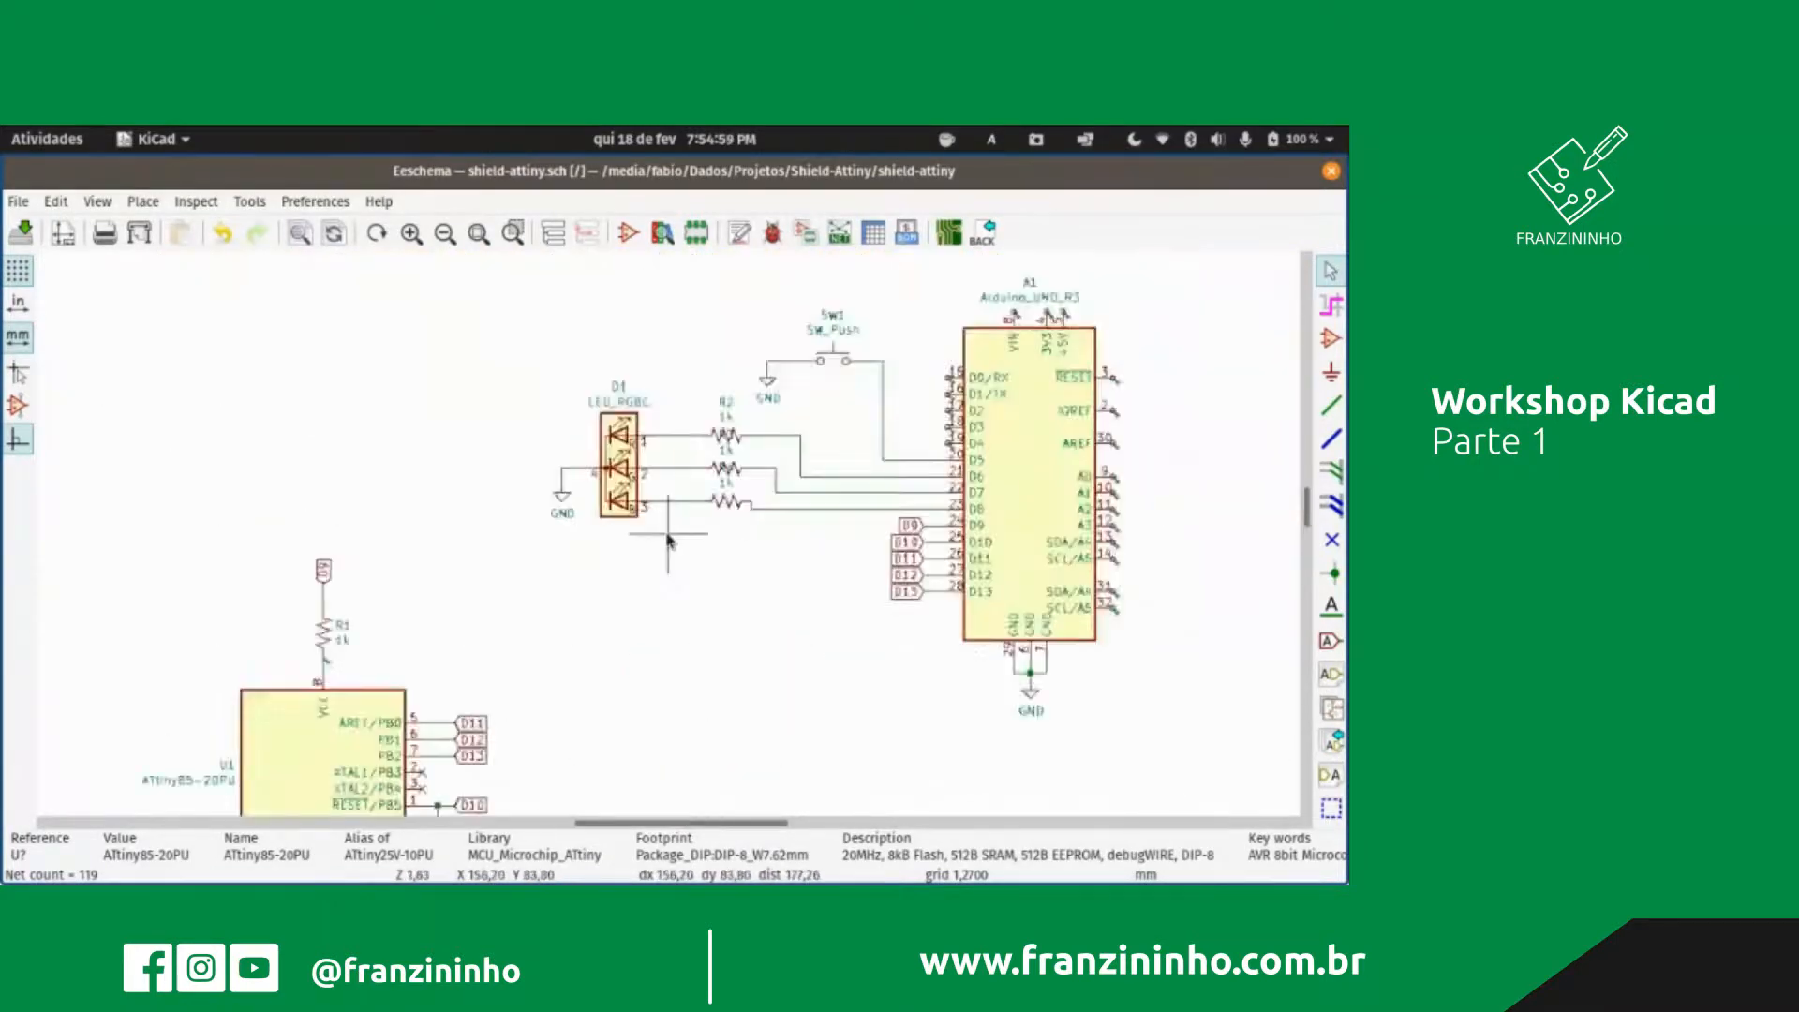
{"action": "scroll", "coordinate": [695, 506], "scroll_direction": "up", "scroll_amount": 7}
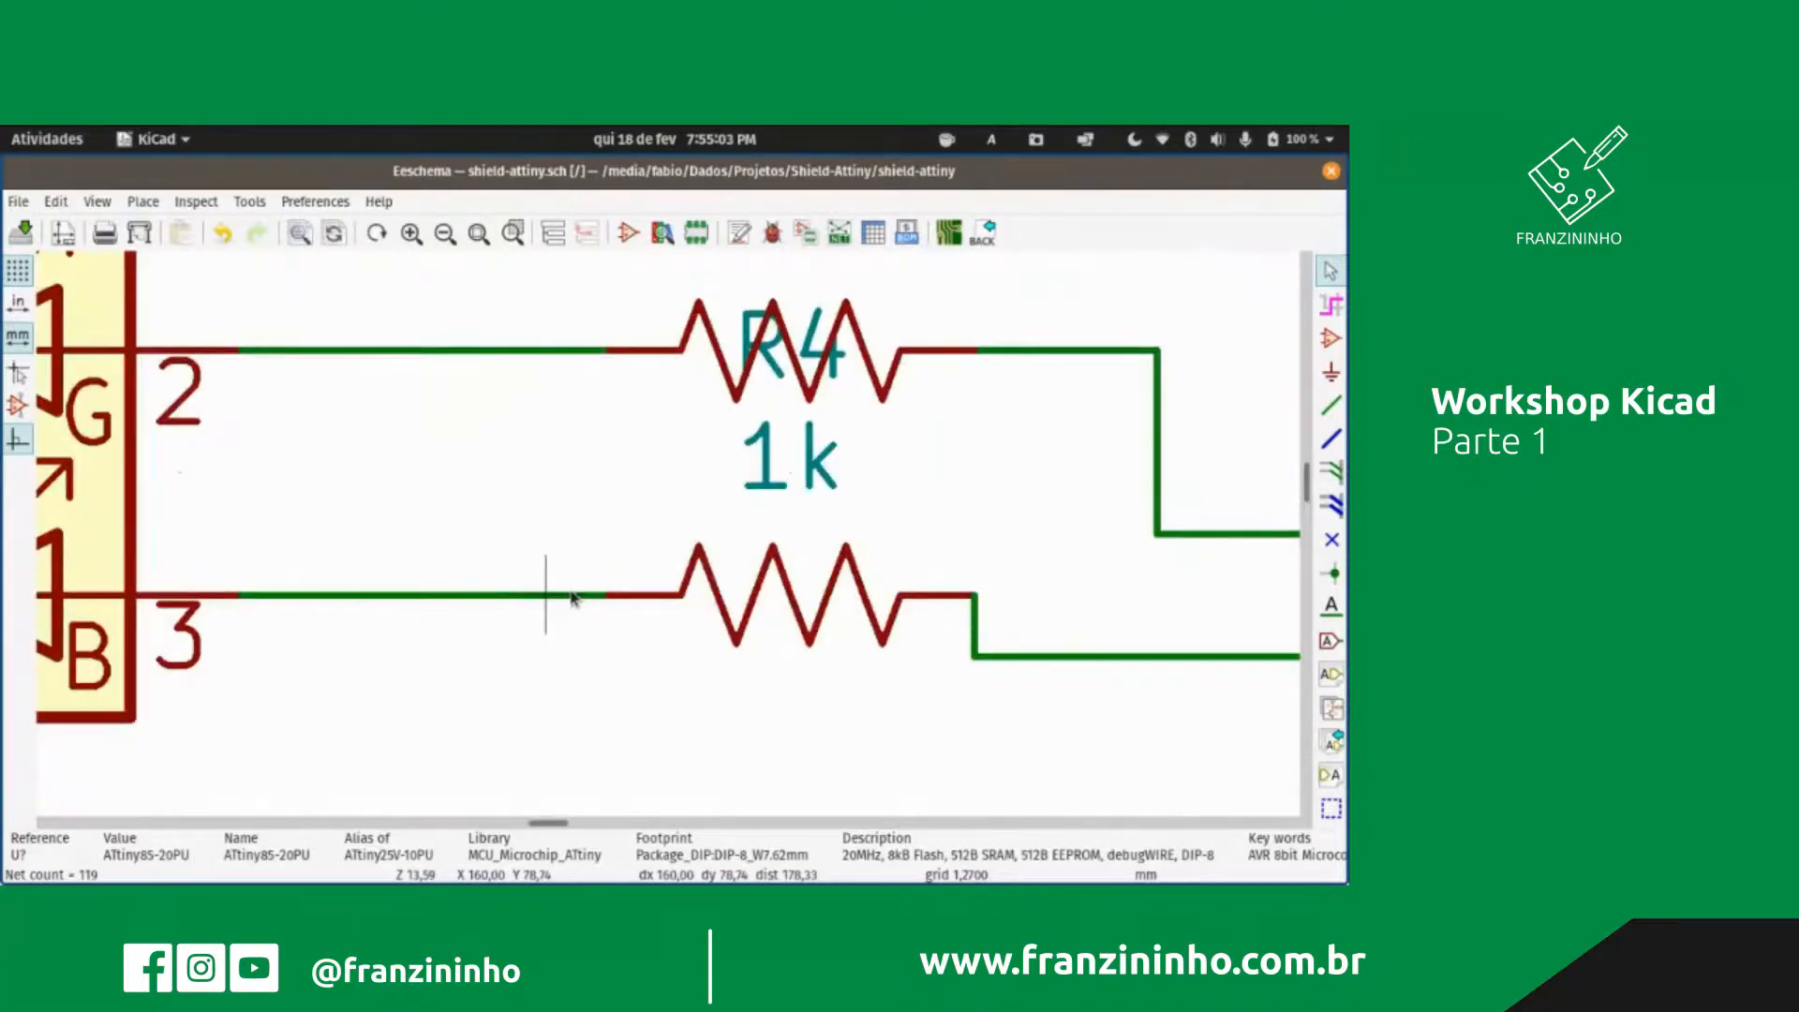
{"action": "key", "text": "Delete"}
{"action": "left_click", "coordinate": [605, 595]}
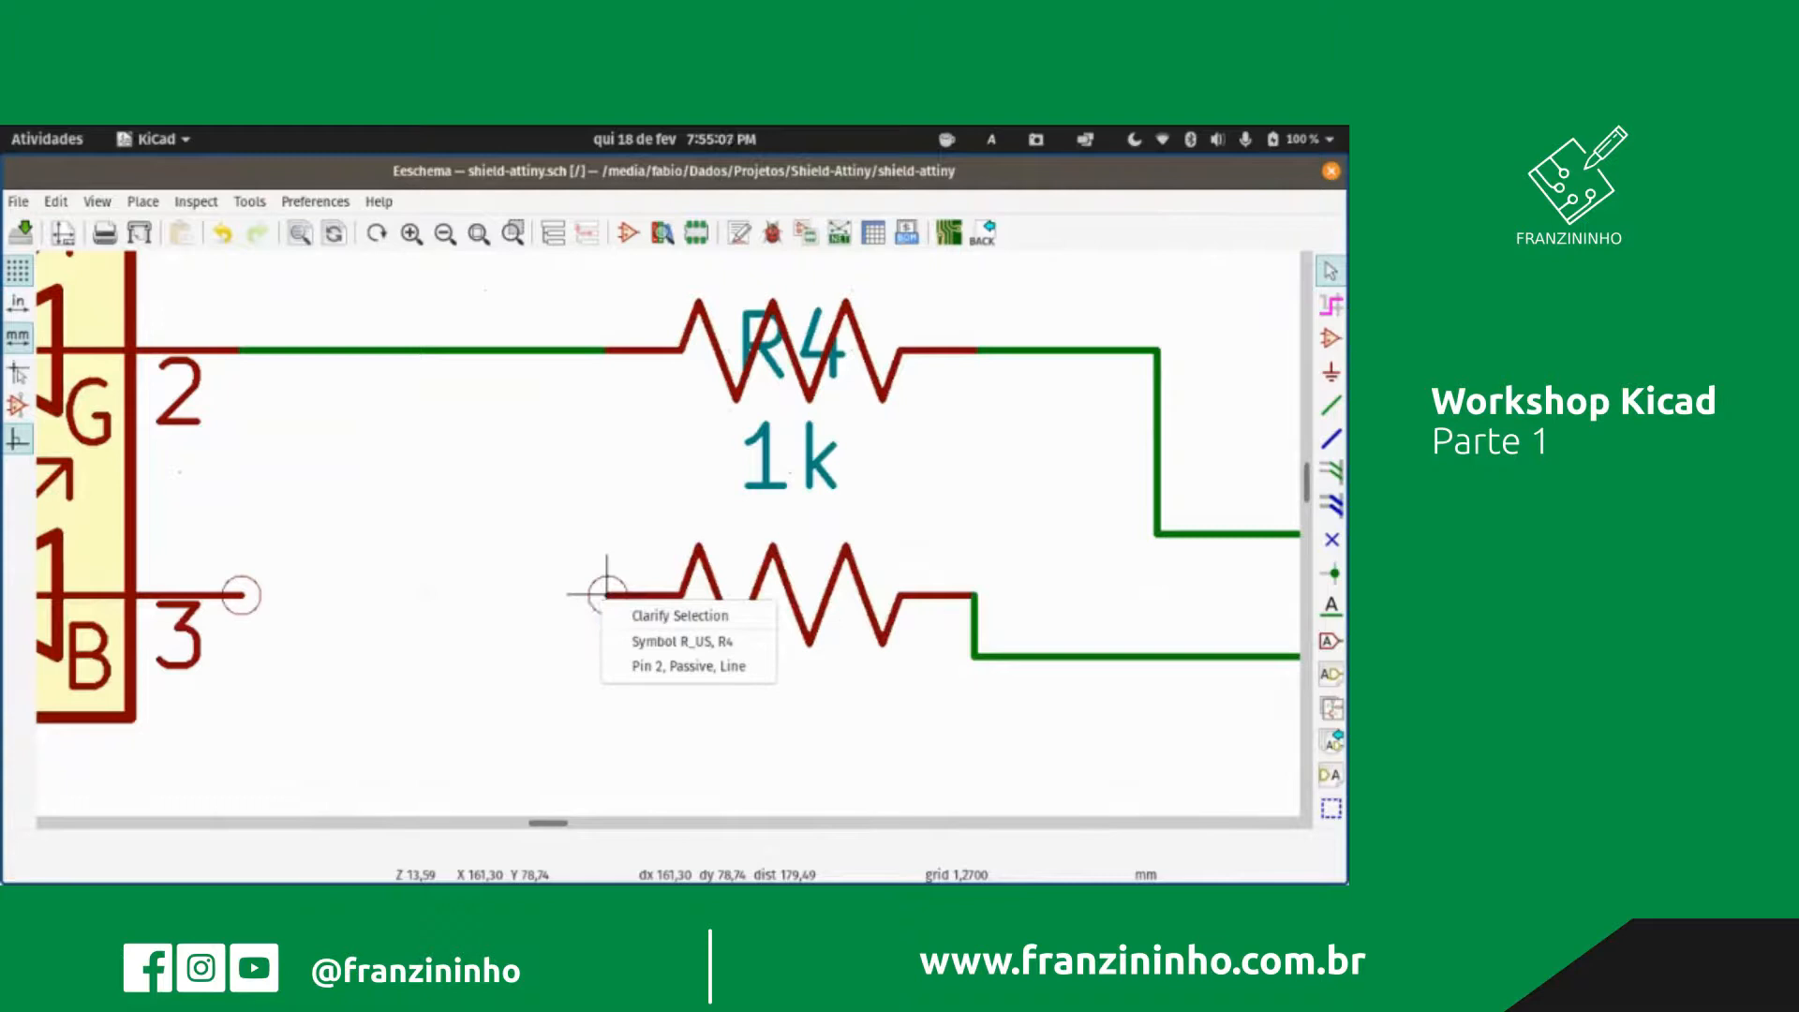
{"action": "key", "text": "Escape"}
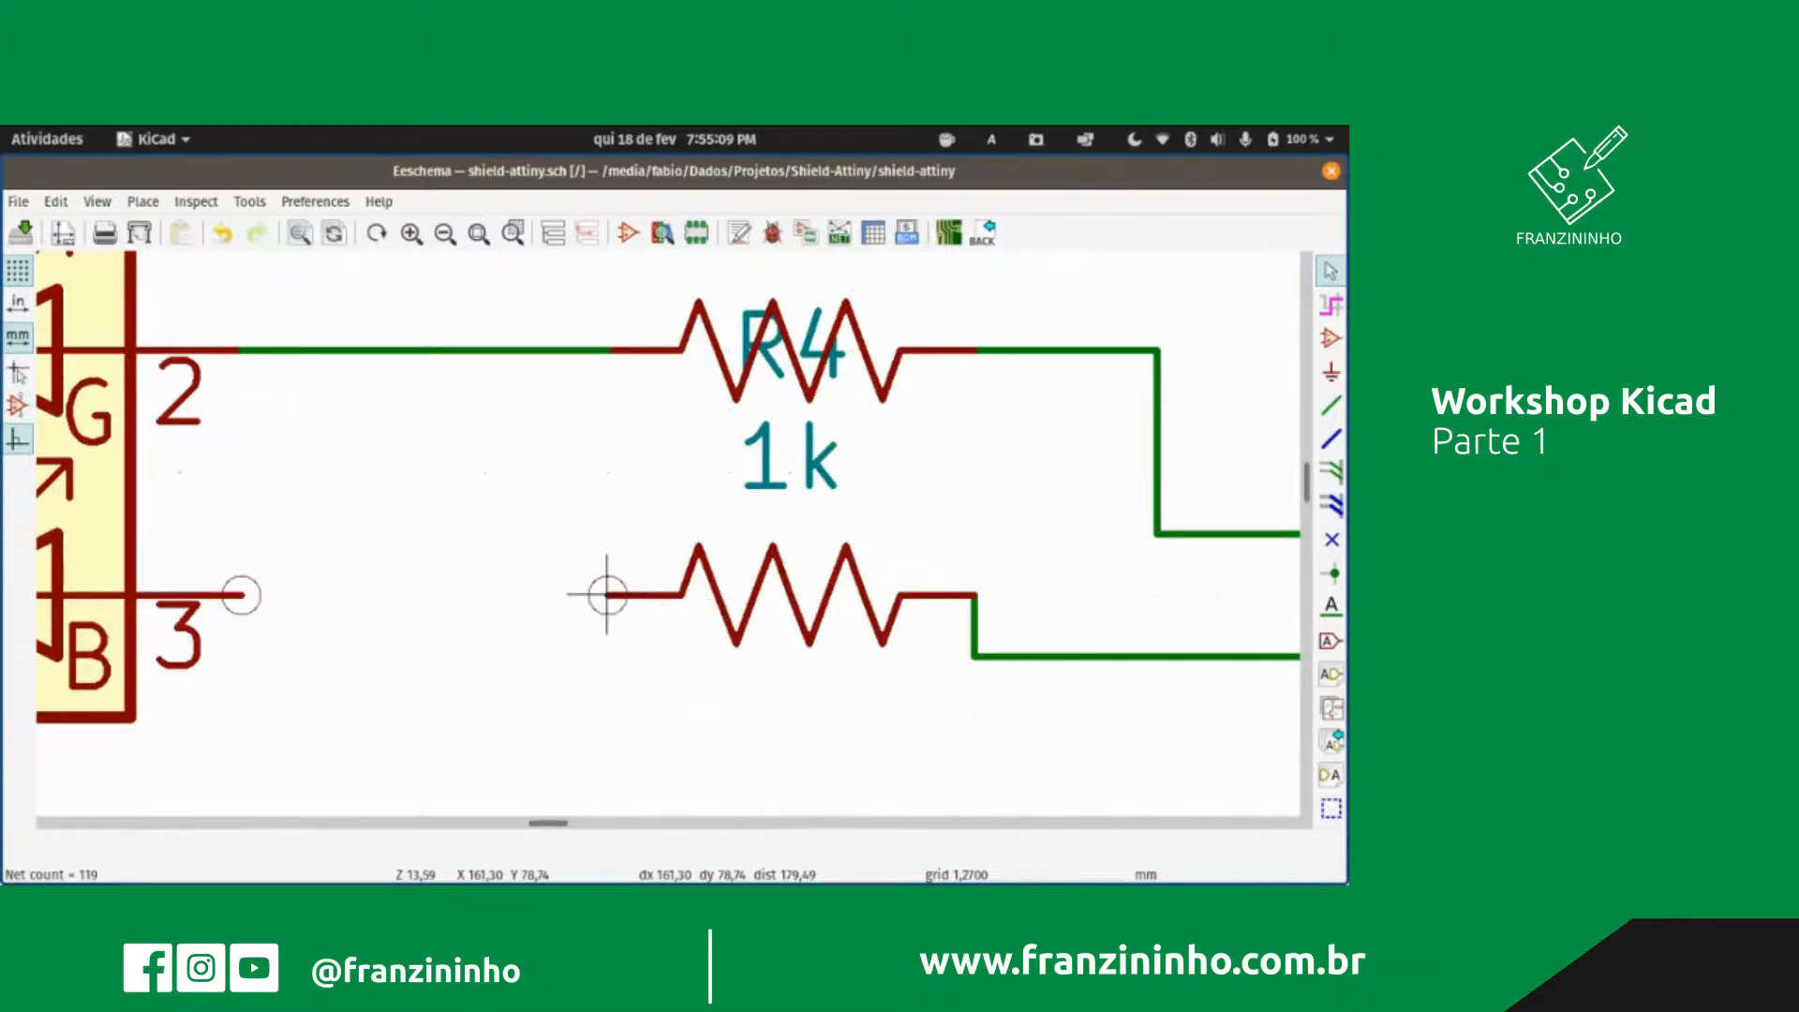
Step: Draw a wire from R4 toward the RGB LED's pin 3, ending it just short of the pin to leave a gap
{"action": "key", "text": "alt+Tab"}
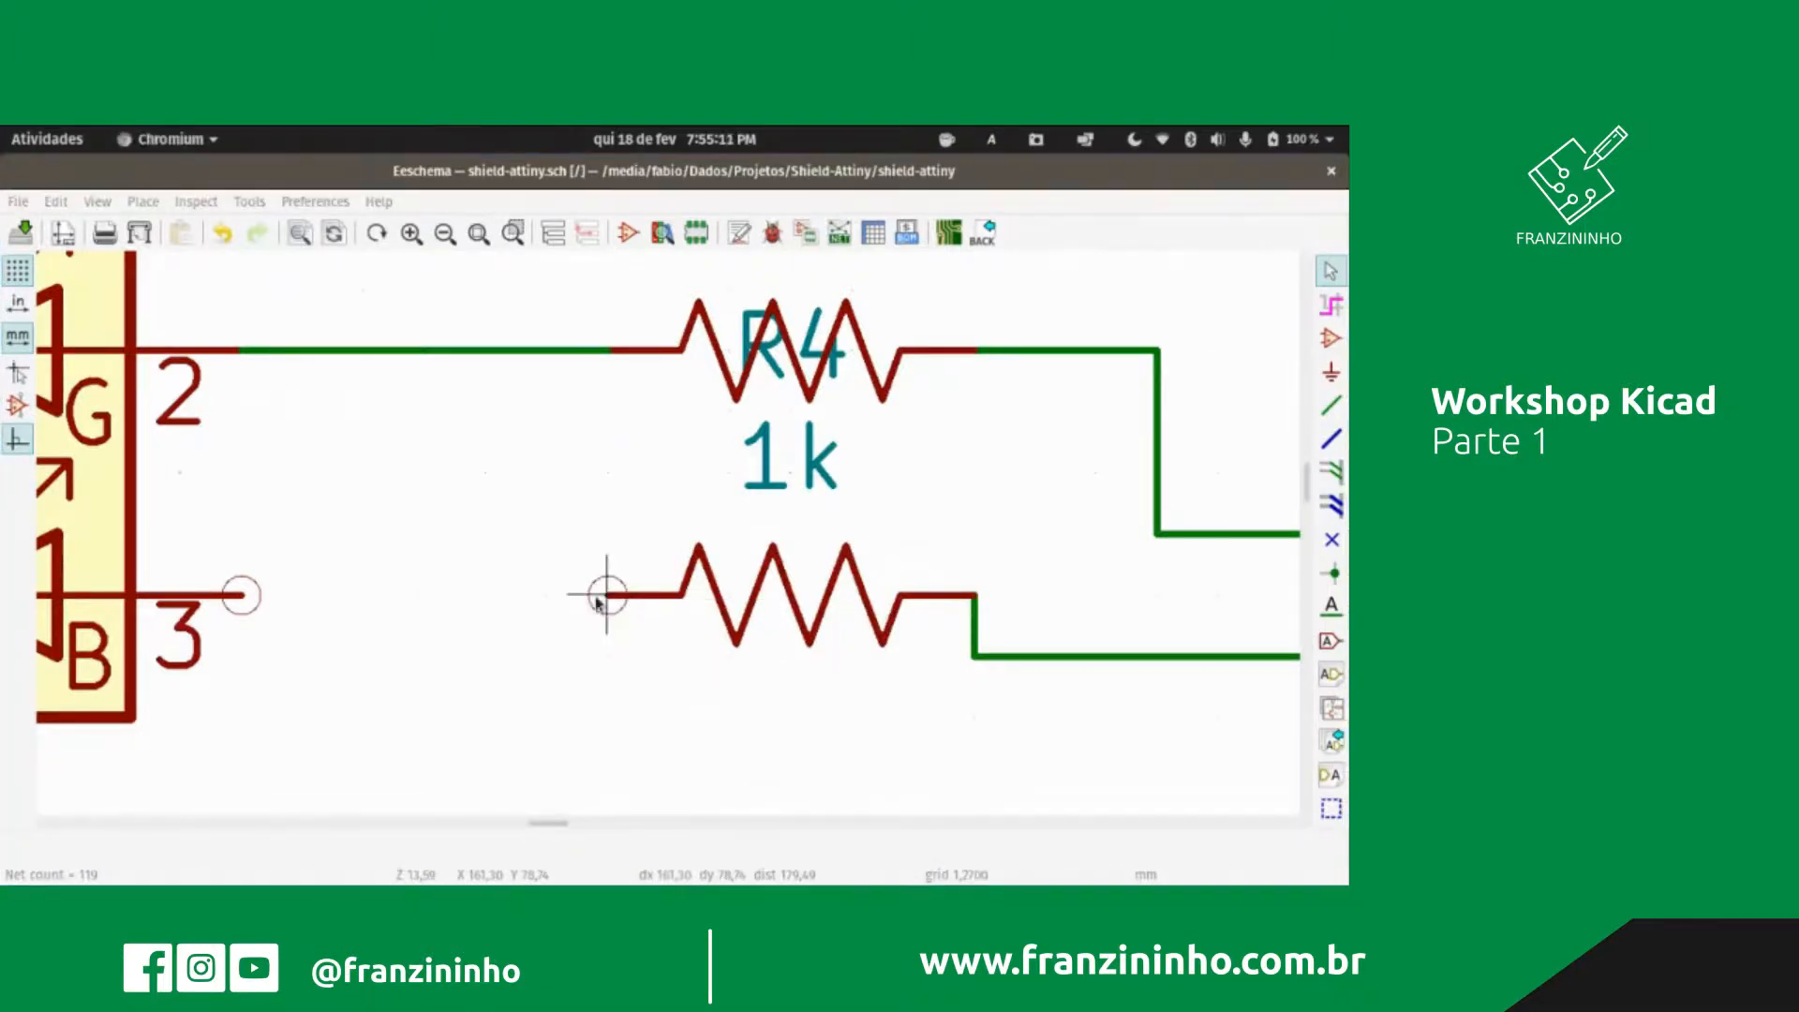
{"action": "left_click", "coordinate": [1330, 404]}
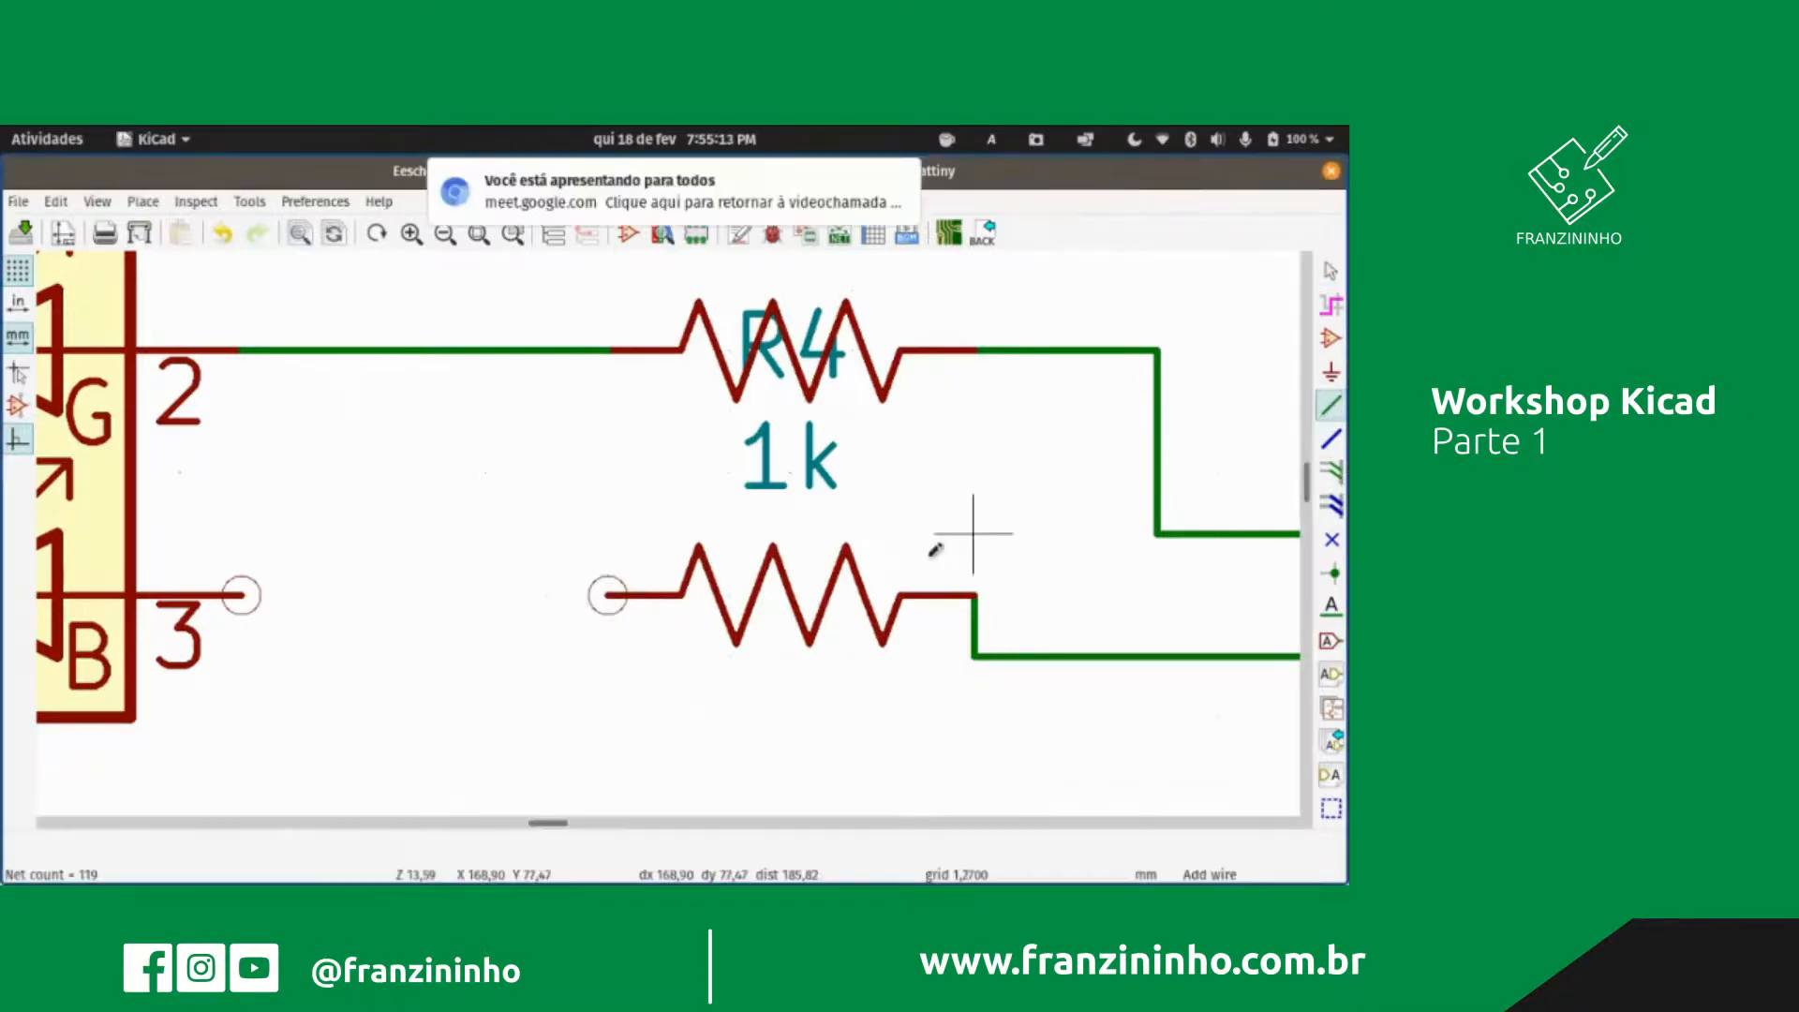
{"action": "left_click", "coordinate": [607, 592]}
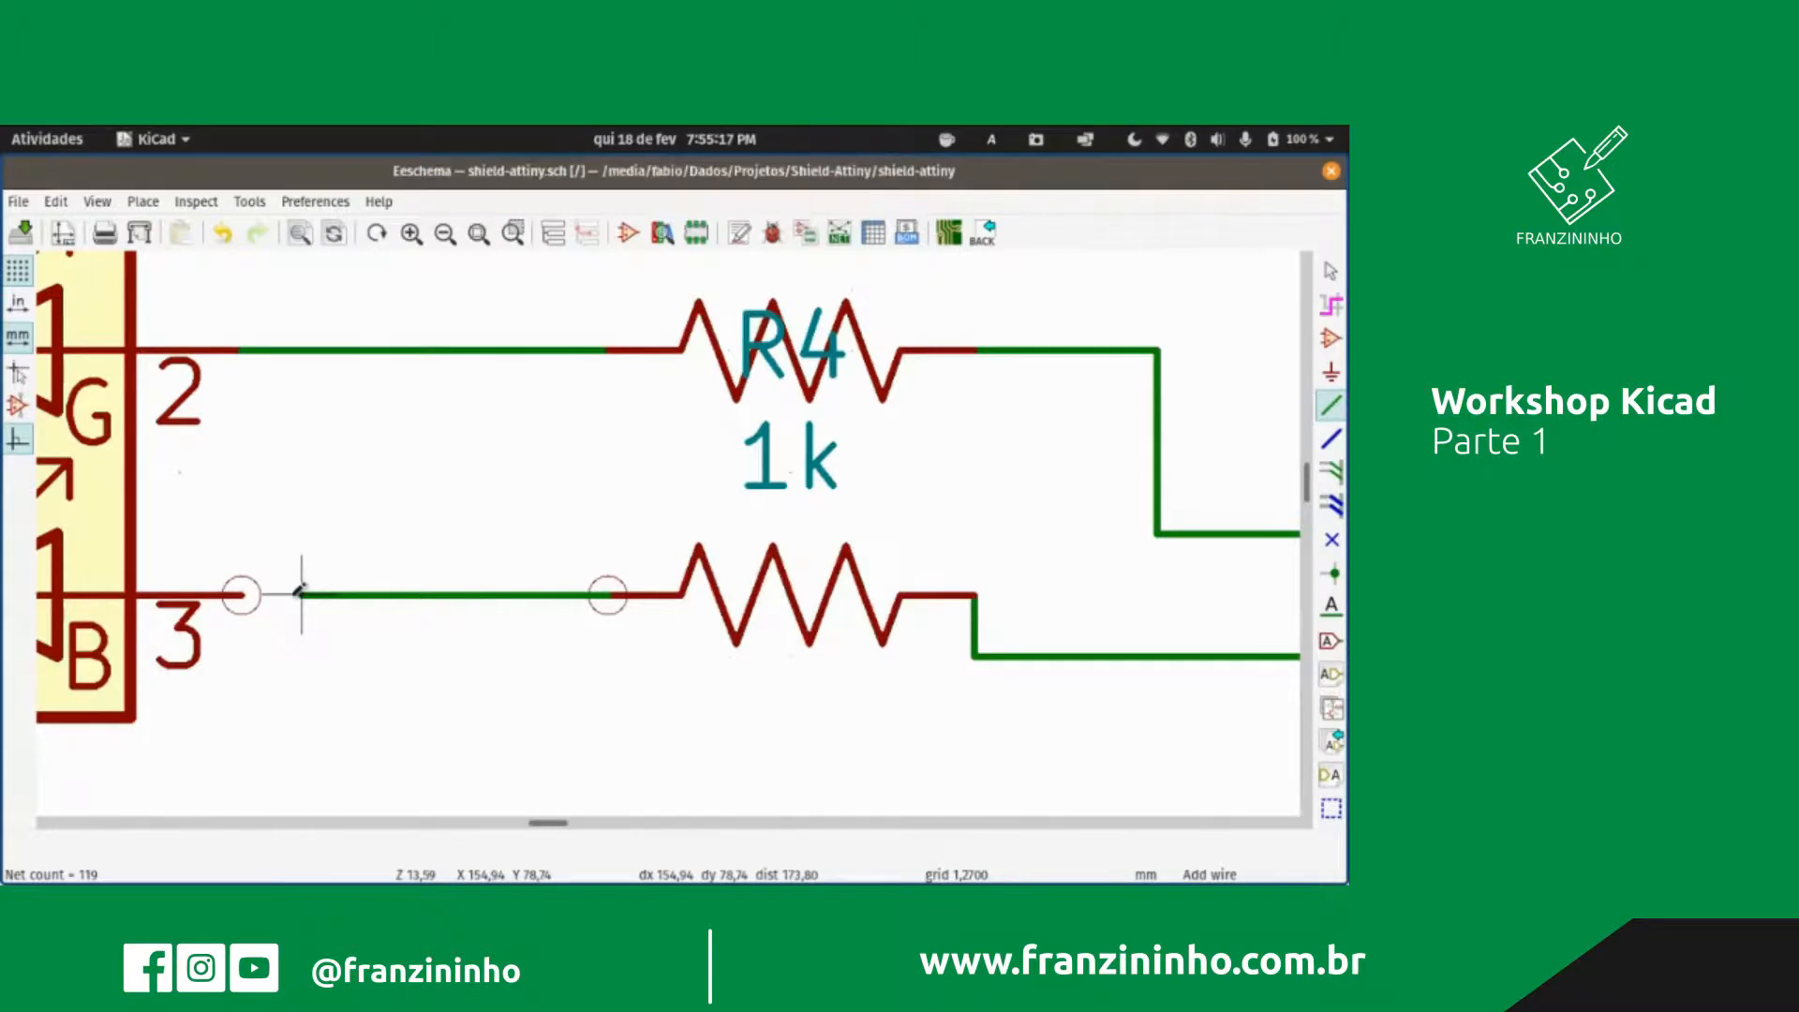
{"action": "double_click", "coordinate": [302, 594]}
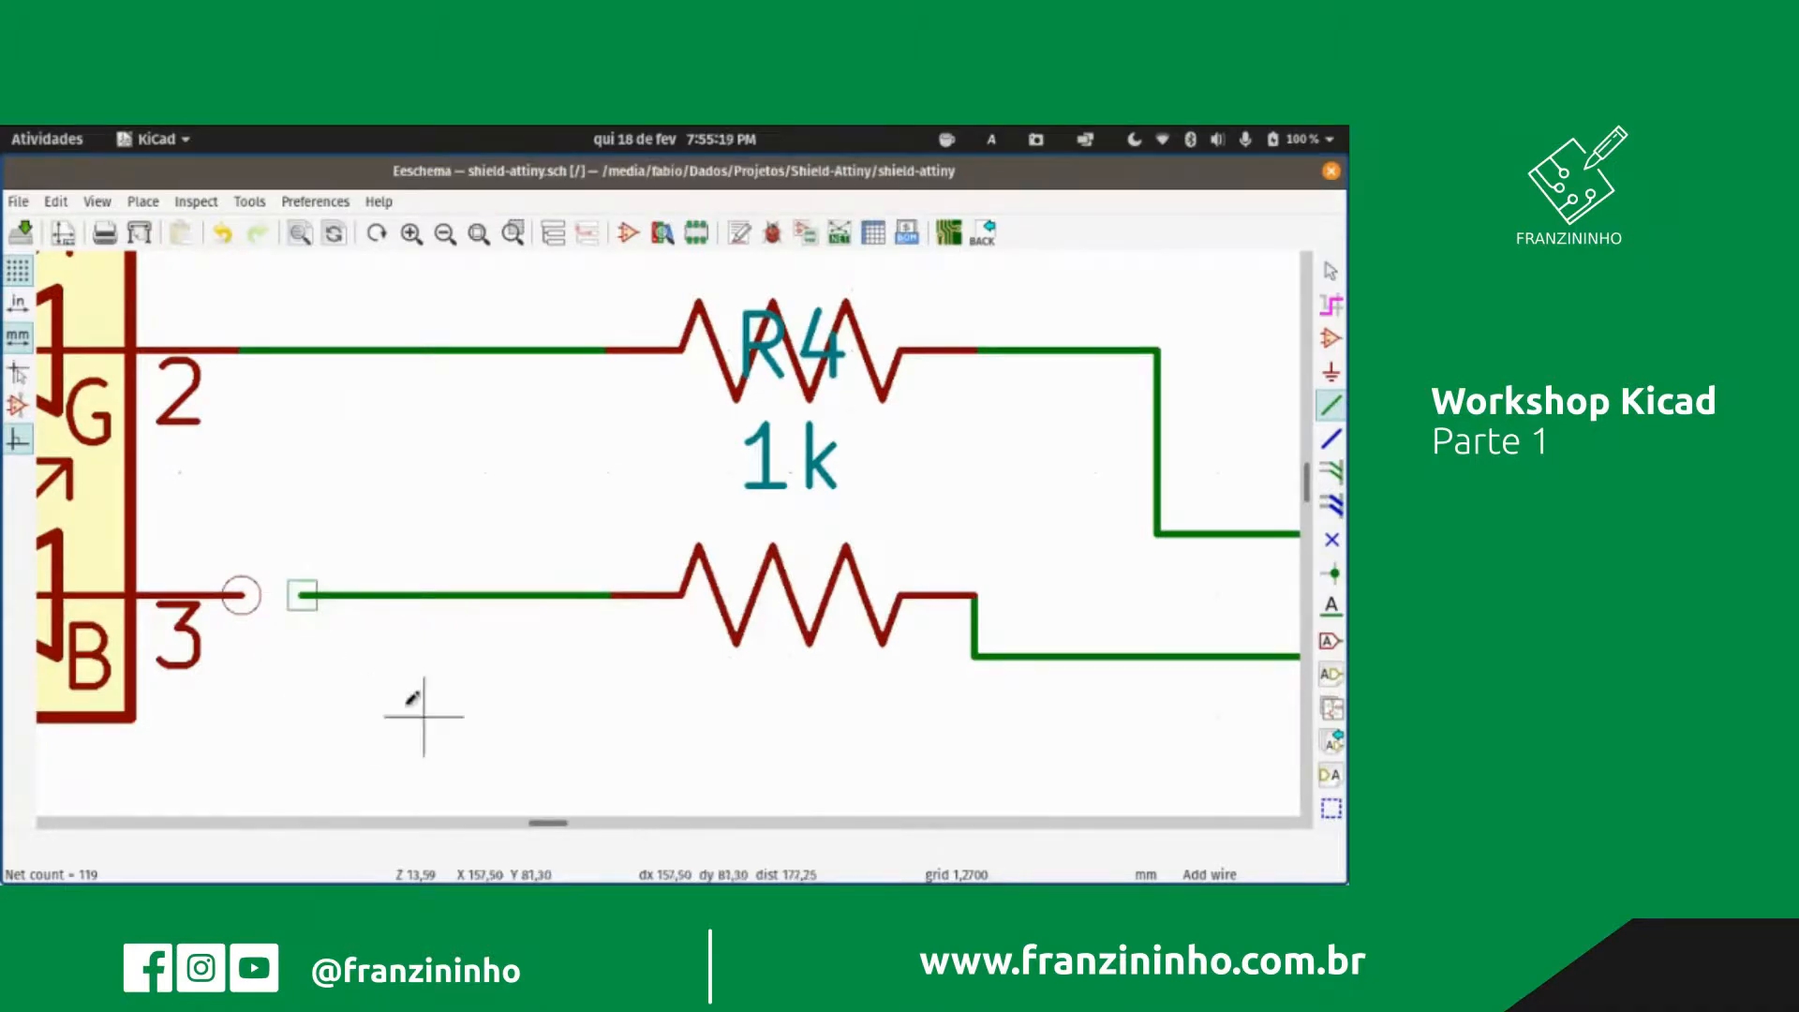
{"action": "scroll", "coordinate": [423, 716], "scroll_direction": "down", "scroll_amount": 4}
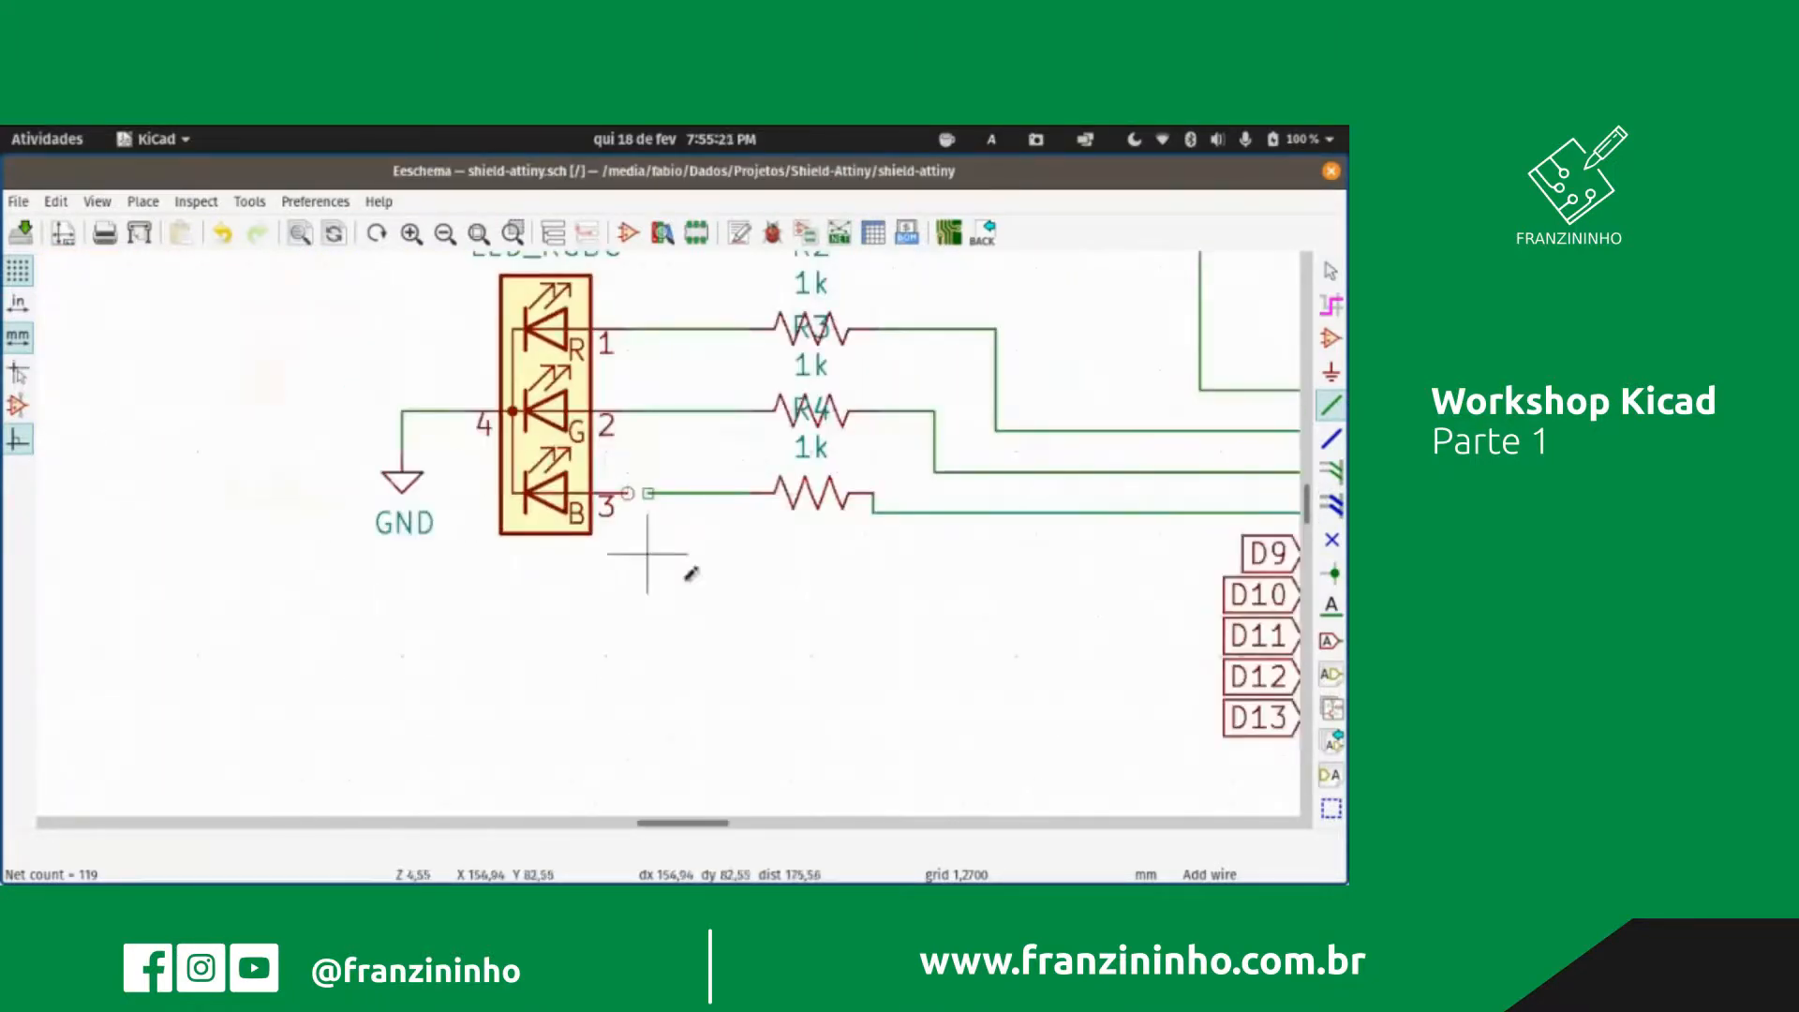
{"action": "key", "text": "Escape"}
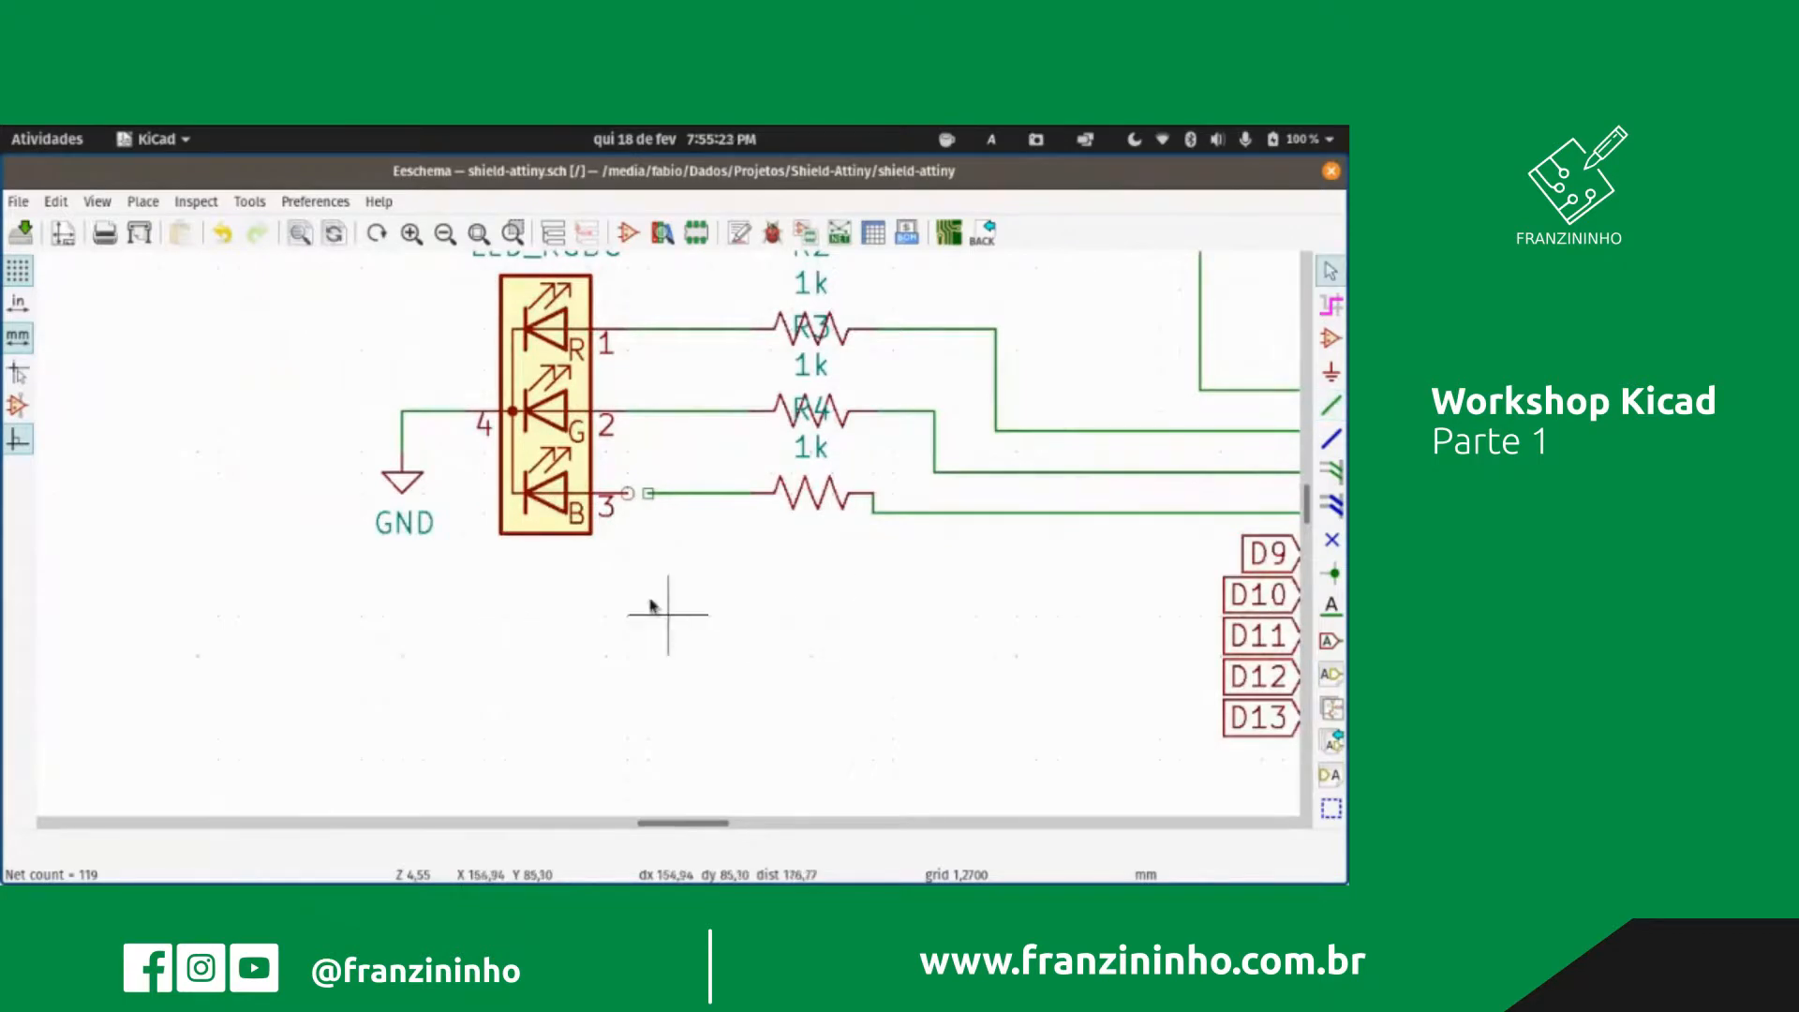
{"action": "scroll", "coordinate": [664, 530], "scroll_direction": "up", "scroll_amount": 2}
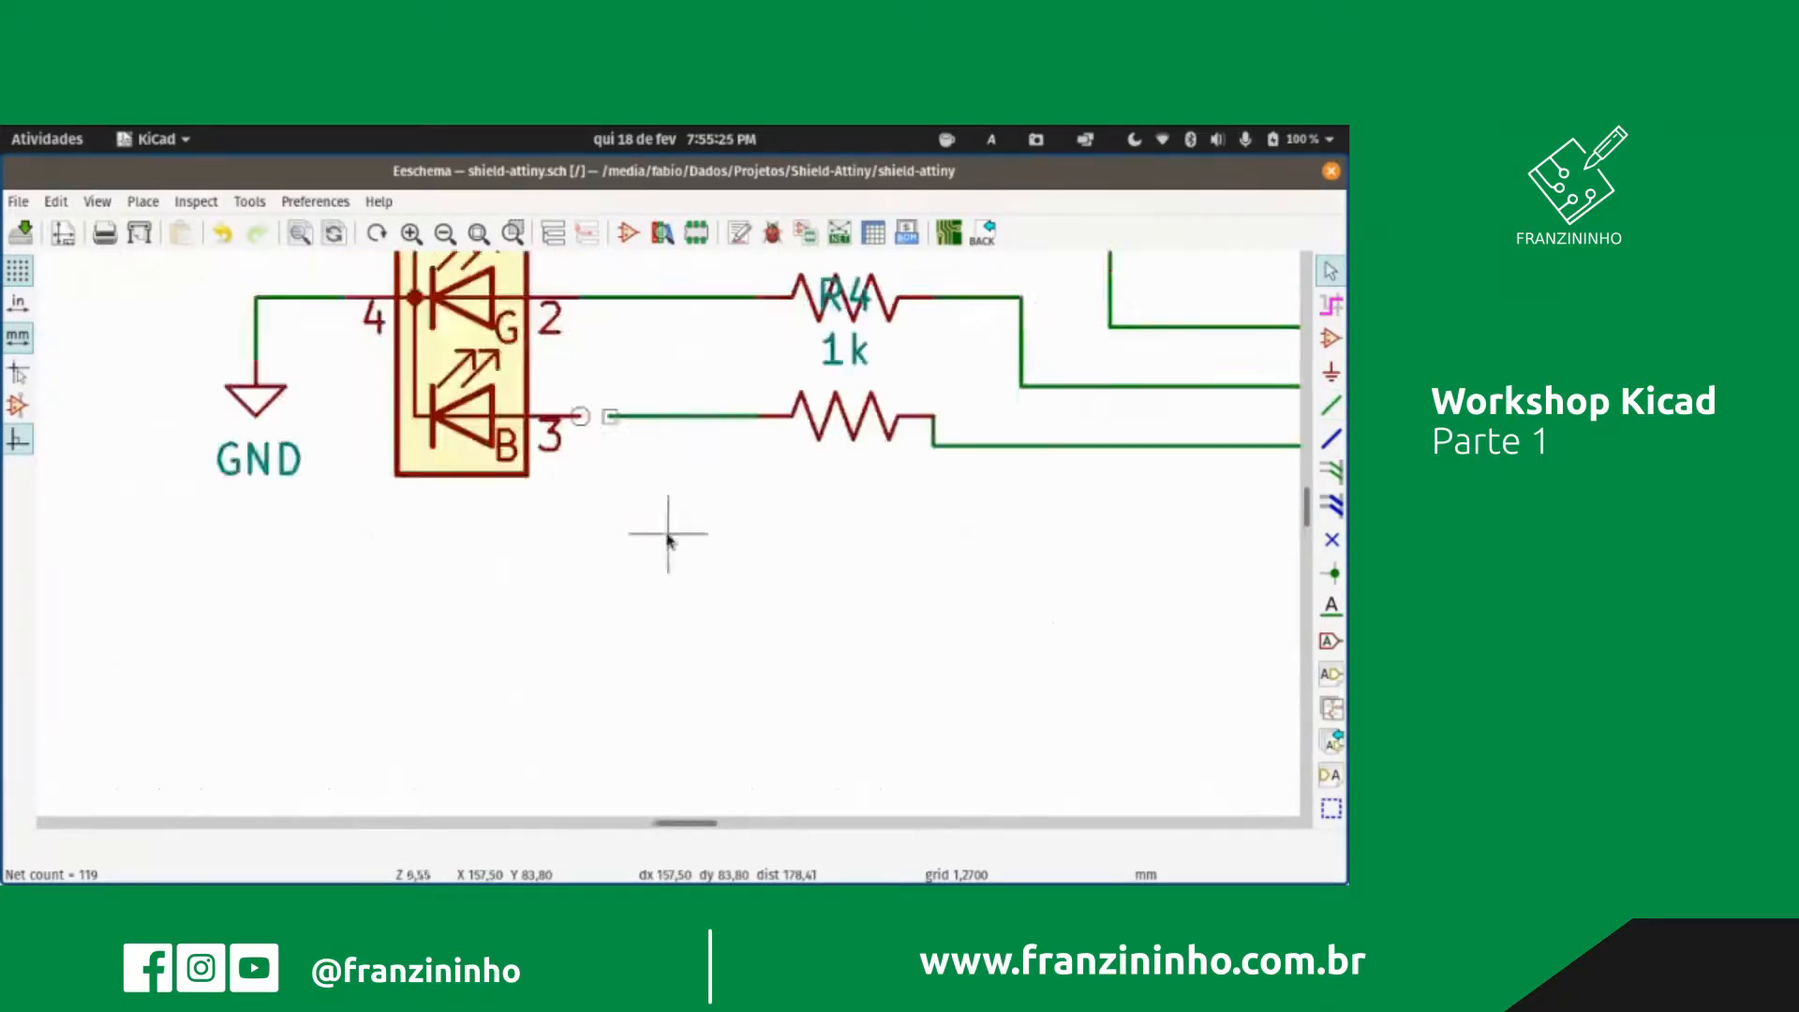
{"action": "scroll", "coordinate": [668, 539], "scroll_direction": "down", "scroll_amount": 2}
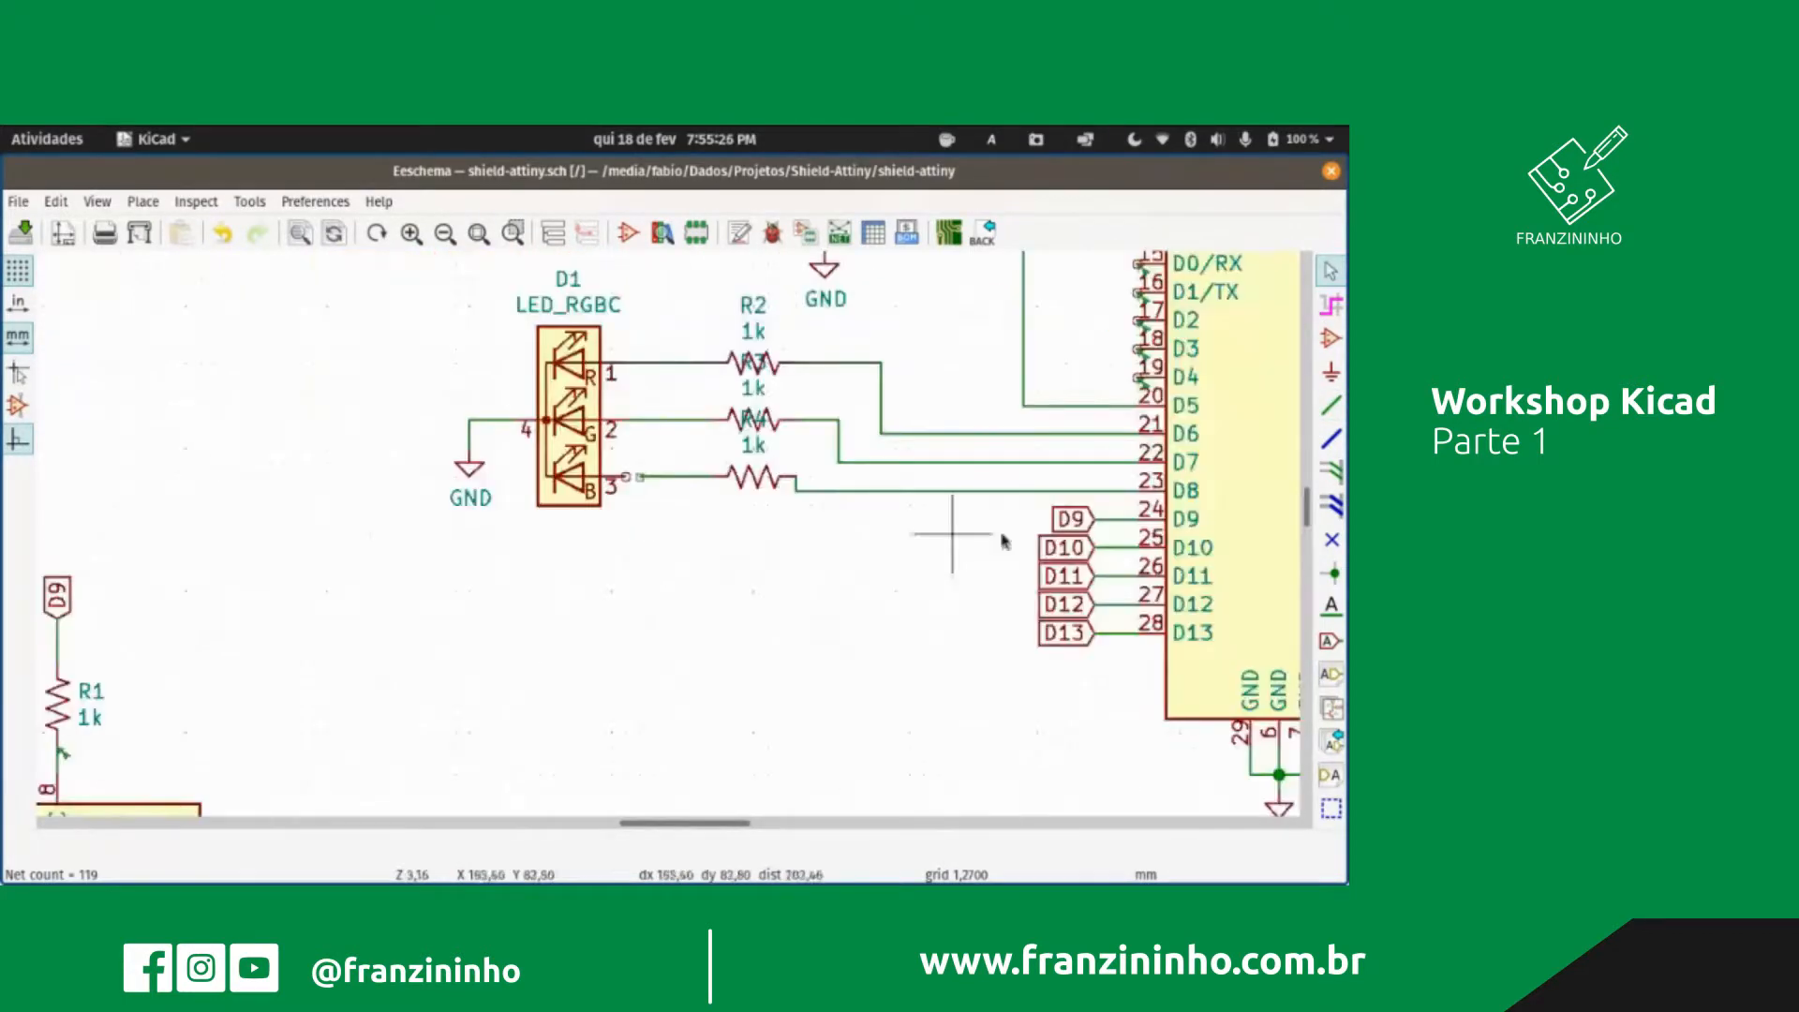
Step: Reopen the Electrical Rules Checker and read through the warnings from the previous run
{"action": "left_click", "coordinate": [772, 236]}
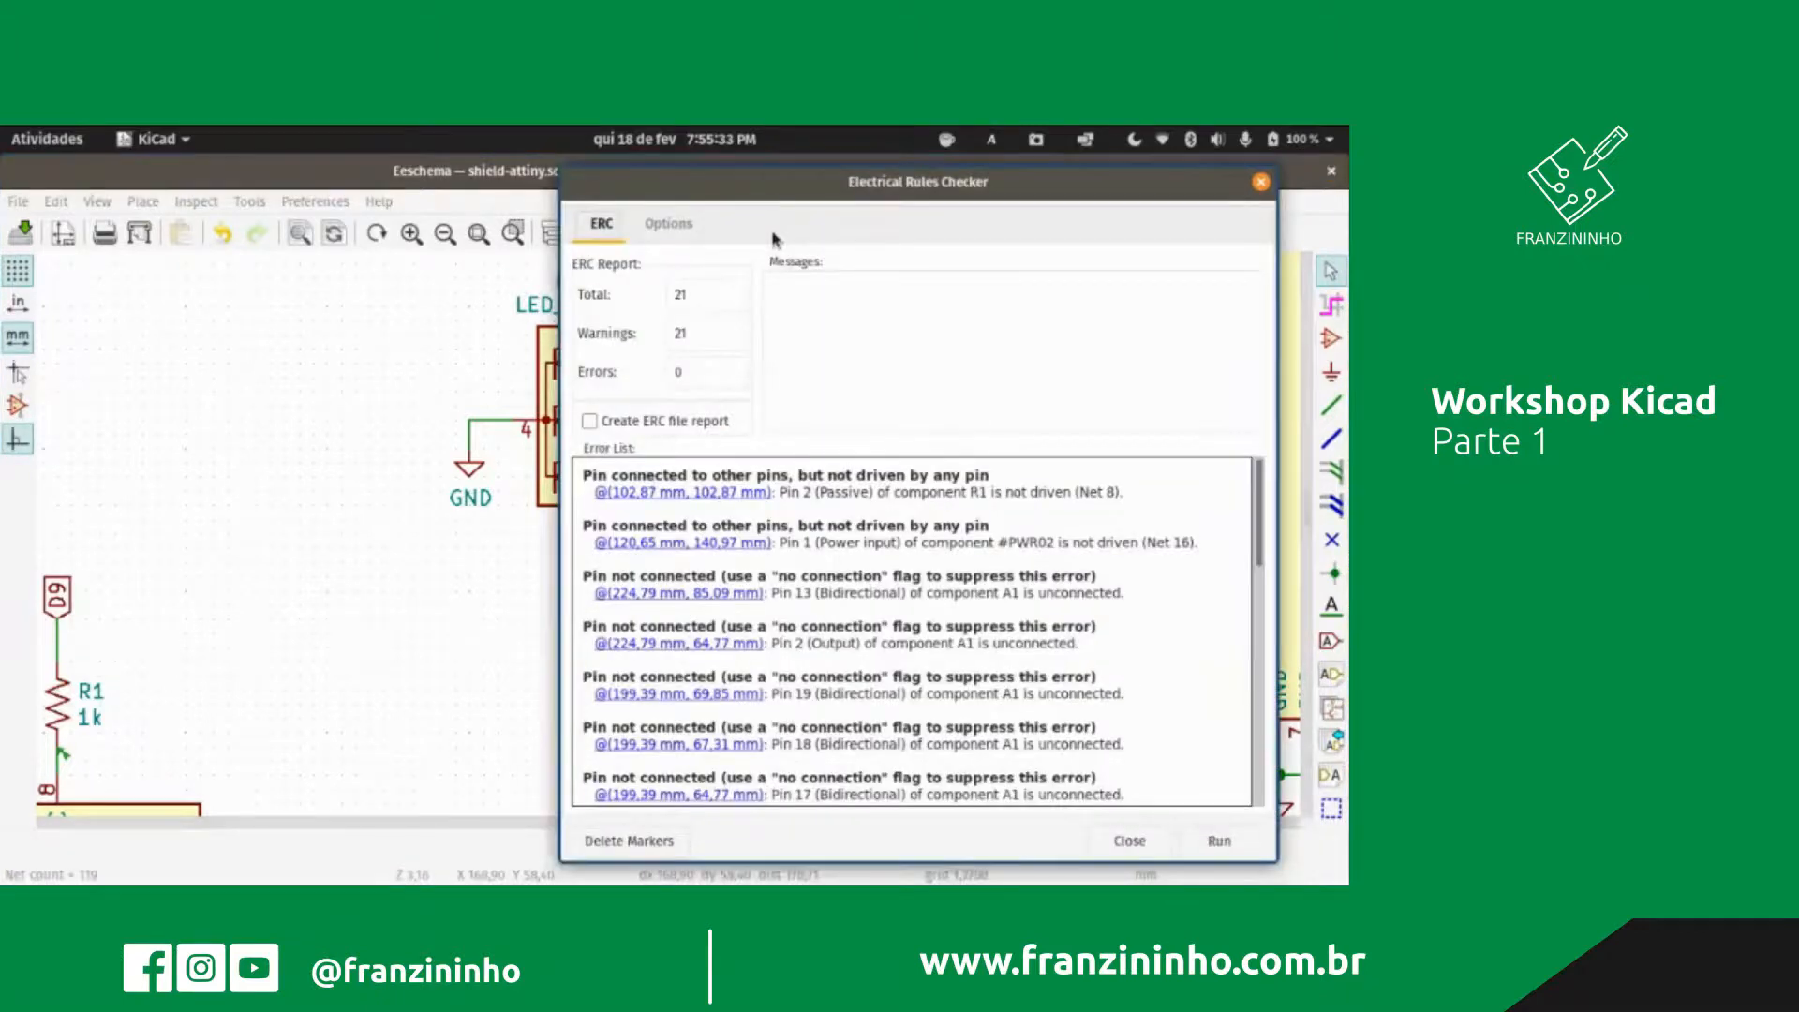
{"action": "left_click_drag", "start_coordinate": [542, 184], "coordinate": [969, 249]}
{"action": "scroll", "coordinate": [956, 618], "scroll_direction": "down", "scroll_amount": 10}
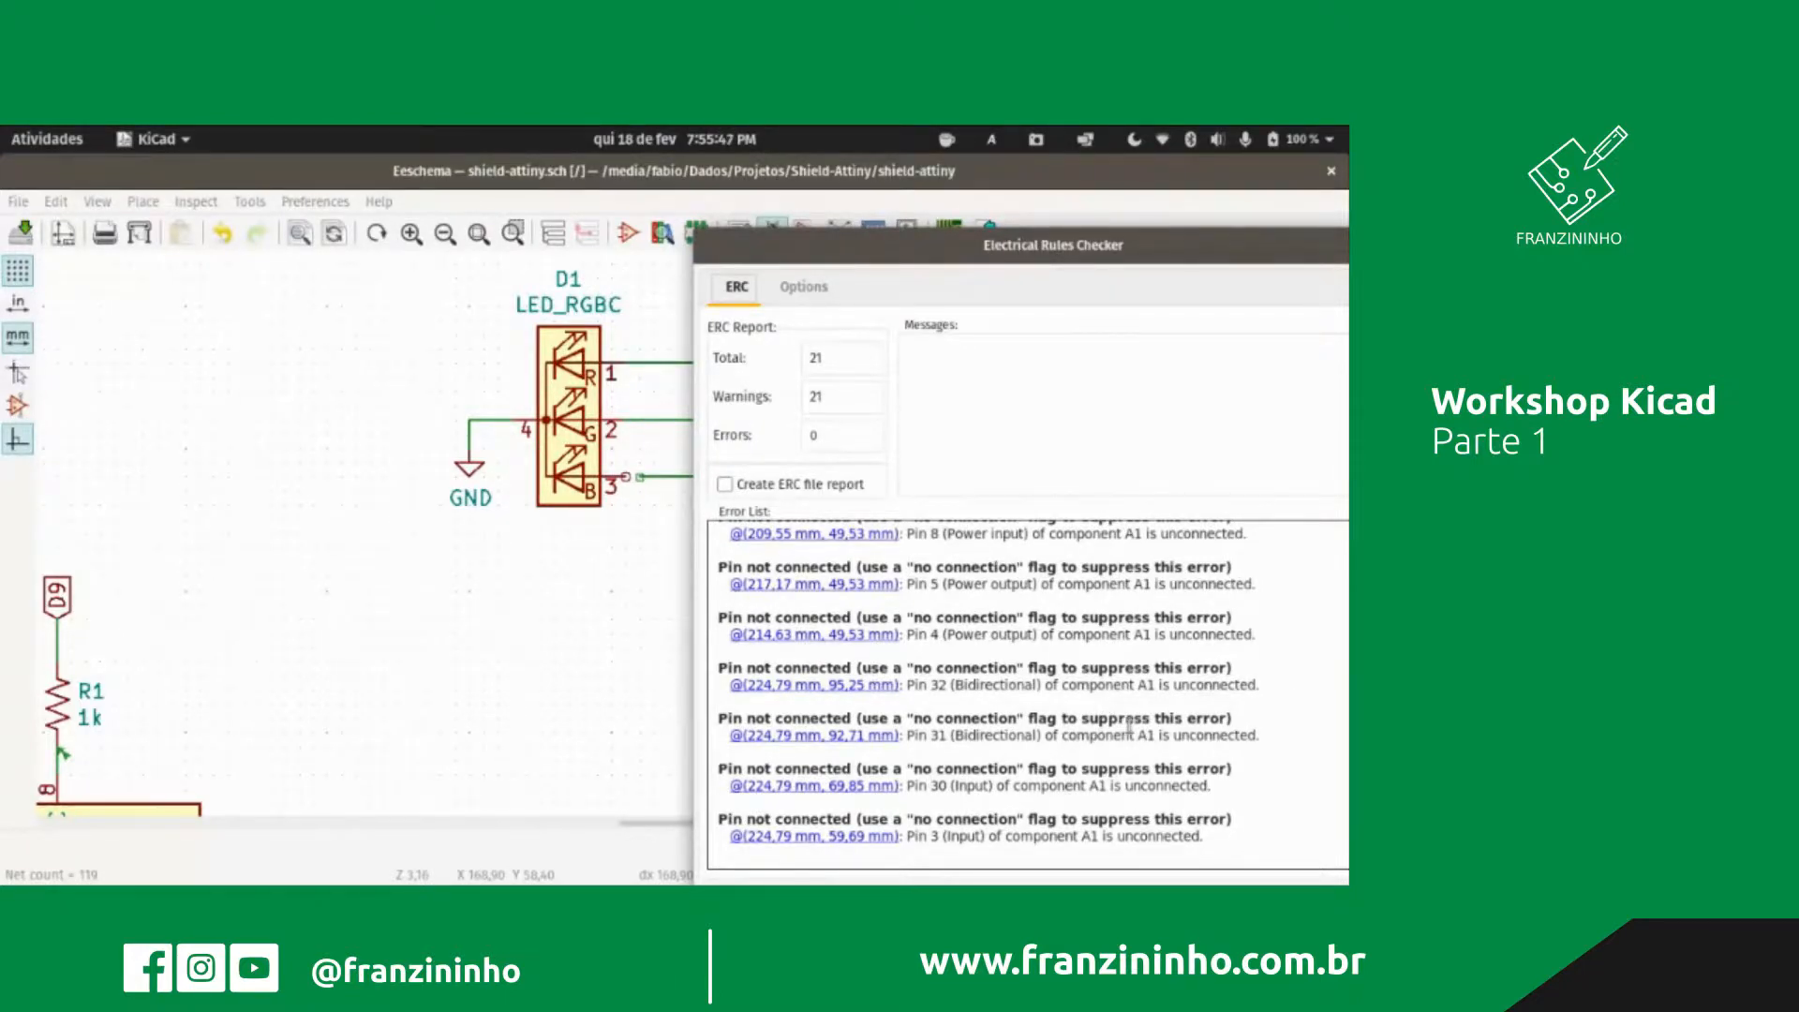
{"action": "scroll", "coordinate": [1113, 701], "scroll_direction": "up", "scroll_amount": 3}
{"action": "scroll", "coordinate": [1113, 701], "scroll_direction": "up", "scroll_amount": 2}
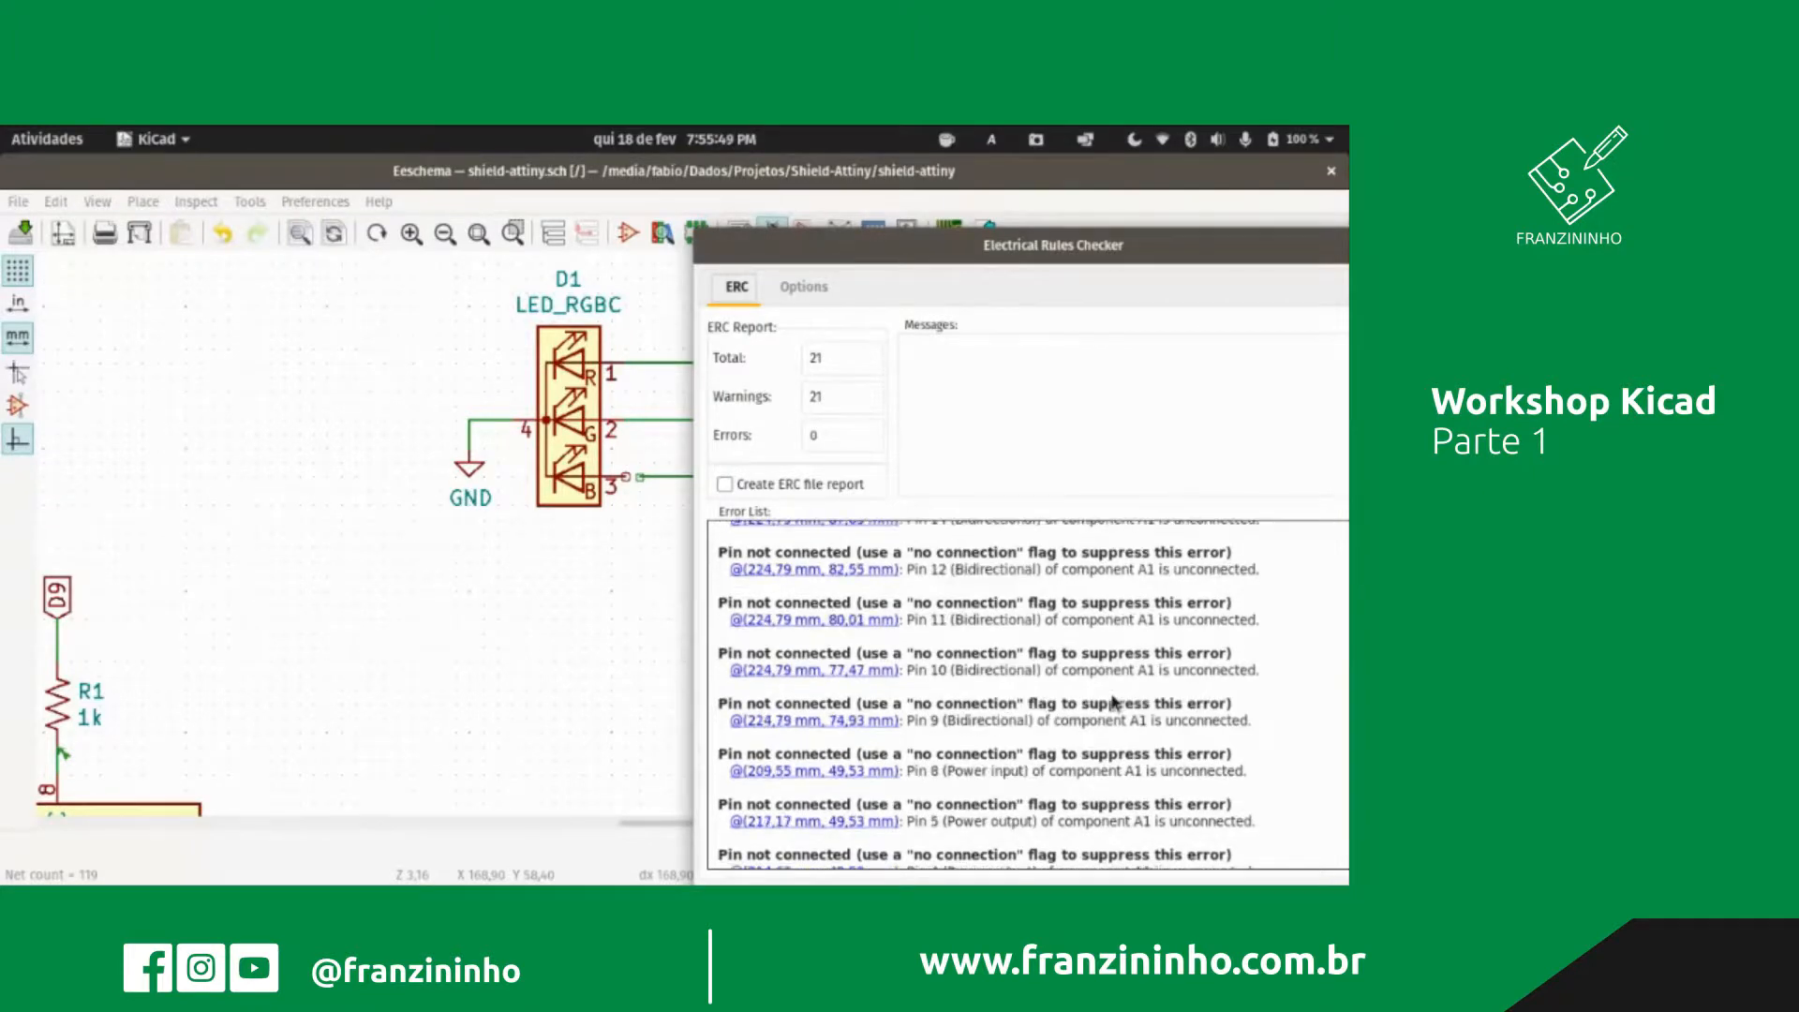
{"action": "scroll", "coordinate": [1110, 705], "scroll_direction": "up", "scroll_amount": 8}
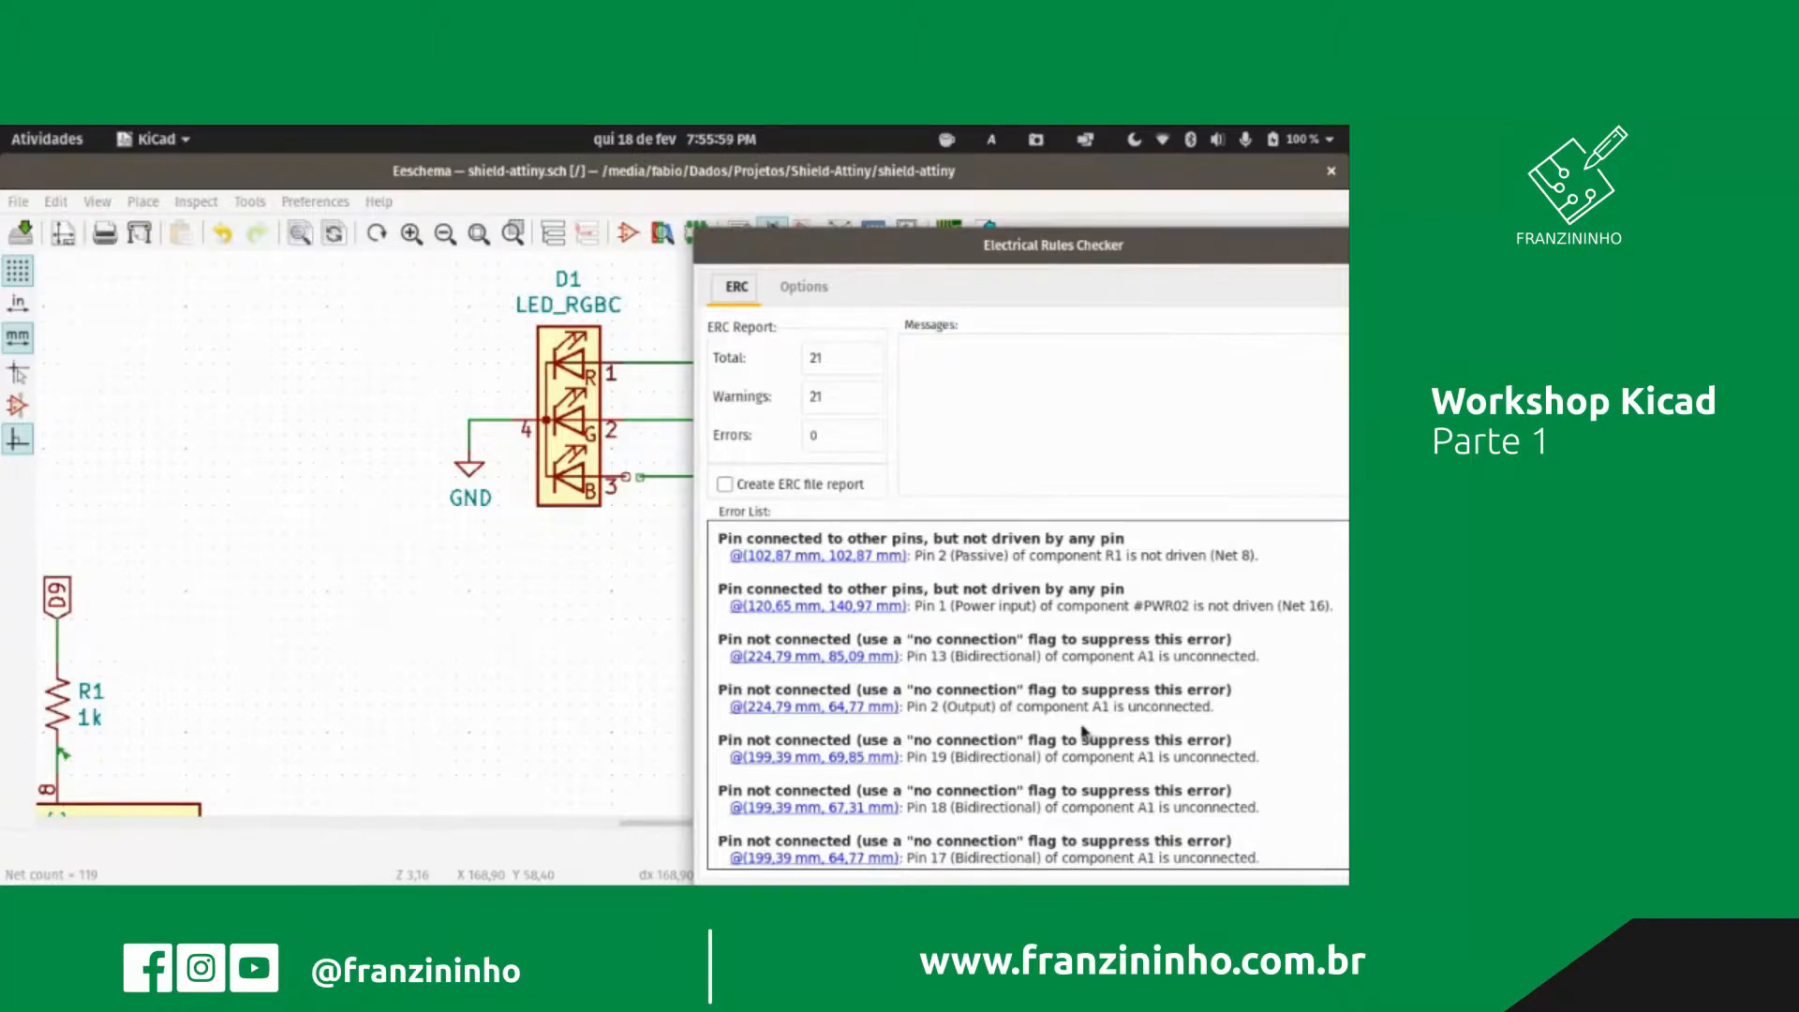
{"action": "scroll", "coordinate": [1049, 734], "scroll_direction": "down", "scroll_amount": 5}
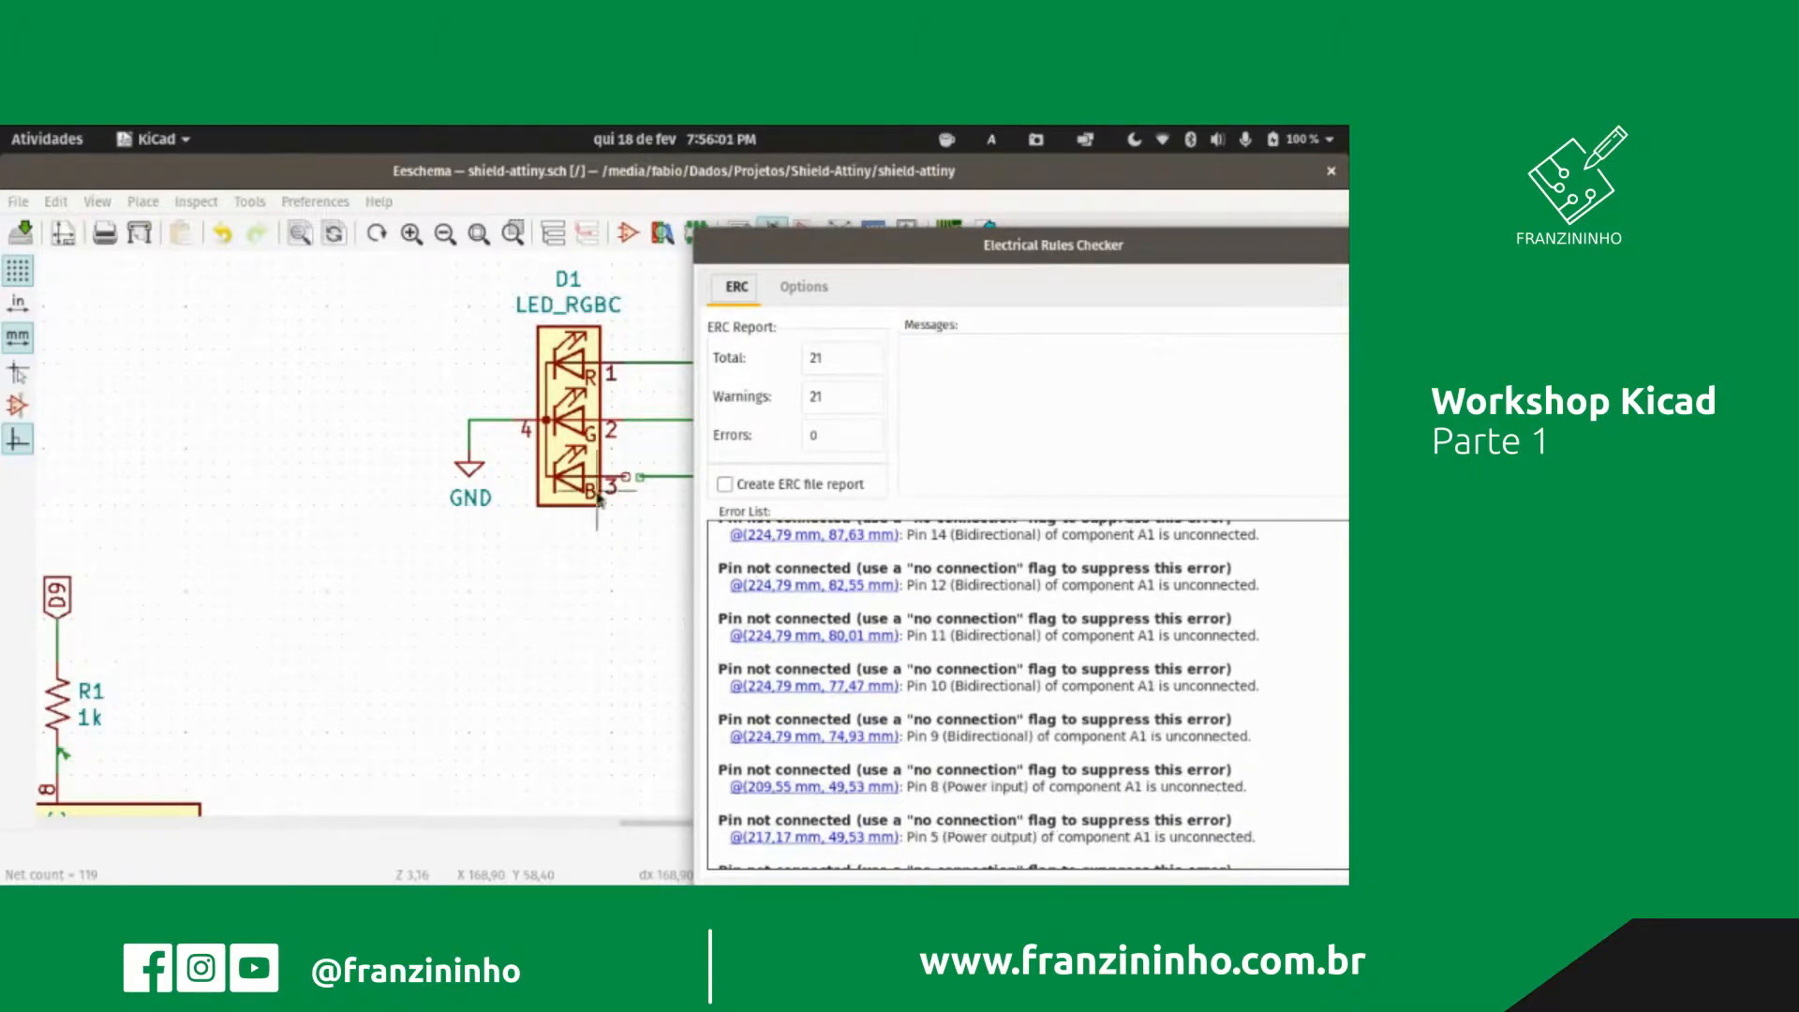
Step: Rerun the electrical rules check with the gap between the RGB LED's pin 3 and R4 in view
{"action": "scroll", "coordinate": [597, 501], "scroll_direction": "up", "scroll_amount": 3}
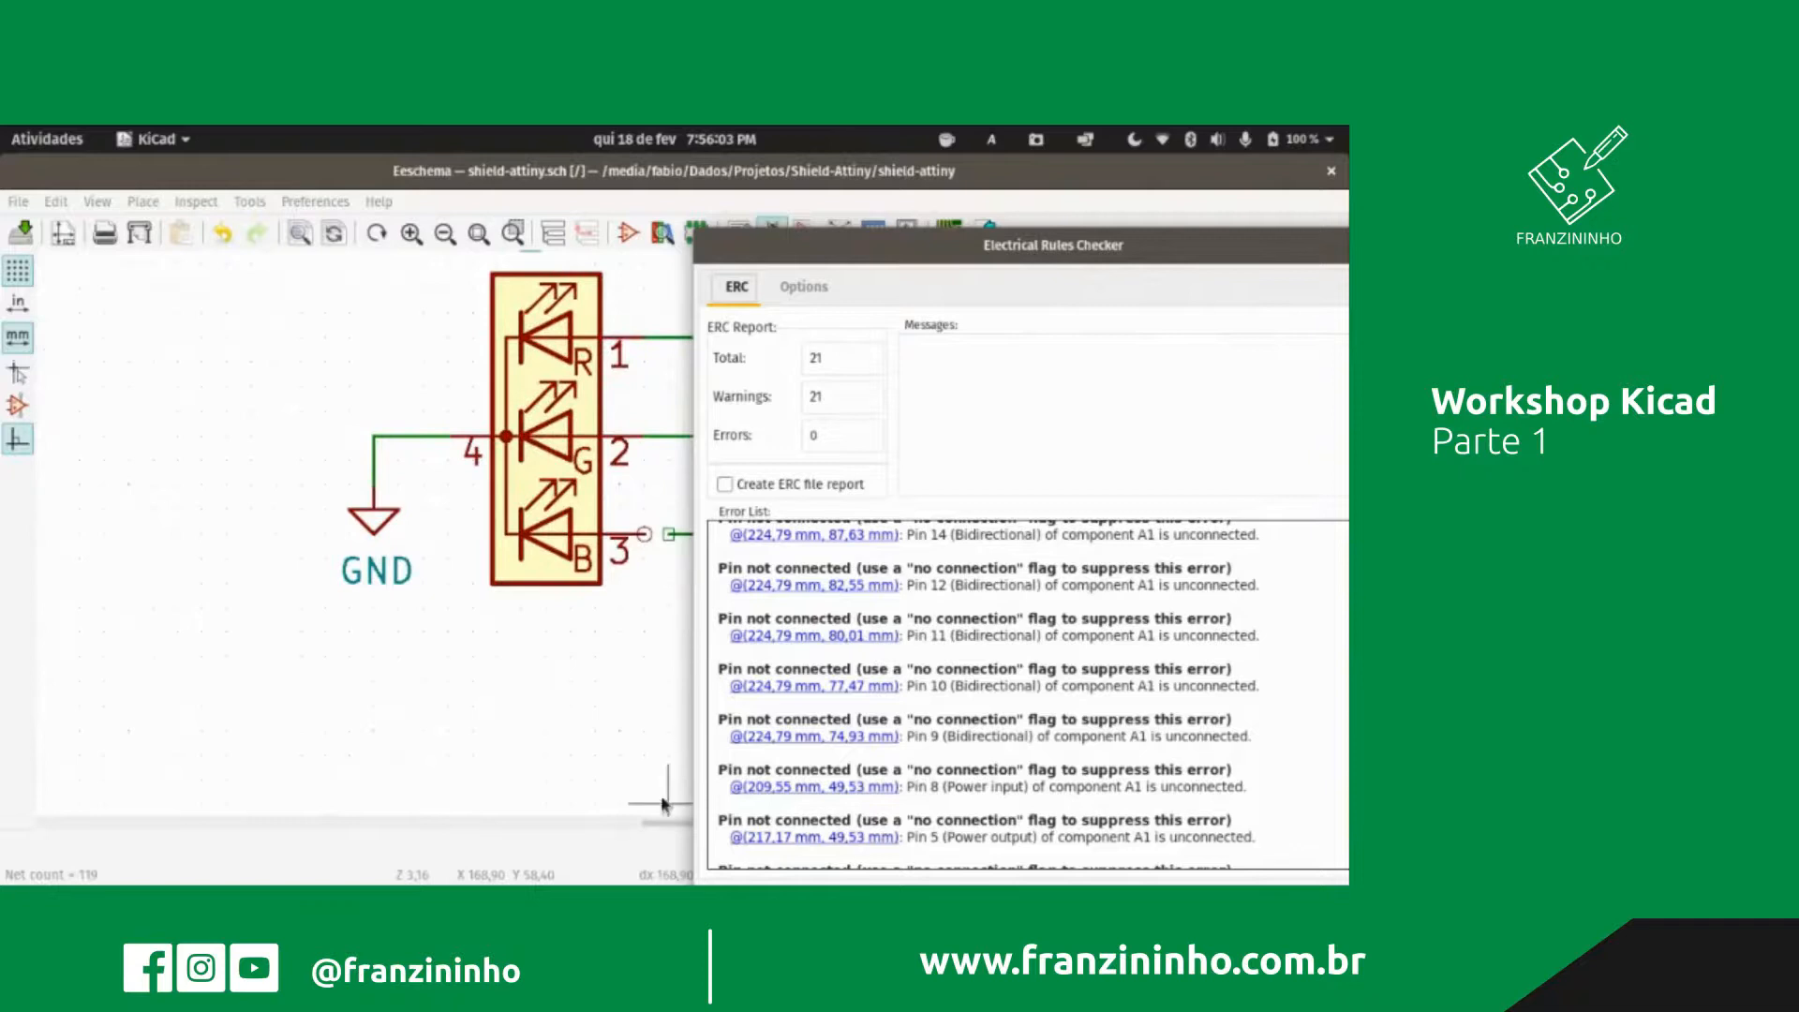
{"action": "left_click_drag", "start_coordinate": [659, 823], "coordinate": [699, 813]}
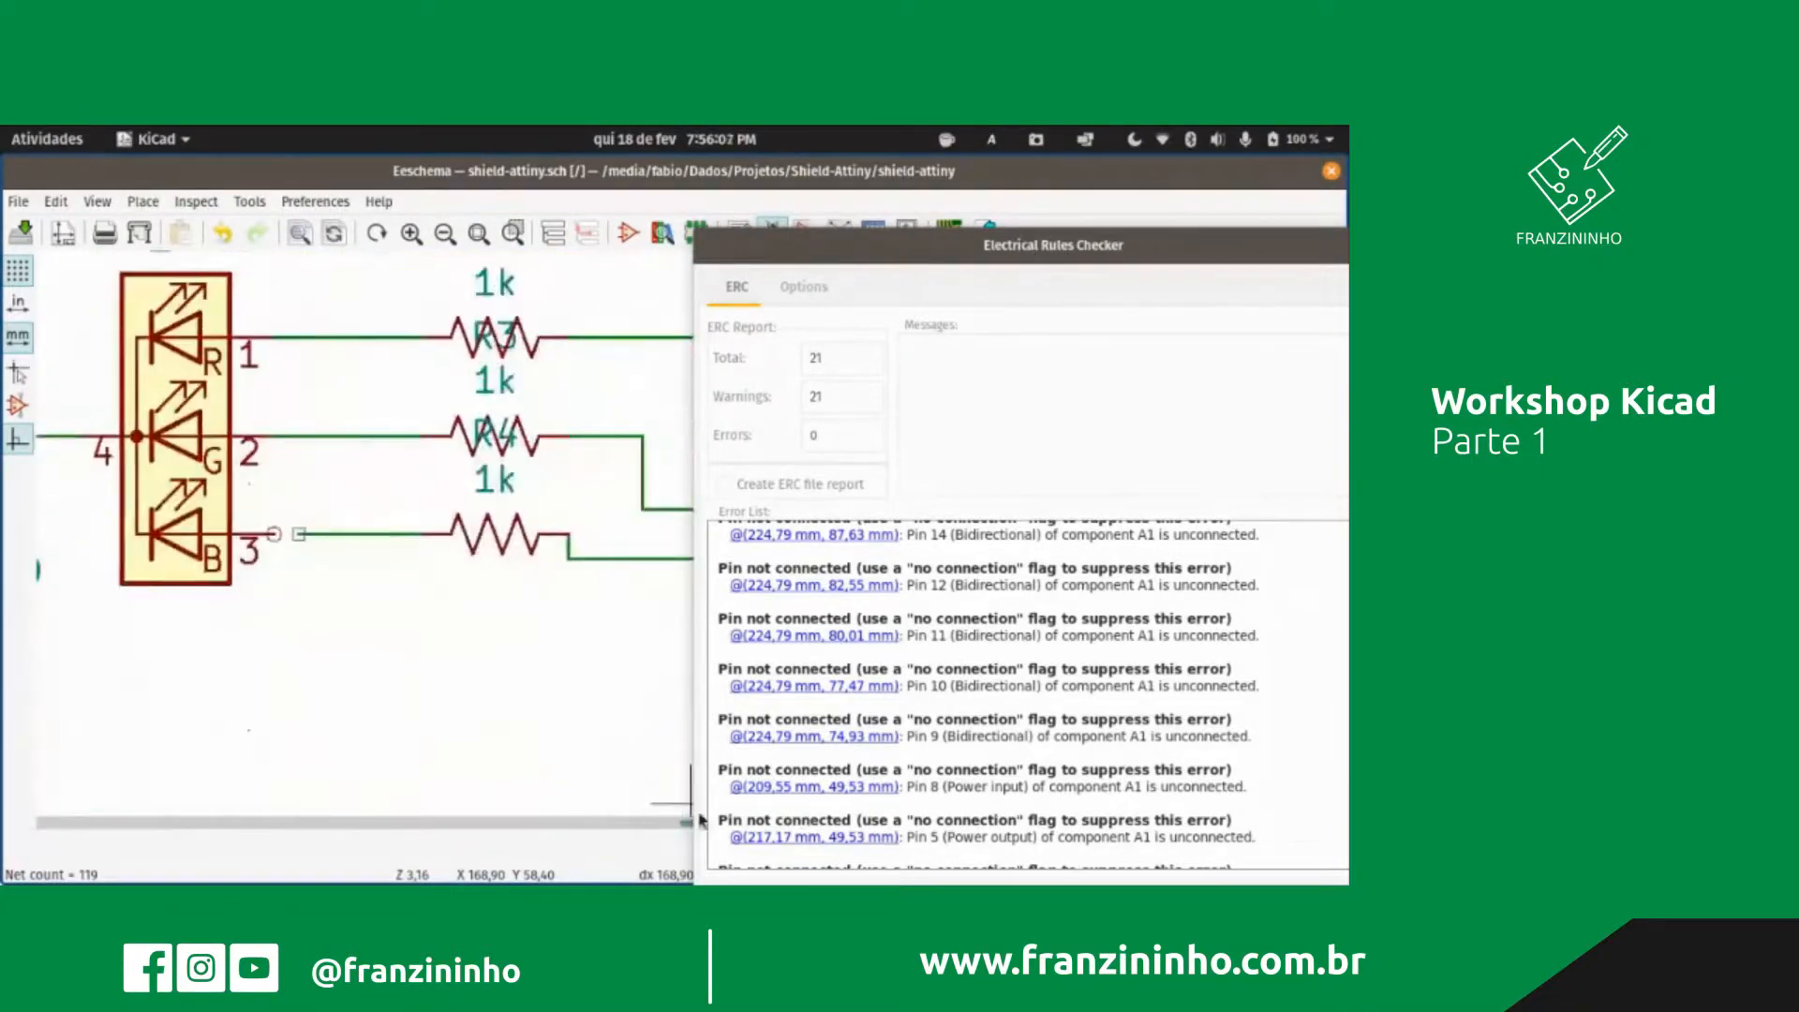
{"action": "left_click", "coordinate": [866, 292]}
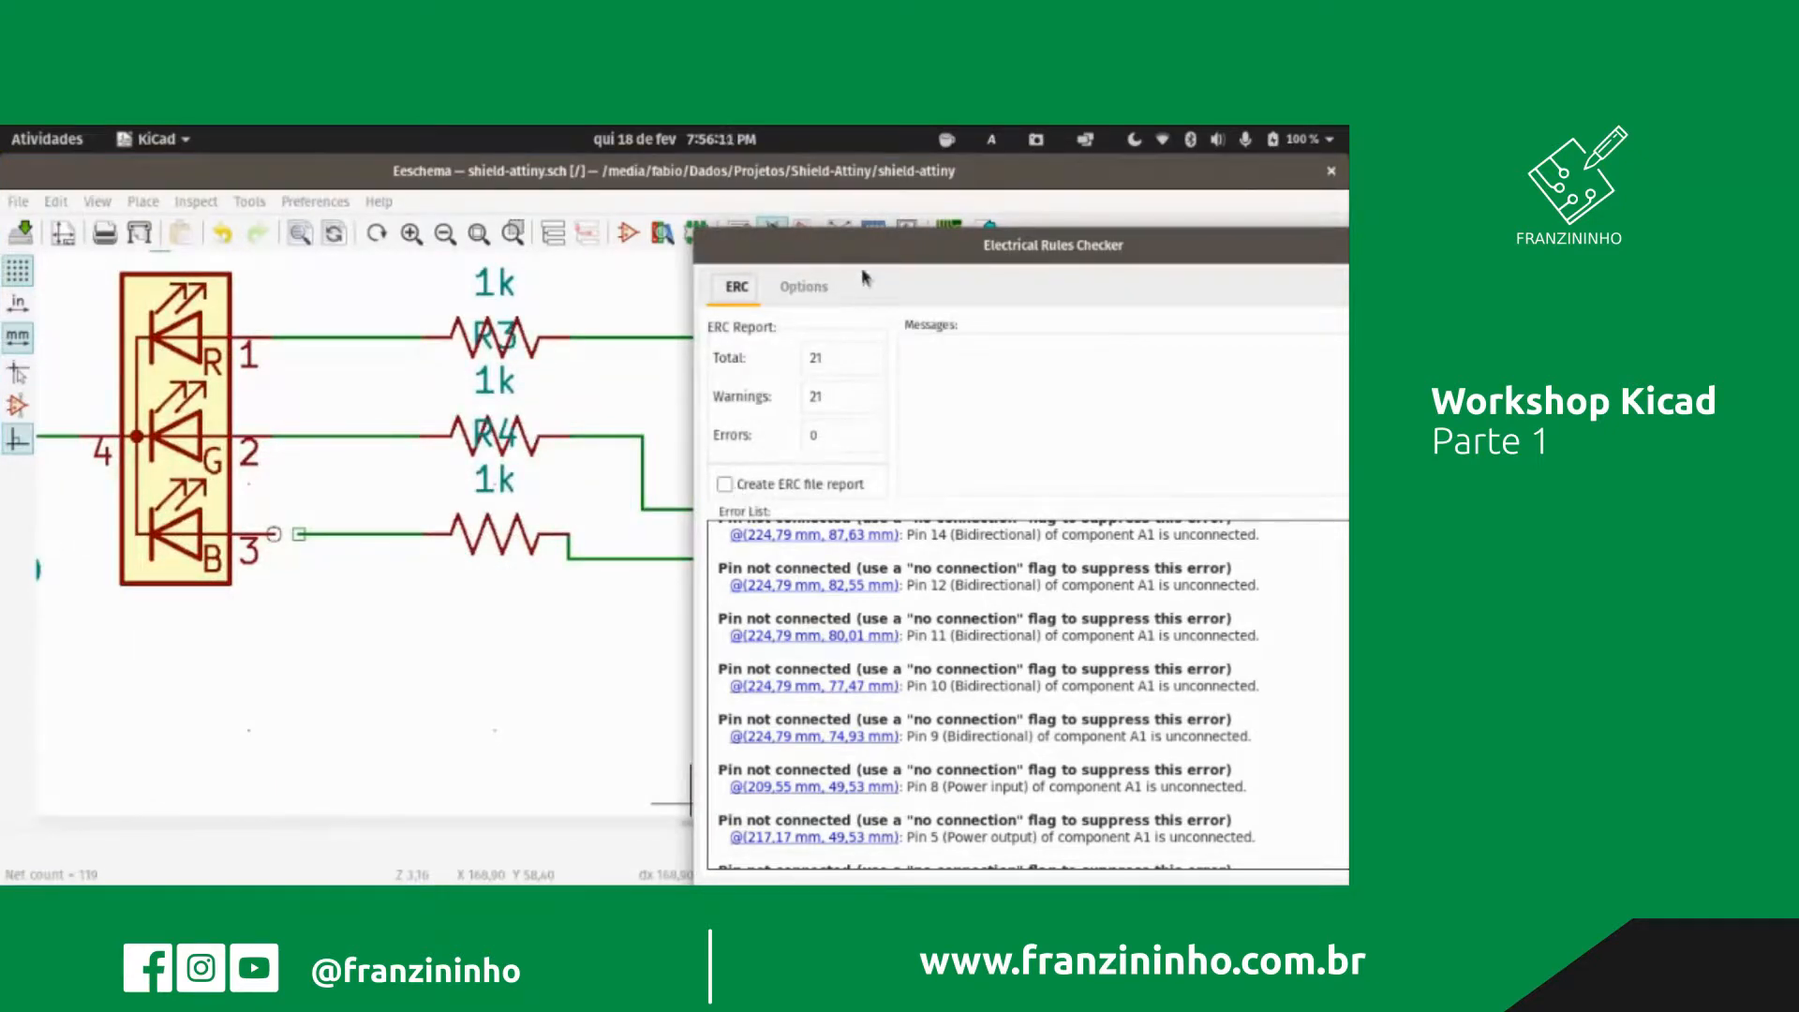
{"action": "left_click_drag", "start_coordinate": [823, 251], "coordinate": [628, 177]}
{"action": "left_click", "coordinate": [1160, 829]}
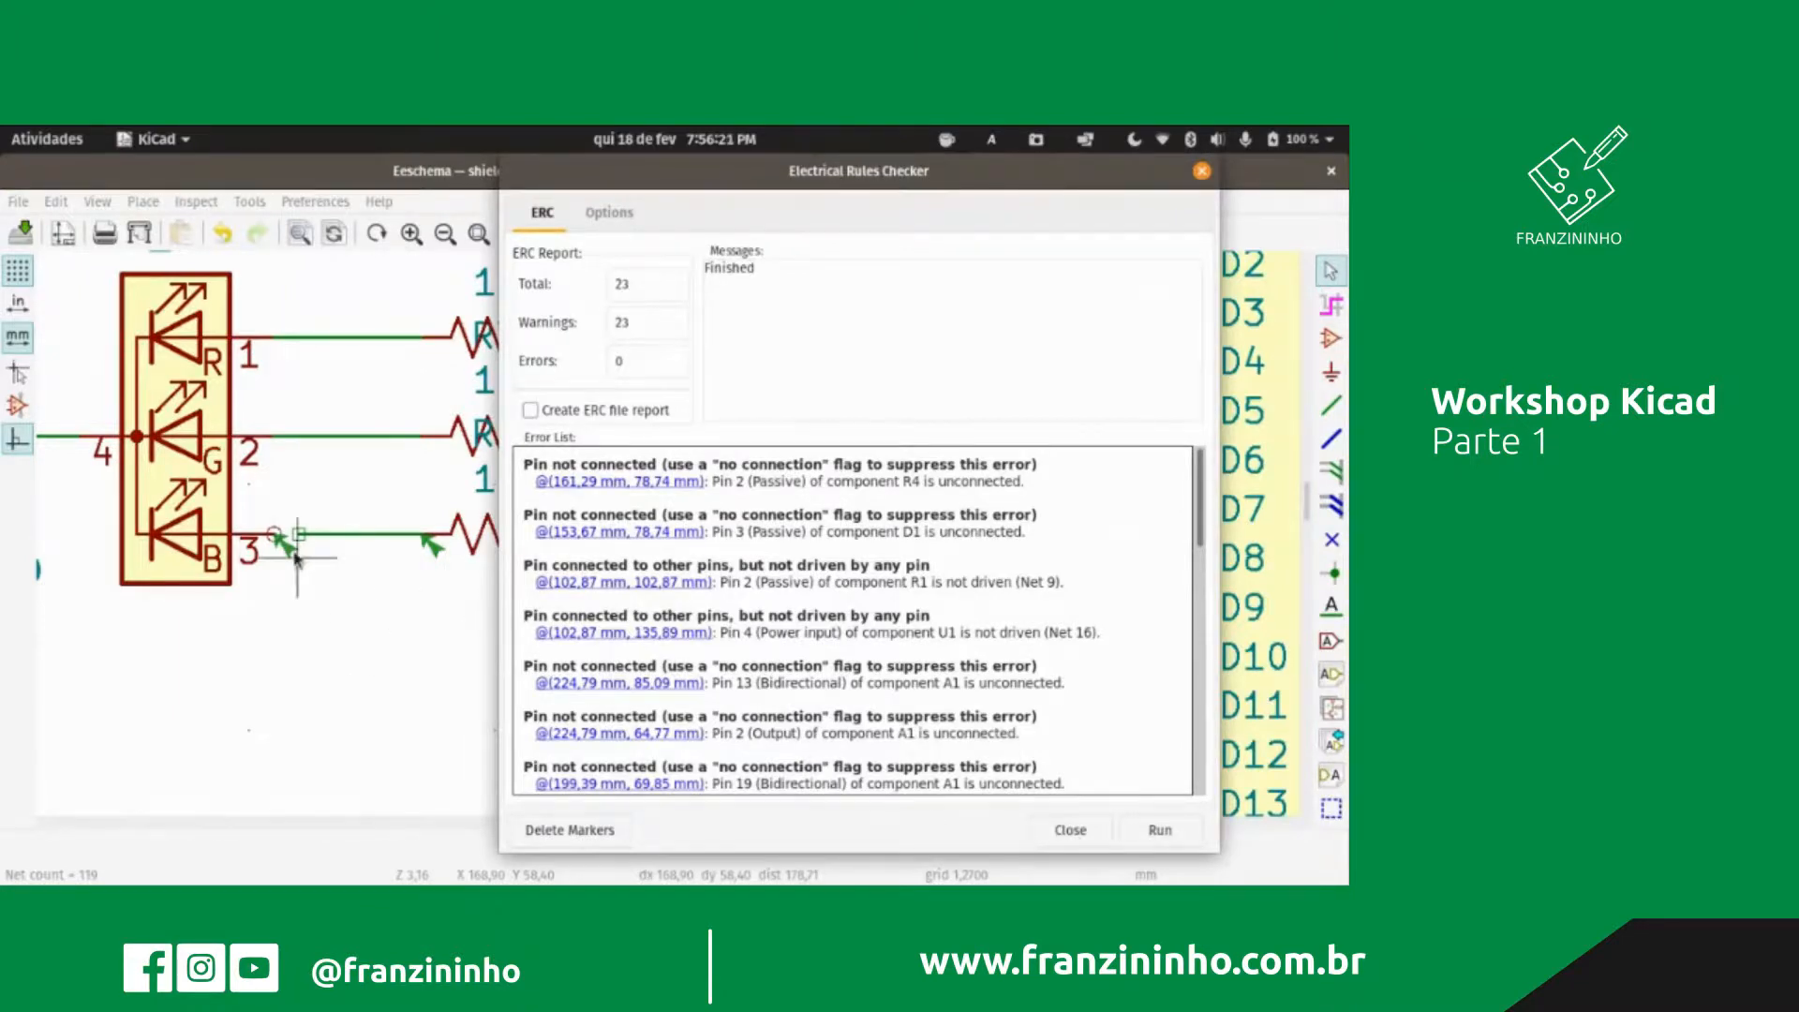
Step: Read through the reported warnings and compare those for R4 and D1 with the markers at the RGB LED's pin 3
{"action": "scroll", "coordinate": [280, 535], "scroll_direction": "down", "scroll_amount": 1}
{"action": "scroll", "coordinate": [539, 537], "scroll_direction": "down", "scroll_amount": 3}
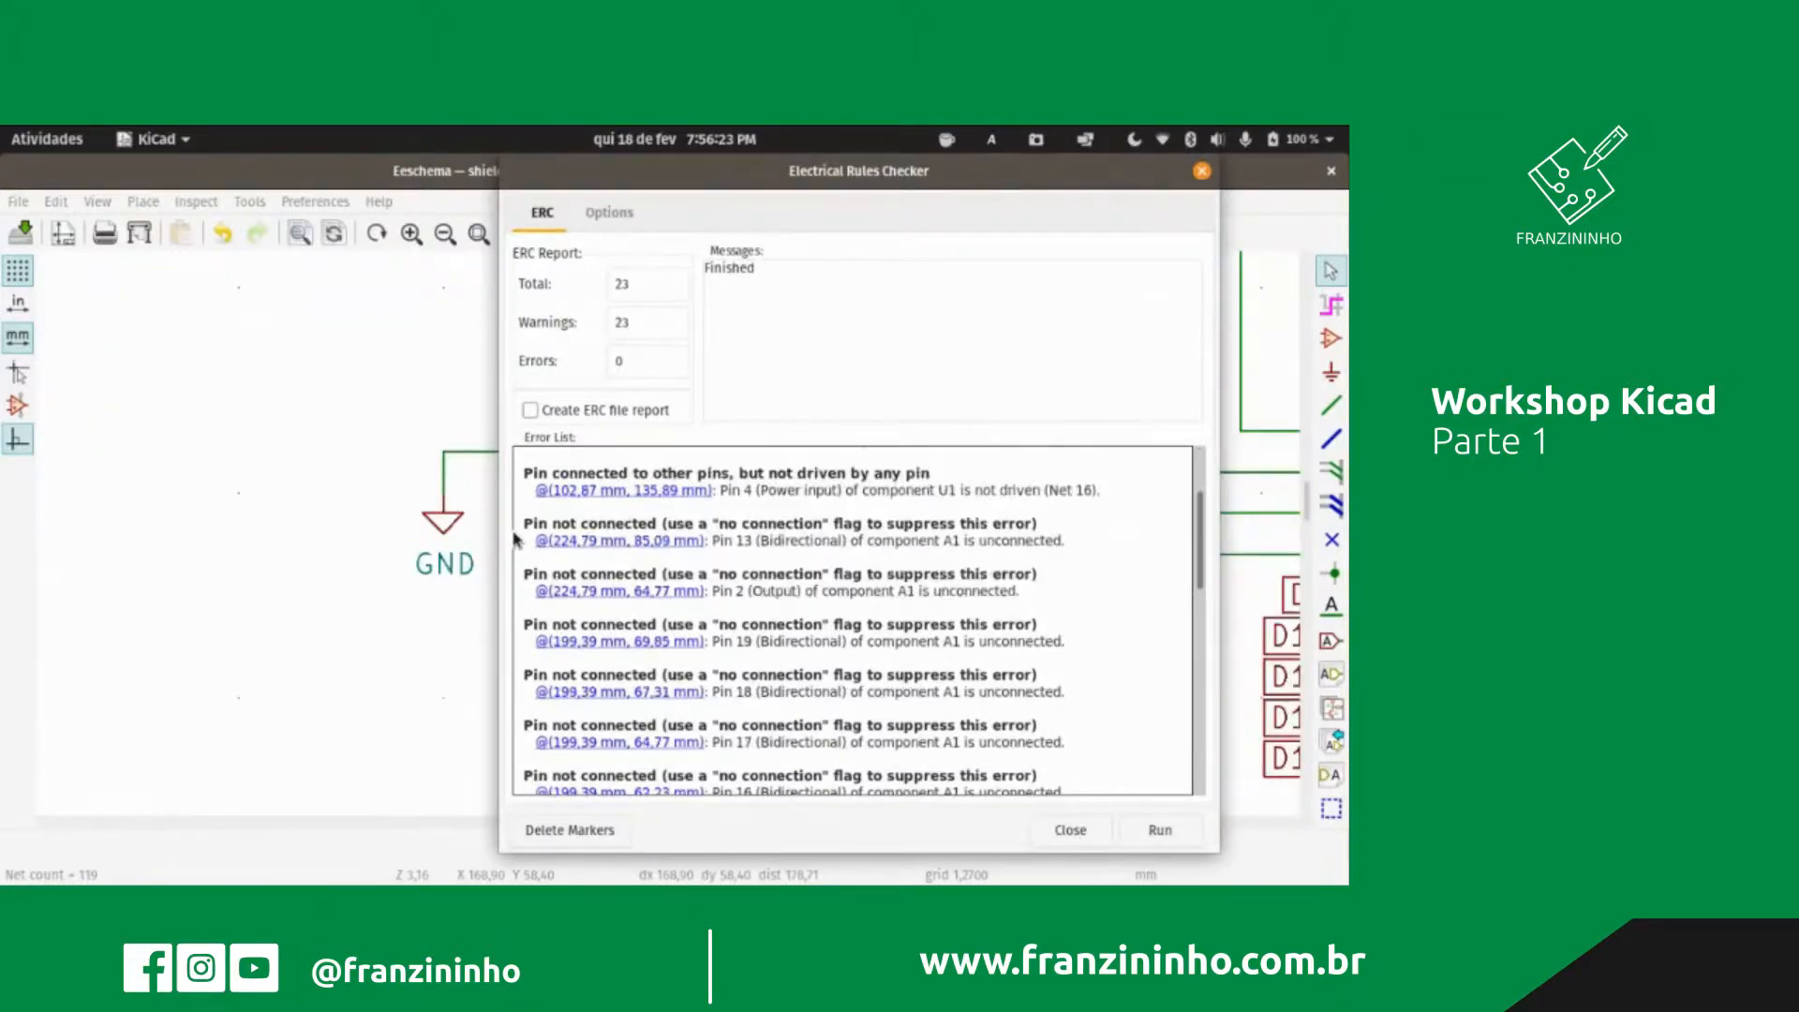
{"action": "scroll", "coordinate": [493, 537], "scroll_direction": "up", "scroll_amount": 1}
{"action": "scroll", "coordinate": [666, 535], "scroll_direction": "up", "scroll_amount": 3}
{"action": "scroll", "coordinate": [668, 537], "scroll_direction": "down", "scroll_amount": 2}
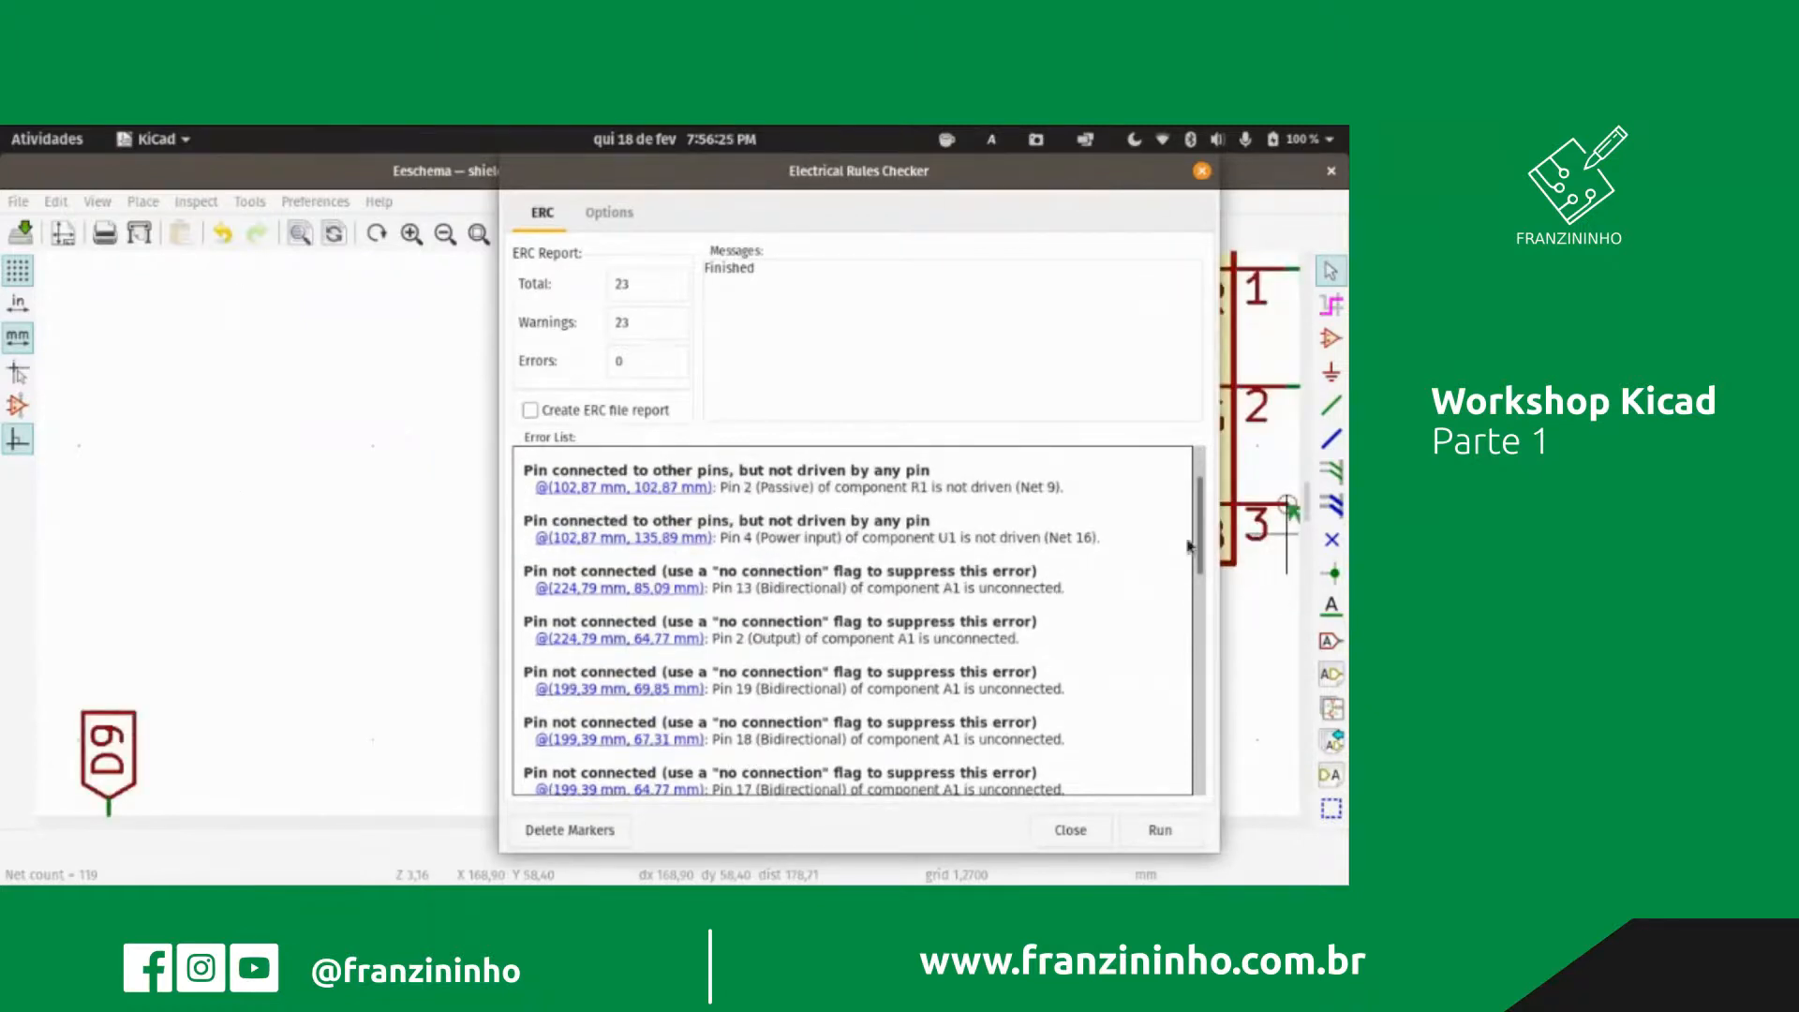
{"action": "left_click_drag", "start_coordinate": [978, 178], "coordinate": [479, 174]}
{"action": "scroll", "coordinate": [669, 536], "scroll_direction": "up", "scroll_amount": 1}
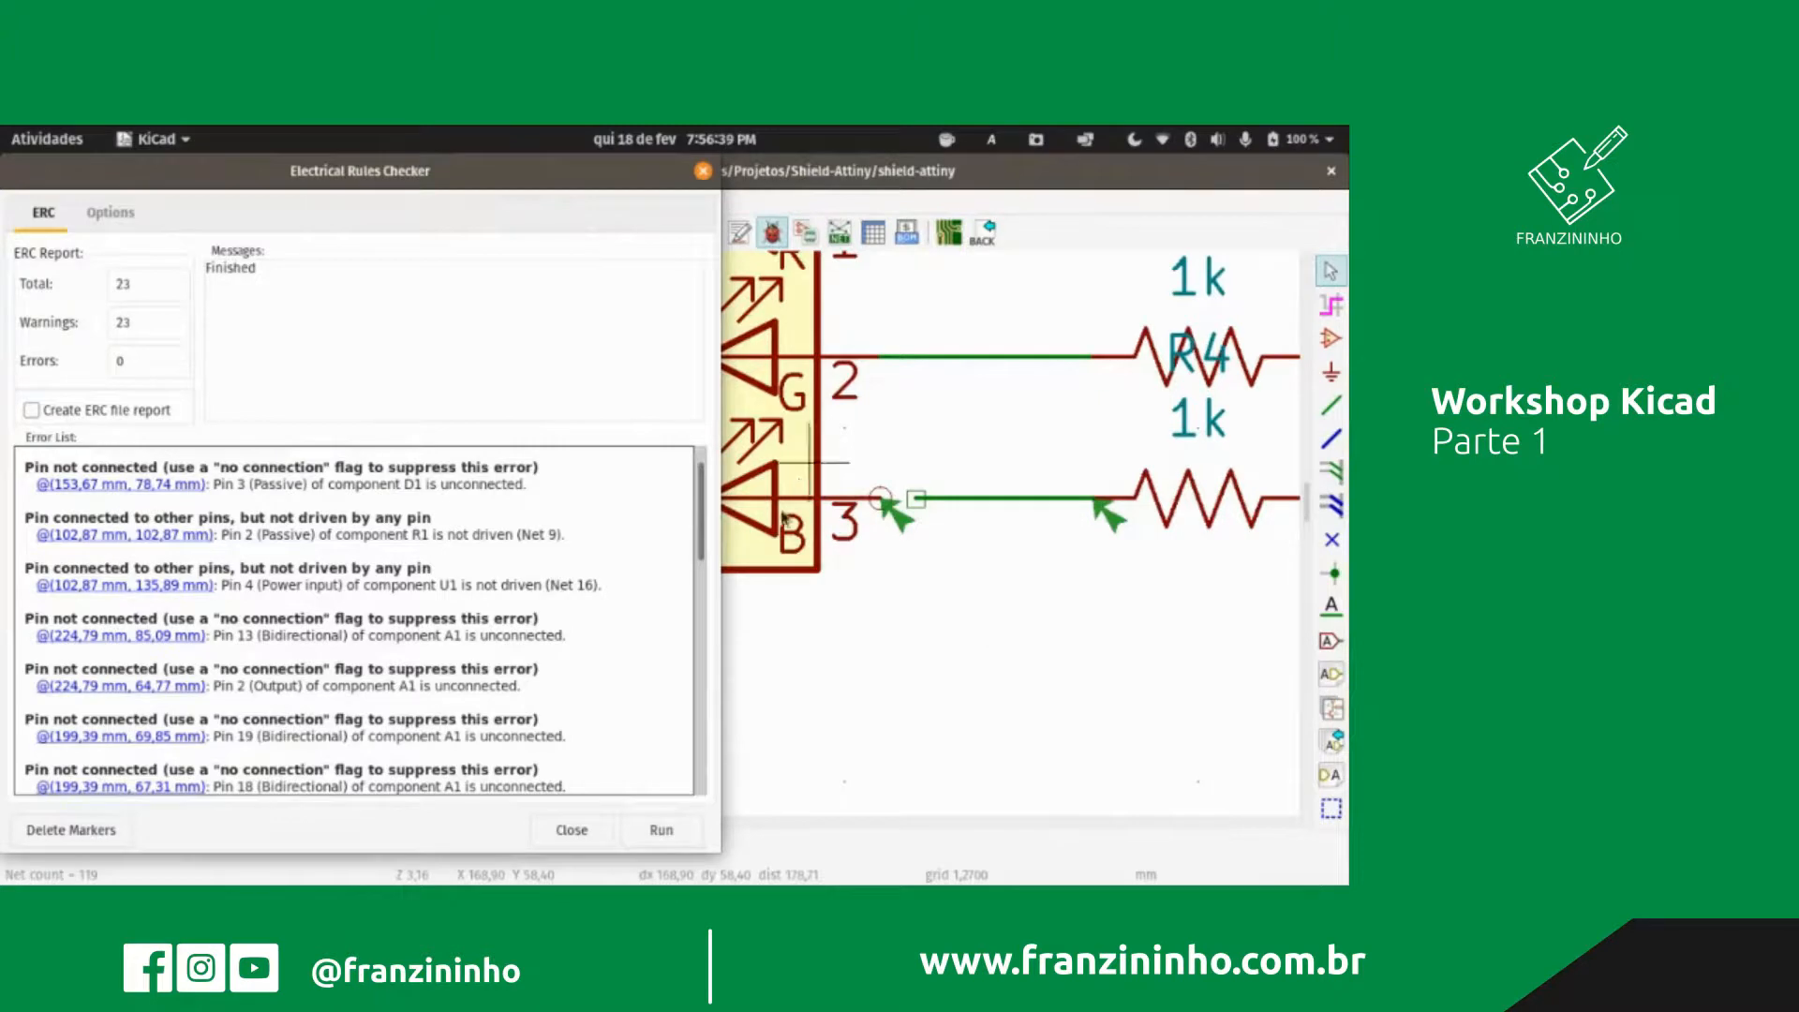
Step: Close the Electrical Rules Checker and wire the gap between the RGB LED's pin 3 and the R4 wire
{"action": "left_click", "coordinate": [569, 831]}
{"action": "key", "text": "w"}
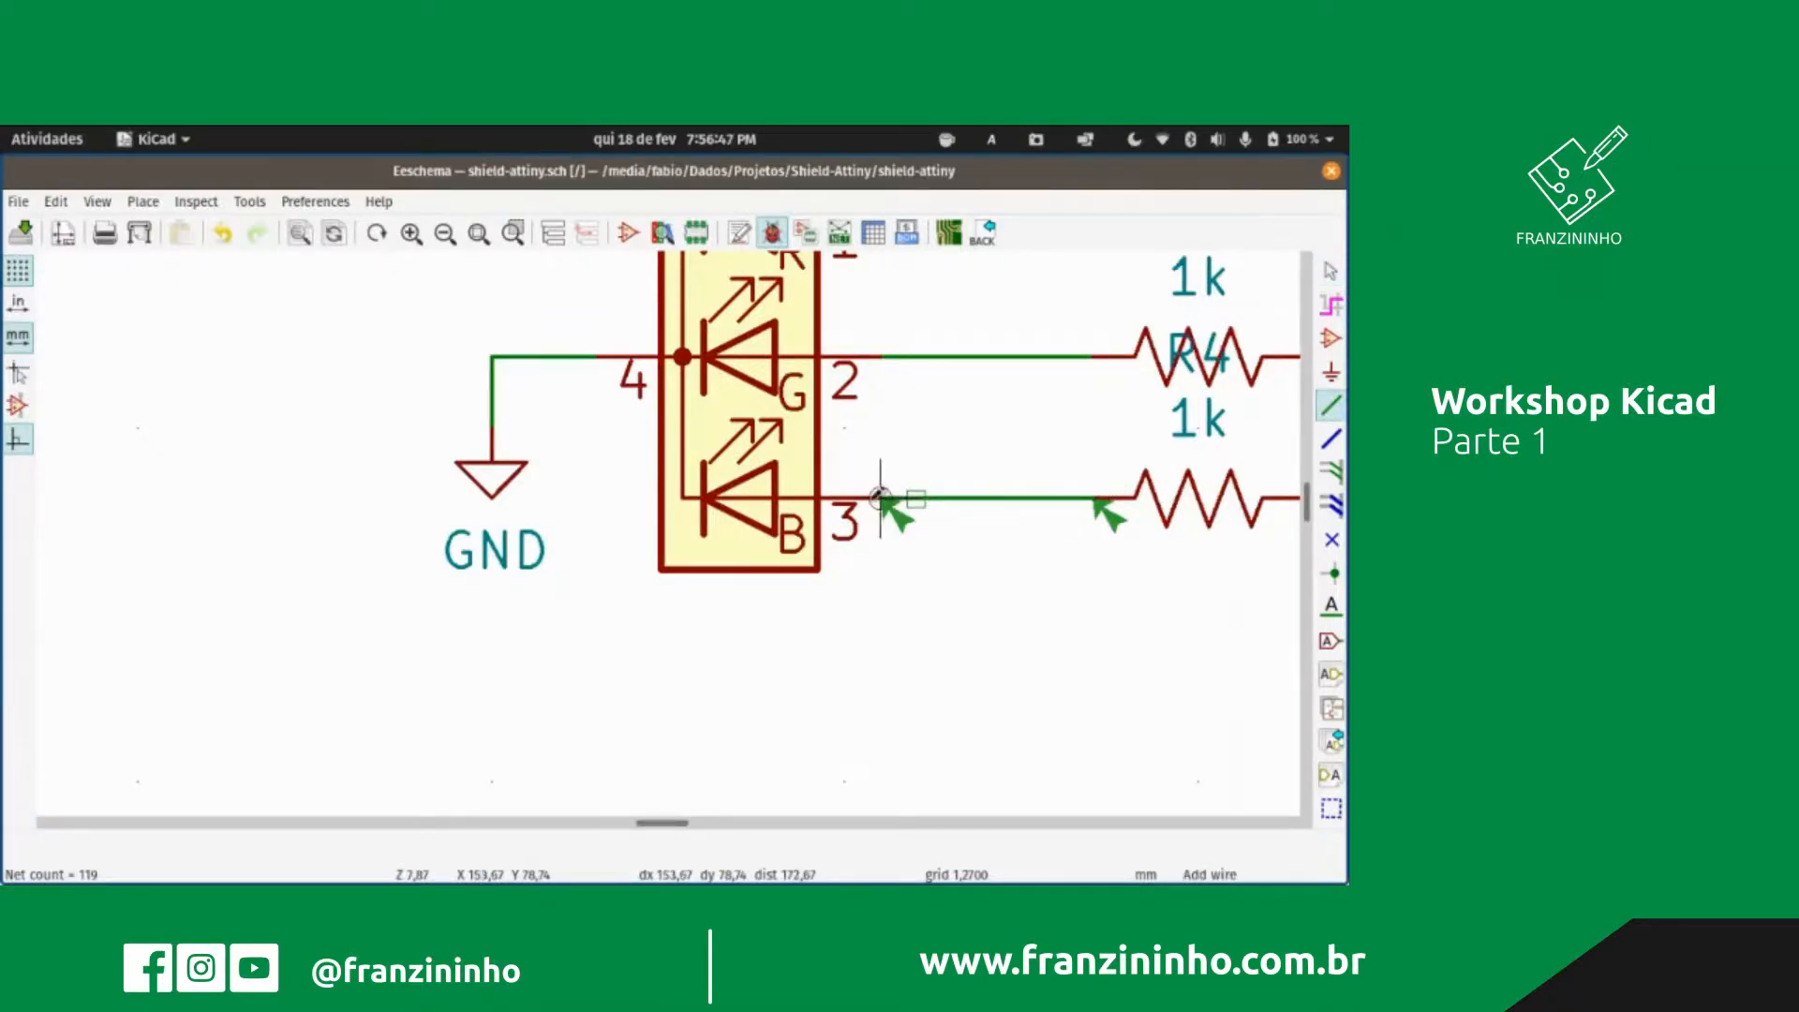
{"action": "scroll", "coordinate": [879, 498], "scroll_direction": "up", "scroll_amount": 1}
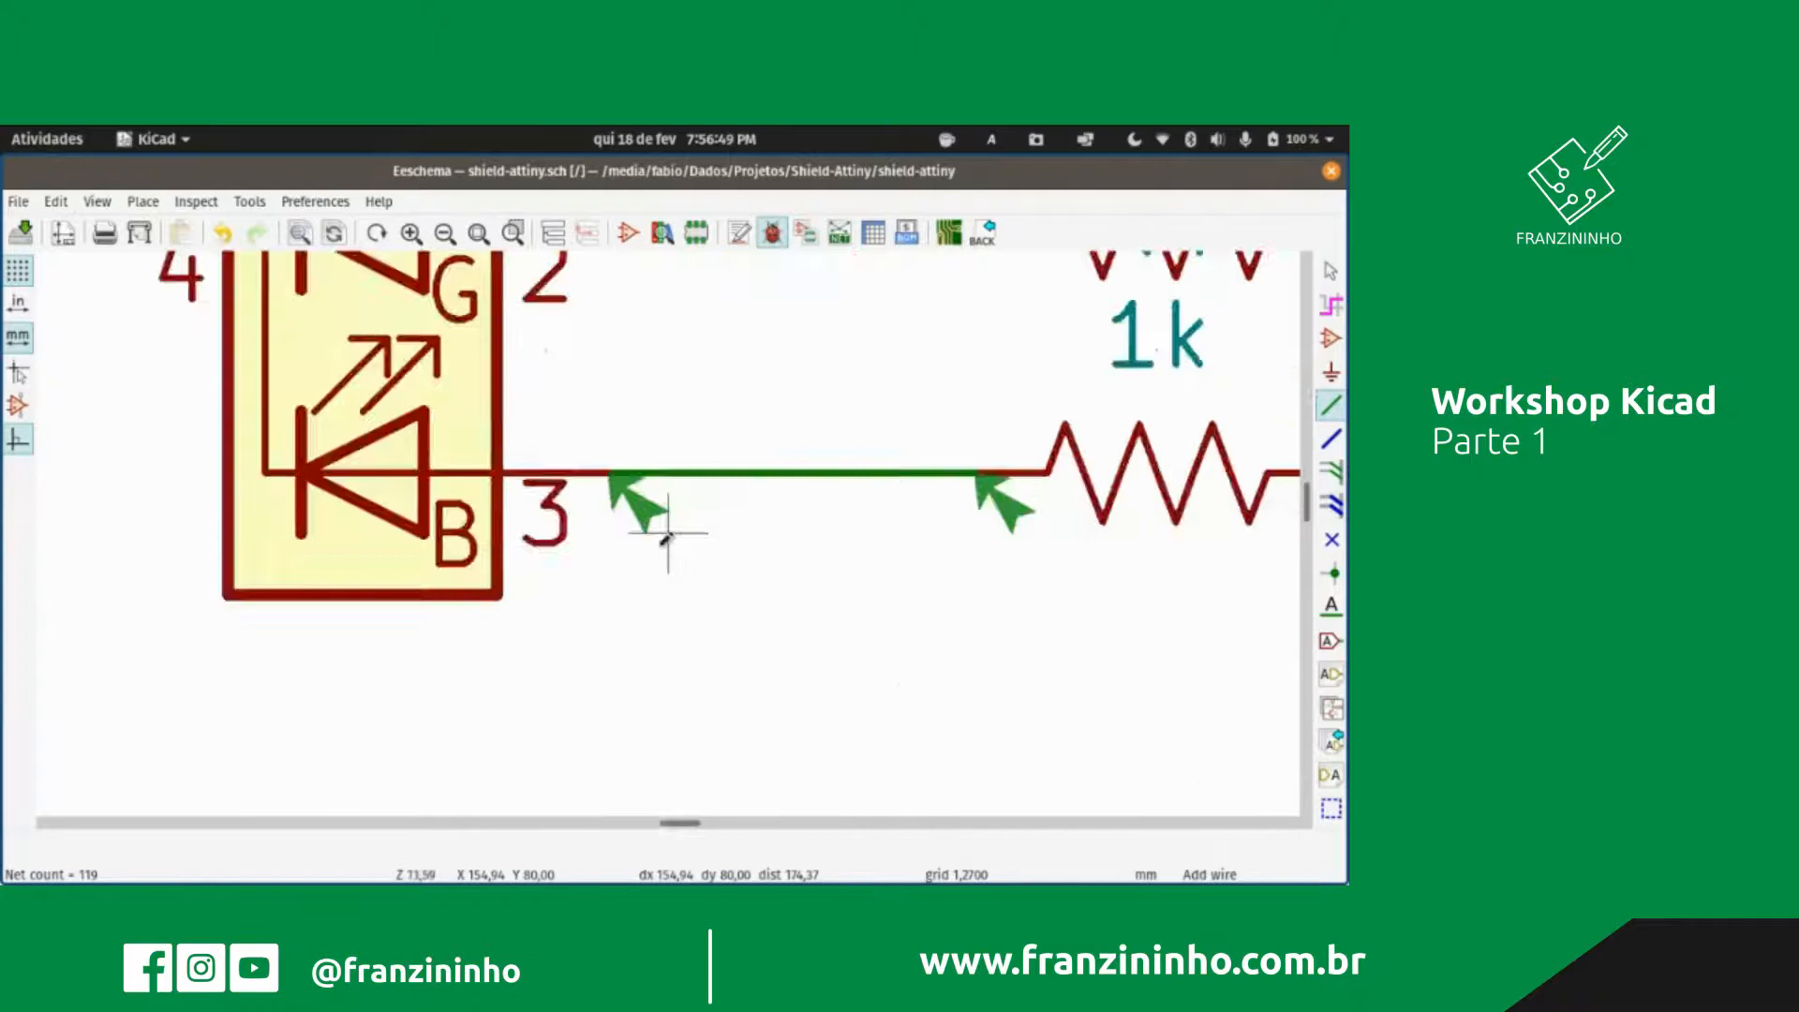
{"action": "scroll", "coordinate": [667, 532], "scroll_direction": "down", "scroll_amount": 1}
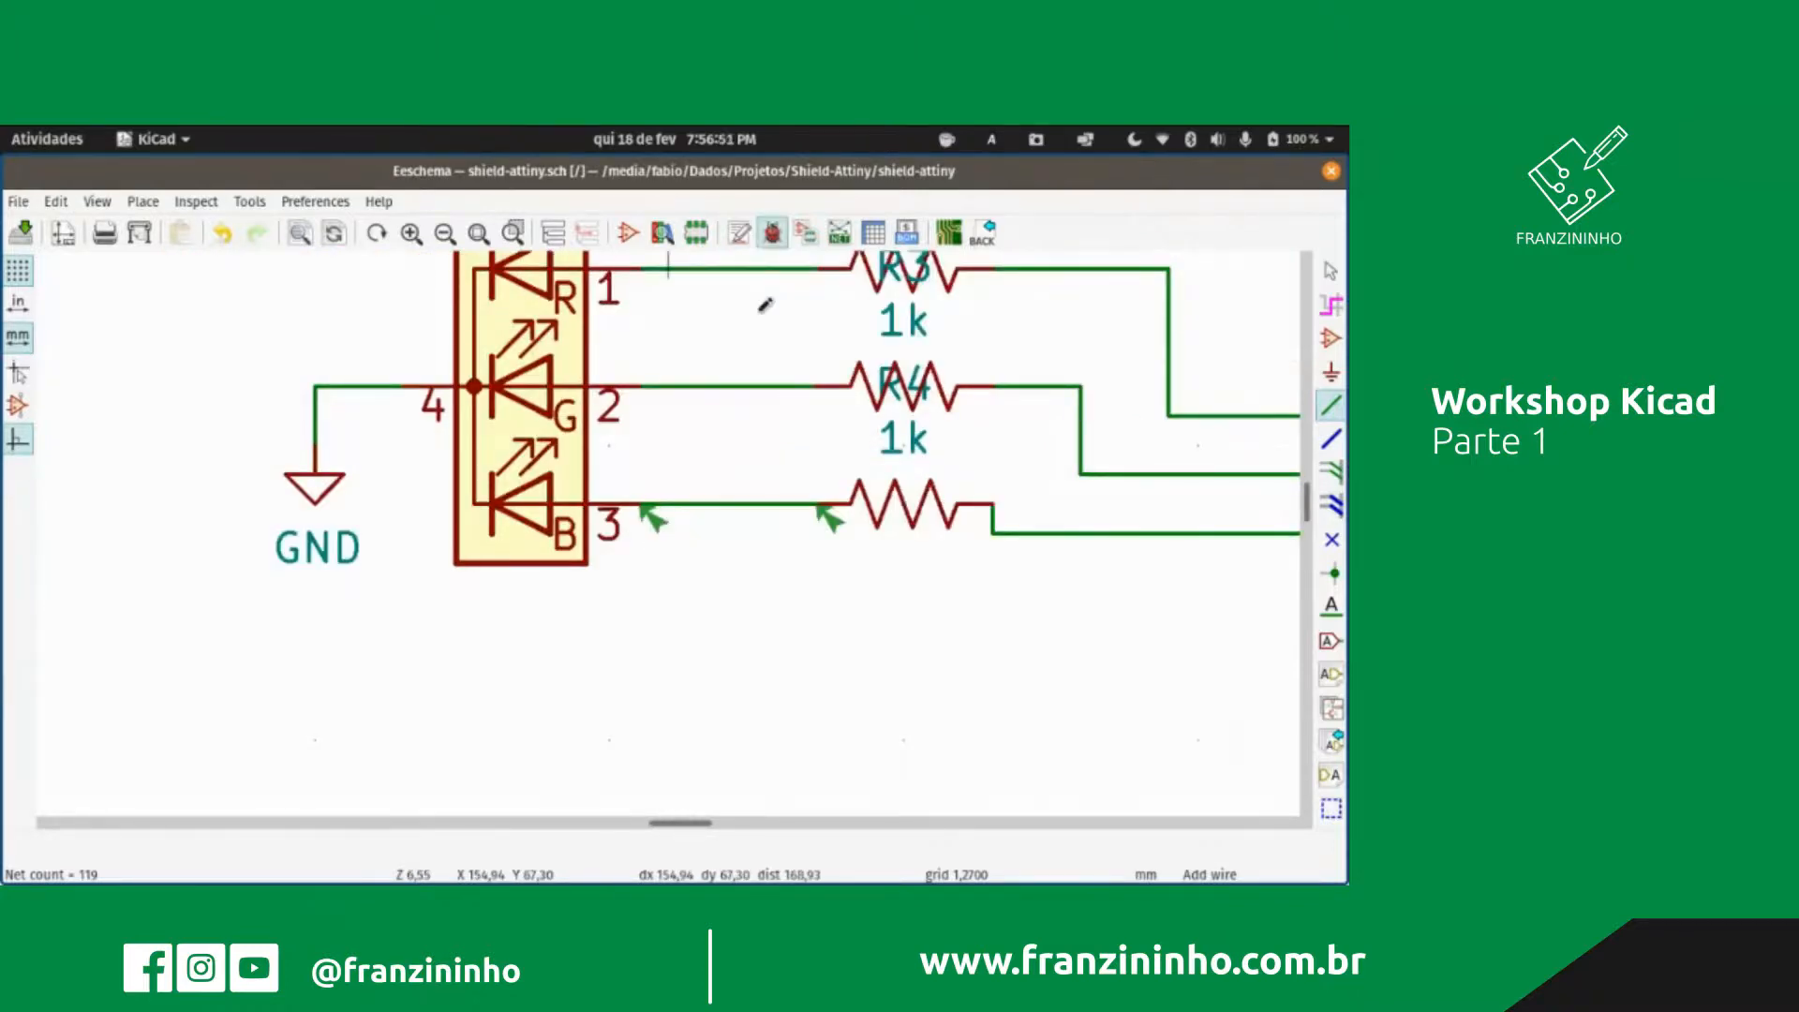
Step: Rerun the electrical rules check on the repaired schematic, review the checker's pin-to-pin connection options, and close it
{"action": "left_click", "coordinate": [772, 234]}
{"action": "left_click", "coordinate": [662, 830]}
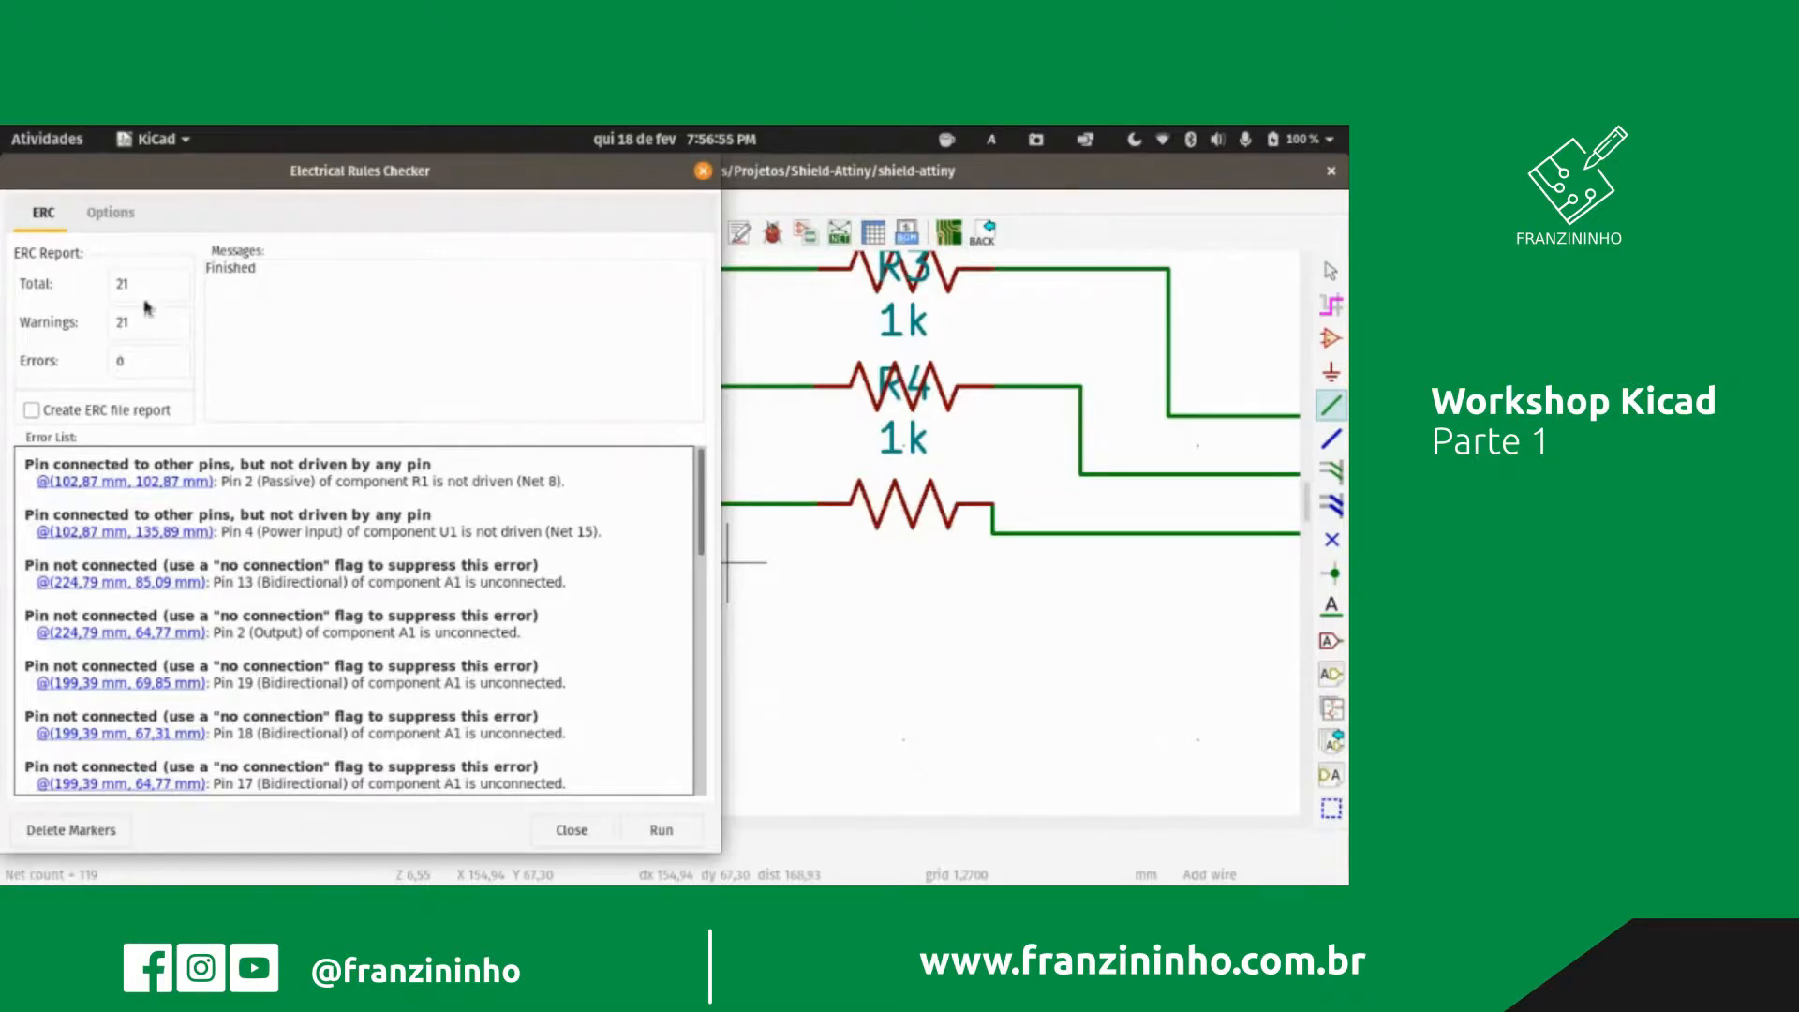
{"action": "left_click", "coordinate": [139, 362]}
{"action": "left_click", "coordinate": [120, 216]}
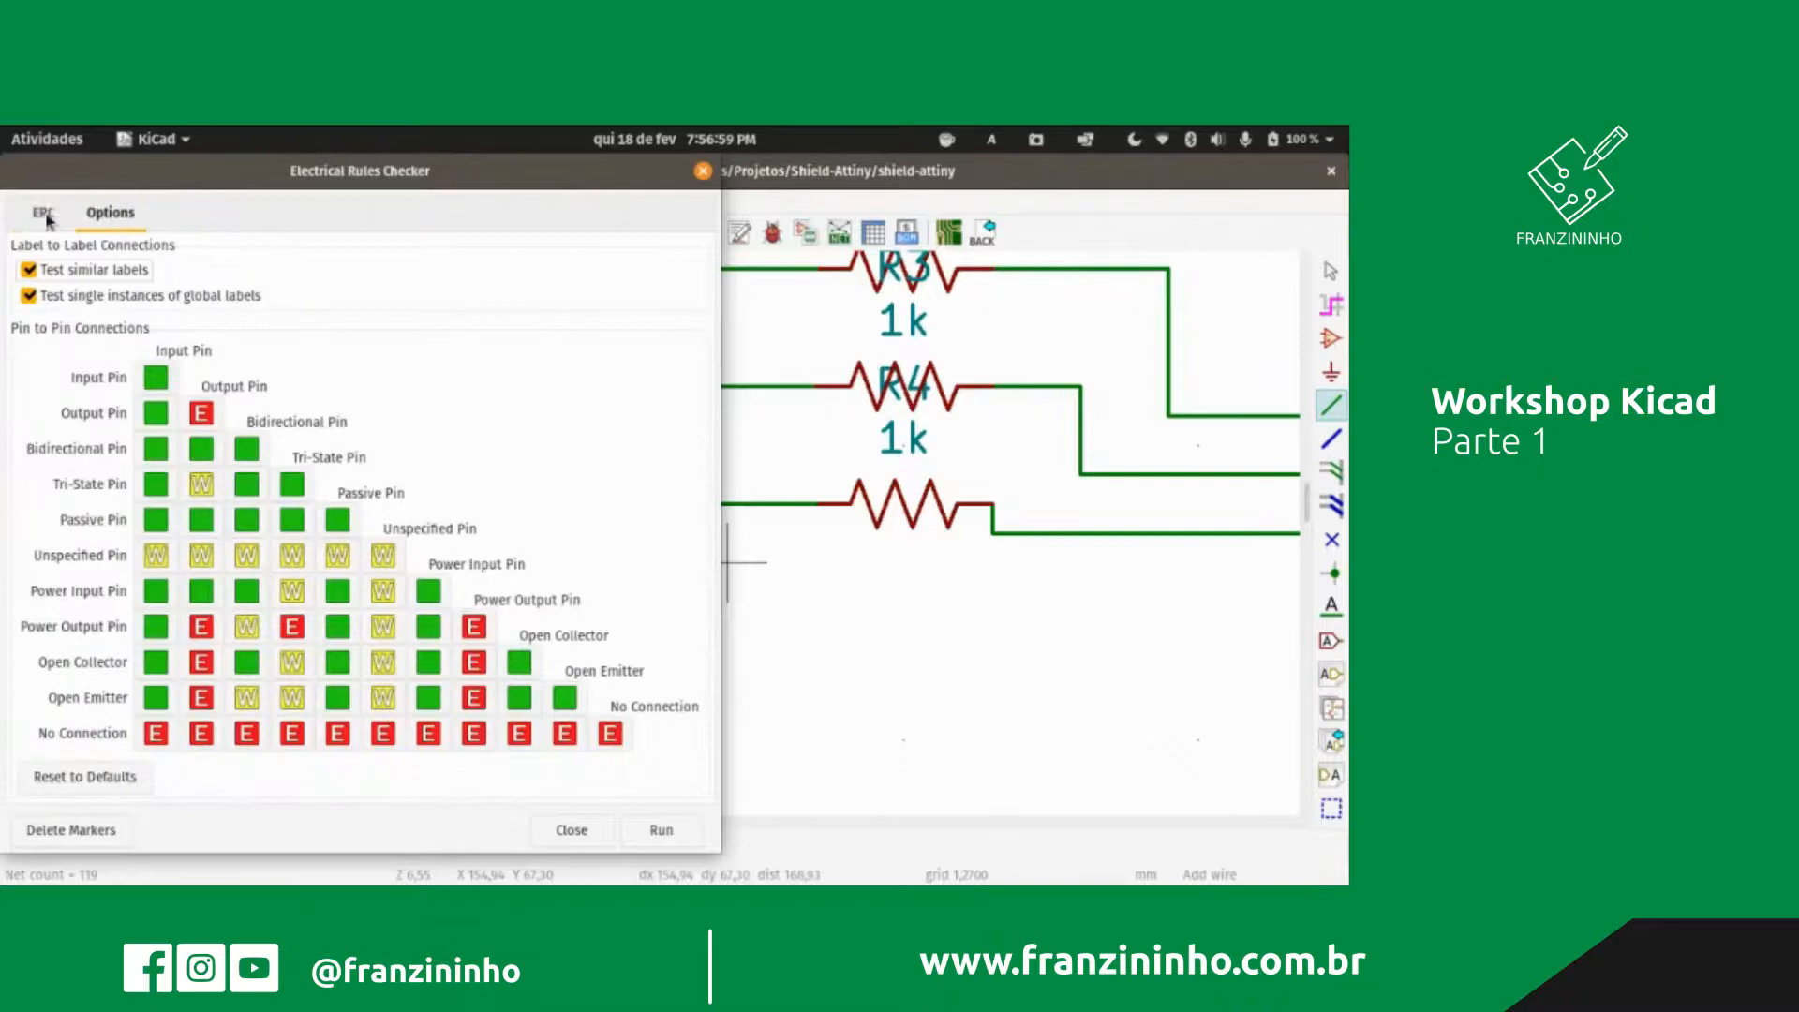
{"action": "left_click", "coordinate": [43, 214]}
{"action": "left_click", "coordinate": [702, 170]}
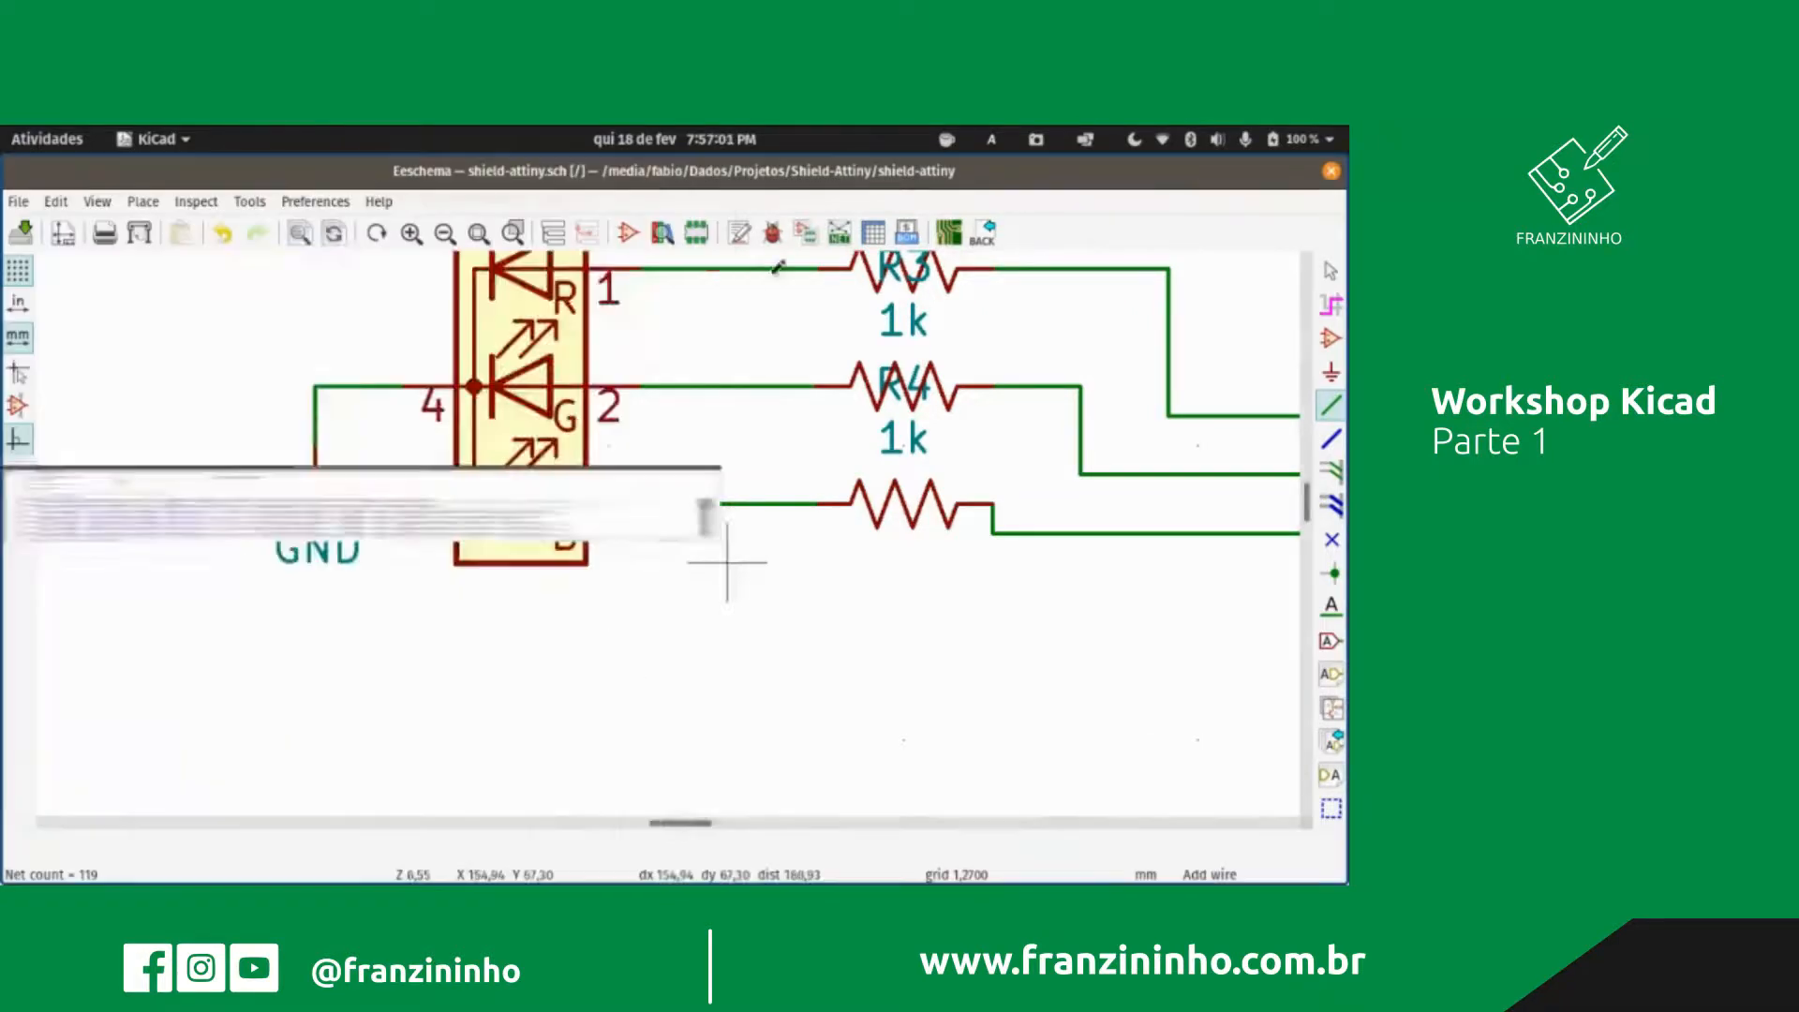
Step: Switch to the document viewer and skim the ATtiny25/45/85 datasheet from the pin configurations to the block diagram
{"action": "scroll", "coordinate": [671, 524], "scroll_direction": "down", "scroll_amount": 6}
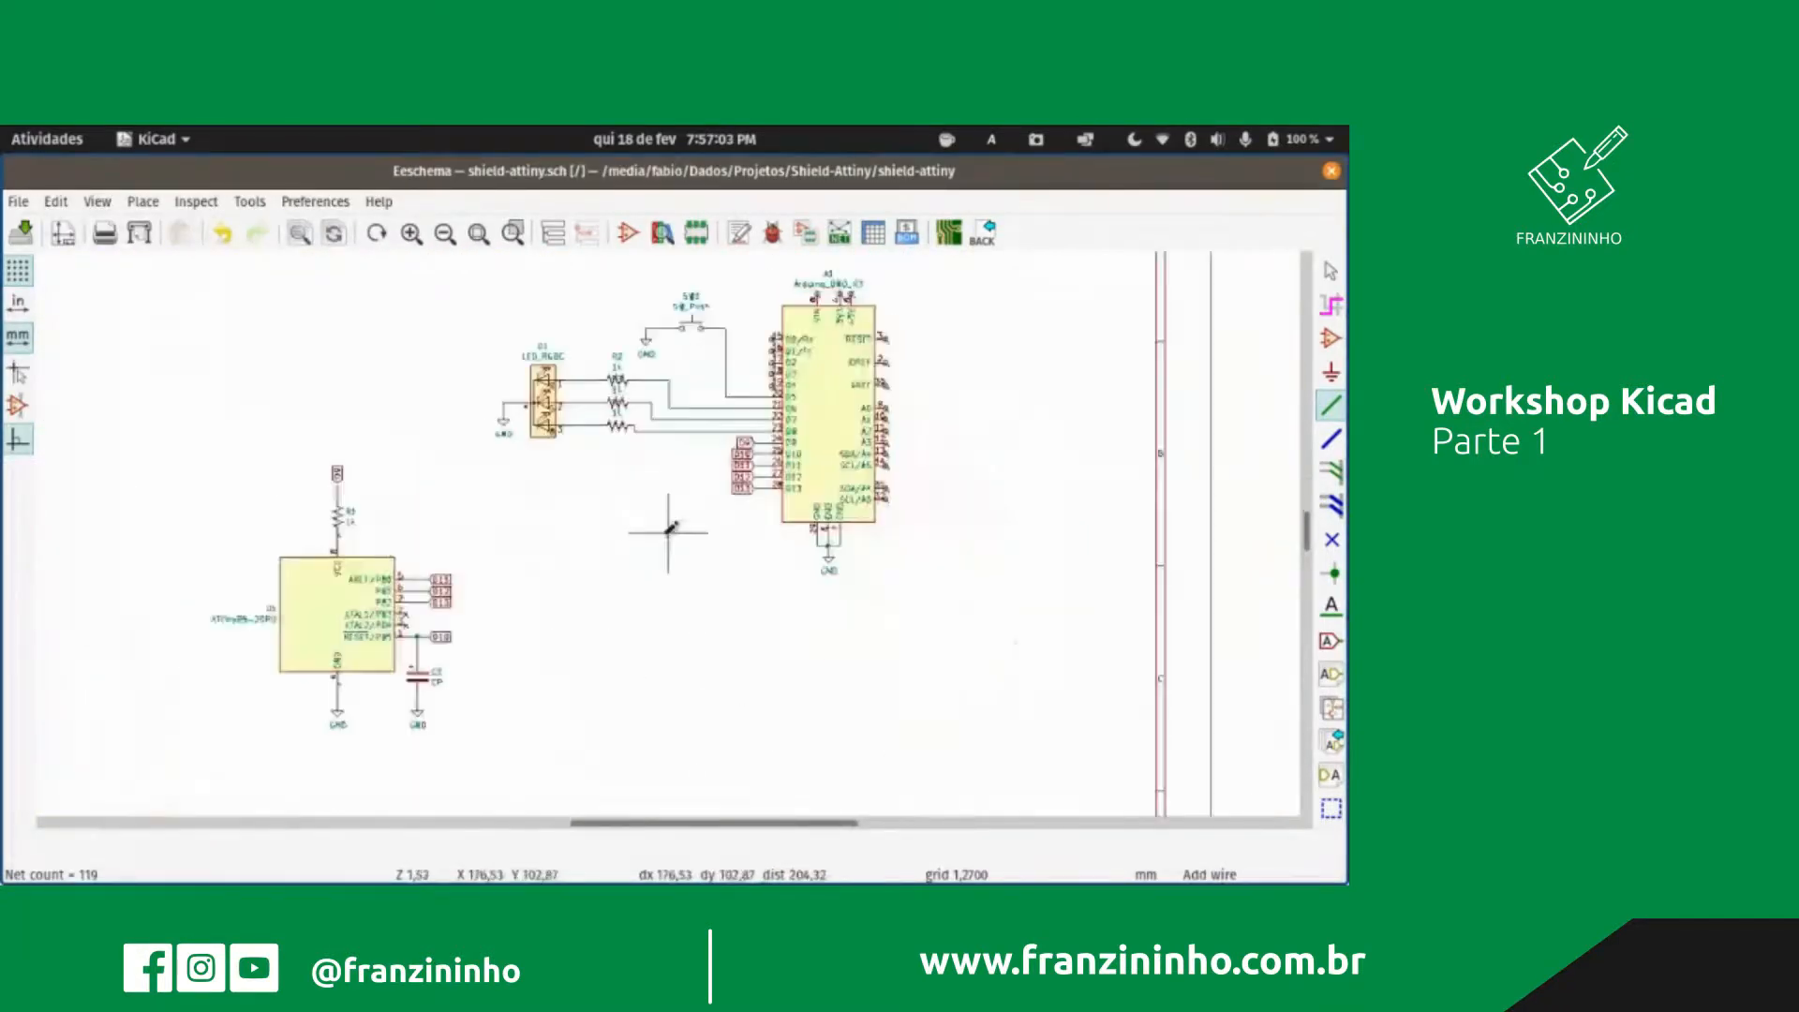
{"action": "scroll", "coordinate": [631, 574], "scroll_direction": "down", "scroll_amount": 2}
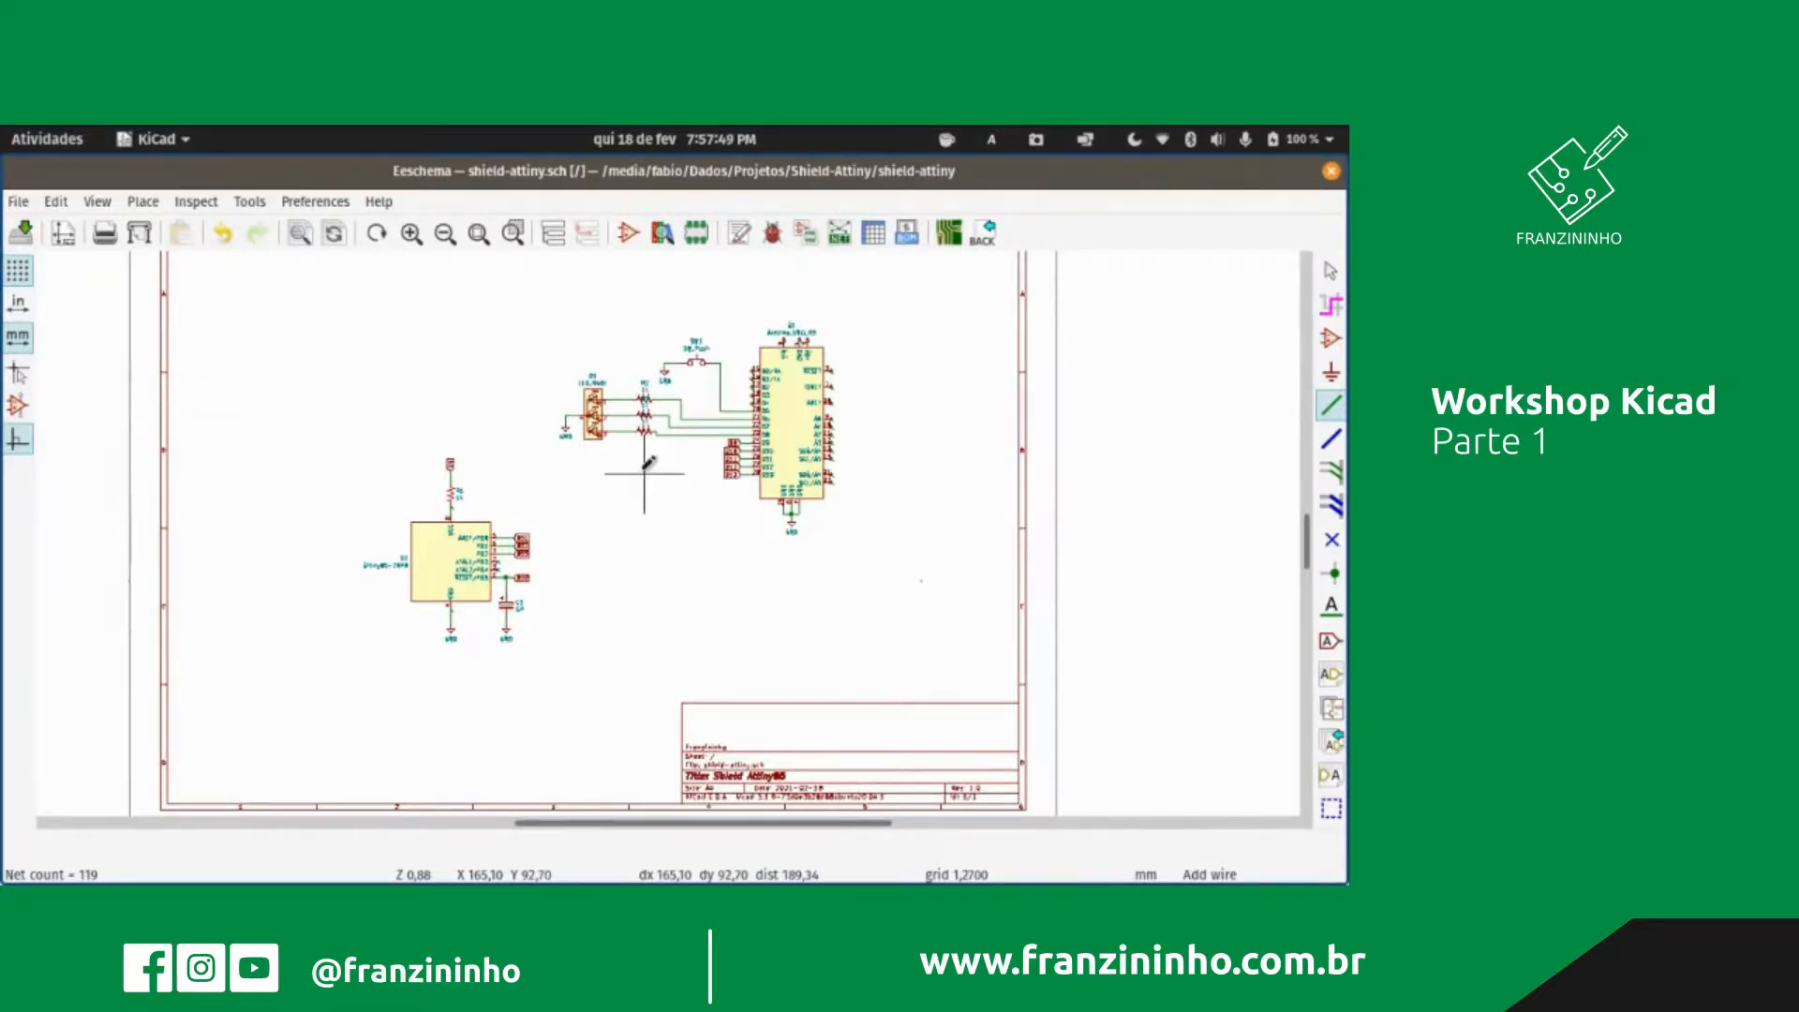
{"action": "key", "text": "super"}
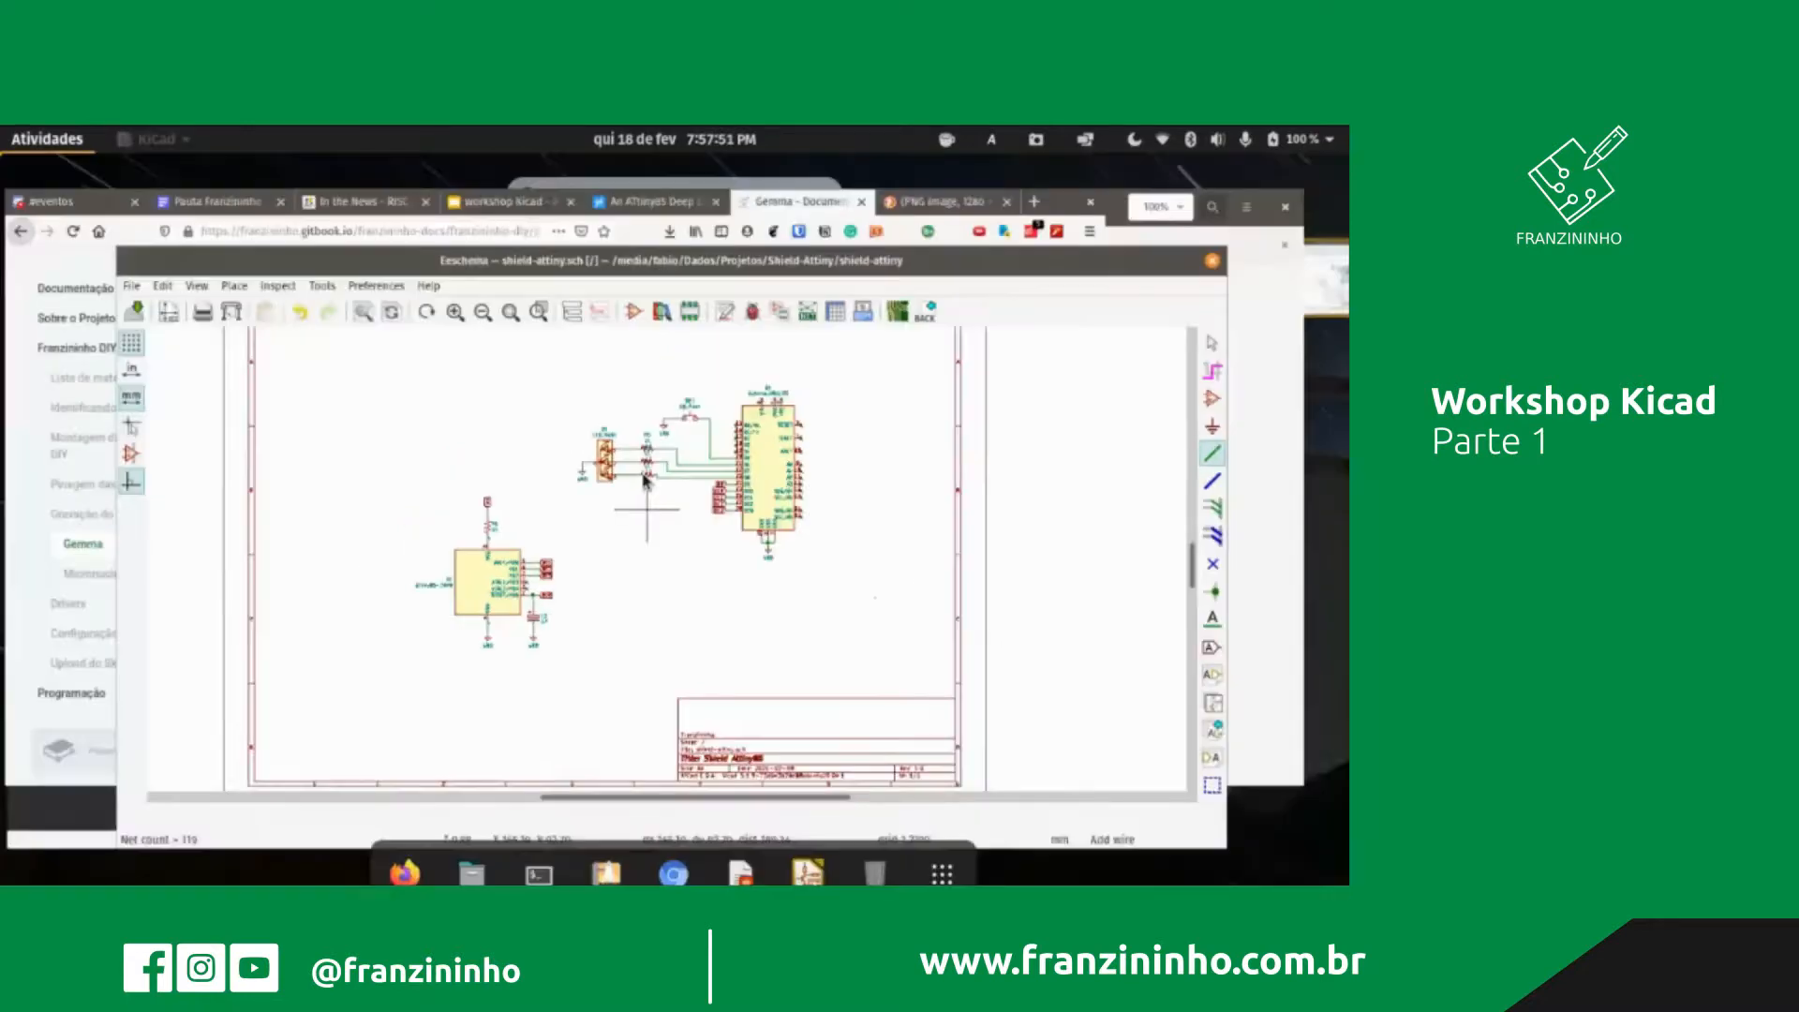
{"action": "left_click", "coordinate": [993, 384]}
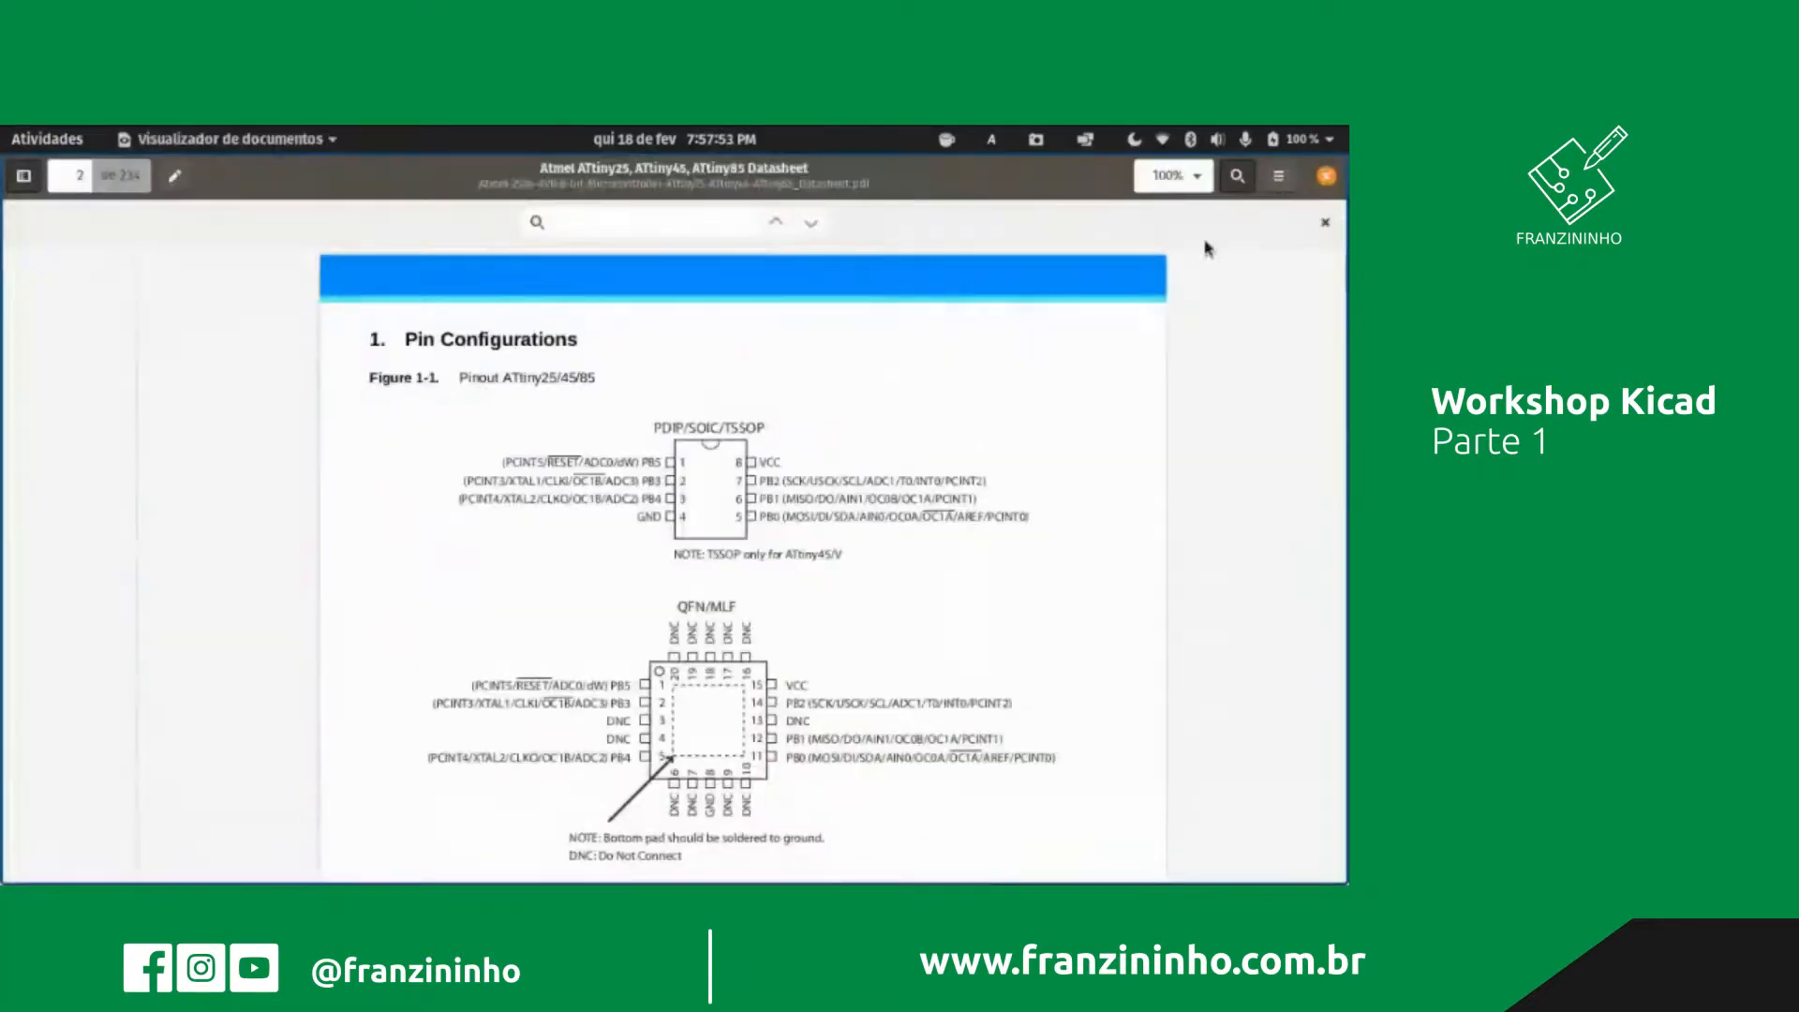
{"action": "scroll", "coordinate": [895, 537], "scroll_direction": "down", "scroll_amount": 3}
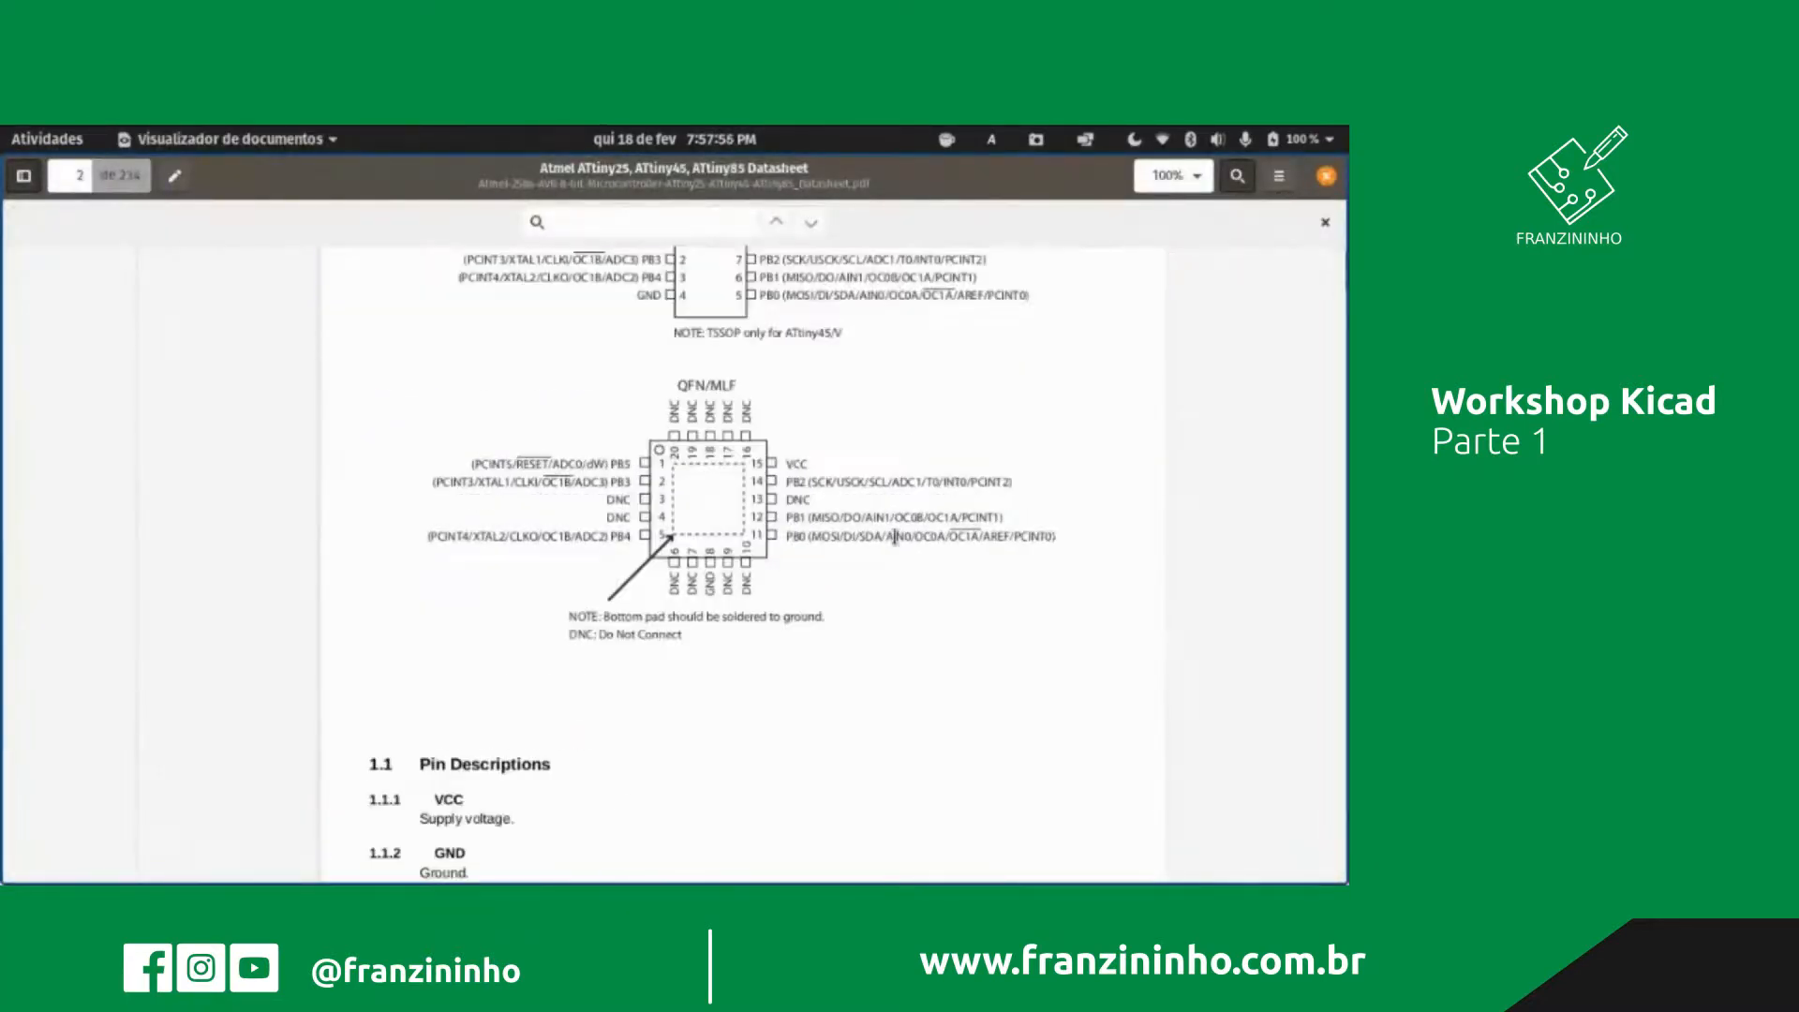
{"action": "scroll", "coordinate": [1035, 601], "scroll_direction": "down", "scroll_amount": 20}
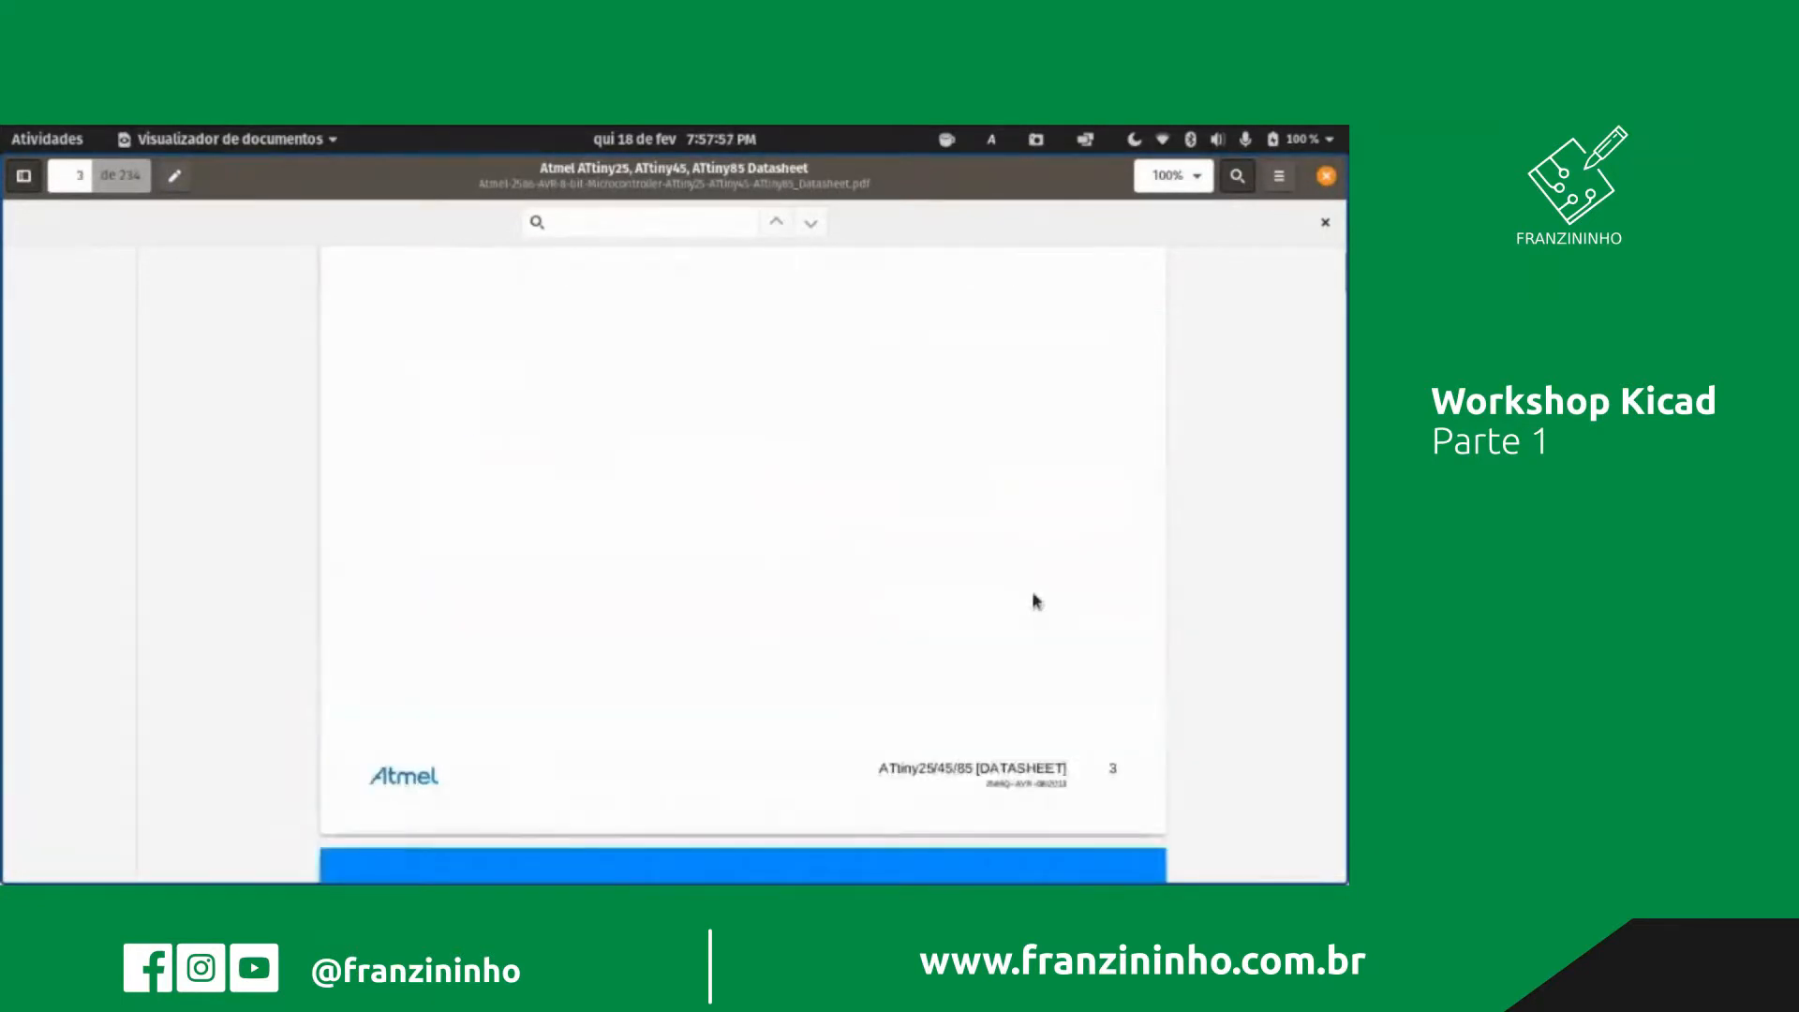
{"action": "scroll", "coordinate": [1035, 601], "scroll_direction": "down", "scroll_amount": 12}
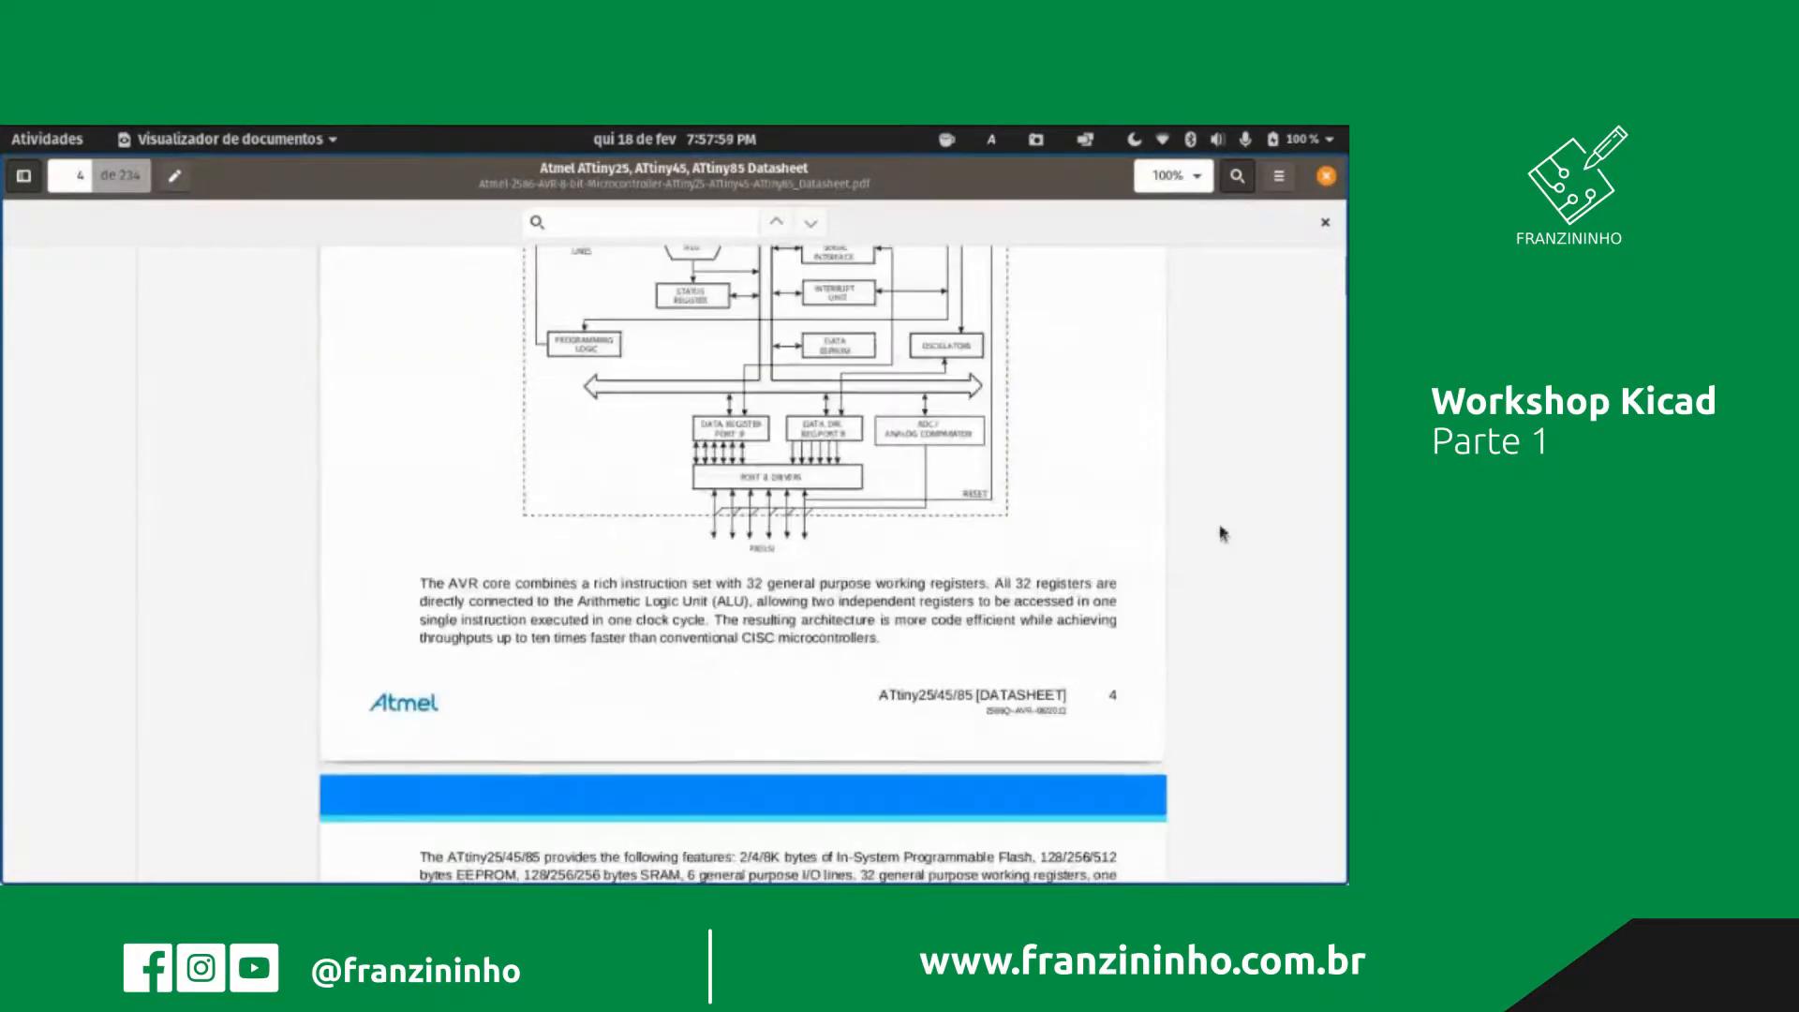
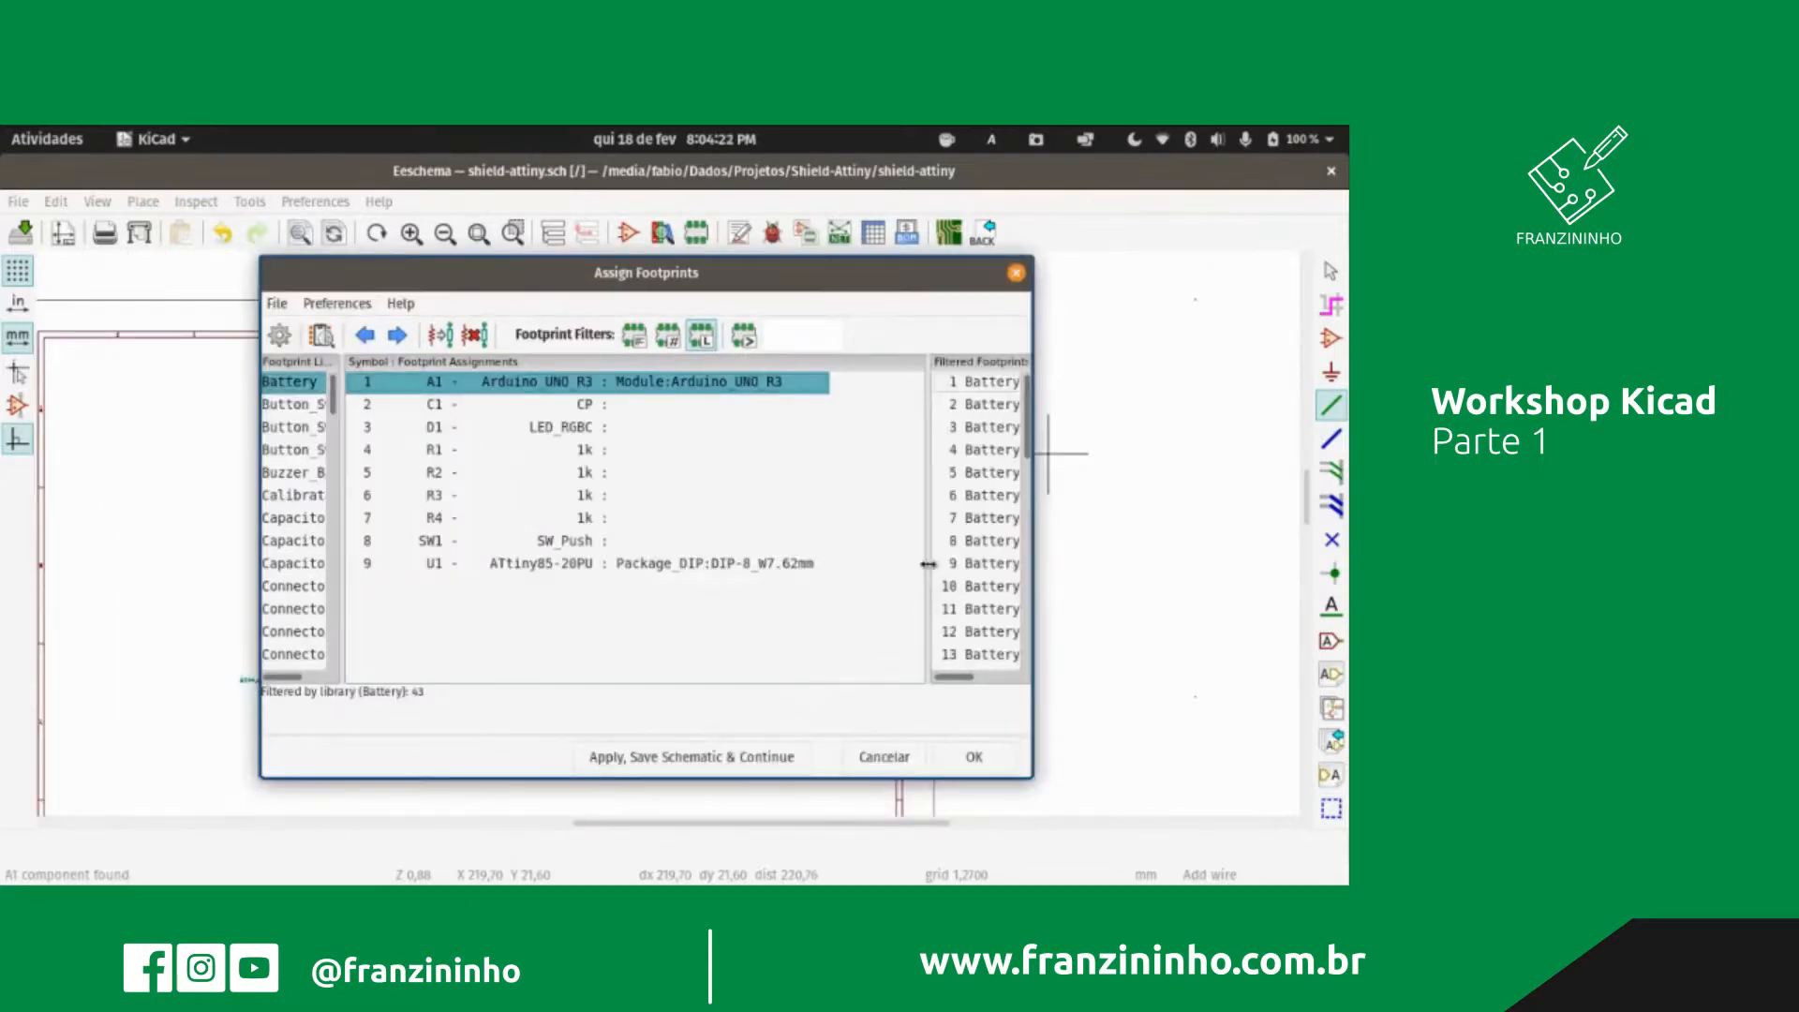
Step: Enlarge and reposition the Assign Footprints window and widen its library and filtered footprint columns so the names are readable
{"action": "left_click_drag", "start_coordinate": [872, 558], "coordinate": [873, 558]}
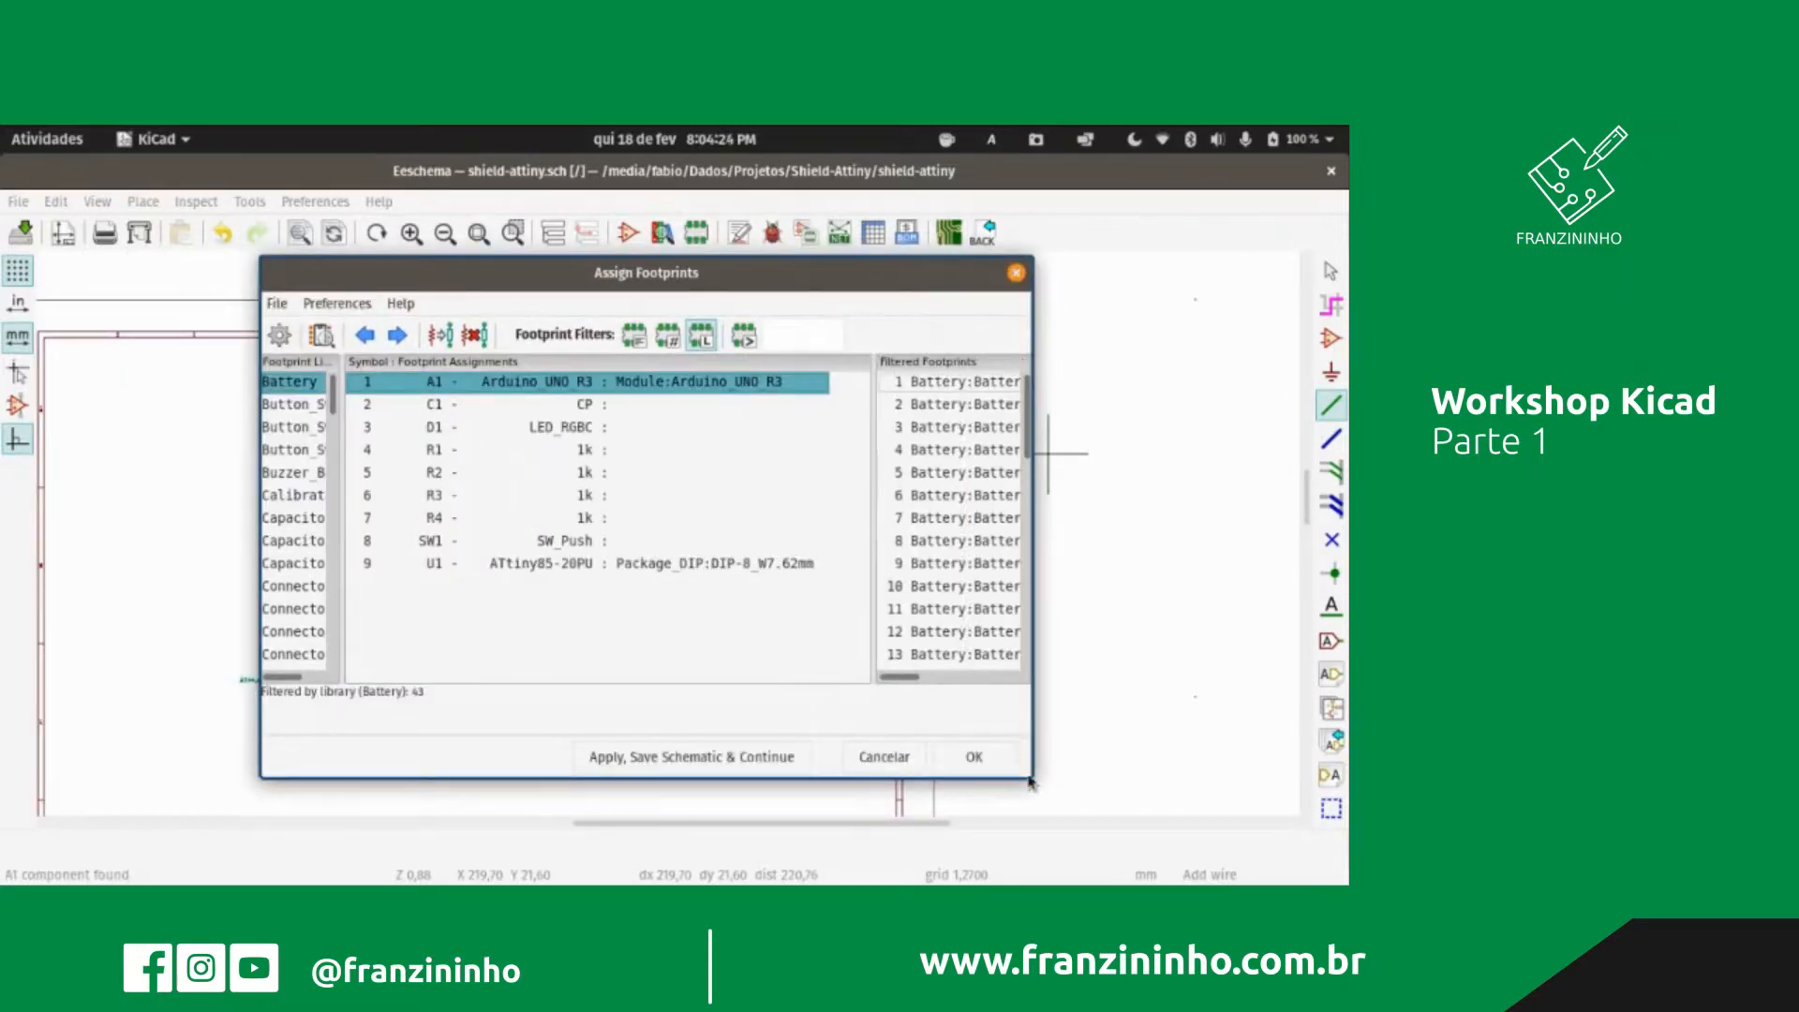
{"action": "left_click_drag", "start_coordinate": [1030, 777], "coordinate": [1206, 827]}
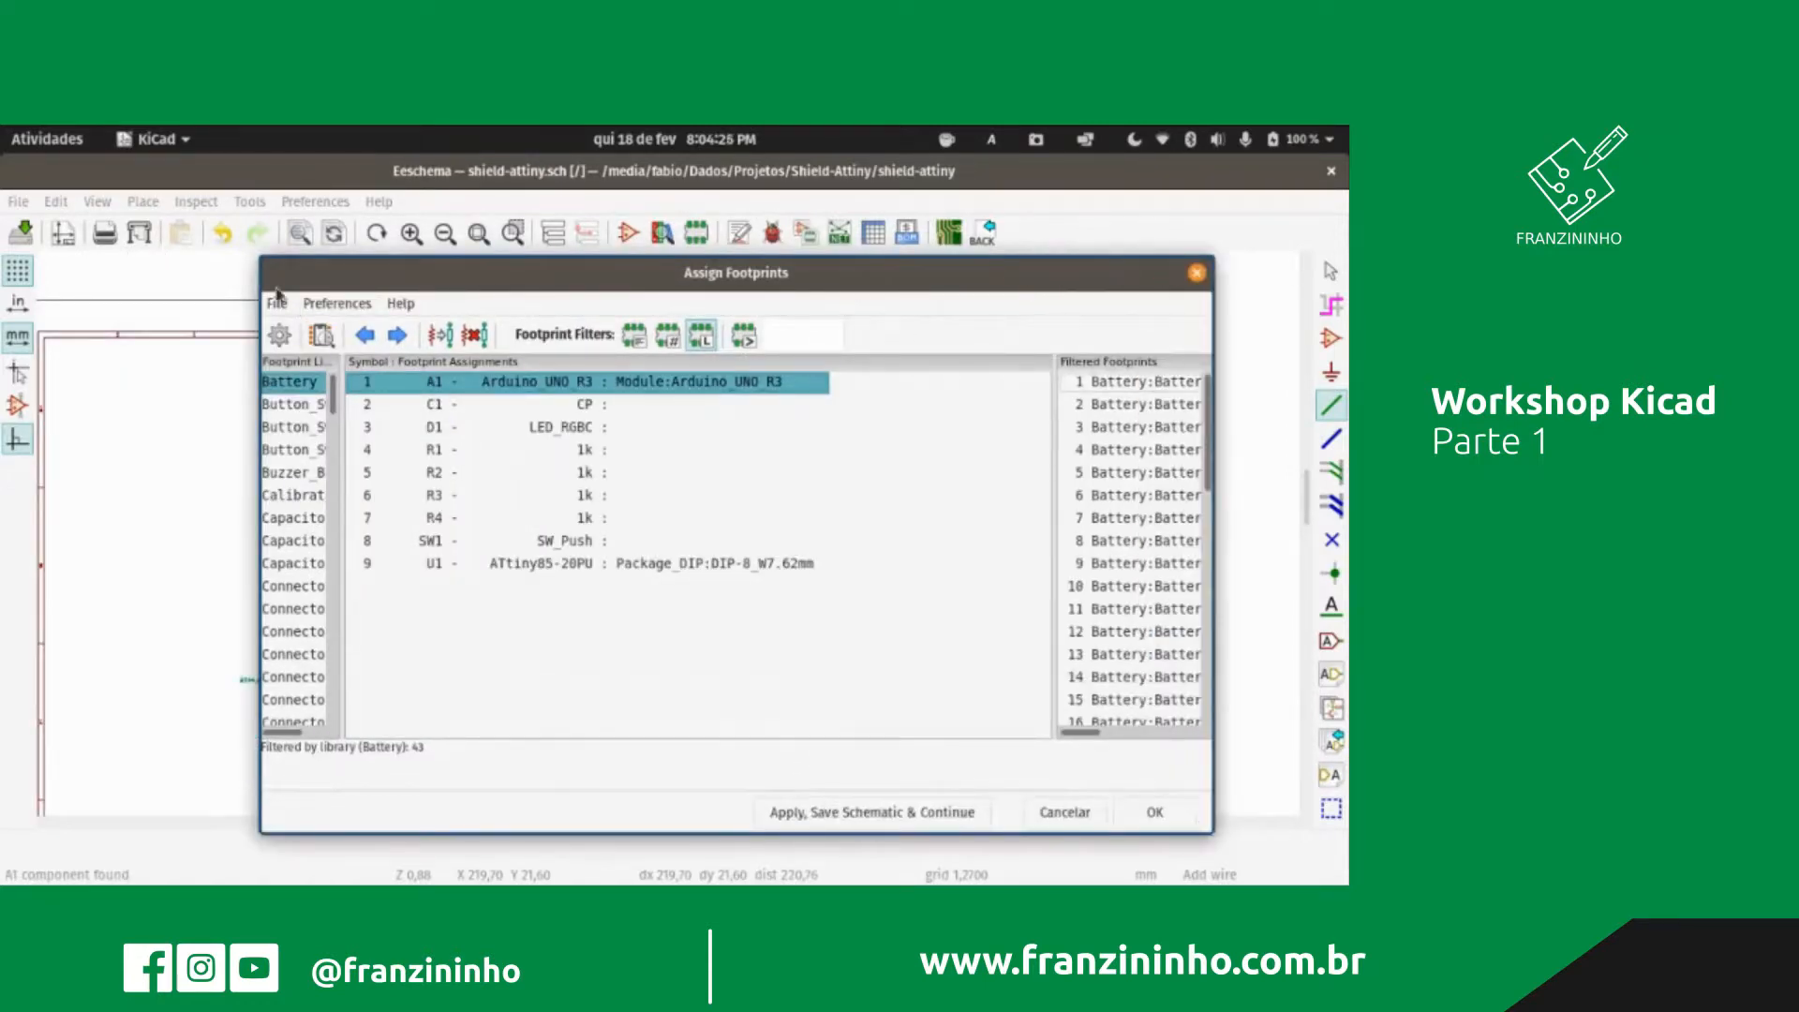
{"action": "left_click_drag", "start_coordinate": [261, 274], "coordinate": [111, 242]}
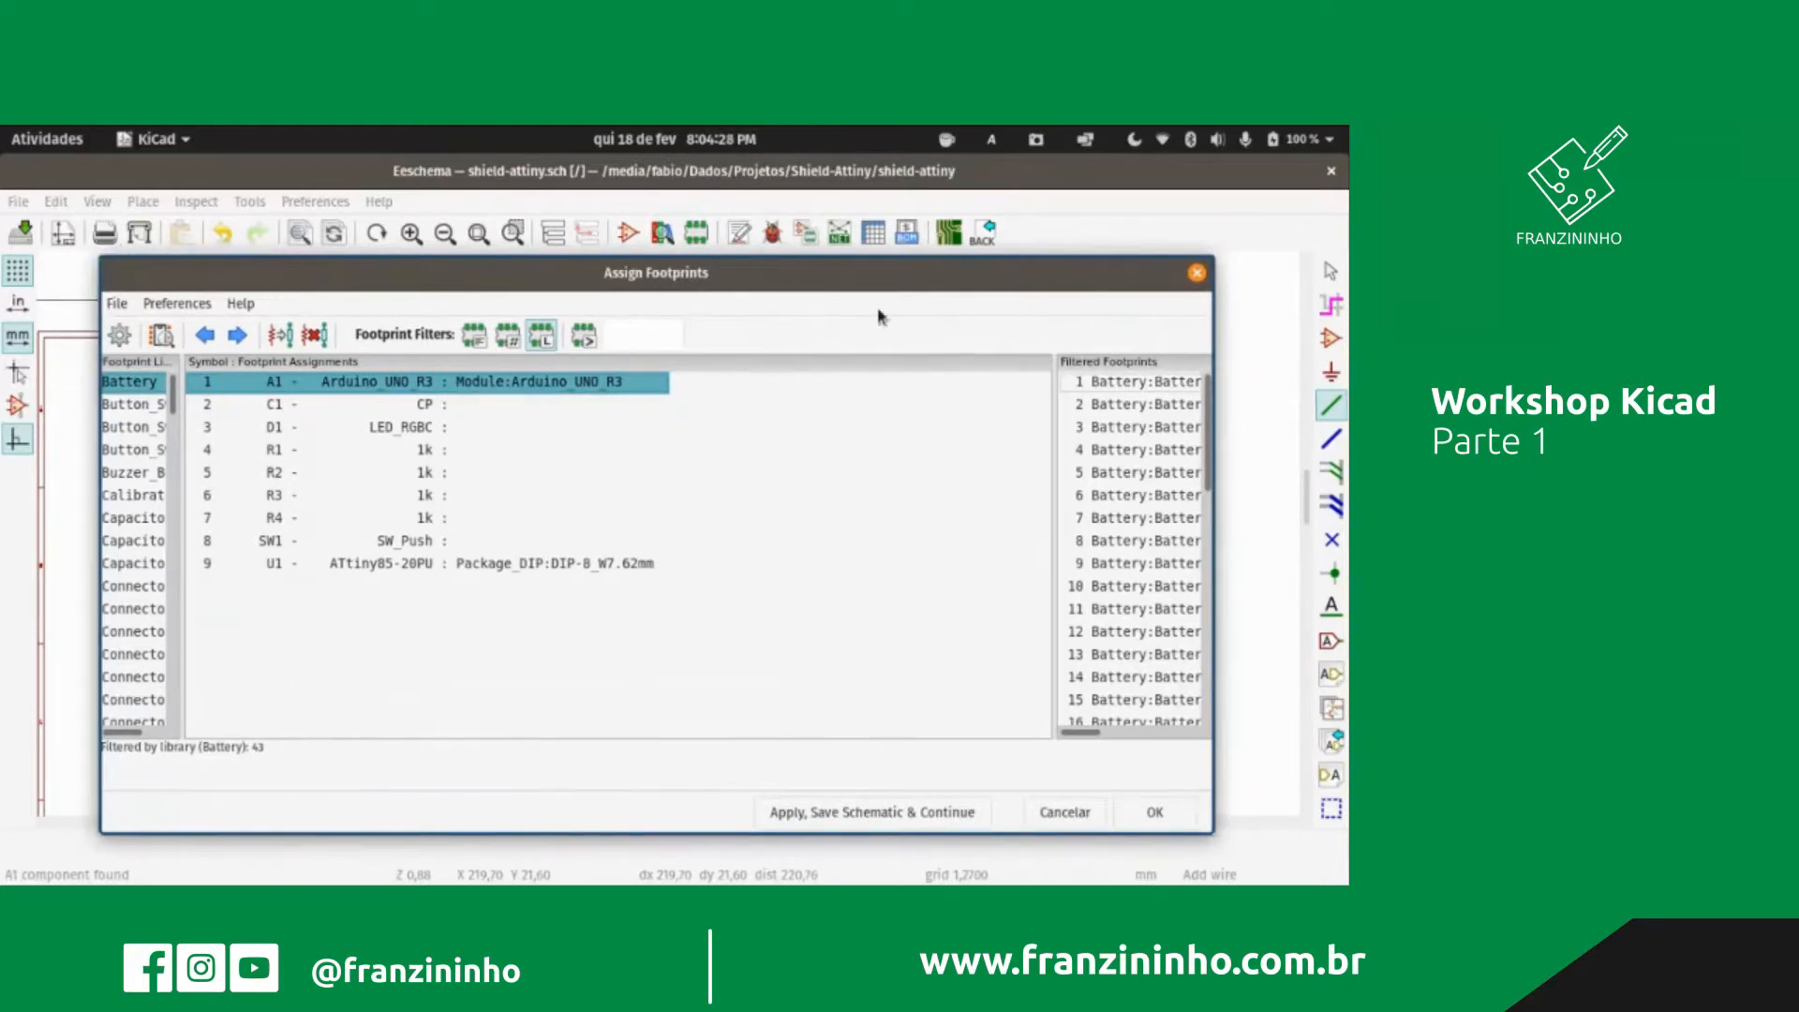
{"action": "left_click_drag", "start_coordinate": [867, 255], "coordinate": [868, 178]}
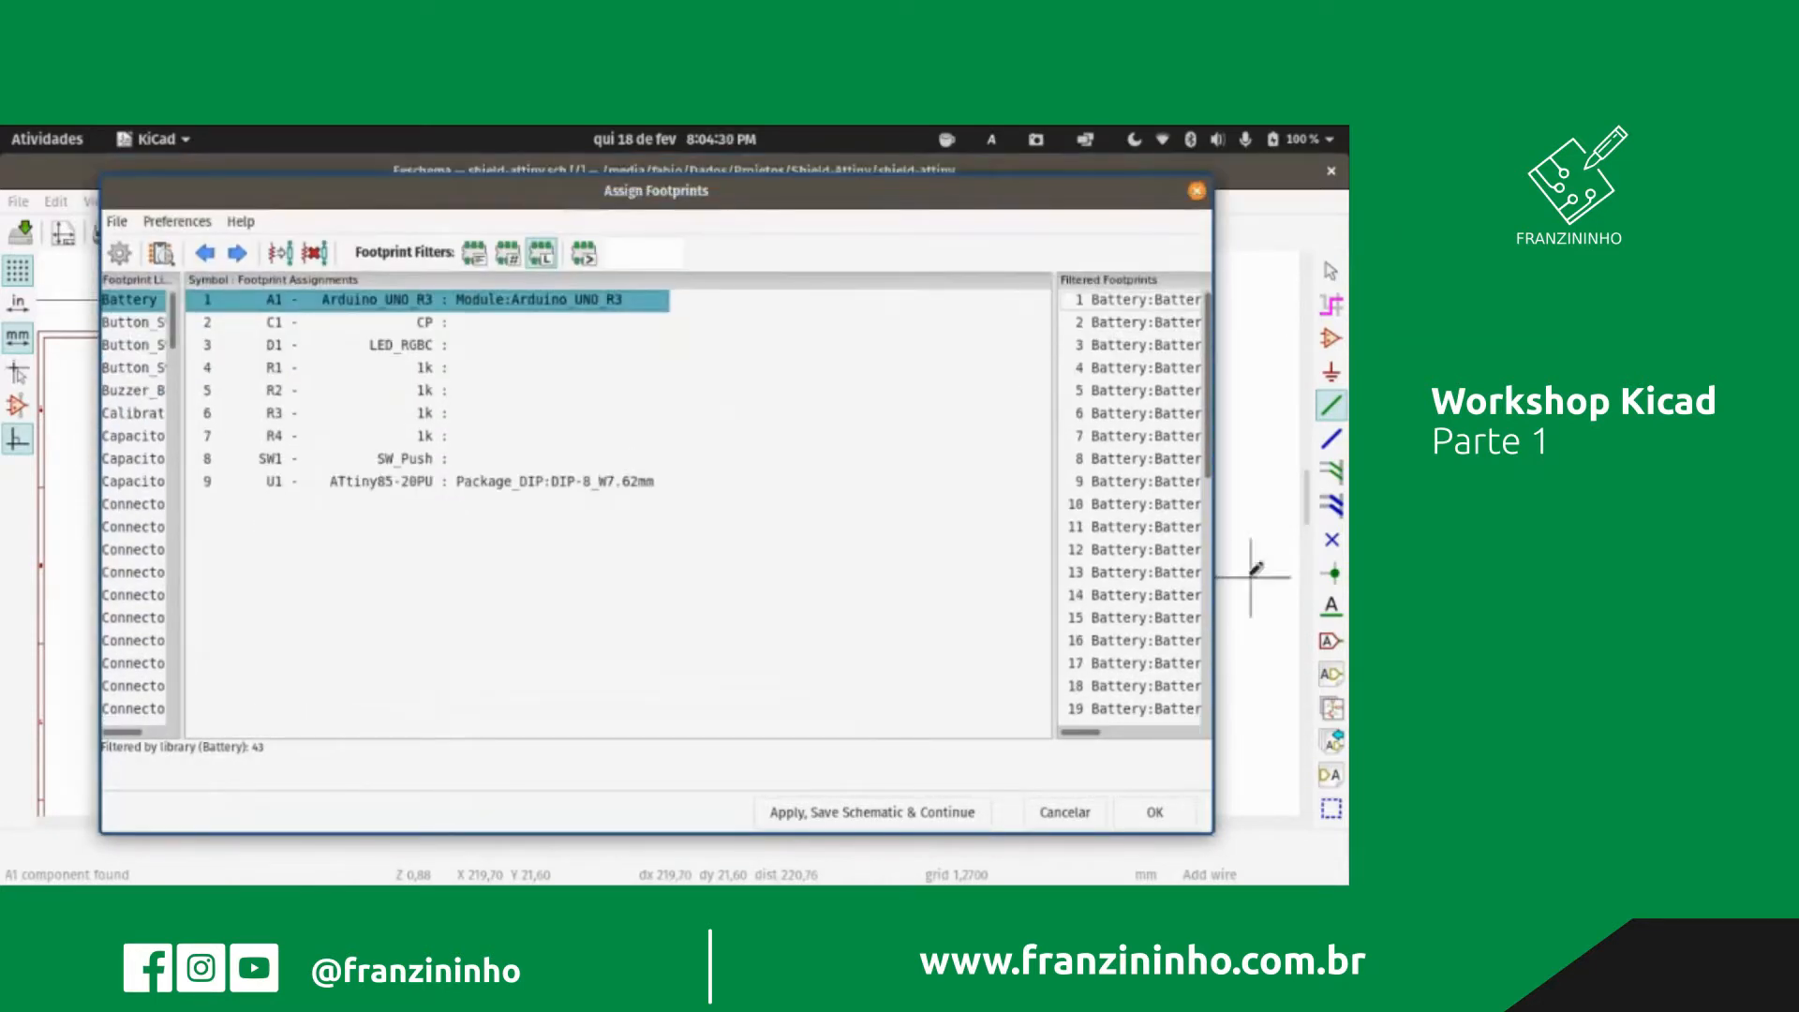
{"action": "left_click_drag", "start_coordinate": [951, 532], "coordinate": [817, 518]}
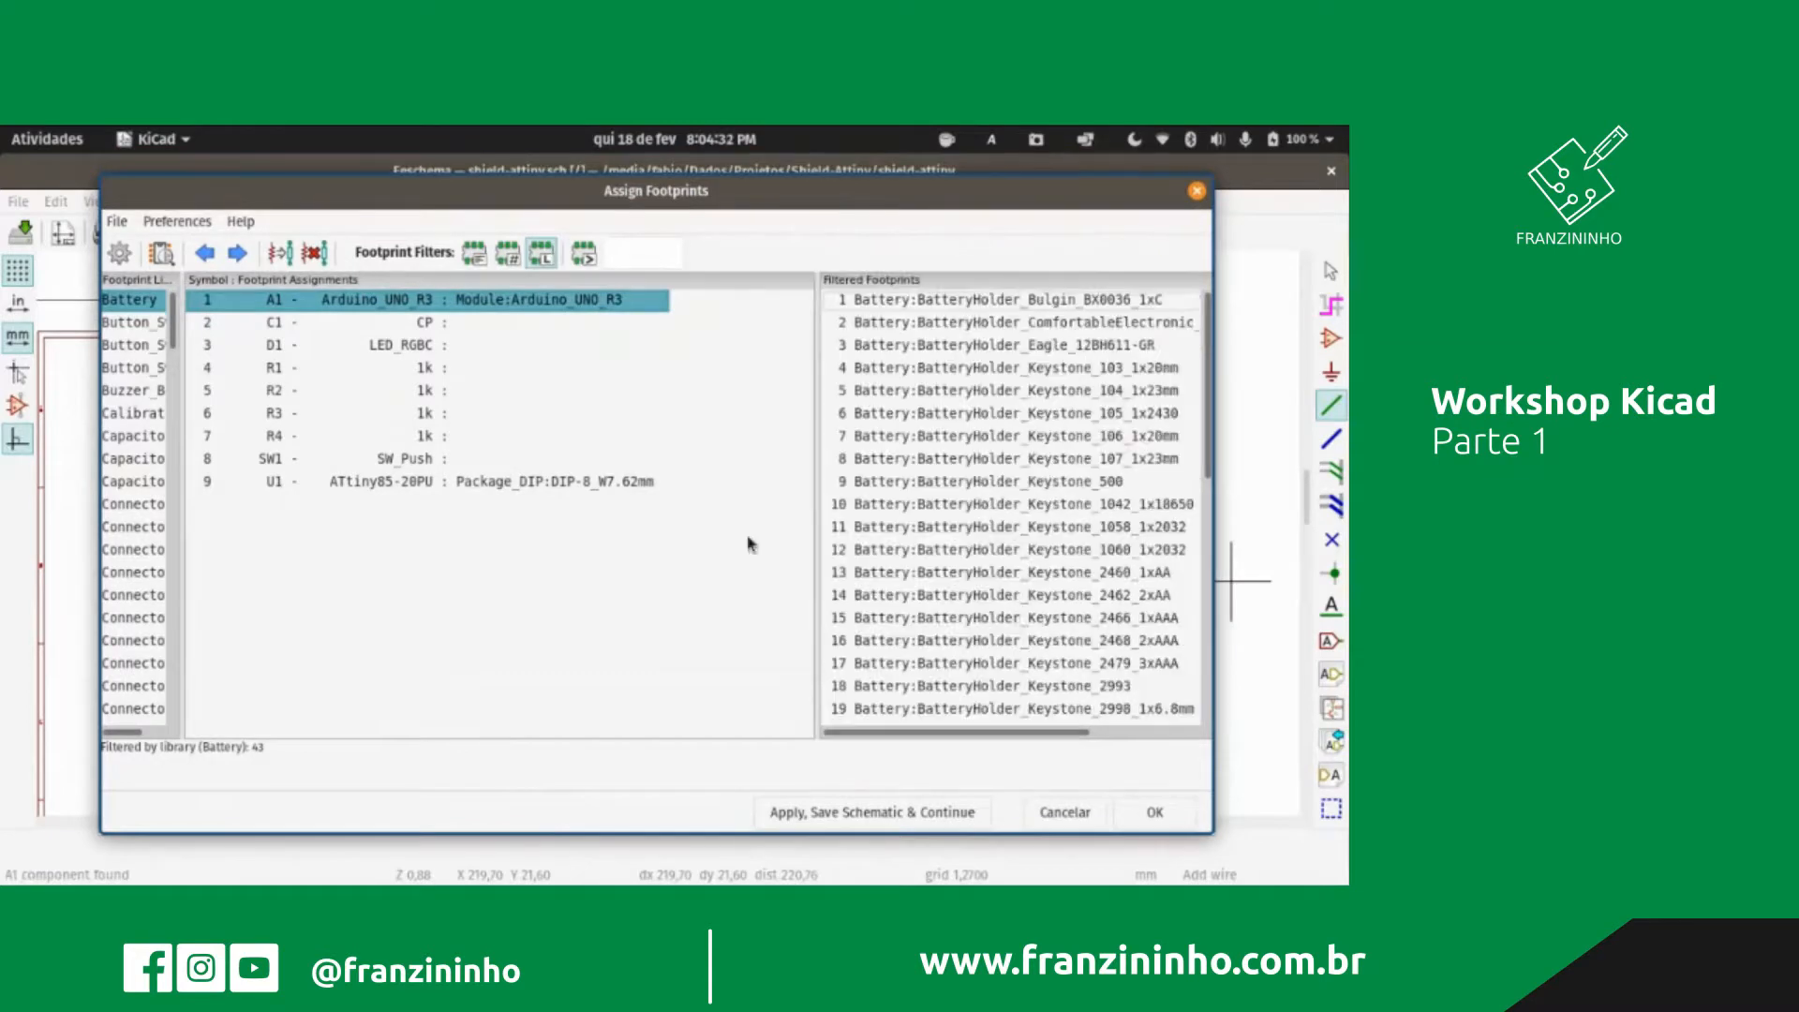
{"action": "left_click_drag", "start_coordinate": [183, 504], "coordinate": [307, 525]}
Step: Browse the complete list of footprint libraries from Battery down to Varistor and return to its start
{"action": "scroll", "coordinate": [200, 510], "scroll_direction": "down", "scroll_amount": 20}
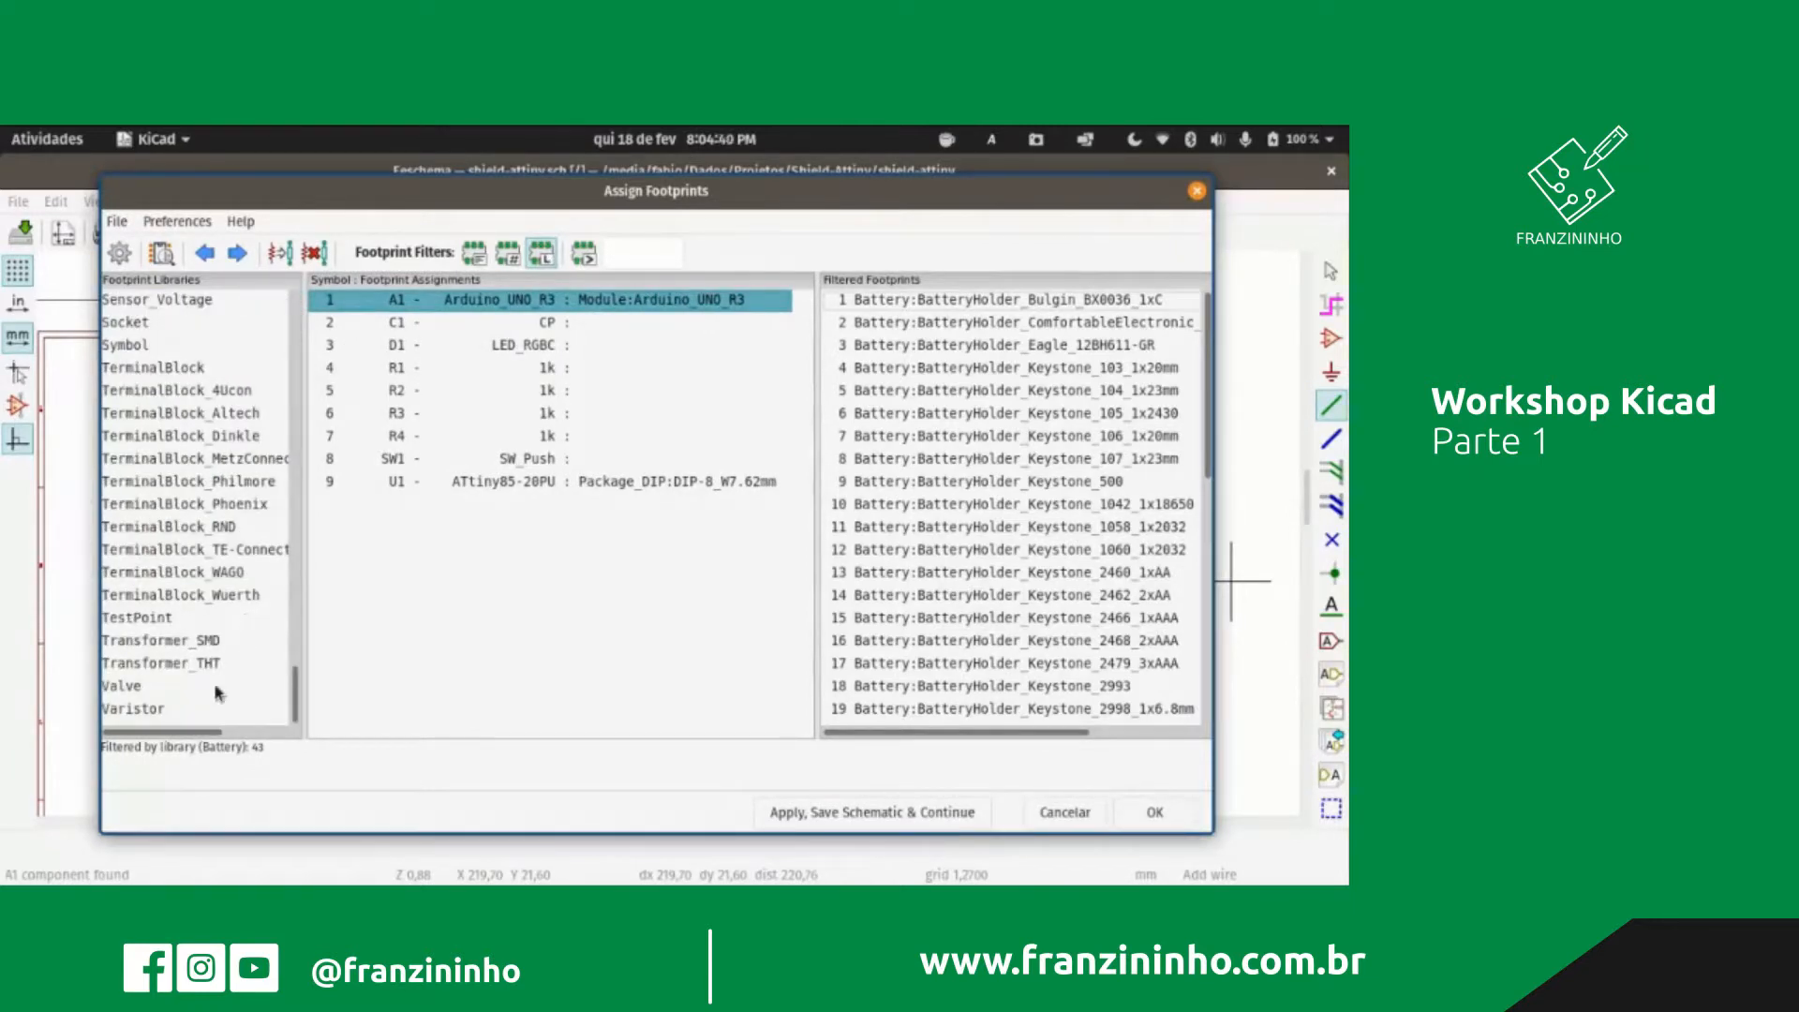
{"action": "scroll", "coordinate": [221, 693], "scroll_direction": "up", "scroll_amount": 7}
{"action": "scroll", "coordinate": [224, 671], "scroll_direction": "up", "scroll_amount": 6}
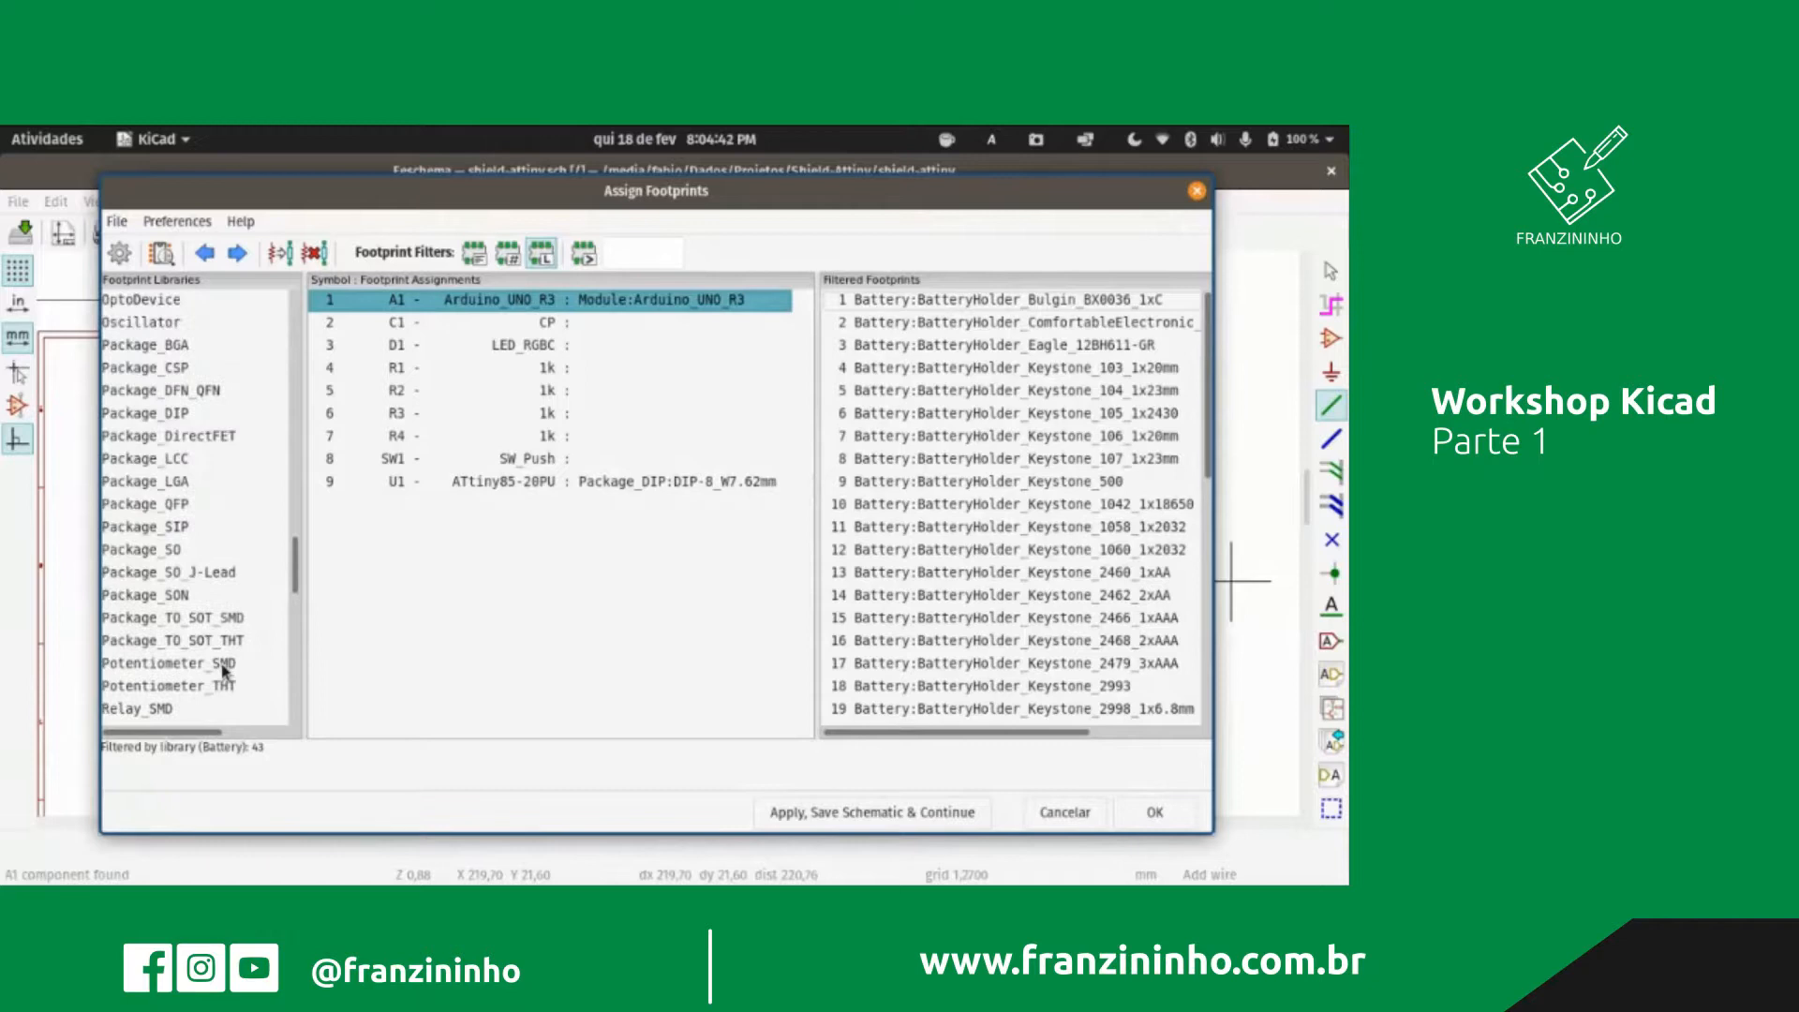
{"action": "scroll", "coordinate": [223, 669], "scroll_direction": "down", "scroll_amount": 2}
{"action": "scroll", "coordinate": [223, 671], "scroll_direction": "up", "scroll_amount": 20}
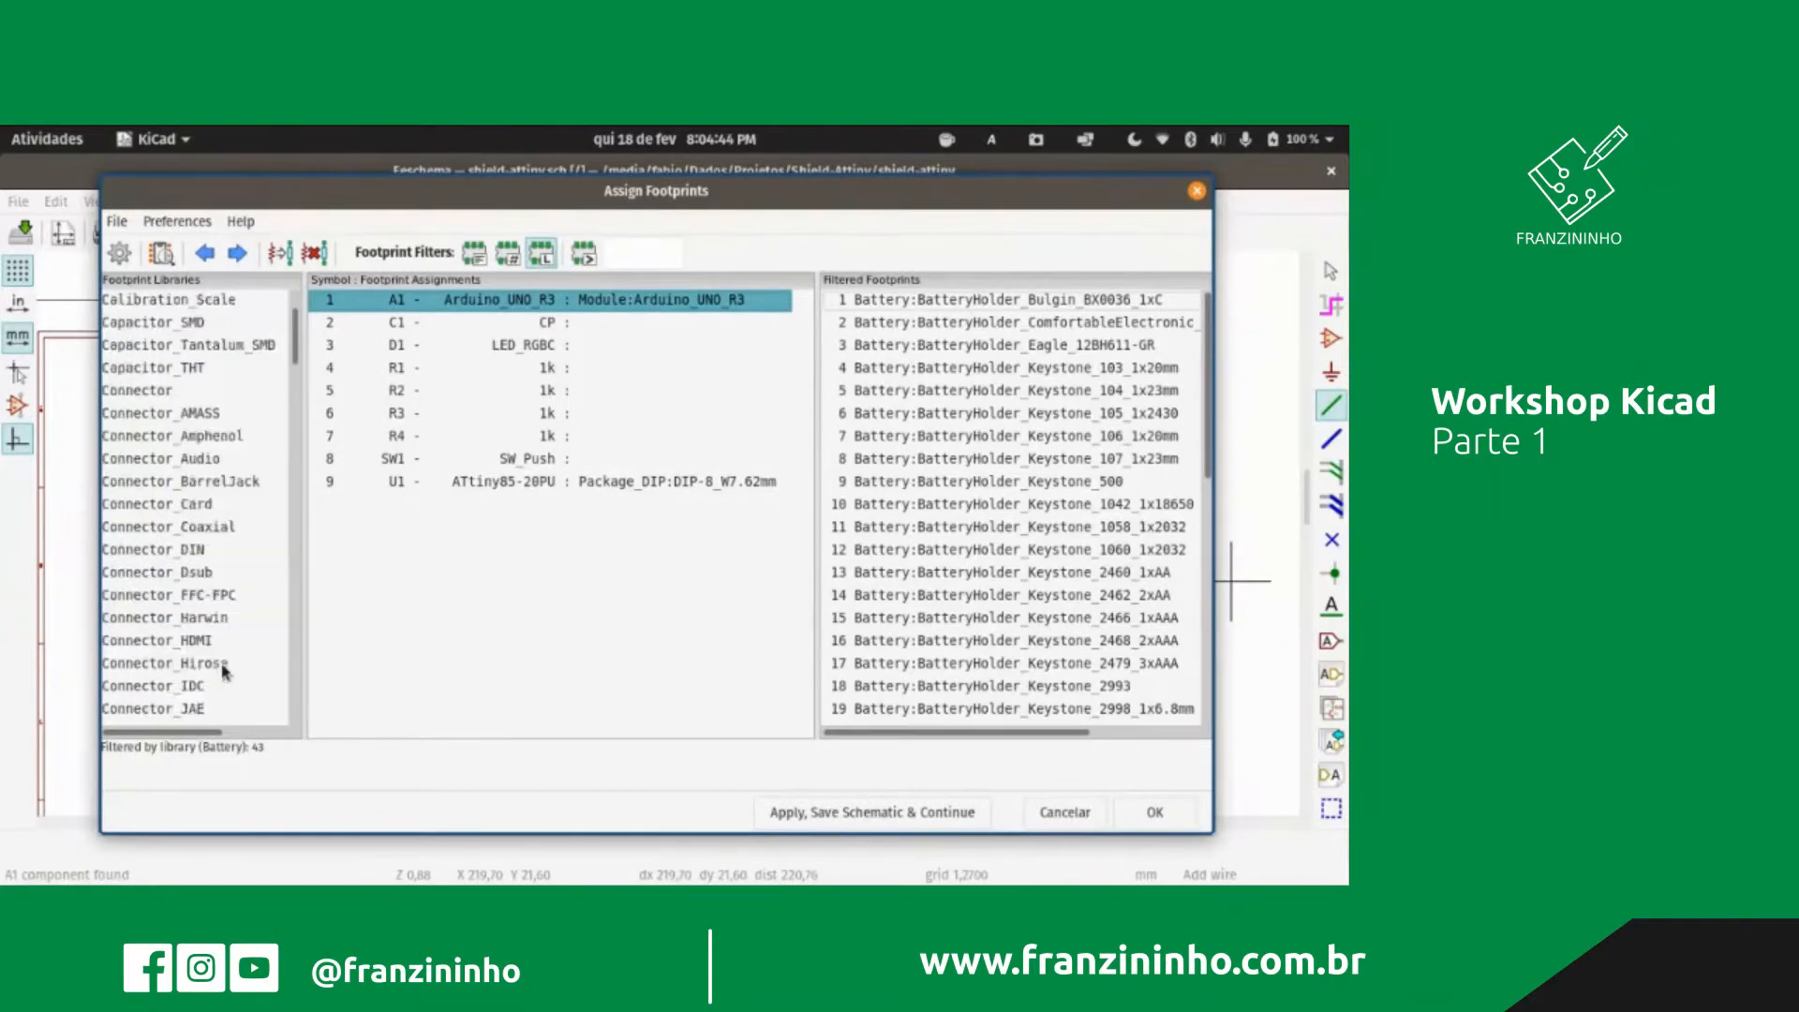
{"action": "scroll", "coordinate": [224, 671], "scroll_direction": "up", "scroll_amount": 2}
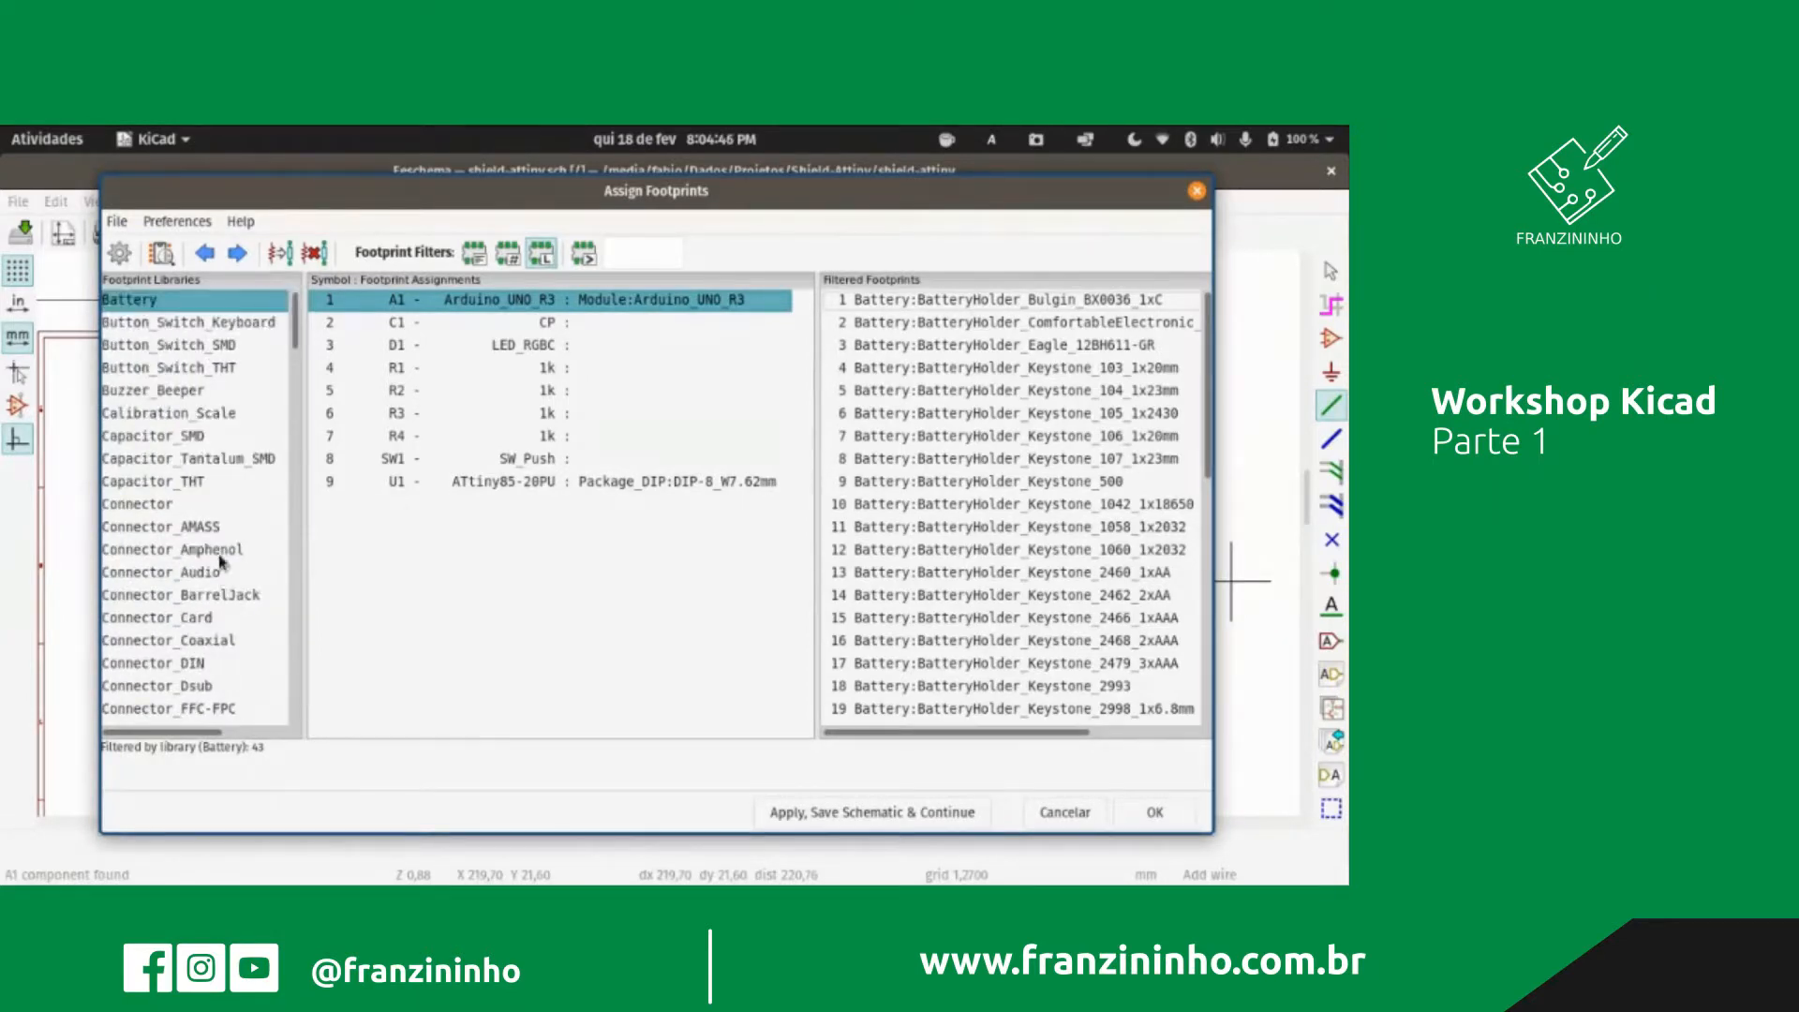
{"action": "scroll", "coordinate": [206, 534], "scroll_direction": "down", "scroll_amount": 15}
{"action": "scroll", "coordinate": [207, 537], "scroll_direction": "down", "scroll_amount": 20}
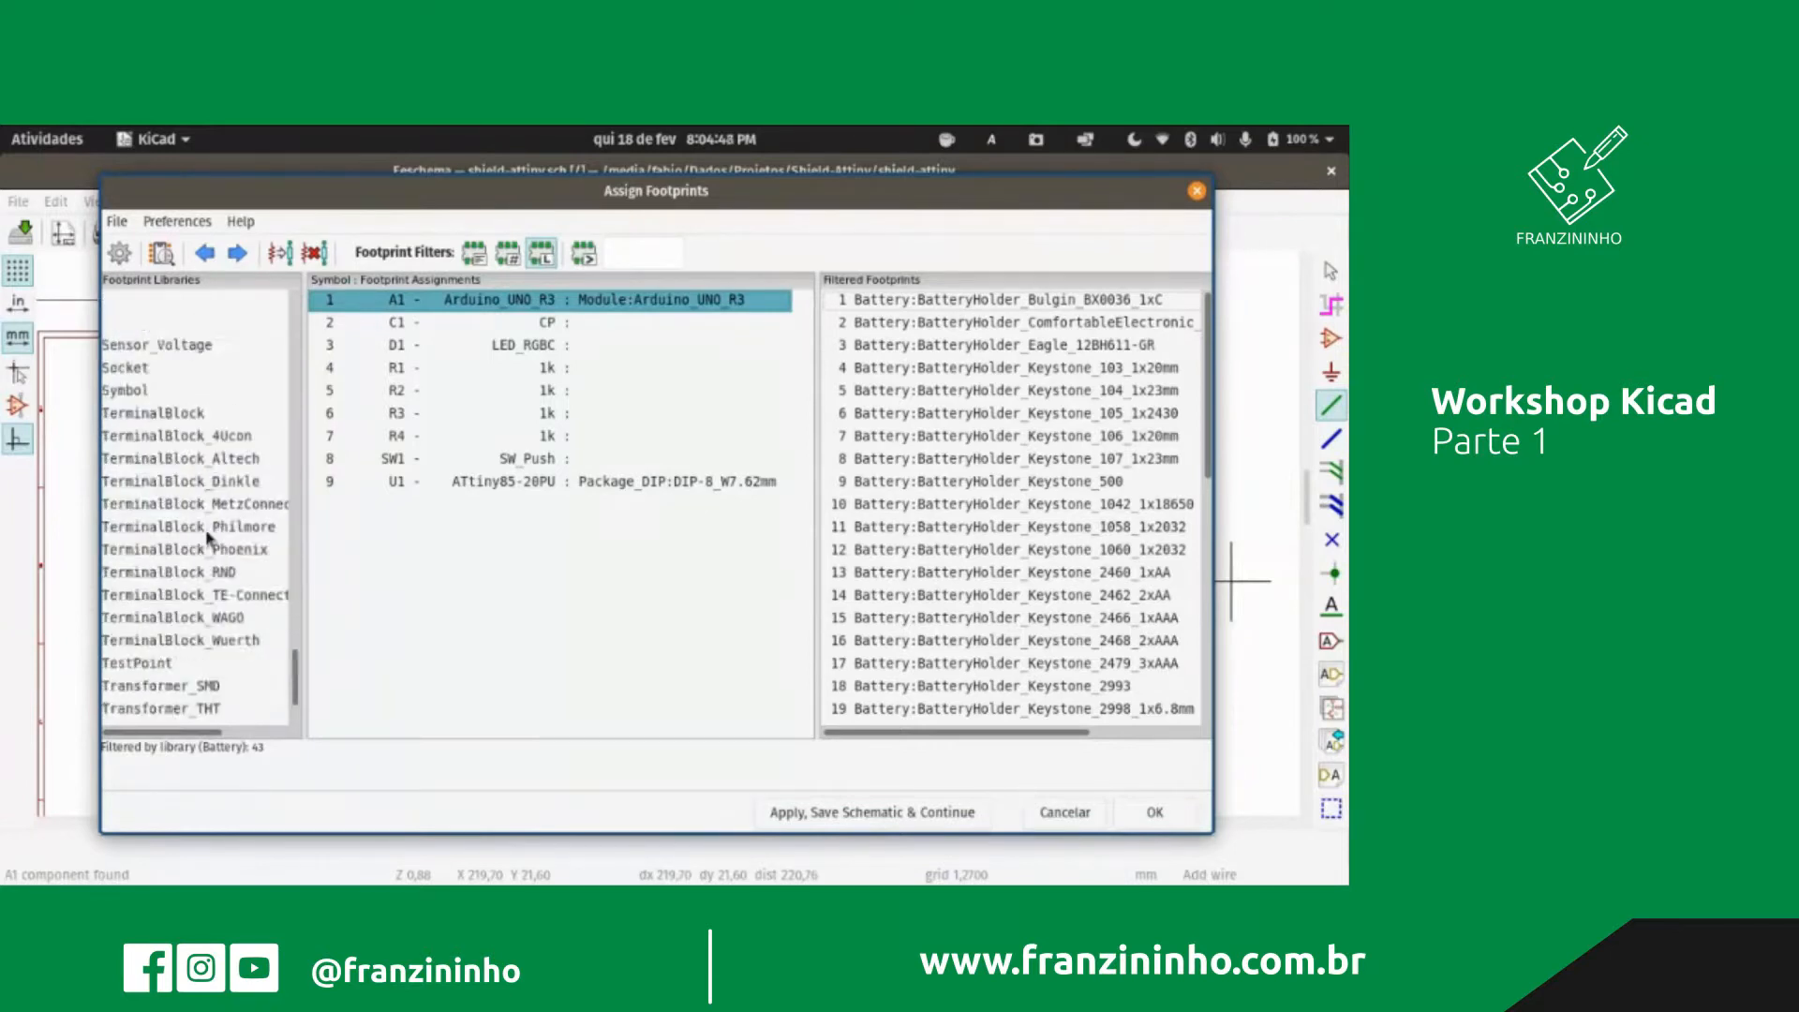
{"action": "scroll", "coordinate": [227, 599], "scroll_direction": "up", "scroll_amount": 7}
{"action": "scroll", "coordinate": [230, 599], "scroll_direction": "up", "scroll_amount": 20}
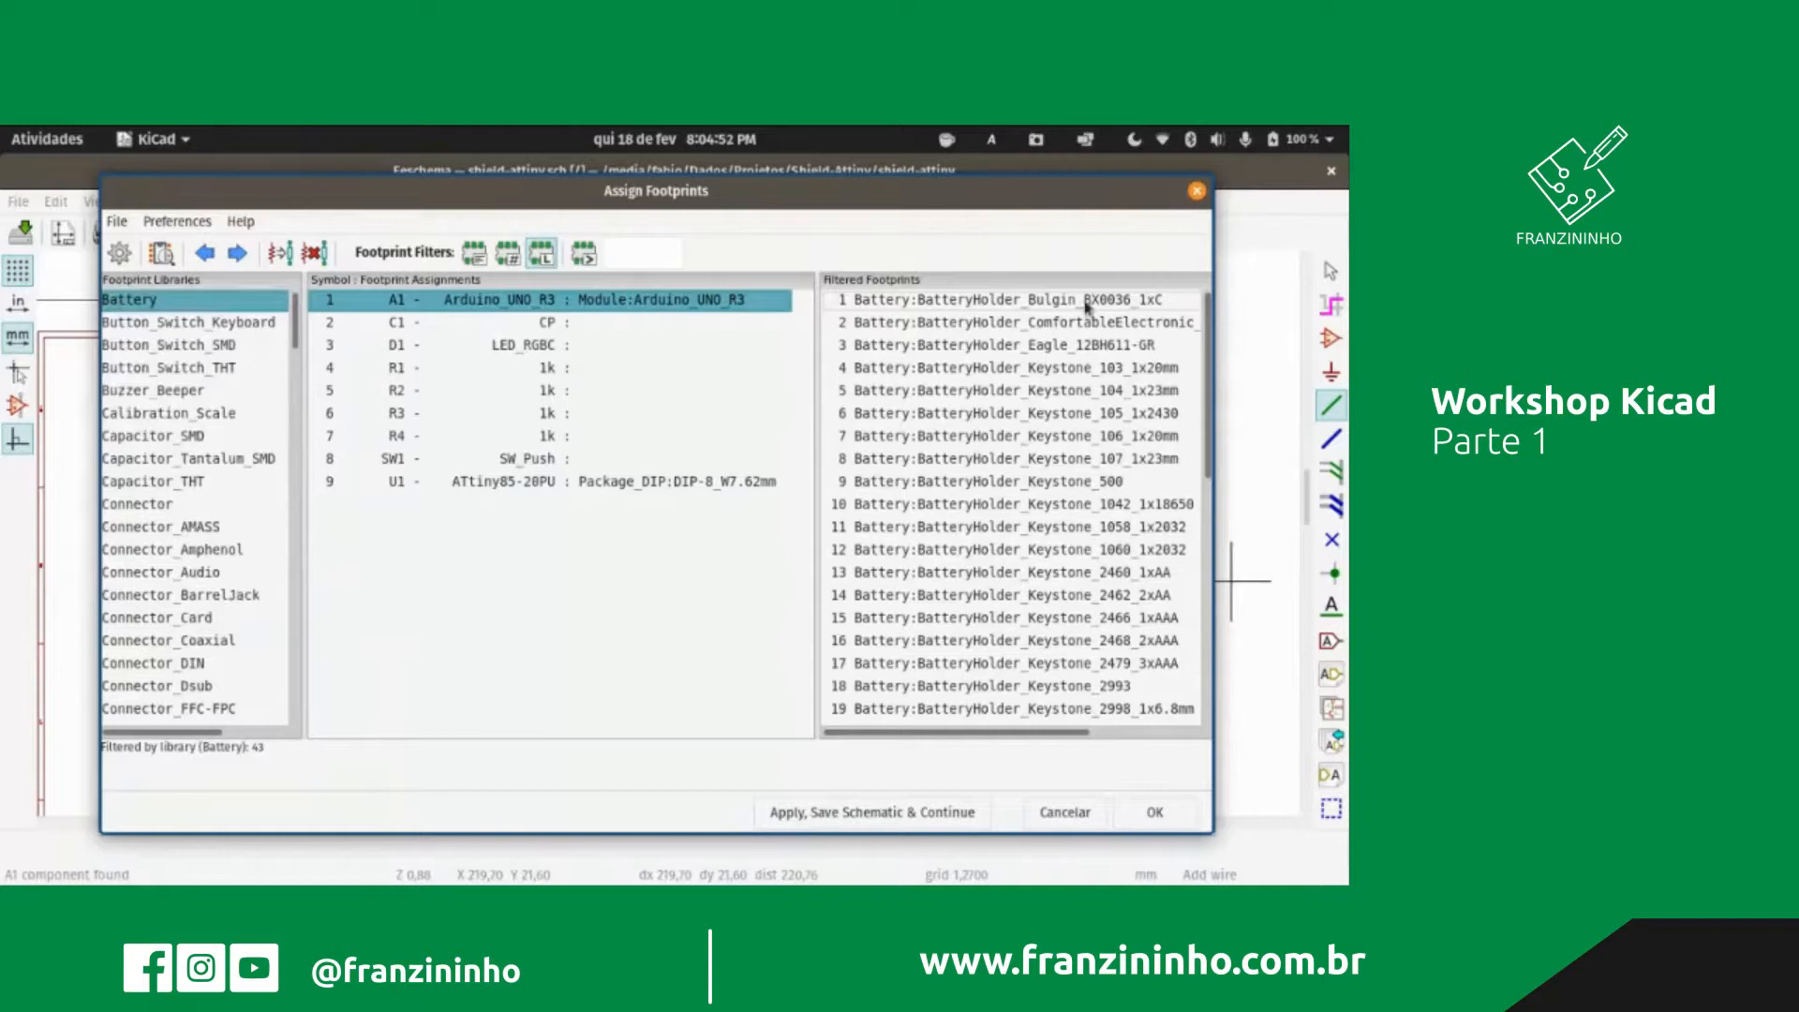
Step: Examine the footprints offered by the Battery, Button_Switch_Keyboard and Button_Switch_SMD libraries
{"action": "scroll", "coordinate": [1134, 374], "scroll_direction": "down", "scroll_amount": 8}
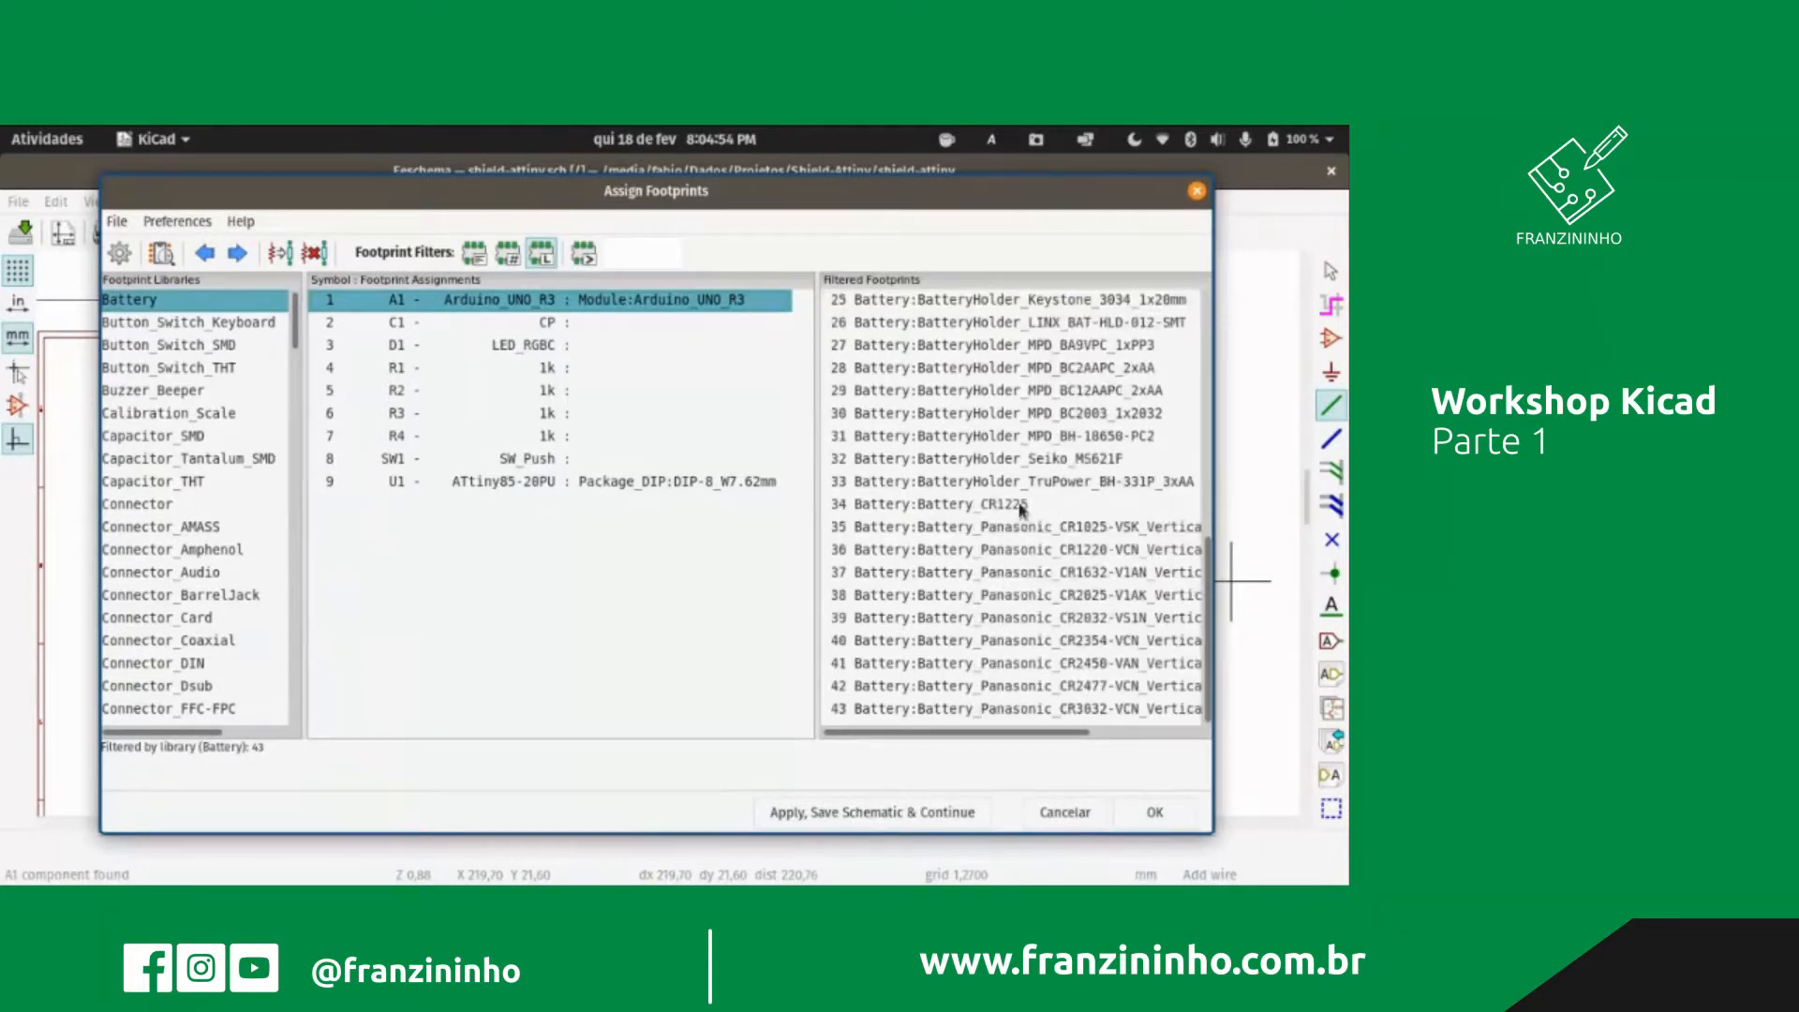
{"action": "scroll", "coordinate": [1022, 512], "scroll_direction": "up", "scroll_amount": 7}
{"action": "left_click", "coordinate": [165, 325]}
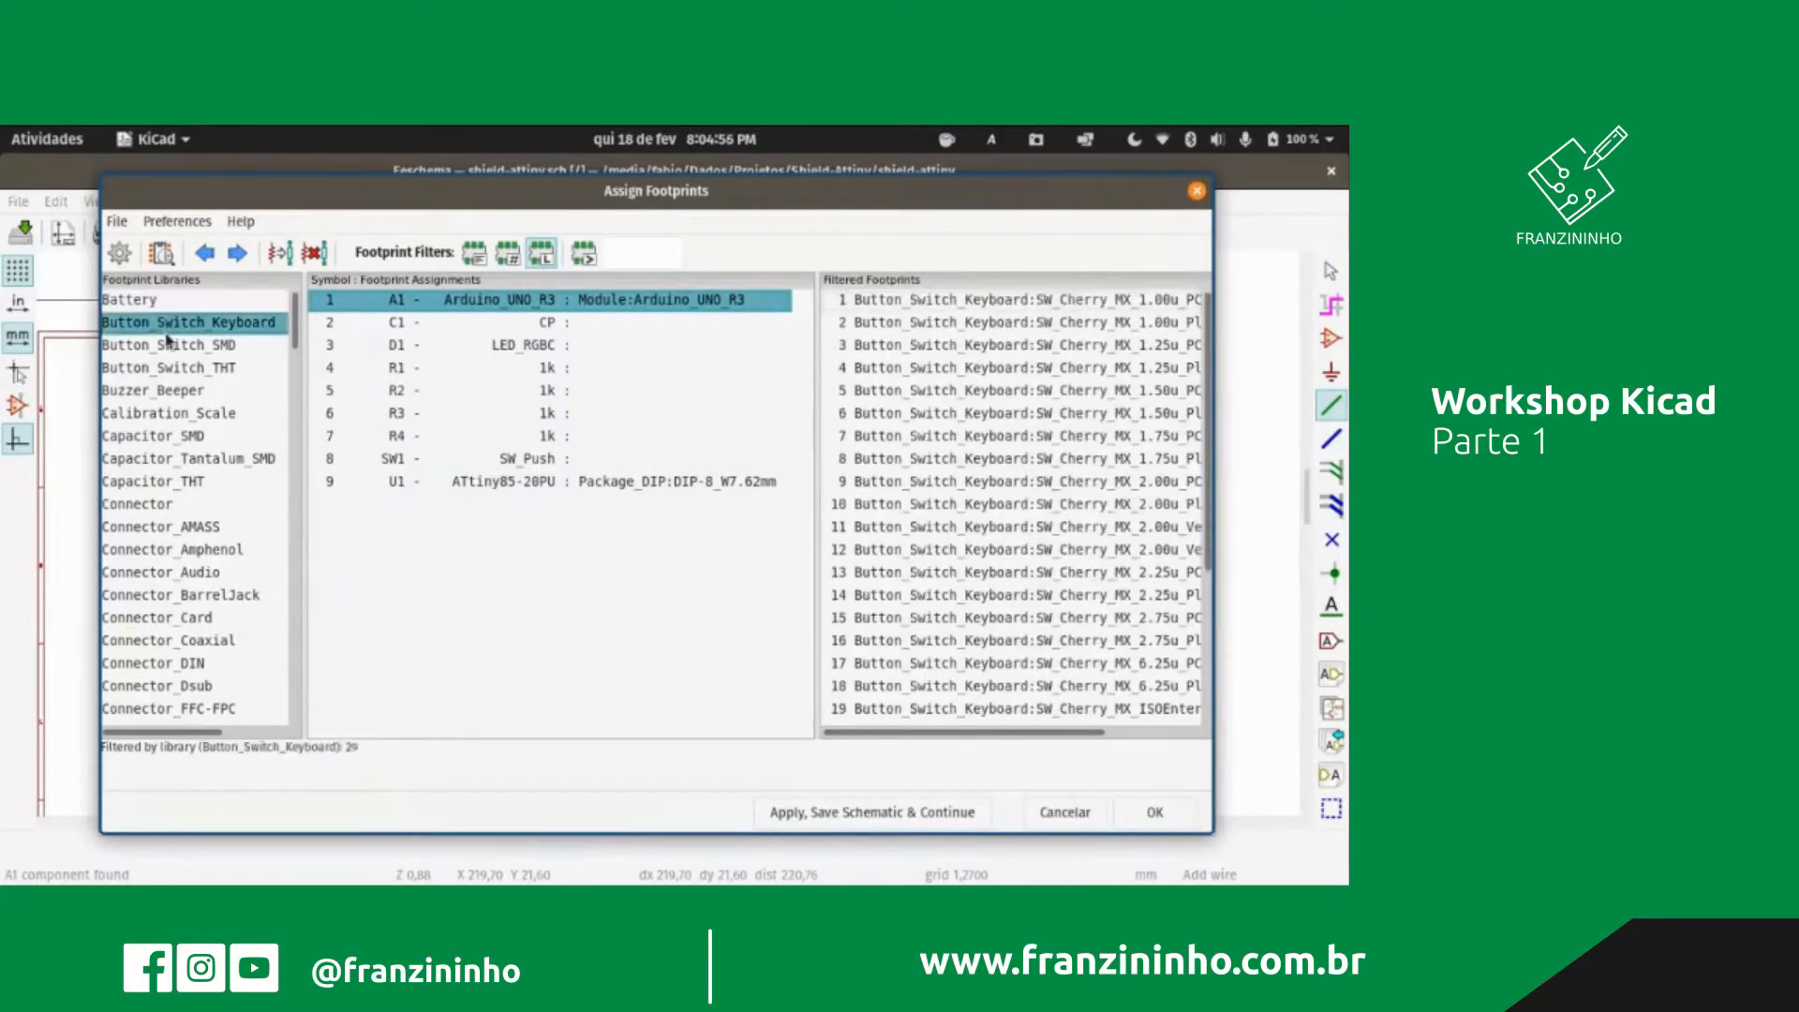
{"action": "left_click", "coordinate": [175, 349]}
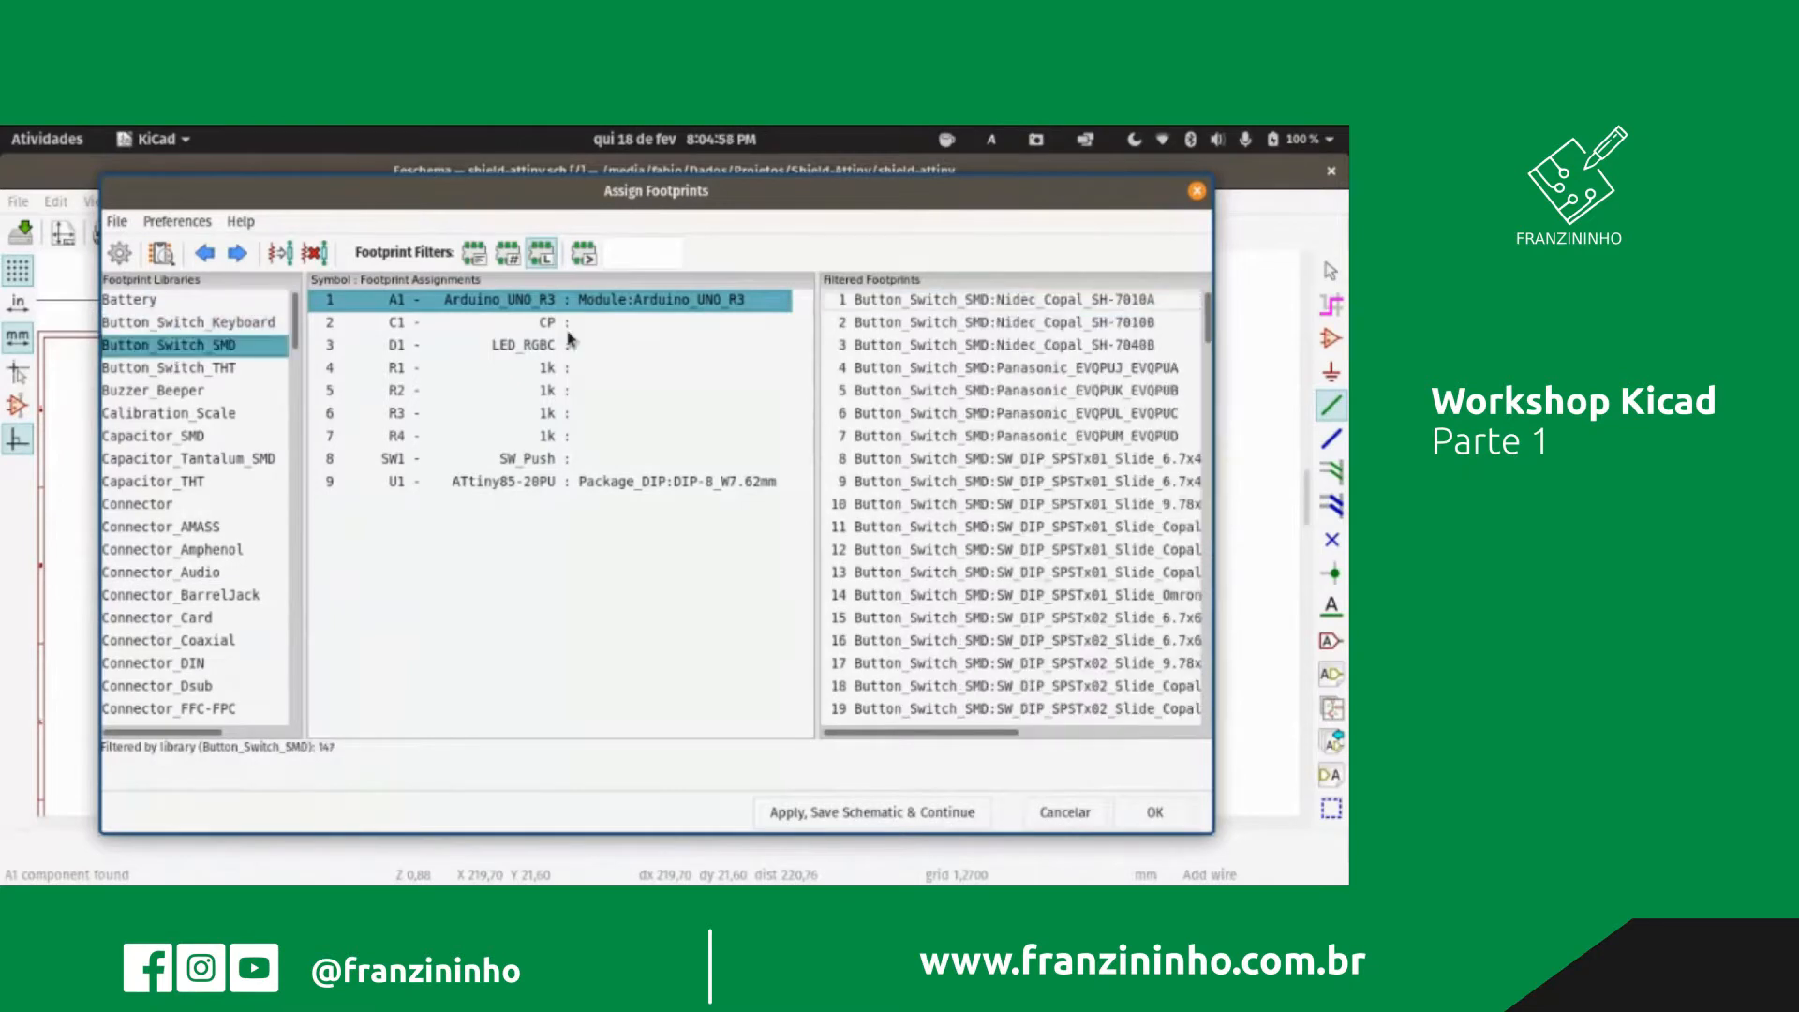
Step: Filter the footprints for capacitor C1 by keywords and pin count, turn off library filtering, and browse the matching list
{"action": "left_click", "coordinate": [521, 328]}
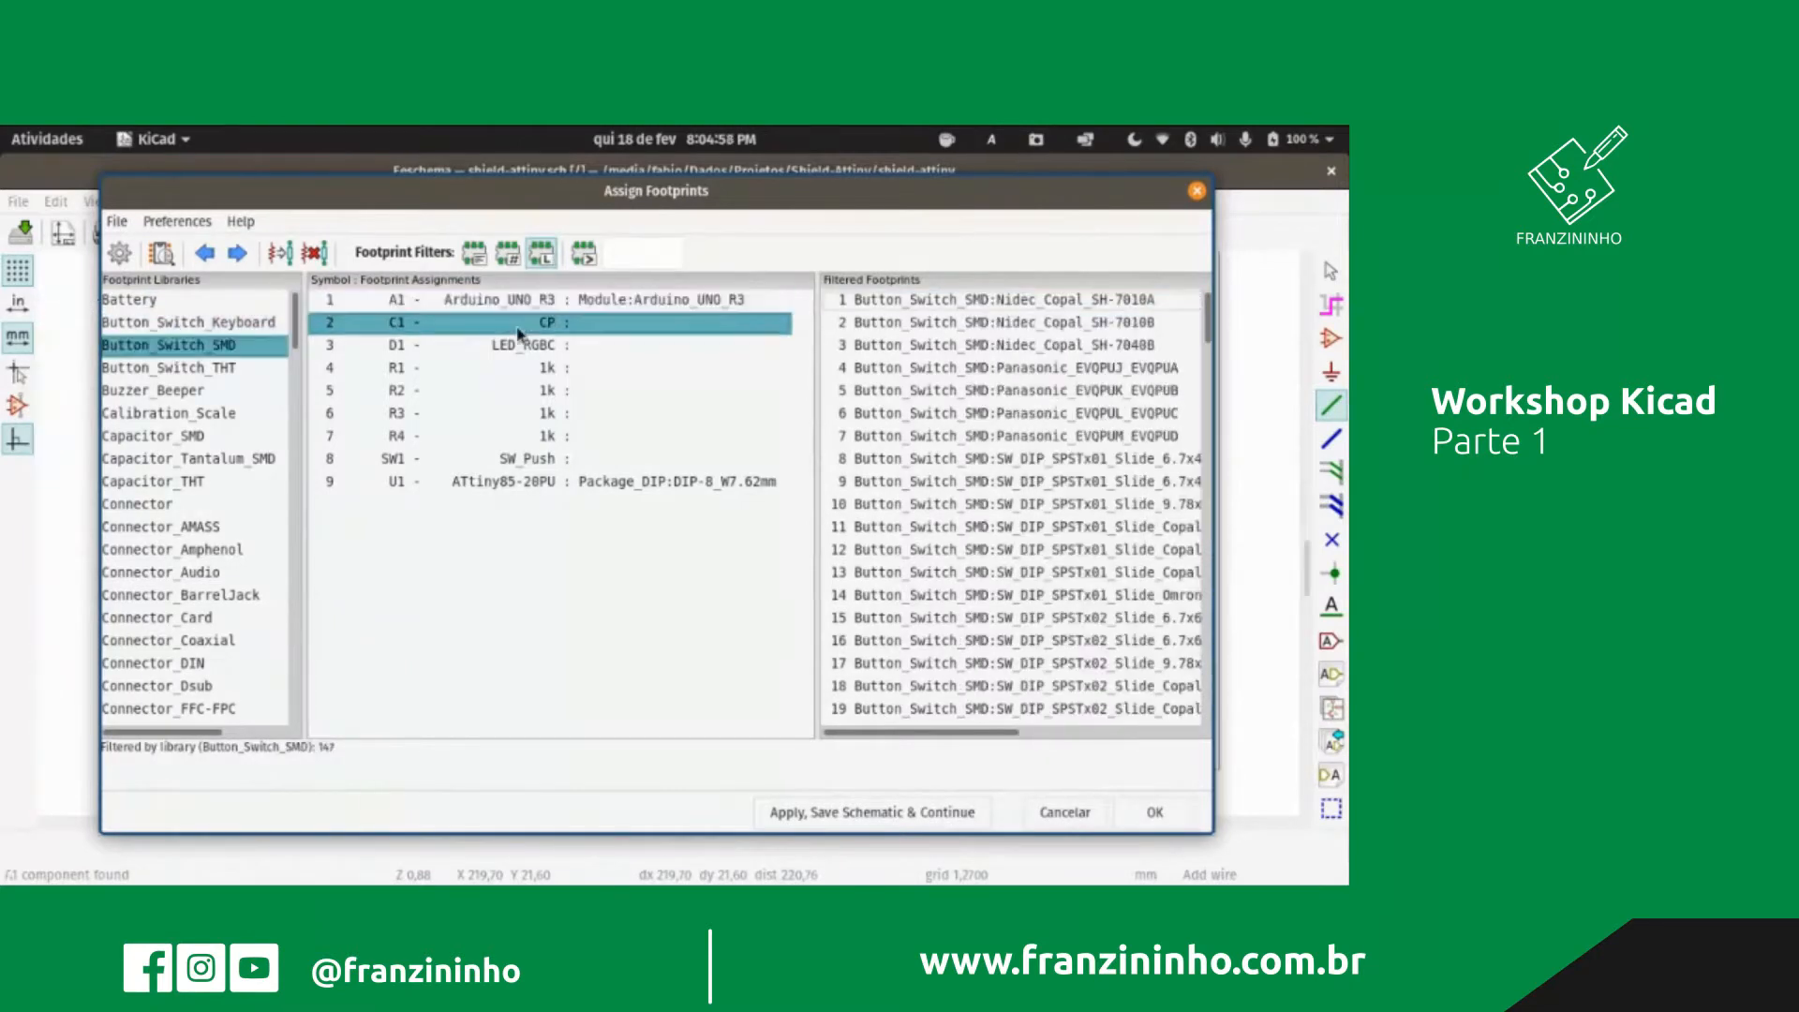
{"action": "left_click", "coordinate": [506, 255]}
{"action": "left_click", "coordinate": [474, 253]}
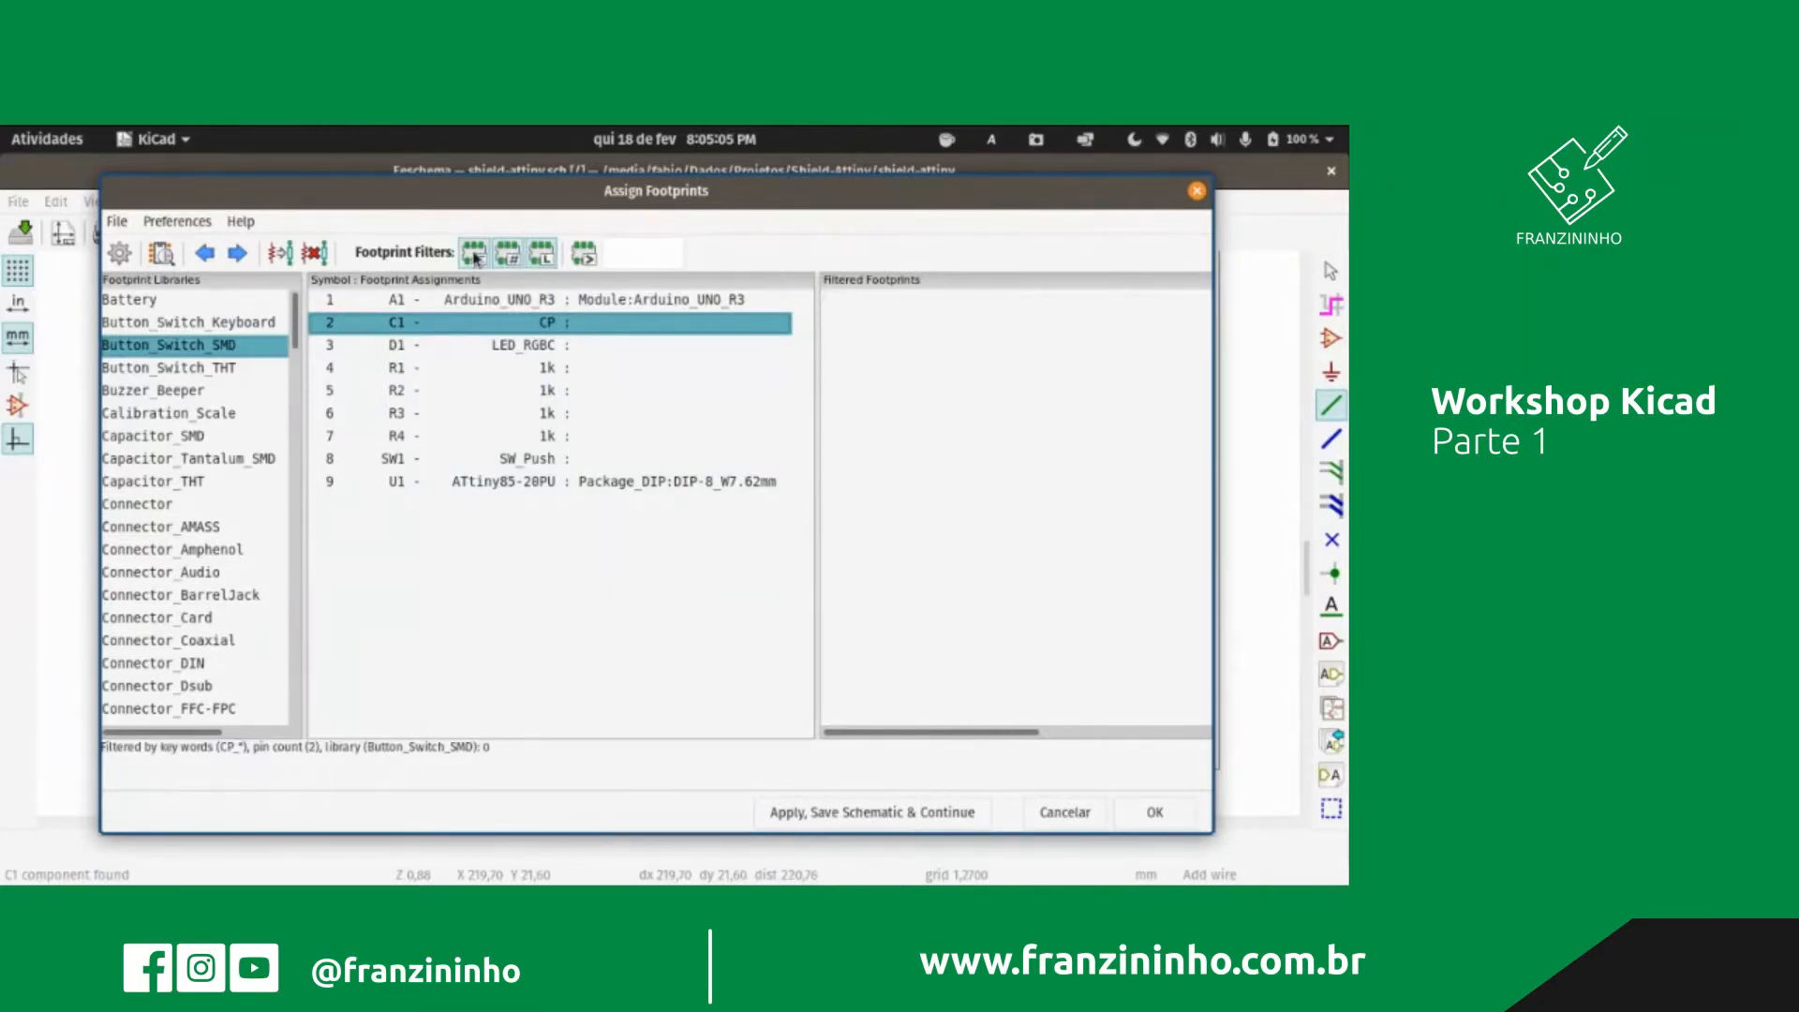
{"action": "left_click", "coordinate": [546, 260]}
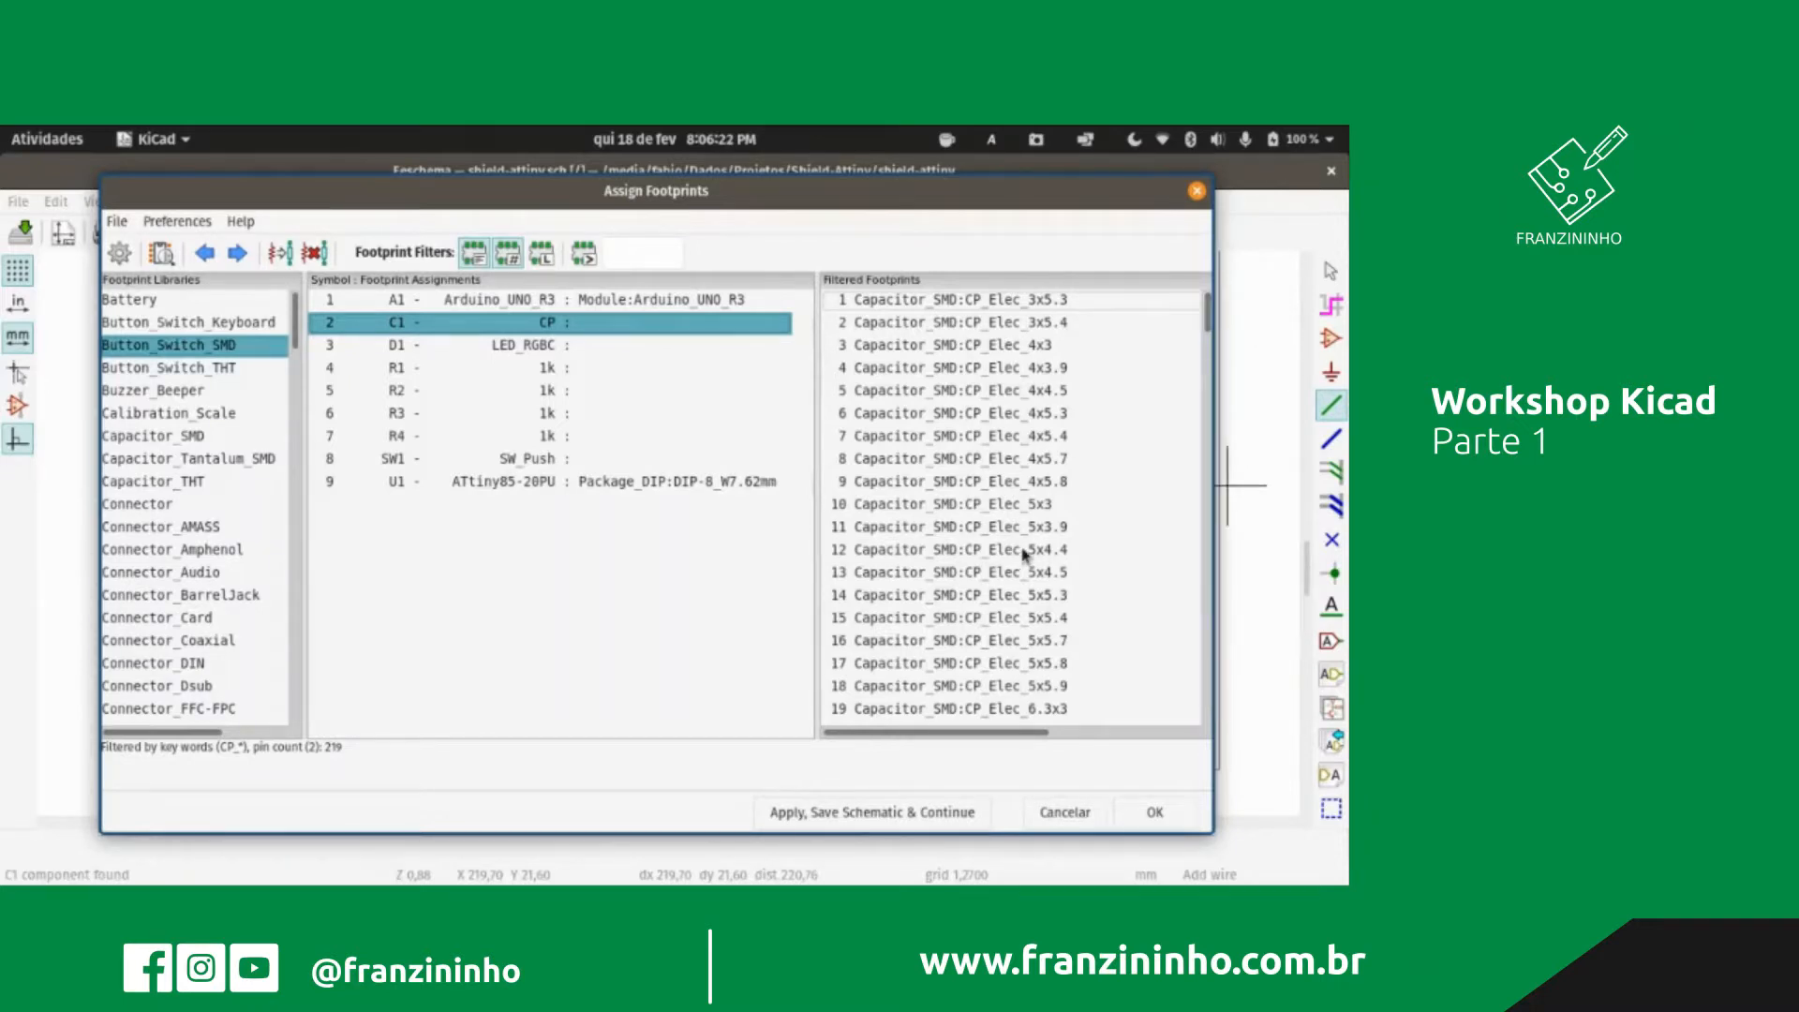
{"action": "scroll", "coordinate": [1029, 590], "scroll_direction": "down", "scroll_amount": 3}
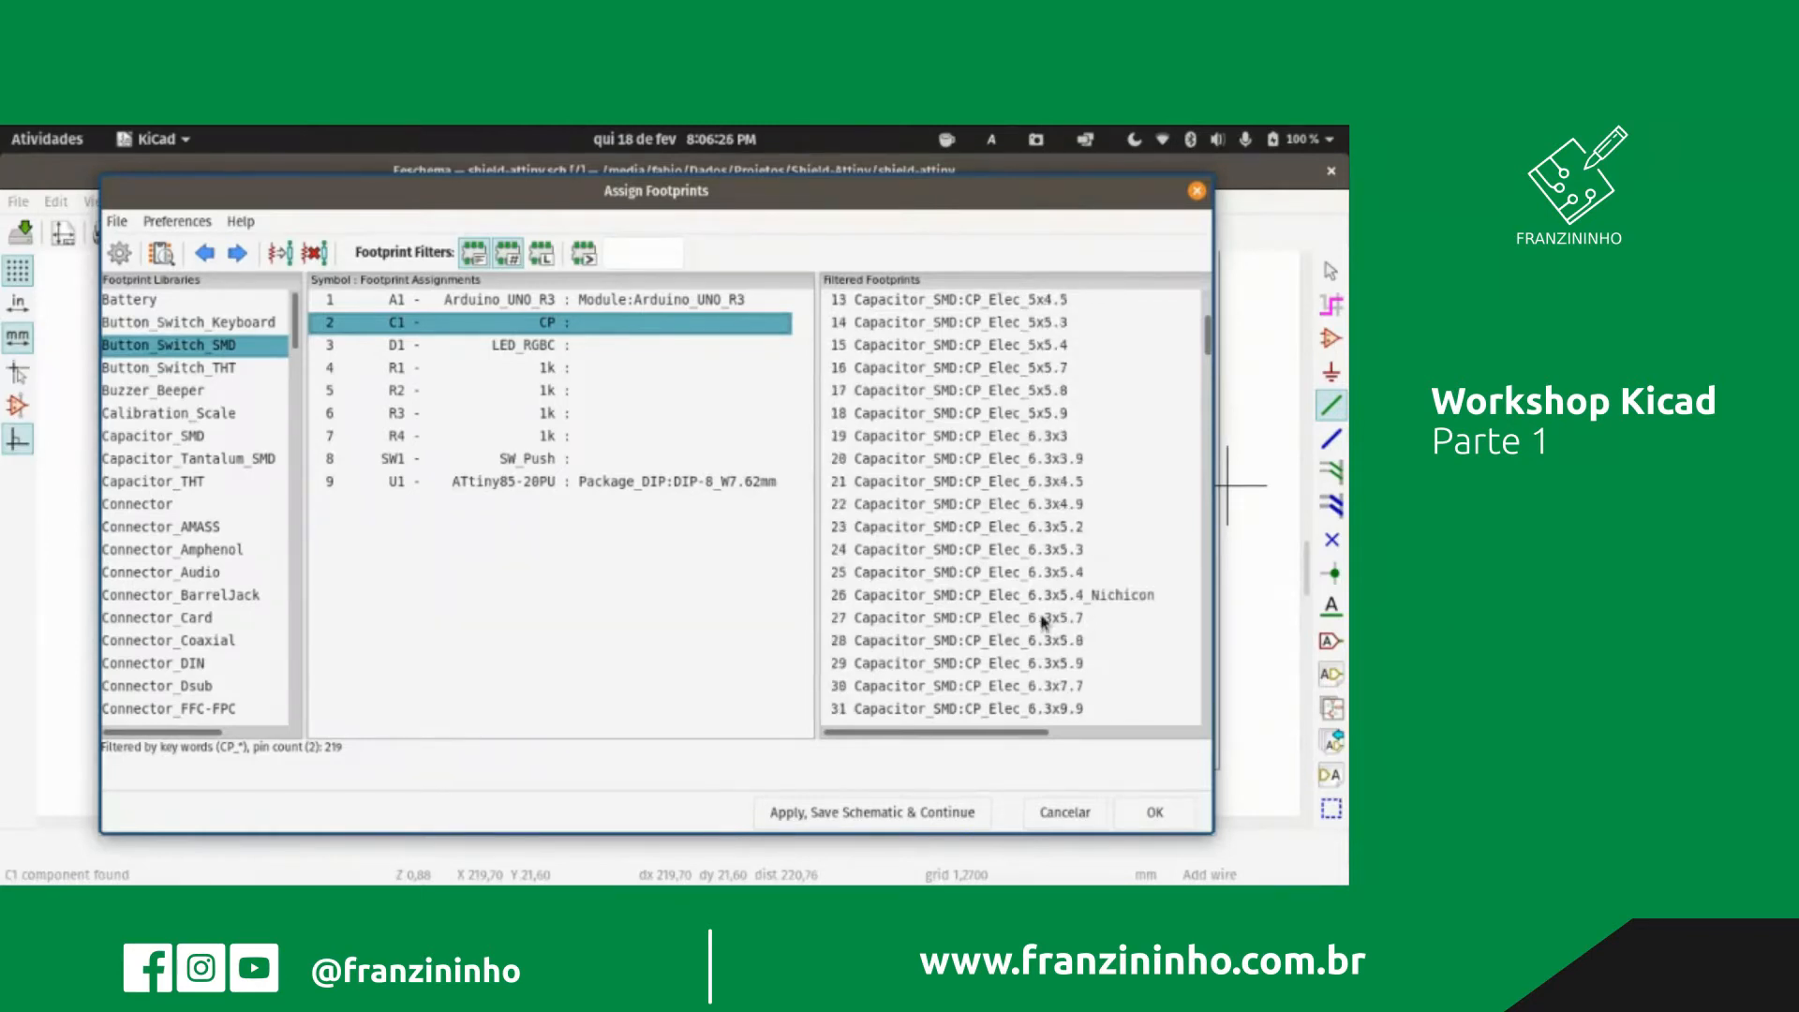
Step: Look through C1's filtered footprints and select Capacitor_THT:CP_Radial_D6.3mm_P2.50mm
{"action": "scroll", "coordinate": [1045, 590], "scroll_direction": "up", "scroll_amount": 3}
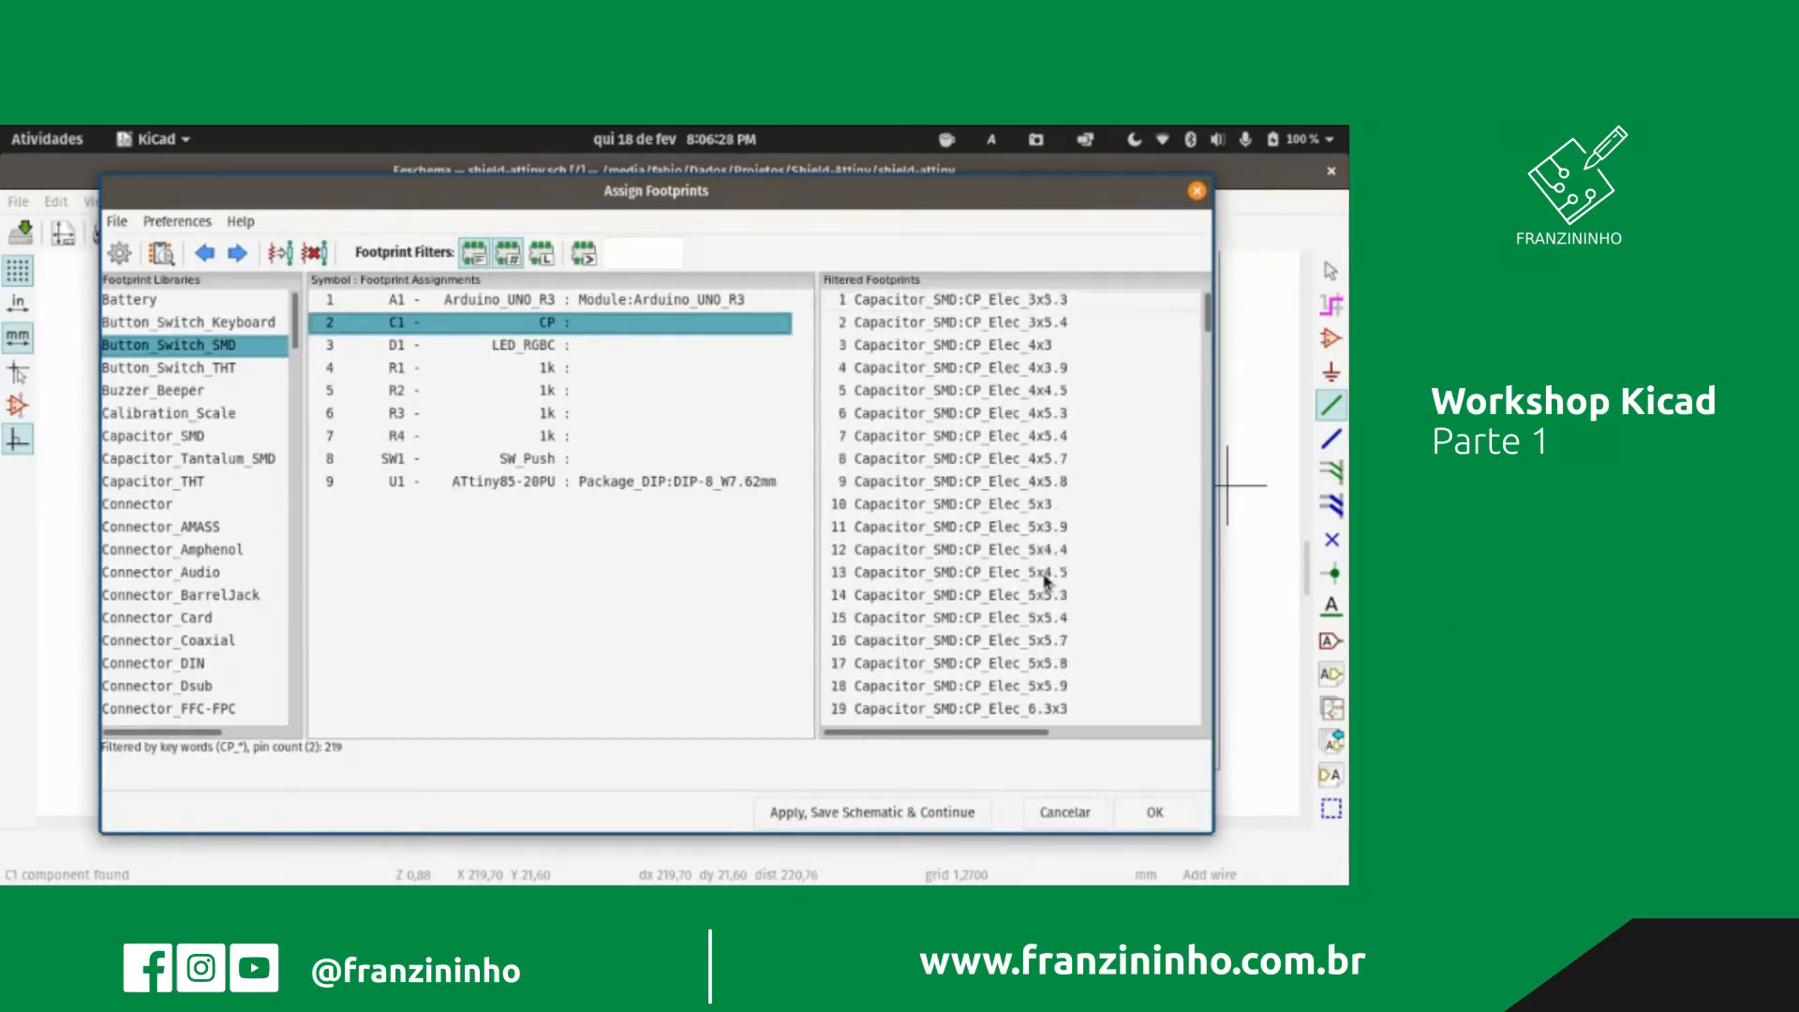
{"action": "scroll", "coordinate": [1096, 586], "scroll_direction": "down", "scroll_amount": 2}
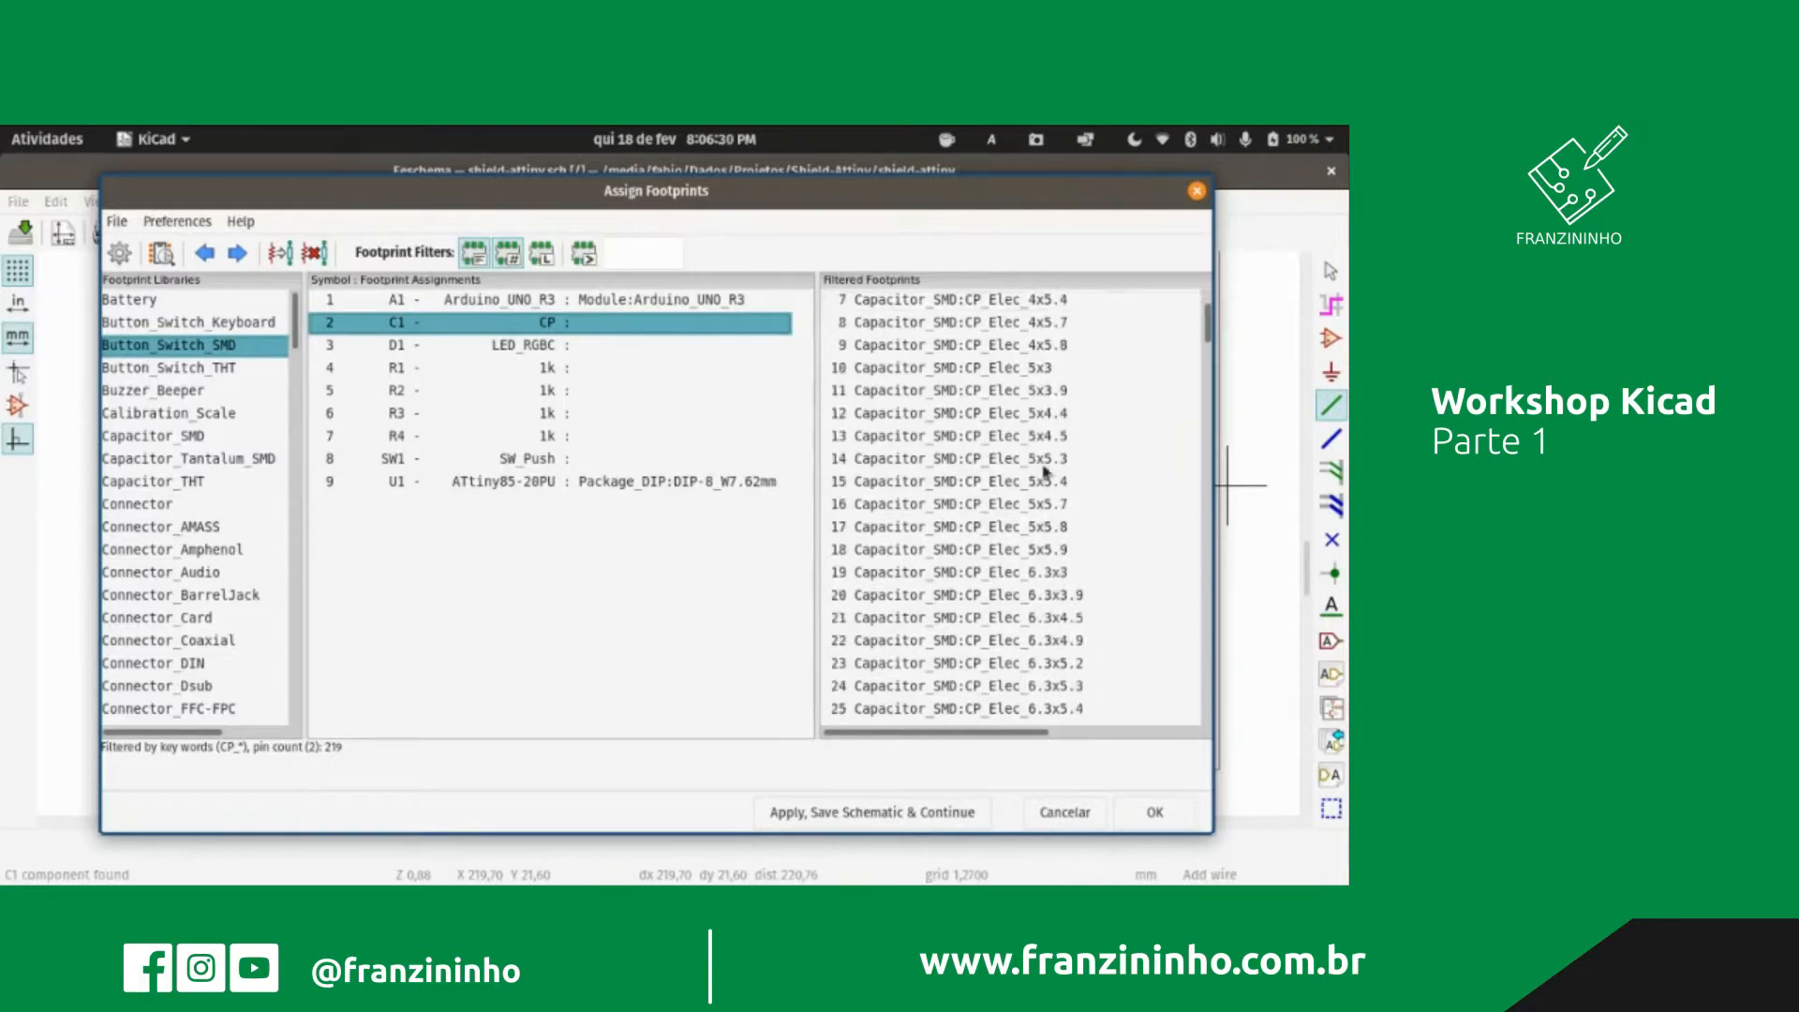
{"action": "scroll", "coordinate": [1056, 426], "scroll_direction": "down", "scroll_amount": 12}
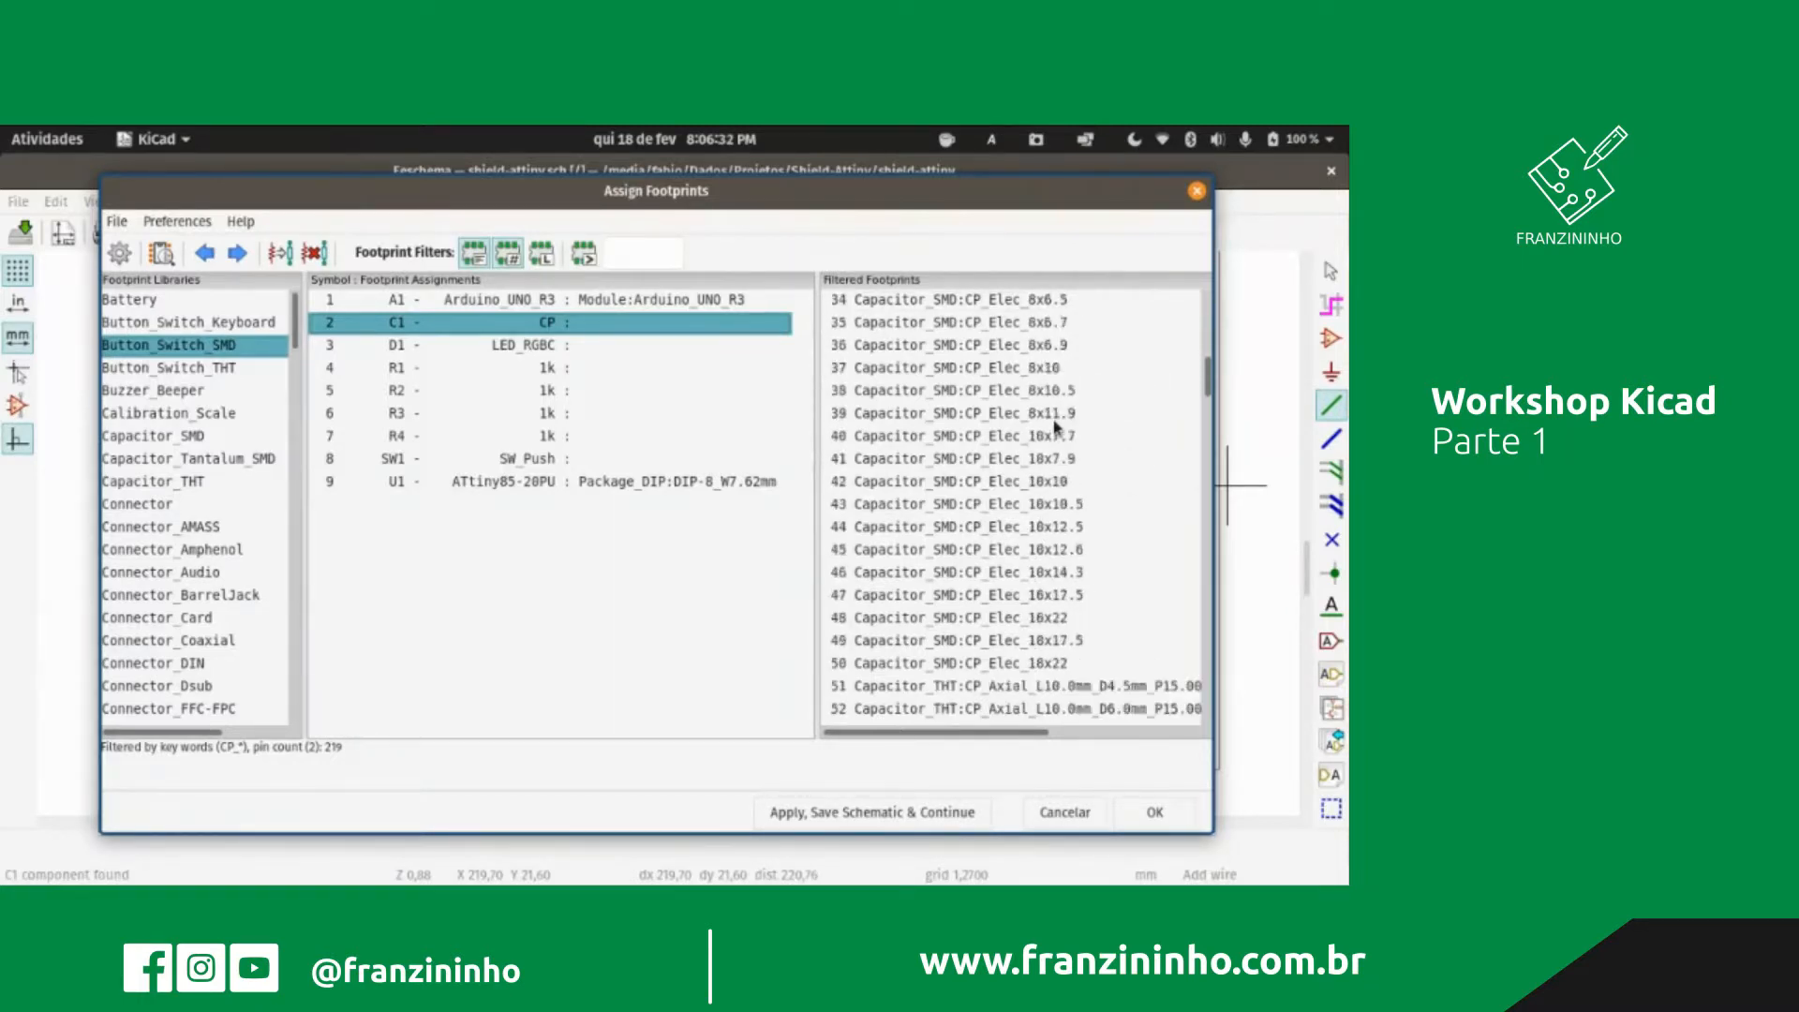
{"action": "scroll", "coordinate": [1042, 595], "scroll_direction": "down", "scroll_amount": 20}
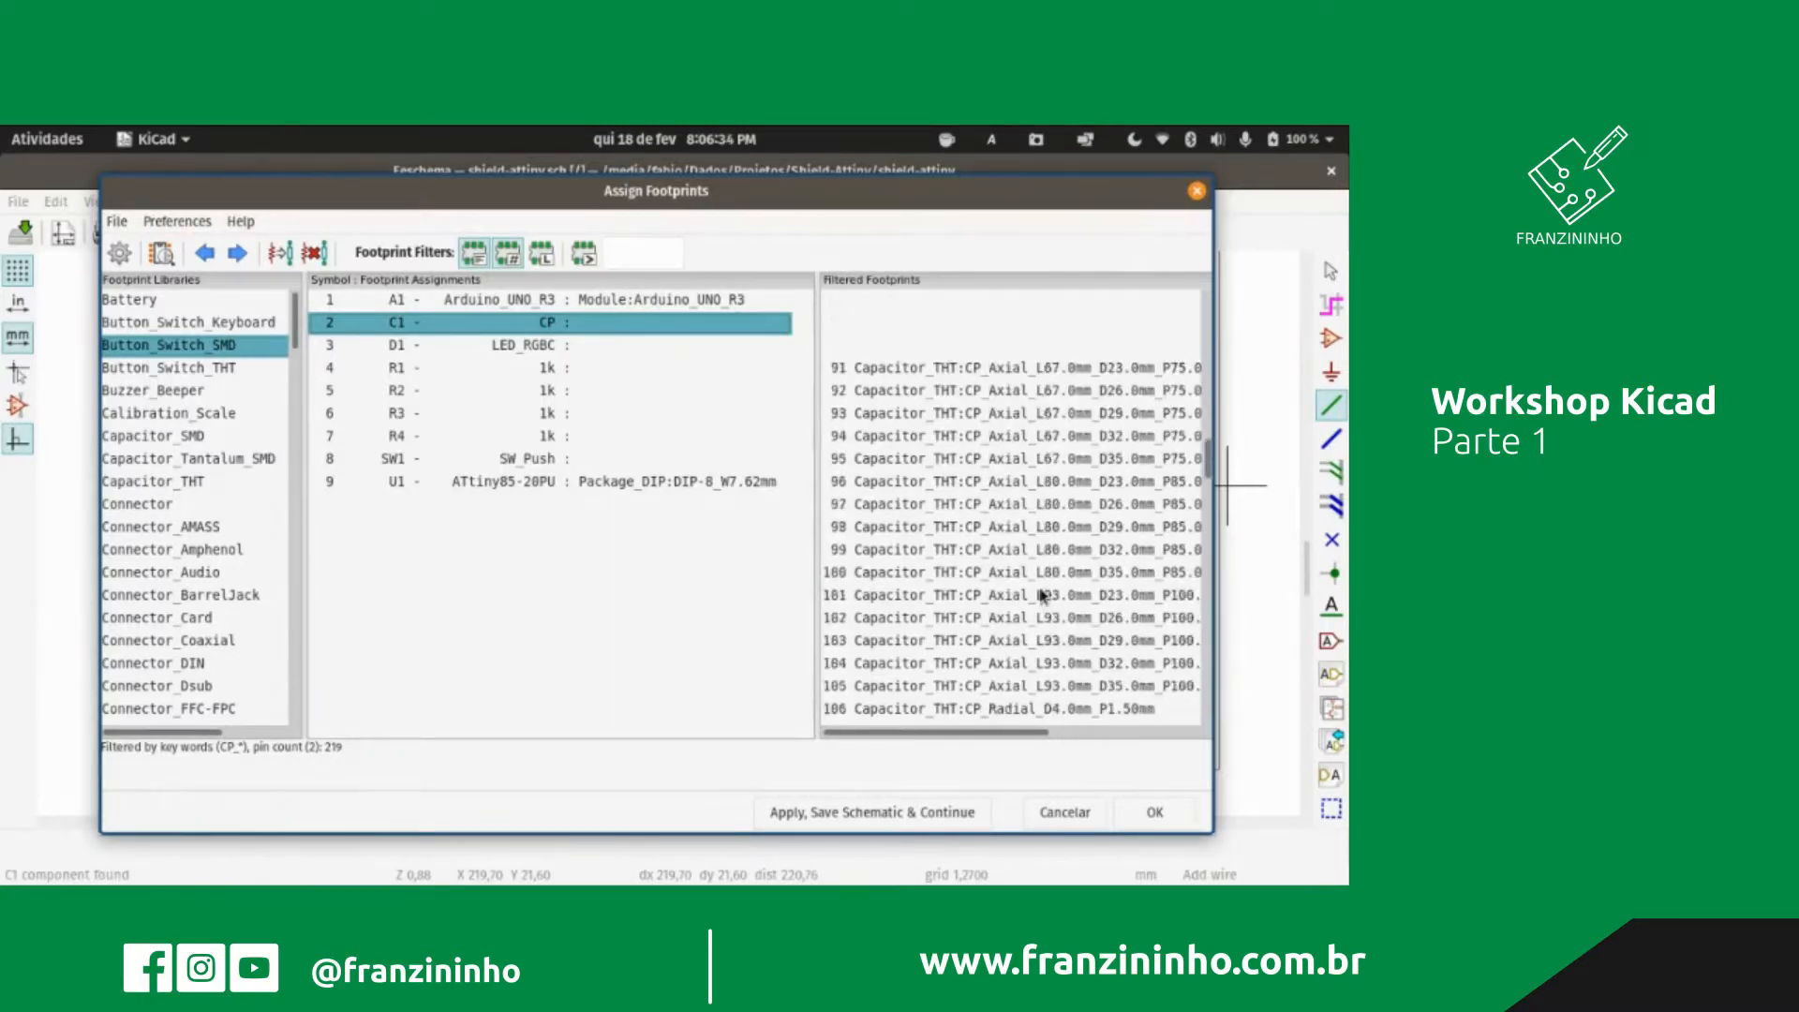
{"action": "scroll", "coordinate": [1042, 595], "scroll_direction": "up", "scroll_amount": 5}
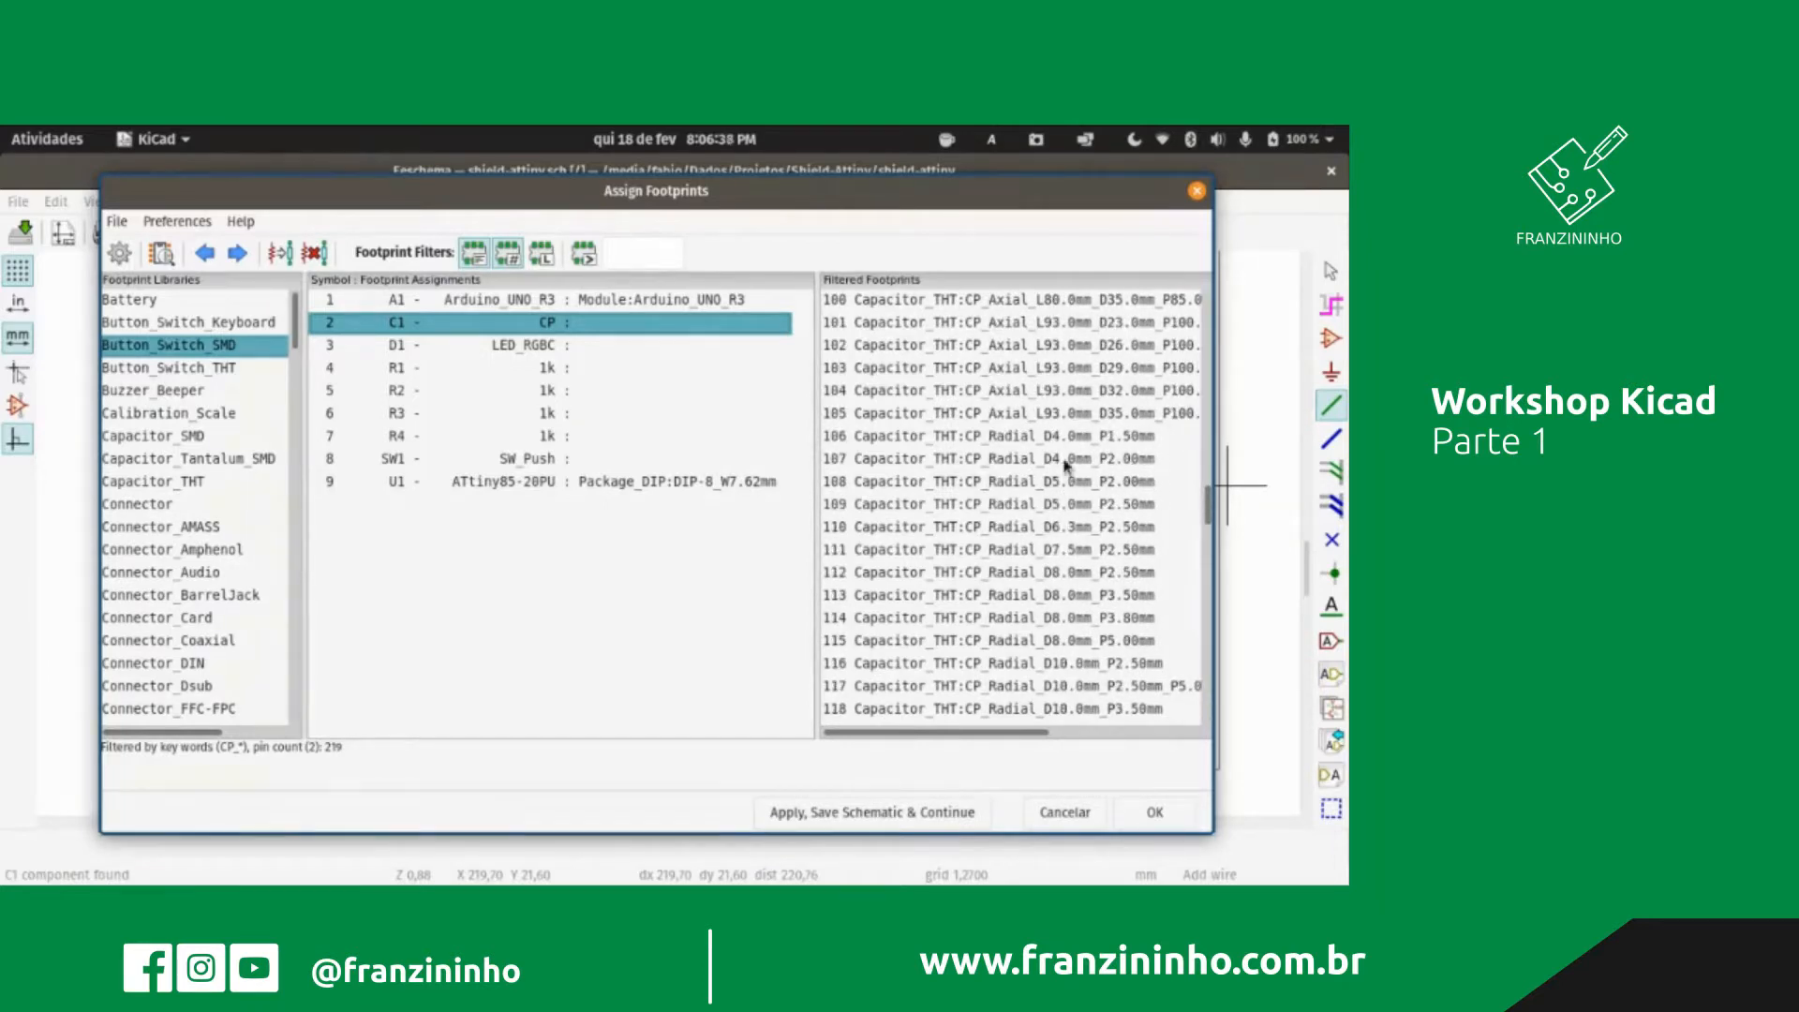
{"action": "left_click", "coordinate": [1125, 532]}
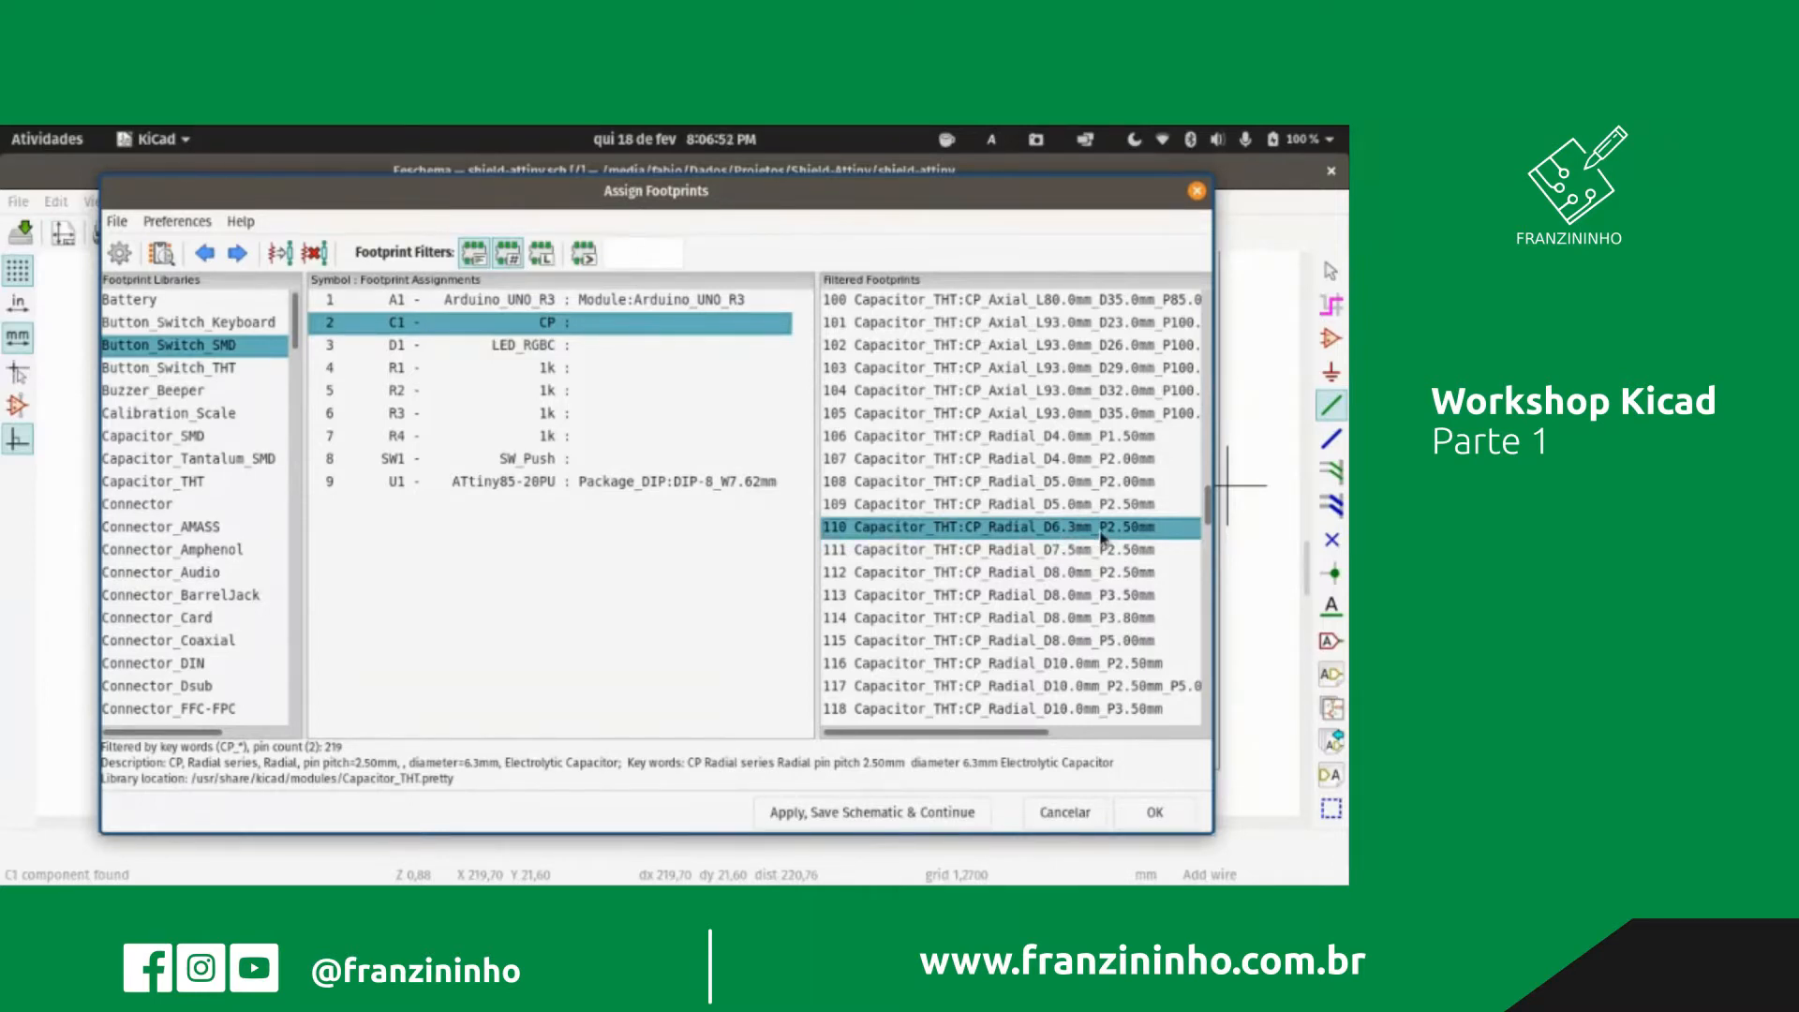
Step: Preview the selected radial capacitor footprint in a maximized viewer and enlarge its pads and outline
{"action": "left_click", "coordinate": [163, 253]}
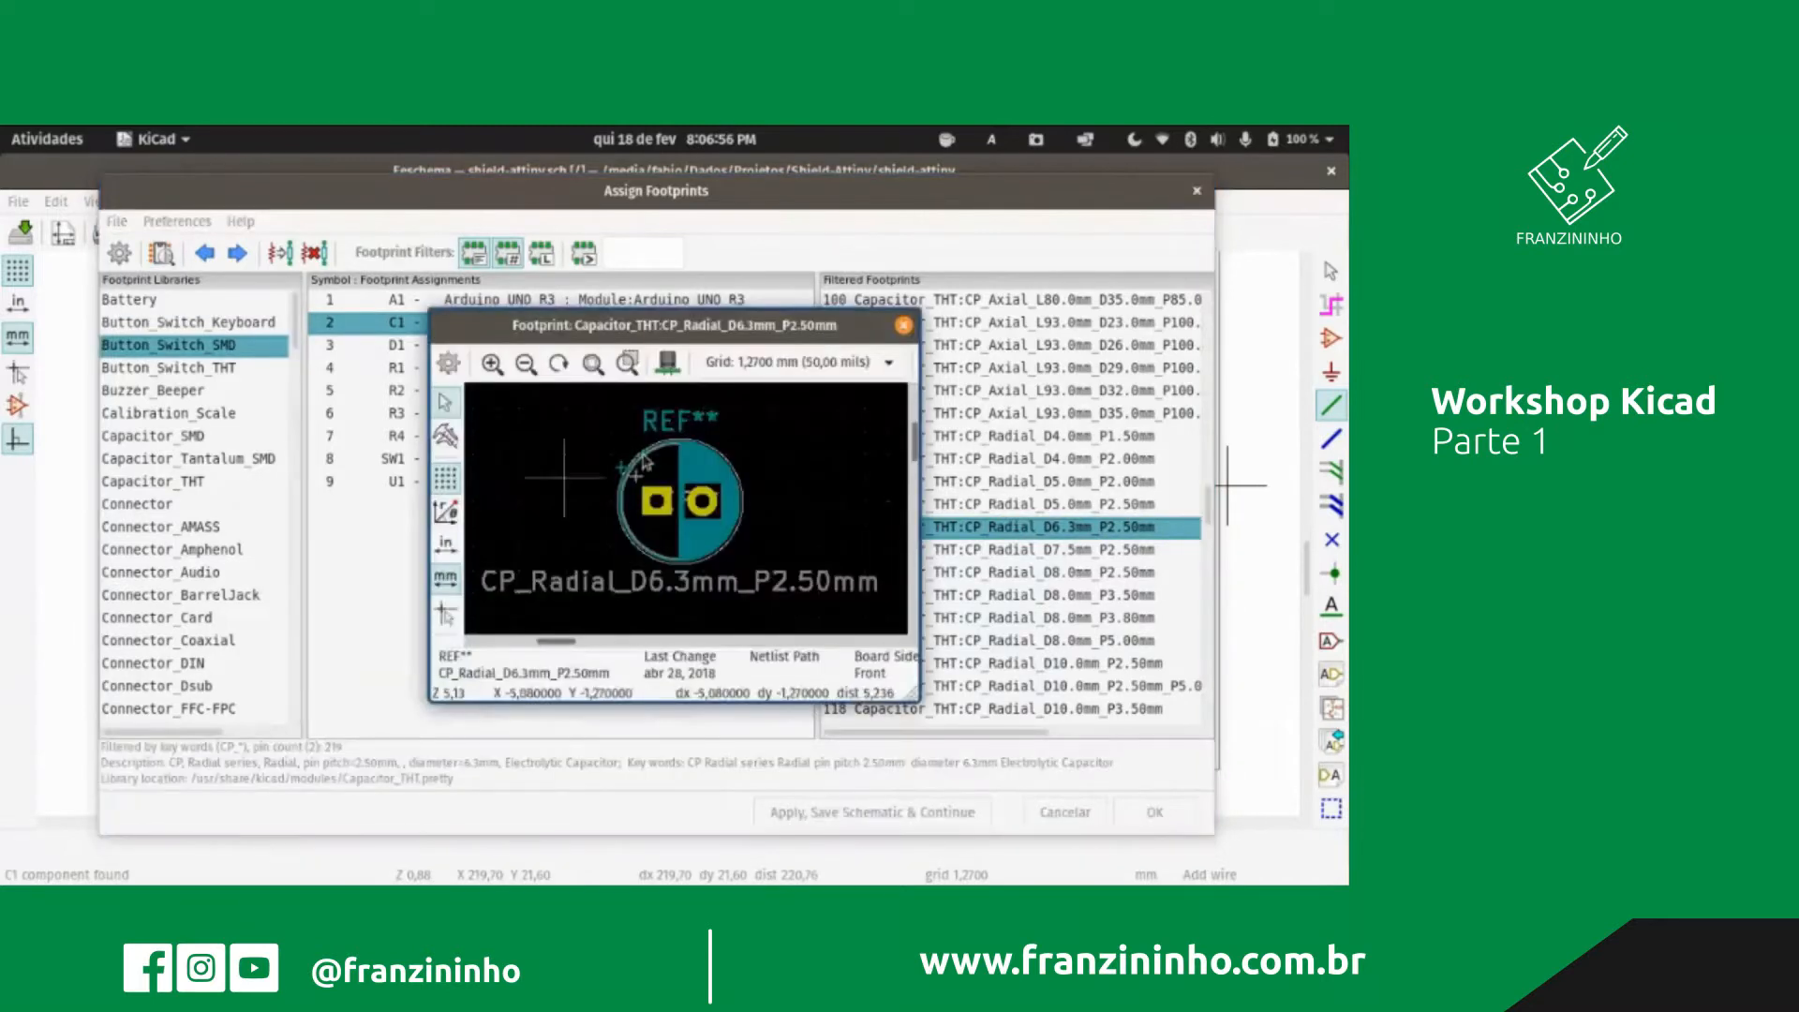
{"action": "double_click", "coordinate": [757, 335]}
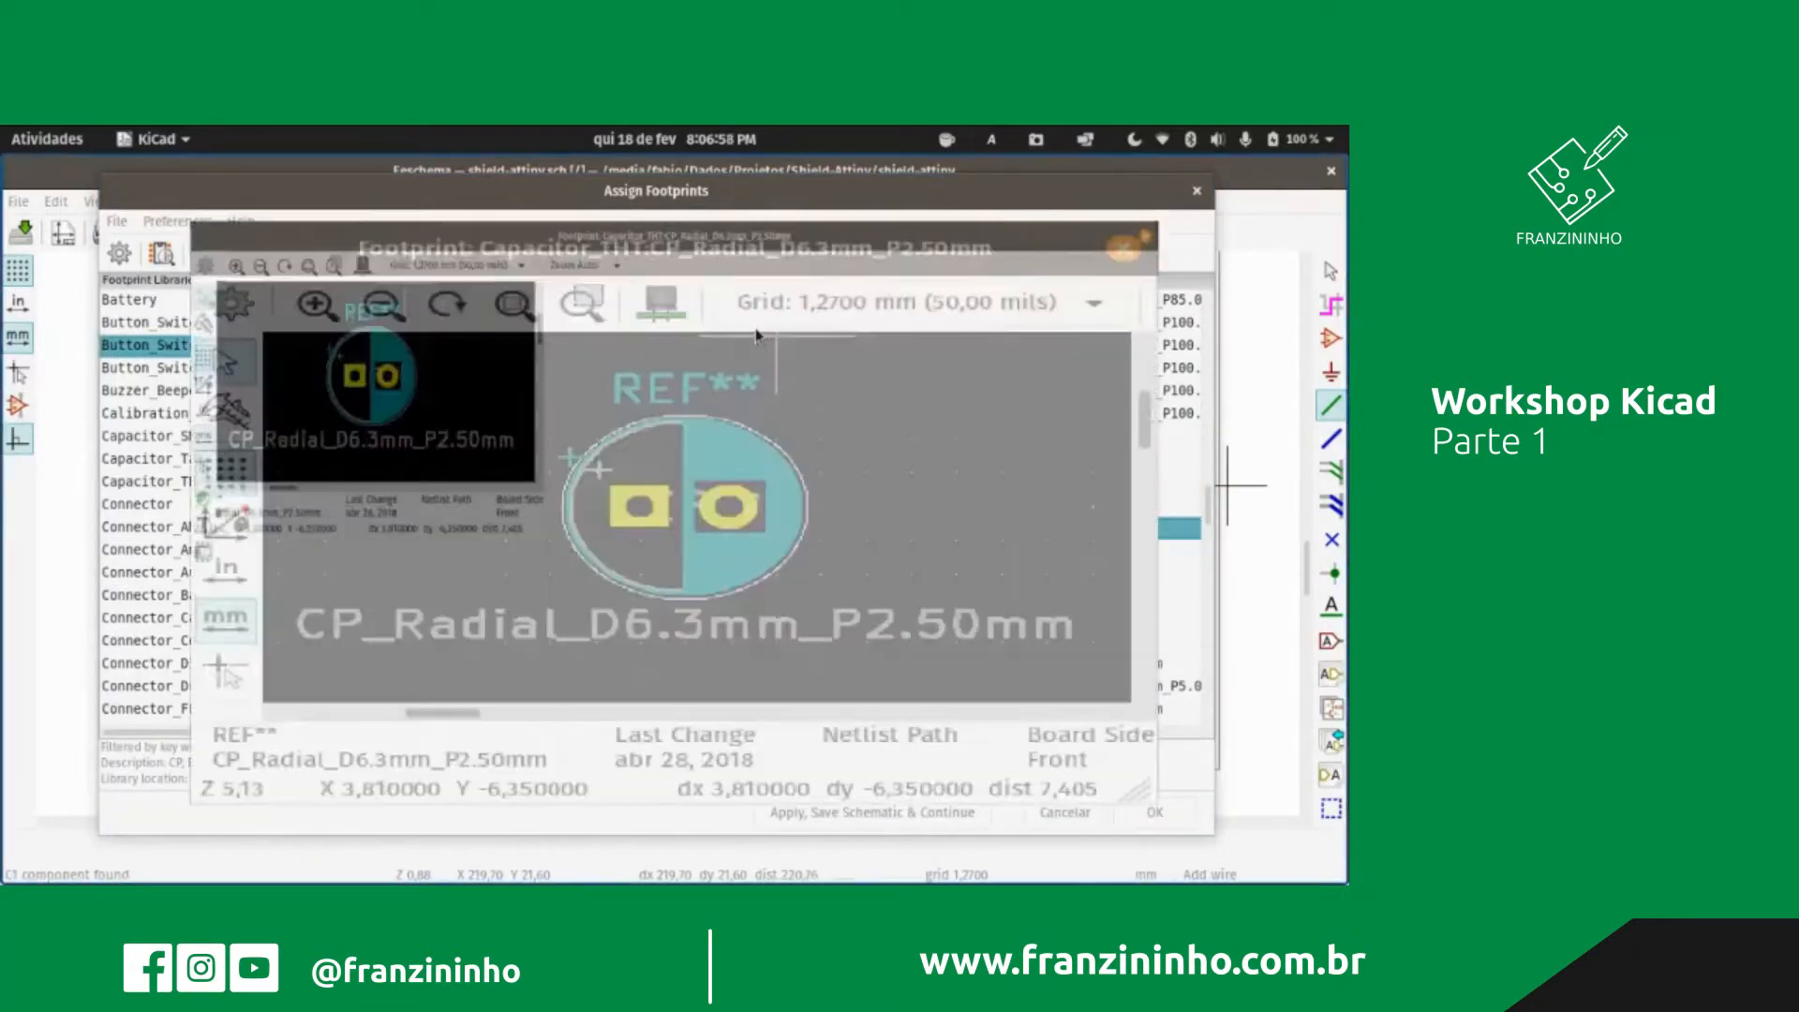
{"action": "scroll", "coordinate": [687, 527], "scroll_direction": "up", "scroll_amount": 5}
{"action": "scroll", "coordinate": [687, 528], "scroll_direction": "up", "scroll_amount": 1}
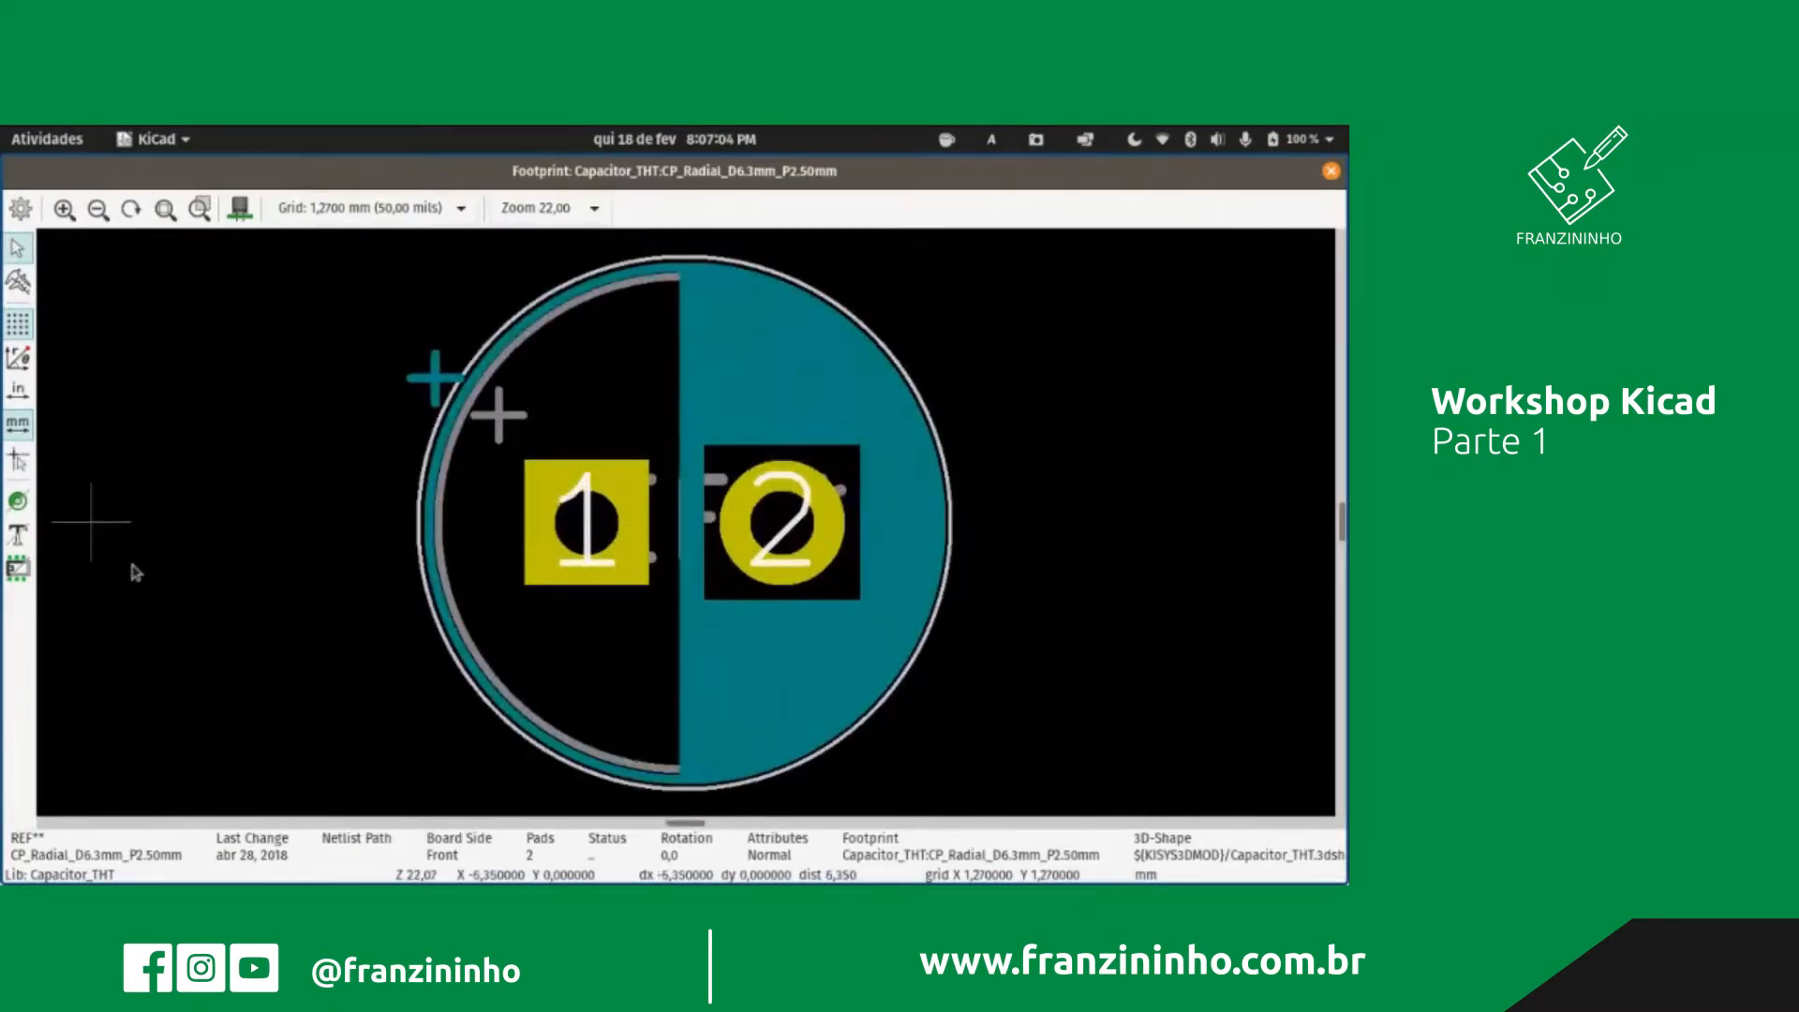
Step: Measure the distance between the centres of pads 1 and 2 of the capacitor footprint
{"action": "left_click", "coordinate": [21, 282]}
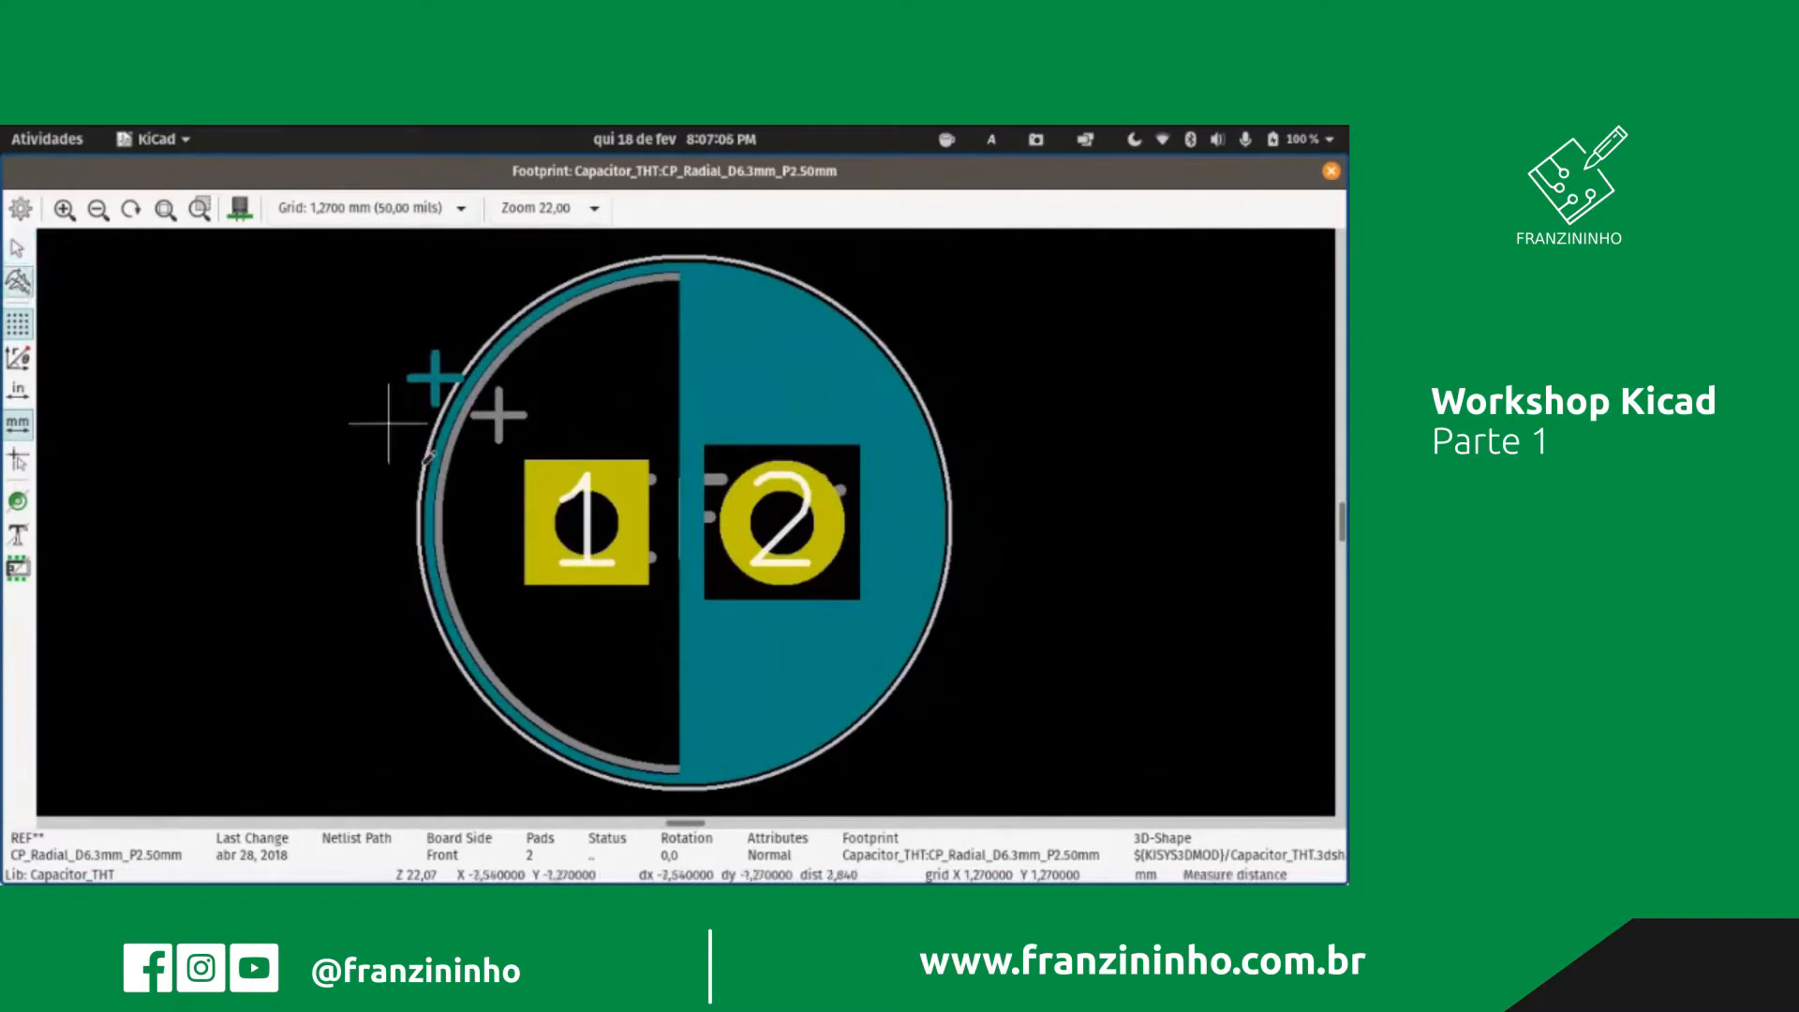
{"action": "left_click", "coordinate": [586, 522]}
{"action": "left_click", "coordinate": [787, 513]}
{"action": "left_click", "coordinate": [784, 522]}
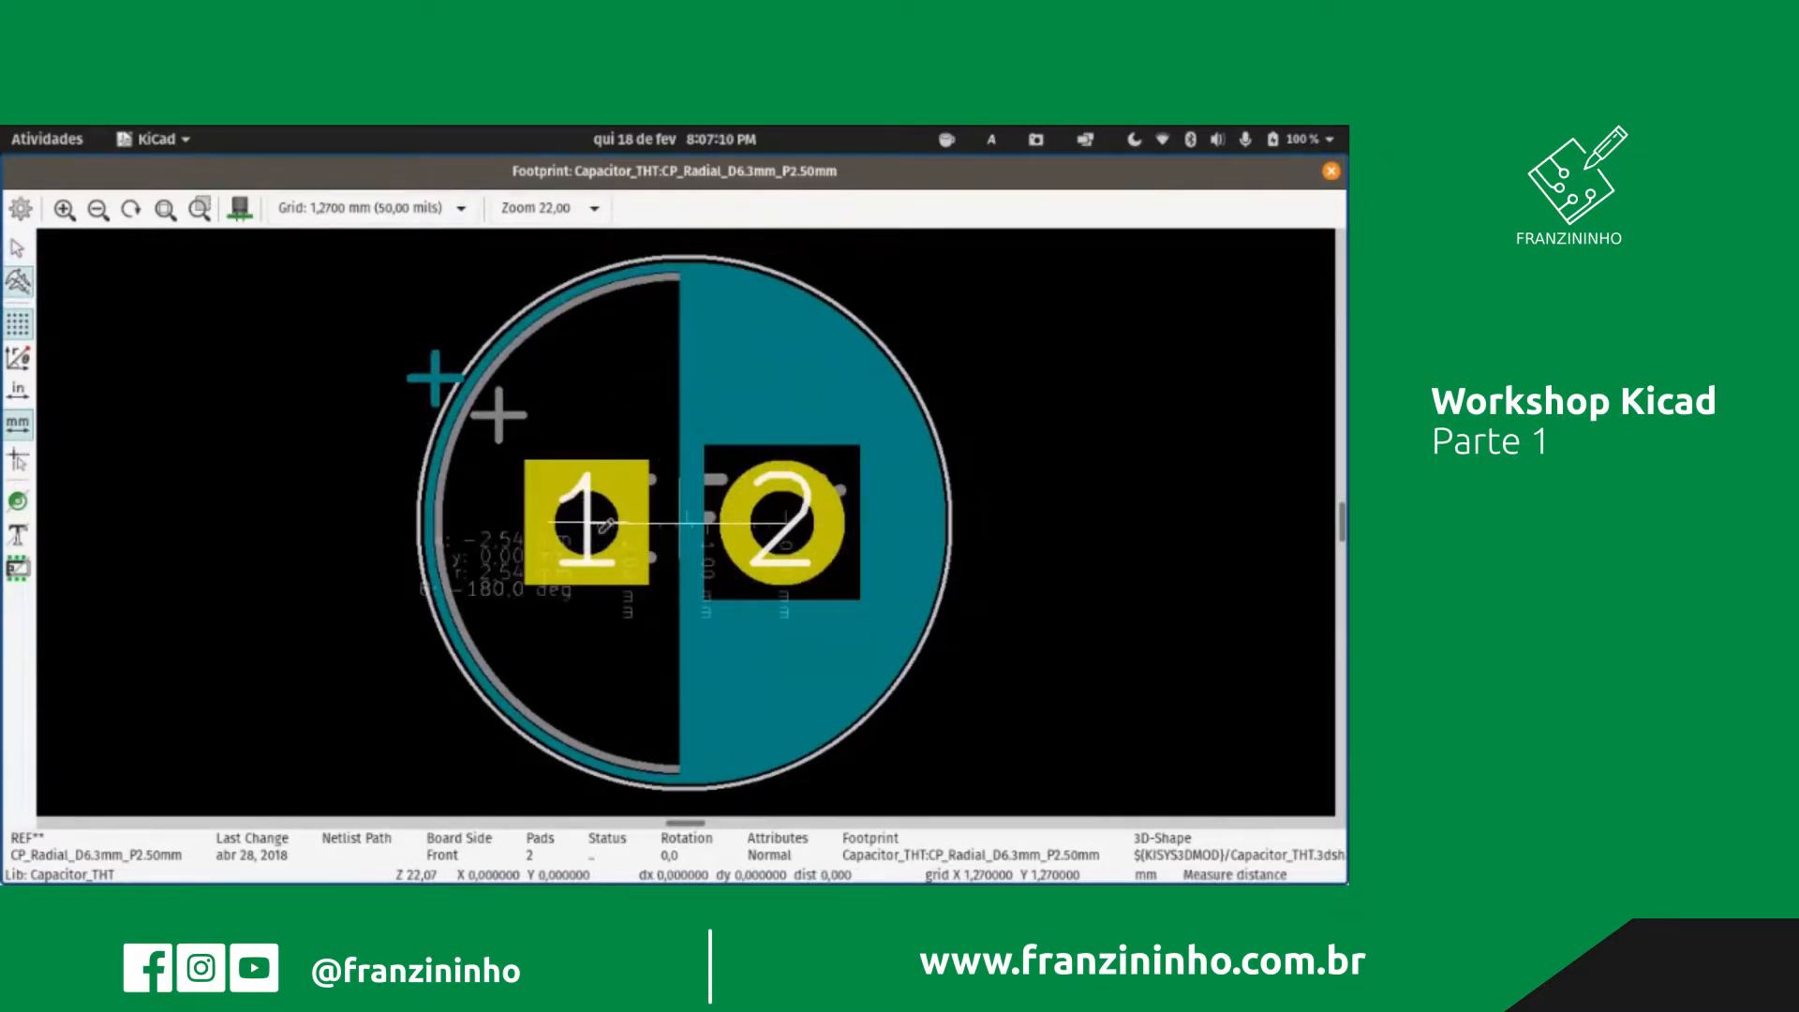
{"action": "key", "text": "Escape"}
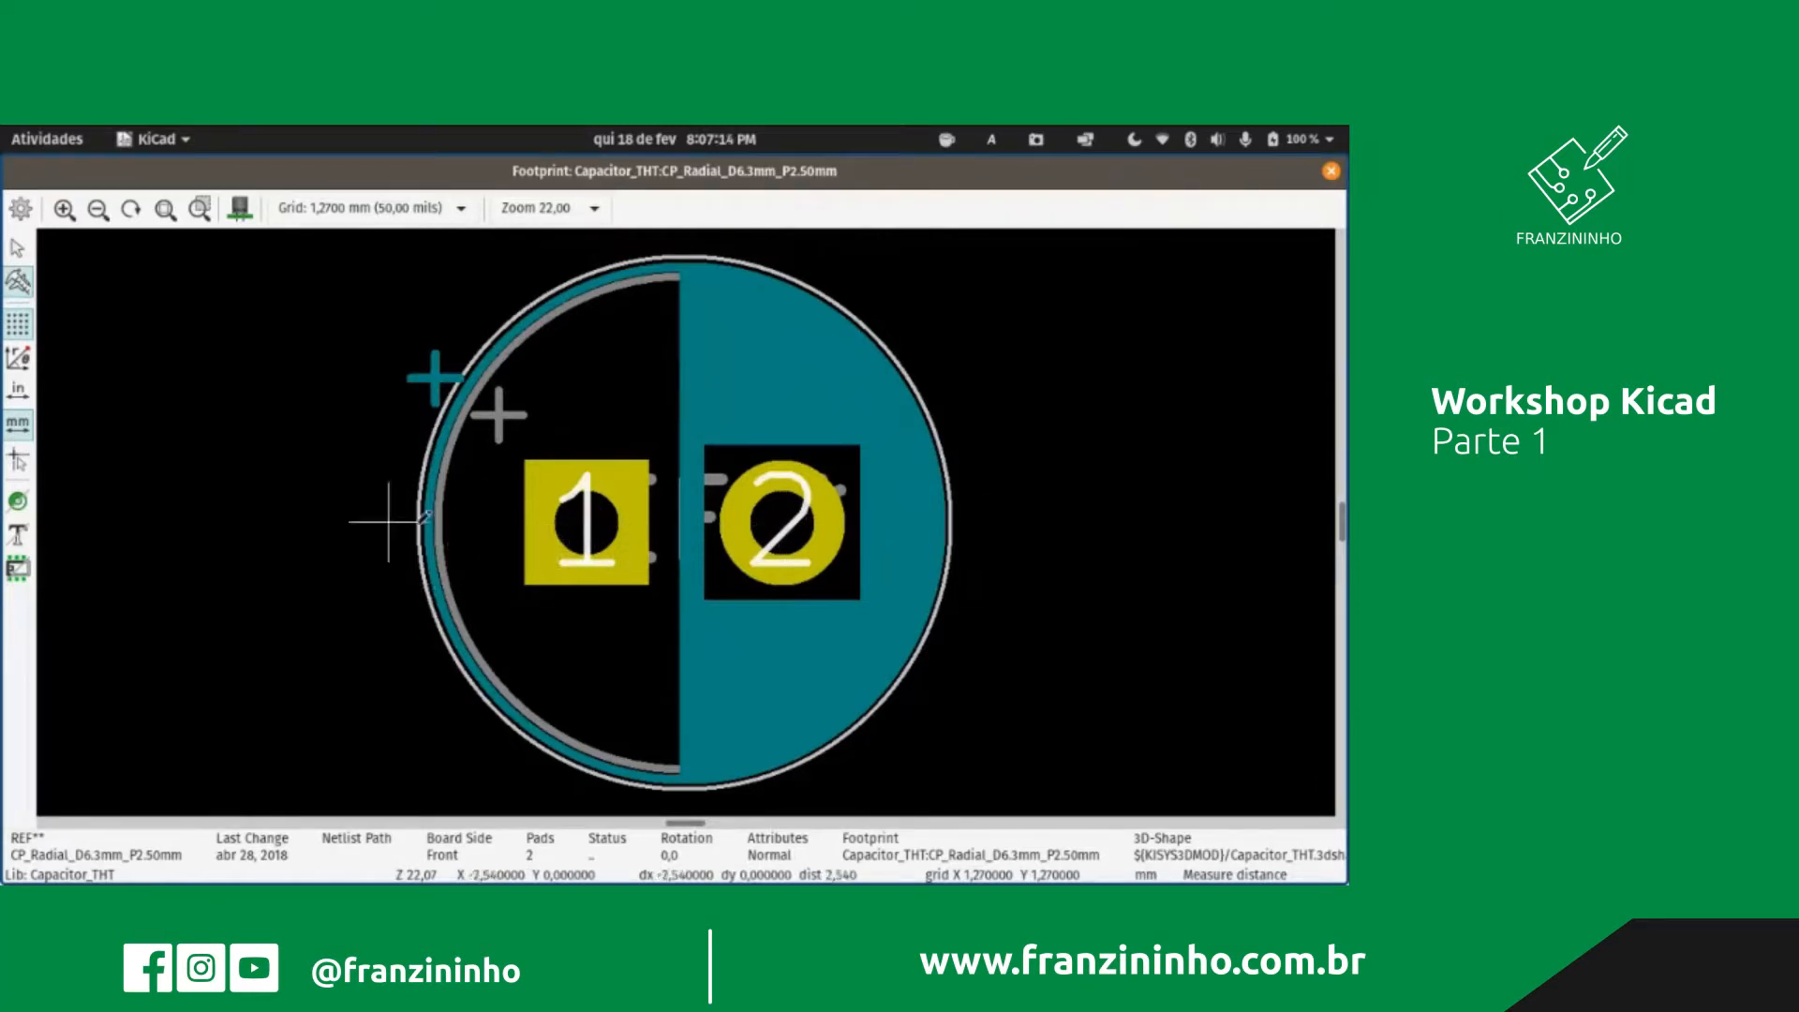
Step: Set the viewer grid to 0,1000 mm and measure the capacitor footprint's outer diameter across its outline
{"action": "left_click", "coordinate": [409, 207]}
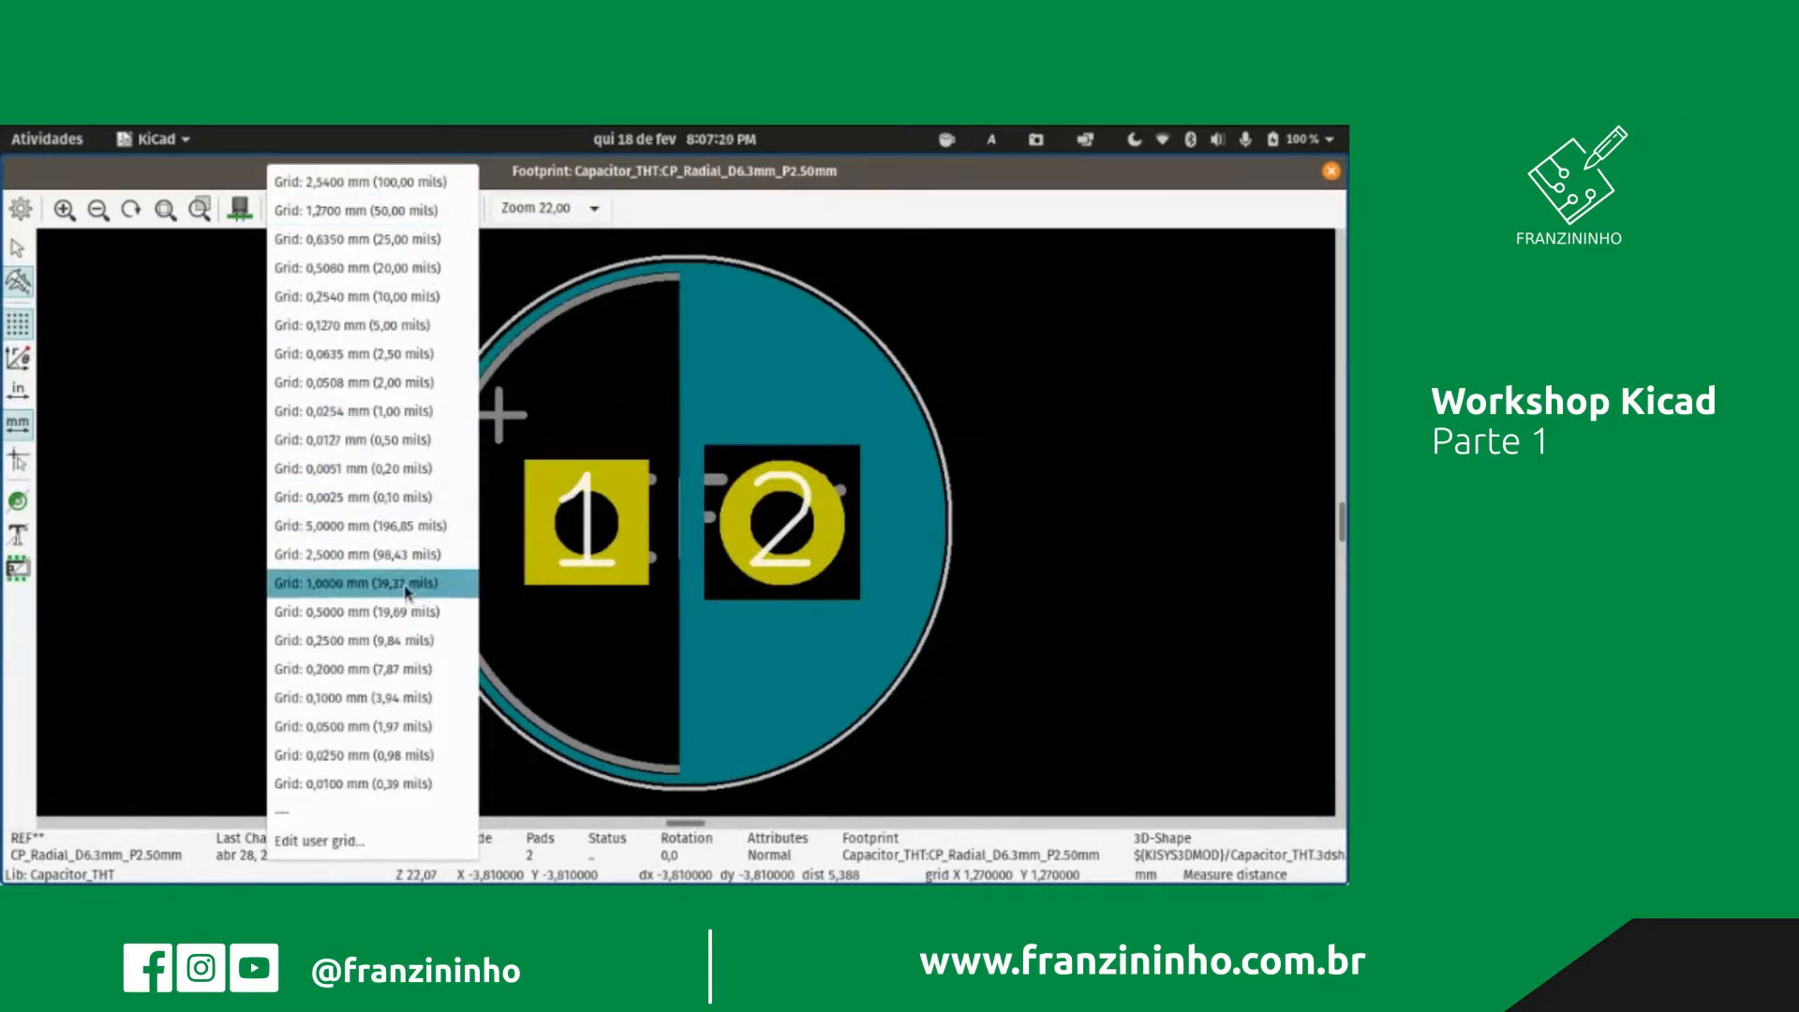
{"action": "left_click", "coordinate": [396, 698]}
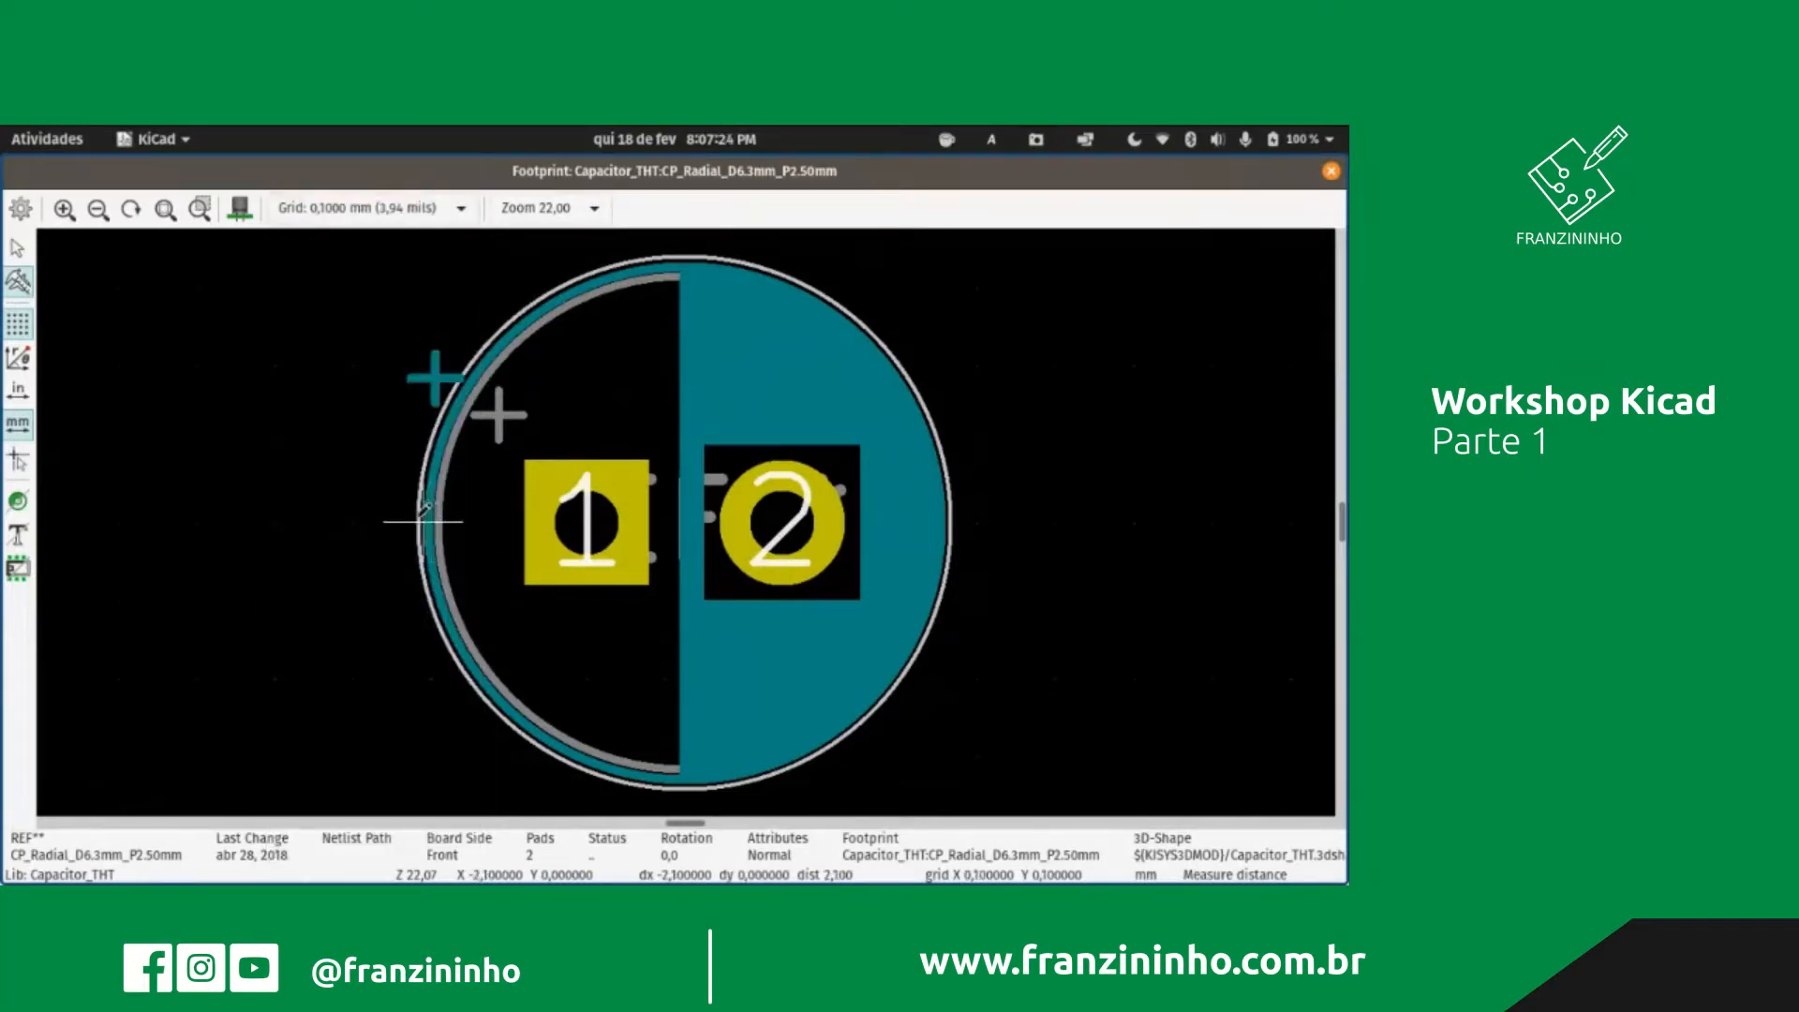
{"action": "left_click", "coordinate": [417, 522]}
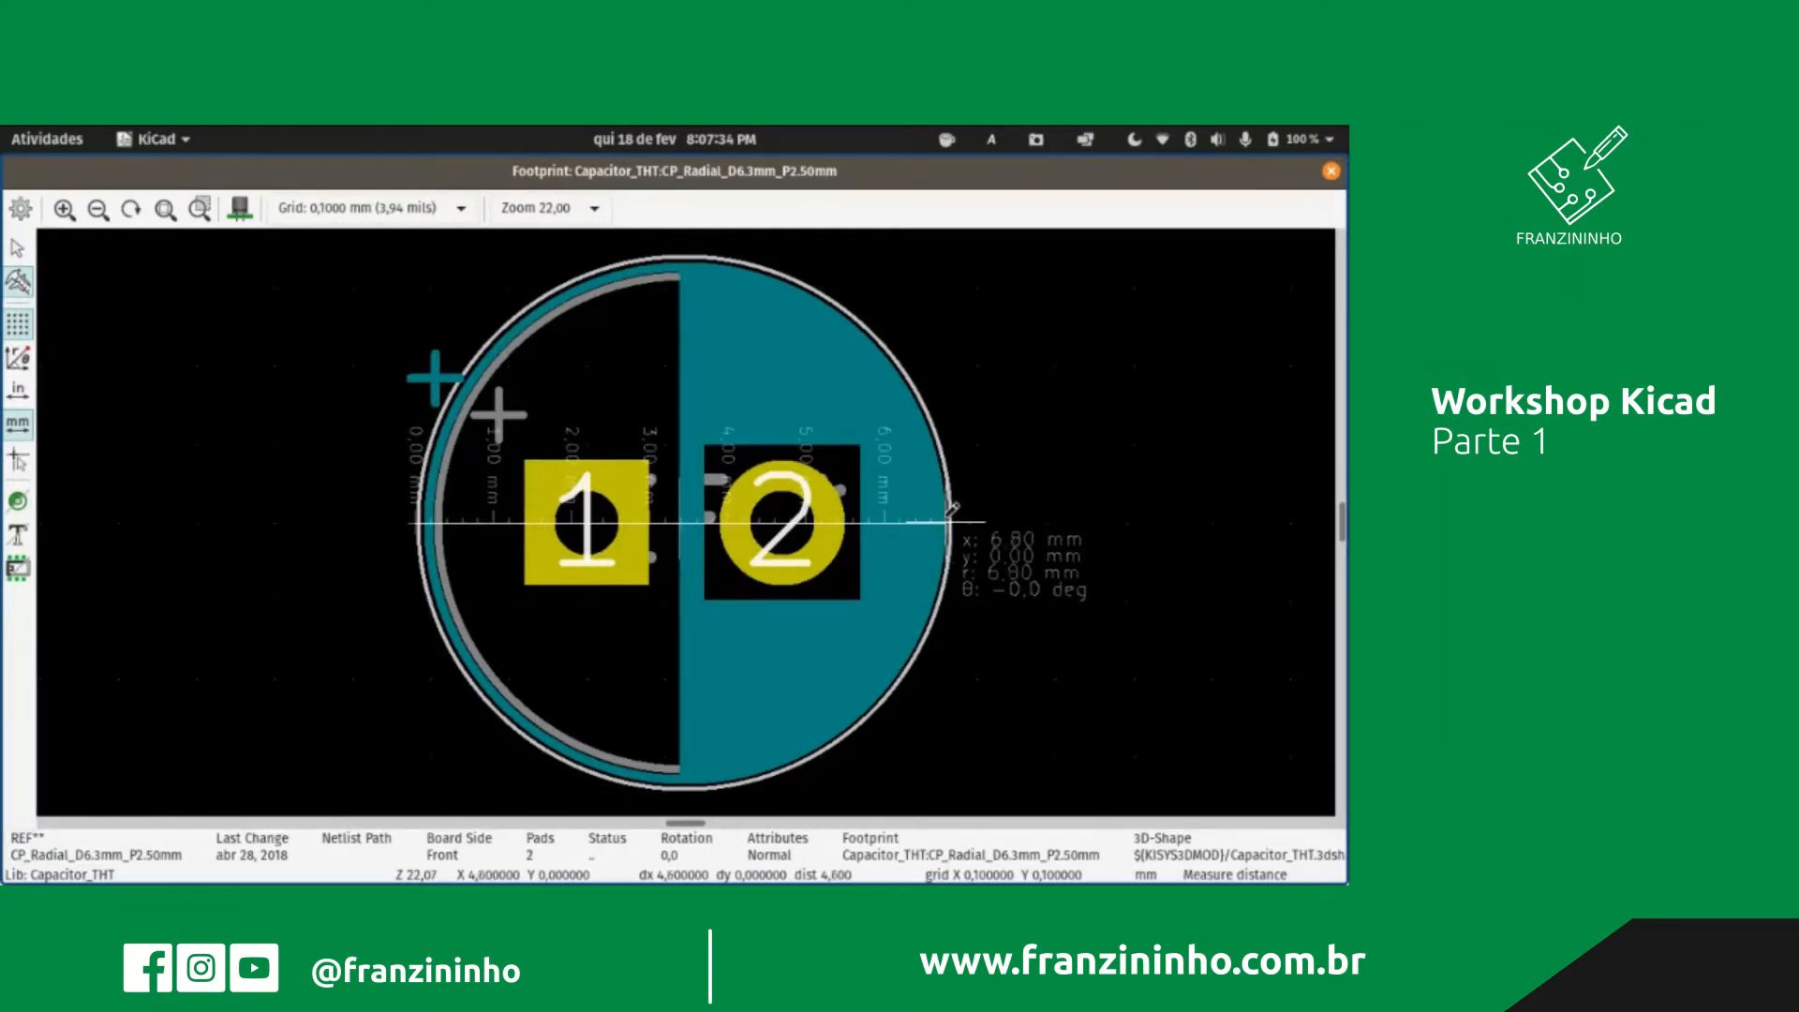
{"action": "key", "text": "Escape"}
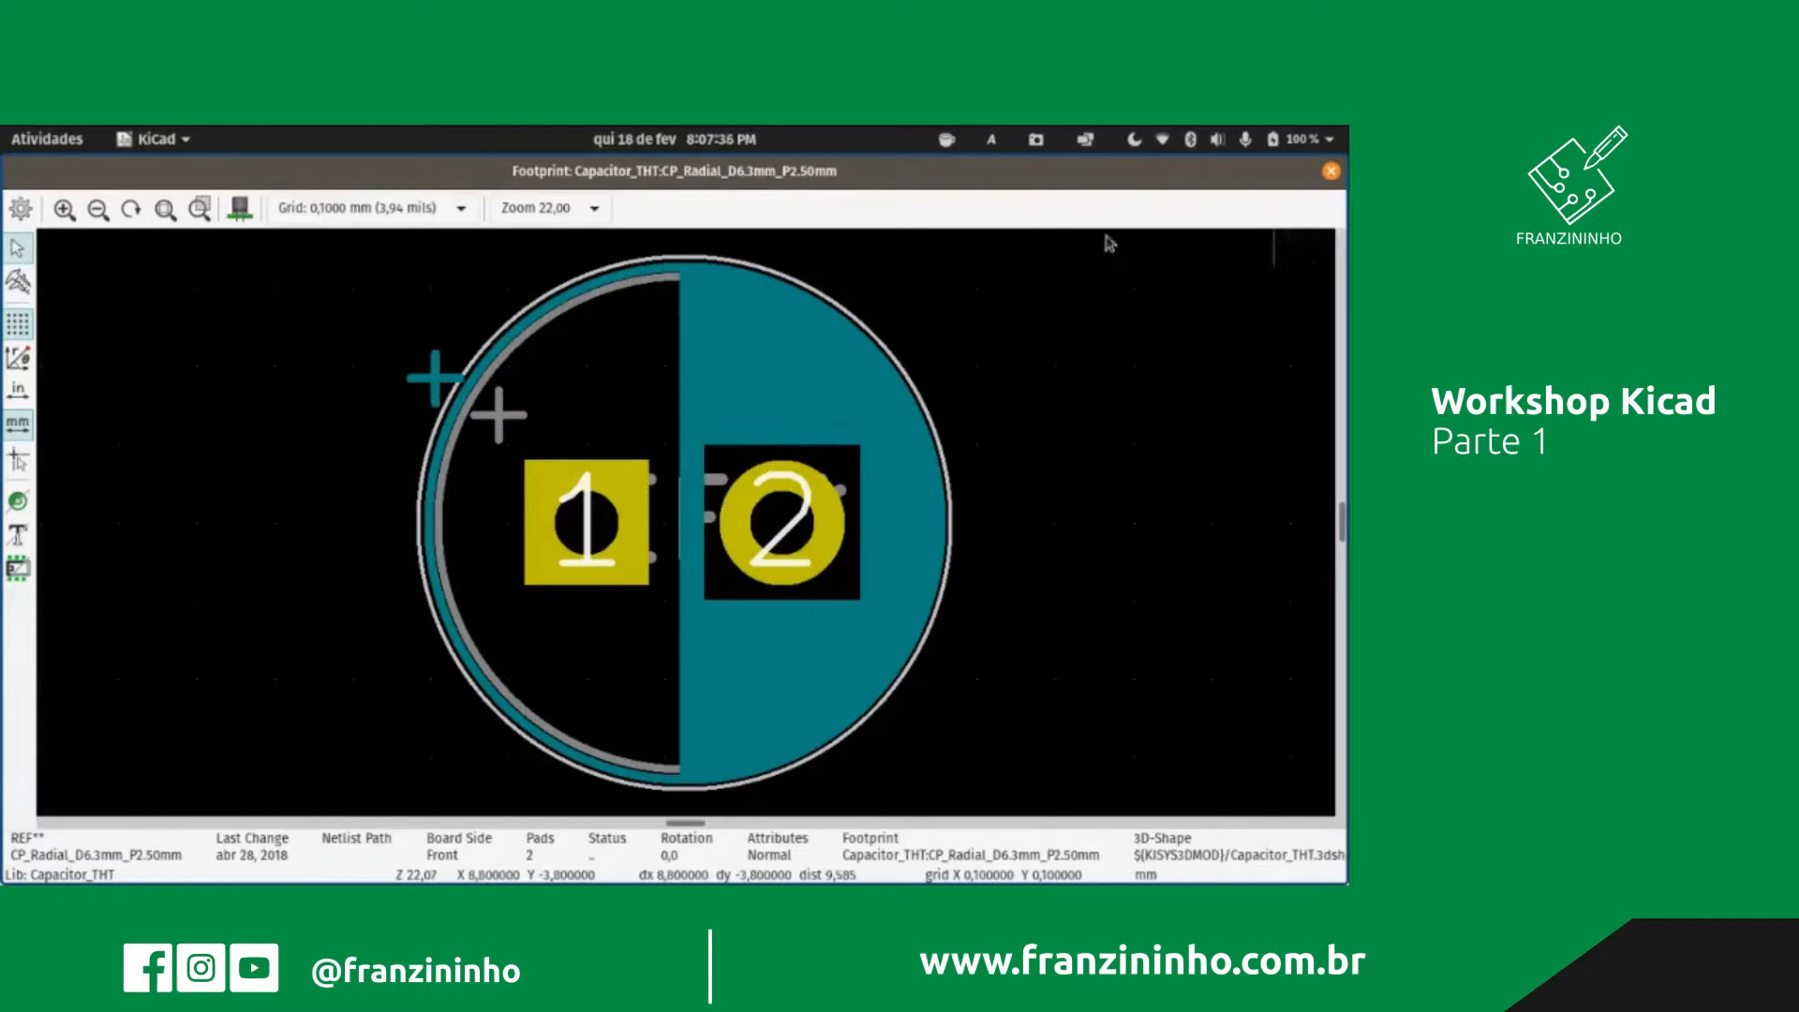
Step: Open the 3D view of the capacitor footprint and inspect the component model from the side
{"action": "left_click", "coordinate": [241, 209]}
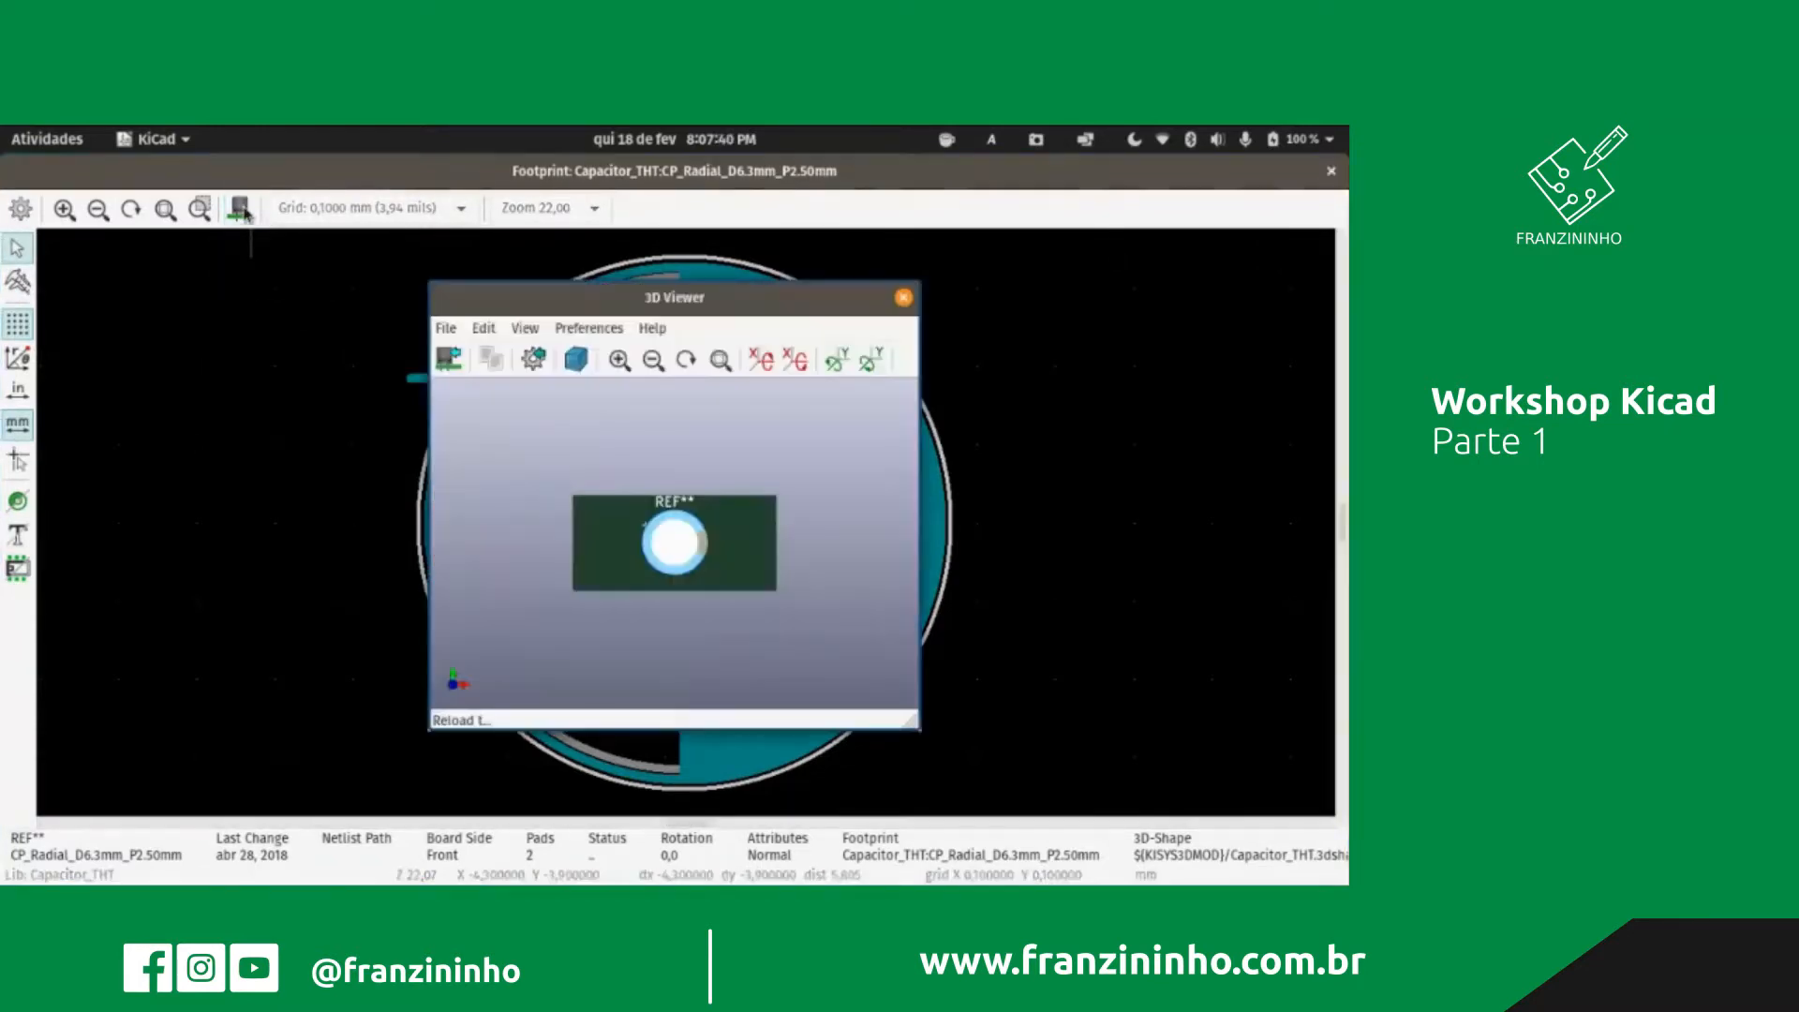
{"action": "left_click_drag", "start_coordinate": [676, 579], "coordinate": [787, 566]}
{"action": "scroll", "coordinate": [677, 549], "scroll_direction": "up", "scroll_amount": 5}
{"action": "scroll", "coordinate": [697, 565], "scroll_direction": "down", "scroll_amount": 3}
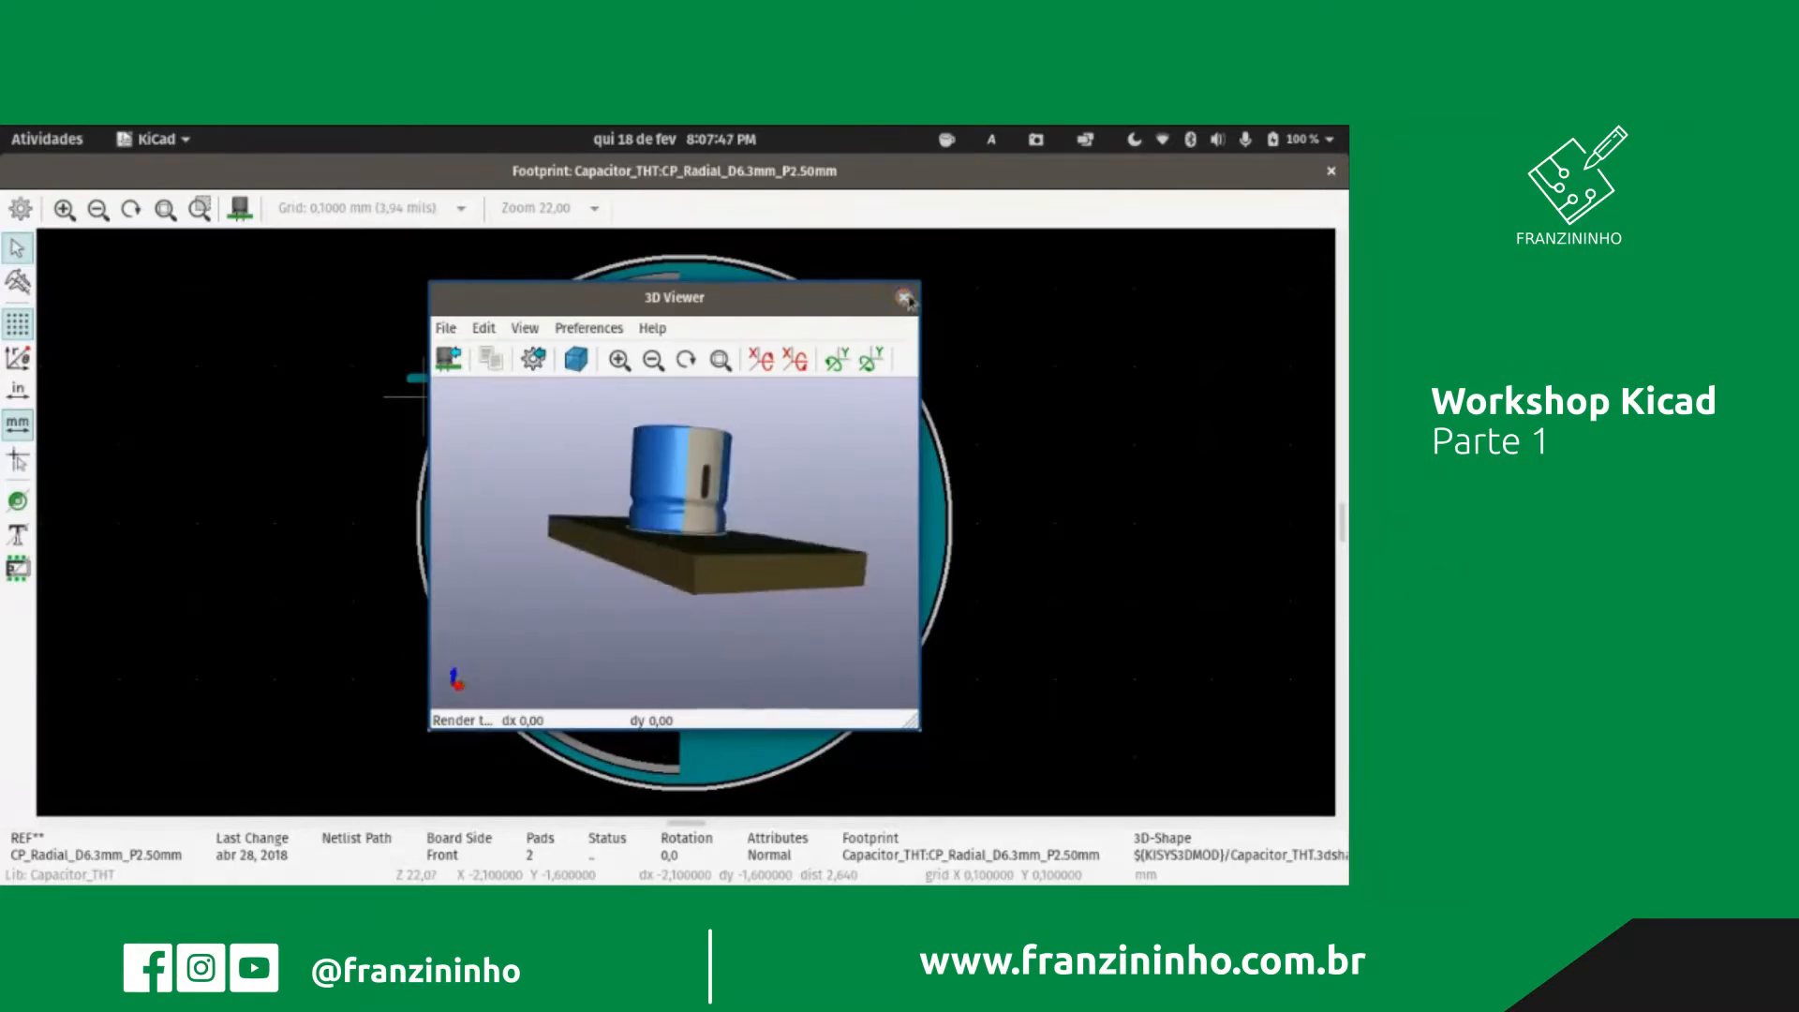
Step: Close the 3D and footprint viewers and assign Capacitor_THT:CP_Radial_D6.3mm_P2.50mm to capacitor C1
{"action": "left_click", "coordinate": [903, 297]}
{"action": "left_click", "coordinate": [1327, 173]}
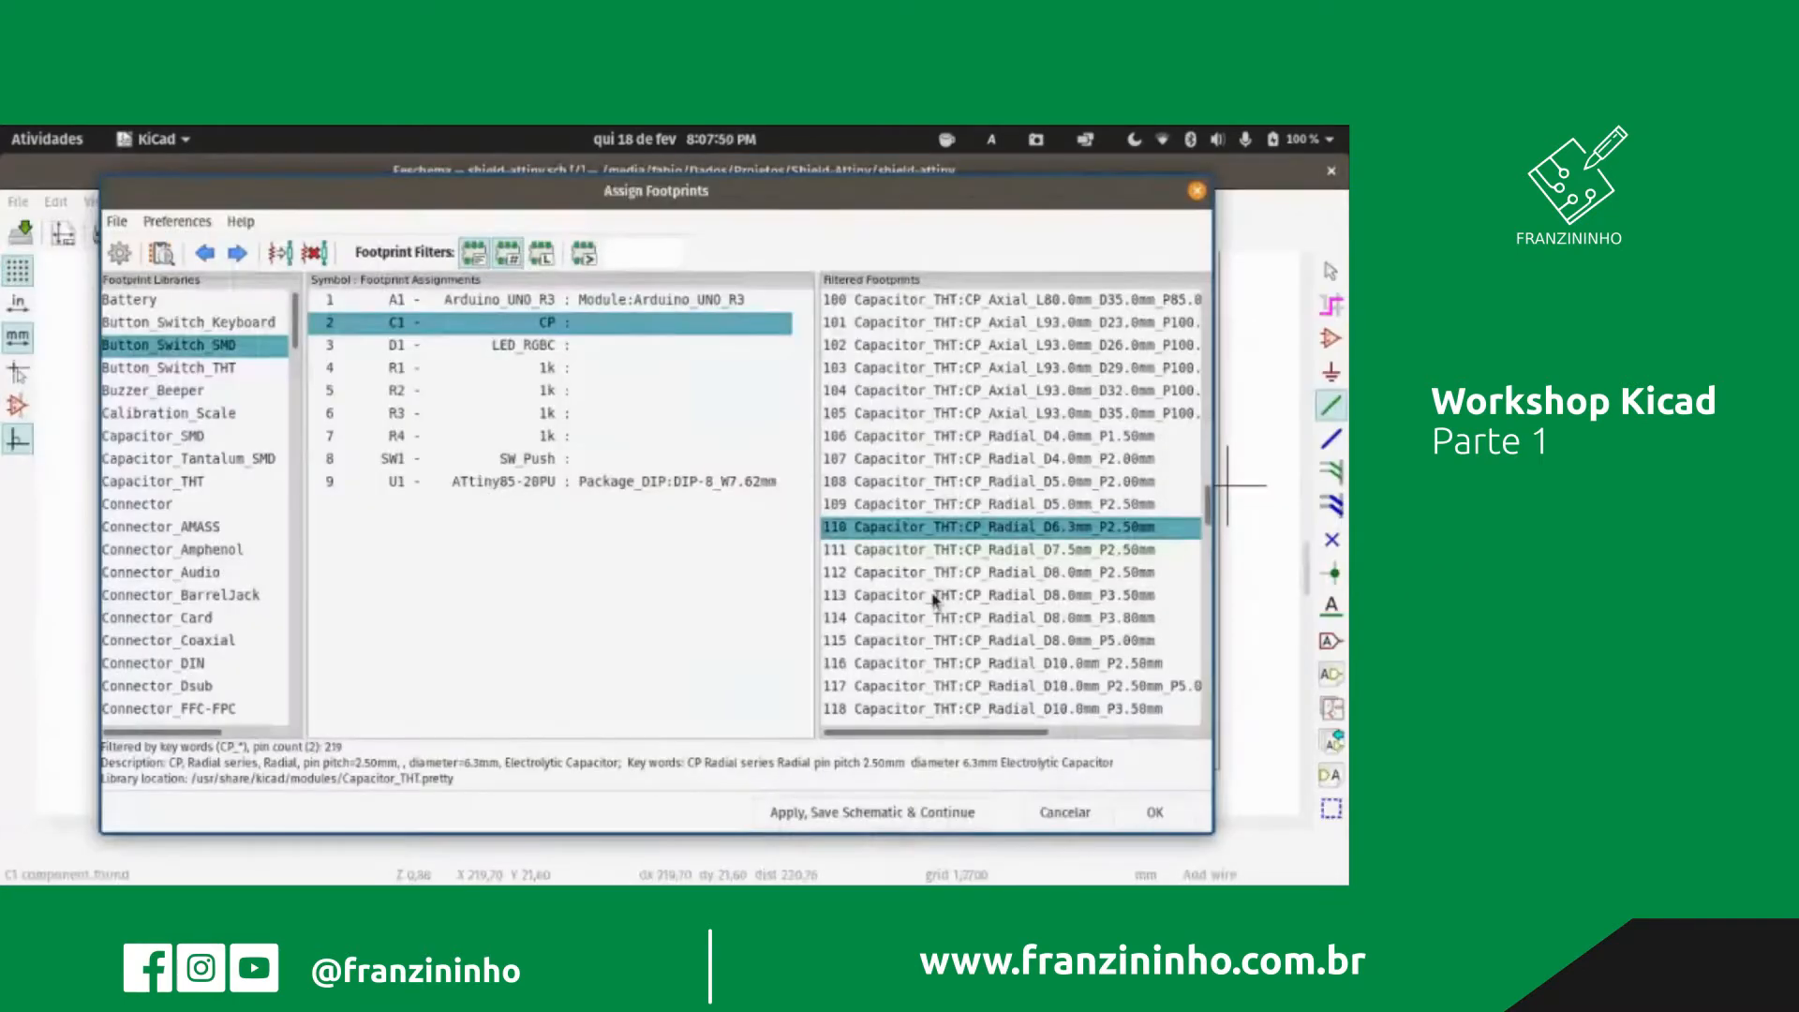
{"action": "double_click", "coordinate": [976, 530]}
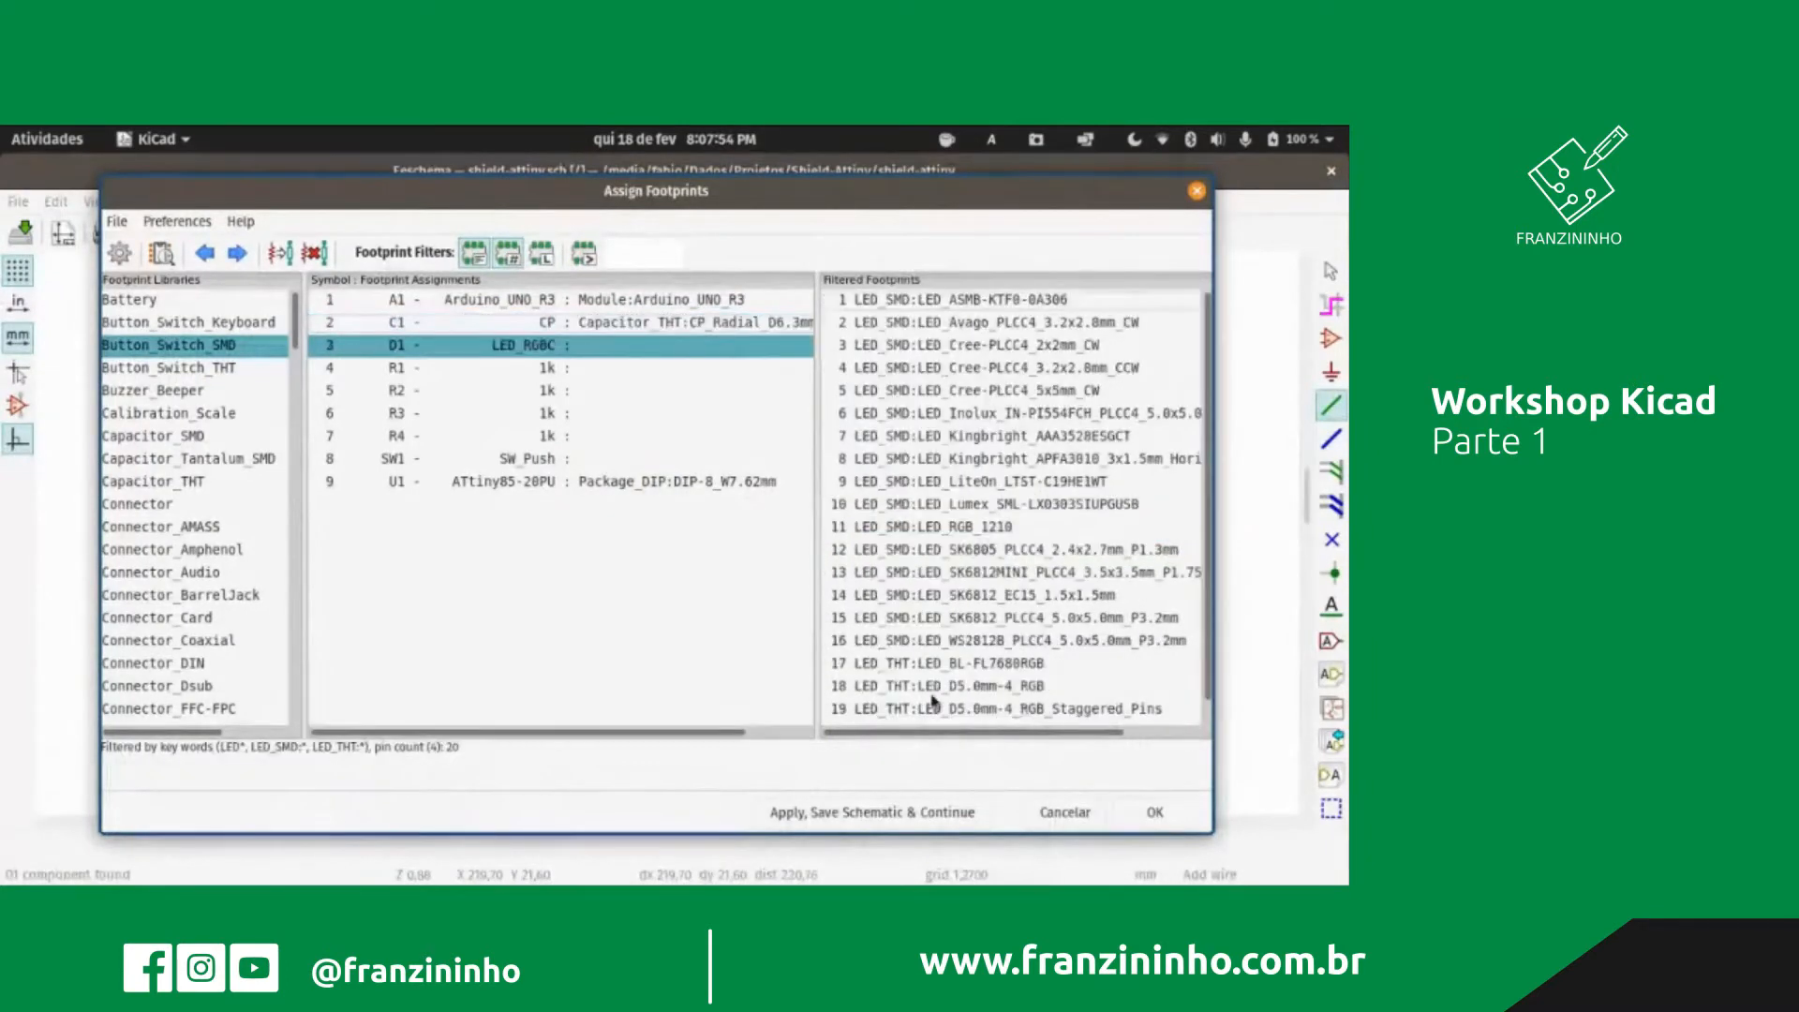
Step: Preview the LED_THT:LED_D5.0mm-4_RGB footprint for LED D1, examine its pad layout closely, and close the viewer
{"action": "left_click", "coordinate": [1037, 689]}
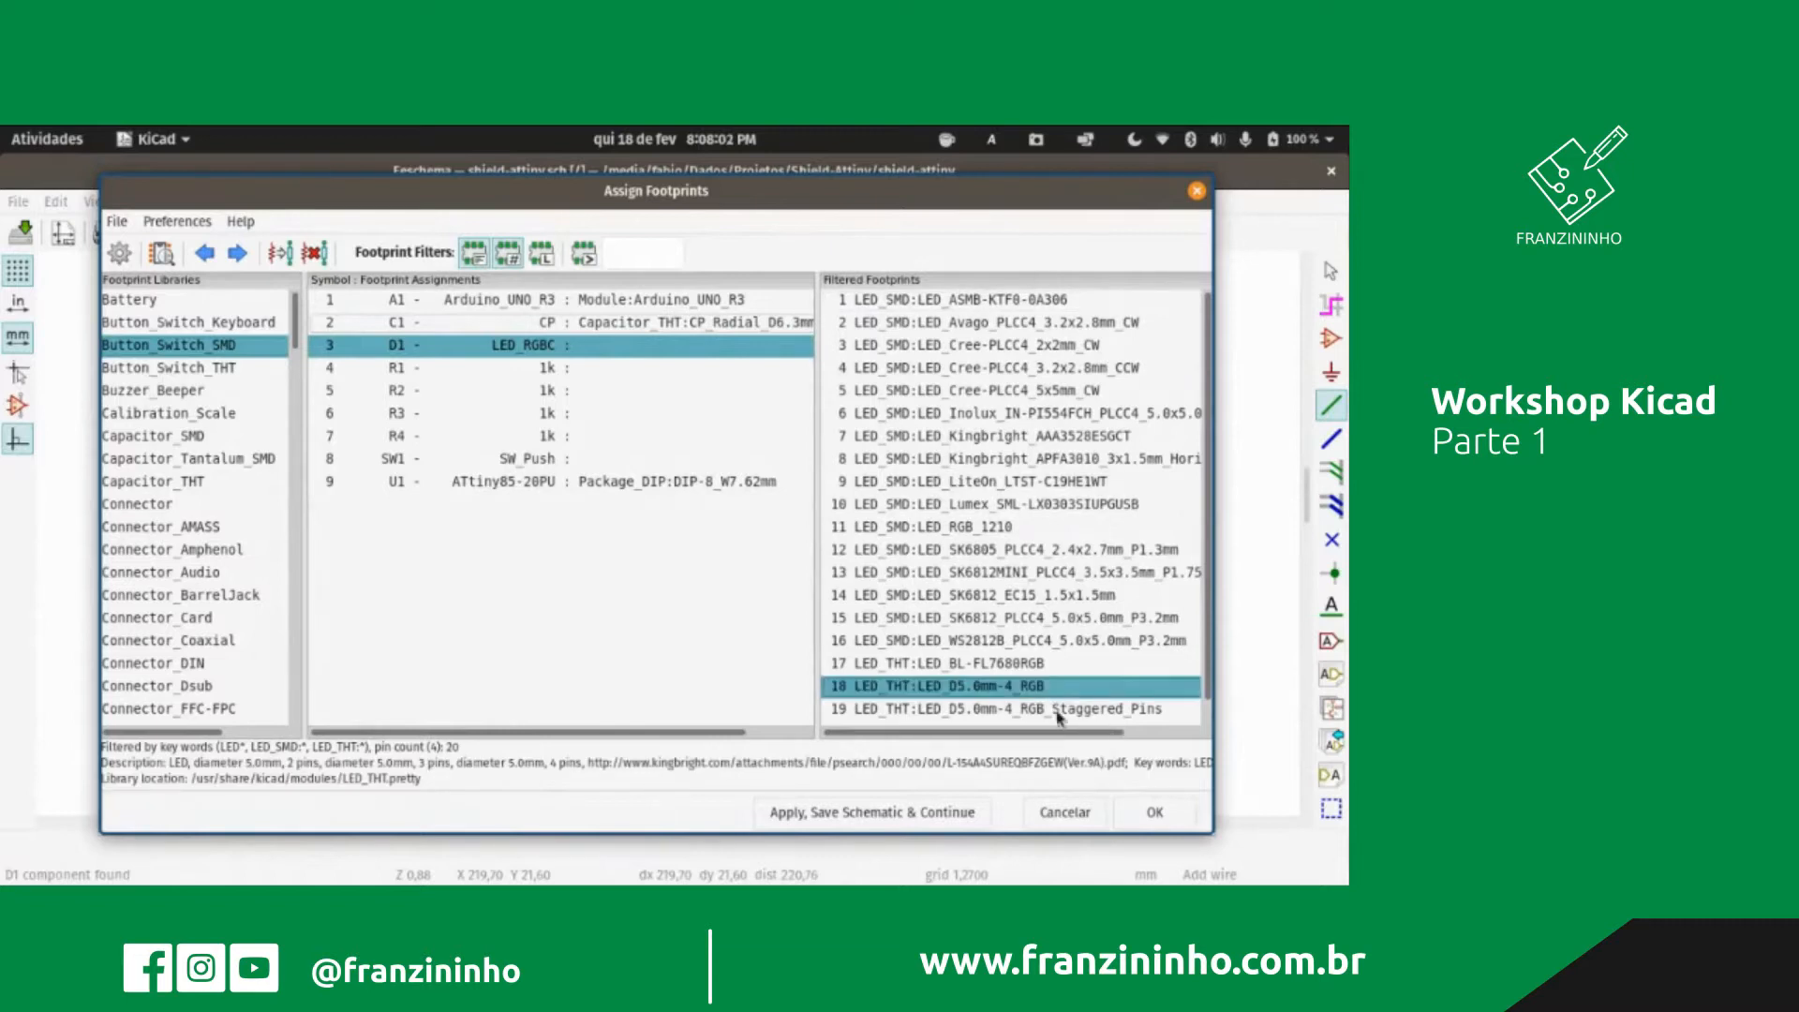
{"action": "scroll", "coordinate": [1062, 694], "scroll_direction": "down", "scroll_amount": 1}
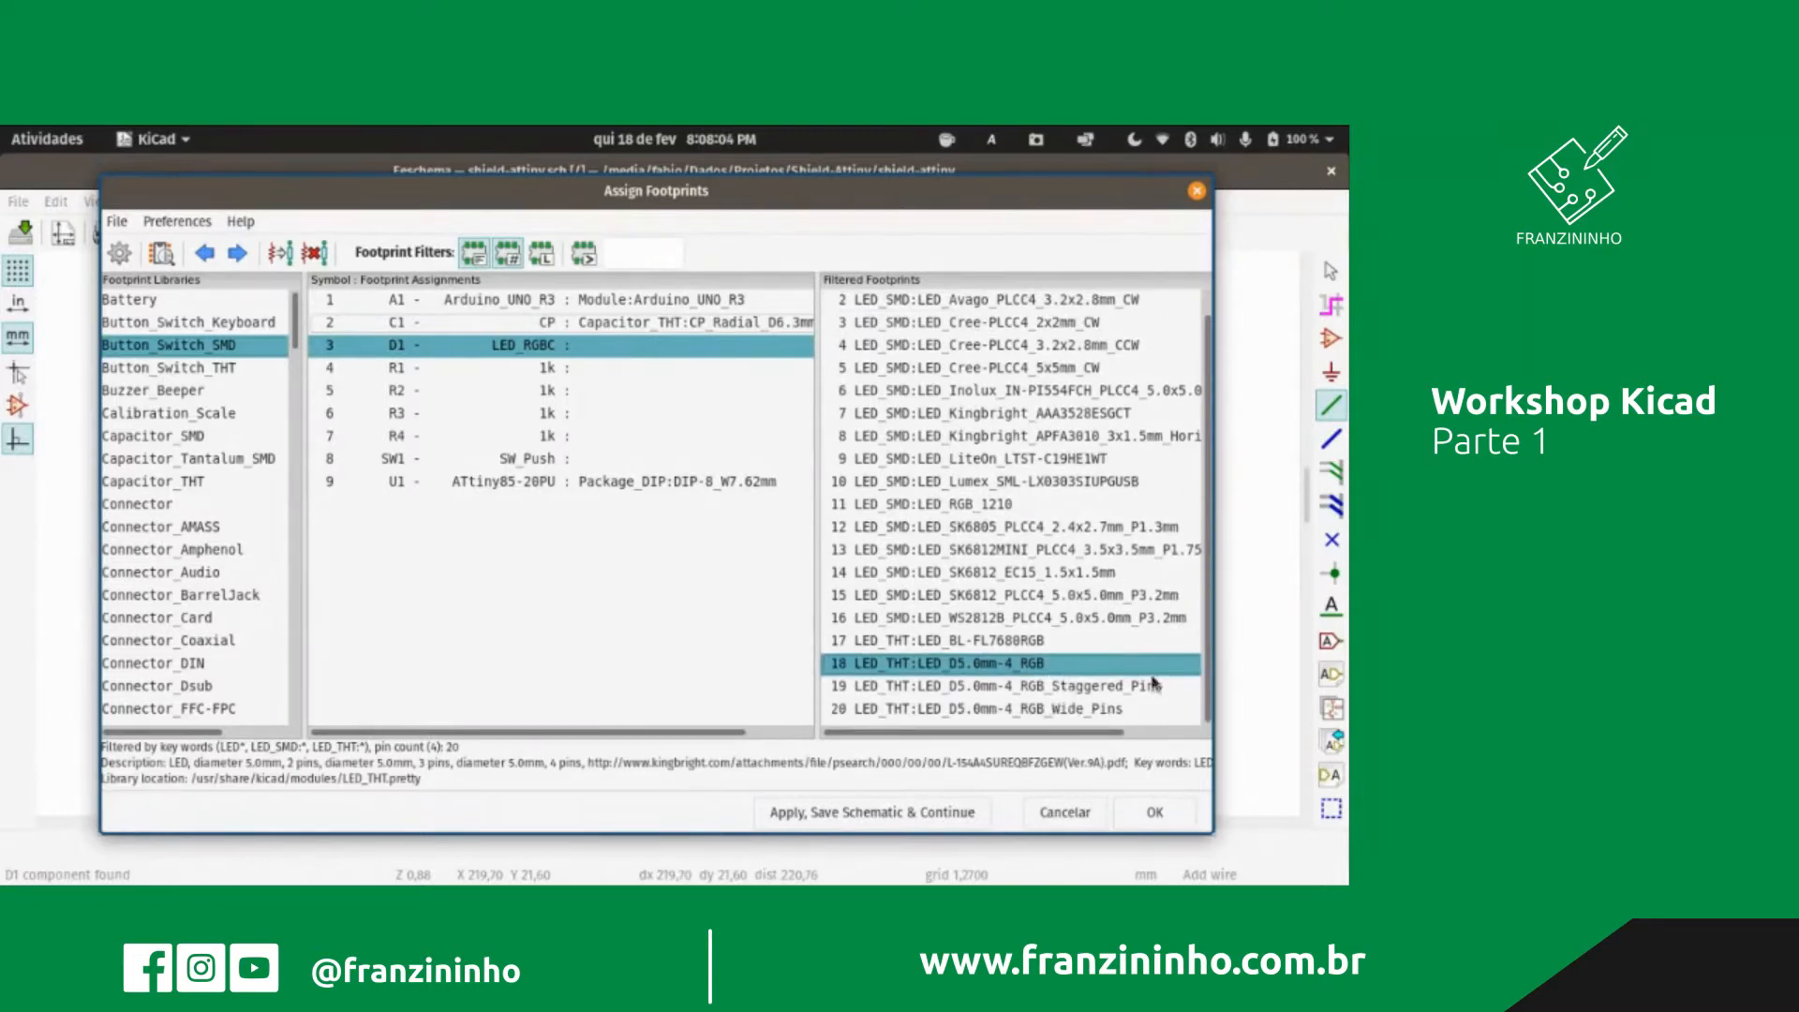
{"action": "left_click", "coordinate": [163, 253]}
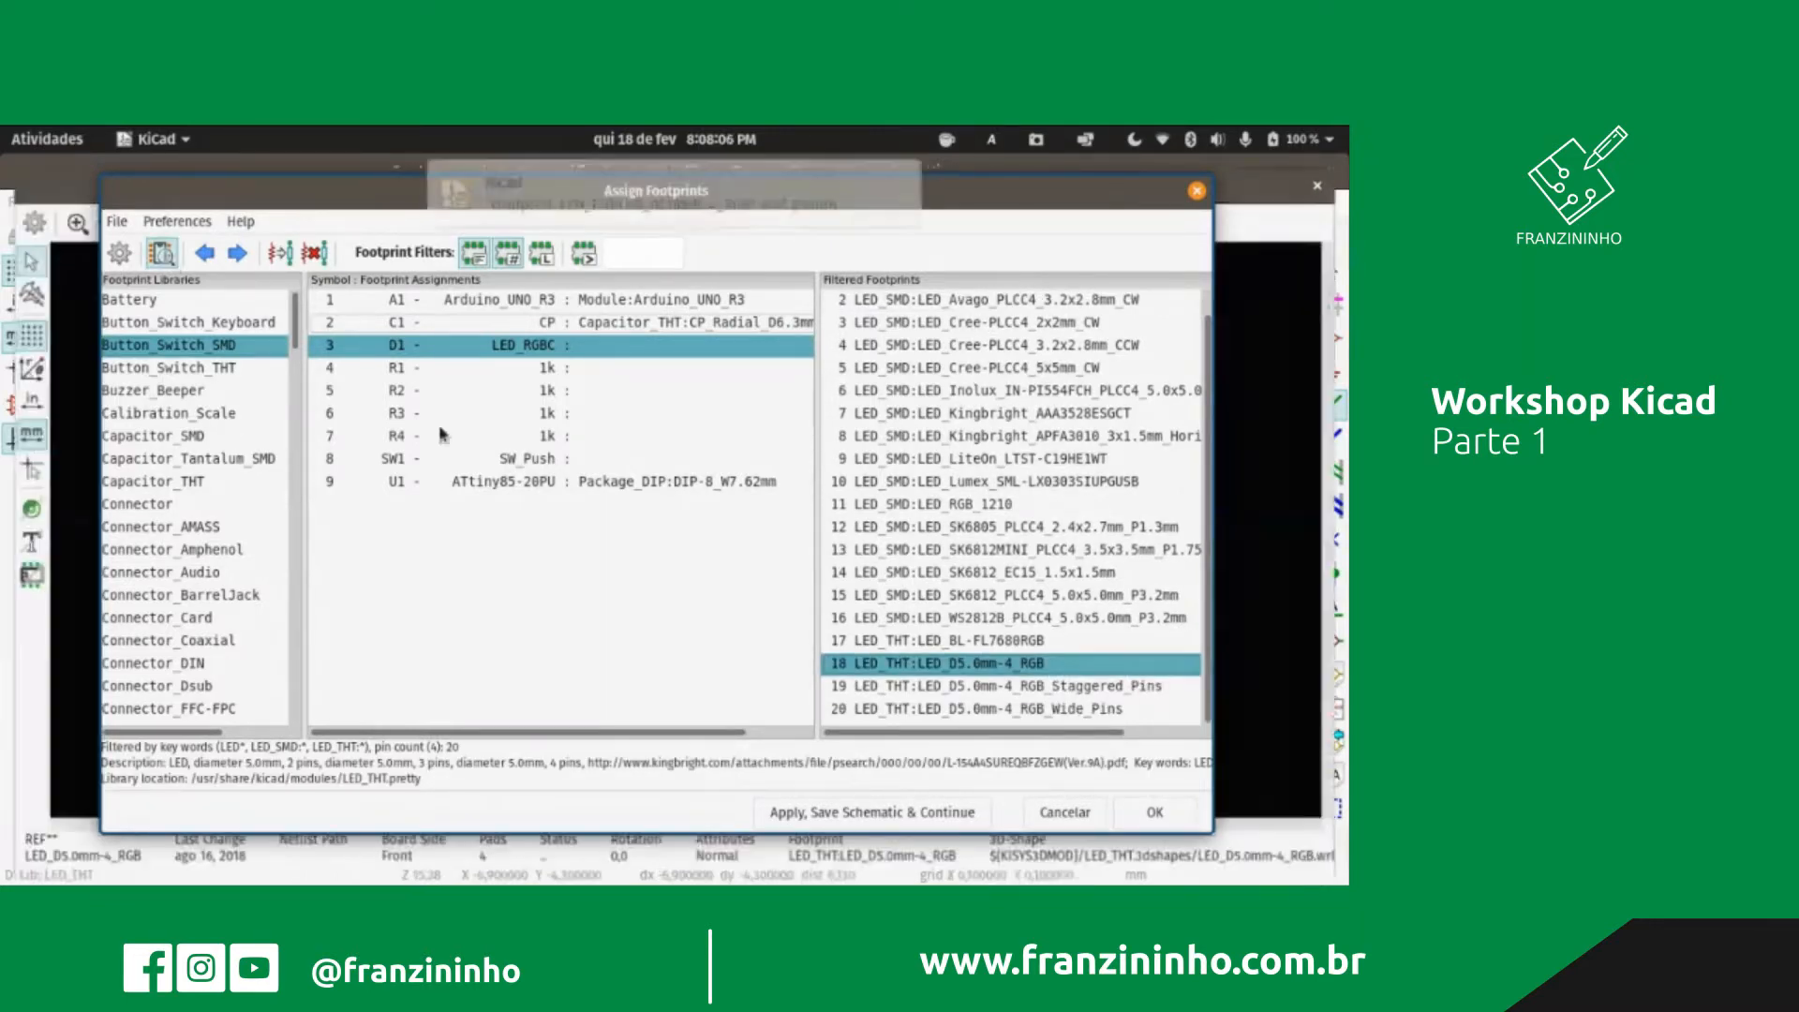
{"action": "left_click", "coordinate": [95, 173]}
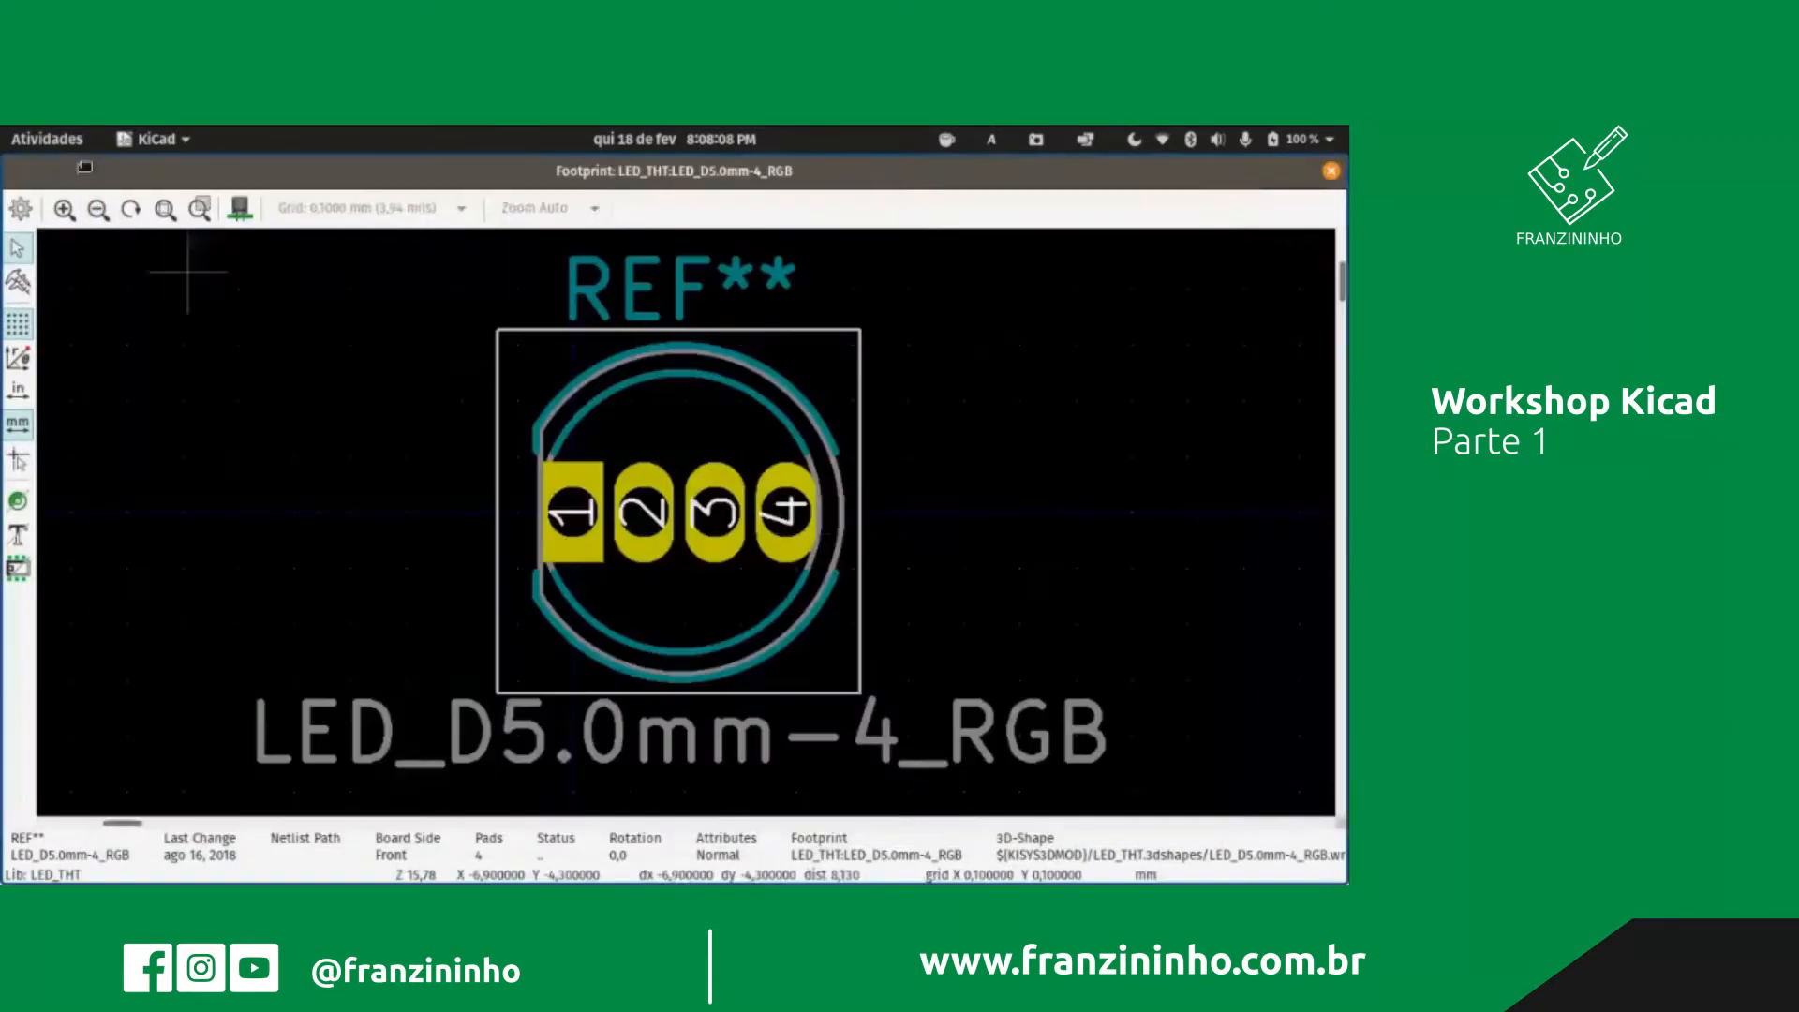
{"action": "scroll", "coordinate": [786, 602], "scroll_direction": "up", "scroll_amount": 2}
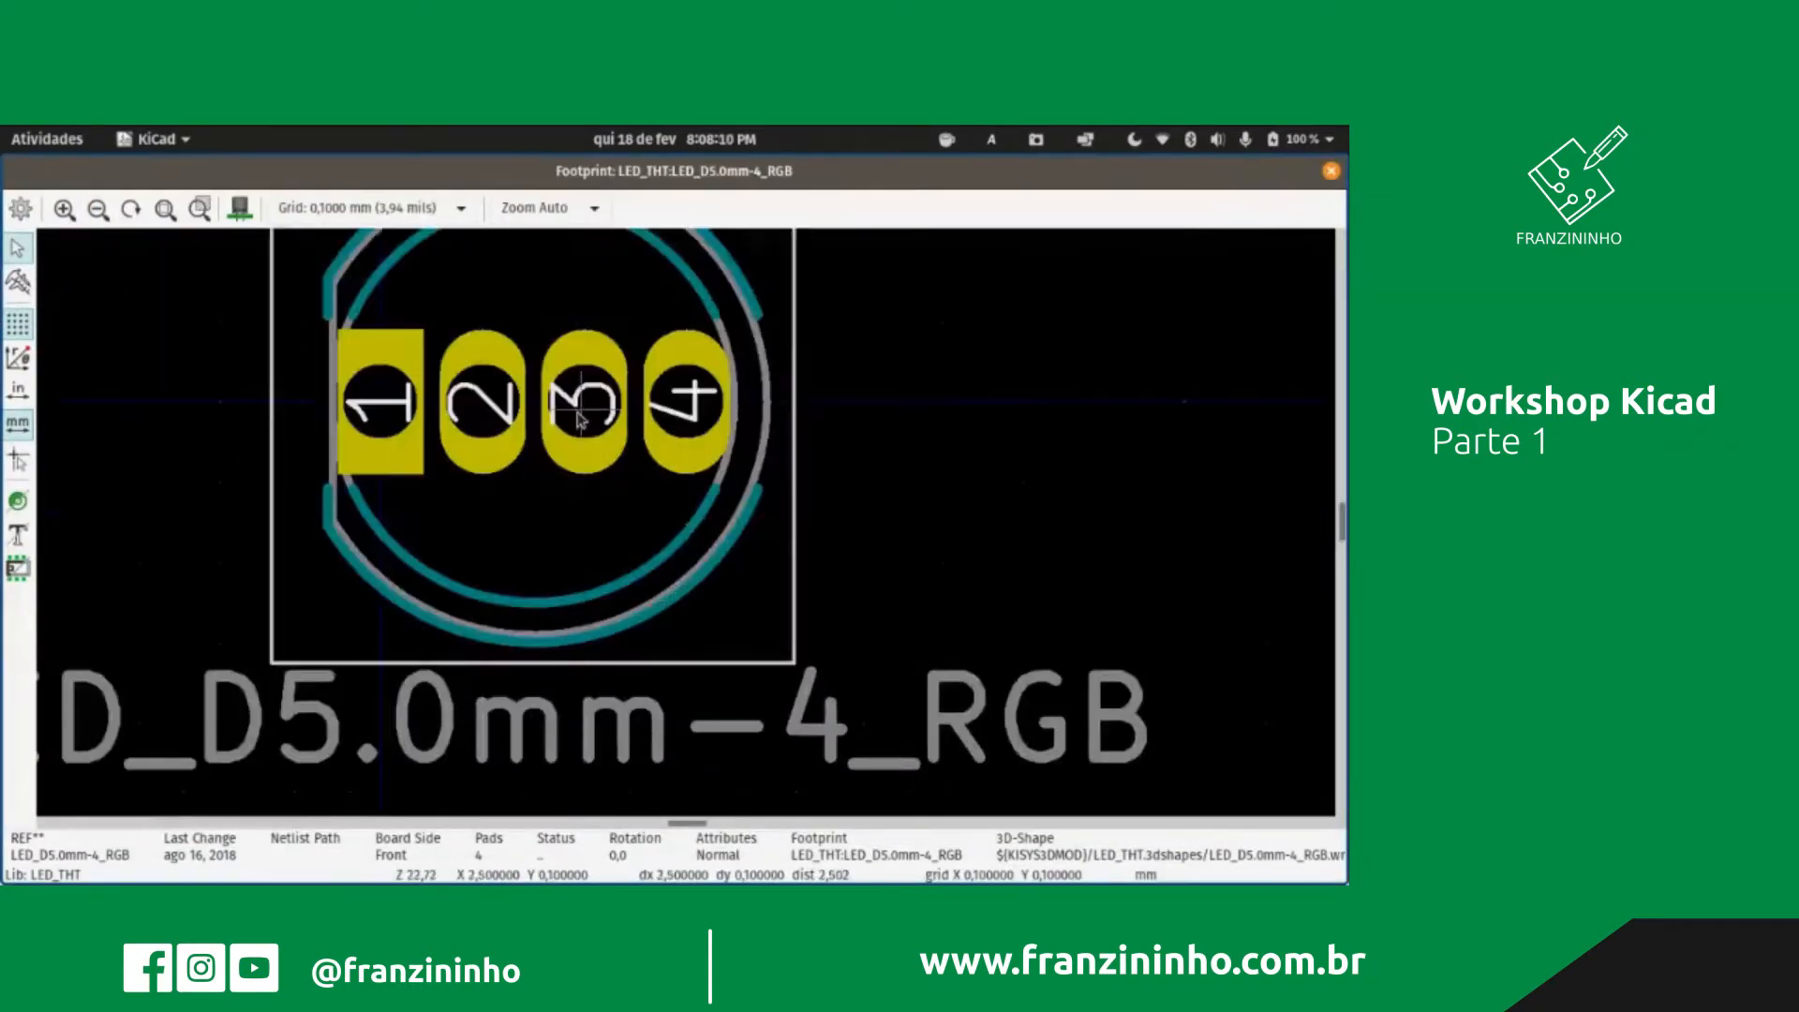
{"action": "scroll", "coordinate": [677, 521], "scroll_direction": "down", "scroll_amount": 3}
{"action": "scroll", "coordinate": [647, 581], "scroll_direction": "up", "scroll_amount": 3}
{"action": "scroll", "coordinate": [646, 581], "scroll_direction": "down", "scroll_amount": 3}
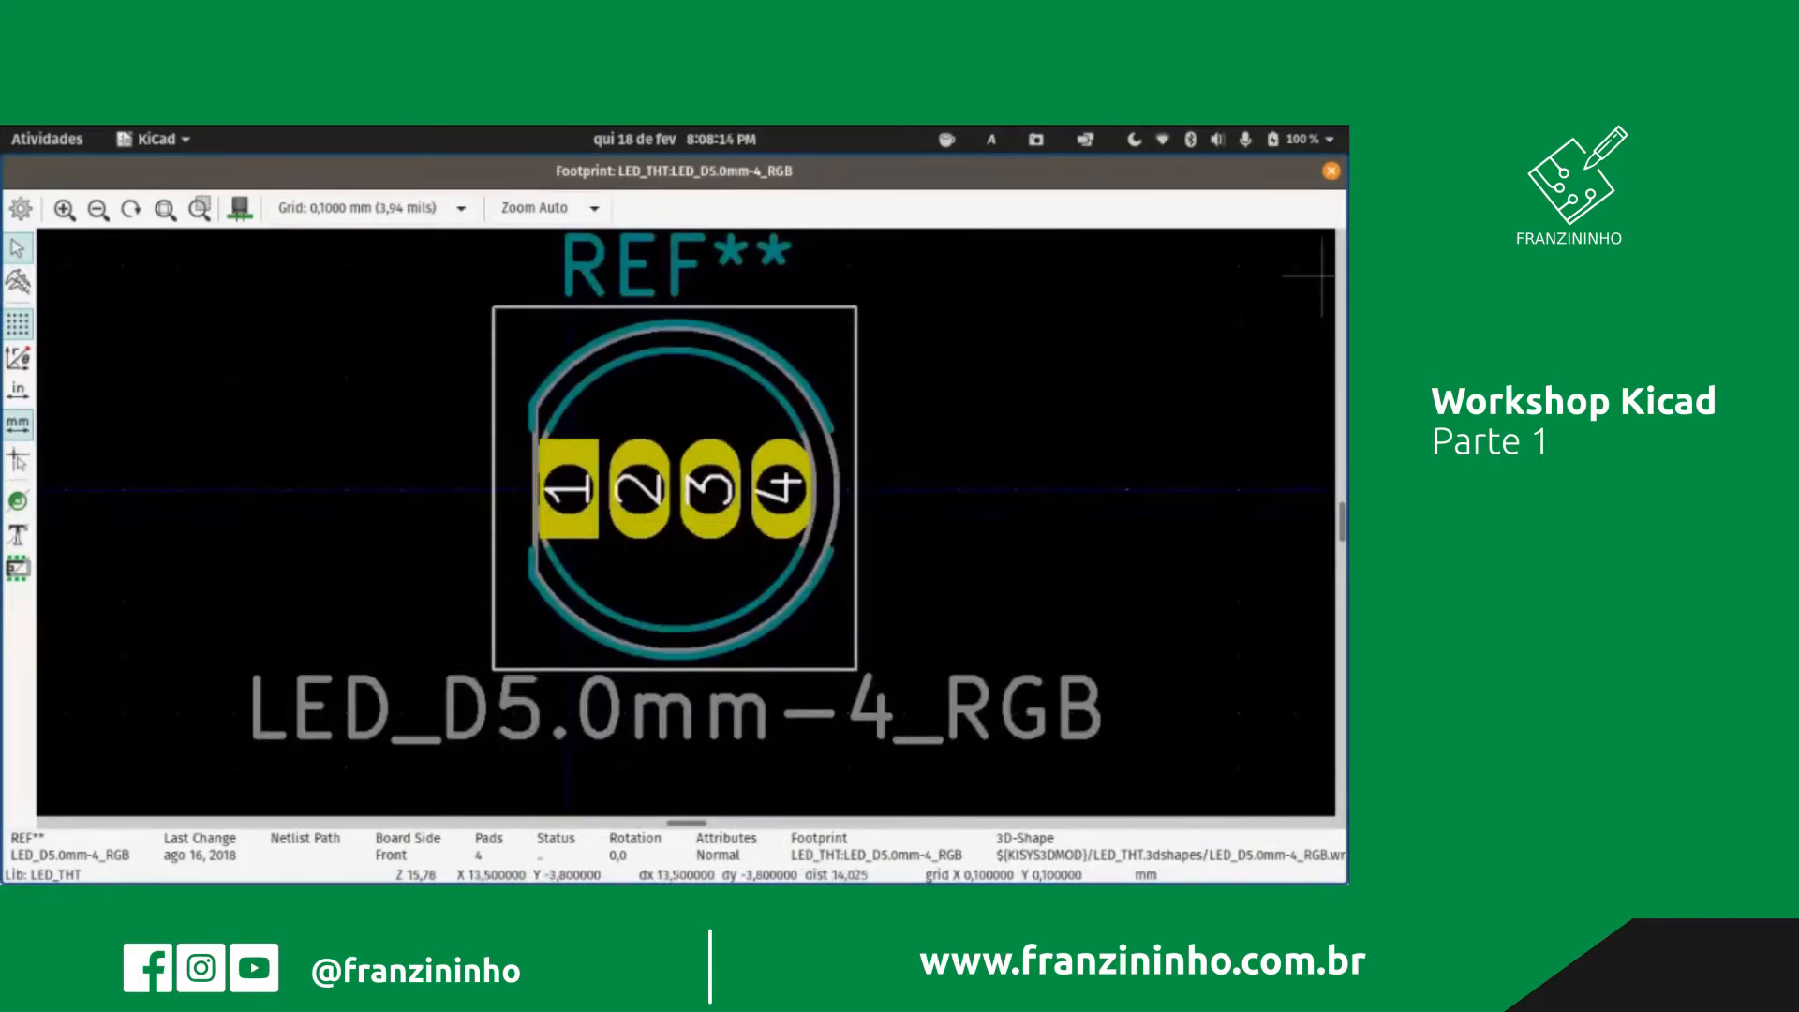
{"action": "left_click", "coordinate": [1331, 171]}
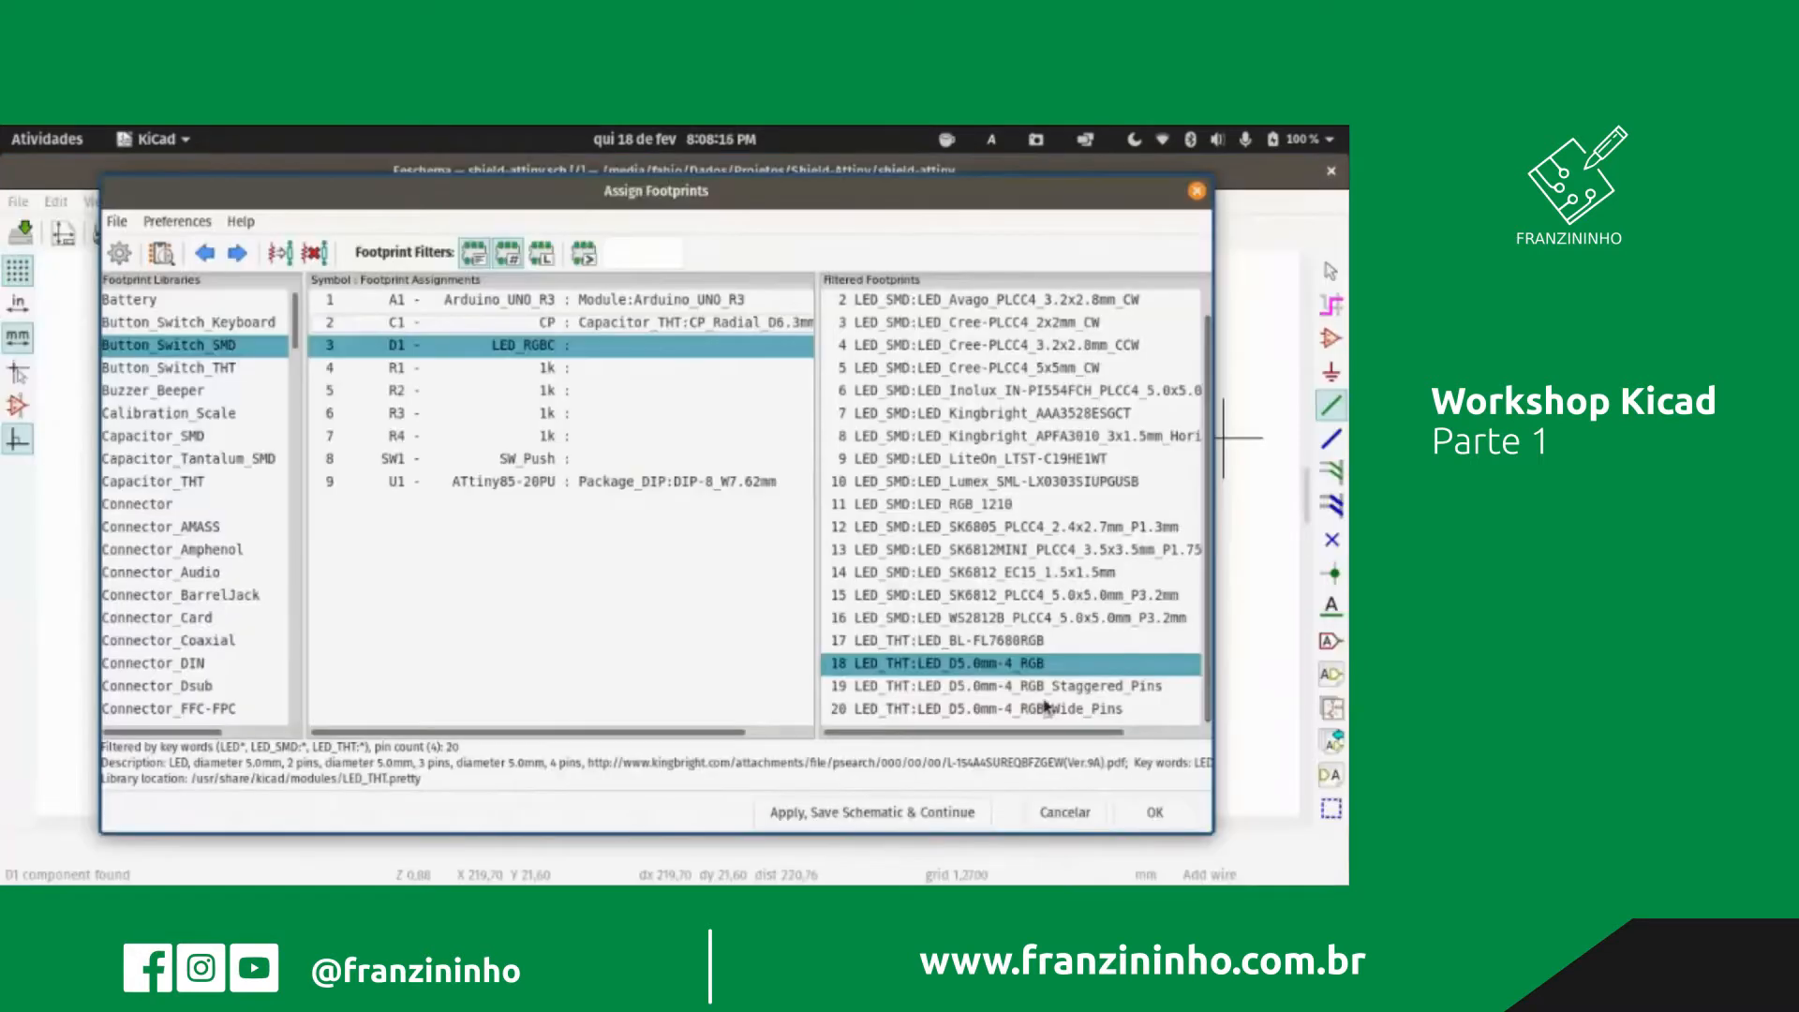
Step: Assign LED_THT:LED_D5.0mm-4_RGB_Staggered_Pins to LED D1 and check its pad layout in the footprint viewer
{"action": "left_click", "coordinate": [1040, 691]}
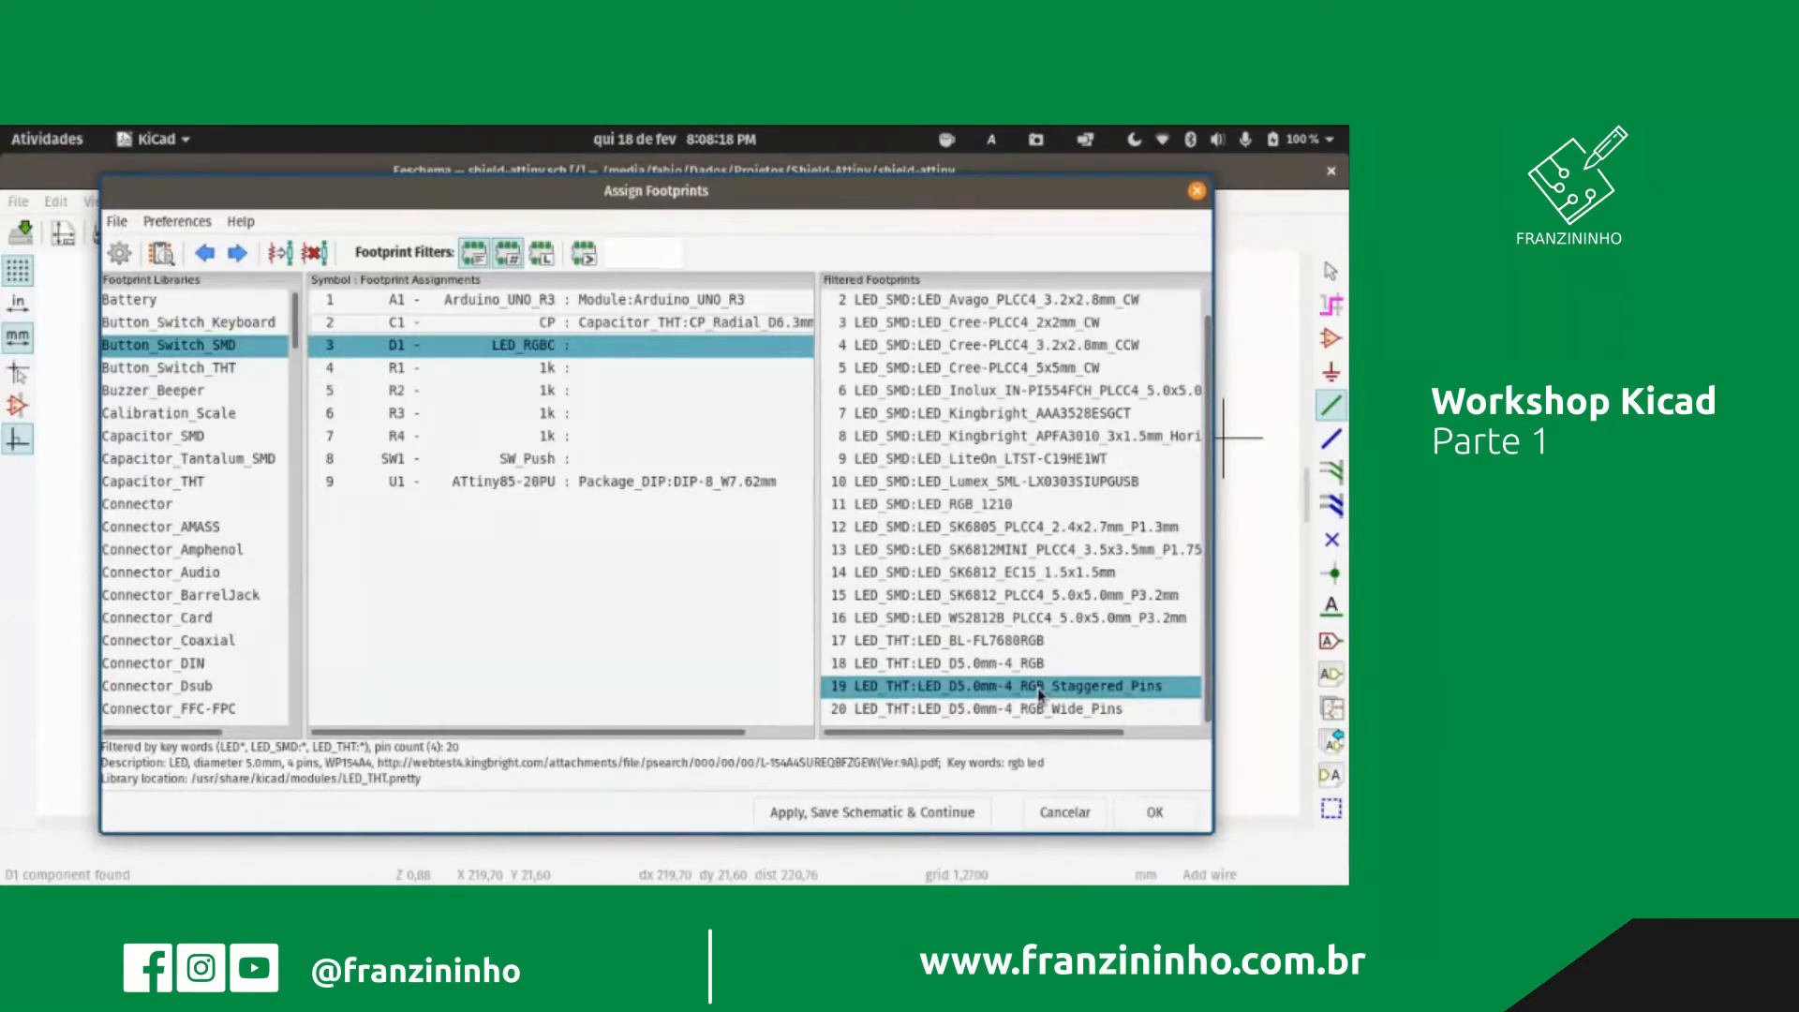
{"action": "double_click", "coordinate": [1040, 692]}
{"action": "left_click", "coordinate": [666, 347]}
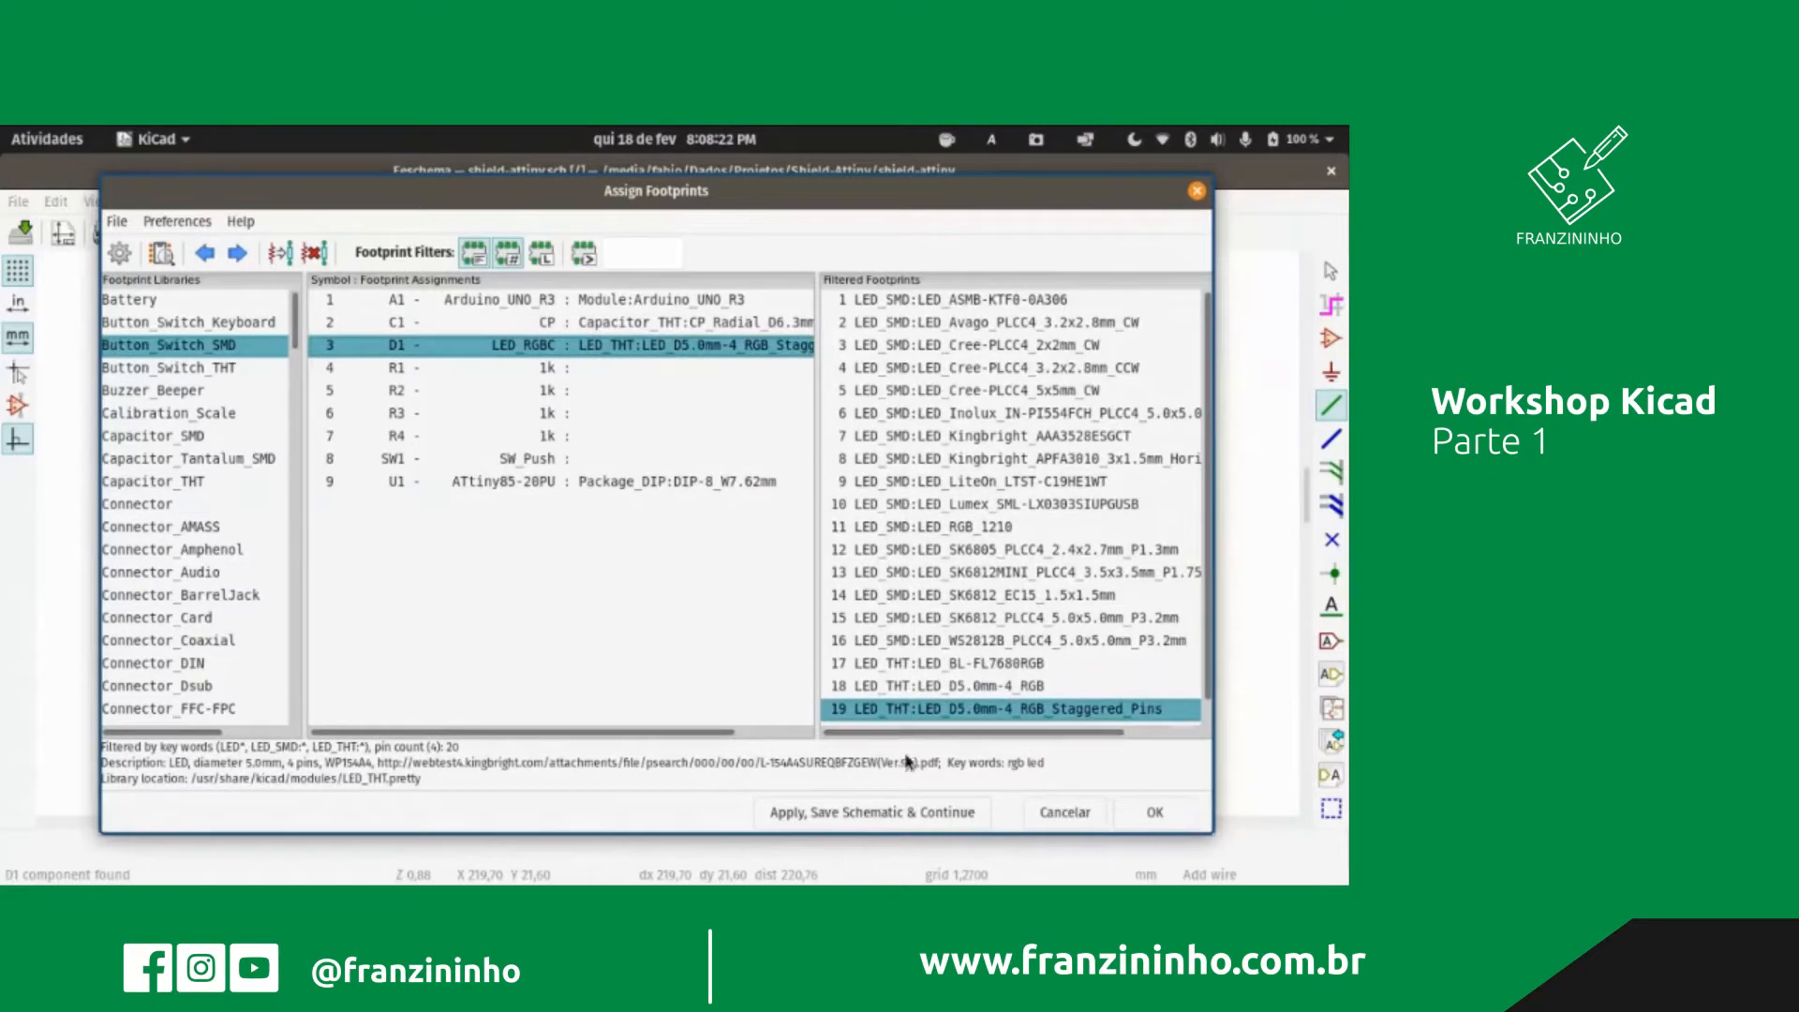
{"action": "left_click", "coordinate": [161, 253]}
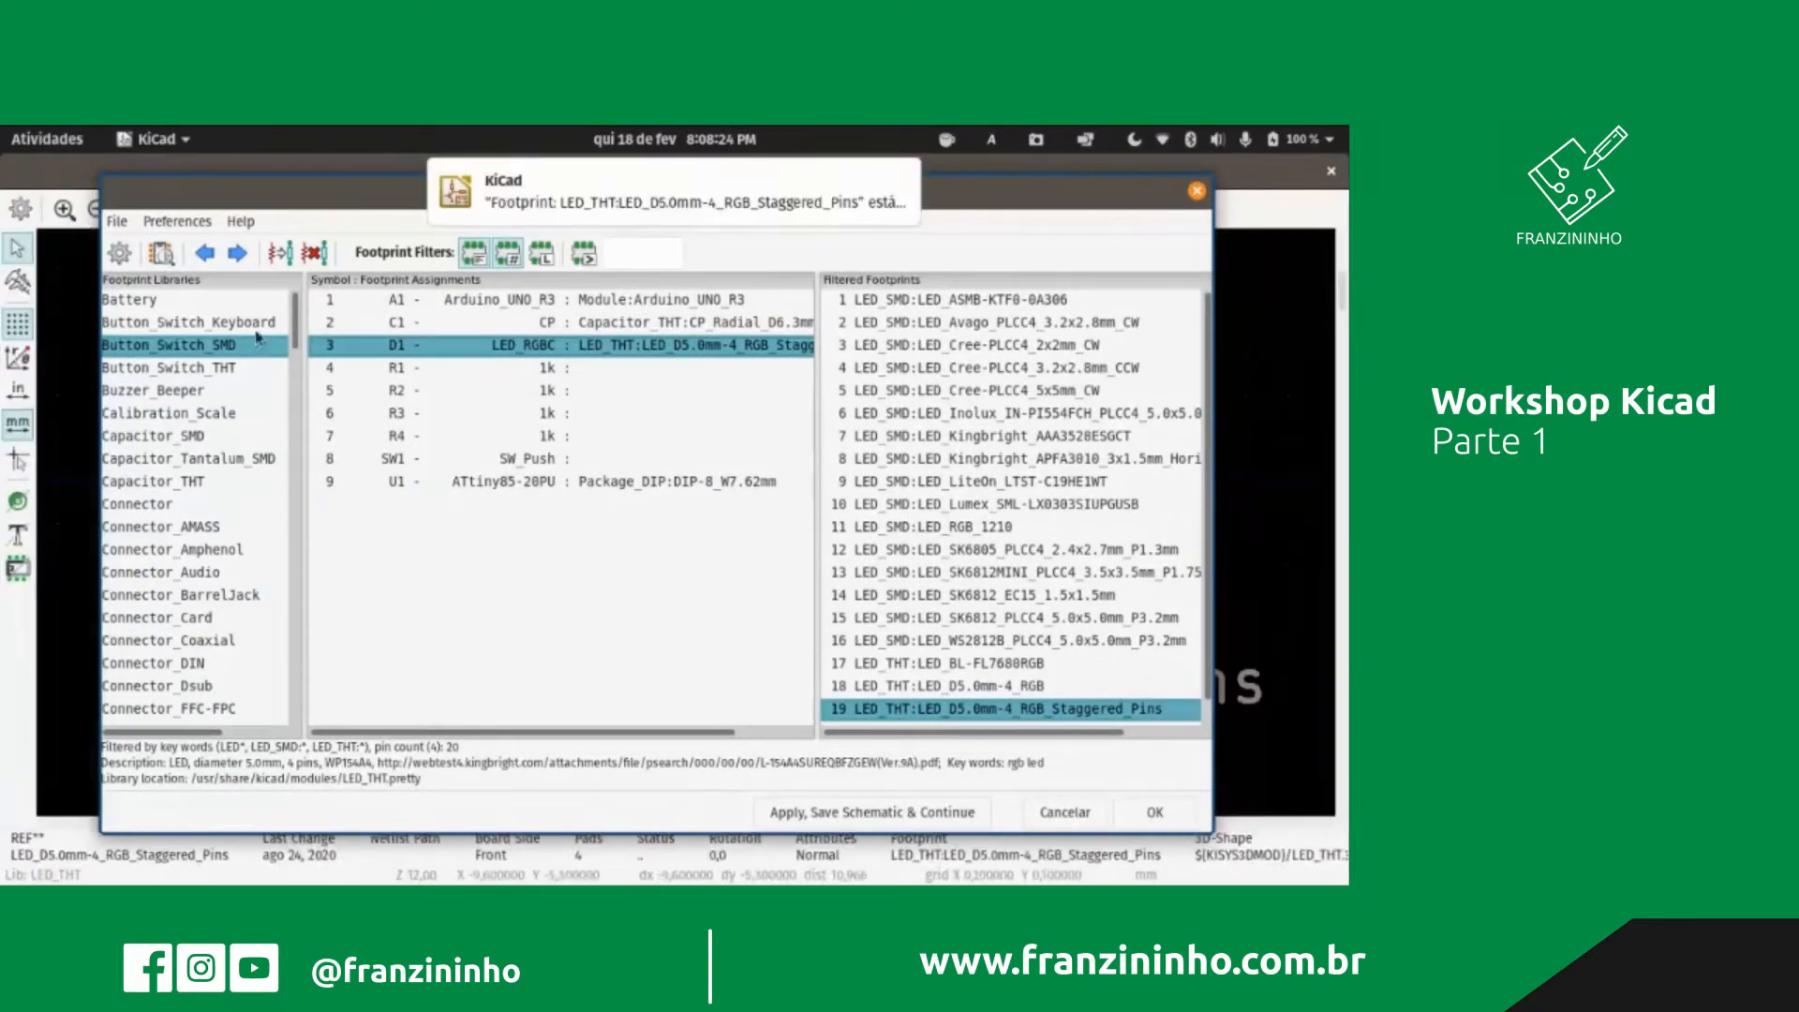
{"action": "left_click", "coordinate": [510, 193]}
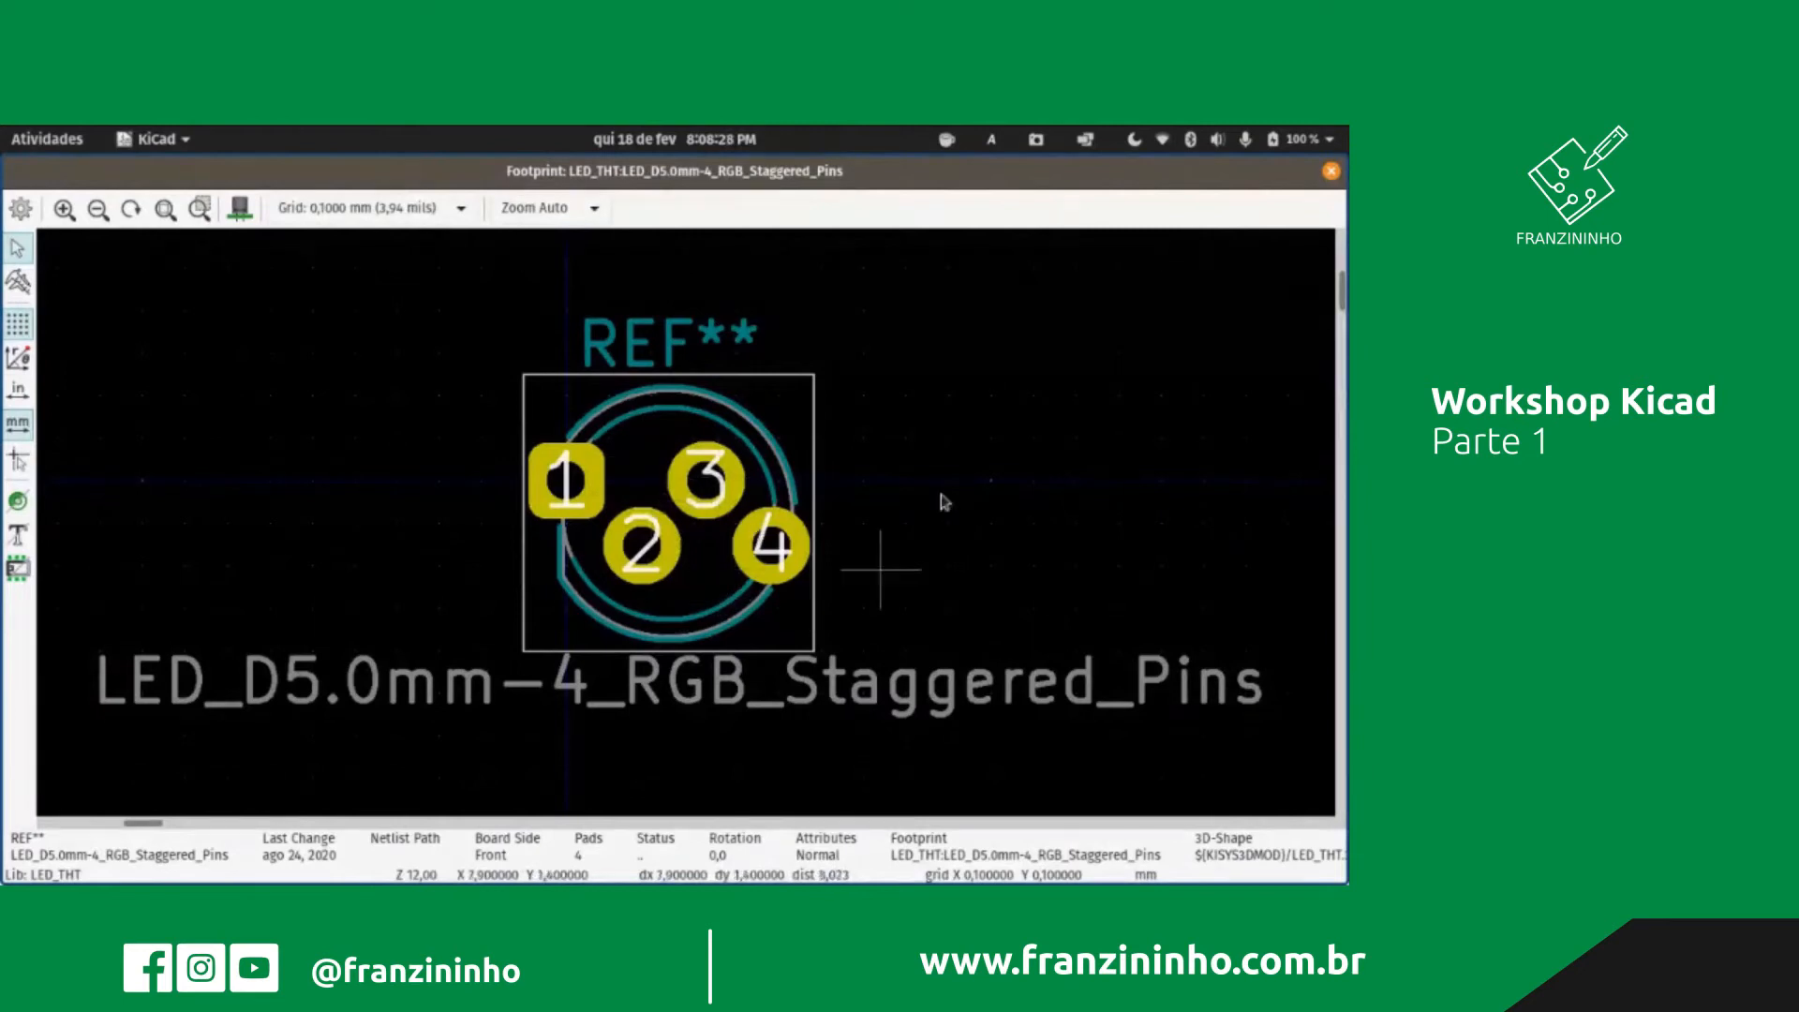
{"action": "left_click", "coordinate": [1331, 171]}
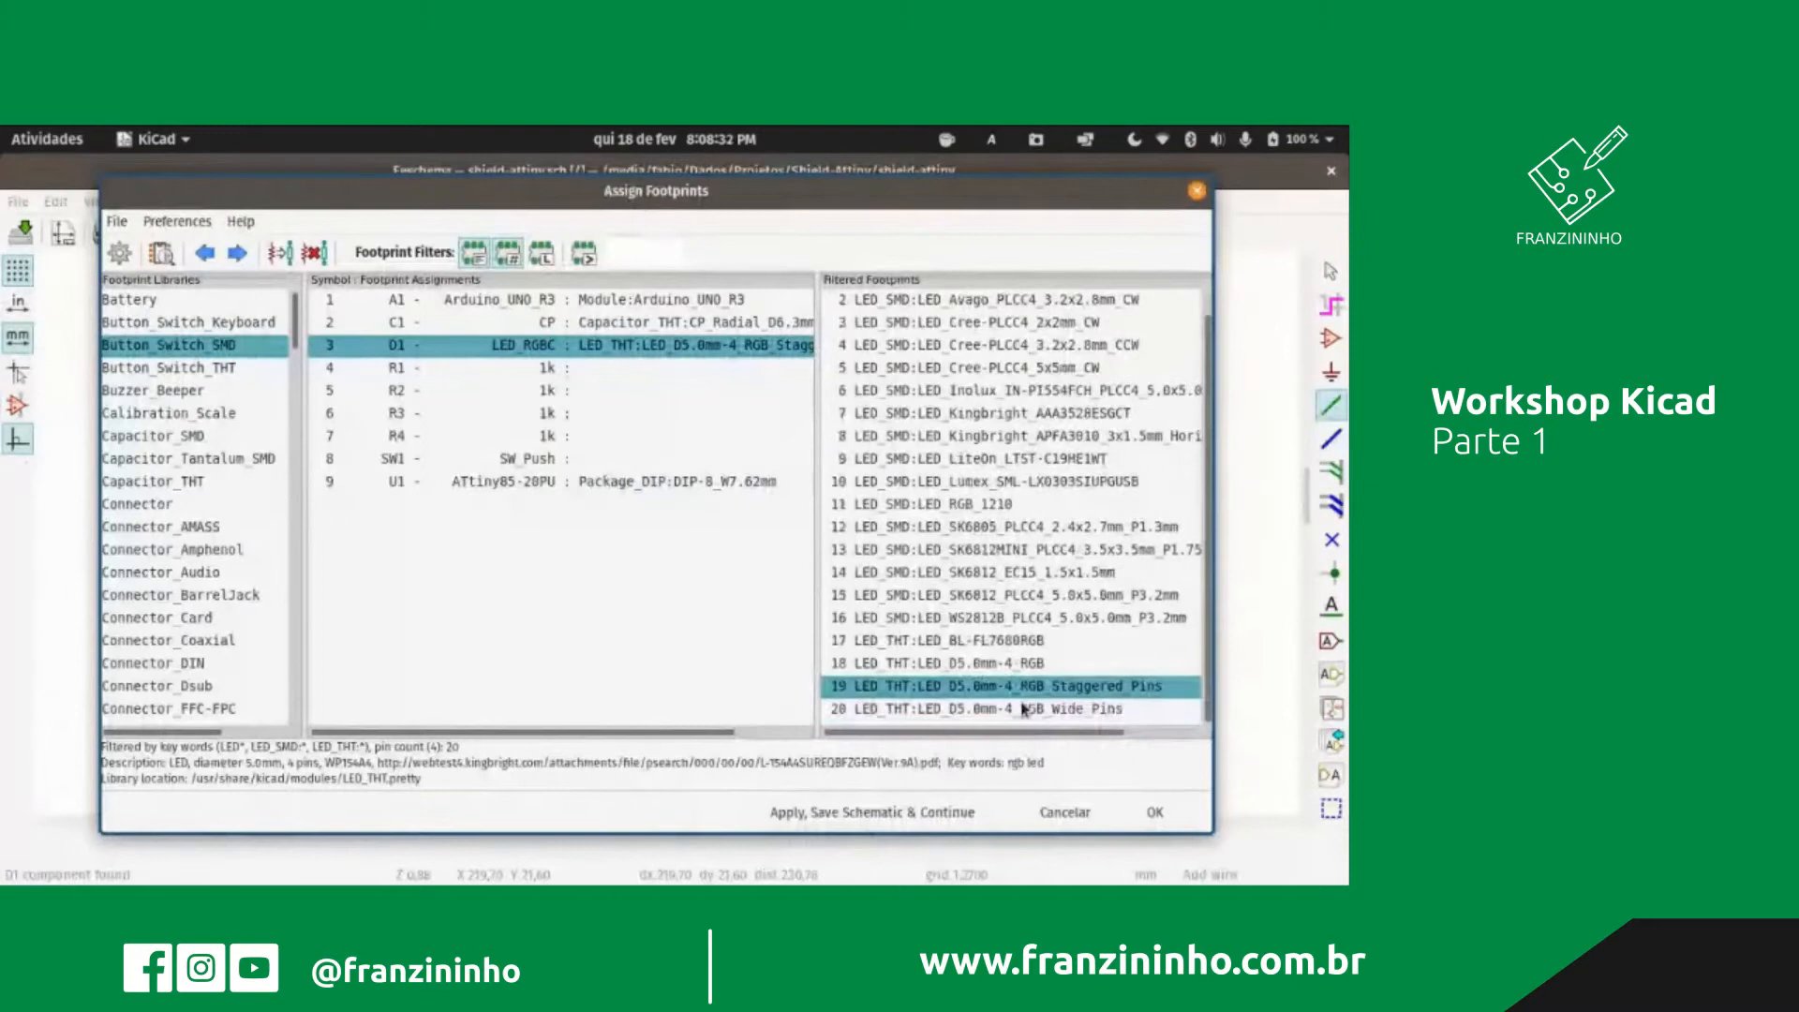
Step: Preview the LED_THT:LED_D5.0mm-4_RGB_Wide_Pins footprint as an alternative for LED D1
{"action": "left_click", "coordinate": [1004, 712]}
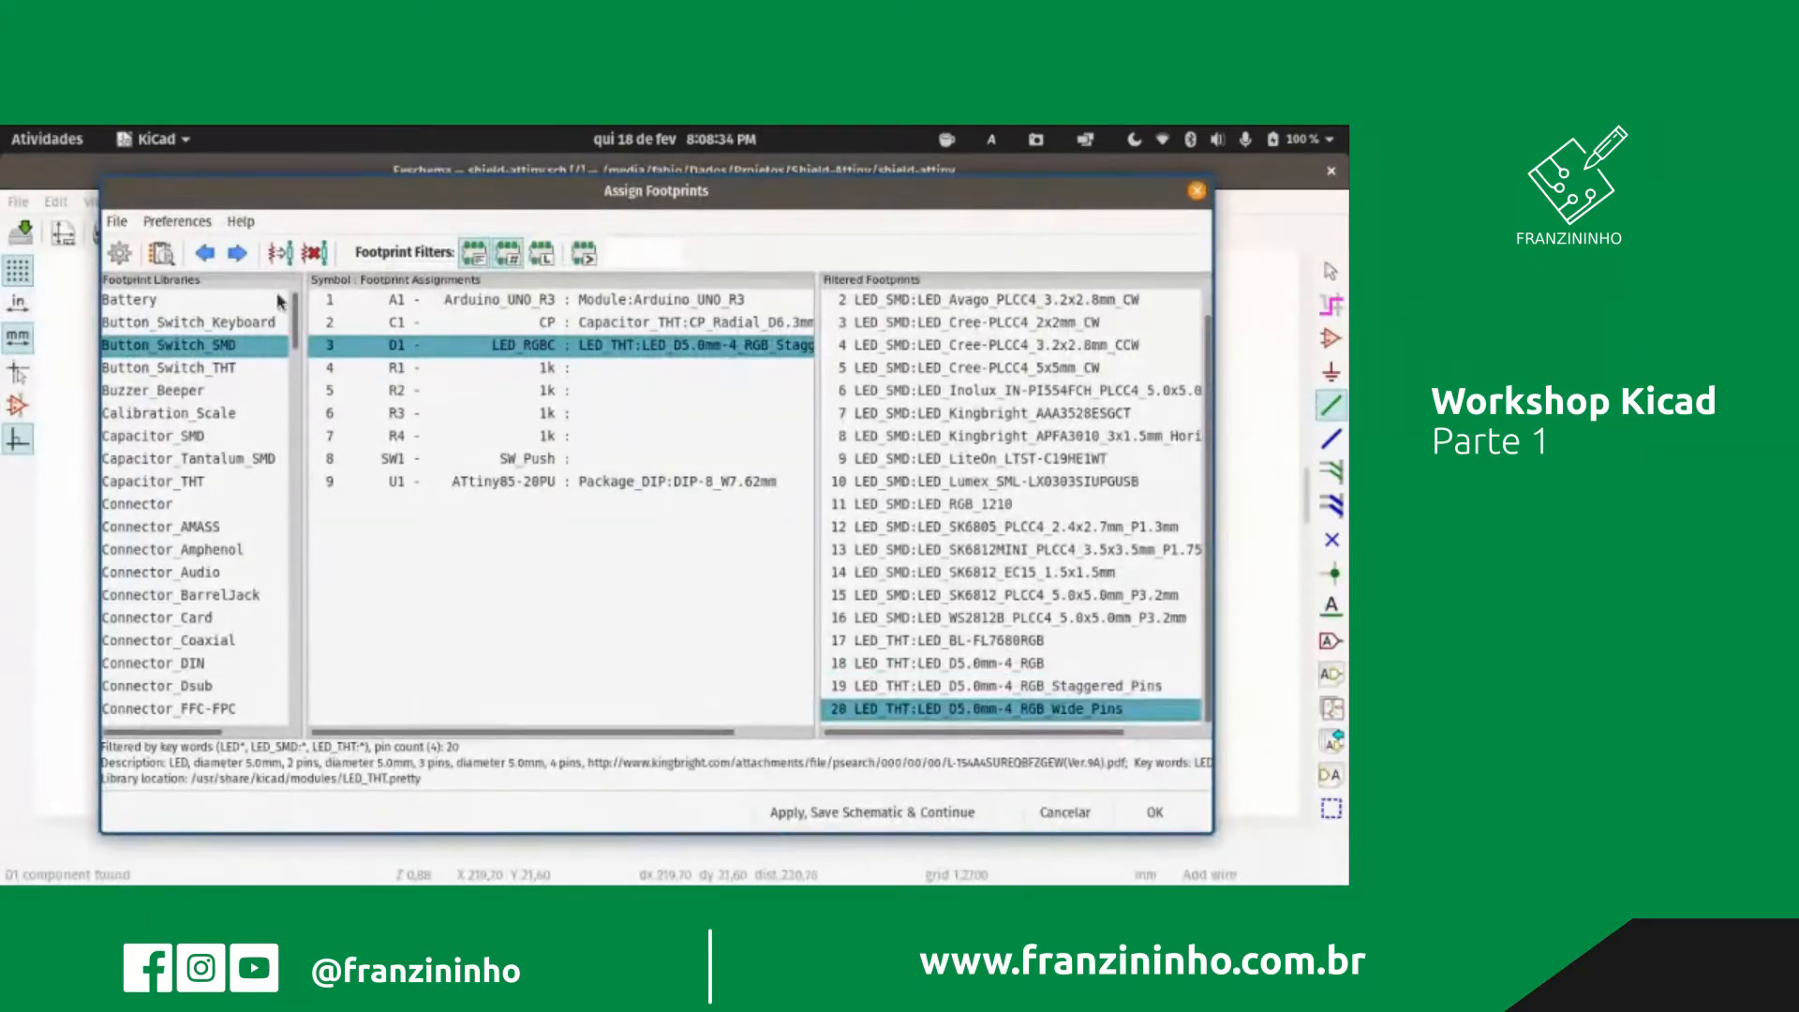
{"action": "left_click", "coordinate": [161, 253]}
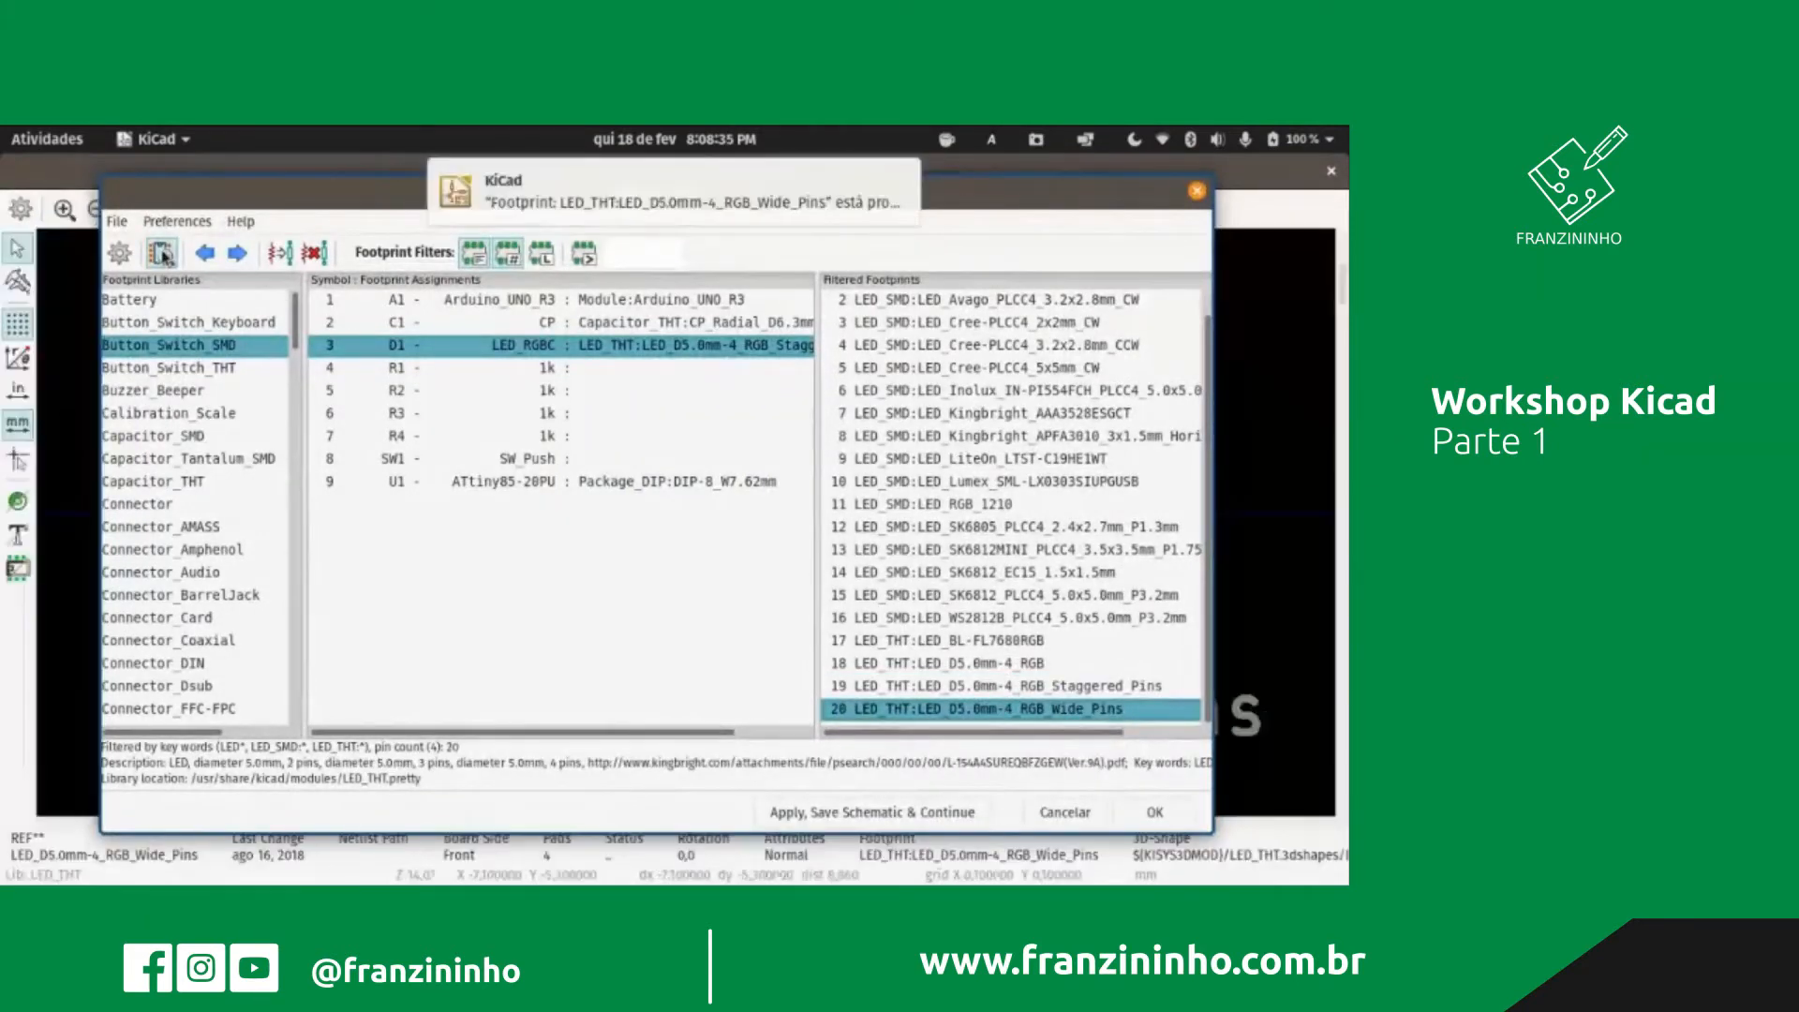
{"action": "left_click", "coordinate": [47, 168]}
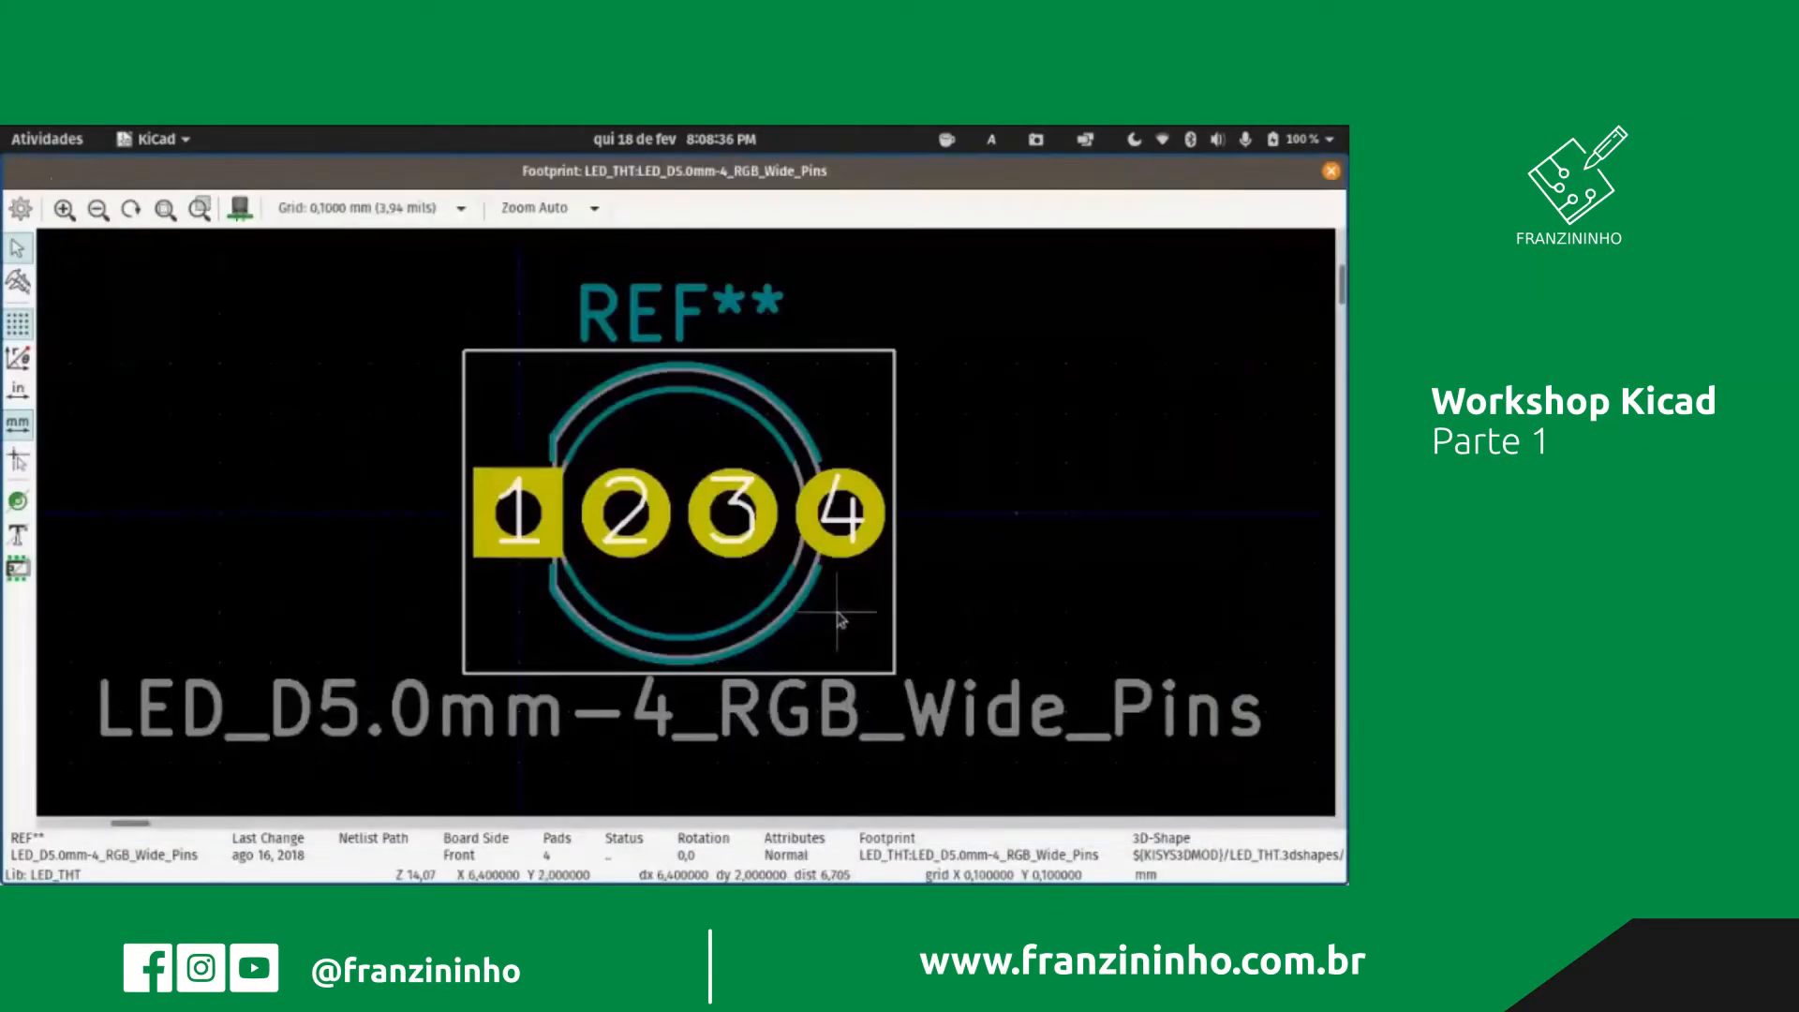
Step: Close the footprint viewer and assign LED_THT:LED_D5.0mm-4_RGB to LED D1
{"action": "left_click", "coordinate": [1330, 171]}
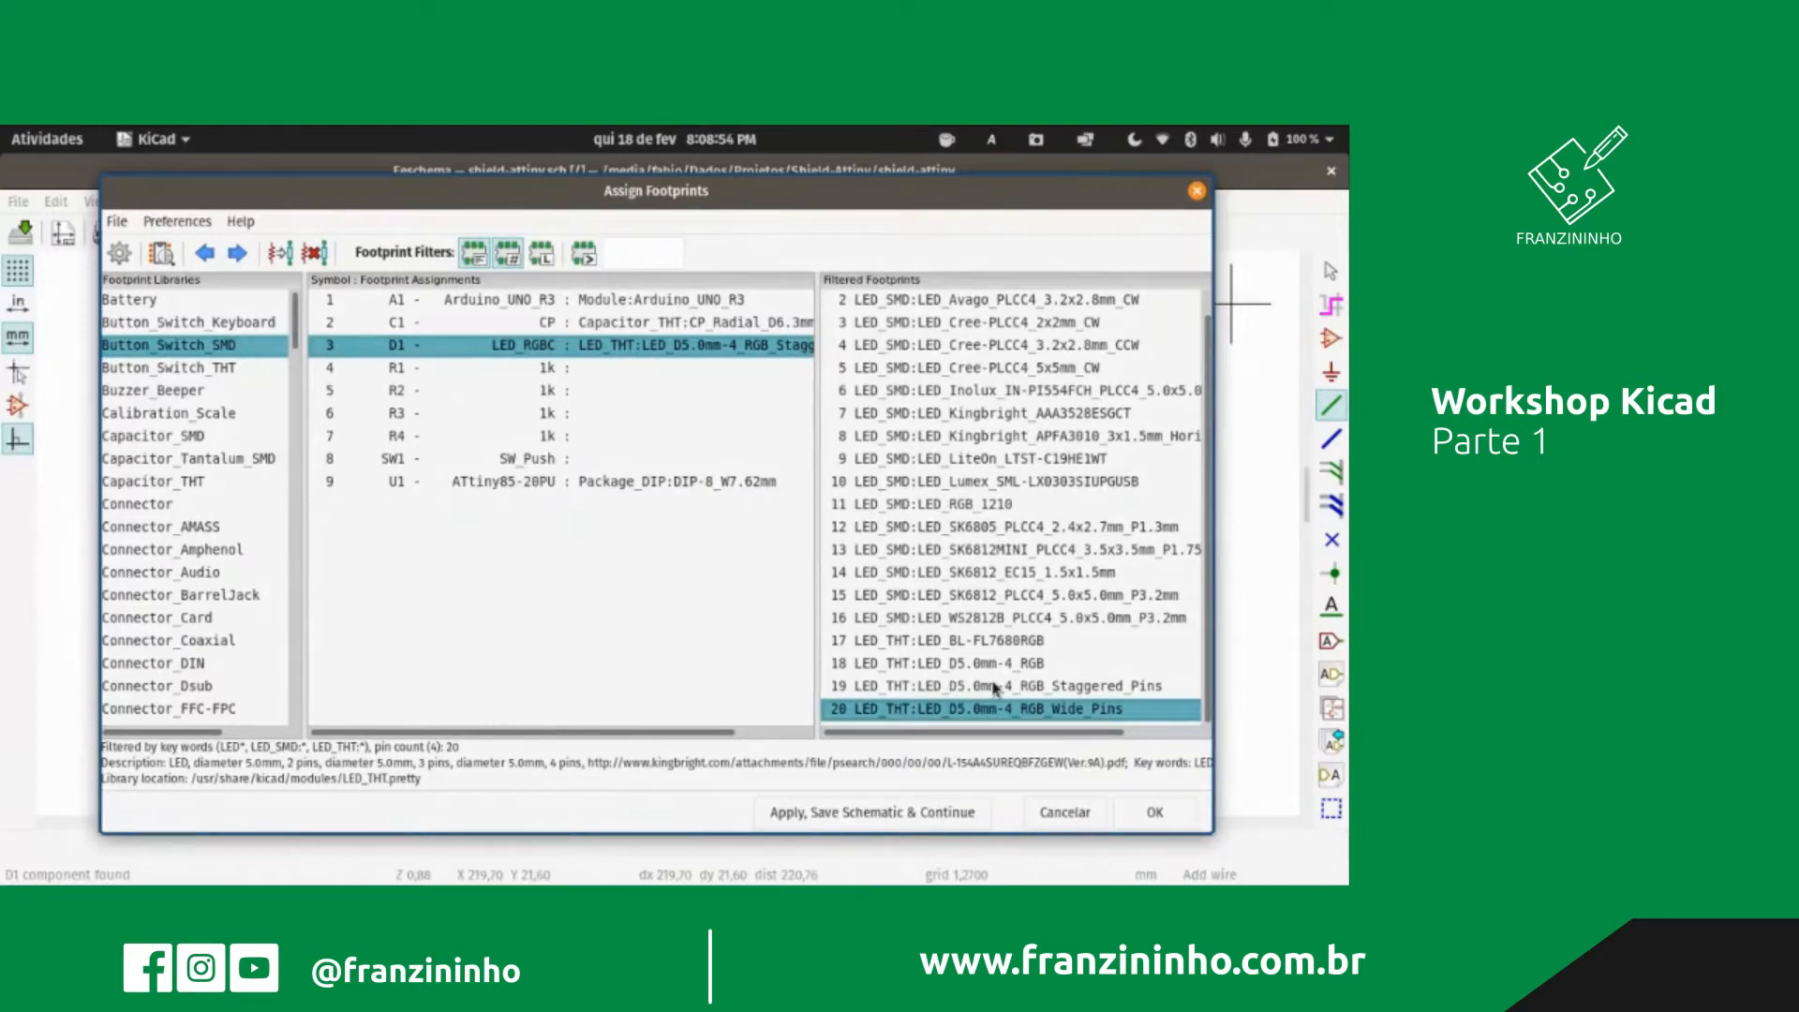
{"action": "left_click", "coordinate": [971, 667]}
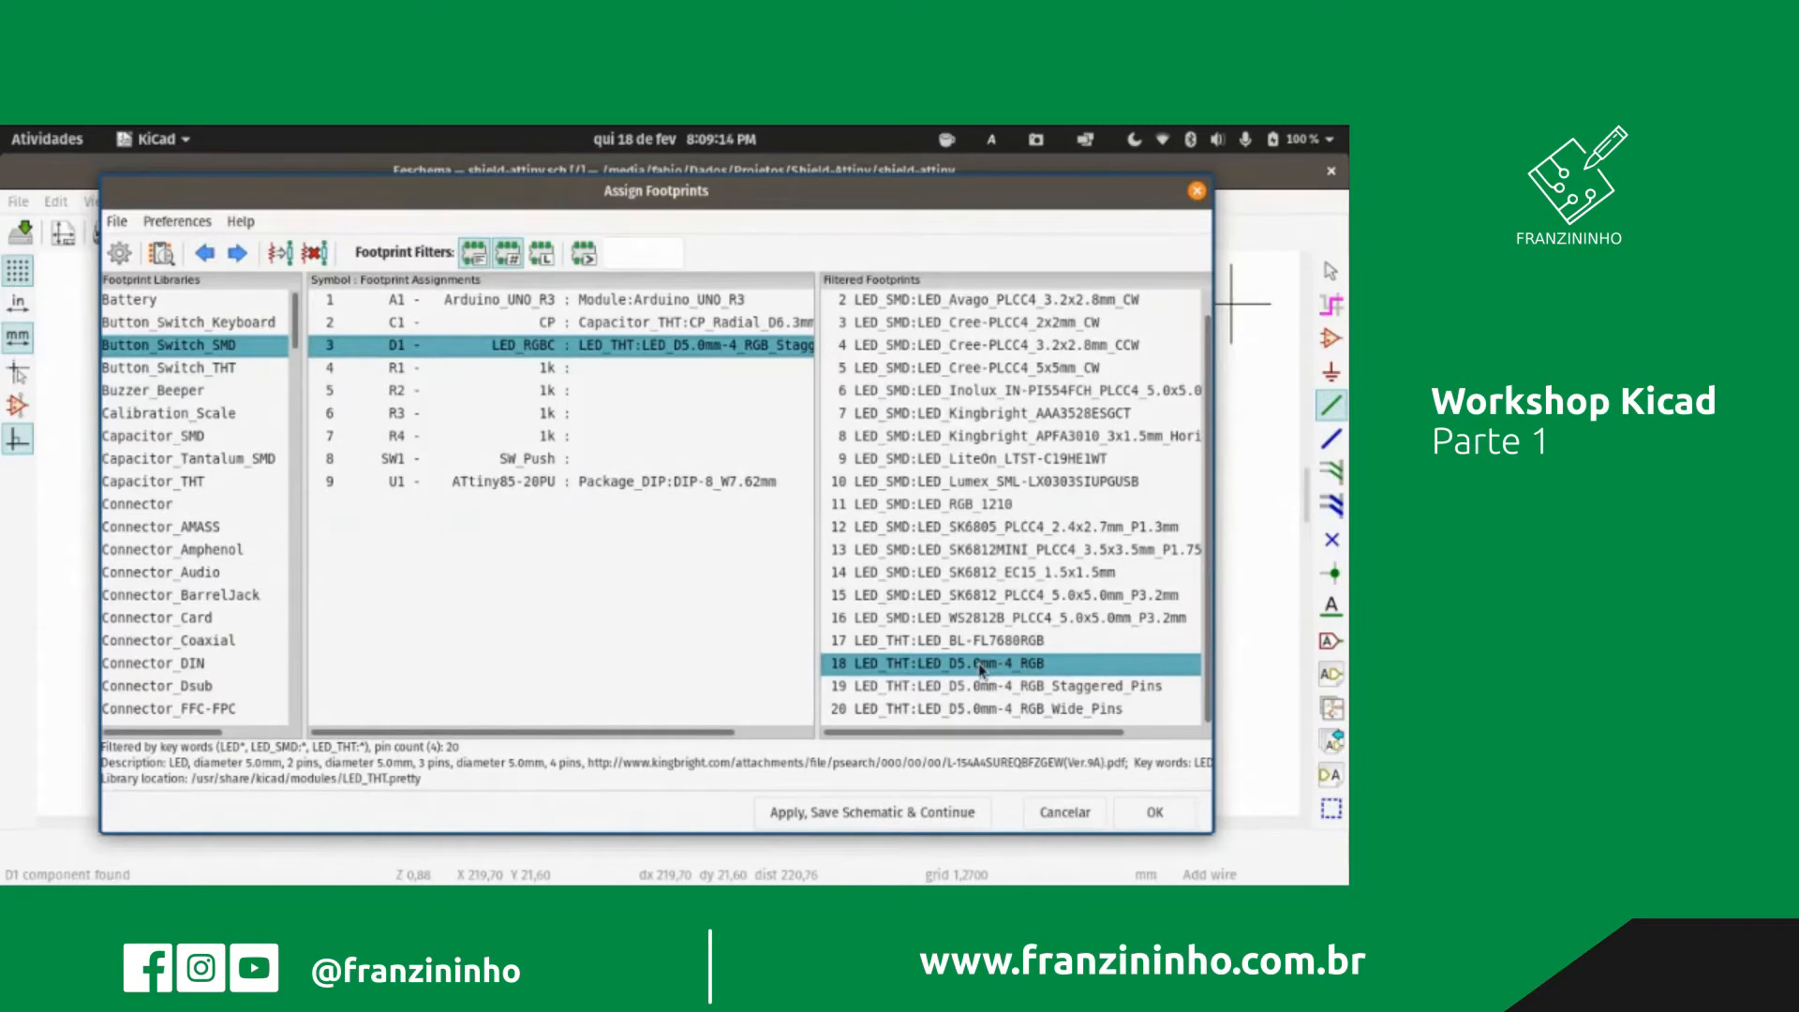
{"action": "double_click", "coordinate": [981, 665]}
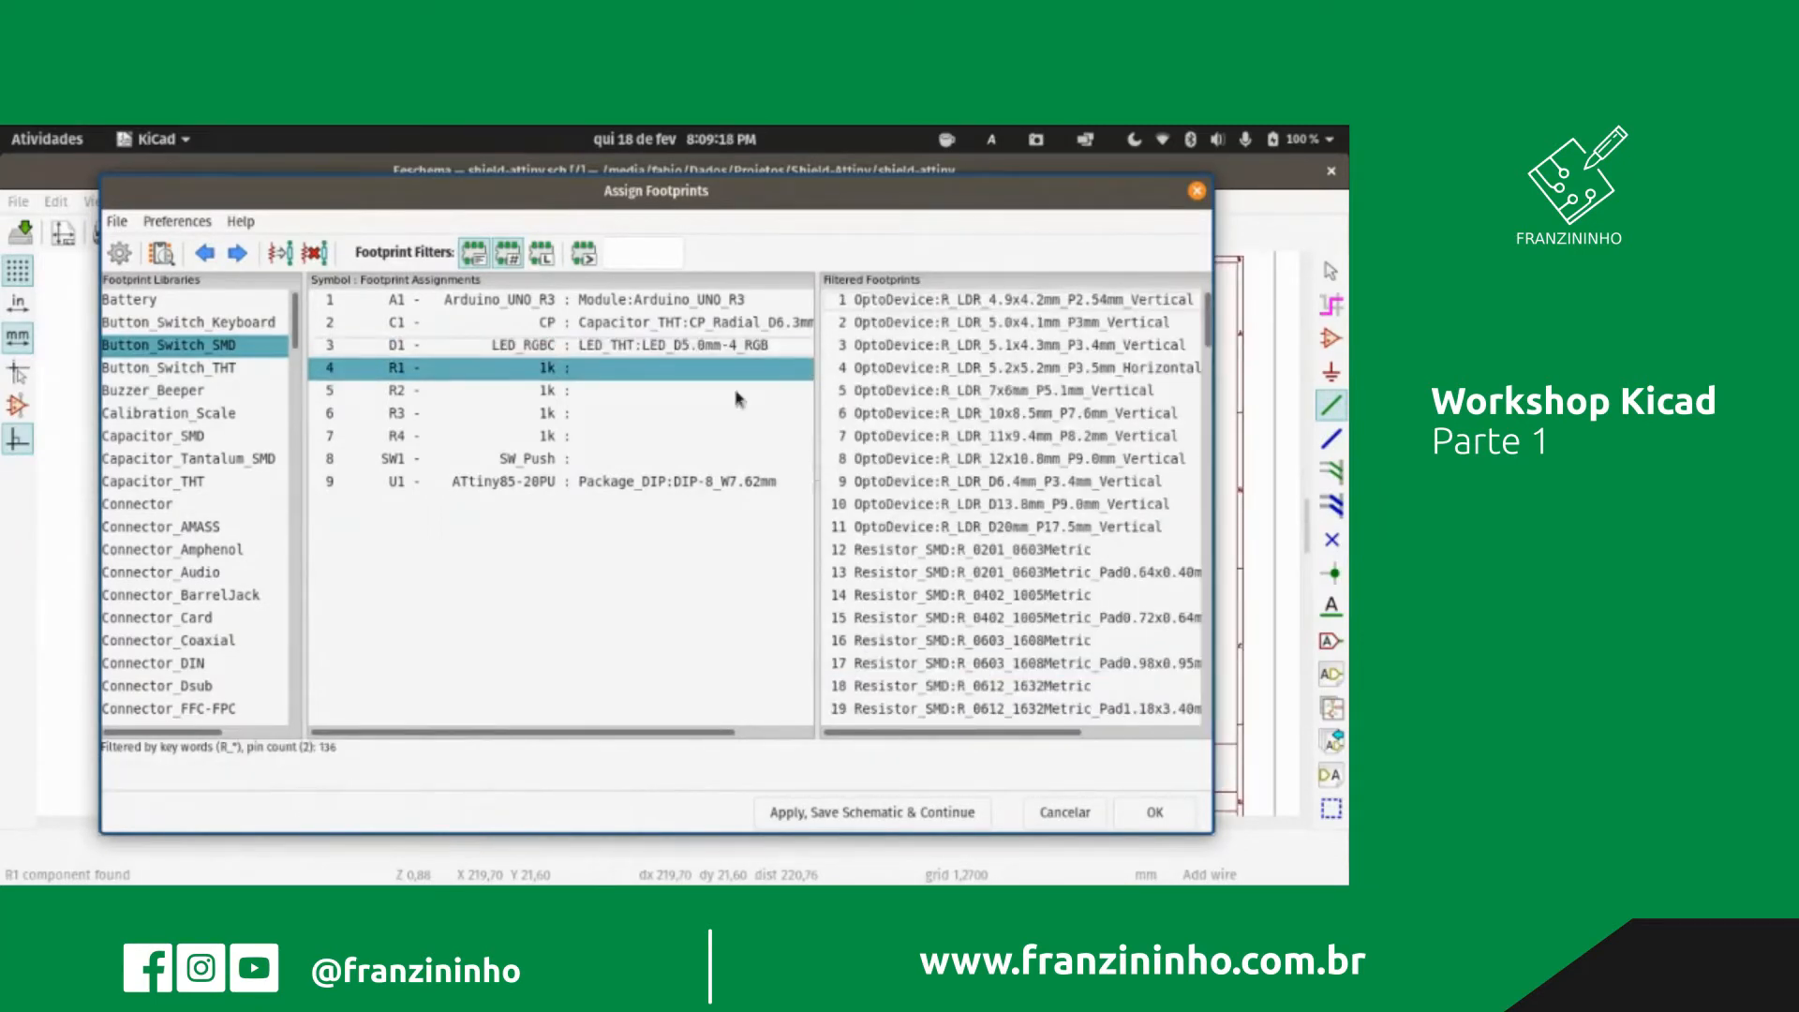
Step: Preview the Resistor_THT:R_Axial_DIN0207_L6.3mm_D2.5mm_P10.16mm_Horizontal footprint for resistor R1 and close the viewer
{"action": "scroll", "coordinate": [937, 626], "scroll_direction": "down", "scroll_amount": 15}
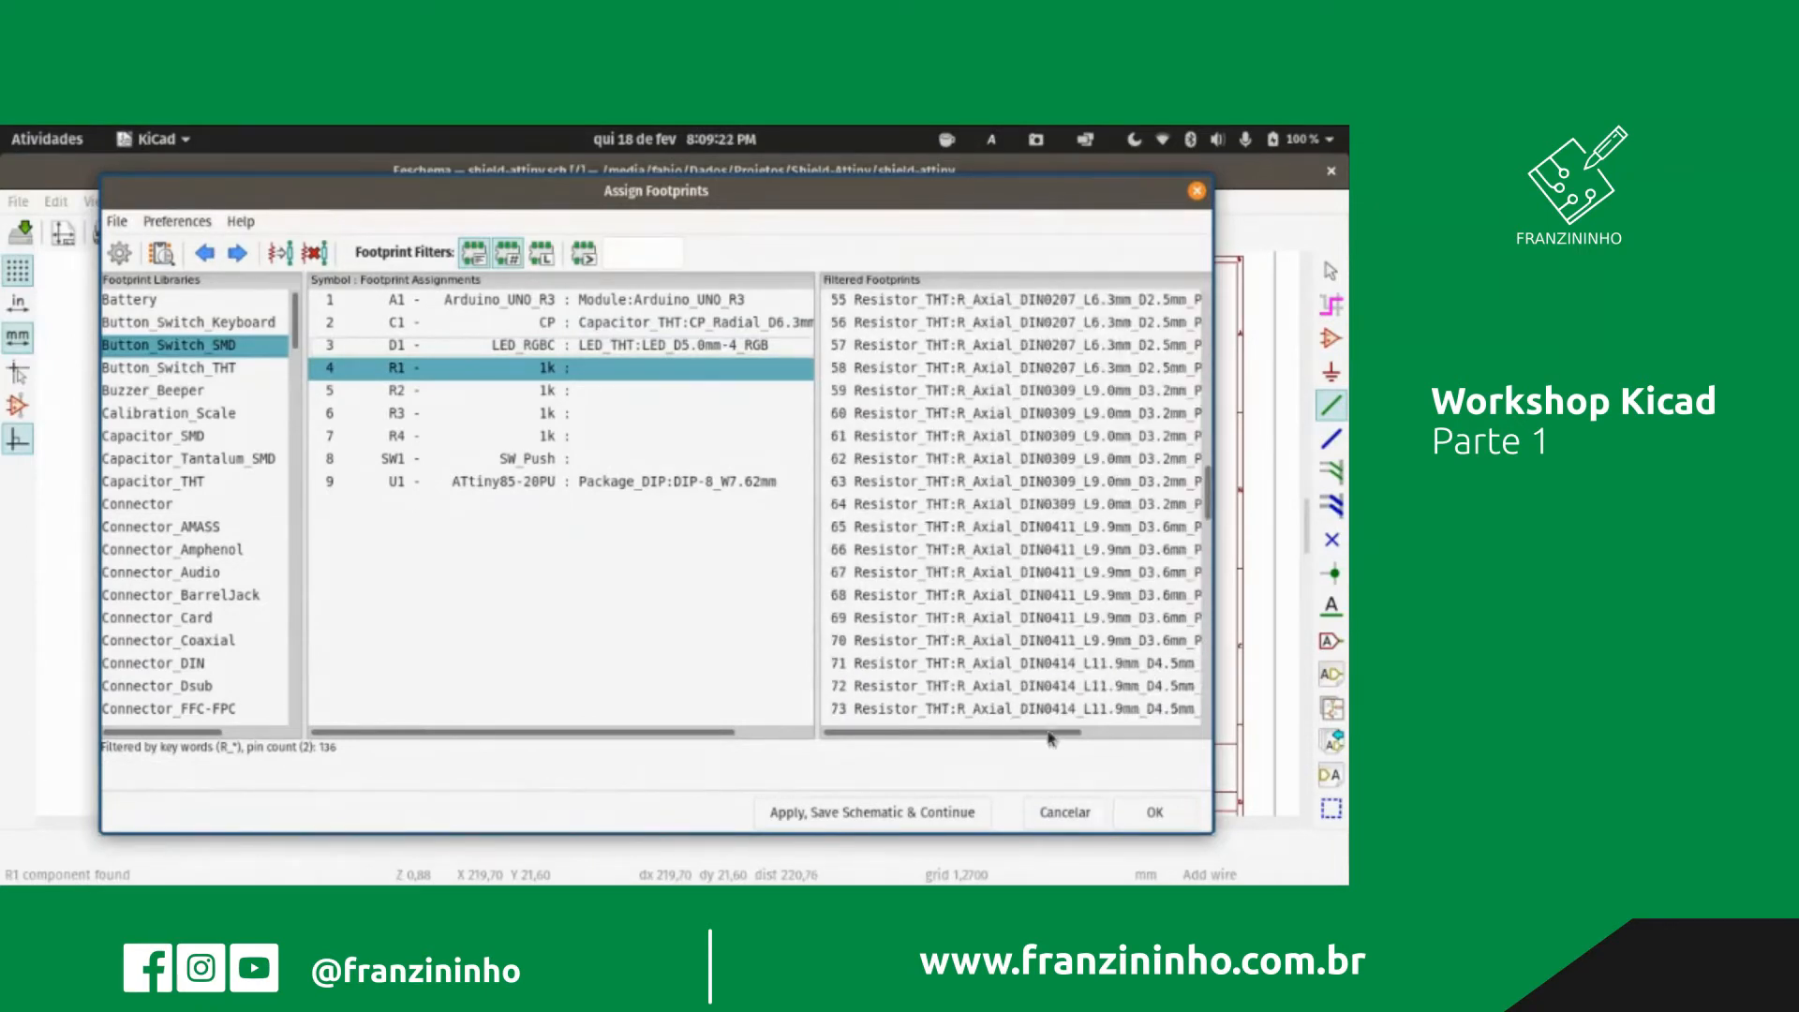
{"action": "left_click_drag", "start_coordinate": [1044, 739], "coordinate": [1130, 741]}
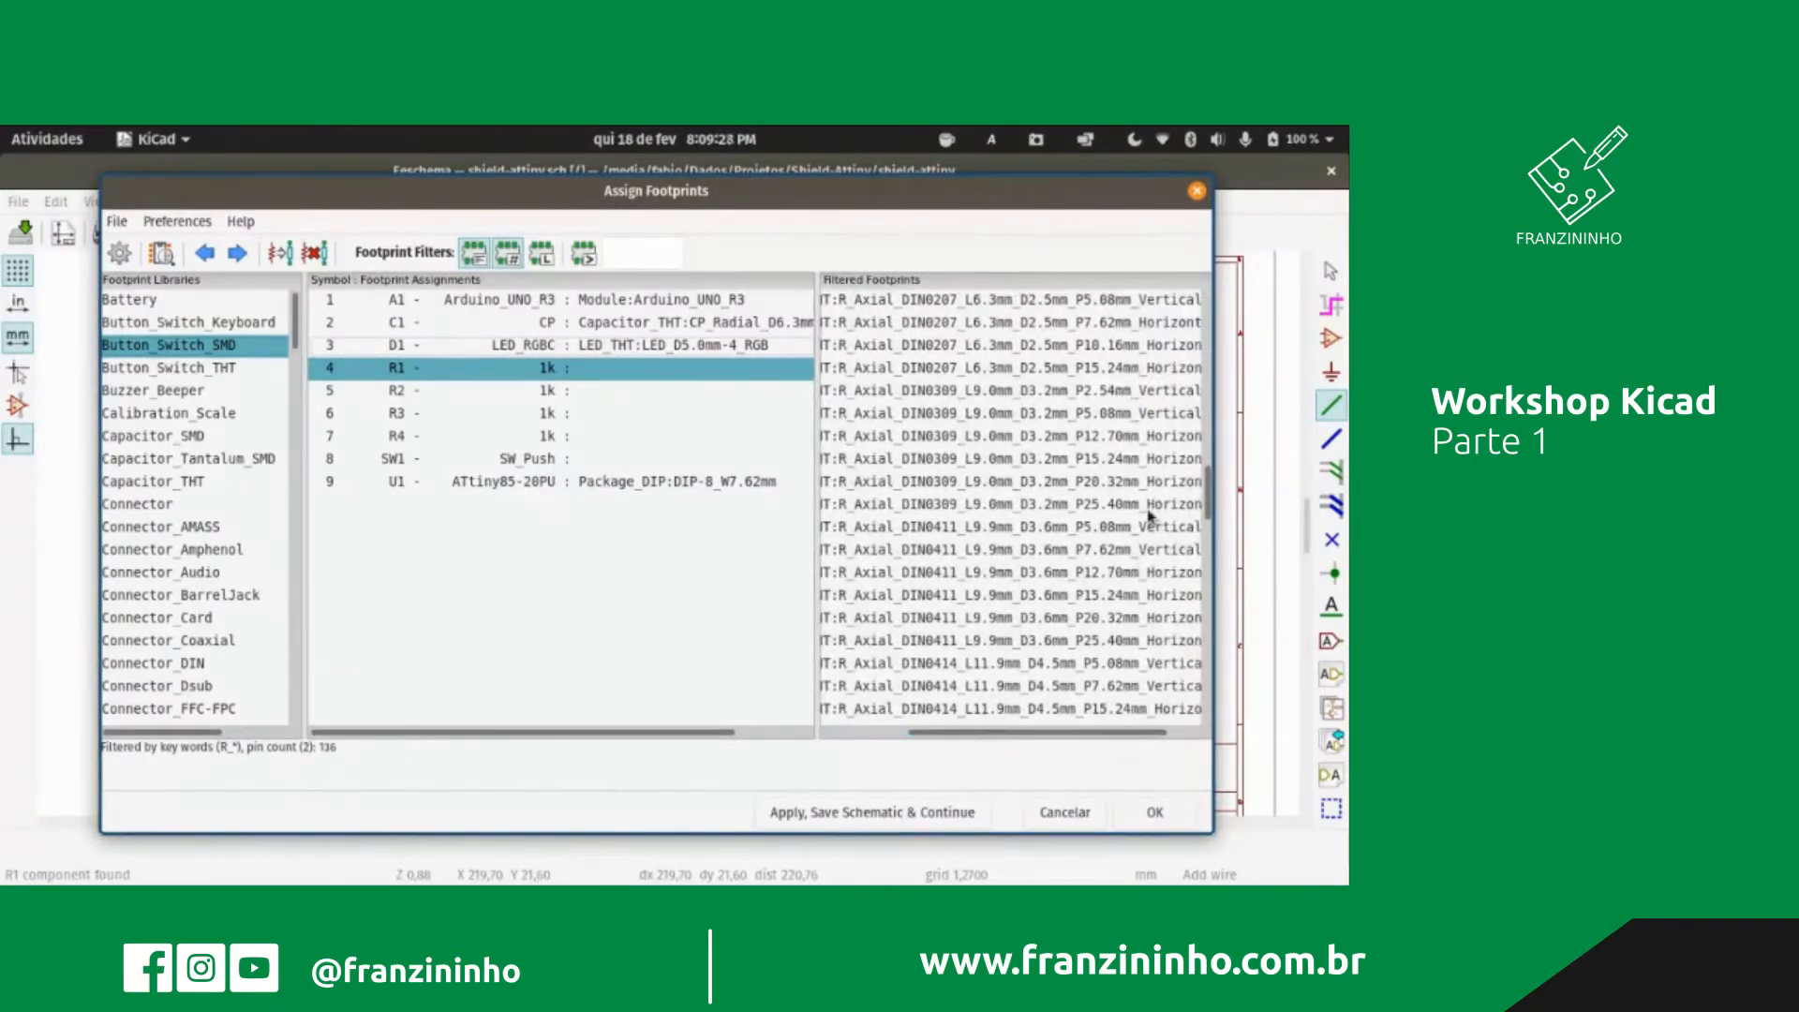
{"action": "left_click", "coordinate": [1103, 346]}
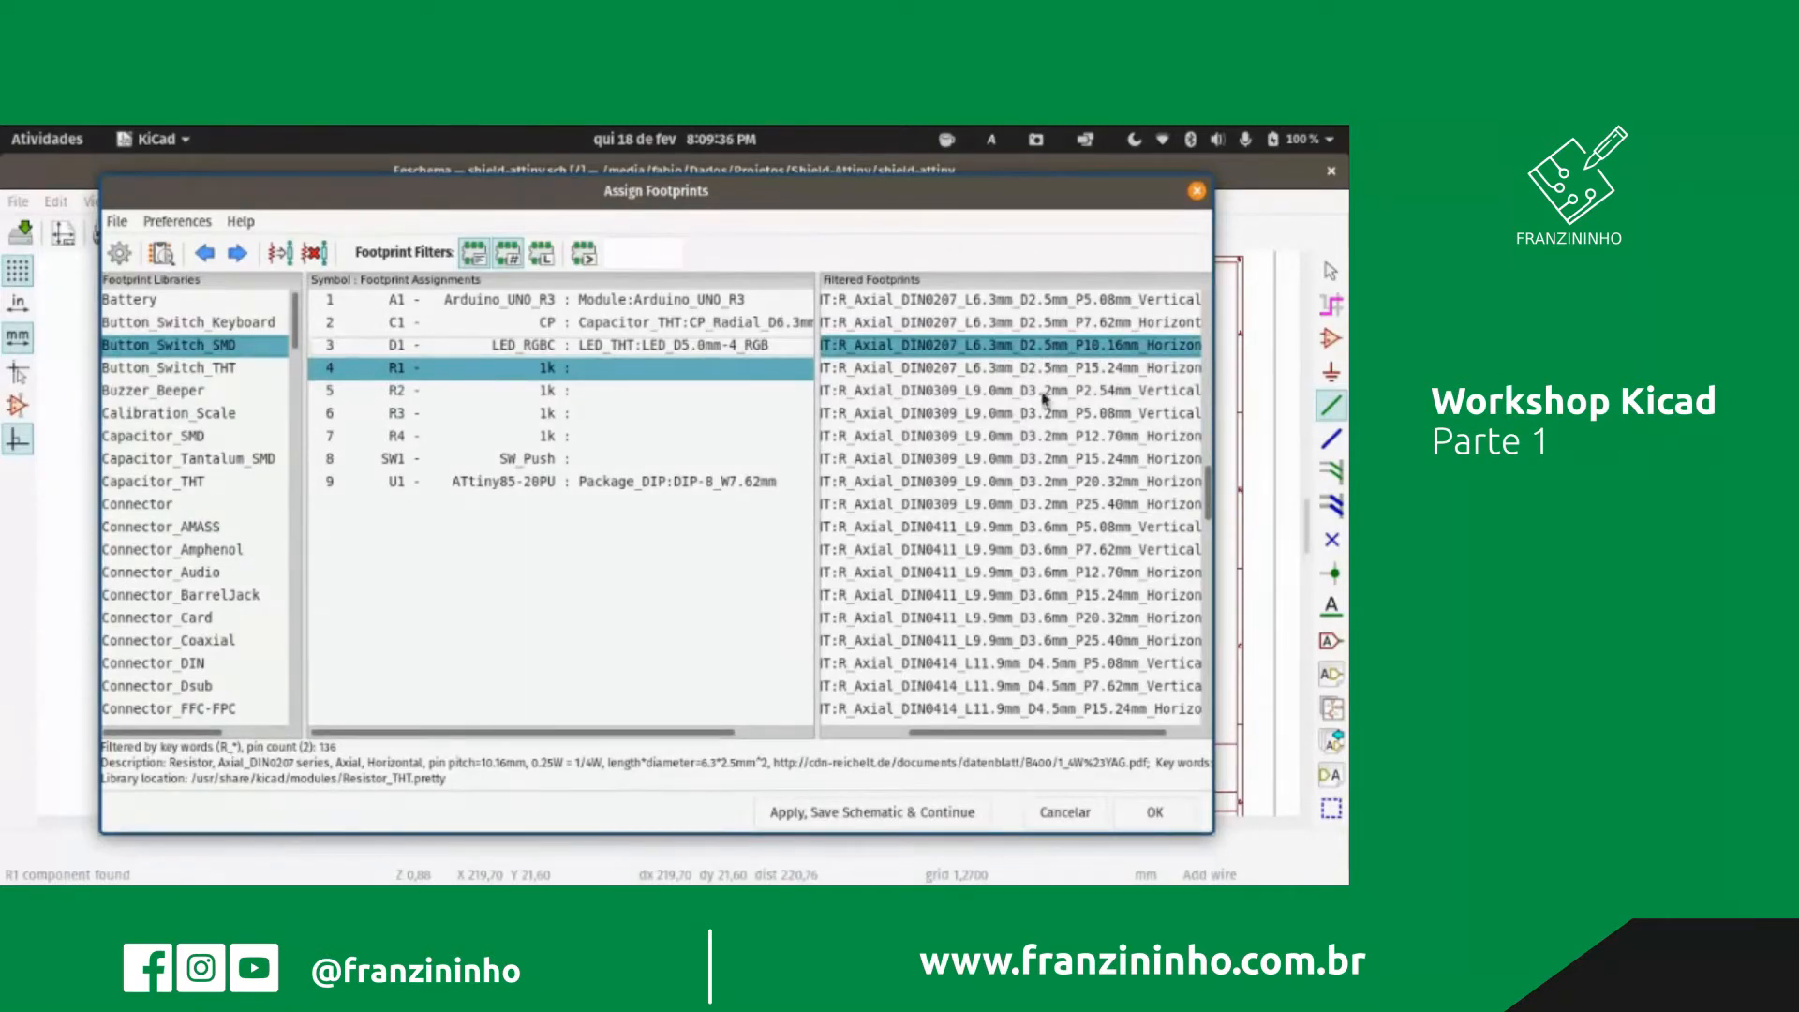
{"action": "left_click", "coordinate": [161, 253]}
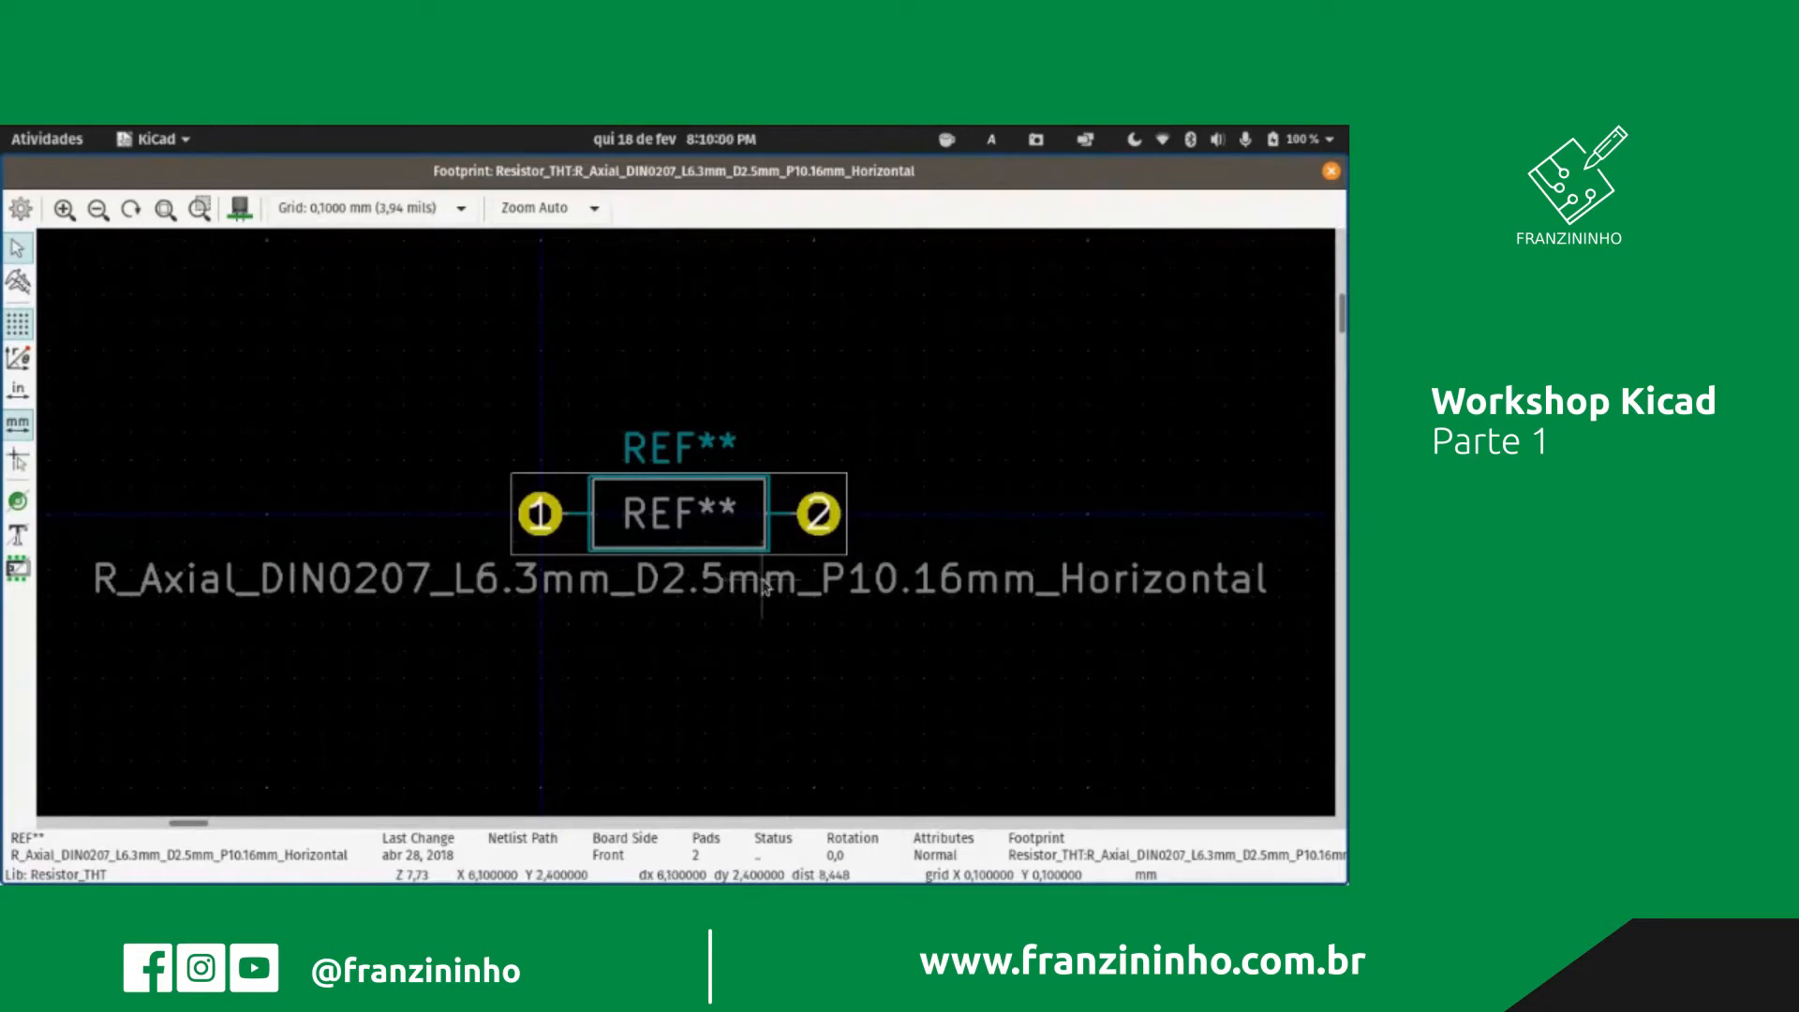
{"action": "left_click", "coordinate": [1331, 171]}
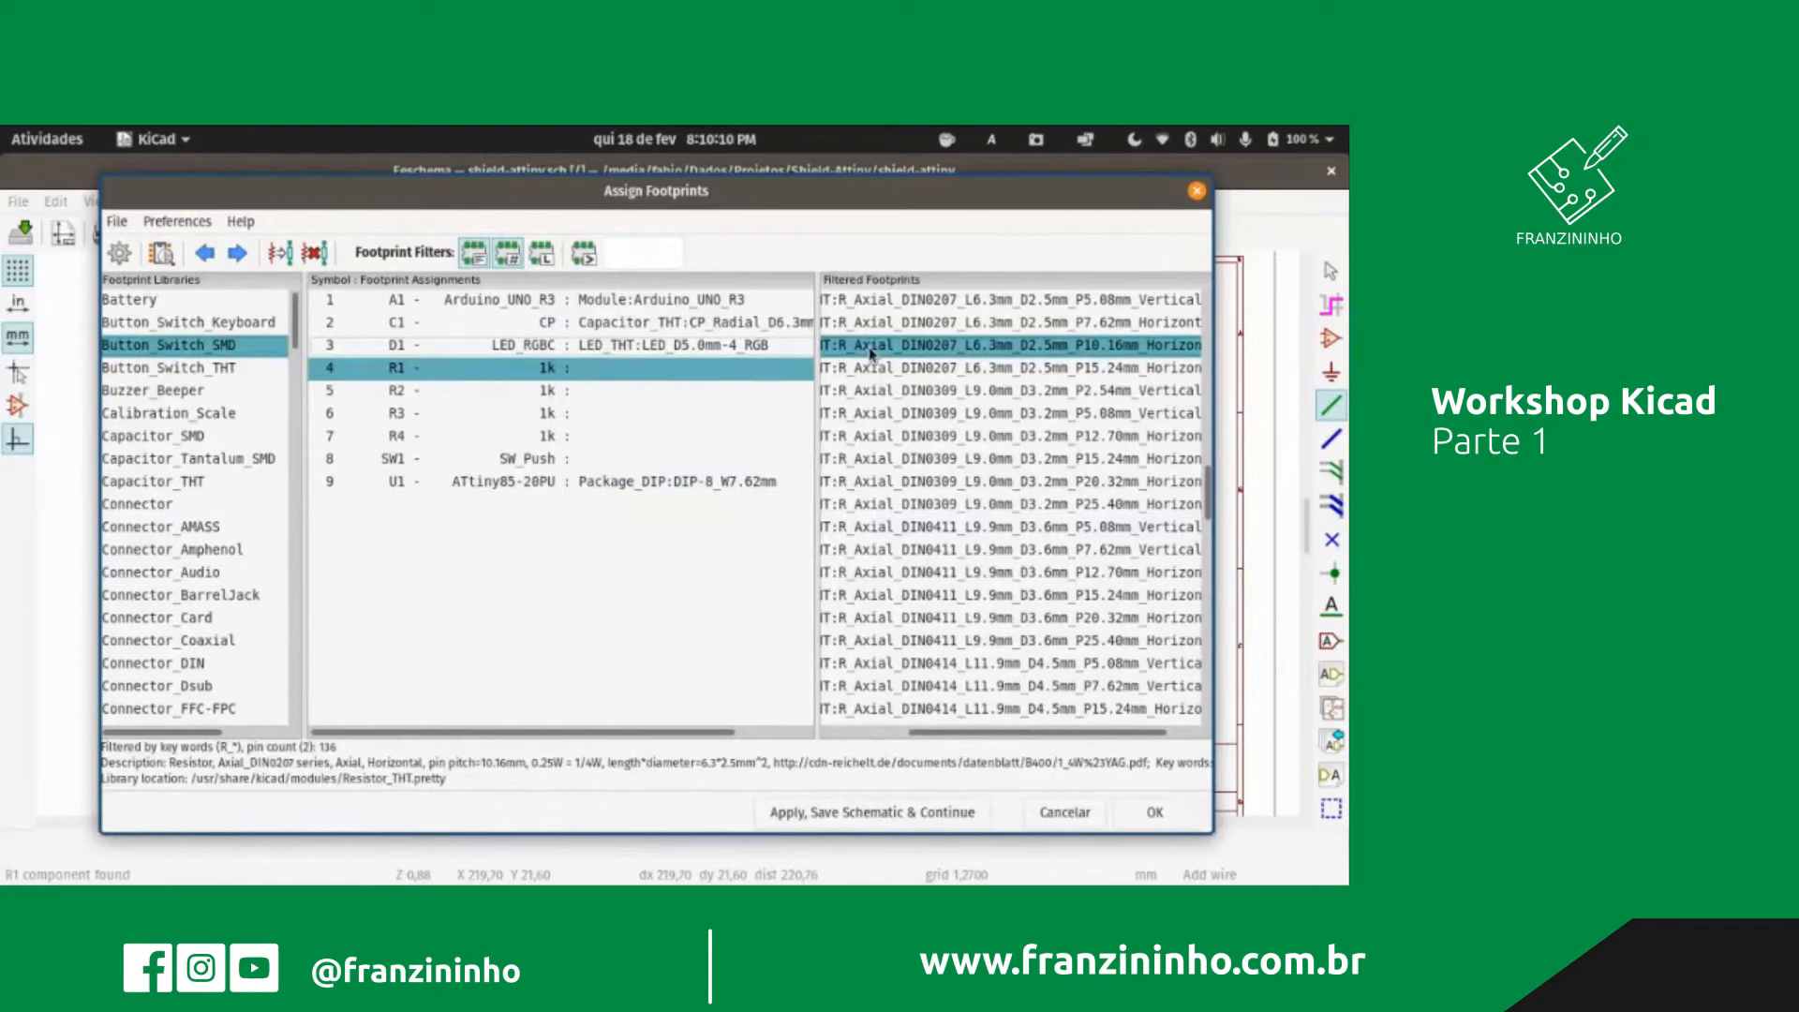
Step: Assign Resistor_THT:R_Axial_DIN0207_L6.3mm_D2.5mm_P10.16mm_Horizontal to resistors R1, R2, R3 and R4
{"action": "double_click", "coordinate": [871, 347]}
{"action": "double_click", "coordinate": [871, 347]}
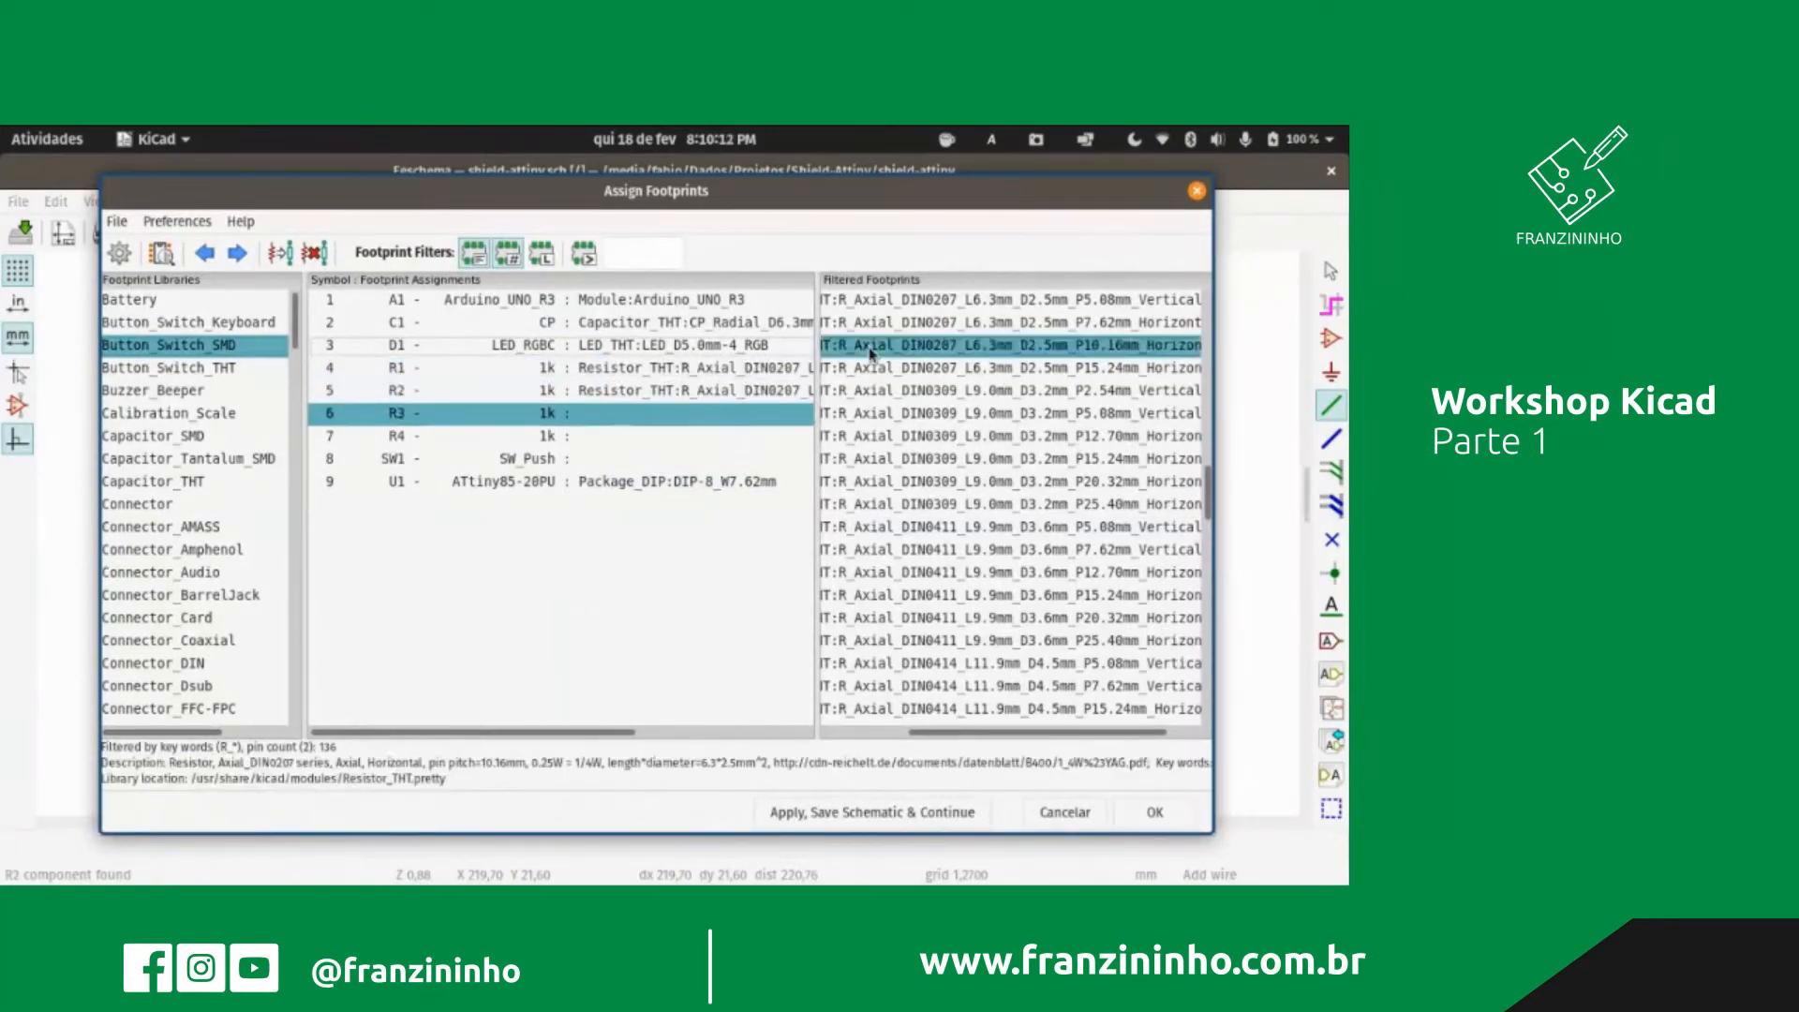
{"action": "double_click", "coordinate": [870, 346]}
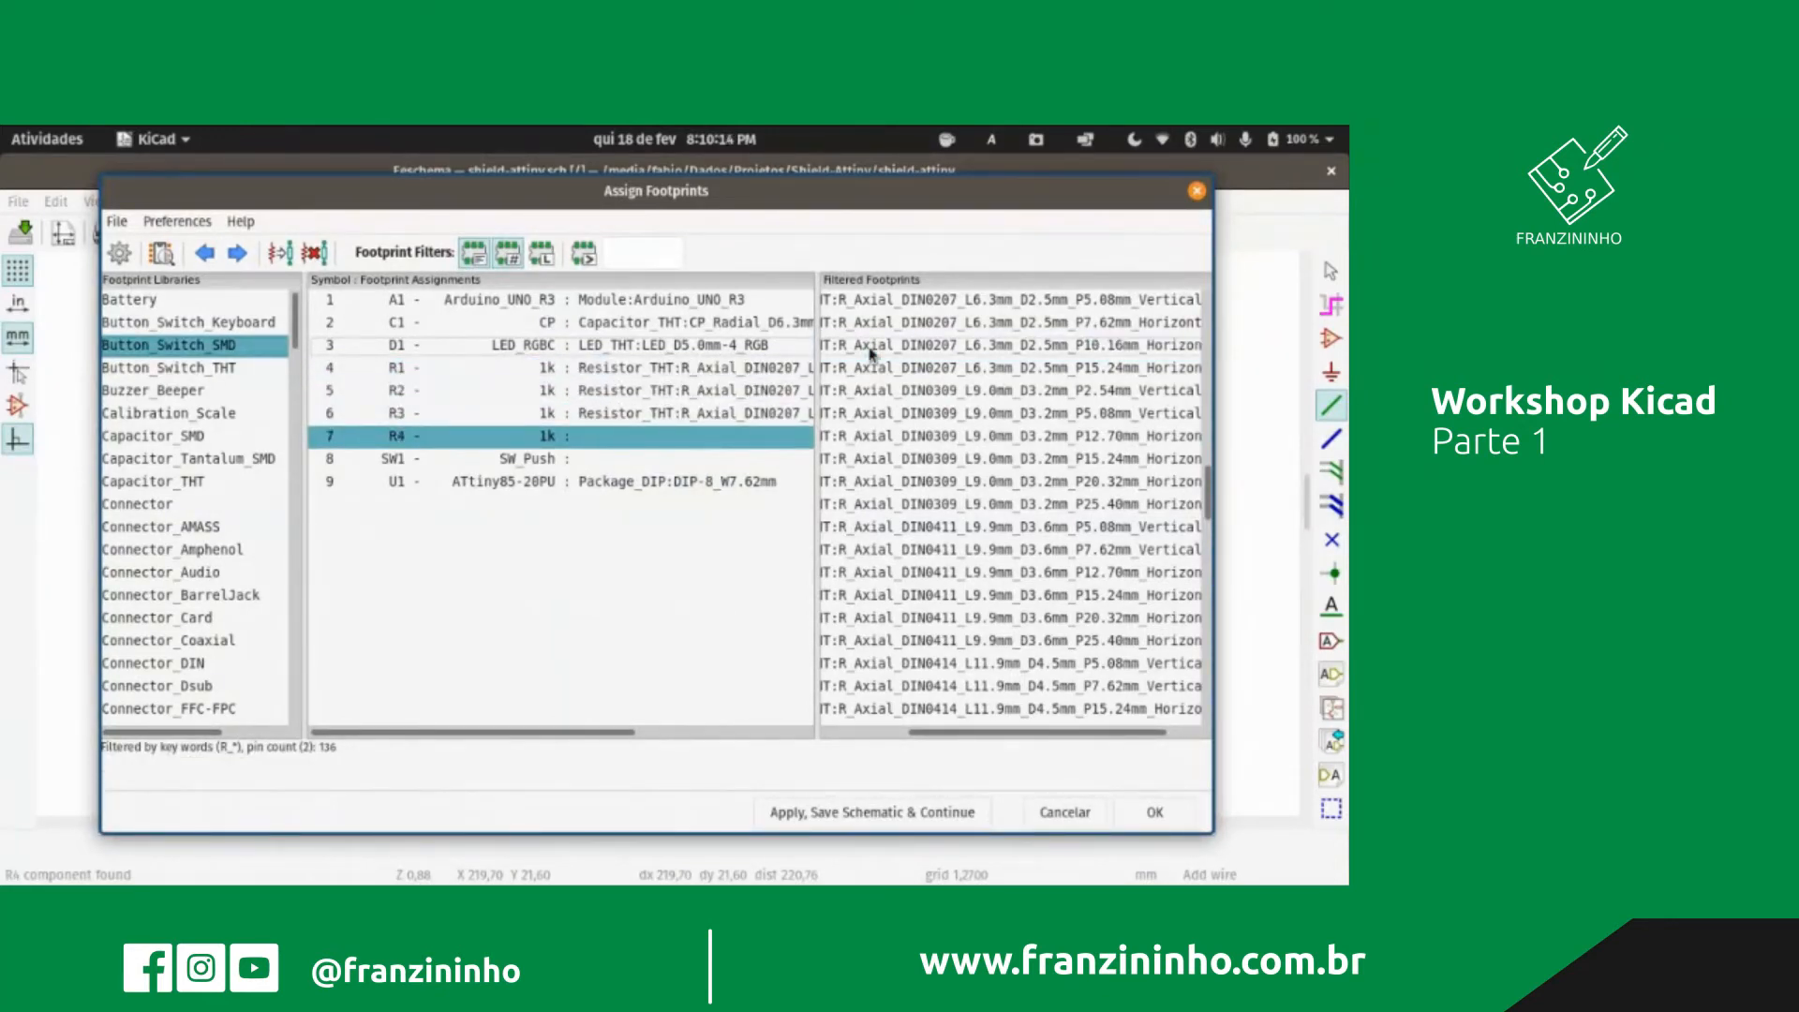
{"action": "double_click", "coordinate": [871, 348]}
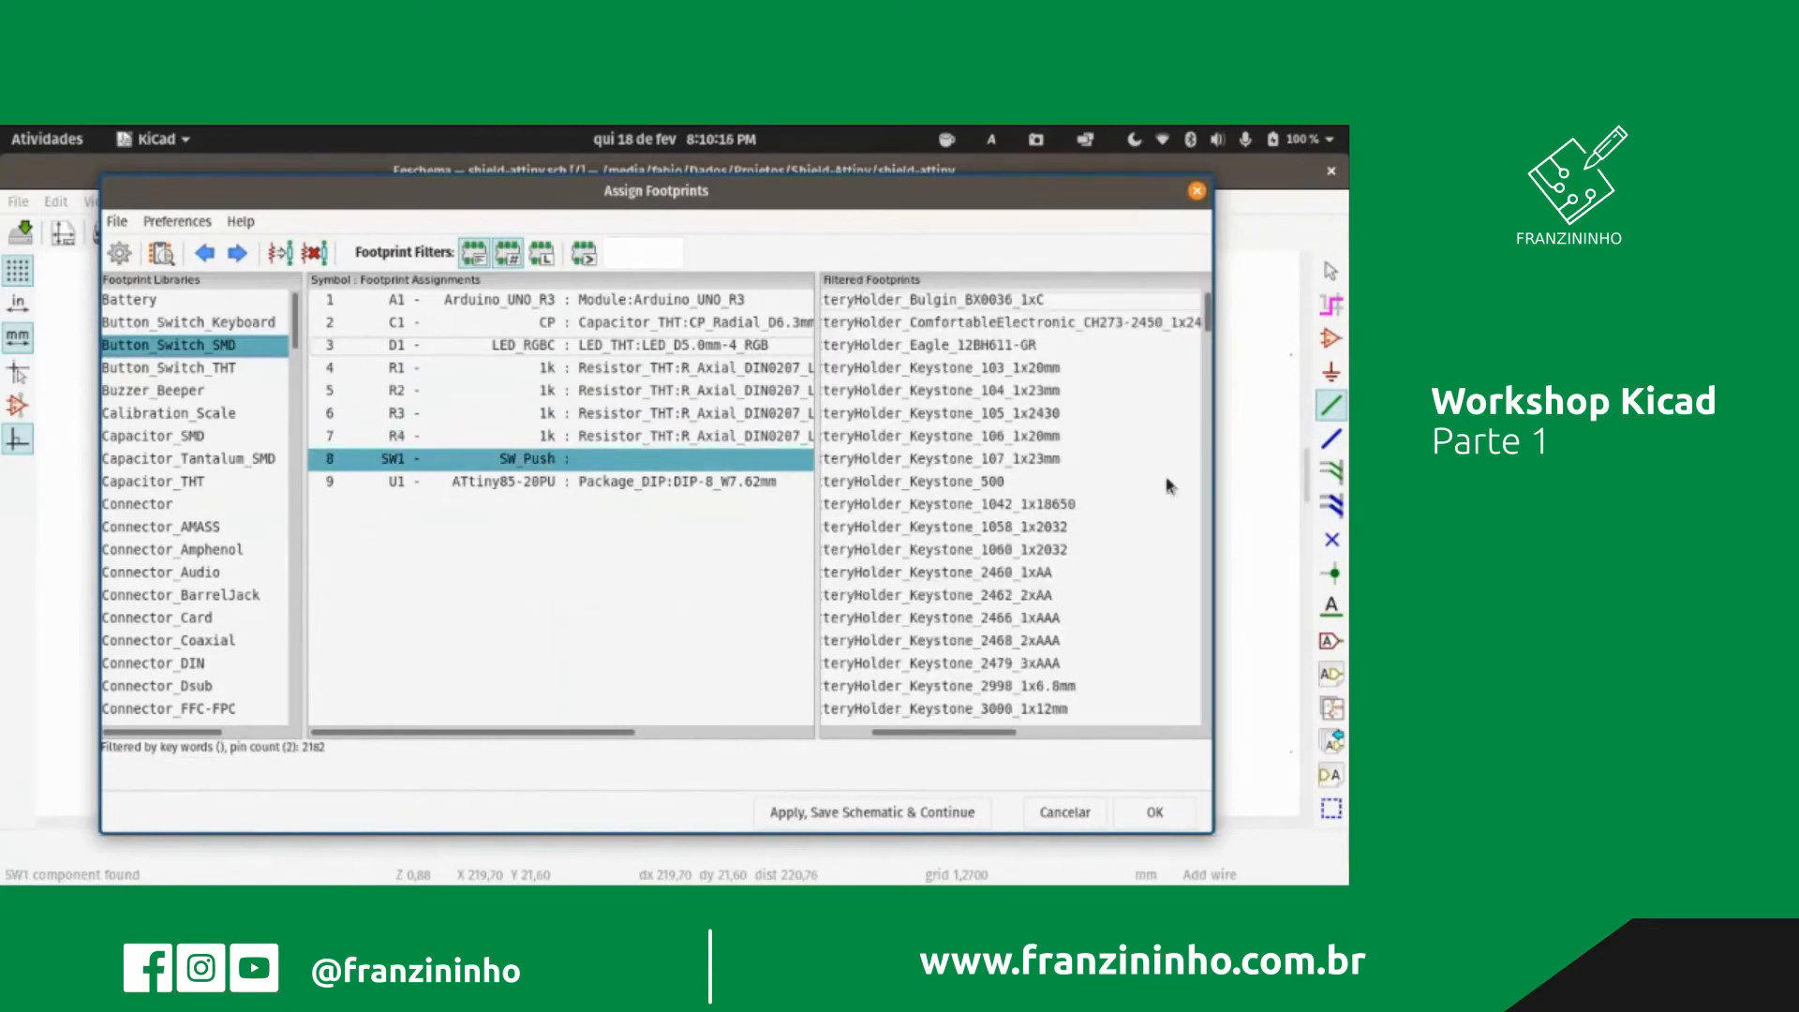
Step: Find the Button_Switch_THT:SW_PUSH_6mm_H7.3mm footprint for push button SW1 and preview its pad layout
{"action": "scroll", "coordinate": [968, 735], "scroll_direction": "left", "scroll_amount": 3}
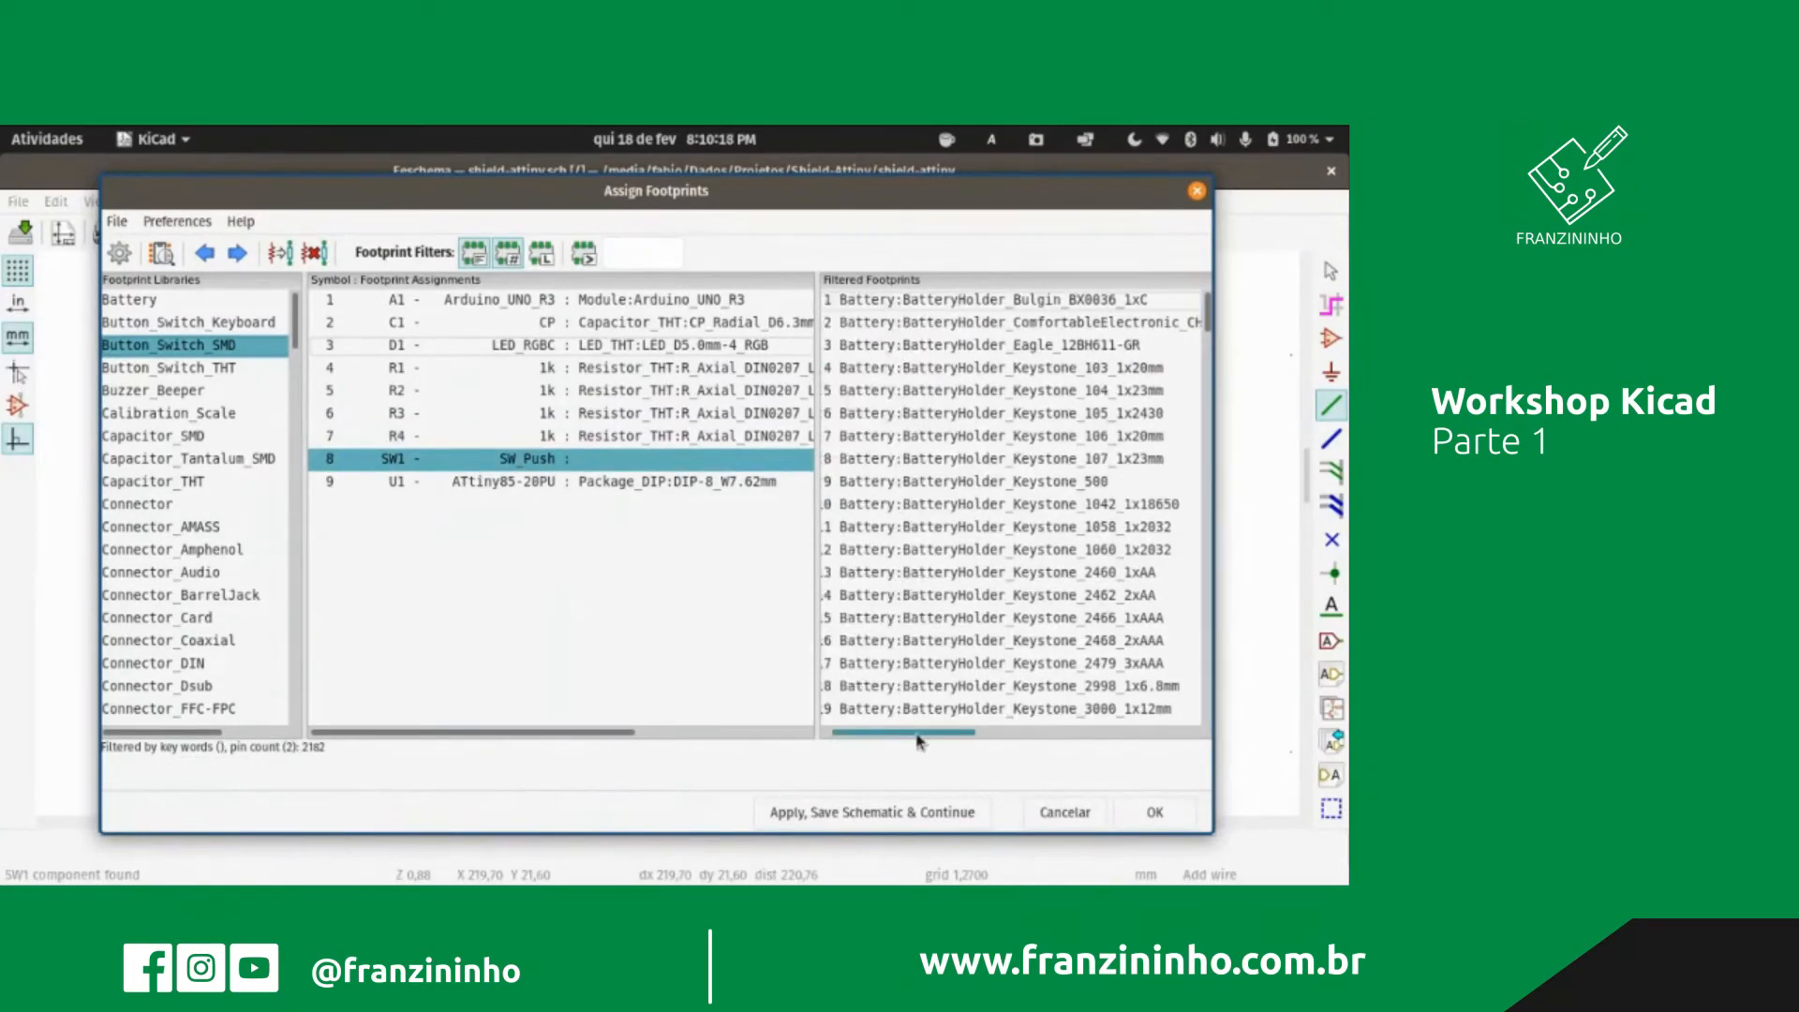
{"action": "scroll", "coordinate": [956, 654], "scroll_direction": "down", "scroll_amount": 20}
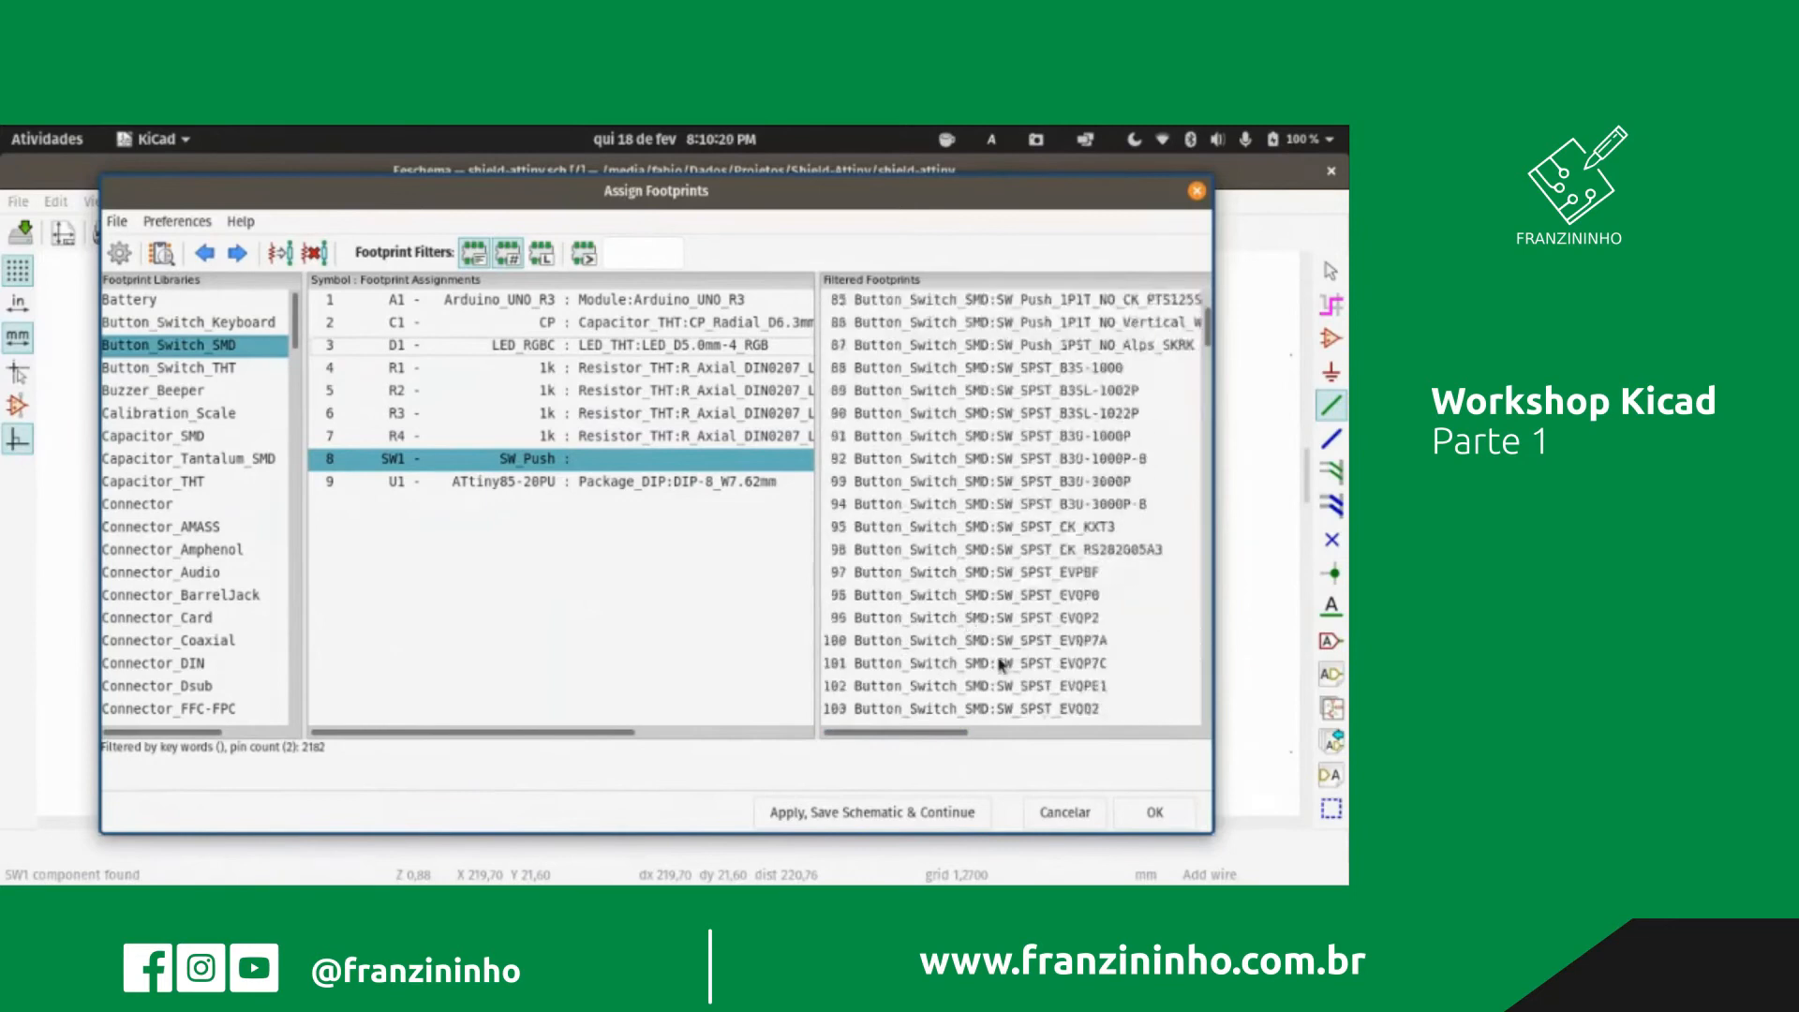
{"action": "scroll", "coordinate": [1010, 689], "scroll_direction": "down", "scroll_amount": 3}
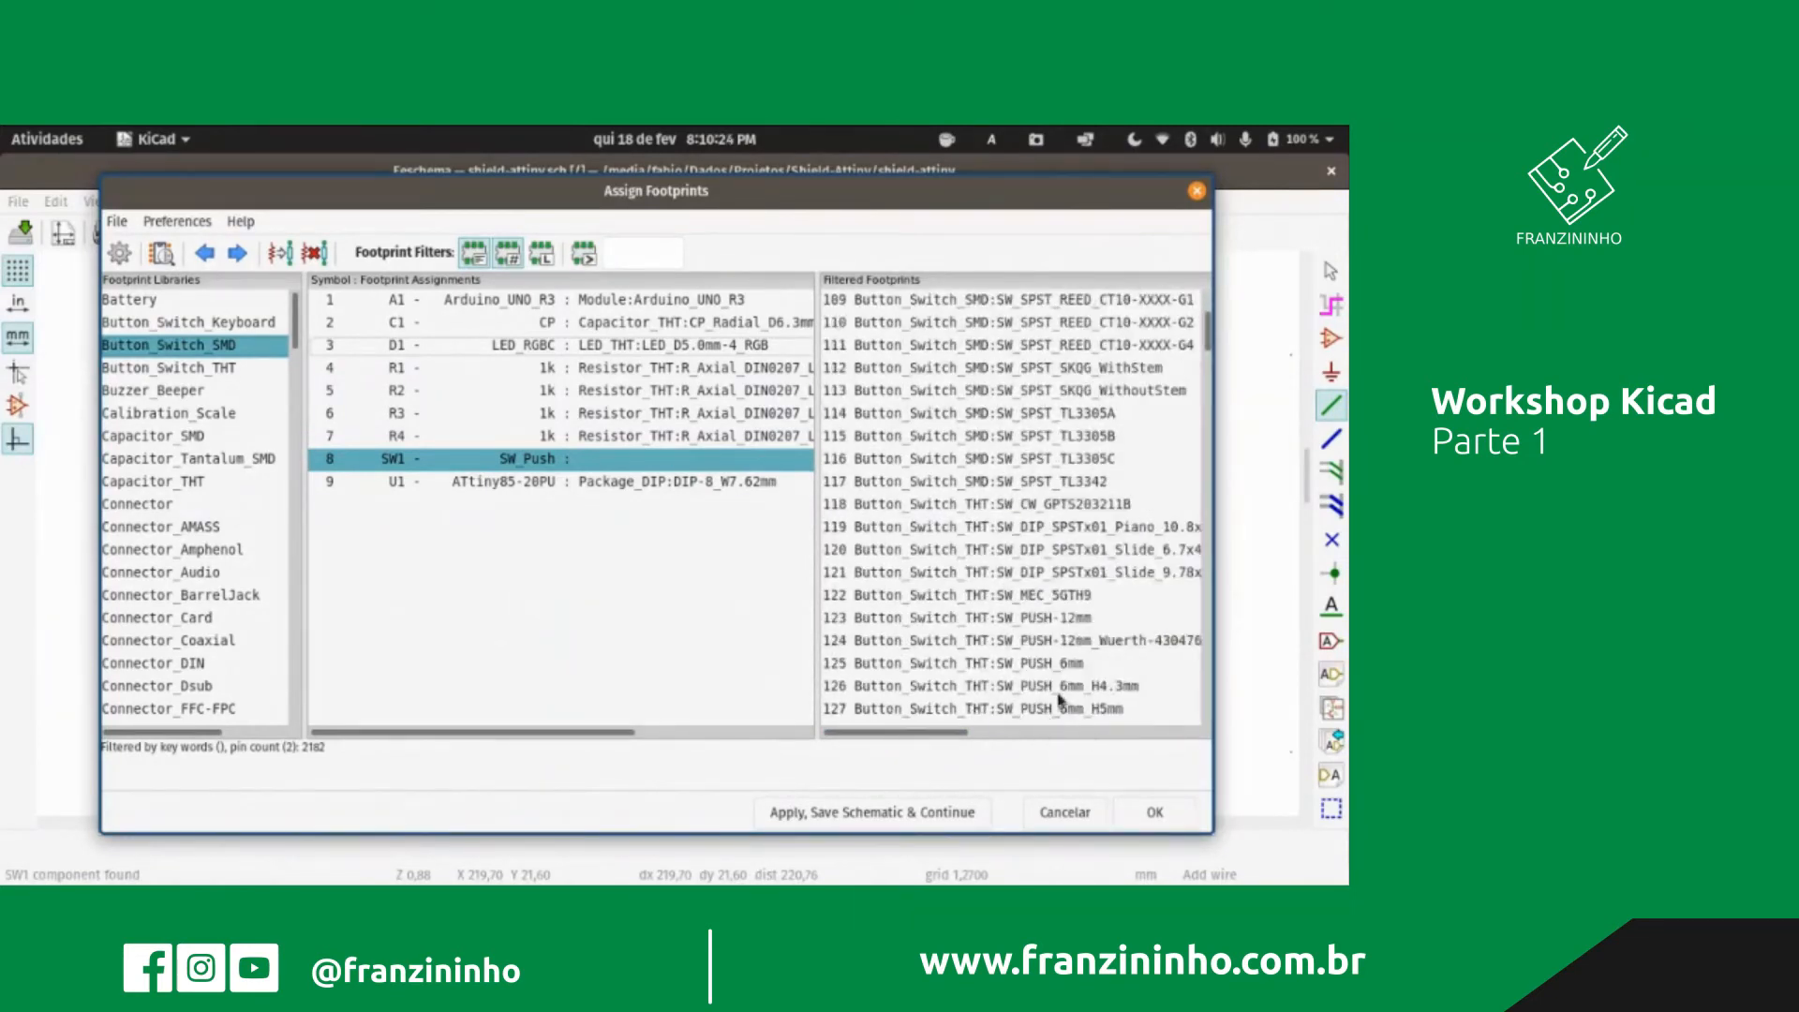
{"action": "scroll", "coordinate": [1115, 696], "scroll_direction": "down", "scroll_amount": 3}
{"action": "left_click", "coordinate": [1125, 665]}
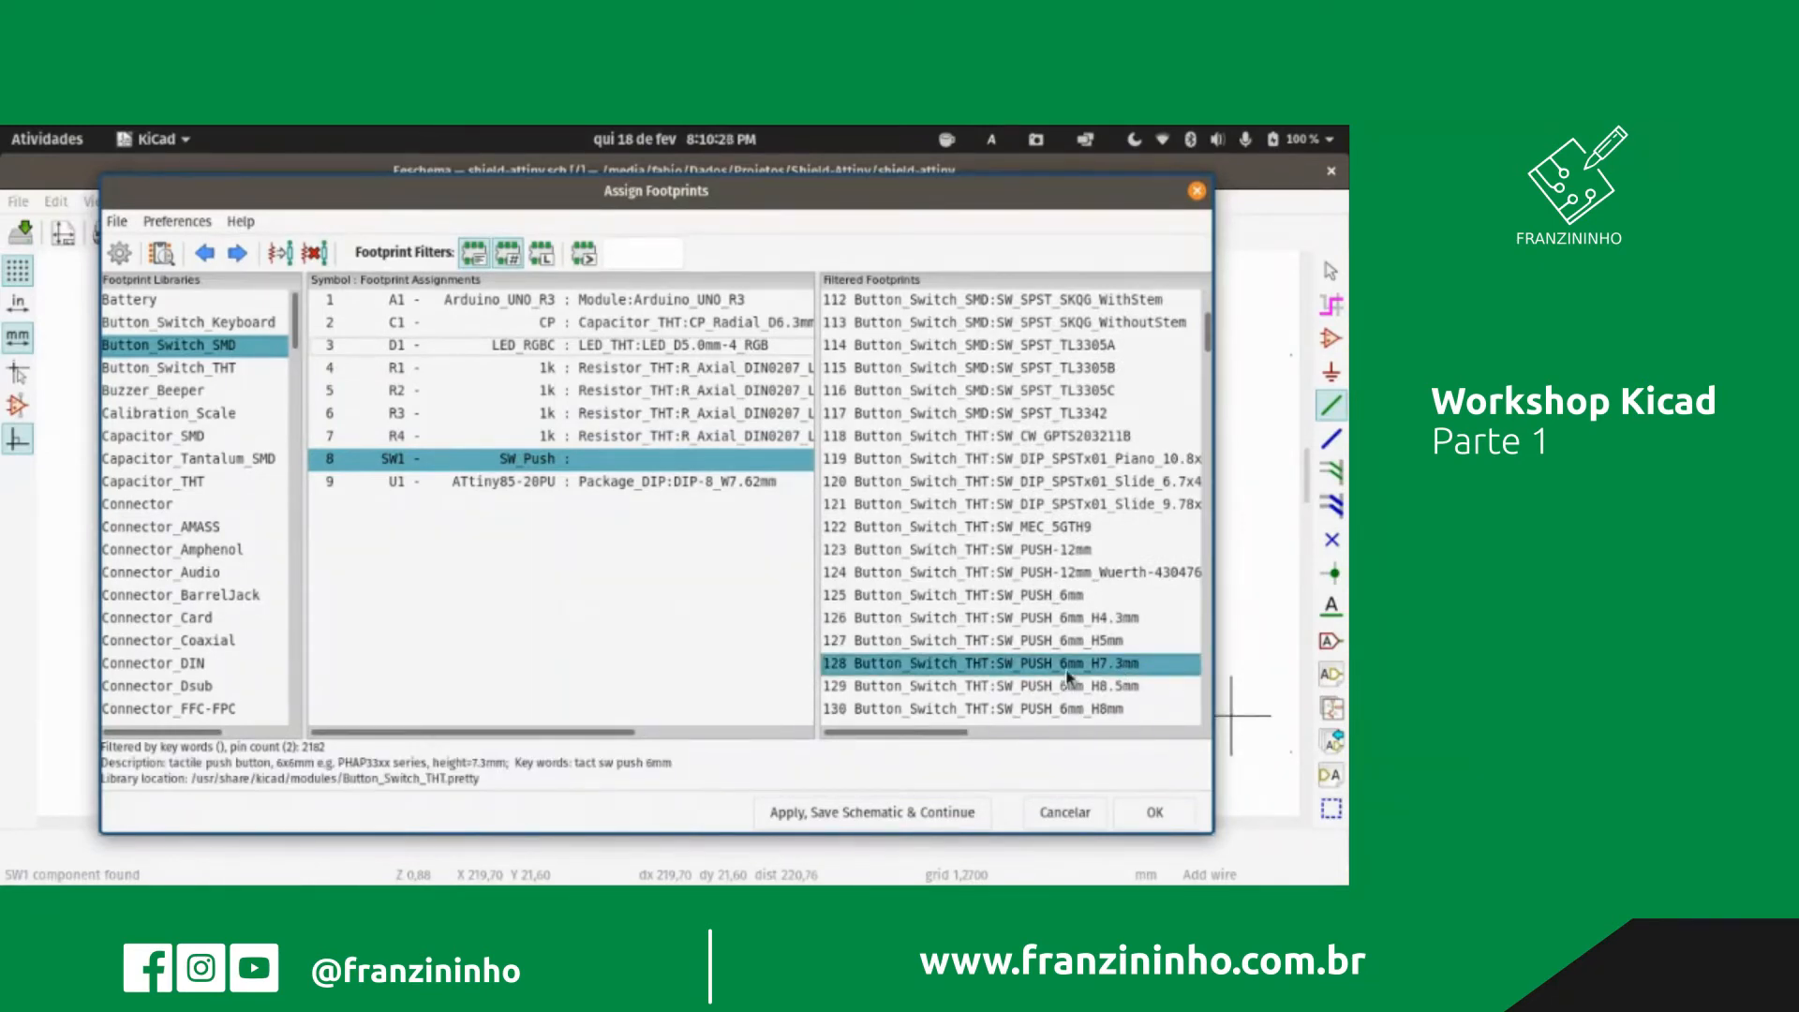
{"action": "left_click", "coordinate": [163, 255]}
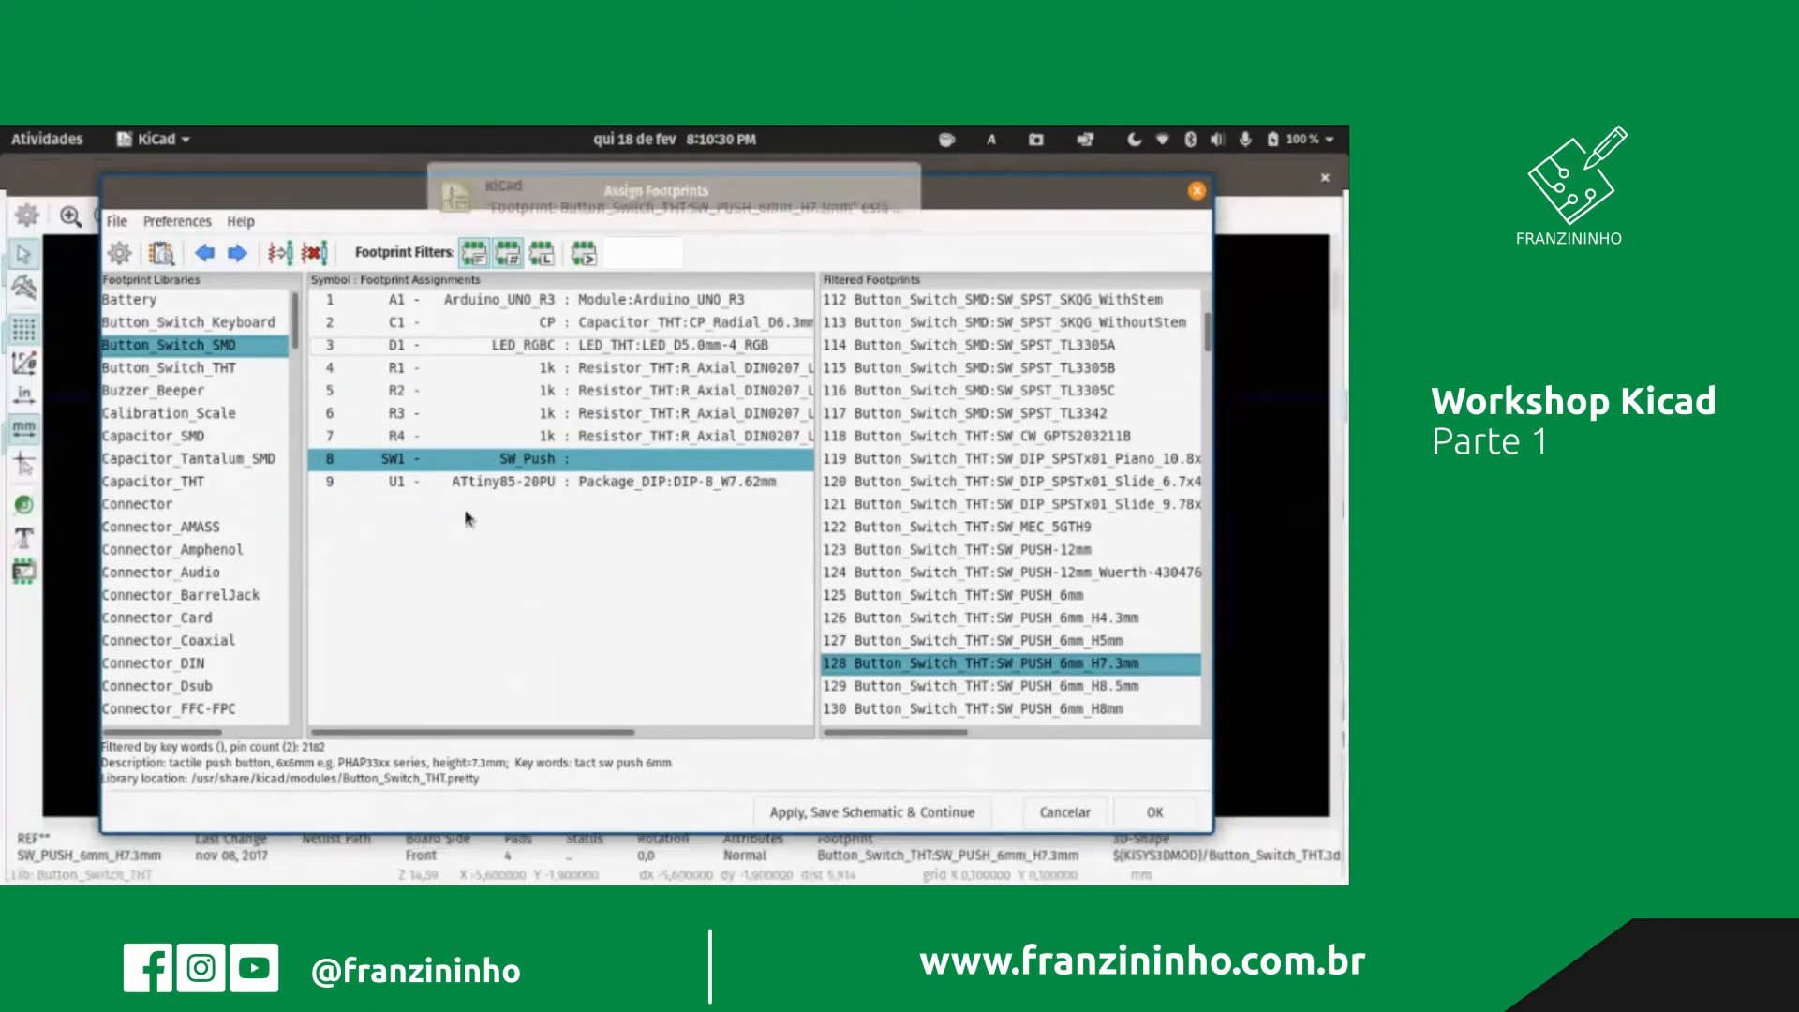
{"action": "left_click", "coordinate": [90, 172]}
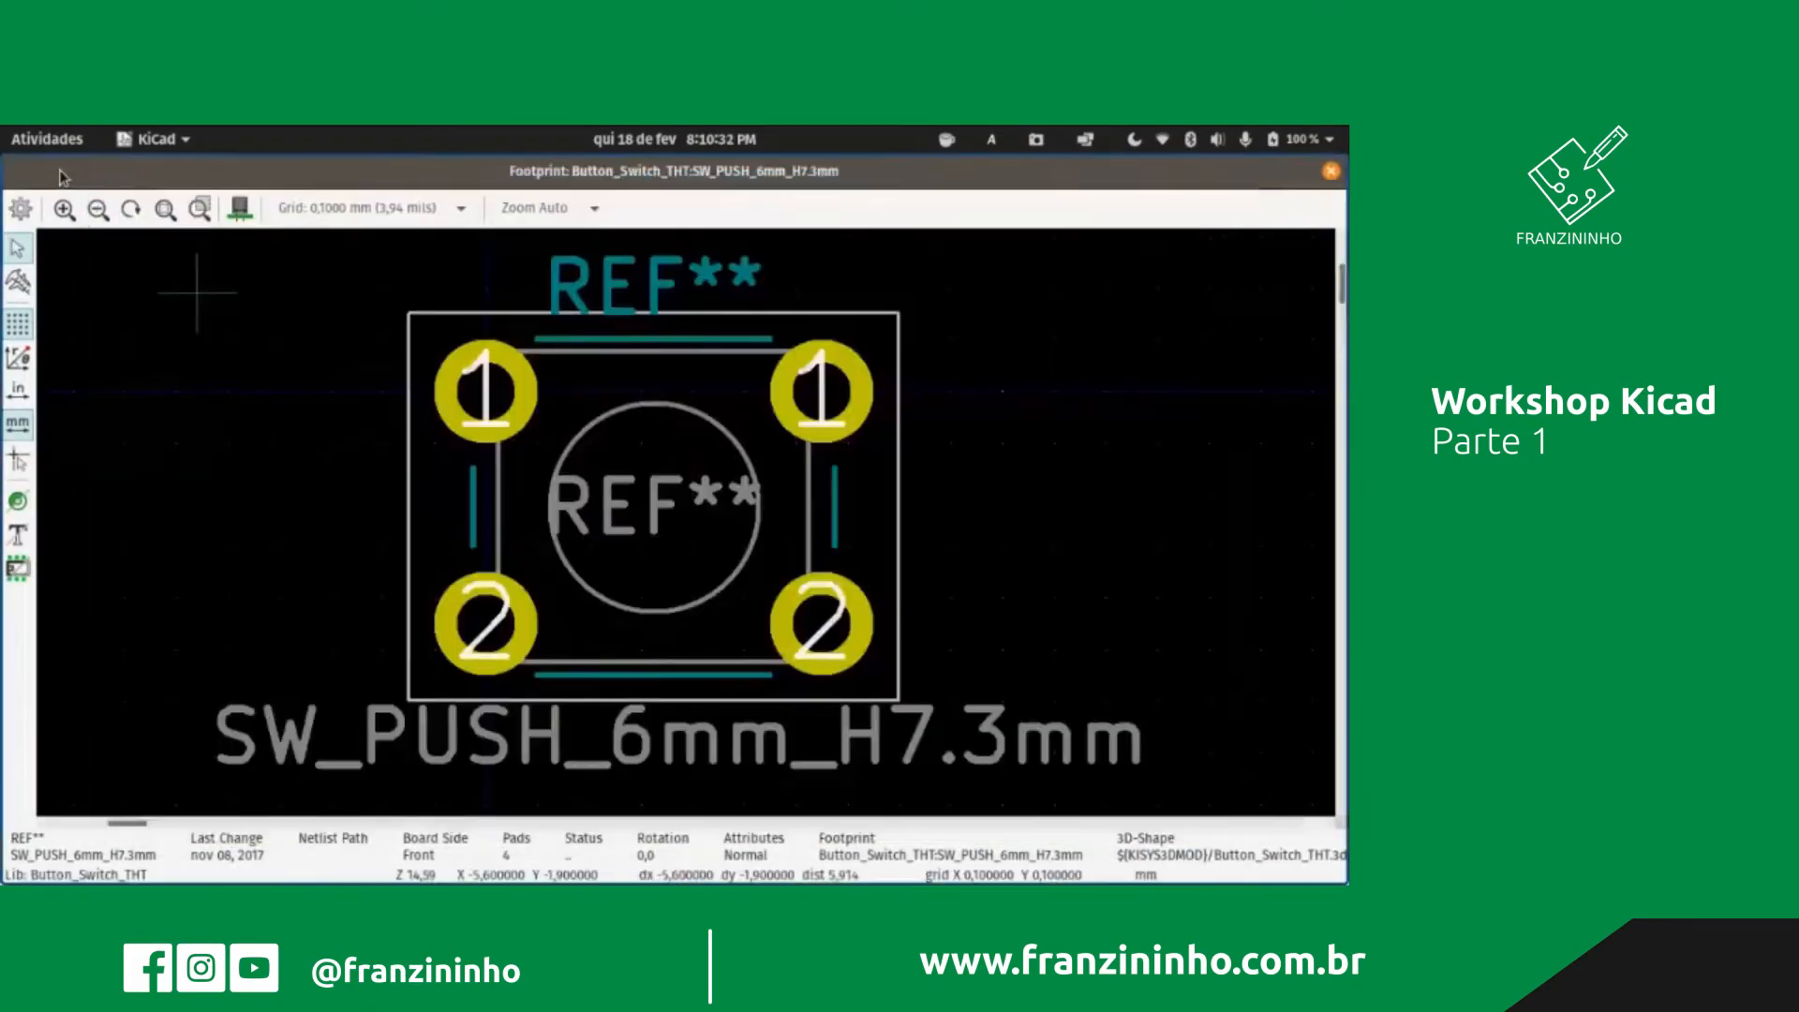
Step: Inspect the push button's 3D model from the side, then assign Button_Switch_THT:SW_PUSH_6mm_H7.3mm to SW1
{"action": "left_click", "coordinate": [240, 208]}
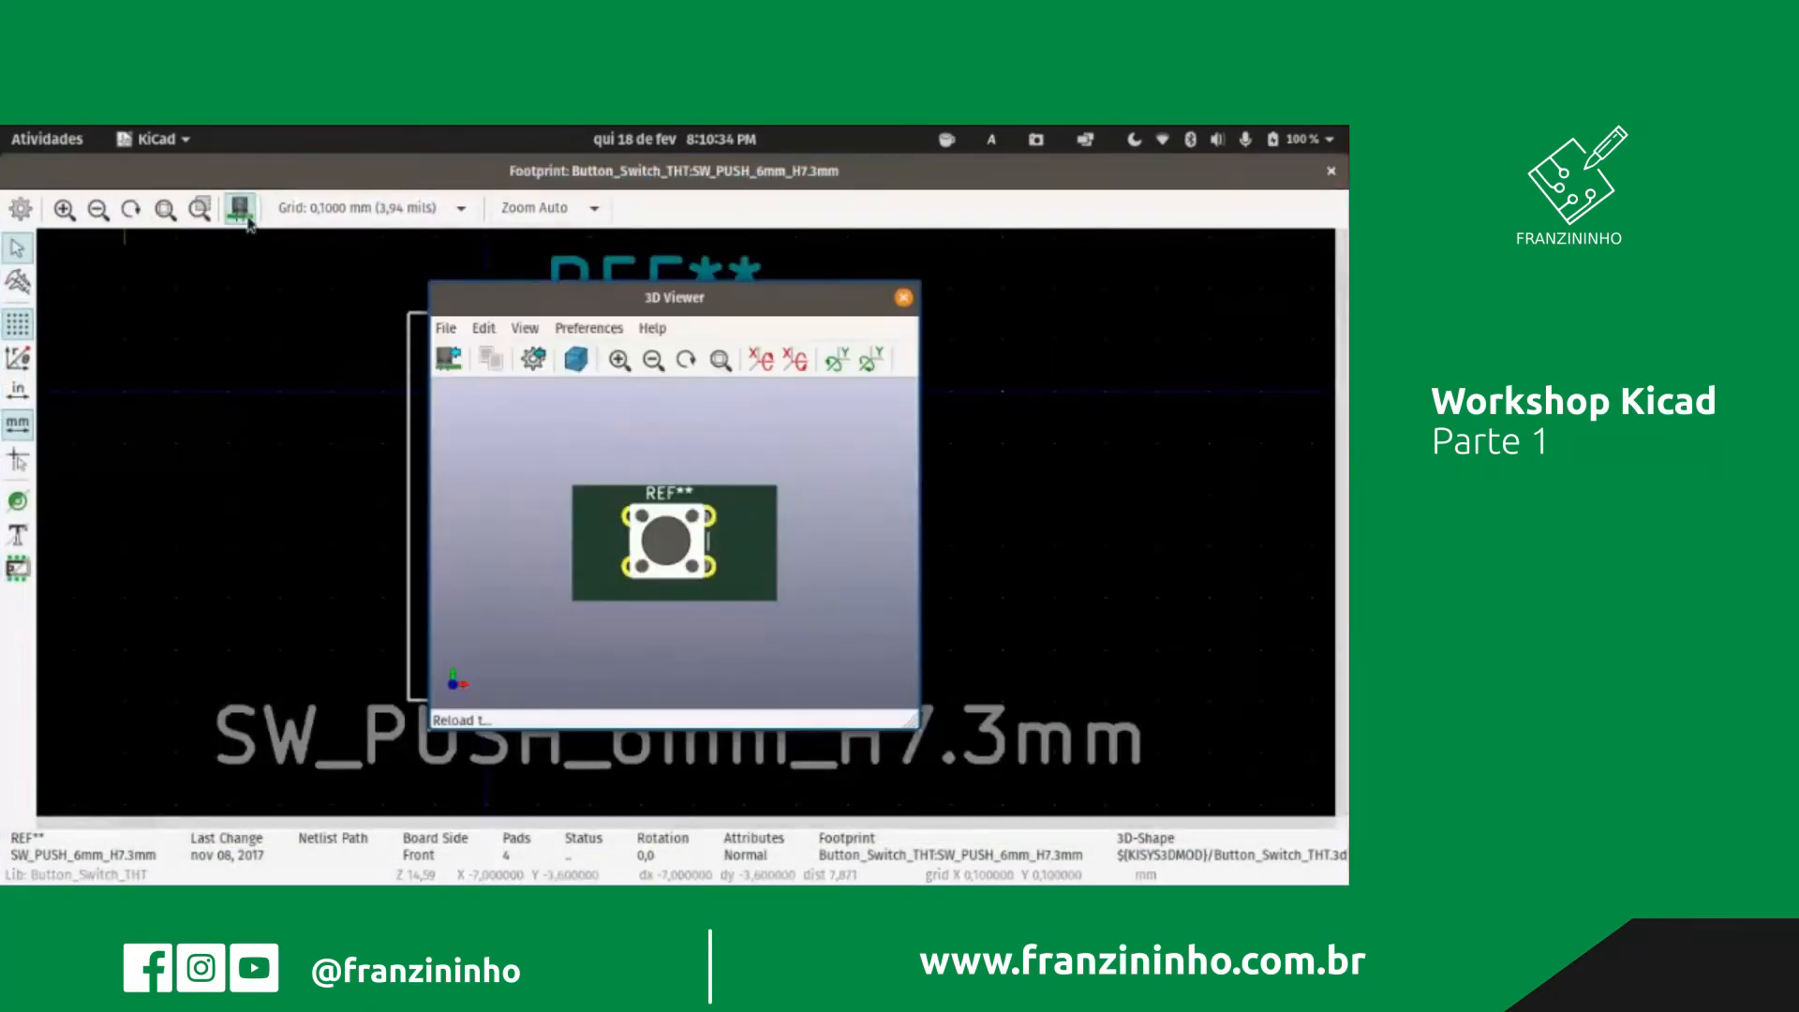
{"action": "left_click_drag", "start_coordinate": [683, 565], "coordinate": [862, 490]}
{"action": "mouse_move", "coordinate": [764, 470]}
{"action": "left_mouse_down"}
{"action": "mouse_move", "coordinate": [787, 511]}
{"action": "mouse_move", "coordinate": [644, 560]}
{"action": "mouse_move", "coordinate": [654, 585]}
{"action": "mouse_move", "coordinate": [707, 568]}
{"action": "mouse_move", "coordinate": [656, 572]}
{"action": "mouse_move", "coordinate": [759, 497]}
{"action": "left_mouse_up"}
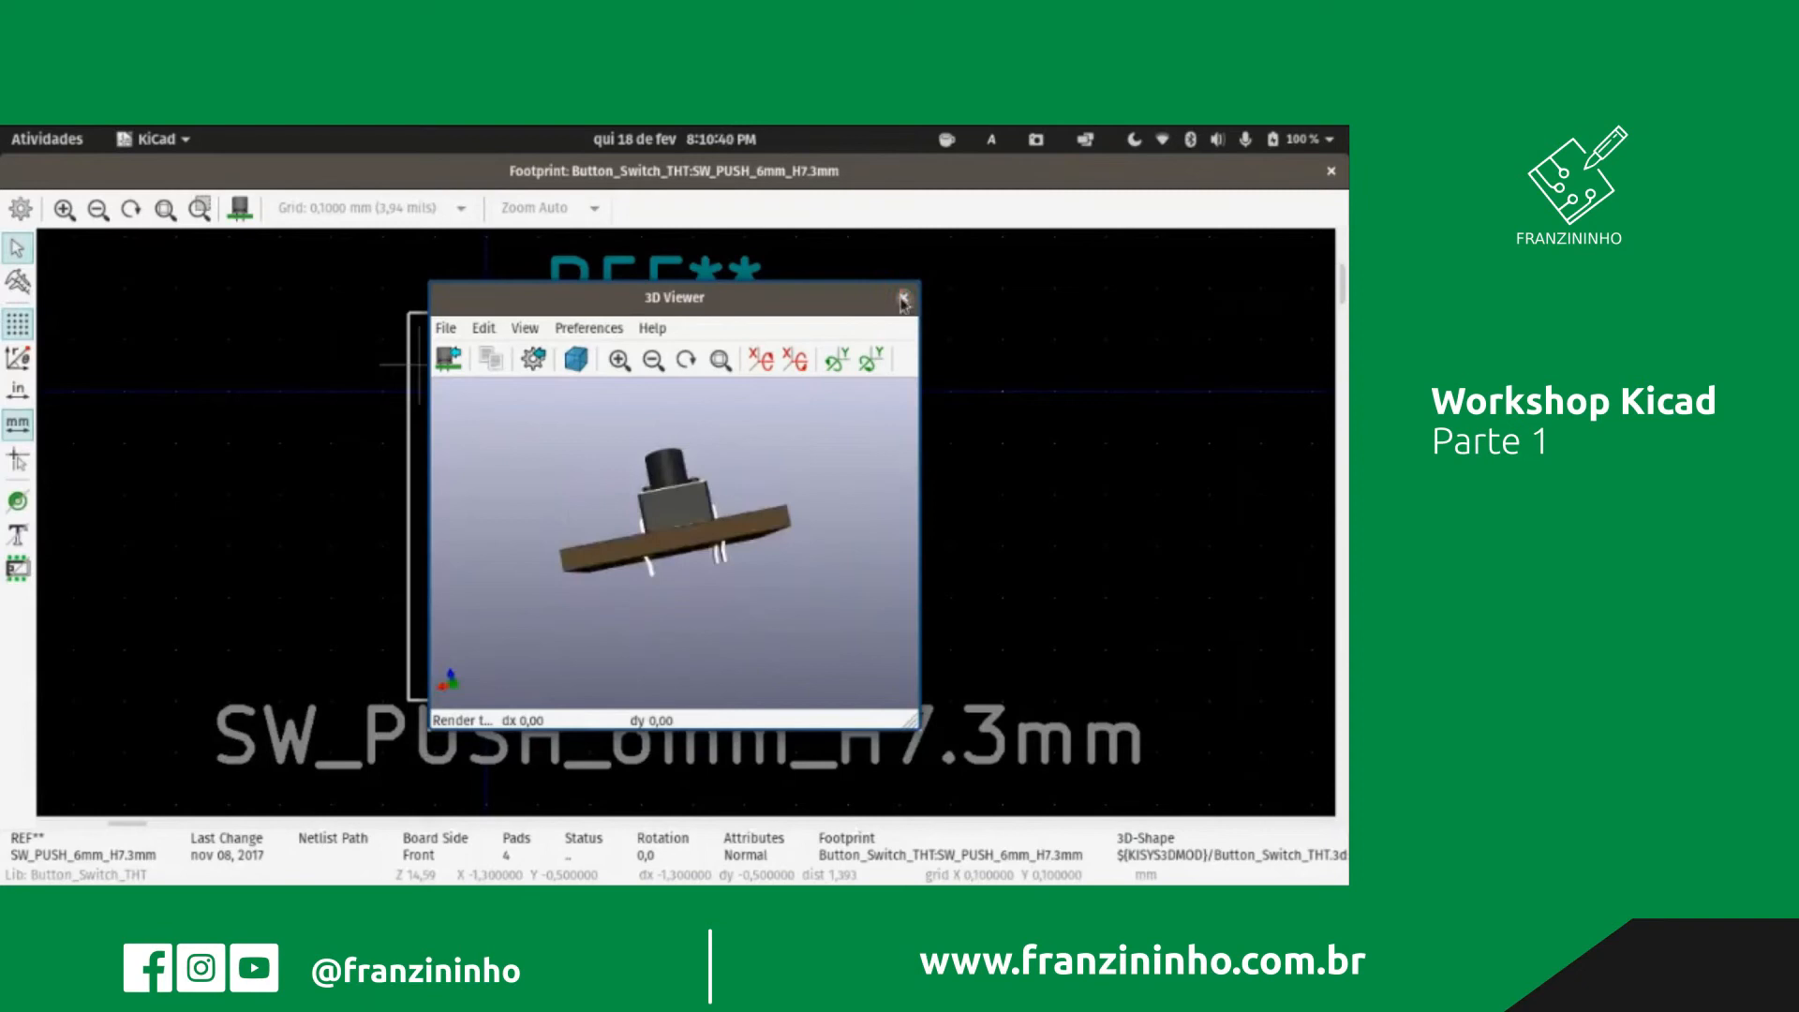
{"action": "left_click", "coordinate": [903, 297]}
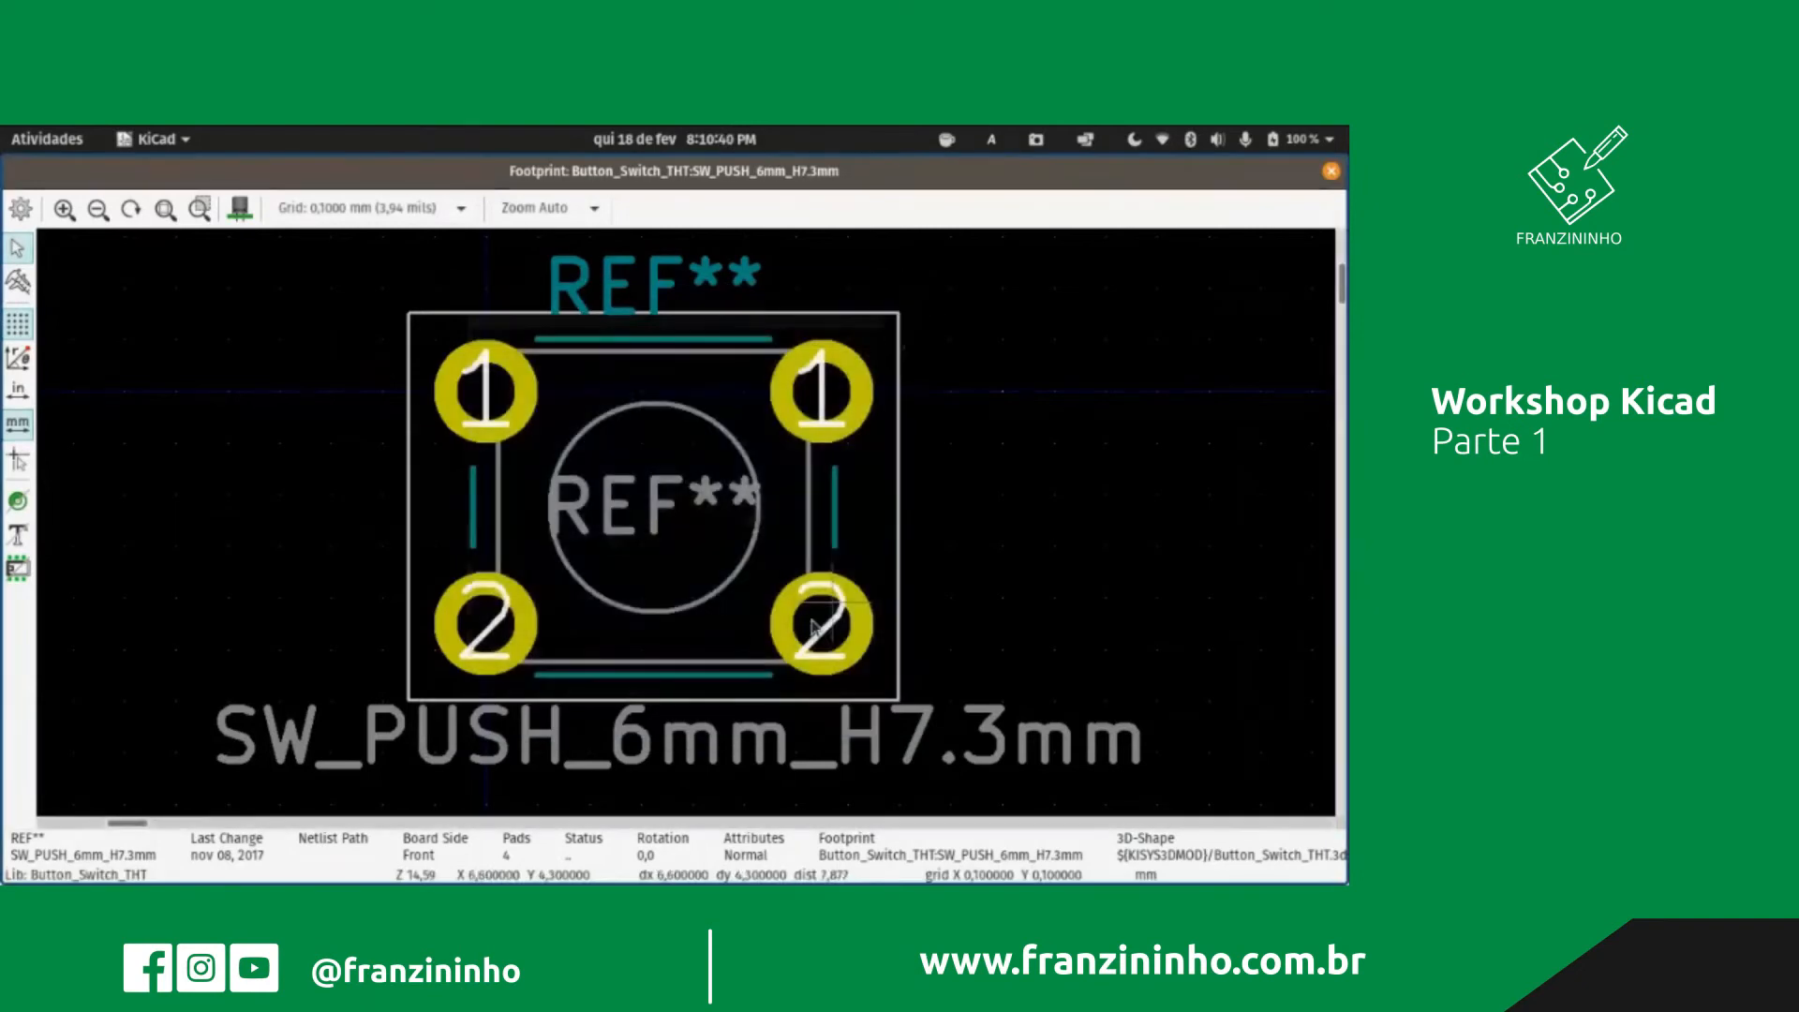
{"action": "left_click", "coordinate": [1332, 172]}
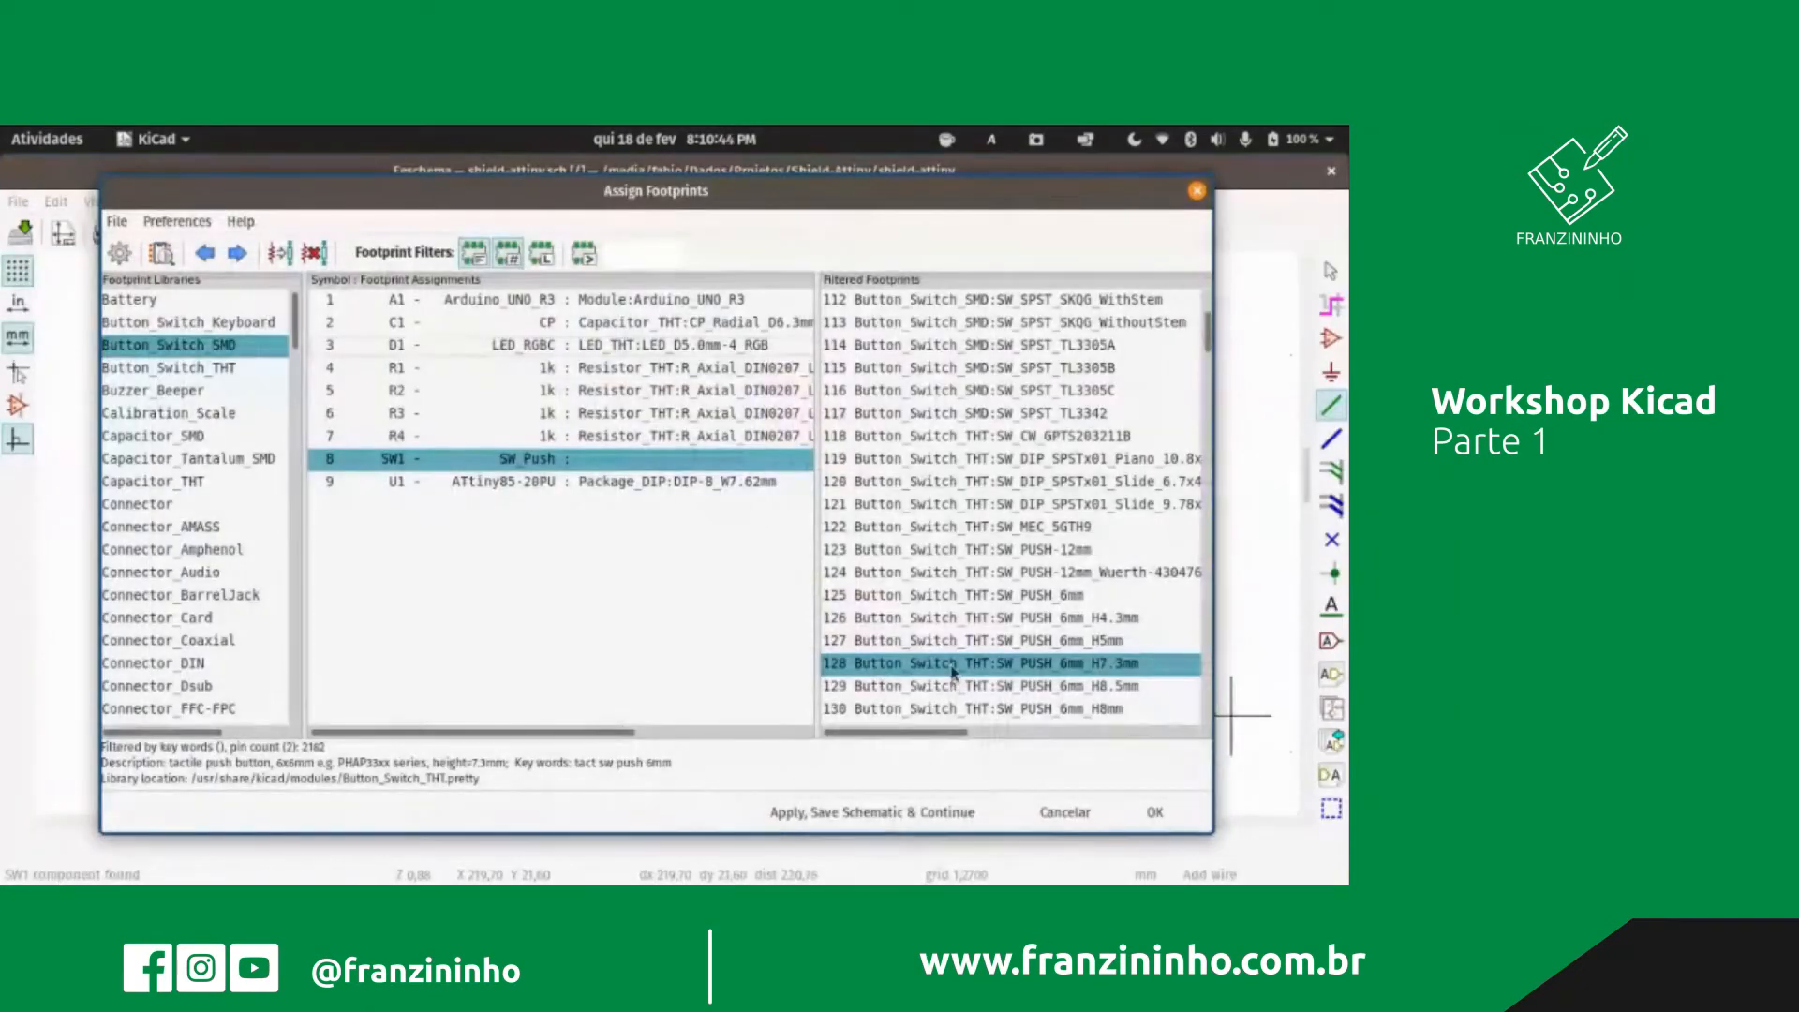
{"action": "double_click", "coordinate": [954, 663]}
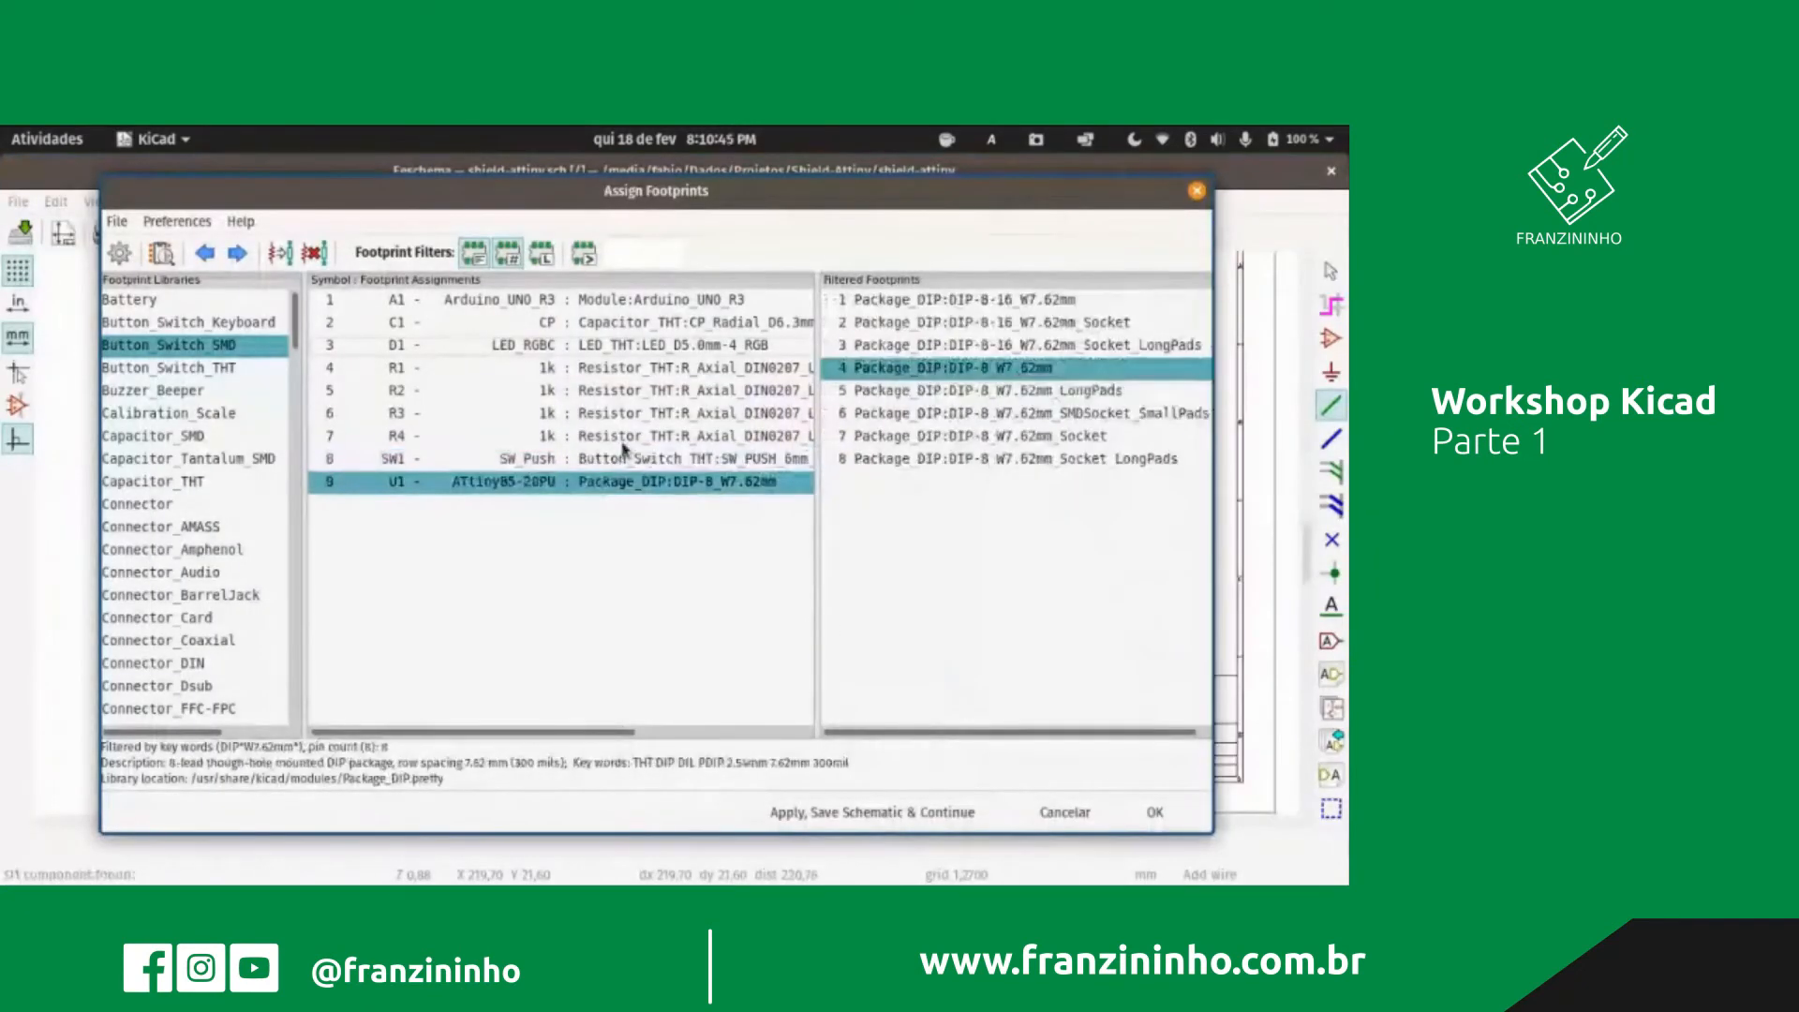
Step: Check the Module:Arduino_UNO_R3 footprint of A1 in the footprint viewer and accept all footprint assignments
{"action": "left_click", "coordinate": [684, 298]}
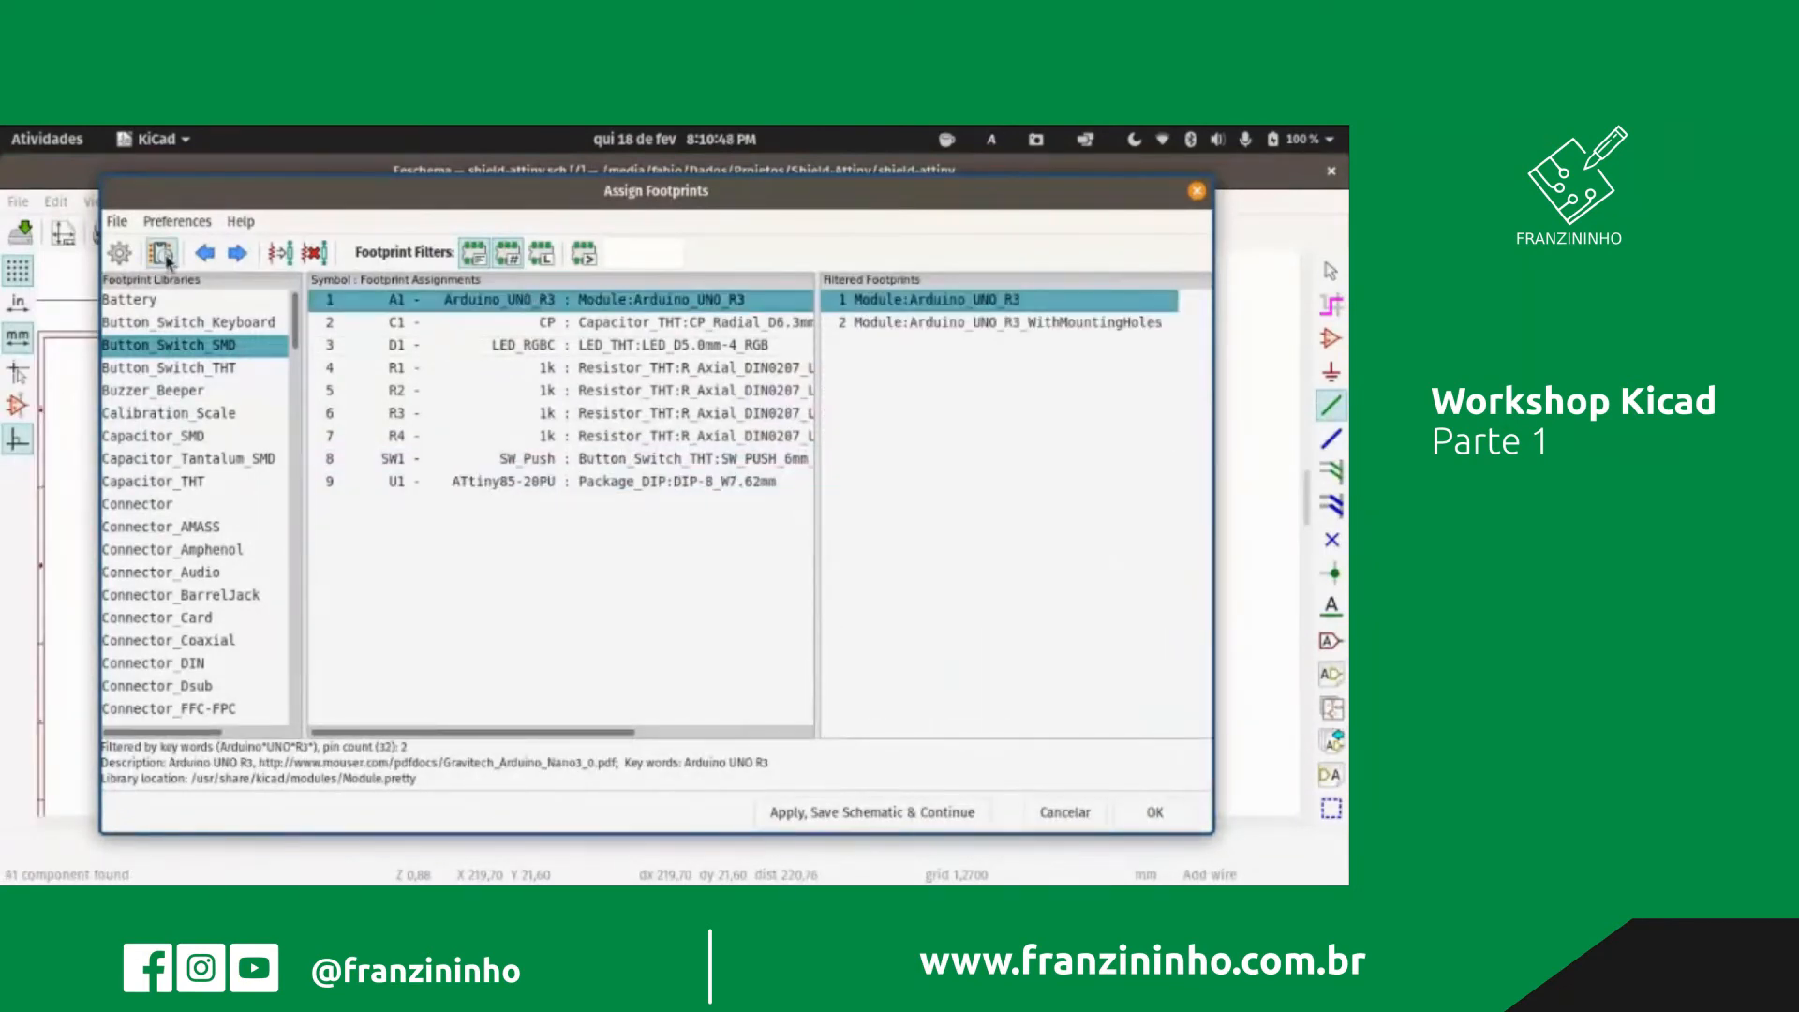
{"action": "left_click", "coordinate": [161, 253]}
{"action": "left_click", "coordinate": [64, 183]}
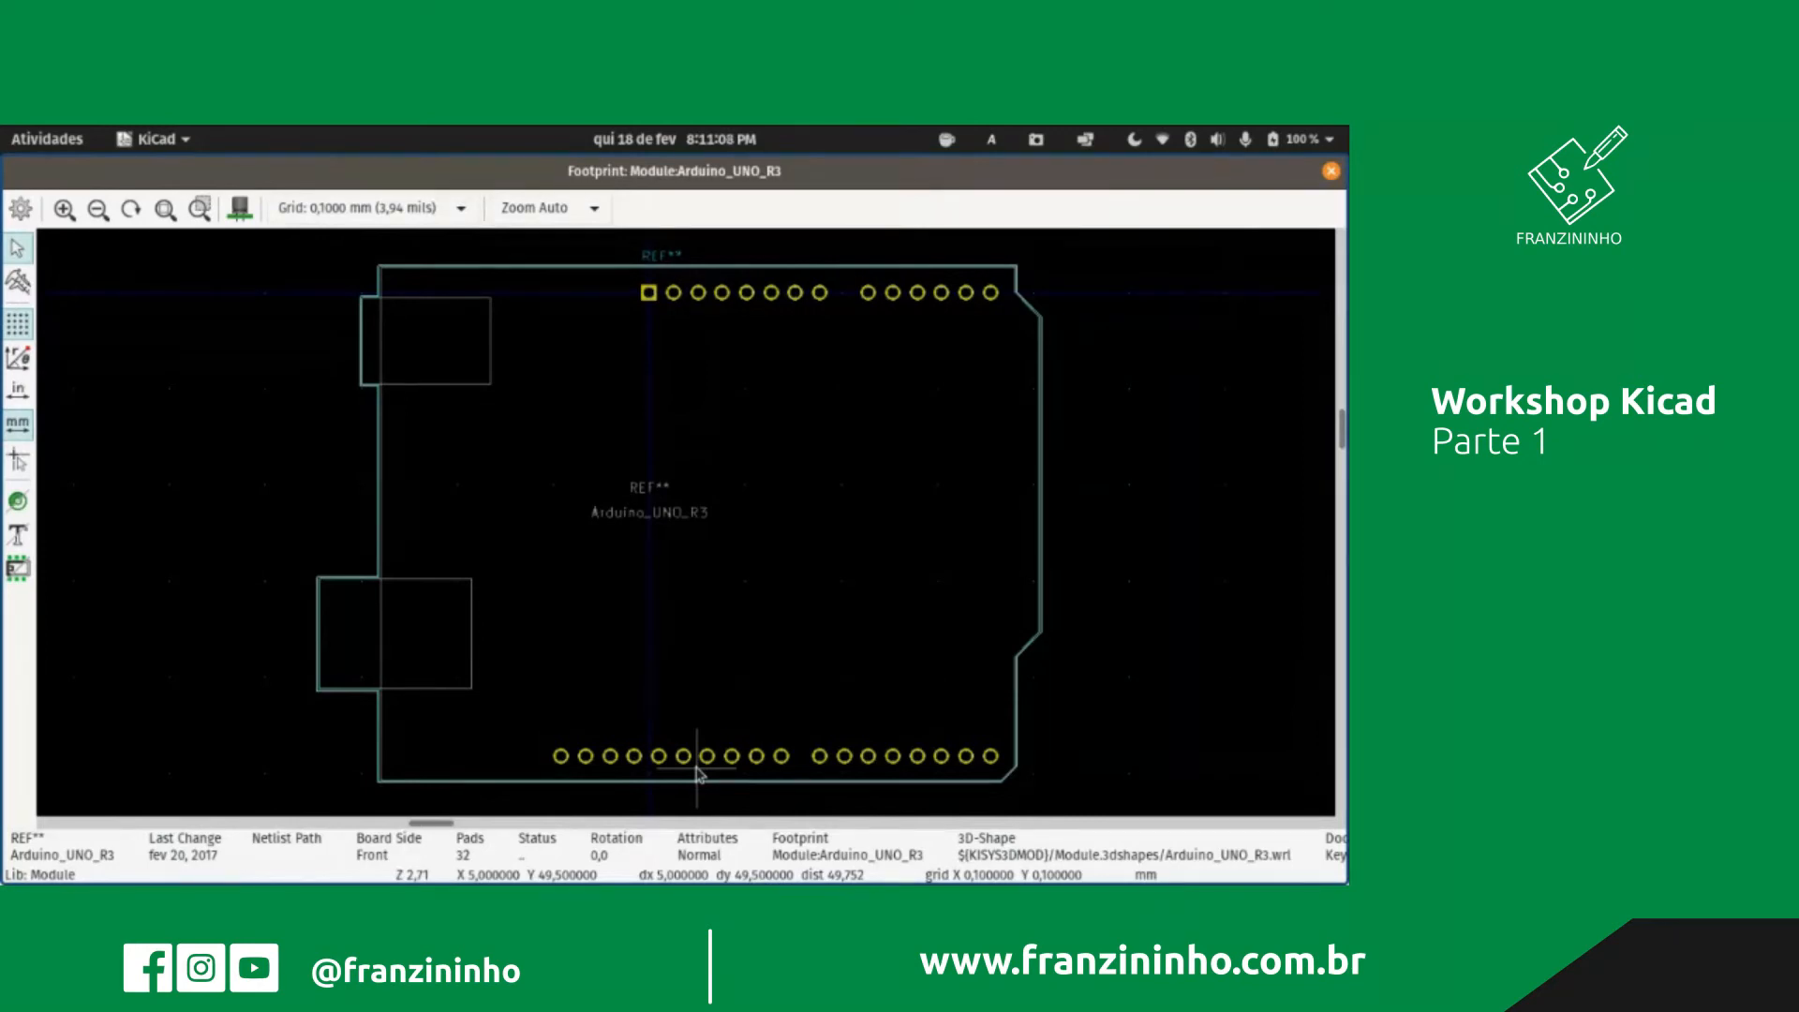
{"action": "left_click", "coordinate": [1330, 174]}
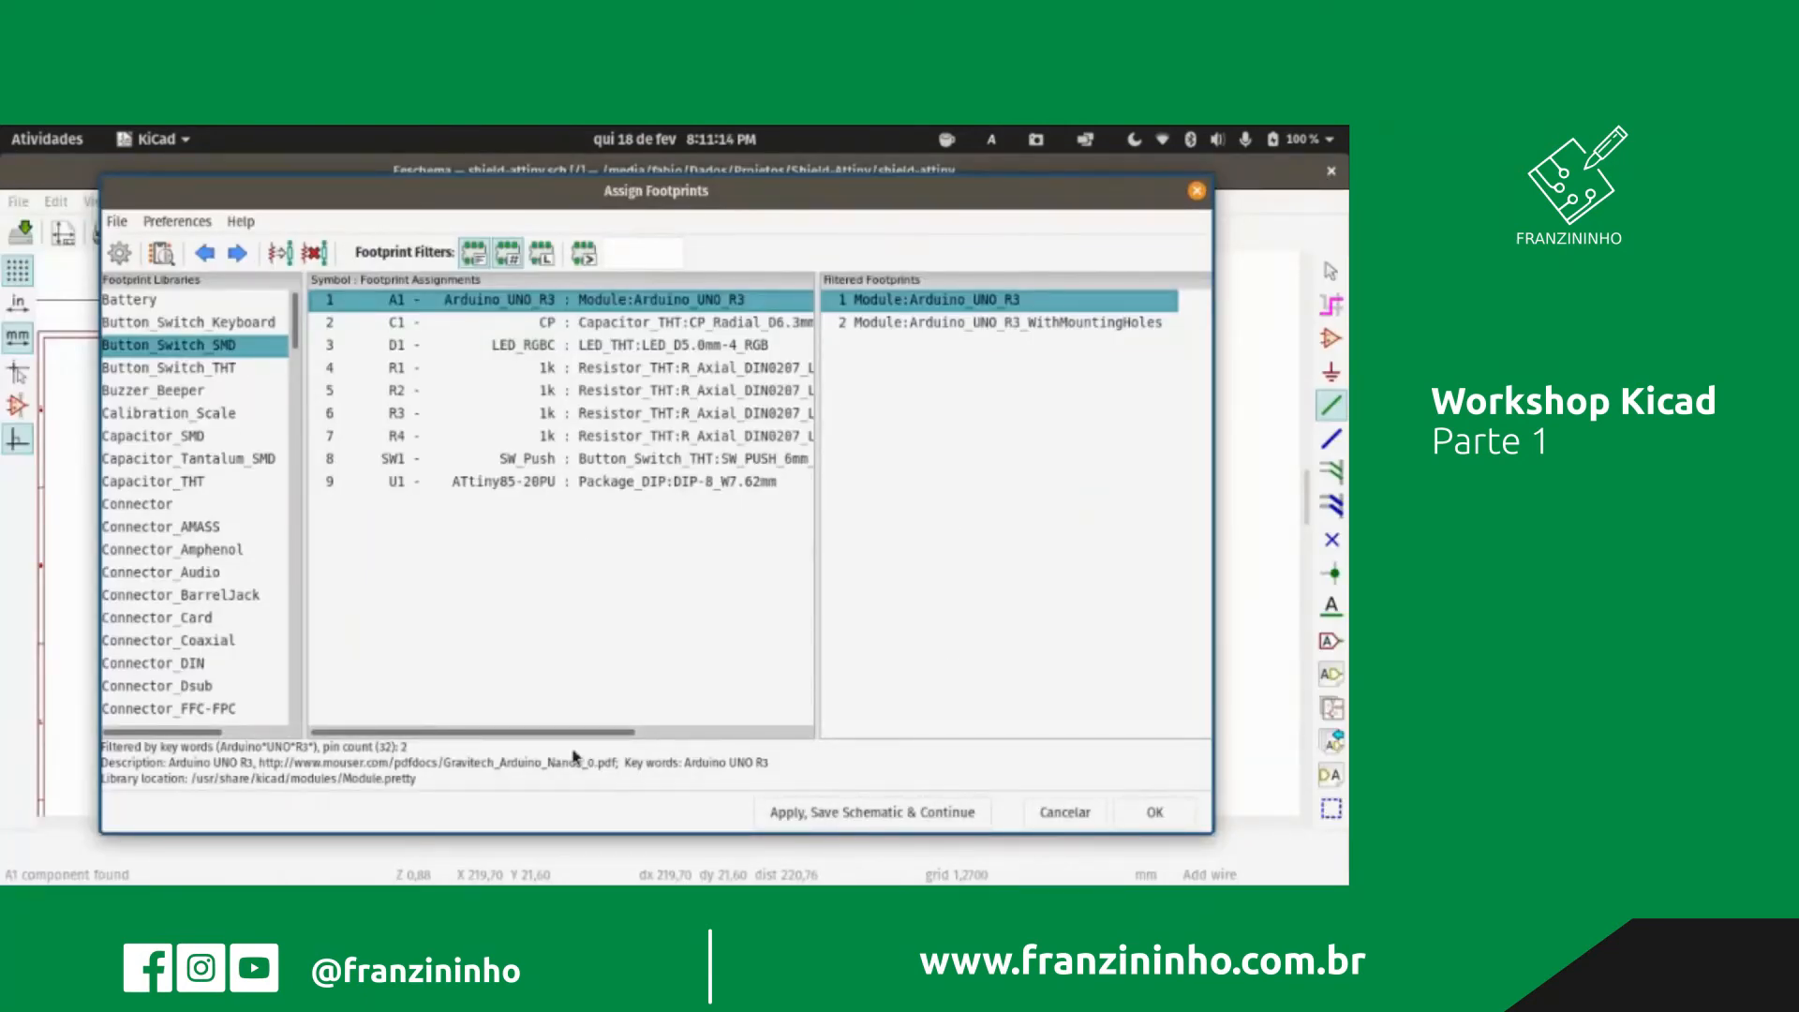
{"action": "mouse_move", "coordinate": [573, 733]}
{"action": "left_mouse_down"}
{"action": "mouse_move", "coordinate": [762, 735]}
{"action": "mouse_move", "coordinate": [560, 736]}
{"action": "left_mouse_up"}
{"action": "left_click", "coordinate": [1155, 813]}
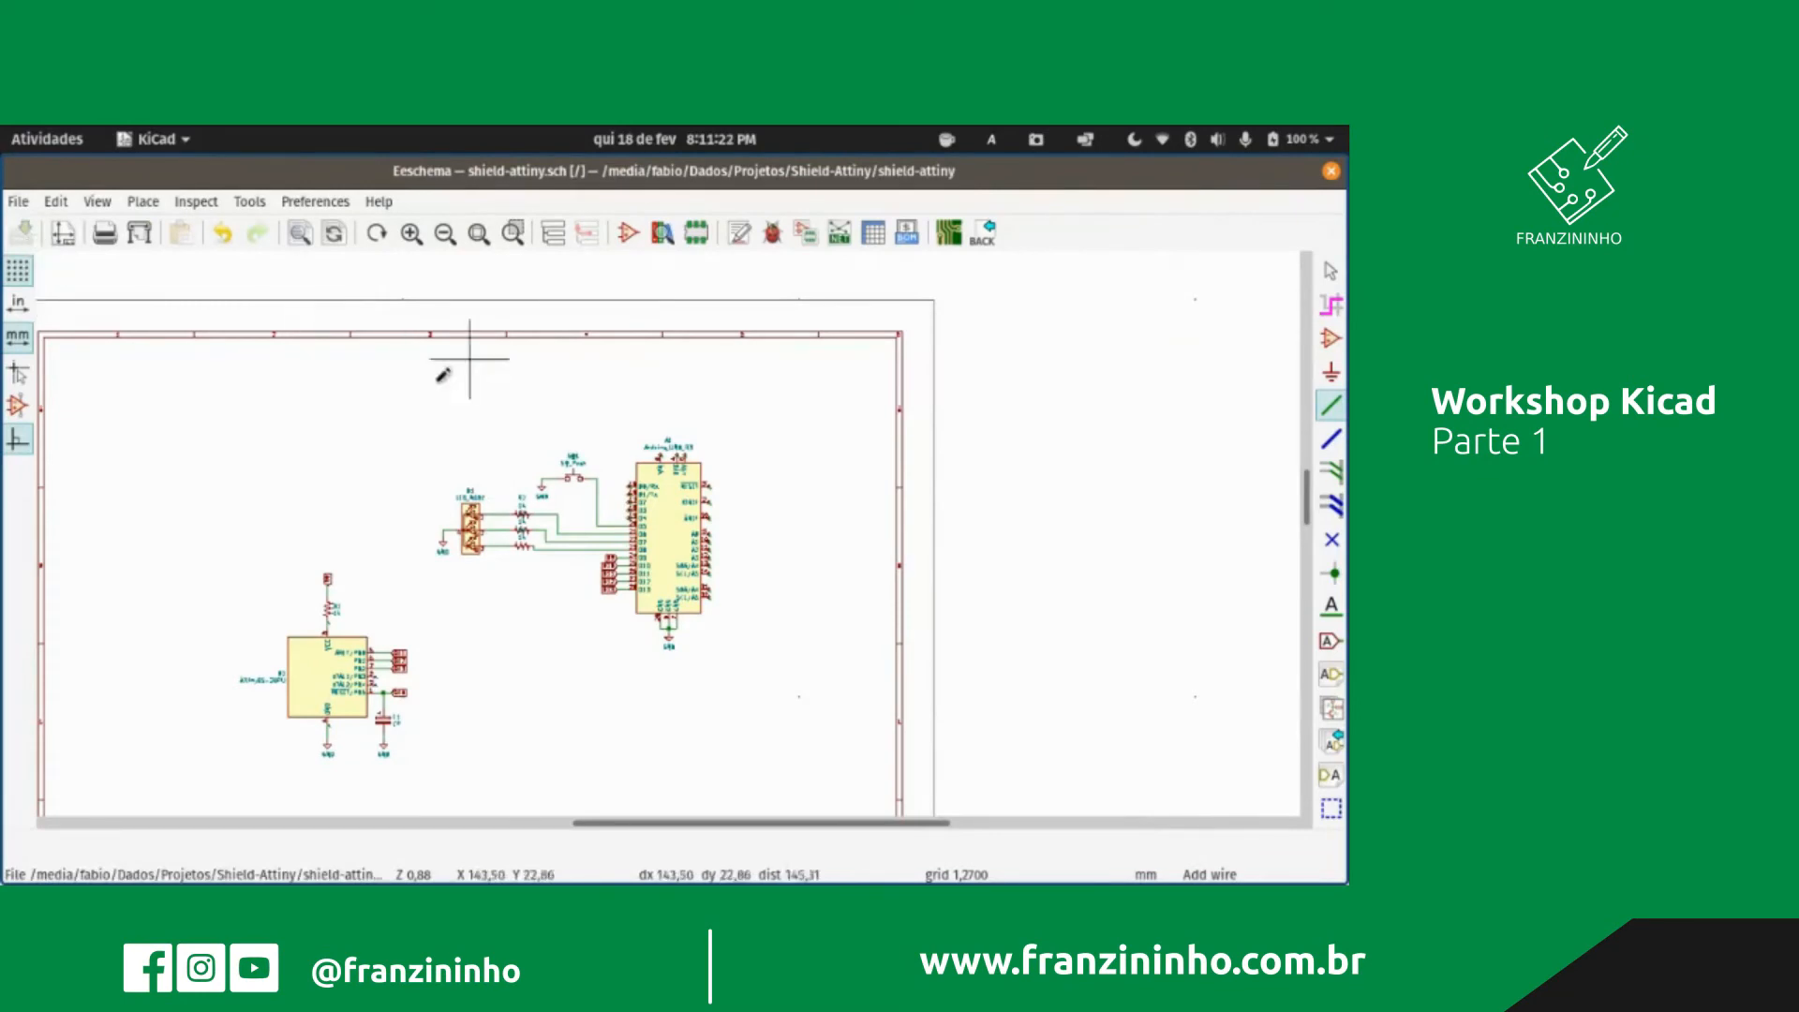
Step: Generate the Pcbnew netlist in default format and save it as shield-attiny.net in the shield-attiny project folder
{"action": "scroll", "coordinate": [417, 525], "scroll_direction": "up", "scroll_amount": 1}
{"action": "scroll", "coordinate": [626, 582], "scroll_direction": "down", "scroll_amount": 2}
{"action": "scroll", "coordinate": [721, 646], "scroll_direction": "down", "scroll_amount": 1}
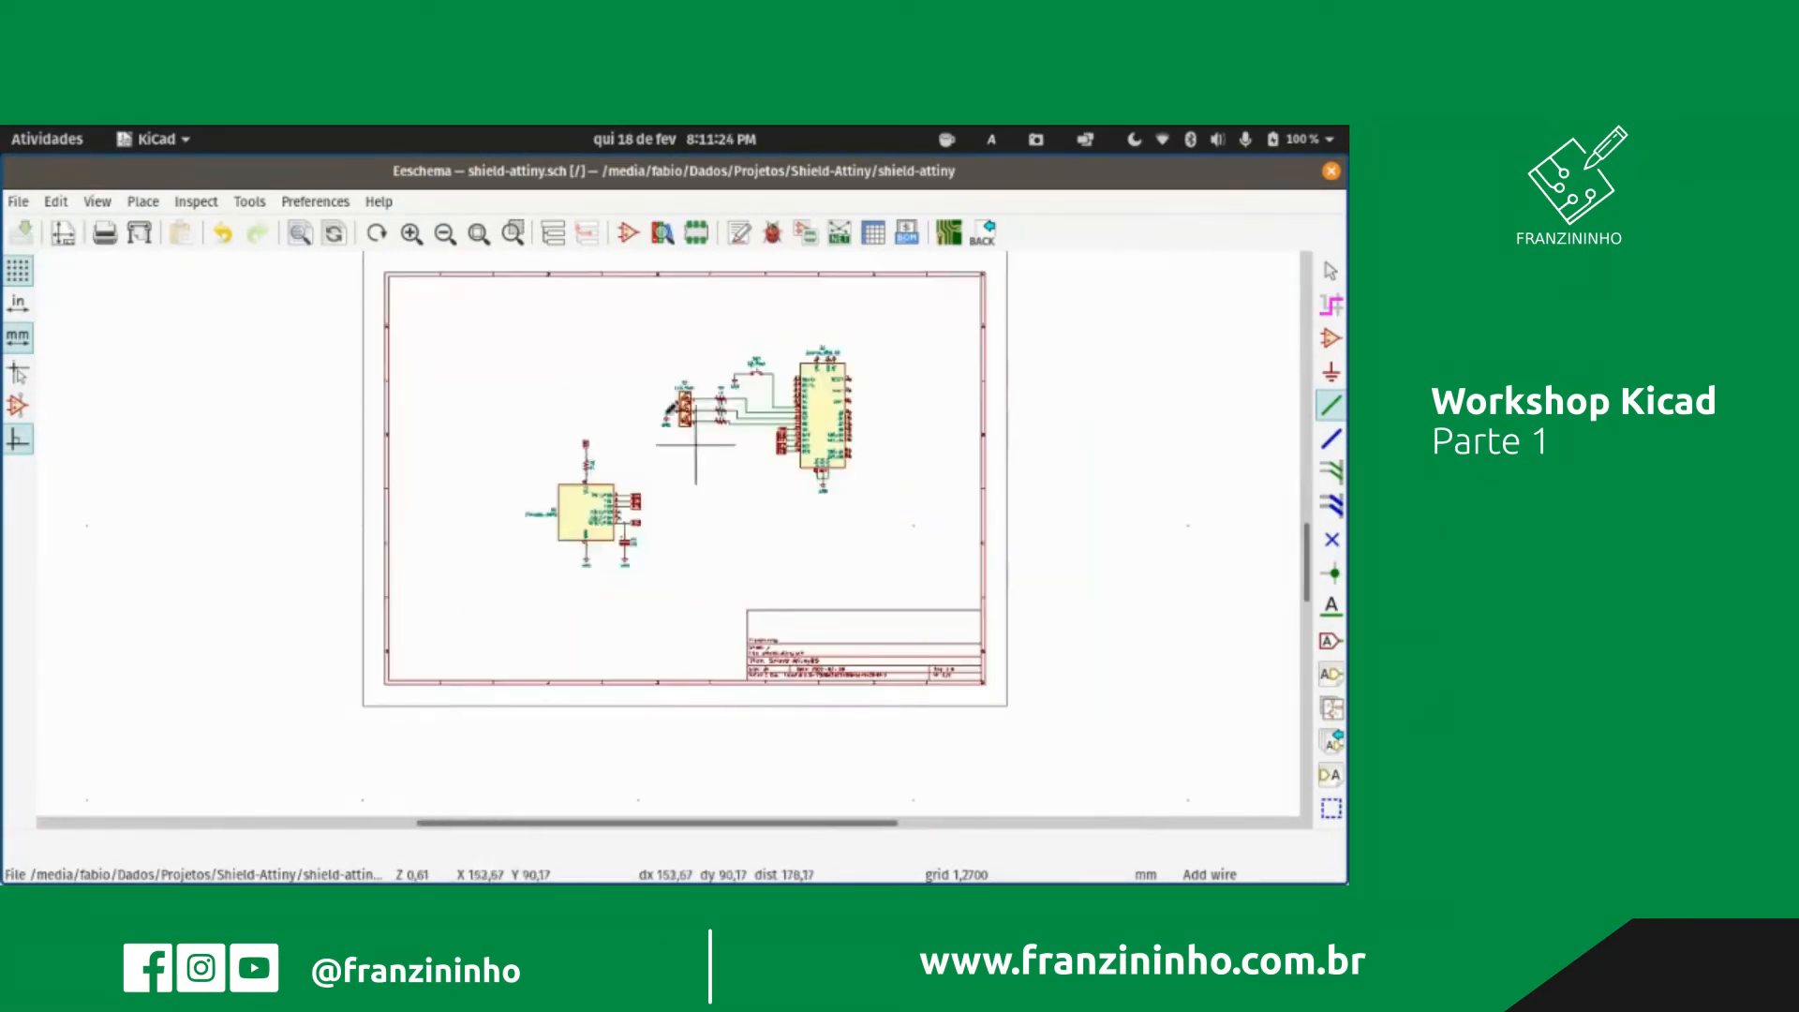
{"action": "left_click", "coordinate": [837, 235]}
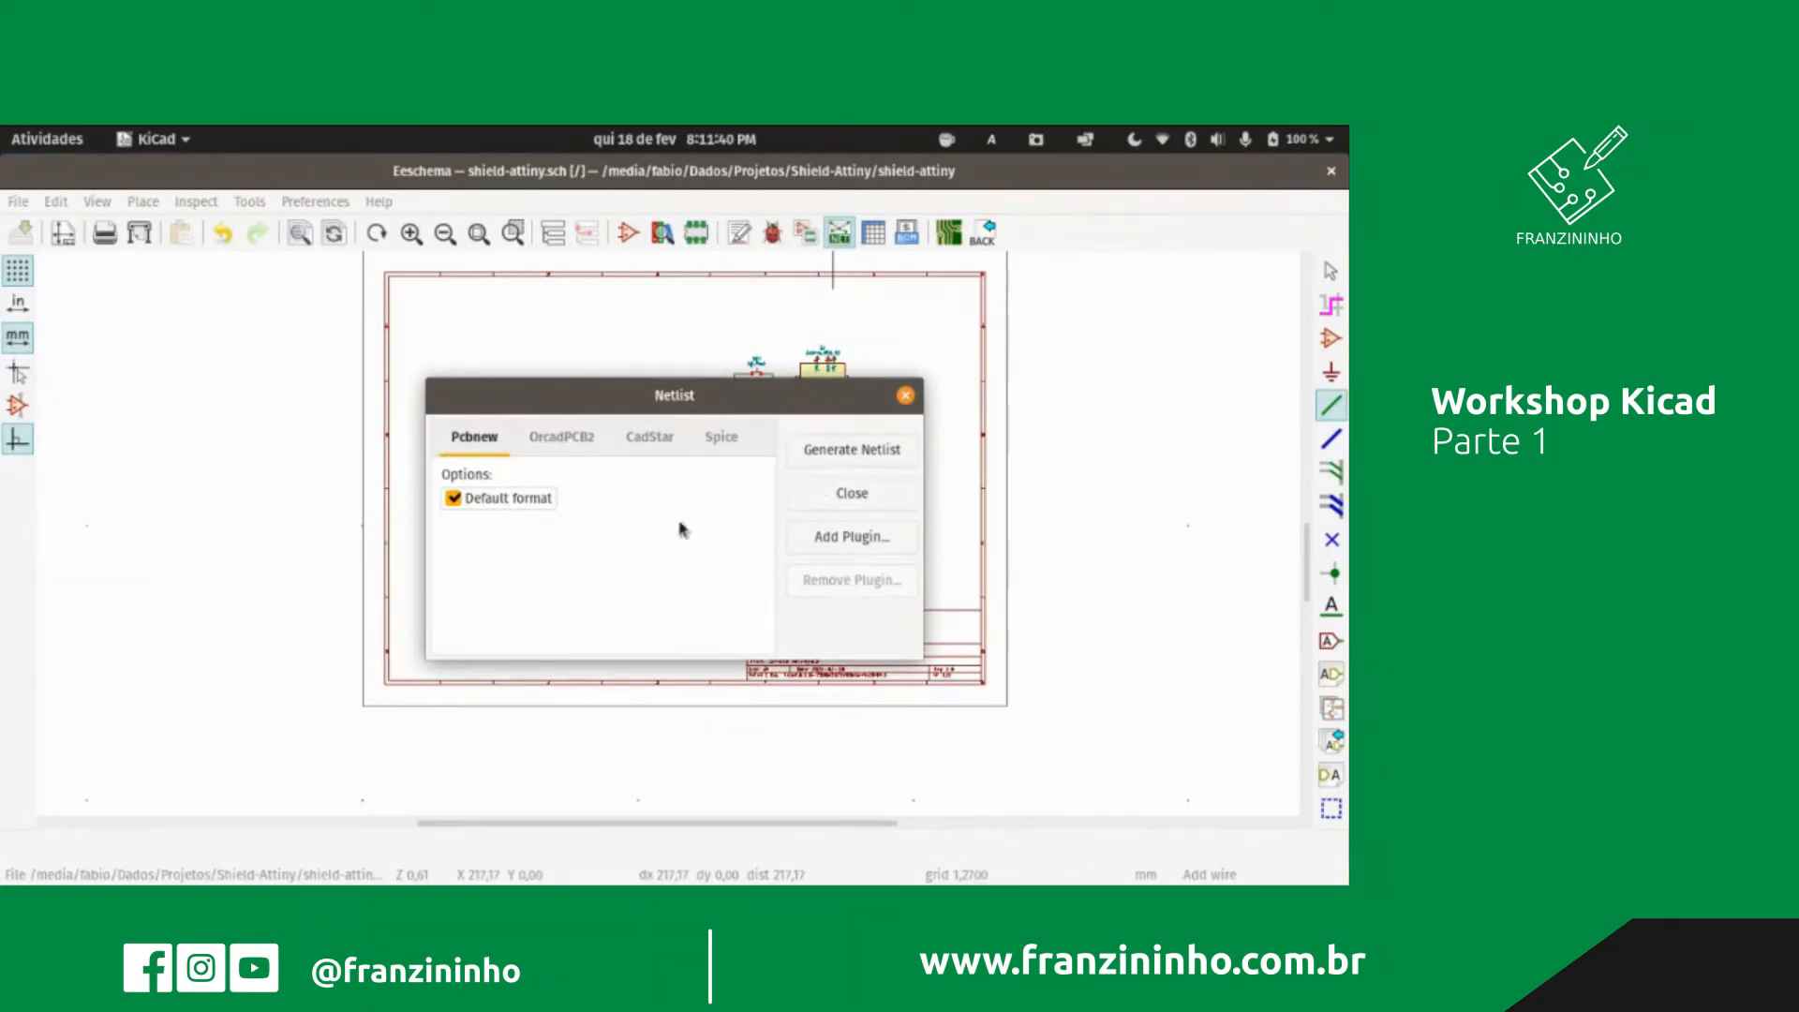
{"action": "left_click", "coordinate": [834, 455]}
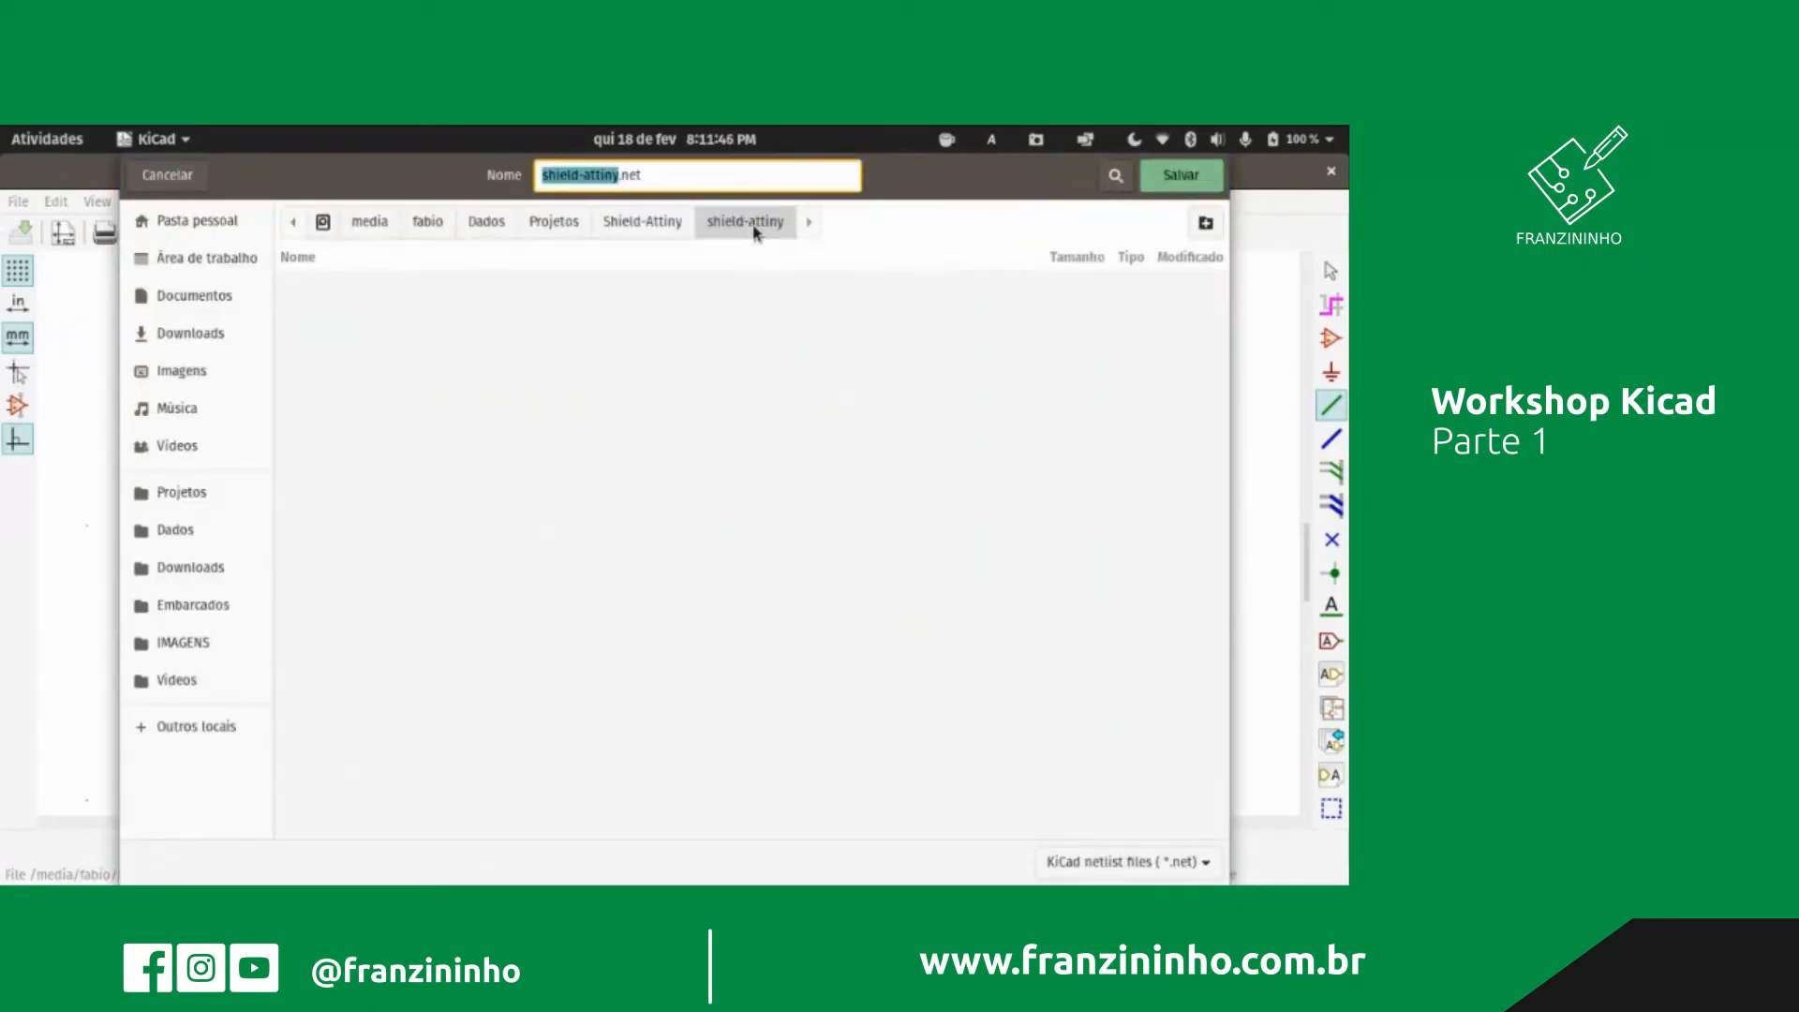
{"action": "left_click", "coordinate": [1183, 184]}
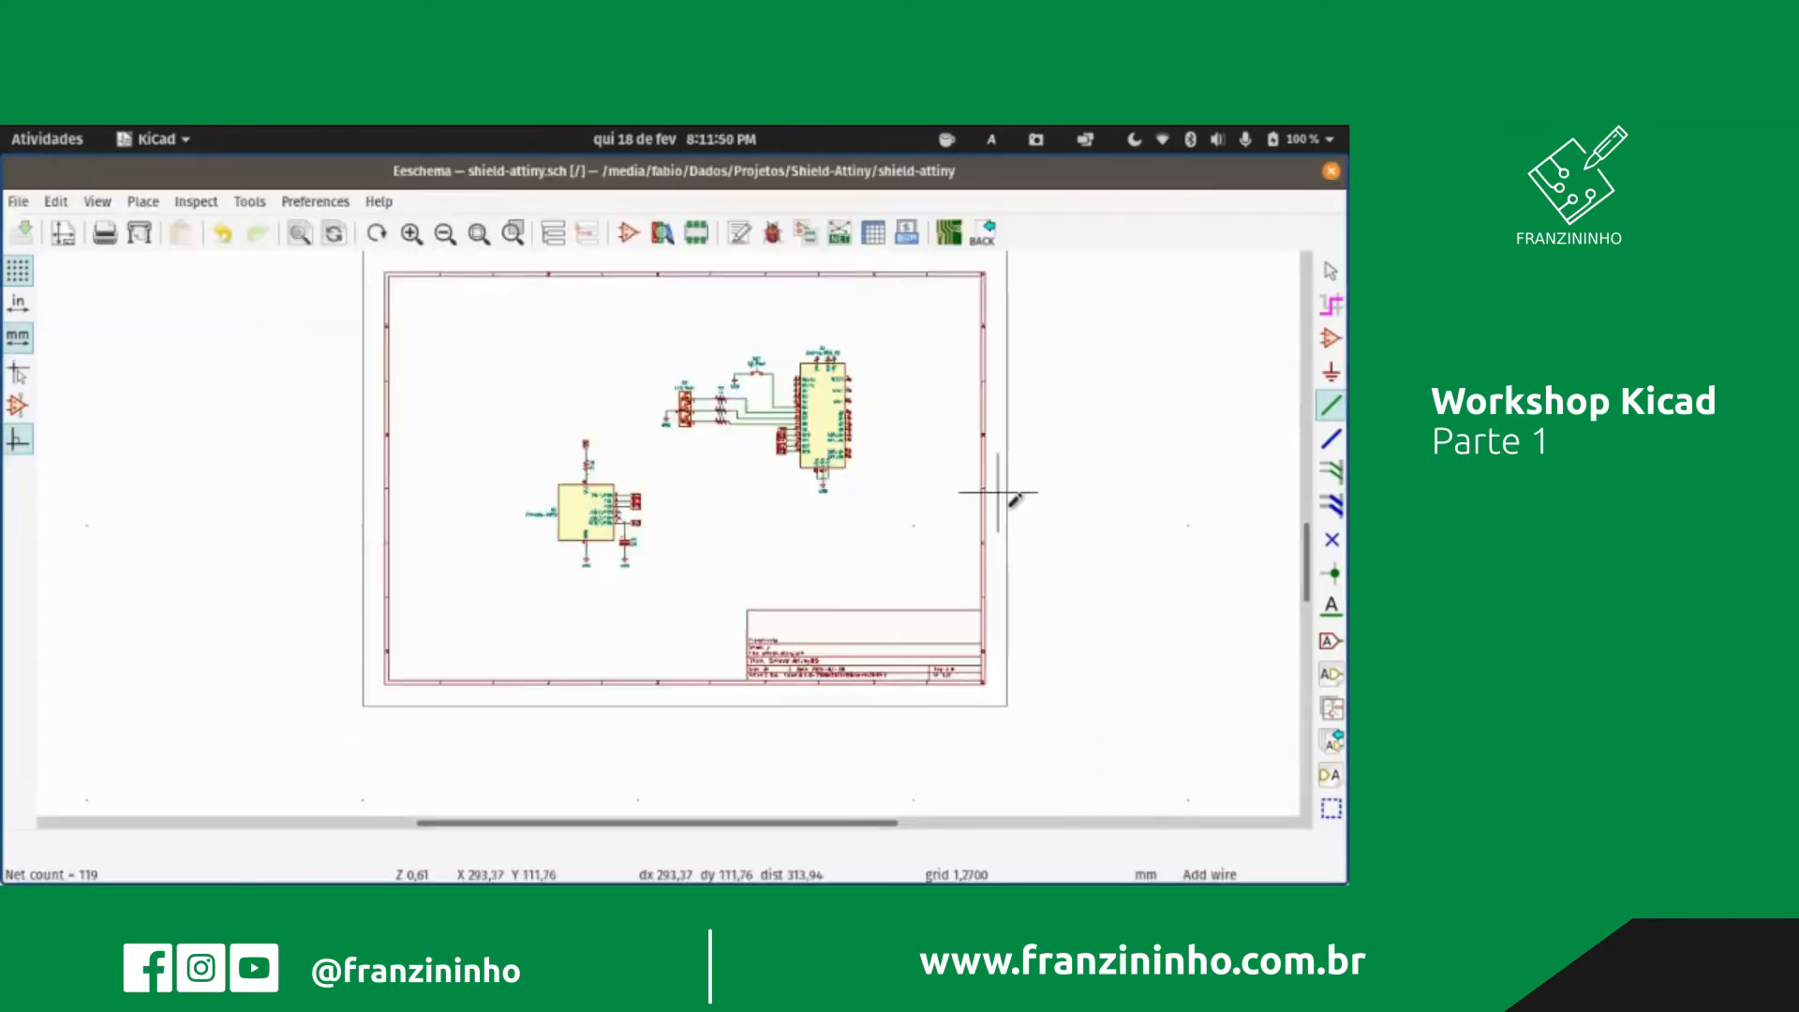